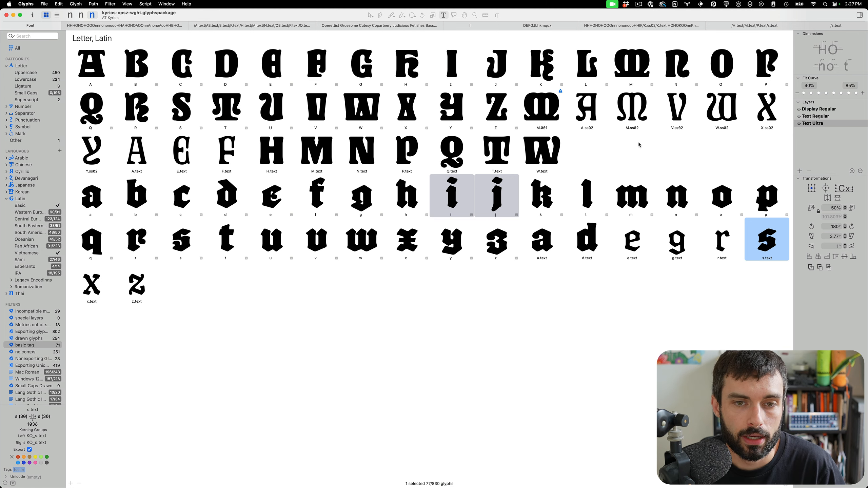
# - Show all glyphs in the font and shrink their previews for an overview of the set
pyautogui.click(594, 112)
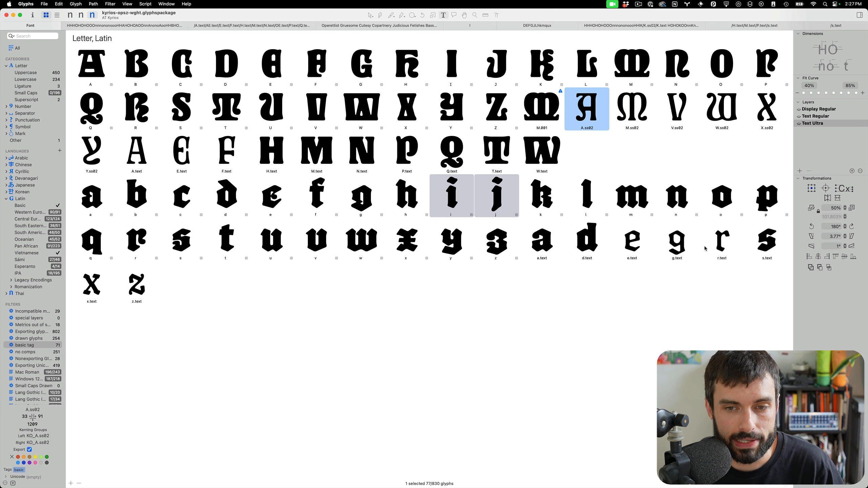
pyautogui.click(33, 50)
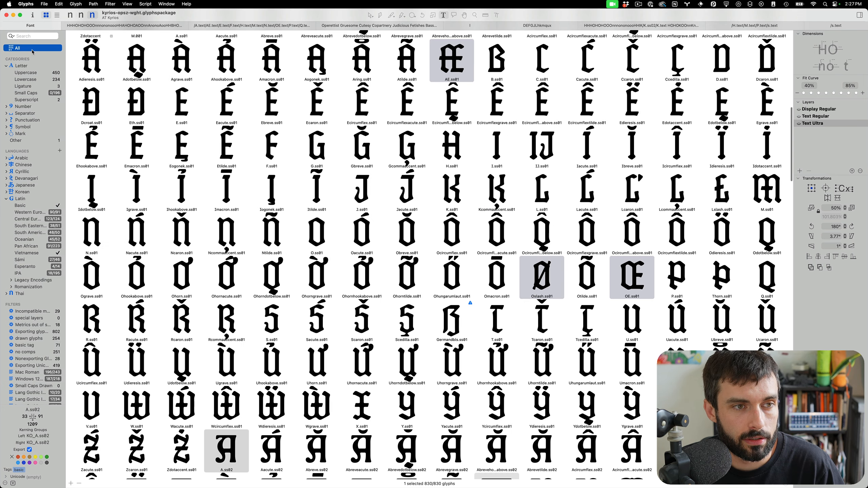
pyautogui.scroll(5, 431, 145)
pyautogui.scroll(3, 432, 145)
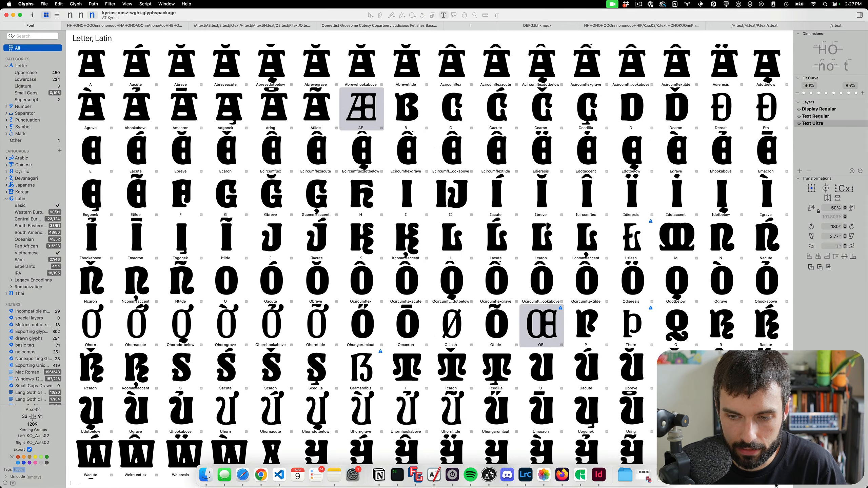
pyautogui.moveTo(782, 484); pyautogui.dragTo(772, 484)
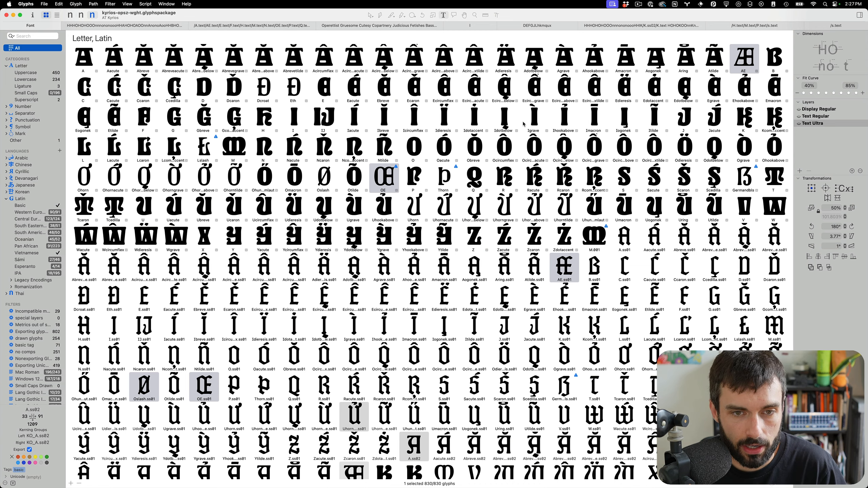
# - Review the full glyph set, from uppercase letters and alternates through lowercase, numbers, punctuation, symbols and marks, to check the Text Ultra drawings
pyautogui.scroll(-8, 523, 124)
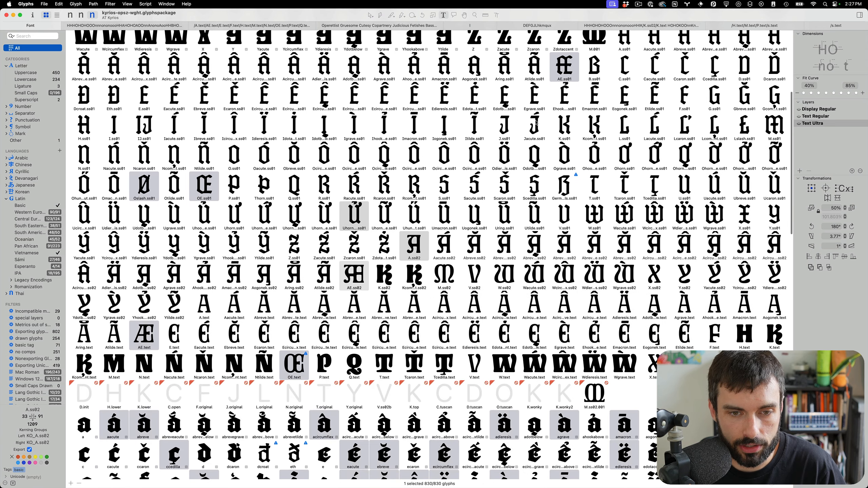
pyautogui.scroll(-2, 536, 123)
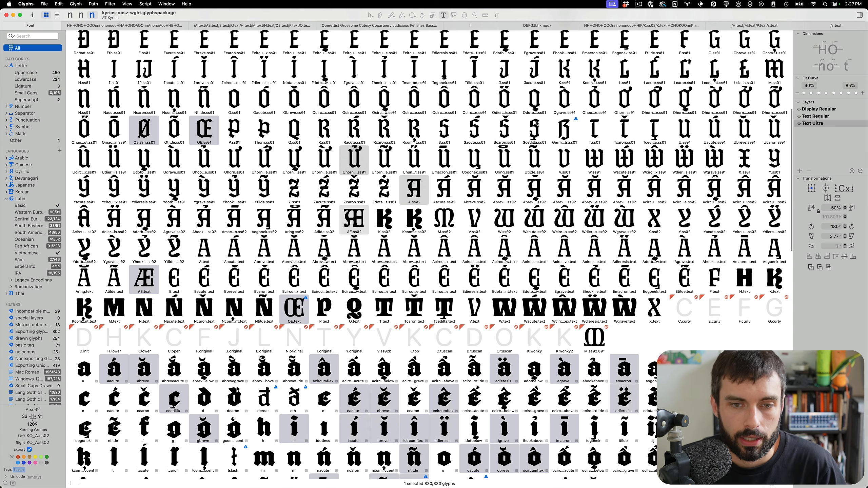
pyautogui.scroll(-1, 537, 124)
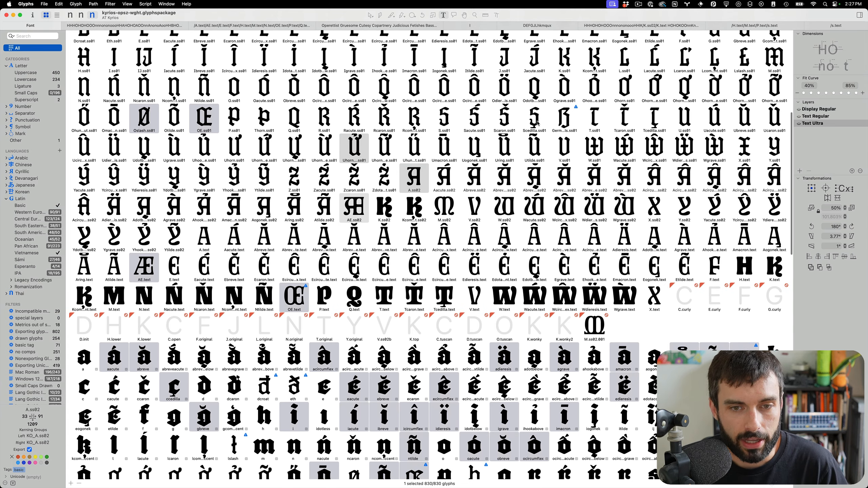
pyautogui.scroll(-10, 485, 183)
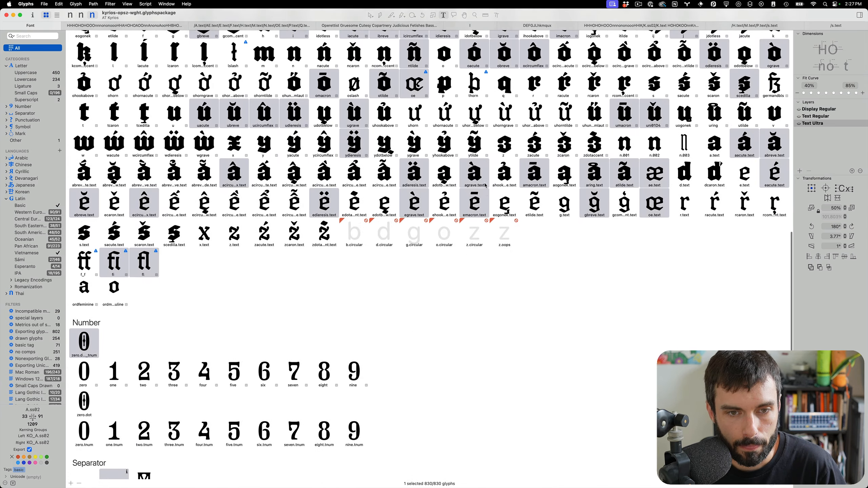
pyautogui.scroll(2, 486, 184)
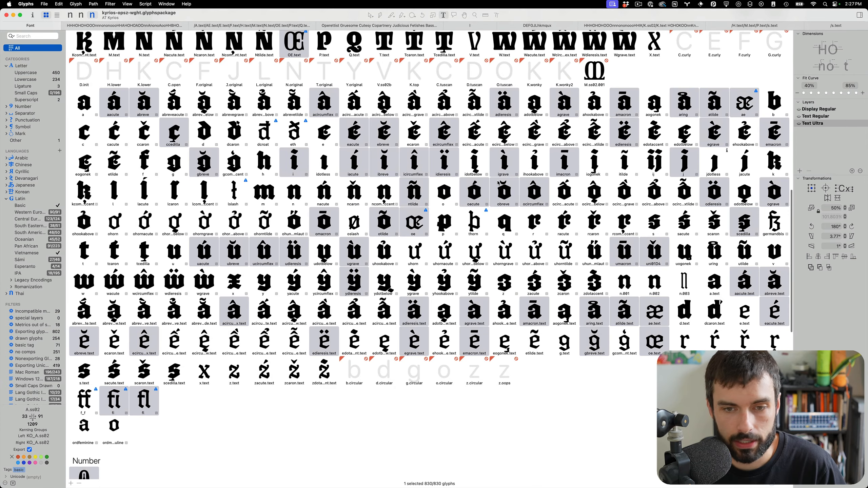
pyautogui.scroll(-15, 499, 182)
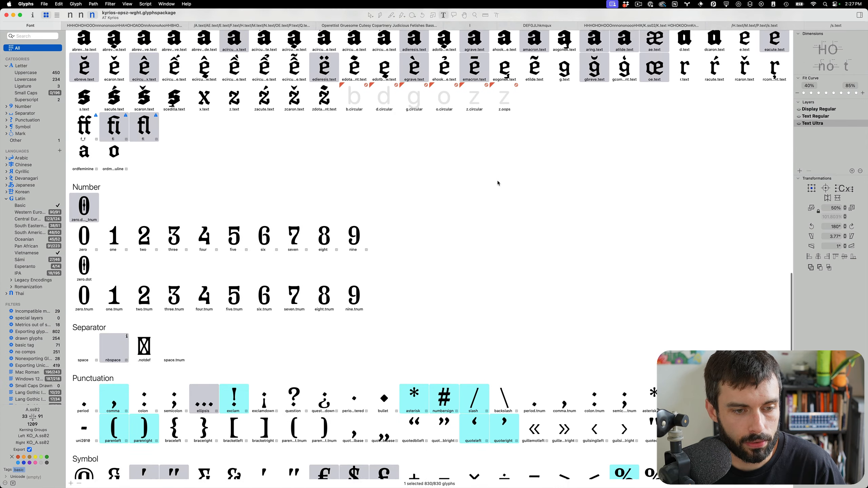
pyautogui.scroll(-10, 494, 182)
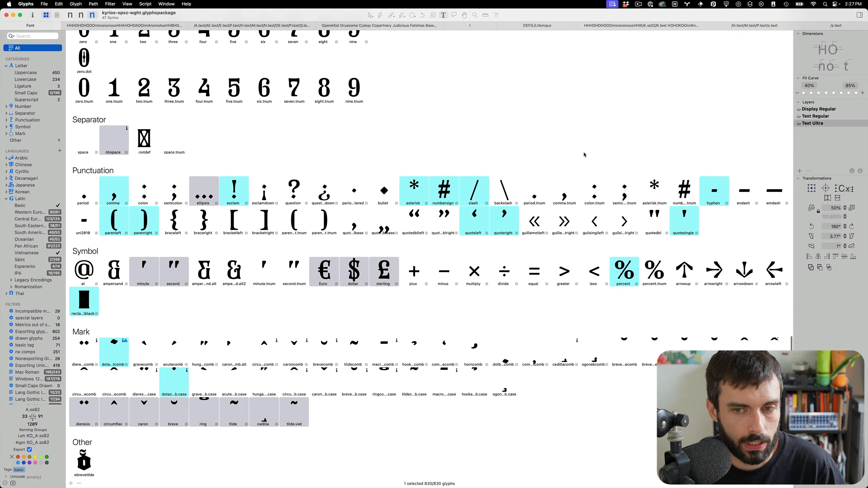
pyautogui.scroll(16, 343, 223)
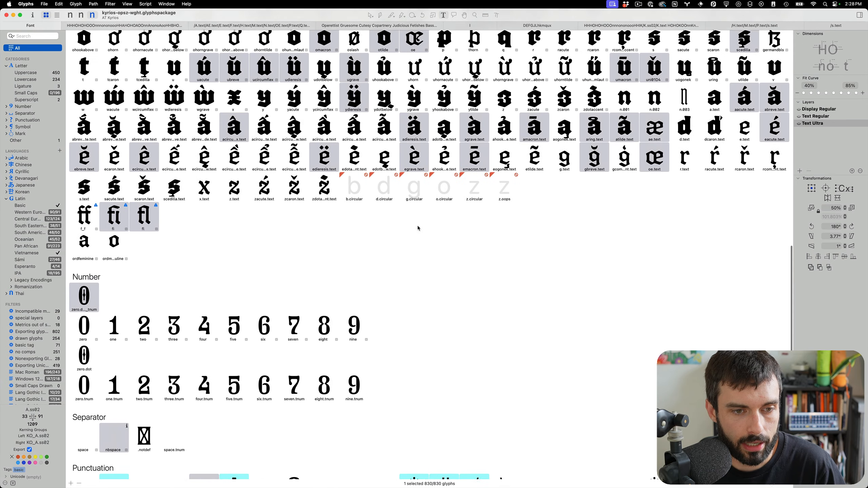
pyautogui.scroll(13, 360, 314)
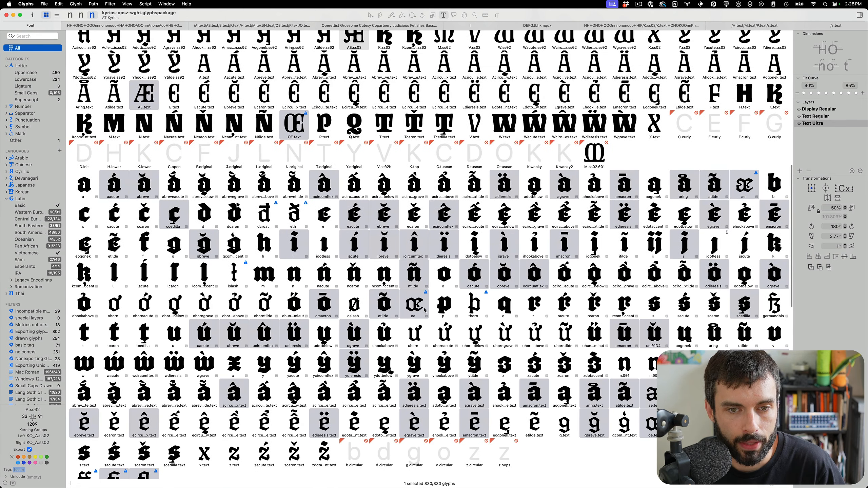
pyautogui.scroll(12, 424, 310)
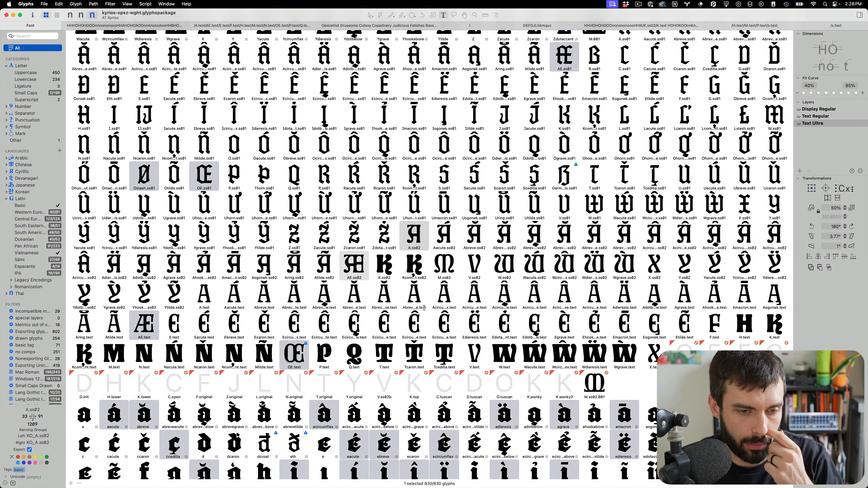
pyautogui.scroll(11, 424, 308)
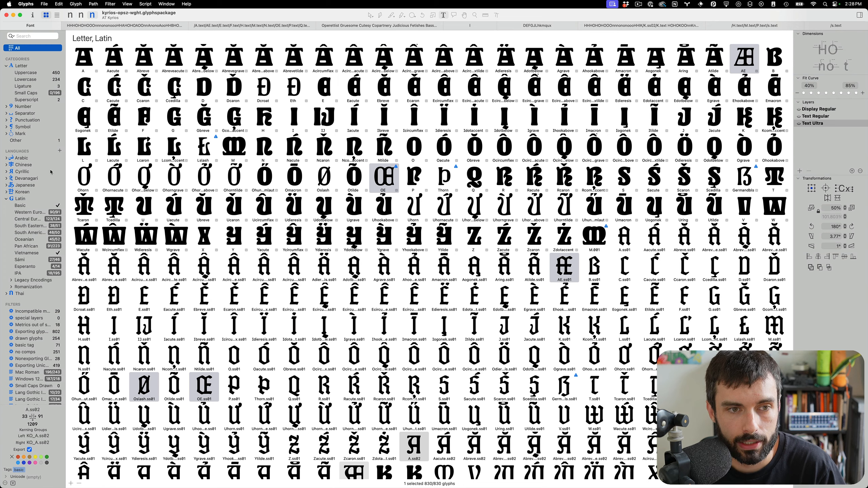
# - Filter the glyph overview to the basic tag set and slightly enlarge the glyph previews
pyautogui.scroll(-5, 28, 353)
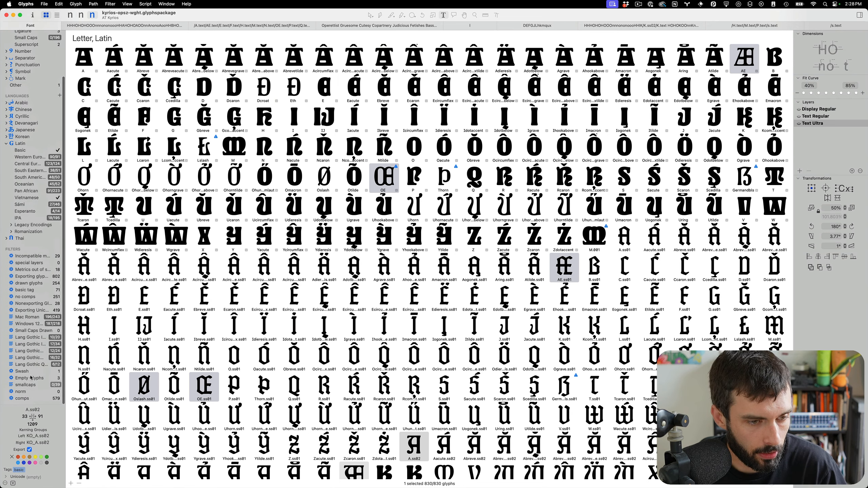
pyautogui.click(32, 291)
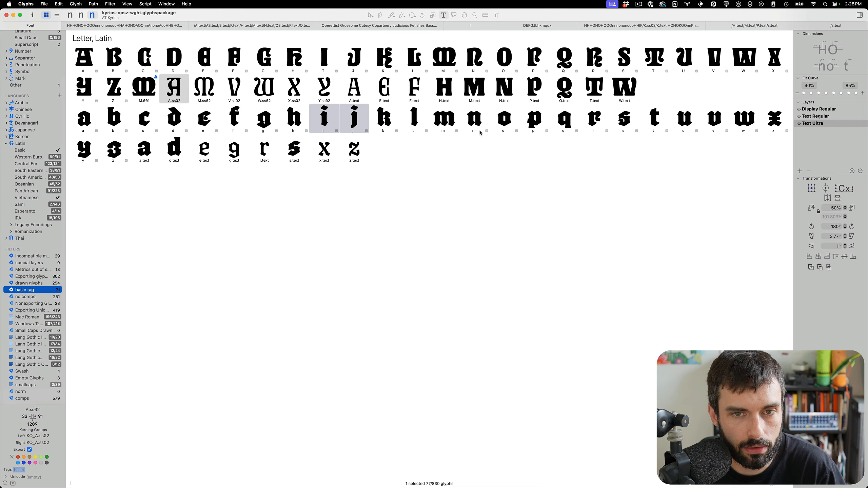
pyautogui.click(499, 197)
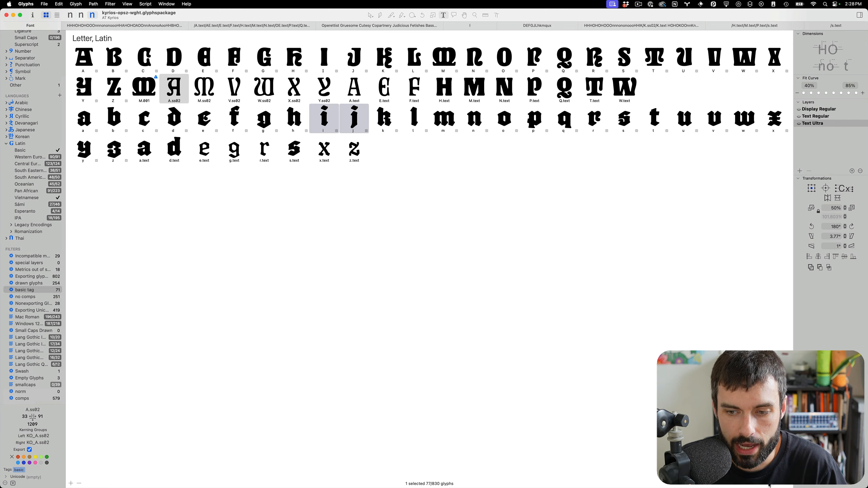
pyautogui.moveTo(772, 484); pyautogui.dragTo(775, 483)
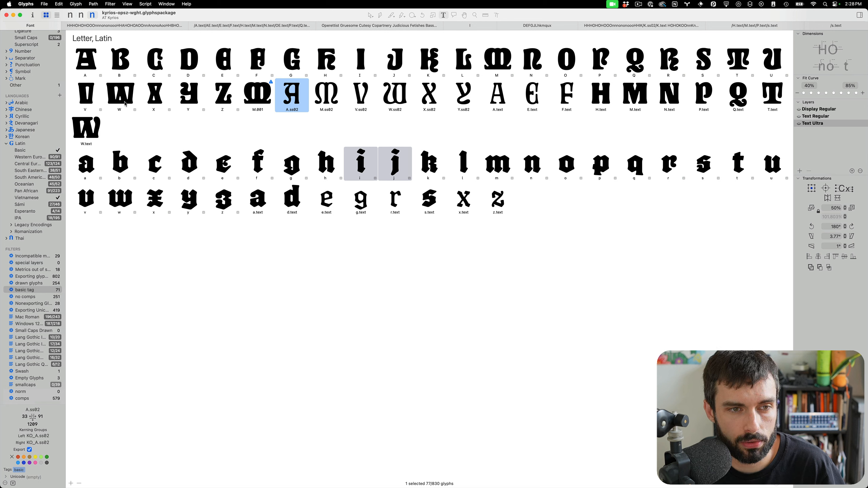
pyautogui.click(161, 101)
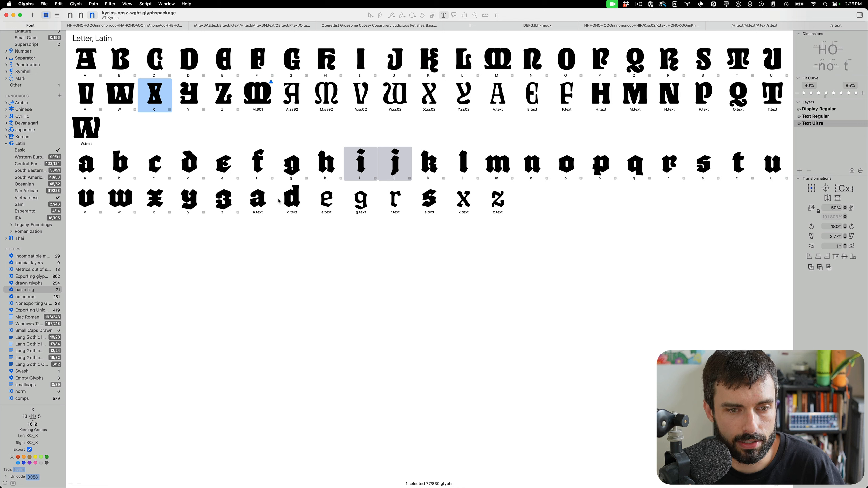
pyautogui.click(298, 91)
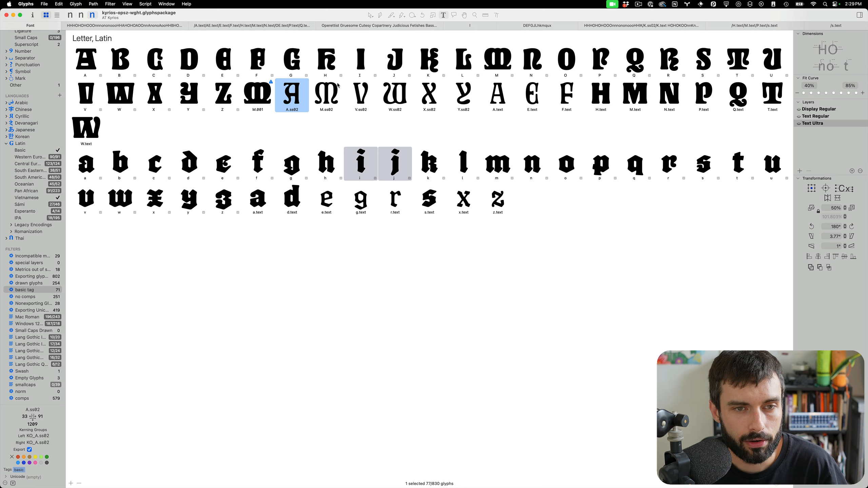
pyautogui.click(569, 95)
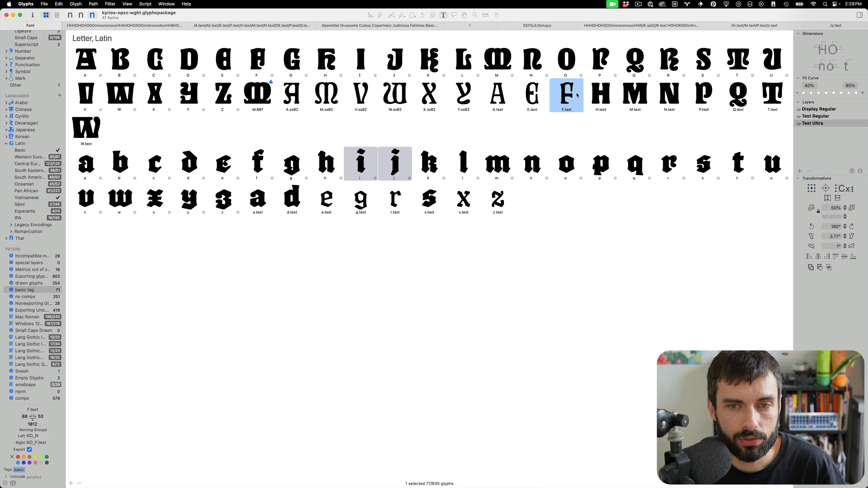
pyautogui.click(306, 98)
pyautogui.click(328, 161)
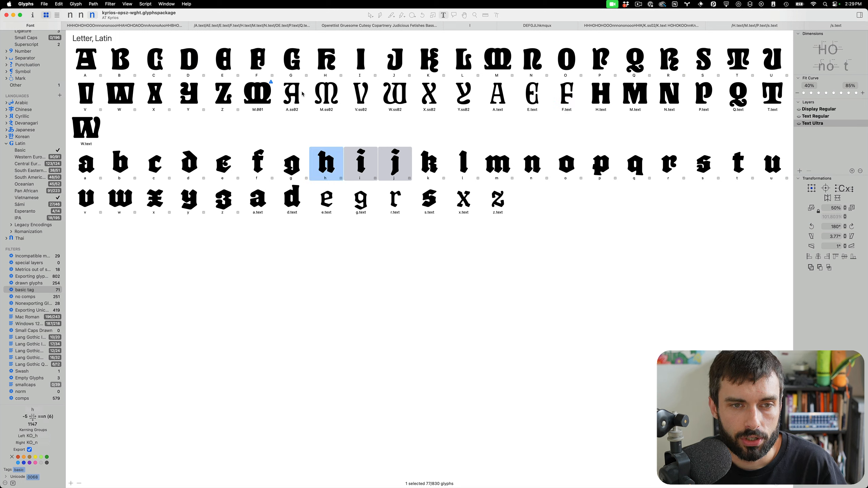
pyautogui.click(303, 94)
pyautogui.click(573, 91)
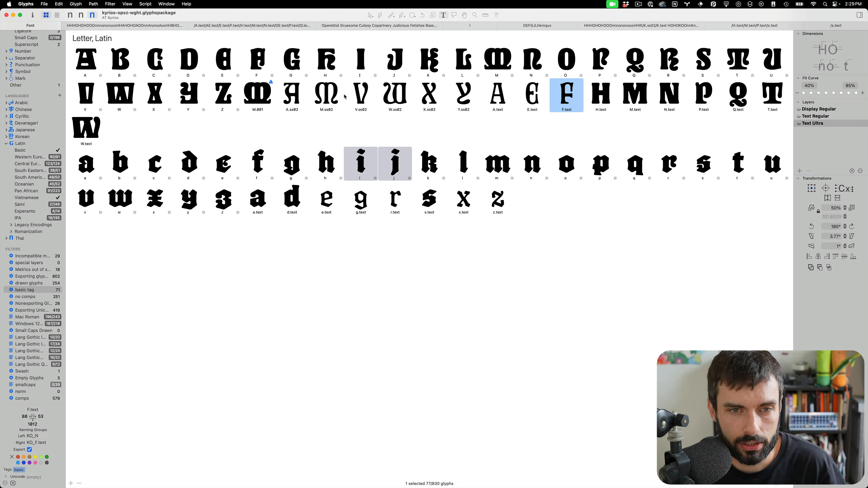
pyautogui.click(299, 97)
pyautogui.moveTo(328, 96); pyautogui.dragTo(387, 97)
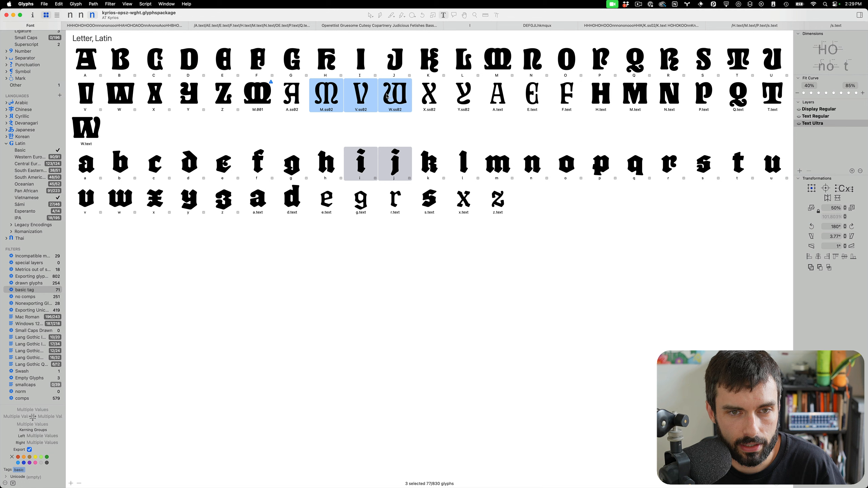
pyautogui.click(305, 100)
pyautogui.moveTo(326, 98); pyautogui.dragTo(393, 98)
pyautogui.moveTo(294, 97); pyautogui.dragTo(506, 97)
pyautogui.press('s')
# - Select the glyphs from A.ss02 through F.text, plus e.text, g.text, r.text, x.text and z.text
pyautogui.click(281, 91)
pyautogui.keyDown('shift'); pyautogui.click(571, 89); pyautogui.keyUp('shift')
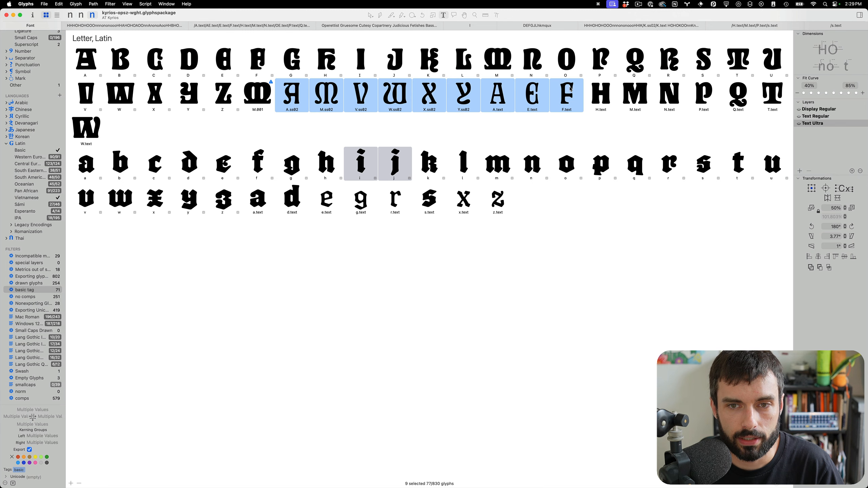
pyautogui.moveTo(324, 201); pyautogui.dragTo(397, 203)
pyautogui.moveTo(465, 201); pyautogui.dragTo(498, 202)
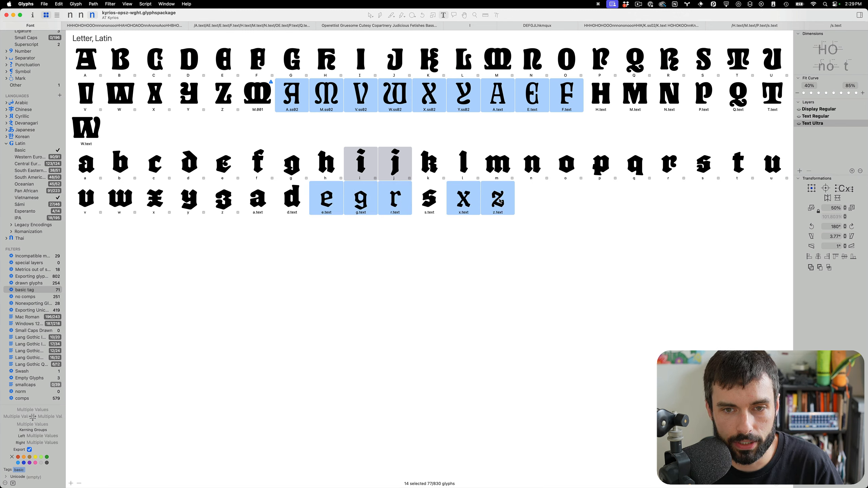
# - Run the arrowtype script "Make tab with spacing string for selected glyphs" on the selected glyphs
pyautogui.click(144, 4)
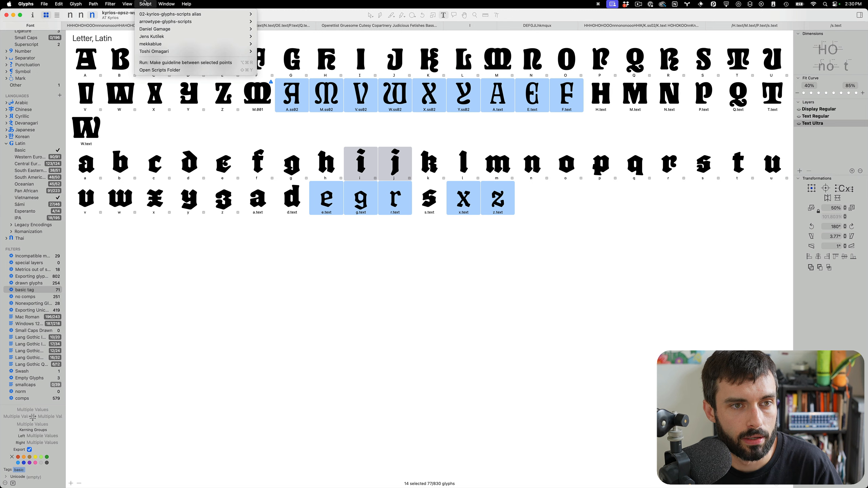
pyautogui.moveTo(171, 22)
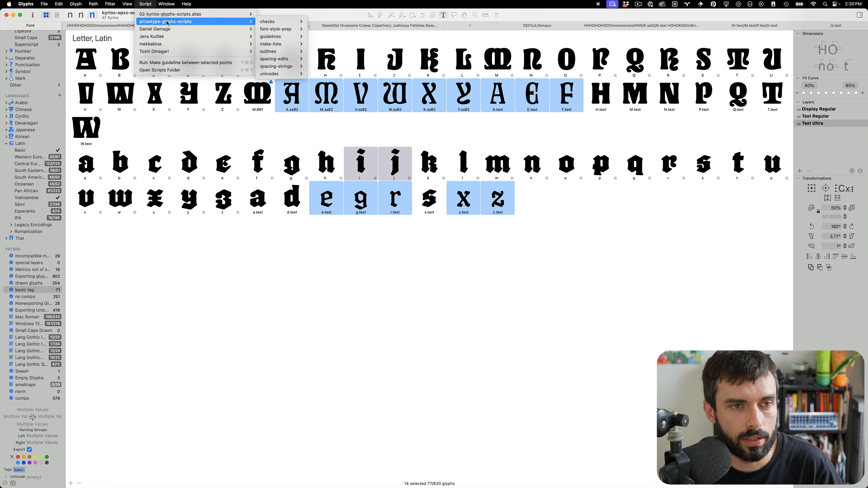
pyautogui.moveTo(295, 62)
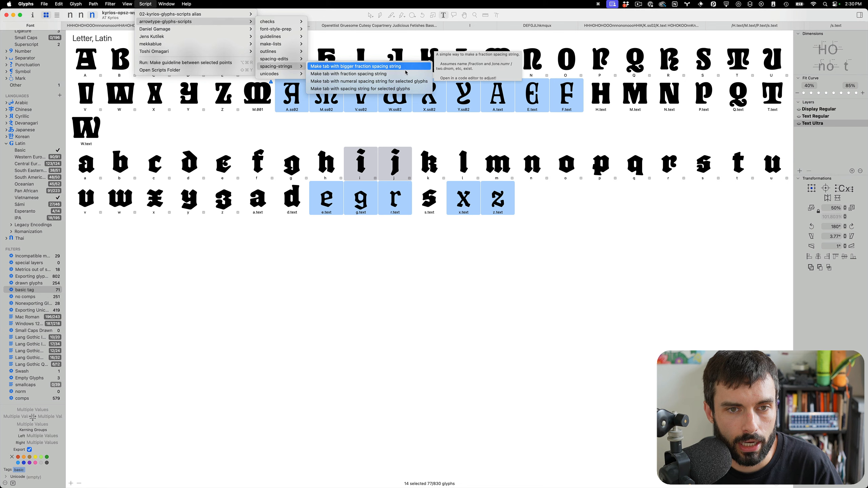
pyautogui.click(403, 90)
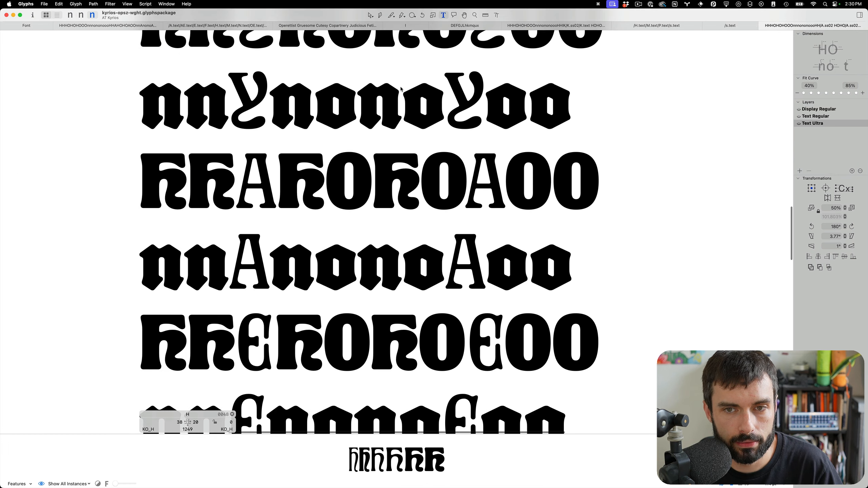
# - Insert a regular A directly before the first A.ss02 in the uppercase H and O spacing line
pyautogui.scroll(5, 545, 159)
pyautogui.scroll(9, 521, 140)
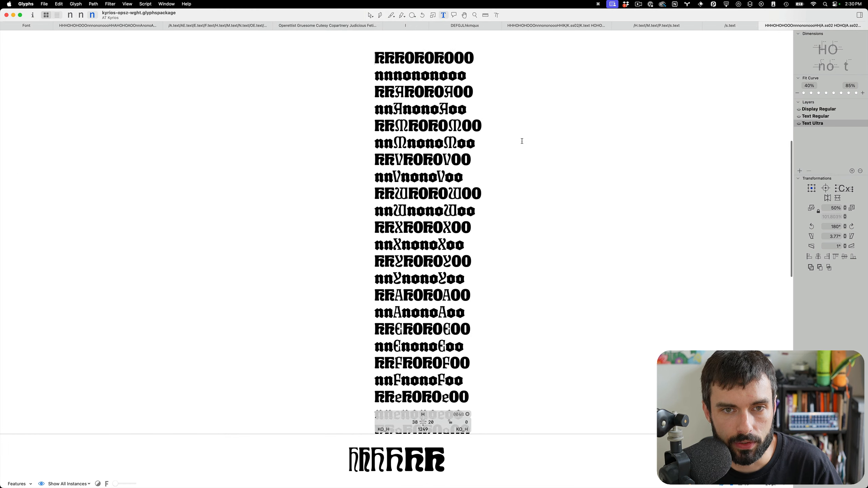
pyautogui.scroll(3, 428, 266)
pyautogui.scroll(3, 427, 266)
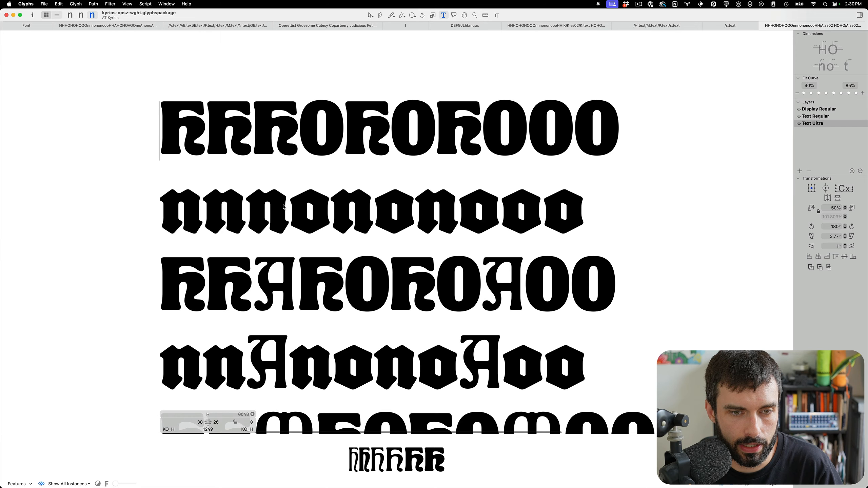
pyautogui.scroll(2, 285, 207)
pyautogui.scroll(2, 196, 279)
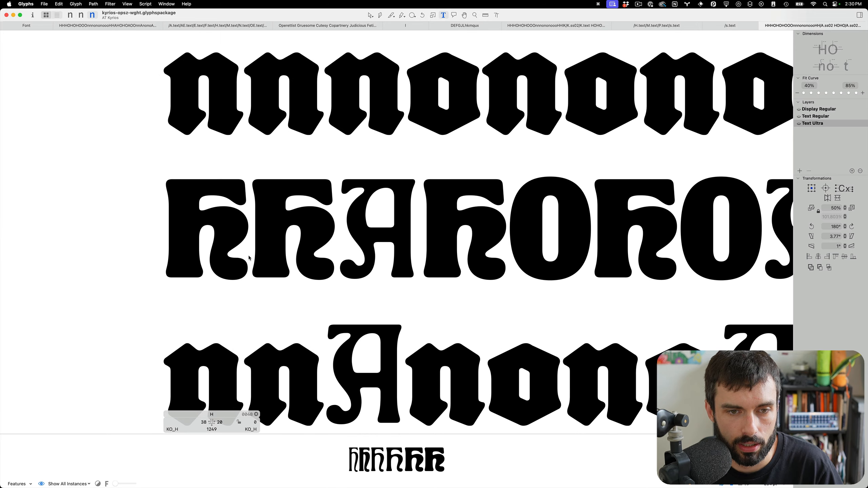
pyautogui.click(380, 215)
pyautogui.scroll(2, 380, 215)
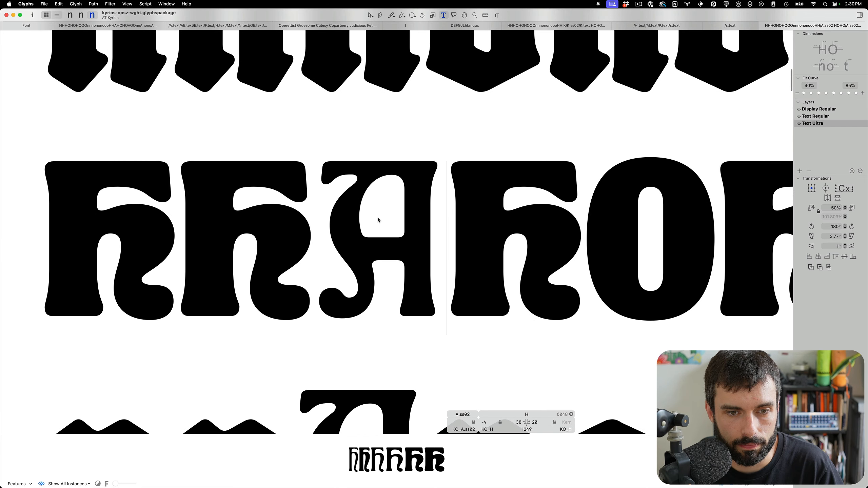
pyautogui.press('Left')
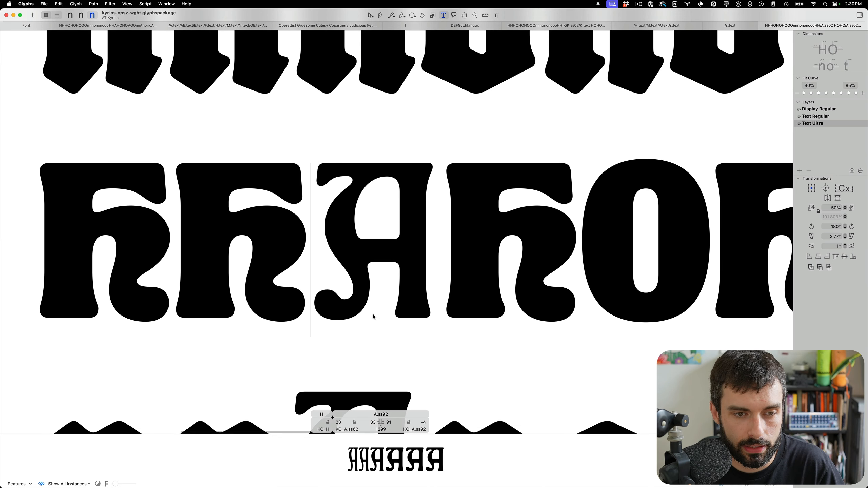
pyautogui.write('A')
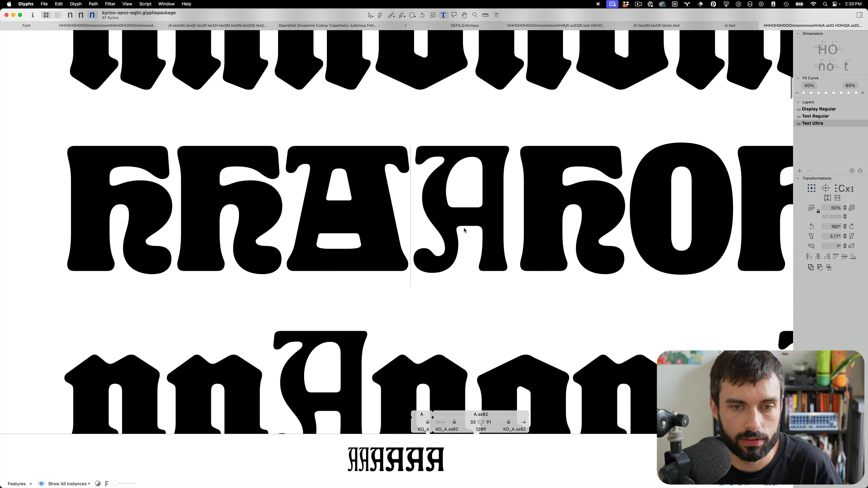
# - Open the H that follows A.ss02 for outline editing and copy its whole outline
pyautogui.hscroll(3, 456, 206)
pyautogui.scroll(2, 395, 238)
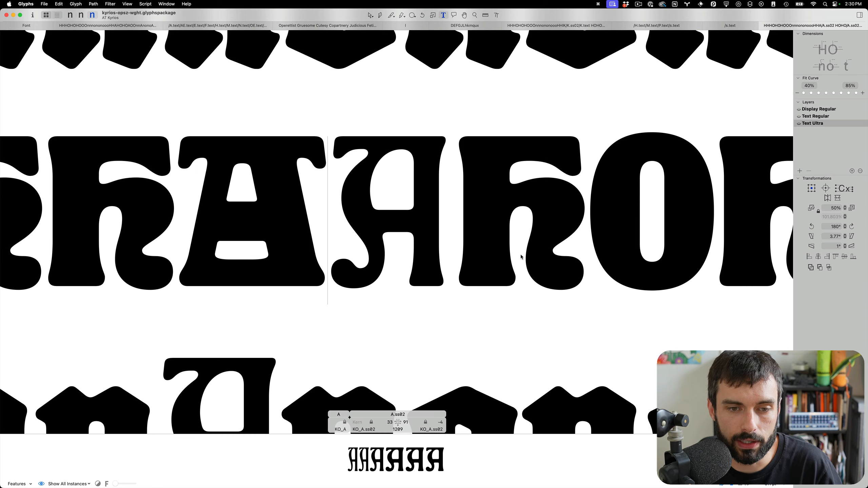
pyautogui.scroll(-3, 503, 238)
pyautogui.scroll(3, 479, 222)
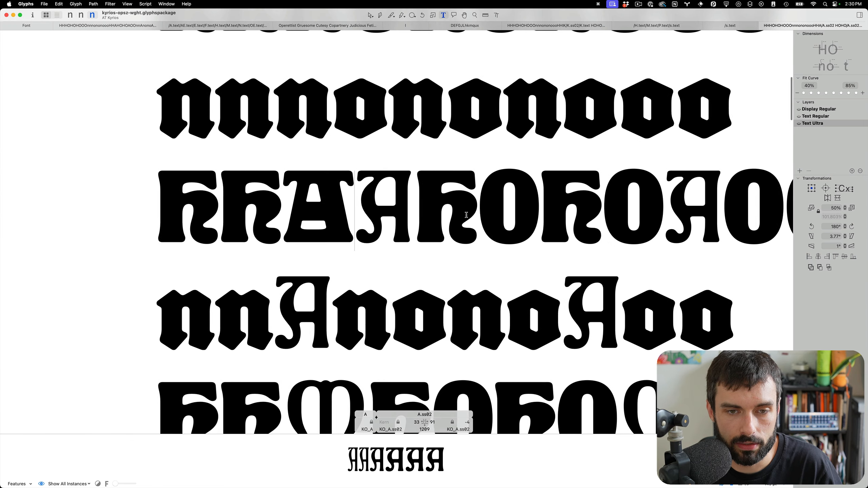
pyautogui.scroll(2, 464, 215)
pyautogui.scroll(2, 460, 213)
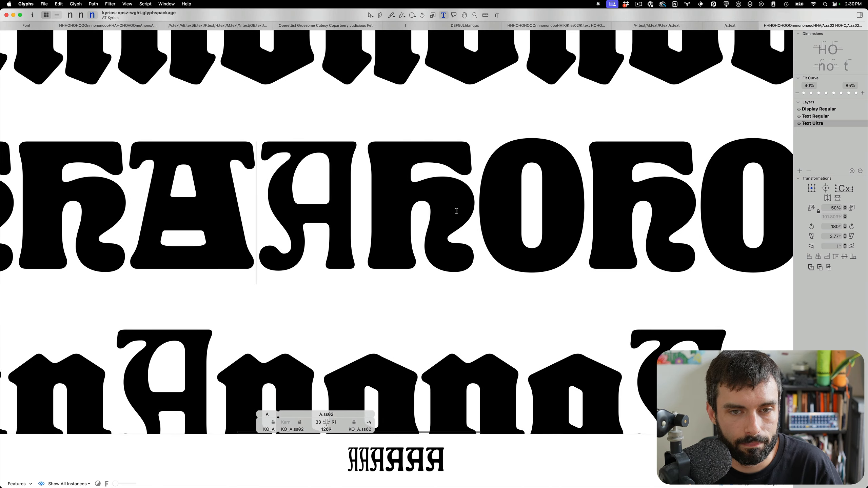
pyautogui.doubleClick(457, 213)
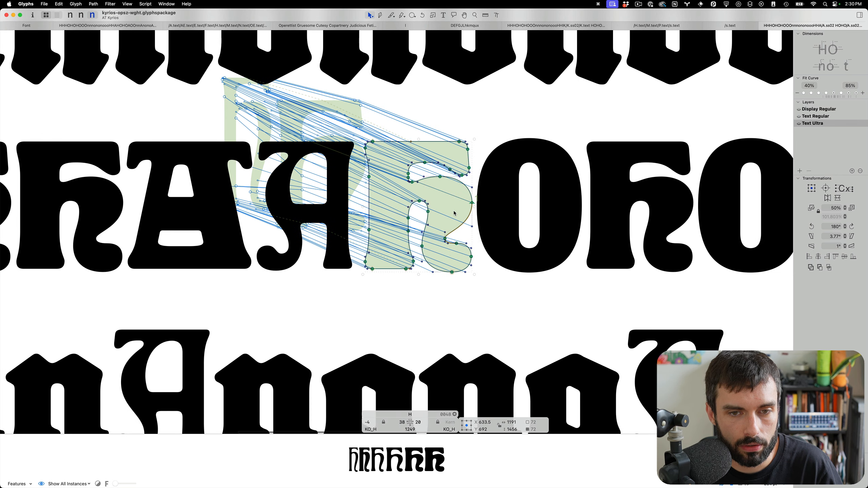
# - Open A.ss02 for editing and delete everything in its background layer, then return to the foreground
pyautogui.doubleClick(324, 212)
pyautogui.scroll(4, 329, 208)
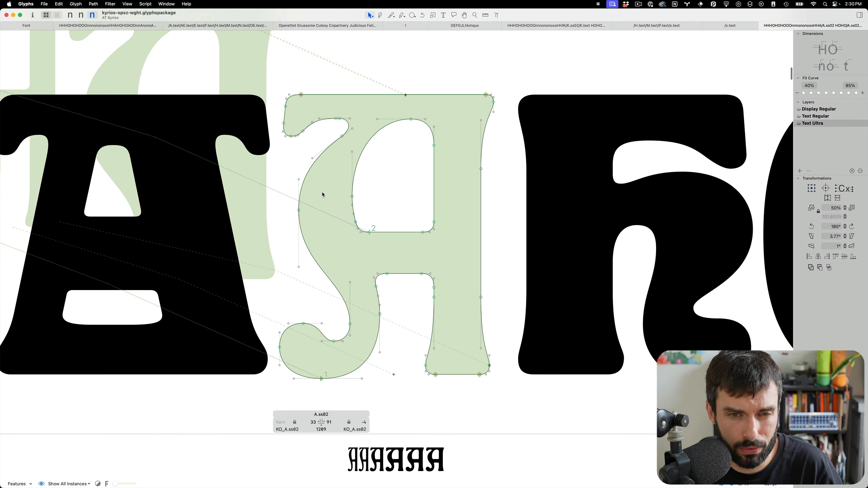
pyautogui.press('super+b')
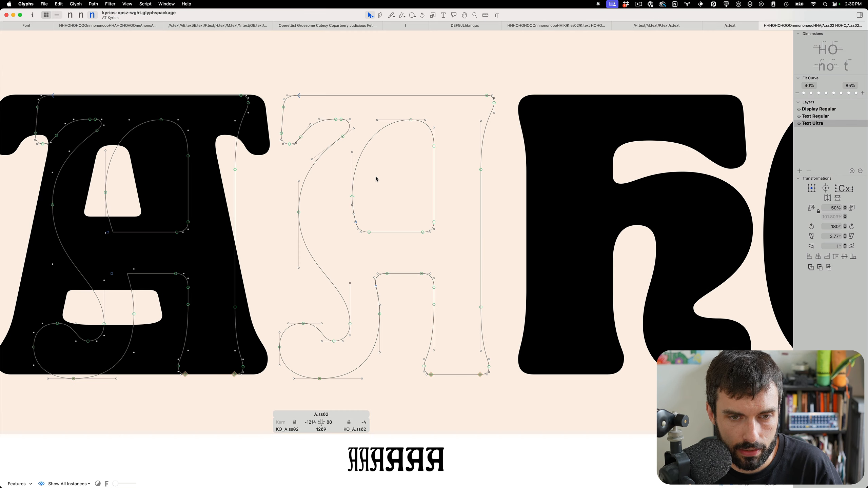
pyautogui.scroll(-2, 377, 176)
pyautogui.scroll(-5, 378, 177)
pyautogui.press('super+a')
pyautogui.press('BackSpace')
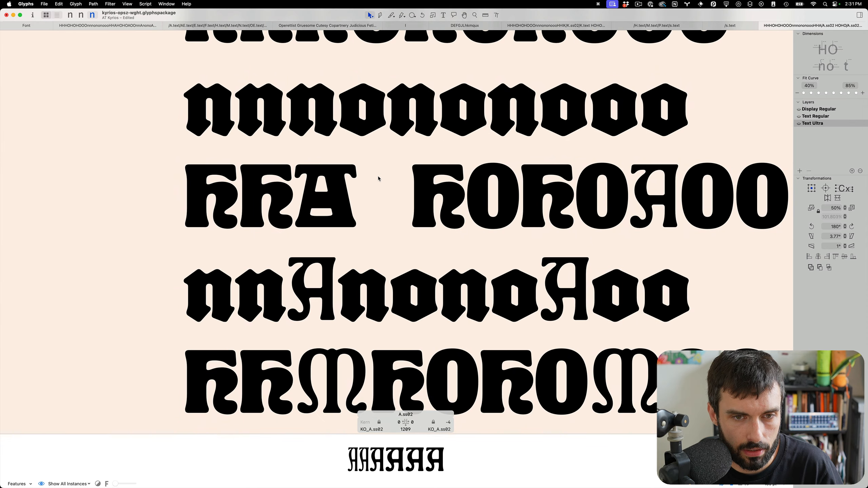
pyautogui.press('super+b')
# - Run the arrowtype font-style-prep script Prep "faux bold" template in background on A.ss02
pyautogui.scroll(5, 379, 177)
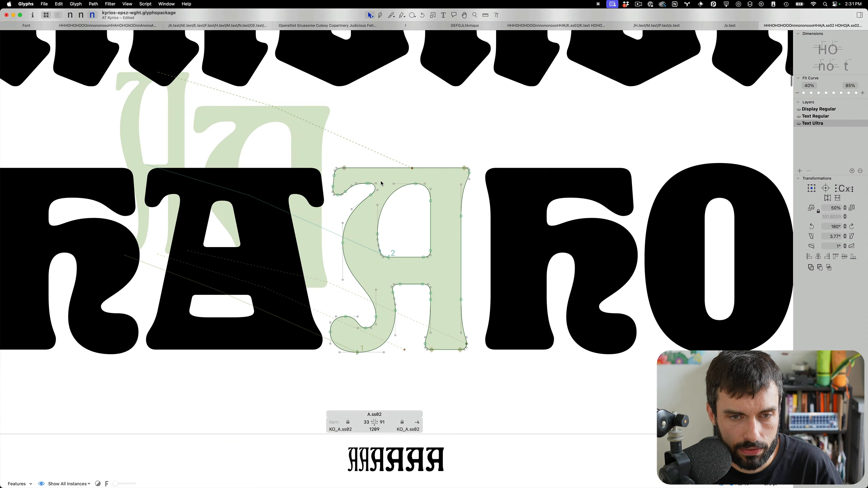
pyautogui.click(127, 4)
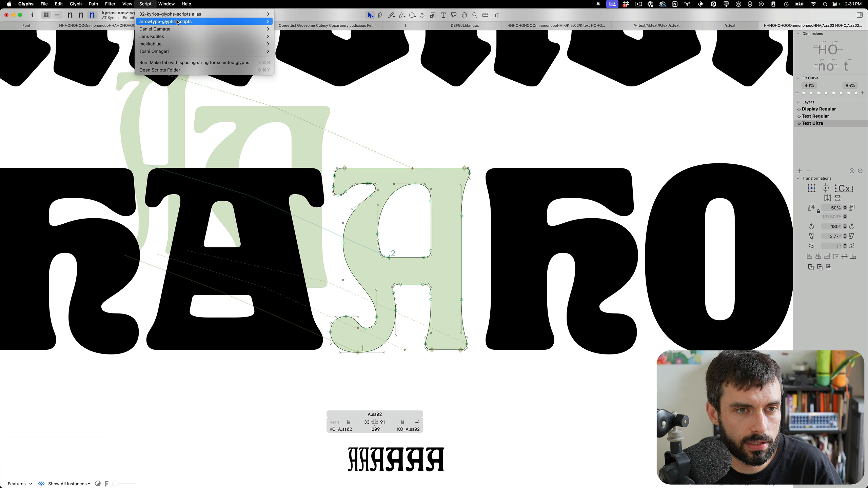
pyautogui.moveTo(219, 22)
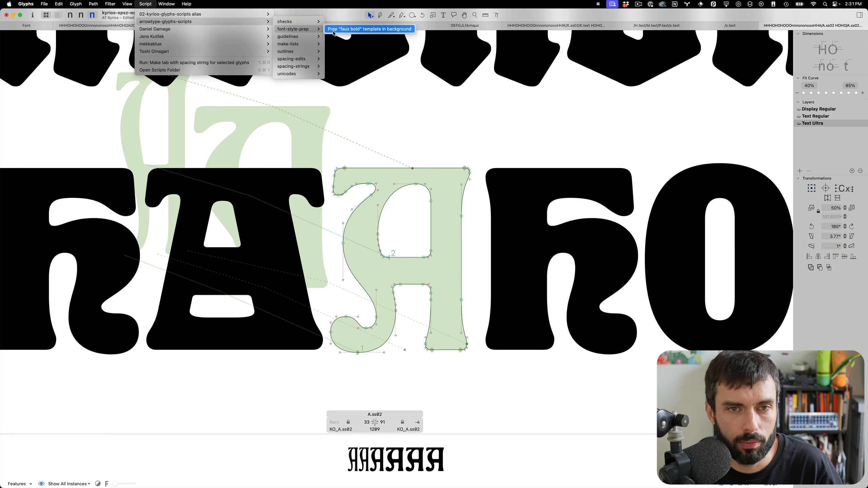
pyautogui.click(334, 31)
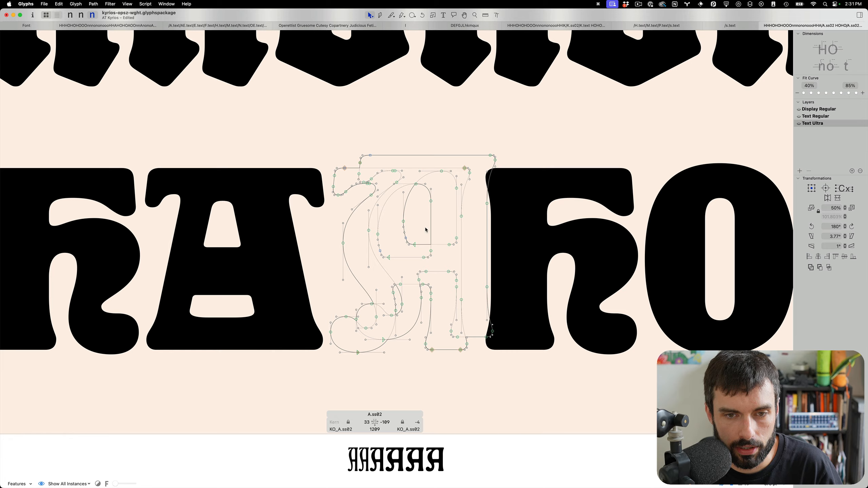
# - Return to the A.ss02 foreground with the background outline shown and turn off Show Master Compatibility
pyautogui.press('super+b')
pyautogui.press('super+shift+b')
pyautogui.press('super+shift+g')
pyautogui.click(469, 259)
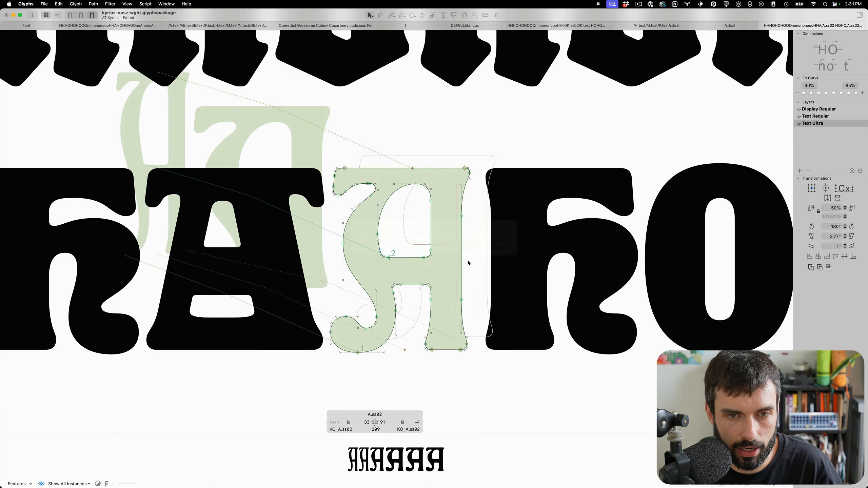
pyautogui.click(127, 4)
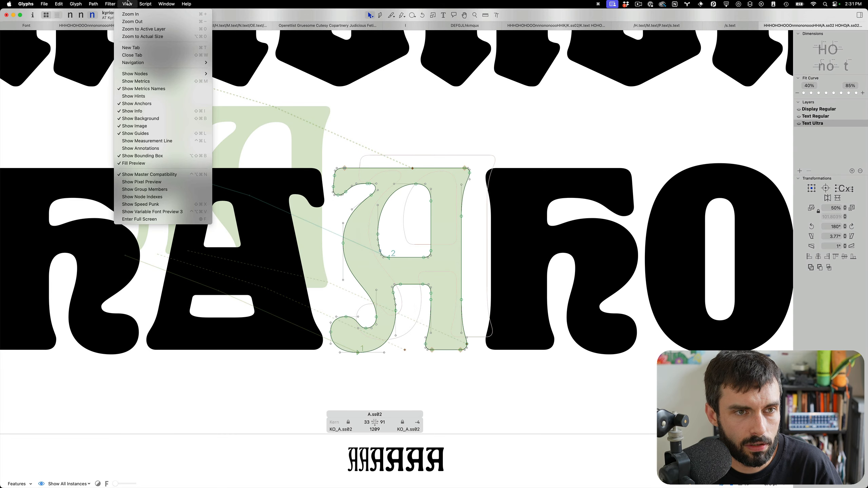
pyautogui.click(150, 175)
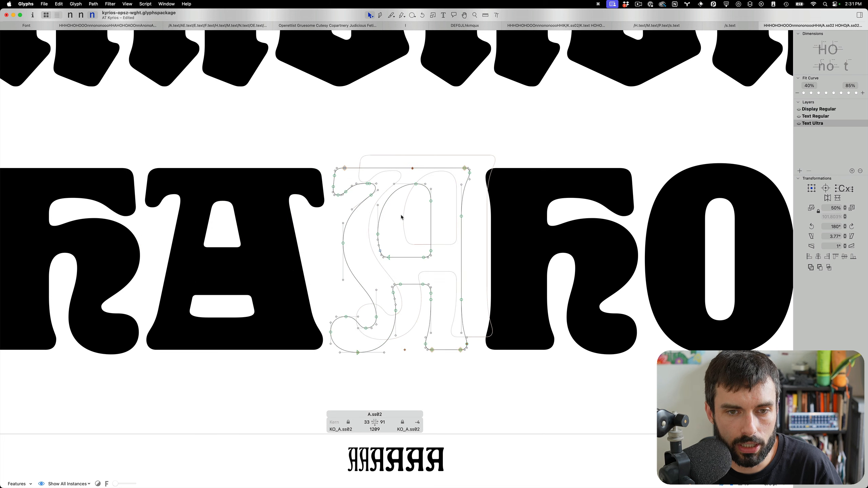
# - Replace the A.ss02 outline with the copied H outline, flip it horizontally and compare it with the background template
pyautogui.scroll(3, 415, 278)
pyautogui.press('super+a')
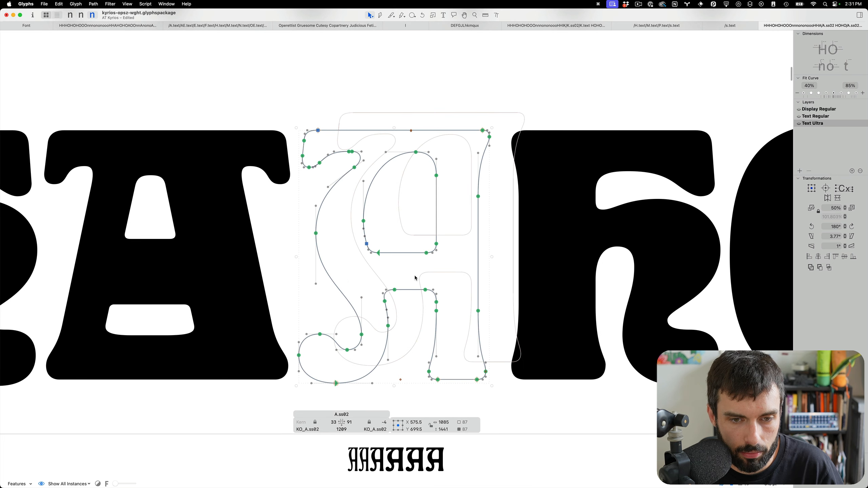
pyautogui.press('Delete')
pyautogui.press('super+v')
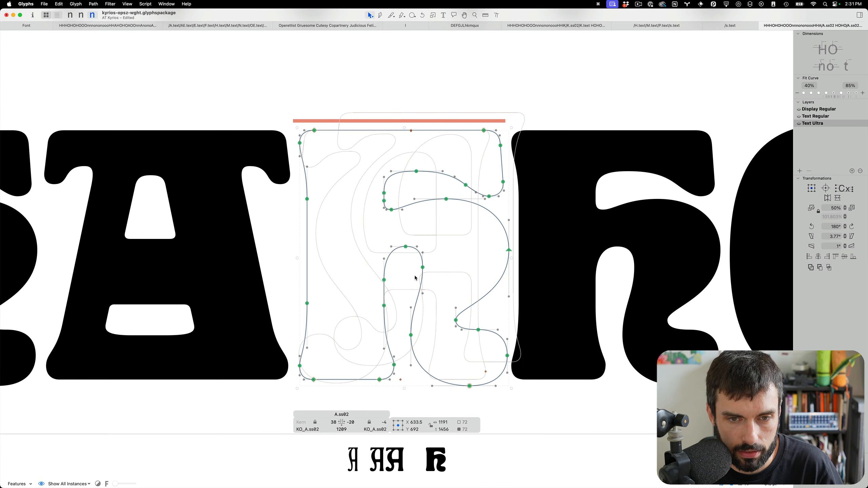
pyautogui.click(827, 198)
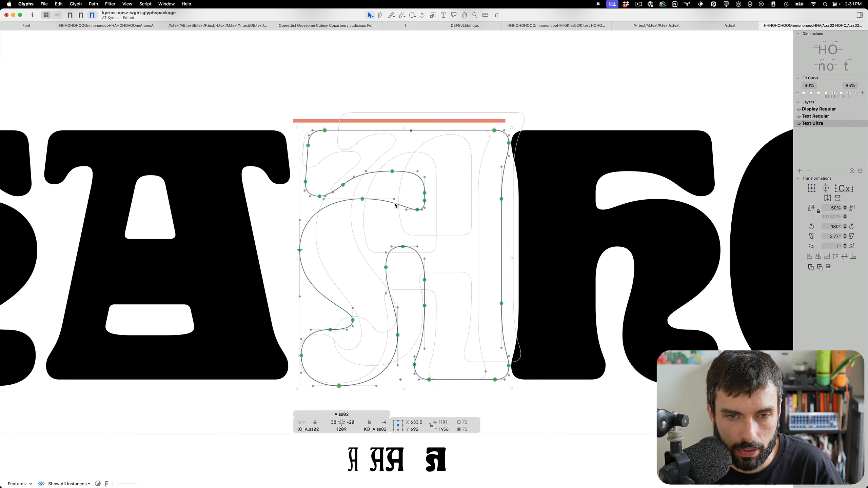
pyautogui.scroll(-2, 393, 205)
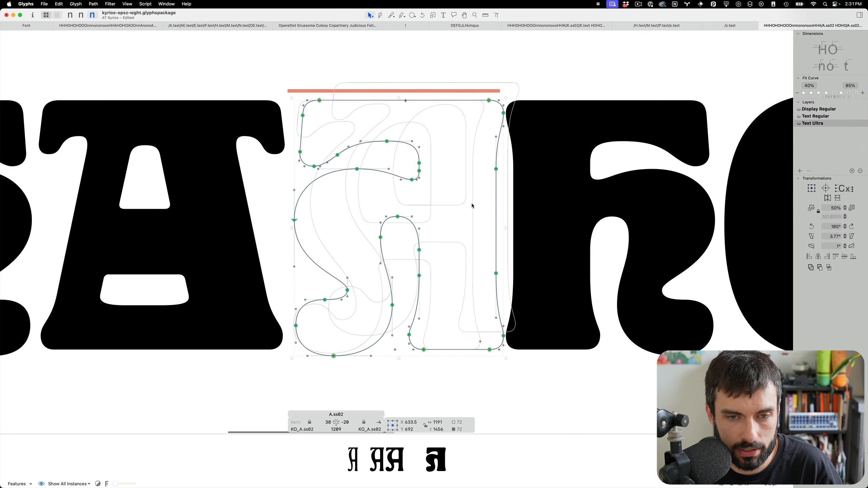
pyautogui.click(472, 205)
pyautogui.press('super+b')
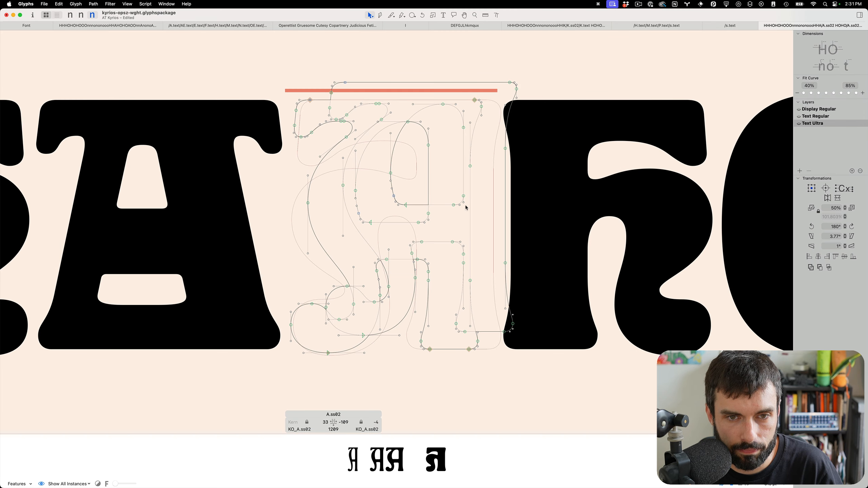
pyautogui.press('super+b')
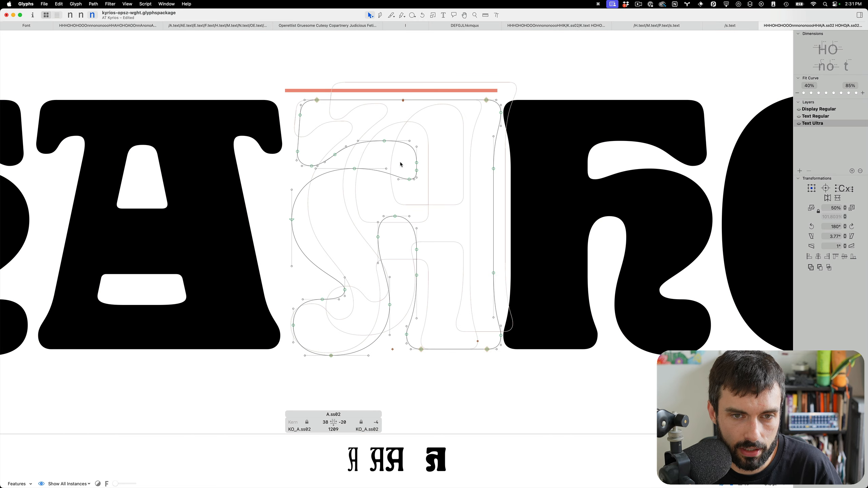
# - Cut the mirrored outline with a vertical knife cut through the join between the curved stroke and the straight stem
pyautogui.press('p')
pyautogui.moveTo(407, 169); pyautogui.dragTo(404, 260)
pyautogui.press('v')
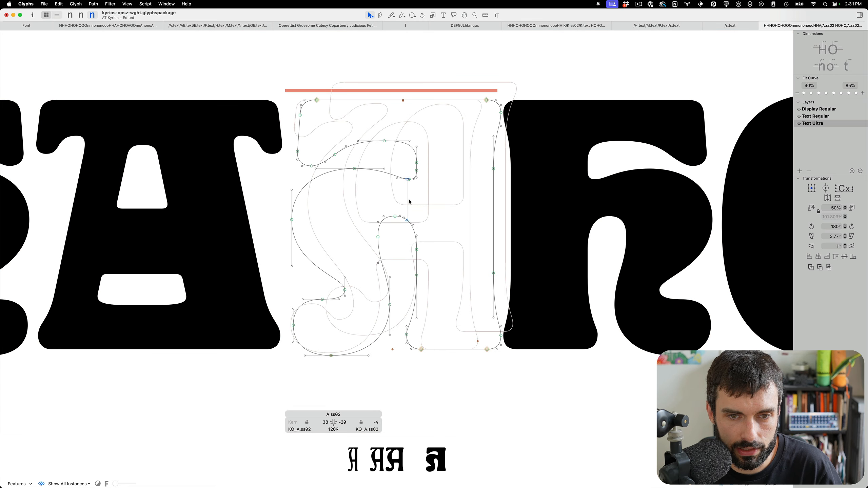
# - Select the curved stroke's cut edge and move it 20 units left, away from the stem piece
pyautogui.scroll(5, 409, 199)
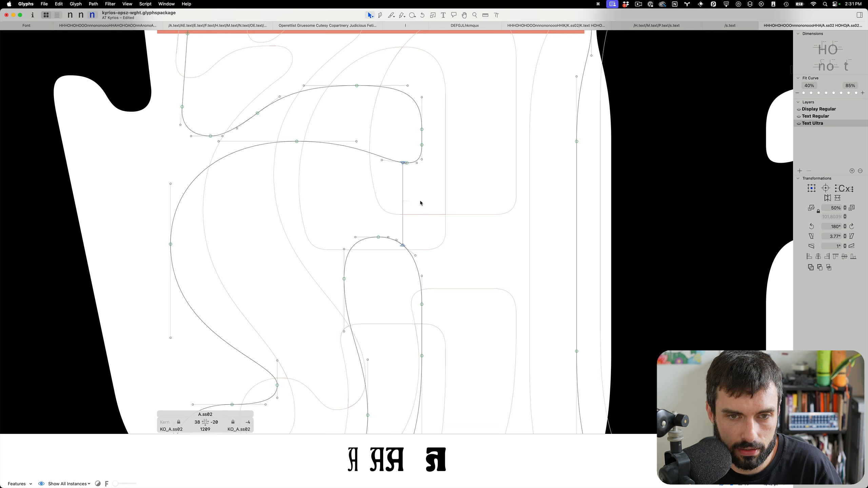
pyautogui.click(403, 201)
pyautogui.moveTo(402, 201); pyautogui.dragTo(425, 209)
pyautogui.click(403, 174)
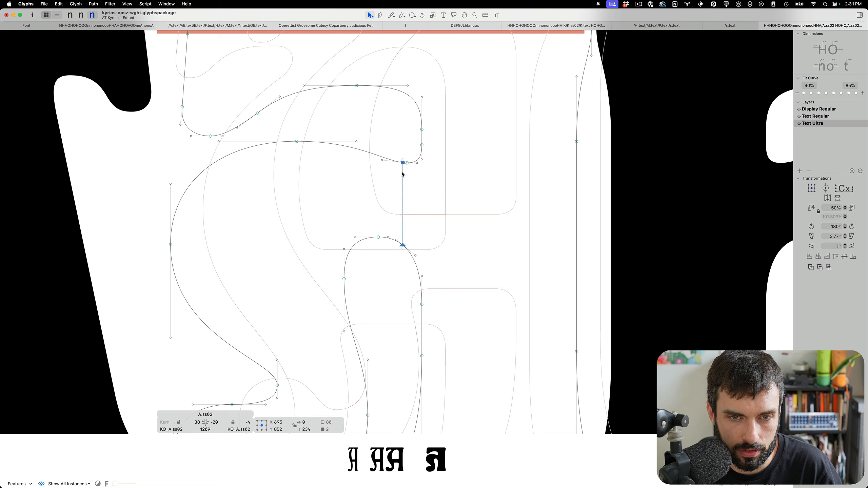
pyautogui.hotkey('shift', 'Left')
pyautogui.hotkey('shift', 'Left')
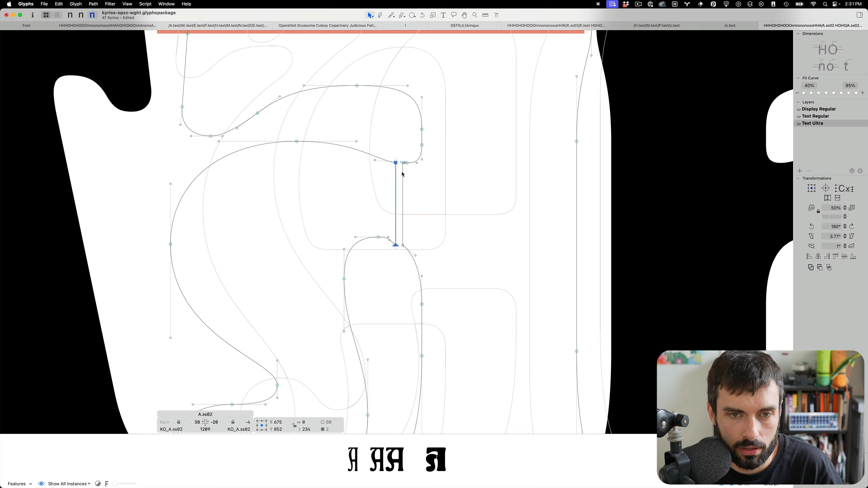
# - Delete the leftover cut and curve nodes on the stem piece so its inner side runs straight, and preview the filled shape
pyautogui.moveTo(410, 148); pyautogui.dragTo(402, 269)
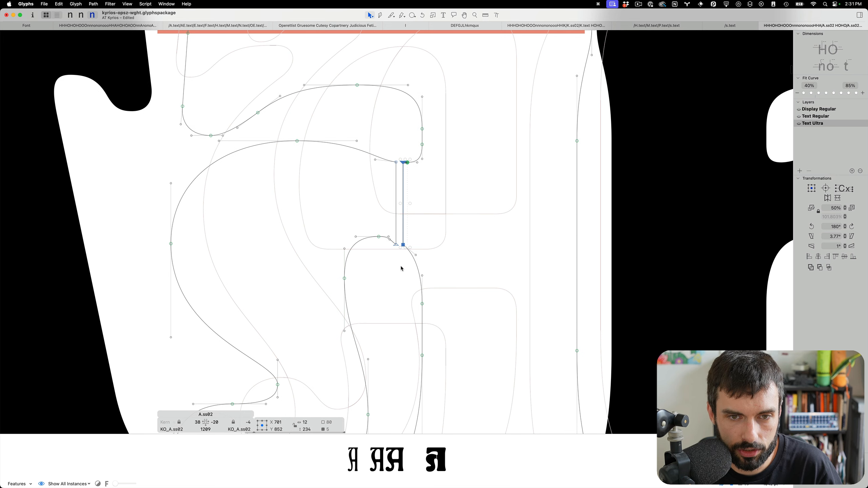
pyautogui.press('Delete')
pyautogui.moveTo(464, 319); pyautogui.dragTo(403, 137)
pyautogui.press('Delete')
pyautogui.scroll(-5, 415, 147)
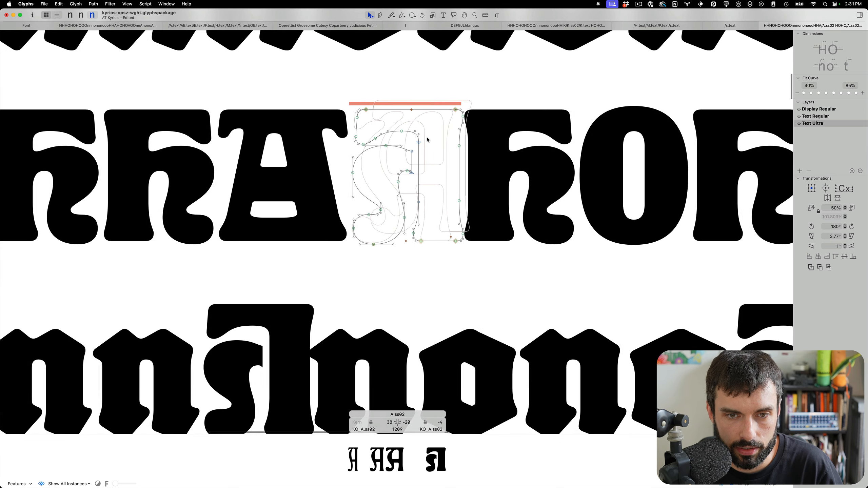
pyautogui.press('space')
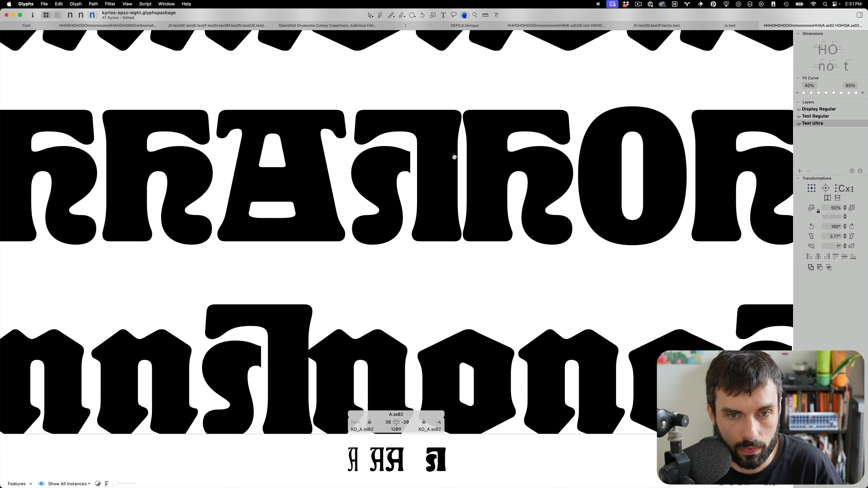
# - Set the right sidebearing of A.ss02 to the formula =|H
pyautogui.scroll(3, 420, 159)
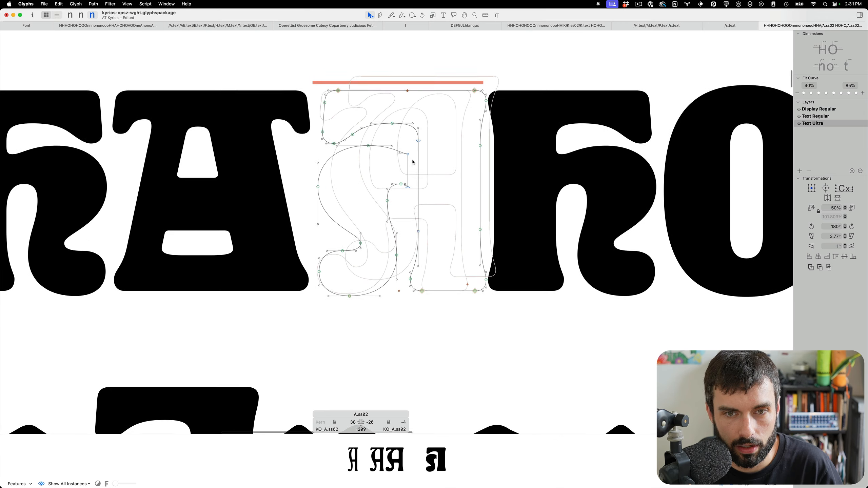
pyautogui.press('t')
pyautogui.click(397, 423)
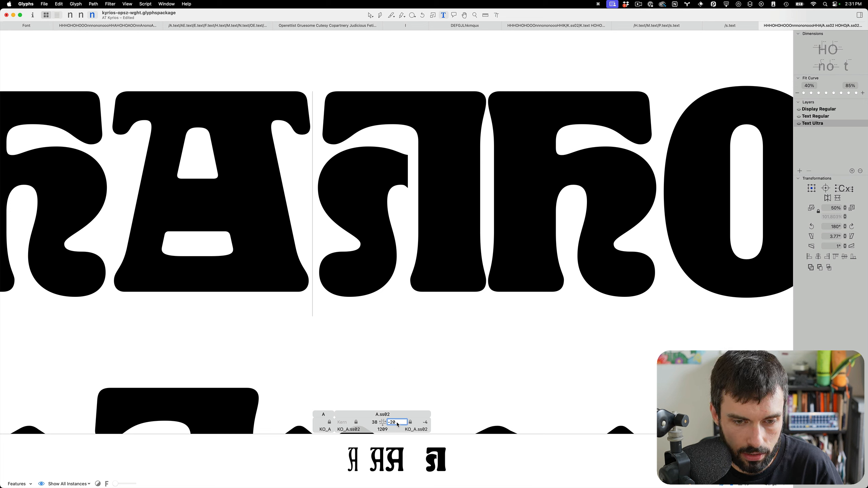
pyautogui.write('=|H')
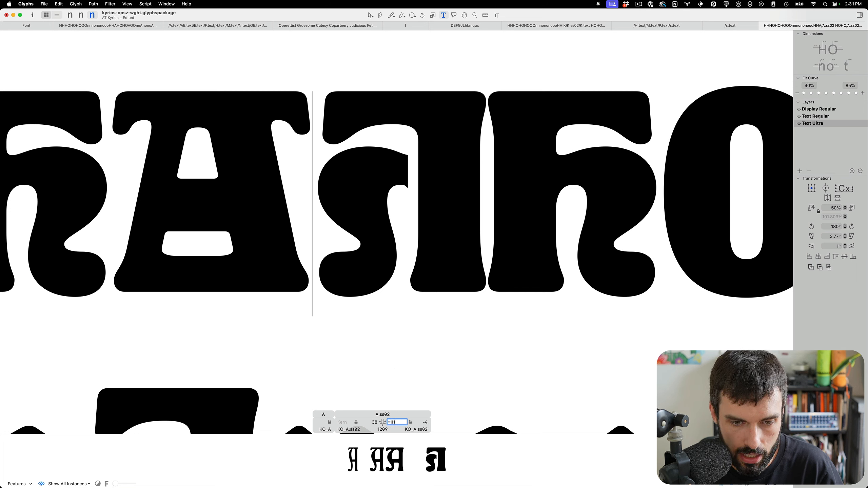
pyautogui.press('Return')
pyautogui.press('Escape')
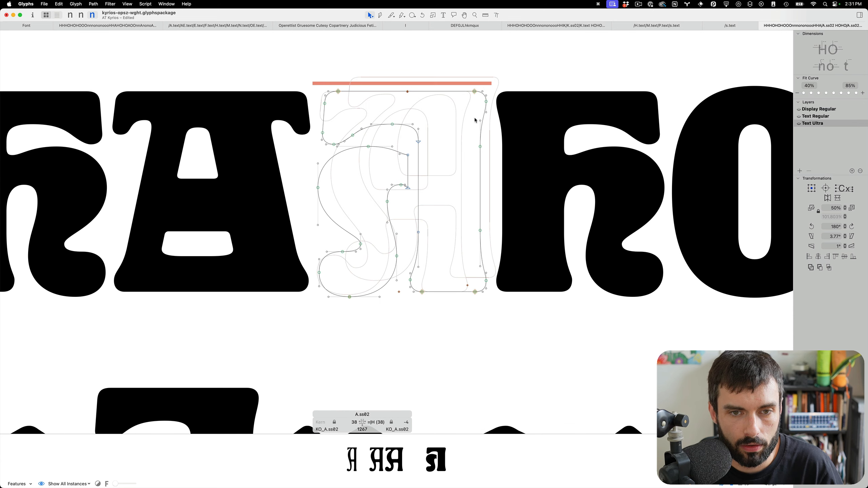
# - Delete the leftover cut-edge nodes on the curved stroke so its bowl runs in one curve to the inner corner
pyautogui.press('super+plus')
pyautogui.press('super+plus')
pyautogui.press('super+plus')
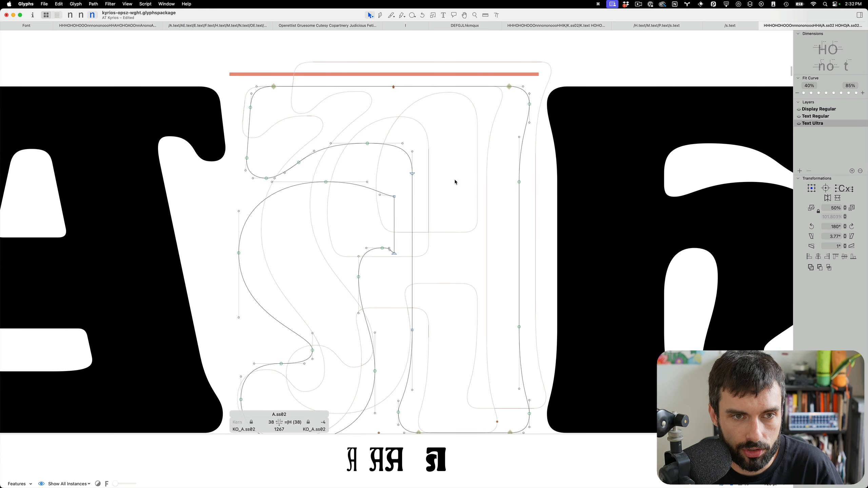
pyautogui.scroll(-3, 441, 181)
pyautogui.hscroll(2, 441, 182)
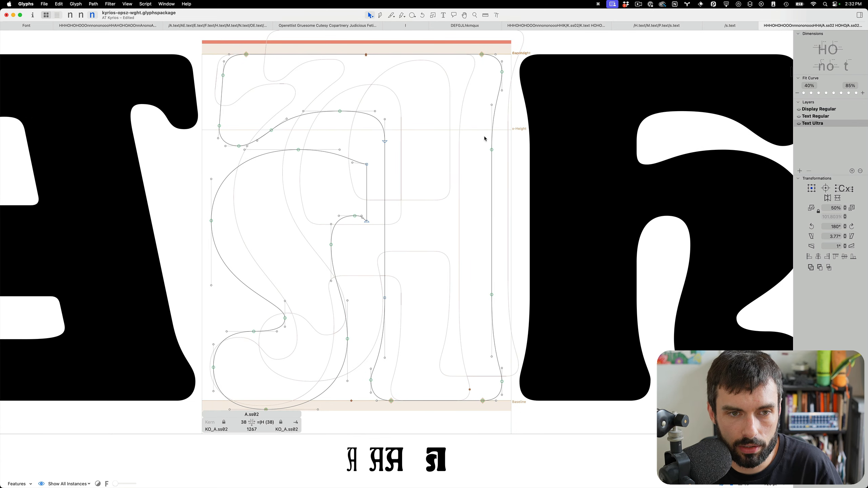
pyautogui.press('super+minus')
pyautogui.press('super+minus')
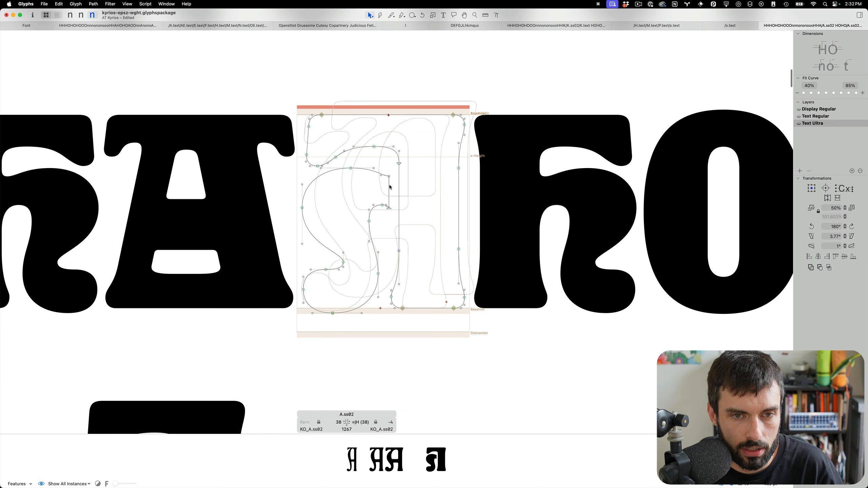
pyautogui.press('super+plus')
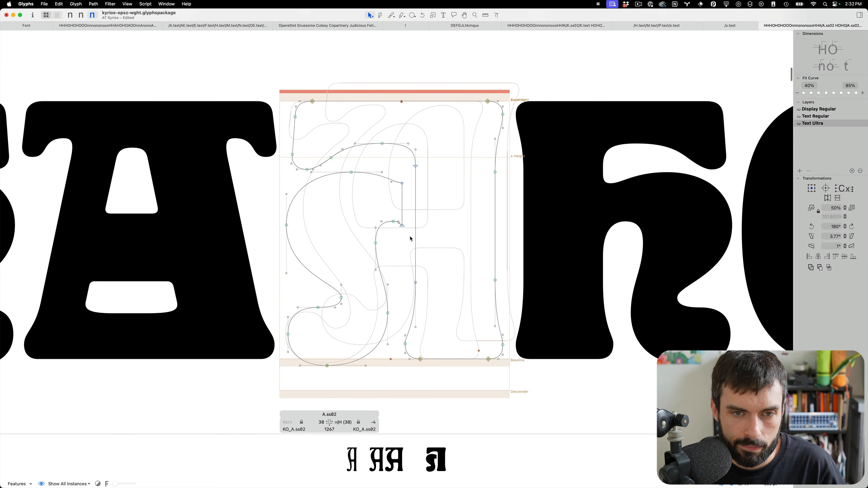
pyautogui.moveTo(410, 237); pyautogui.dragTo(406, 223)
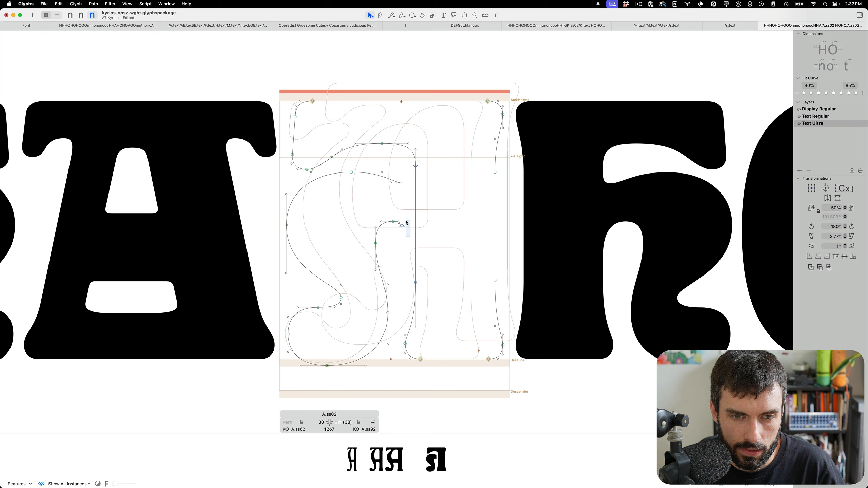
pyautogui.moveTo(405, 218); pyautogui.dragTo(396, 172)
pyautogui.press('Delete')
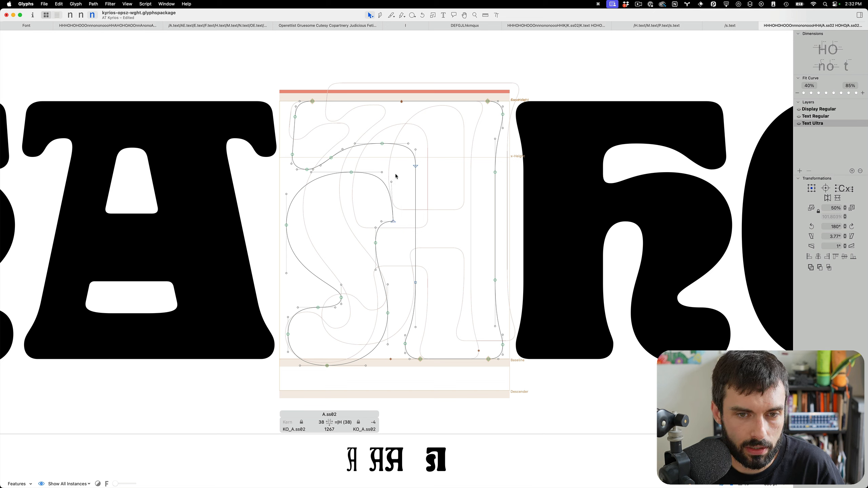
# - Select the nodes in the upper half of the curved stroke and move them up and slightly right towards the stem
pyautogui.moveTo(399, 225); pyautogui.dragTo(381, 208)
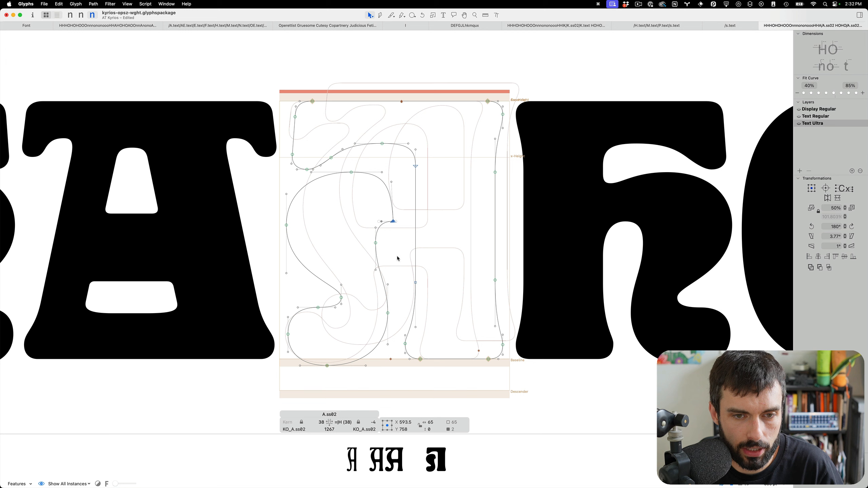
pyautogui.moveTo(398, 258); pyautogui.dragTo(236, 172)
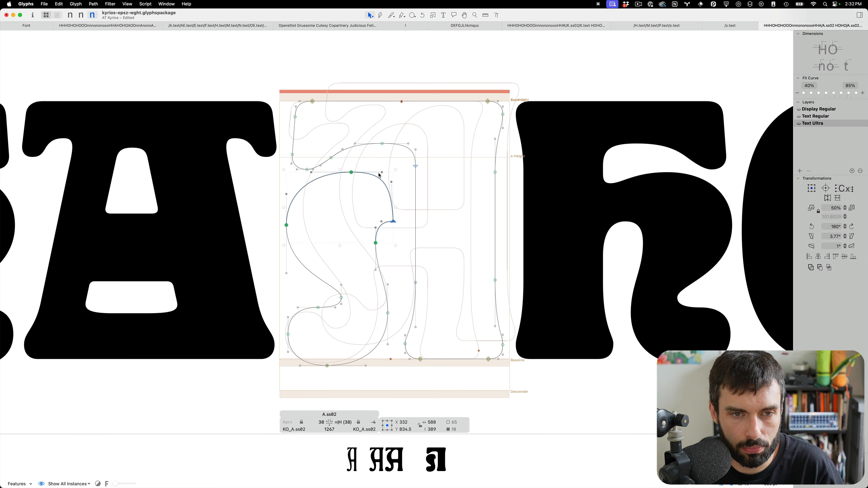
pyautogui.moveTo(352, 174); pyautogui.dragTo(356, 166)
pyautogui.click(362, 196)
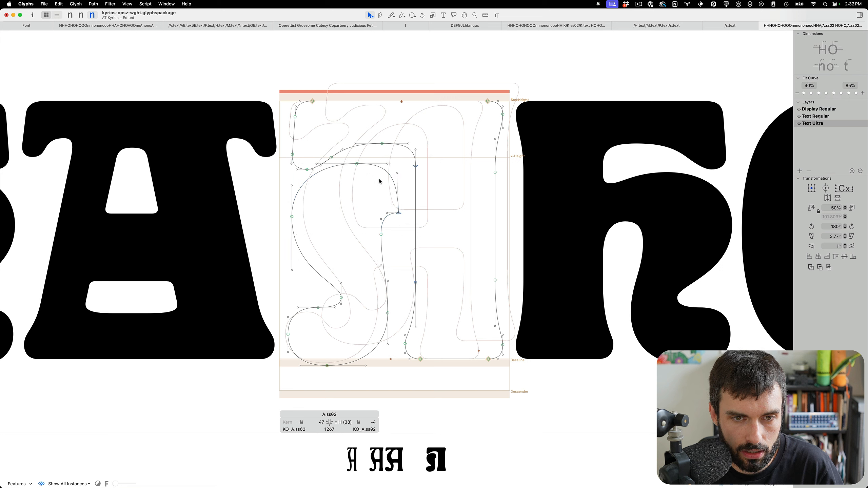
# - Convert the curved stroke's top node to a corner and move it to about X 543, Y 1157
pyautogui.moveTo(369, 157); pyautogui.dragTo(344, 187)
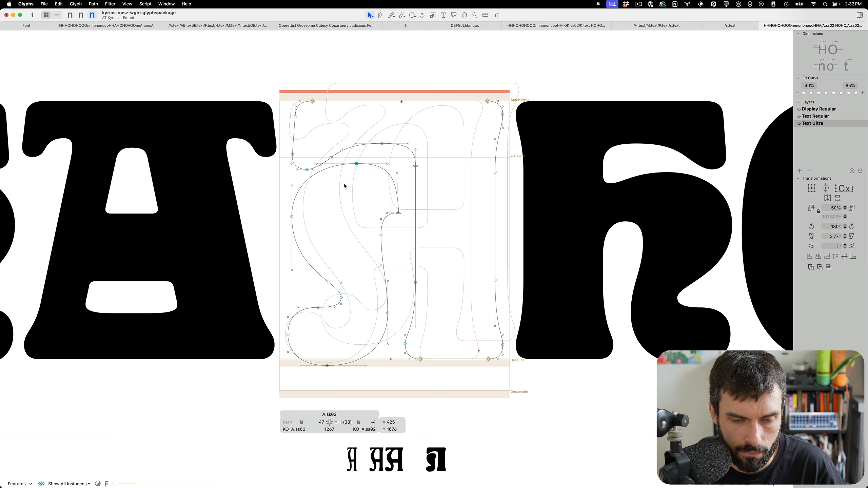
pyautogui.press('Return')
pyautogui.click(363, 166)
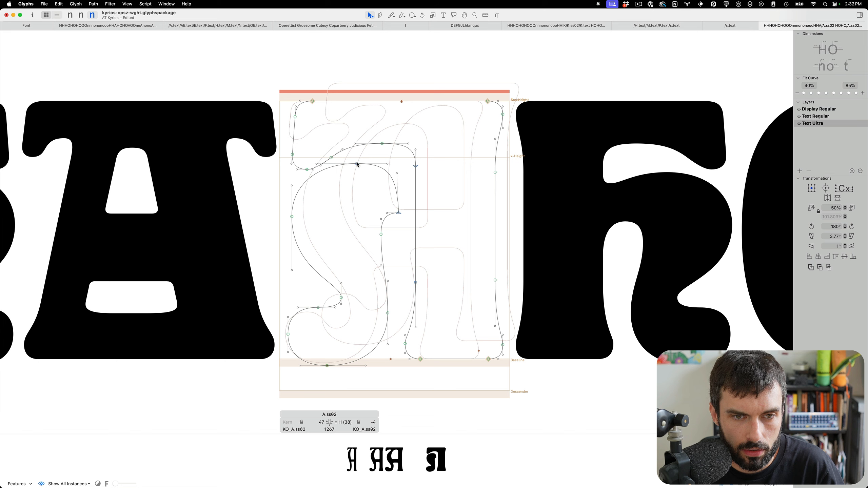
pyautogui.moveTo(357, 165); pyautogui.dragTo(378, 149)
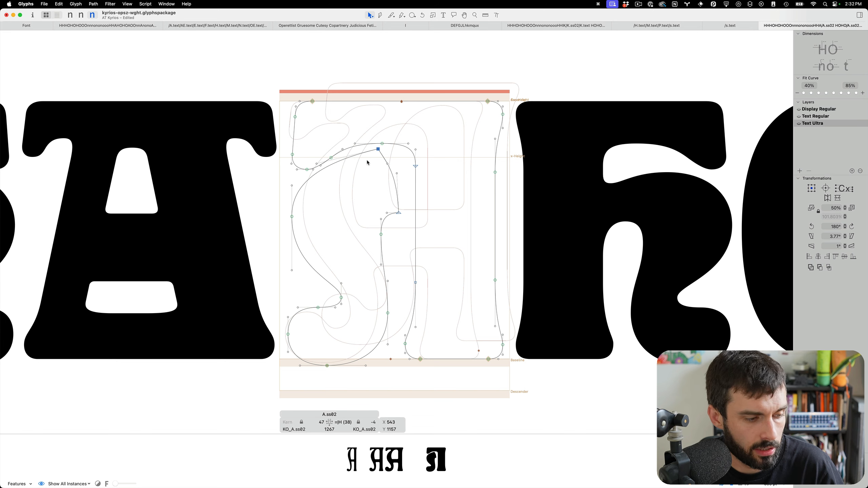
# - Delete the handles of the curved stroke's upper-left segment and convert the resulting straight line back into a curve
pyautogui.click(324, 168)
pyautogui.press('BackSpace')
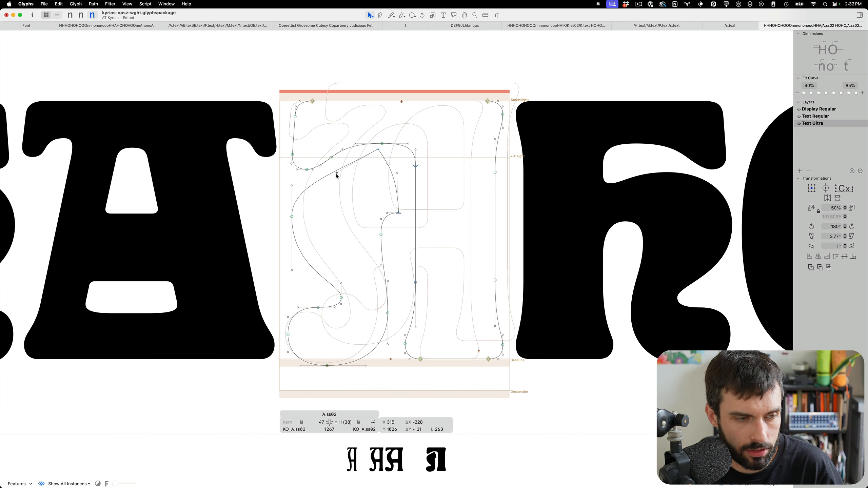
pyautogui.moveTo(90, 397); pyautogui.dragTo(41, 445)
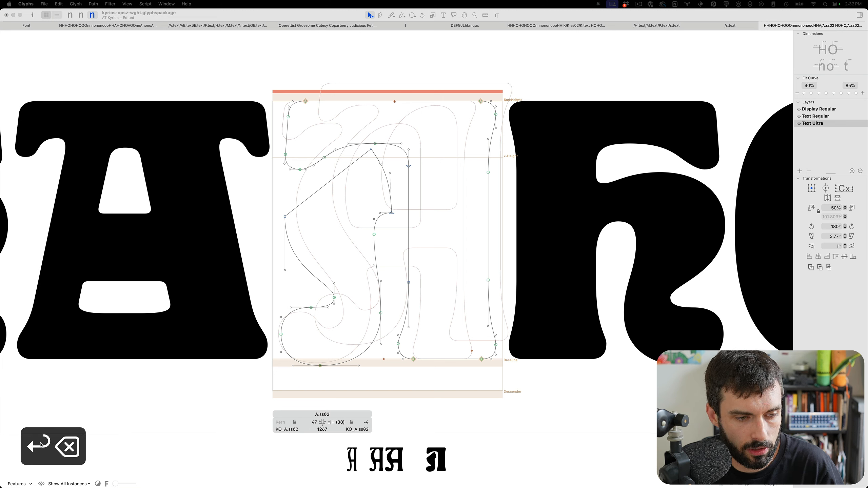
pyautogui.click(120, 416)
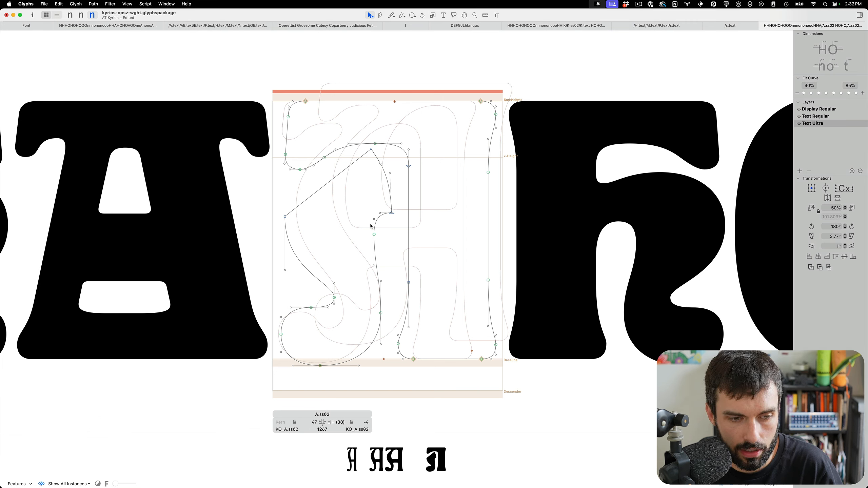
pyautogui.scroll(3, 339, 178)
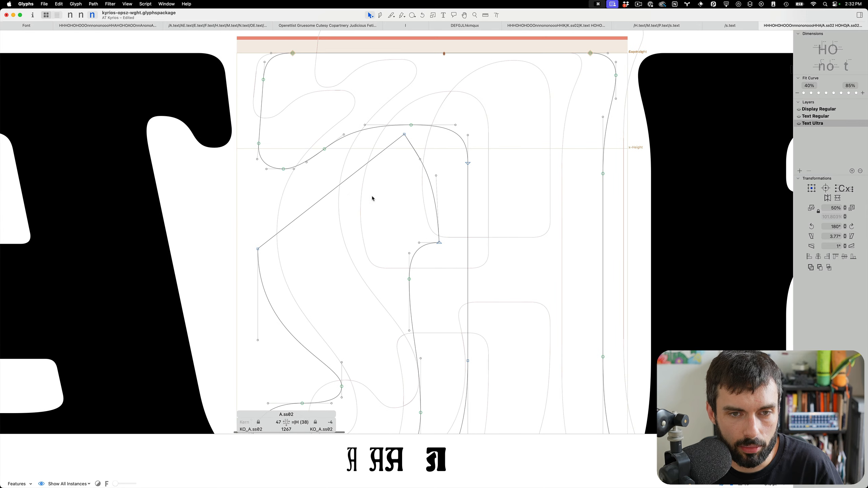
pyautogui.keyDown('alt'); pyautogui.click(334, 191); pyautogui.keyUp('alt')
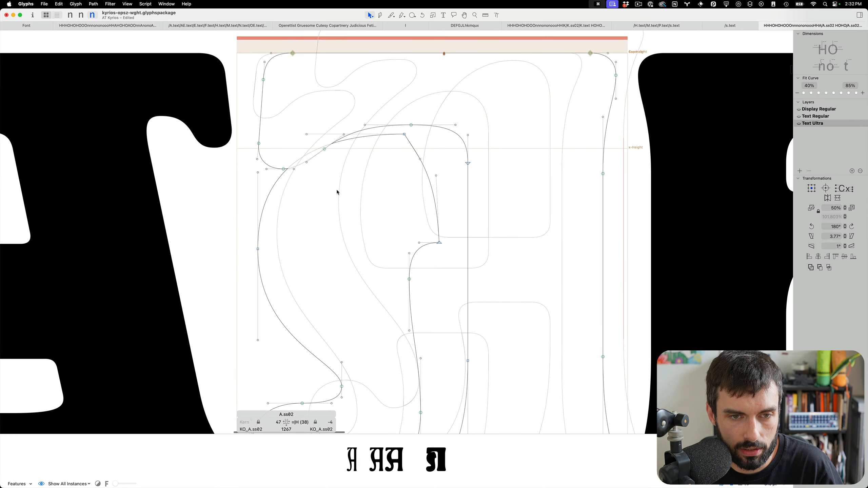
# - Move the curved stroke's top corner node to about X 602, Y 1203 and raise its inner corner node to about Y 910
pyautogui.moveTo(405, 135); pyautogui.dragTo(423, 123)
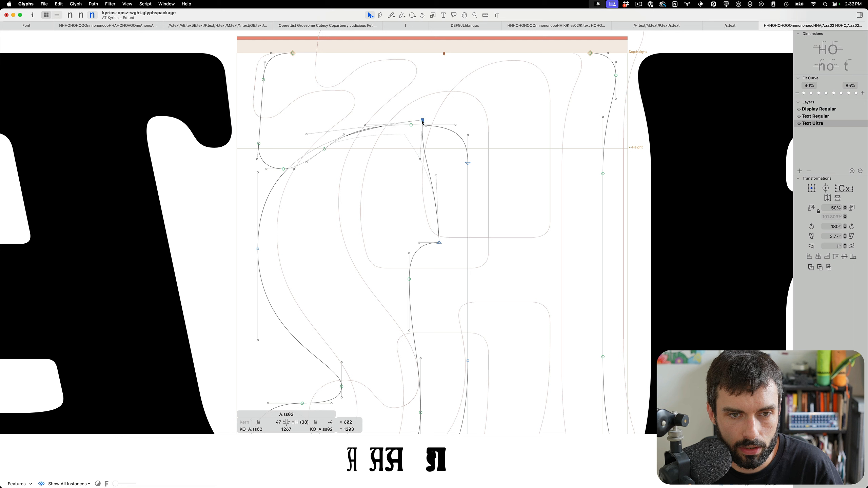
pyautogui.click(333, 186)
pyautogui.click(440, 244)
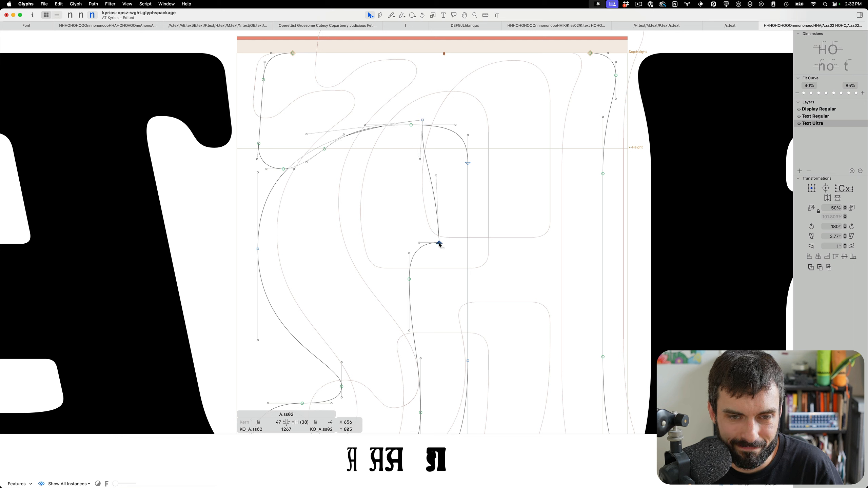
pyautogui.moveTo(440, 244); pyautogui.dragTo(439, 212)
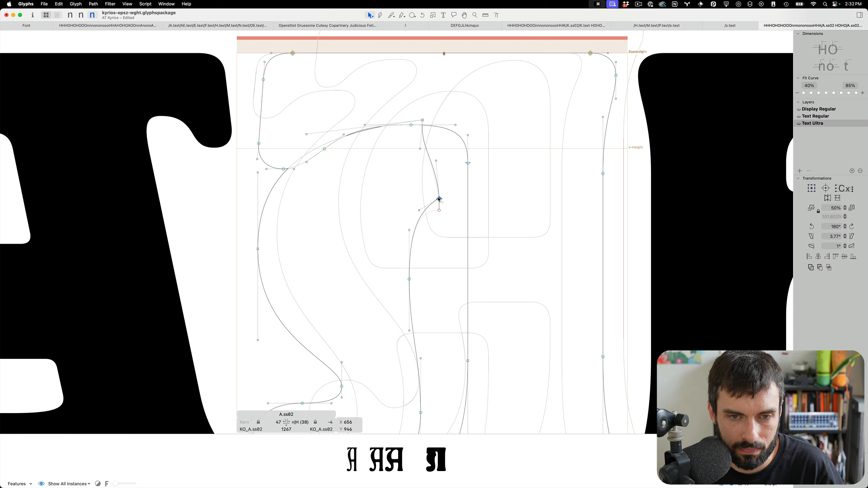
pyautogui.press('super+z')
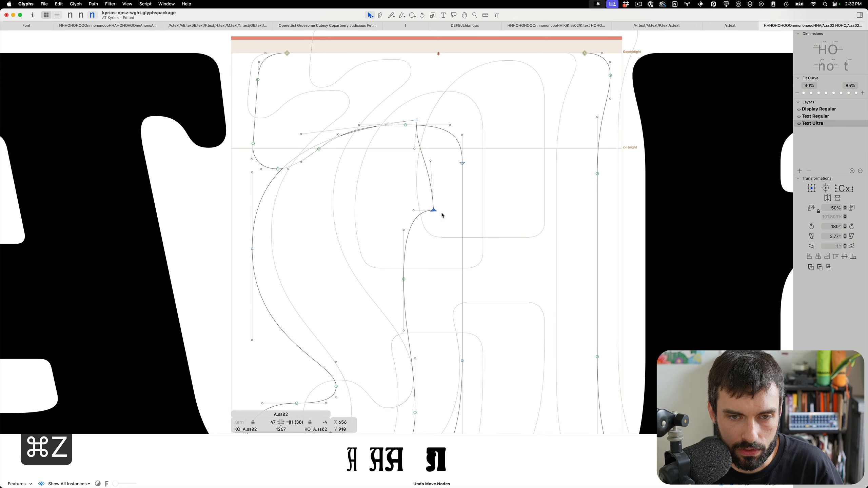
# - Move the curved stroke's inner segment up until its corner meets the arch beside the stem, and preview the fill
pyautogui.click(412, 232)
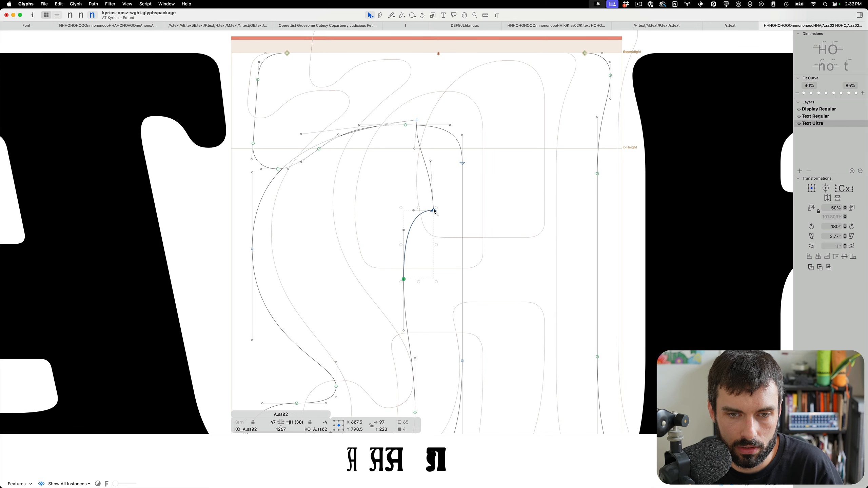
pyautogui.moveTo(434, 211); pyautogui.dragTo(420, 127)
pyautogui.click(368, 141)
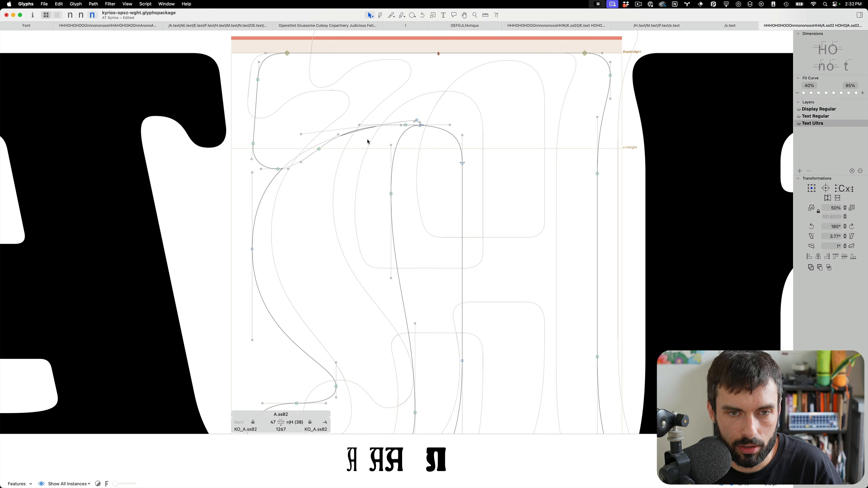
pyautogui.scroll(5, 368, 142)
pyautogui.press('Return')
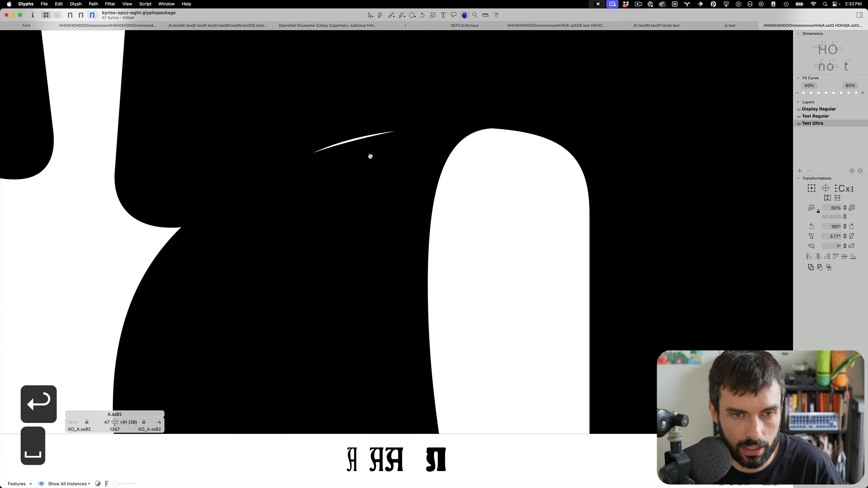
pyautogui.scroll(-5, 375, 171)
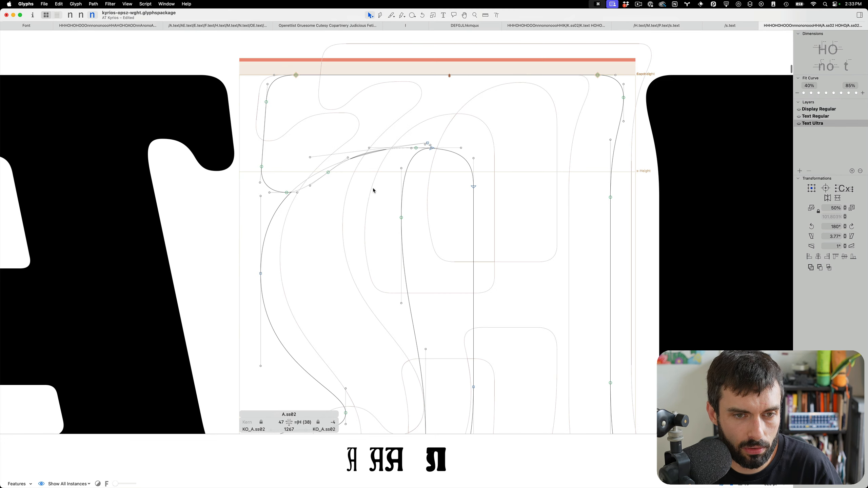
# - Lower the upper handle of the outer curve to about X 272, Y 1063 and make the stroke's left extreme node smooth
pyautogui.moveTo(310, 158); pyautogui.dragTo(325, 186)
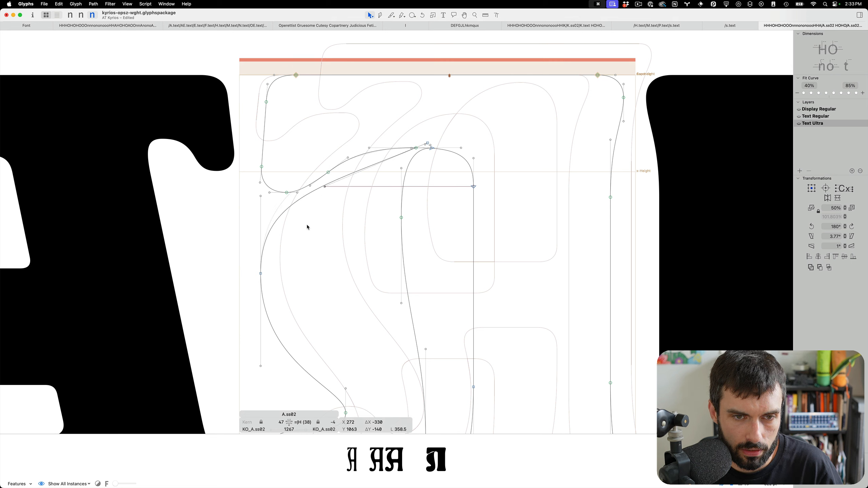
pyautogui.moveTo(268, 267); pyautogui.dragTo(267, 299)
pyautogui.press('Return')
pyautogui.click(368, 228)
pyautogui.scroll(-5, 310, 169)
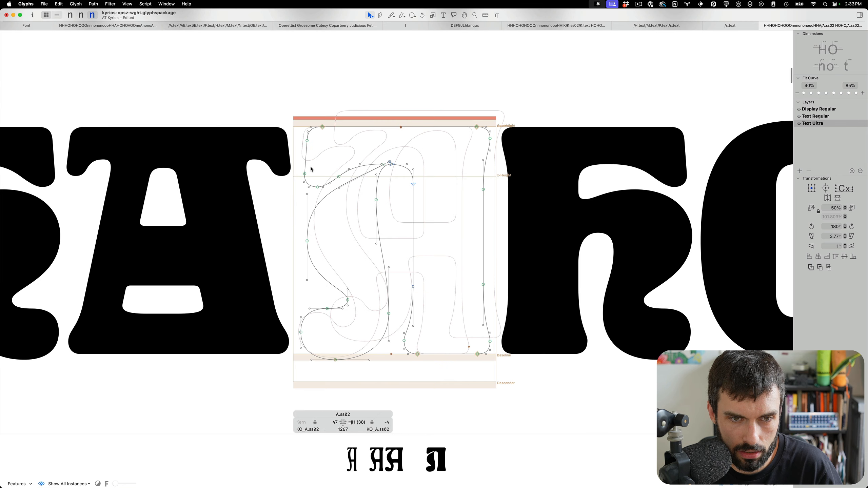
# - Select the lower nodes of the upper-left terminal and nudge them up 50 units, keeping the adjoining handles in place
pyautogui.scroll(5, 310, 168)
pyautogui.moveTo(290, 166); pyautogui.dragTo(383, 222)
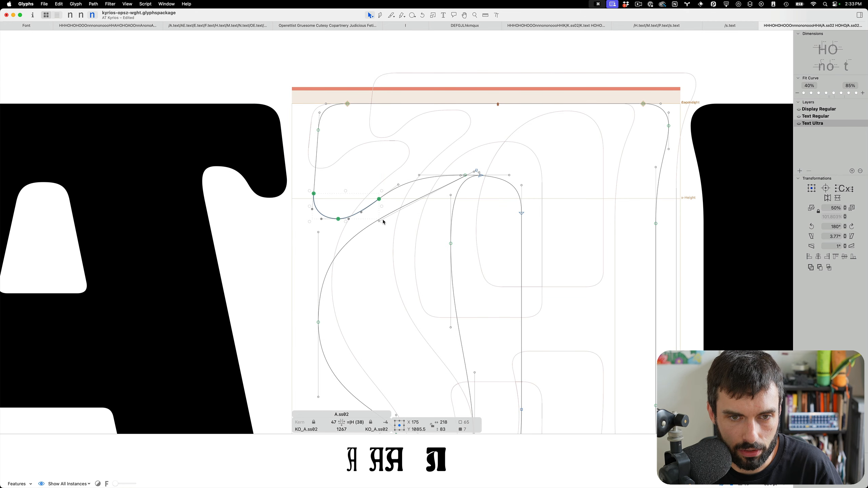
pyautogui.hotkey('ctrl', 'alt', 'shift', 'Up')
pyautogui.hotkey('ctrl', 'alt', 'shift', 'Up')
pyautogui.hotkey('ctrl', 'alt', 'shift', 'Up')
pyautogui.hotkey('ctrl', 'alt', 'shift', 'Up')
pyautogui.hotkey('ctrl', 'alt', 'shift', 'Up')
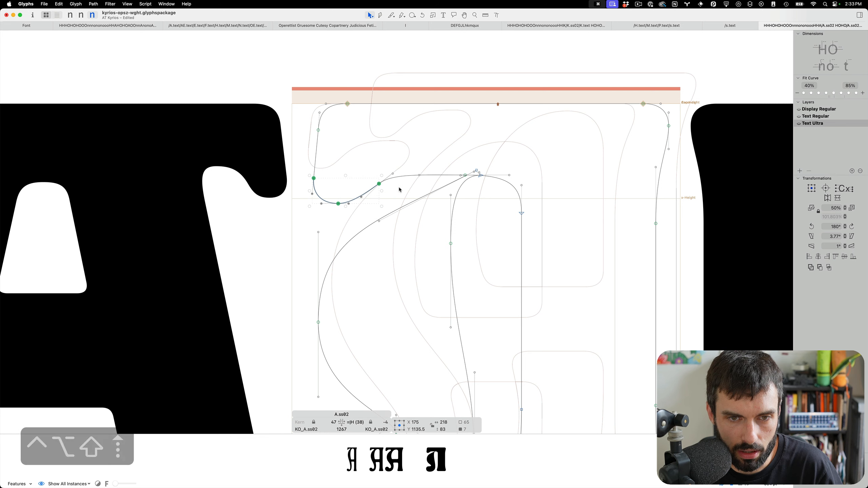
# - Rotate the node and handles where the upper-left terminal meets the stroke's upper edge to a flatter angle, and make the node smooth
pyautogui.click(397, 172)
pyautogui.moveTo(397, 167); pyautogui.dragTo(375, 196)
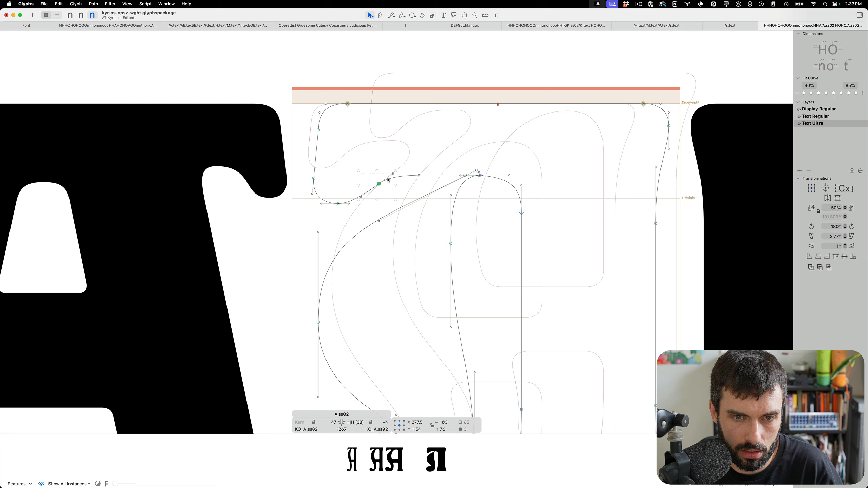
pyautogui.press('r')
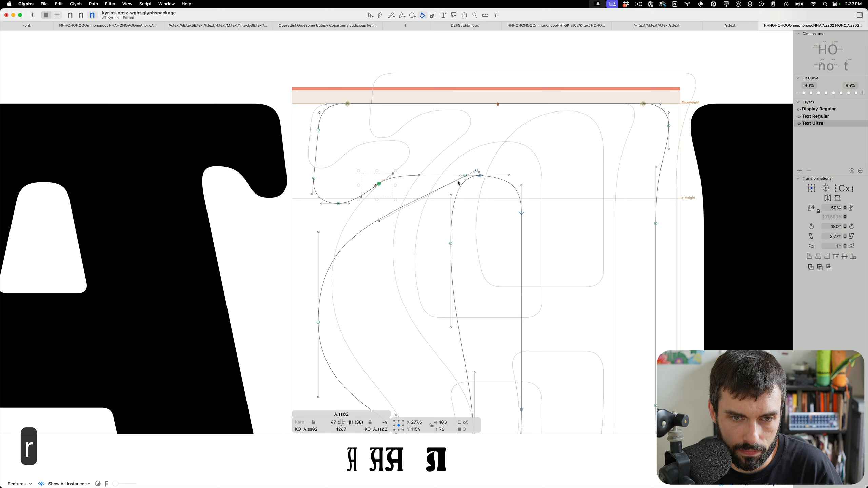
pyautogui.moveTo(618, 146); pyautogui.dragTo(628, 200)
pyautogui.press('Return')
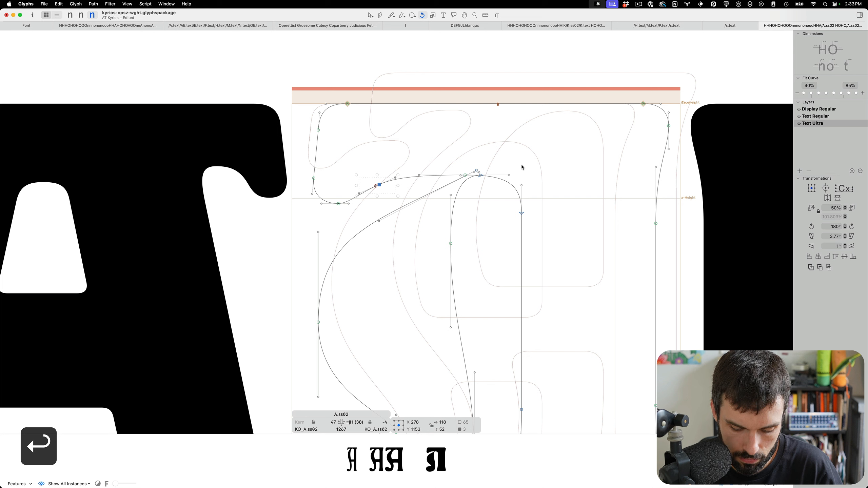
pyautogui.press('v')
pyautogui.click(387, 191)
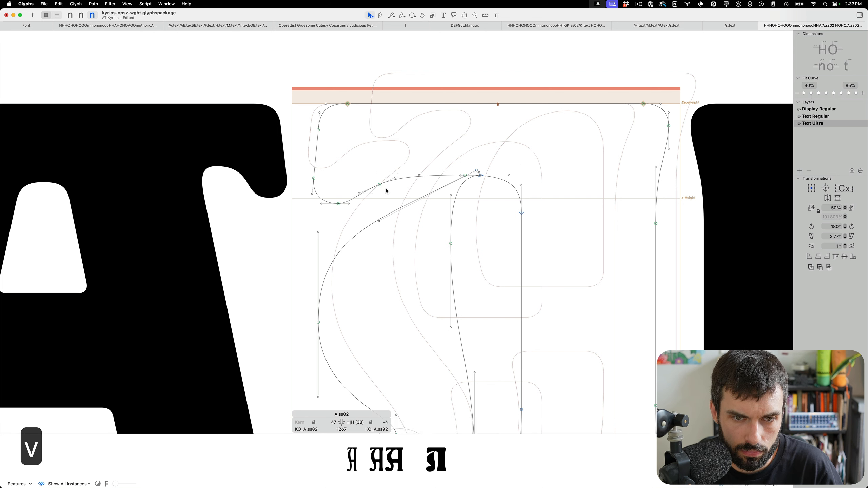
# - Shift the smooth node between the upper-left terminal and the stroke's upper edge slightly down and to the right
pyautogui.click(378, 186)
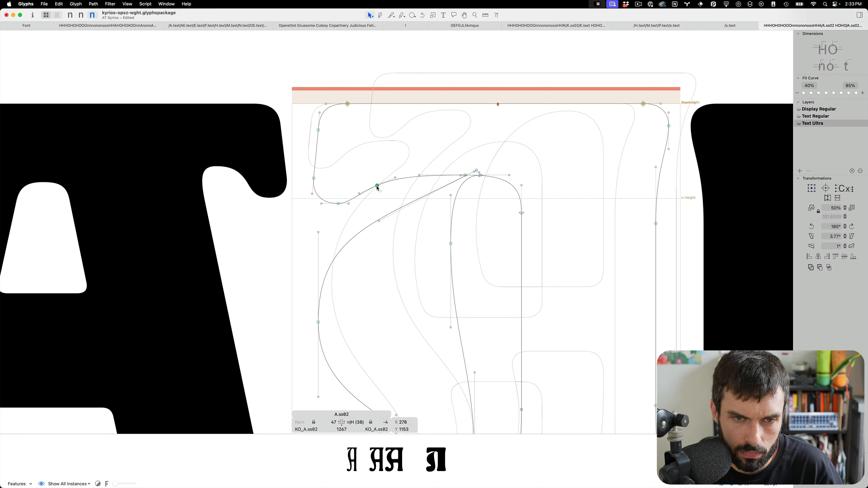
pyautogui.moveTo(377, 188); pyautogui.dragTo(381, 190)
pyautogui.click(391, 196)
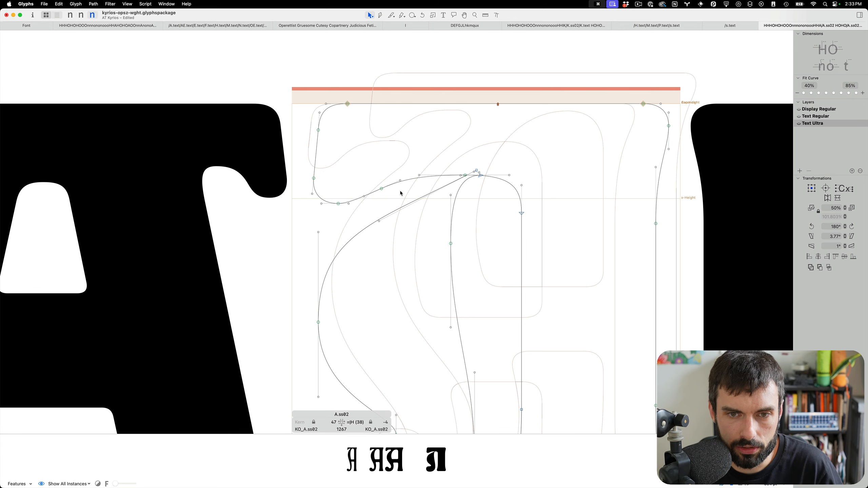
# - Lower the left extreme node of the inner arch
pyautogui.scroll(-3, 401, 194)
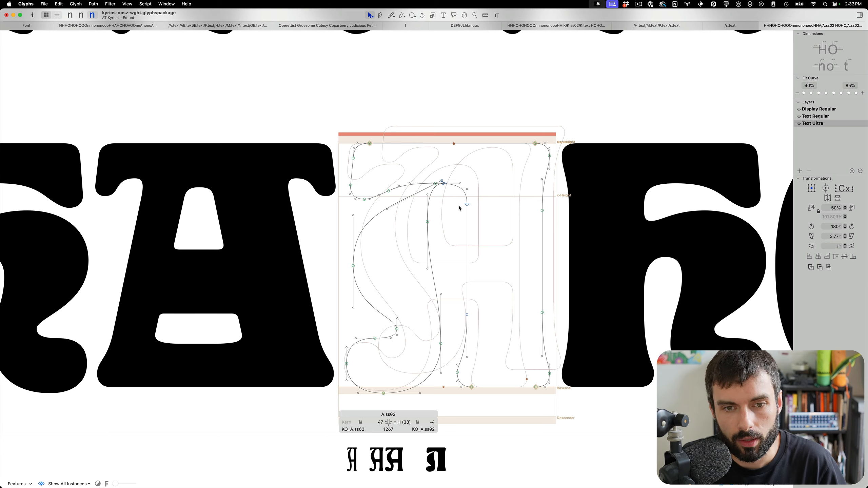
pyautogui.scroll(3, 459, 208)
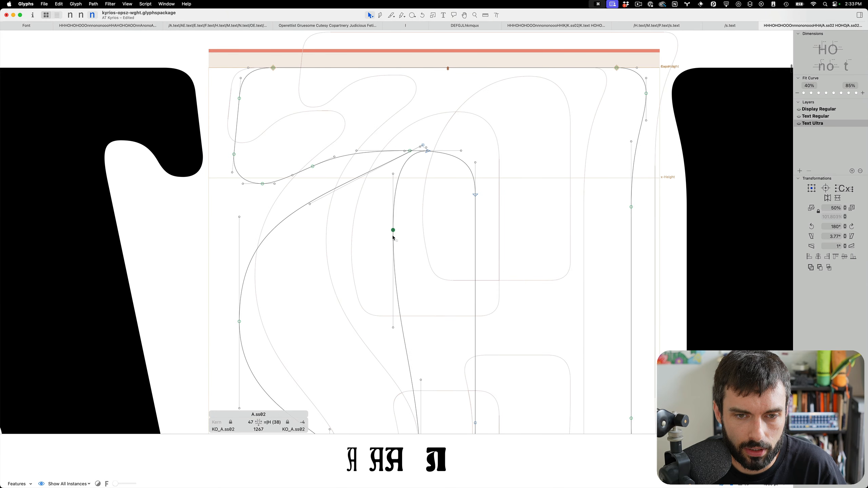
pyautogui.moveTo(392, 237); pyautogui.dragTo(393, 260)
pyautogui.click(424, 187)
pyautogui.scroll(3, 422, 182)
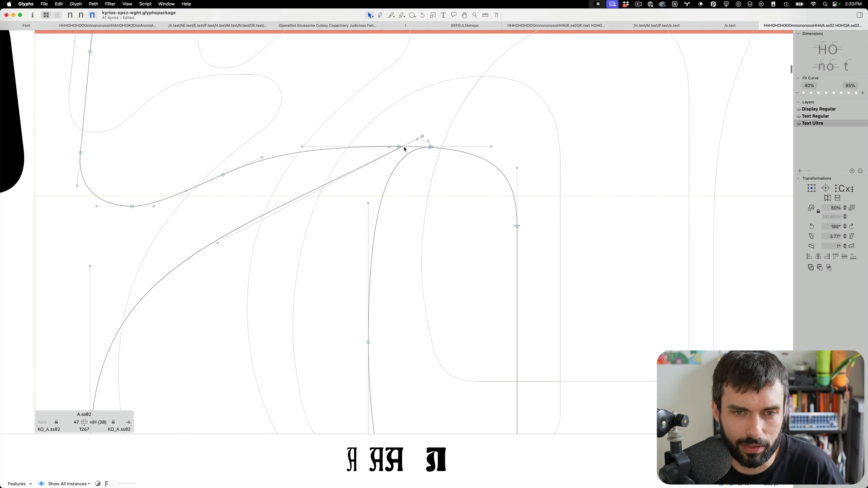
pyautogui.scroll(2, 397, 147)
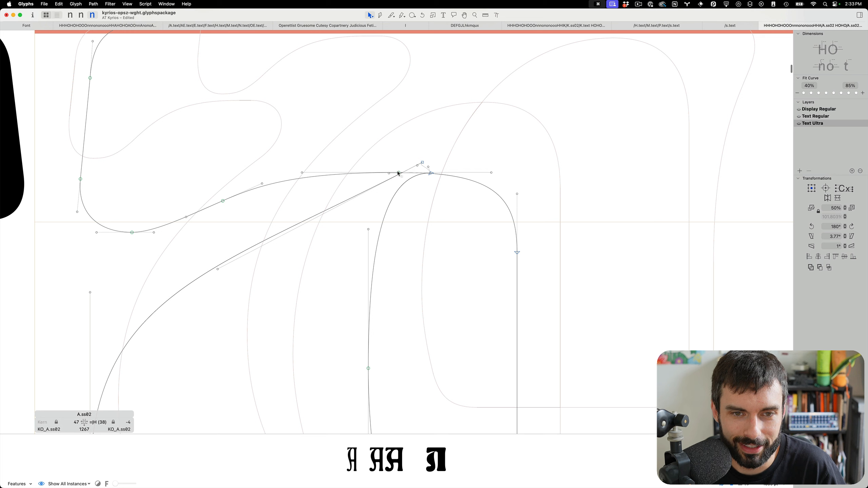
pyautogui.press('e')
pyautogui.moveTo(447, 187); pyautogui.dragTo(457, 131)
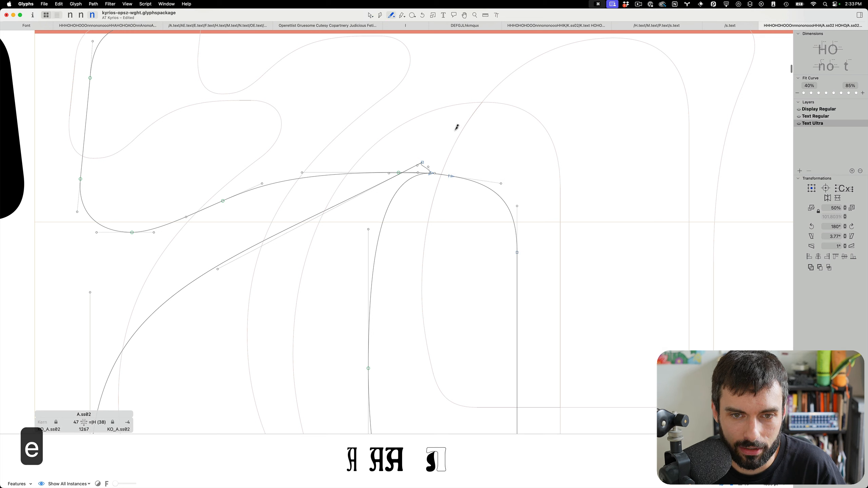
pyautogui.press('super+z')
# - Add a node on the arch's upper right curve and rework the crown with level handles so its top sits further right
pyautogui.press('p')
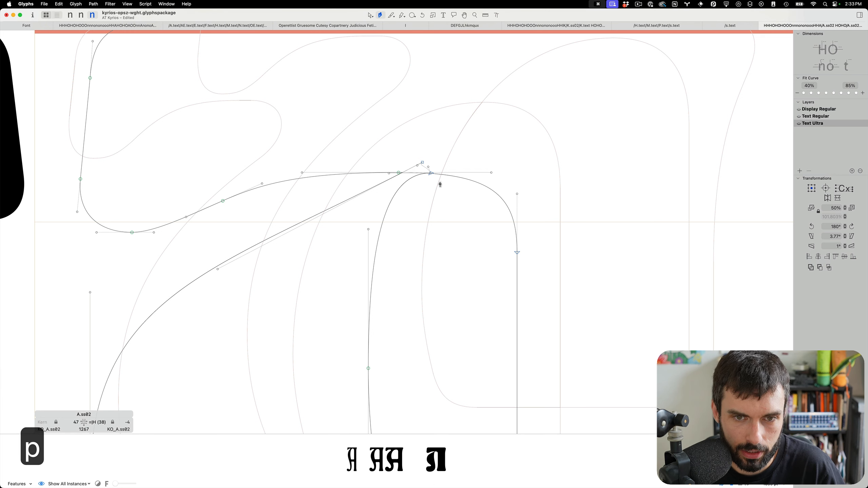
pyautogui.click(449, 176)
pyautogui.press('v')
pyautogui.moveTo(449, 176); pyautogui.dragTo(499, 173)
pyautogui.click(434, 174)
pyautogui.click(372, 207)
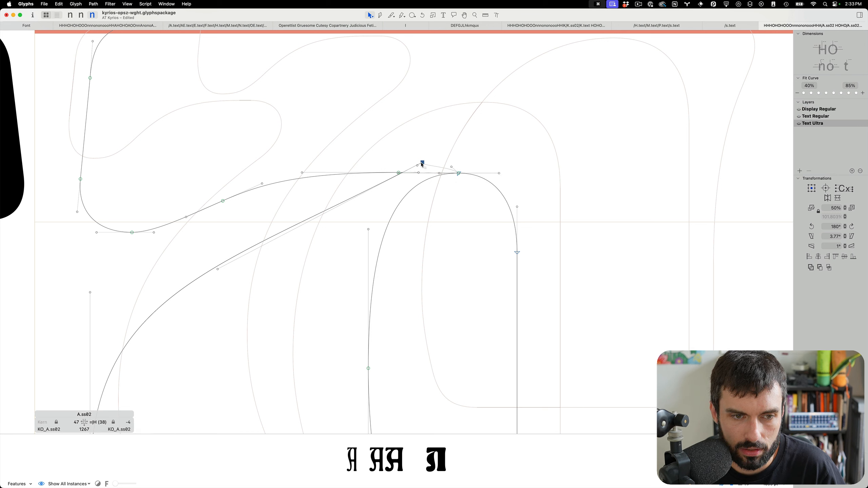
# - Move the pointed corner of the curved stroke to about X 503, Y 1148 and add a node beside it at about X 521, Y 1157
pyautogui.moveTo(423, 165); pyautogui.dragTo(359, 199)
pyautogui.press('p')
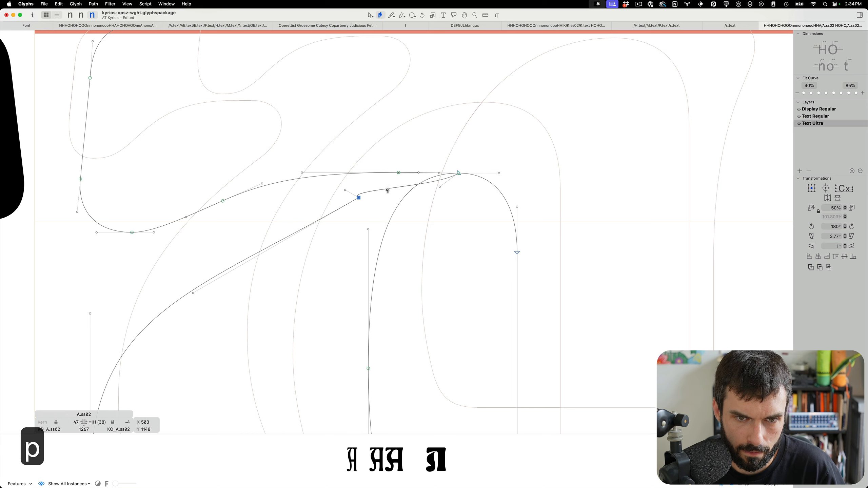
pyautogui.click(388, 191)
pyautogui.press('v')
pyautogui.moveTo(388, 190); pyautogui.dragTo(367, 184)
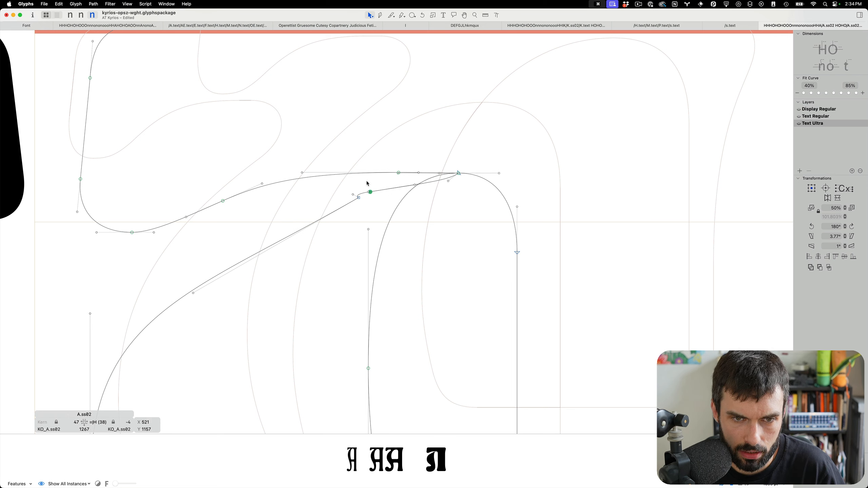
# - Move the added node up to the stroke's upper edge, smooth the lower tip node, and raise the adjoining outer curve's handle
pyautogui.press('Return')
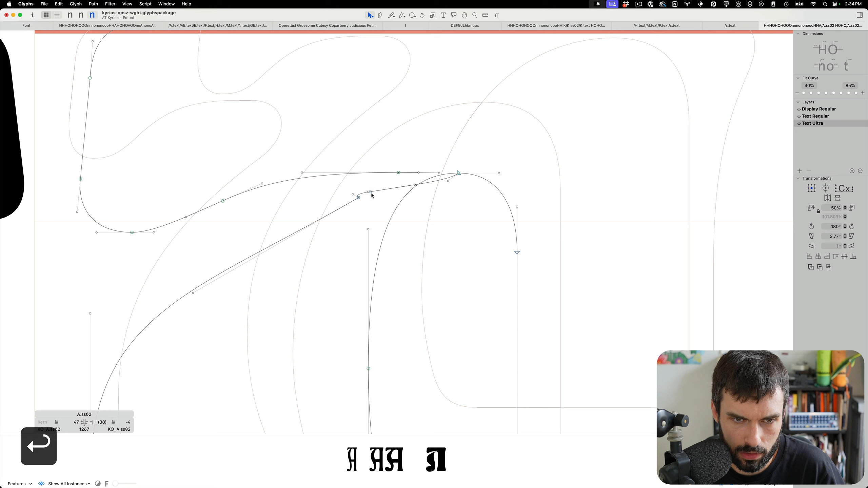
pyautogui.moveTo(371, 193)
pyautogui.mouseDown()
pyautogui.moveTo(351, 173)
pyautogui.moveTo(370, 173)
pyautogui.moveTo(362, 187)
pyautogui.moveTo(374, 193)
pyautogui.mouseUp()
pyautogui.press('Return')
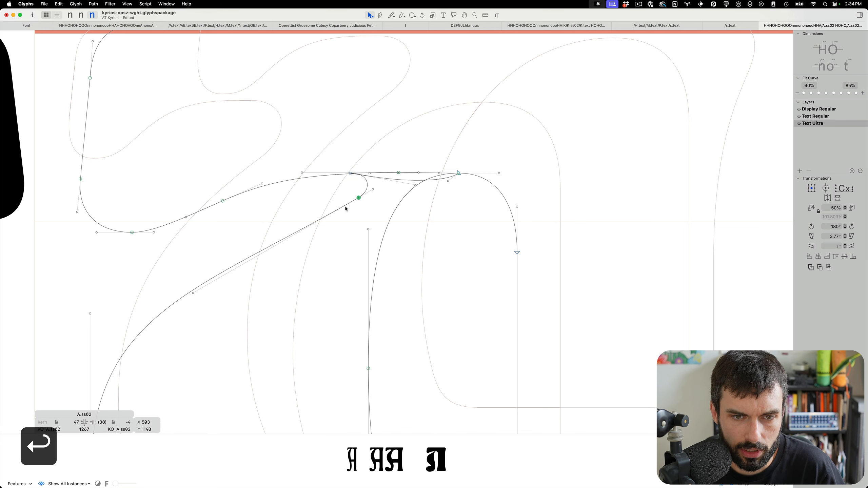
pyautogui.moveTo(193, 293); pyautogui.dragTo(206, 257)
pyautogui.scroll(5, 419, 168)
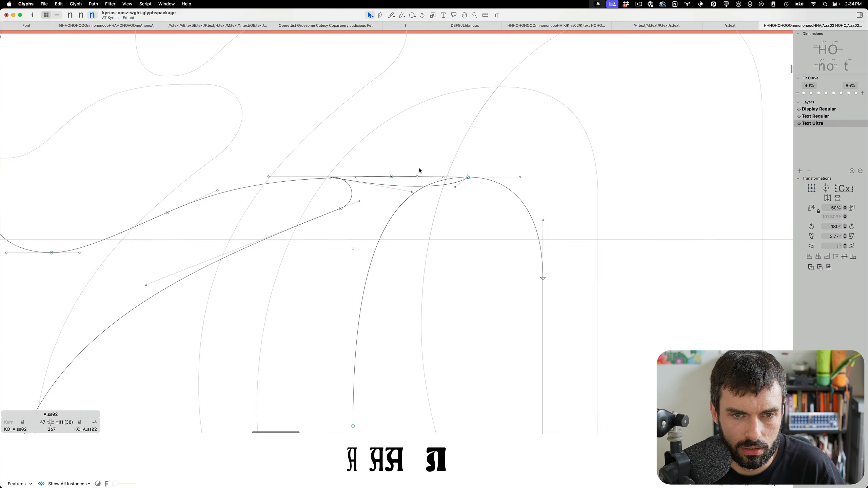
# - Bow the segment between the tip and the arch above the upper edge, preview the fill, and remove the outline's overlap
pyautogui.press('space')
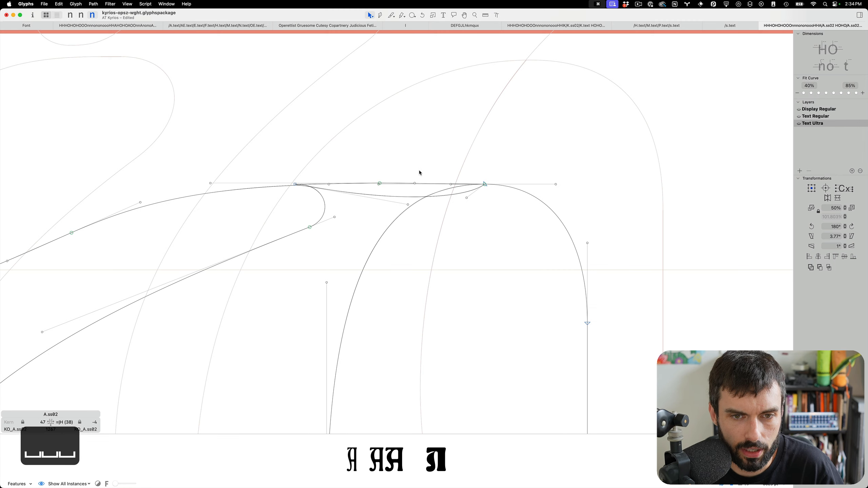
pyautogui.moveTo(417, 198); pyautogui.dragTo(392, 111)
pyautogui.scroll(-5, 401, 124)
pyautogui.press('space')
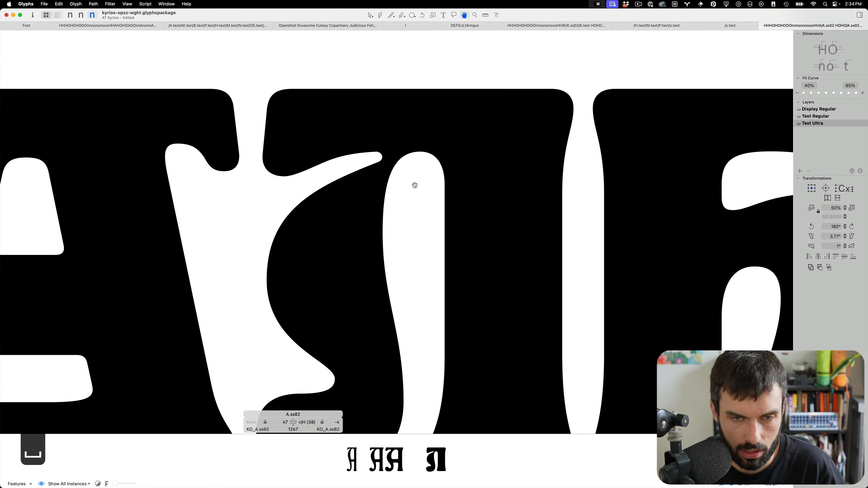
pyautogui.press('shift+super+9')
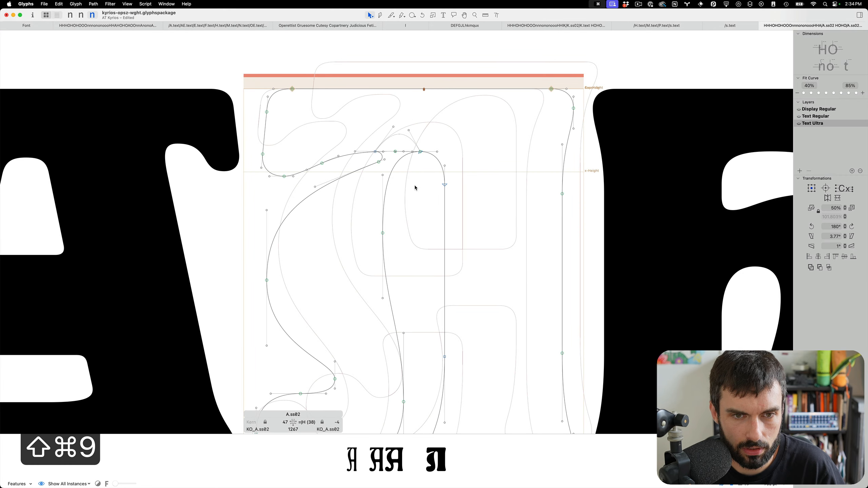
pyautogui.press('super+a')
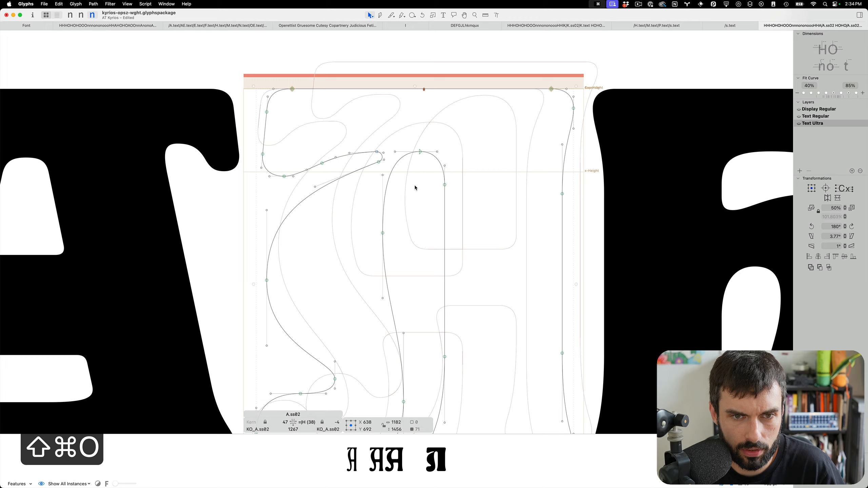
pyautogui.click(415, 186)
# - Set the notch tip's upper corner node at about X 496, Y 1186, make it smooth, and preview the fill
pyautogui.scroll(5, 362, 136)
pyautogui.moveTo(401, 205); pyautogui.dragTo(400, 207)
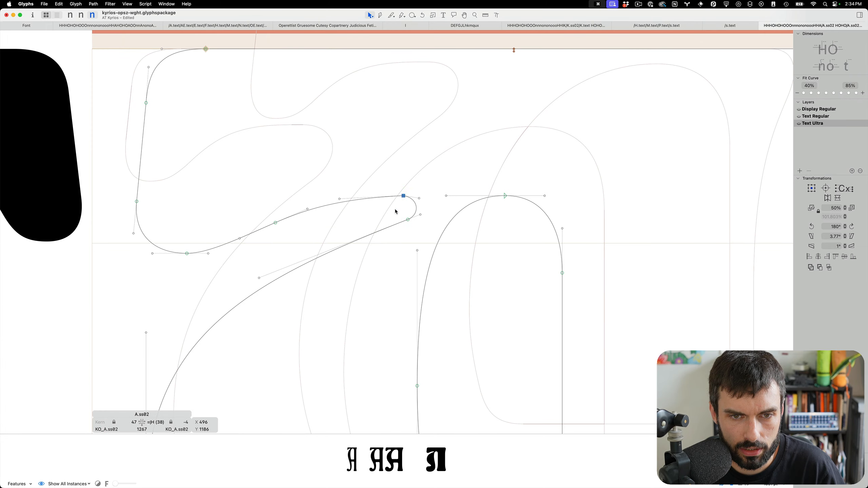
pyautogui.press('Return')
pyautogui.press('space')
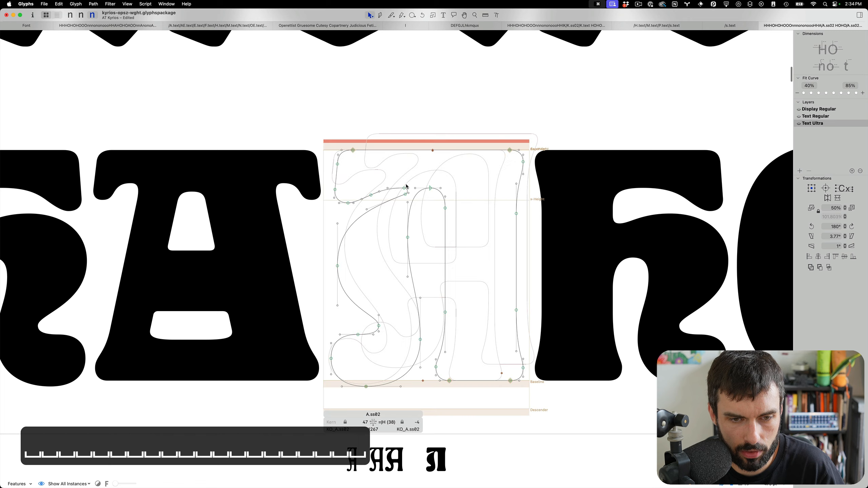
# - Move the notch tip's lower node to about X 485, Y 1157, align the upper node above it, and tighten the rounded end
pyautogui.scroll(-2, 141, 443)
pyautogui.scroll(3, 430, 185)
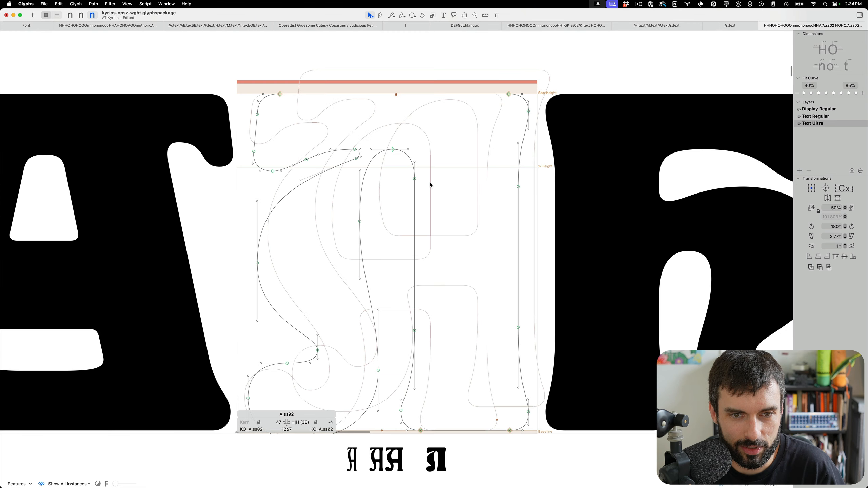
pyautogui.scroll(3, 397, 189)
pyautogui.scroll(3, 350, 161)
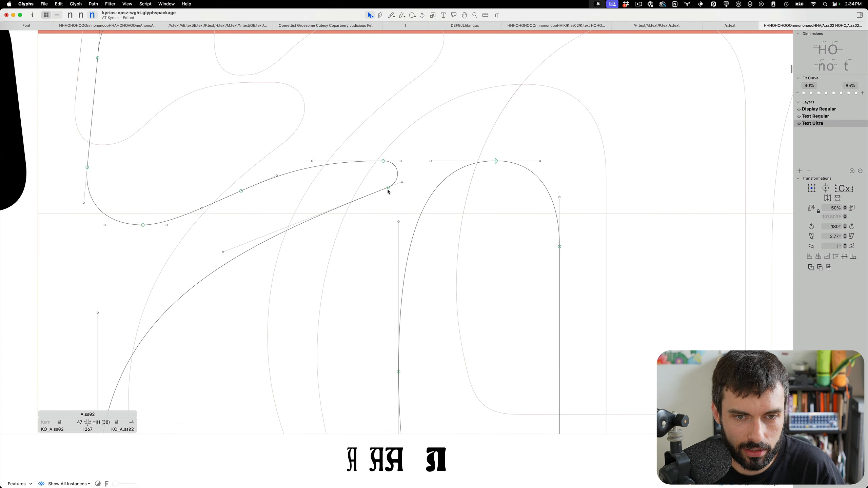
pyautogui.moveTo(389, 190); pyautogui.dragTo(377, 182)
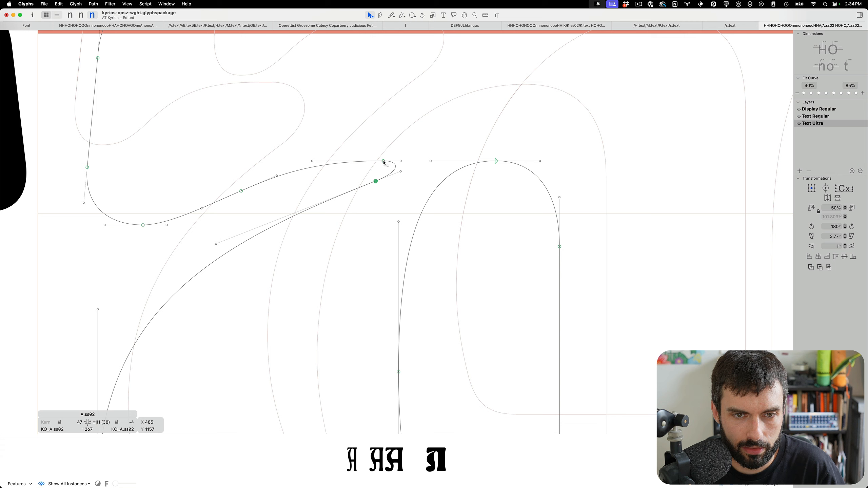
pyautogui.press('space')
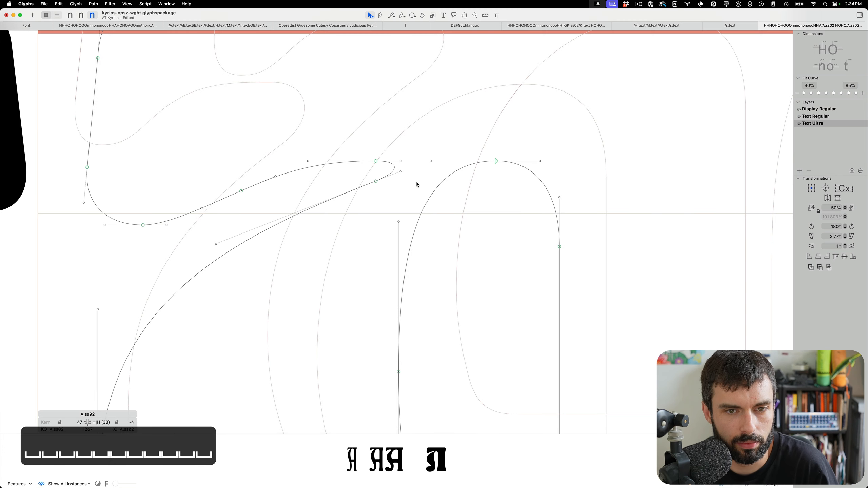
pyautogui.moveTo(398, 169); pyautogui.dragTo(389, 169)
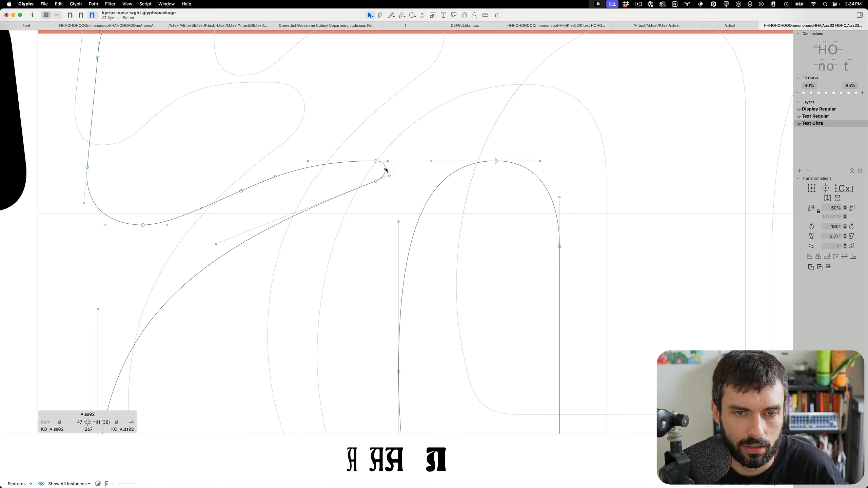
# - Raise the outer curve's left extreme node slightly inward and preview the fill
pyautogui.scroll(-10, 402, 172)
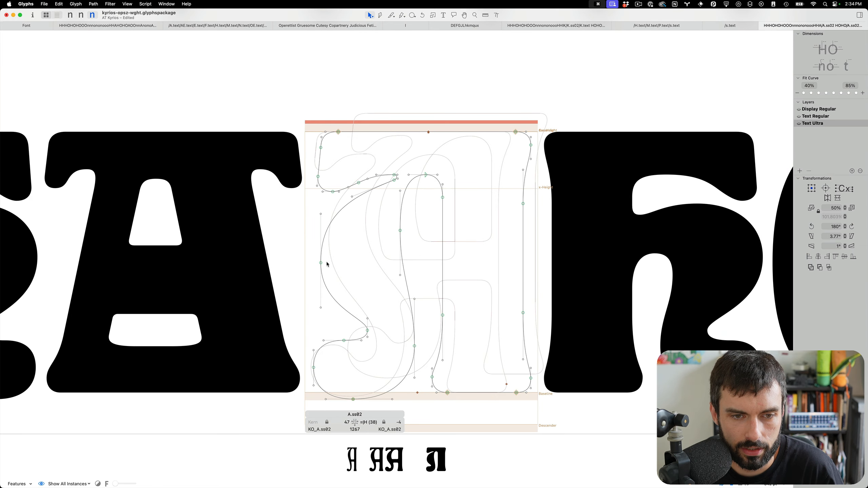
pyautogui.moveTo(321, 264); pyautogui.dragTo(323, 246)
pyautogui.press('space')
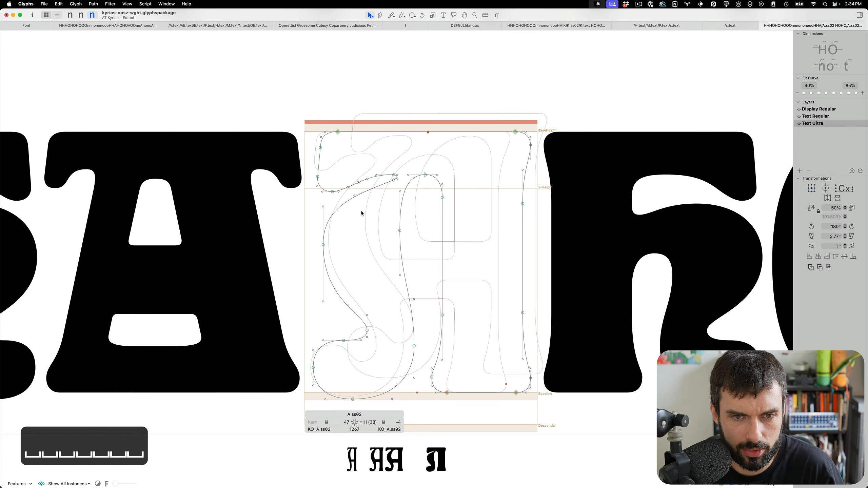
# - Move the handle below the notch on the outer curve to about X 282, Y 1099 and save the font
pyautogui.scroll(4, 361, 213)
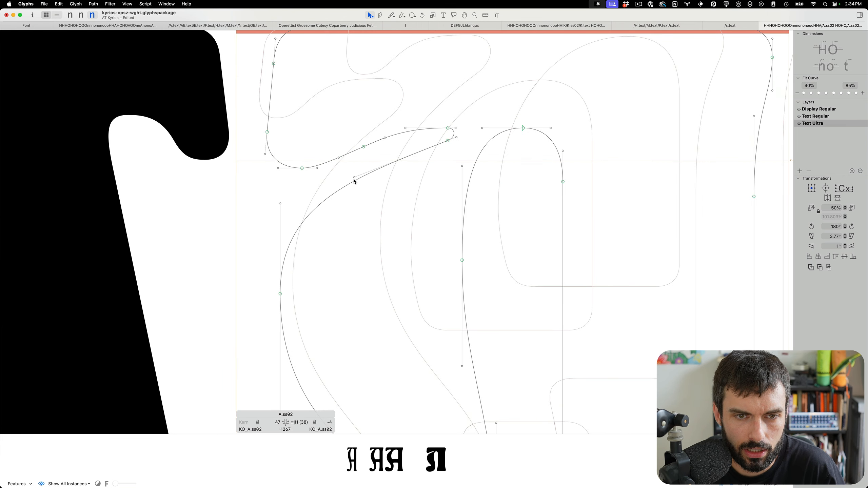
pyautogui.moveTo(354, 178); pyautogui.dragTo(359, 167)
pyautogui.scroll(-4, 382, 210)
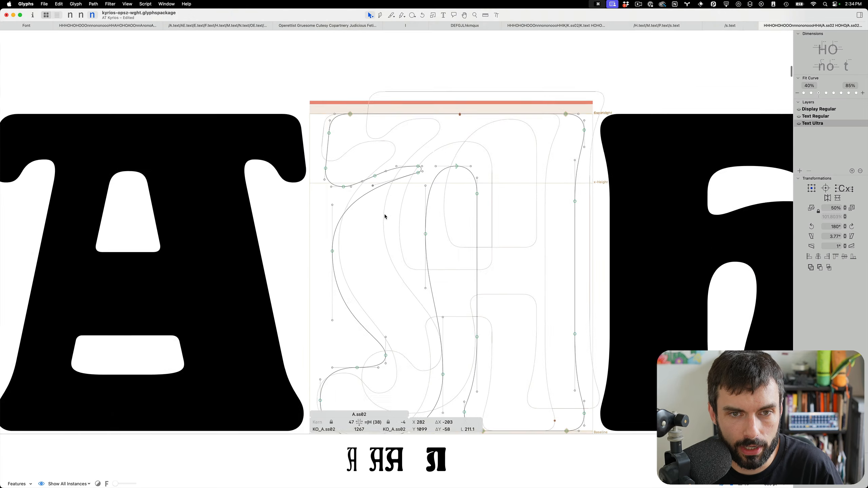
pyautogui.press('cmd+s')
# - Switch to text editing and examine the reshaped A.ss02 among the neighbouring letters in the sample lines
pyautogui.scroll(3, 410, 263)
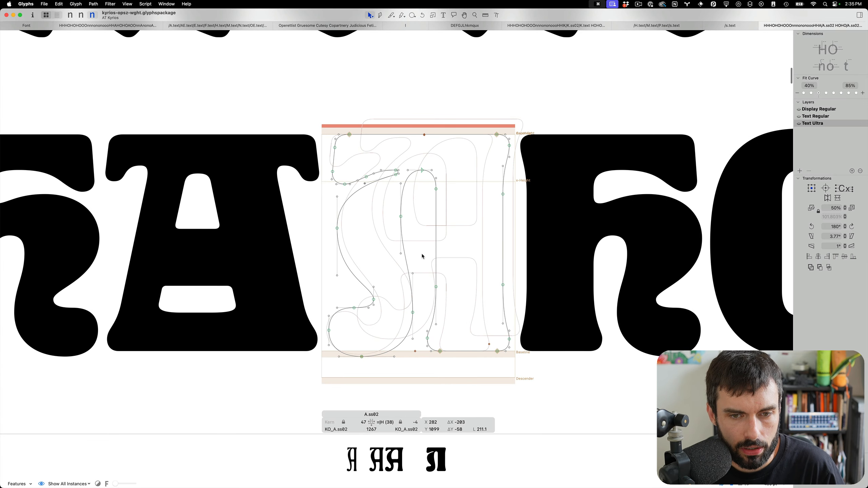
pyautogui.scroll(-8, 422, 253)
pyautogui.press('t')
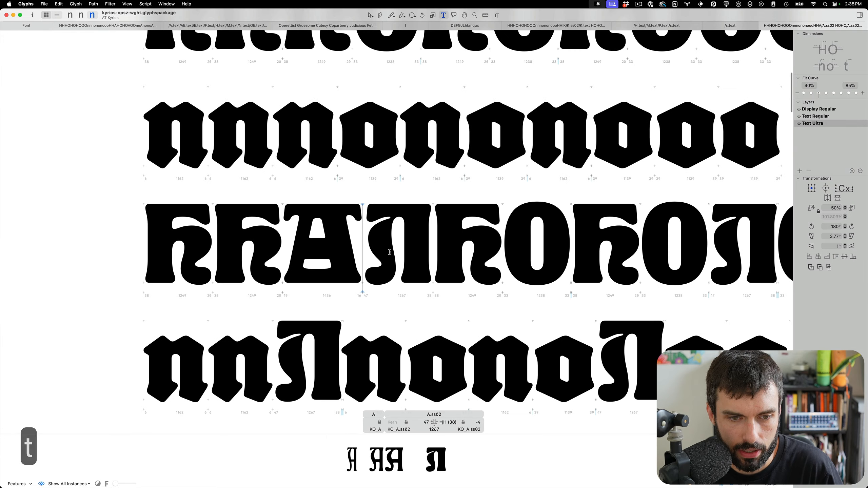
# - Insert the H.text glyph between the A and A.ss02 in the uppercase sample line
pyautogui.press('cmd+f')
pyautogui.write('H.')
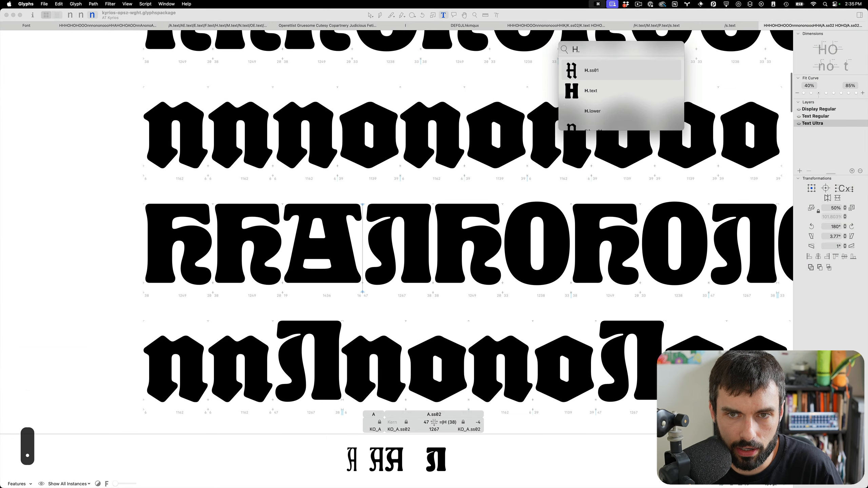
pyautogui.press('Down')
pyautogui.press('Return')
pyautogui.scroll(4, 409, 269)
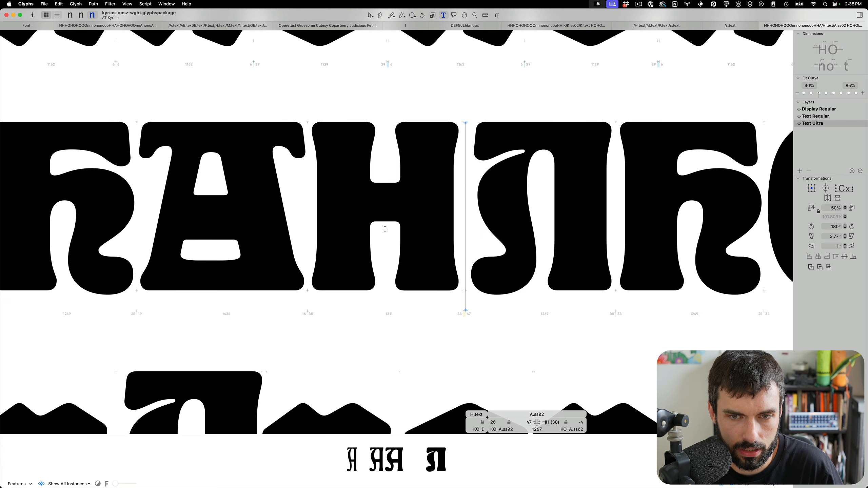
pyautogui.press('Escape')
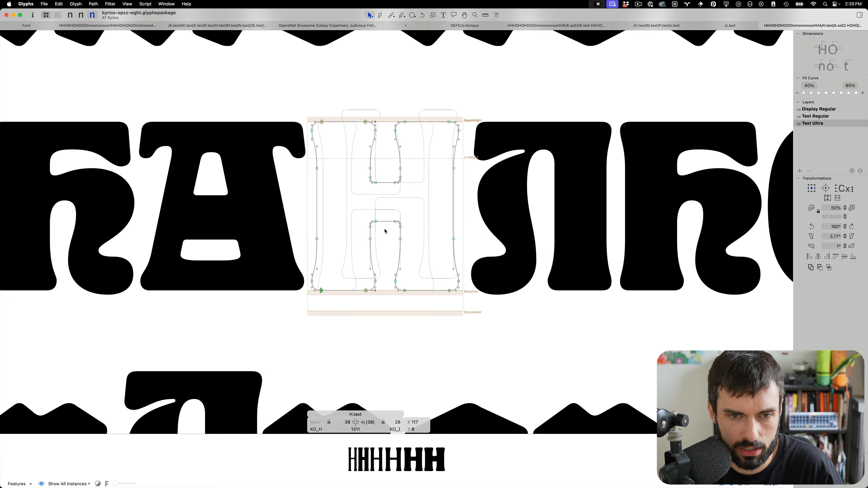
# - Reshape the bottom edge of the A's lower counter, placing its two bottom nodes at Y 242, and save the font
pyautogui.doubleClick(219, 218)
pyautogui.scroll(3, 190, 260)
pyautogui.scroll(-2, 271, 252)
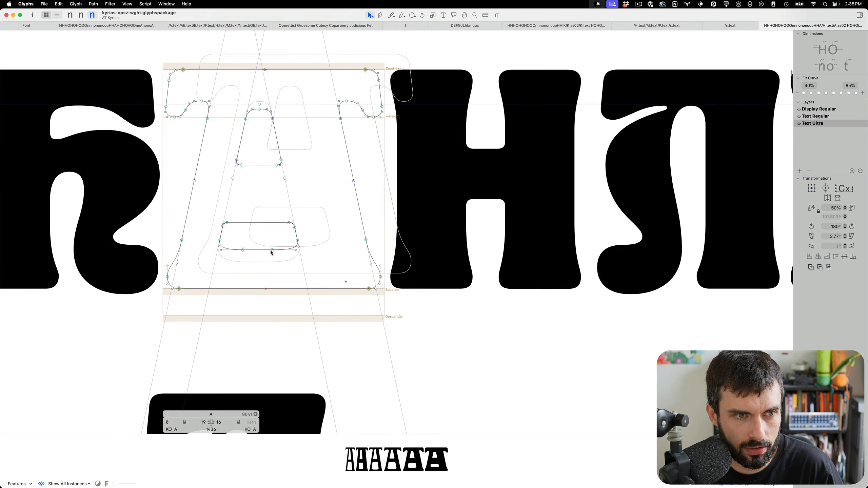
pyautogui.scroll(-3, 270, 252)
pyautogui.scroll(4, 261, 255)
pyautogui.moveTo(315, 253); pyautogui.dragTo(261, 231)
pyautogui.moveTo(310, 241); pyautogui.dragTo(300, 252)
pyautogui.hotkey('ctrl', 'alt', 'shift', 'Down')
pyautogui.hotkey('ctrl', 'alt', 'shift', 'Down')
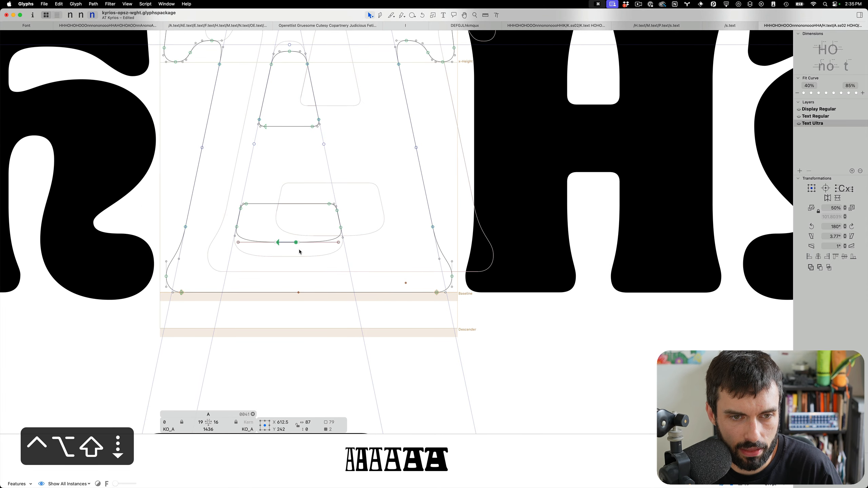
pyautogui.press('t')
pyautogui.scroll(-5, 298, 249)
pyautogui.press('super+s')
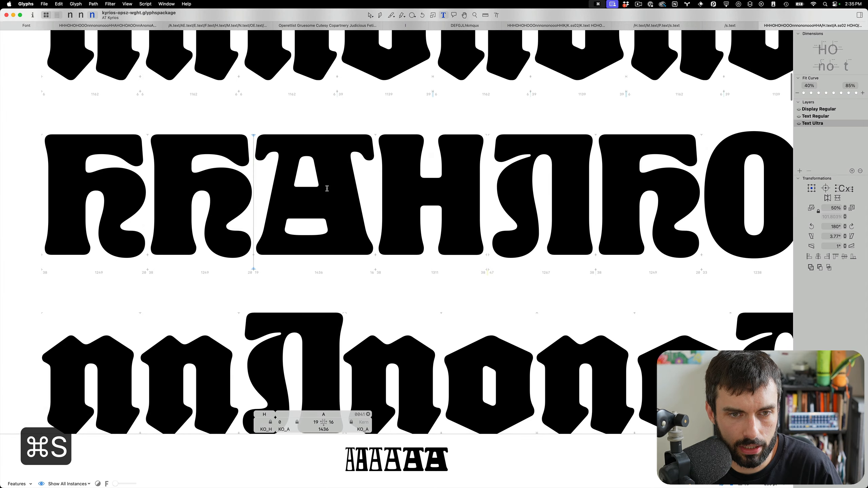
# - Copy the upper and lower crossbar edges with their rounded corners from H.text into A.ss02
pyautogui.scroll(3, 431, 205)
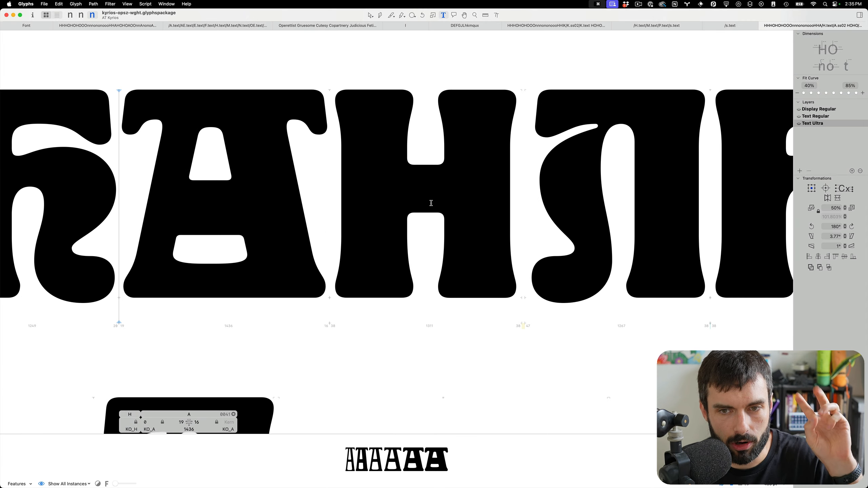
pyautogui.doubleClick(430, 204)
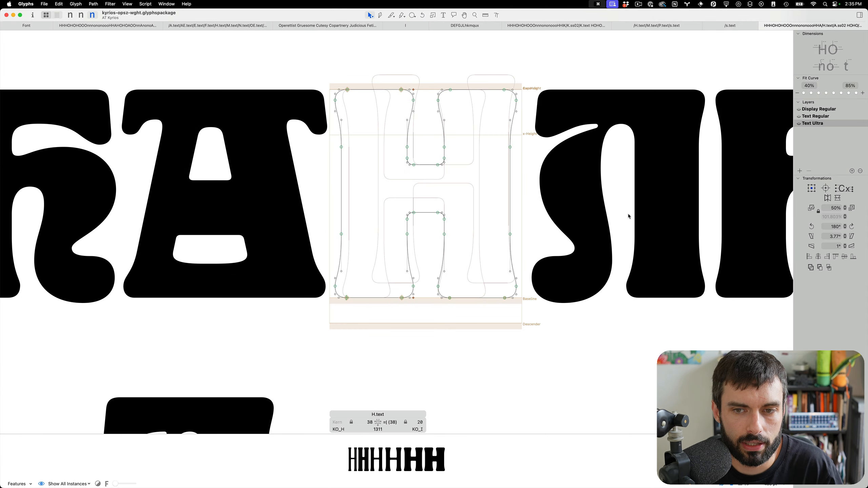
pyautogui.moveTo(461, 229); pyautogui.dragTo(366, 150)
pyautogui.press('super+c')
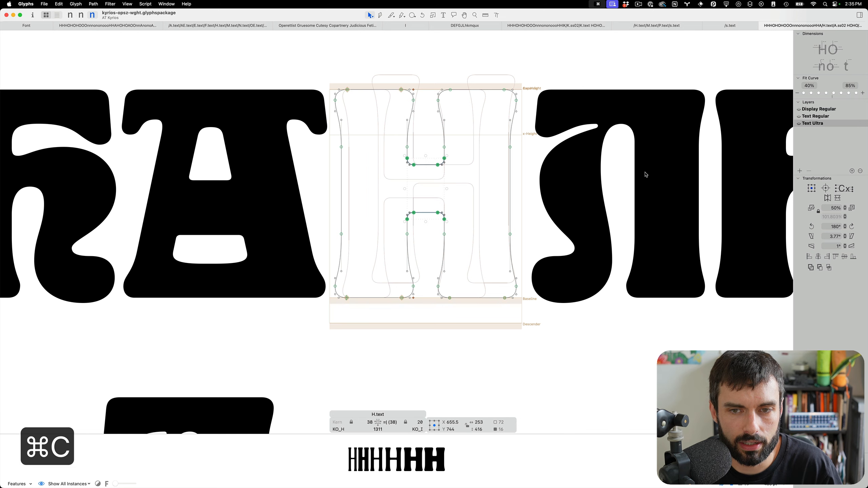
pyautogui.doubleClick(645, 174)
pyautogui.press('super+v')
pyautogui.scroll(6, 646, 185)
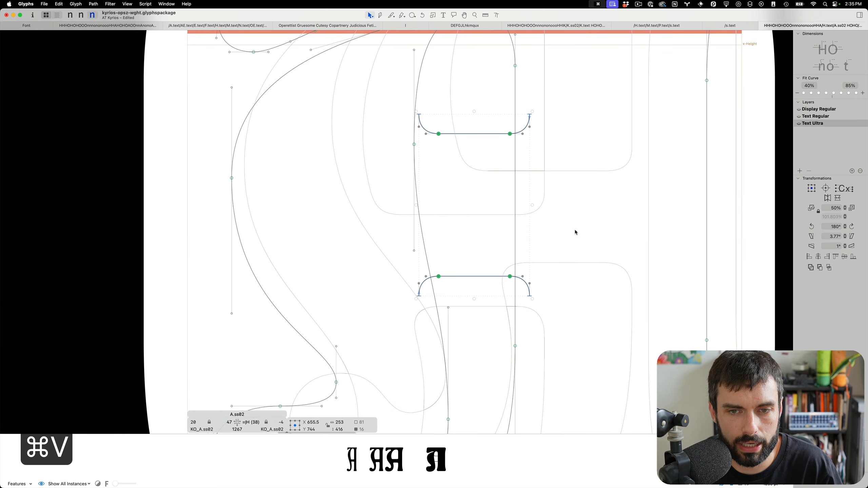
# - Snap the pasted crossbar segments to the right stem's inner edge and lower them to X 622.5, Y 670
pyautogui.moveTo(531, 298); pyautogui.dragTo(516, 307)
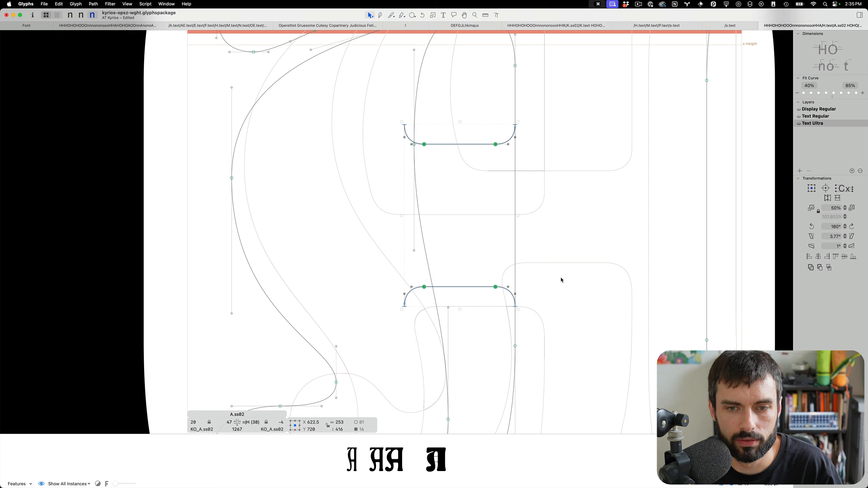
pyautogui.press('Right')
pyautogui.press('Left')
pyautogui.hotkey('shift', 'Down')
pyautogui.hotkey('shift', 'Down')
pyautogui.hotkey('shift', 'Down')
pyautogui.hotkey('shift', 'Down')
pyautogui.hotkey('shift', 'Down')
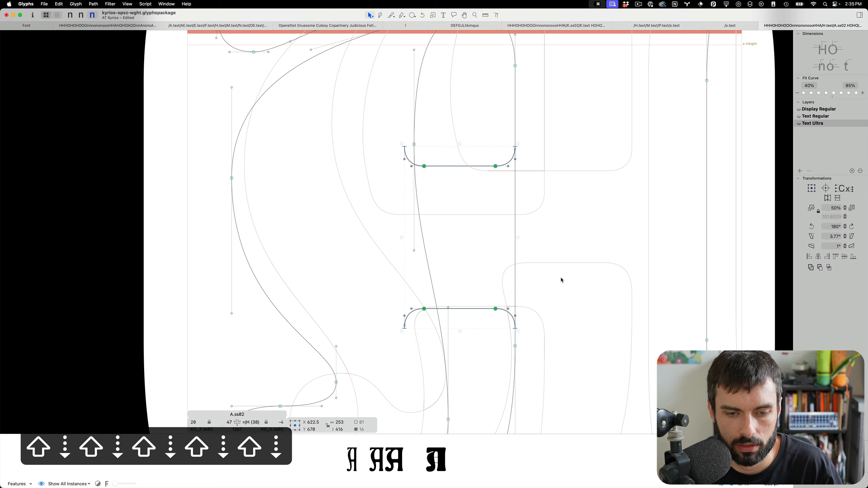
# - Cut the right stem's inner edge between the crossbar segments and connect both stem ends to the crossbar corners
pyautogui.click(585, 273)
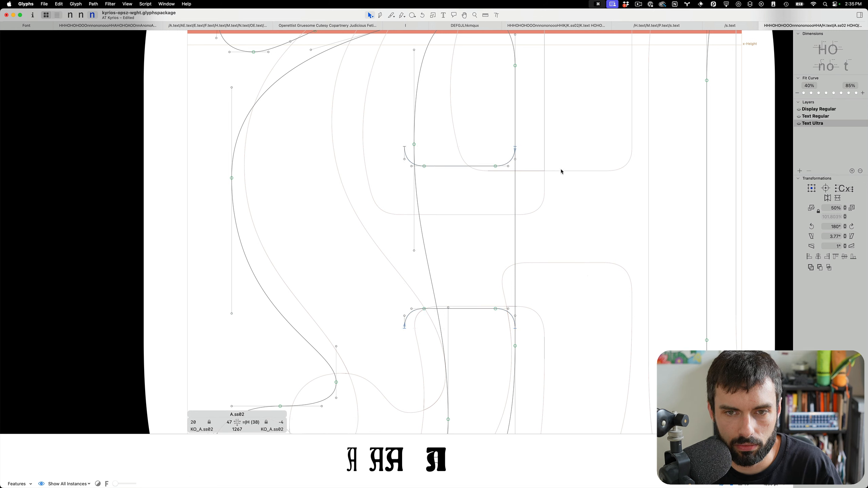
pyautogui.press('e')
pyautogui.moveTo(525, 192); pyautogui.dragTo(506, 254)
pyautogui.press('v')
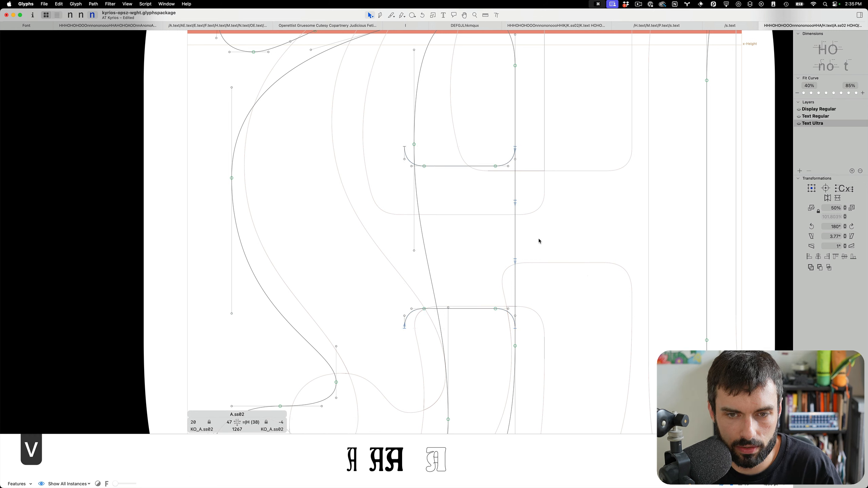
pyautogui.click(515, 242)
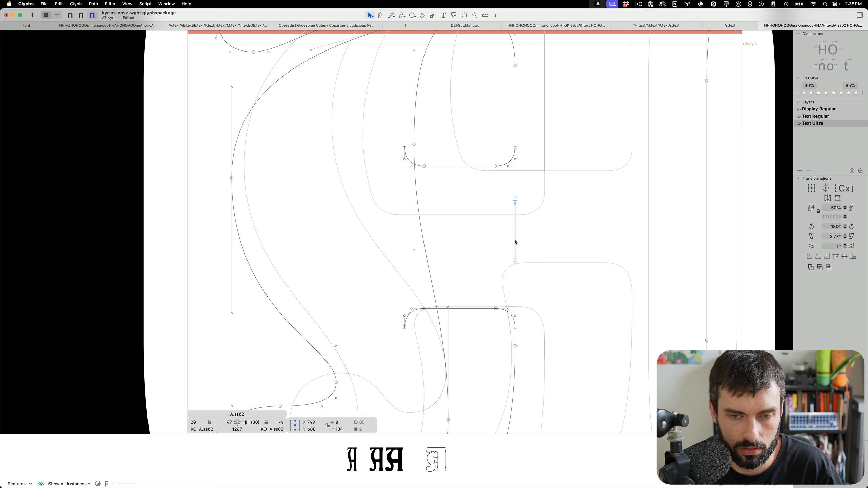
pyautogui.press('BackSpace')
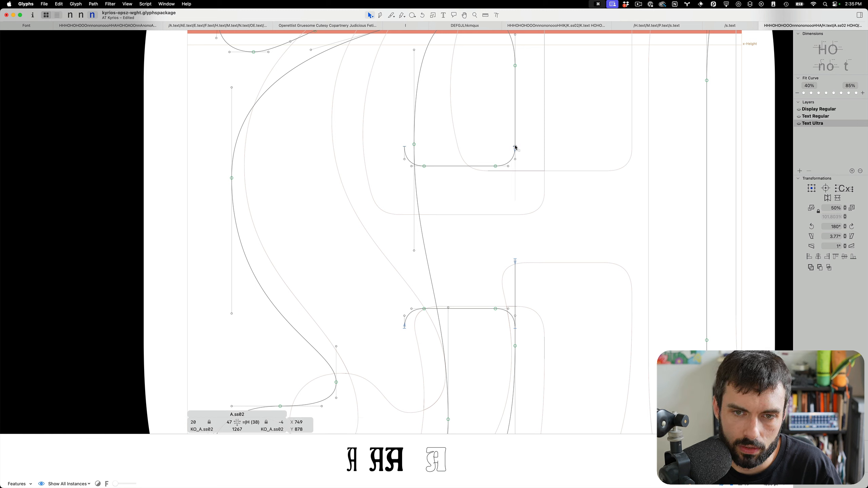
pyautogui.moveTo(515, 261); pyautogui.dragTo(516, 330)
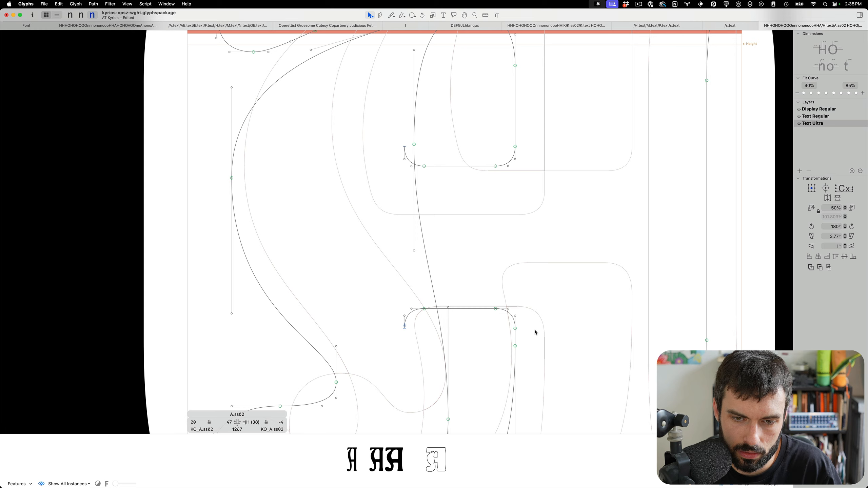
# - Narrow the crossbar by moving its left corners toward the curved stroke, centring them at about X 546.5
pyautogui.scroll(-5, 533, 332)
pyautogui.scroll(5, 501, 327)
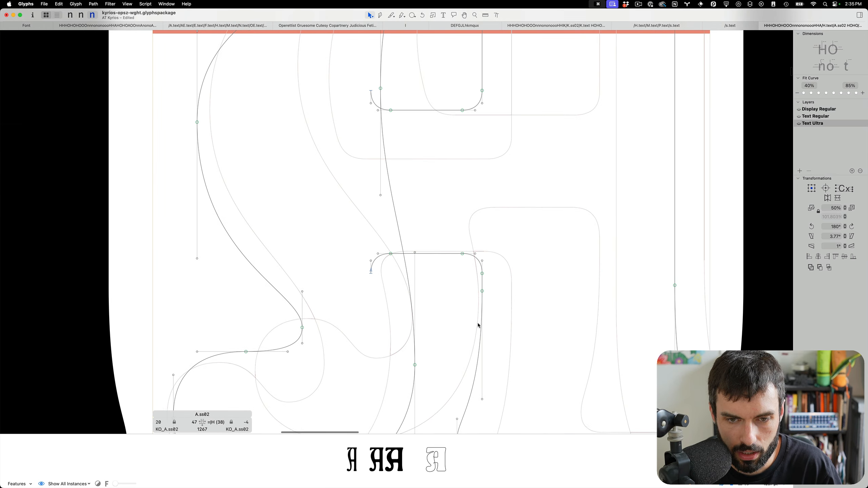
pyautogui.scroll(-3, 397, 290)
pyautogui.moveTo(397, 289); pyautogui.dragTo(354, 238)
pyautogui.moveTo(401, 158); pyautogui.dragTo(386, 136)
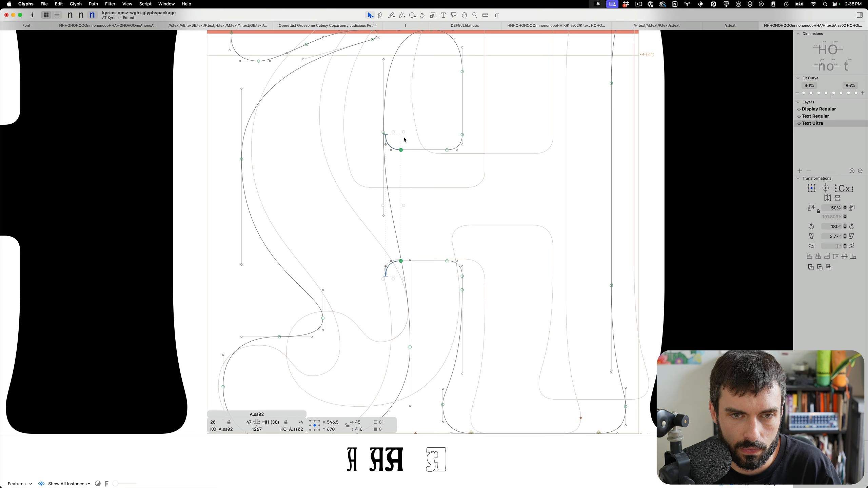
# - Compare the crossbar of A.ss02 in Text Ultra with its construction in the Text Regular master
pyautogui.scroll(-5, 409, 140)
pyautogui.press('cmd+Return')
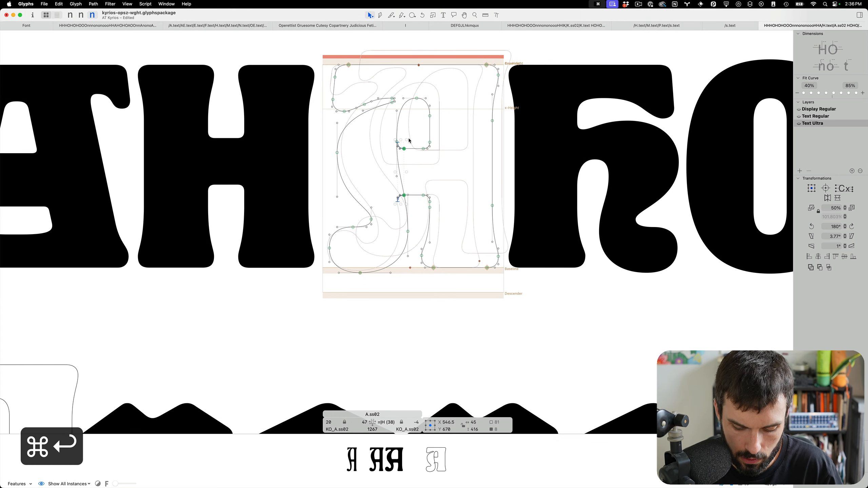
pyautogui.hotkey('alt', 'pagedown')
pyautogui.hotkey('alt', 'pageup')
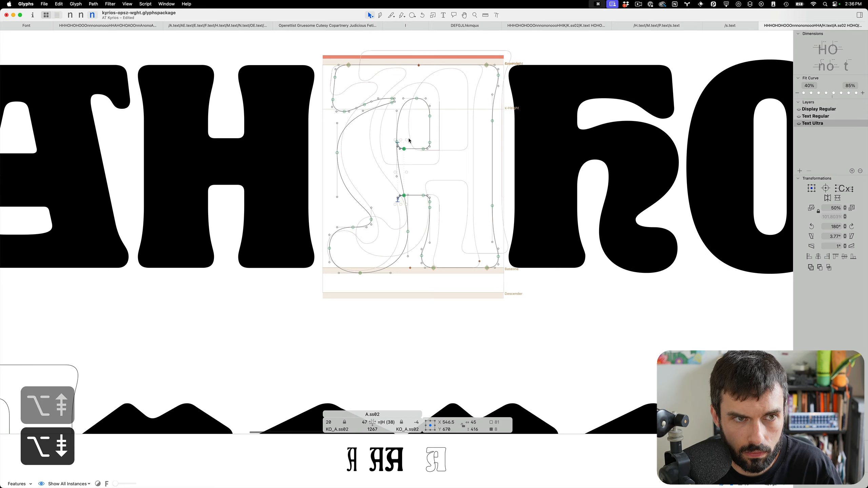
pyautogui.hotkey('alt', 'pagedown')
pyautogui.hotkey('alt', 'pagedown')
pyautogui.press('cmd+Page_Up')
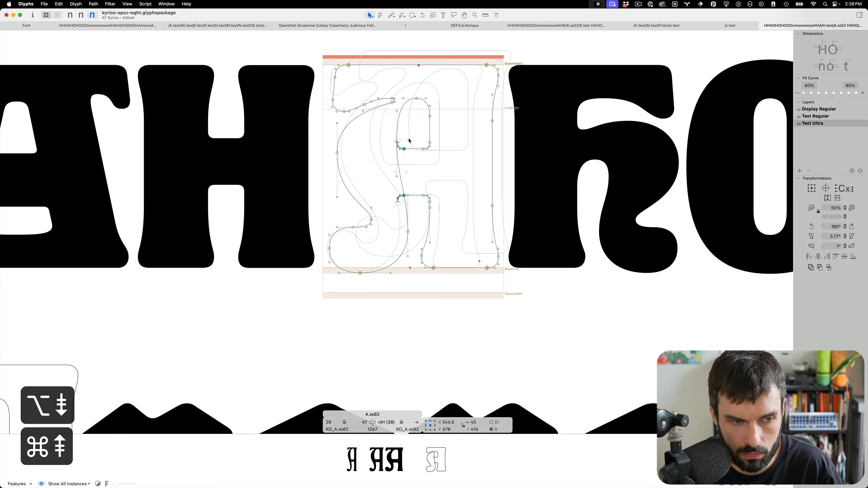
pyautogui.hotkey('alt', 'pageup')
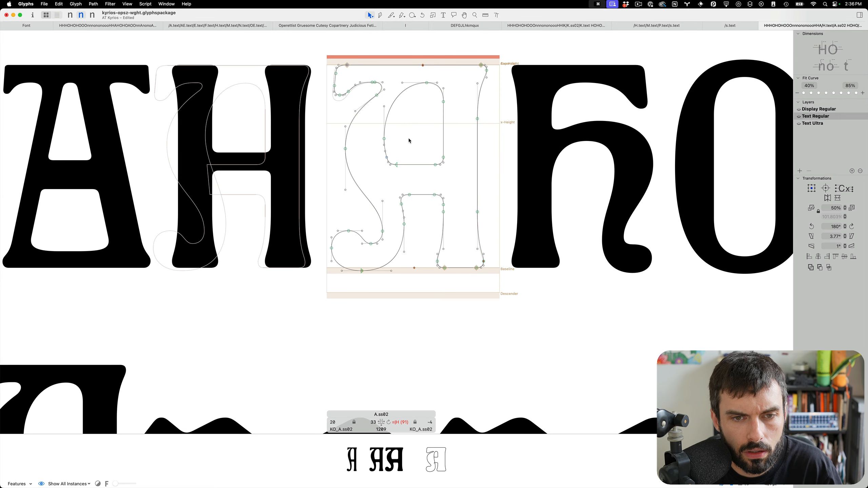
pyautogui.hotkey('alt', 'pagedown')
pyautogui.hotkey('alt', 'pageup')
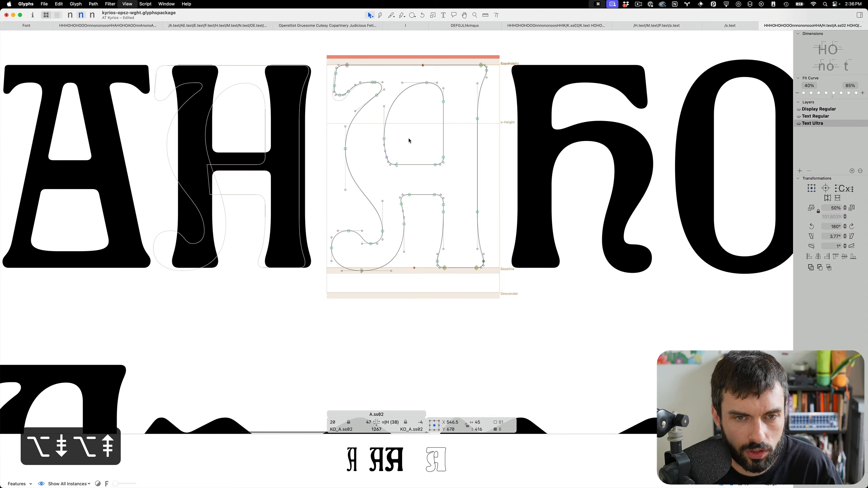
pyautogui.scroll(3, 395, 156)
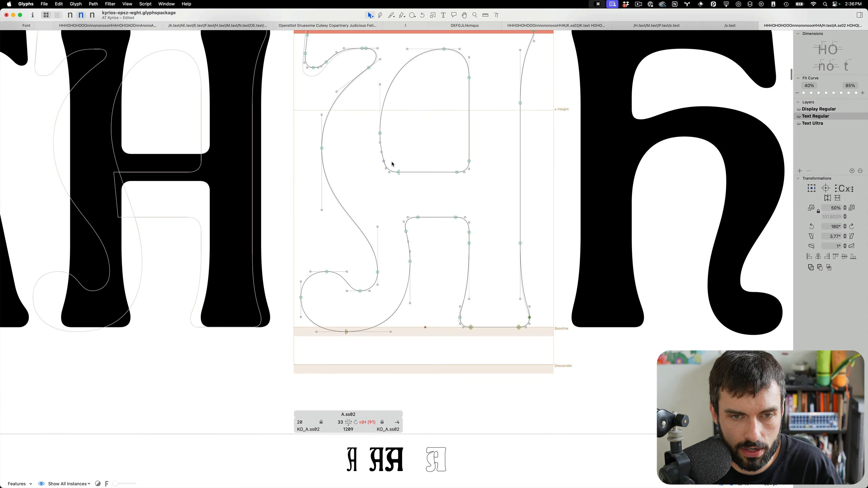
pyautogui.hotkey('alt', 'pagedown')
# - Move the crossbar's lower-left corner onto the curved stroke and angle its handle along the curve to about X 572, Y 491
pyautogui.scroll(5, 409, 182)
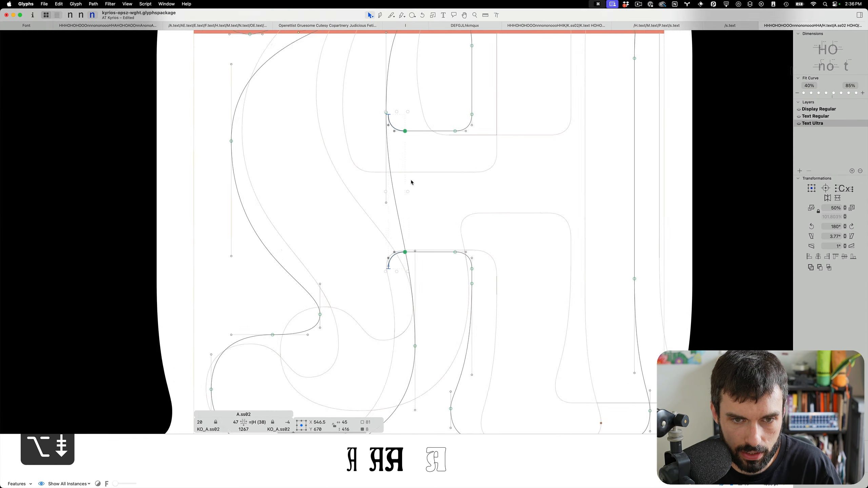
pyautogui.moveTo(408, 274); pyautogui.dragTo(407, 308)
pyautogui.click(416, 300)
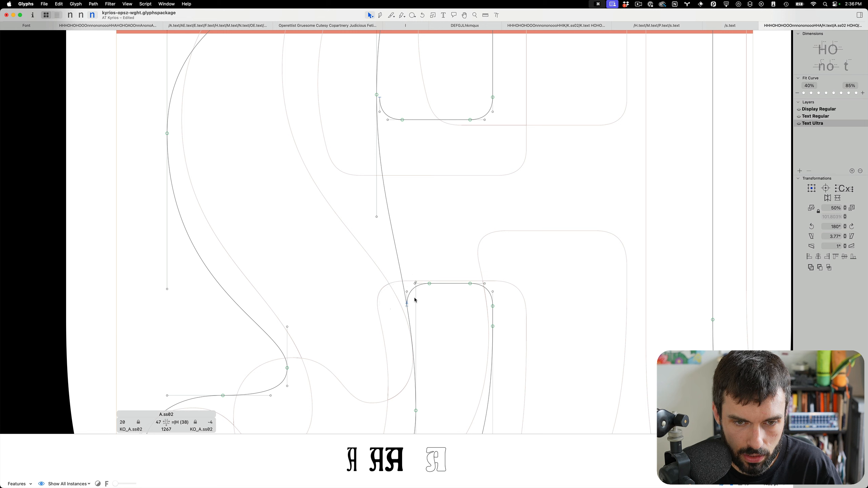
pyautogui.click(406, 292)
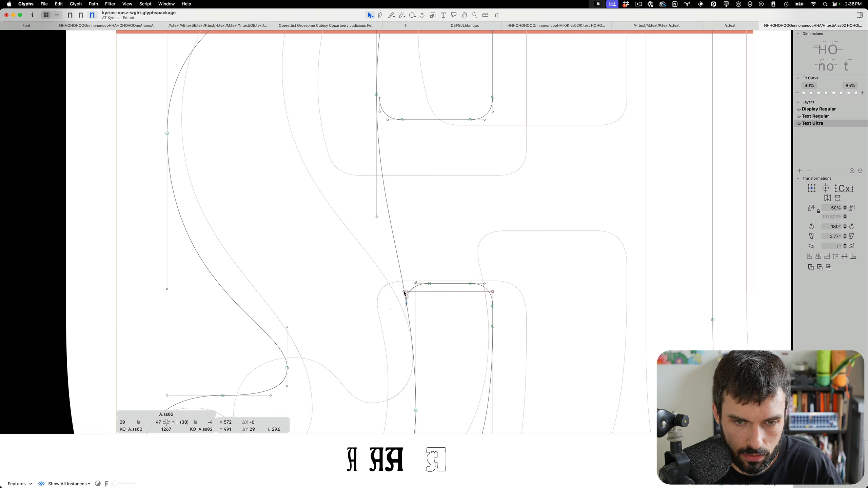
pyautogui.click(426, 305)
# - Raise the curved stroke's inner node to Y 939 and shift the upper counter's lower-left corner to X 542.5
pyautogui.scroll(-5, 423, 297)
pyautogui.scroll(3, 399, 162)
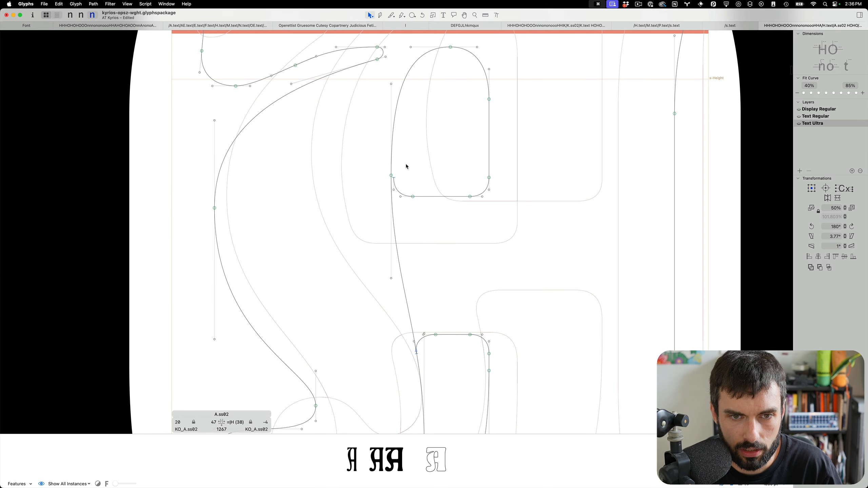
pyautogui.moveTo(391, 176); pyautogui.dragTo(392, 153)
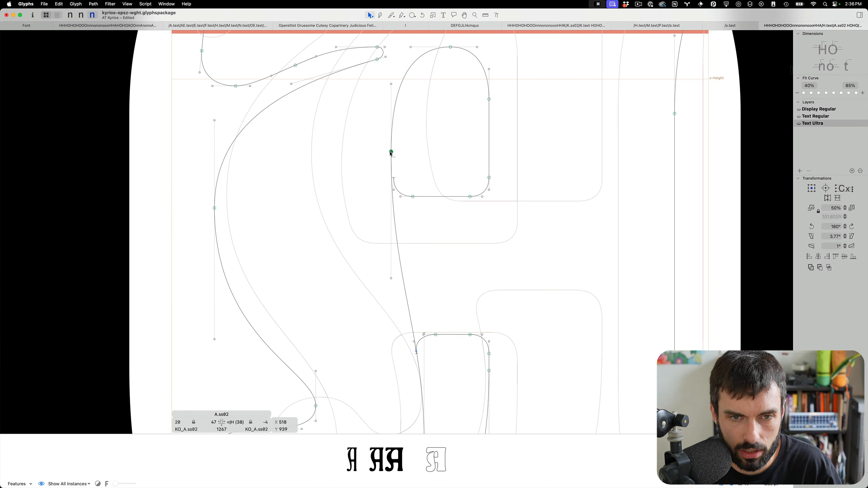
pyautogui.moveTo(417, 208); pyautogui.dragTo(395, 180)
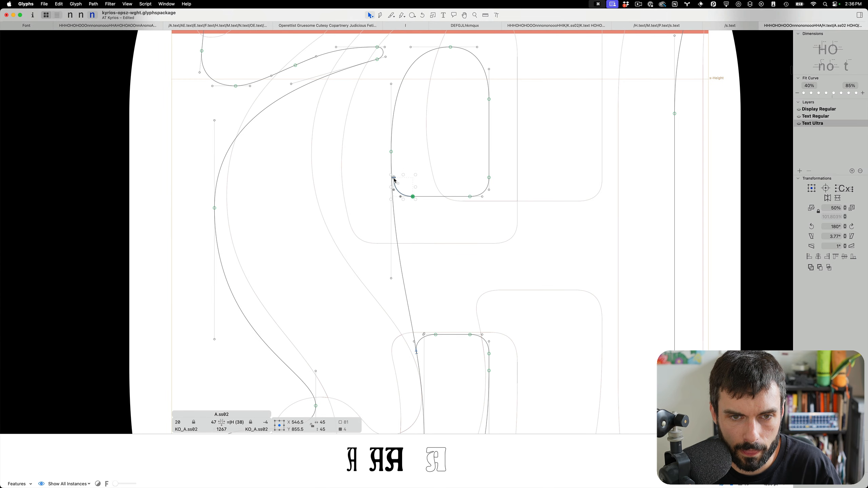
pyautogui.press('Left')
pyautogui.press('Left')
pyautogui.press('Left')
pyautogui.press('Left')
pyautogui.press('Left')
pyautogui.press('Left')
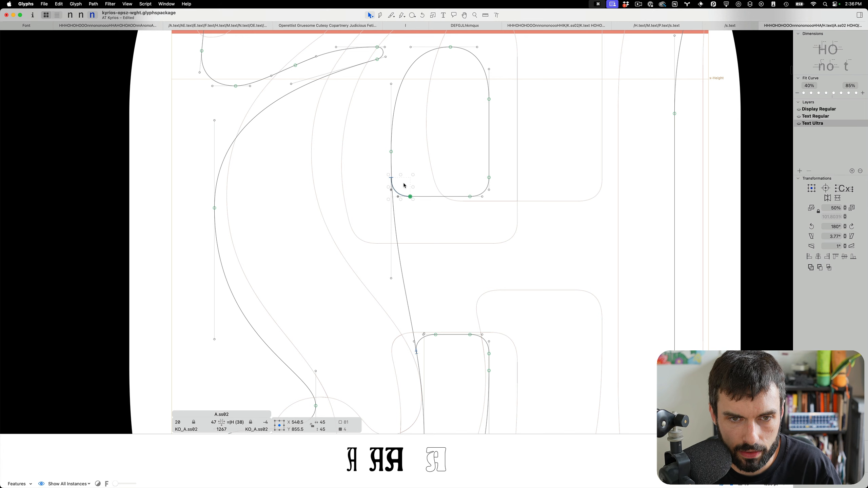
pyautogui.press('Right')
pyautogui.press('Right')
pyautogui.scroll(-5, 404, 186)
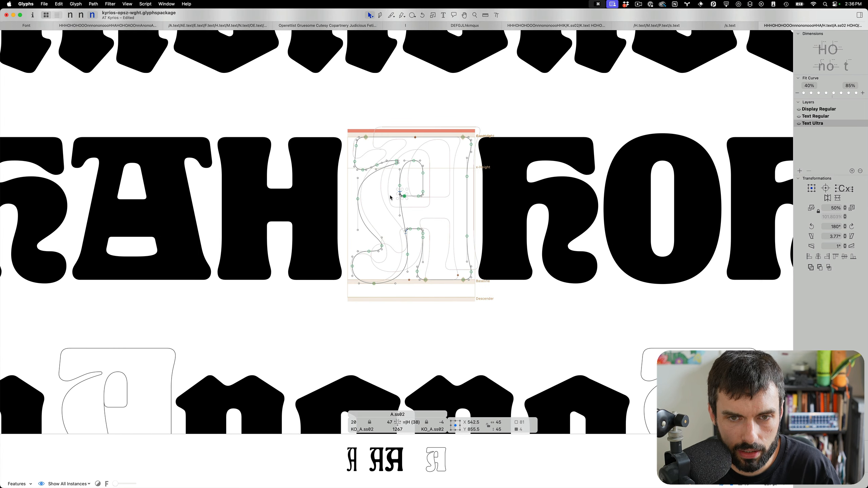
# - Replace the old background drawing of A.ss02 with a copy of the new foreground outlines
pyautogui.press('super+a')
pyautogui.press('super+c')
pyautogui.press('super+b')
pyautogui.press('super+a')
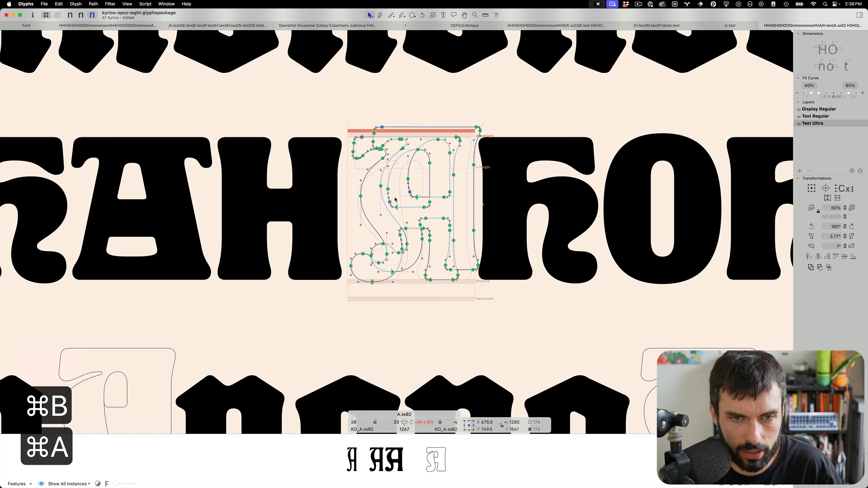
pyautogui.press('BackSpace')
pyautogui.press('super+v')
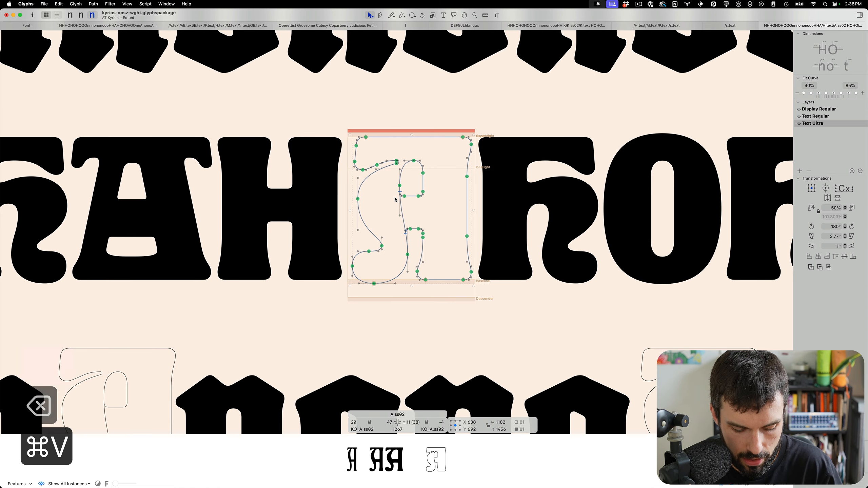
# - In A.ss02's foreground, cut the curved stroke's inner edge where it meets the two counters and delete the piece between the cuts
pyautogui.press('super+b')
pyautogui.scroll(5, 404, 201)
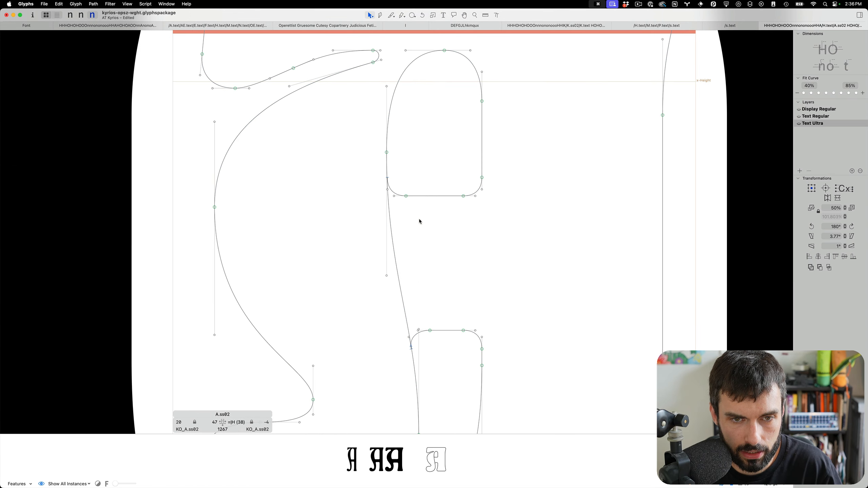
pyautogui.press('e')
pyautogui.moveTo(387, 176); pyautogui.dragTo(360, 184)
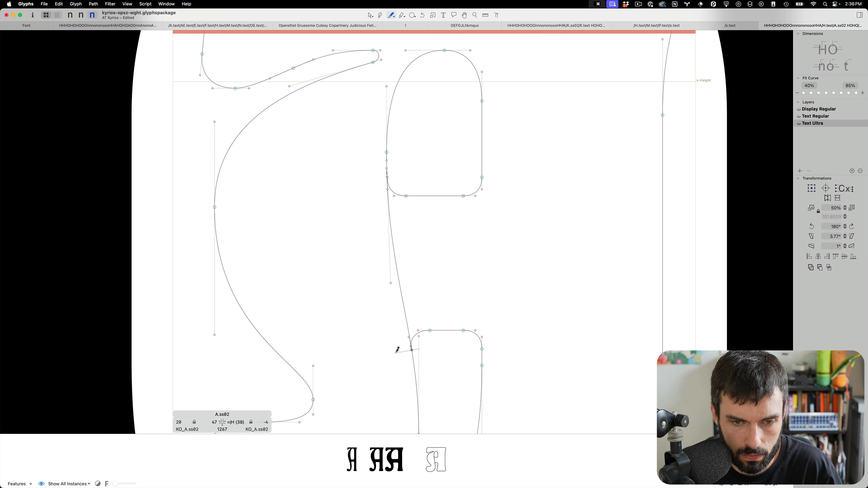
pyautogui.moveTo(397, 350); pyautogui.dragTo(397, 351)
pyautogui.press('v')
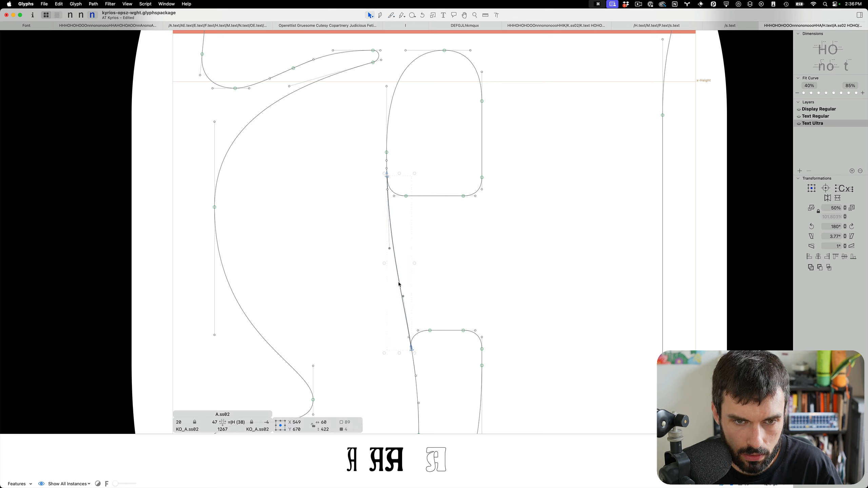
pyautogui.press('BackSpace')
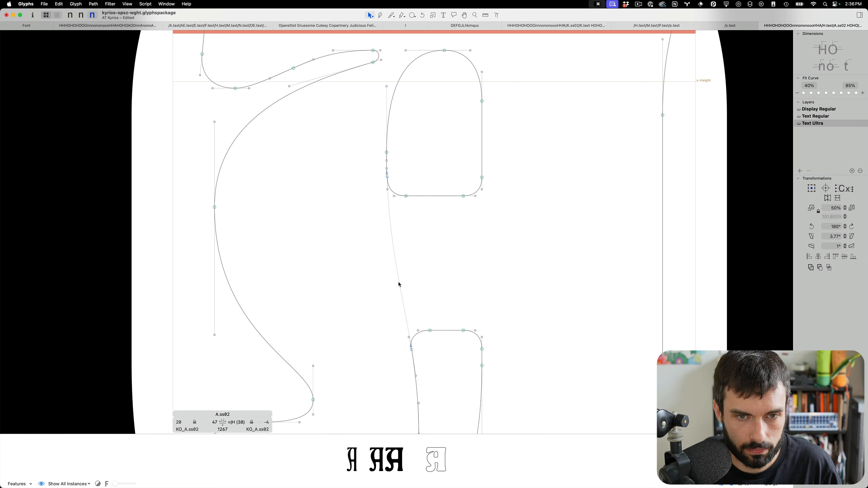
# - Make the two cut nodes at the upper and lower counters smooth and preview the merged letter in text
pyautogui.click(388, 177)
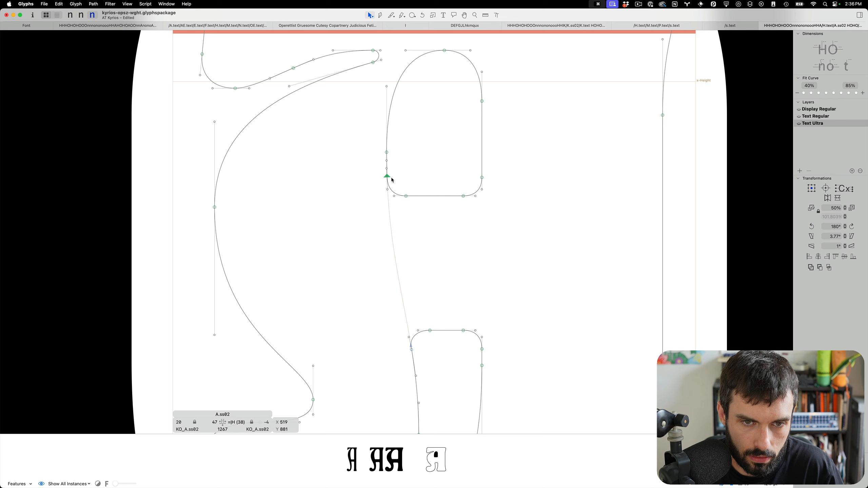
pyautogui.click(411, 359)
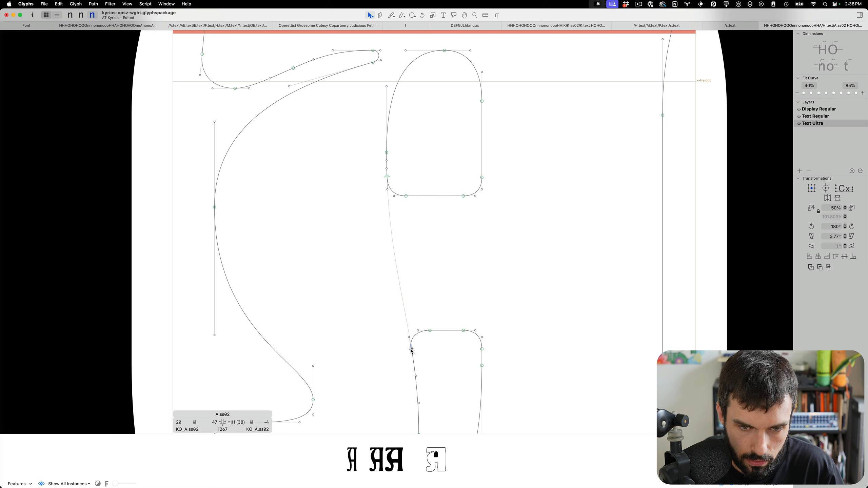
pyautogui.moveTo(411, 349); pyautogui.dragTo(412, 351)
pyautogui.press('Return')
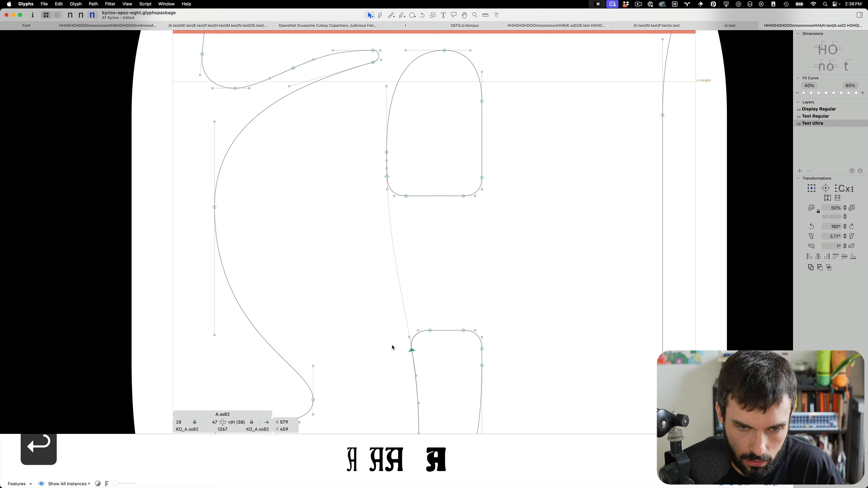
pyautogui.click(429, 171)
pyautogui.scroll(-5, 409, 175)
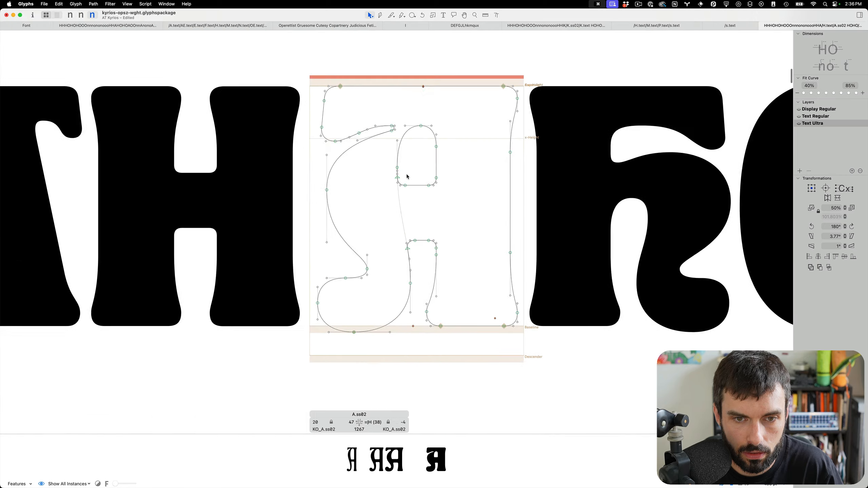
pyautogui.press('space')
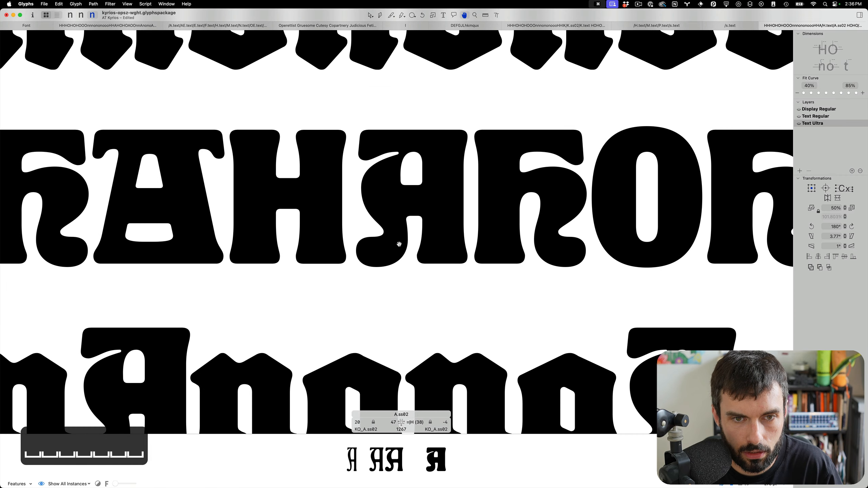
pyautogui.scroll(5, 388, 157)
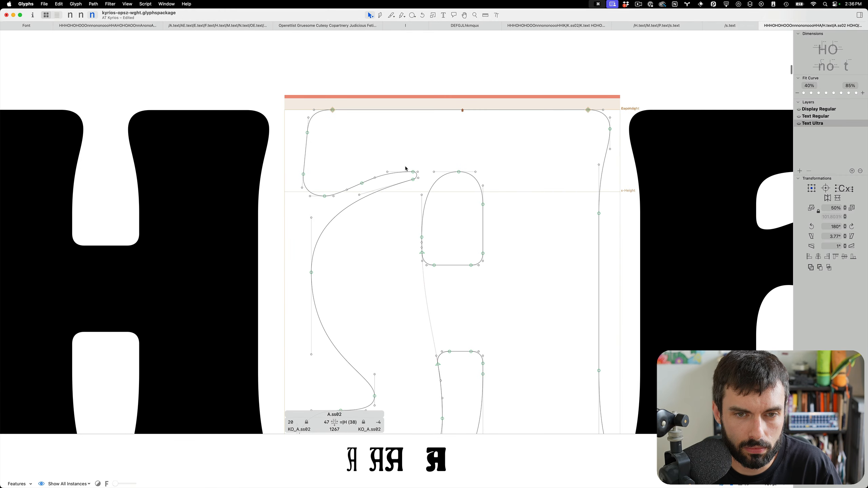
# - Shorten A.ss02's upper-left spur by moving its thin tip back toward the left and slightly down
pyautogui.moveTo(406, 163); pyautogui.dragTo(397, 181)
pyautogui.click(319, 182)
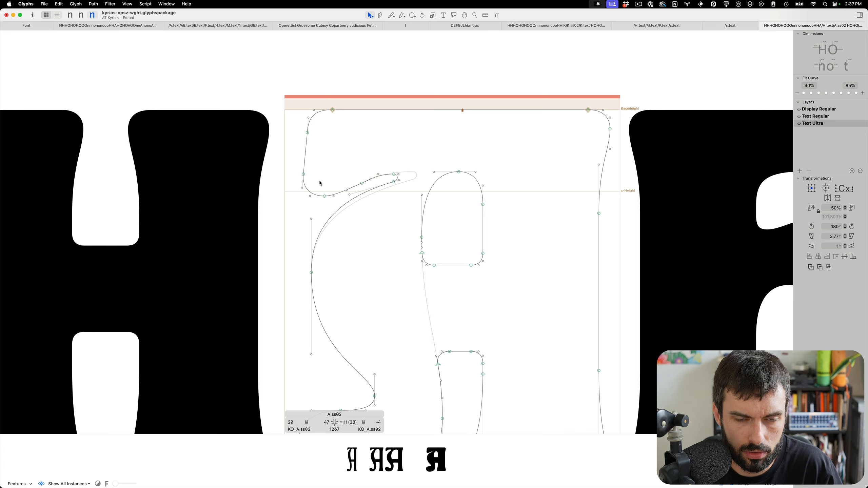
pyautogui.scroll(5, 320, 183)
pyautogui.scroll(-5, 409, 187)
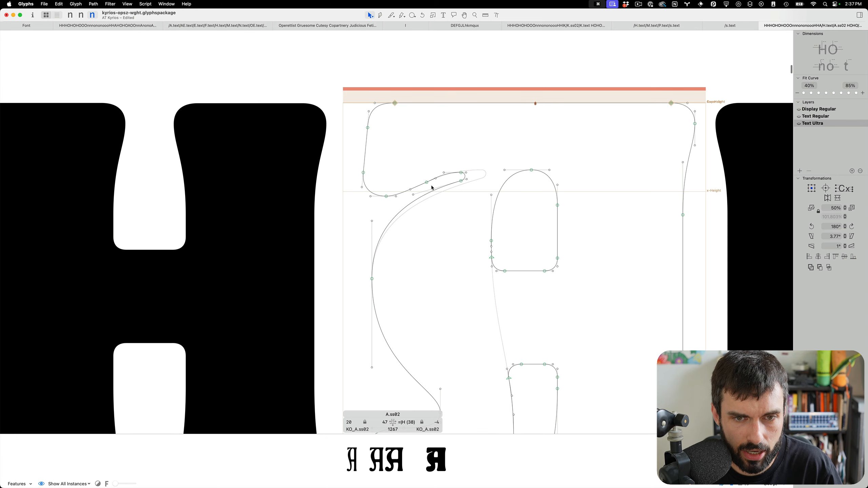
# - Delete the spur's inflection node, extend the tip's handle to X 264, and move the spur's bottom node to X 125, Y 1094
pyautogui.click(429, 185)
pyautogui.press('BackSpace')
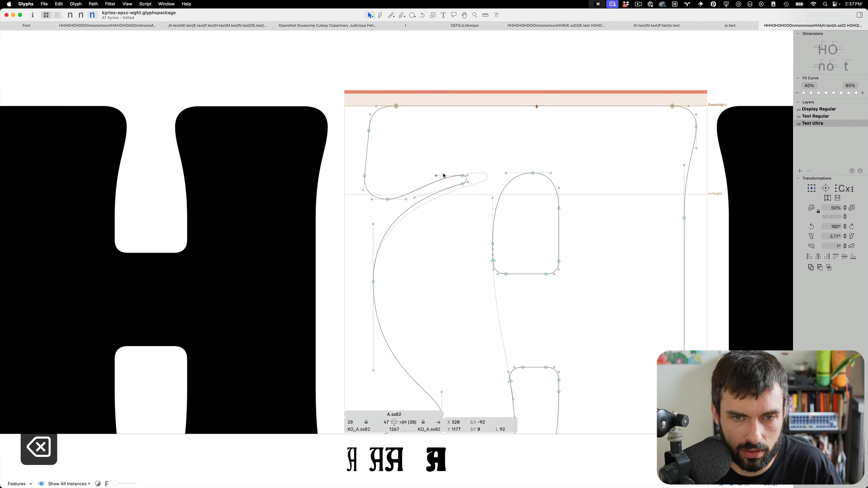
pyautogui.moveTo(437, 175); pyautogui.dragTo(418, 177)
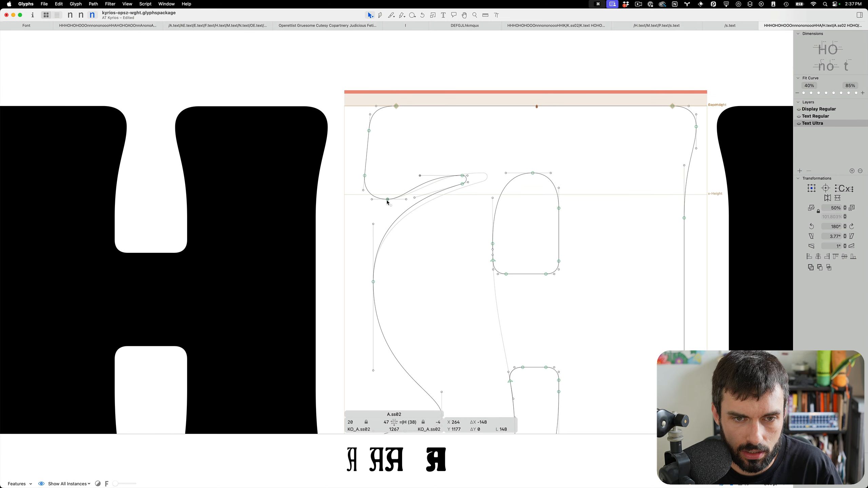
pyautogui.moveTo(388, 201); pyautogui.dragTo(382, 200)
pyautogui.press('super+Return')
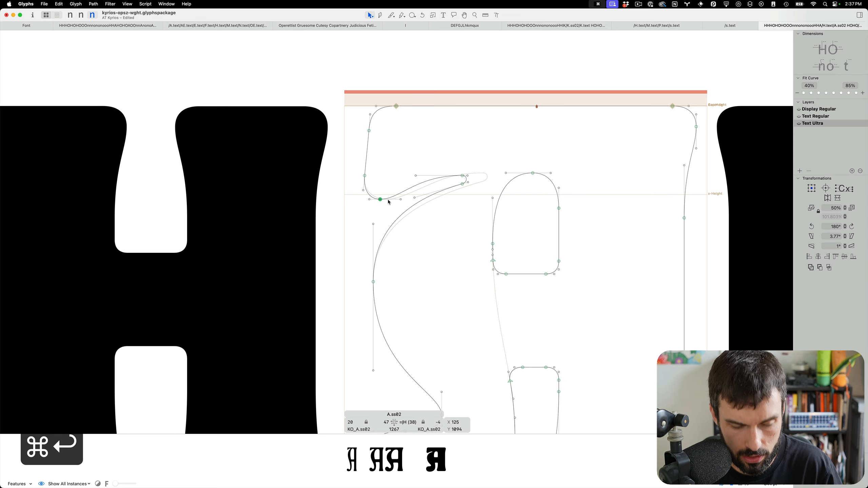
# - Show A.ss02 in the Display Regular master
pyautogui.press('super+1')
pyautogui.scroll(3, 402, 200)
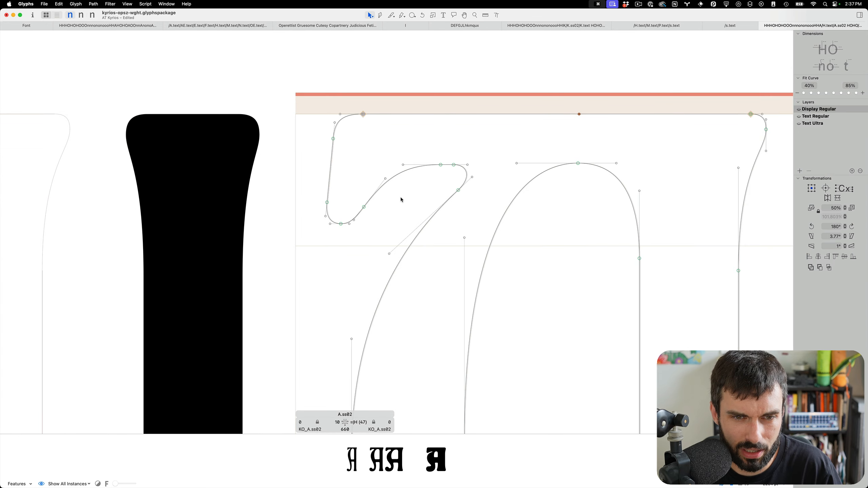
pyautogui.scroll(-3, 401, 200)
pyautogui.press('super+a')
pyautogui.press('super+c')
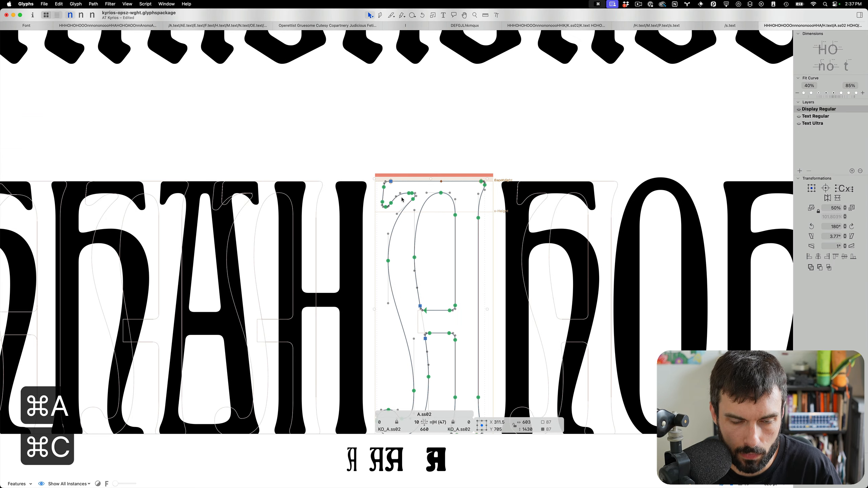
pyautogui.press('alt+super+Down')
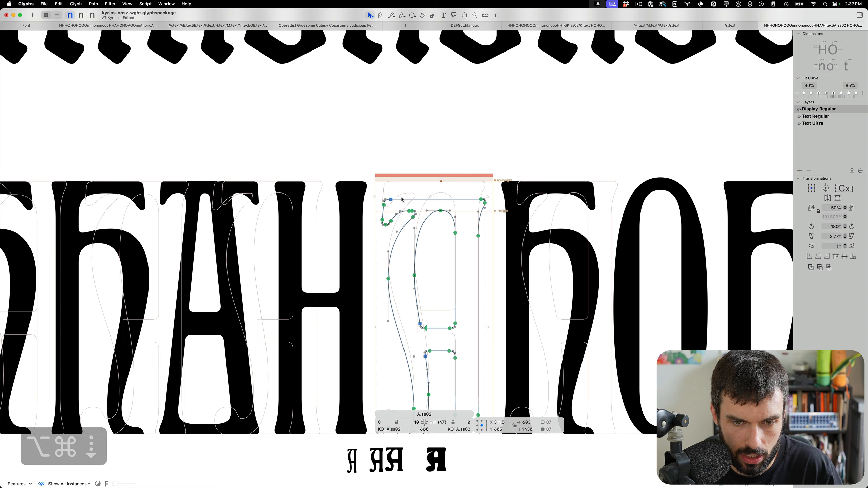
pyautogui.press('super+b')
pyautogui.press('super+b')
pyautogui.press('super+v')
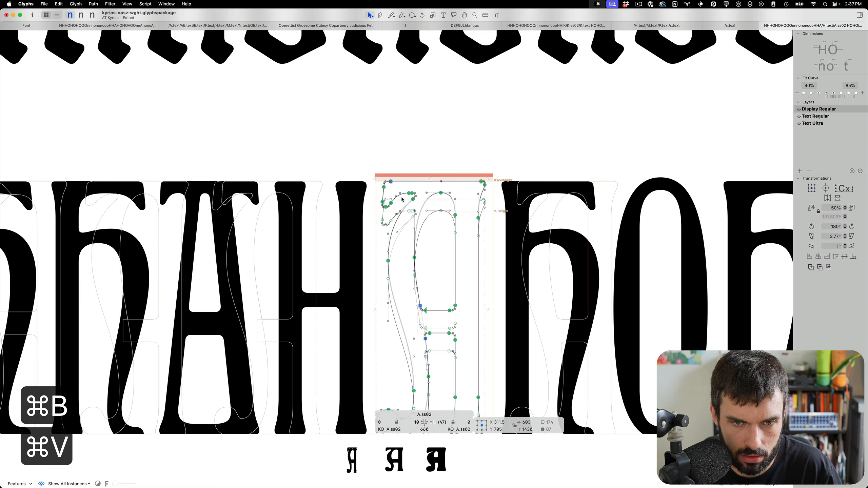
pyautogui.press('alt+super+Up')
pyautogui.scroll(3, 402, 200)
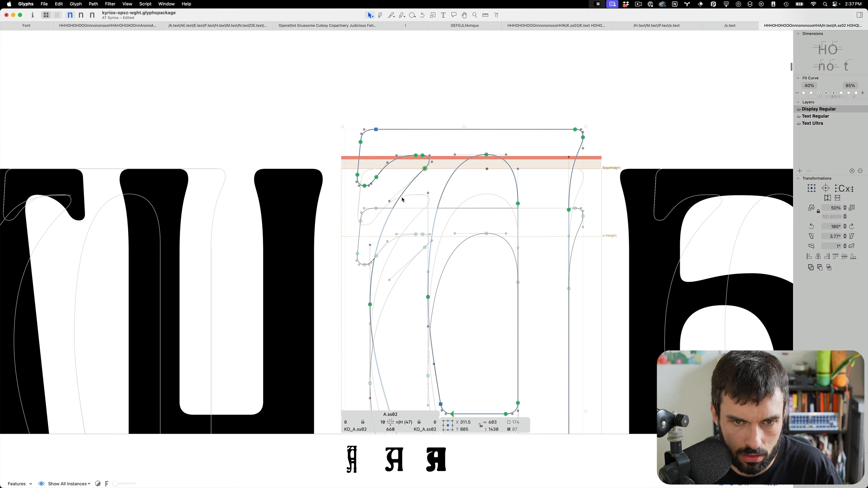
pyautogui.scroll(-5, 402, 200)
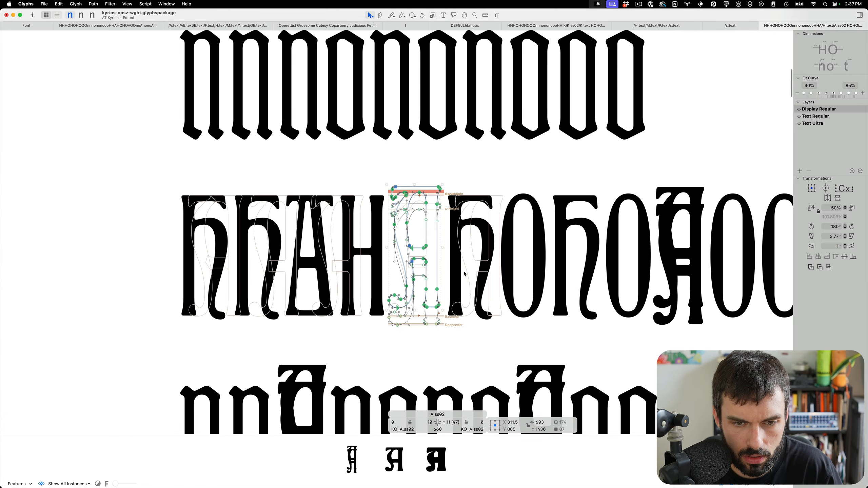
pyautogui.press('super+z')
pyautogui.press('super+z')
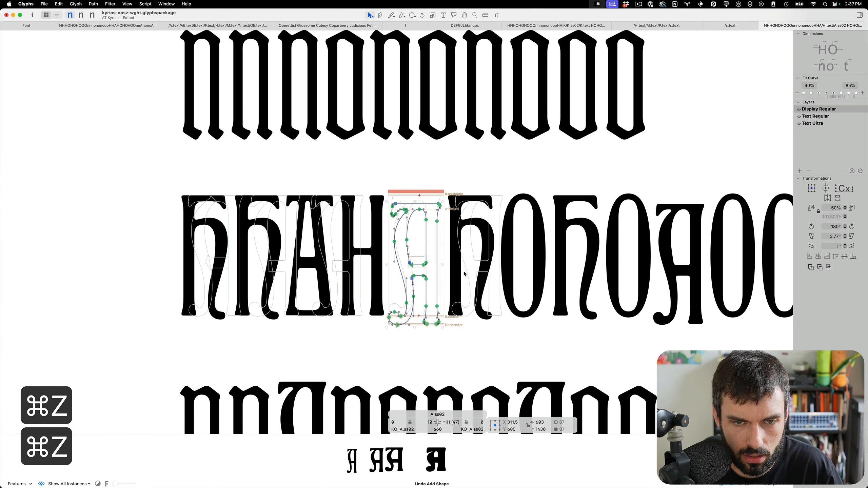
pyautogui.press('super+z')
# - Delete the inflection node on the underside of the upper-left spur of A.ss02 in Display Regular
pyautogui.scroll(10, 431, 212)
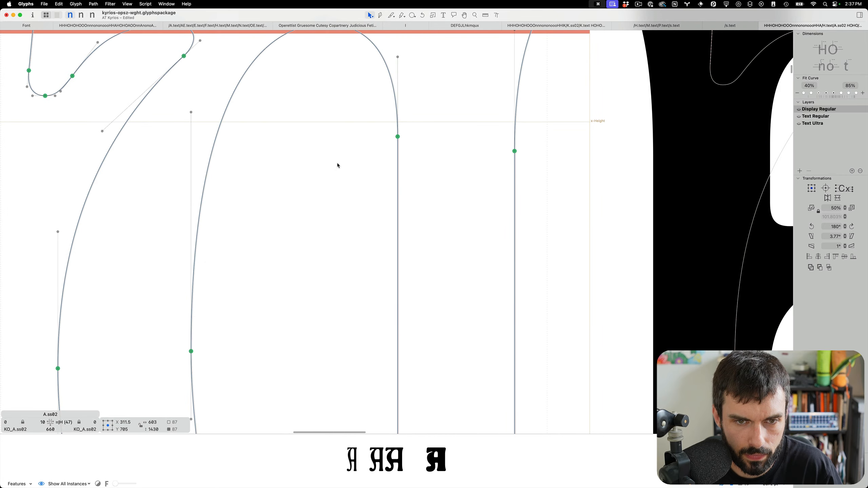
pyautogui.scroll(-8, 336, 169)
pyautogui.scroll(3, 308, 192)
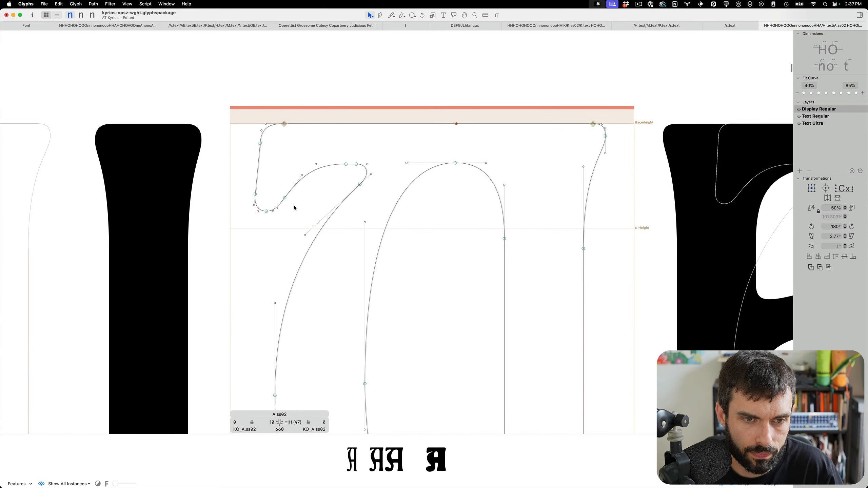
pyautogui.moveTo(281, 195); pyautogui.dragTo(280, 195)
pyautogui.press('BackSpace')
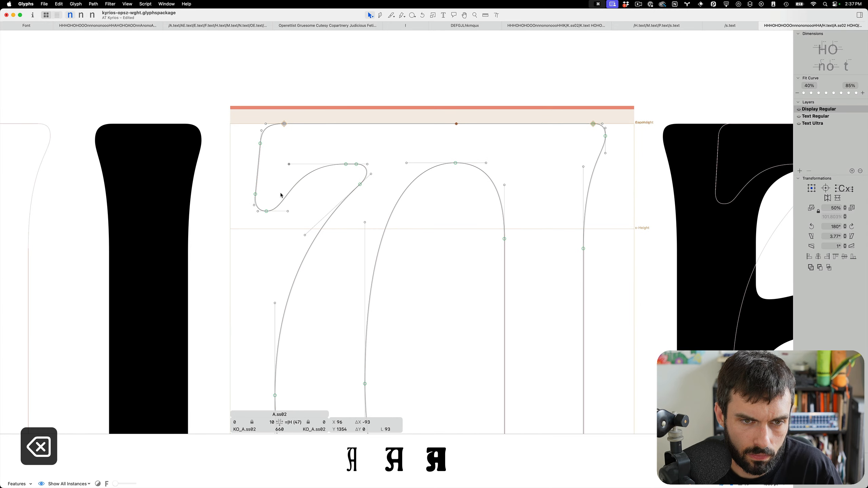
# - Delete the matching spur inflection node of A.ss02 in the Text Regular master, preview the letter, and save the file
pyautogui.press('super+2')
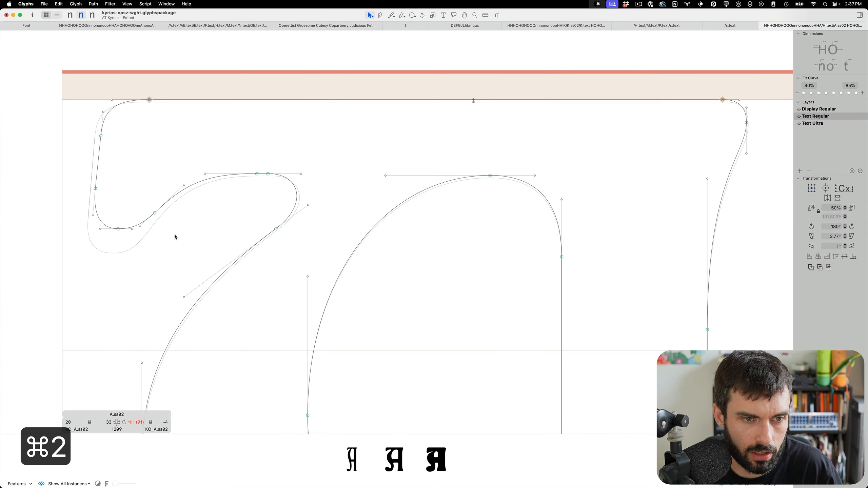
pyautogui.moveTo(175, 237); pyautogui.dragTo(153, 206)
pyautogui.press('BackSpace')
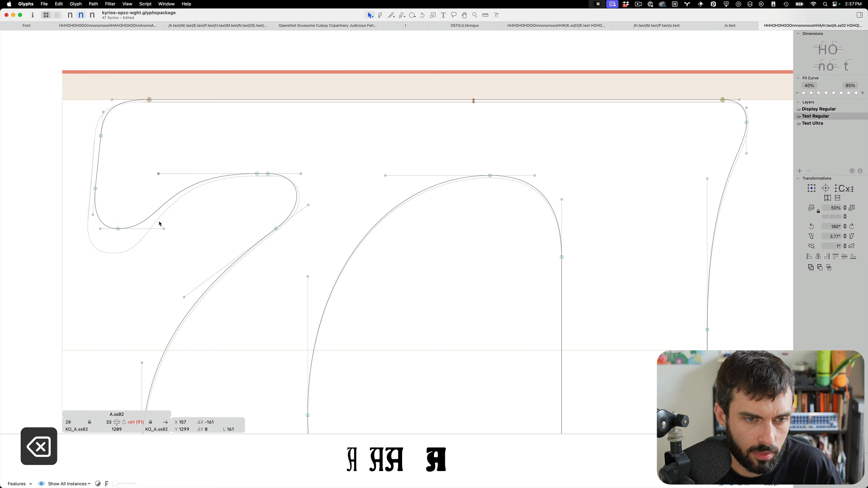
pyautogui.scroll(-5, 239, 218)
pyautogui.press('space')
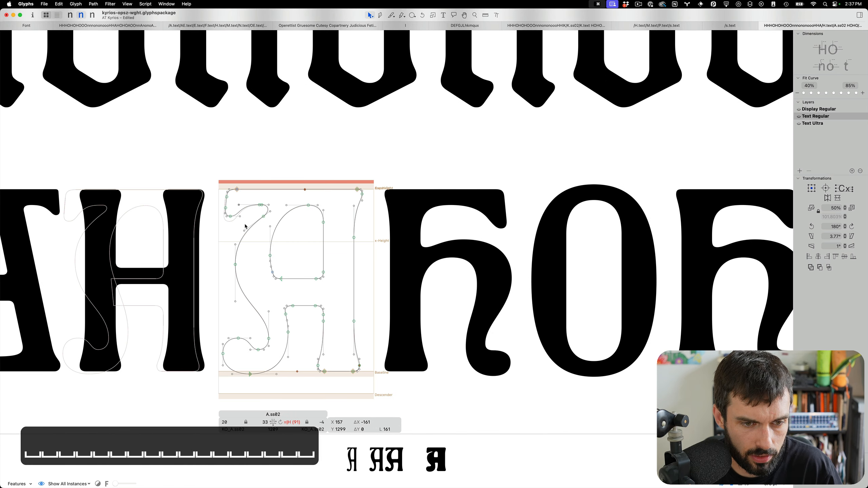
pyautogui.press('cmd+s')
# - In Text Ultra, move the spur tip's upper node up and inward, and slightly lengthen the bottom node's right handle
pyautogui.press('cmd+3')
pyautogui.scroll(3, 440, 148)
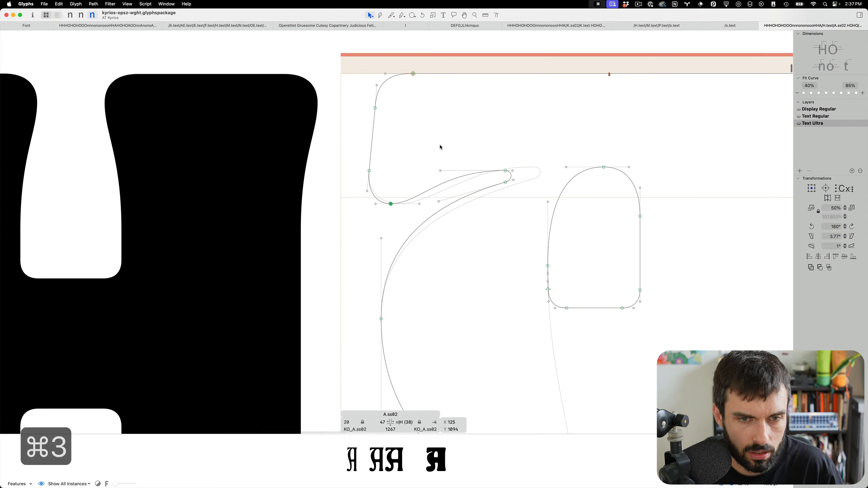
pyautogui.moveTo(505, 172); pyautogui.dragTo(491, 153)
pyautogui.click(424, 206)
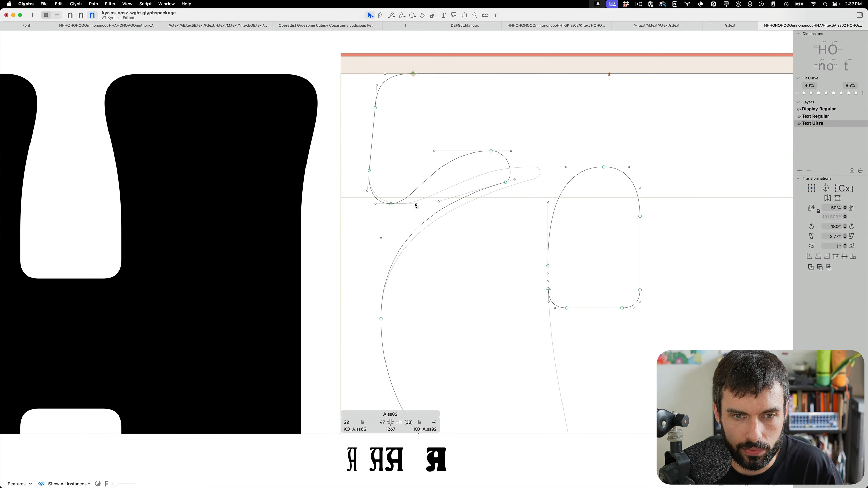
pyautogui.moveTo(416, 204); pyautogui.dragTo(424, 204)
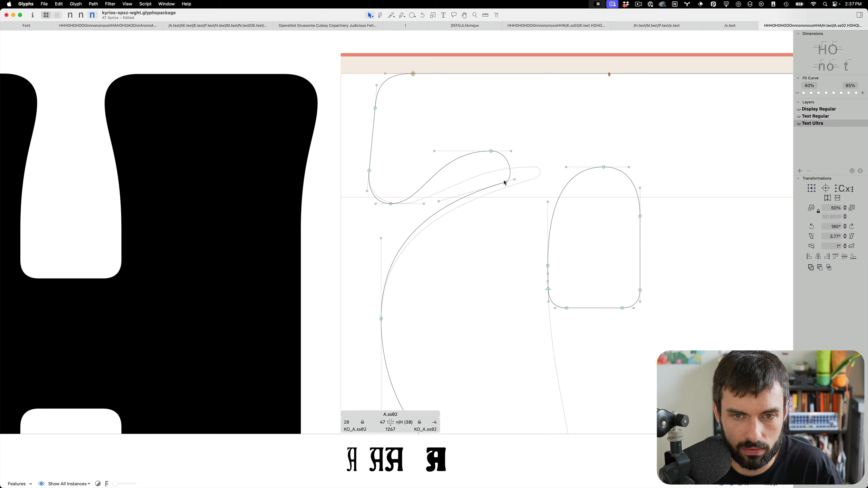
# - Rotate the spur tip's lower node and handles counterclockwise about the left handle, make the node a corner, and preview the letter
pyautogui.moveTo(527, 199); pyautogui.dragTo(491, 170)
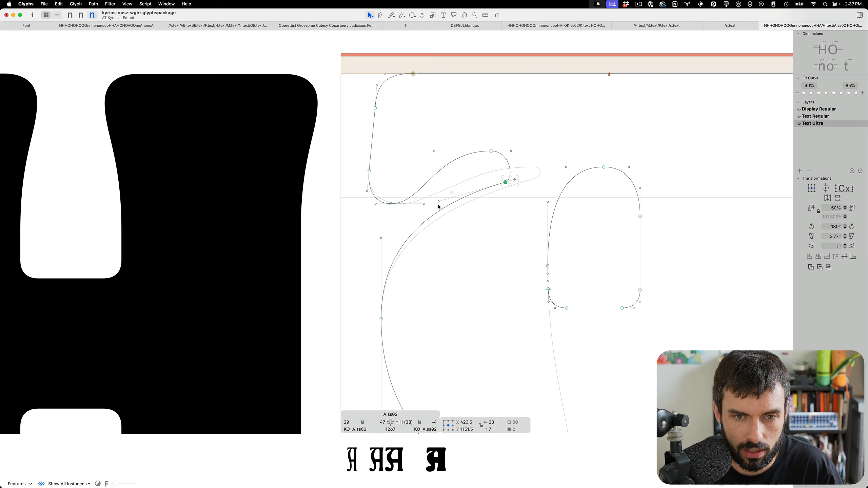
pyautogui.press('r')
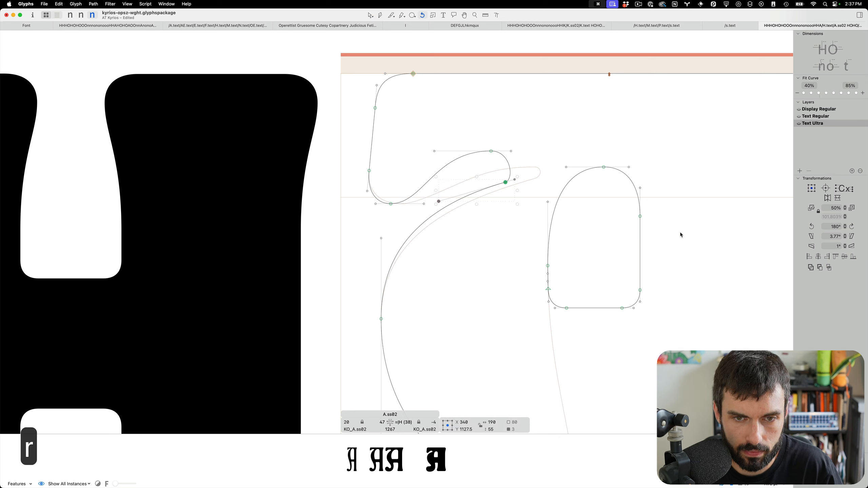
pyautogui.moveTo(681, 235); pyautogui.dragTo(670, 188)
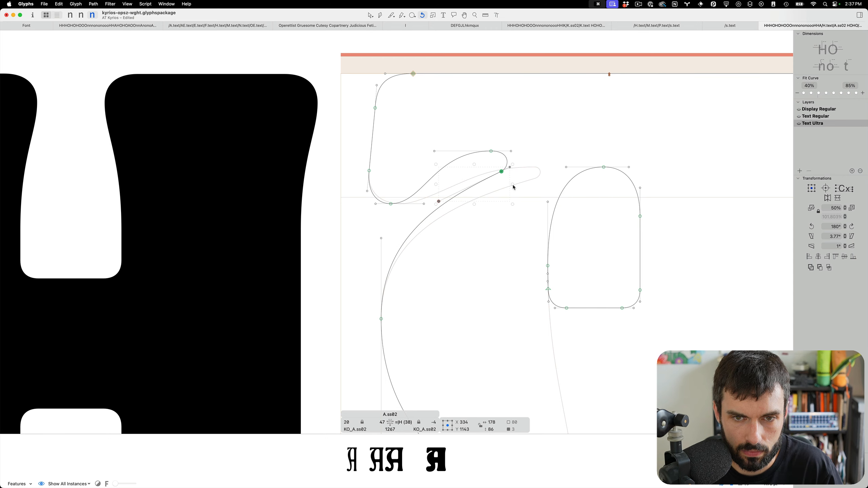
pyautogui.scroll(-10, 497, 185)
pyautogui.press('Return')
pyautogui.scroll(2, 496, 185)
pyautogui.scroll(3, 497, 185)
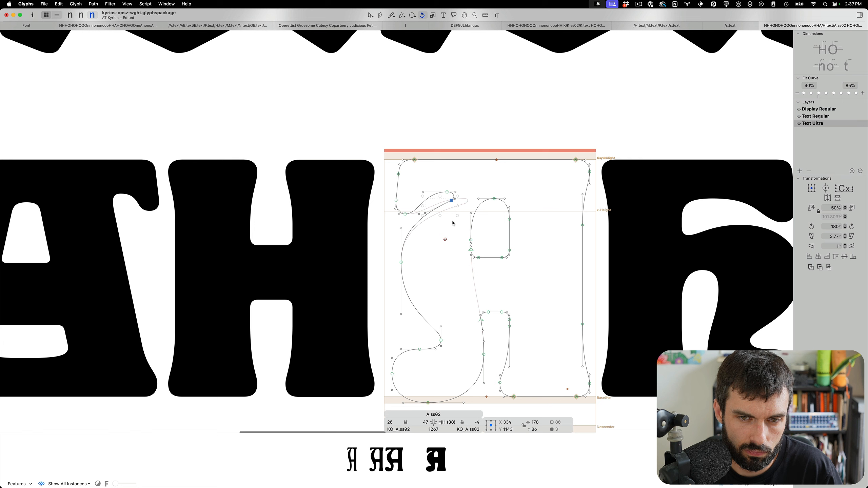
# - Turn the lower node of the spur tip into a smooth node in Text Ultra
pyautogui.press('Return')
pyautogui.press('super+Return')
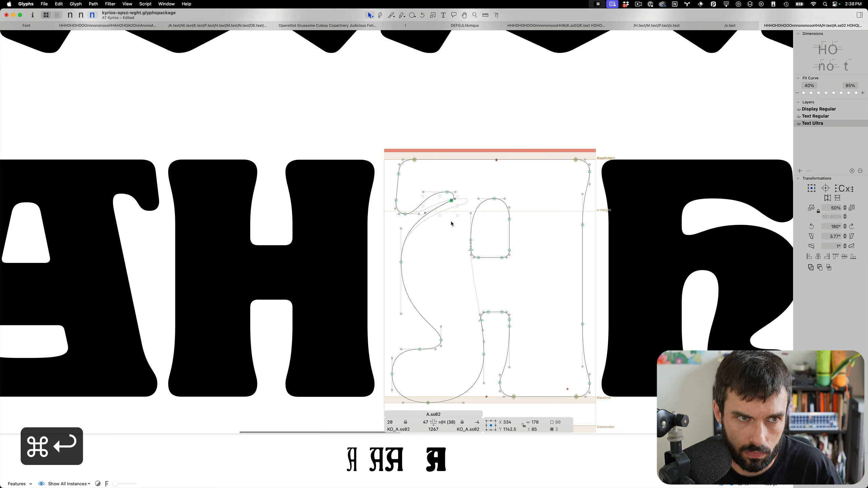
# - In Display Regular, delete the left of the two nodes on the spur tip's top edge and shift the remaining one left to X 201
pyautogui.press('super+1')
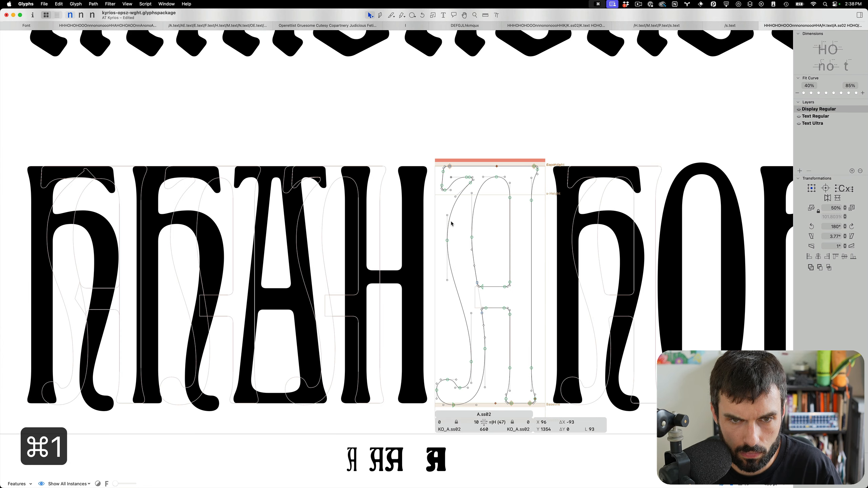
pyautogui.press('super+2')
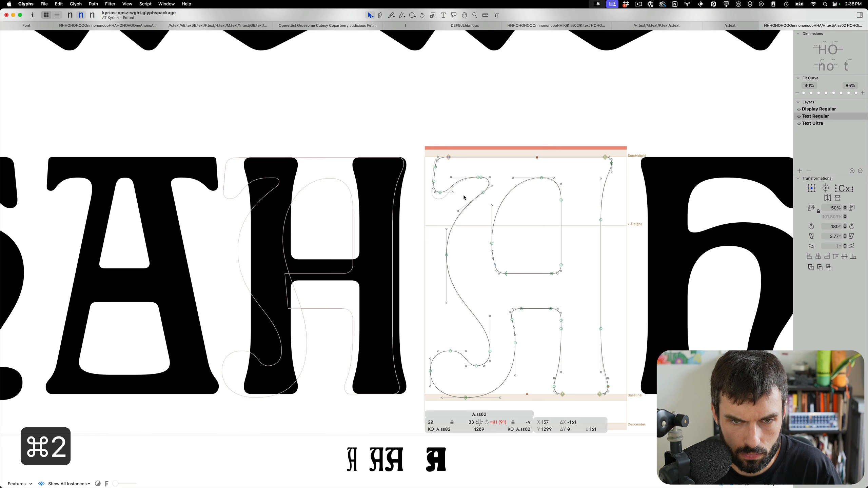
pyautogui.press('r')
pyautogui.scroll(3, 482, 185)
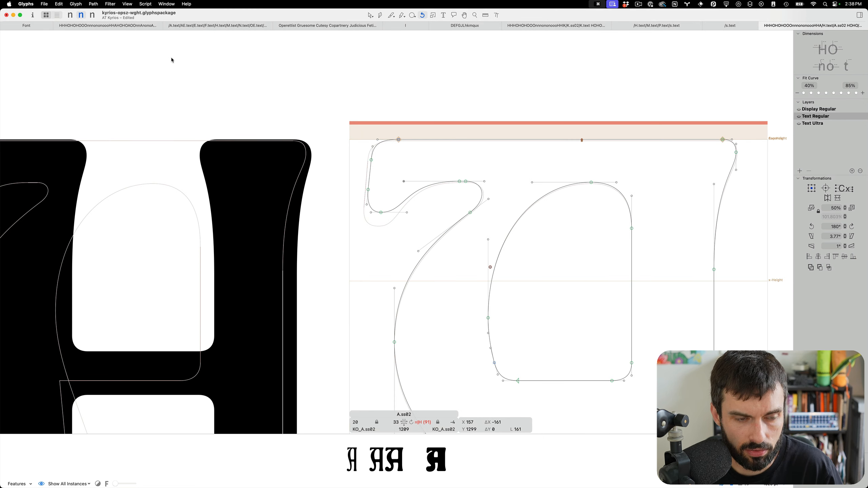
pyautogui.press('super+1')
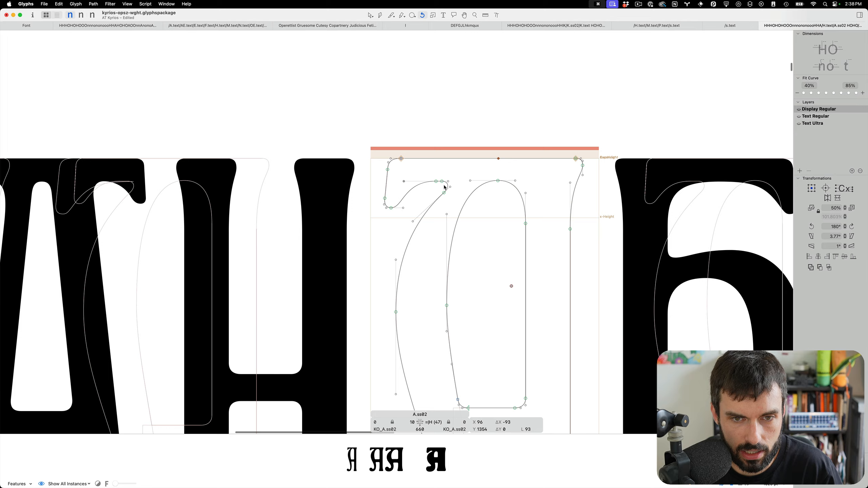
pyautogui.scroll(4, 444, 185)
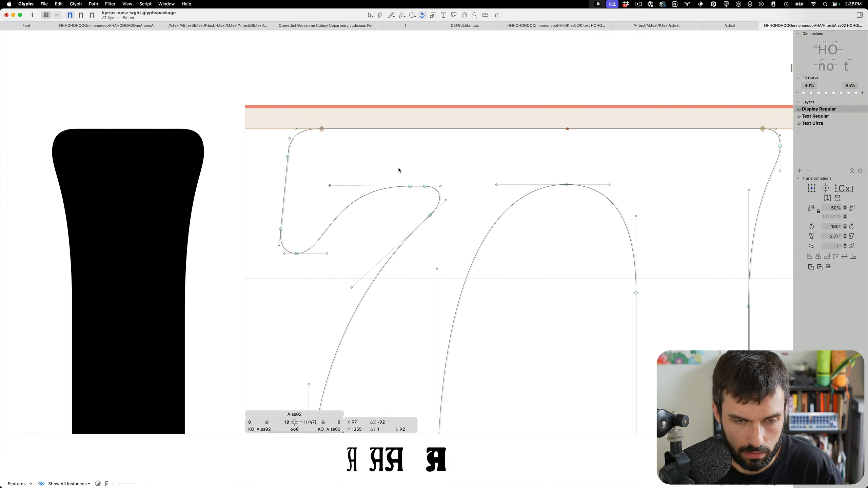
pyautogui.press('v')
pyautogui.press('BackSpace')
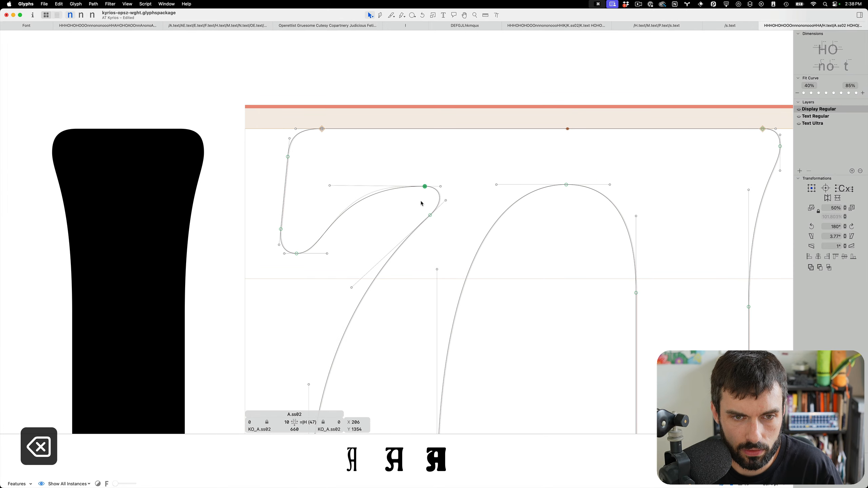
pyautogui.moveTo(425, 188); pyautogui.dragTo(421, 188)
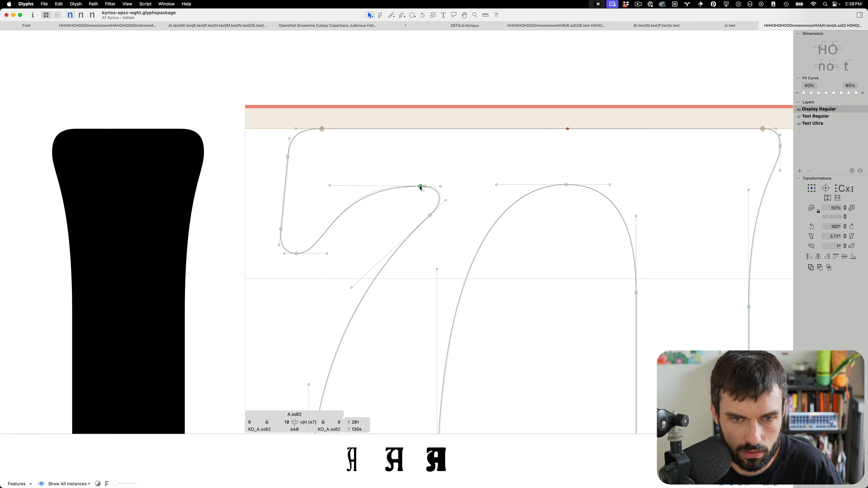
# - Delete the left of the two nodes on the spur tip's top edge in Text Regular
pyautogui.press('super+1')
pyautogui.press('super+2')
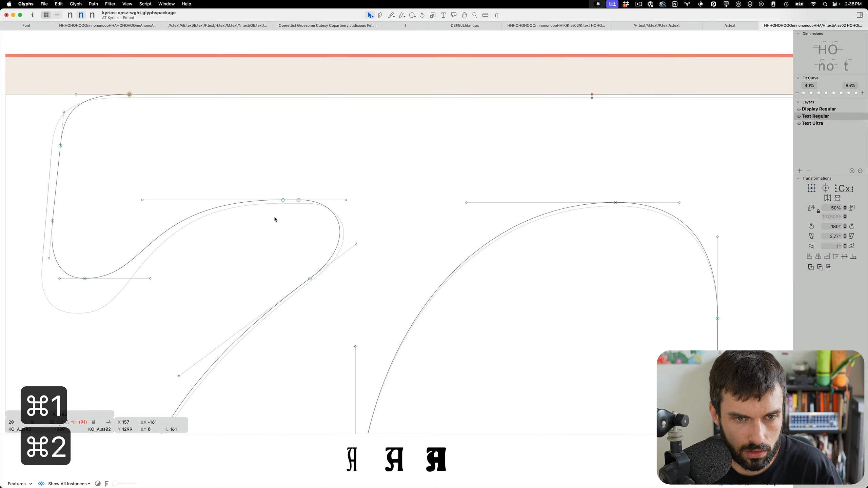
pyautogui.moveTo(290, 217); pyautogui.dragTo(272, 187)
pyautogui.press('BackSpace')
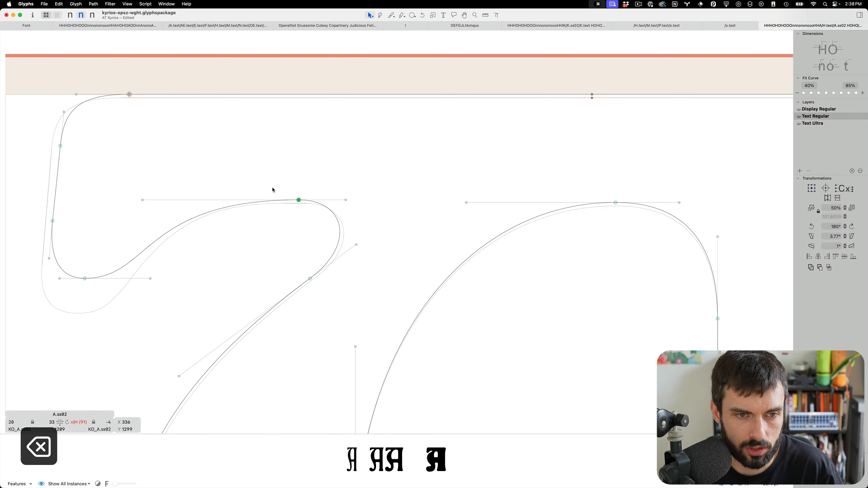
# - In Text Ultra, slide the spur tip's lower node along the curve and nudge it down and right to round the tip
pyautogui.scroll(-3, 272, 187)
pyautogui.press('super+2')
pyautogui.press('super+3')
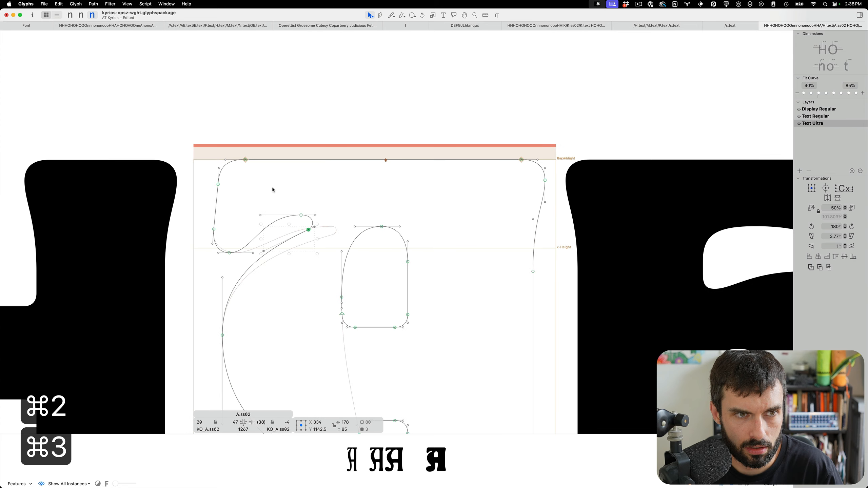
pyautogui.click(311, 233)
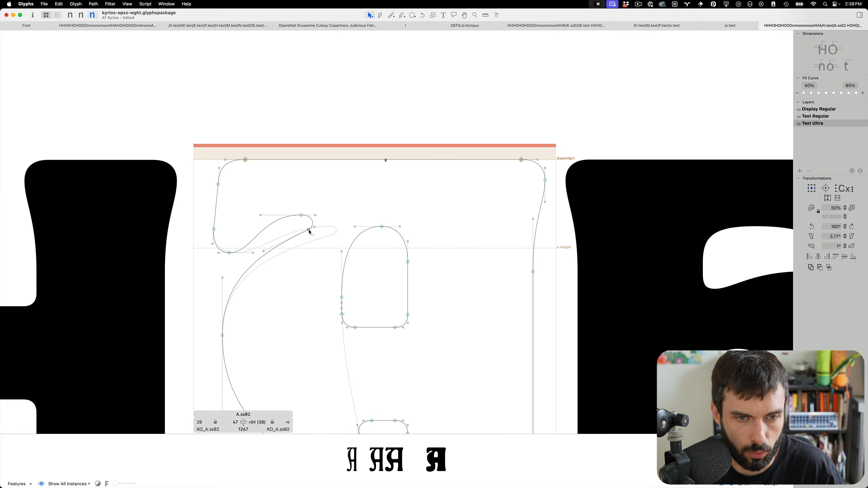
pyautogui.moveTo(310, 232); pyautogui.dragTo(306, 235)
pyautogui.hotkey('ctrl', 'alt', 'Down')
pyautogui.hotkey('ctrl', 'alt', 'Right')
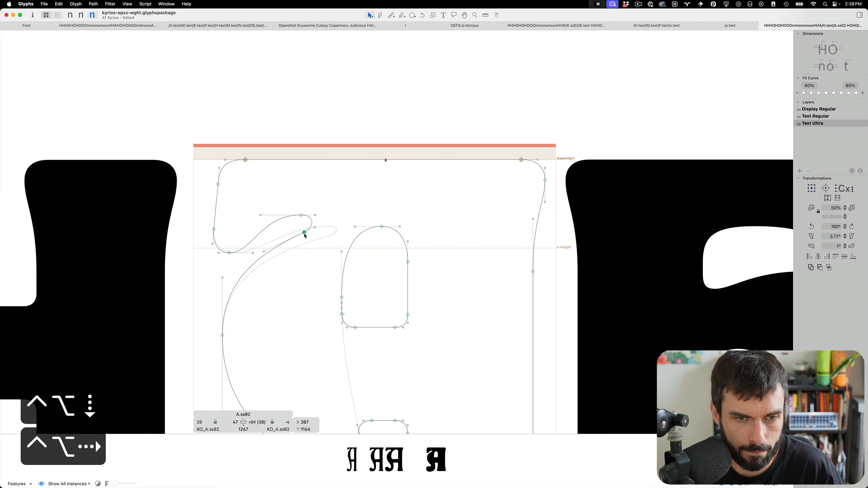
pyautogui.hotkey('ctrl', 'alt', 'Right')
pyautogui.hotkey('ctrl', 'alt', 'Down')
pyautogui.hotkey('ctrl', 'alt', 'Right')
pyautogui.hotkey('ctrl', 'alt', 'Down')
pyautogui.hotkey('ctrl', 'alt', 'Down')
pyautogui.hotkey('ctrl', 'alt', 'Right')
pyautogui.hotkey('ctrl', 'alt', 'Down')
pyautogui.hotkey('ctrl', 'alt', 'shift', 'Down')
pyautogui.hotkey('ctrl', 'alt', 'Right')
pyautogui.hotkey('ctrl', 'alt', 'Down')
pyautogui.hotkey('ctrl', 'alt', 'Down')
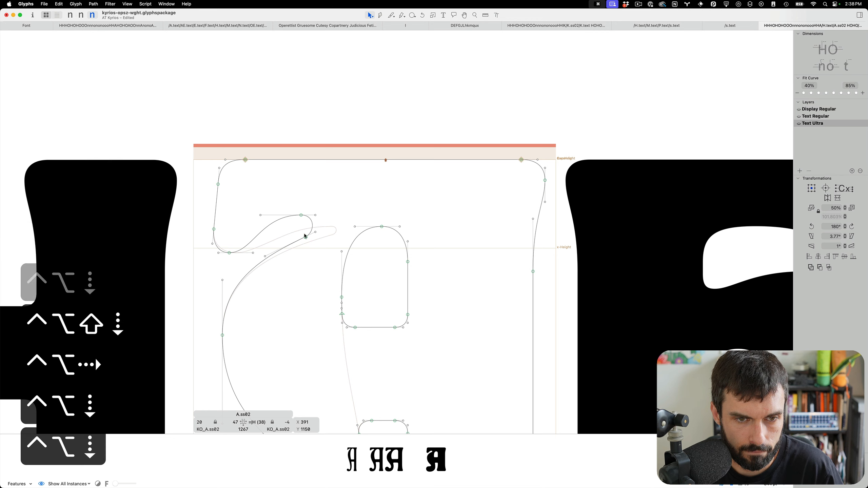
pyautogui.hotkey('ctrl', 'alt', 'Right')
pyautogui.hotkey('ctrl', 'alt', 'Right')
pyautogui.hotkey('ctrl', 'alt', 'Down')
pyautogui.hotkey('ctrl', 'alt', 'Right')
pyautogui.hotkey('ctrl', 'alt', 'Down')
pyautogui.hotkey('ctrl', 'alt', 'Right')
pyautogui.hotkey('ctrl', 'alt', 'Down')
# - Raise the bottom node of the upper-left spur to Y 1114 in Text Ultra and check the letter in the text
pyautogui.moveTo(241, 260); pyautogui.dragTo(222, 236)
pyautogui.hotkey('ctrl', 'alt', 'shift', 'Up')
pyautogui.hotkey('ctrl', 'alt', 'shift', 'Up')
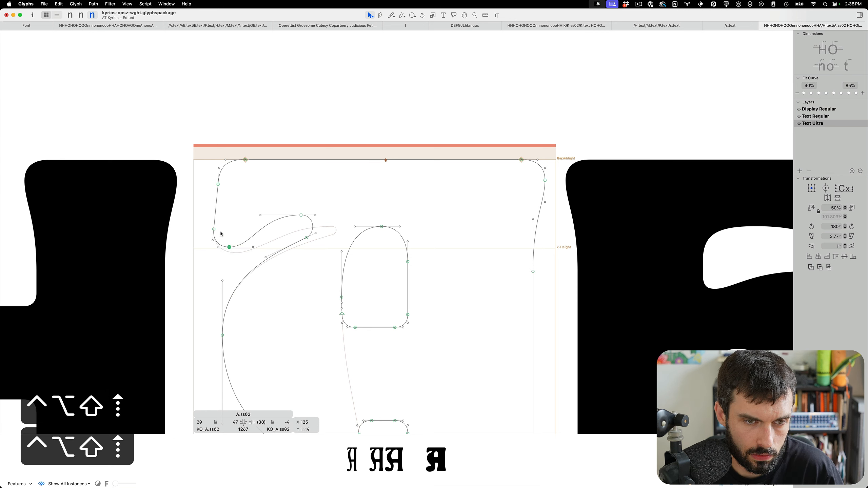
pyautogui.scroll(-3, 370, 207)
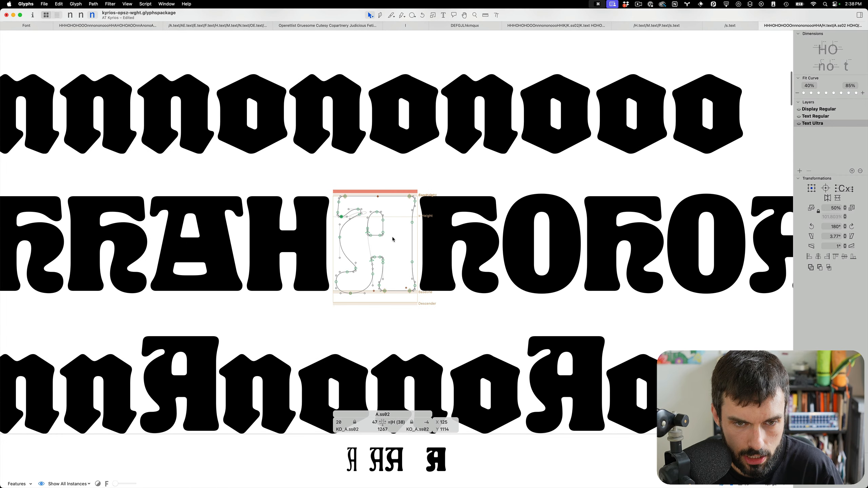
# - Correct the path directions of A.ss02 in Text Ultra and save the file
pyautogui.press('super+shift+r')
pyautogui.scroll(5, 392, 240)
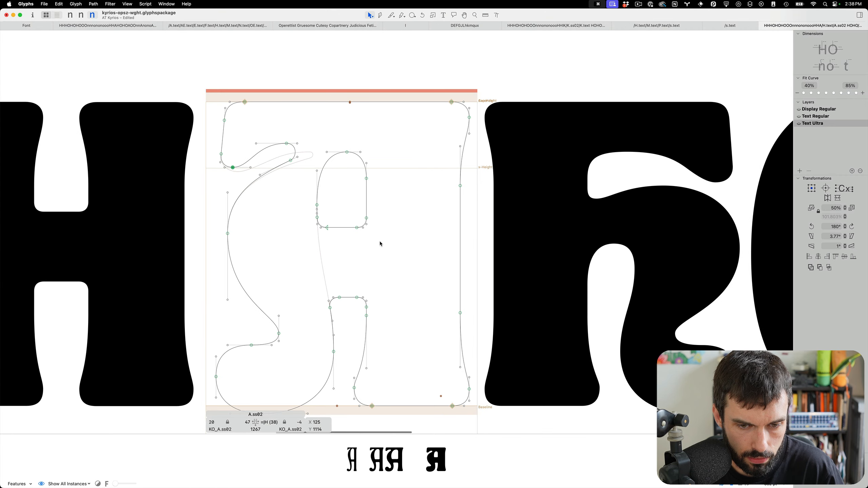
pyautogui.press('super+s')
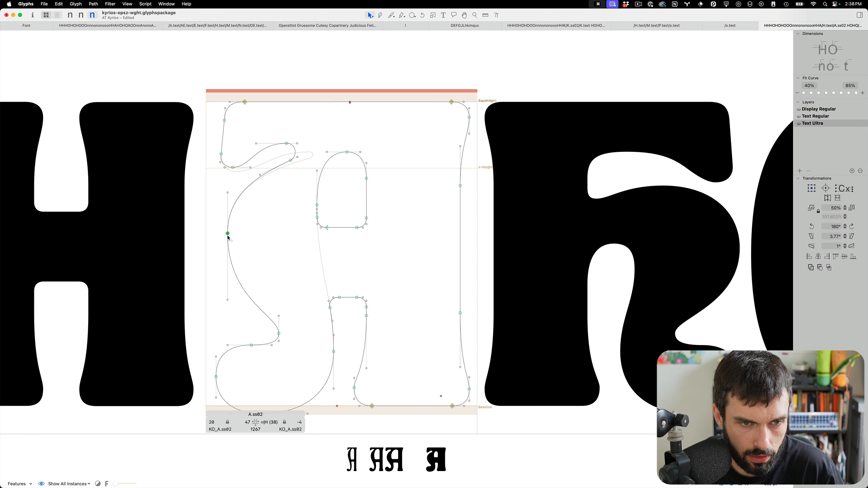
# - Slide the leftmost node of the curved stroke slightly down between its handles and save the file
pyautogui.moveTo(228, 236); pyautogui.dragTo(228, 243)
pyautogui.click(347, 185)
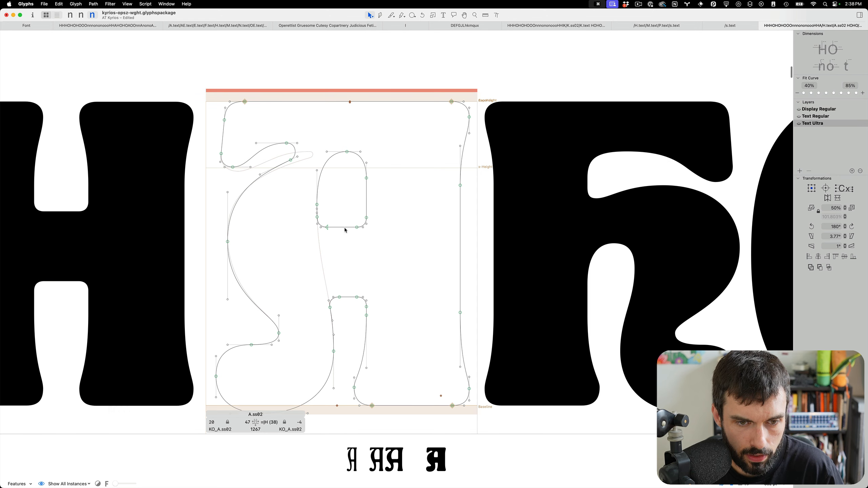
pyautogui.scroll(-3, 345, 228)
pyautogui.press('super+s')
pyautogui.scroll(3, 375, 251)
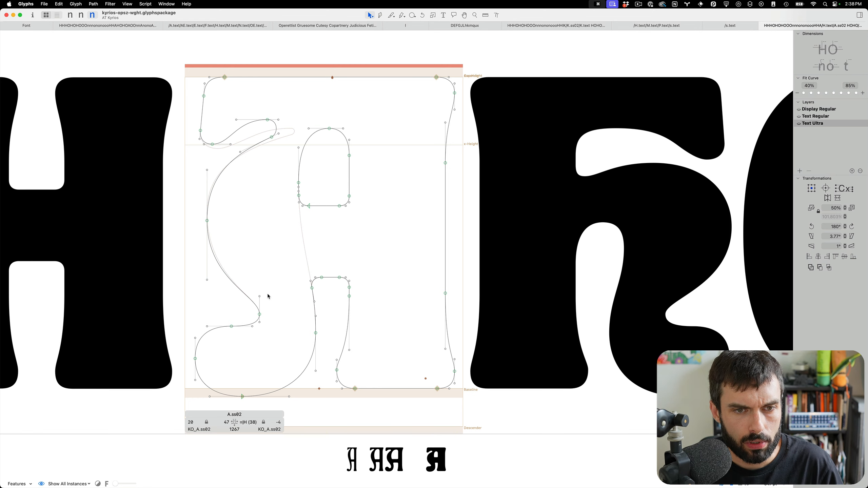
# - In Display Regular, change the type of the nodes where the crossbar meets the curved stroke and of the top-left node, saving the file
pyautogui.press('super+1')
pyautogui.click(307, 238)
pyautogui.press('Return')
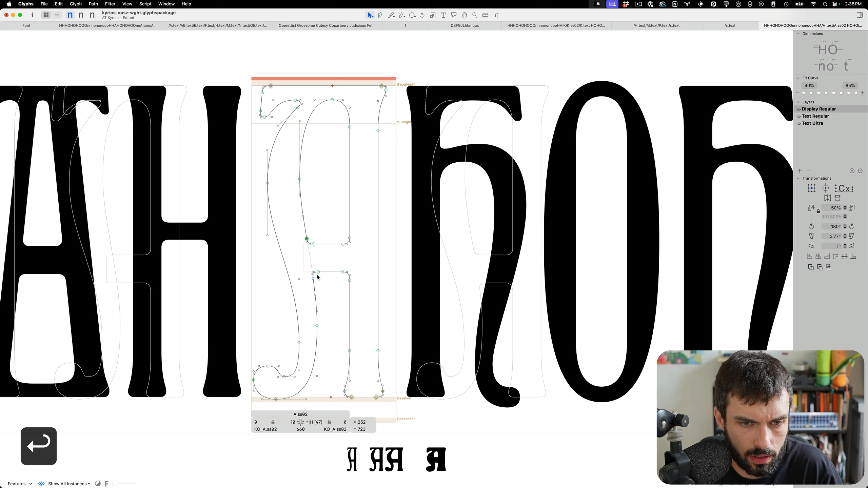
pyautogui.click(317, 277)
pyautogui.press('Return')
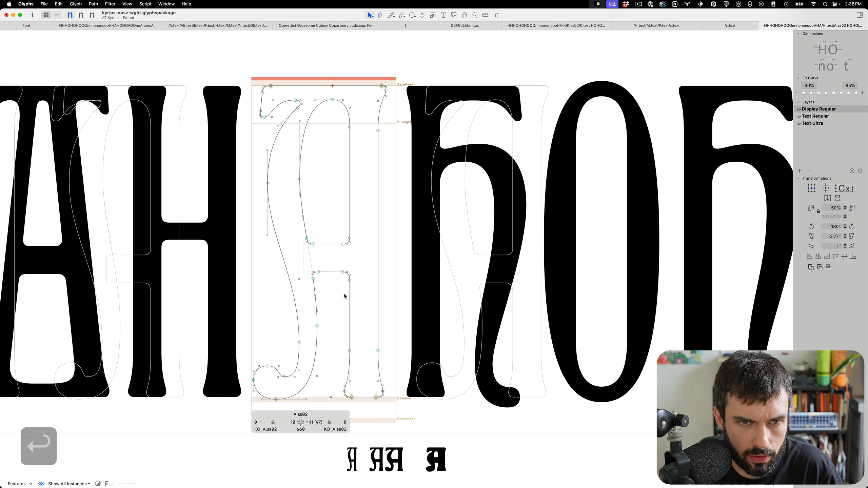
pyautogui.press('super+s')
pyautogui.moveTo(288, 40); pyautogui.dragTo(267, 87)
pyautogui.press('Return')
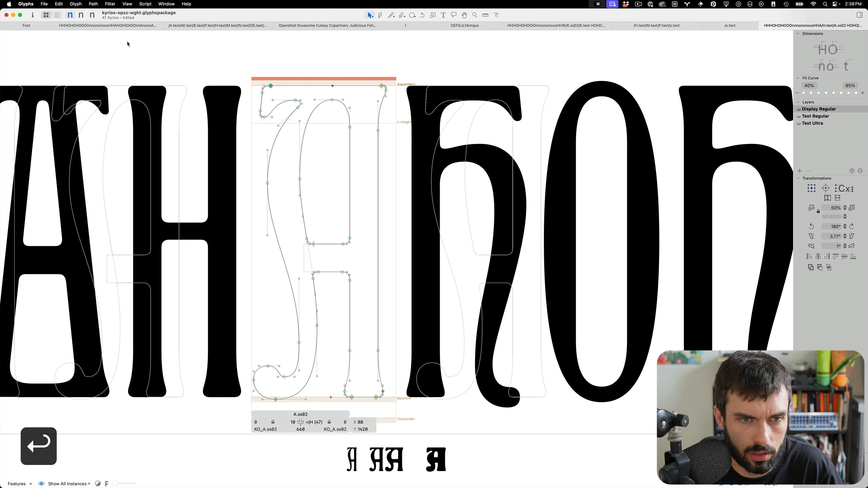
# - In Text Ultra, lengthen the upper handle on the inner side of the right stem's foot to about 76 units and preview the letter
pyautogui.click(93, 16)
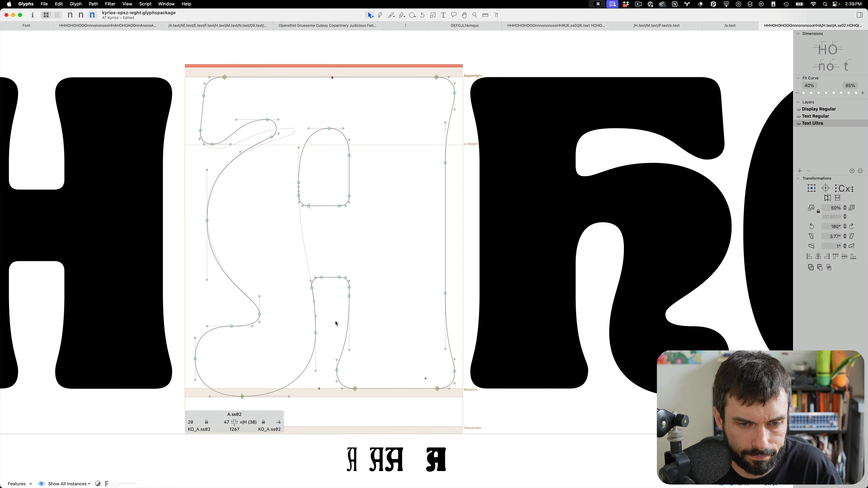
pyautogui.click(337, 361)
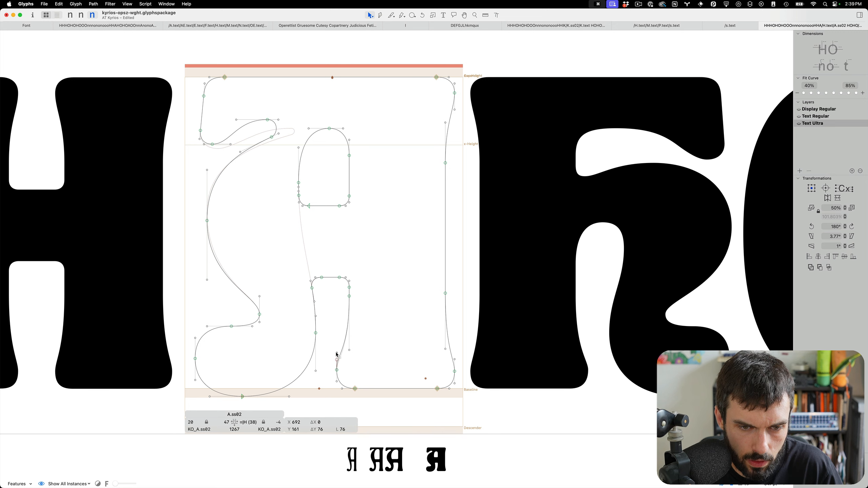
pyautogui.click(356, 363)
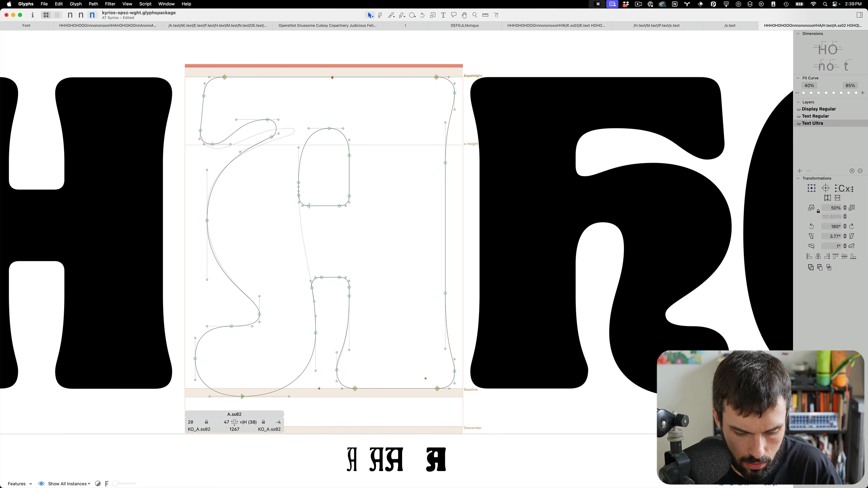
pyautogui.press('space')
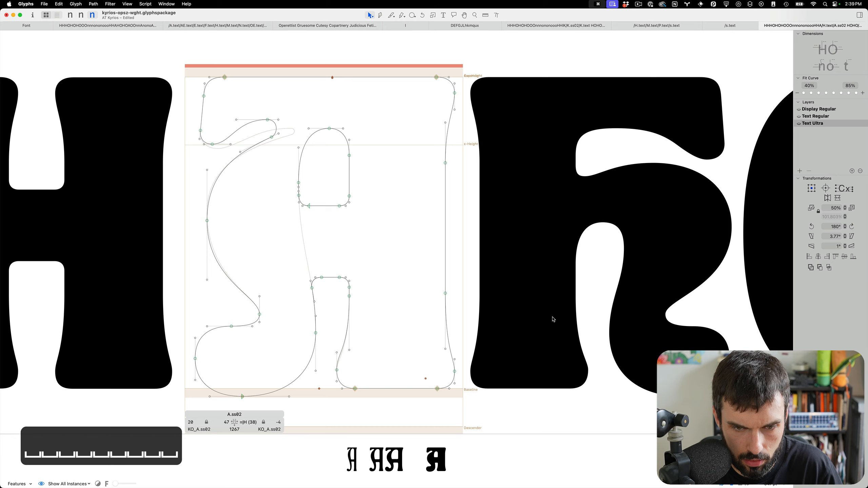
# - In the neighbouring H, nudge the upper handles on both sides of the left stem's foot upward and save the file
pyautogui.doubleClick(553, 320)
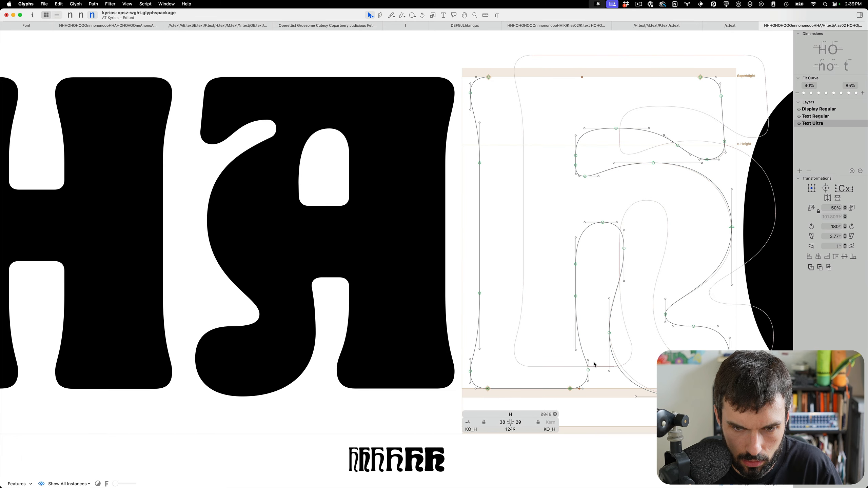
pyautogui.moveTo(594, 365); pyautogui.dragTo(462, 357)
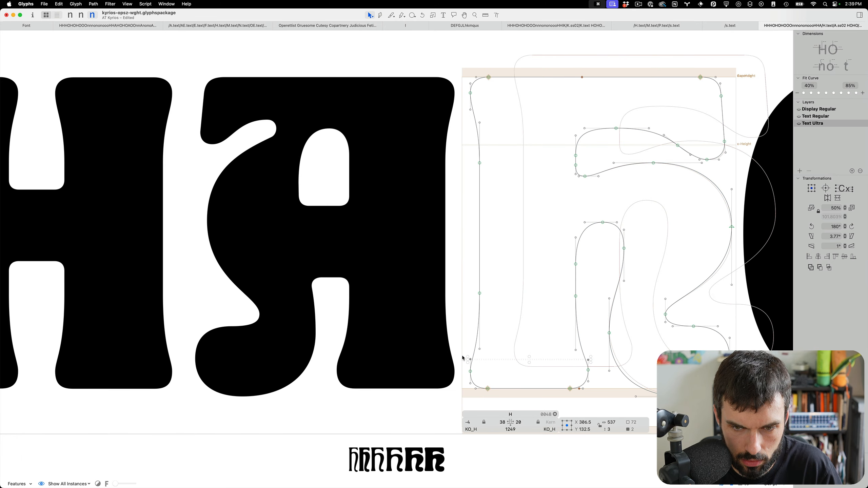
pyautogui.hotkey('shift', 'Up')
pyautogui.press('super+s')
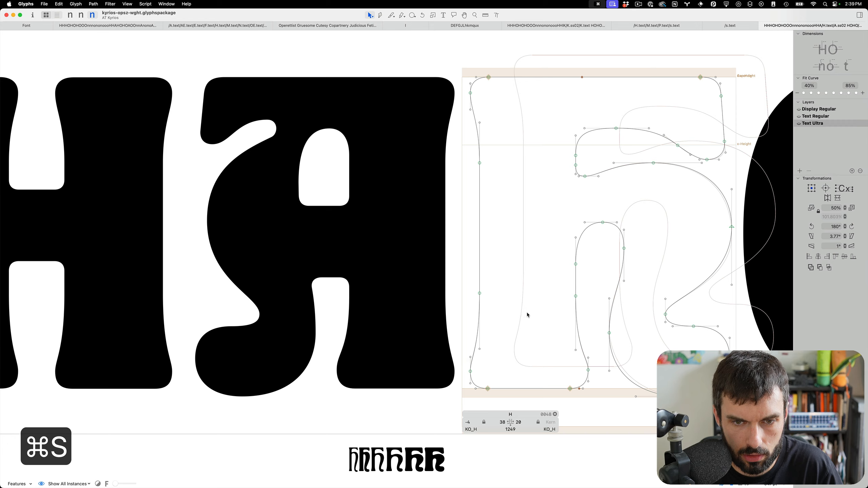
# - Back in A.ss02, raise the left node of the upper counter to Y 959 and save the file
pyautogui.doubleClick(395, 312)
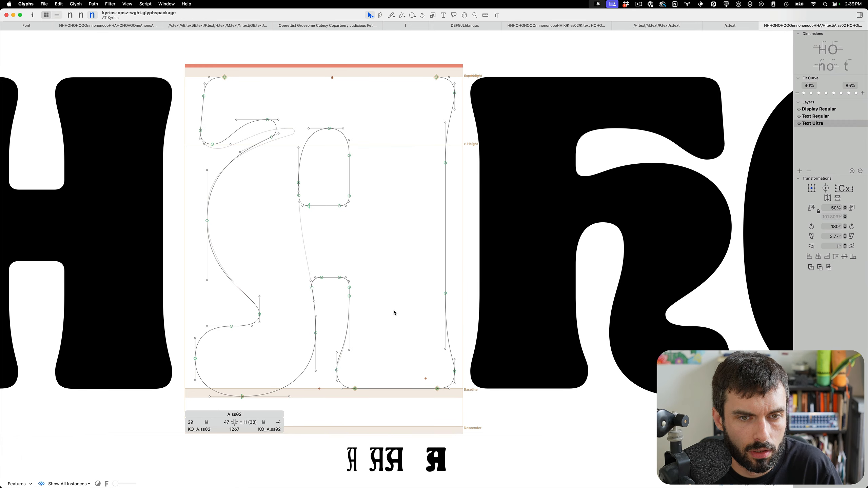
pyautogui.click(299, 182)
pyautogui.hotkey('ctrl', 'alt', 'shift', 'Up')
pyautogui.hotkey('ctrl', 'alt', 'shift', 'Up')
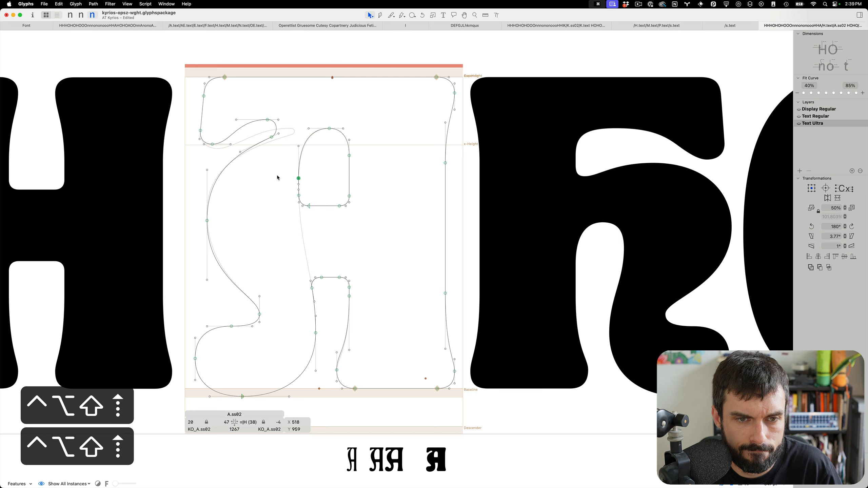
pyautogui.press('cmd+s')
pyautogui.click(386, 223)
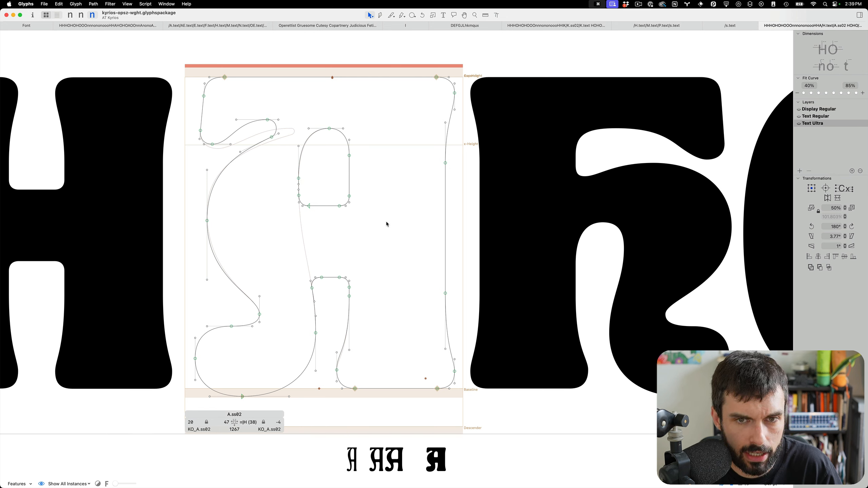
pyautogui.press('super+s')
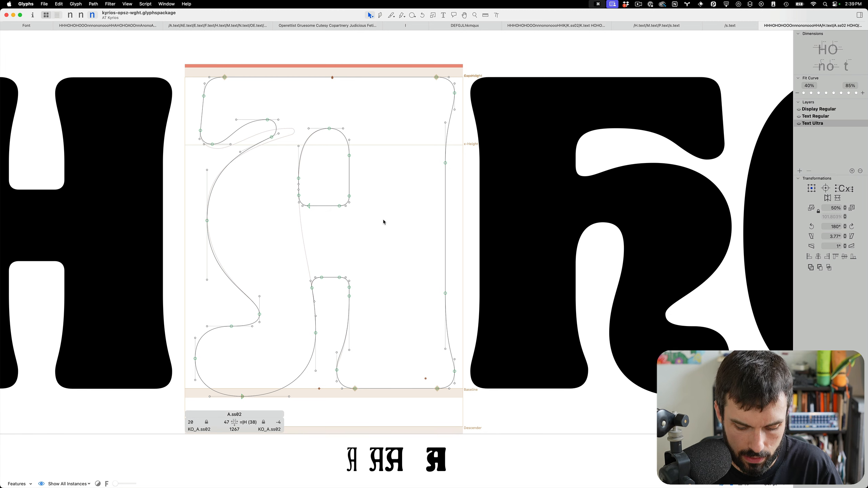
pyautogui.press('super+Page_Up')
pyautogui.press('super+Page_Up')
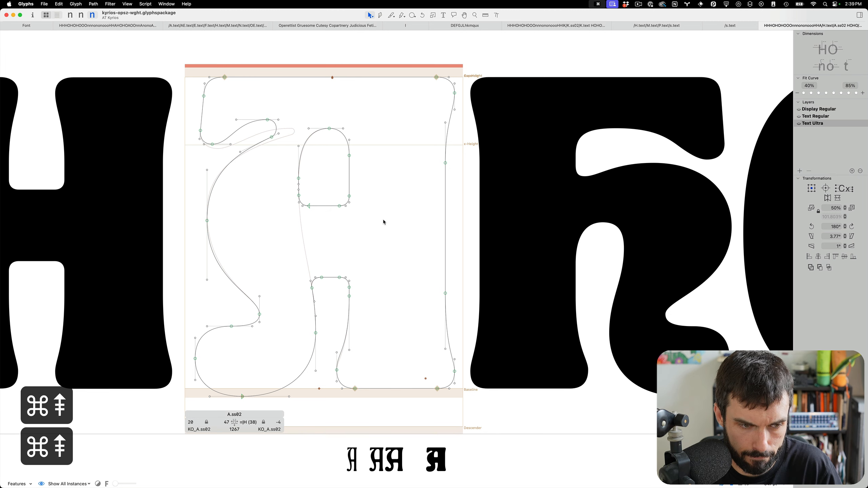
# - Compare the outline of A.ss02 in Text Ultra with its Text Regular counterpart, examining the lower-left foot and notch
pyautogui.press('super+Page_Down')
pyautogui.press('super+Page_Down')
pyautogui.hotkey('alt', 'pageup')
pyautogui.hotkey('alt', 'pagedown')
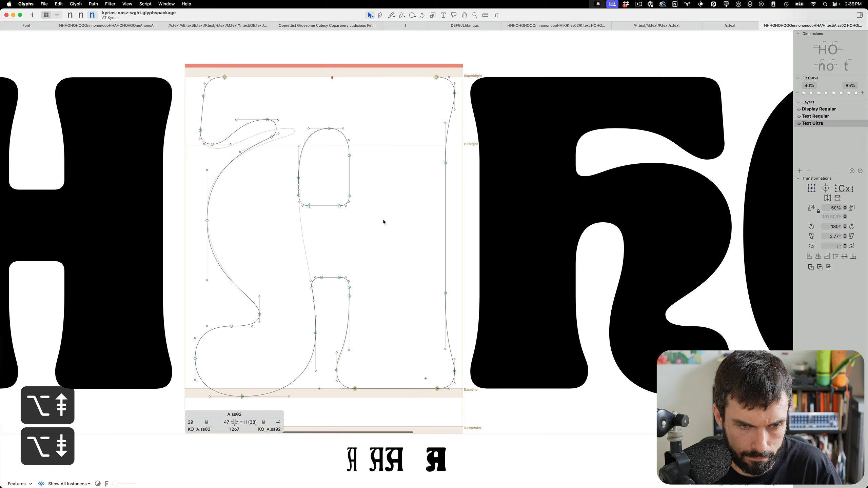
pyautogui.hotkey('alt', 'pageup')
pyautogui.hotkey('alt', 'pagedown')
pyautogui.hotkey('alt', 'pageup')
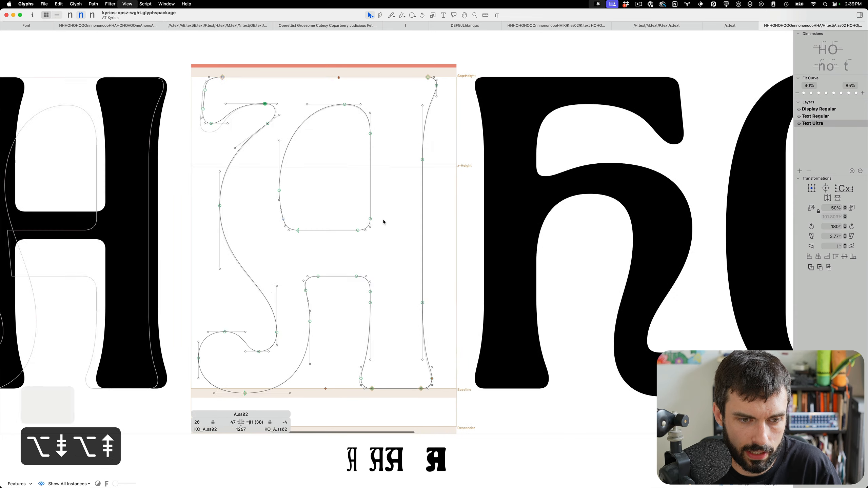
pyautogui.hotkey('alt', 'pageup')
pyautogui.hotkey('alt', 'pagedown')
pyautogui.hotkey('alt', 'pagedown')
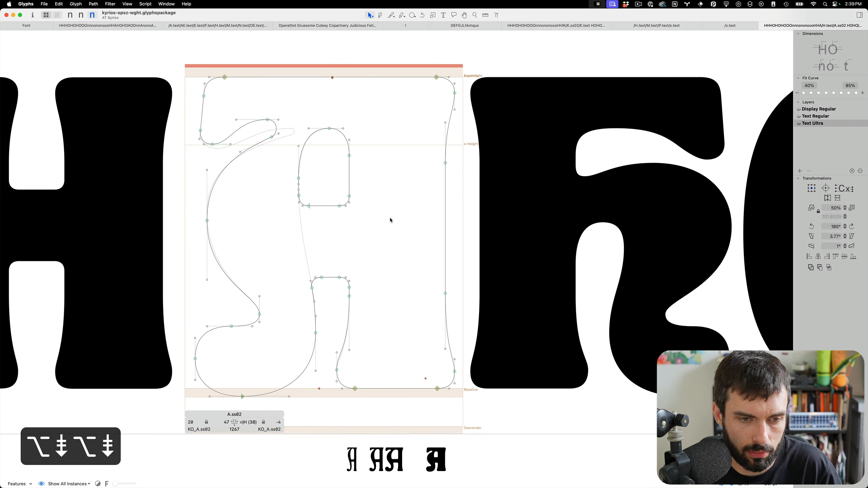
# - In Text Ultra, add a node on the curve joining the lower-left bowl to the curved stroke and pull it down into a rounded notch
pyautogui.scroll(5, 196, 399)
pyautogui.press('p')
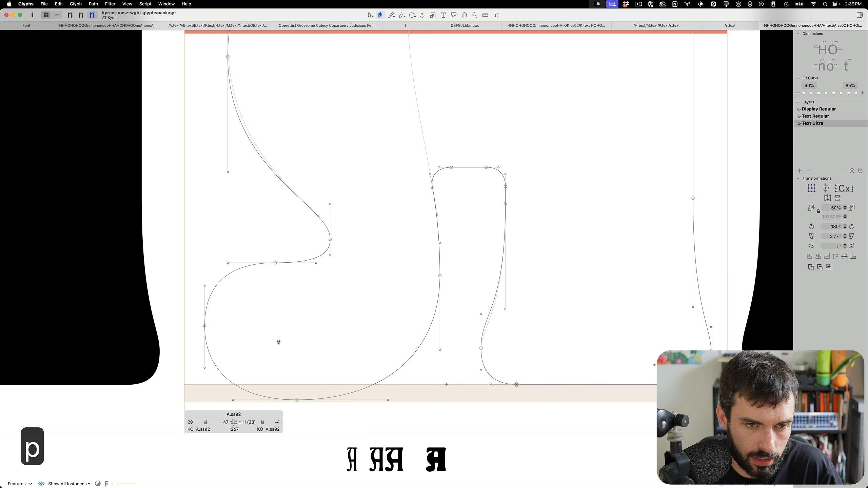
pyautogui.click(287, 263)
pyautogui.press('v')
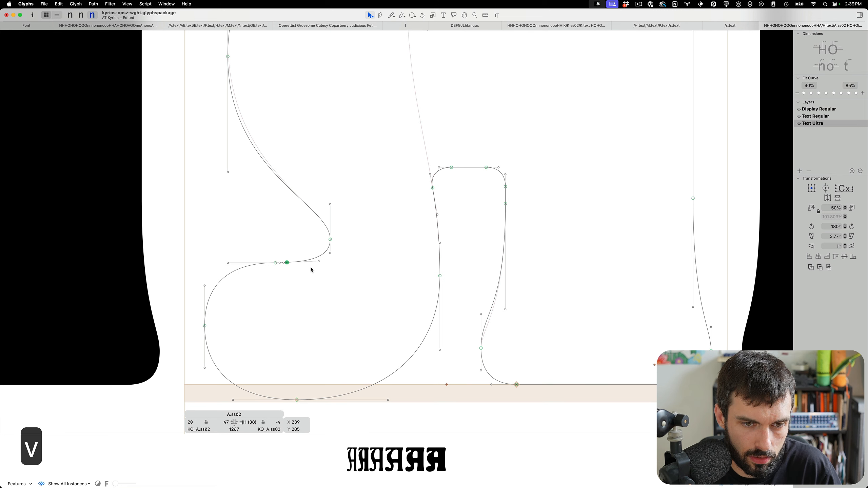
pyautogui.click(318, 261)
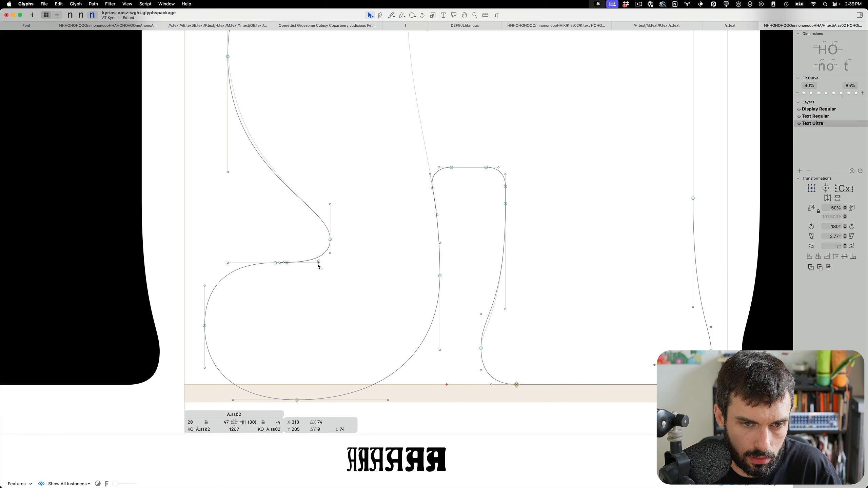
pyautogui.scroll(3, 288, 264)
pyautogui.scroll(3, 288, 264)
pyautogui.moveTo(320, 253); pyautogui.dragTo(392, 283)
pyautogui.click(481, 235)
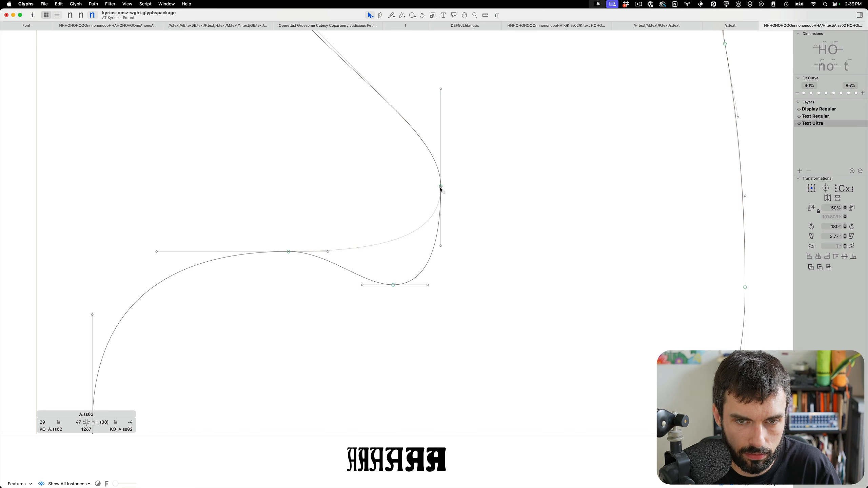
# - Lower the notch's right-hand node, round its lower-right curve, and lengthen the right handle of the bowl's top node to 58 units
pyautogui.moveTo(440, 189); pyautogui.dragTo(441, 219)
pyautogui.moveTo(433, 256); pyautogui.dragTo(431, 275)
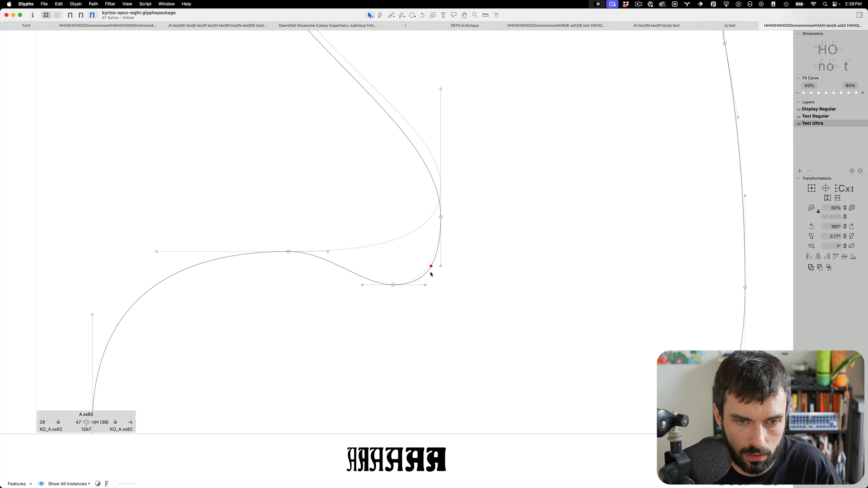
pyautogui.moveTo(328, 252); pyautogui.dragTo(356, 252)
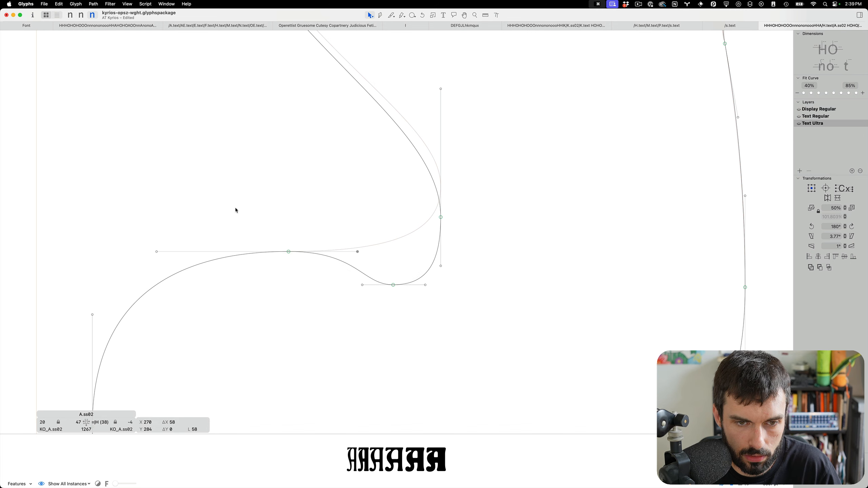
# - Insert a second A.ss02 after the first one in the sample text for comparison
pyautogui.scroll(-10, 261, 209)
pyautogui.press('t')
pyautogui.scroll(-5, 340, 211)
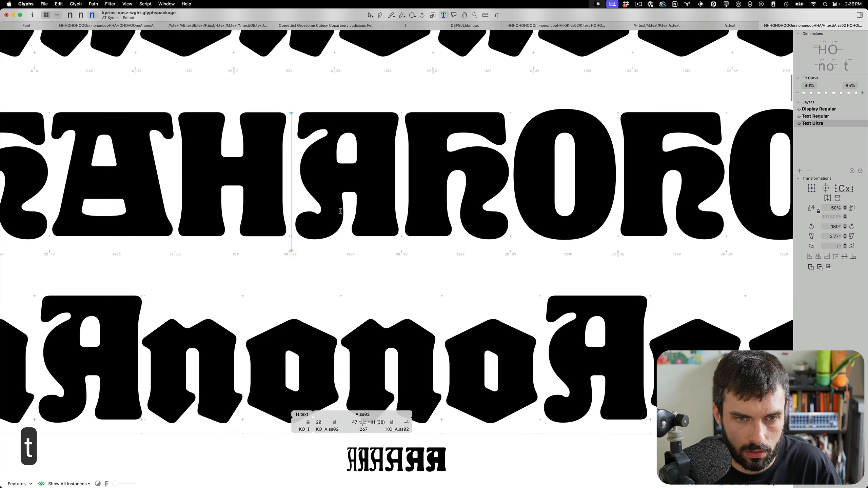
pyautogui.press('Right')
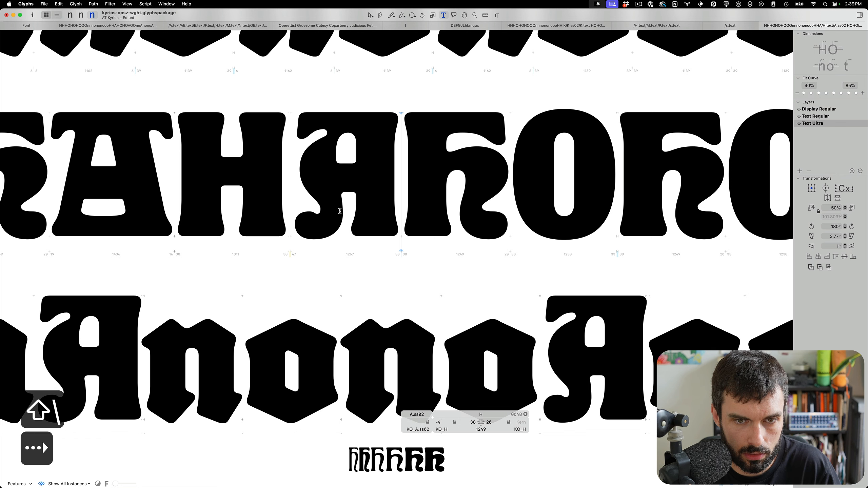
pyautogui.press('super+f')
pyautogui.write('A.s')
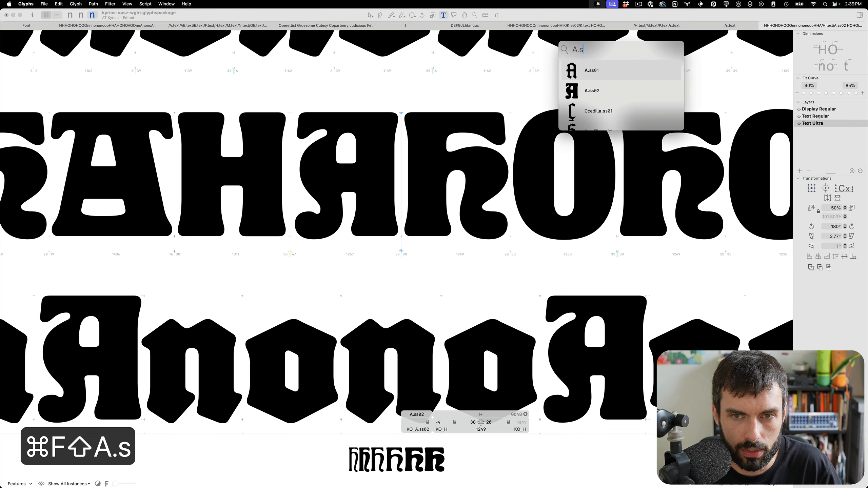
pyautogui.press('Down')
pyautogui.press('Return')
pyautogui.scroll(5, 353, 153)
pyautogui.hscroll(3, 369, 153)
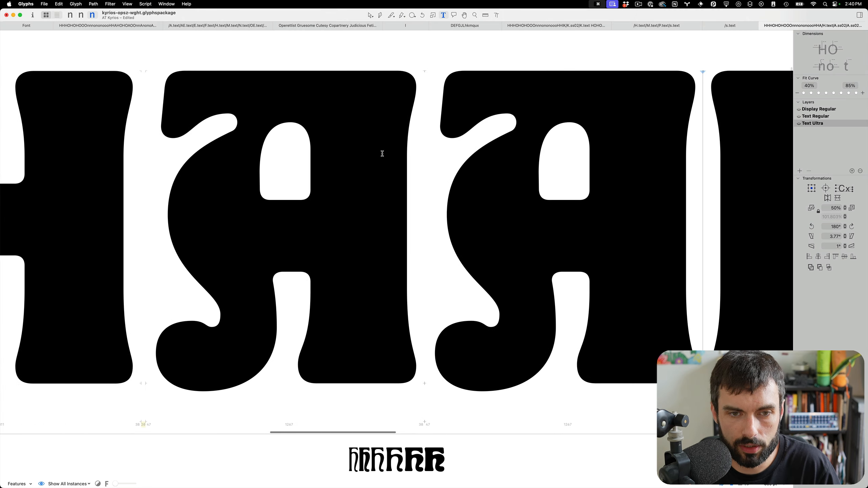
# - Open the first A.ss02 for editing and nudge the notch's right-hand extreme node slightly downward
pyautogui.click(240, 221)
pyautogui.press('Escape')
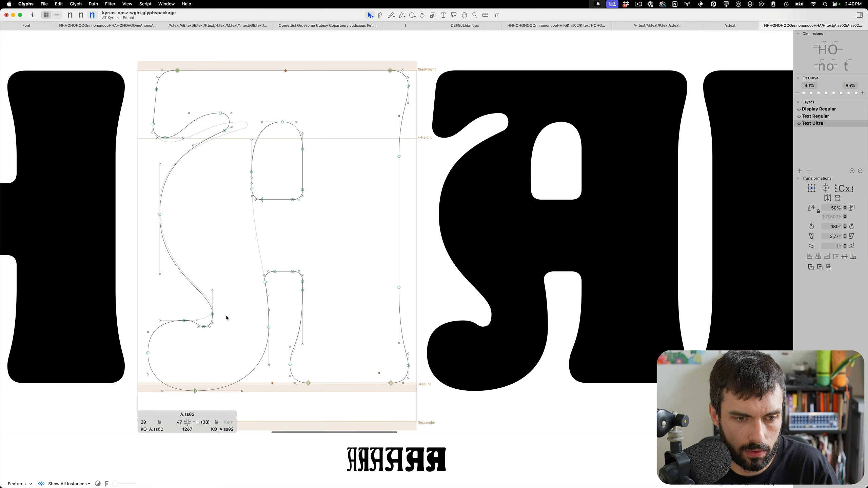
pyautogui.moveTo(226, 316); pyautogui.dragTo(204, 308)
pyautogui.hotkey('alt', 'shift', 'Down')
pyautogui.hotkey('alt', 'shift', 'Down')
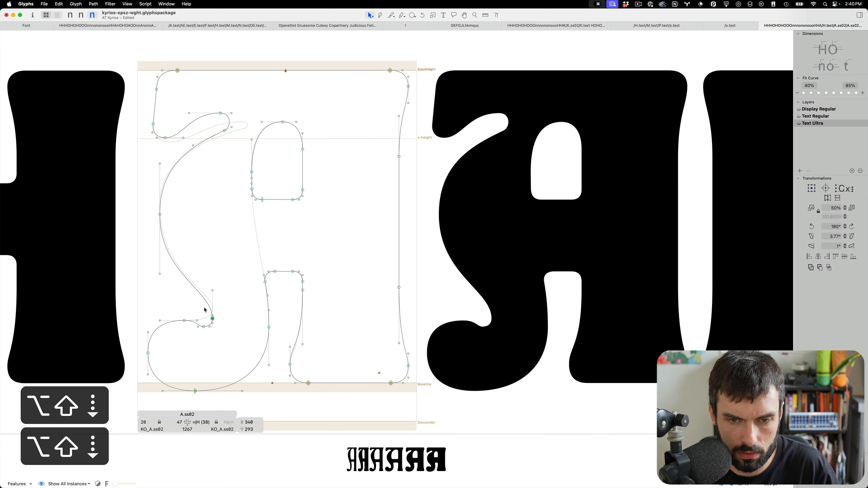
pyautogui.hotkey('alt', 'Up')
pyautogui.hotkey('alt', 'Up')
pyautogui.hotkey('alt', 'Up')
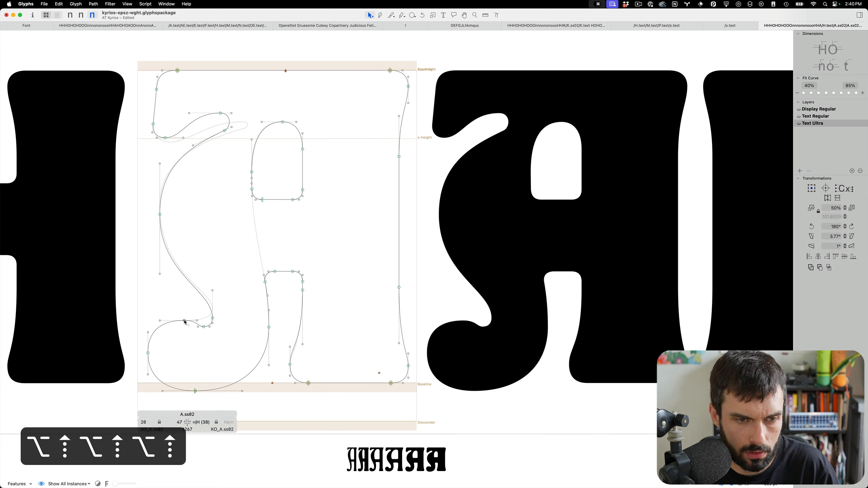
# - Shift the lower-left bowl's top node up and left to Y 290, set its right handle to 64 units, and save the file
pyautogui.moveTo(184, 321); pyautogui.dragTo(180, 320)
pyautogui.hotkey('ctrl', 'alt', 'Up')
pyautogui.hotkey('ctrl', 'alt', 'Left')
pyautogui.hotkey('ctrl', 'alt', 'Left')
pyautogui.hotkey('ctrl', 'alt', 'Up')
pyautogui.click(158, 327)
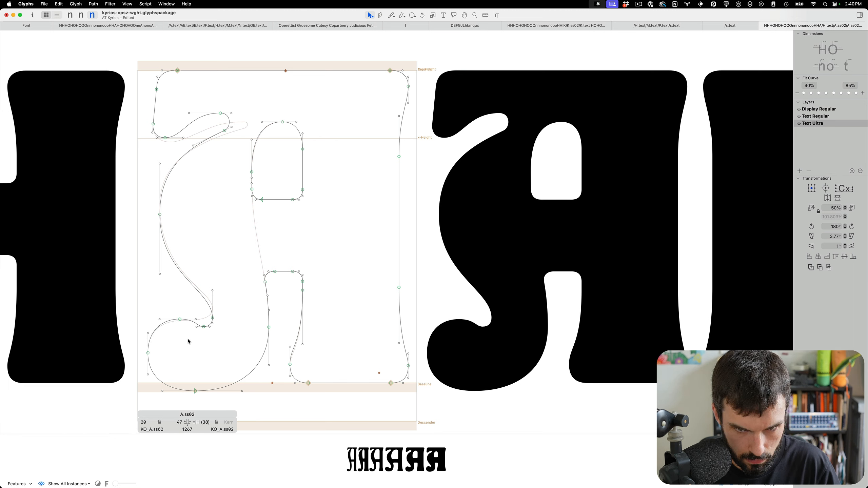
pyautogui.click(196, 321)
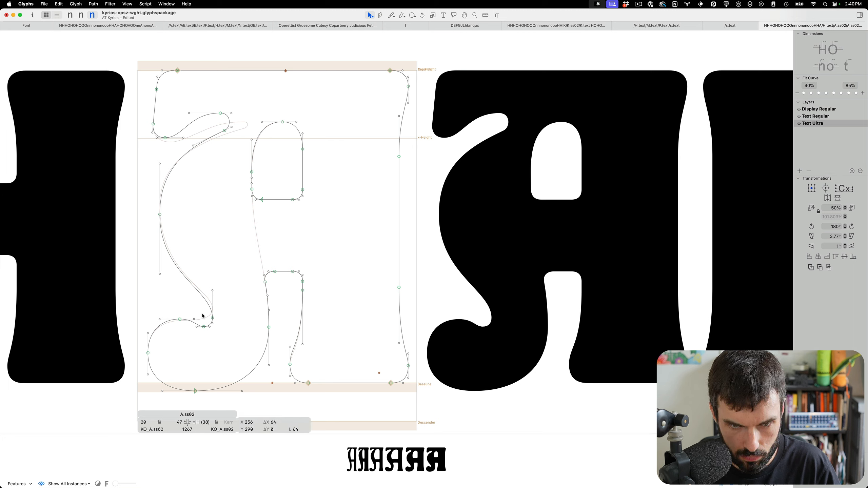
pyautogui.press('super+s')
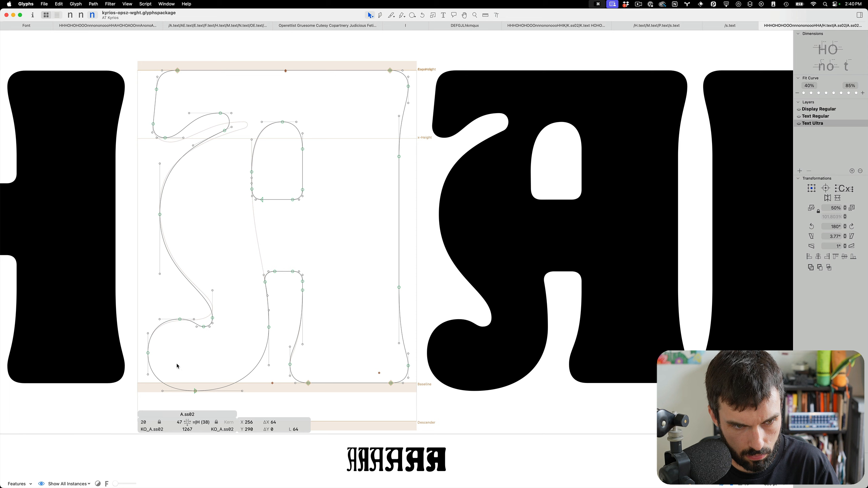
# - Move the lower-left bowl's leftmost node up and outward to about X 42 and save the file
pyautogui.moveTo(176, 364); pyautogui.dragTo(126, 350)
pyautogui.hotkey('ctrl', 'alt', 'Up')
pyautogui.hotkey('ctrl', 'alt', 'Left')
pyautogui.hotkey('ctrl', 'alt', 'Up')
pyautogui.hotkey('ctrl', 'alt', 'Left')
pyautogui.hotkey('ctrl', 'alt', 'Up')
pyautogui.hotkey('ctrl', 'alt', 'Left')
pyautogui.hotkey('ctrl', 'alt', 'Up')
pyautogui.hotkey('ctrl', 'alt', 'Left')
pyautogui.hotkey('ctrl', 'alt', 'Up')
pyautogui.hotkey('ctrl', 'alt', 'Left')
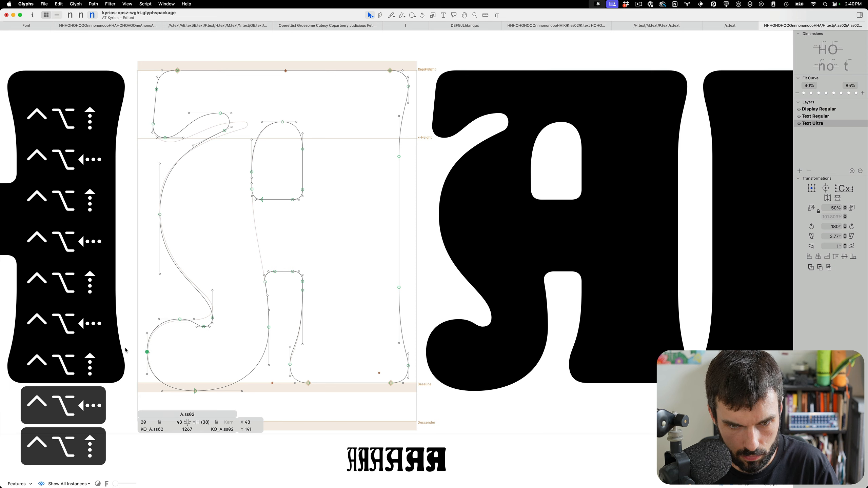
pyautogui.press('super+s')
# - Shift the lower-left bowl's bottom node right to X 272 and save the file
pyautogui.moveTo(203, 366); pyautogui.dragTo(188, 399)
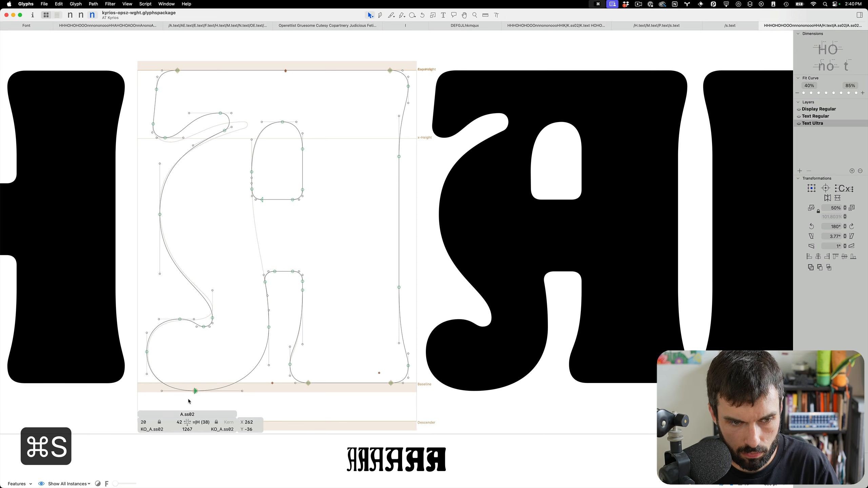
pyautogui.hotkey('alt', 'shift', 'Right')
pyautogui.press('super+s')
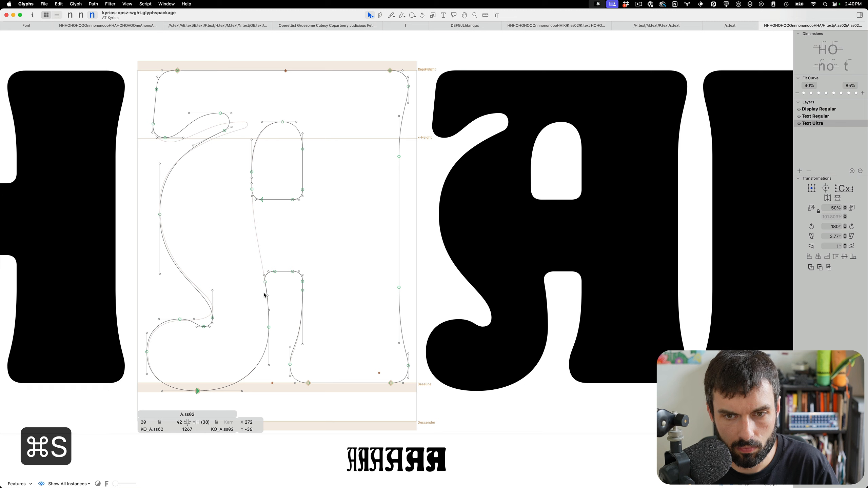
# - Move the upper-left side node of the lower counter to X 576, Y 451, refine its rounded corner, and save the file
pyautogui.click(265, 282)
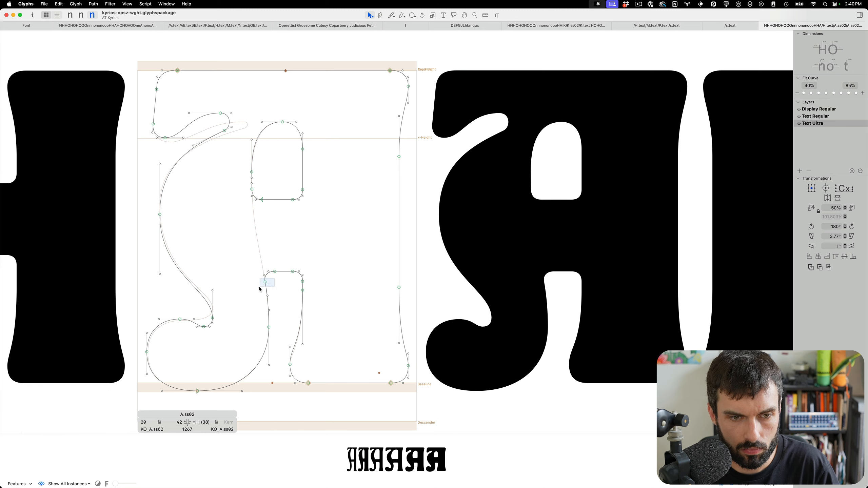
pyautogui.hotkey('ctrl', 'alt', 'Left')
pyautogui.hotkey('ctrl', 'alt', 'Down')
pyautogui.hotkey('ctrl', 'alt', 'Down')
pyautogui.hotkey('ctrl', 'alt', 'Left')
pyautogui.hotkey('ctrl', 'alt', 'Down')
pyautogui.hotkey('ctrl', 'alt', 'Down')
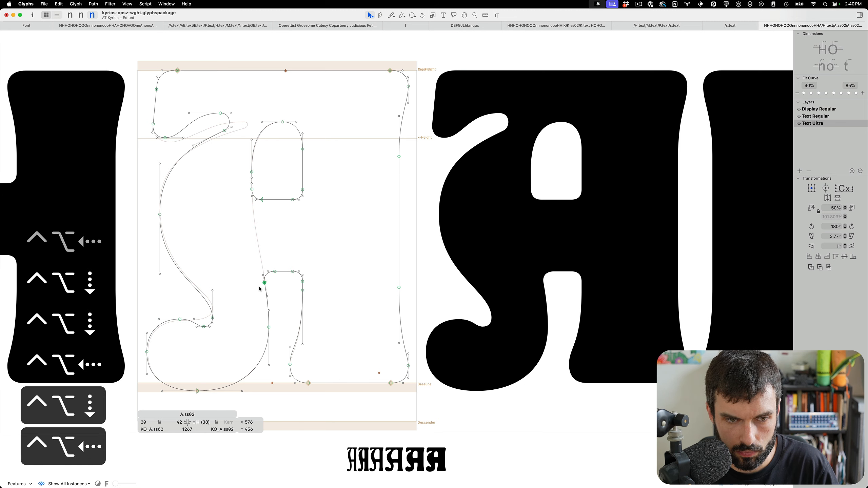
pyautogui.hotkey('ctrl', 'alt', 'Down')
pyautogui.hotkey('ctrl', 'alt', 'Down')
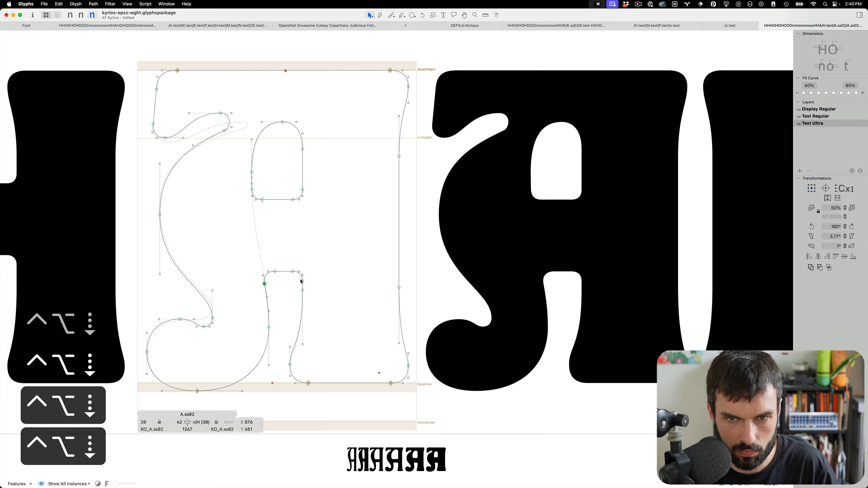
pyautogui.scroll(5, 313, 253)
pyautogui.click(210, 329)
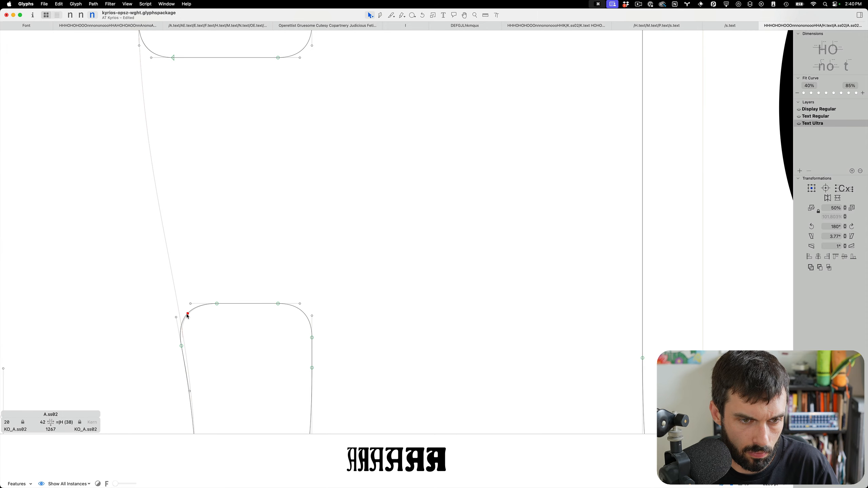
pyautogui.scroll(-10, 190, 317)
pyautogui.press('super+s')
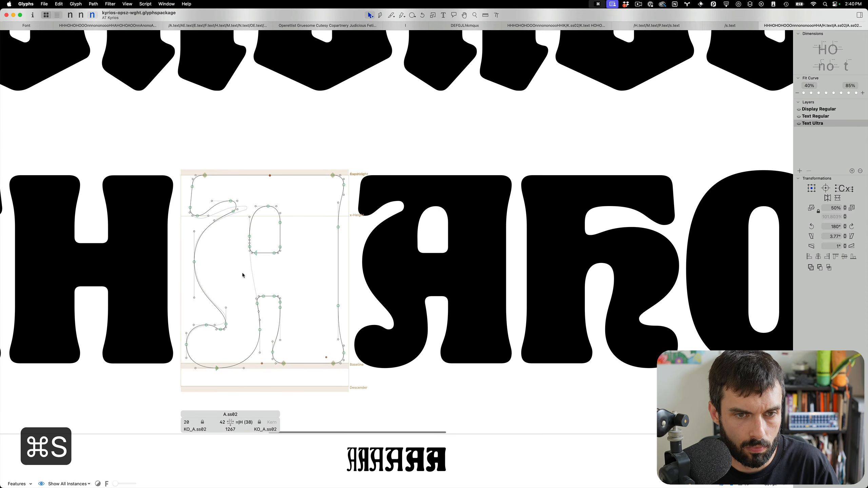
# - Push the rounded inner end of the gap below the top-left spur slightly outward to the right and save the file
pyautogui.scroll(5, 244, 274)
pyautogui.click(330, 206)
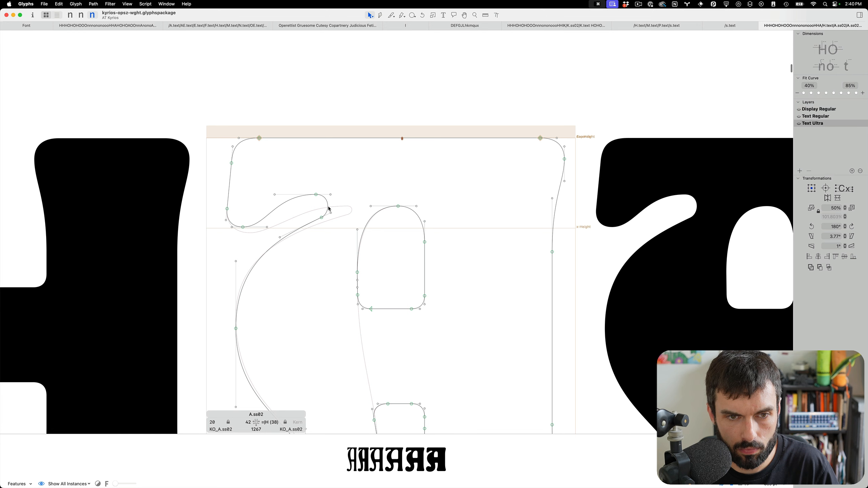
pyautogui.press('super+s')
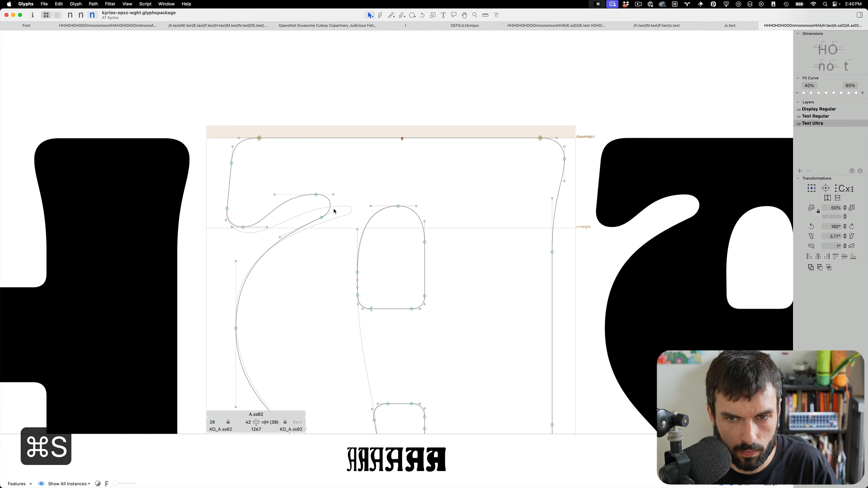
pyautogui.scroll(-5, 334, 210)
pyautogui.press('super+s')
# - Open A.ss02 on its own in a new edit tab
pyautogui.press('t')
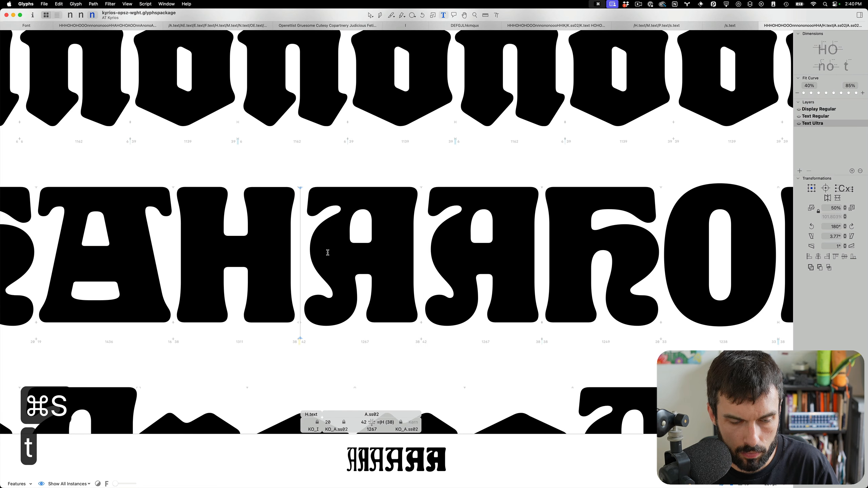
pyautogui.press('super+t')
pyautogui.press('alt+shift+super+v')
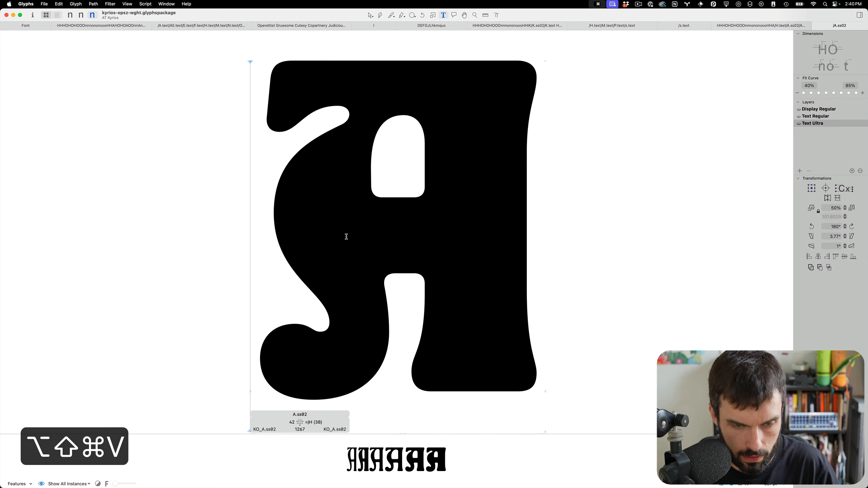
# - Check A.ss02's interpolation along the weight axis in the Variable Font Preview, close the preview, and return to its outline
pyautogui.press('ctrl+alt+super+v')
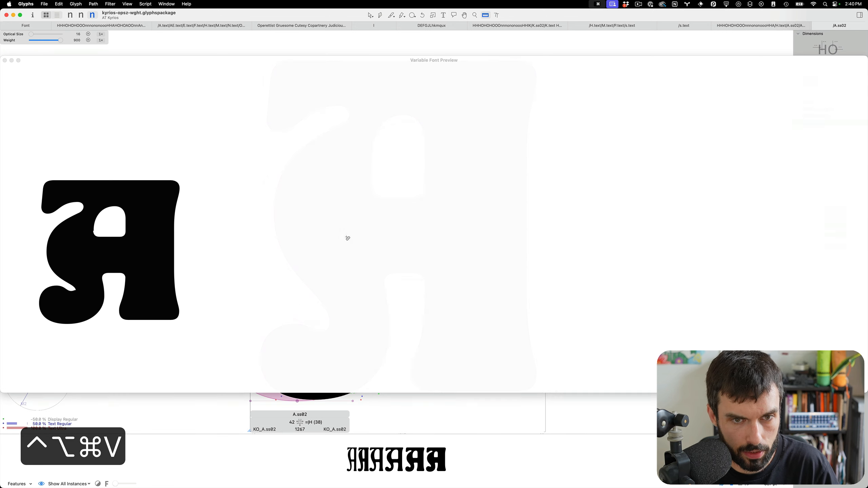
pyautogui.press('t')
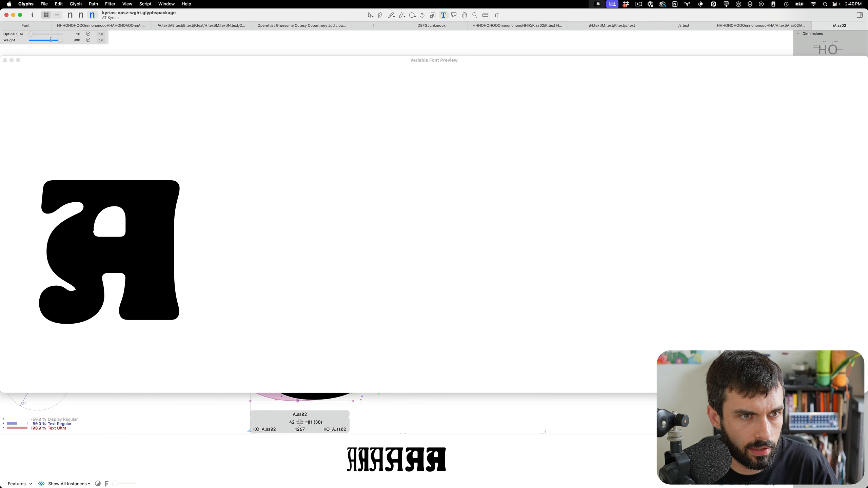
pyautogui.moveTo(59, 41)
pyautogui.mouseDown()
pyautogui.moveTo(29, 42)
pyautogui.moveTo(72, 43)
pyautogui.mouseUp()
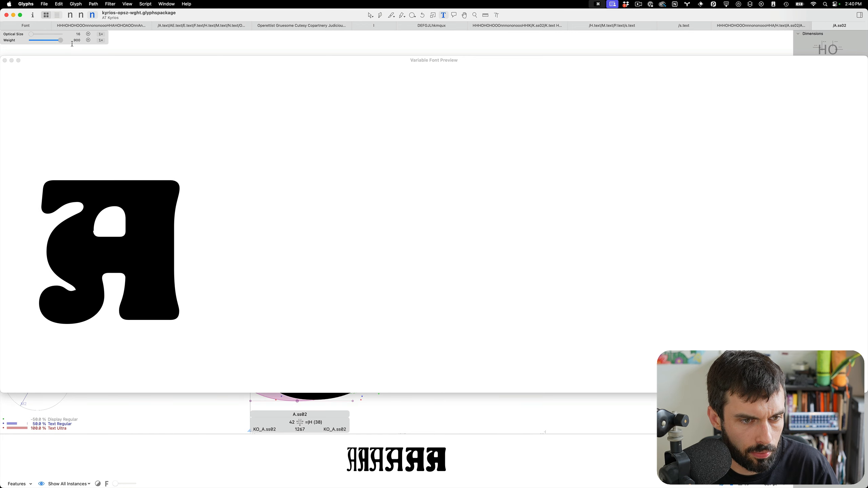
pyautogui.click(5, 61)
pyautogui.press('Escape')
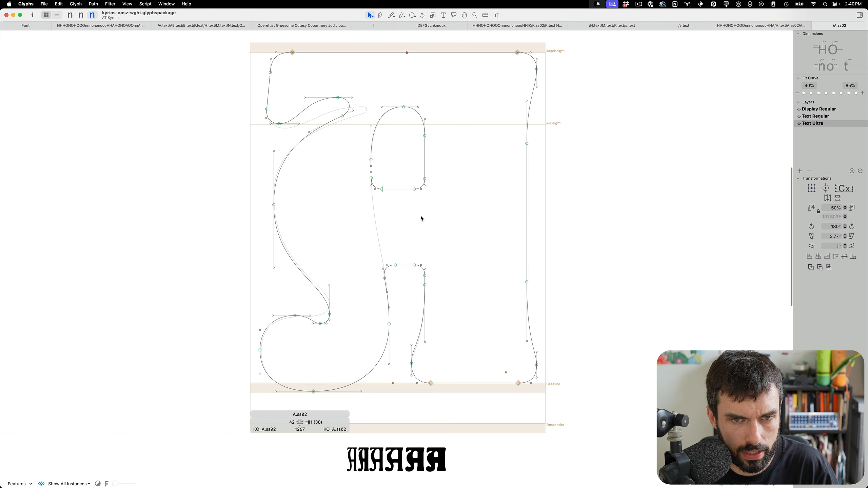
# - Convert the lower-left side node of A.ss02's upper counter to a smooth node in the Text Regular master
pyautogui.press('super+1')
pyautogui.press('super+2')
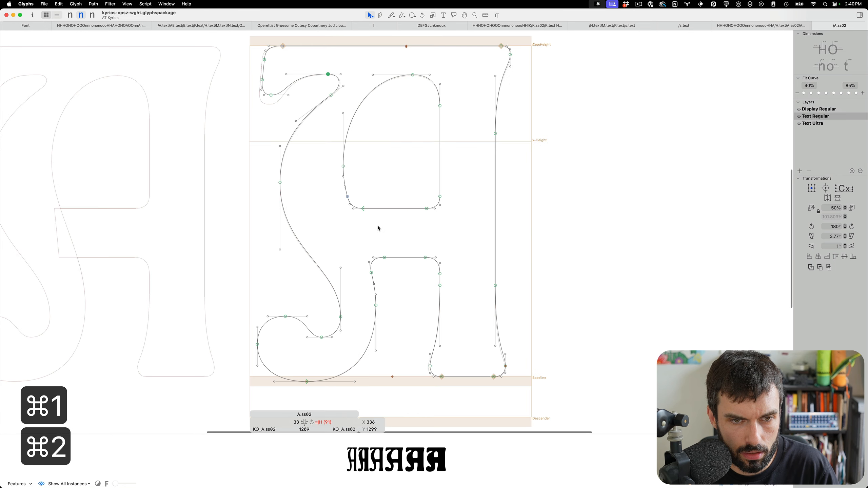
pyautogui.click(347, 197)
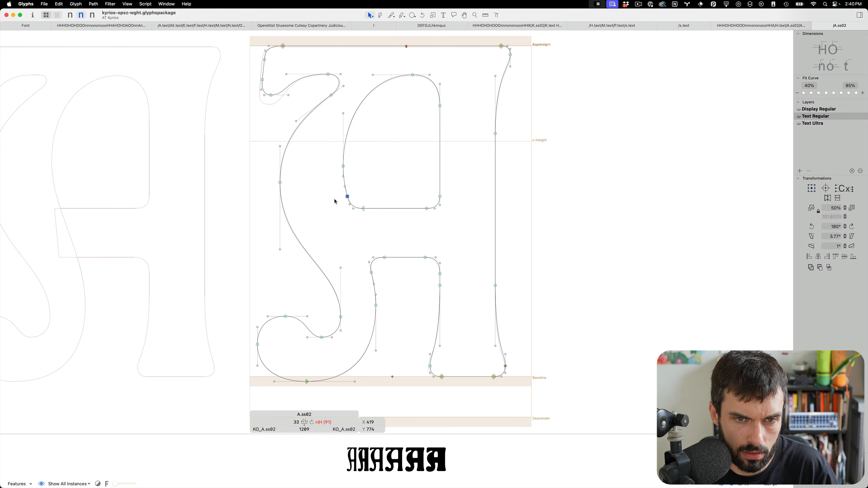
pyautogui.press('Return')
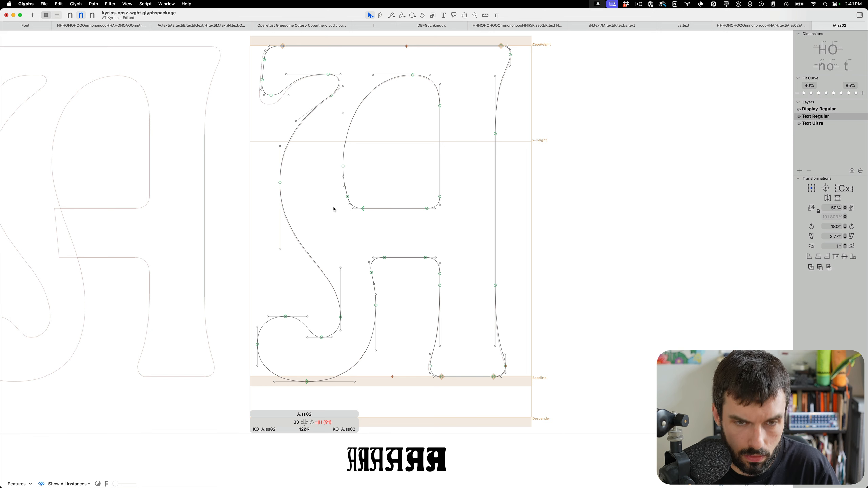
# - Compare the lower-left corner of the upper counter across the Text Ultra, Text Regular and Display Regular masters
pyautogui.hotkey('alt', 'pageup')
pyautogui.hotkey('alt', 'pageup')
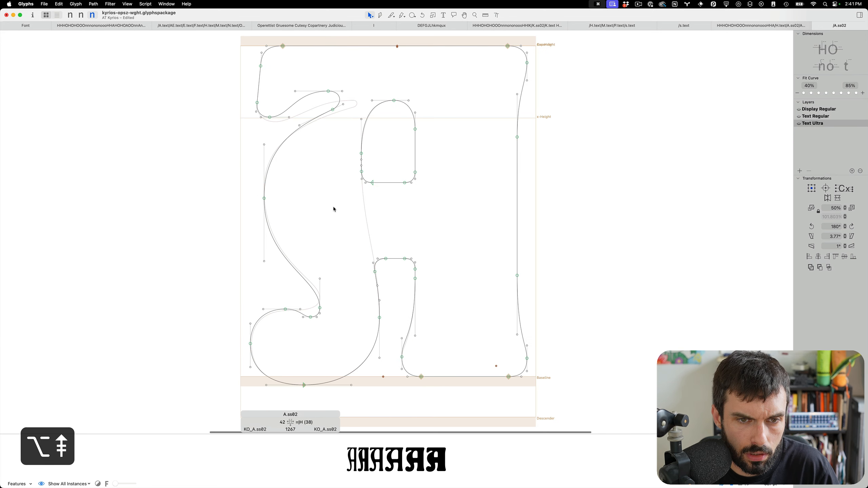
pyautogui.scroll(5, 363, 171)
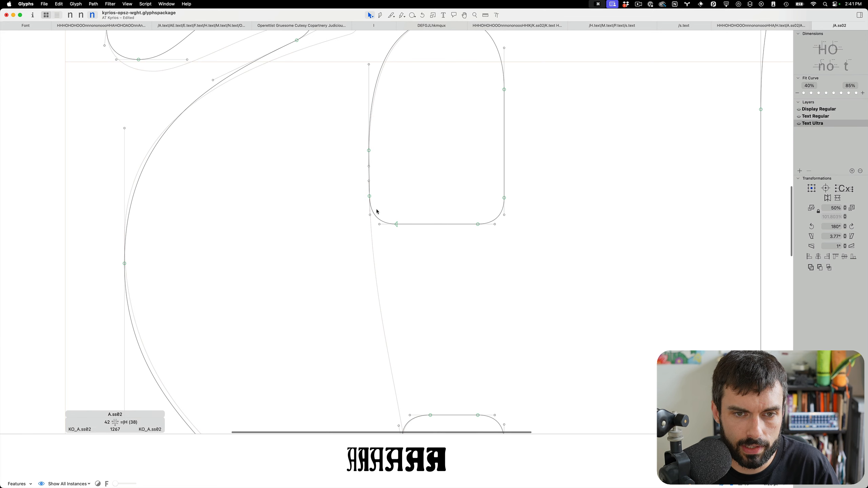
pyautogui.scroll(-5, 376, 196)
pyautogui.scroll(3, 368, 194)
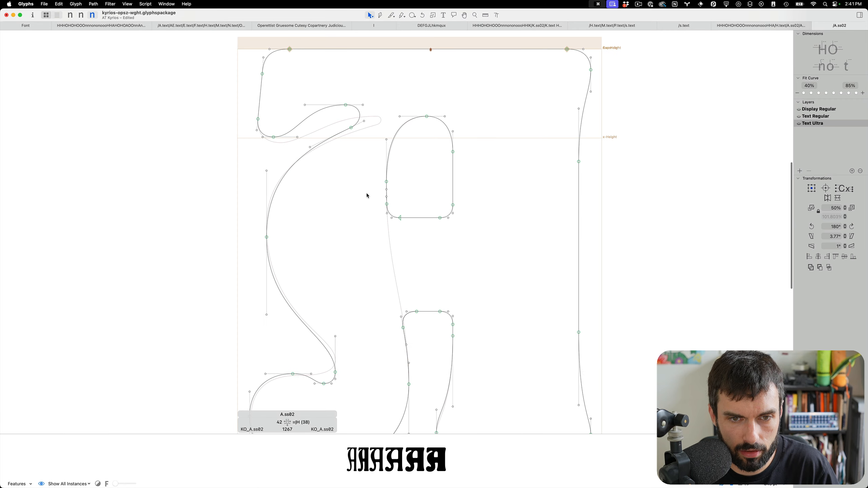
pyautogui.hotkey('alt', 'pageup')
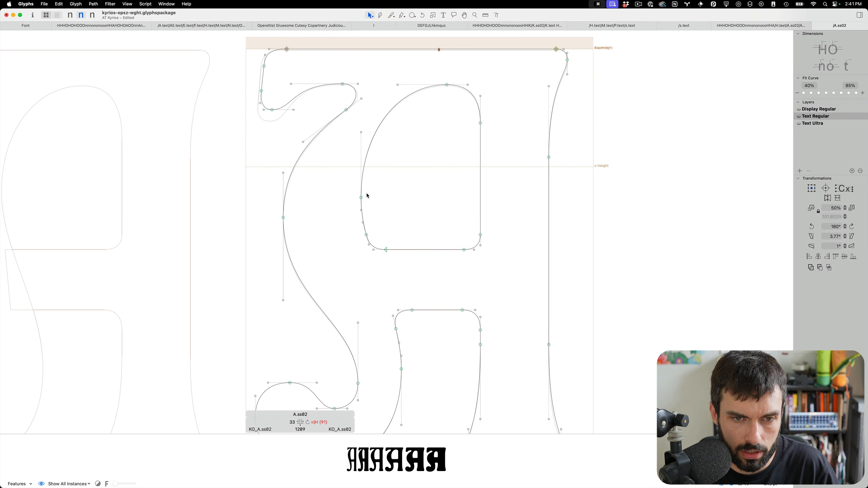
pyautogui.scroll(5, 355, 233)
pyautogui.moveTo(443, 274); pyautogui.dragTo(331, 202)
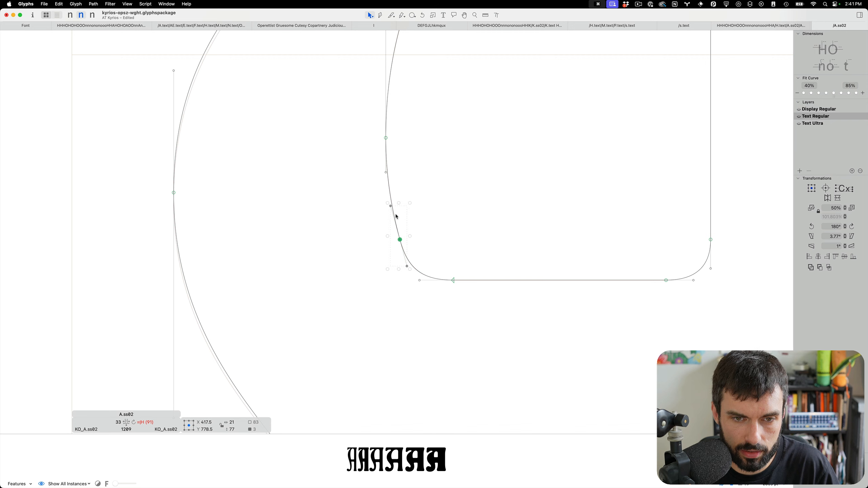
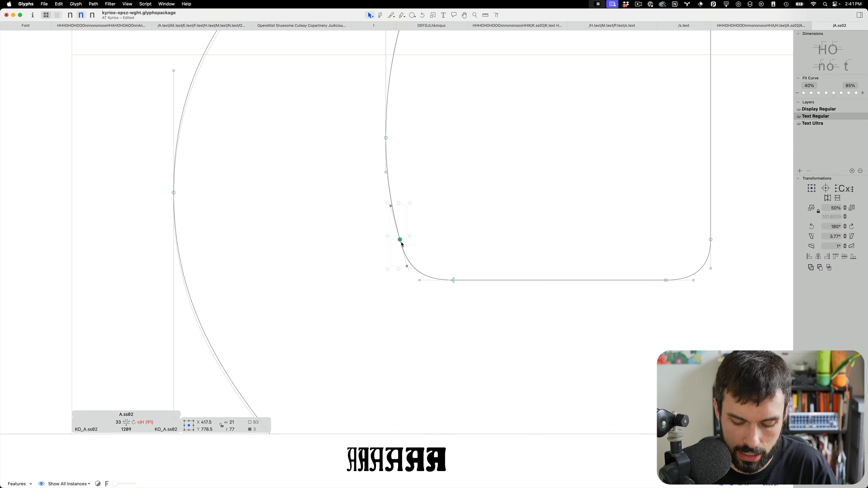
pyautogui.hotkey('alt', 'pageup')
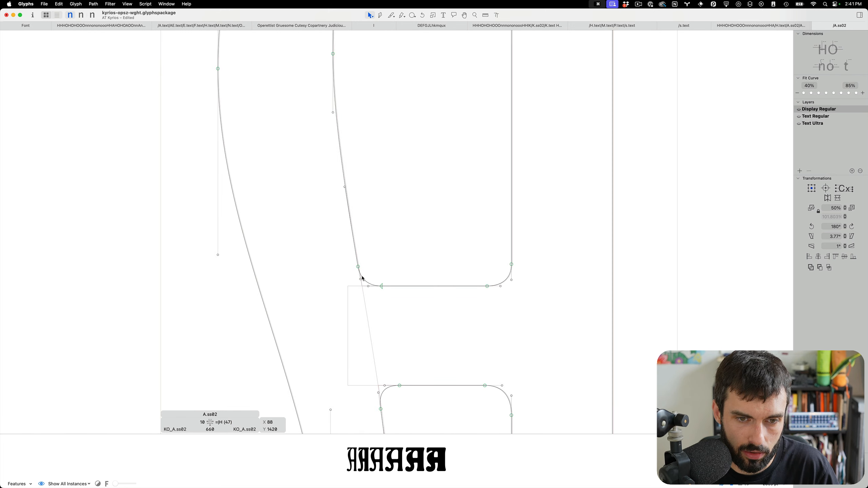
# - In Text Ultra, place the handle above the upper counter's lower-left side node at X 518, Y 918 and the node at X 519, Y 878
pyautogui.hotkey('alt', 'pagedown')
pyautogui.hotkey('alt', 'pagedown')
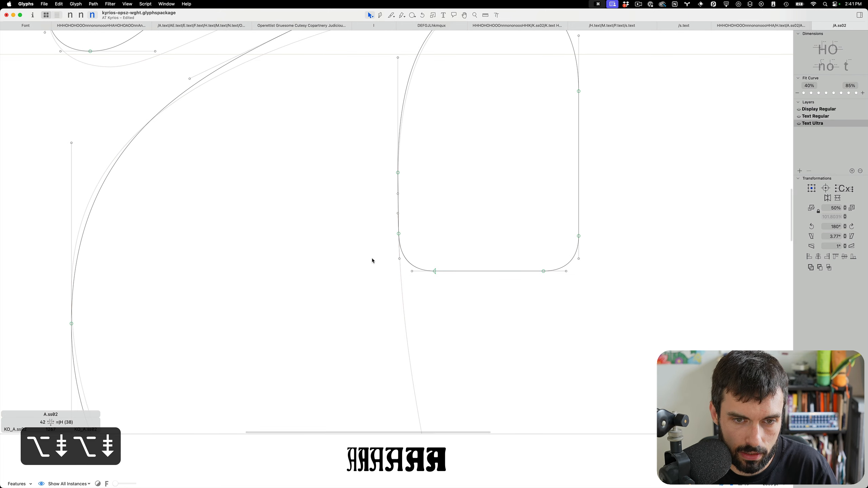
pyautogui.click(398, 207)
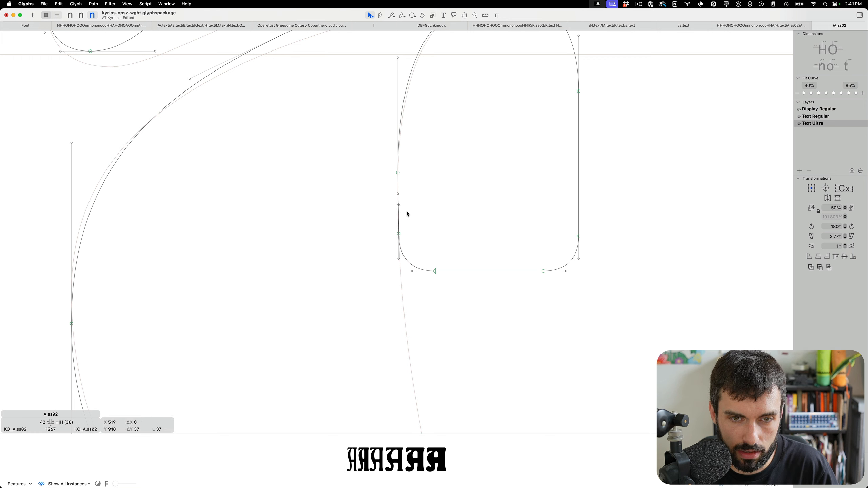
pyautogui.press('Left')
pyautogui.press('Left')
pyautogui.press('Right')
pyautogui.press('/')
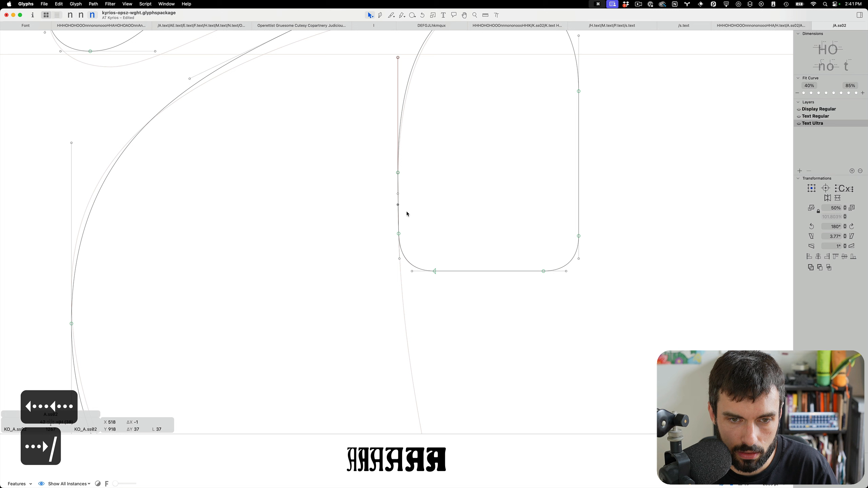
pyautogui.click(400, 230)
pyautogui.click(399, 235)
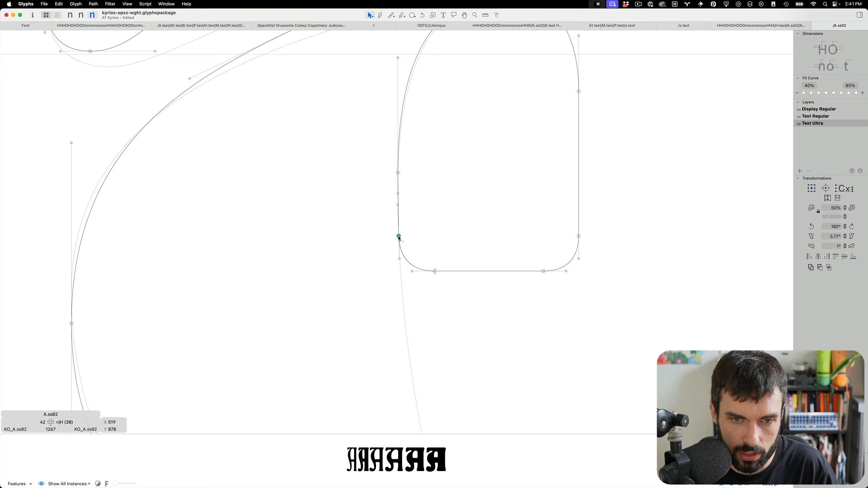
pyautogui.click(417, 233)
# - In Text Regular, shift the upper counter's lower-left side node to X 420, Y 771
pyautogui.hotkey('ctrl', '1')
pyautogui.hotkey('ctrl', '2')
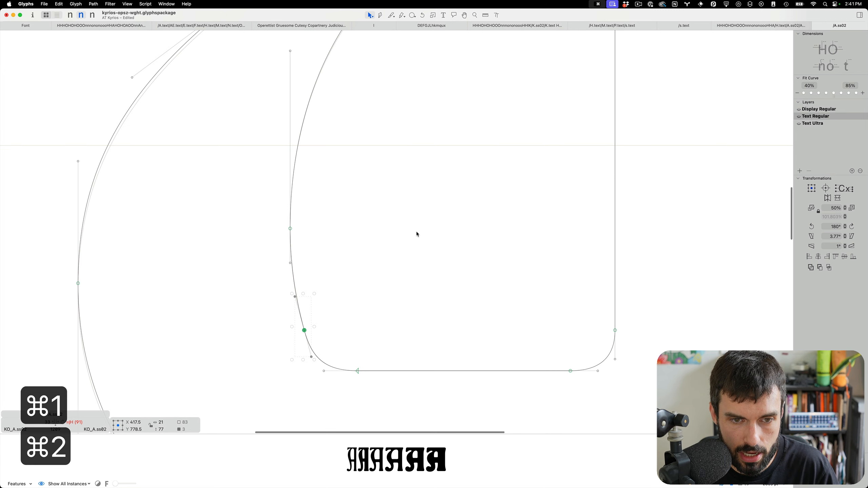
pyautogui.click(334, 337)
pyautogui.click(303, 331)
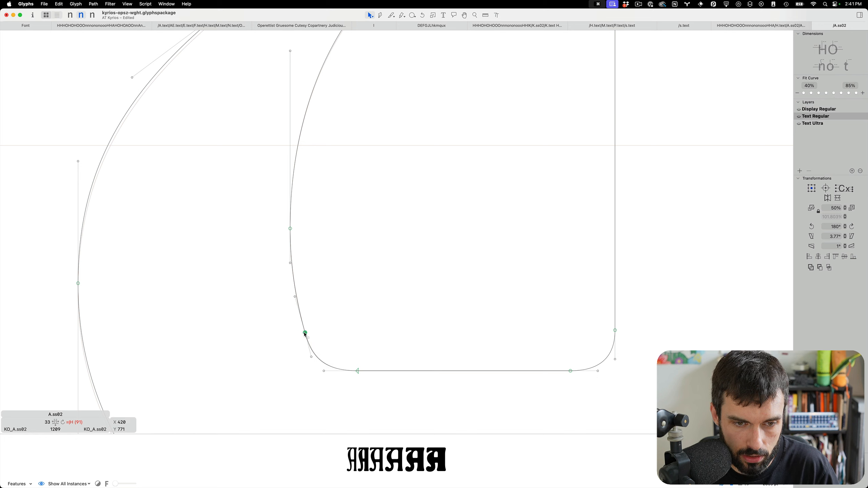
# - In Display Regular, raise the upper counter's lower-left side node along the curve, then shorten its upper handle and nudge it left
pyautogui.press('super+1')
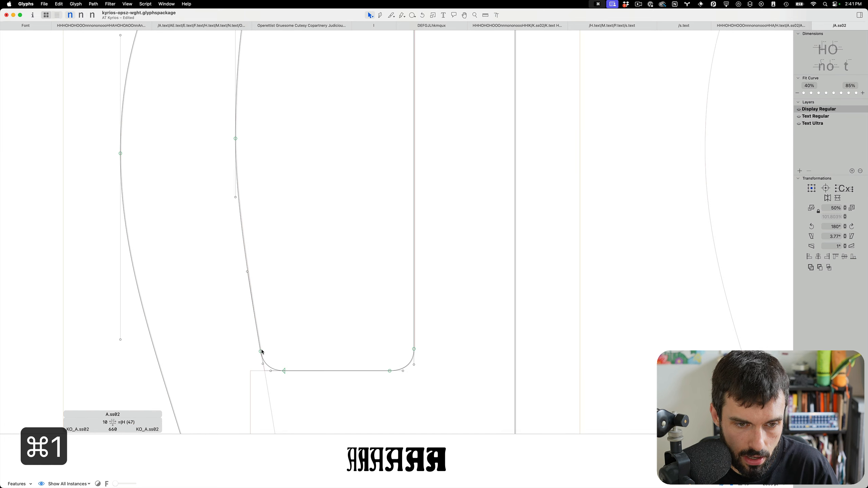
pyautogui.moveTo(260, 352); pyautogui.dragTo(258, 339)
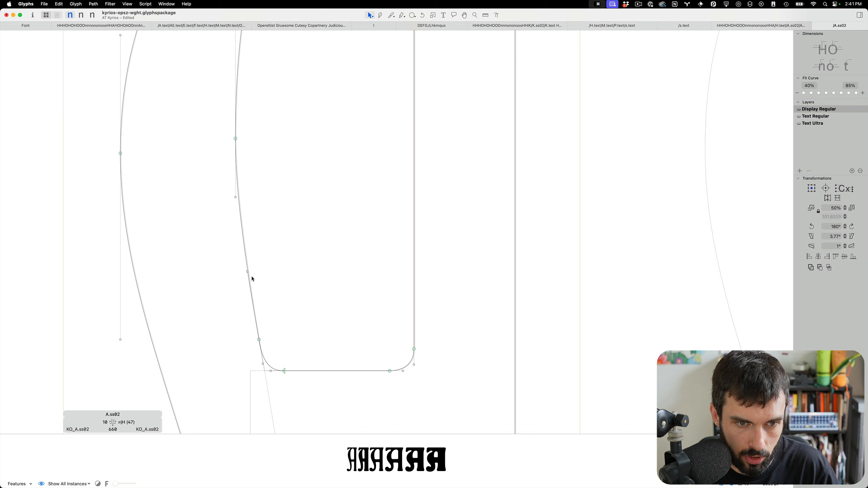
pyautogui.moveTo(247, 271); pyautogui.dragTo(252, 300)
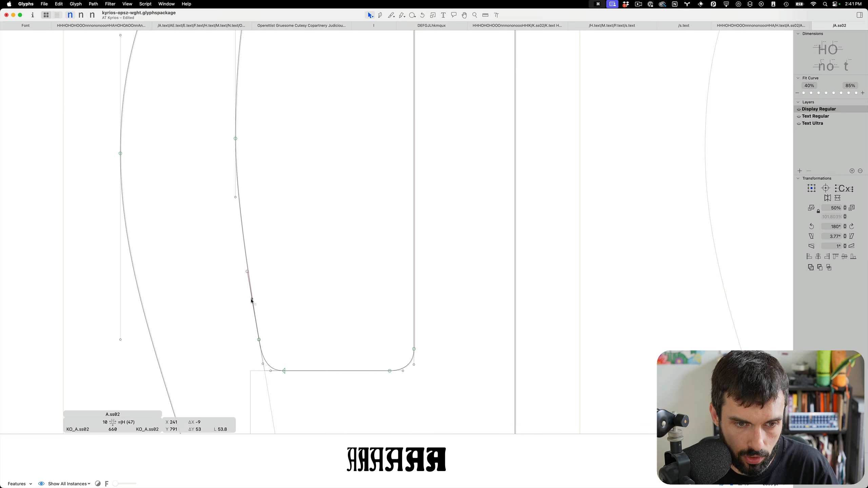
pyautogui.press('Left')
pyautogui.press('Left')
pyautogui.click(279, 299)
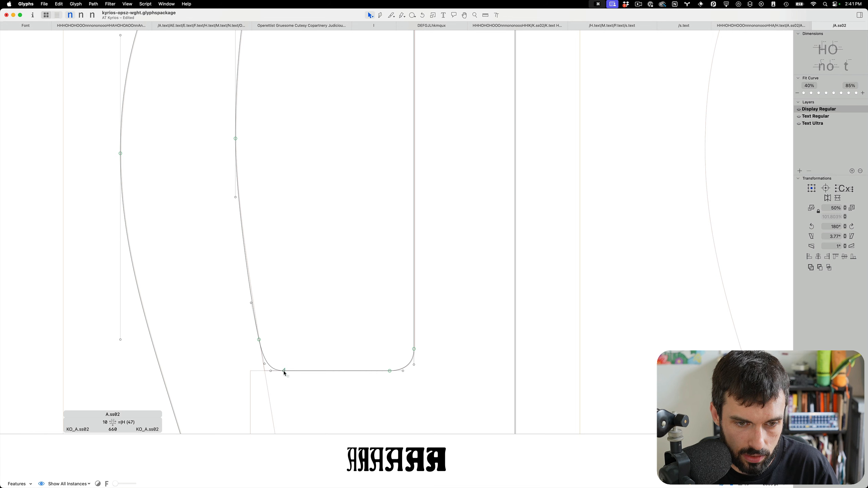
# - Widen the rounded corner by moving the start node on the upper counter's bottom edge to X 298, Y 698, preview the filled shape, and save the file
pyautogui.moveTo(283, 370); pyautogui.dragTo(296, 371)
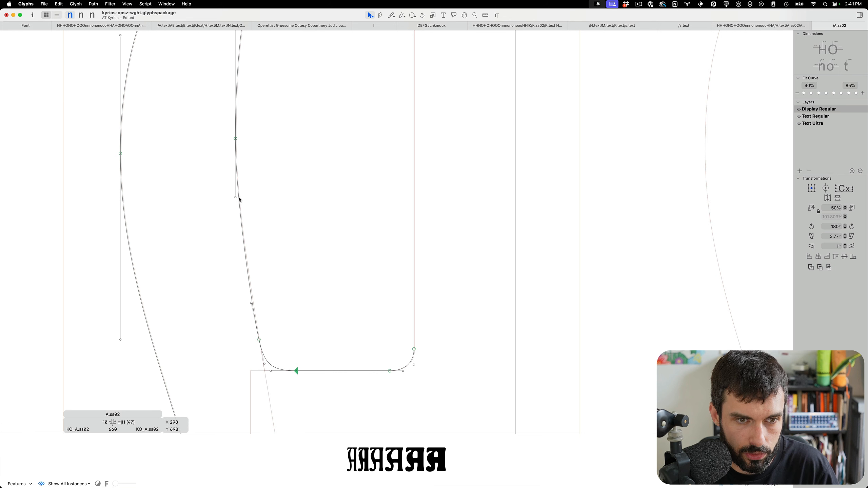
pyautogui.press('space')
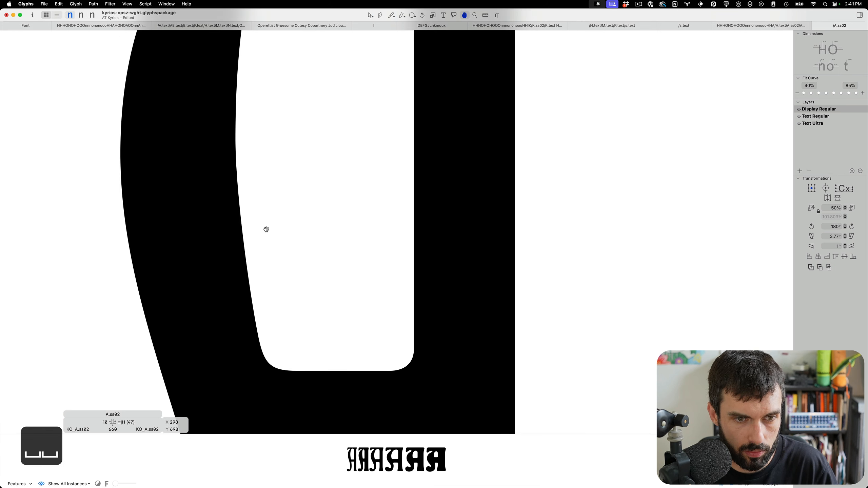
pyautogui.scroll(-5, 266, 230)
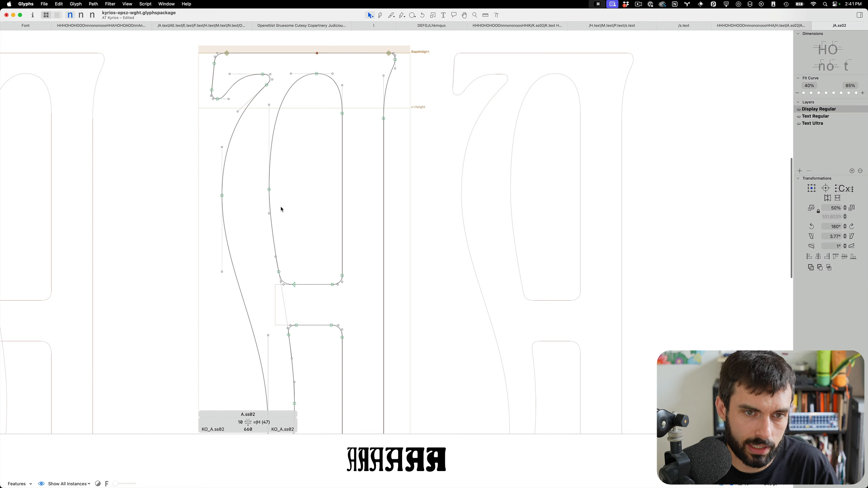
pyautogui.press('space')
pyautogui.scroll(-3, 281, 206)
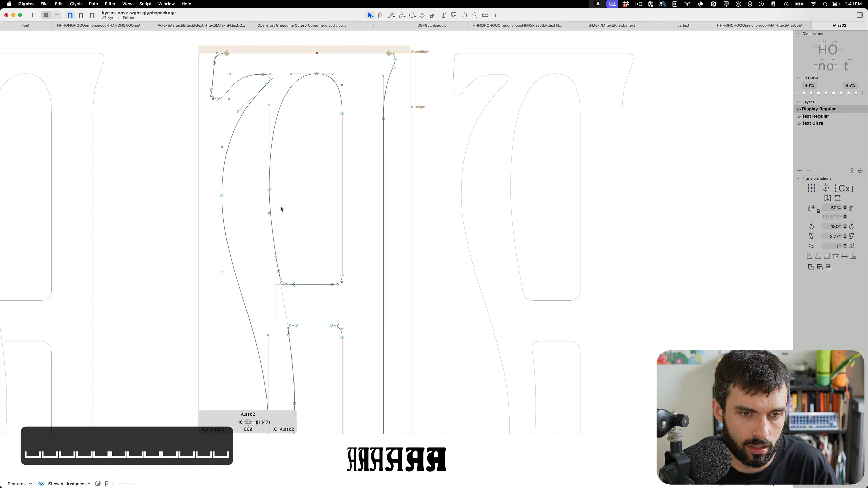
pyautogui.press('cmd+s')
# - Check A.ss02's interpolation along the weight axis in the Variable Font Preview, close the preview, and save the file
pyautogui.press('ctrl+alt+super+v')
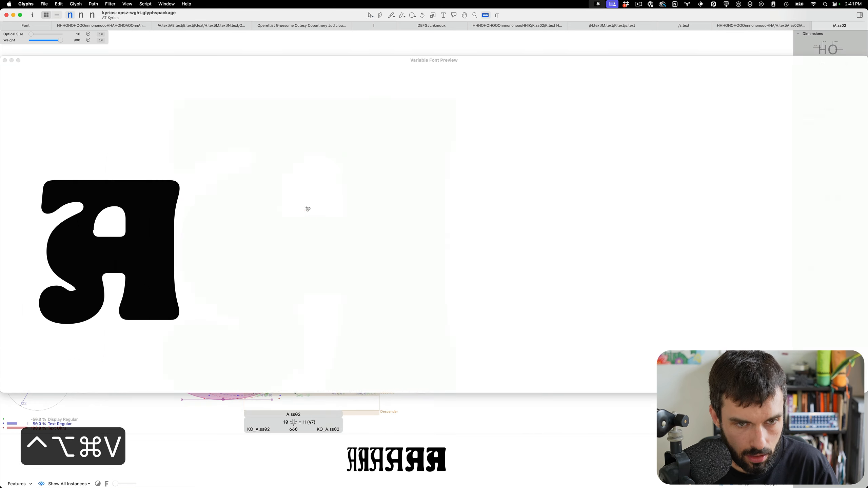
pyautogui.click(115, 245)
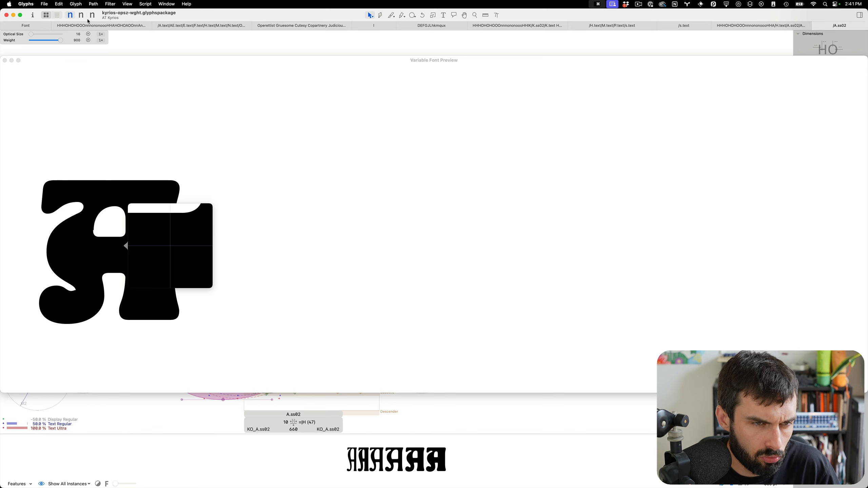
pyautogui.moveTo(62, 43); pyautogui.dragTo(121, 57)
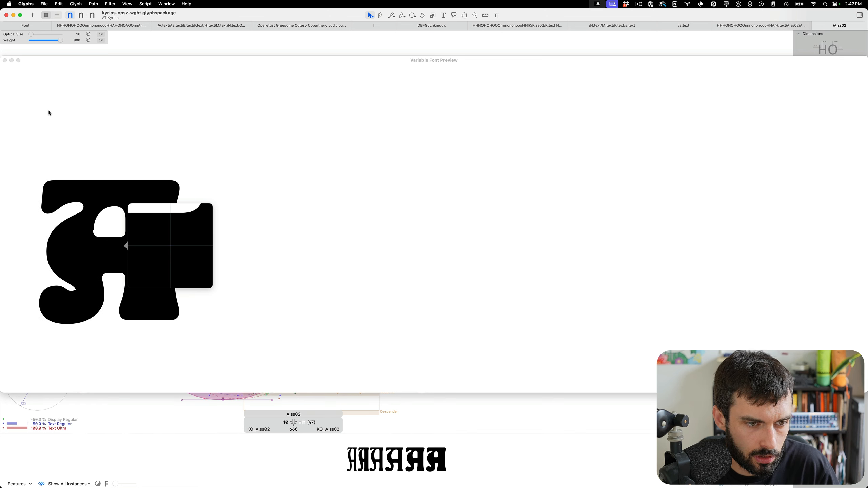
pyautogui.moveTo(63, 43); pyautogui.dragTo(108, 46)
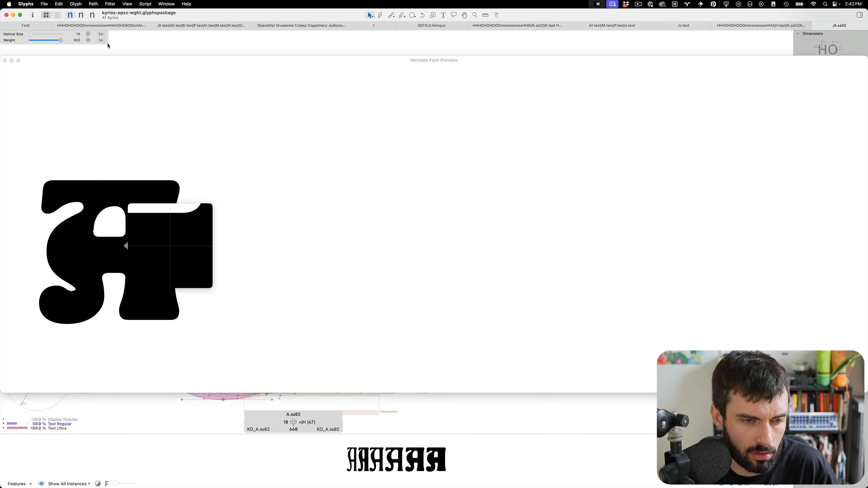
pyautogui.click(5, 60)
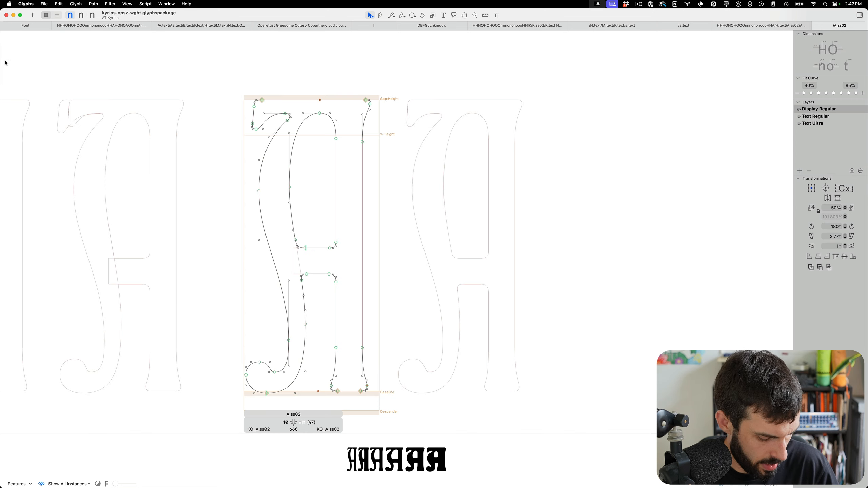
pyautogui.press('cmd+s')
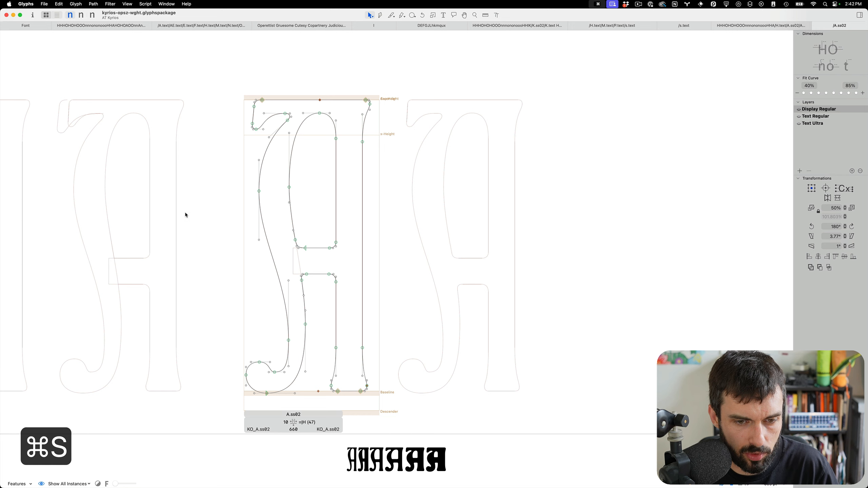
# - Update A.ss02's metrics from its spacing keys in the Text Regular and Display Regular masters, and save the file
pyautogui.hscroll(-2, 187, 213)
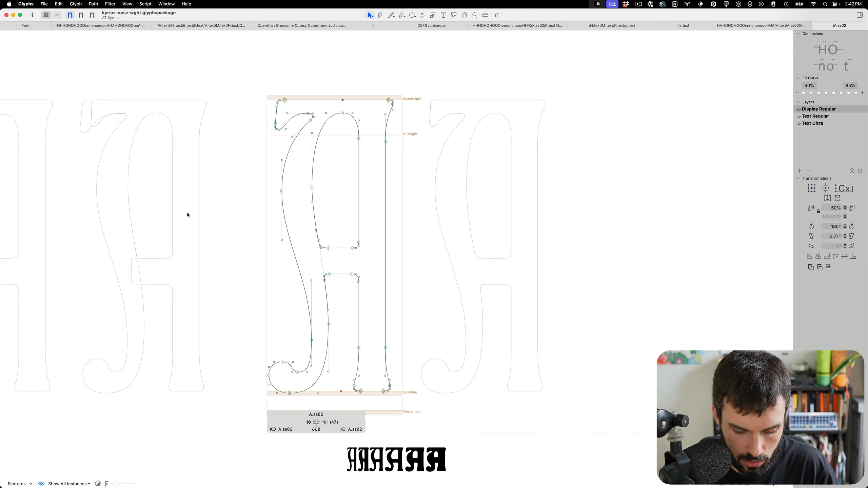
pyautogui.hotkey('alt', 'pagedown')
pyautogui.hotkey('alt', 'pagedown')
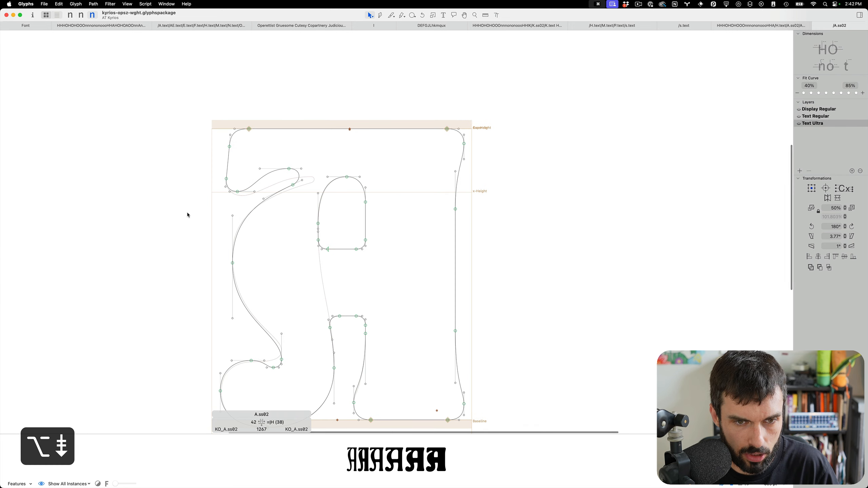
pyautogui.hotkey('alt', 'pageup')
pyautogui.press('ctrl+super+m')
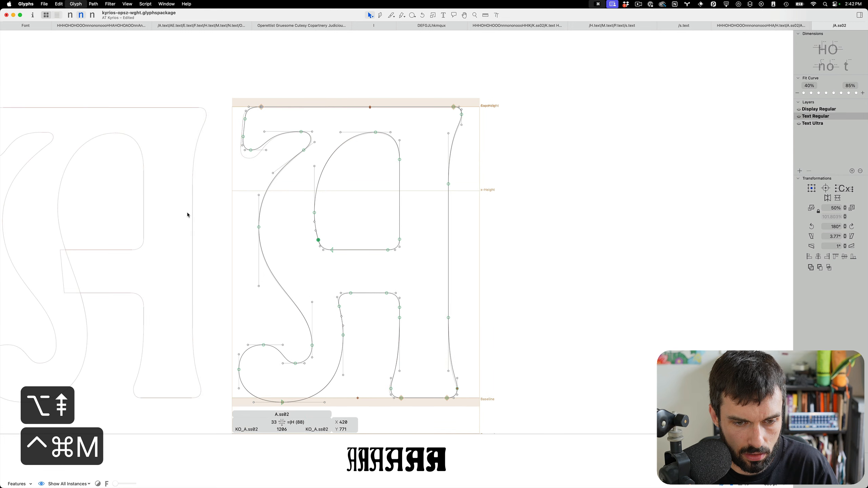
pyautogui.hotkey('alt', 'pageup')
pyautogui.press('ctrl+super+m')
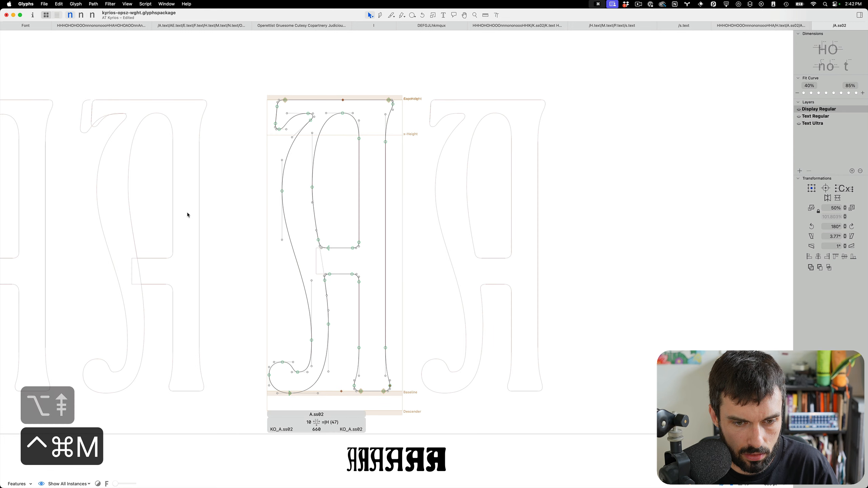
pyautogui.press('super+s')
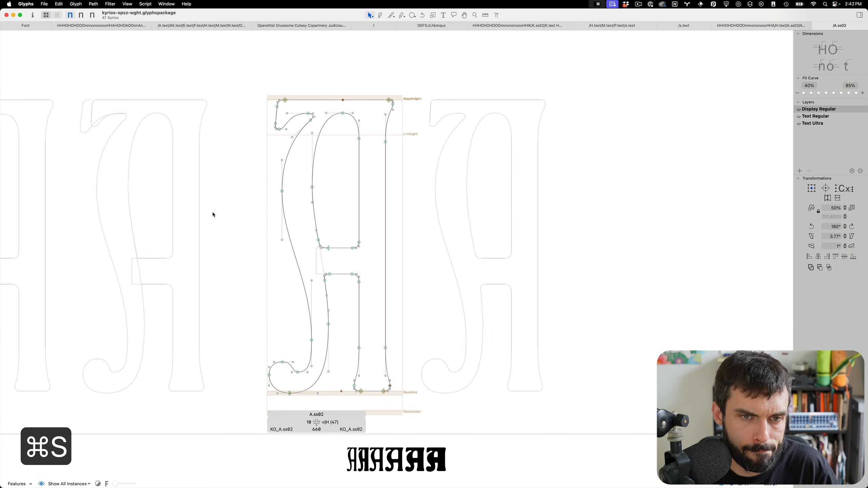
# - Show node indexes and compare A.ss02's node numbering across the Display Regular, Text Regular and Text Ultra masters, then save the file
pyautogui.scroll(-3, 213, 212)
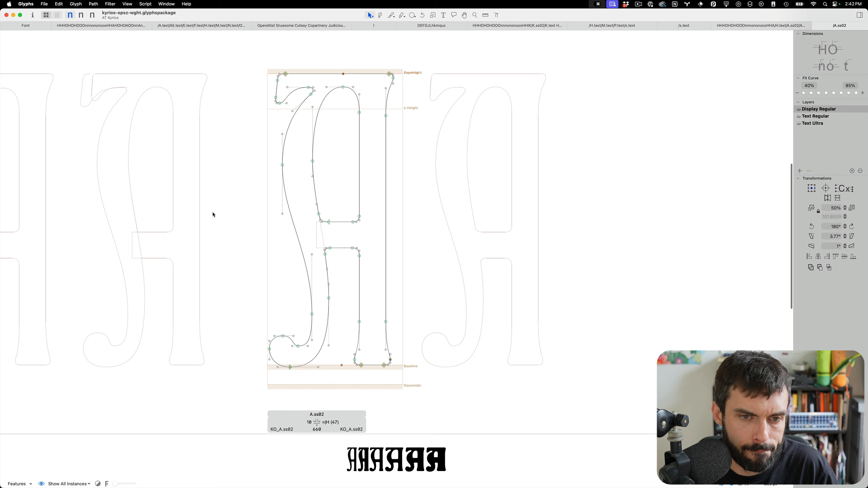
pyautogui.click(127, 4)
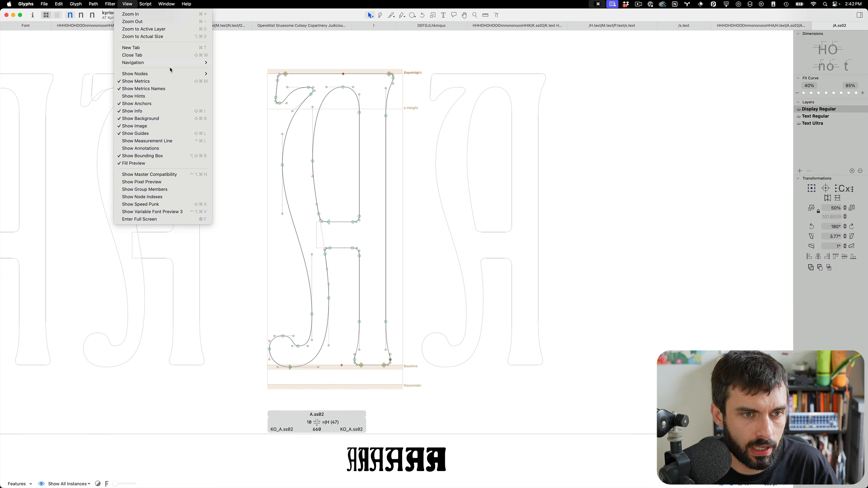
pyautogui.moveTo(172, 76)
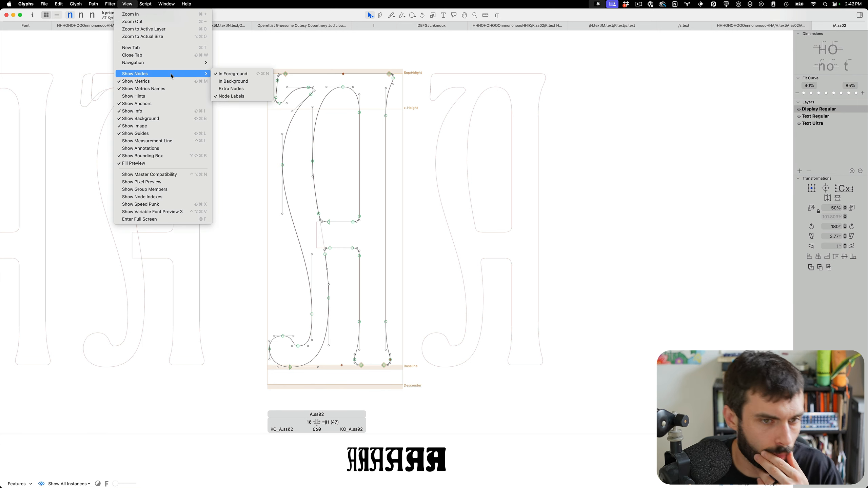
pyautogui.click(172, 197)
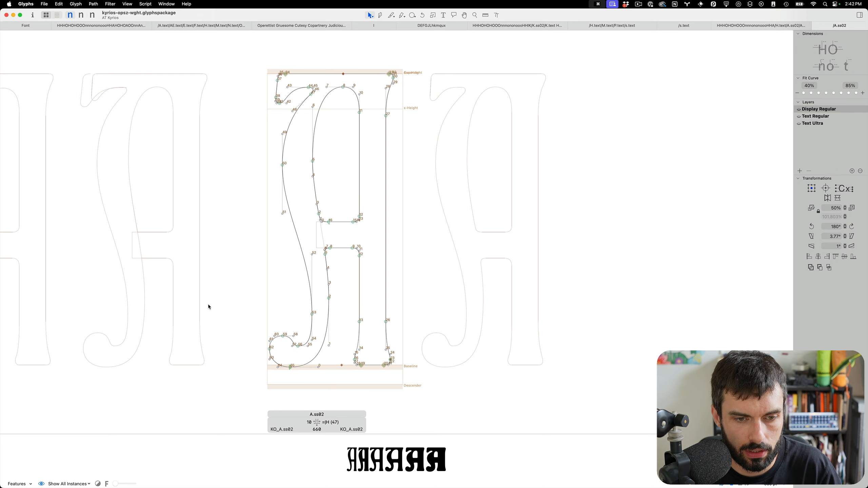
pyautogui.scroll(2, 208, 307)
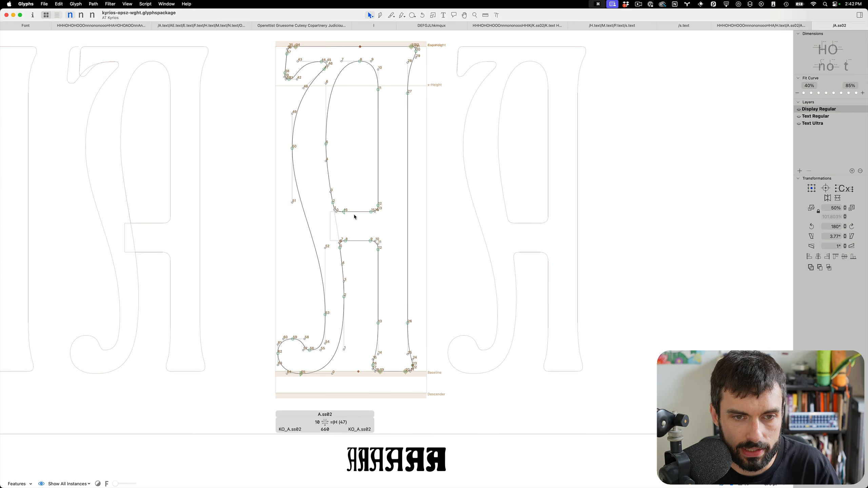
pyautogui.hotkey('alt', 'pagedown')
pyautogui.hotkey('alt', 'pagedown')
pyautogui.hotkey('alt', 'pagedown')
pyautogui.hotkey('alt', 'pagedown')
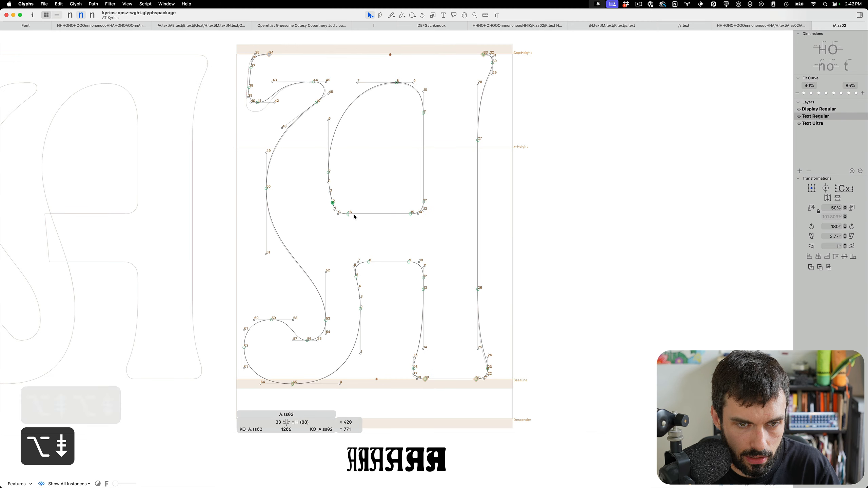
pyautogui.scroll(-3, 376, 239)
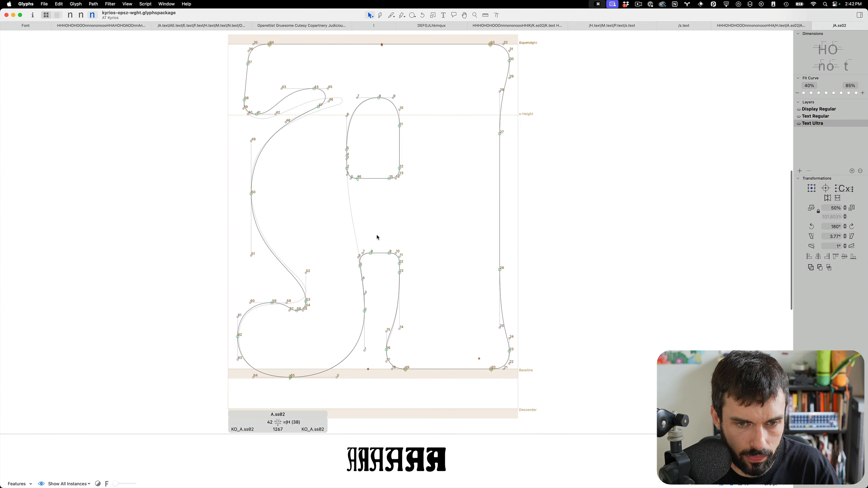
pyautogui.press('cmd+s')
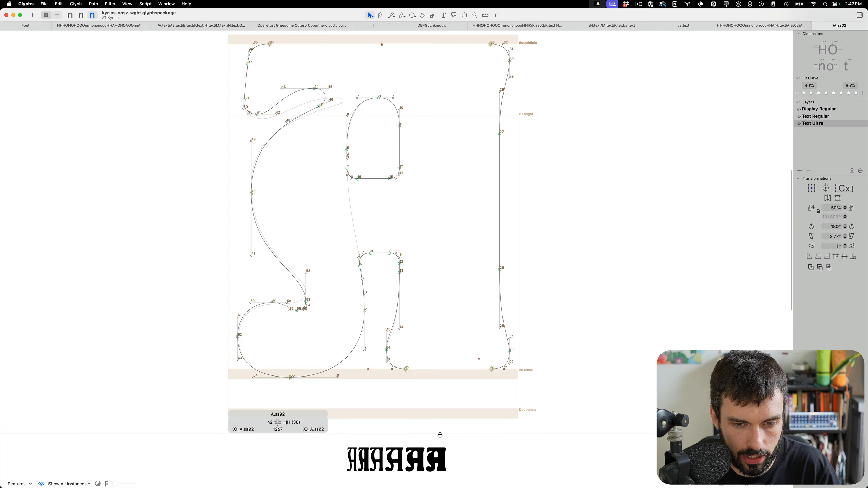
# - Enlarge the preview area to examine A.ss02's interpolated instances, reduce it again, save, and inspect the upper counter's rounded corners in Text Ultra
pyautogui.moveTo(440, 435); pyautogui.dragTo(409, 142)
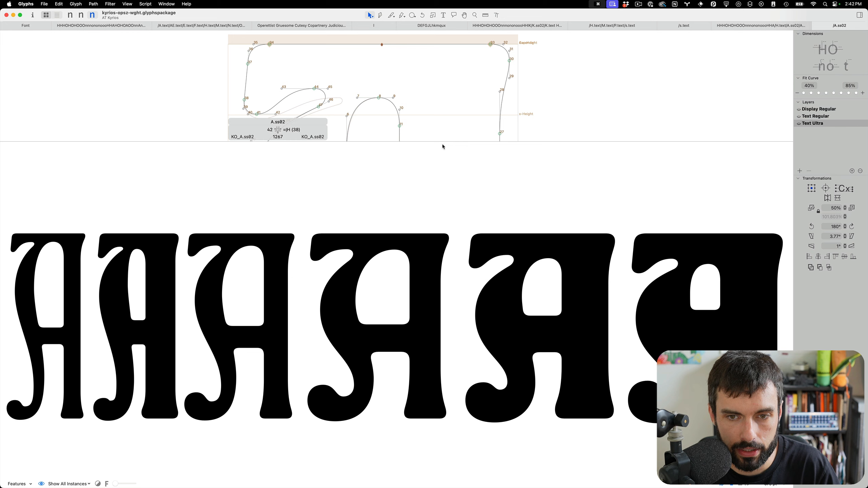
pyautogui.moveTo(447, 141); pyautogui.dragTo(441, 361)
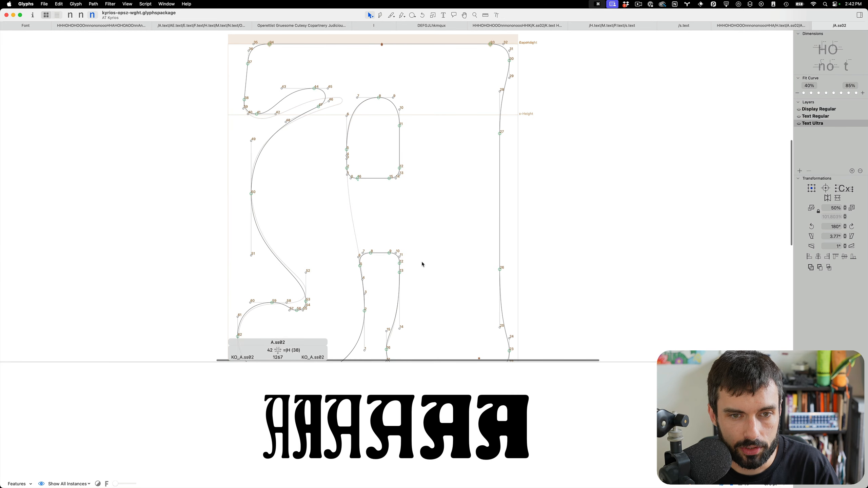
pyautogui.scroll(-3, 420, 242)
pyautogui.press('super+s')
pyautogui.scroll(5, 397, 219)
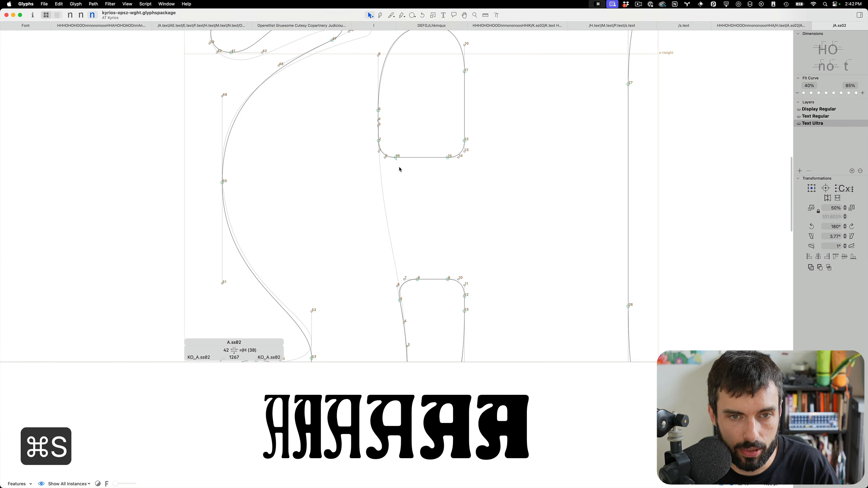
pyautogui.scroll(5, 410, 130)
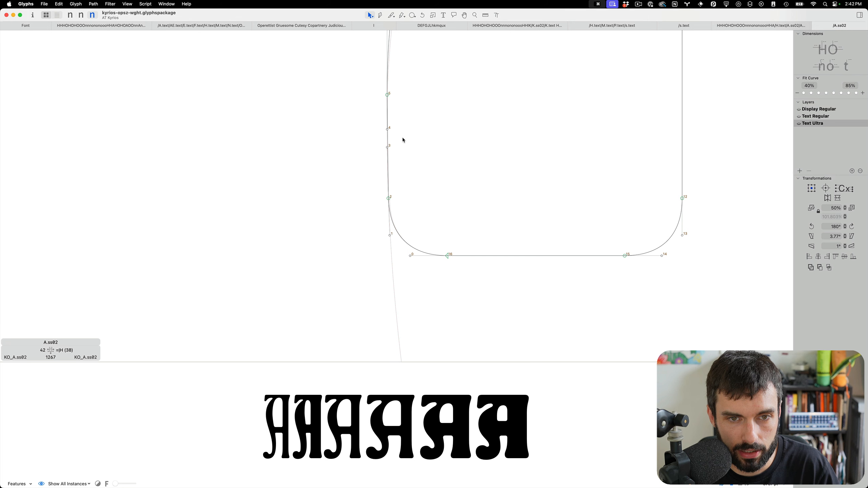
pyautogui.scroll(-5, 403, 167)
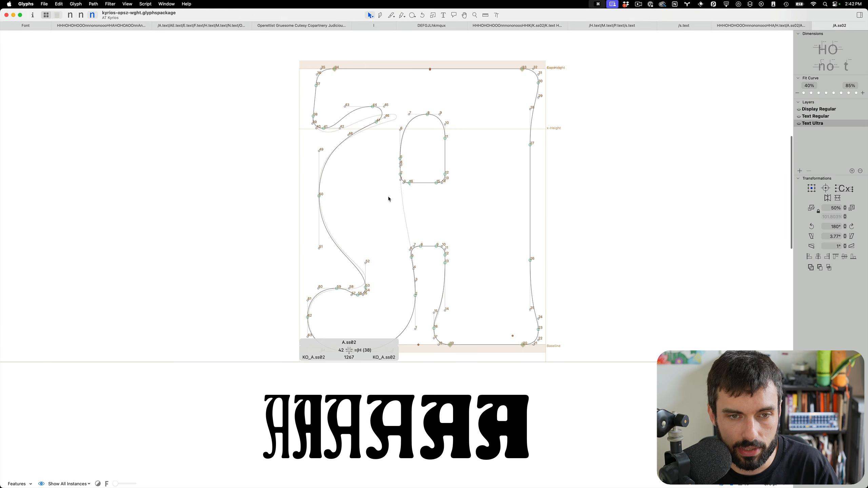
# - Hide the node indexes, close the separate A.ss02 tab, and save the file
pyautogui.click(145, 3)
pyautogui.moveTo(124, 3)
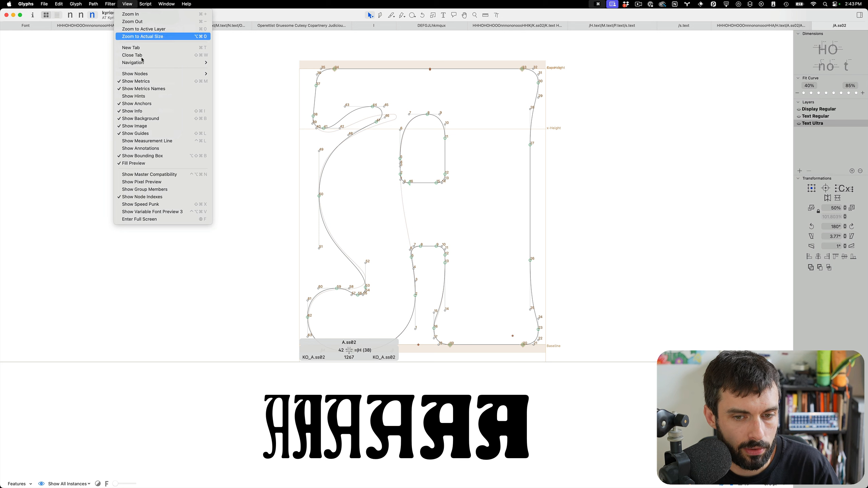
pyautogui.click(147, 197)
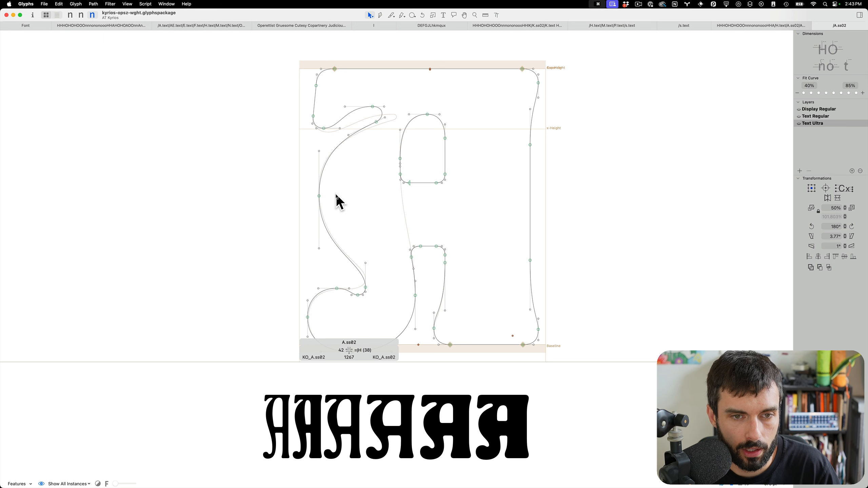
pyautogui.press('super+s')
pyautogui.scroll(-5, 339, 192)
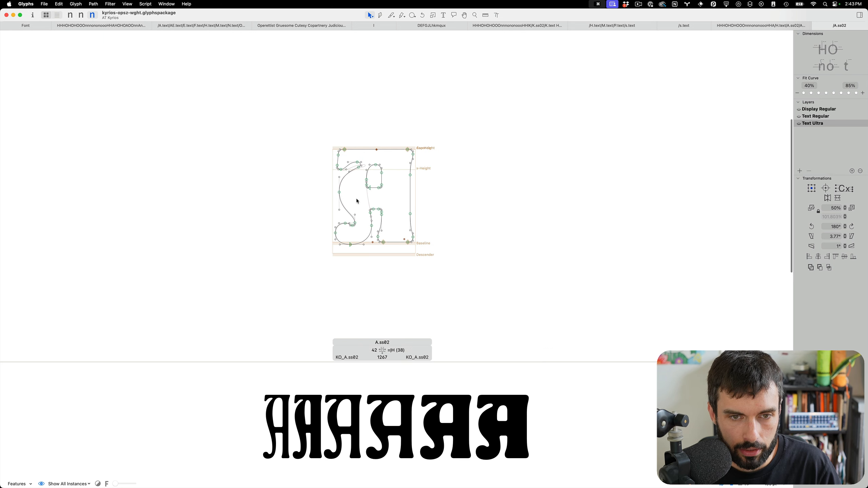
pyautogui.press('super+w')
pyautogui.scroll(-5, 380, 193)
pyautogui.press('super+s')
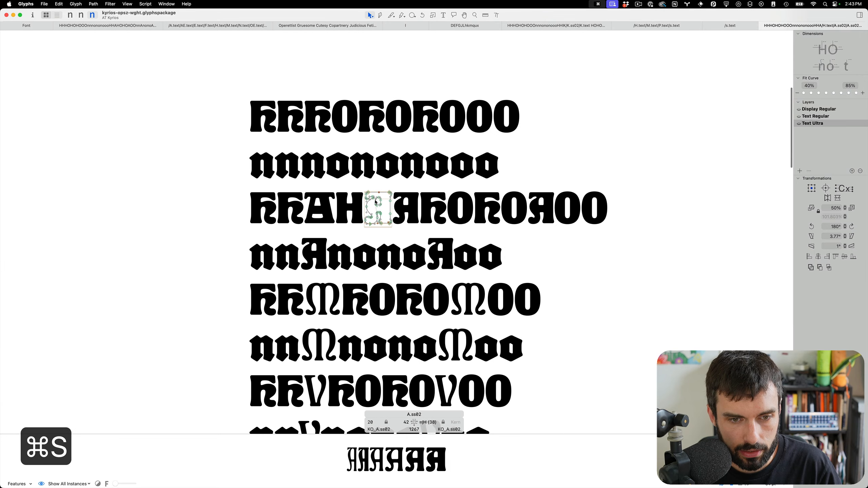
# - Insert the regular M directly before the first M.ss02 in the HH test line and open it for editing in Text Ultra
pyautogui.scroll(-3, 309, 219)
pyautogui.scroll(5, 309, 220)
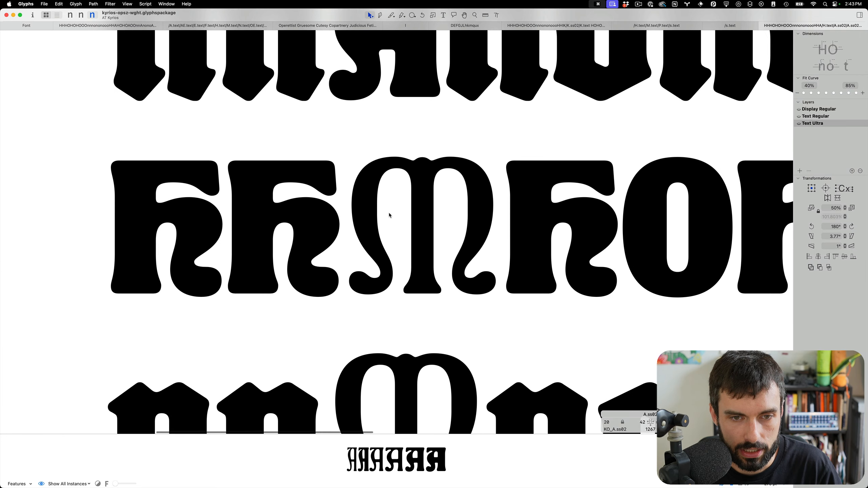
pyautogui.press('t')
pyautogui.click(349, 205)
pyautogui.write('M')
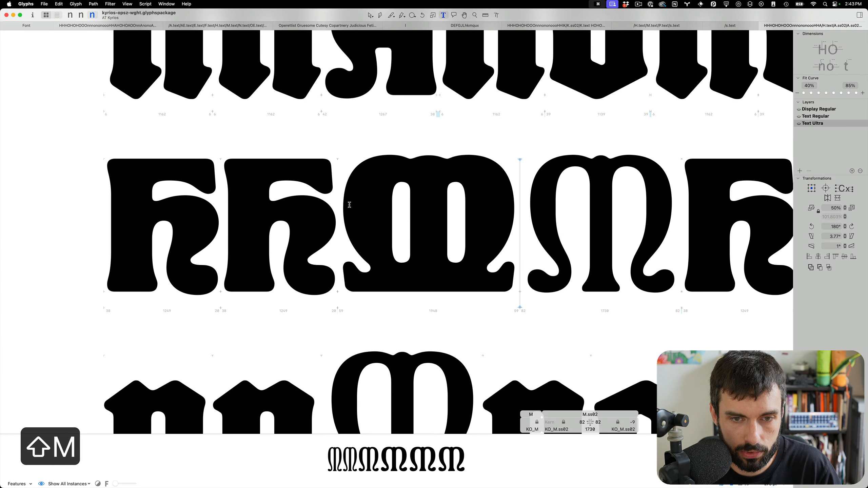
pyautogui.press('Escape')
pyautogui.hscroll(3, 667, 270)
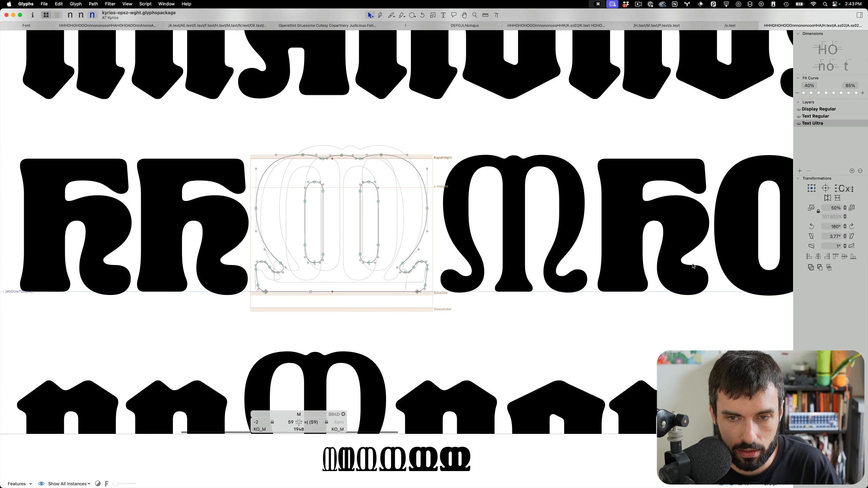
pyautogui.scroll(2, 526, 240)
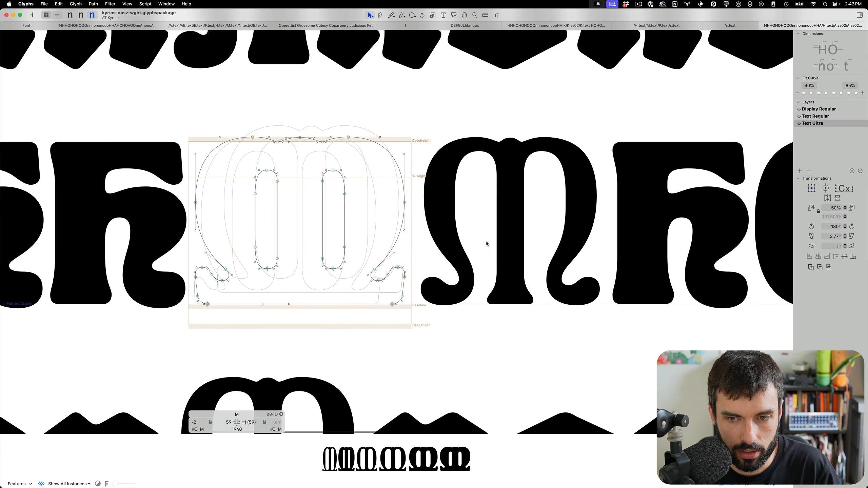
# - Move M.ss02's old light Text Ultra outlines into its background layer, replacing the outlines already there
pyautogui.press('cmd+a')
pyautogui.press('cmd+c')
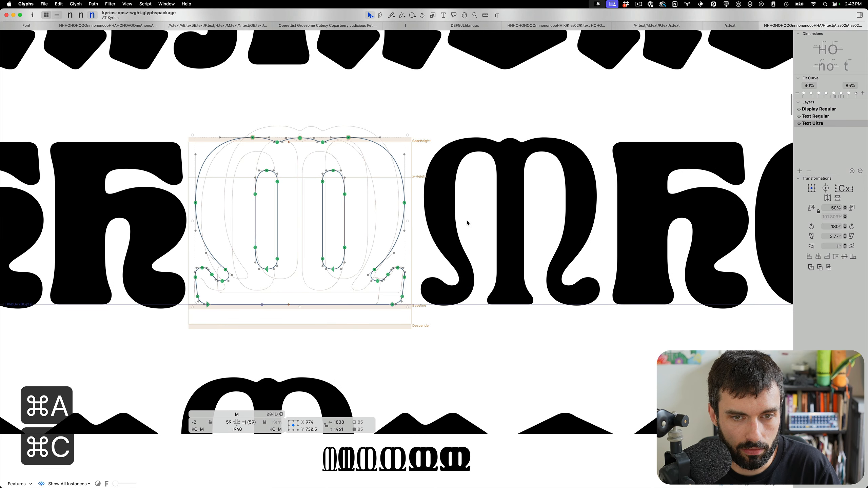
pyautogui.click(465, 223)
pyautogui.hscroll(5, 468, 222)
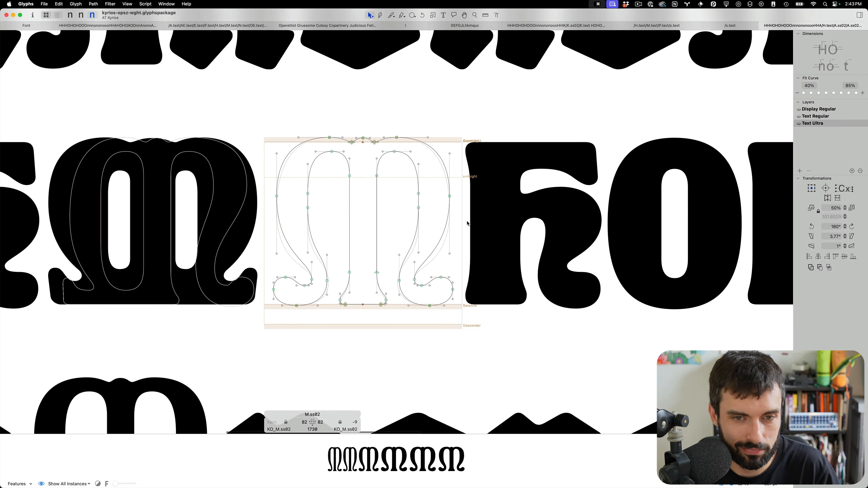
pyautogui.press('super+a')
pyautogui.press('super+x')
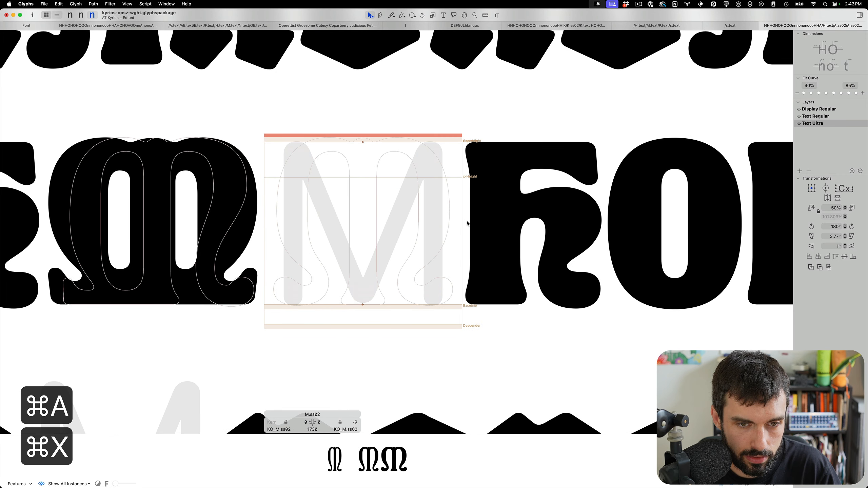
pyautogui.press('super+b')
pyautogui.press('super+a')
pyautogui.press('BackSpace')
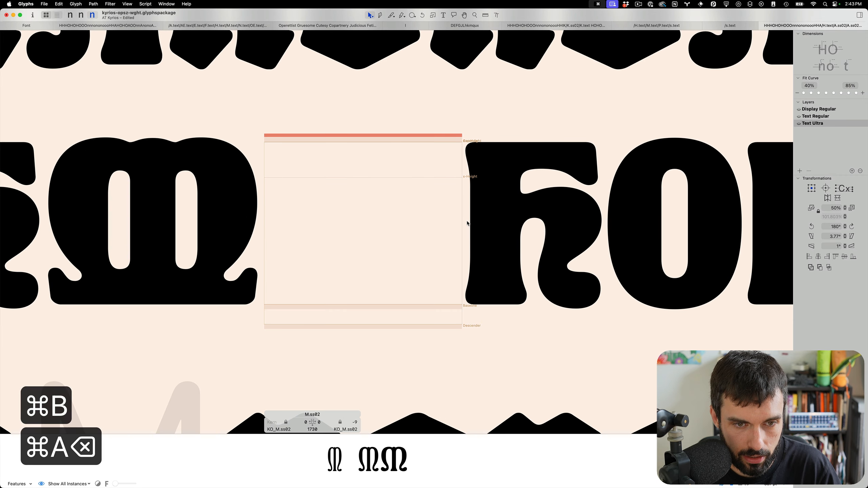
pyautogui.press('super+v')
pyautogui.press('super+b')
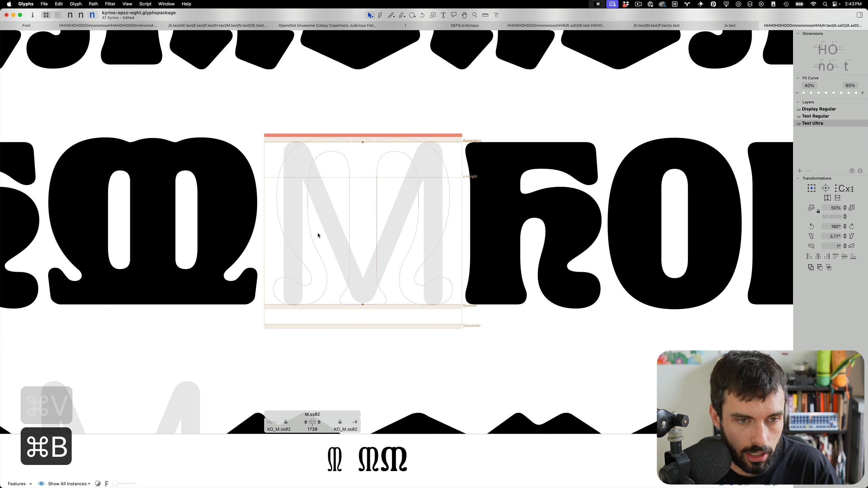
# - Copy all outlines of the regular M and paste them into M.ss02's empty Text Ultra foreground
pyautogui.doubleClick(181, 231)
pyautogui.press('super+a')
pyautogui.press('super+c')
pyautogui.doubleClick(357, 222)
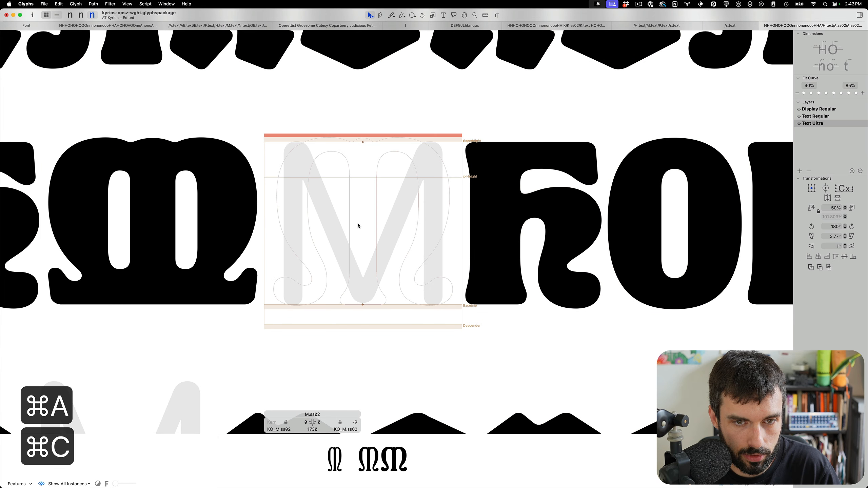
pyautogui.press('super+v')
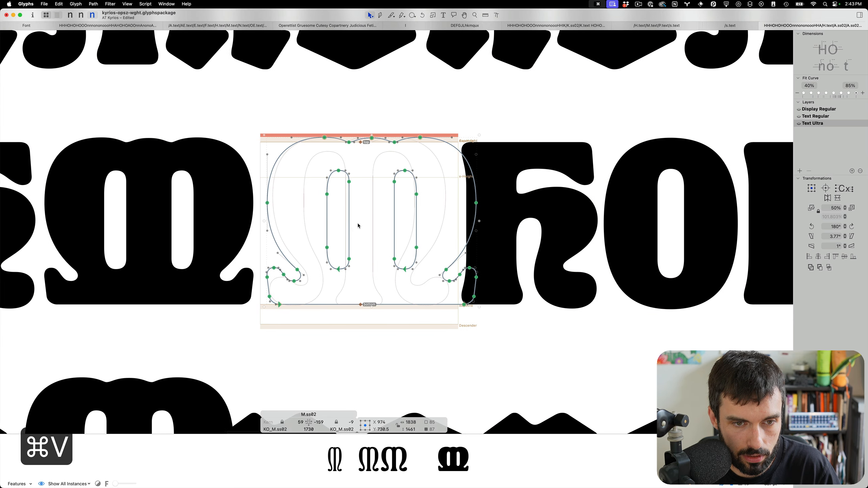
# - Set both the left and right sidebearing keys of M.ss02 to M, and deselect the outlines
pyautogui.click(319, 423)
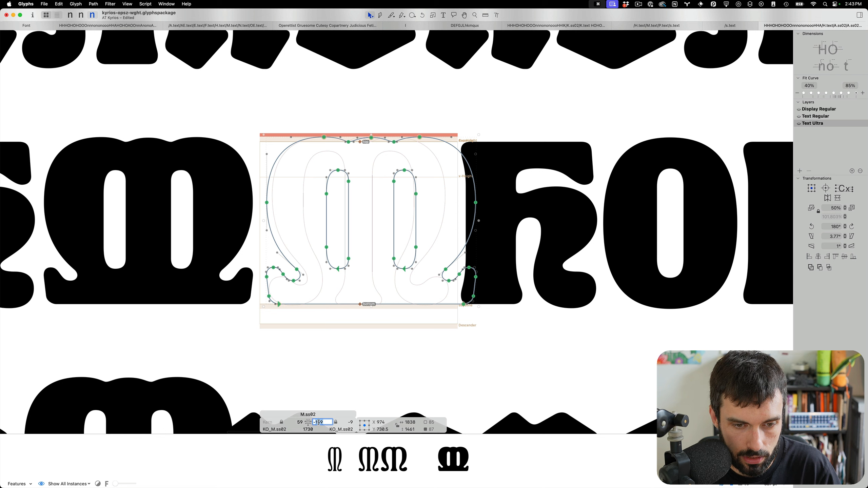
pyautogui.click(290, 421)
pyautogui.write('M')
pyautogui.press('Tab')
pyautogui.write('M')
pyautogui.press('Tab')
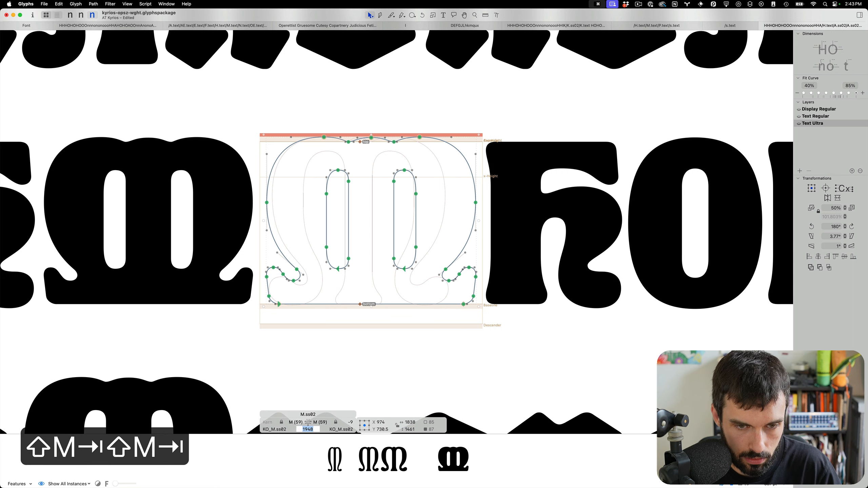
pyautogui.click(405, 283)
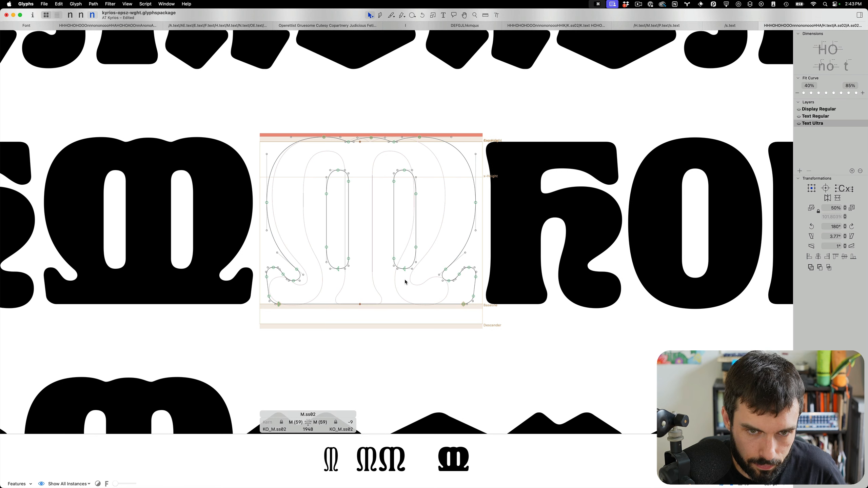
# - Insert A.ss02 between M and M.ss02 as a drawing reference, and reopen M.ss02 for editing
pyautogui.press('t')
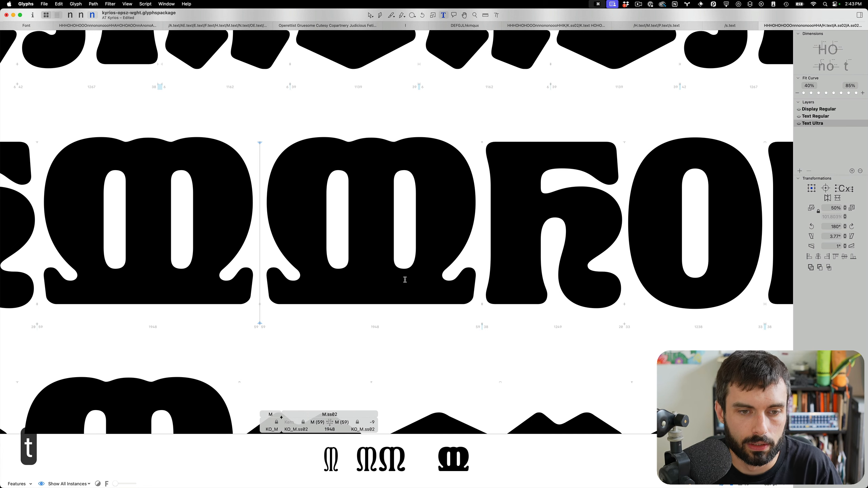
pyautogui.press('cmd+f')
pyautogui.write('A.a')
pyautogui.press('BackSpace')
pyautogui.write('ss')
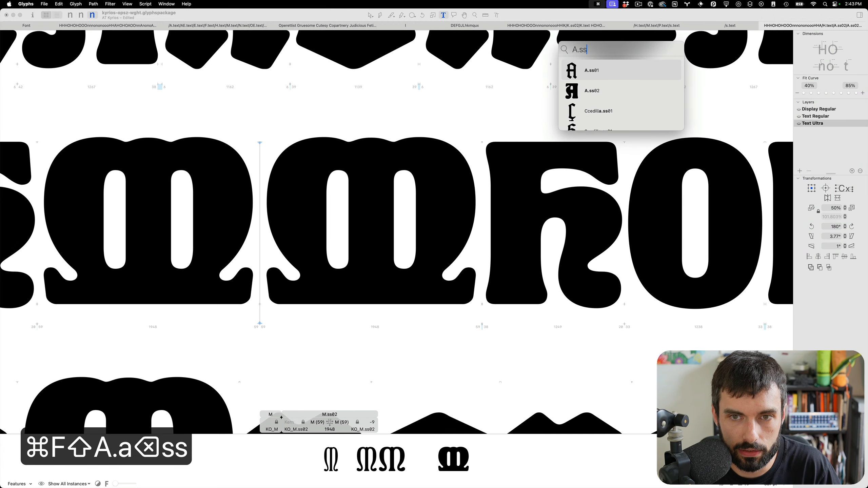
pyautogui.press('Down')
pyautogui.press('Return')
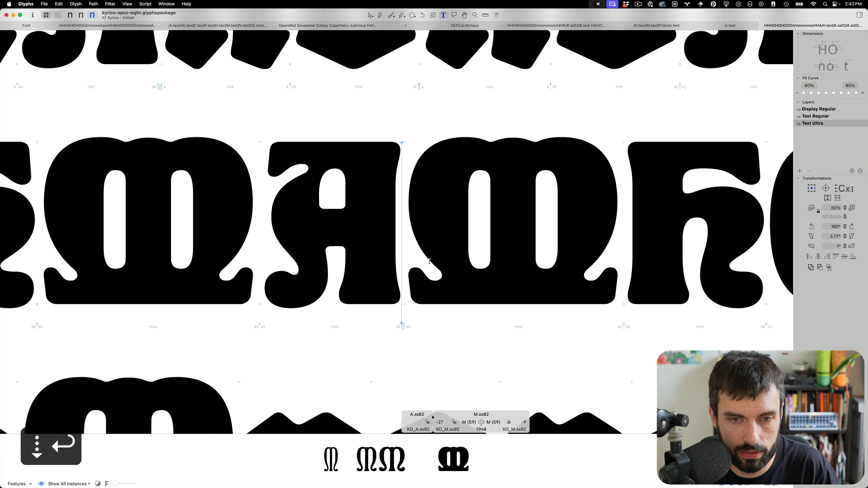
pyautogui.press('Escape')
pyautogui.doubleClick(484, 252)
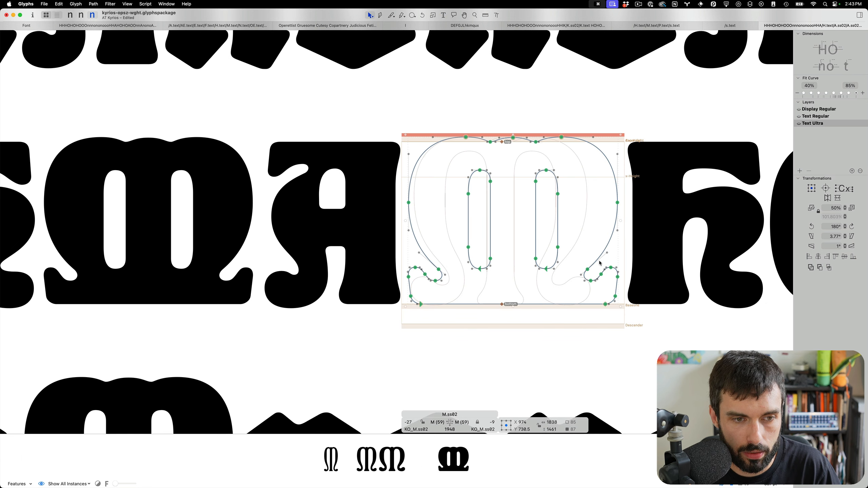
# - Slice M.ss02 with the Knife from both inner counters down past the baseline, and delete the cut-off sliver beneath the right counter
pyautogui.scroll(3, 576, 279)
pyautogui.press('e')
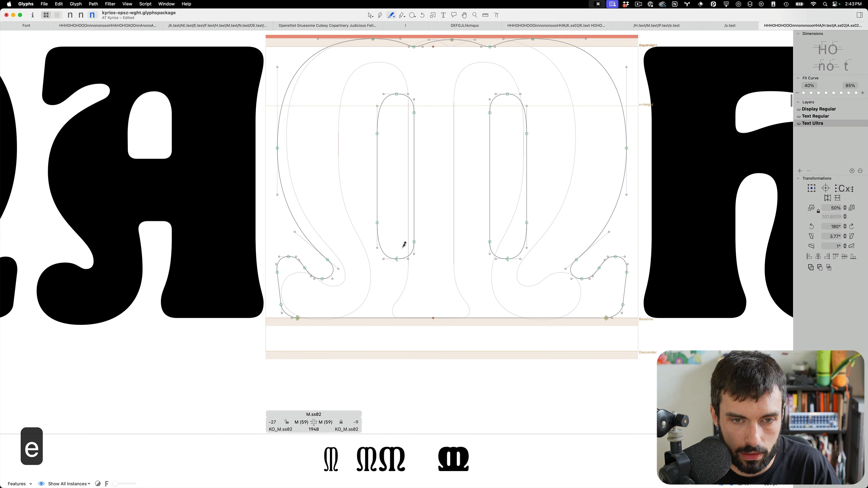
pyautogui.moveTo(401, 245)
pyautogui.mouseDown()
pyautogui.moveTo(401, 365)
pyautogui.moveTo(393, 356)
pyautogui.mouseUp()
pyautogui.moveTo(501, 241)
pyautogui.mouseDown()
pyautogui.moveTo(498, 369)
pyautogui.moveTo(513, 358)
pyautogui.mouseUp()
pyautogui.press('v')
pyautogui.click(509, 320)
pyautogui.press('BackSpace')
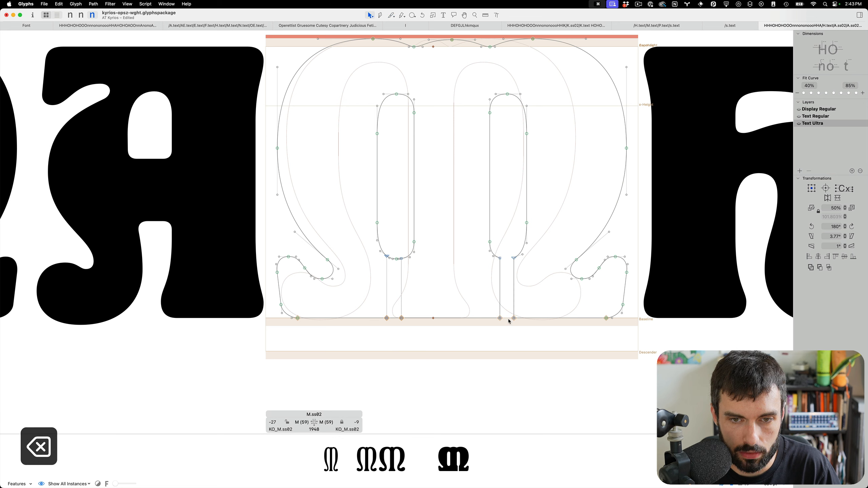
# - Cut the middle stem of M.ss02 horizontally between the counters, and delete its lower part and the remaining sliver beneath the left counter
pyautogui.press('e')
pyautogui.click(414, 231)
pyautogui.press('v')
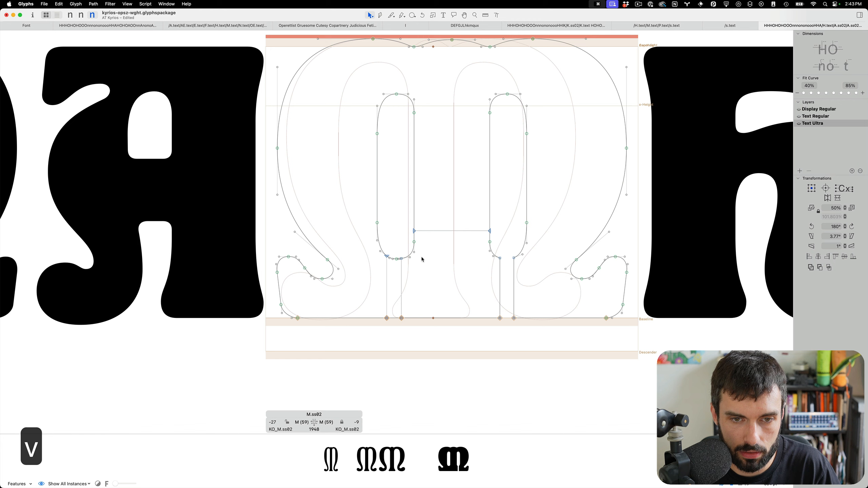
pyautogui.doubleClick(413, 259)
pyautogui.press('BackSpace')
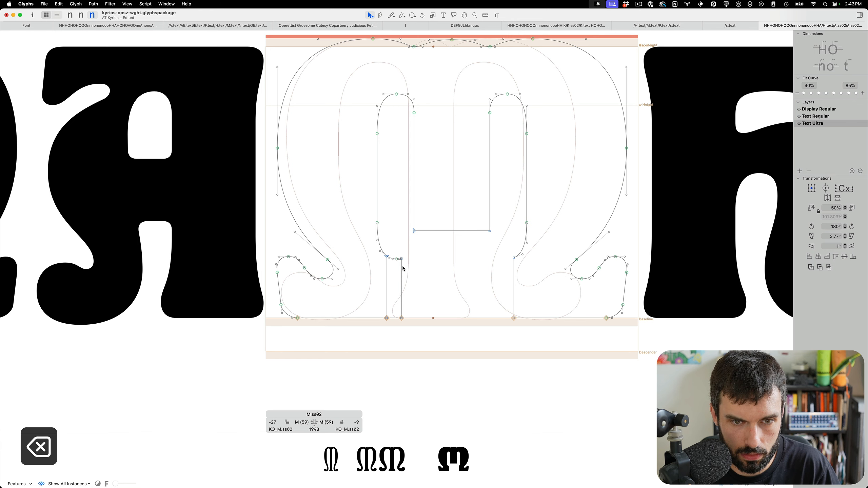
pyautogui.doubleClick(402, 265)
pyautogui.press('BackSpace')
# - Copy the foot of A.ss02's right stem and paste it into the gap below M.ss02's middle stem
pyautogui.doubleClick(694, 239)
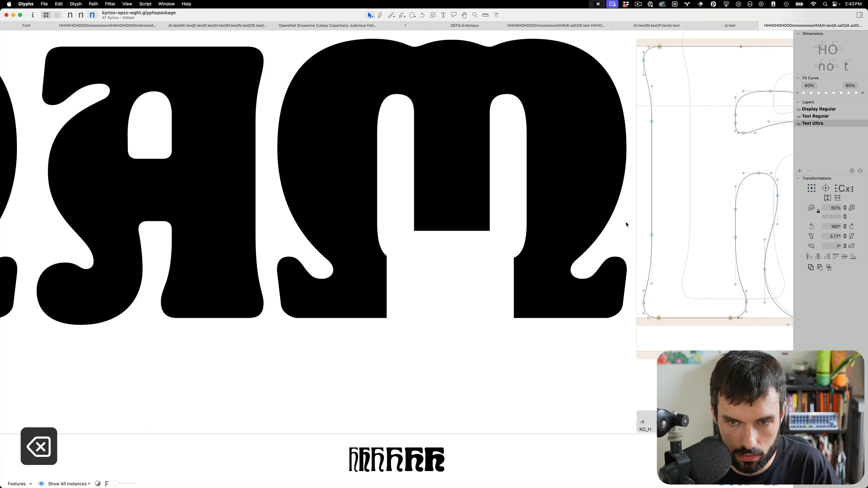
pyautogui.hscroll(-1, 441, 231)
pyautogui.doubleClick(257, 236)
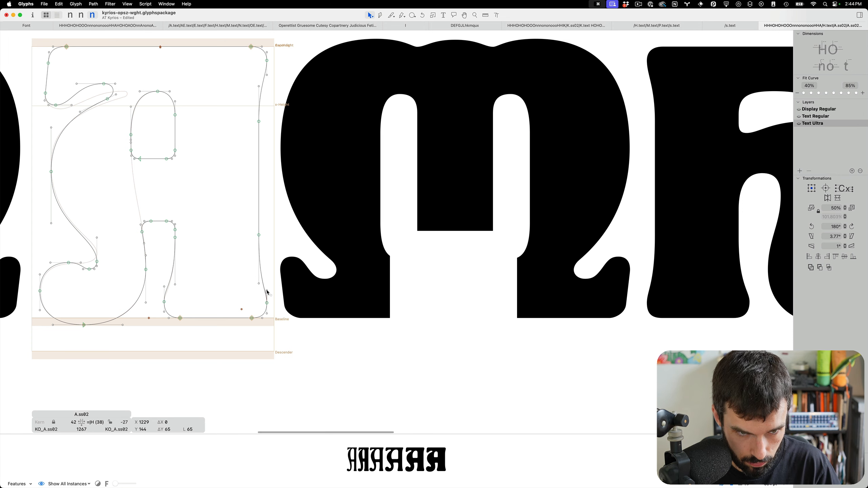
pyautogui.moveTo(304, 349); pyautogui.dragTo(155, 233)
pyautogui.press('super+c')
pyautogui.doubleClick(505, 254)
pyautogui.press('super+v')
pyautogui.scroll(5, 505, 254)
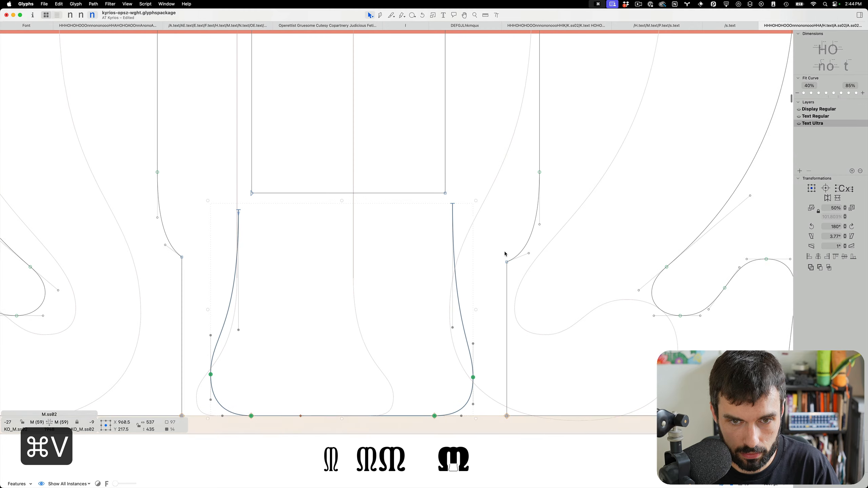
# - Nudge the pasted foot right until its left side lines up with the left edge of M.ss02's middle stem
pyautogui.press('shift')
pyautogui.hotkey('shift', 'Right')
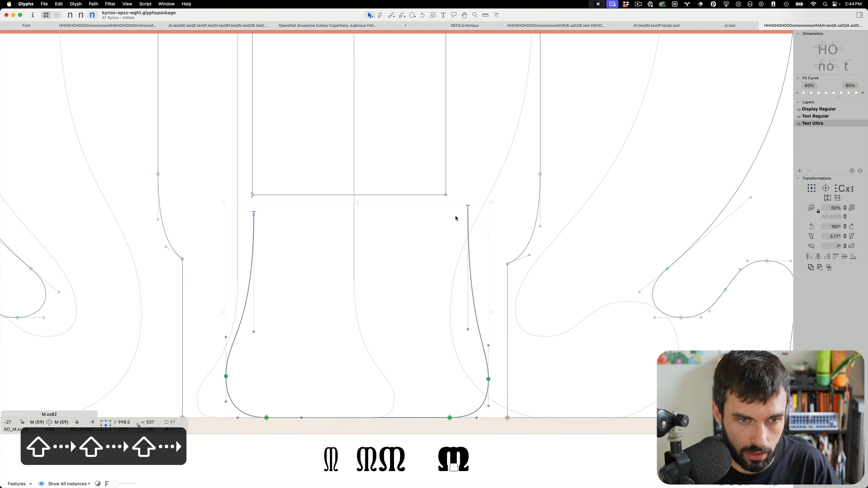
pyautogui.press('Left')
pyautogui.press('Left')
pyautogui.press('Left')
pyautogui.press('Left')
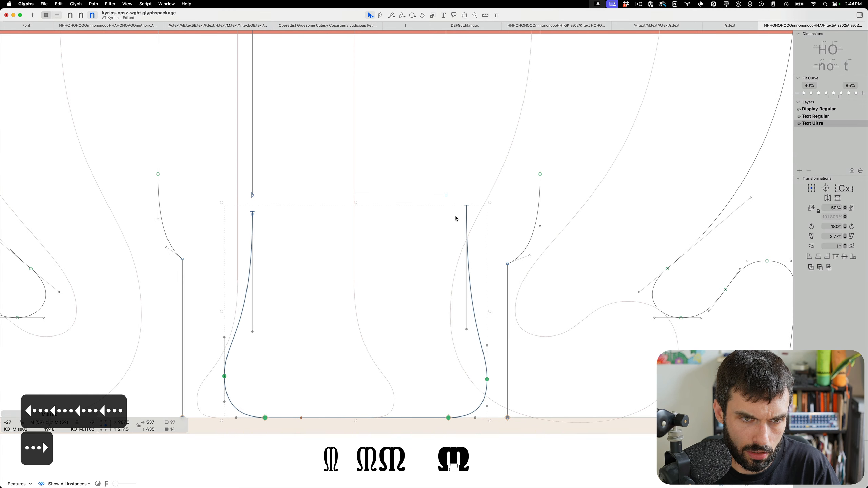
# - Remove the middle stem's flat bottom segment to open its outline, and join the foot's left side to the stem's left edge
pyautogui.moveTo(472, 181); pyautogui.dragTo(219, 196)
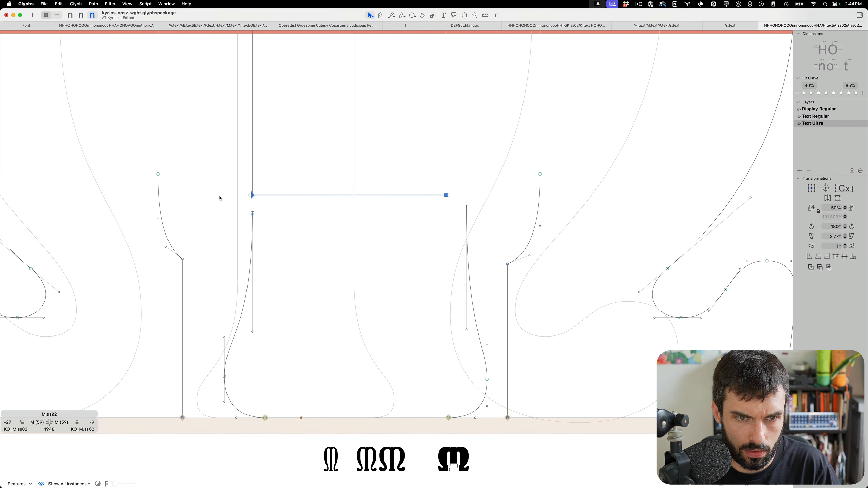
pyautogui.hotkey('alt', 'BackSpace')
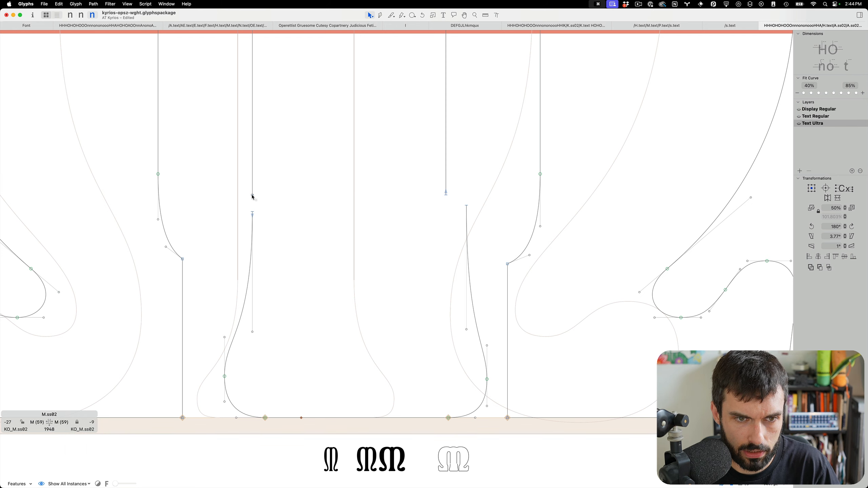
pyautogui.click(253, 214)
pyautogui.click(316, 224)
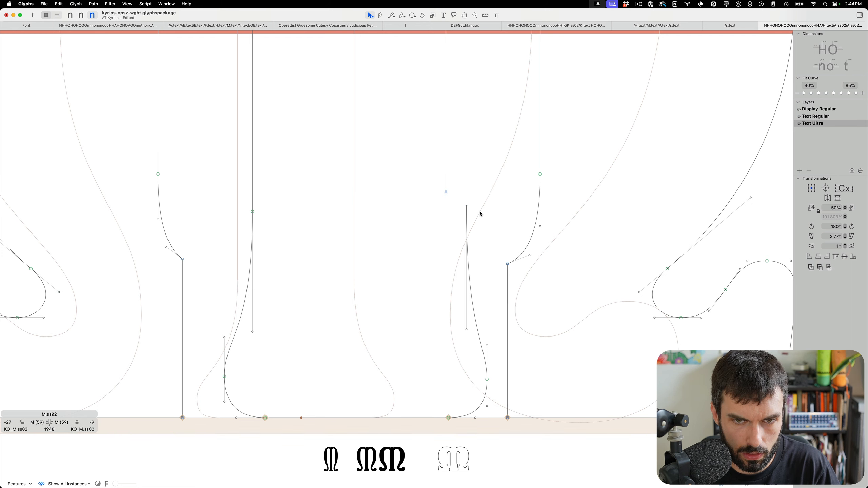
# - Move the foot's right curve inward to line up with the middle stem's right edge, and join the two open ends
pyautogui.scroll(-5, 482, 216)
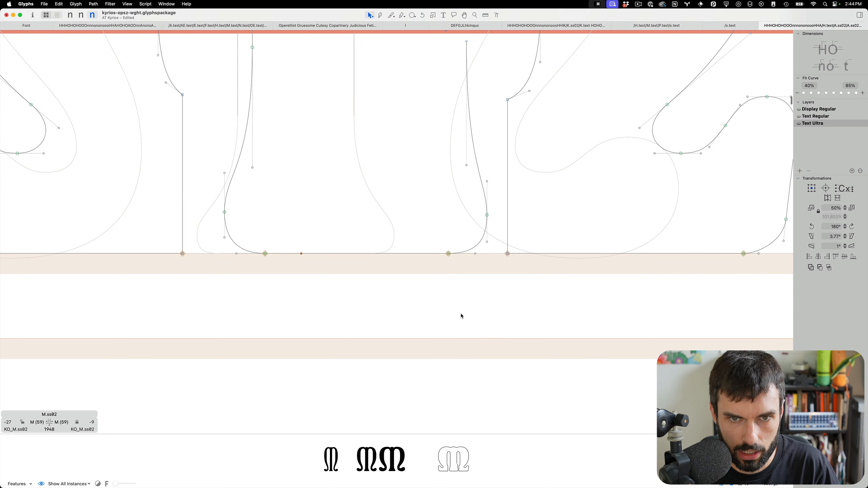
pyautogui.scroll(3, 484, 346)
pyautogui.moveTo(495, 379); pyautogui.dragTo(446, 144)
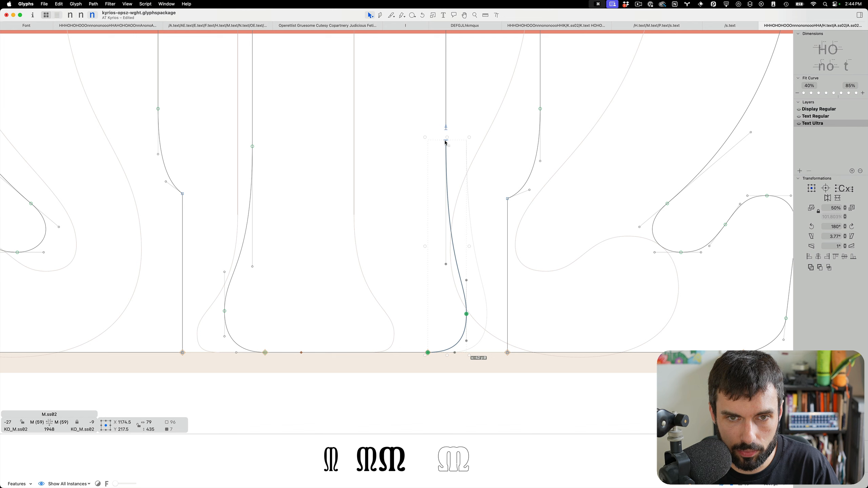
pyautogui.click(448, 135)
pyautogui.moveTo(447, 132); pyautogui.dragTo(445, 140)
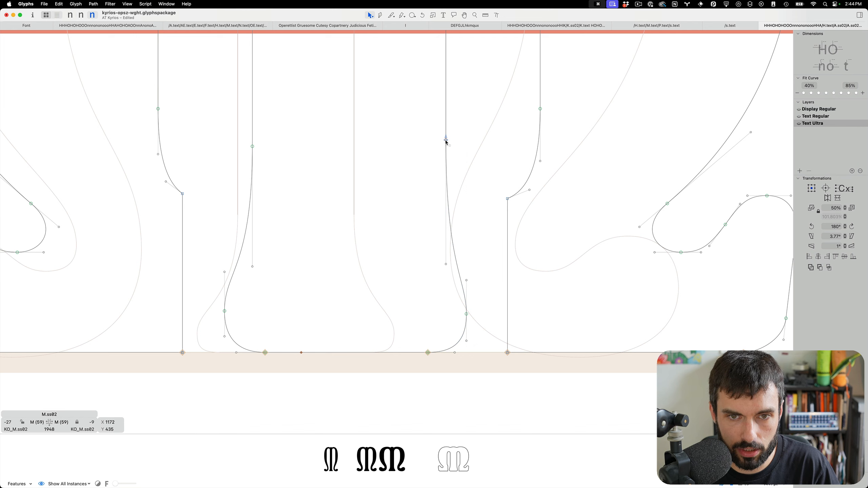
# - Nudge the lower right corner of the middle stem's foot a few units outward, and preview the filled M.ss02
pyautogui.scroll(-10, 371, 215)
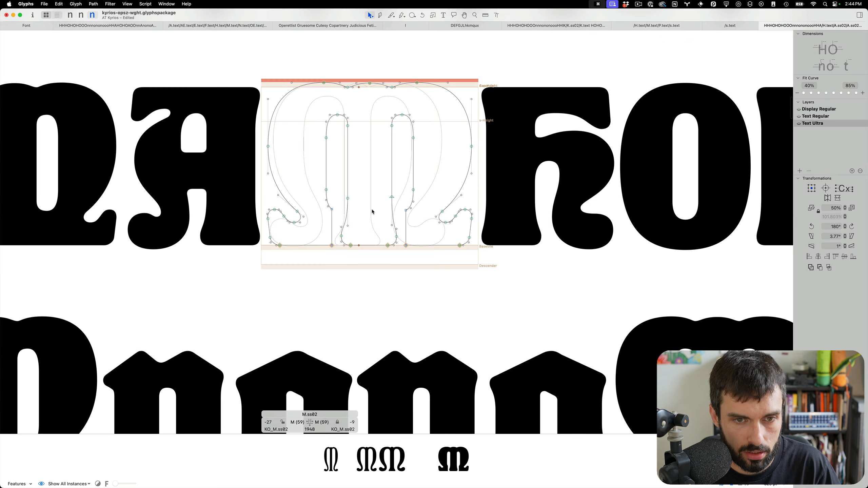
pyautogui.scroll(4, 313, 190)
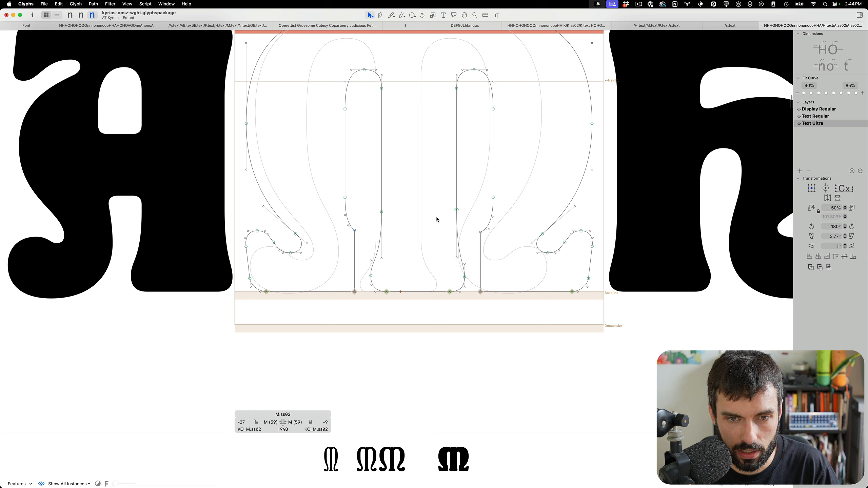
pyautogui.moveTo(399, 317); pyautogui.dragTo(364, 190)
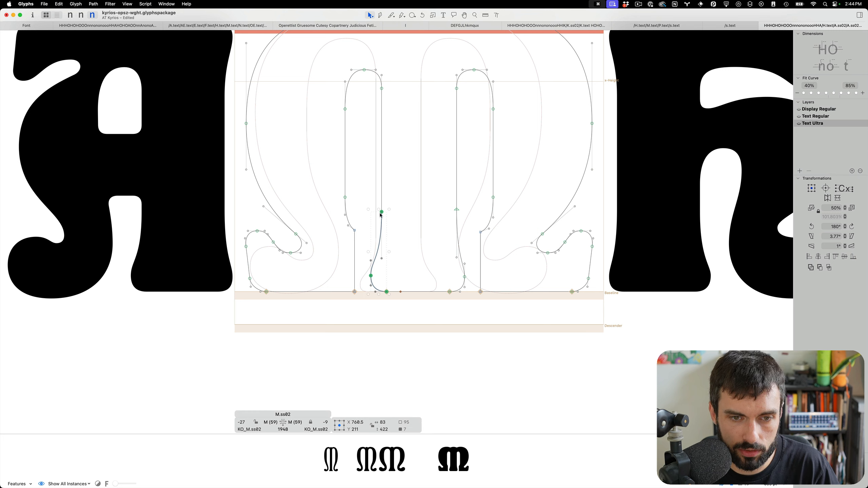
pyautogui.moveTo(474, 307); pyautogui.dragTo(415, 189)
pyautogui.moveTo(475, 298); pyautogui.dragTo(435, 270)
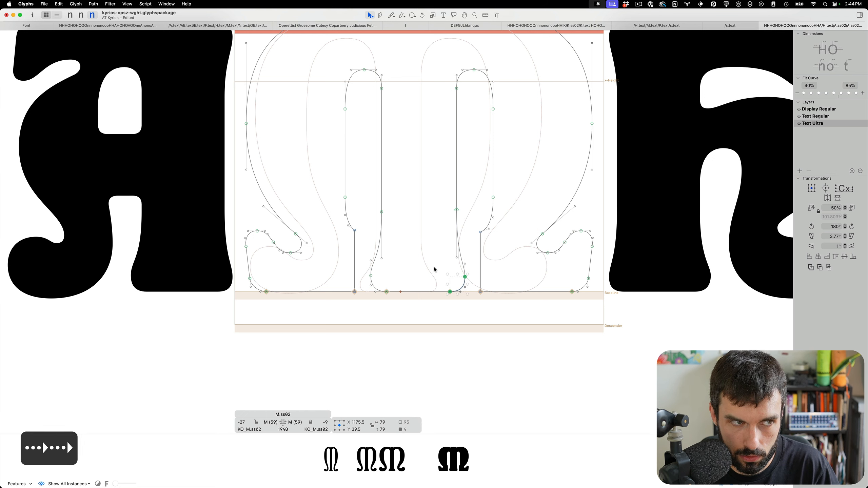
pyautogui.press('Right')
pyautogui.press('Right')
pyautogui.press('Right')
pyautogui.press('space')
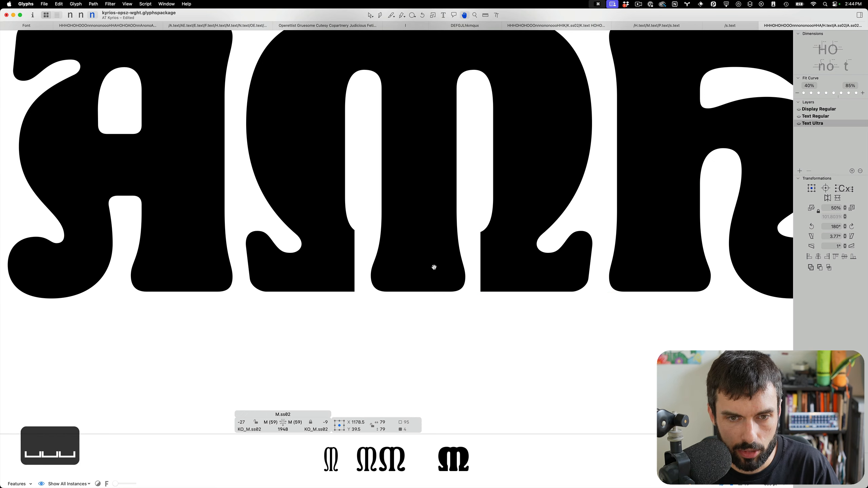
pyautogui.click(434, 269)
# - Duplicate the foot's left curve, flip the copy horizontally, align it over the foot's right side, and cut it to the clipboard
pyautogui.scroll(5, 435, 268)
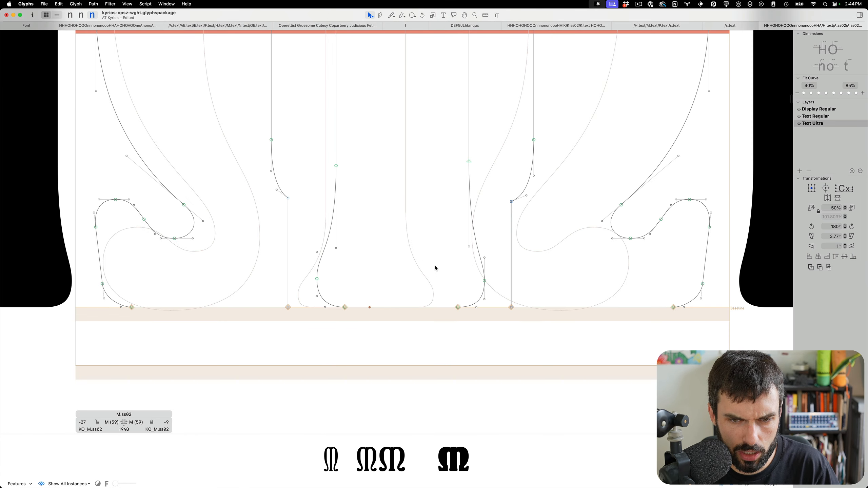
pyautogui.moveTo(395, 337); pyautogui.dragTo(289, 136)
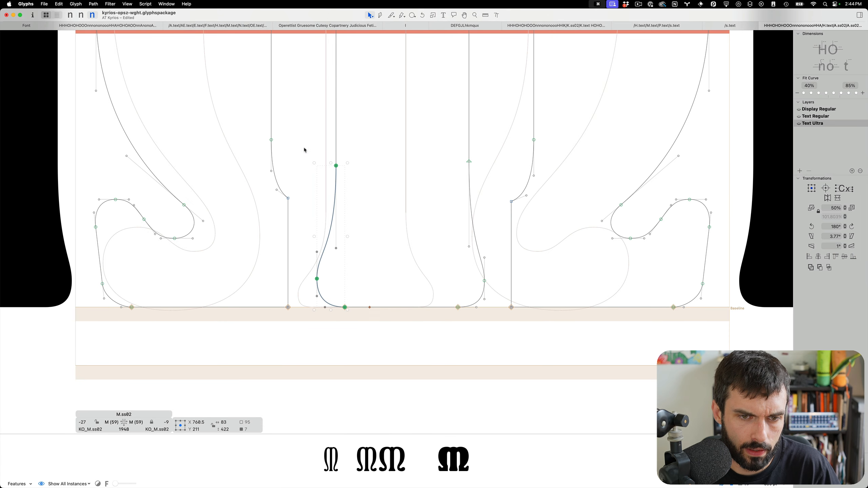
pyautogui.press('super+c')
pyautogui.press('super+v')
pyautogui.click(827, 198)
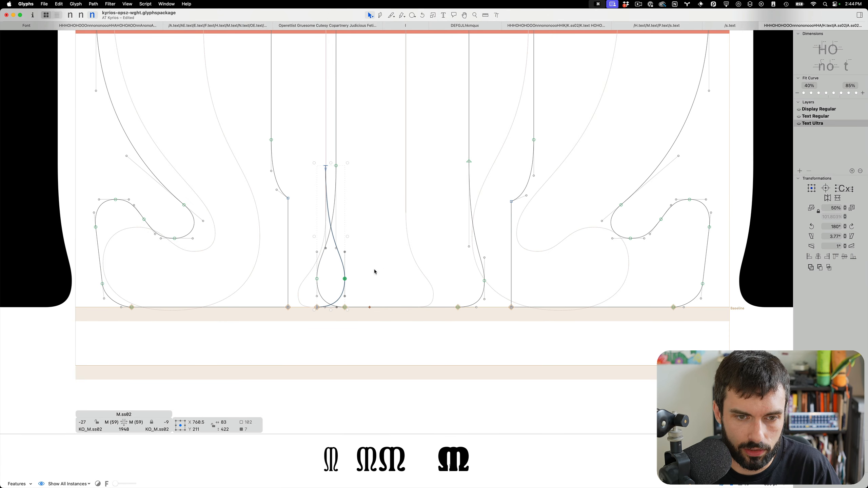
pyautogui.moveTo(318, 309); pyautogui.dragTo(460, 310)
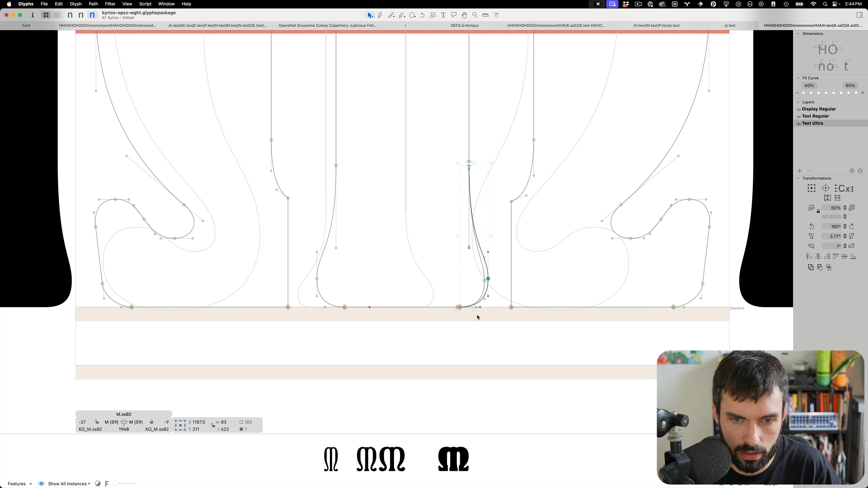
pyautogui.press('super+x')
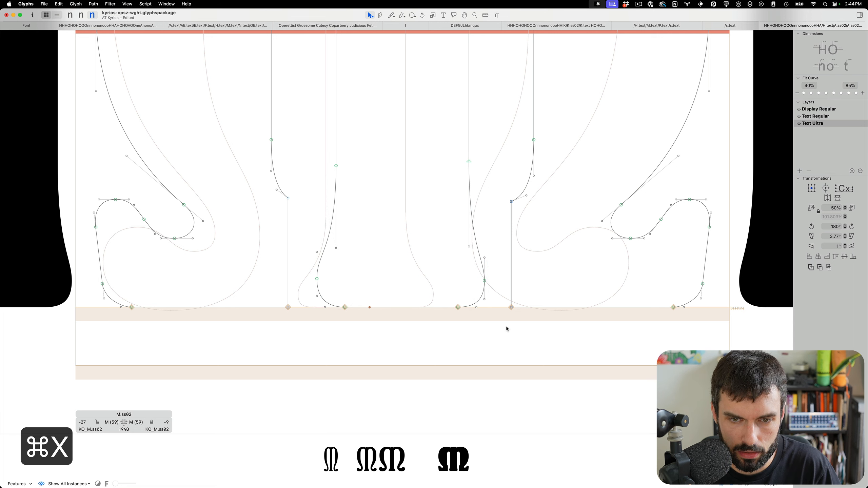
# - Replace the foot's right curve with the mirrored copy, joining its ends to the middle stem and the baseline segment
pyautogui.moveTo(503, 325); pyautogui.dragTo(447, 107)
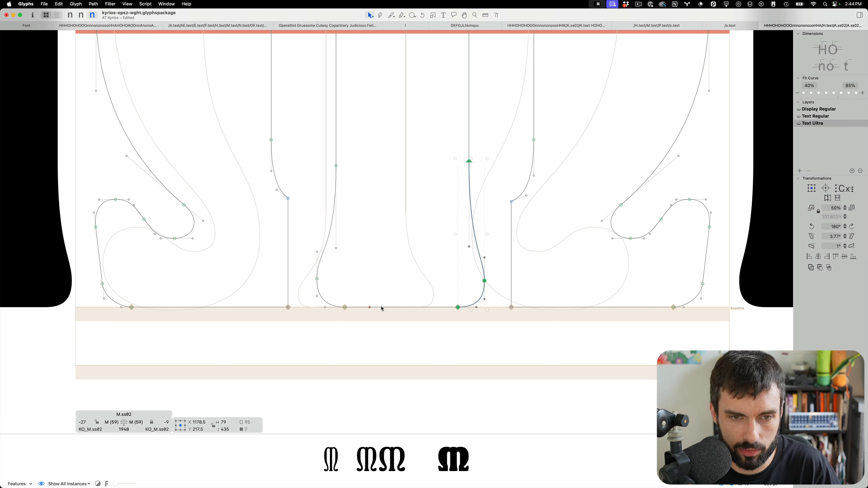
pyautogui.hotkey('alt', 'BackSpace')
pyautogui.press('super+v')
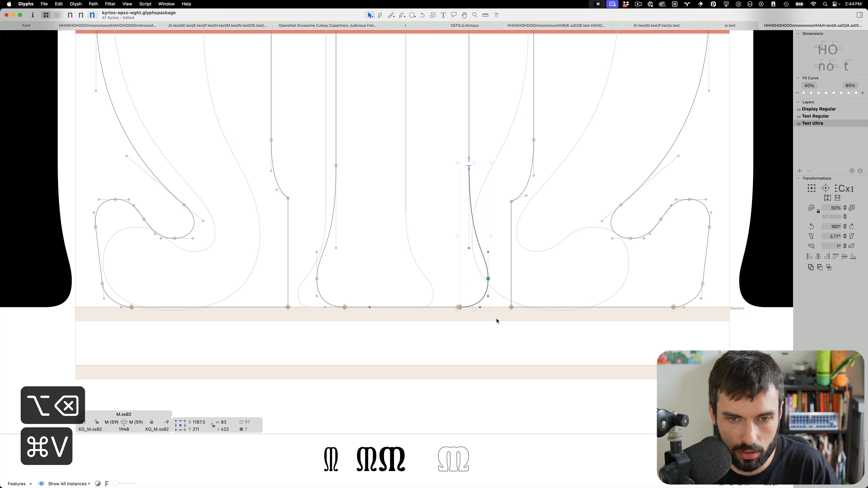
pyautogui.click(478, 155)
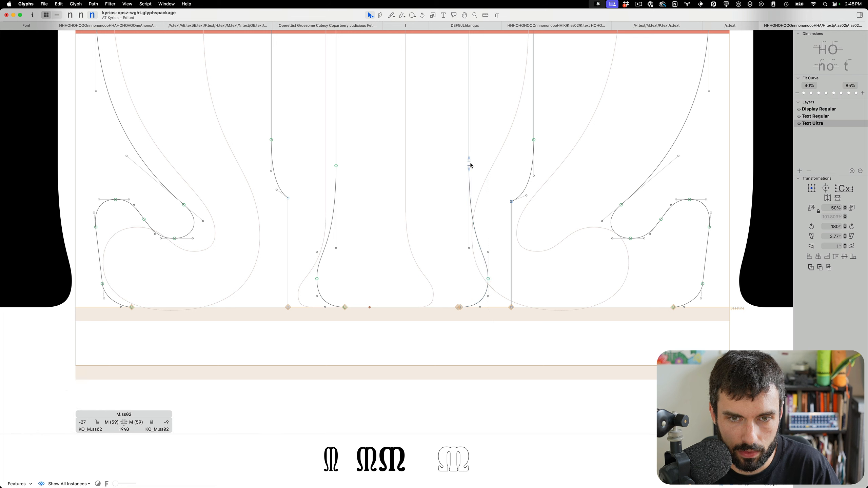
pyautogui.click(469, 164)
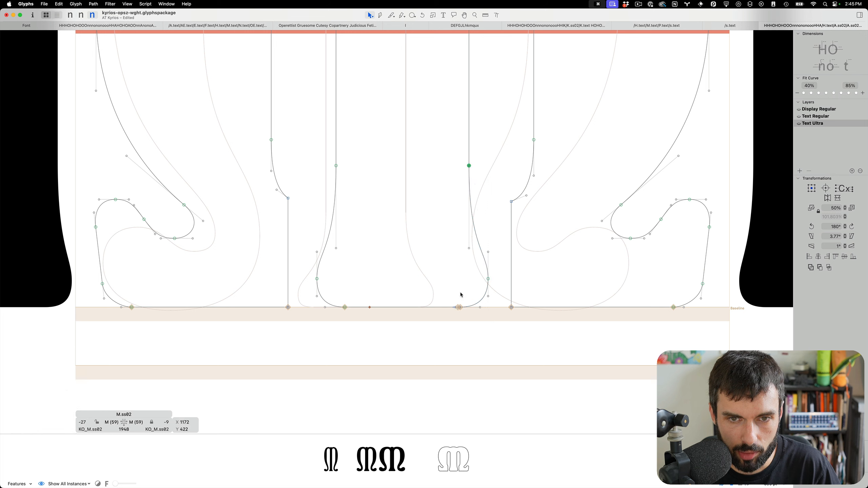
pyautogui.click(459, 323)
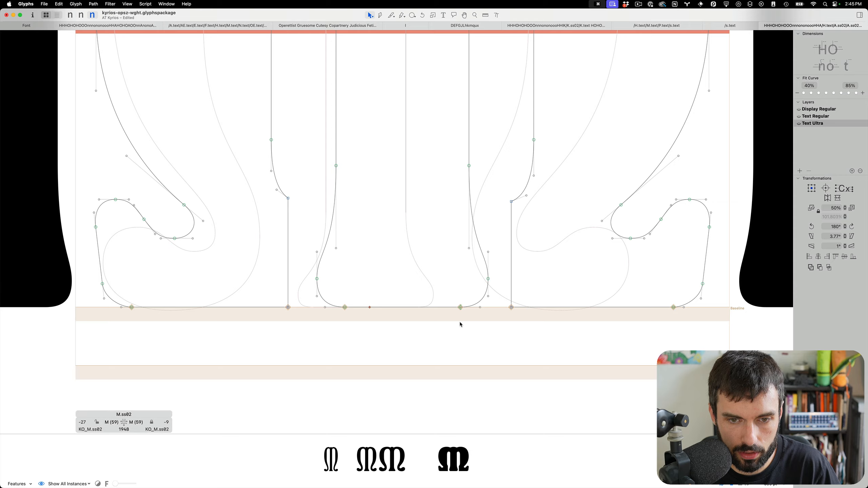
# - Copy the lower part of A.ss02's curled left leg, and reopen M.ss02 for editing
pyautogui.scroll(-6, 408, 211)
pyautogui.scroll(3, 387, 193)
pyautogui.scroll(1, 385, 194)
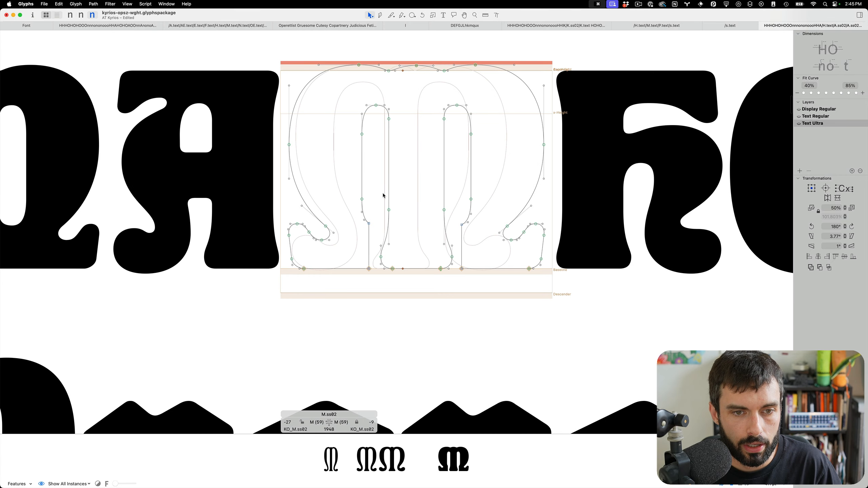
pyautogui.doubleClick(167, 223)
pyautogui.moveTo(195, 305); pyautogui.dragTo(69, 219)
pyautogui.press('super+c')
pyautogui.doubleClick(419, 205)
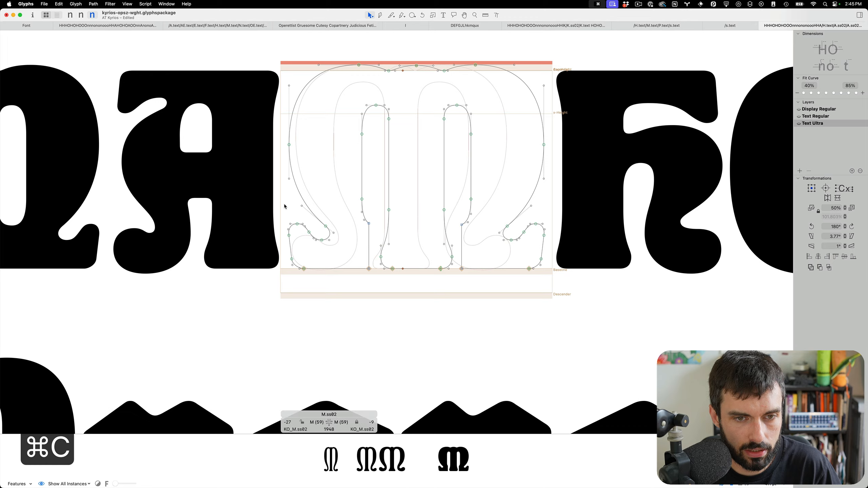
# - Examine the leg and foot shapes of M.ss02 in the Display Regular and Text Regular masters
pyautogui.scroll(3, 286, 206)
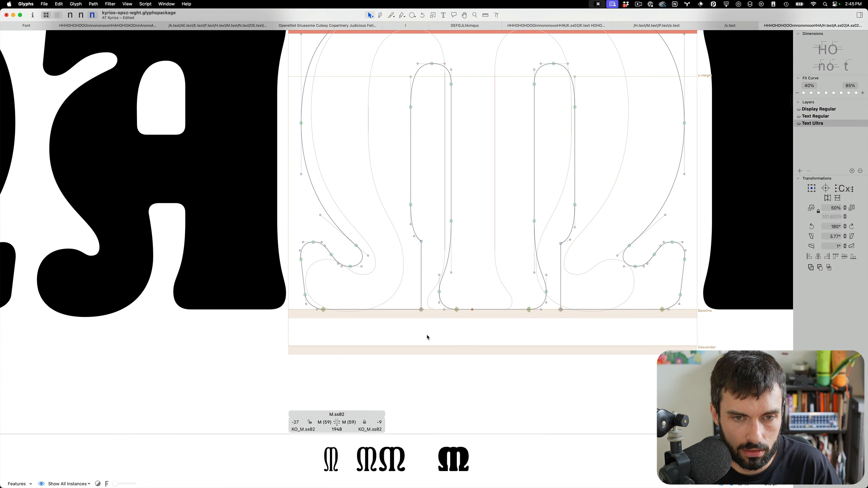
pyautogui.press('super+1')
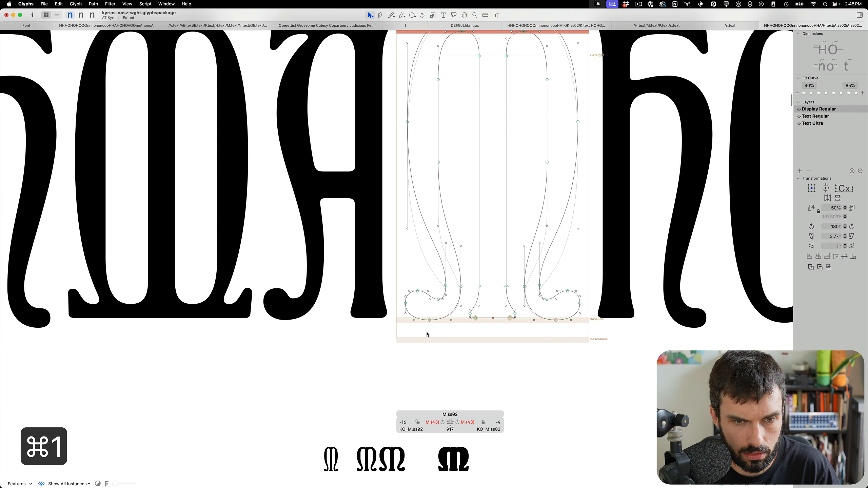
pyautogui.press('super+2')
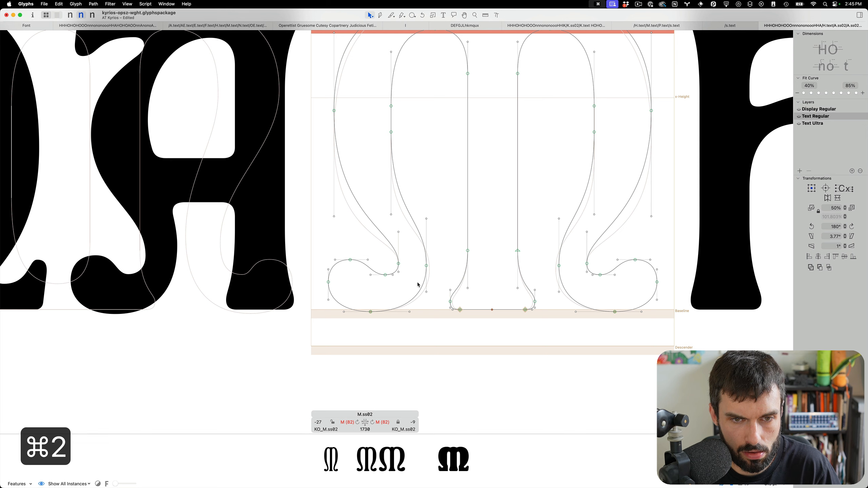
# - In M.ss02's Text Ultra master, replace the left leg's diagonal node with one at the curl's extreme, and lengthen the outer curve's upper handle
pyautogui.press('super+3')
pyautogui.press('super+2')
pyautogui.press('super+3')
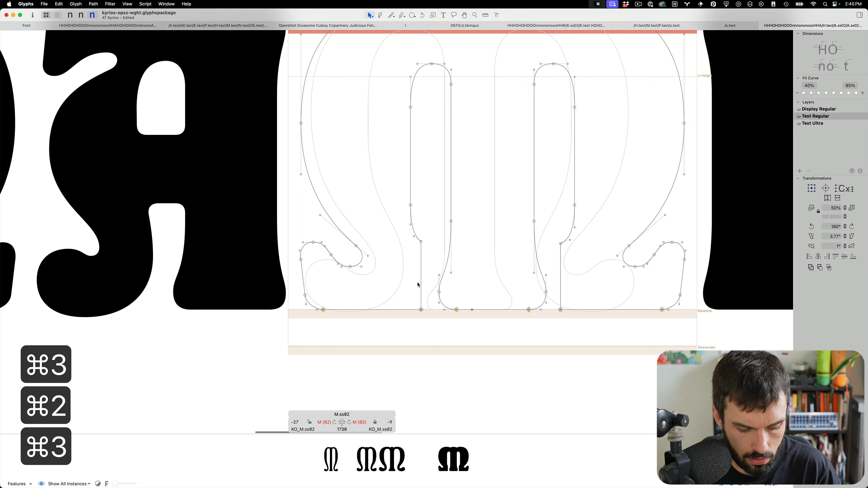
pyautogui.press('p')
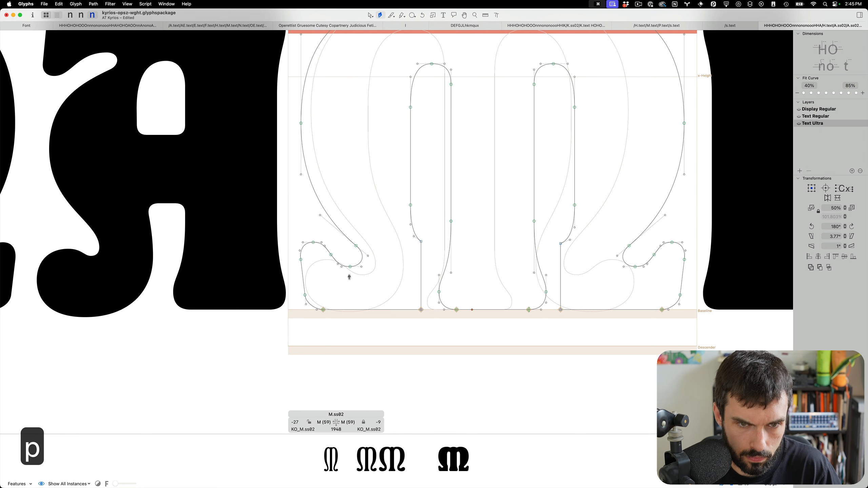
pyautogui.click(362, 256)
pyautogui.press('v')
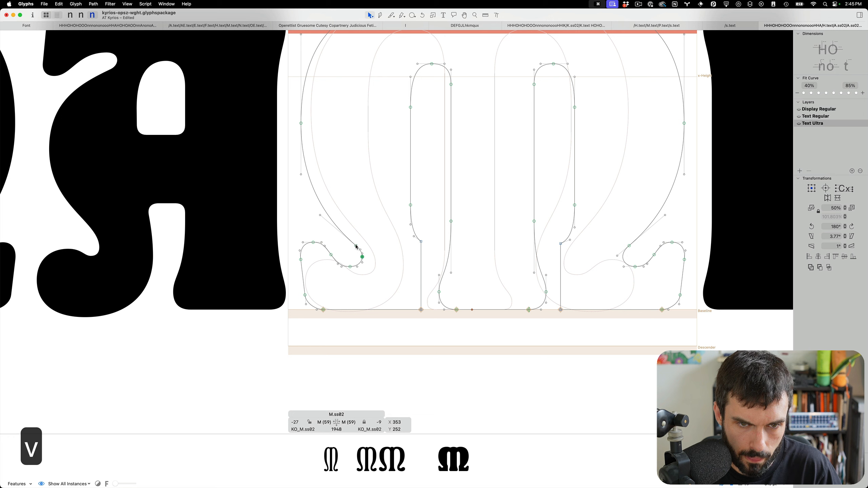
pyautogui.press('BackSpace')
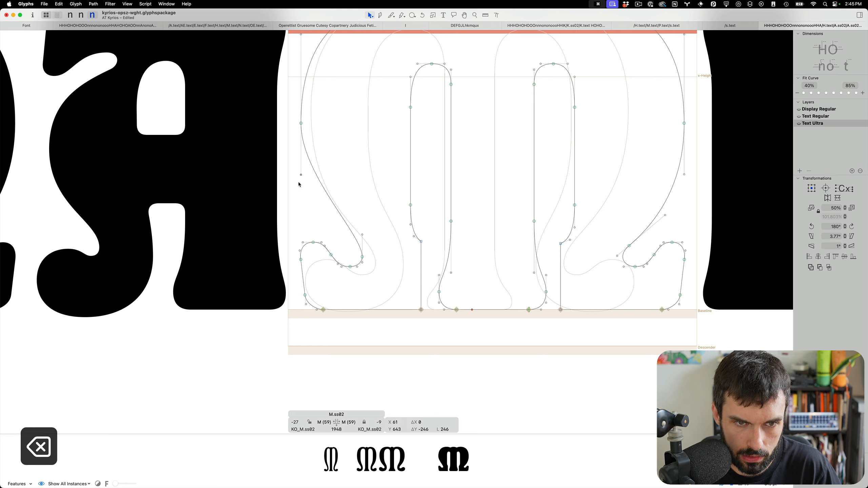
pyautogui.moveTo(301, 175); pyautogui.dragTo(302, 216)
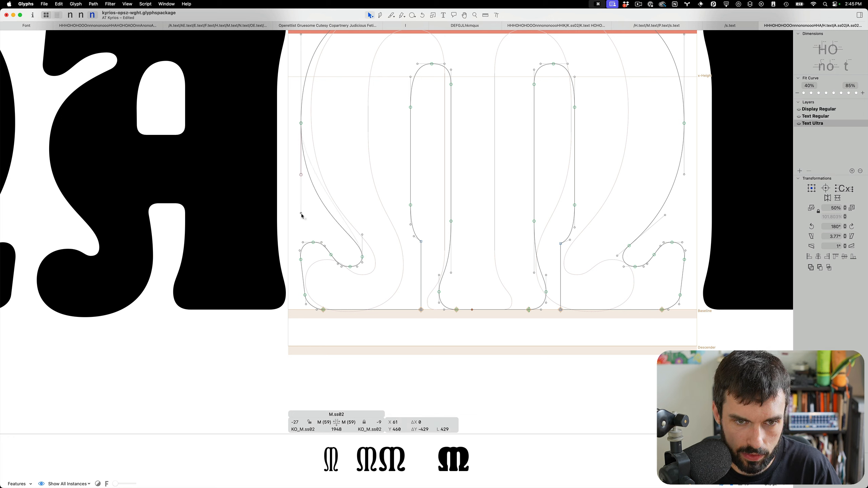
# - Replace the lower part of the left leg with the copied A.ss02 curl, joining it to the leg's outer curve
pyautogui.click(384, 200)
pyautogui.moveTo(431, 349); pyautogui.dragTo(209, 180)
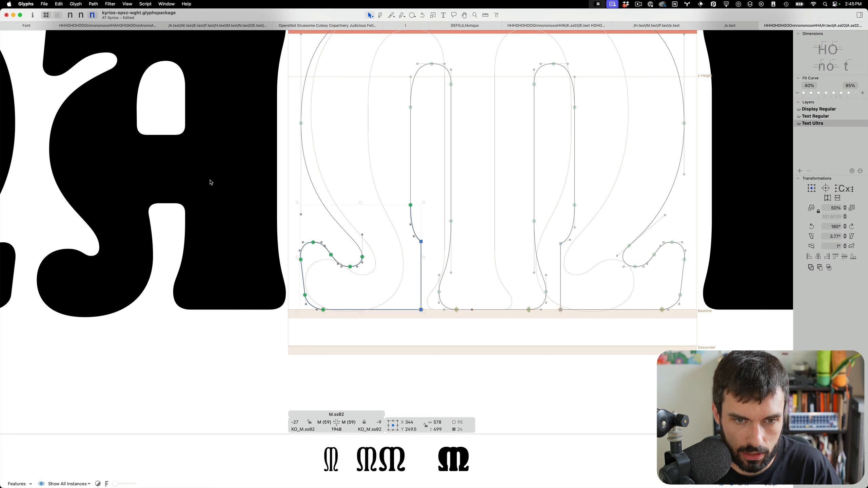
pyautogui.hotkey('alt', 'BackSpace')
pyautogui.press('super+z')
pyautogui.moveTo(376, 240); pyautogui.dragTo(262, 188)
pyautogui.hotkey('alt', 'BackSpace')
pyautogui.press('super+v')
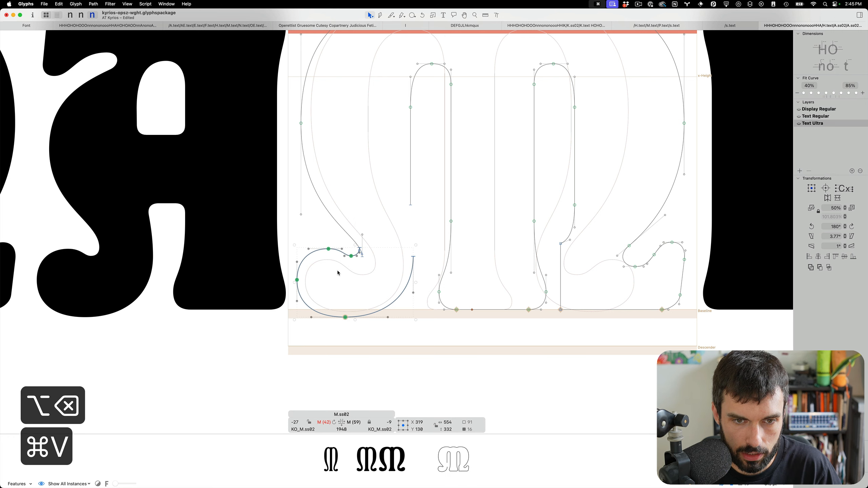
pyautogui.click(389, 268)
pyautogui.moveTo(362, 256); pyautogui.dragTo(359, 247)
pyautogui.click(407, 243)
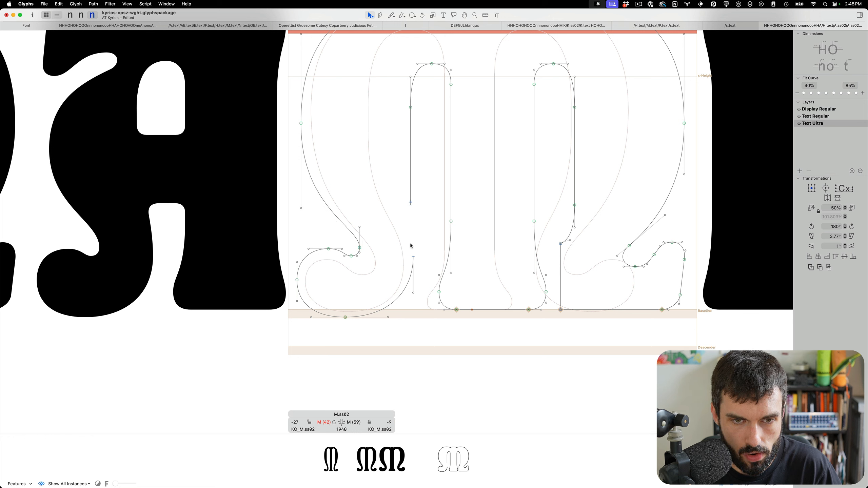
# - Connect the curl's open end to the left leg's inner edge with a curve segment, and make the upper junction node smooth
pyautogui.press('p')
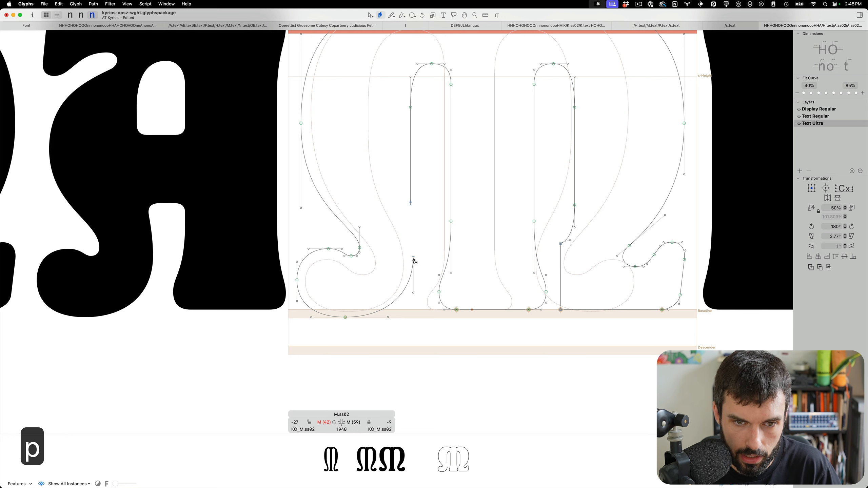
pyautogui.click(410, 206)
pyautogui.press('v')
pyautogui.keyDown('alt'); pyautogui.click(412, 231); pyautogui.keyUp('alt')
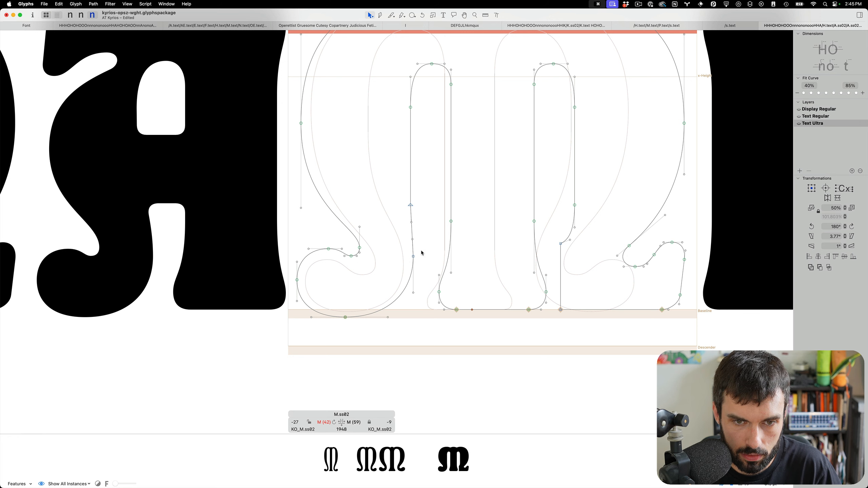
pyautogui.press('Return')
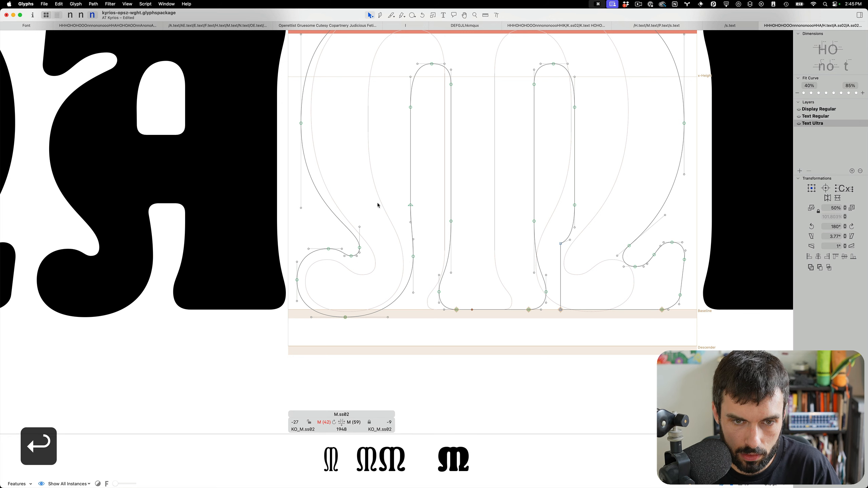
# - Copy the rebuilt lower part of the left leg, from the outer extreme node around to the inner edge
pyautogui.scroll(-1, 378, 206)
pyautogui.scroll(-3, 378, 206)
pyautogui.scroll(2, 412, 301)
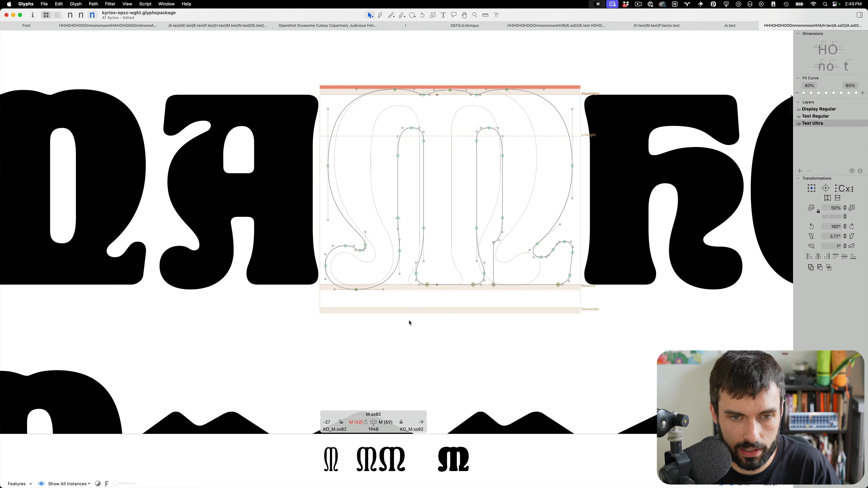
pyautogui.moveTo(409, 322)
pyautogui.mouseDown()
pyautogui.moveTo(285, 181)
pyautogui.moveTo(280, 160)
pyautogui.mouseUp()
pyautogui.press('super+c')
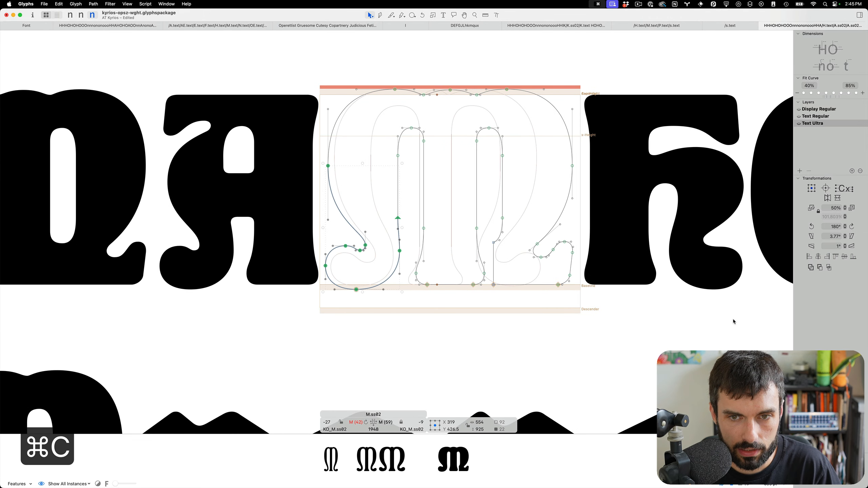
# - Replace the lower part of the right leg with the copied left one, flipped horizontally and joined to the right leg's open ends
pyautogui.moveTo(670, 341); pyautogui.dragTo(489, 166)
pyautogui.hotkey('alt', 'BackSpace')
pyautogui.press('super+v')
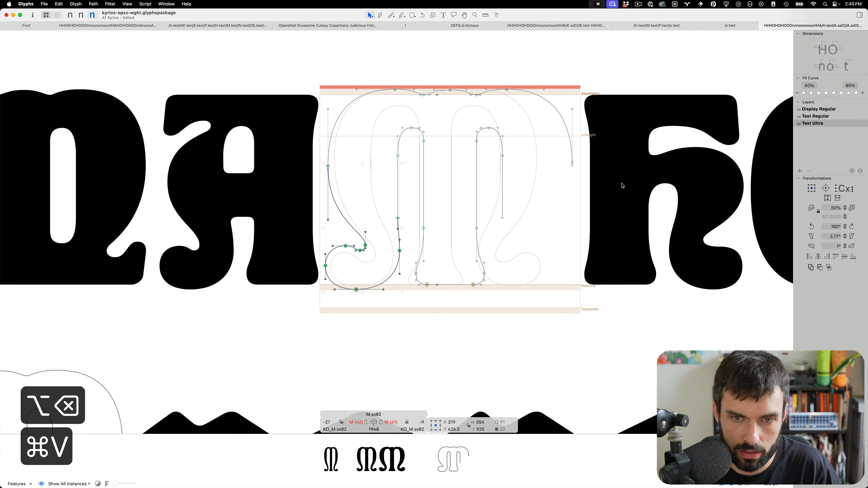
pyautogui.click(828, 198)
pyautogui.moveTo(397, 168)
pyautogui.mouseDown()
pyautogui.moveTo(584, 168)
pyautogui.moveTo(573, 167)
pyautogui.mouseUp()
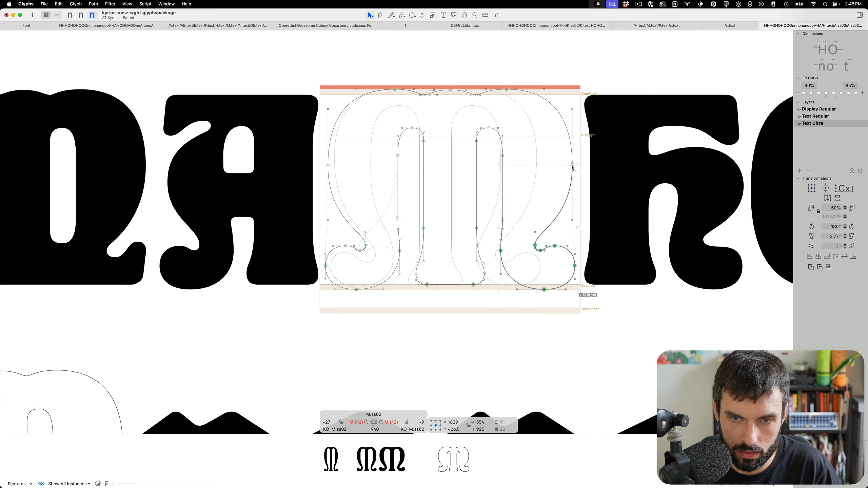
pyautogui.click(533, 222)
pyautogui.scroll(-5, 478, 229)
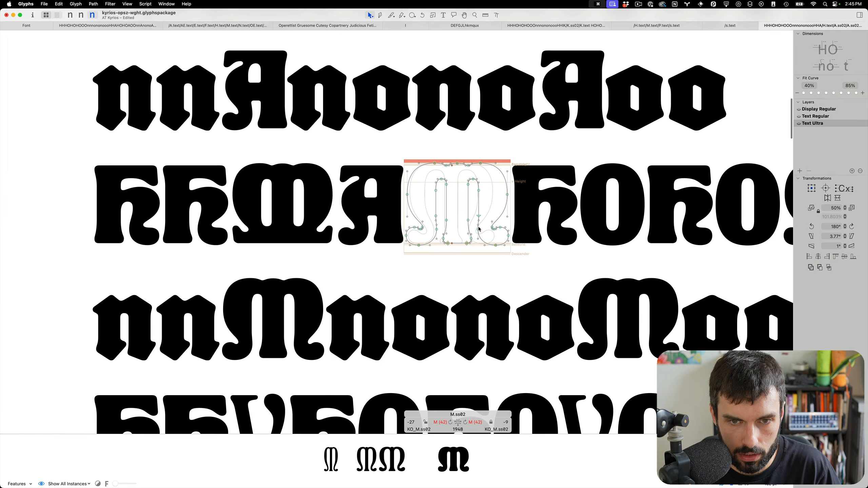
# - Correct the path direction of the Text Ultra M.ss02 glyph between A and H
pyautogui.press('space')
pyautogui.scroll(3, 479, 229)
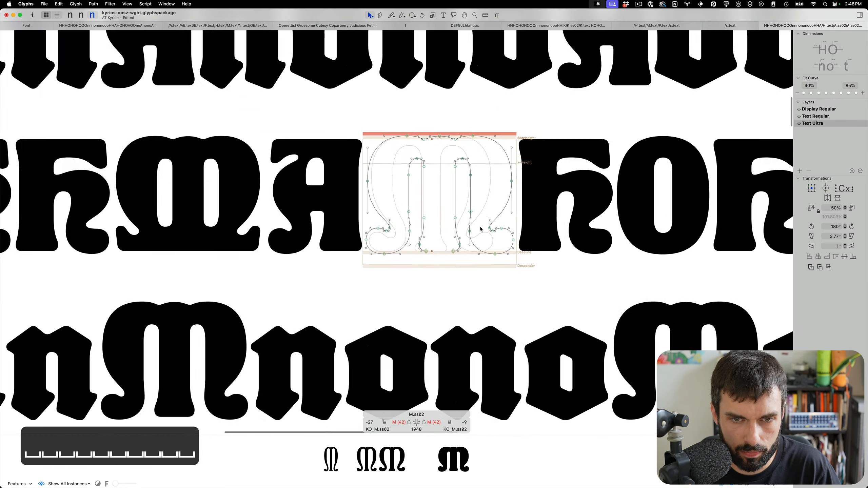
pyautogui.scroll(2, 480, 229)
pyautogui.press('super+shift+r')
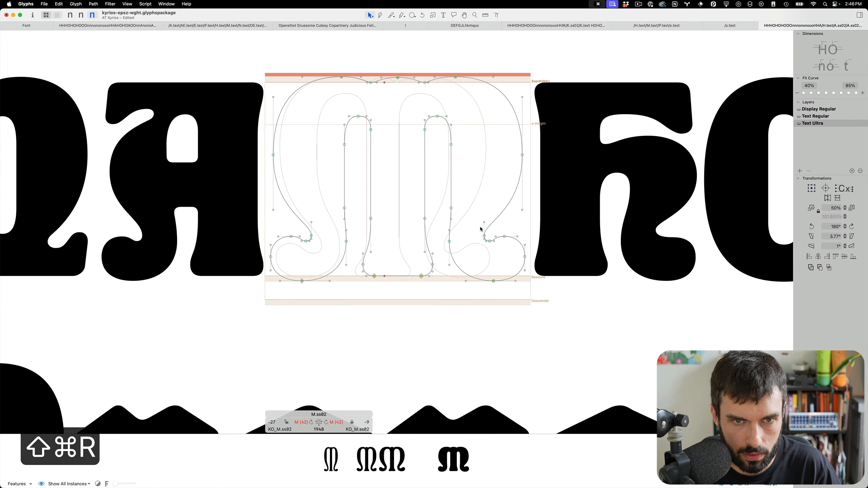
# - Centre M.ss02's top and bottom anchors together at X 974, save, and update the glyph's linked metrics
pyautogui.click(385, 85)
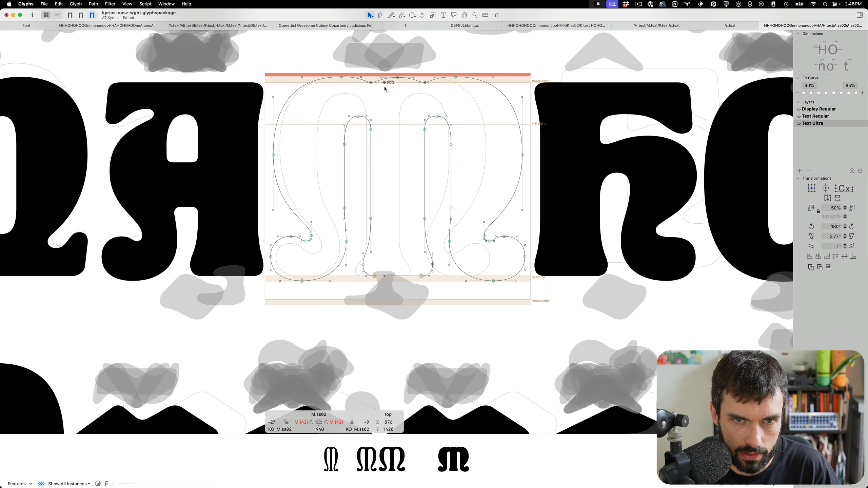
pyautogui.keyDown('shift'); pyautogui.click(384, 276); pyautogui.keyUp('shift')
pyautogui.moveTo(385, 276); pyautogui.dragTo(399, 279)
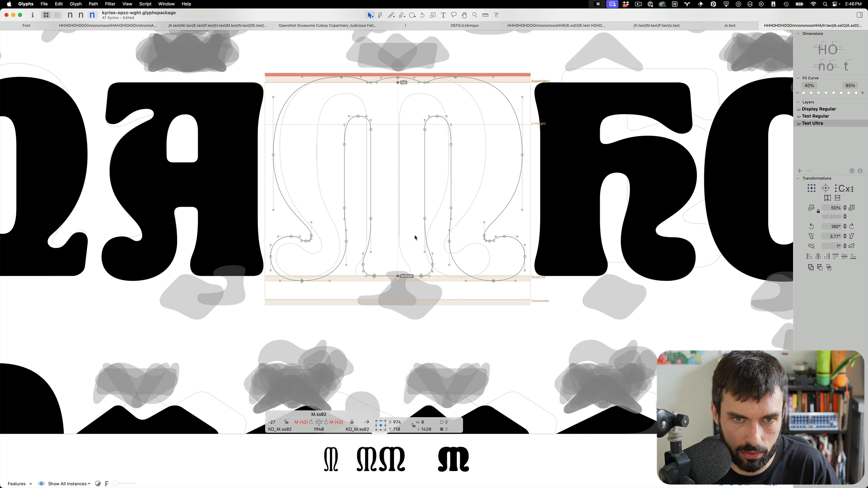
pyautogui.click(416, 238)
pyautogui.press('cmd+s')
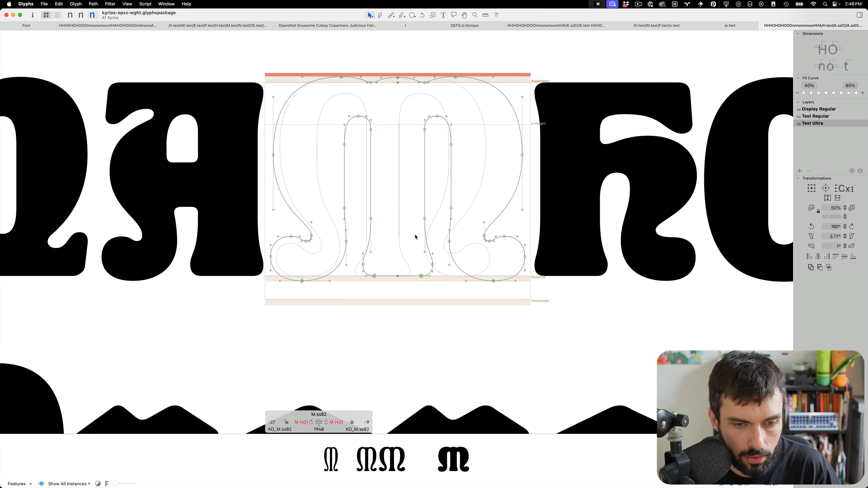
pyautogui.press('ctrl+super+m')
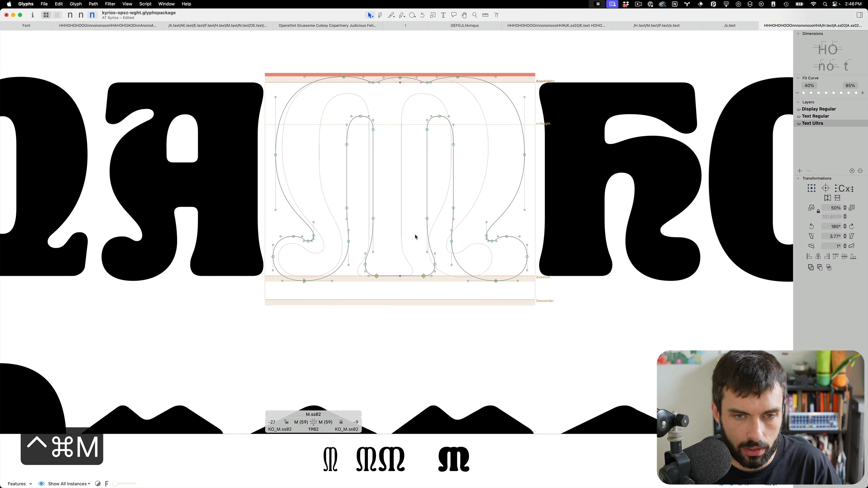
# - Compare the M.ss02 outline and its neighbours across the Text Ultra, Text Regular and Display Regular masters
pyautogui.hotkey('alt', 'pageup')
pyautogui.hotkey('alt', 'pagedown')
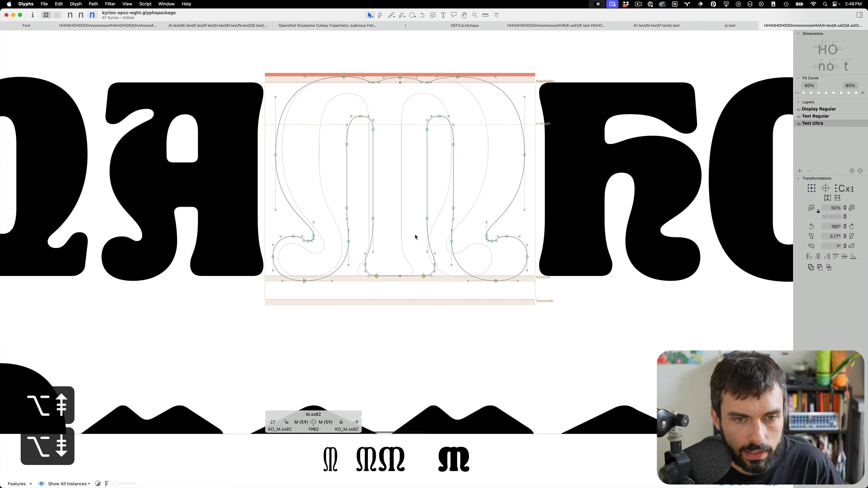
pyautogui.hotkey('alt', 'pageup')
pyautogui.hotkey('alt', 'pagedown')
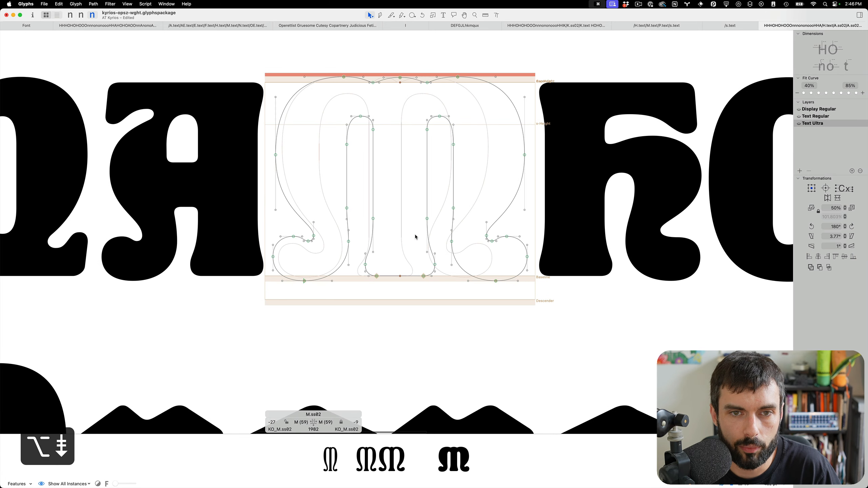
pyautogui.hotkey('alt', 'pageup')
pyautogui.hotkey('alt', 'pagedown')
pyautogui.hotkey('alt', 'pageup')
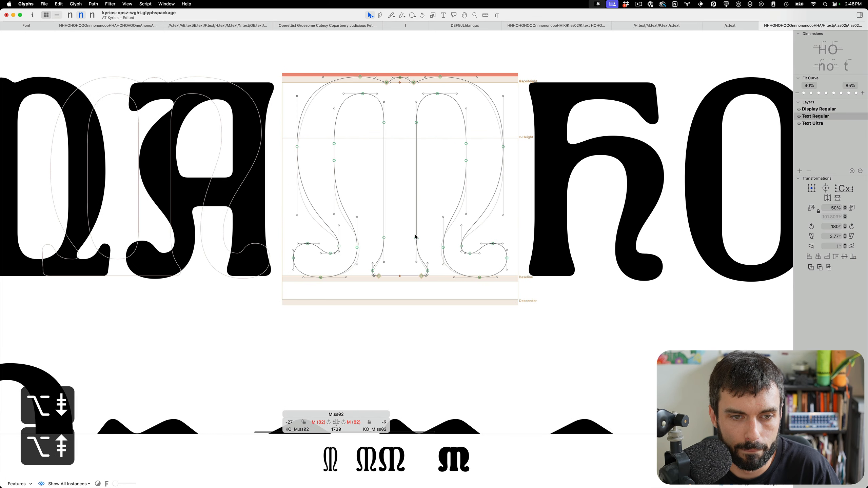
pyautogui.hotkey('alt', 'pagedown')
pyautogui.hotkey('alt', 'pageup')
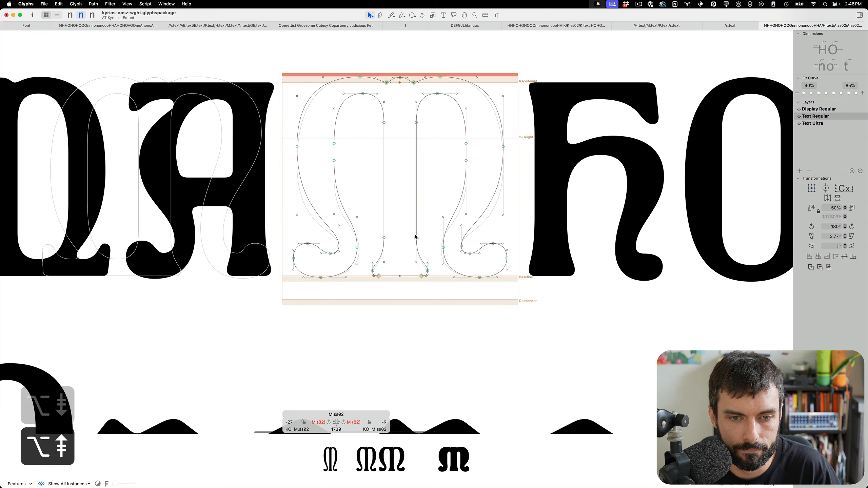
pyautogui.hotkey('alt', 'pagedown')
pyautogui.hotkey('alt', 'pagedown')
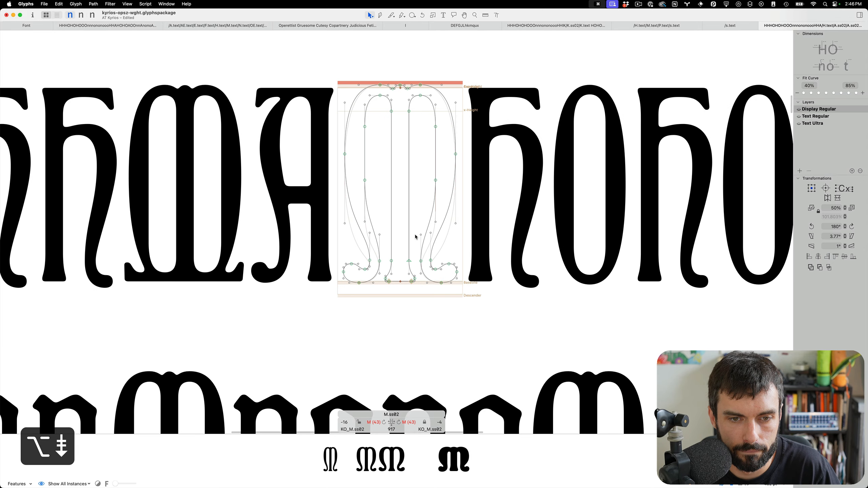
pyautogui.hotkey('alt', 'pageup')
pyautogui.hotkey('alt', 'pageup')
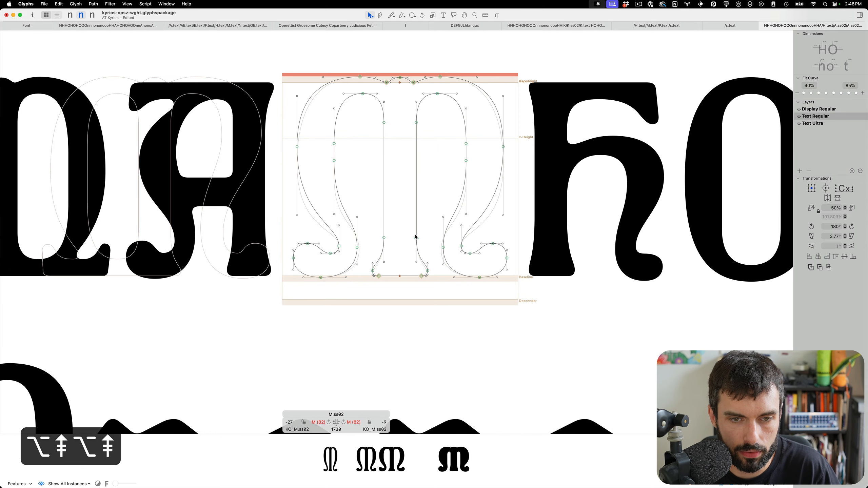
# - Correct M.ss02's path direction for all masters and save the font
pyautogui.press('alt+shift+super+r')
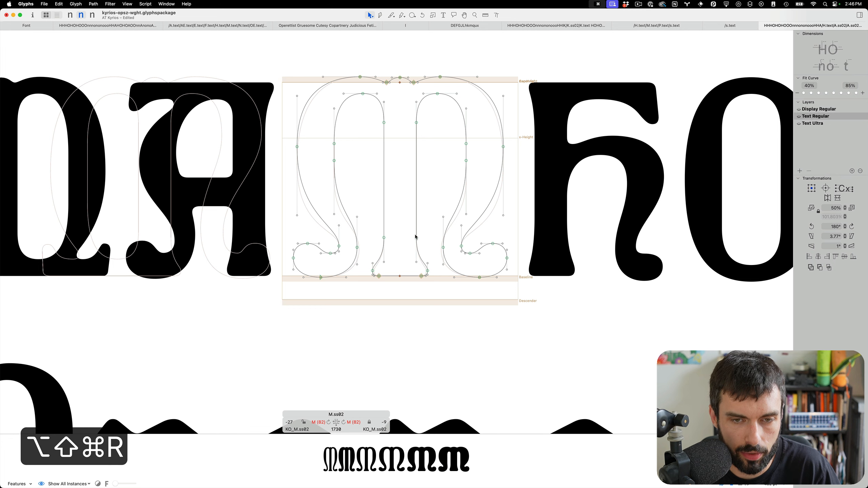
pyautogui.press('super+s')
pyautogui.scroll(3, 415, 237)
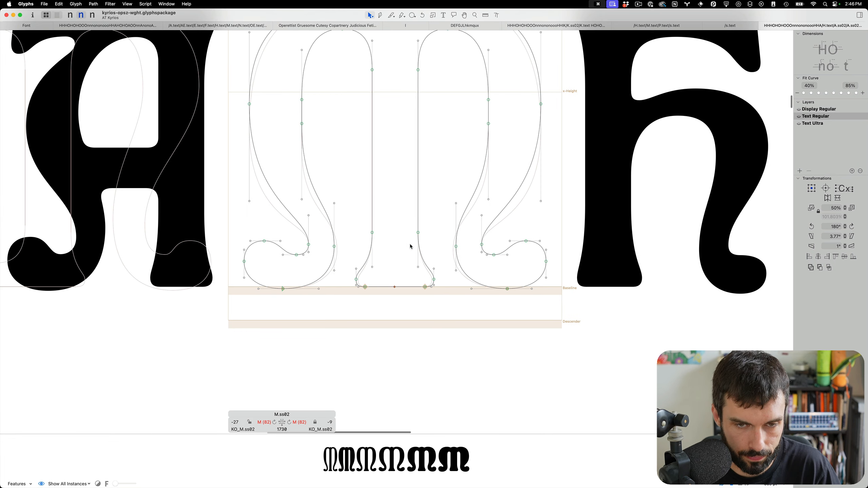
pyautogui.press('alt+shift+super+r')
pyautogui.press('super+s')
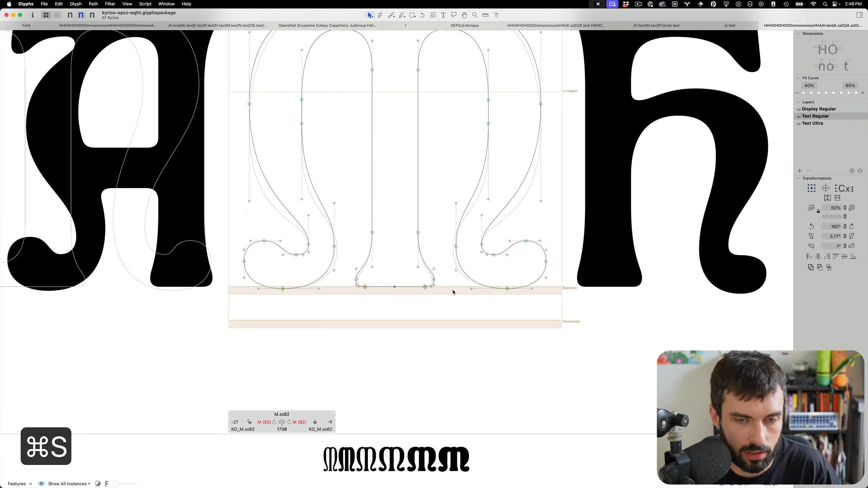
# - Examine M.ss02's middle base serif in the Text Regular and Text Ultra masters, and the Text Ultra sample lines as filled text
pyautogui.scroll(-2, 443, 307)
pyautogui.scroll(5, 406, 263)
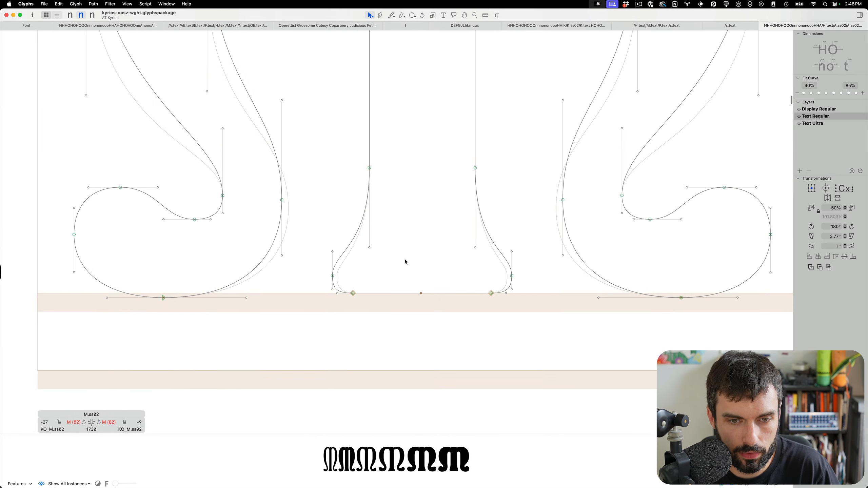
pyautogui.press('super+3')
pyautogui.press('super+3')
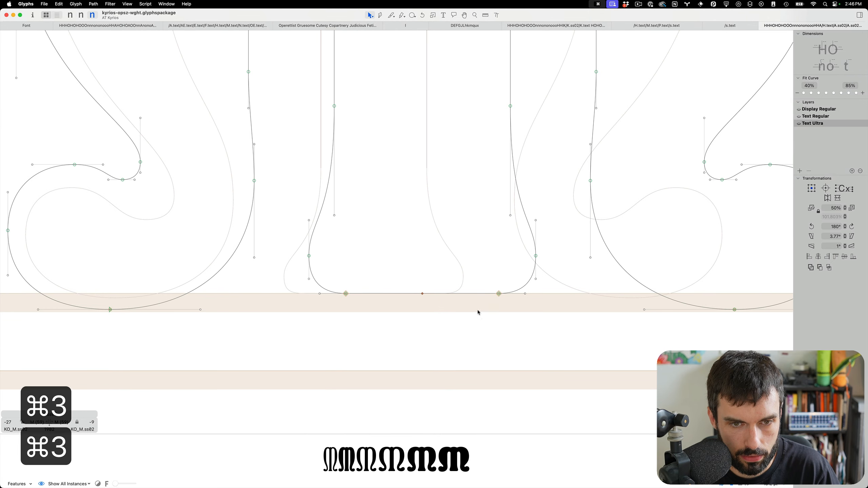
pyautogui.scroll(-5, 477, 312)
pyautogui.press('t')
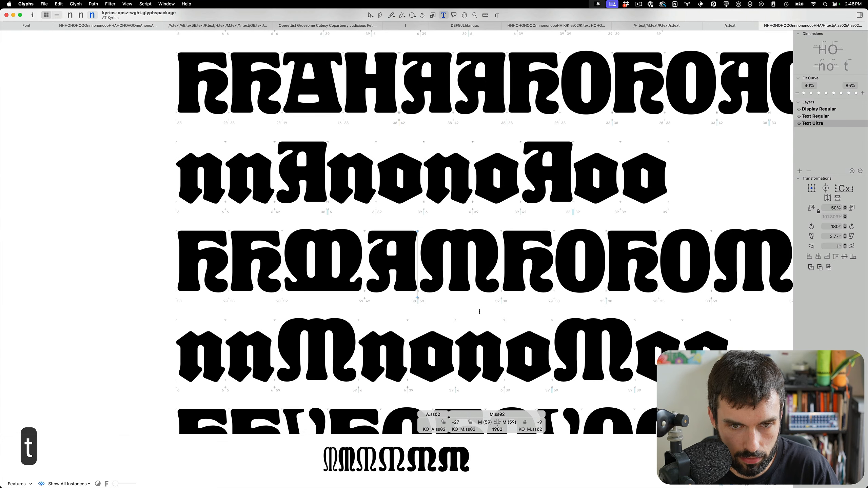
pyautogui.press('super+s')
pyautogui.scroll(-3, 479, 311)
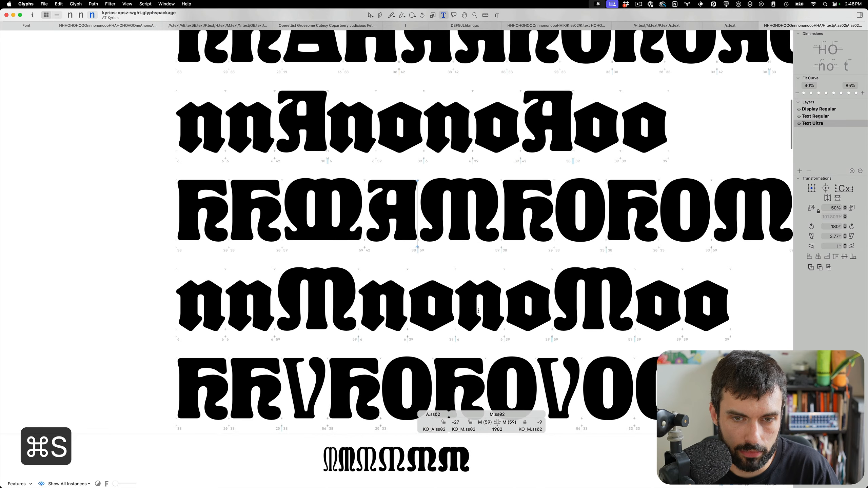
pyautogui.scroll(5, 477, 311)
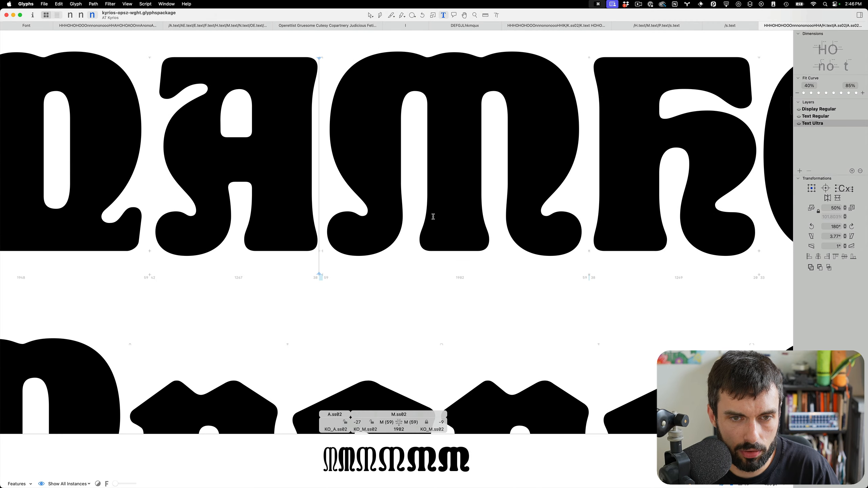
# - Shift the inner and bottom nodes of M.ss02's left foot slightly right, to a selection centre of X 471
pyautogui.press('Escape')
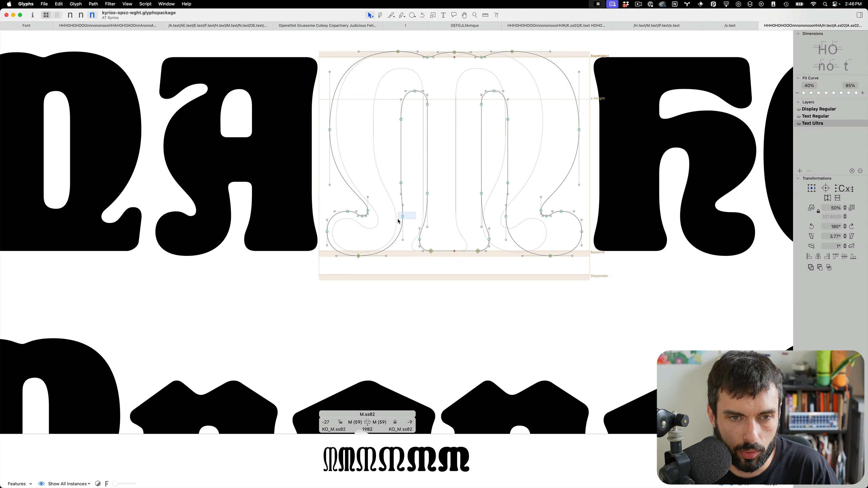
pyautogui.moveTo(416, 212); pyautogui.dragTo(398, 219)
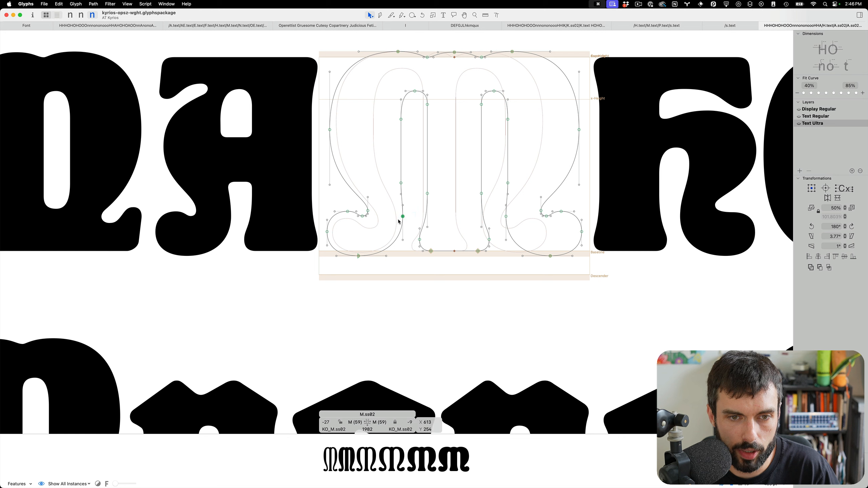
pyautogui.moveTo(415, 287); pyautogui.dragTo(357, 269)
pyautogui.hotkey('ctrl', 'alt', 'shift', 'Right')
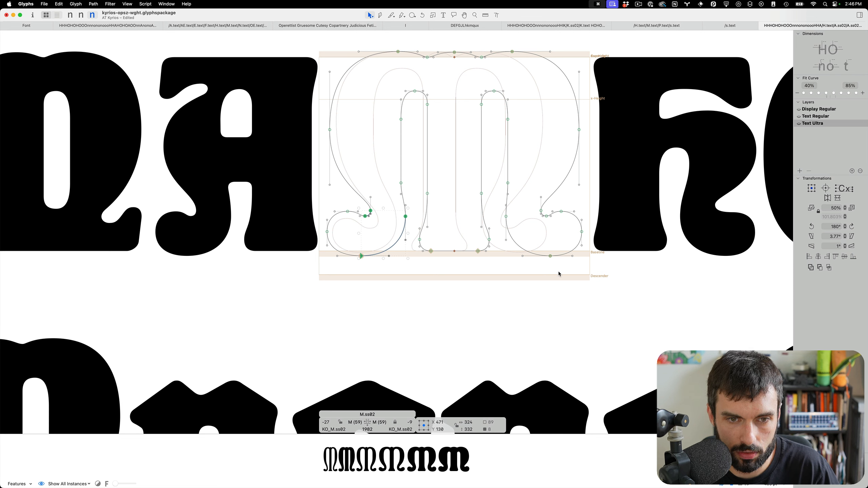
# - Shift the matching nodes of M.ss02's right foot slightly left to mirror the left foot, and save
pyautogui.moveTo(554, 274); pyautogui.dragTo(545, 237)
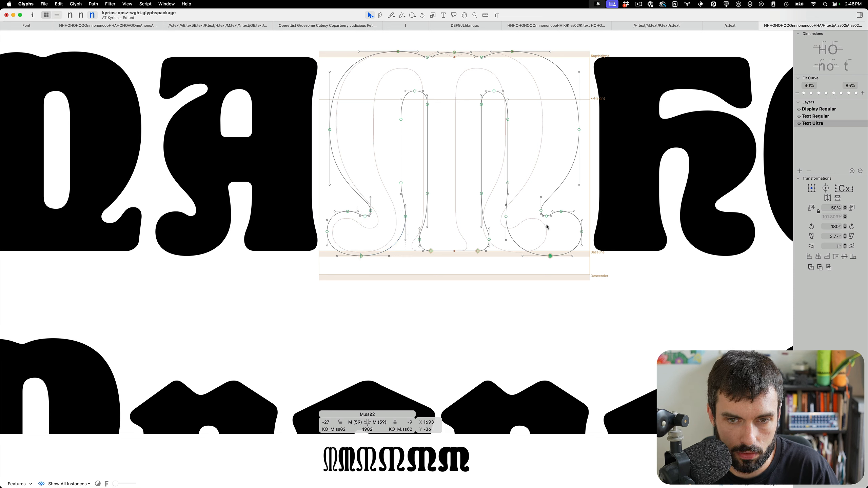
pyautogui.moveTo(548, 271); pyautogui.dragTo(485, 266)
pyautogui.hotkey('ctrl', 'alt', 'shift', 'Left')
pyautogui.hotkey('ctrl', 'alt', 'shift', 'Right')
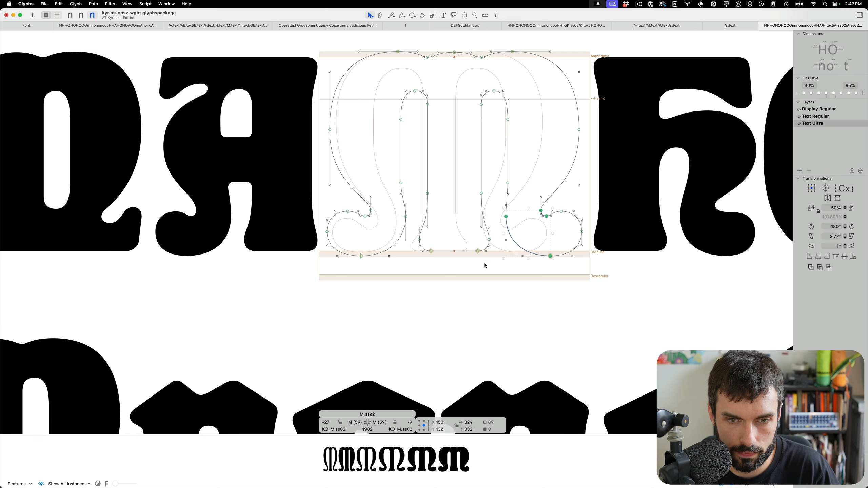
pyautogui.hotkey('ctrl', 'alt', 'shift', 'Left')
pyautogui.hotkey('ctrl', 'alt', 'shift', 'Left')
pyautogui.press('super+s')
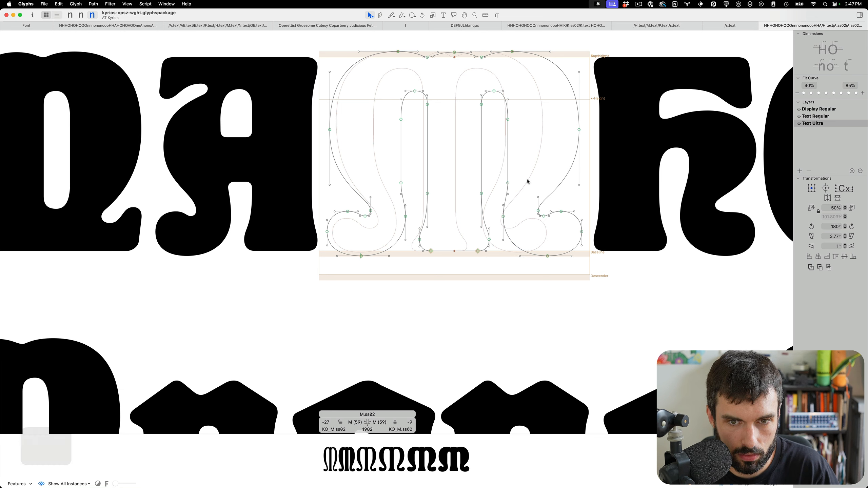
# - Raise the lower nodes on the outer edges of M.ss02's two counters to Y 509 and save the font
pyautogui.moveTo(527, 186); pyautogui.dragTo(365, 161)
pyautogui.hotkey('ctrl', 'alt', 'shift', 'Up')
pyautogui.hotkey('ctrl', 'alt', 'shift', 'Up')
pyautogui.hotkey('ctrl', 'alt', 'shift', 'Up')
pyautogui.hotkey('ctrl', 'alt', 'shift', 'Up')
pyautogui.hotkey('ctrl', 'alt', 'shift', 'Up')
pyautogui.hotkey('ctrl', 'alt', 'shift', 'Up')
pyautogui.hotkey('ctrl', 'alt', 'shift', 'Up')
pyautogui.hotkey('ctrl', 'alt', 'shift', 'Up')
pyautogui.hotkey('ctrl', 'alt', 'shift', 'Up')
pyautogui.hotkey('ctrl', 'alt', 'shift', 'Up')
pyautogui.hotkey('ctrl', 'alt', 'shift', 'Up')
pyautogui.hotkey('ctrl', 'alt', 'shift', 'Up')
pyautogui.hotkey('ctrl', 'alt', 'shift', 'Up')
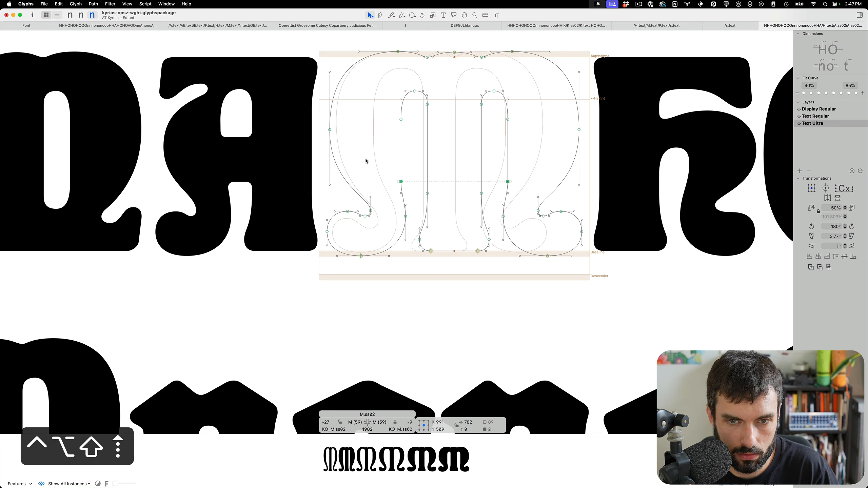
pyautogui.press('t')
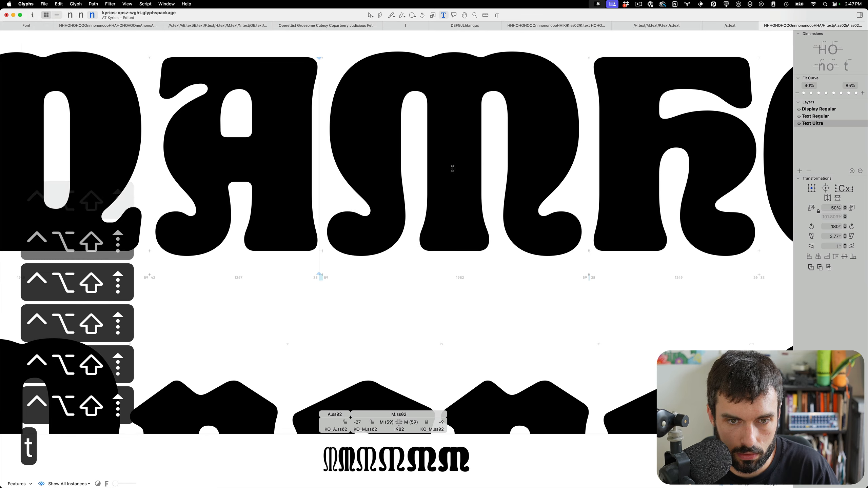
pyautogui.scroll(-5, 410, 220)
pyautogui.press('super+s')
pyautogui.scroll(-2, 410, 221)
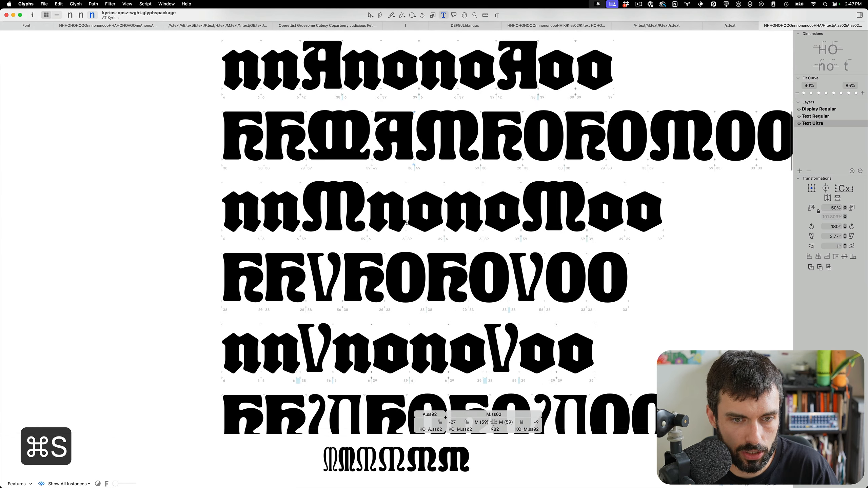
pyautogui.press('super+s')
# - Raise the outermost side nodes of M.ss02's left and right bowls to Y 919 and save the font
pyautogui.scroll(5, 456, 132)
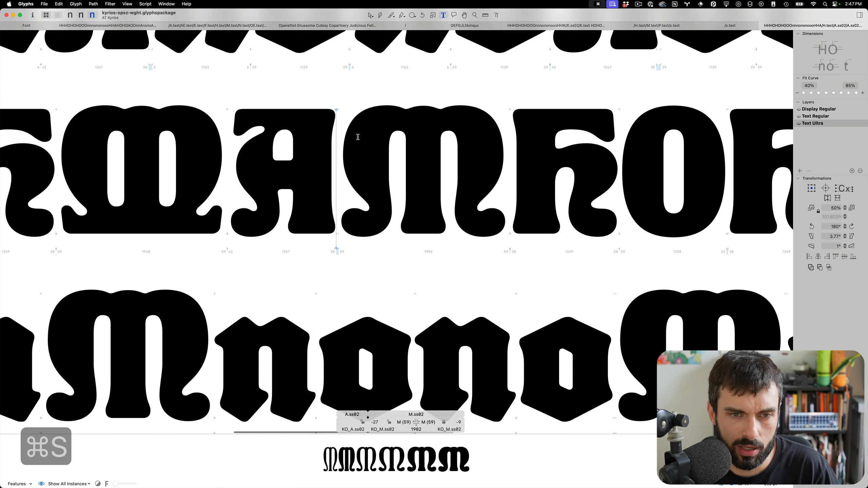
pyautogui.press('Escape')
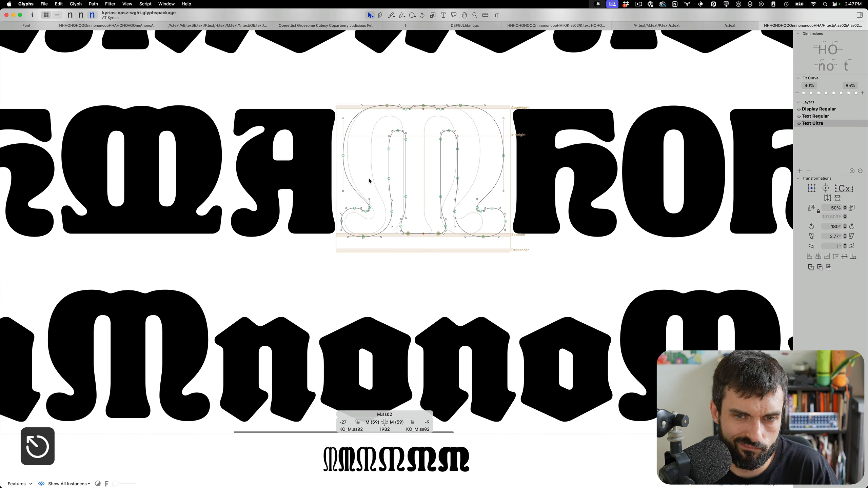
pyautogui.moveTo(519, 162); pyautogui.dragTo(327, 152)
pyautogui.hotkey('ctrl', 'alt', 'shift', 'Up')
pyautogui.hotkey('ctrl', 'alt', 'shift', 'Up')
pyautogui.hotkey('ctrl', 'alt', 'shift', 'Up')
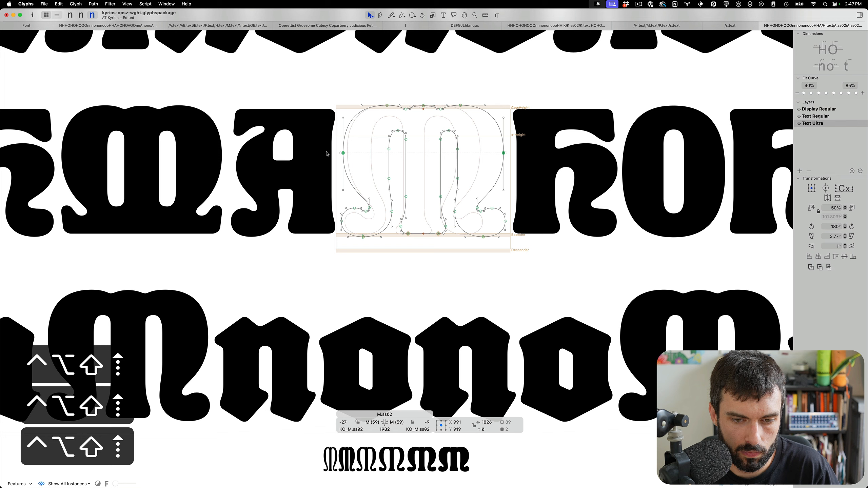
pyautogui.press('cmd+s')
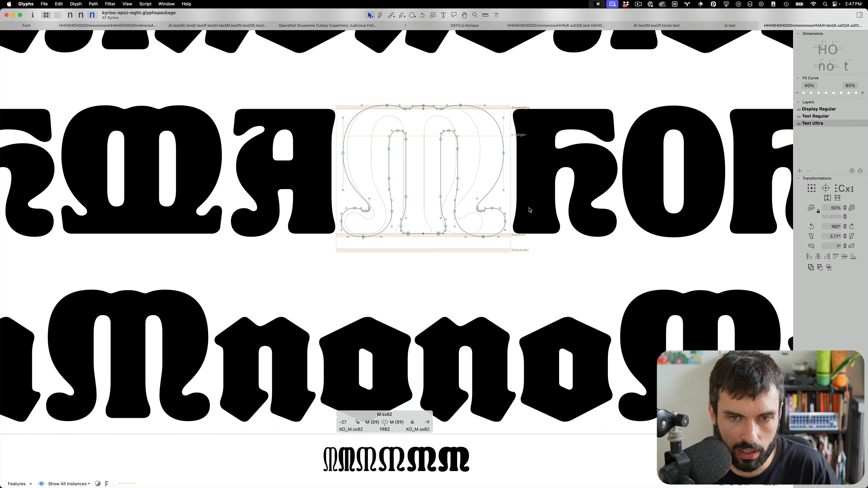
pyautogui.press('t')
pyautogui.press('cmd+s')
pyautogui.scroll(-5, 536, 202)
pyautogui.press('super+s')
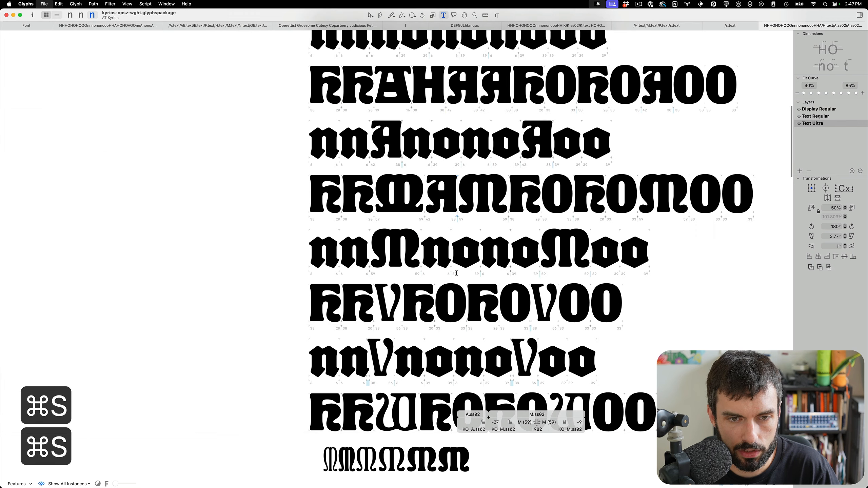
pyautogui.scroll(5, 379, 286)
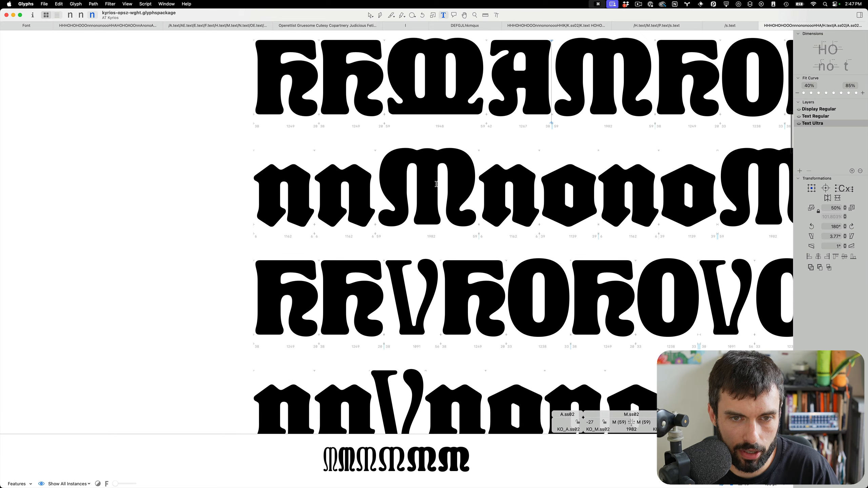
# - Save the font and insert the default V before the first V.ss02 in the capitals test line
pyautogui.press('super+s')
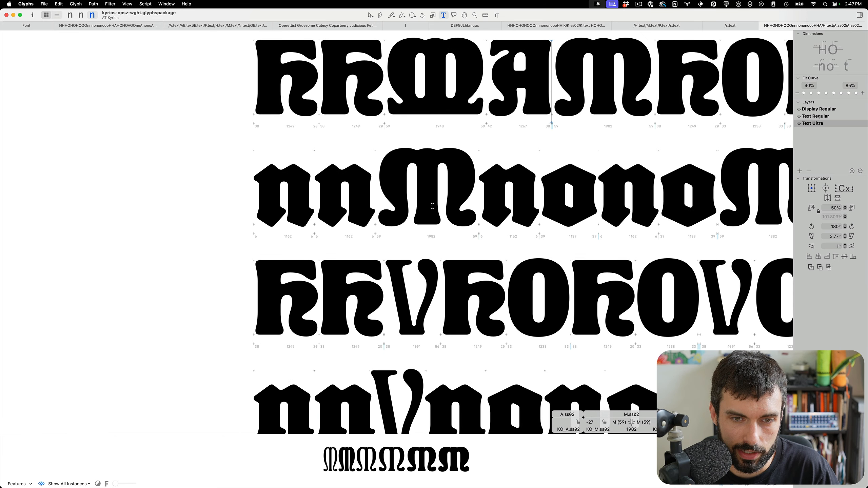
pyautogui.press('super+s')
pyautogui.hscroll(-2, 429, 212)
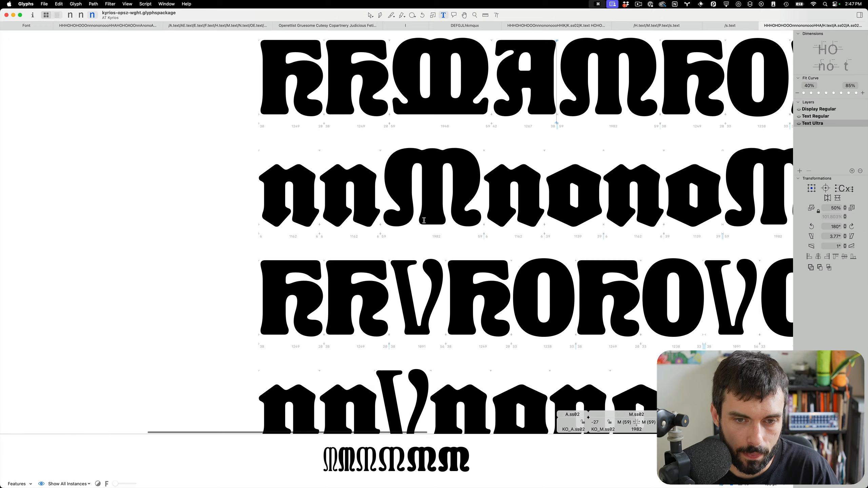
pyautogui.scroll(-4, 424, 220)
pyautogui.click(397, 218)
pyautogui.write('V')
pyautogui.hscroll(1, 397, 218)
pyautogui.scroll(4, 458, 221)
pyautogui.scroll(1, 458, 221)
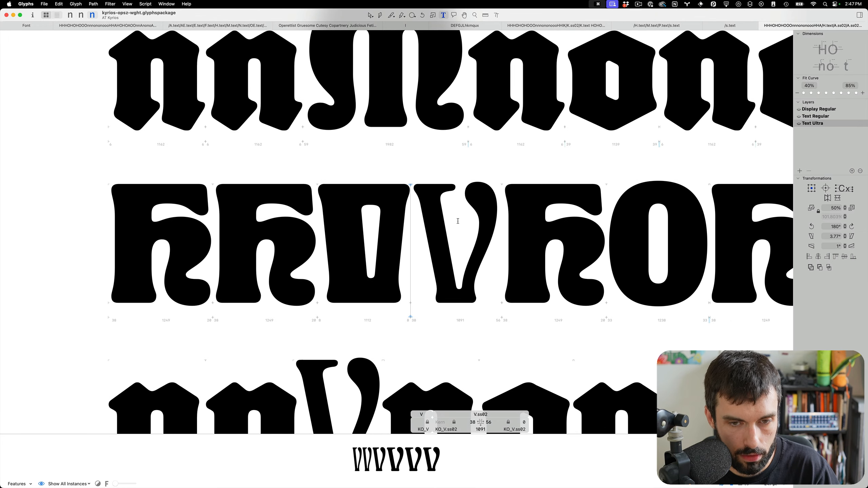
# - Insert the glyph W.text between V and V.ss02 in the test line
pyautogui.press('super+f')
pyautogui.write('W.')
pyautogui.press('Down')
pyautogui.press('Down')
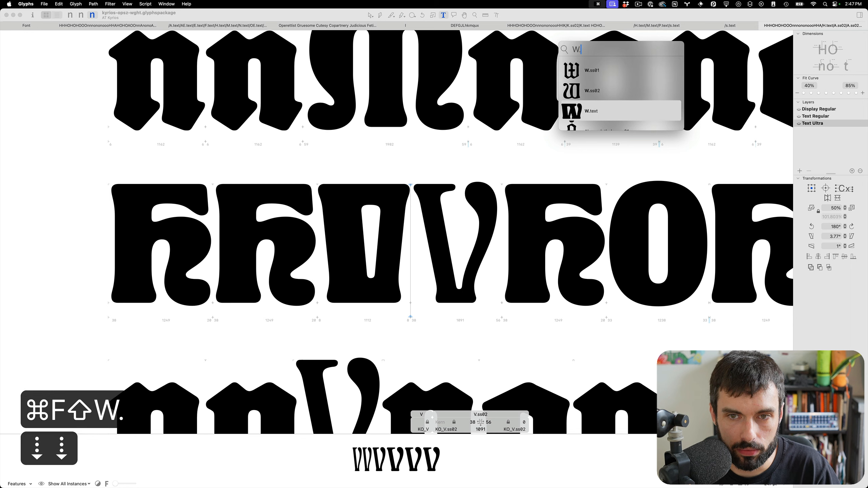
pyautogui.press('Return')
pyautogui.hscroll(3, 489, 192)
pyautogui.hscroll(3, 489, 193)
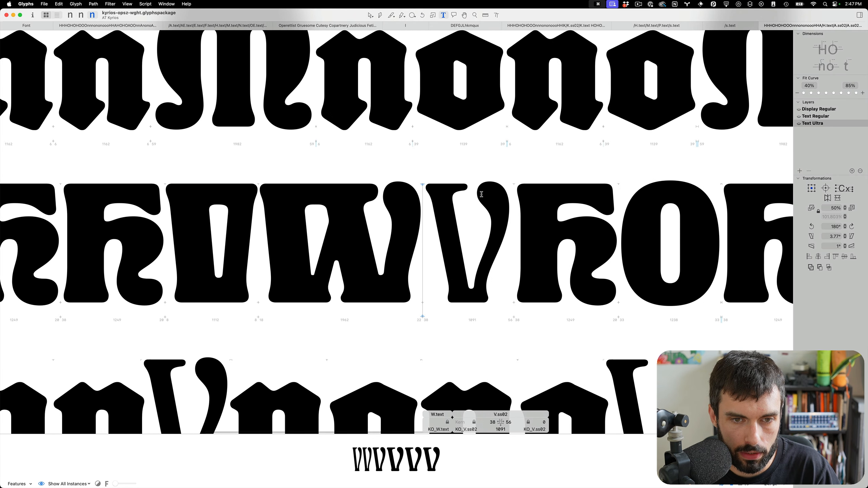
# - Copy the right-hand V shape of W.text together with the adjoining nodes along its top edge
pyautogui.press('Escape')
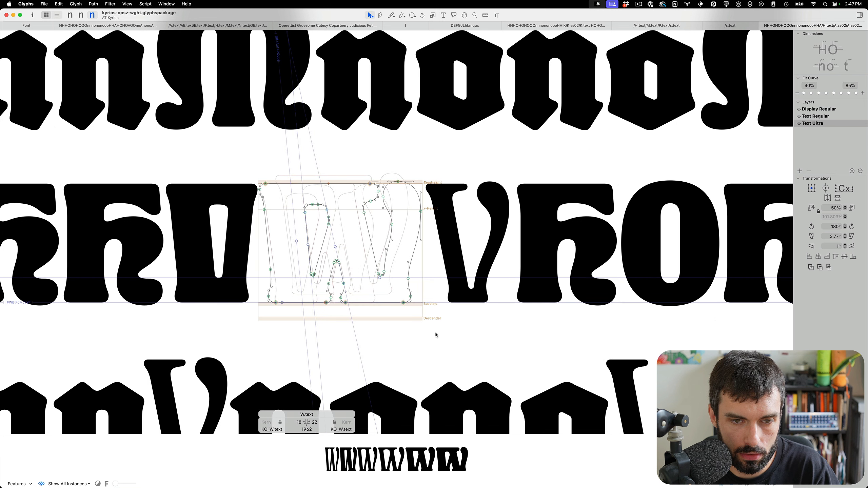
pyautogui.moveTo(436, 334); pyautogui.dragTo(337, 159)
pyautogui.scroll(2, 333, 201)
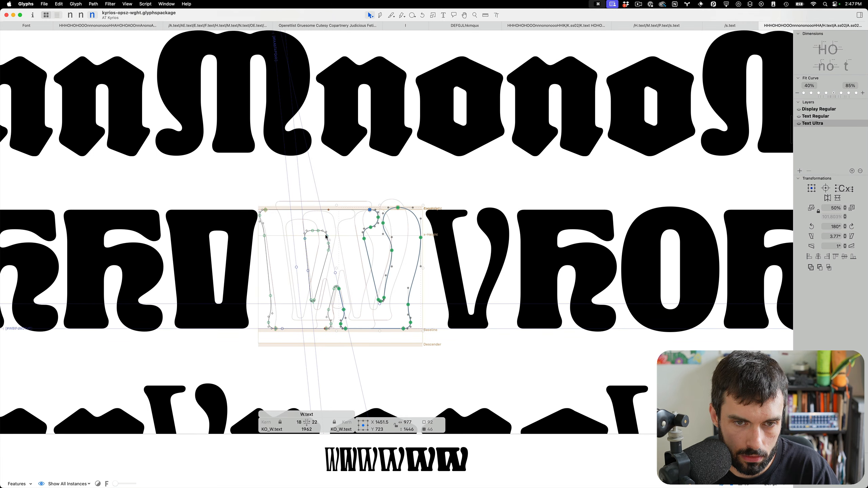
pyautogui.scroll(5, 327, 237)
pyautogui.moveTo(325, 204); pyautogui.dragTo(318, 156)
pyautogui.press('super+c')
pyautogui.moveTo(264, 157); pyautogui.dragTo(212, 191)
pyautogui.press('super+c')
pyautogui.scroll(-5, 213, 191)
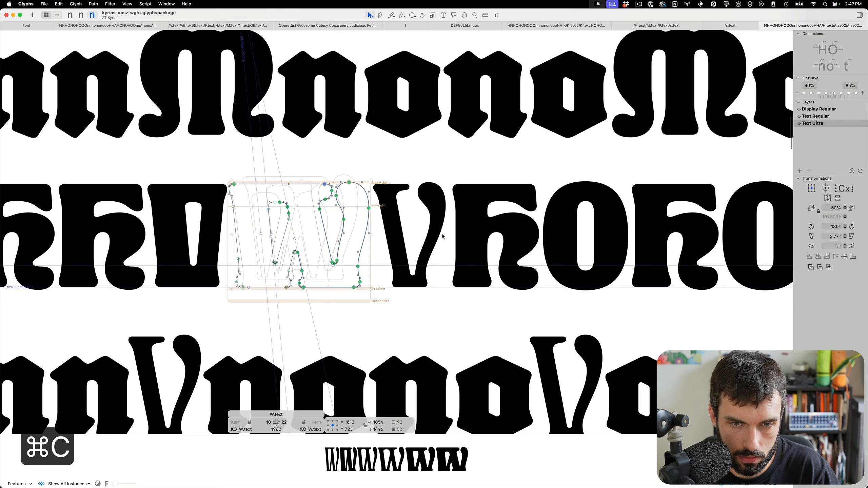
# - Replace the whole Text Ultra outline of V.ss02 with the segments copied from W.text
pyautogui.doubleClick(419, 225)
pyautogui.press('super+a')
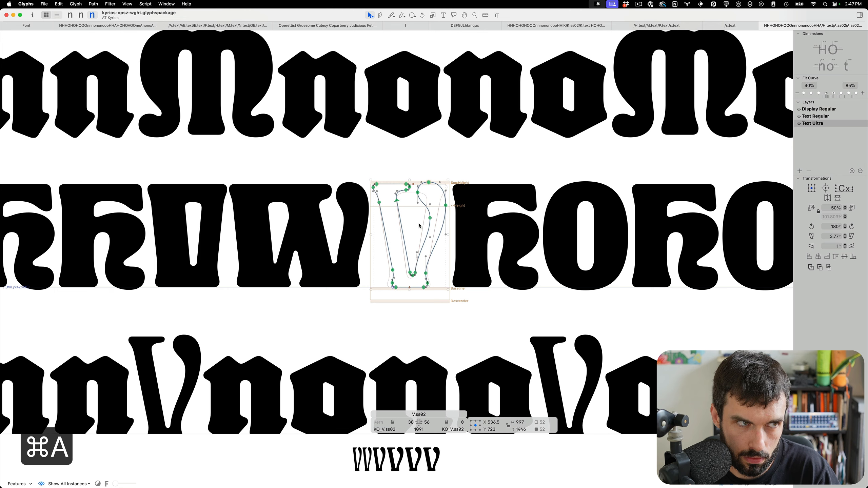
pyautogui.press('BackSpace')
pyautogui.press('super+v')
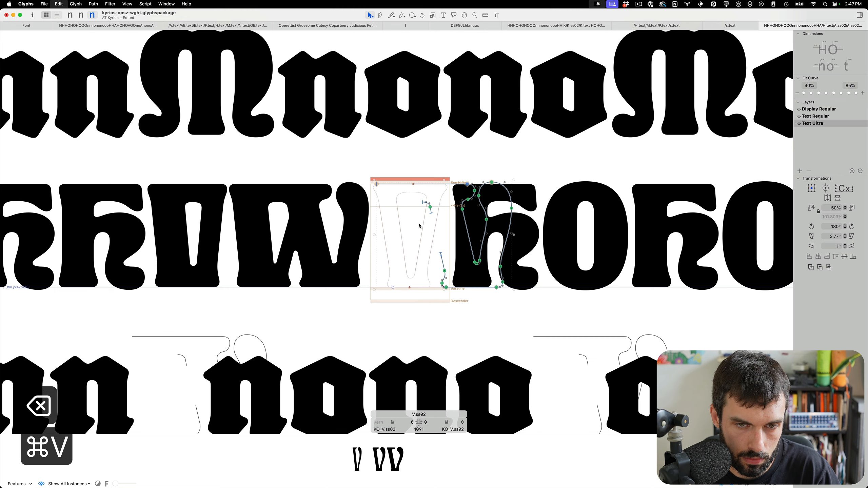
# - Insert an L before V.ss02, copy the nodes of L's upper serif, and reopen V.ss02 for editing
pyautogui.write('tL')
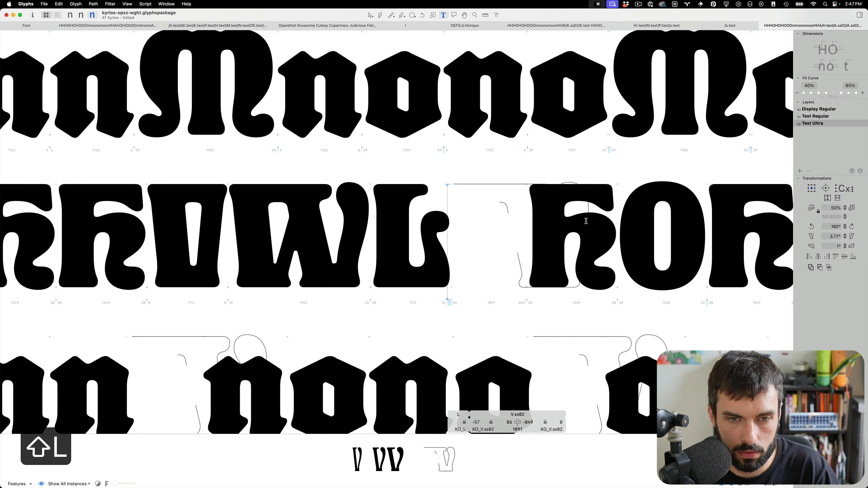
pyautogui.scroll(4, 419, 223)
pyautogui.doubleClick(309, 238)
pyautogui.moveTo(361, 157); pyautogui.dragTo(218, 212)
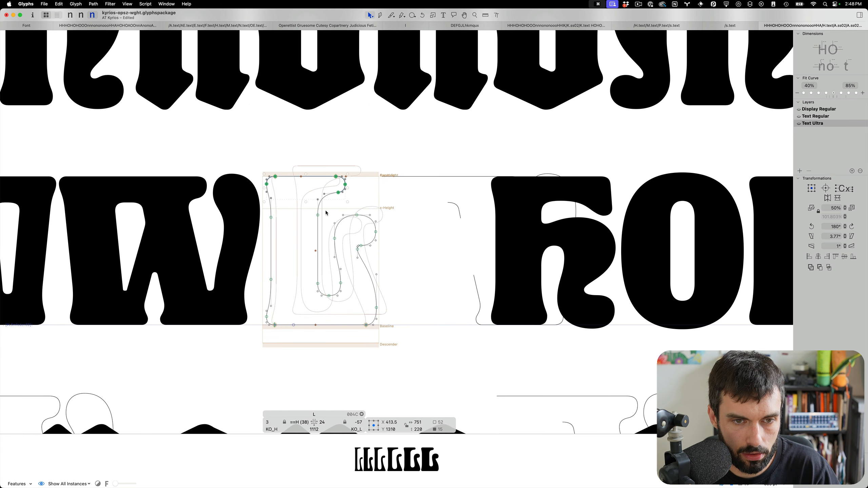
pyautogui.moveTo(324, 210); pyautogui.dragTo(255, 235)
pyautogui.press('super+c')
pyautogui.doubleClick(449, 231)
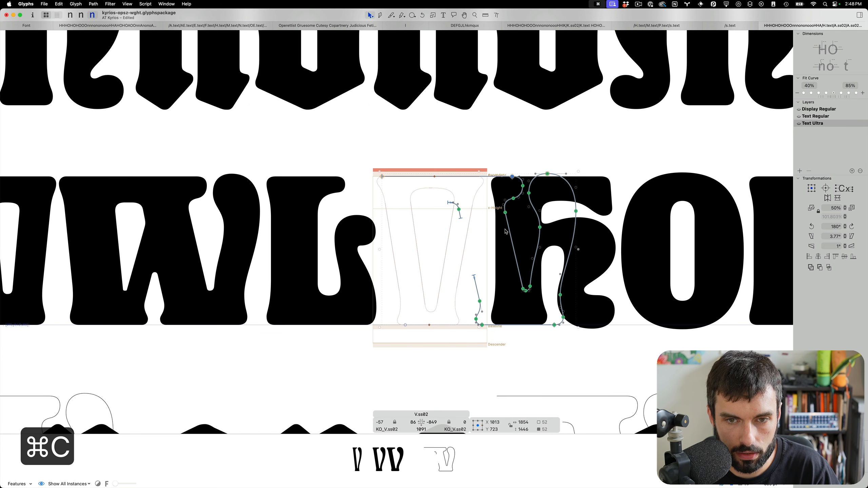
pyautogui.hscroll(1, 506, 232)
pyautogui.press('super+a')
pyautogui.press('shift+super+Left')
pyautogui.press('shift+super+Left')
pyautogui.press('shift+super+Left')
pyautogui.press('shift+super+Left')
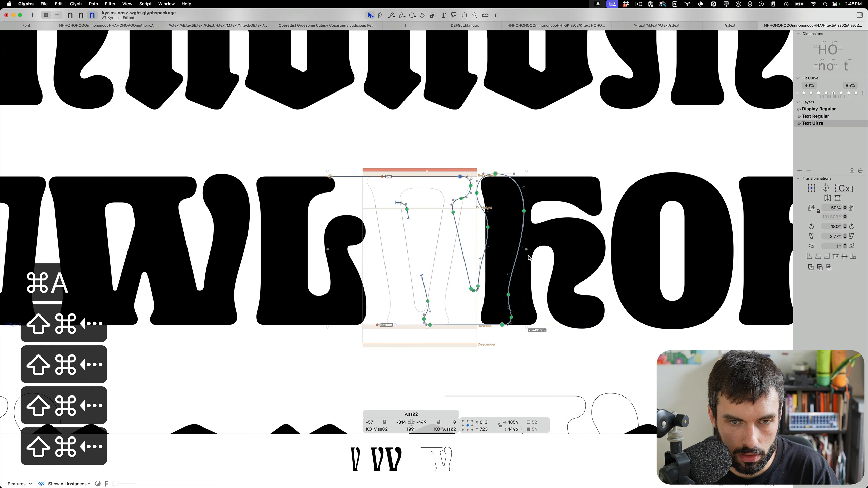
pyautogui.press('shift+super+Right')
pyautogui.press('shift+super+Right')
pyautogui.press('shift+super+Right')
pyautogui.press('shift+super+Right')
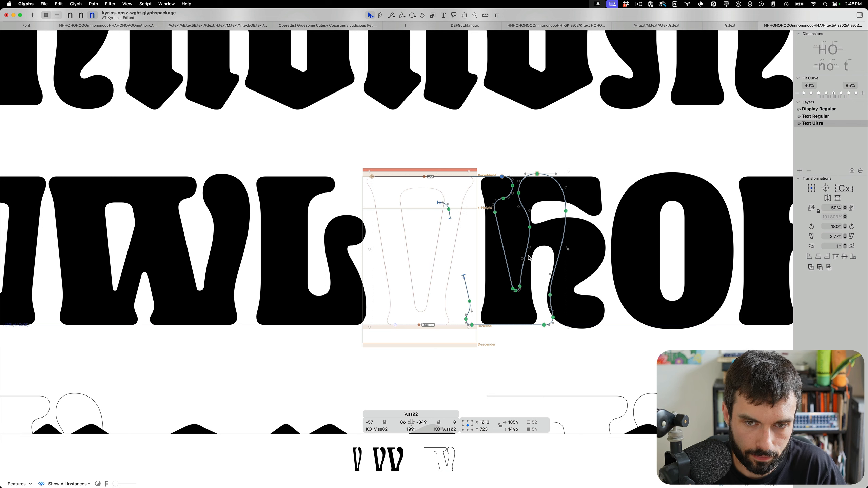
# - Shift the whole pasted outline of V.ss02 left by 800 units, to a selection centre of X 213
pyautogui.scroll(-1, 554, 284)
pyautogui.hscroll(-1, 554, 284)
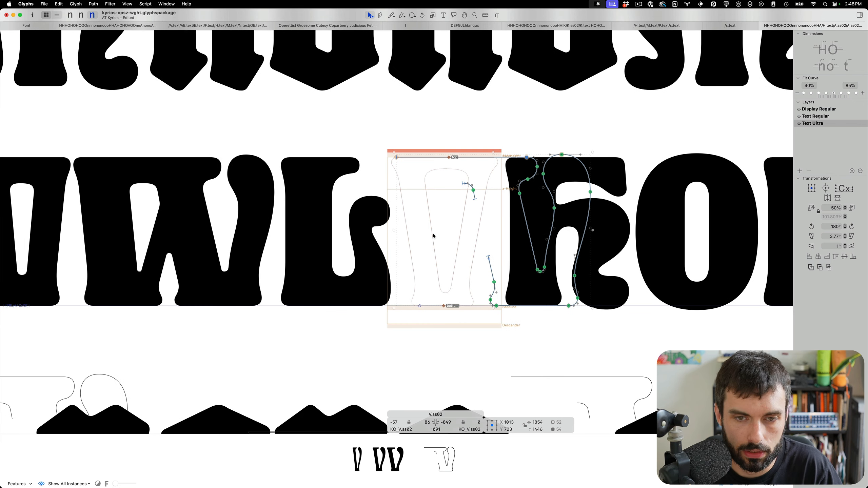
pyautogui.click(584, 312)
pyautogui.press('super+a')
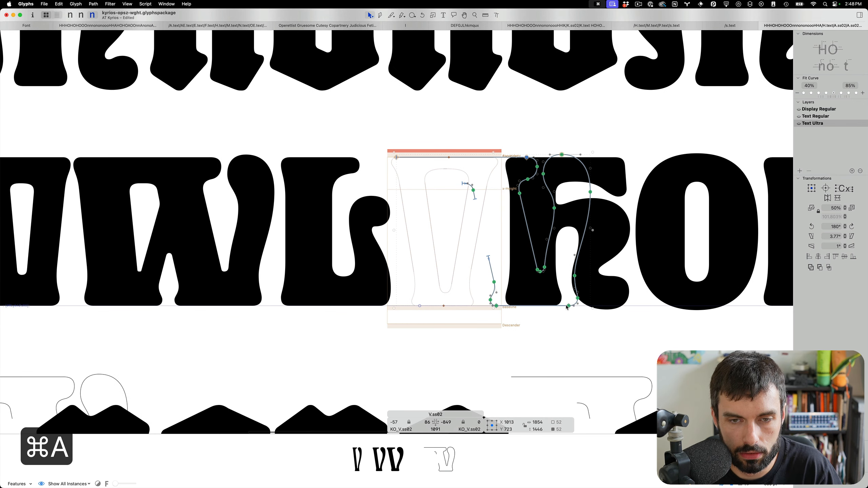
pyautogui.press('shift+super+Left')
pyautogui.press('shift+super+Left')
pyautogui.press('shift+super+Left')
pyautogui.press('shift+super+Left')
pyautogui.press('shift+super+Left')
pyautogui.press('shift+super+Left')
pyautogui.press('shift+super+Left')
pyautogui.press('shift+super+Left')
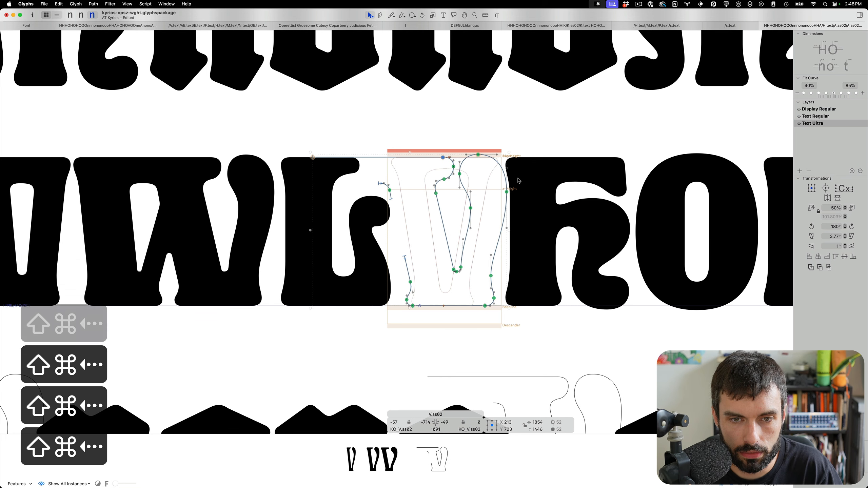
# - Delete the leftover upper-left W nodes in V.ss02 and paste the upper serif copied from L
pyautogui.scroll(3, 493, 168)
pyautogui.moveTo(408, 141); pyautogui.dragTo(19, 291)
pyautogui.hotkey('alt', 'BackSpace')
pyautogui.press('super+v')
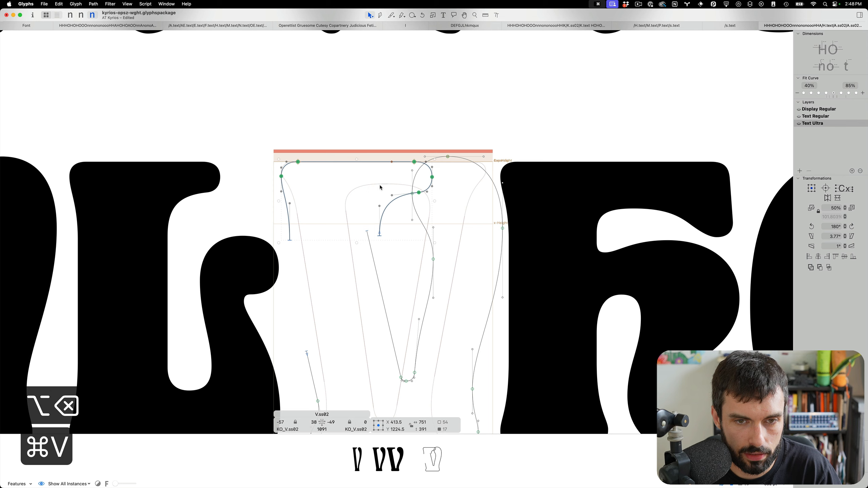
# - Slant the pasted serif backward by 3.77° twice and move it left to a selection centre of X 268.5
pyautogui.hscroll(-1, 521, 230)
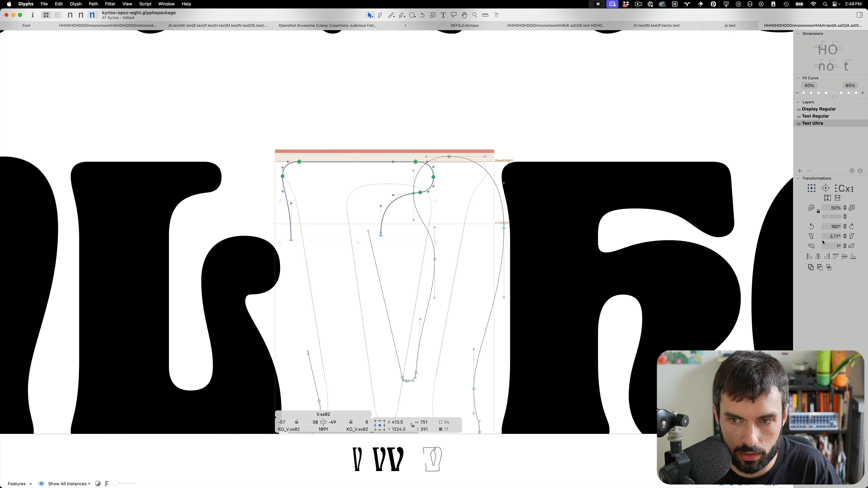
pyautogui.click(811, 236)
pyautogui.click(811, 236)
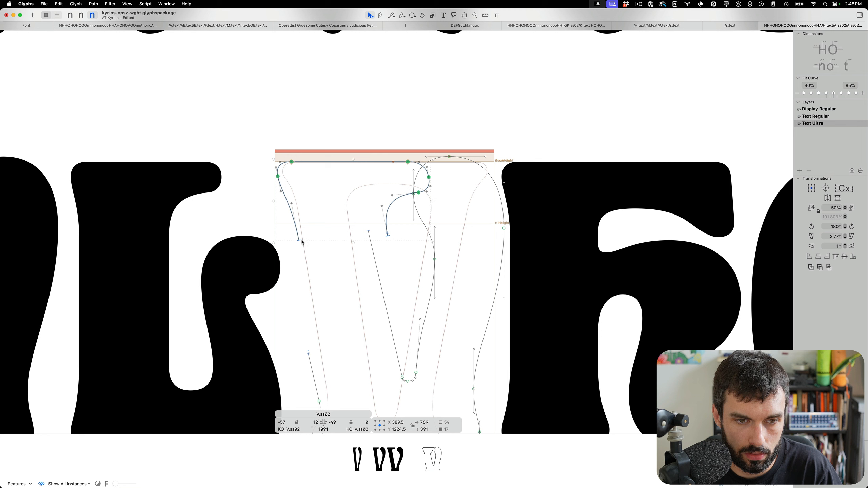
pyautogui.moveTo(299, 241); pyautogui.dragTo(276, 241)
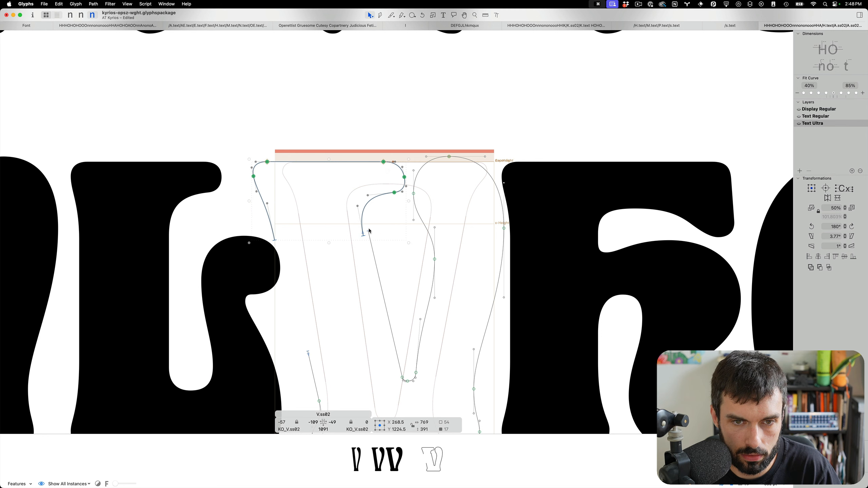
# - Move the node at the right end of V.ss02's slanted serif slightly right, to X 657, Y 1344
pyautogui.click(388, 215)
pyautogui.click(403, 169)
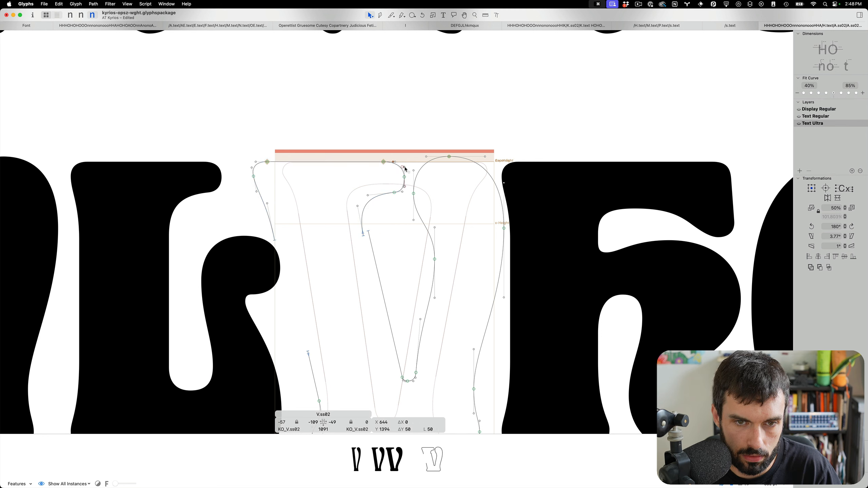
pyautogui.moveTo(405, 178); pyautogui.dragTo(407, 179)
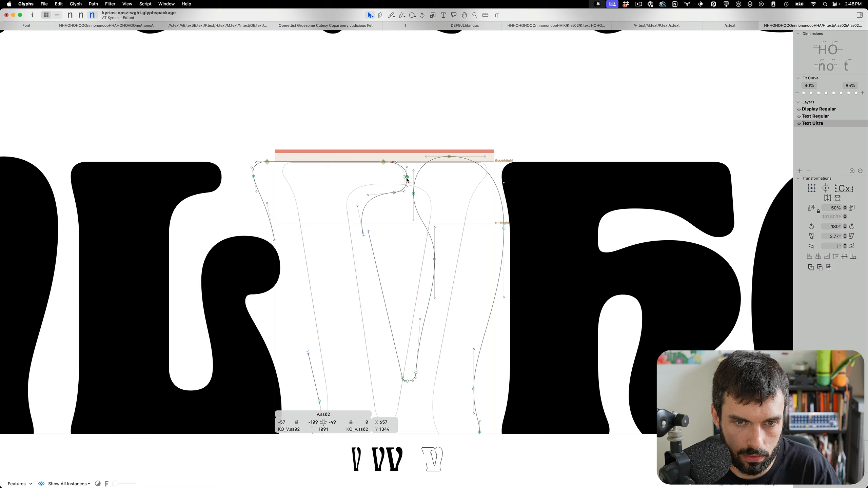
# - Nudge the outermost left node of the serif and its handles left and down, to a selection centre of X -112.5, Y 1323.5
pyautogui.moveTo(258, 203); pyautogui.dragTo(238, 167)
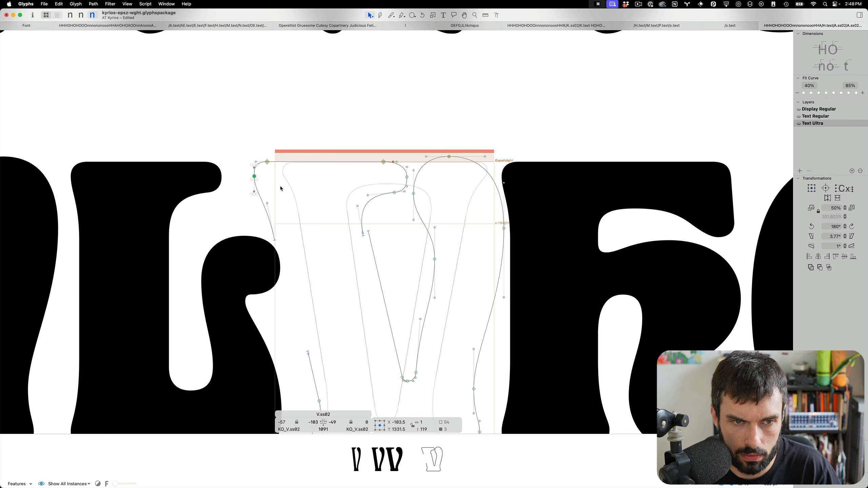
pyautogui.press('Left')
pyautogui.press('Down')
pyautogui.press('Left')
pyautogui.press('Down')
pyautogui.press('Left')
pyautogui.press('Left')
pyautogui.press('Down')
pyautogui.press('Down')
pyautogui.press('Left')
pyautogui.press('Left')
pyautogui.press('Down')
pyautogui.press('Left')
pyautogui.press('Down')
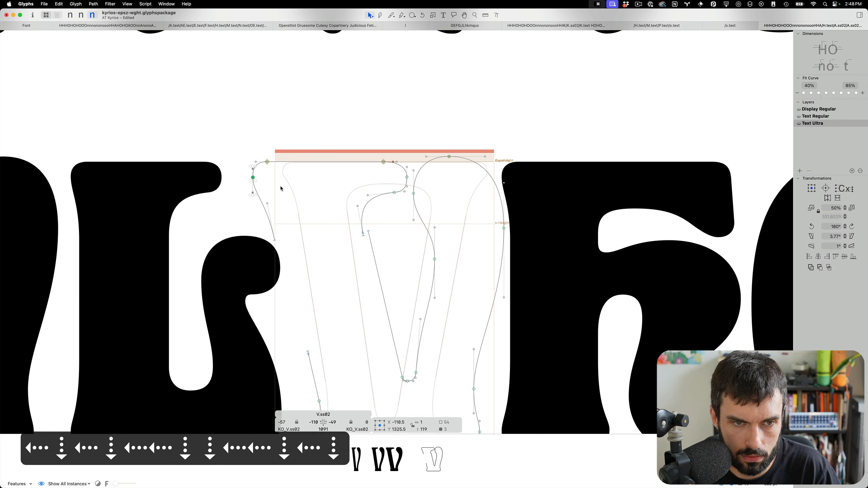
pyautogui.press('Left')
pyautogui.press('Down')
pyautogui.press('Left')
pyautogui.press('Down')
pyautogui.press('Left')
pyautogui.press('Down')
pyautogui.scroll(-2, 363, 163)
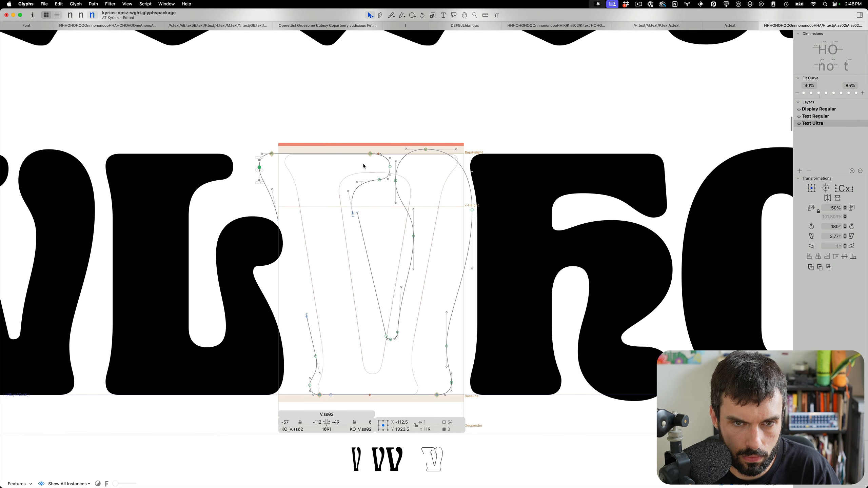
# - Join the serif's open inner and outer ends to the matching open ends of V.ss02's left stem, closing the outline
pyautogui.scroll(2, 363, 163)
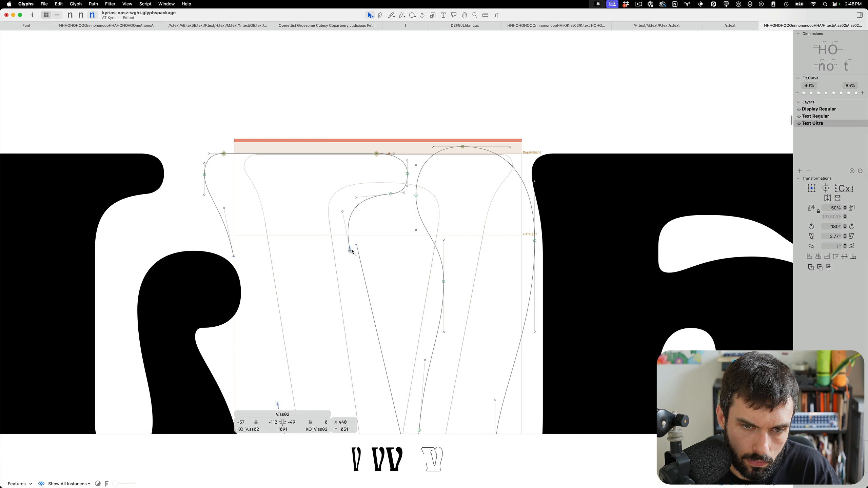
pyautogui.moveTo(350, 252); pyautogui.dragTo(357, 245)
pyautogui.scroll(-3, 384, 242)
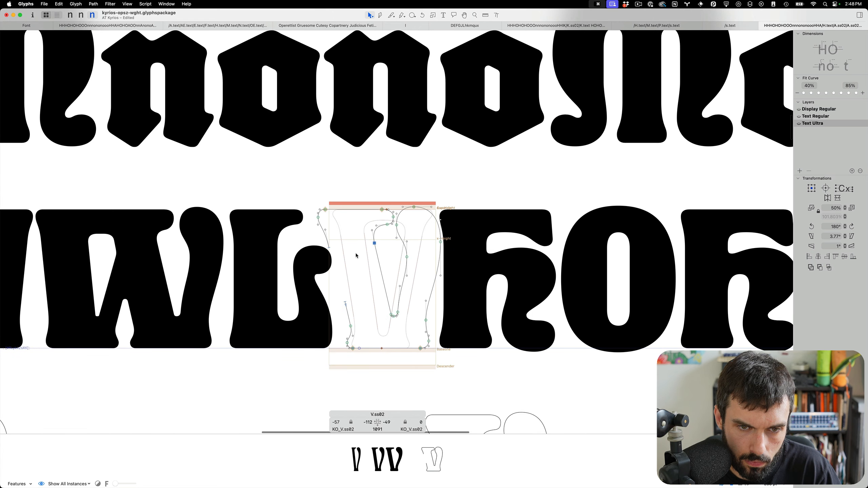
pyautogui.press('Return')
pyautogui.moveTo(346, 303); pyautogui.dragTo(334, 253)
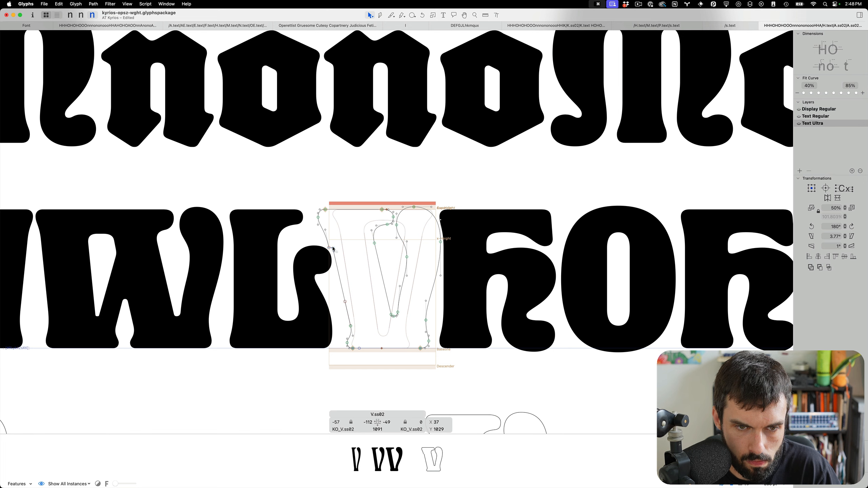
# - Move V.ss02's upper-left serif right until the left sidebearing is -73, and preview the filled letter
pyautogui.scroll(5, 330, 248)
pyautogui.moveTo(364, 255); pyautogui.dragTo(269, 60)
pyautogui.scroll(5, 353, 352)
pyautogui.moveTo(361, 349); pyautogui.dragTo(373, 350)
pyautogui.click(392, 315)
pyautogui.scroll(-5, 392, 314)
pyautogui.scroll(5, 404, 324)
pyautogui.press('t')
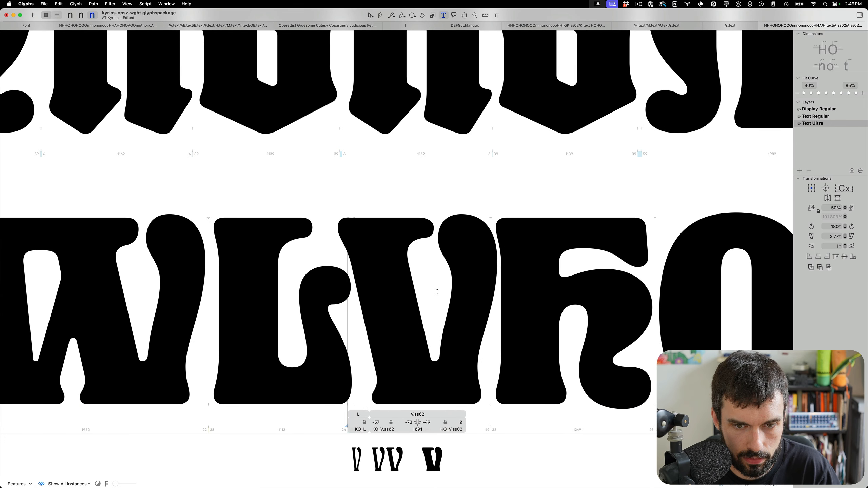
# - Shift the upper nodes of V.ss02's right arm right to a selection centre of X 995, and correct the path direction for all masters
pyautogui.press('Escape')
pyautogui.moveTo(512, 291); pyautogui.dragTo(435, 165)
pyautogui.hotkey('ctrl', 'alt', 'shift', 'Right')
pyautogui.hotkey('ctrl', 'alt', 'shift', 'Right')
pyautogui.hotkey('ctrl', 'alt', 'shift', 'Right')
pyautogui.hotkey('ctrl', 'alt', 'shift', 'Right')
pyautogui.hotkey('ctrl', 'alt', 'shift', 'Right')
pyautogui.hotkey('ctrl', 'alt', 'shift', 'Right')
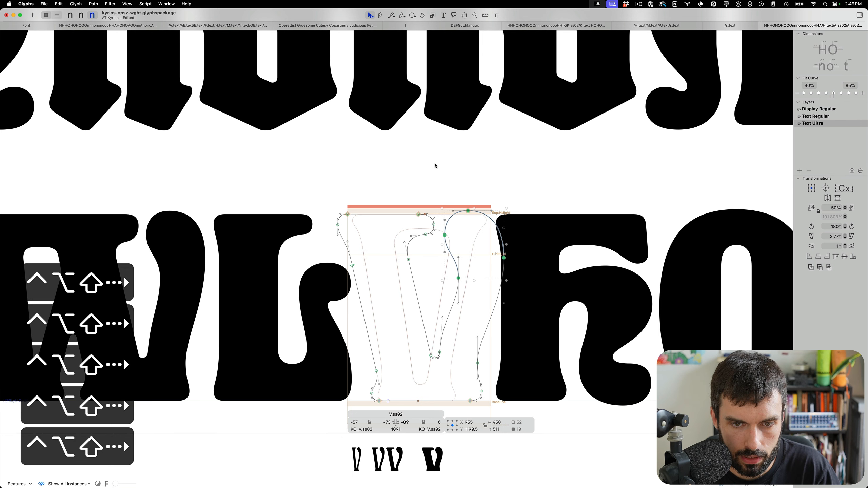
pyautogui.hotkey('ctrl', 'alt', 'shift', 'Right')
pyautogui.hotkey('ctrl', 'alt', 'shift', 'Right')
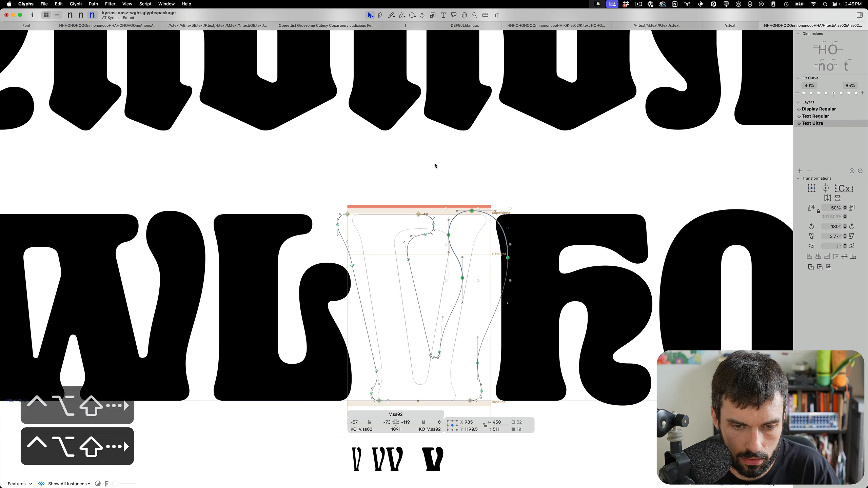
pyautogui.press('alt+shift+super+r')
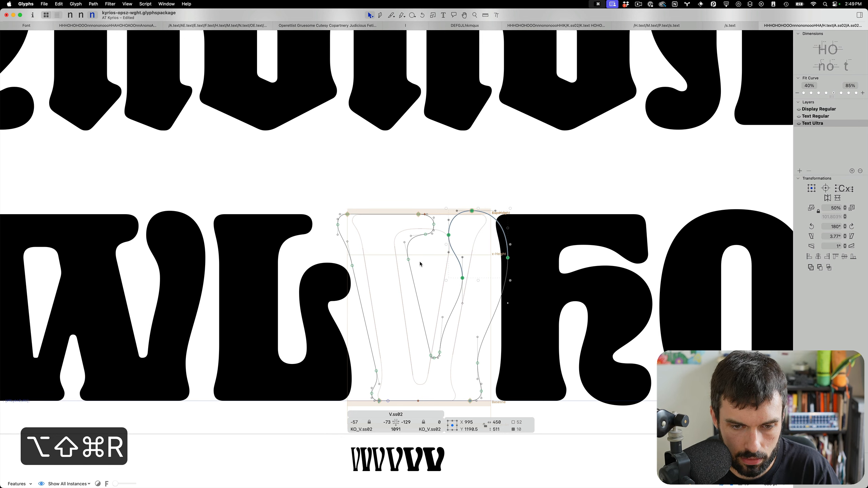
# - Shift the corner node at the right end of the top edge of V.ss02's serif right to X 580, Y 1420
pyautogui.scroll(5, 422, 260)
pyautogui.click(449, 178)
pyautogui.click(416, 189)
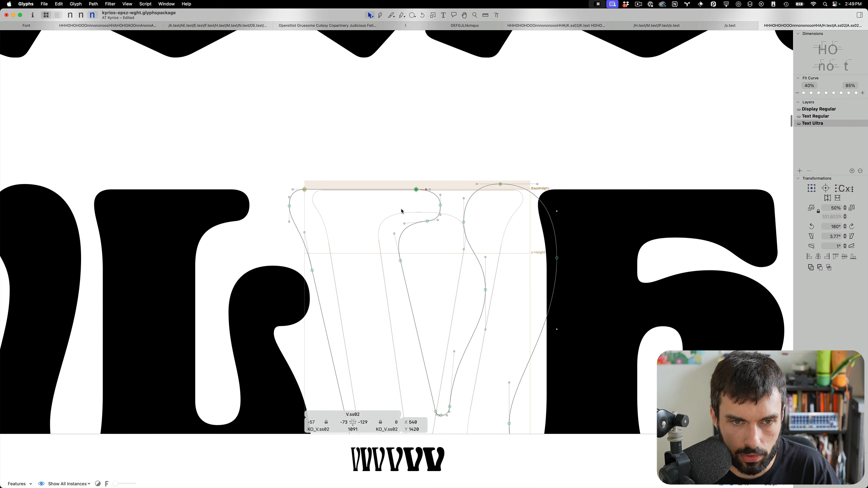
pyautogui.hotkey('ctrl', 'alt', 'shift', 'Right')
pyautogui.hotkey('ctrl', 'alt', 'shift', 'Right')
pyautogui.hotkey('ctrl', 'alt', 'shift', 'Right')
pyautogui.hotkey('ctrl', 'alt', 'shift', 'Right')
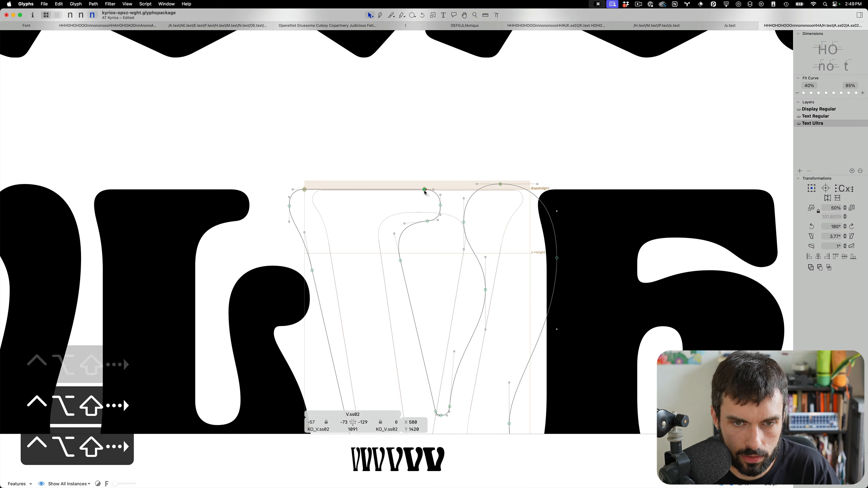
# - Move the rightmost node of V.ss02's serif to X 676, Y 1349, and shift the neighbouring top-edge corner node slightly right
pyautogui.moveTo(444, 200); pyautogui.dragTo(483, 211)
pyautogui.scroll(5, 414, 204)
pyautogui.click(460, 210)
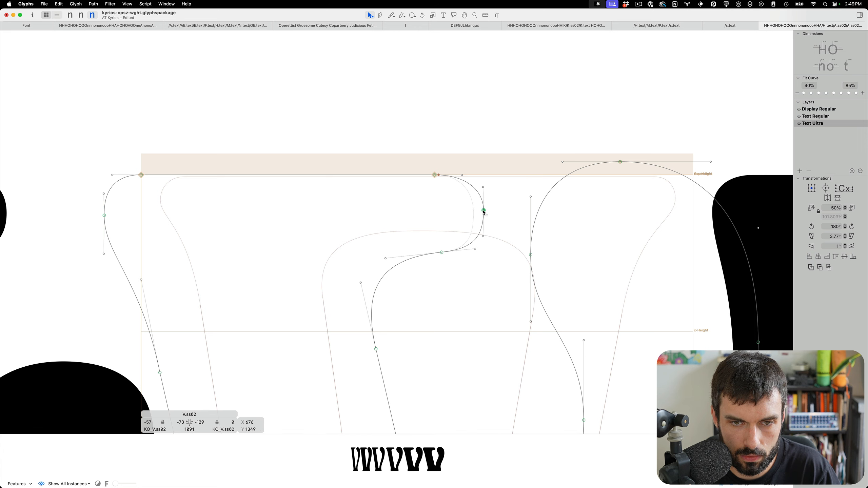
pyautogui.moveTo(435, 175); pyautogui.dragTo(445, 175)
pyautogui.scroll(-6, 458, 230)
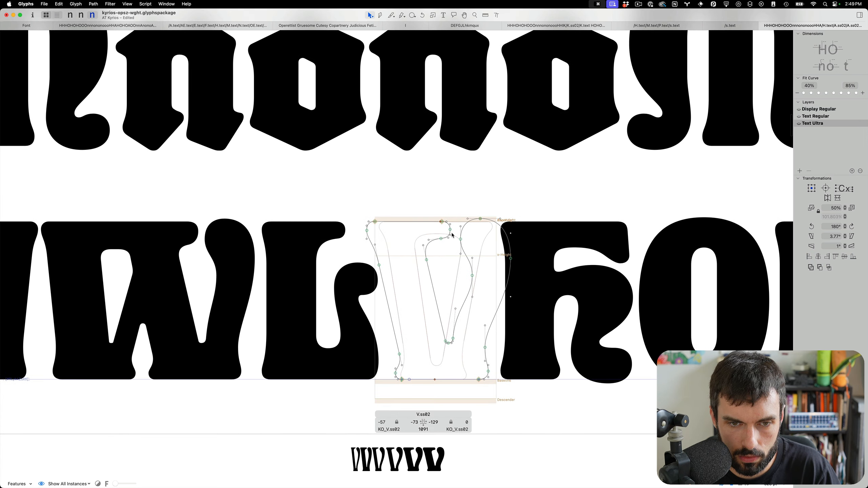
# - Increase V.ss02's left sidebearing to -13
pyautogui.press('t')
pyautogui.hotkey('ctrl', 'shift', 'Right')
pyautogui.hotkey('ctrl', 'shift', 'Right')
pyautogui.hotkey('ctrl', 'shift', 'Right')
pyautogui.hotkey('ctrl', 'shift', 'Right')
pyautogui.hotkey('ctrl', 'shift', 'Right')
pyautogui.hotkey('ctrl', 'shift', 'Right')
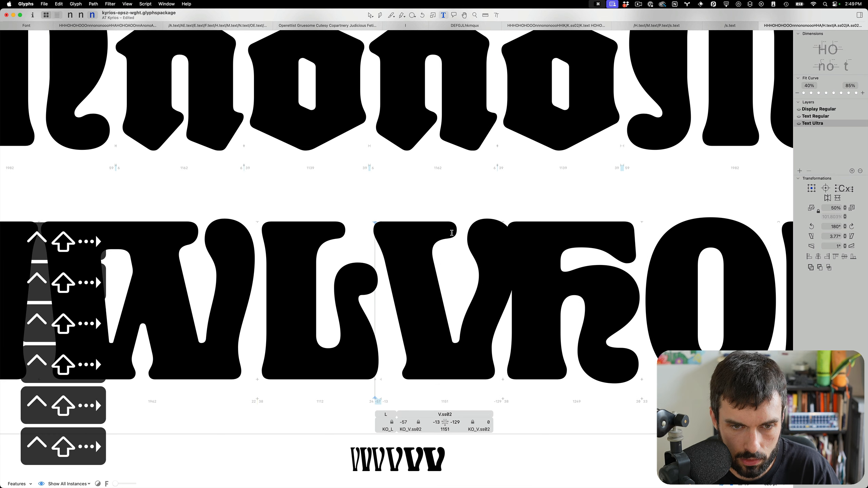
# - Link V.ss02's left sidebearing to V and its right sidebearing to ==W.ss02, and save the file
pyautogui.click(438, 422)
pyautogui.write('V')
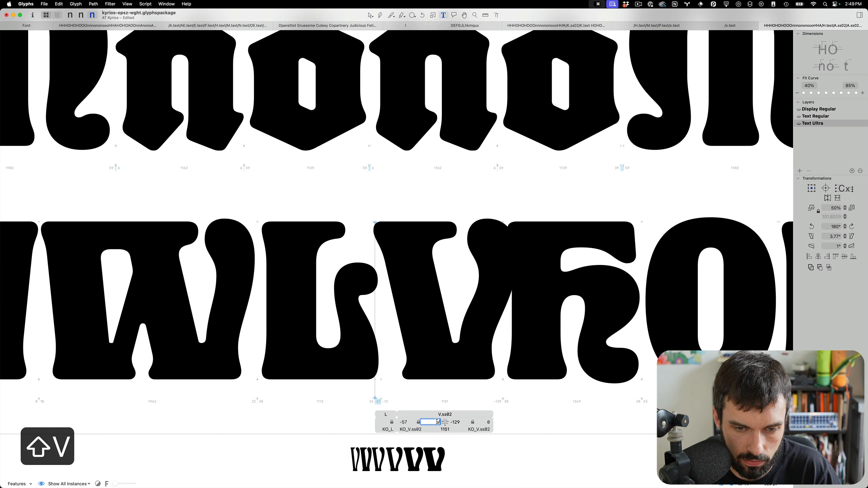
pyautogui.press('Tab')
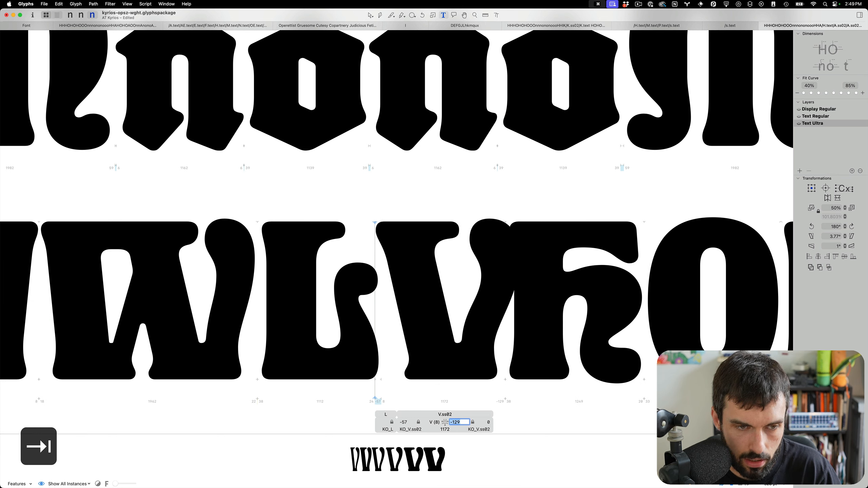
pyautogui.write('W.')
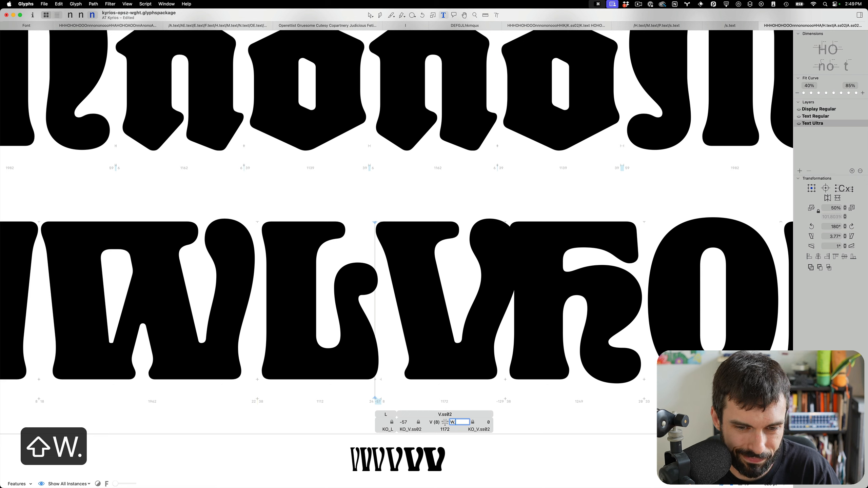
pyautogui.press('BackSpace')
pyautogui.press('BackSpace')
pyautogui.write('==W')
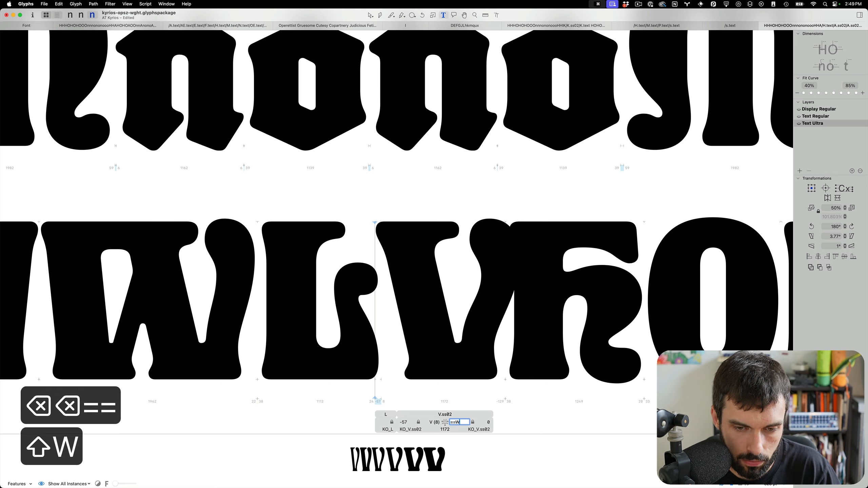
pyautogui.write('.ss02')
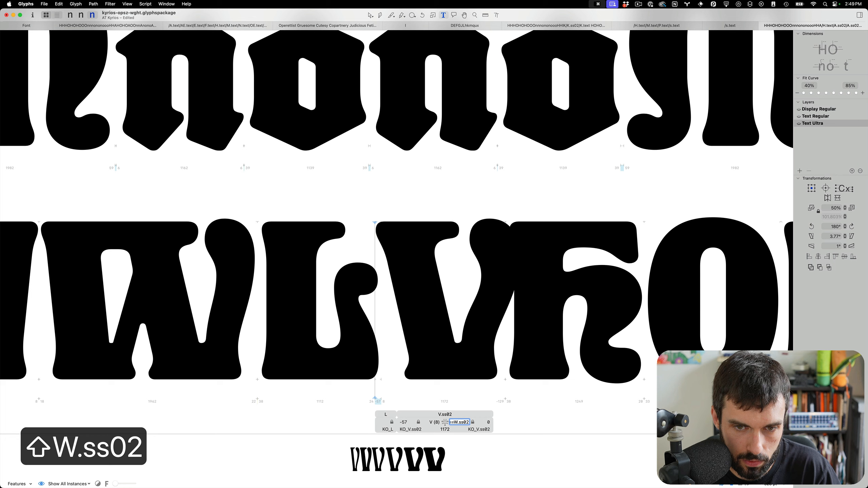
pyautogui.press('Return')
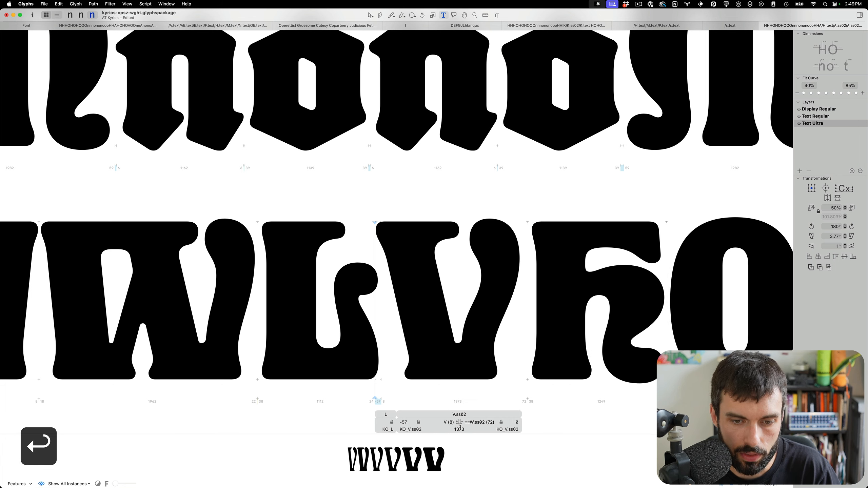
pyautogui.press('cmd+s')
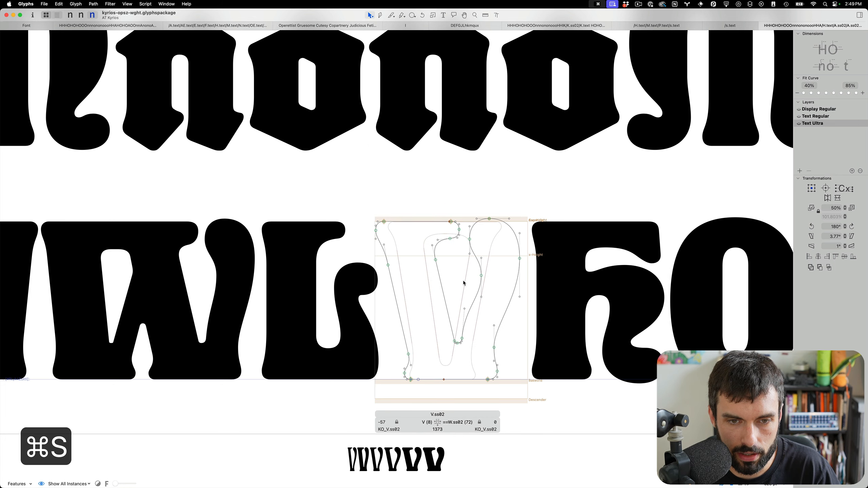
# - Delete the comparison glyphs V, W and L in front of V.ss02 from the sample line, and save the file
pyautogui.press('t')
pyautogui.scroll(-5, 258, 258)
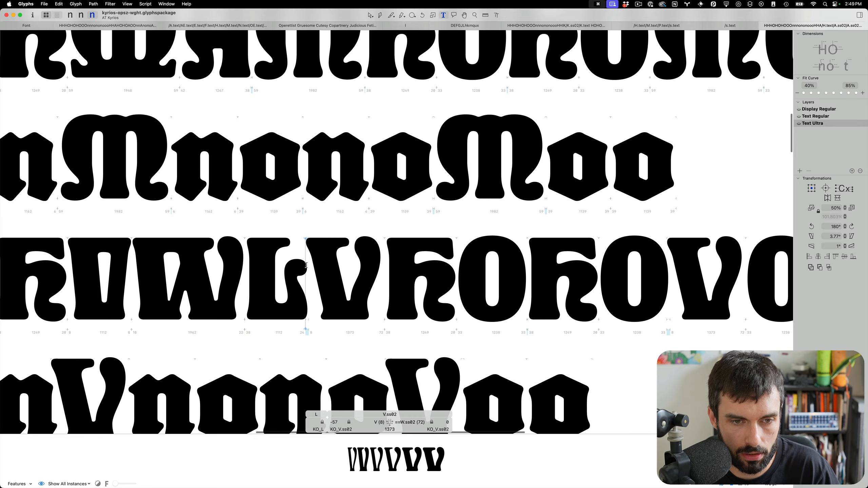
pyautogui.scroll(-2, 331, 268)
pyautogui.hscroll(-3, 330, 269)
pyautogui.press('BackSpace')
pyautogui.press('BackSpace')
pyautogui.press('BackSpace')
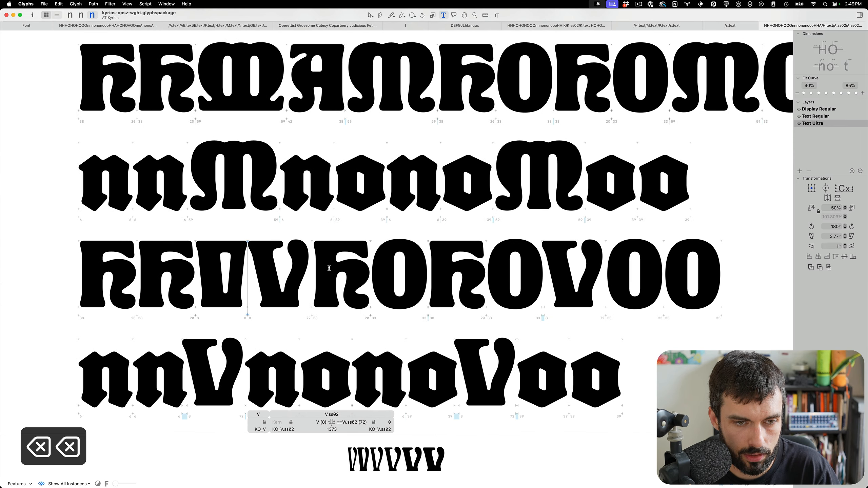
pyautogui.press('cmd+s')
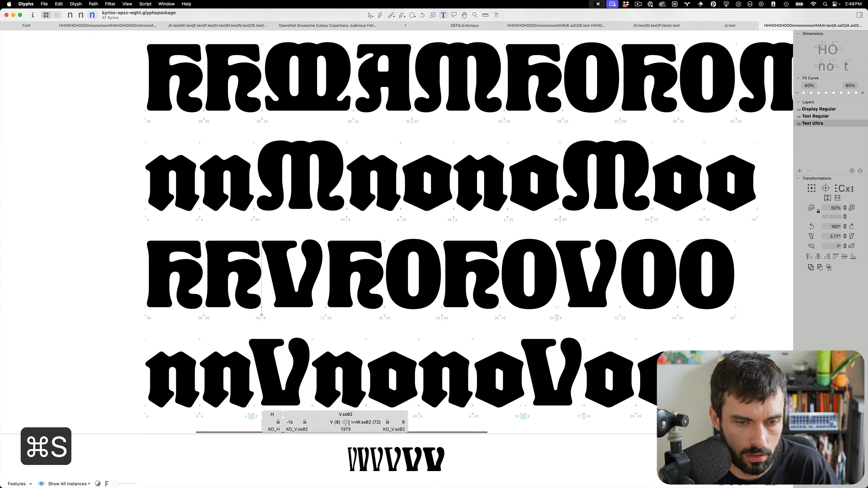
# - Change V.ss02's right sidebearing formula to ==W.ss02-40, and save the file
pyautogui.click(371, 423)
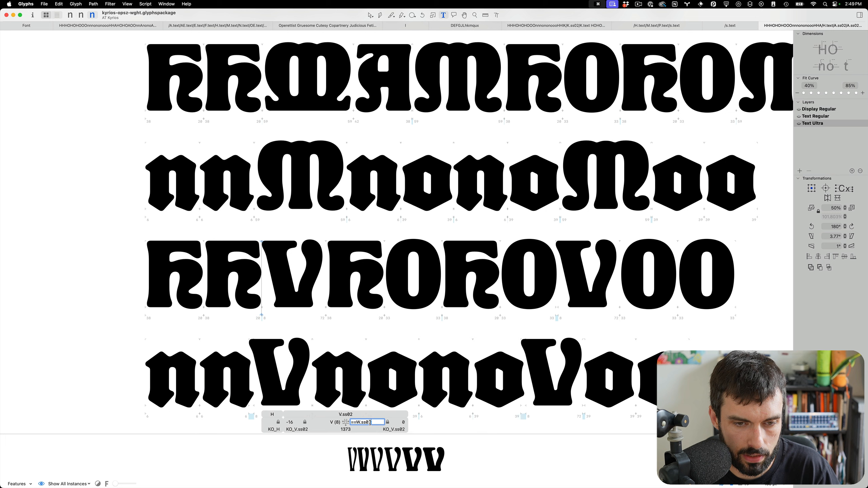
pyautogui.write('-')
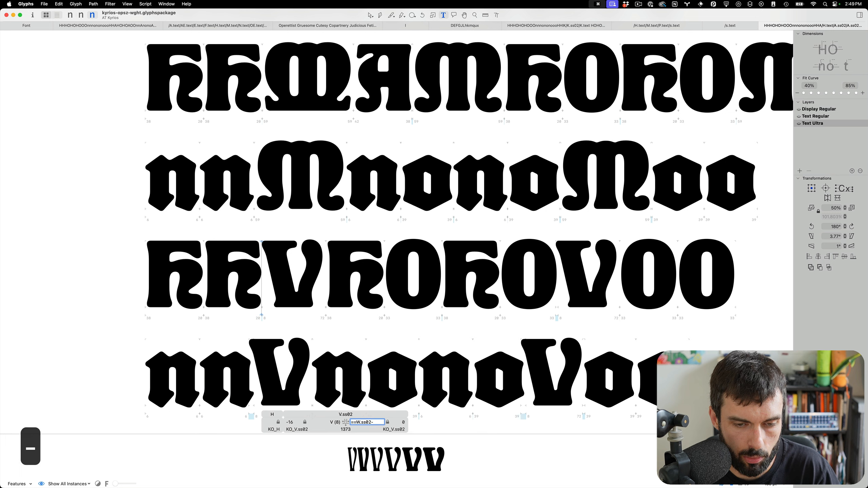
pyautogui.write('10')
pyautogui.press('Tab')
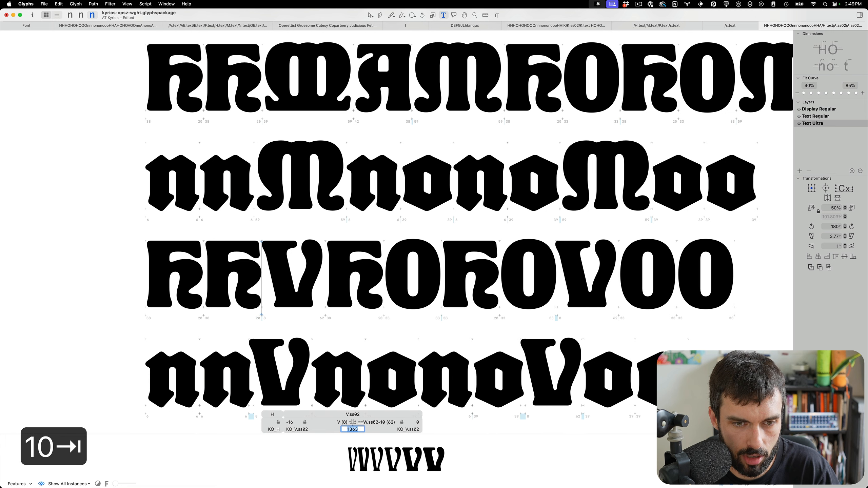
pyautogui.click(384, 423)
pyautogui.hotkey('shift', 'Down')
pyautogui.hotkey('shift', 'Down')
pyautogui.hotkey('shift', 'Down')
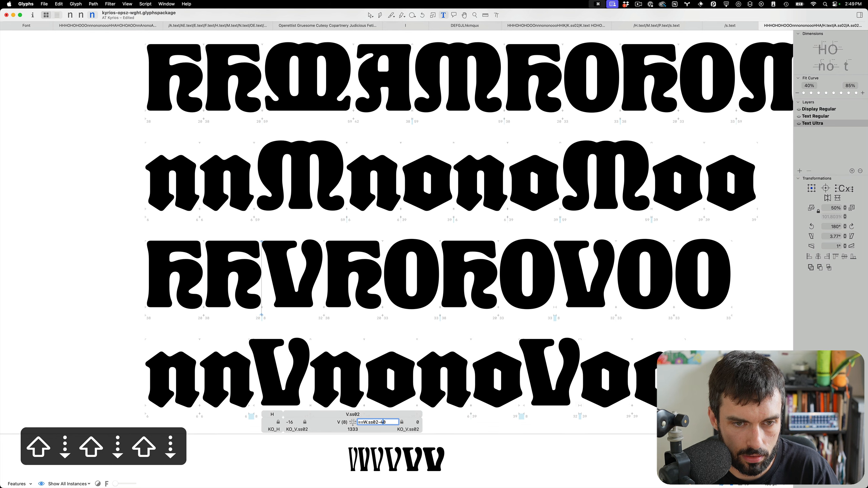
pyautogui.click(429, 328)
pyautogui.press('super+s')
# - Move the upper inner curve of V.ss02's right arm left and down to a selection centre of X 865.5, Y 1051.5, and save
pyautogui.scroll(-5, 375, 303)
pyautogui.scroll(5, 374, 304)
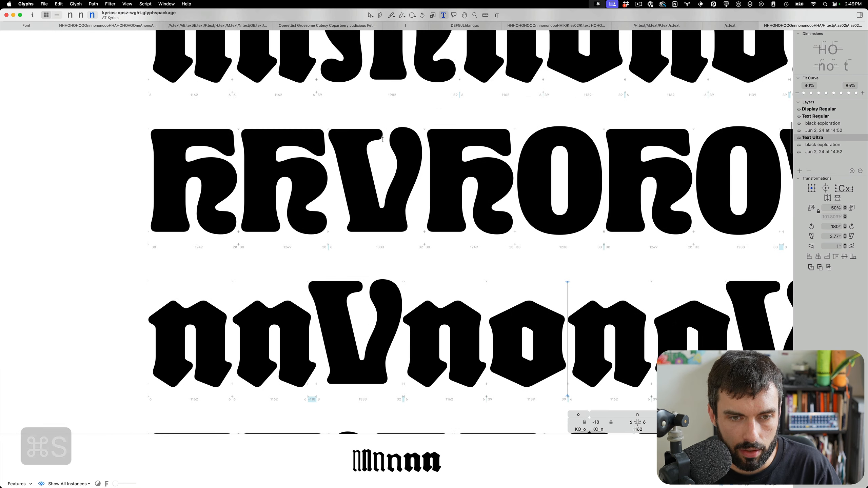
pyautogui.scroll(3, 392, 166)
pyautogui.doubleClick(391, 166)
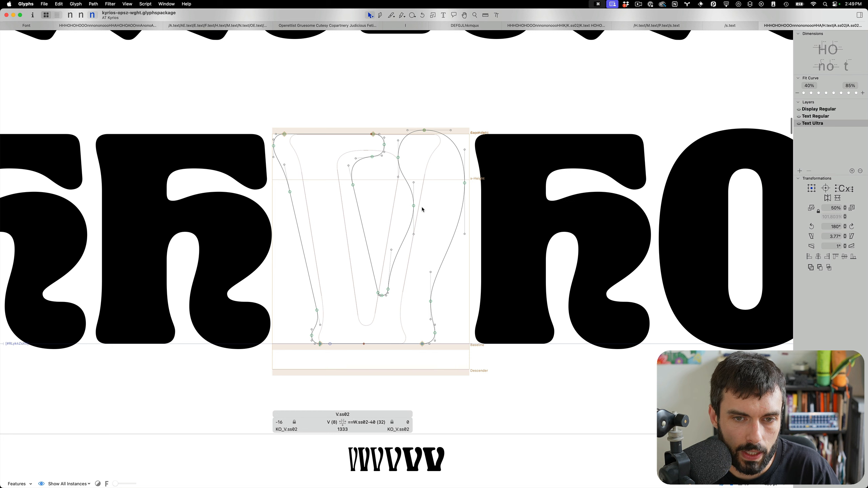
pyautogui.moveTo(421, 209)
pyautogui.mouseDown()
pyautogui.moveTo(392, 153)
pyautogui.moveTo(393, 165)
pyautogui.mouseUp()
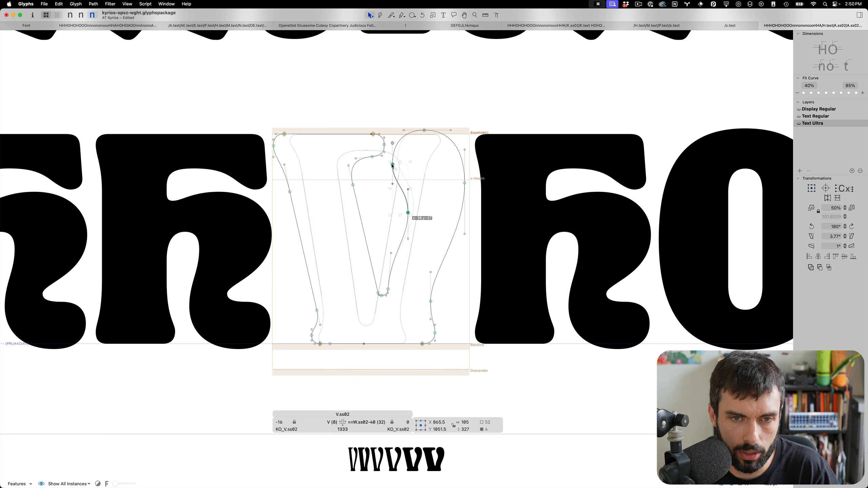
pyautogui.press('t')
pyautogui.scroll(-5, 407, 191)
pyautogui.press('super+s')
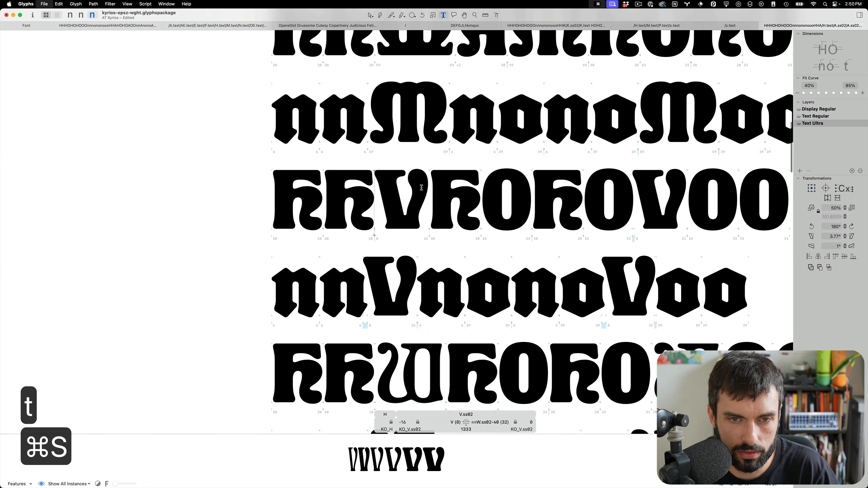
# - Fine-tune the rightmost node of V.ss02's upper serif with small moves down, right and up, save, and preview the sample text
pyautogui.scroll(10, 406, 191)
pyautogui.press('Escape')
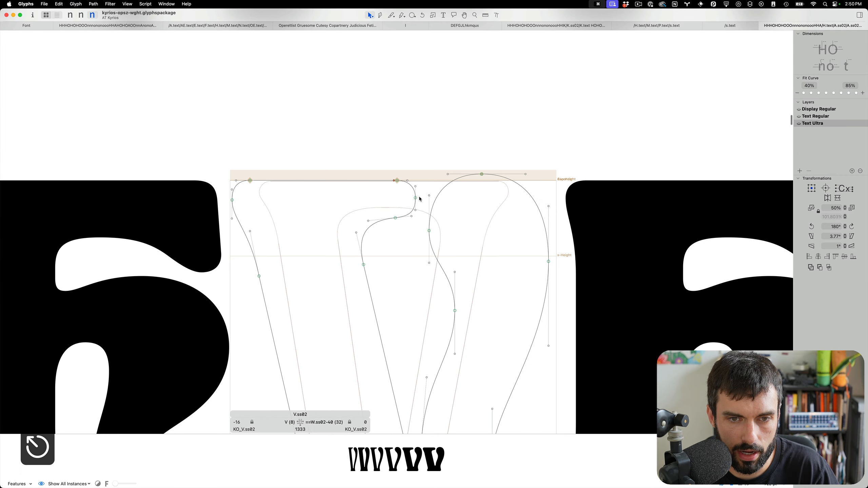
pyautogui.moveTo(408, 200); pyautogui.dragTo(405, 200)
pyautogui.hotkey('ctrl', 'alt', 'shift', 'Down')
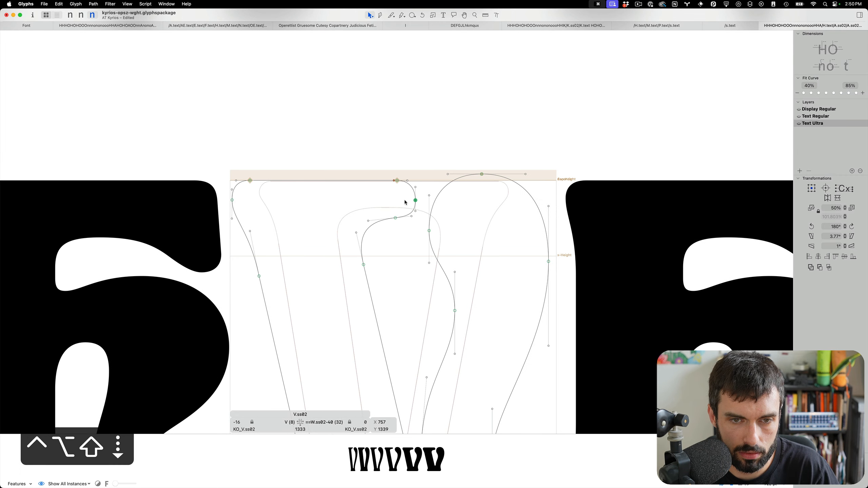
pyautogui.hotkey('ctrl', 'alt', 'Right')
pyautogui.hotkey('ctrl', 'alt', 'Up')
pyautogui.hotkey('ctrl', 'alt', 'Right')
pyautogui.hotkey('ctrl', 'alt', 'Up')
pyautogui.hotkey('ctrl', 'alt', 'Up')
pyautogui.hotkey('ctrl', 'alt', 'Right')
pyautogui.press('super+s')
pyautogui.press('t')
pyautogui.scroll(-5, 405, 204)
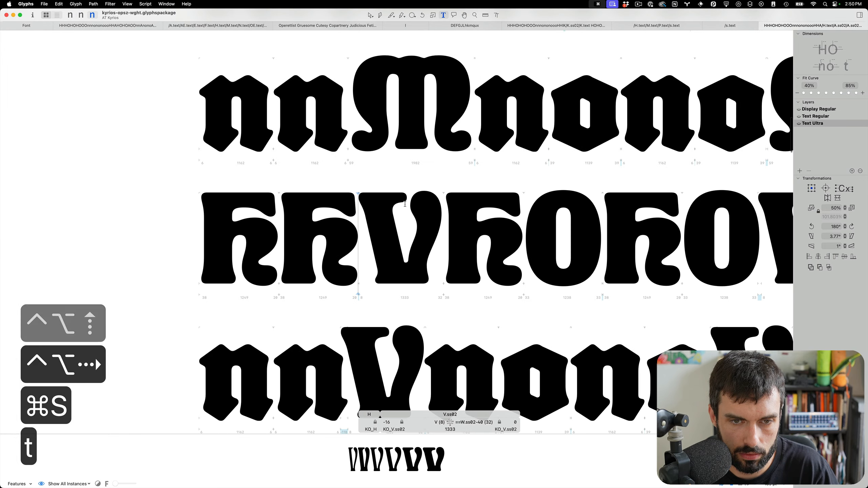
pyautogui.scroll(-5, 405, 204)
pyautogui.press('super+s')
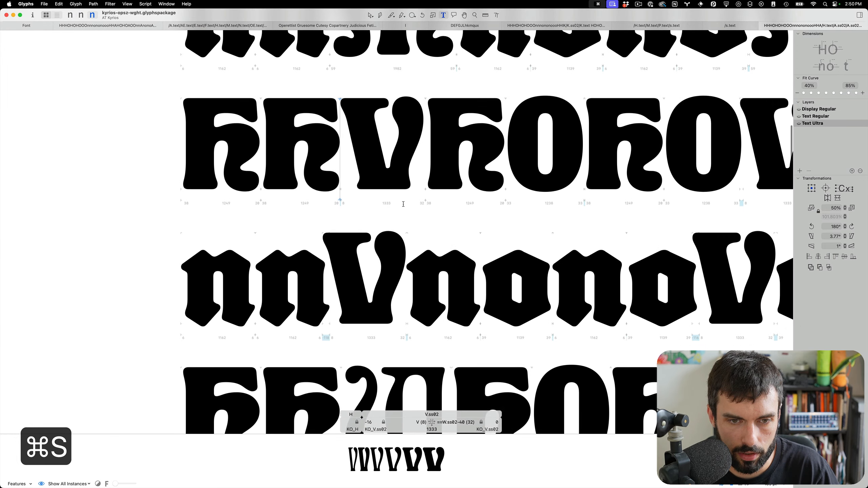
# - Move the lower outer node of V.ss02's left stem to X 292, Y 268, and the foot's leftmost node to X 254, Y 72
pyautogui.scroll(-8, 403, 204)
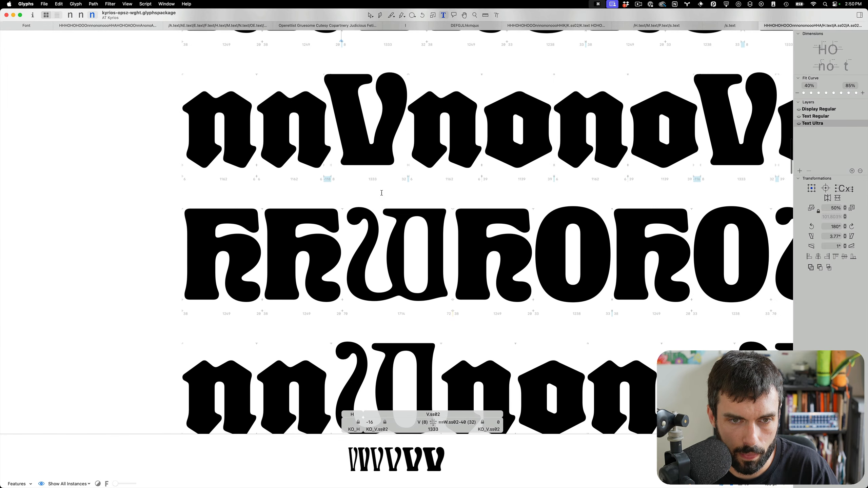
pyautogui.scroll(5, 382, 193)
pyautogui.doubleClick(362, 105)
pyautogui.scroll(10, 359, 110)
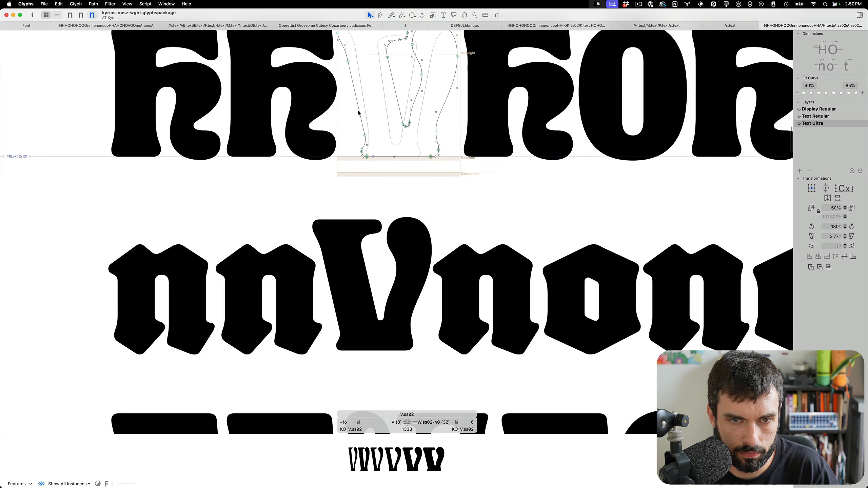
pyautogui.moveTo(412, 293); pyautogui.dragTo(408, 278)
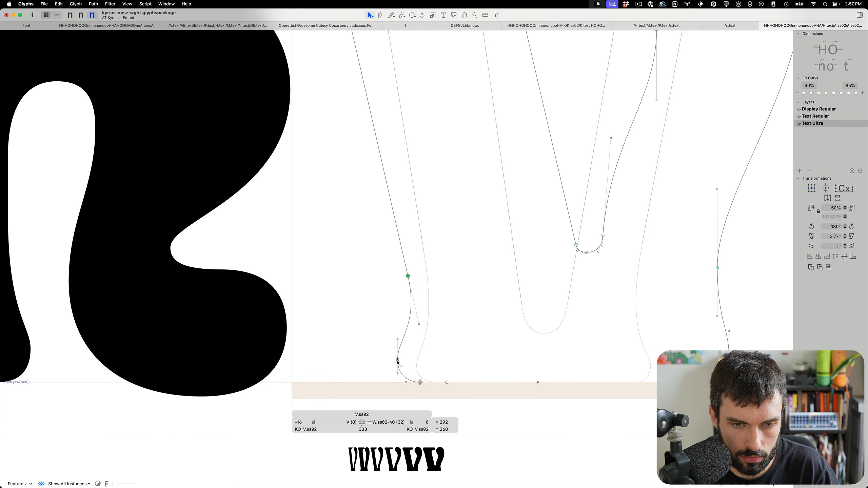
pyautogui.moveTo(398, 361); pyautogui.dragTo(394, 355)
pyautogui.scroll(-3, 443, 335)
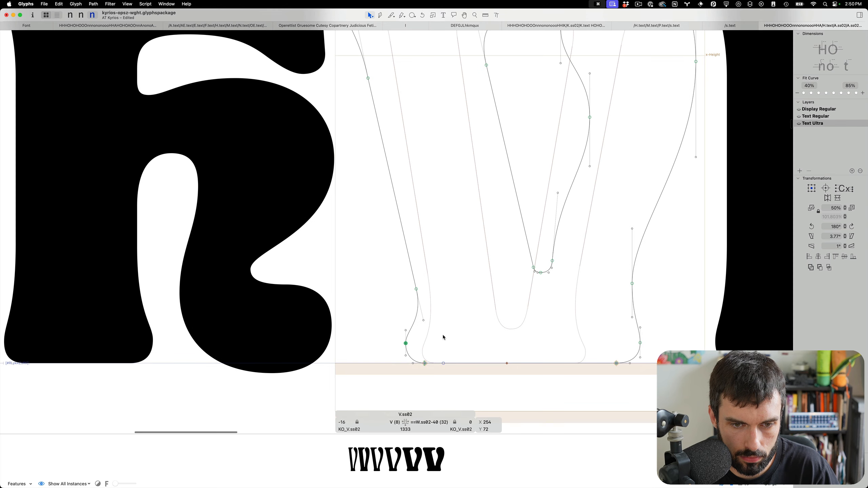
# - Lengthen the upper handle of the foot's leftmost node, raise the stem node above it to about X 283, Y 305, and preview the letter
pyautogui.click(443, 334)
pyautogui.moveTo(406, 332); pyautogui.dragTo(406, 326)
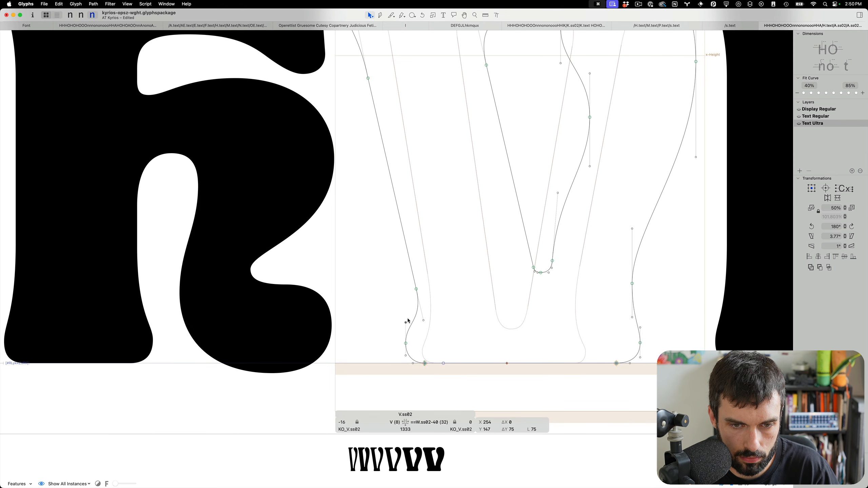
pyautogui.moveTo(416, 289); pyautogui.dragTo(416, 281)
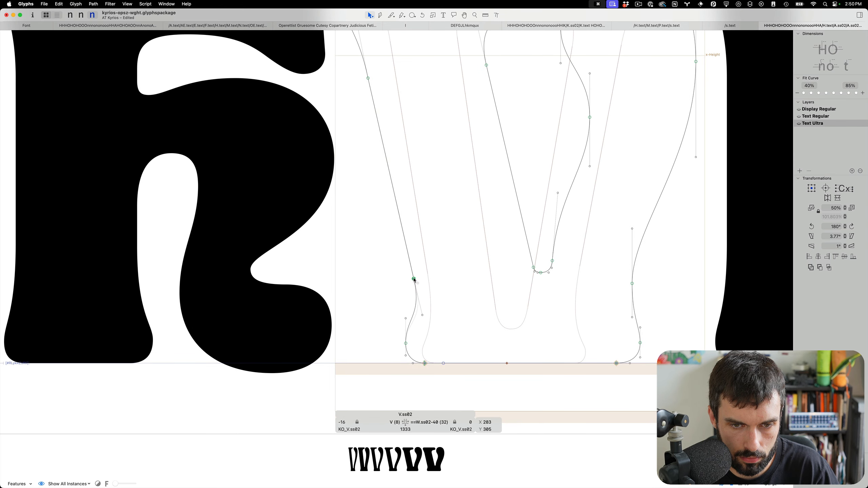
pyautogui.press('space')
pyautogui.press('Escape')
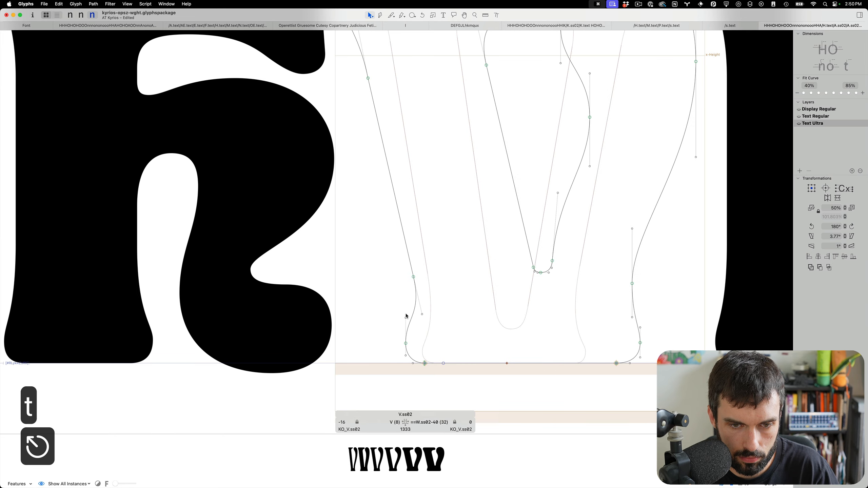
pyautogui.press('t')
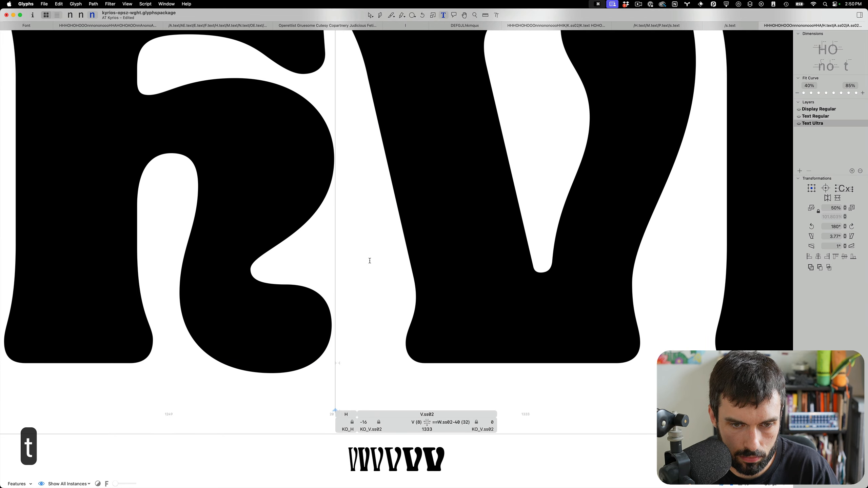
# - Save the font and examine V.ss02 and W.ss02 among the neighbouring letters in the sample text
pyautogui.scroll(-5, 370, 261)
pyautogui.press('super+s')
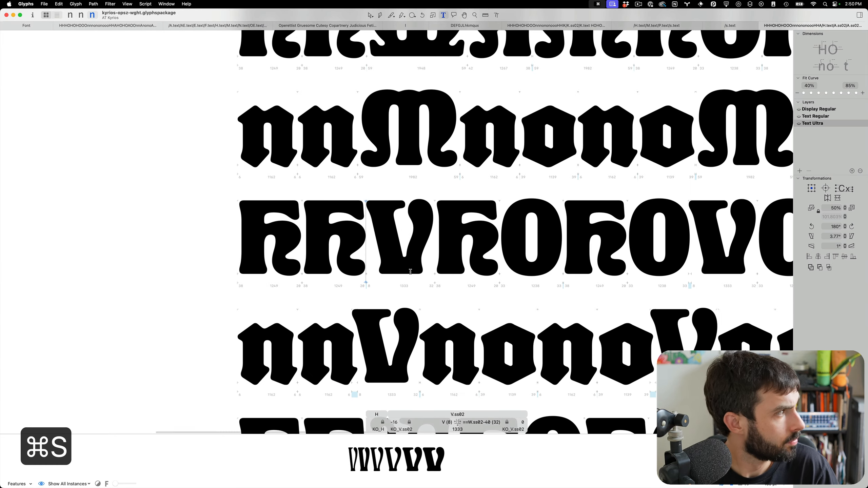
pyautogui.scroll(-7, 410, 271)
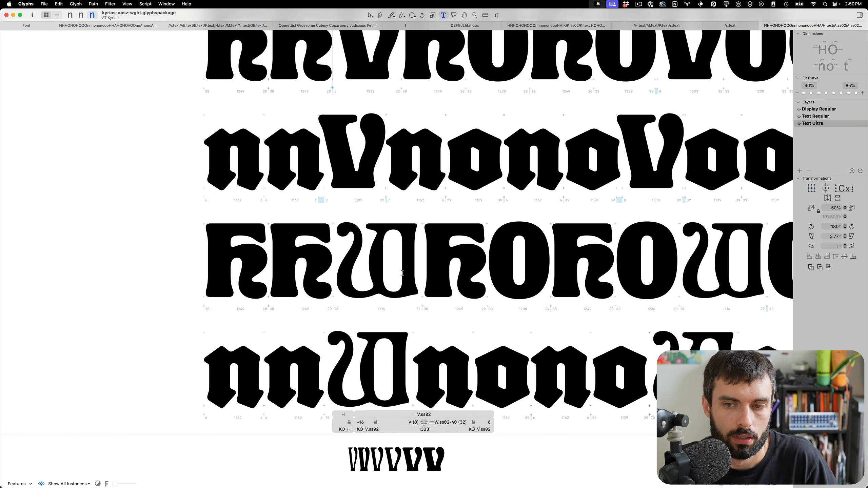
pyautogui.scroll(-3, 402, 273)
pyautogui.press('super+s')
pyautogui.scroll(3, 364, 235)
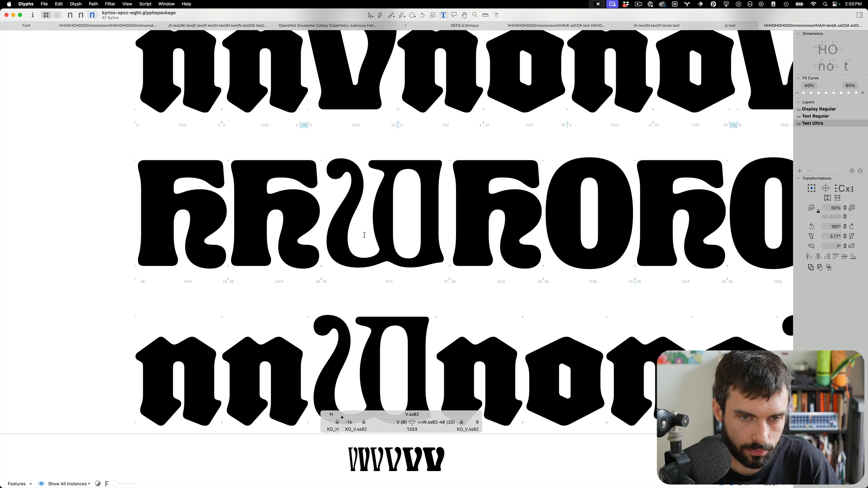
pyautogui.scroll(2, 334, 200)
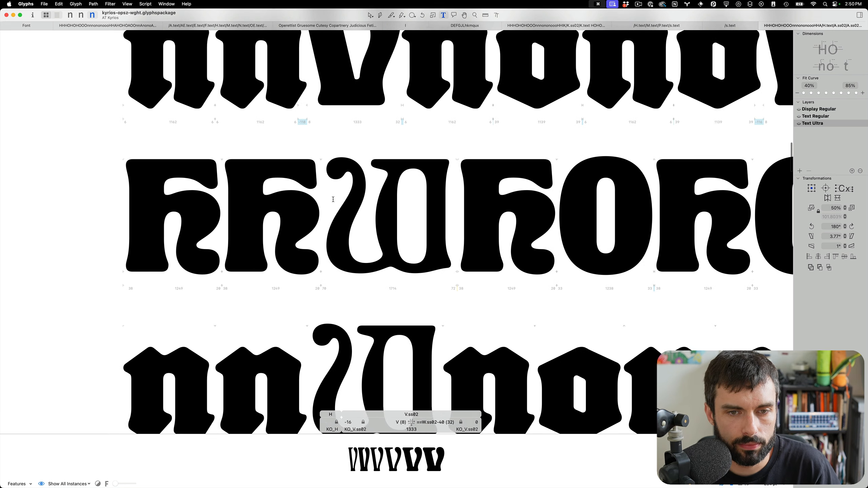
# - Insert the letters UDL directly before the first W.ss02 in the capital sample line
pyautogui.click(333, 199)
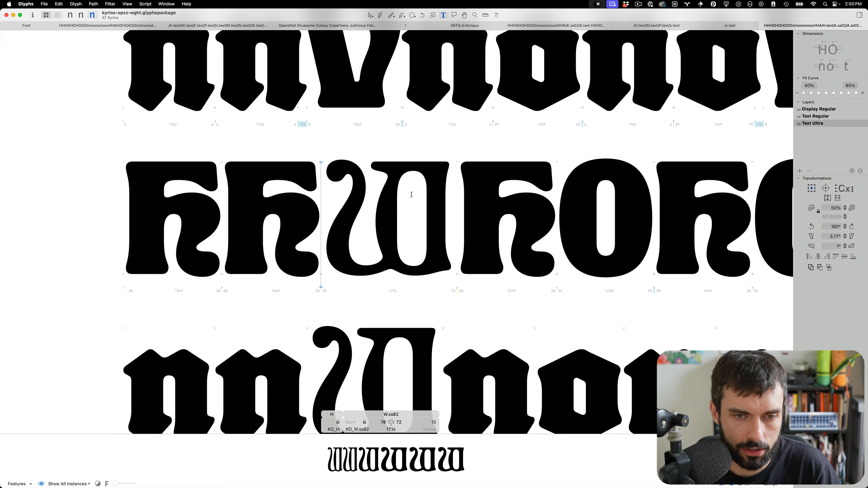
pyautogui.write('UD')
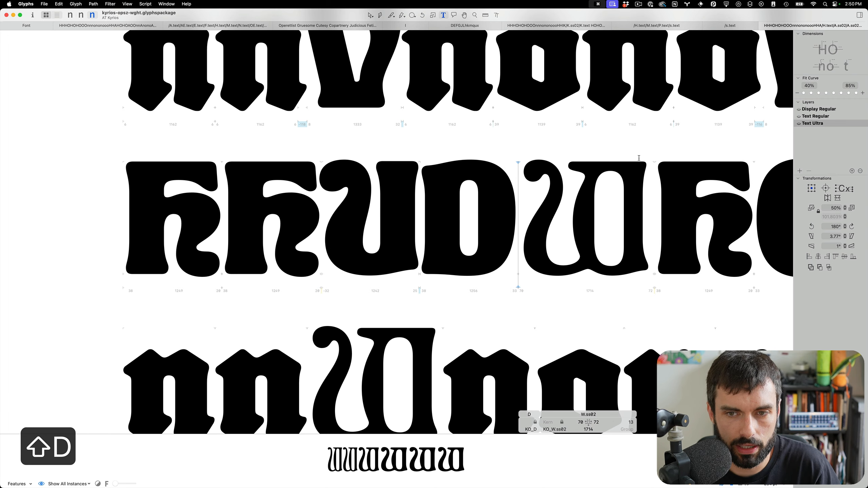
pyautogui.scroll(3, 411, 195)
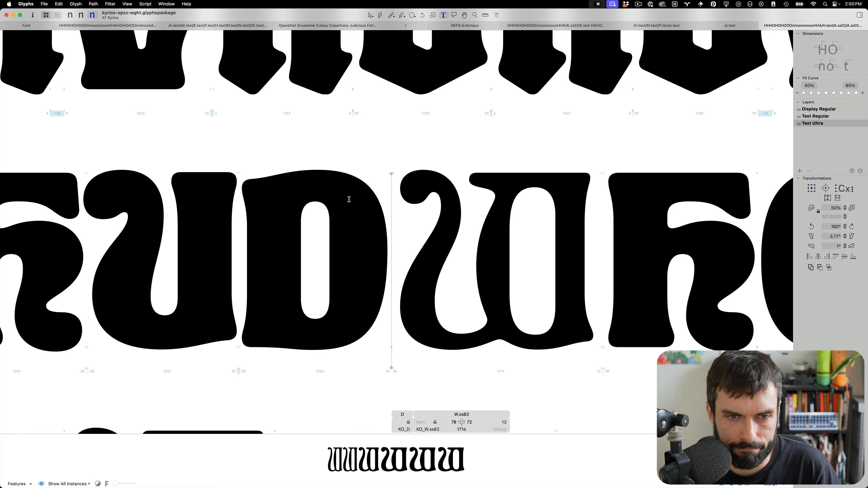
pyautogui.scroll(-3, 486, 182)
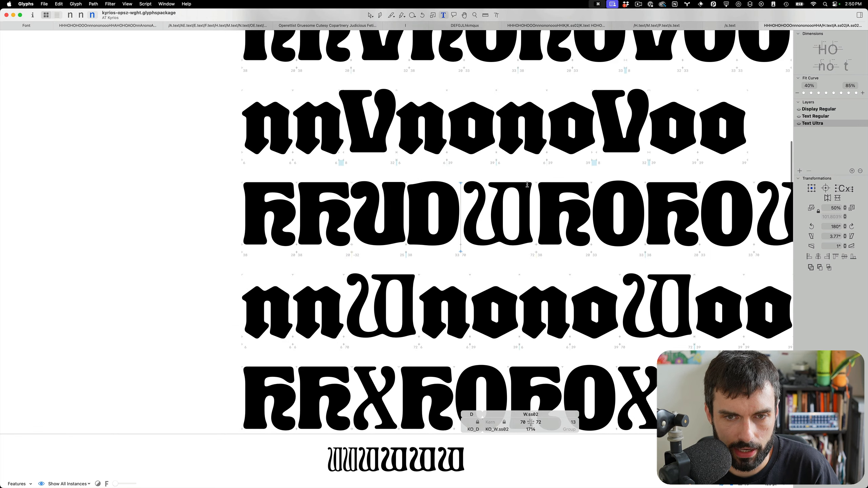
pyautogui.scroll(2, 358, 97)
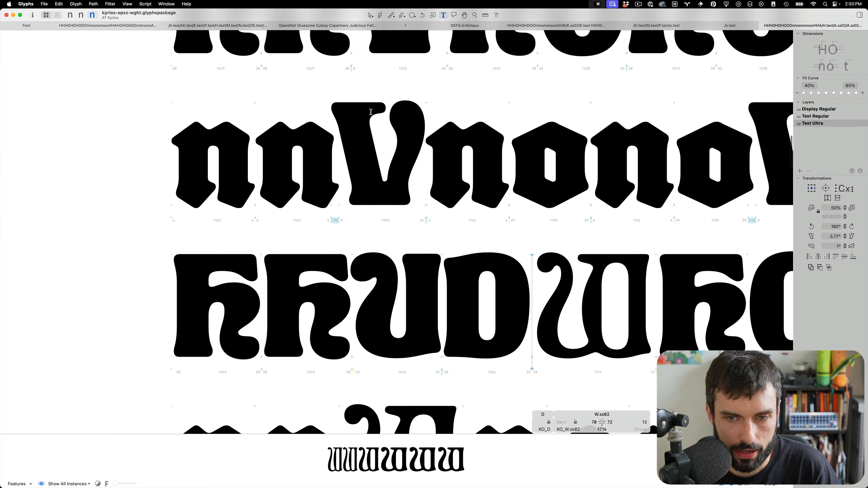
pyautogui.write('L')
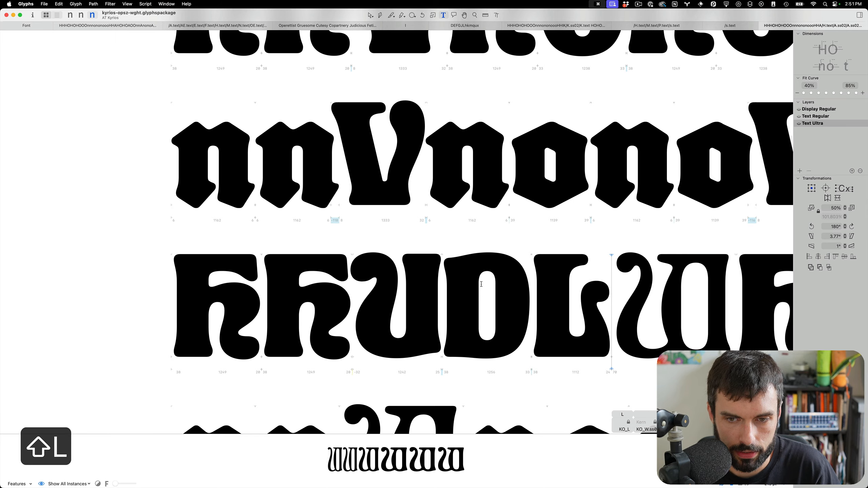
pyautogui.hscroll(5, 513, 290)
pyautogui.scroll(3, 567, 296)
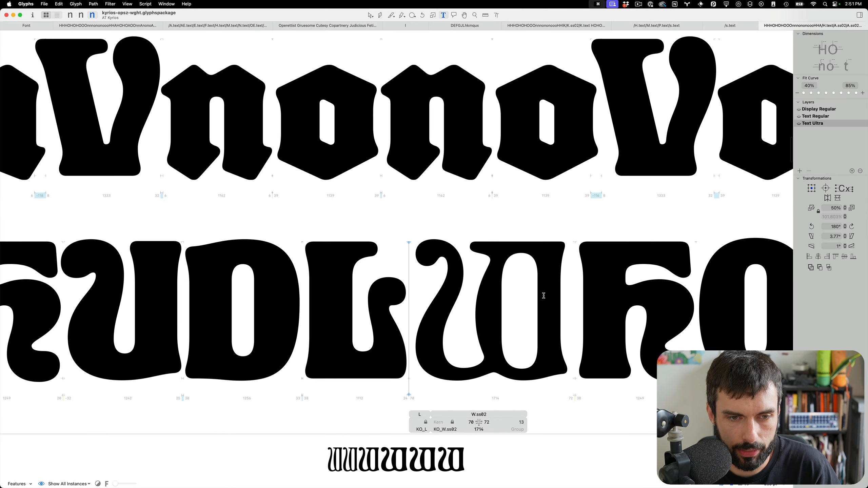
# - Transfer W.ss02's Text Ultra outline to its background, replacing all the old background shapes and leaving the foreground empty
pyautogui.press('Escape')
pyautogui.press('super+a')
pyautogui.press('super+a')
pyautogui.press('super+a')
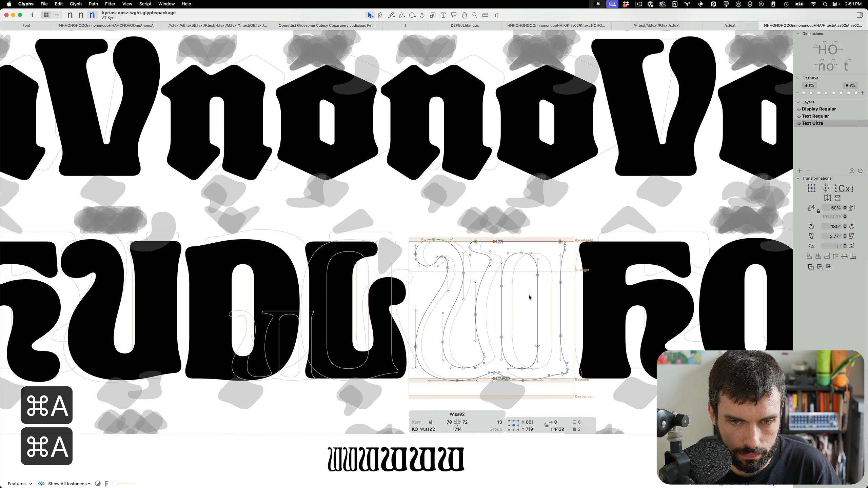
pyautogui.press('super+x')
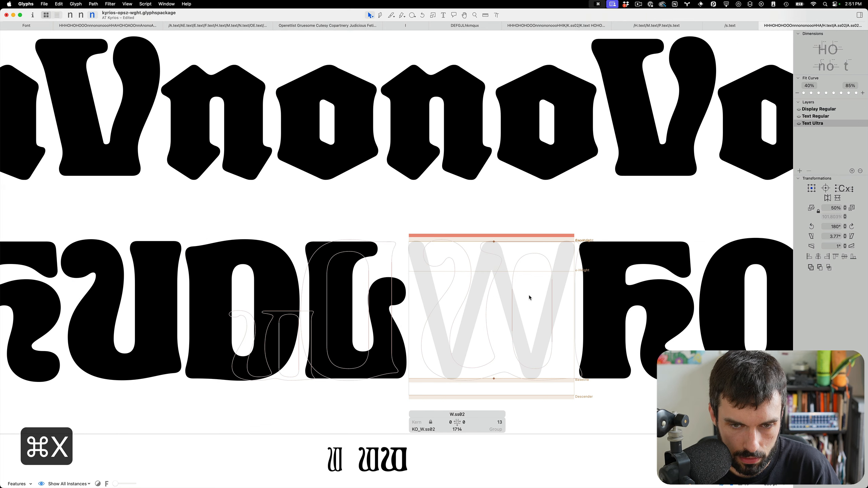
pyautogui.press('super+b')
pyautogui.press('super+a')
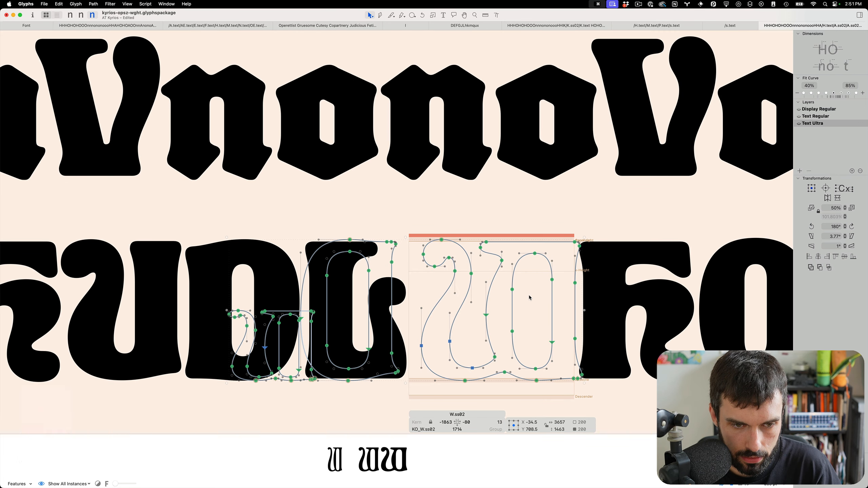
pyautogui.press('BackSpace')
pyautogui.press('super+v')
pyautogui.press('super+b')
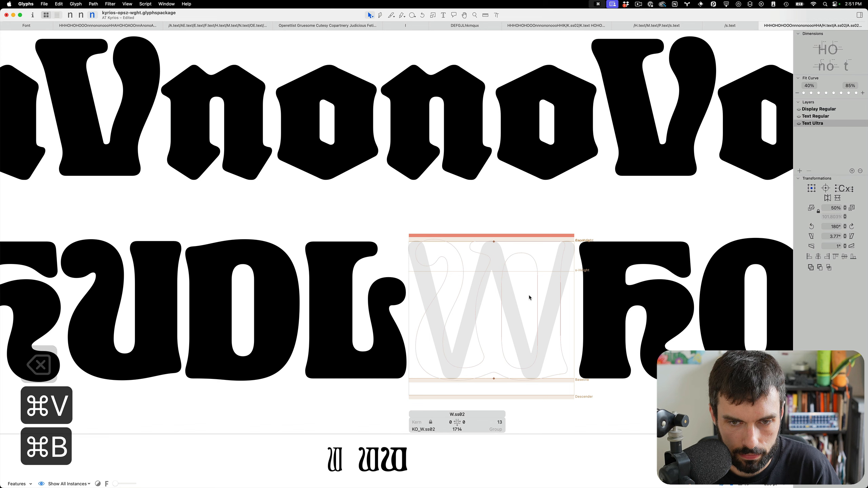
# - Copy the complete outline of D into the empty W.ss02 and mirror it horizontally
pyautogui.doubleClick(240, 301)
pyautogui.press('super+a')
pyautogui.press('super+c')
pyautogui.doubleClick(478, 296)
pyautogui.press('super+v')
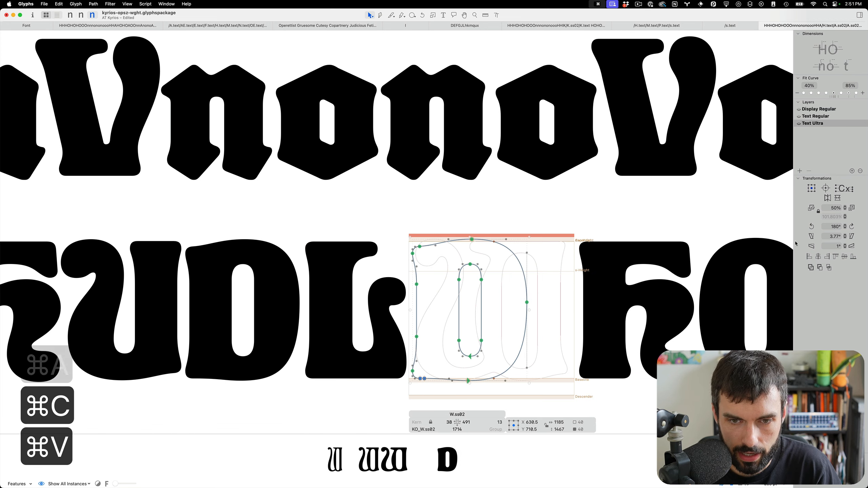
pyautogui.scroll(5, 473, 291)
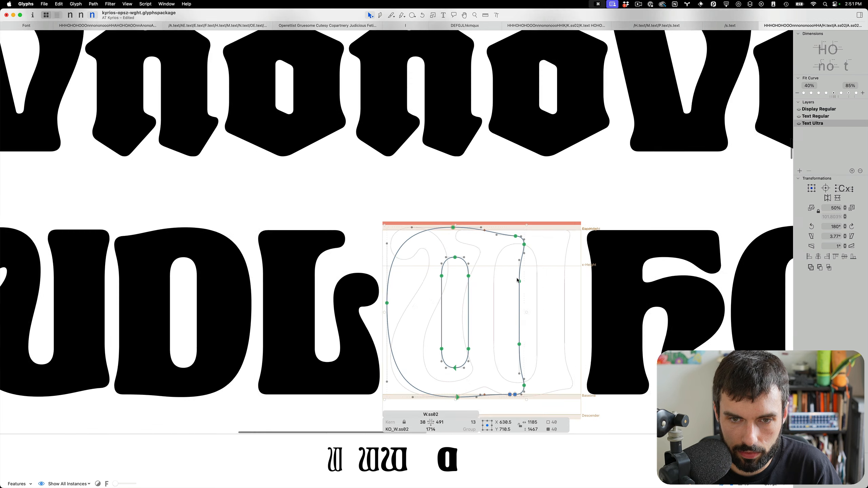
# - Move the mirrored D outline in W.ss02 right to a selection centre of X 1220.5
pyautogui.press('shift+super+Right')
pyautogui.press('shift+super+Right')
pyautogui.press('shift+super+Right')
pyautogui.press('shift+super+Right')
pyautogui.press('shift+super+Right')
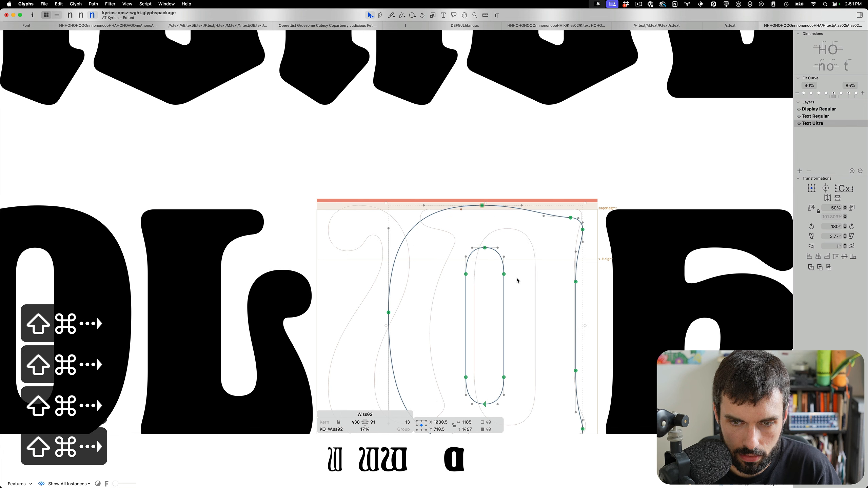
pyautogui.hotkey('shift', 'Left')
pyautogui.press('shift+super+Right')
pyautogui.press('shift+super+Right')
pyautogui.press('shift+super+Right')
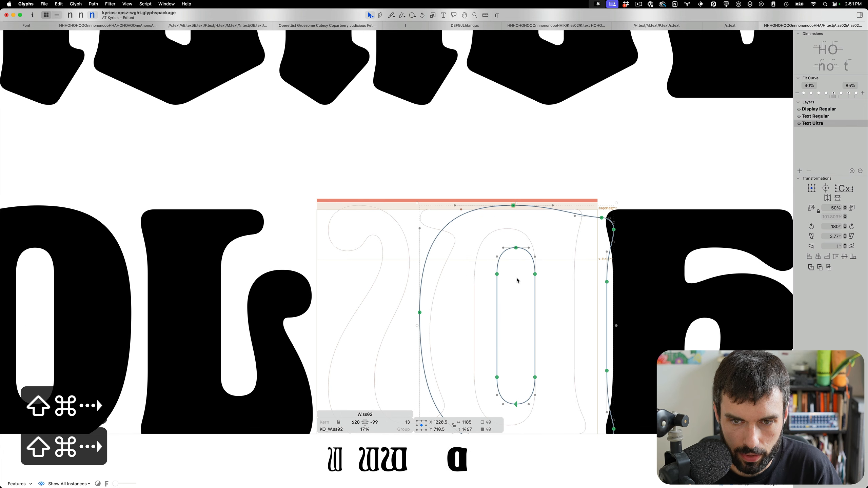
# - Raise the mirrored D's upper-right corner nodes to cap height at Y 1420, move its top node to X 1287, Y 1420, and save
pyautogui.moveTo(676, 167); pyautogui.dragTo(594, 313)
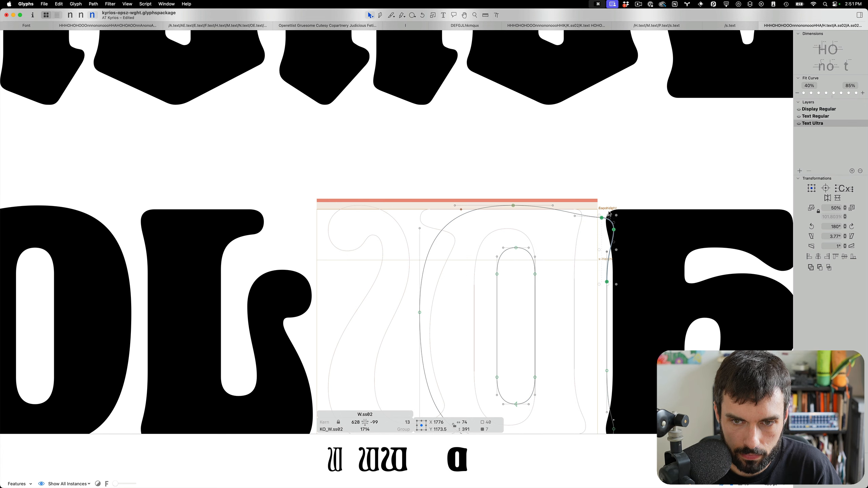
pyautogui.moveTo(602, 218); pyautogui.dragTo(578, 209)
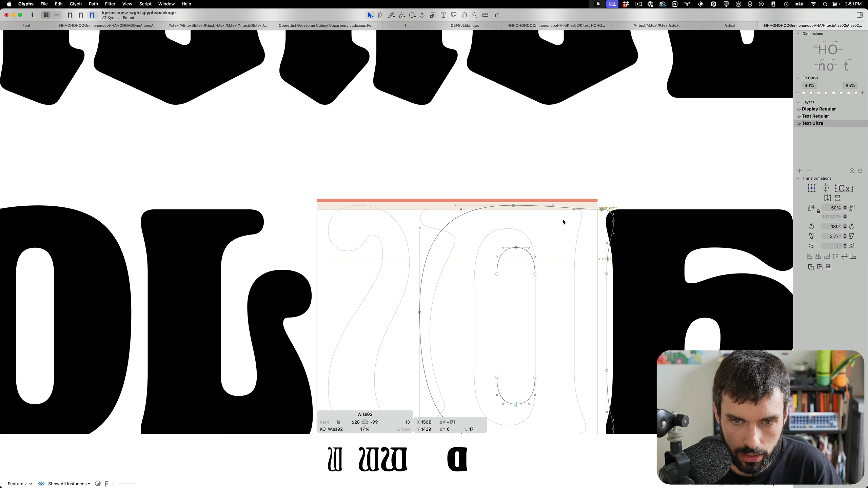
pyautogui.moveTo(514, 207); pyautogui.dragTo(529, 210)
pyautogui.scroll(-5, 528, 210)
pyautogui.press('super+s')
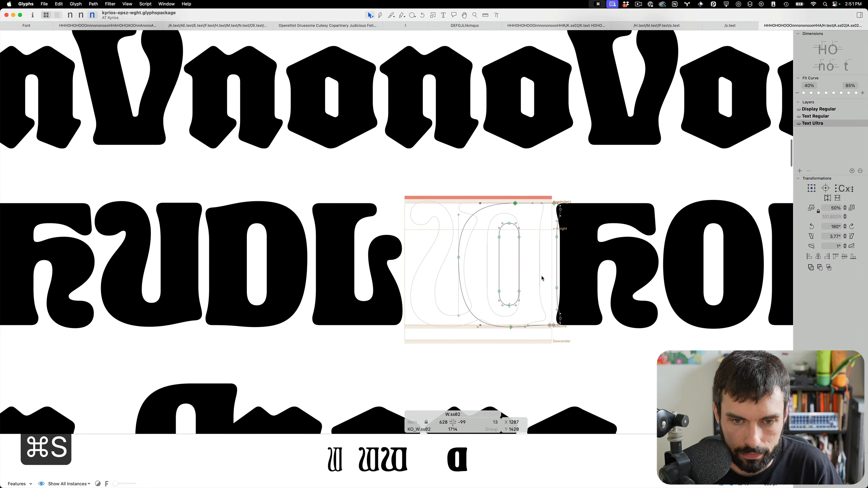
# - Copy the left hook and inner curve of U, without its right stem, and paste it into W.ss02
pyautogui.scroll(2, 542, 277)
pyautogui.click(502, 261)
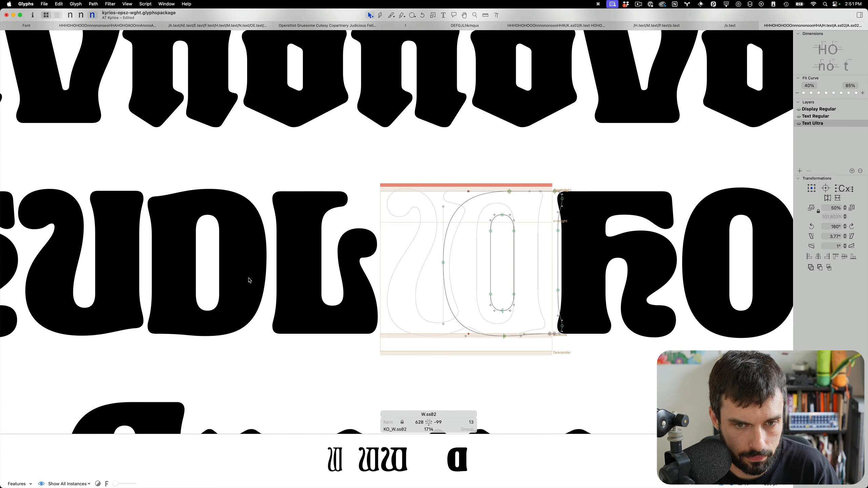
pyautogui.doubleClick(102, 269)
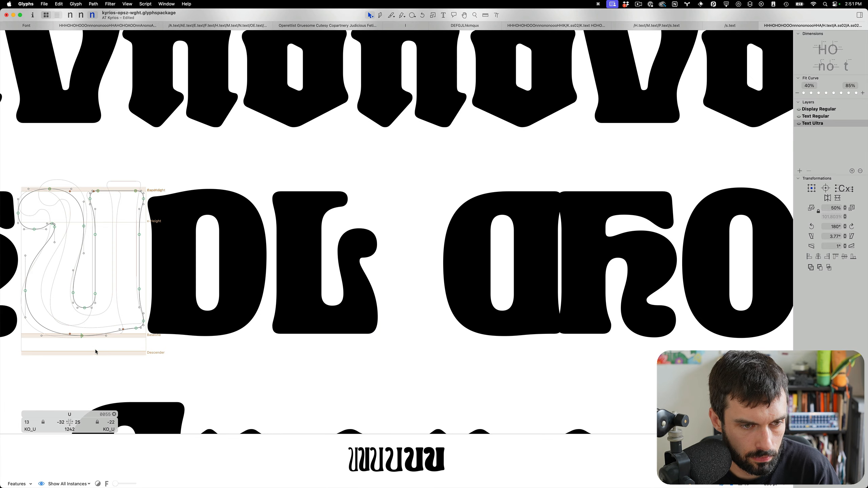
pyautogui.moveTo(95, 352); pyautogui.dragTo(21, 178)
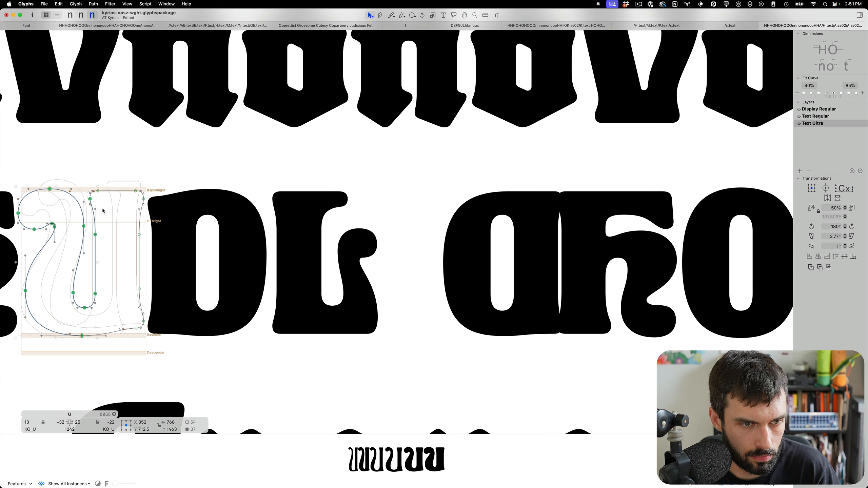
pyautogui.moveTo(101, 236); pyautogui.dragTo(86, 194)
pyautogui.press('super+c')
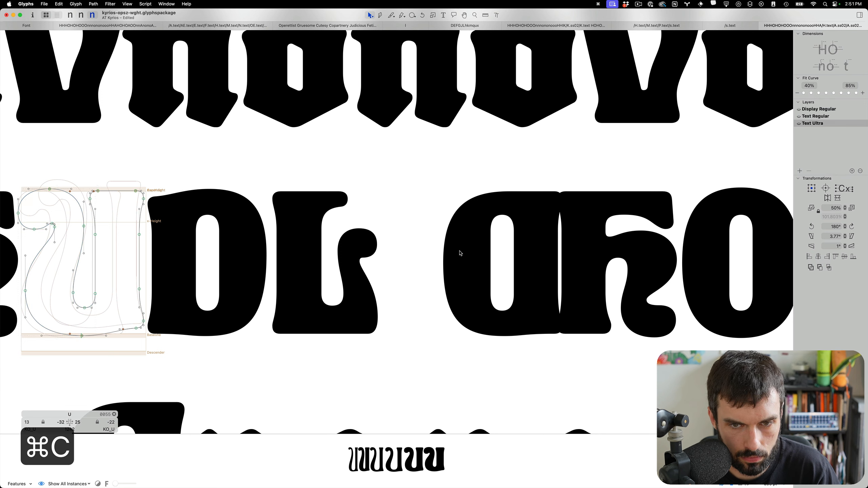
pyautogui.doubleClick(460, 252)
pyautogui.press('super+v')
pyautogui.scroll(4, 463, 276)
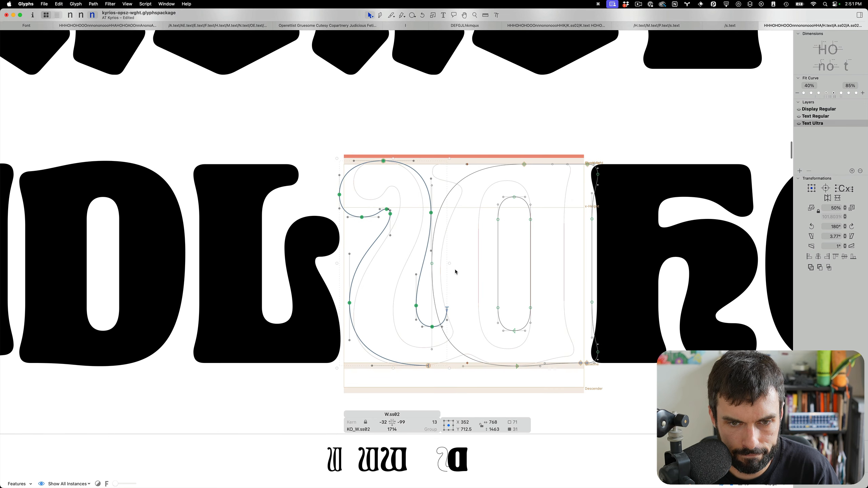
# - Move the pasted U stroke in W.ss02 left to a selection centre of X 322
pyautogui.click(455, 269)
pyautogui.doubleClick(421, 274)
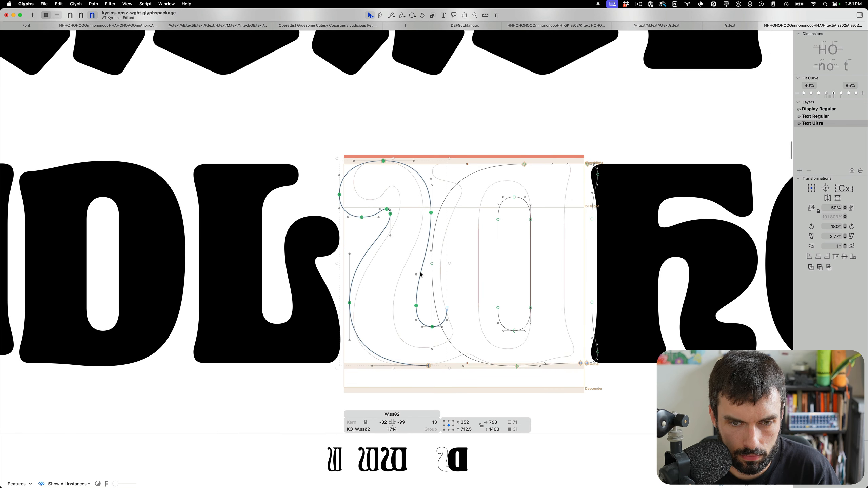
pyautogui.hotkey('shift', 'Left')
pyautogui.hotkey('shift', 'Left')
pyautogui.hotkey('shift', 'Left')
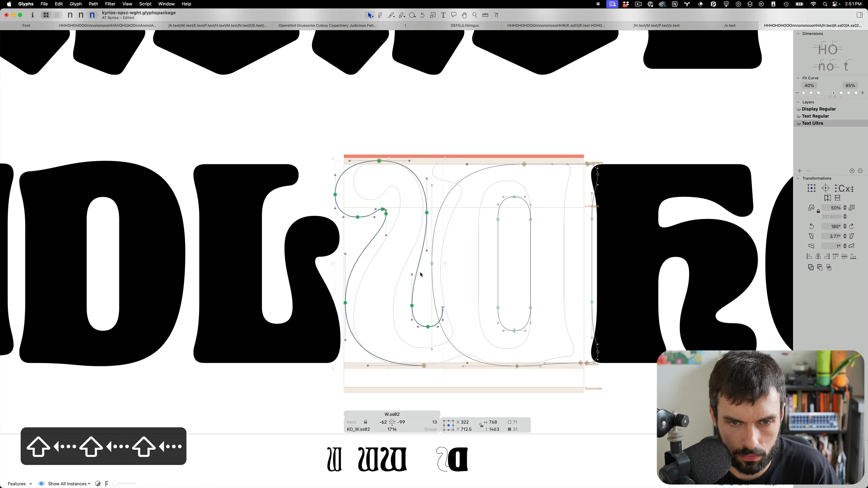
# - Nudge the leftmost node of W.ss02's mirrored D bowl slightly to the right
pyautogui.moveTo(455, 250); pyautogui.dragTo(430, 275)
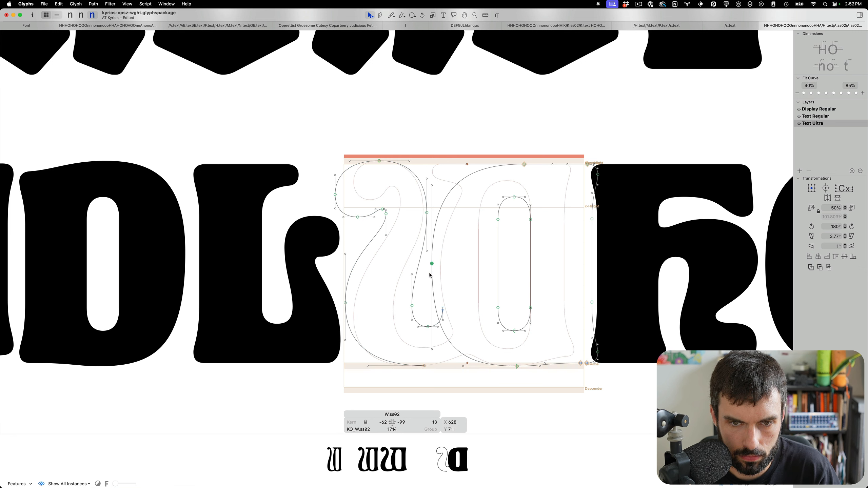
pyautogui.hotkey('ctrl', 'alt', 'shift', 'Right')
pyautogui.hotkey('ctrl', 'alt', 'shift', 'Right')
pyautogui.hotkey('ctrl', 'alt', 'shift', 'Right')
# - Set W.ss02's right sidebearing to 71 and its left sidebearing to 28, and return to outline editing
pyautogui.press('t')
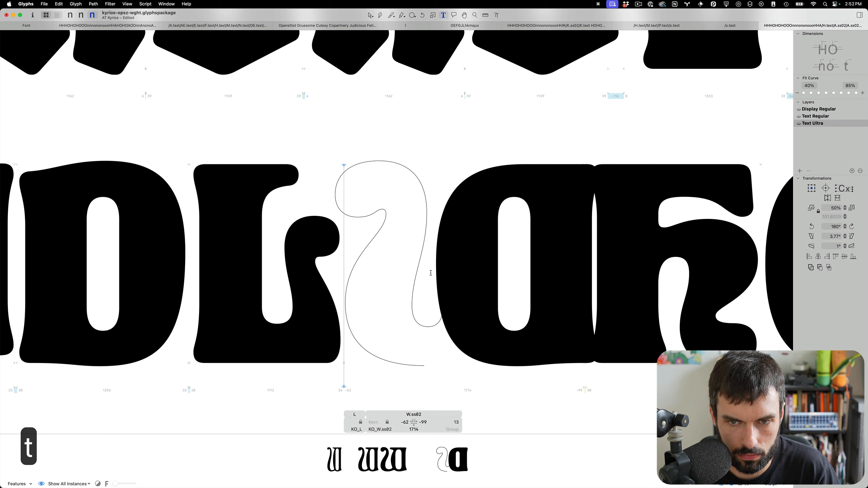
pyautogui.press('super+shift+Right')
pyautogui.press('super+shift+Right')
pyautogui.press('super+shift+Right')
pyautogui.press('super+shift+Right')
pyautogui.press('super+shift+Right')
pyautogui.press('super+shift+Right')
pyautogui.press('super+shift+Right')
pyautogui.press('super+shift+Right')
pyautogui.press('super+shift+Right')
pyautogui.press('super+shift+Right')
pyautogui.press('super+shift+Right')
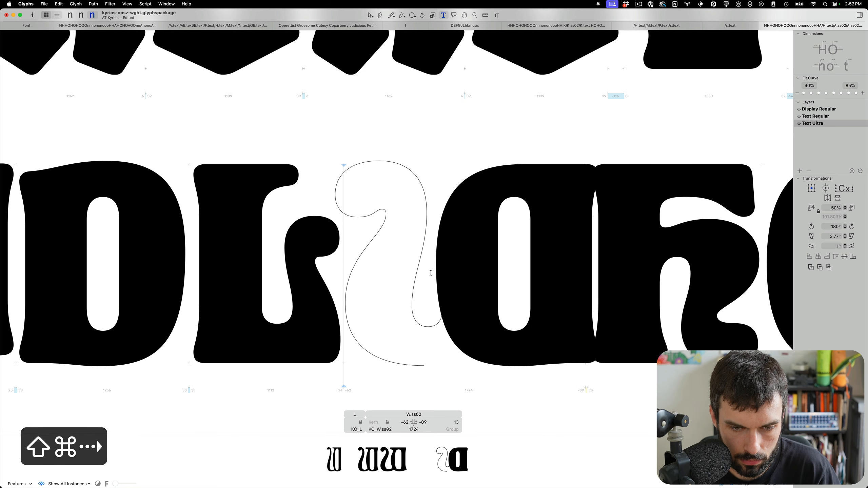
pyautogui.hotkey('ctrl', 'shift', 'Right')
pyautogui.hotkey('ctrl', 'shift', 'Right')
pyautogui.hotkey('ctrl', 'shift', 'Right')
pyautogui.hotkey('ctrl', 'shift', 'Right')
pyautogui.hotkey('ctrl', 'shift', 'Right')
pyautogui.hotkey('ctrl', 'shift', 'Right')
pyautogui.hotkey('ctrl', 'shift', 'Right')
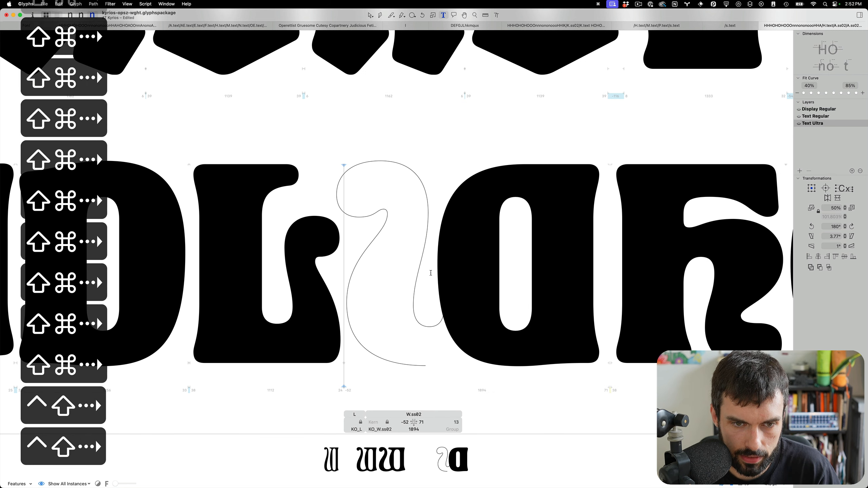
pyautogui.hotkey('ctrl', 'shift', 'Right')
pyautogui.hotkey('ctrl', 'shift', 'Right')
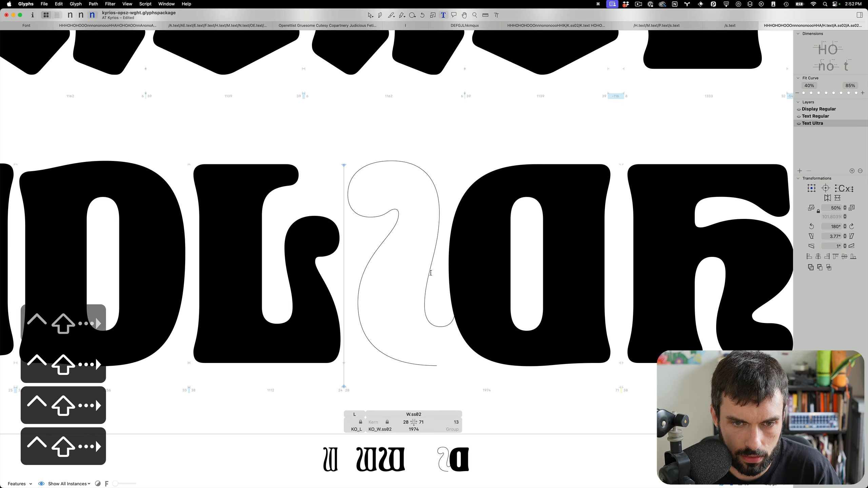
pyautogui.press('Escape')
pyautogui.scroll(-5, 506, 288)
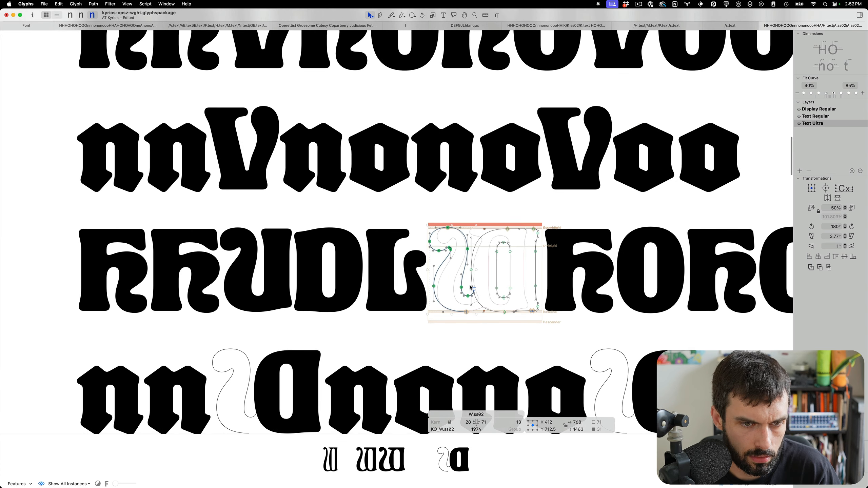
# - Move the leftmost node of U's hook inward and slightly up, and shift the two nodes across its lower stroke left
pyautogui.press('super+s')
pyautogui.scroll(5, 205, 252)
pyautogui.doubleClick(334, 245)
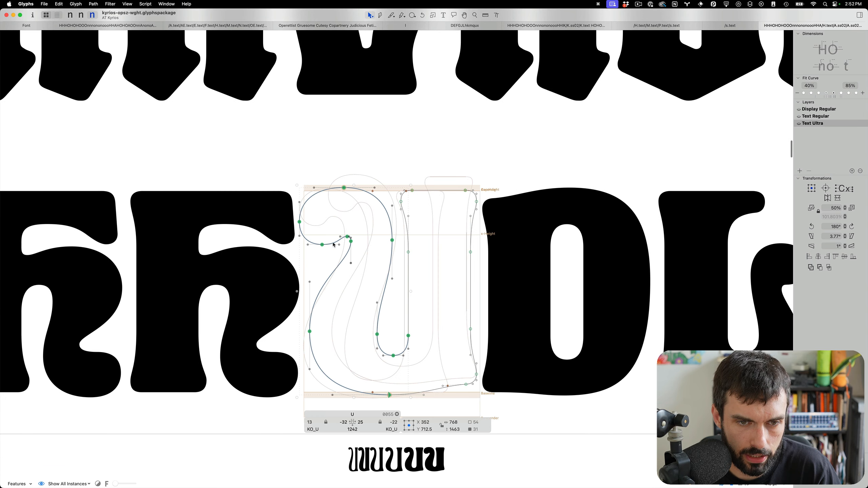
pyautogui.click(315, 226)
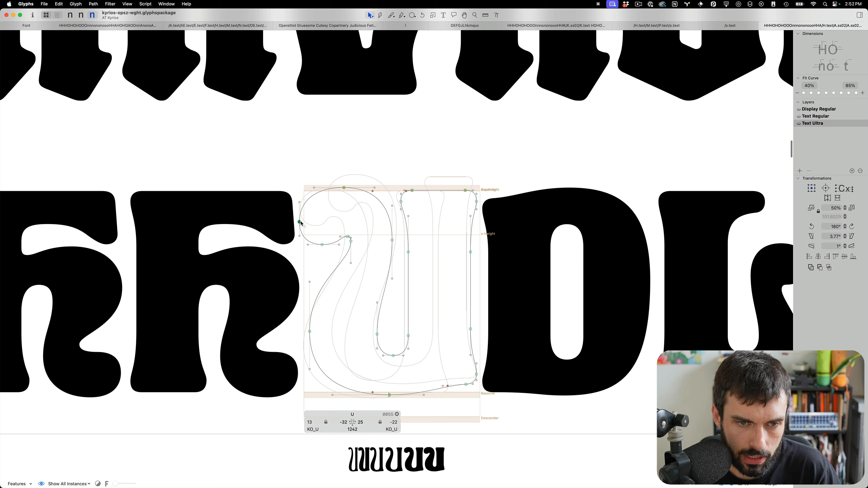
pyautogui.moveTo(301, 223)
pyautogui.mouseDown()
pyautogui.moveTo(323, 243)
pyautogui.moveTo(305, 217)
pyautogui.mouseUp()
pyautogui.moveTo(386, 341); pyautogui.dragTo(287, 325)
pyautogui.hotkey('ctrl', 'alt', 'shift', 'Left')
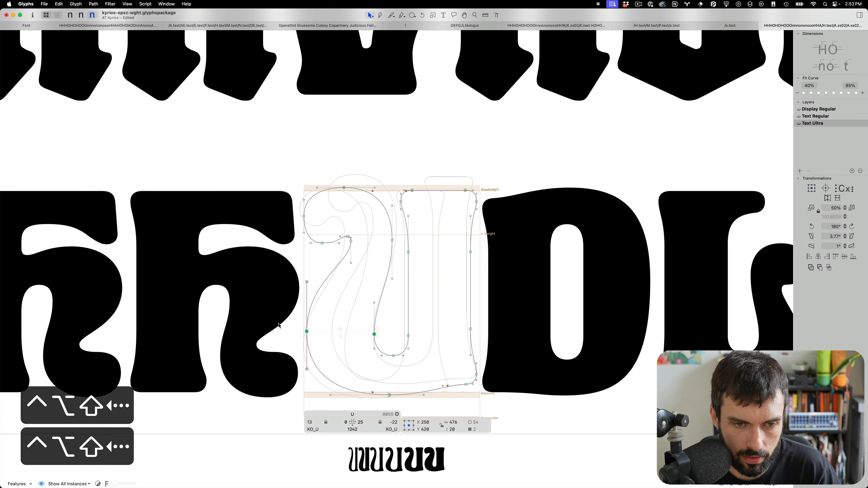
# - Refine U's hook by raising its lower node to about Y 1066 and placing its leftmost node at X 0, Y 1237
pyautogui.click(328, 214)
pyautogui.scroll(5, 320, 226)
pyautogui.moveTo(342, 266); pyautogui.dragTo(344, 262)
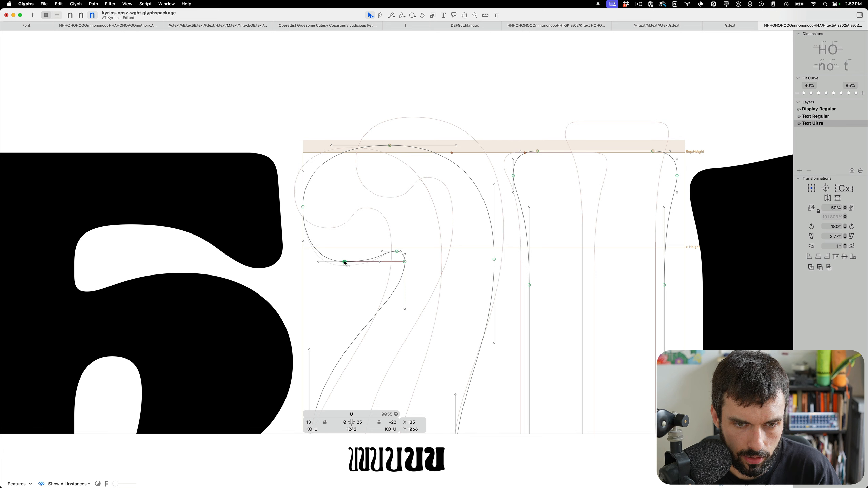
pyautogui.click(301, 208)
pyautogui.moveTo(303, 207); pyautogui.dragTo(305, 211)
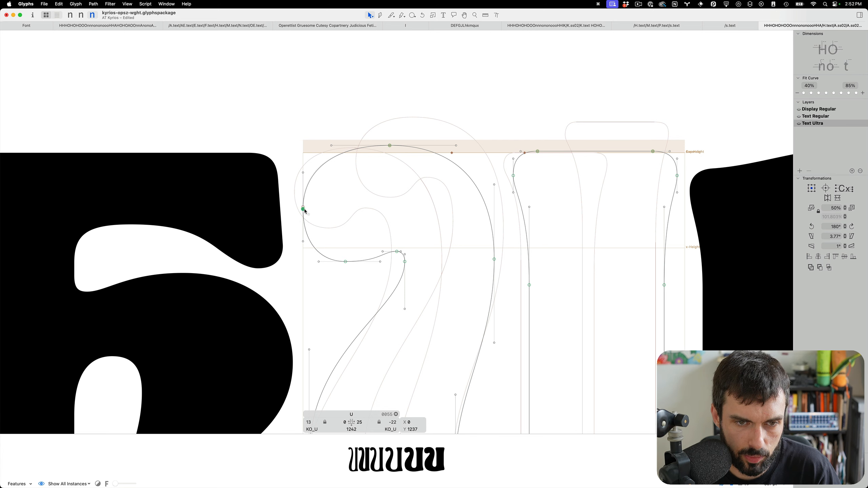
# - Set U's left sidebearing to 10 and save the file
pyautogui.press('t')
pyautogui.scroll(-5, 426, 201)
pyautogui.press('cmd+s')
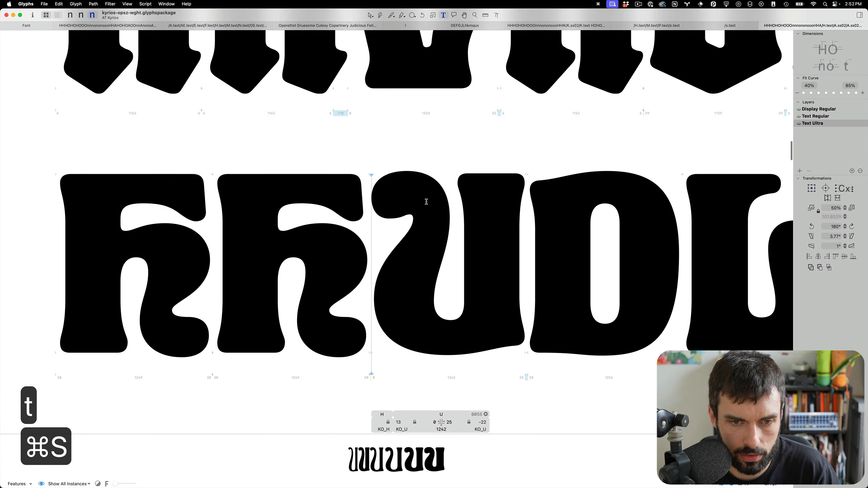
pyautogui.hotkey('ctrl', 'shift', 'Right')
pyautogui.hotkey('ctrl', 'shift', 'Right')
pyautogui.hotkey('ctrl', 'shift', 'Left')
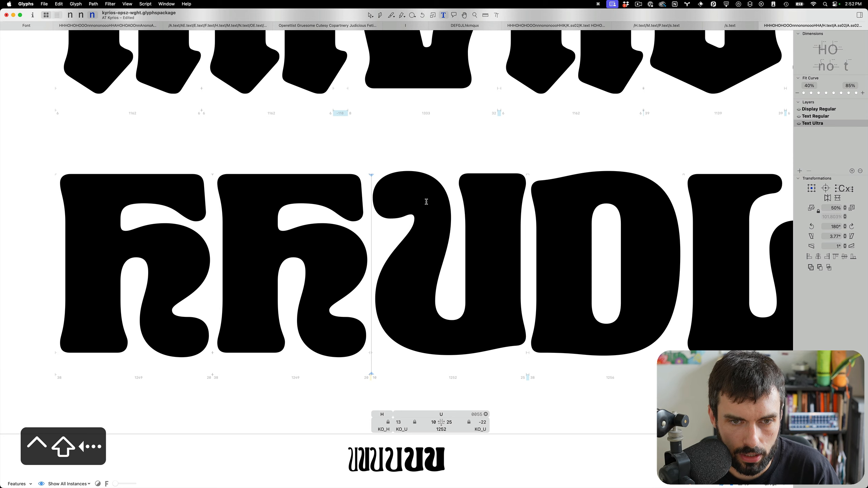
pyautogui.scroll(-5, 277, 205)
pyautogui.press('cmd+s')
pyautogui.scroll(5, 467, 245)
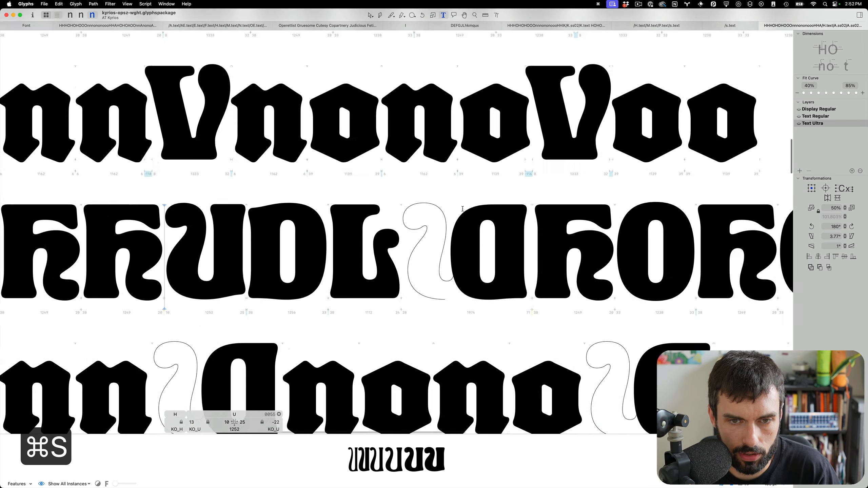
# - Copy U's revised left hook and inner curve, leaving out the right stem
pyautogui.doubleClick(102, 267)
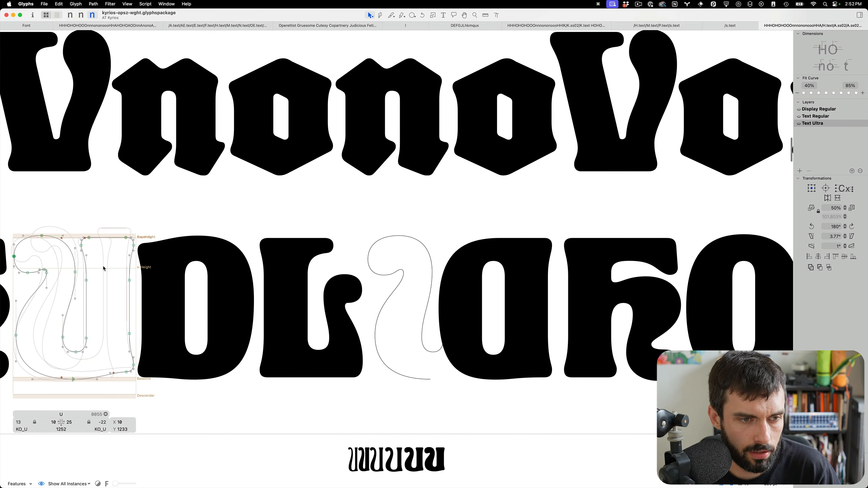
pyautogui.hscroll(-3, 103, 267)
pyautogui.moveTo(66, 212); pyautogui.dragTo(142, 400)
pyautogui.hscroll(1, 156, 377)
pyautogui.press('super+c')
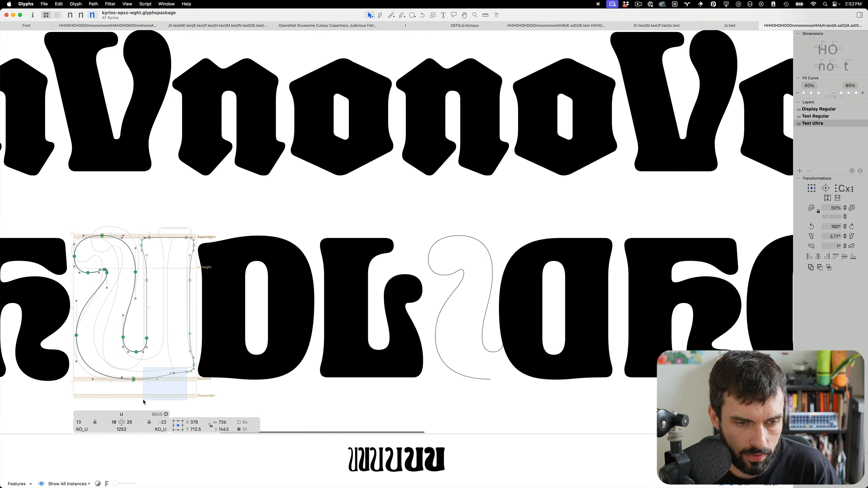
# - Replace the old left stroke in W.ss02 with the copied U stroke
pyautogui.doubleClick(498, 342)
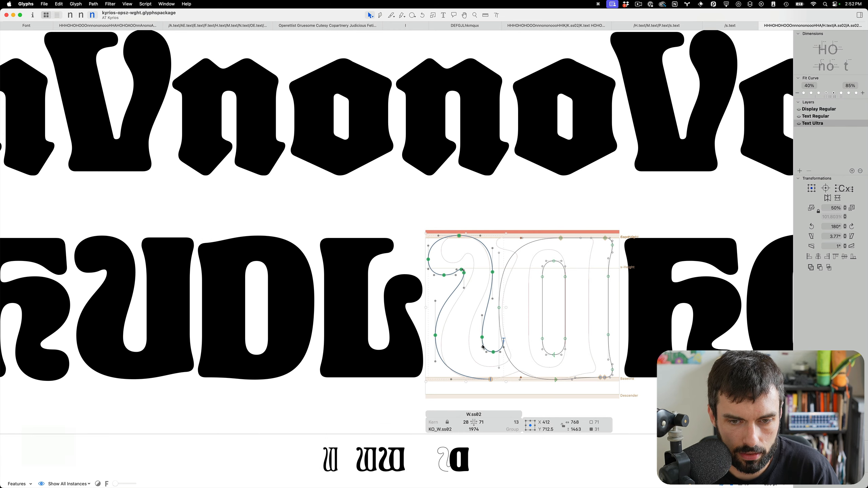
pyautogui.press('BackSpace')
pyautogui.press('super+v')
pyautogui.scroll(5, 514, 353)
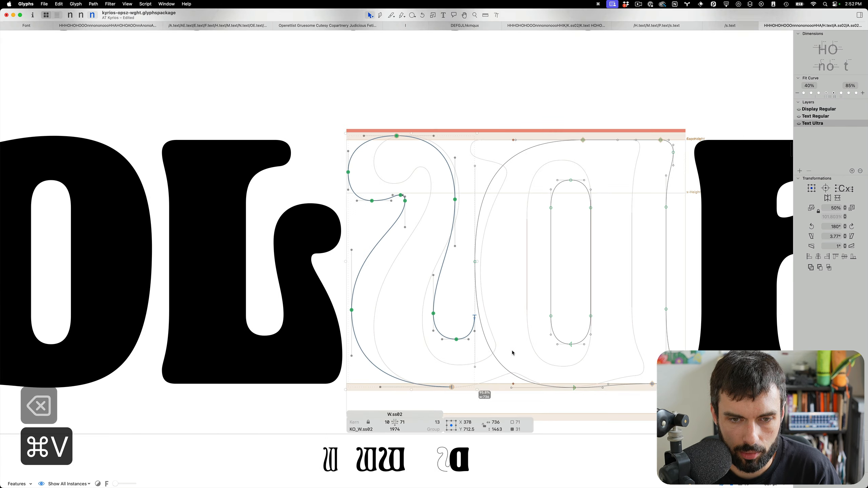
pyautogui.click(495, 309)
pyautogui.hscroll(2, 494, 312)
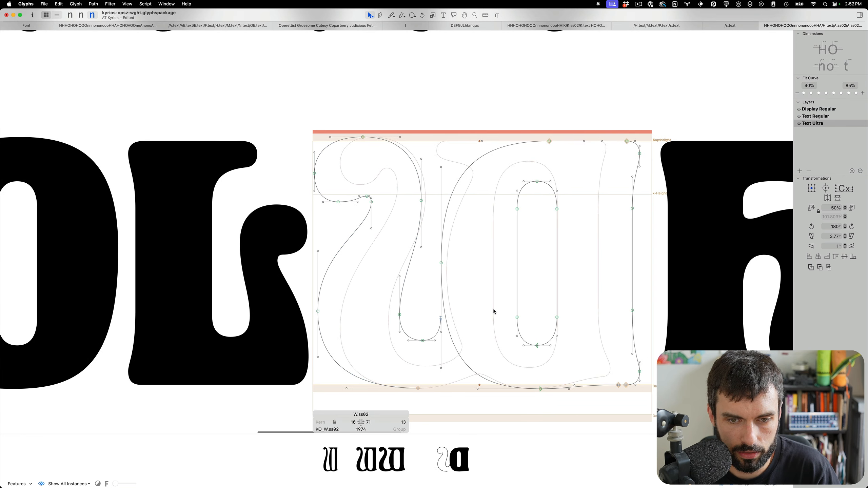
# - Move the inner open end of W.ss02's left stroke to X 780, Y 400 and close the path to its bottom end
pyautogui.doubleClick(463, 352)
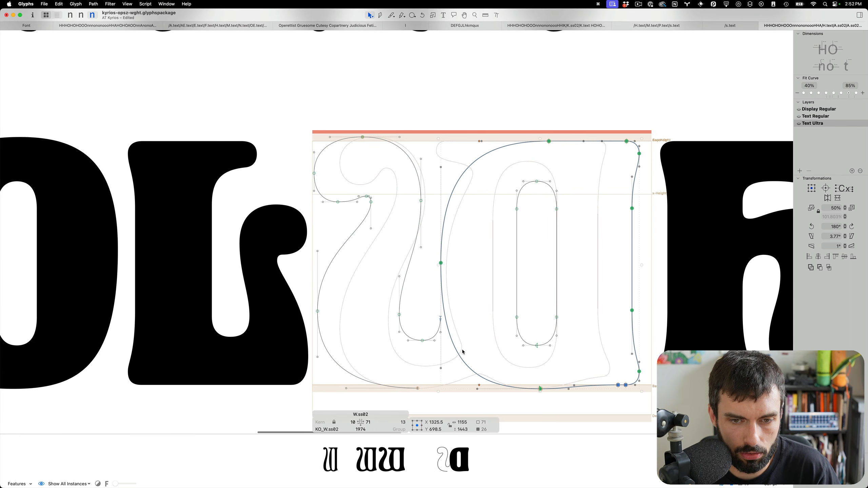
pyautogui.click(468, 332)
pyautogui.moveTo(441, 319); pyautogui.dragTo(445, 319)
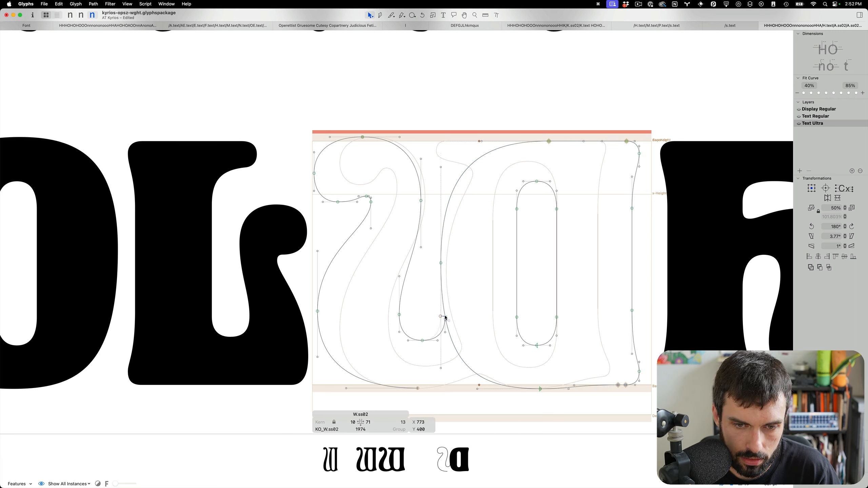
pyautogui.press('p')
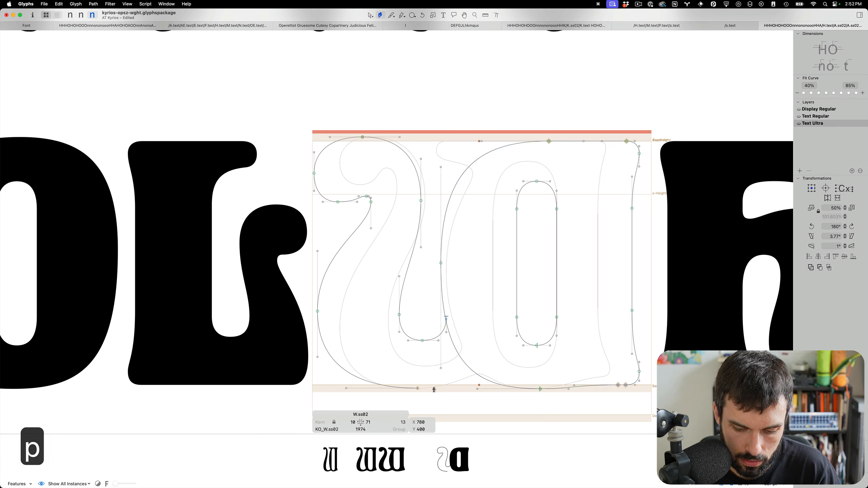
pyautogui.click(418, 390)
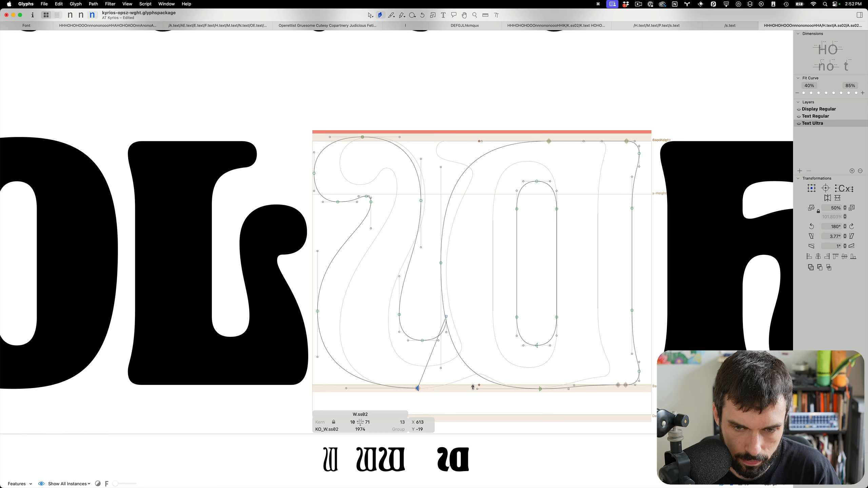
# - Add a node on the closing line, place it inside the D bowl, and turn the bottom segment into a smooth curve
pyautogui.press('v')
pyautogui.press('p')
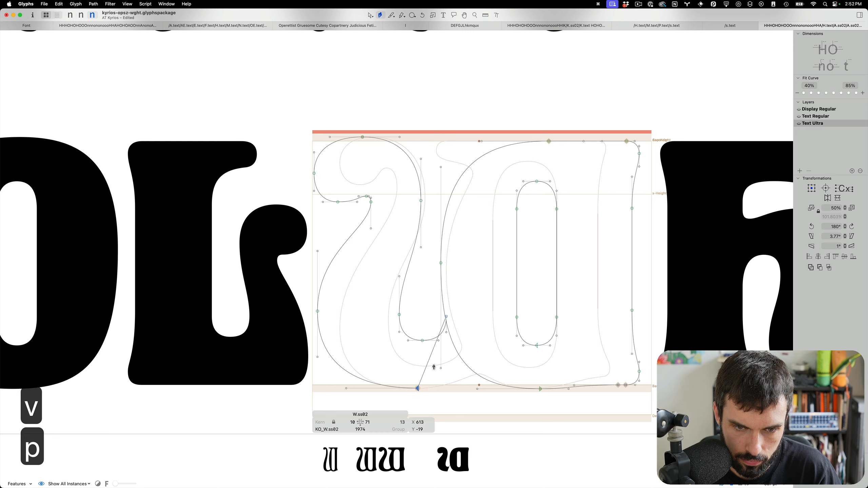
pyautogui.click(430, 359)
pyautogui.press('v')
pyautogui.moveTo(430, 359); pyautogui.dragTo(405, 400)
pyautogui.keyDown('alt'); pyautogui.click(458, 379); pyautogui.keyUp('alt')
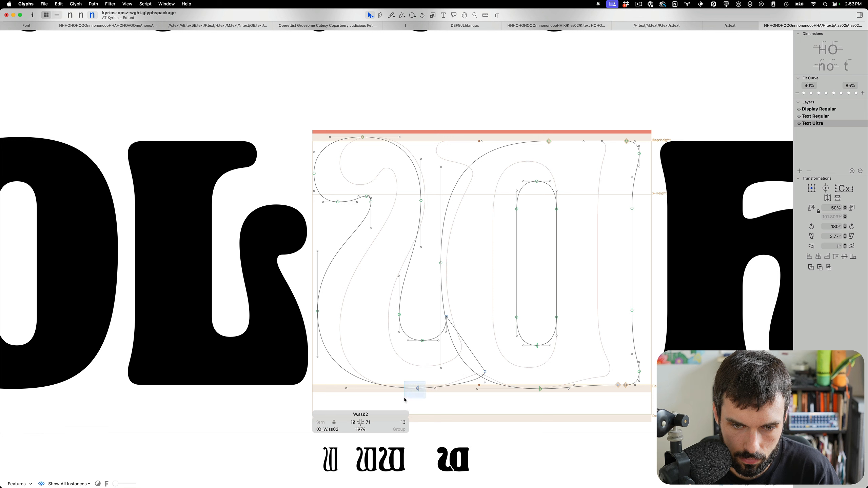
pyautogui.press('Return')
pyautogui.click(494, 365)
pyautogui.moveTo(486, 383); pyautogui.dragTo(469, 379)
# - Preview the joined W.ss02 and correct its path directions so that the overlapping parts fill solid
pyautogui.press('space')
pyautogui.press('space')
pyautogui.press('space')
pyautogui.press('t')
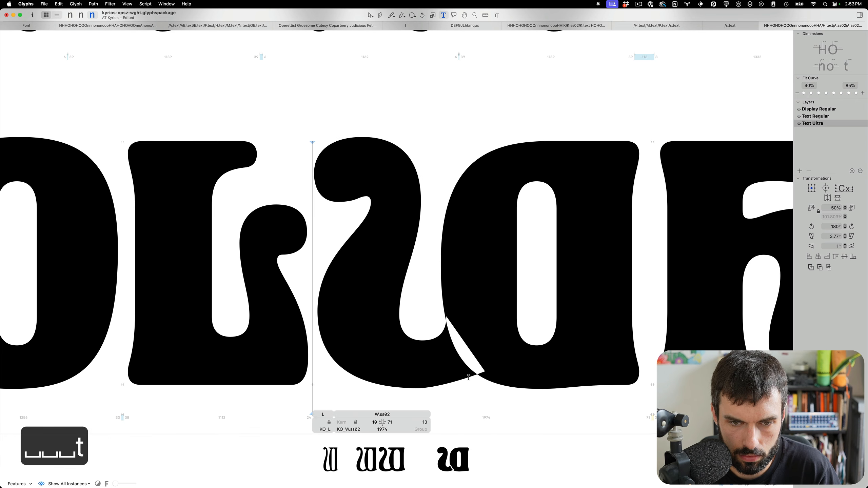
pyautogui.press('alt+shift+super+r')
pyautogui.scroll(-5, 444, 263)
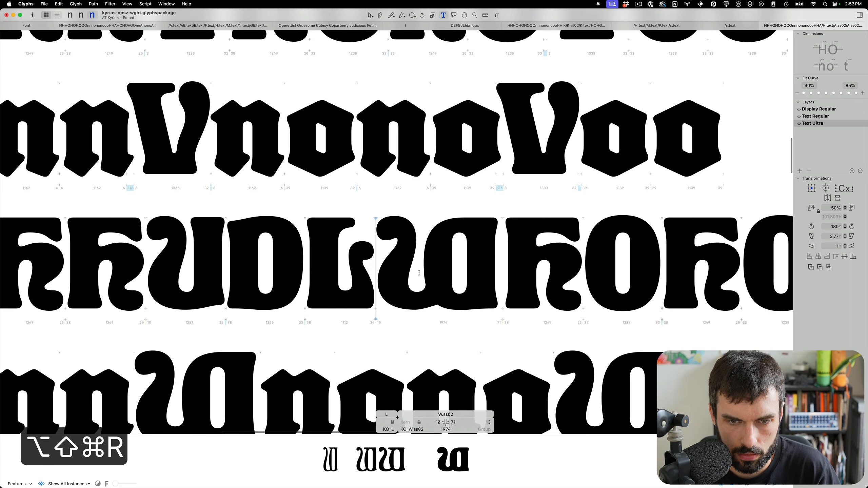
# - Copy the top serif of L, including its upper stem nodes, and paste it into W.ss02
pyautogui.press('Escape')
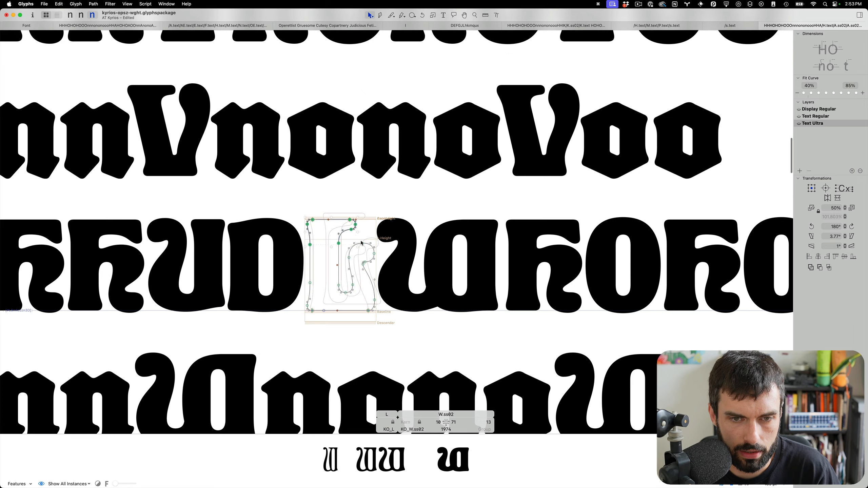
pyautogui.scroll(5, 396, 240)
pyautogui.moveTo(392, 169); pyautogui.dragTo(235, 226)
pyautogui.moveTo(324, 260); pyautogui.dragTo(295, 224)
pyautogui.press('super+c')
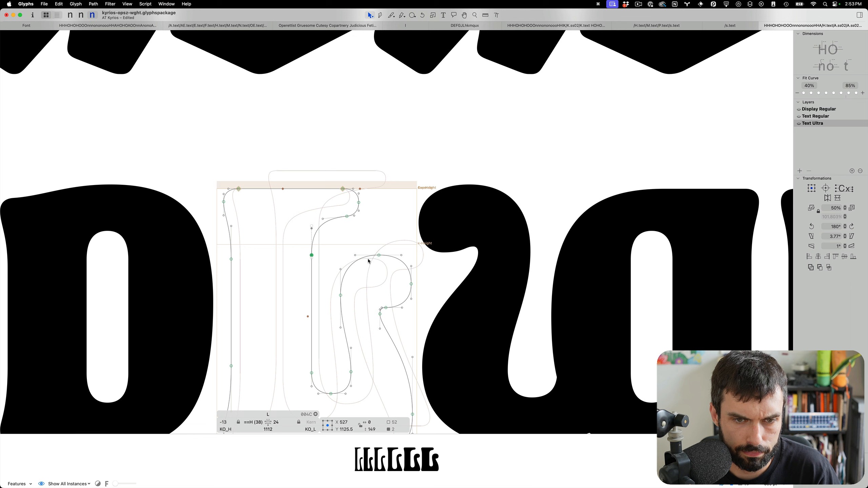
pyautogui.moveTo(370, 266); pyautogui.dragTo(194, 168)
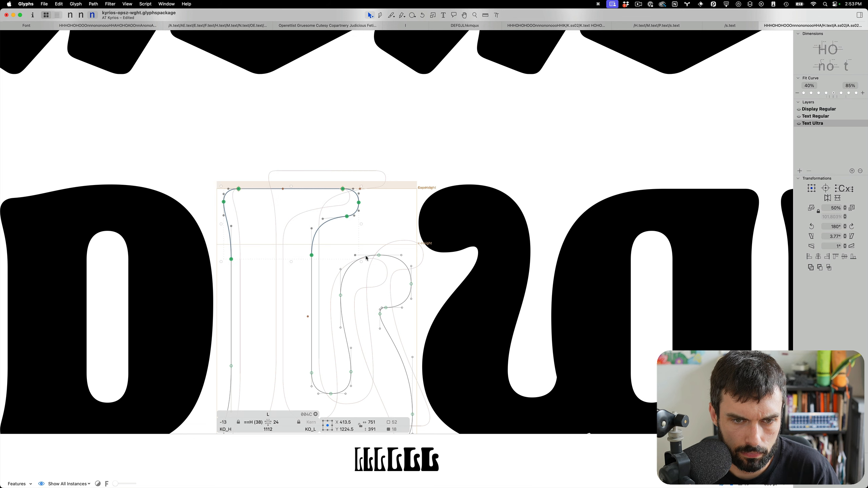
pyautogui.press('super+c')
pyautogui.doubleClick(617, 276)
pyautogui.press('super+v')
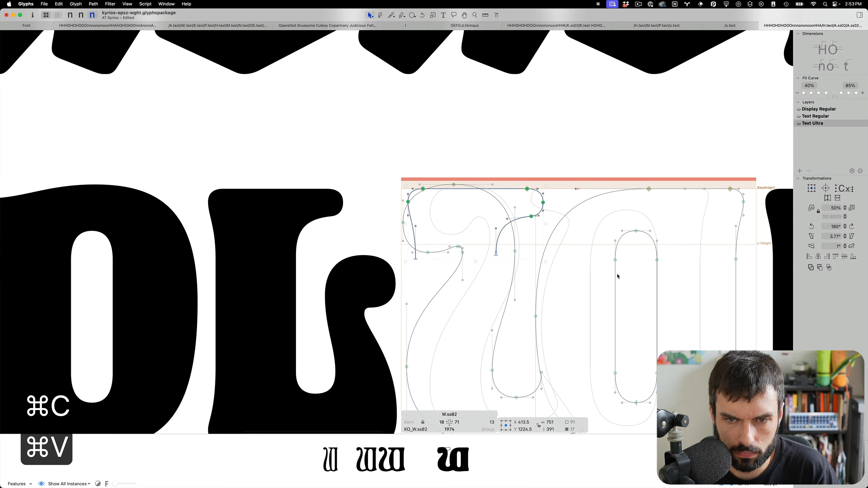
# - Flip the pasted serif horizontally and move it over the top of the D bowl to a selection centre of X 1096.5
pyautogui.hscroll(3, 618, 273)
pyautogui.click(827, 199)
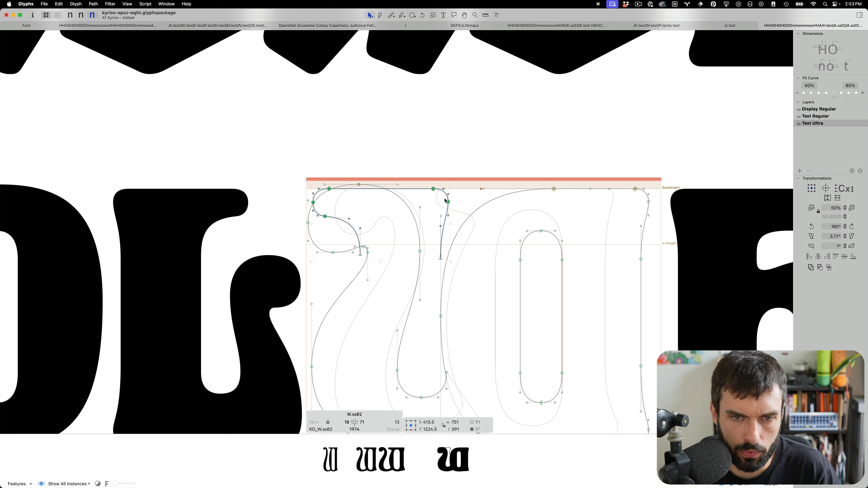
pyautogui.moveTo(439, 190); pyautogui.dragTo(557, 192)
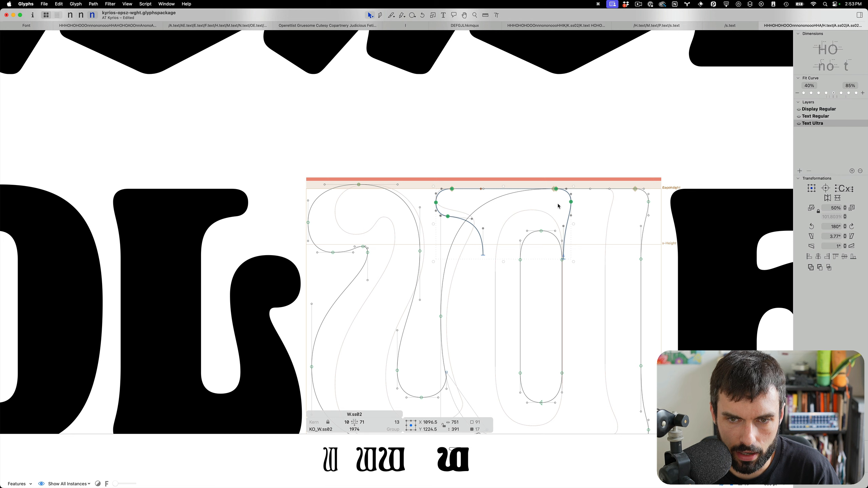
# - Delete the serif's right stem end and its rounded right corner, ending the path on the cap-height line
pyautogui.click(565, 257)
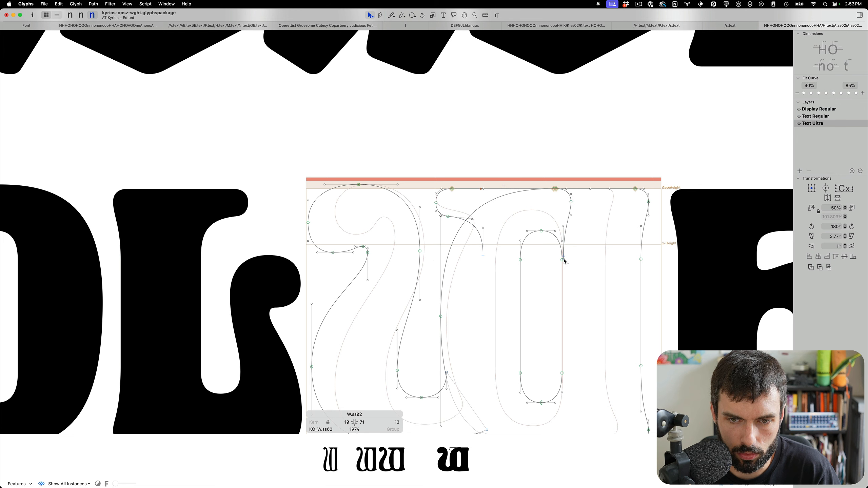
pyautogui.click(564, 259)
pyautogui.hscroll(1, 564, 259)
pyautogui.press('BackSpace')
pyautogui.scroll(3, 544, 207)
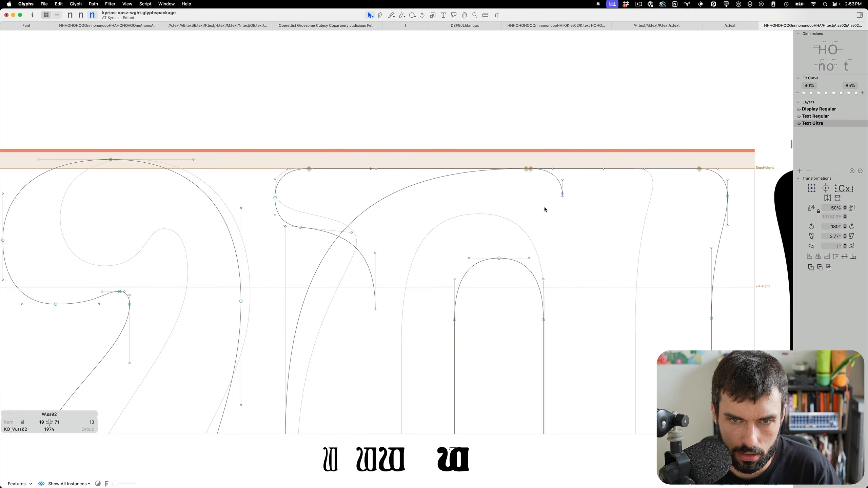
pyautogui.click(563, 194)
pyautogui.press('Return')
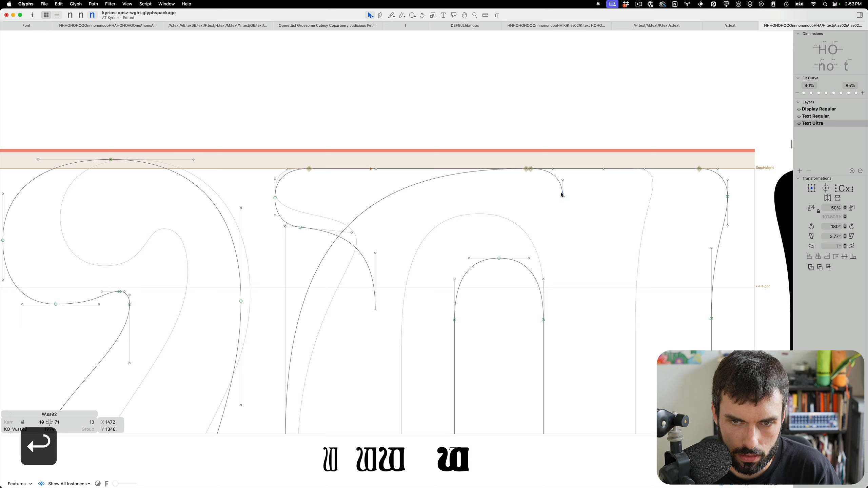
pyautogui.press('BackSpace')
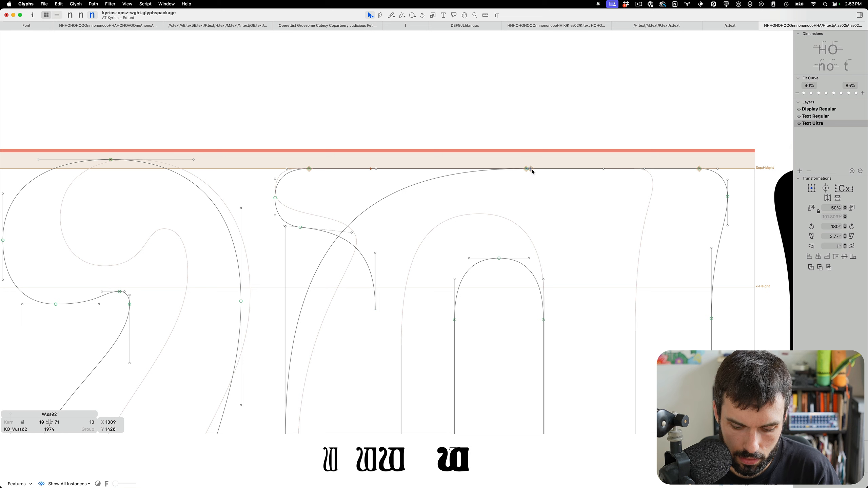
# - Close the serif outline with a straight line and move its lower corner onto the D bowl at X 848, Y 1187
pyautogui.press('p')
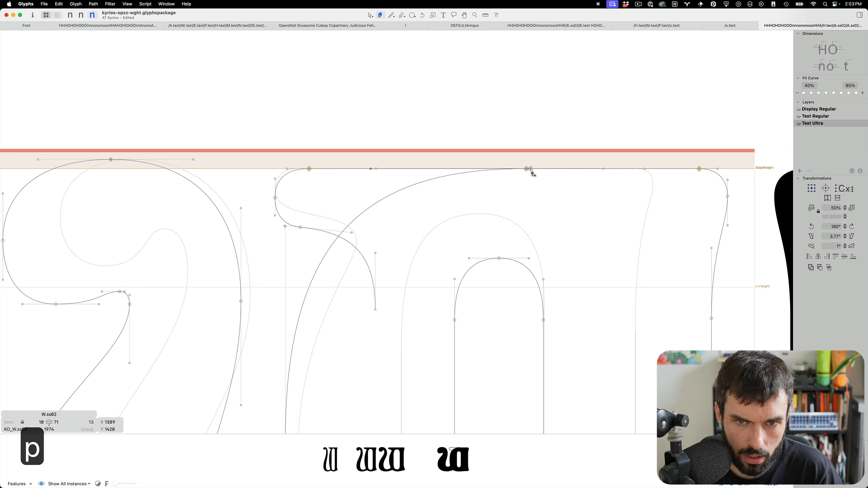
pyautogui.click(376, 312)
pyautogui.press('v')
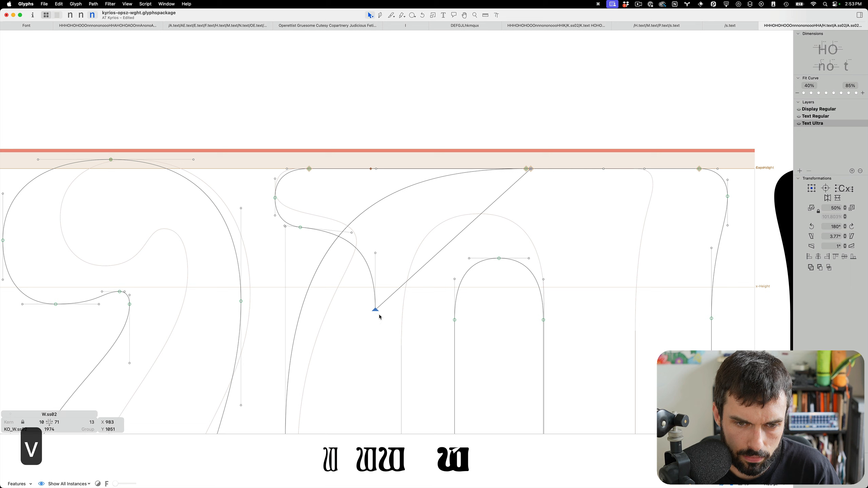
pyautogui.moveTo(376, 314); pyautogui.dragTo(324, 259)
pyautogui.press('super+z')
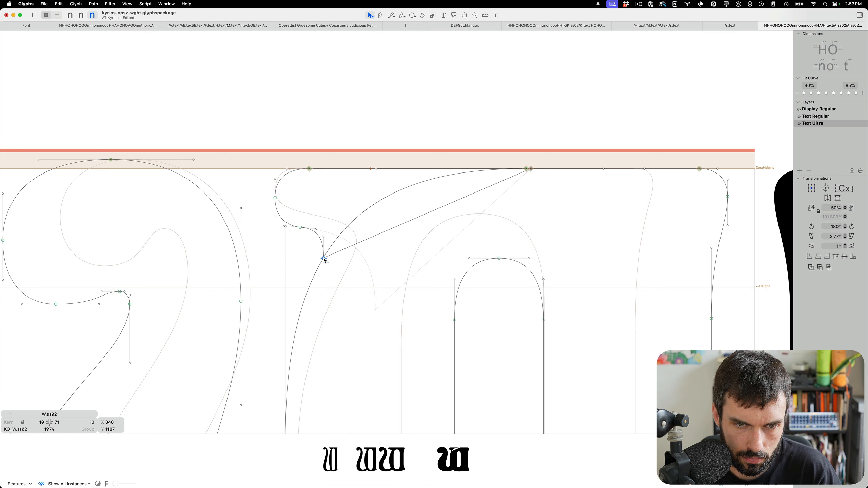
# - Position the curve handle of the serif's lower corner along the D bowl's contour at X 880, Y 1235
pyautogui.scroll(5, 312, 259)
pyautogui.click(312, 257)
pyautogui.moveTo(365, 203); pyautogui.dragTo(397, 212)
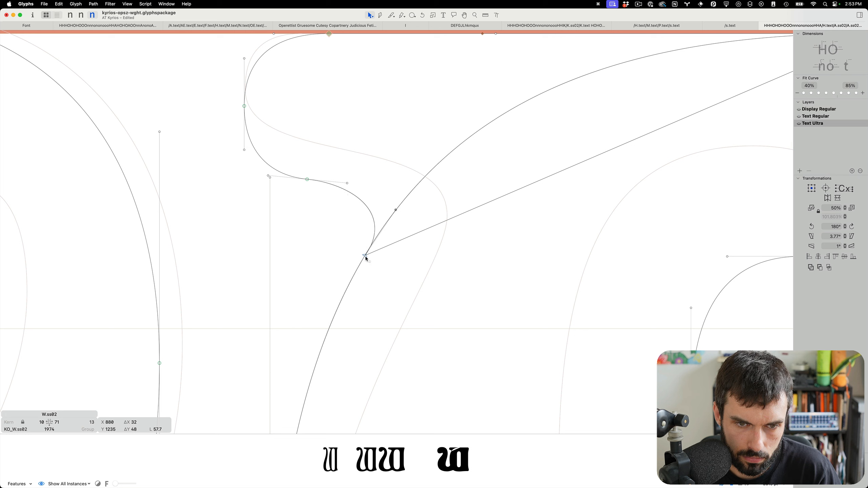
# - Move the serif's lower corner along the D bowl to X 838, Y 1171 and tighten its curve, shifting the smooth node to about X 805, Y 1264
pyautogui.moveTo(366, 259); pyautogui.dragTo(357, 273)
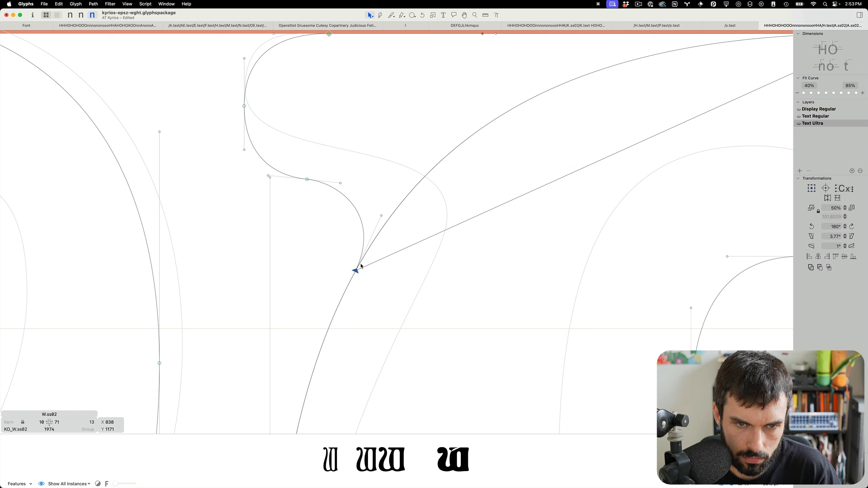
pyautogui.click(358, 212)
pyautogui.moveTo(357, 213); pyautogui.dragTo(369, 214)
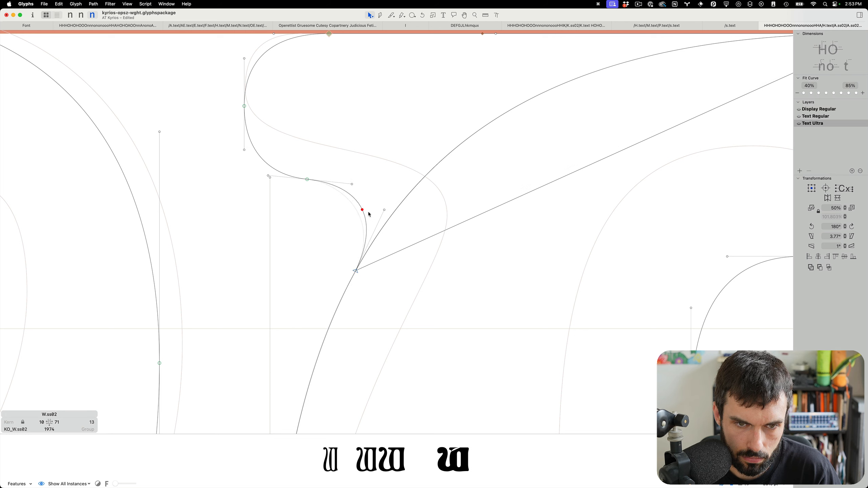
pyautogui.moveTo(307, 180); pyautogui.dragTo(323, 184)
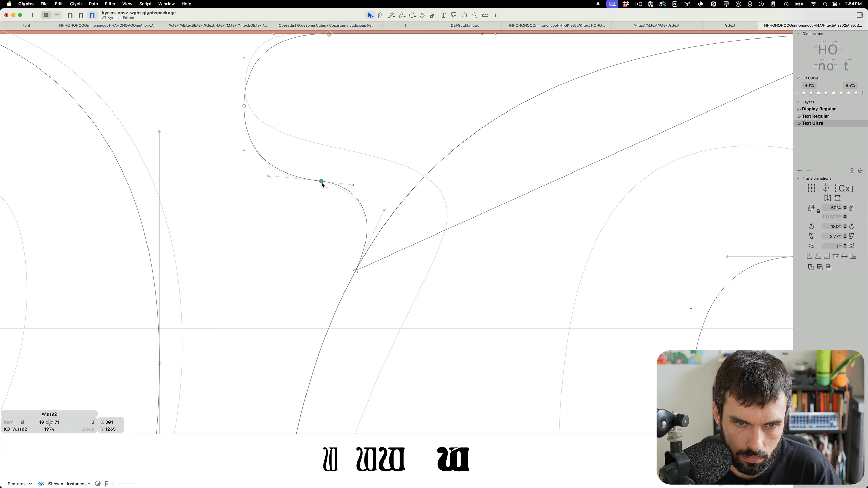
pyautogui.moveTo(366, 212); pyautogui.dragTo(373, 219)
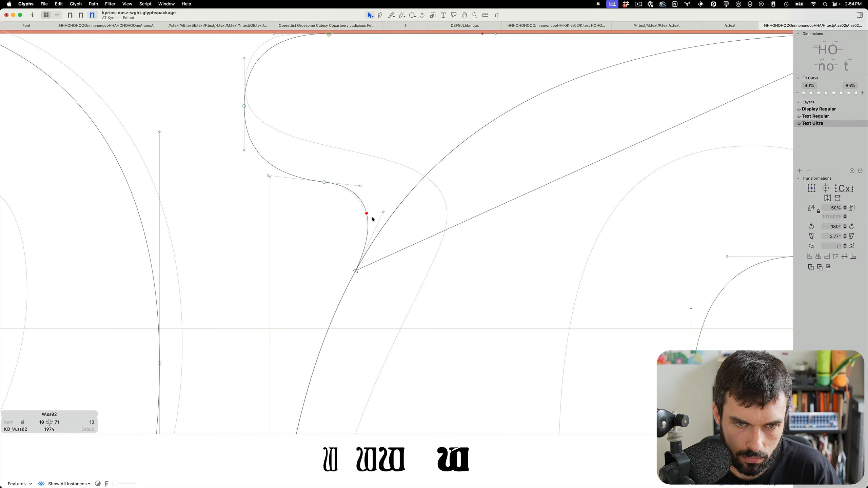
# - Correct the path direction for all masters of W.ss02 and preview the filled shape
pyautogui.scroll(-6, 387, 230)
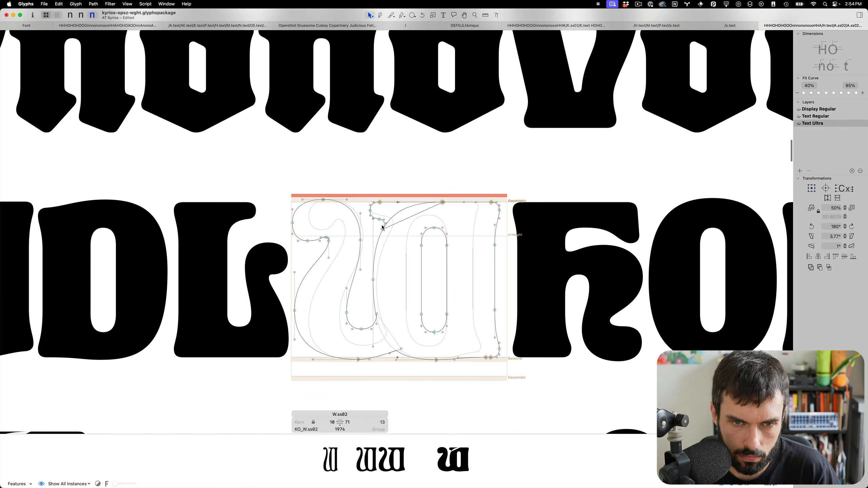
pyautogui.press('space')
pyautogui.press('alt+shift+super+r')
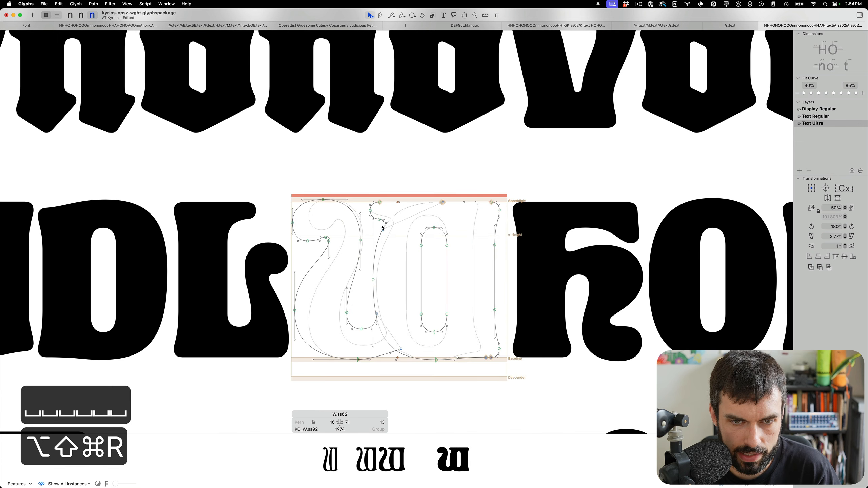
pyautogui.press('space')
# - Delete the U, D and L reference glyphs in front of W.ss02 in the uppercase sample line
pyautogui.press('t')
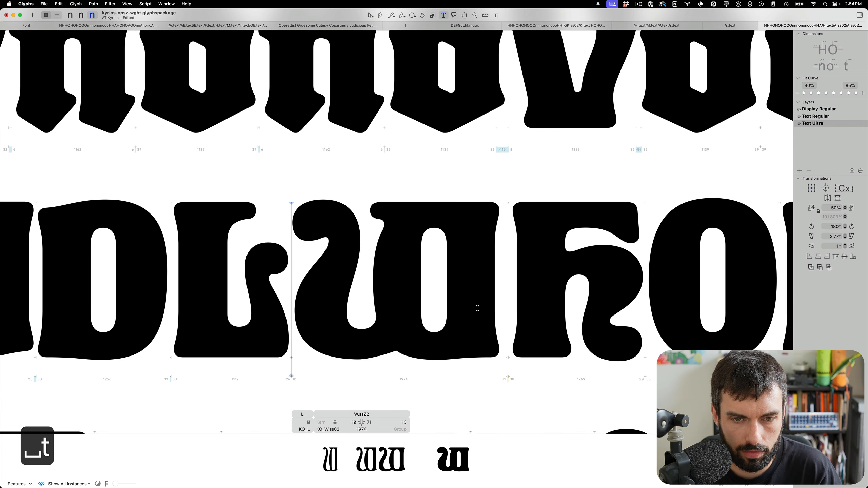
pyautogui.scroll(-6, 477, 309)
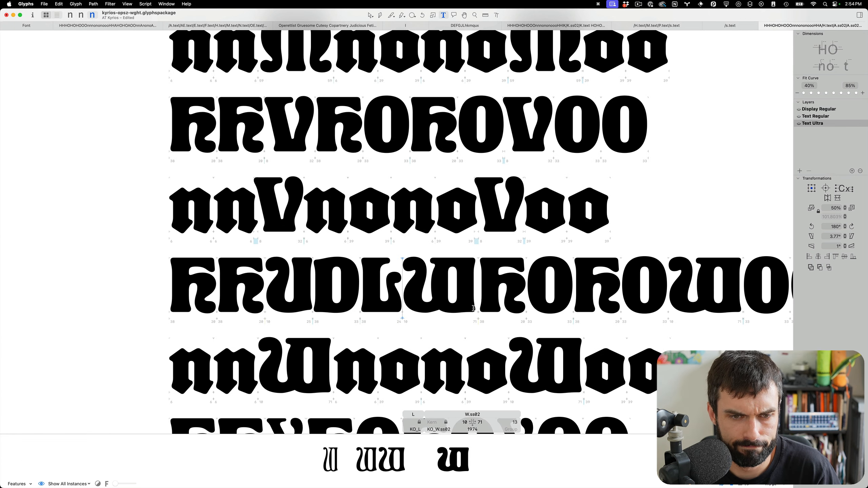
pyautogui.scroll(5, 427, 287)
pyautogui.press('BackSpace')
pyautogui.press('BackSpace')
pyautogui.press('BackSpace')
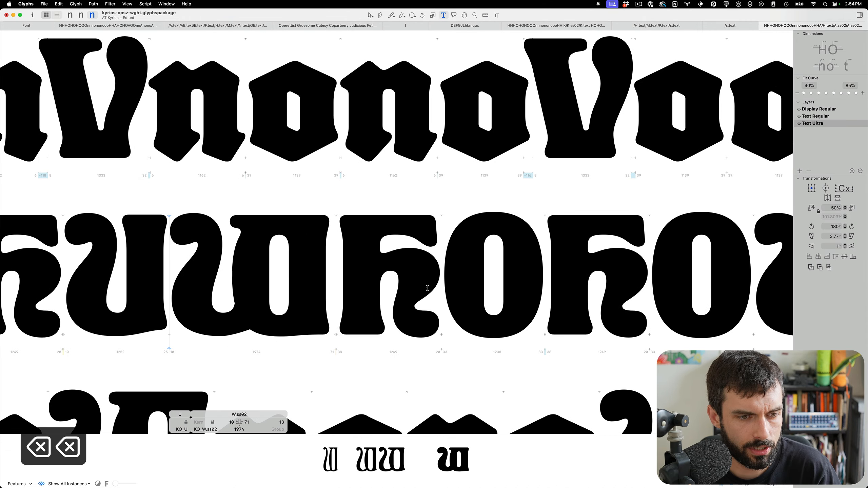
pyautogui.hscroll(-5, 417, 287)
pyautogui.scroll(6, 336, 258)
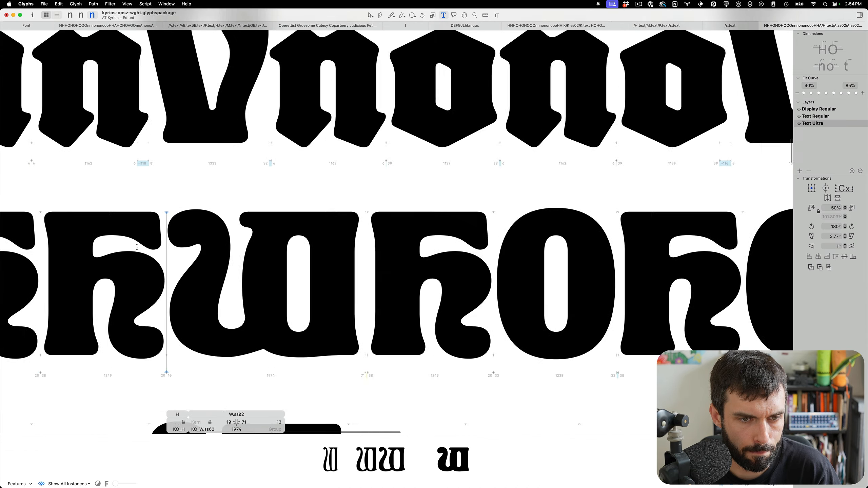
# - Remove the overlaps between all W.ss02 paths and convert the corner node under the serif at X 838, Y 1171 to smooth
pyautogui.press('Escape')
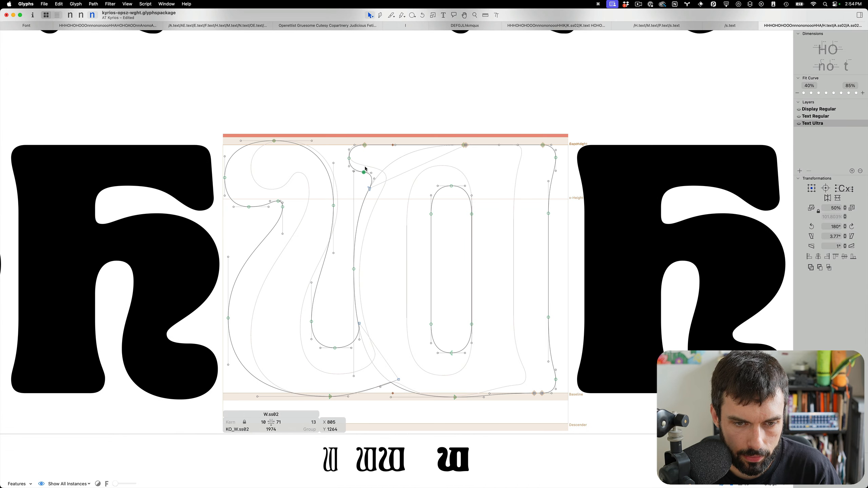
pyautogui.press('shift+super+o')
pyautogui.press('super+a')
pyautogui.press('shift+super+o')
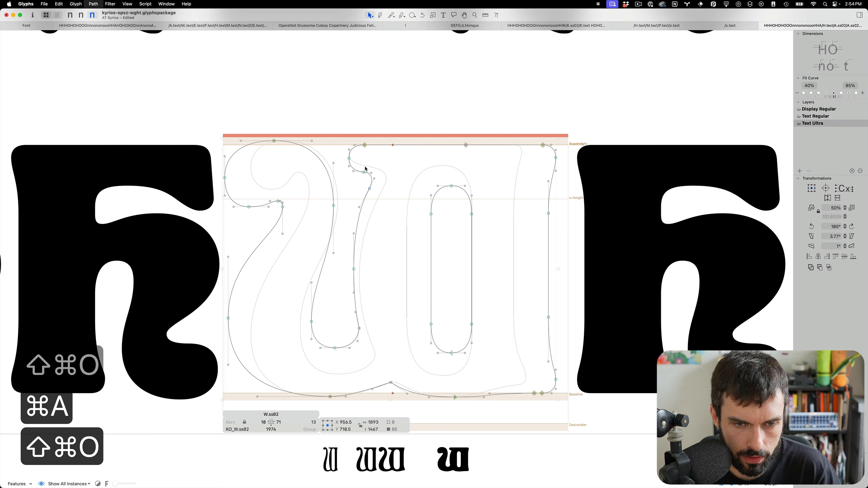
pyautogui.press('Return')
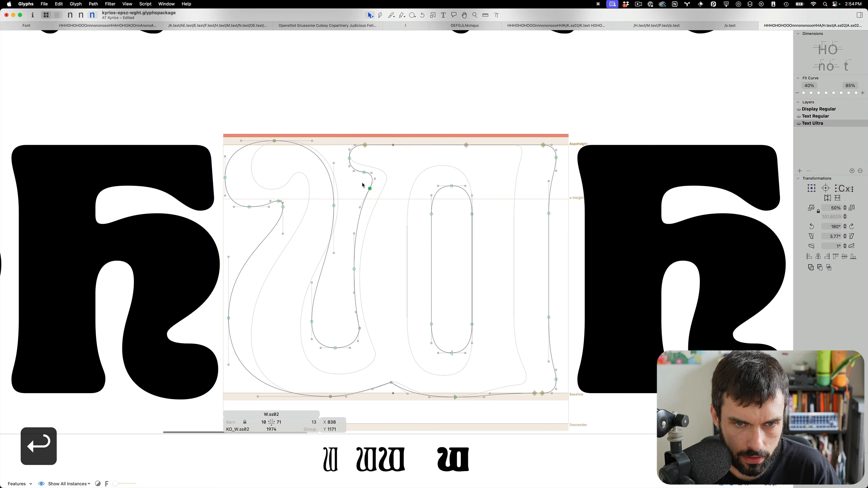
# - Make the left counter's lower-right node a smooth extreme with vertical handles, and lengthen the lower handle above it to X 748, Y 518
pyautogui.scroll(3, 376, 239)
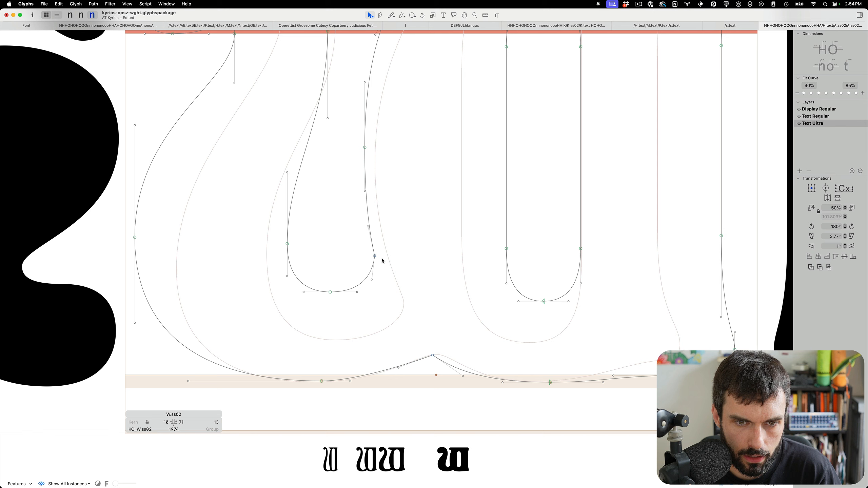
pyautogui.hotkey('alt', 'pageup')
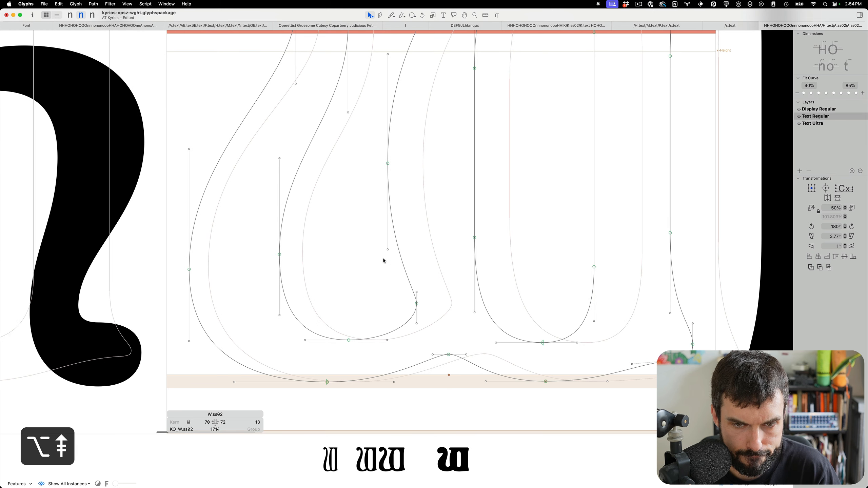
pyautogui.hotkey('alt', 'pagedown')
pyautogui.press('Return')
pyautogui.moveTo(375, 226); pyautogui.dragTo(382, 257)
pyautogui.click(385, 207)
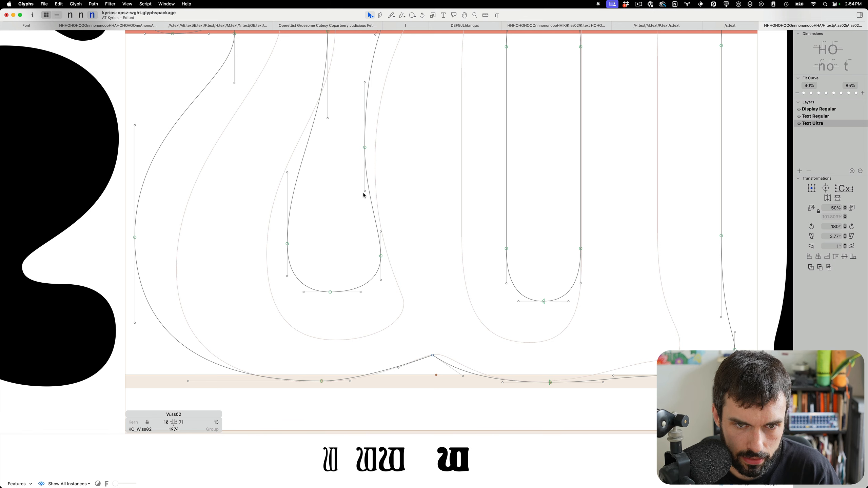
pyautogui.moveTo(365, 191); pyautogui.dragTo(364, 209)
pyautogui.scroll(-5, 410, 224)
pyautogui.scroll(-1, 420, 269)
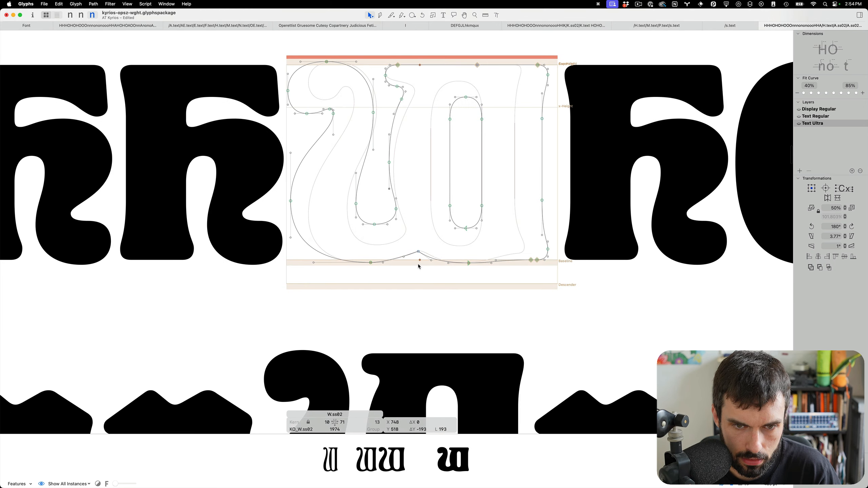
# - Smooth the notch node between the two bowls at the baseline, shorten its horizontal handles, and extend the neighbouring bowl handles towards it
pyautogui.scroll(5, 418, 263)
pyautogui.hotkey('alt', 'pageup')
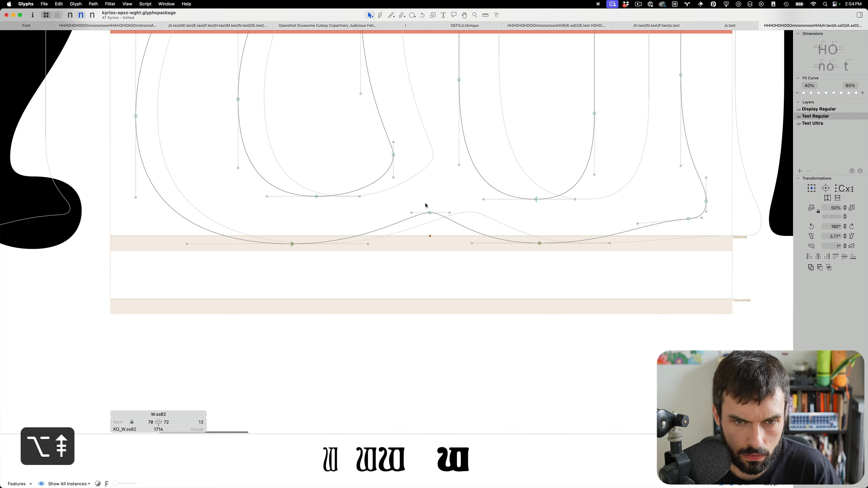
pyautogui.hotkey('alt', 'pagedown')
pyautogui.press('Return')
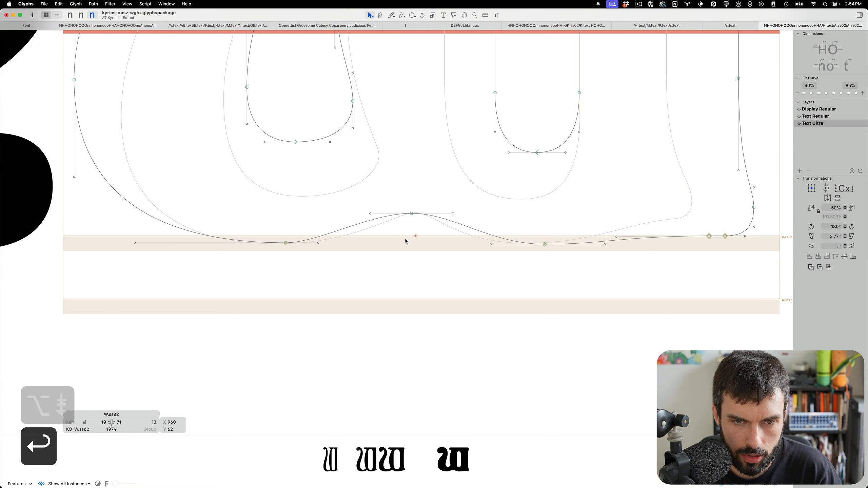
pyautogui.click(452, 213)
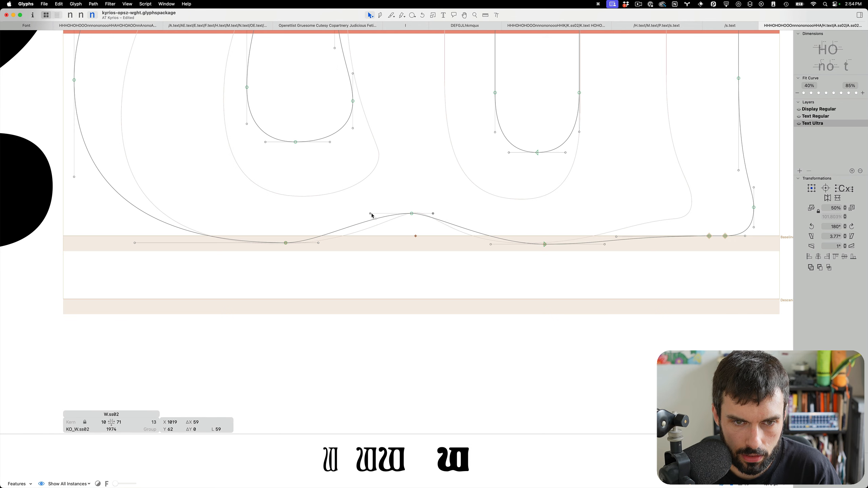
pyautogui.moveTo(371, 214); pyautogui.dragTo(392, 213)
pyautogui.moveTo(321, 245); pyautogui.dragTo(386, 245)
pyautogui.moveTo(492, 247); pyautogui.dragTo(453, 246)
# - Check W.ss02 within the sample lines and save the font file
pyautogui.press('t')
pyautogui.scroll(-5, 395, 256)
pyautogui.scroll(-3, 395, 258)
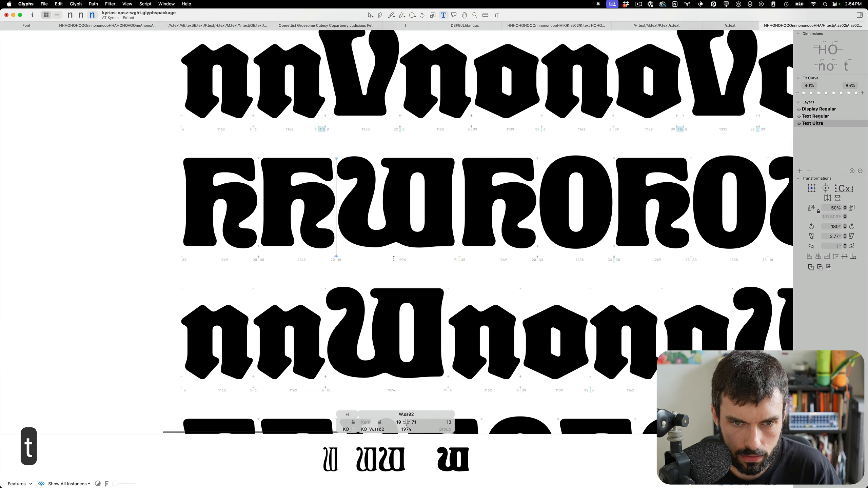
pyautogui.press('super+s')
# - Raise the middle node on the left counter's right side, shorten its lower handle, and shift the counter's bottom node to X 654, Y 259
pyautogui.scroll(1, 395, 219)
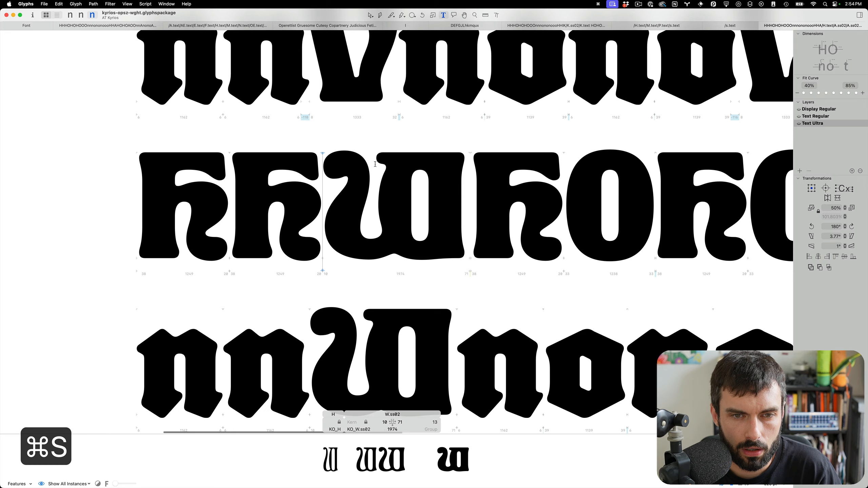
pyautogui.scroll(4, 396, 212)
pyautogui.press('Escape')
pyautogui.click(402, 263)
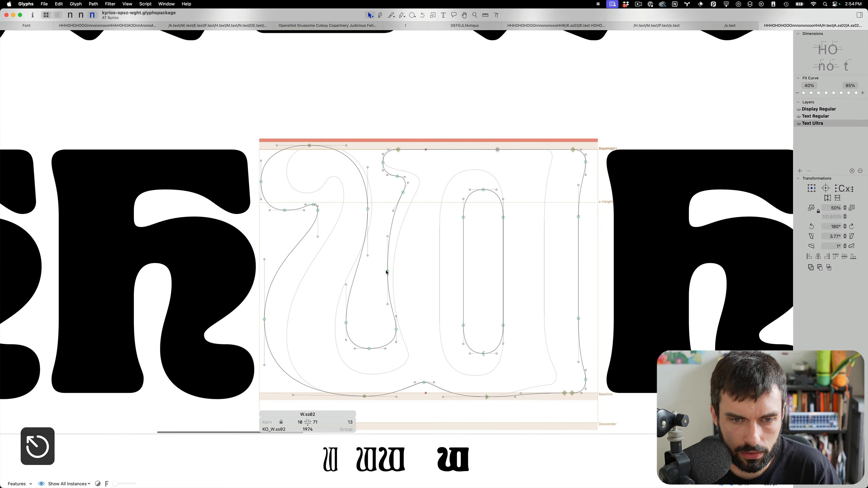
pyautogui.moveTo(387, 271); pyautogui.dragTo(388, 265)
pyautogui.click(406, 290)
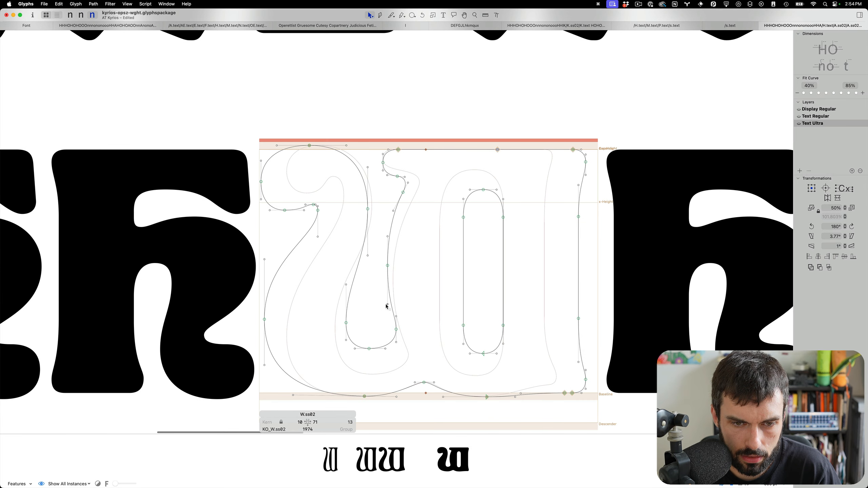
pyautogui.click(387, 304)
pyautogui.click(369, 349)
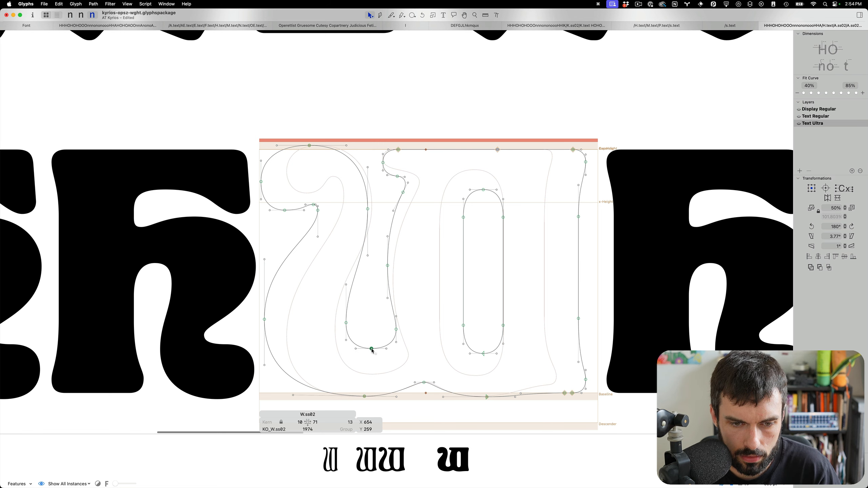
# - Save the font and review the adjusted counter of W.ss02 in the sample text
pyautogui.press('t')
pyautogui.scroll(-5, 437, 330)
pyautogui.press('cmd+s')
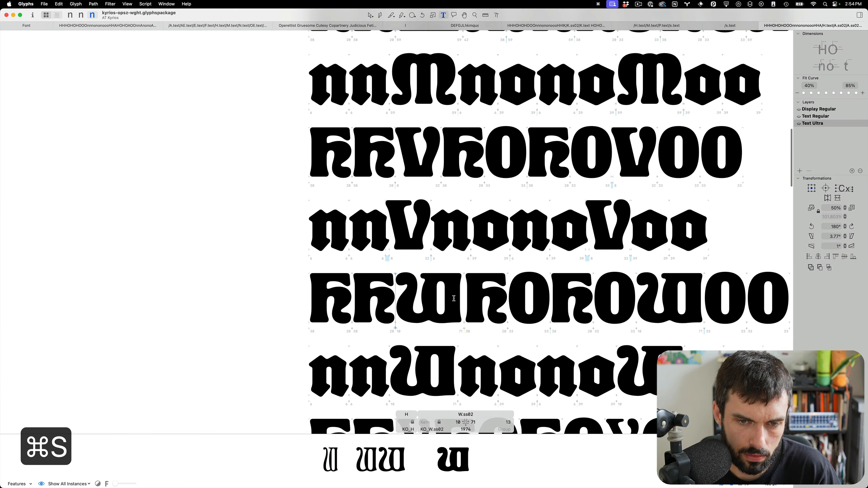
pyautogui.scroll(-3, 454, 298)
# - Raise the left counter's leftmost node and the outer contour's lower-left extreme node to Y 460
pyautogui.scroll(5, 399, 204)
pyautogui.press('Escape')
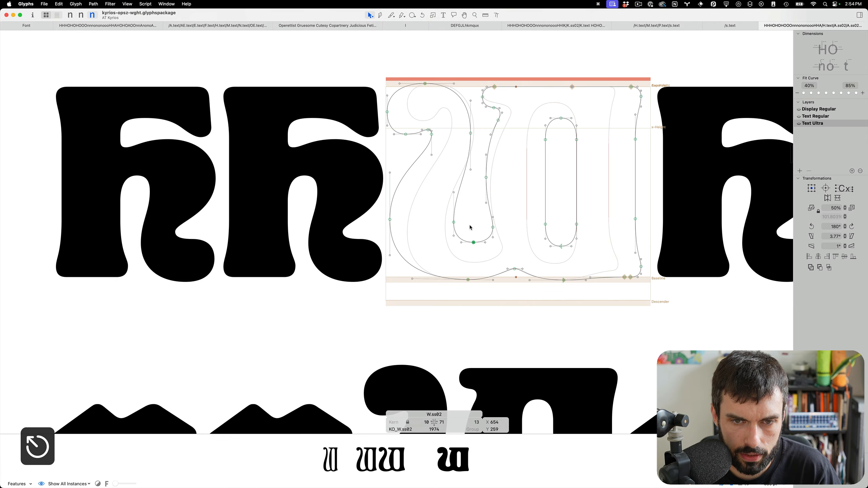
pyautogui.hotkey('ctrl', 'alt', 'shift', 'Up')
pyautogui.hotkey('ctrl', 'alt', 'shift', 'Up')
pyautogui.hotkey('ctrl', 'alt', 'shift', 'Up')
pyautogui.hotkey('ctrl', 'alt', 'shift', 'Up')
pyautogui.hotkey('ctrl', 'alt', 'shift', 'Up')
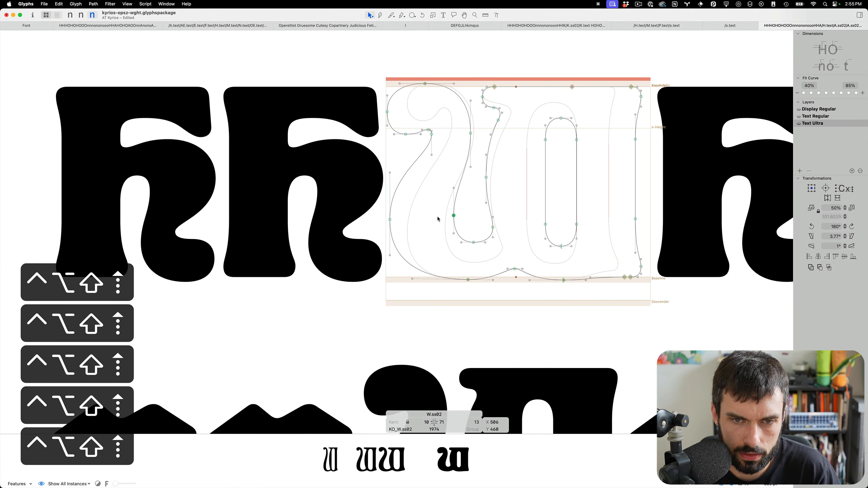
pyautogui.click(389, 220)
pyautogui.hotkey('ctrl', 'alt', 'shift', 'Up')
pyautogui.hotkey('ctrl', 'alt', 'shift', 'Up')
pyautogui.hotkey('ctrl', 'alt', 'shift', 'Up')
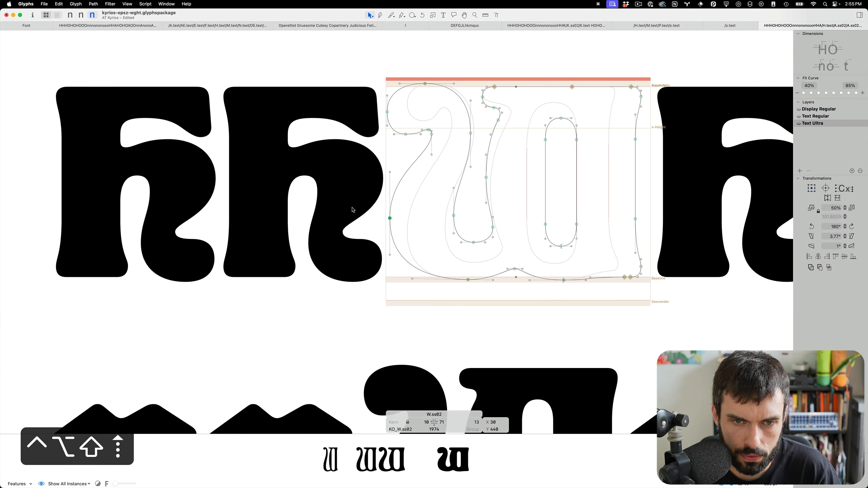
# - Shift the bottom extreme node of W.ss02's left bowl left to X 553
pyautogui.moveTo(490, 272); pyautogui.dragTo(457, 297)
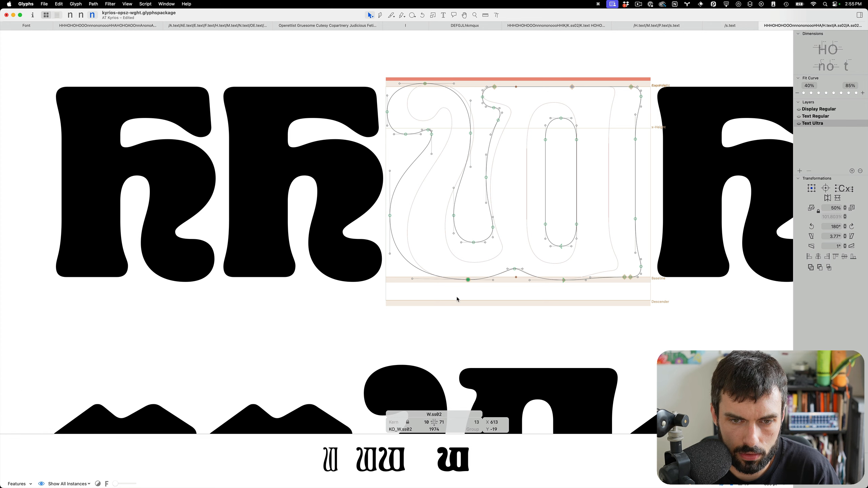
pyautogui.hotkey('ctrl', 'alt', 'shift', 'Left')
pyautogui.hotkey('ctrl', 'alt', 'shift', 'Left')
pyautogui.hotkey('alt', 'shift', 'Left')
pyautogui.hotkey('alt', 'shift', 'Left')
pyautogui.hotkey('alt', 'shift', 'Left')
pyautogui.hotkey('alt', 'shift', 'Left')
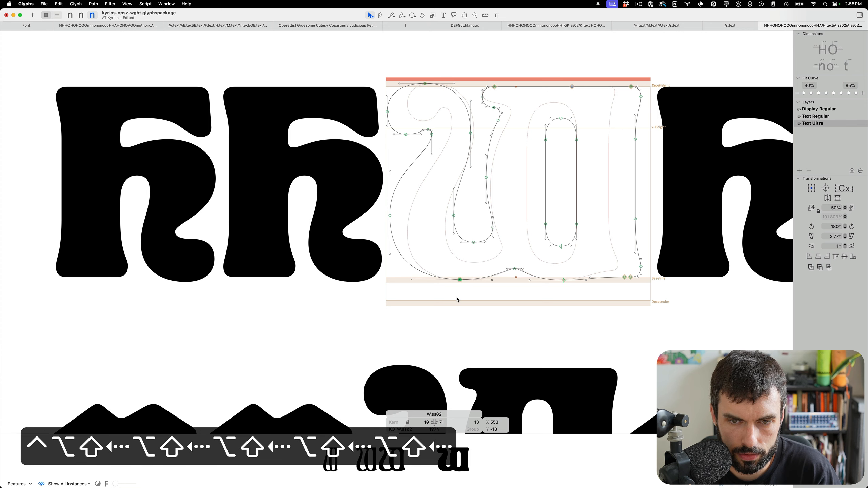
# - Save the file and compare the reshaped W.ss02 with the neighbouring letters in the sample text
pyautogui.press('t')
pyautogui.scroll(-5, 330, 209)
pyautogui.press('super+s')
pyautogui.scroll(5, 411, 219)
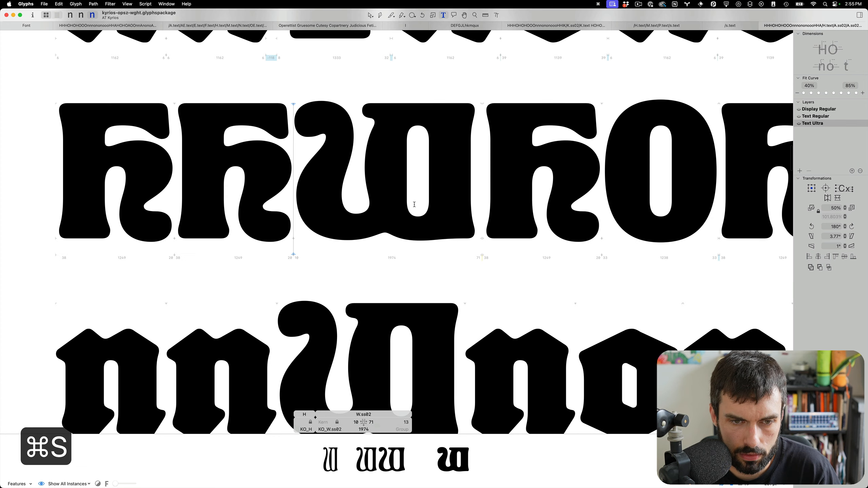
pyautogui.hscroll(2, 447, 127)
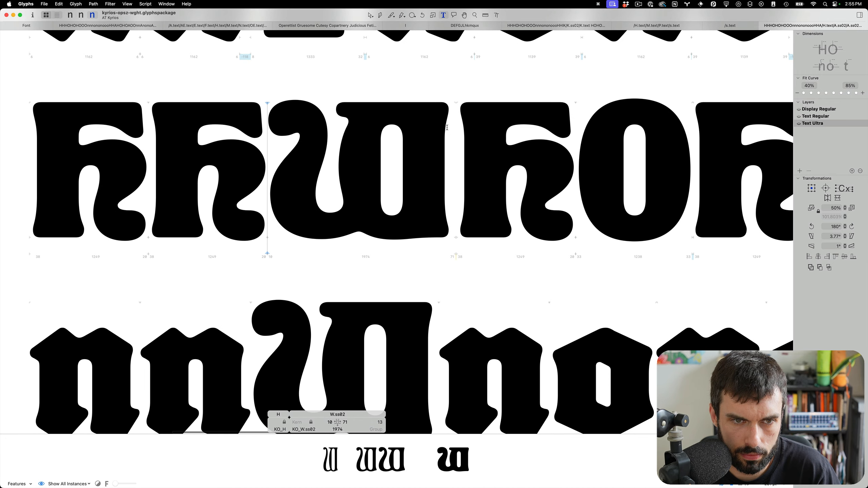
# - Duplicate W.ss02 right after itself in the uppercase sample line and open the first copy for outline editing
pyautogui.hotkey('shift', 'Right')
pyautogui.press('super+c')
pyautogui.press('Right')
pyautogui.press('super+v')
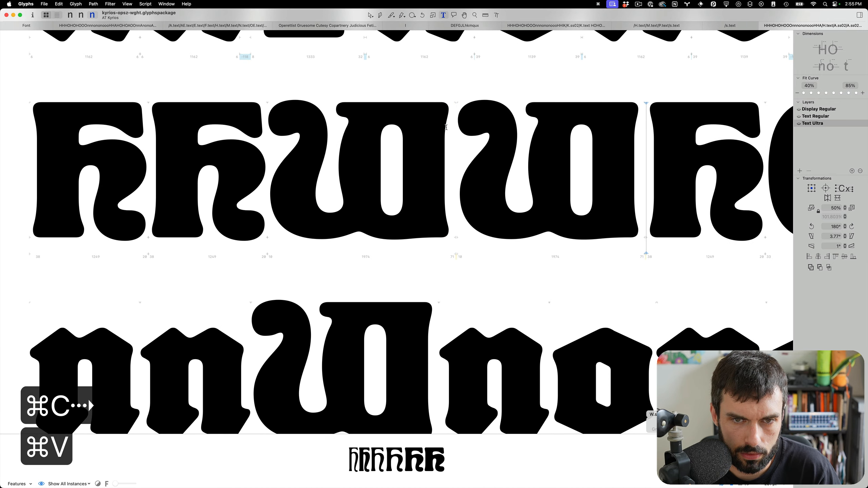
pyautogui.scroll(5, 264, 170)
pyautogui.press('Escape')
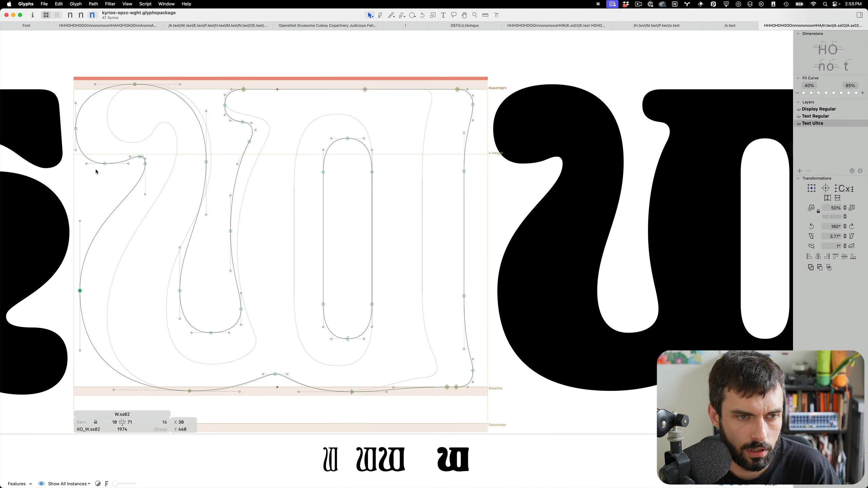
# - Move the bottom node of W.ss02's upper-left terminal to X 158, its right handle to X 254, and save
pyautogui.moveTo(107, 170); pyautogui.dragTo(96, 148)
pyautogui.hotkey('ctrl', 'alt', 'shift', 'Right')
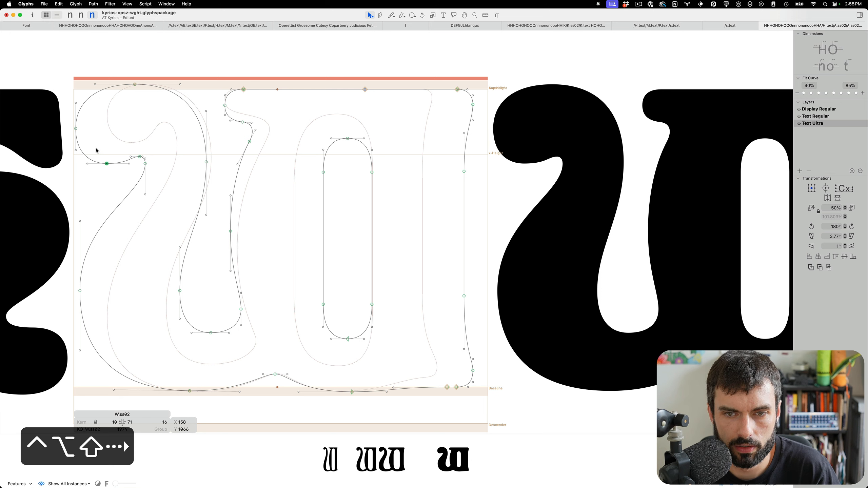
pyautogui.click(131, 157)
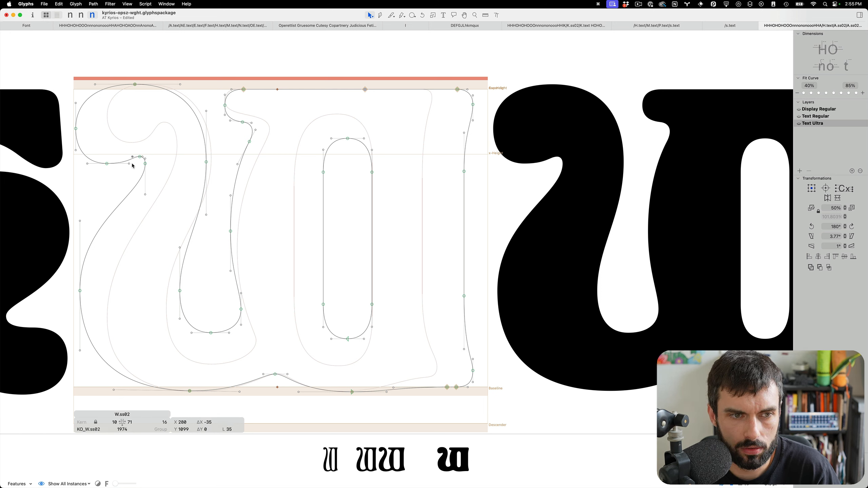
pyautogui.keyDown('shift'); pyautogui.click(127, 164); pyautogui.keyUp('shift')
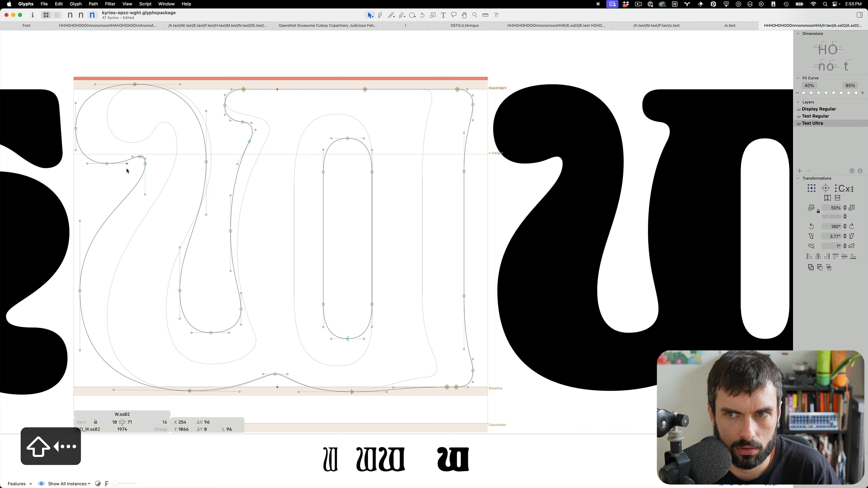
pyautogui.press('super+s')
# - Lower the handle above the lower-right node of W.ss02's left counter and save the file
pyautogui.scroll(-5, 128, 171)
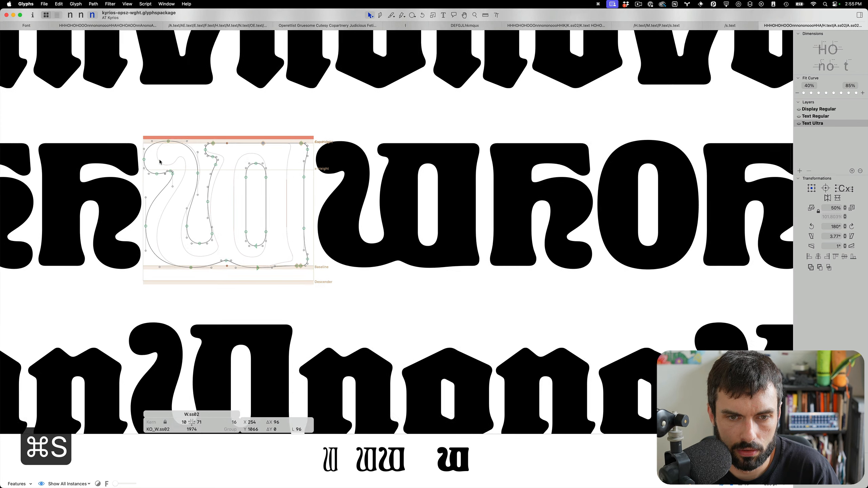
pyautogui.scroll(1, 160, 161)
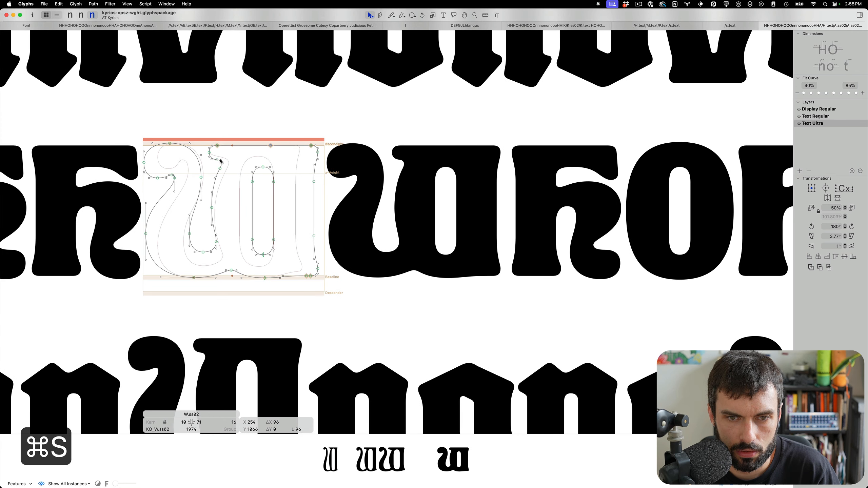
pyautogui.scroll(-5, 221, 162)
pyautogui.press('super+s')
pyautogui.scroll(4, 268, 179)
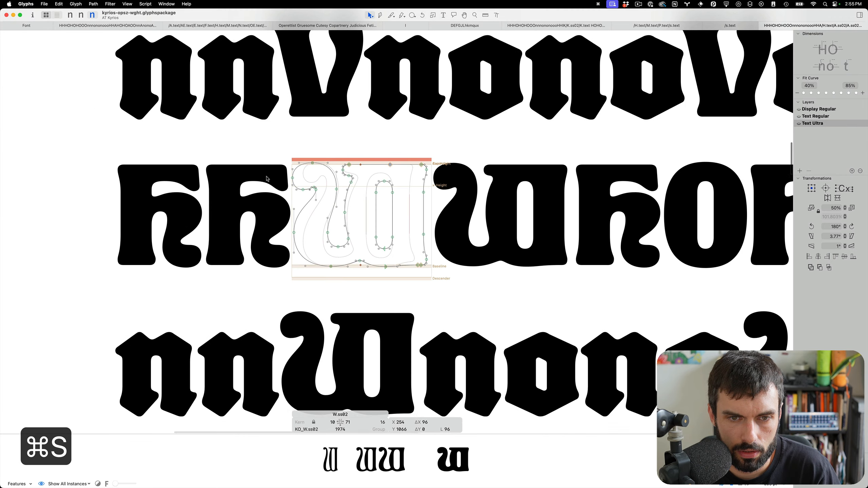
pyautogui.click(348, 236)
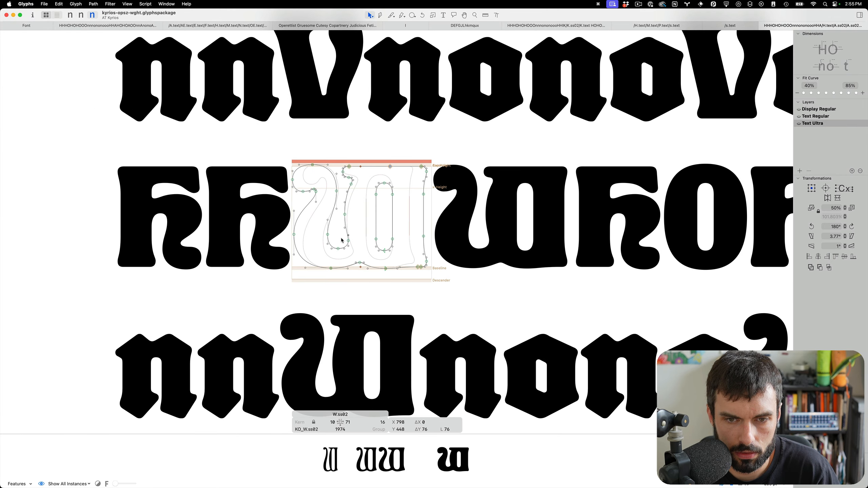
pyautogui.hotkey('ctrl', 'alt', 'shift', 'Down')
pyautogui.click(345, 228)
pyautogui.press('super+s')
pyautogui.press('t')
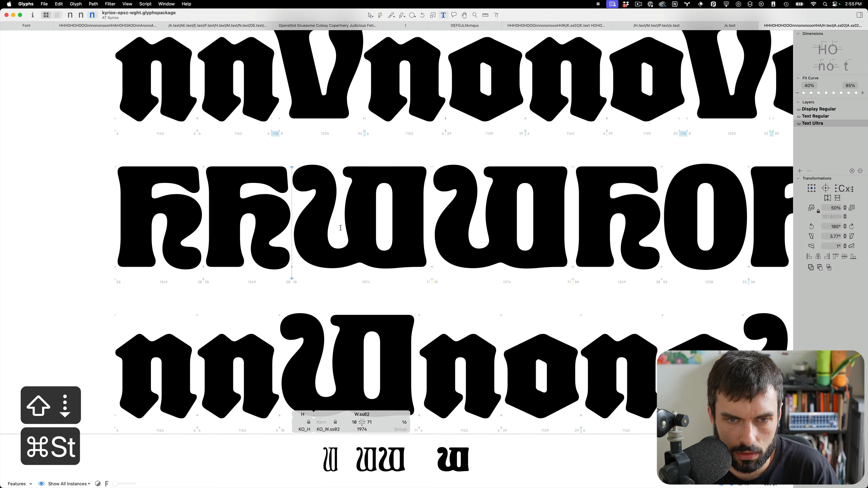
pyautogui.press('super+s')
# - Link W.ss02's right sidebearing to H with the metrics key ==H
pyautogui.click(374, 425)
pyautogui.write('==|')
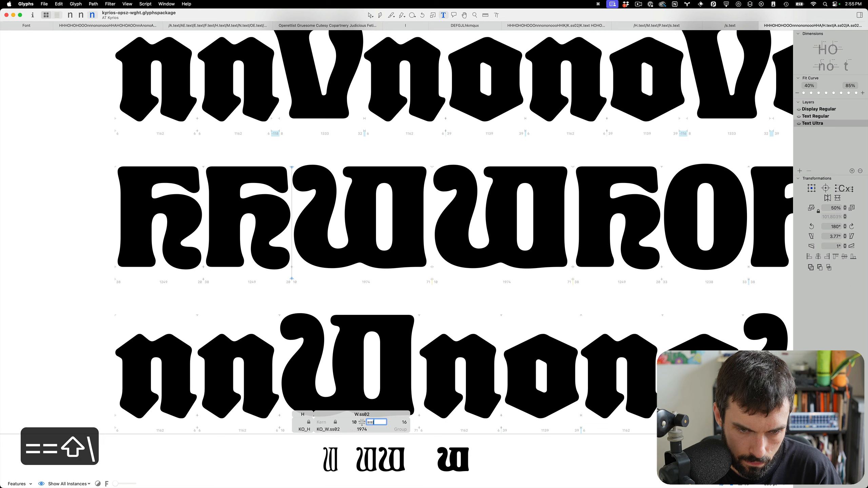
pyautogui.write('H')
pyautogui.press('Left')
pyautogui.press('BackSpace')
pyautogui.press('Return')
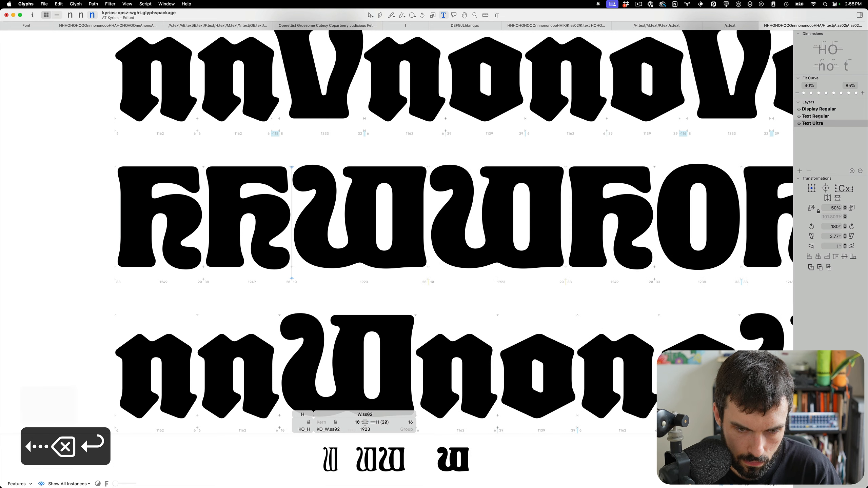
# - Drop one equals sign from the H metrics key of W.ss02's right sidebearing and save the file
pyautogui.click(375, 422)
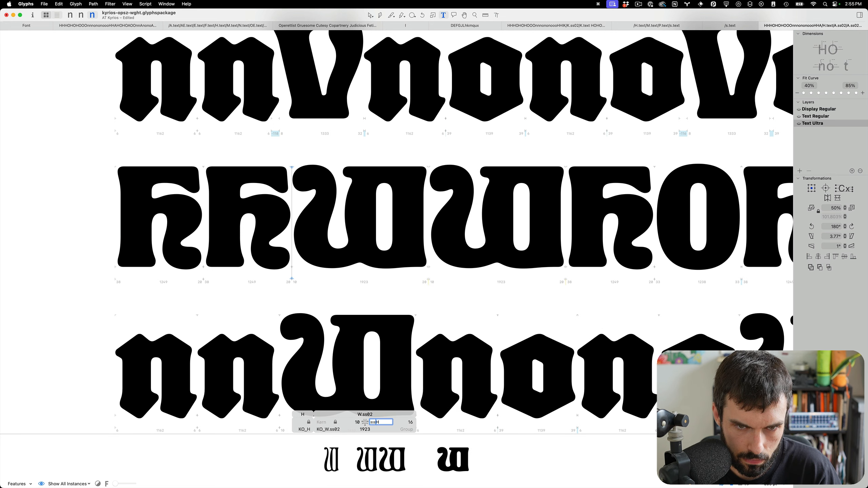
pyautogui.press('BackSpace')
pyautogui.press('Tab')
pyautogui.click(436, 337)
pyautogui.press('super+s')
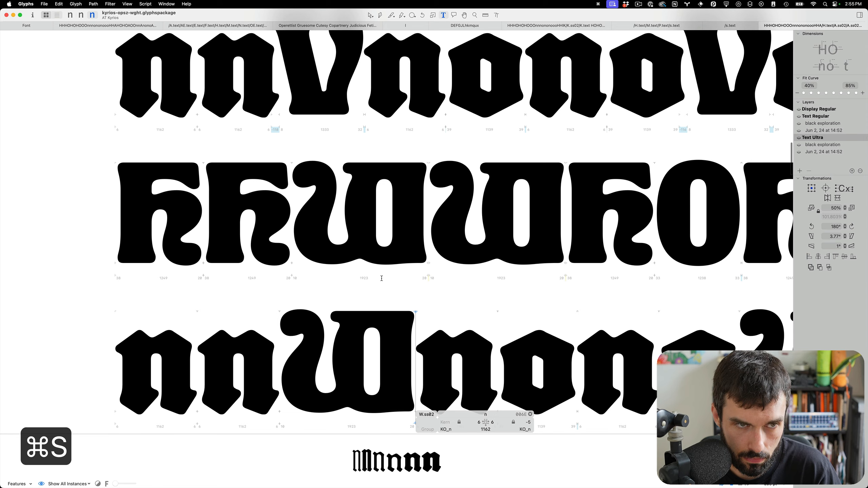
# - Compare W.ss02 in the sample lines between the Text Regular and Text Ultra masters
pyautogui.press('super+1')
pyautogui.press('super+2')
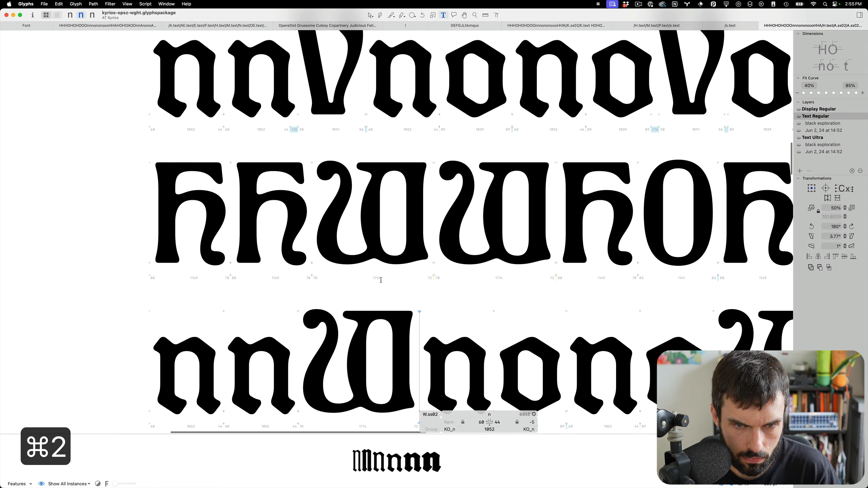
pyautogui.press('super+s')
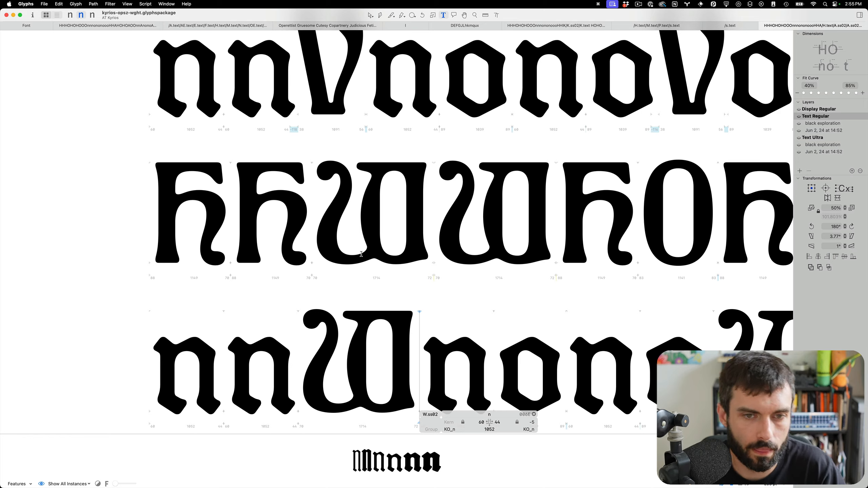
pyautogui.scroll(-5, 361, 255)
pyautogui.hotkey('alt', 'pagedown')
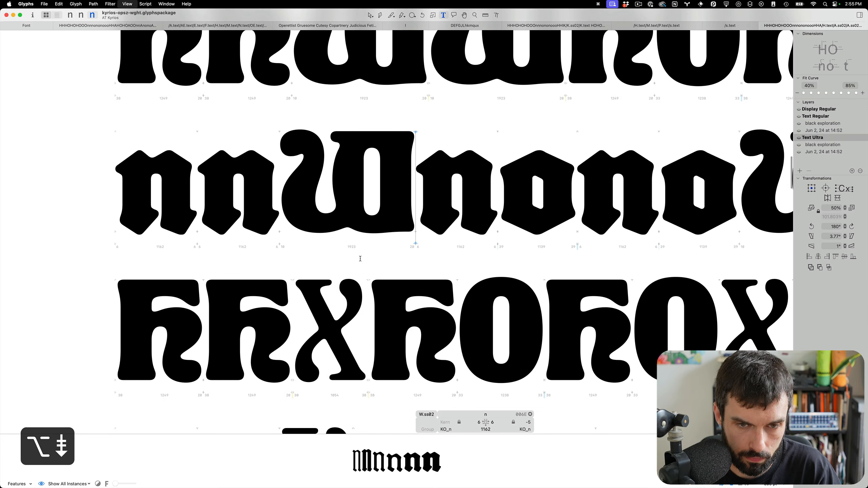
pyautogui.press('cmd+s')
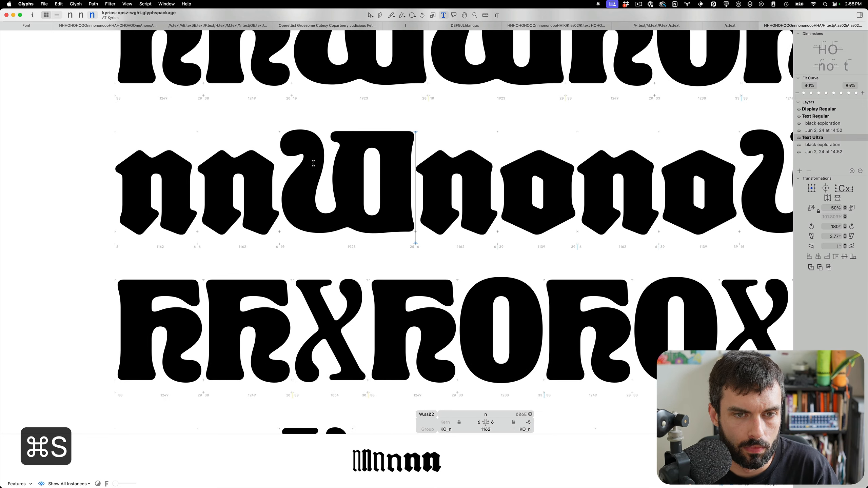
# - Look over the remaining sample lines from X to z in Text Ultra for letters that still need drawing
pyautogui.scroll(-5, 314, 164)
pyautogui.scroll(1, 330, 210)
pyautogui.press('cmd+s')
pyautogui.scroll(-3, 330, 209)
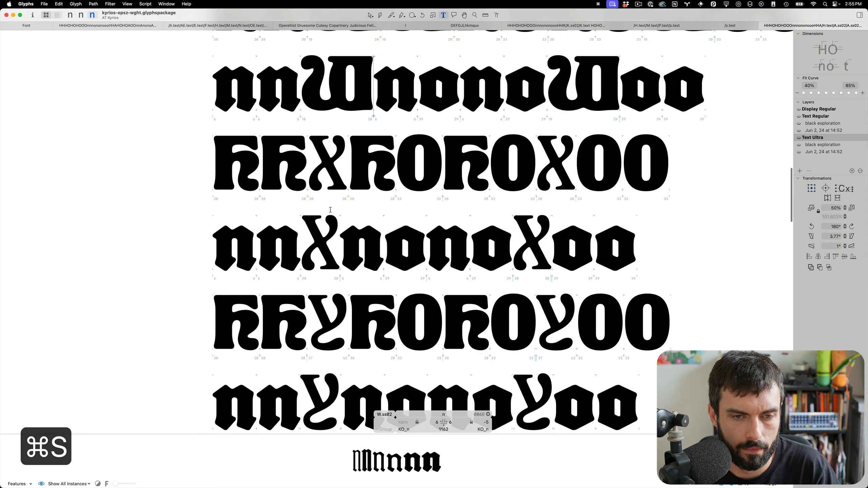
pyautogui.scroll(-5, 330, 210)
pyautogui.scroll(-5, 330, 210)
pyautogui.scroll(3, 327, 237)
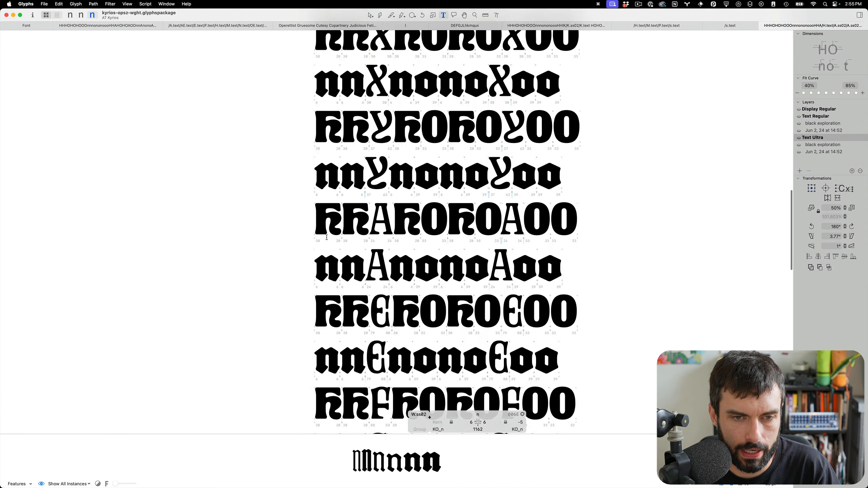
pyautogui.scroll(-2, 327, 237)
pyautogui.scroll(4, 327, 238)
pyautogui.scroll(-5, 344, 209)
pyautogui.scroll(2, 344, 209)
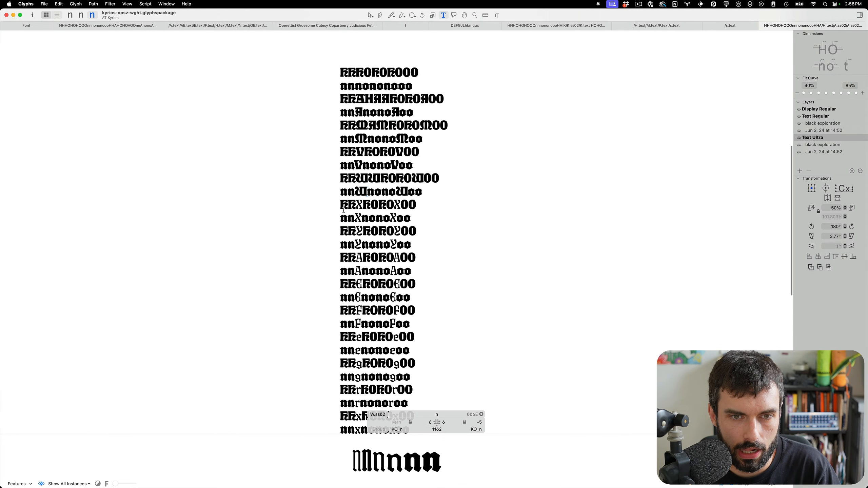
pyautogui.scroll(-3, 367, 222)
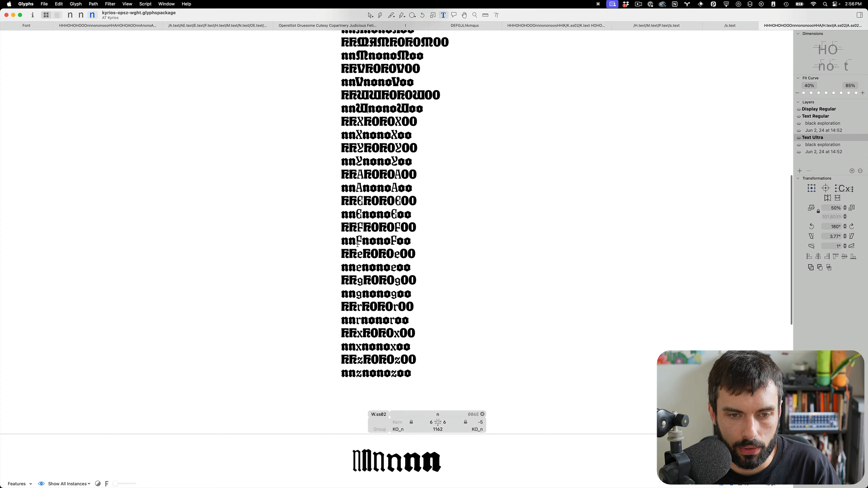
pyautogui.scroll(3, 360, 230)
pyautogui.scroll(3, 410, 297)
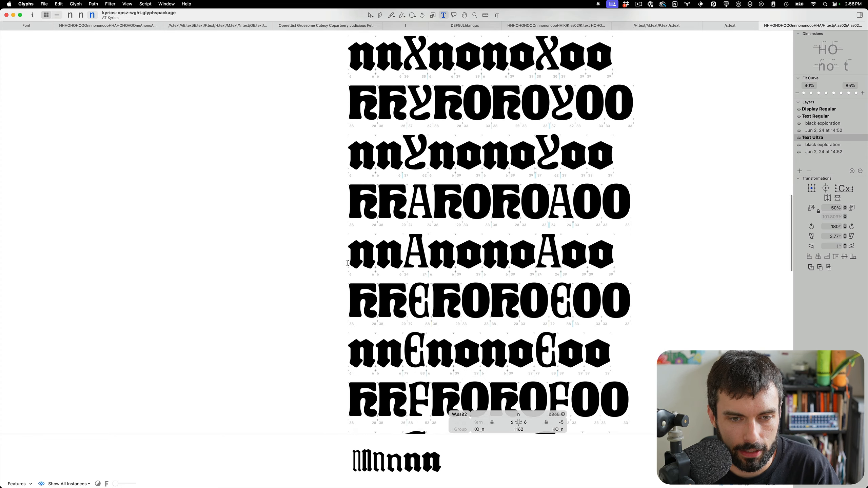
# - Insert a capital A and V before the first A.text in its uppercase sample line
pyautogui.click(400, 188)
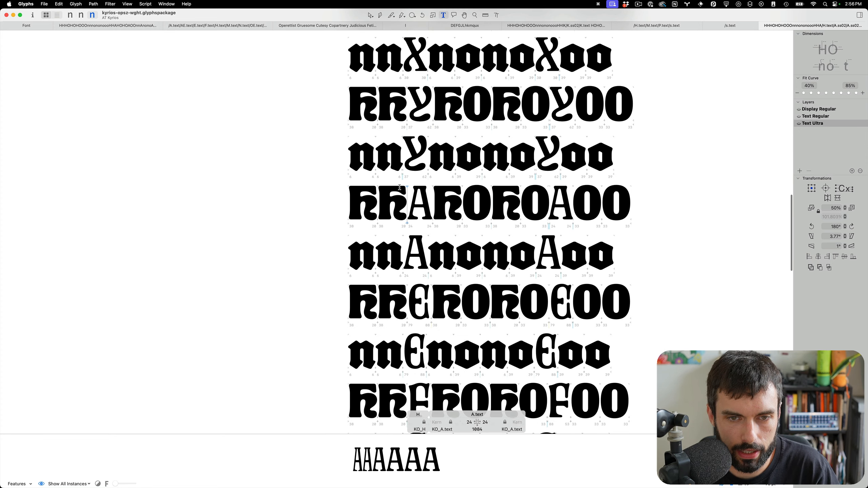
pyautogui.write('A')
pyautogui.scroll(4, 461, 194)
pyautogui.scroll(1, 347, 212)
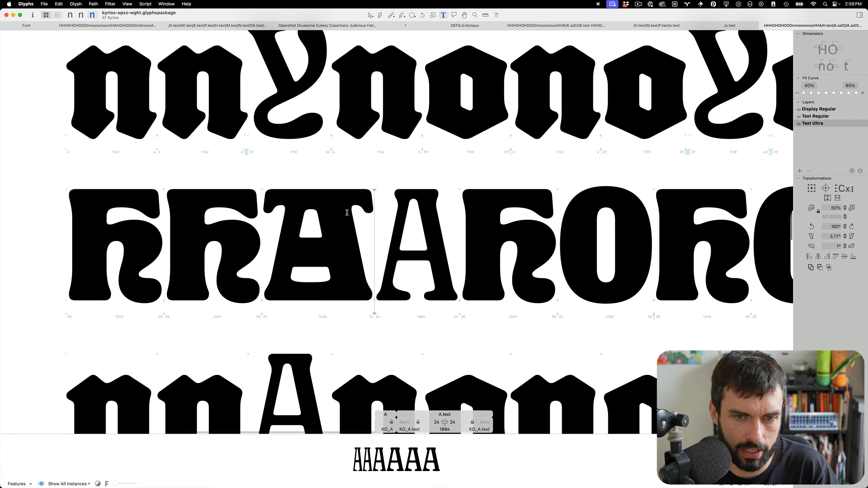
pyautogui.write('V')
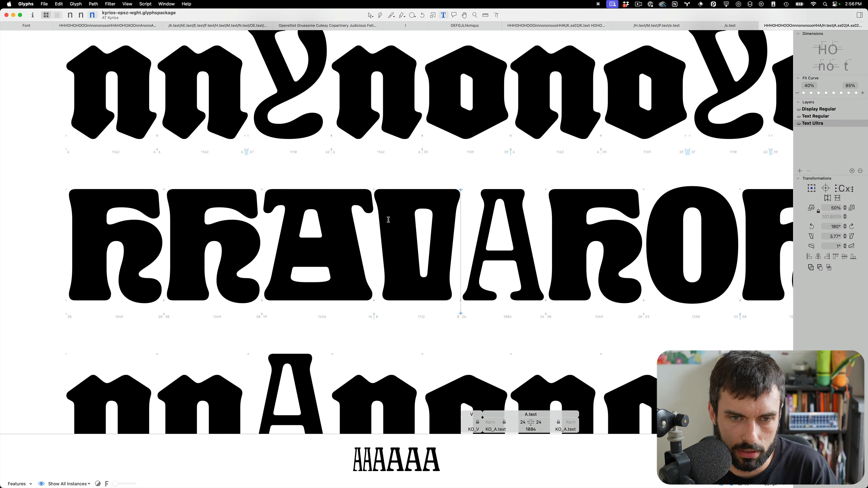
# - Copy the whole Text Ultra outline of the inserted V and open the neighbouring A.text for outline editing
pyautogui.press('Escape')
pyautogui.press('super+a')
pyautogui.press('super+c')
pyautogui.doubleClick(489, 275)
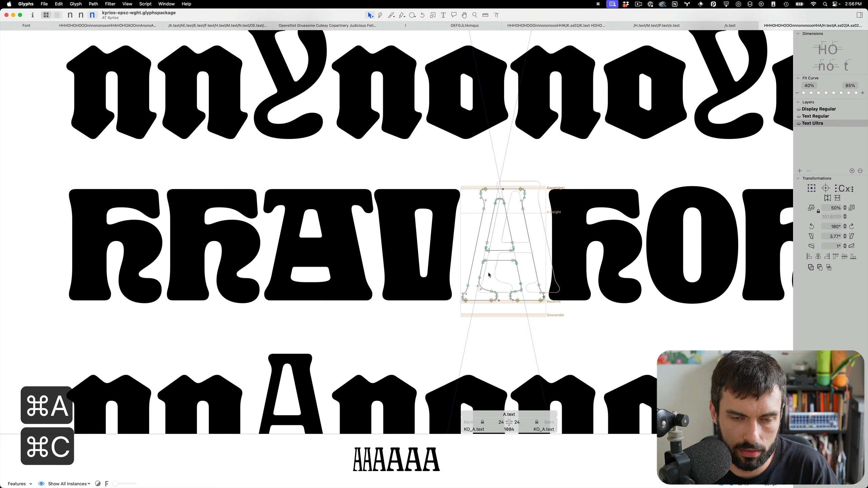
pyautogui.hscroll(1, 553, 283)
pyautogui.scroll(4, 554, 282)
pyautogui.scroll(1, 555, 283)
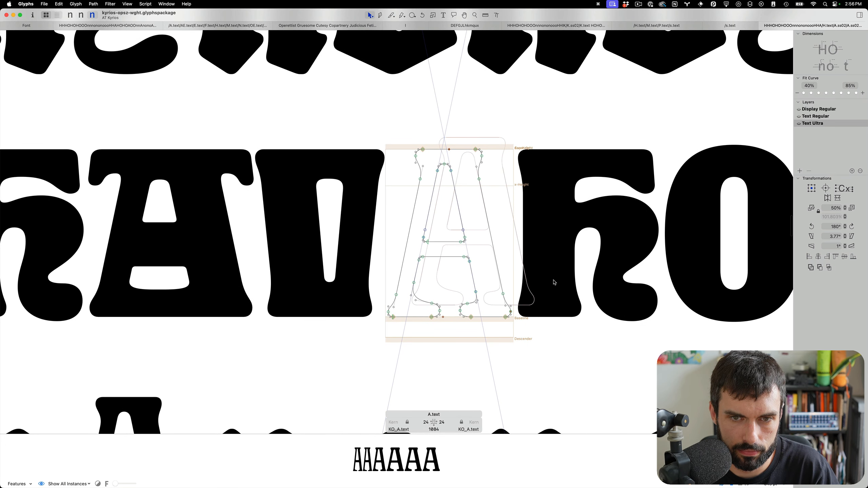
# - Replace A.text's Text Ultra outline with the copied V outline and rotate it 180°
pyautogui.press('super+b')
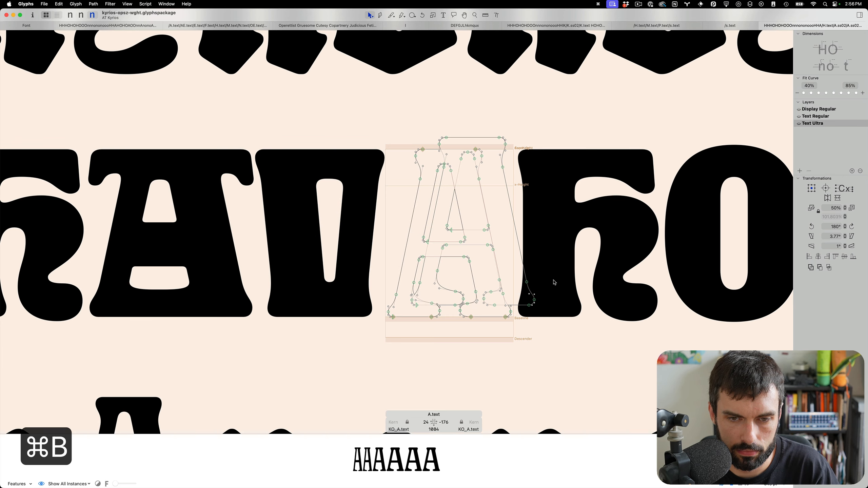
pyautogui.press('super+b')
pyautogui.press('super+a')
pyautogui.press('BackSpace')
pyautogui.press('super+v')
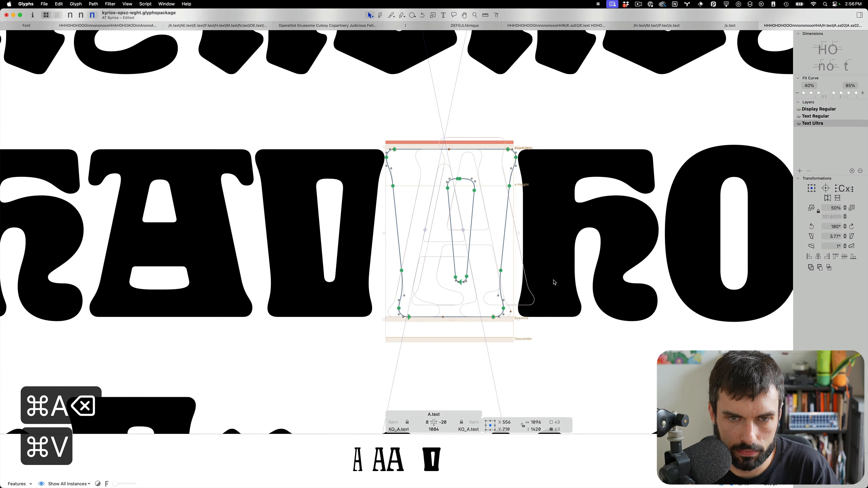
pyautogui.click(812, 229)
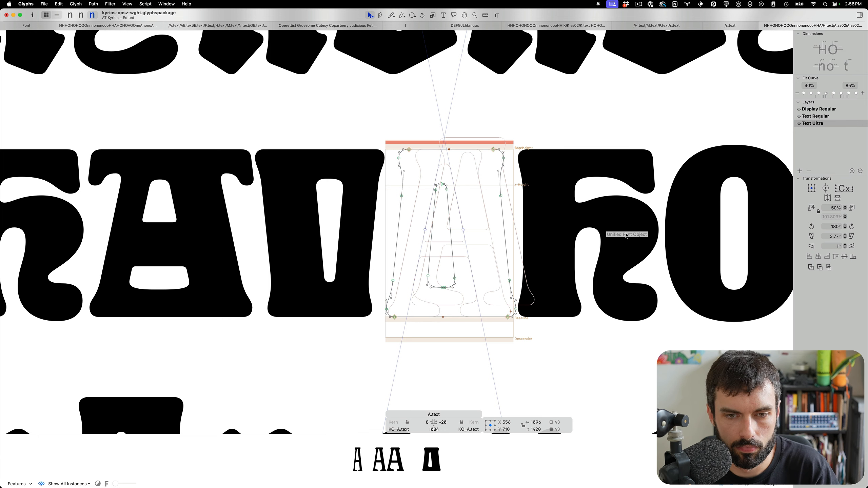
pyautogui.click(510, 239)
# - Open the bottom of A.text's counter with a narrow straight-sided slot running down to the baseline
pyautogui.scroll(5, 508, 240)
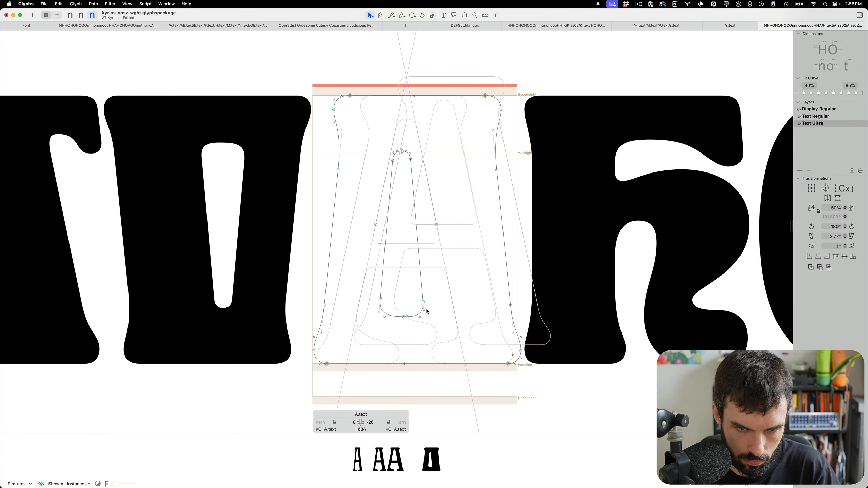
pyautogui.press('e')
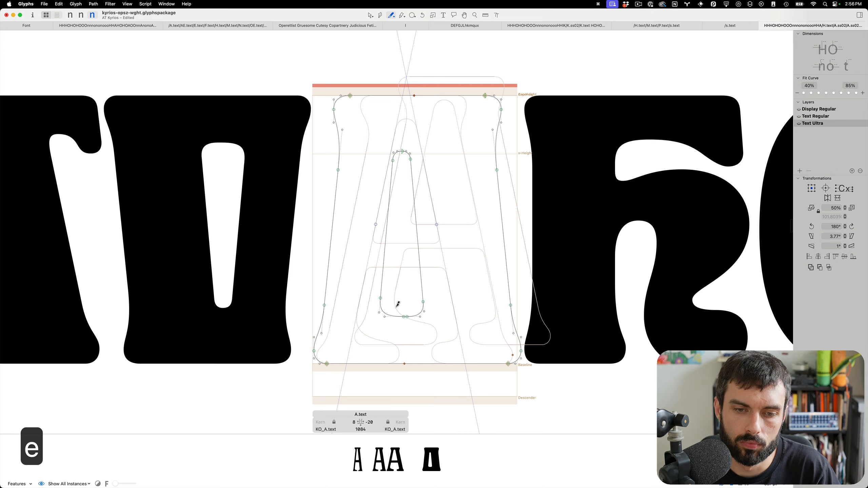
pyautogui.click(411, 317)
pyautogui.press('v')
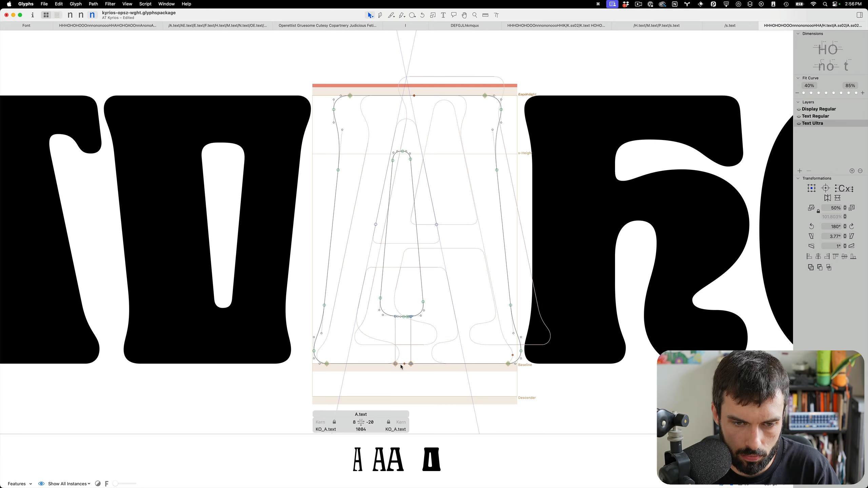
pyautogui.press('BackSpace')
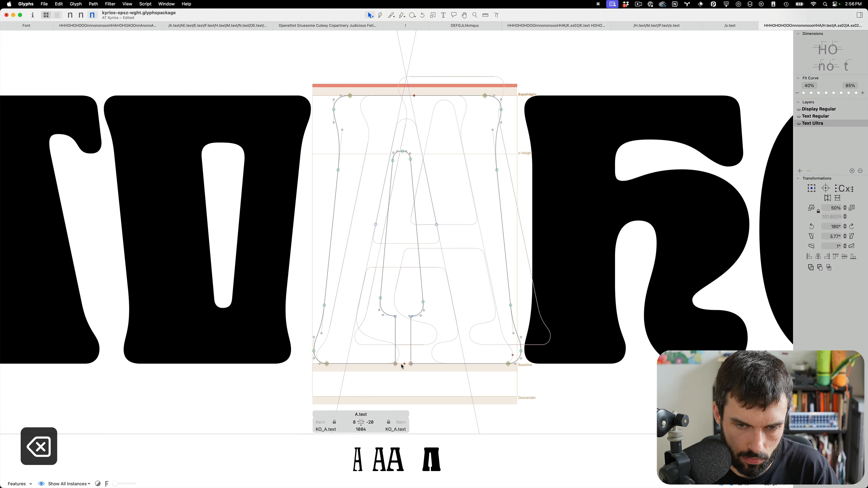
# - Insert a lowercase z between the V and A.text in the uppercase sample line
pyautogui.press('t')
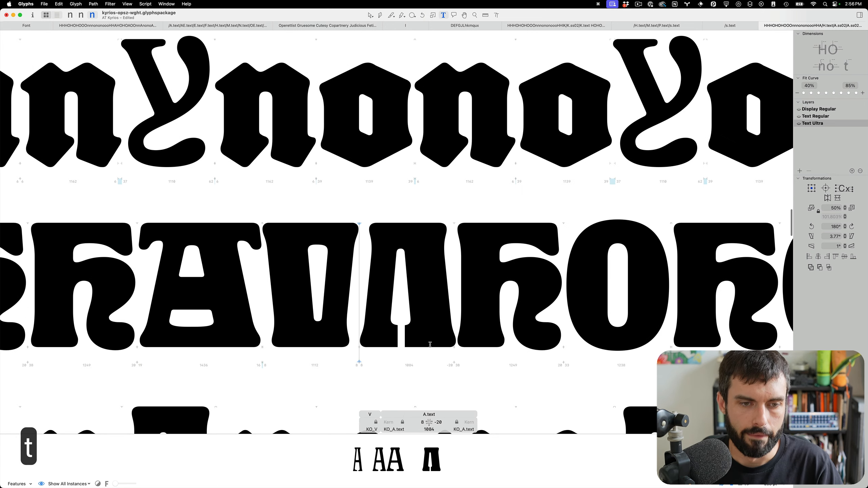
pyautogui.write('z')
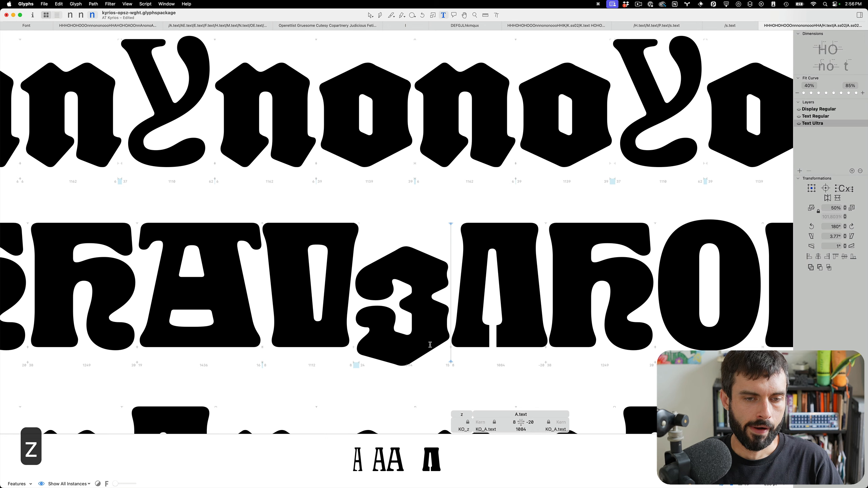
# - Replace the z before A.text in the uppercase sample line with the V.ss02 glyph
pyautogui.press('BackSpace')
pyautogui.press('super+f')
pyautogui.write('V.s')
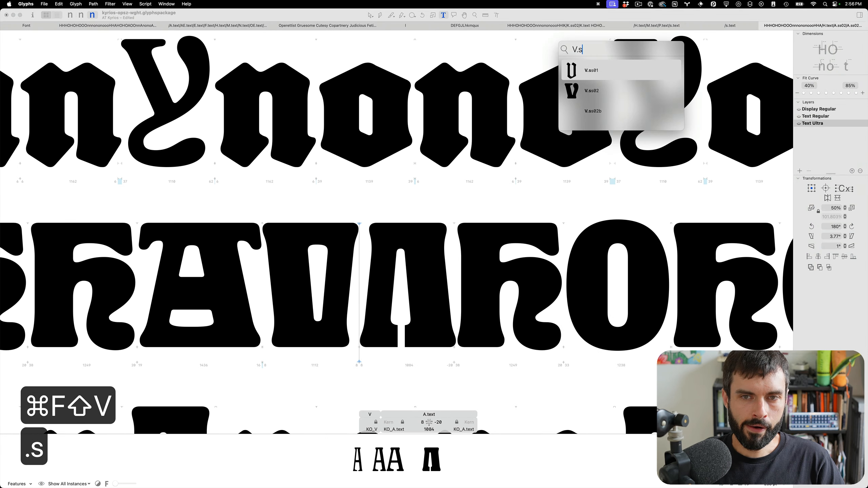
pyautogui.press('Down')
pyautogui.press('Return')
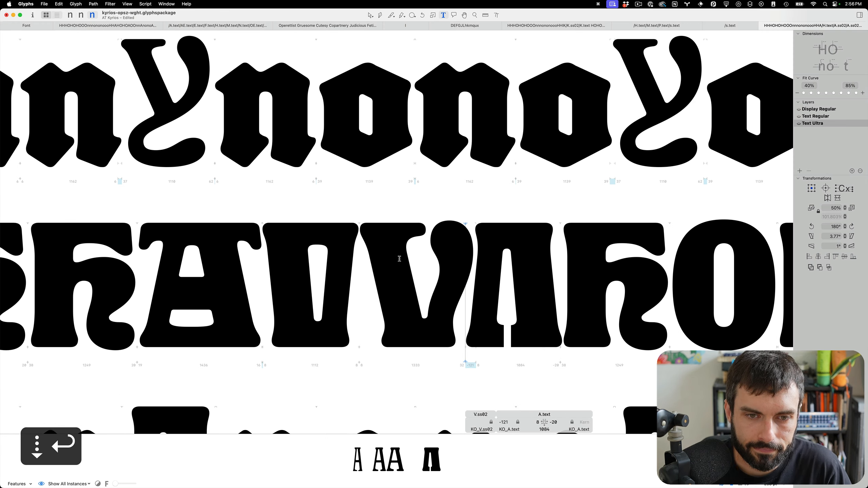
# - Examine V.ss02's outline and compare A.text across the Display Regular, Text Regular and Text Ultra masters
pyautogui.press('Escape')
pyautogui.scroll(2, 405, 263)
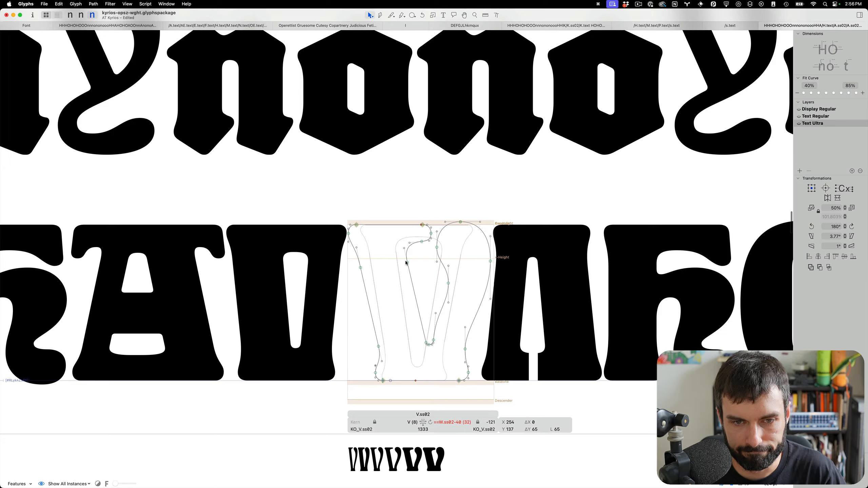
pyautogui.hscroll(3, 405, 265)
pyautogui.scroll(2, 407, 267)
pyautogui.scroll(-3, 365, 261)
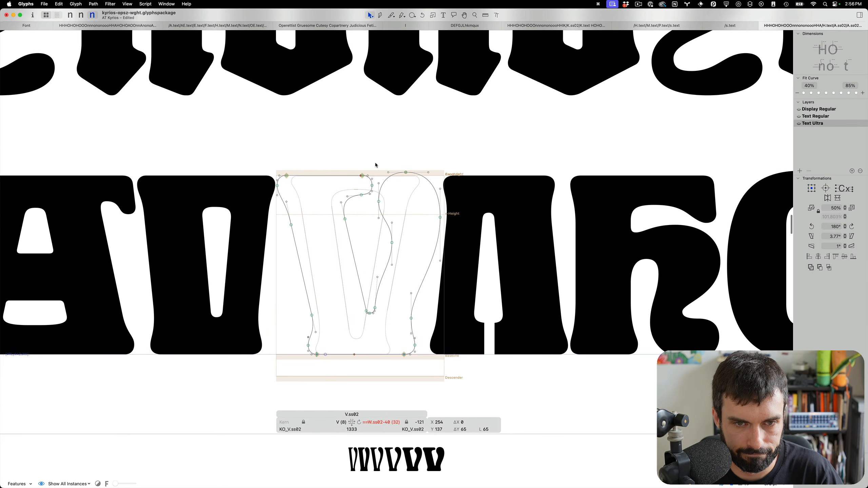
pyautogui.click(463, 240)
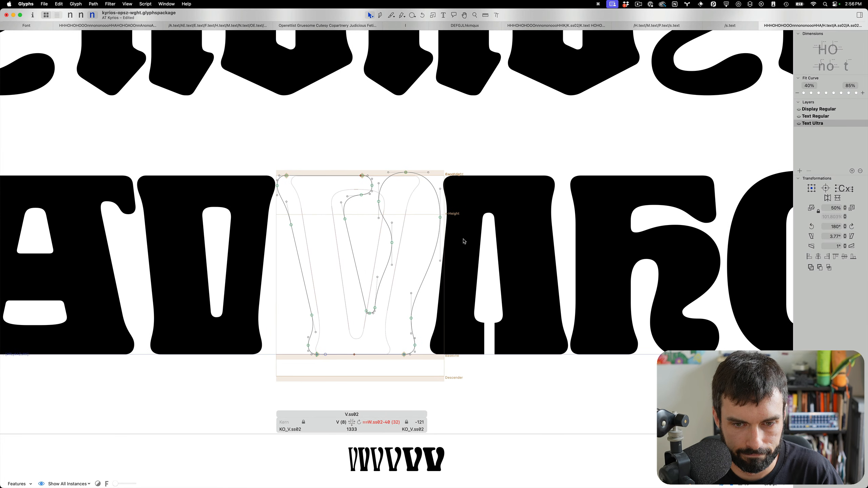
pyautogui.doubleClick(491, 259)
pyautogui.press('super+1')
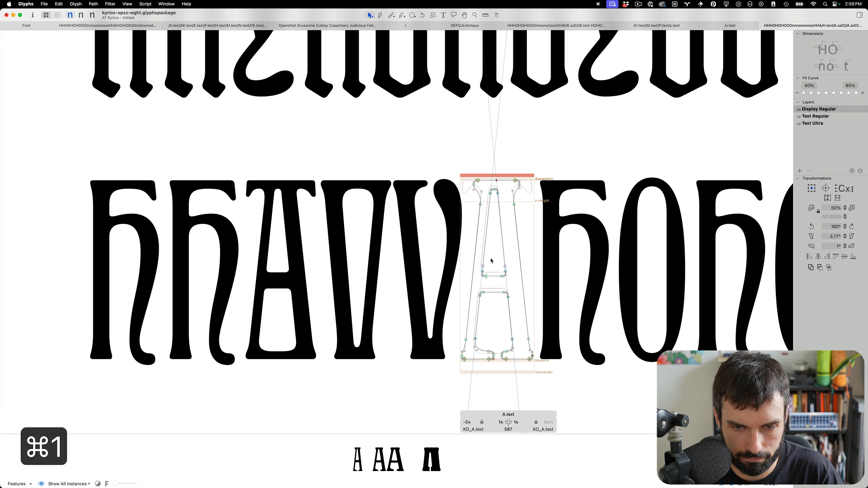
pyautogui.press('super+2')
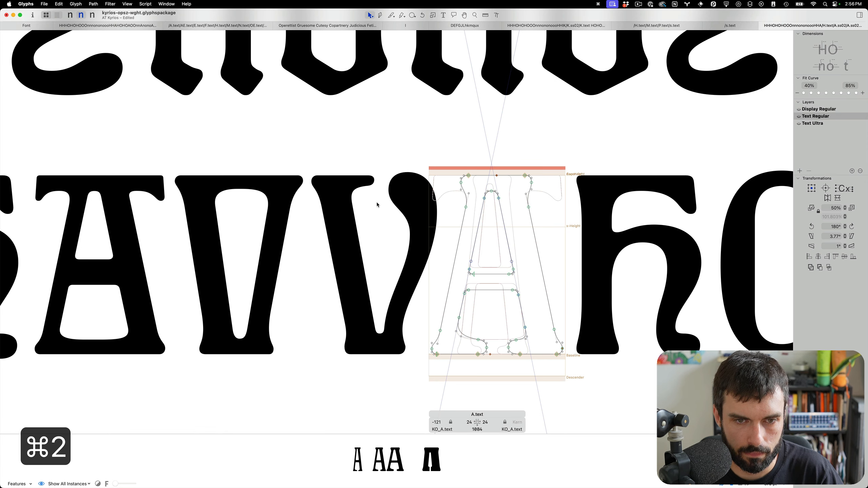
pyautogui.press('super+2')
pyautogui.press('super+3')
pyautogui.doubleClick(371, 206)
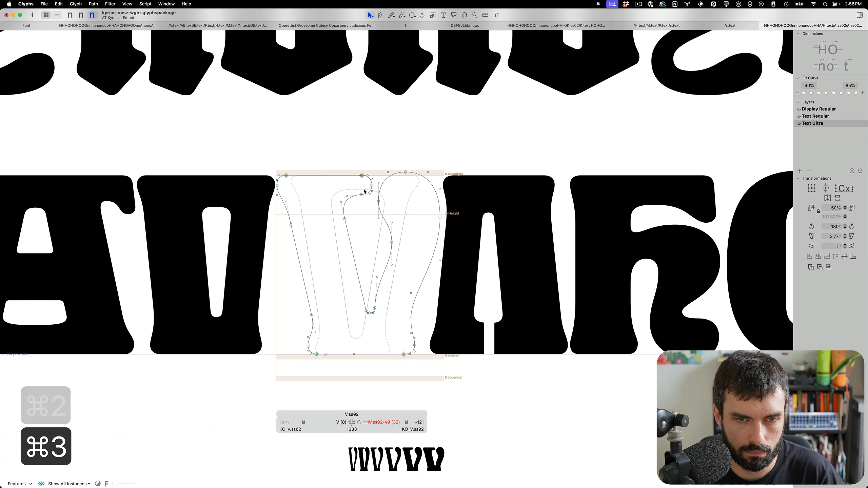
pyautogui.scroll(3, 364, 189)
pyautogui.moveTo(383, 187); pyautogui.dragTo(374, 194)
pyautogui.press('super+z')
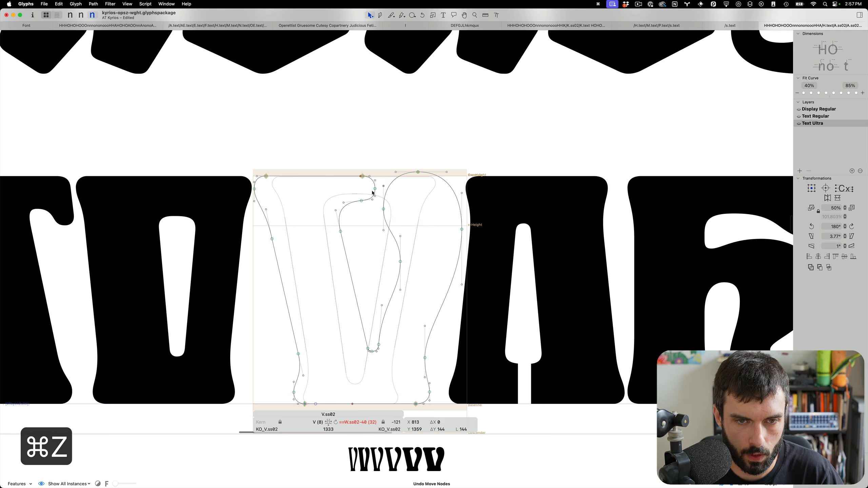
# - Nudge the rightmost node of V.ss02's upper-left serif slightly up and outward, keeping its curves proportional
pyautogui.click(375, 190)
pyautogui.hotkey('ctrl', 'alt', 'Right')
pyautogui.hotkey('ctrl', 'alt', 'Up')
pyautogui.hotkey('ctrl', 'alt', 'Up')
pyautogui.hotkey('ctrl', 'alt', 'Right')
pyautogui.hotkey('ctrl', 'alt', 'Up')
pyautogui.hotkey('ctrl', 'alt', 'Right')
pyautogui.hotkey('ctrl', 'alt', 'Right')
pyautogui.hotkey('ctrl', 'alt', 'Up')
pyautogui.hotkey('ctrl', 'alt', 'Right')
pyautogui.hotkey('ctrl', 'alt', 'Up')
pyautogui.hotkey('ctrl', 'alt', 'Right')
pyautogui.hotkey('ctrl', 'alt', 'Up')
pyautogui.hotkey('ctrl', 'alt', 'Right')
pyautogui.hotkey('ctrl', 'alt', 'Up')
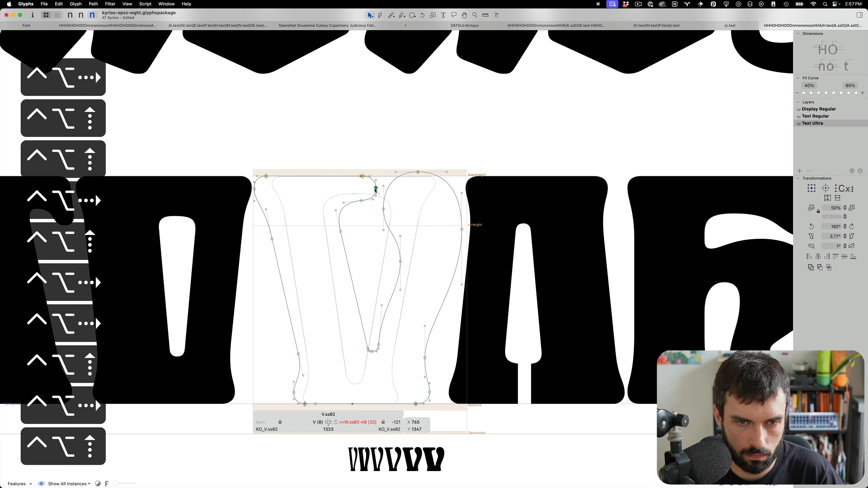
pyautogui.hotkey('ctrl', 'alt', 'Up')
pyautogui.hotkey('ctrl', 'alt', 'Right')
# - Nudge the serif's top node on V.ss02 to X 692, Y 1420 and refine the serif's underside curve
pyautogui.moveTo(374, 186); pyautogui.dragTo(348, 163)
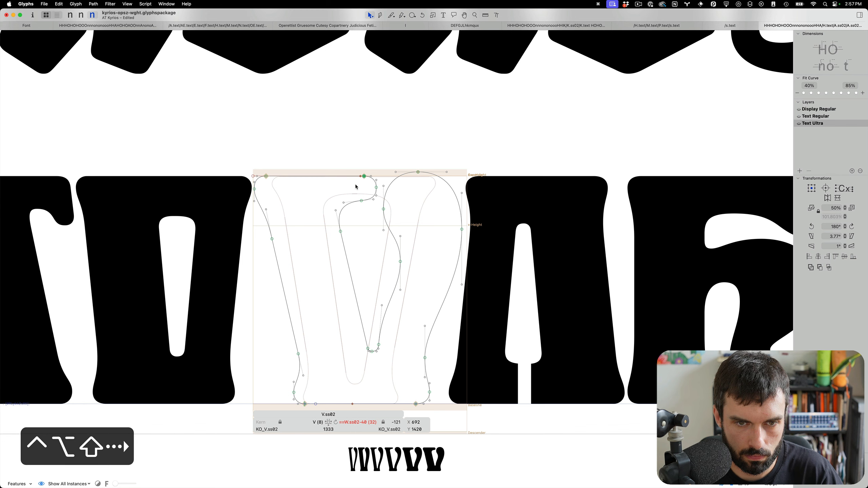
pyautogui.press('t')
pyautogui.press('Escape')
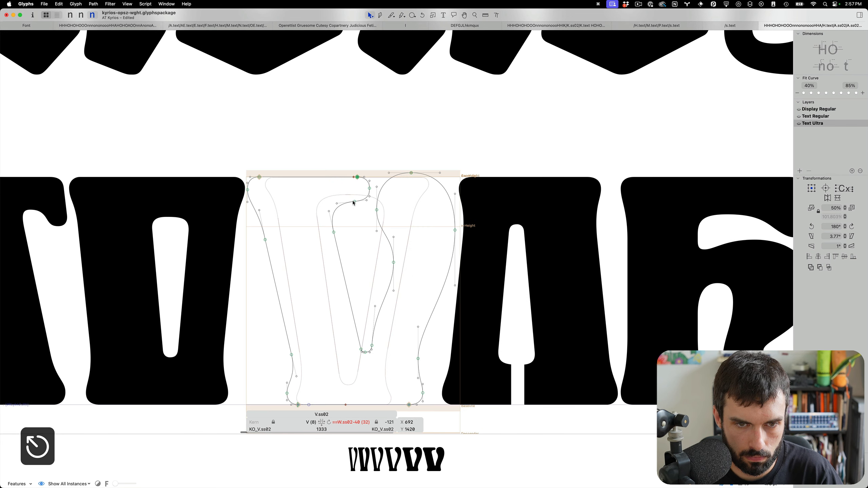
pyautogui.scroll(5, 353, 200)
pyautogui.click(402, 203)
pyautogui.moveTo(398, 202); pyautogui.dragTo(397, 203)
pyautogui.scroll(-5, 366, 177)
pyautogui.press('t')
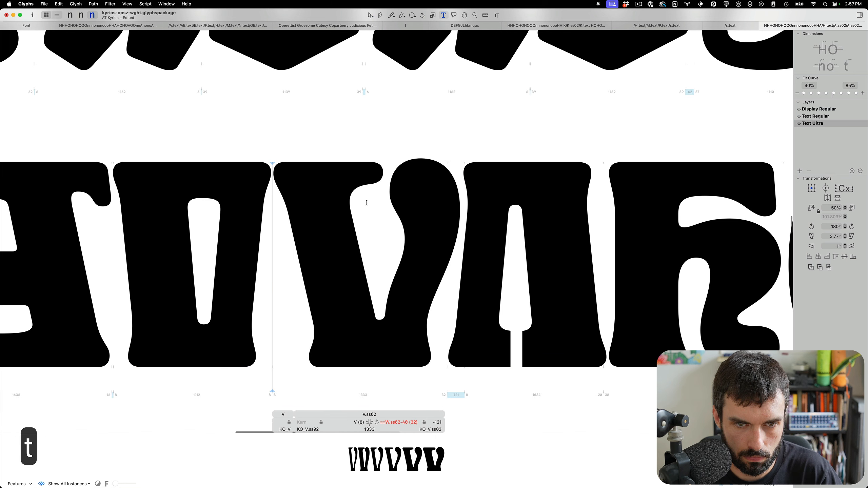
# - Raise the left node at the bottom of V.ss02's counter and centre the bottom node at X 748, Y 331
pyautogui.doubleClick(366, 202)
pyautogui.scroll(5, 366, 313)
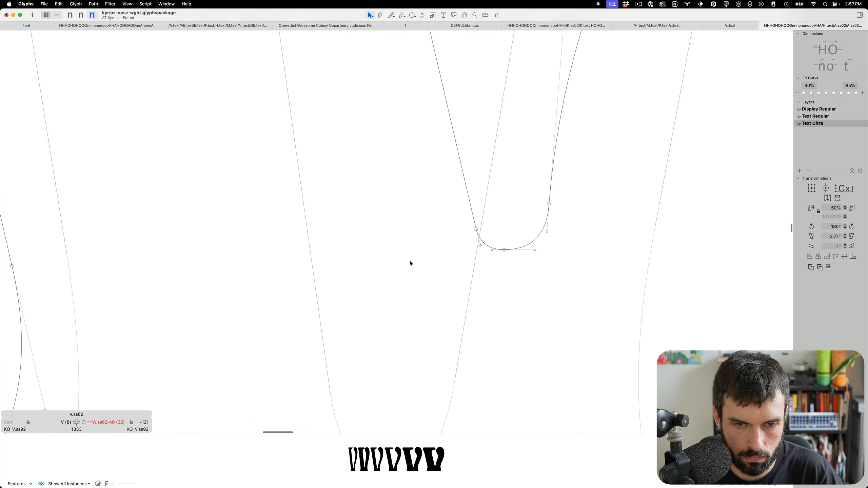
pyautogui.moveTo(477, 231); pyautogui.dragTo(471, 206)
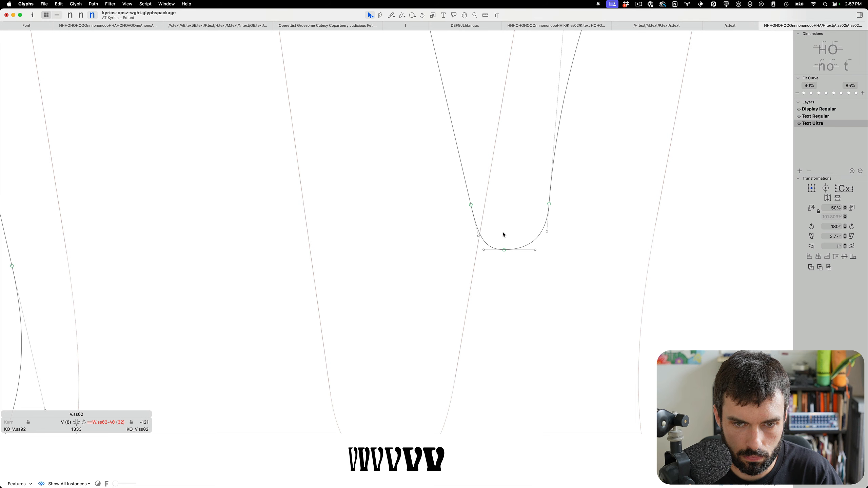
pyautogui.click(505, 250)
pyautogui.scroll(-5, 511, 246)
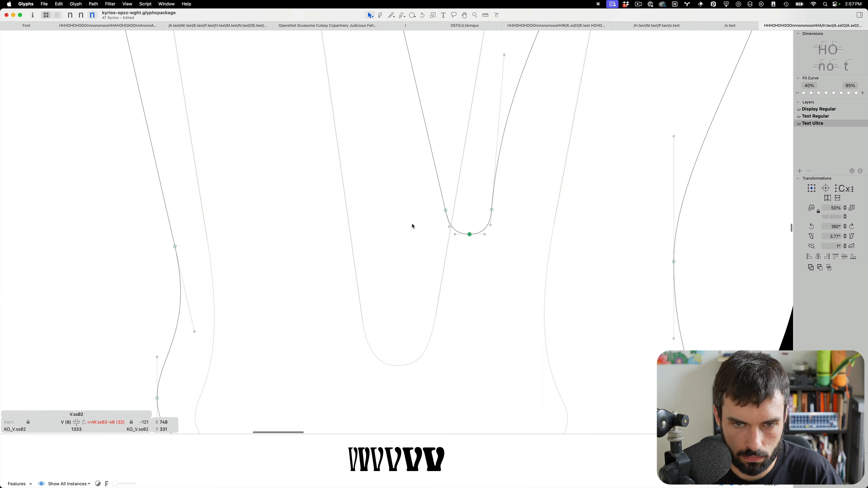
# - Copy the rounded upper serif curve of V.ss02 and paste it into A.text
pyautogui.scroll(5, 364, 225)
pyautogui.moveTo(440, 89); pyautogui.dragTo(334, 187)
pyautogui.moveTo(307, 72); pyautogui.dragTo(282, 117)
pyautogui.press('super+c')
pyautogui.doubleClick(622, 237)
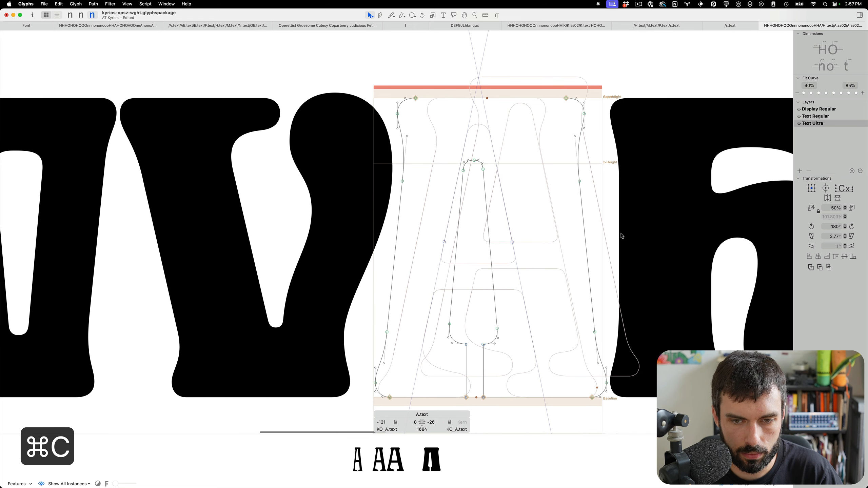
pyautogui.press('super+v')
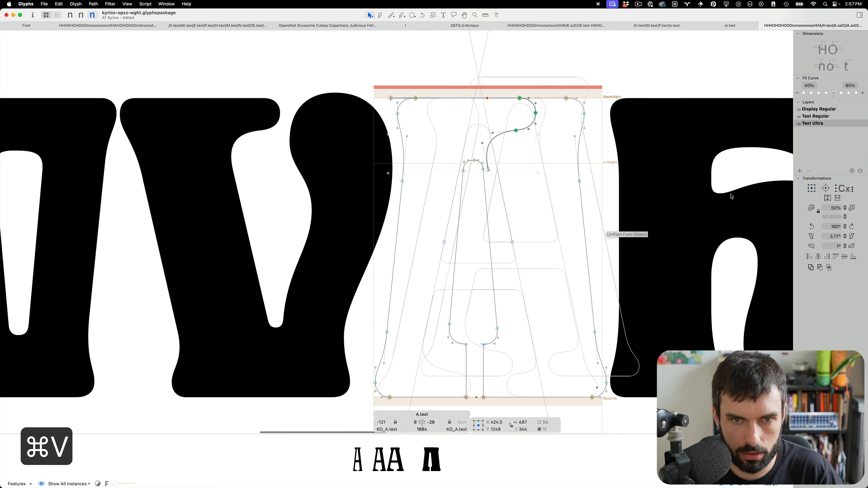
# - Flip the pasted serif curve vertically and move it onto the baseline at the slot's lower-left corner
pyautogui.click(838, 198)
pyautogui.moveTo(519, 173); pyautogui.dragTo(466, 398)
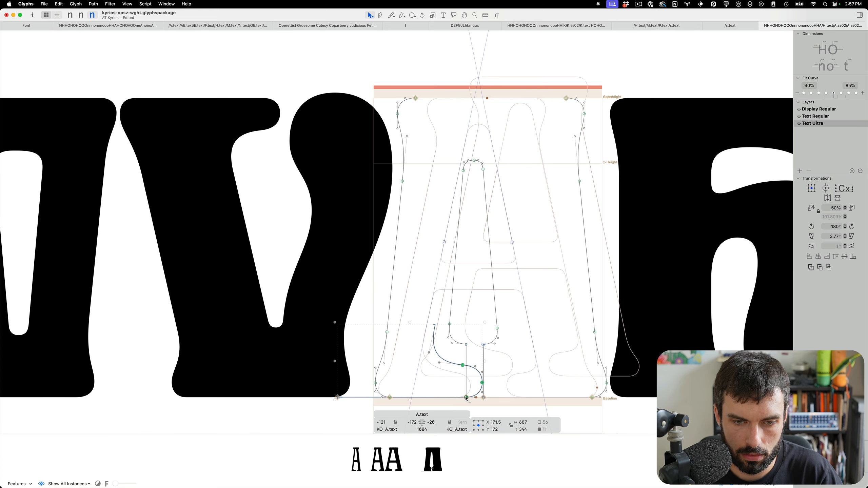
pyautogui.scroll(5, 488, 390)
pyautogui.click(206, 402)
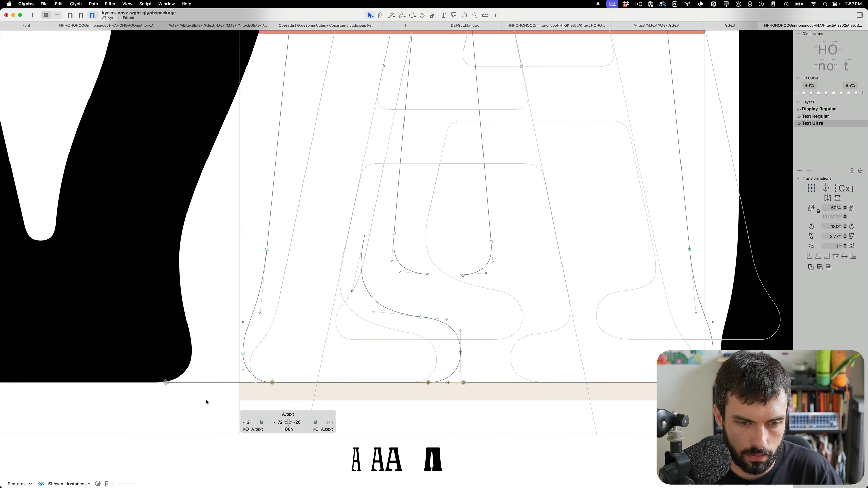
# - Cut the flipped serif curve from A.text and hide the background outline
pyautogui.doubleClick(448, 332)
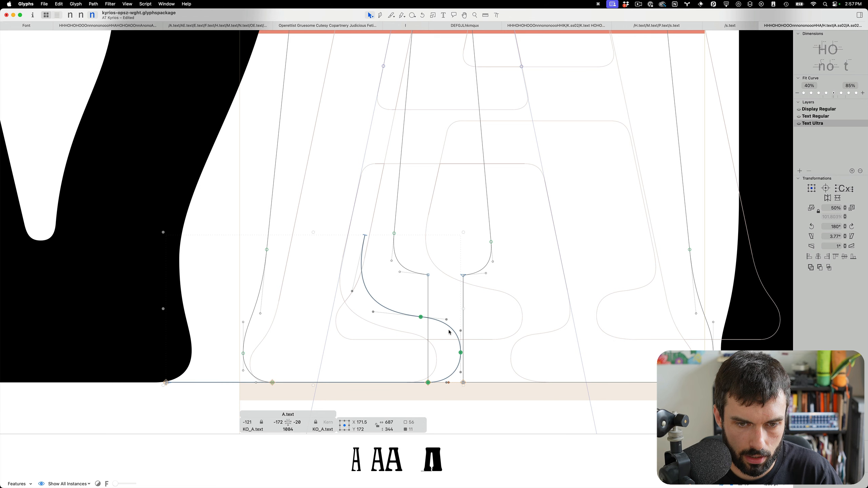
pyautogui.press('cmd+x')
pyautogui.press('shift+super+v')
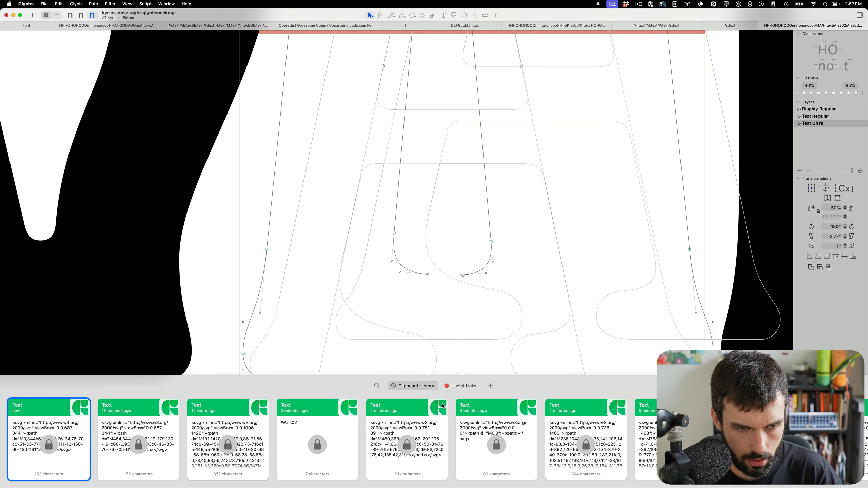
pyautogui.press('Escape')
pyautogui.press('shift+super+b')
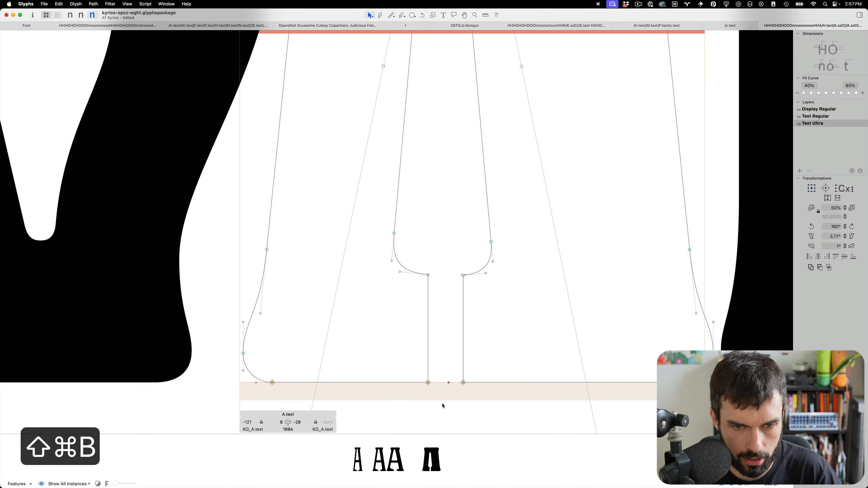
# - Break out the left side of A.text's slot, paste the serif curve in its place and shift it 30 units left
pyautogui.moveTo(443, 408); pyautogui.dragTo(372, 217)
pyautogui.moveTo(324, 324); pyautogui.dragTo(270, 406)
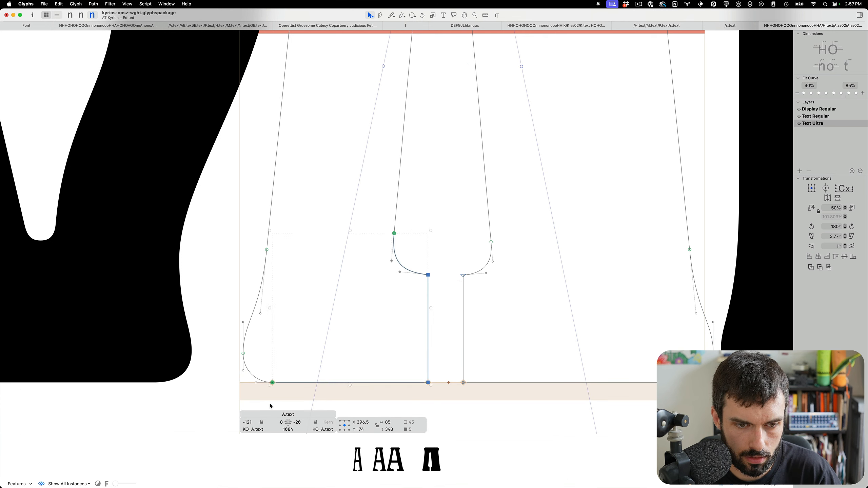
pyautogui.hotkey('alt', 'BackSpace')
pyautogui.press('super+v')
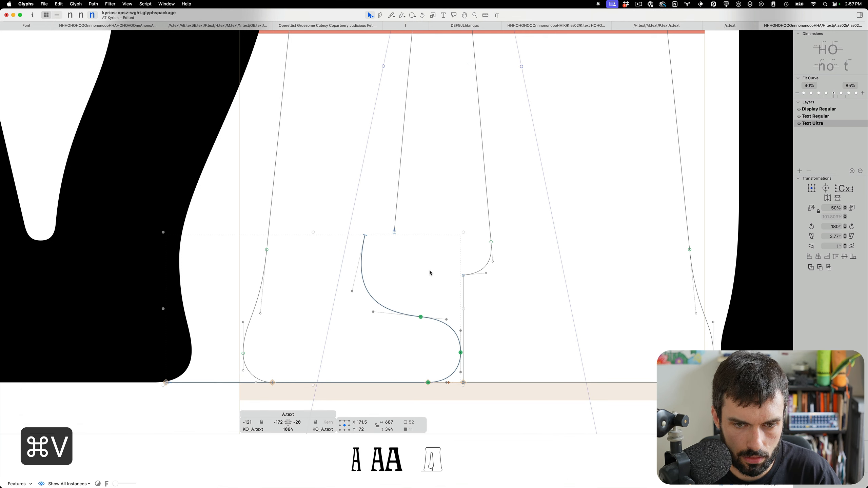
pyautogui.hotkey('shift', 'Left')
pyautogui.hotkey('shift', 'Left')
pyautogui.hotkey('shift', 'Left')
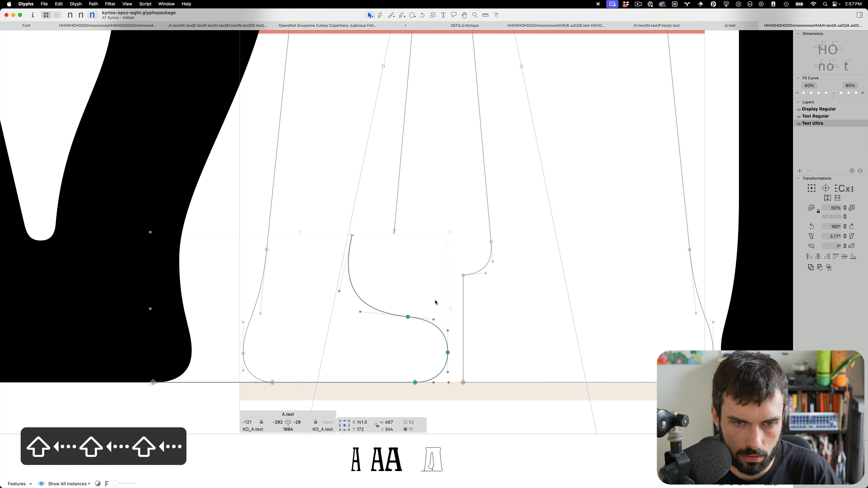
# - Shorten the serif curve's upper end and extend the counter's left edge down to meet it
pyautogui.click(398, 258)
pyautogui.moveTo(353, 237); pyautogui.dragTo(393, 278)
pyautogui.click(392, 243)
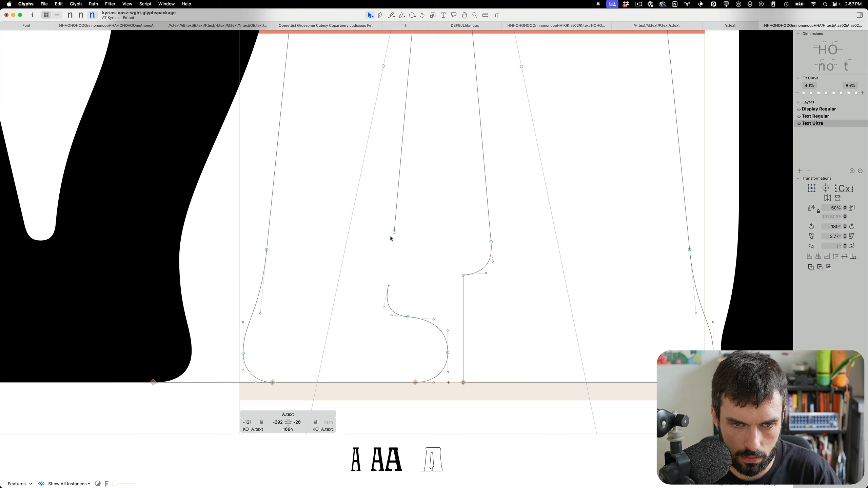
pyautogui.moveTo(394, 233); pyautogui.dragTo(391, 282)
pyautogui.press('Down')
pyautogui.press('Left')
pyautogui.press('Down')
pyautogui.press('Left')
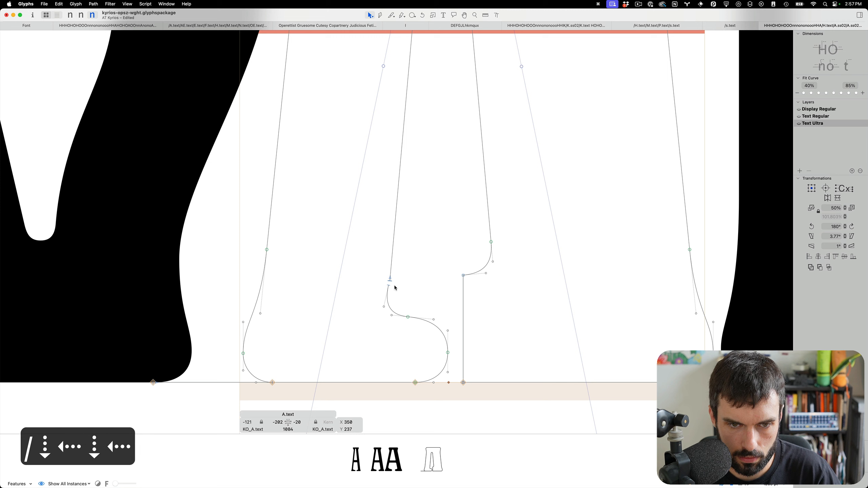
pyautogui.press('Down')
pyautogui.press('Left')
pyautogui.press('Down')
pyautogui.press('Left')
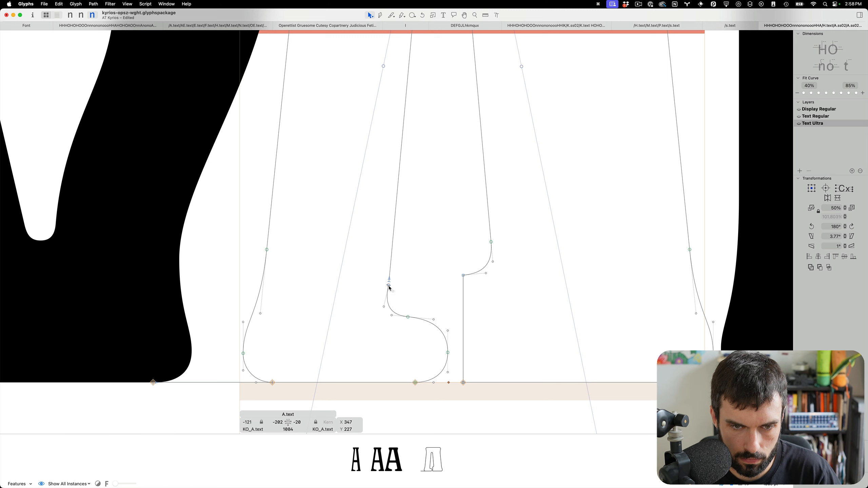
# - Join the counter's left edge to the serif curve, set the shared node at X 348, Y 235 and make it smooth
pyautogui.press('Right')
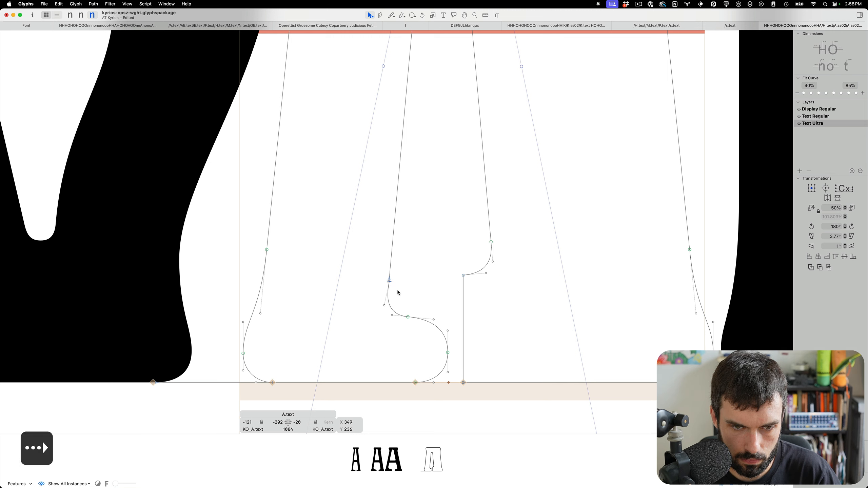
pyautogui.press('Down')
pyautogui.press('Down')
pyautogui.press('Left')
pyautogui.press('Up')
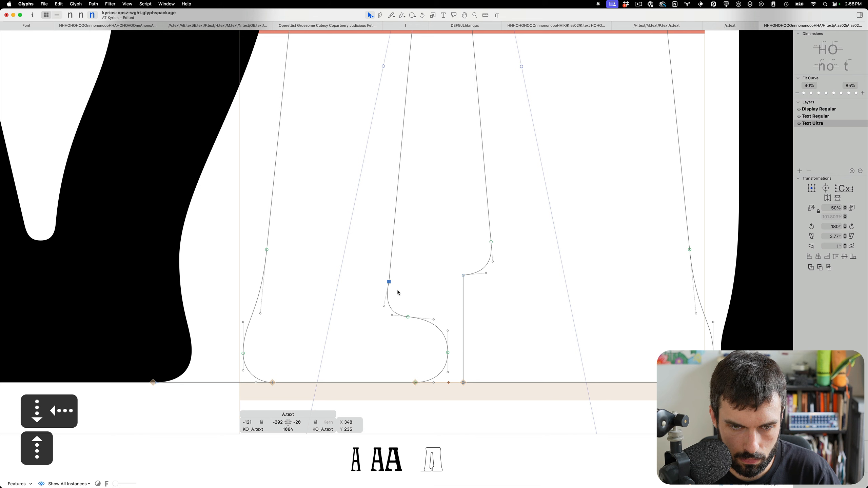
pyautogui.press('Return')
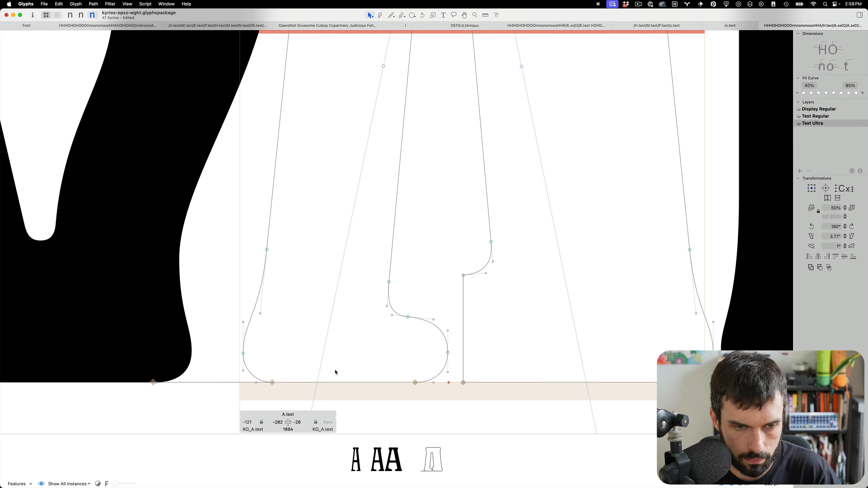
# - Close A.text's outline by joining the serif curve's far baseline end to the left foot's baseline node
pyautogui.moveTo(272, 385); pyautogui.dragTo(288, 382)
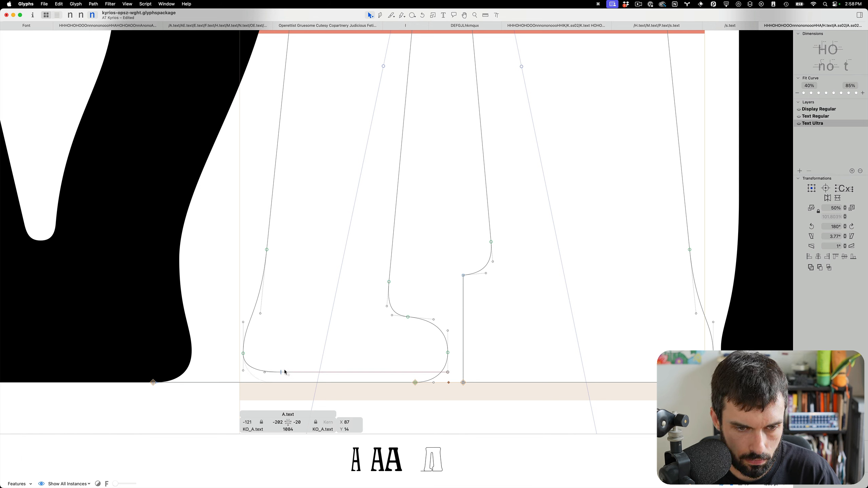
pyautogui.press('super+z')
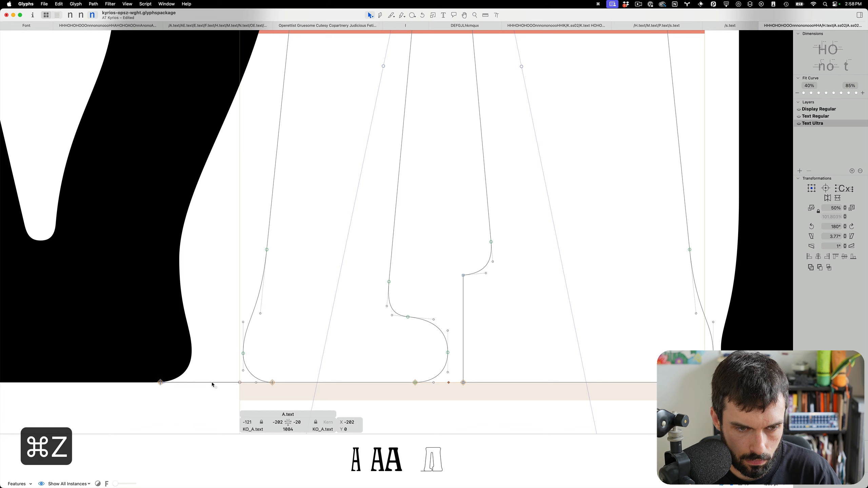
pyautogui.click(271, 383)
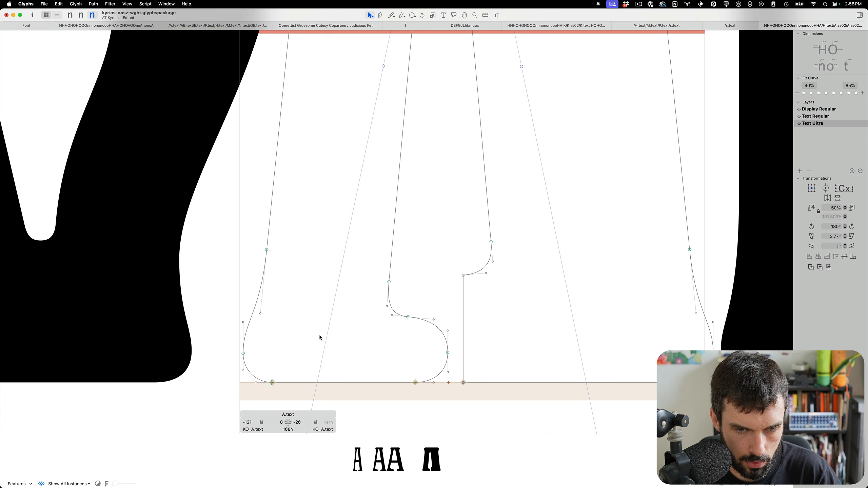
# - Replace the right side of A.text's slot with a horizontally flipped copy of the left serif curve
pyautogui.scroll(-5, 319, 335)
pyautogui.press('t')
pyautogui.scroll(3, 394, 327)
pyautogui.press('Escape')
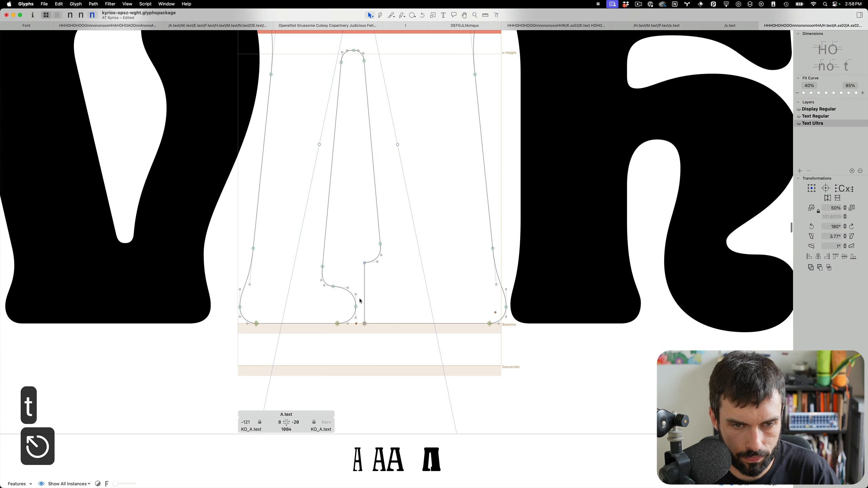
pyautogui.moveTo(357, 338); pyautogui.dragTo(280, 247)
pyautogui.moveTo(293, 298); pyautogui.dragTo(247, 338)
pyautogui.press('super+c')
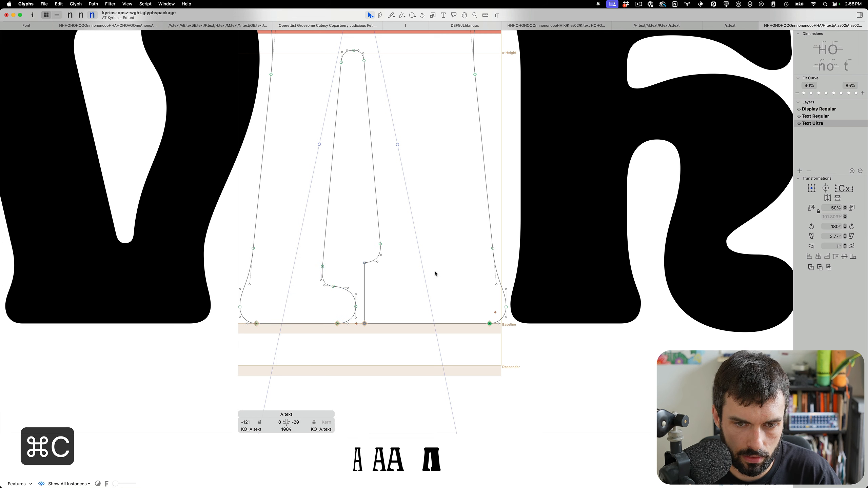
pyautogui.moveTo(418, 226); pyautogui.dragTo(360, 343)
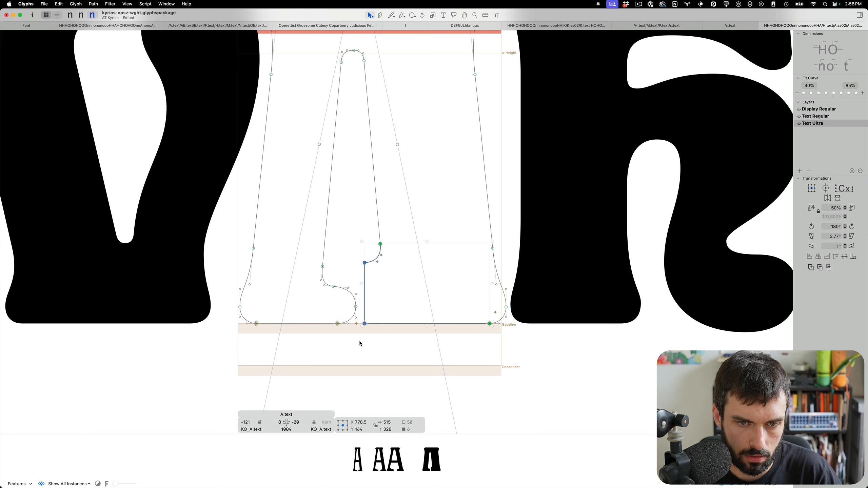
pyautogui.hotkey('alt', 'BackSpace')
pyautogui.press('super+v')
pyautogui.click(828, 198)
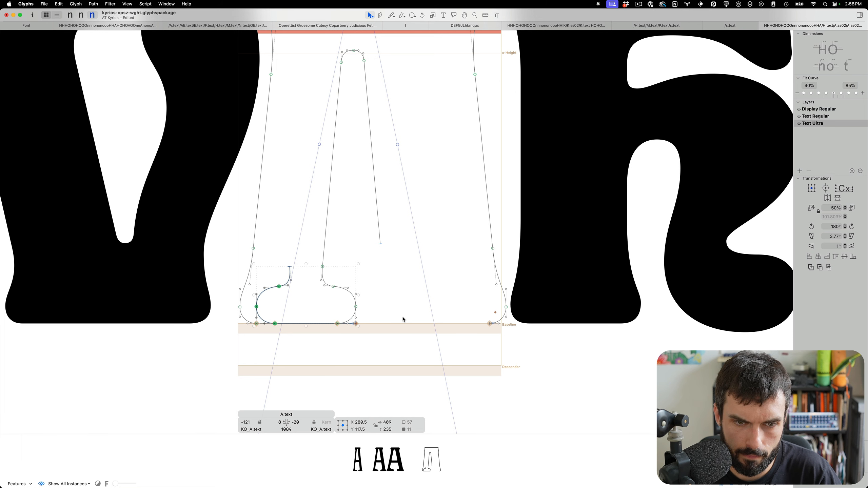
# - Shift the flipped serif curve 420 units right so it sits beside the left serif
pyautogui.press('shift+super+Right')
pyautogui.press('shift+super+Right')
pyautogui.press('shift+super+Right')
pyautogui.press('shift+super+Right')
pyautogui.press('shift+super+Right')
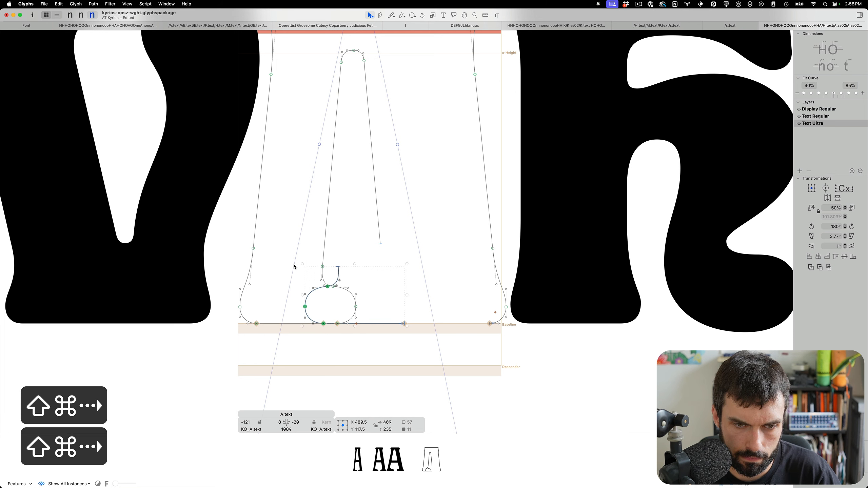
pyautogui.press('shift+super+Left')
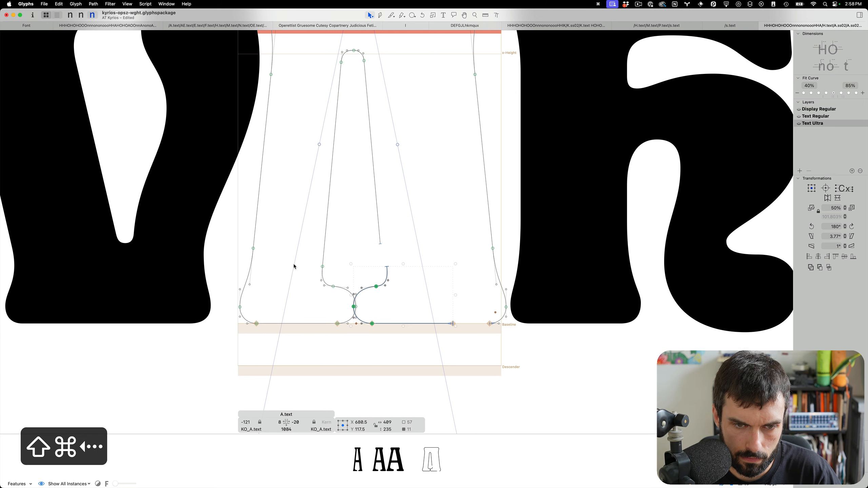
pyautogui.hotkey('shift', 'Right')
pyautogui.hotkey('shift', 'Right')
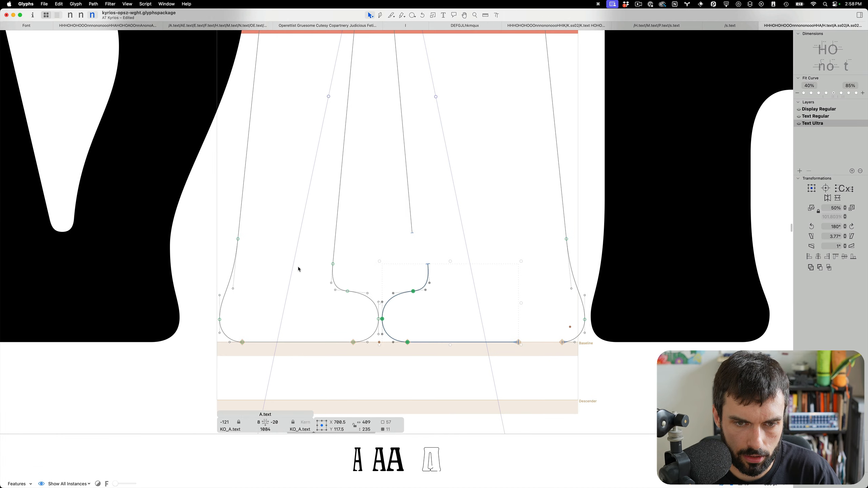
pyautogui.press('super+2')
pyautogui.press('super+3')
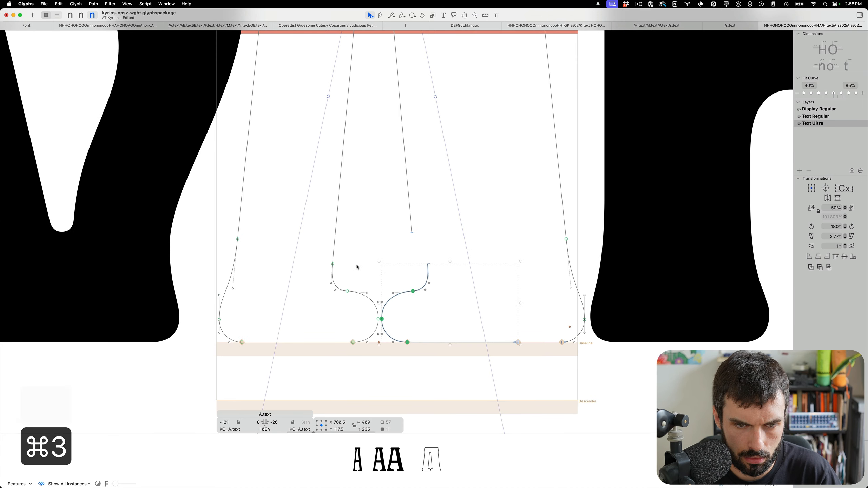
# - Try shifting the flipped serif curve's upper bend 38 units left
pyautogui.moveTo(446, 254); pyautogui.dragTo(404, 310)
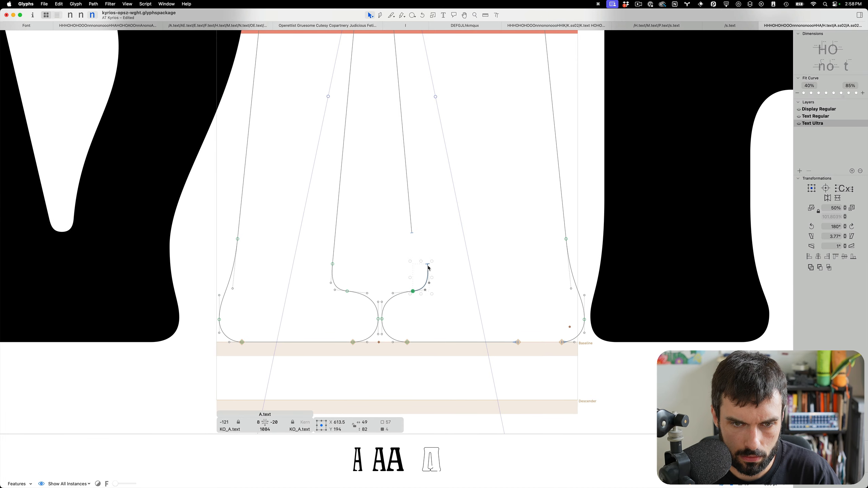
pyautogui.moveTo(427, 267); pyautogui.dragTo(415, 267)
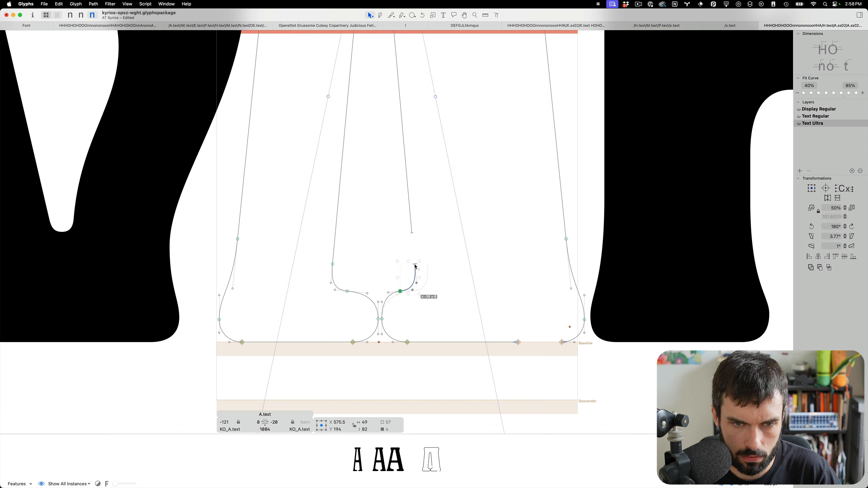
pyautogui.click(439, 268)
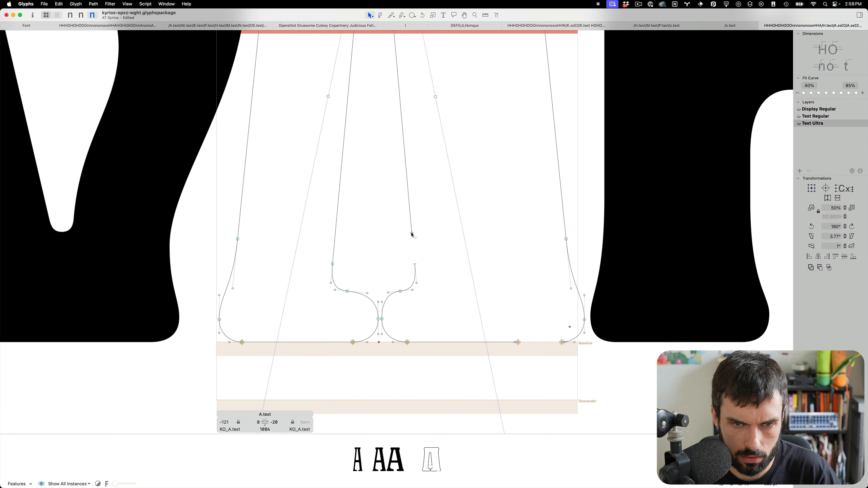
pyautogui.scroll(-5, 412, 234)
pyautogui.scroll(2, 421, 140)
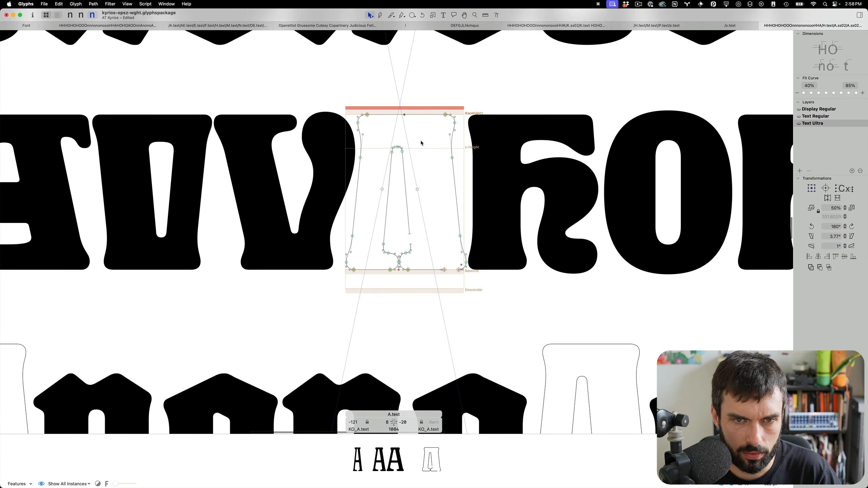
pyautogui.press('super+z')
pyautogui.press('super+z')
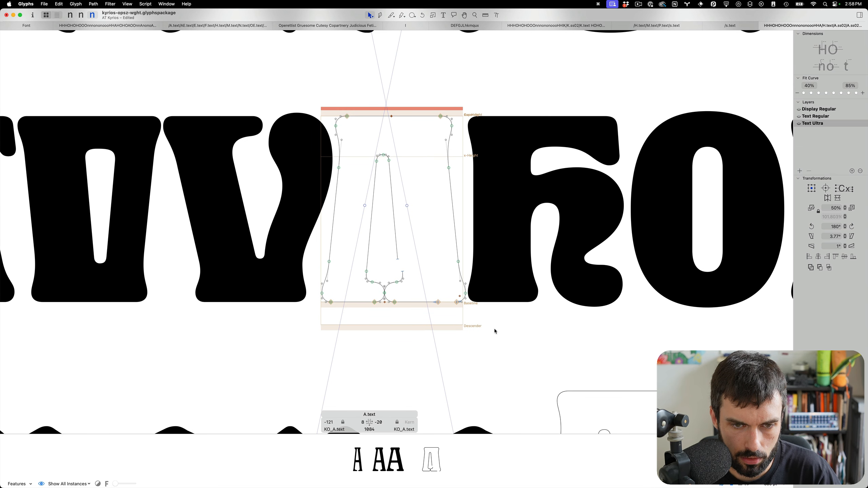
pyautogui.press('shift+super+z')
# - Widen A.text by moving its right outer side and the slot's right edge 60 units right
pyautogui.moveTo(495, 329); pyautogui.dragTo(434, 96)
pyautogui.moveTo(405, 264)
pyautogui.mouseDown()
pyautogui.moveTo(395, 86)
pyautogui.moveTo(388, 91)
pyautogui.mouseUp()
pyautogui.hotkey('ctrl', 'alt', 'shift', 'Right')
pyautogui.hotkey('ctrl', 'alt', 'shift', 'Right')
pyautogui.hotkey('ctrl', 'alt', 'shift', 'Right')
pyautogui.hotkey('ctrl', 'alt', 'shift', 'Right')
pyautogui.hotkey('ctrl', 'alt', 'shift', 'Right')
pyautogui.hotkey('ctrl', 'alt', 'shift', 'Right')
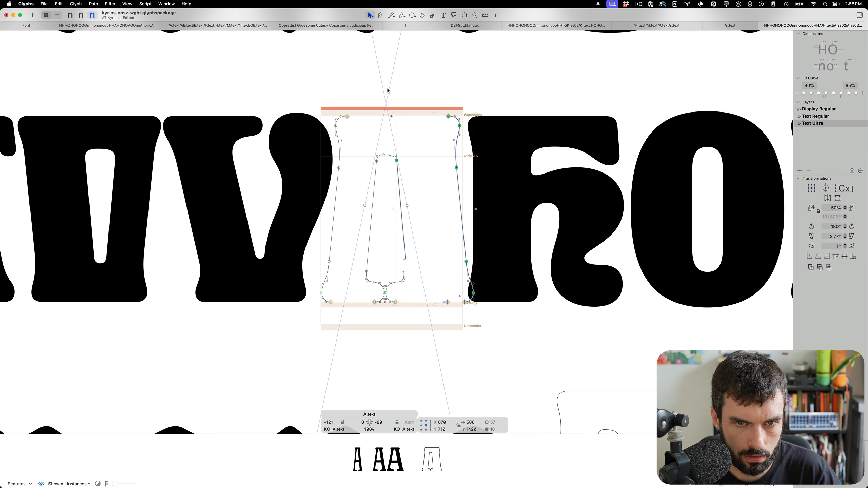
# - Recentre the slot's top node at X 507, Y 1125 and even out its two handles at 44 units
pyautogui.scroll(5, 393, 159)
pyautogui.click(435, 139)
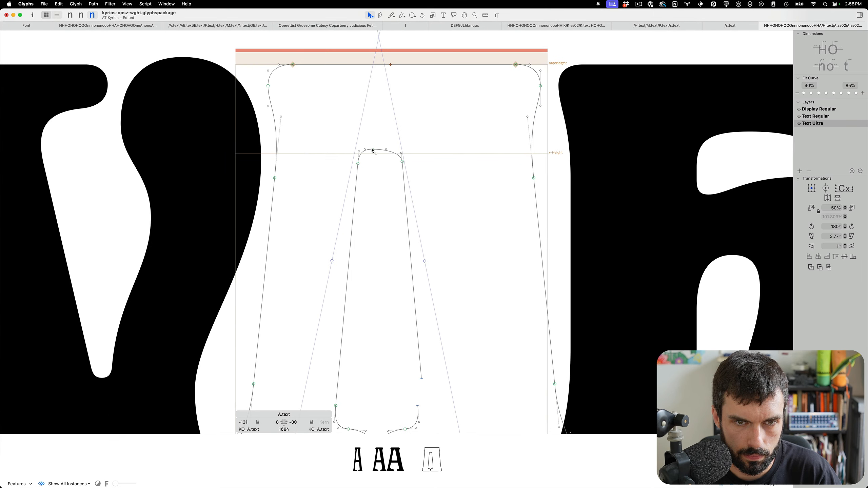
pyautogui.moveTo(374, 150); pyautogui.dragTo(382, 150)
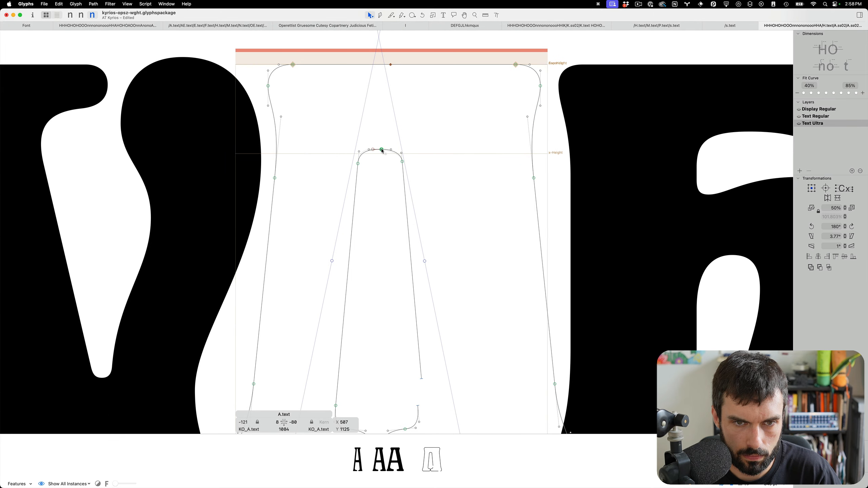
pyautogui.scroll(5, 377, 144)
pyautogui.click(420, 179)
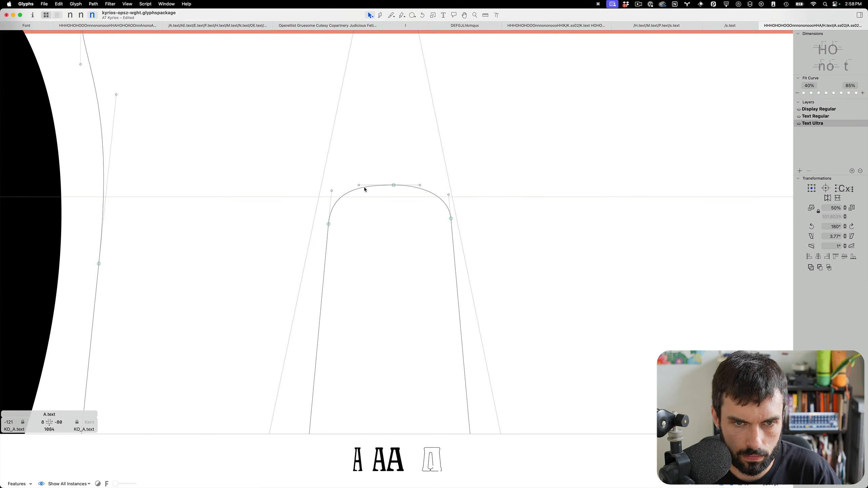
pyautogui.moveTo(358, 185); pyautogui.dragTo(358, 186)
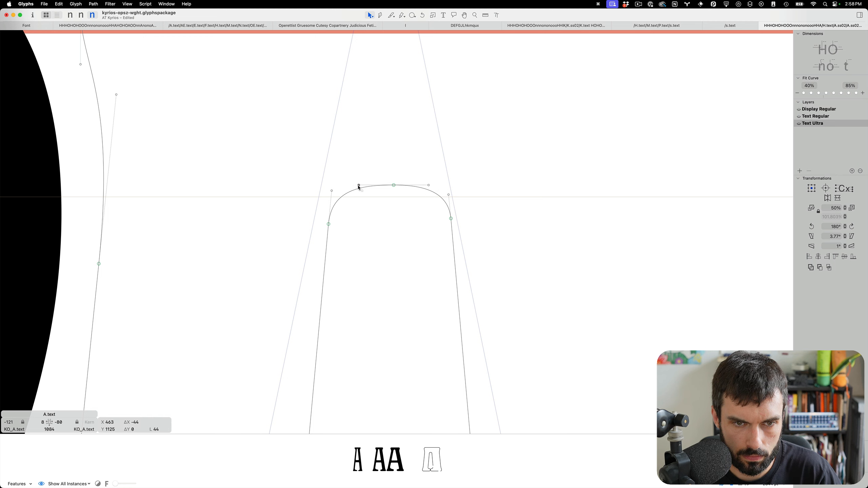
pyautogui.click(444, 216)
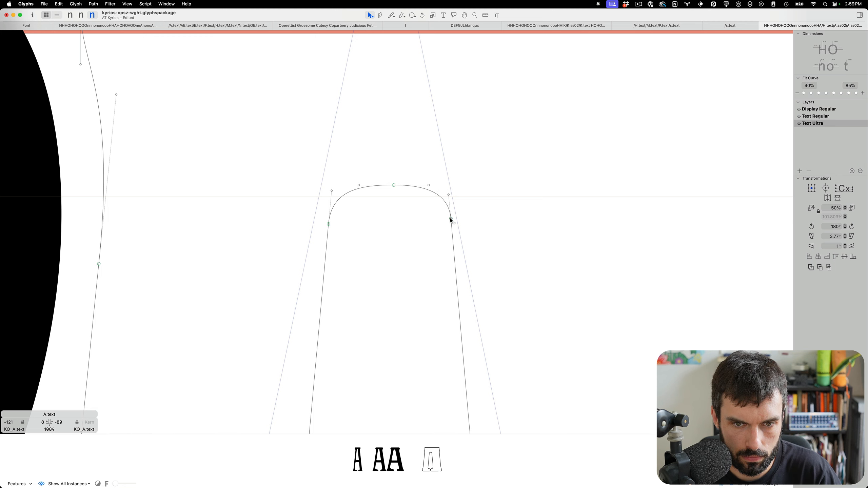
pyautogui.press('space')
pyautogui.press('space')
pyautogui.press('space')
pyautogui.press('space')
pyautogui.press('space')
pyautogui.press('space')
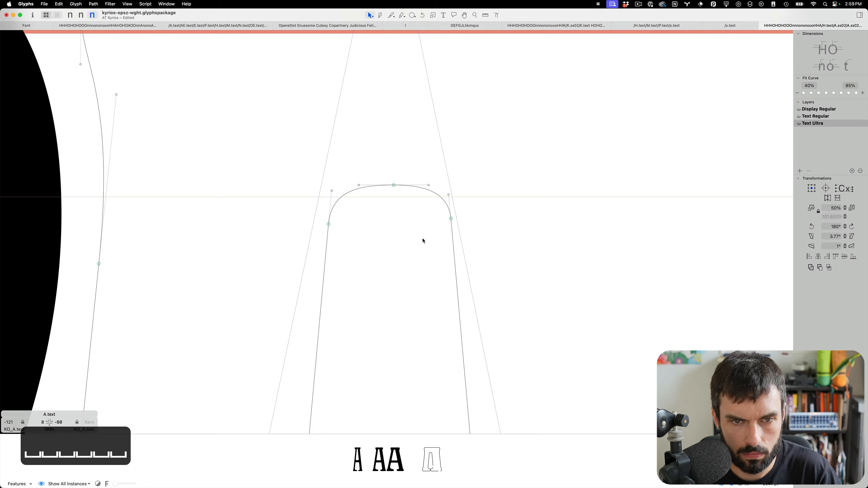
# - Shift the whole right serif curve, including its baseline segment, 23 units right
pyautogui.scroll(-10, 411, 228)
pyautogui.scroll(6, 420, 308)
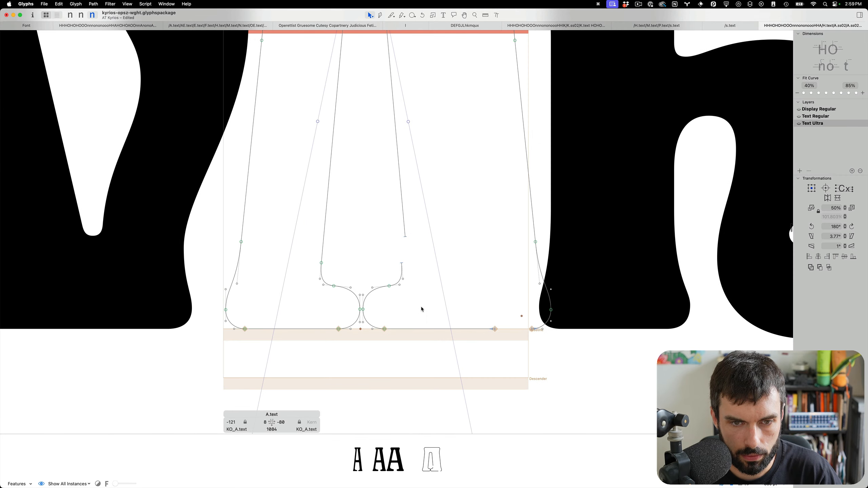
pyautogui.moveTo(412, 254); pyautogui.dragTo(376, 369)
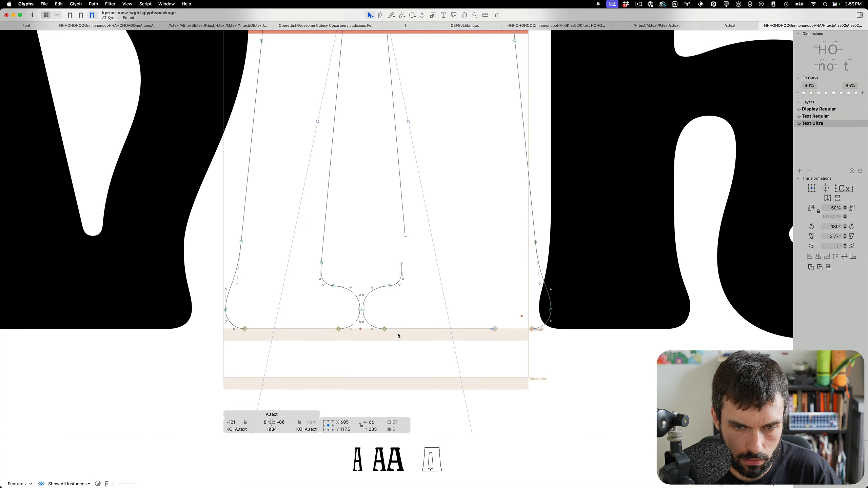
pyautogui.hotkey('shift', 'Right')
pyautogui.hotkey('shift', 'Right')
pyautogui.press('Right')
pyautogui.press('Right')
pyautogui.press('Right')
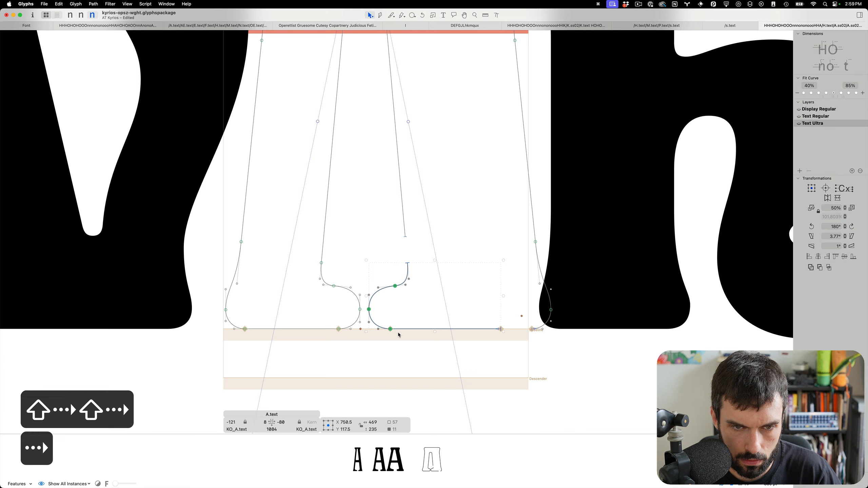
# - Extend a guide line along the slot's right edge and nudge the serif curve's upper end down and left onto it
pyautogui.click(405, 227)
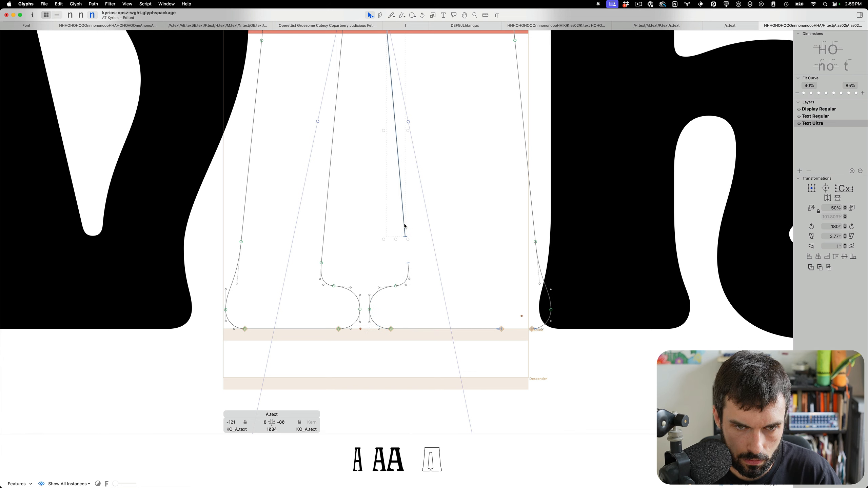
pyautogui.press('super+slash')
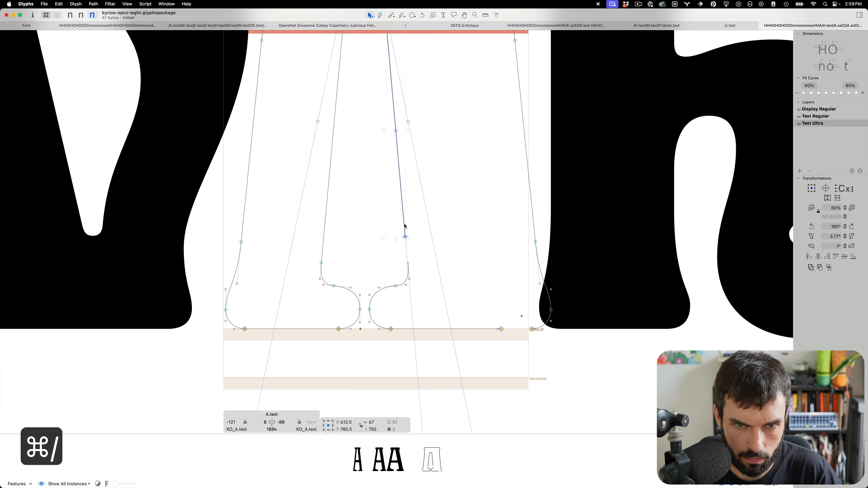
pyautogui.click(426, 244)
pyautogui.moveTo(415, 256); pyautogui.dragTo(402, 269)
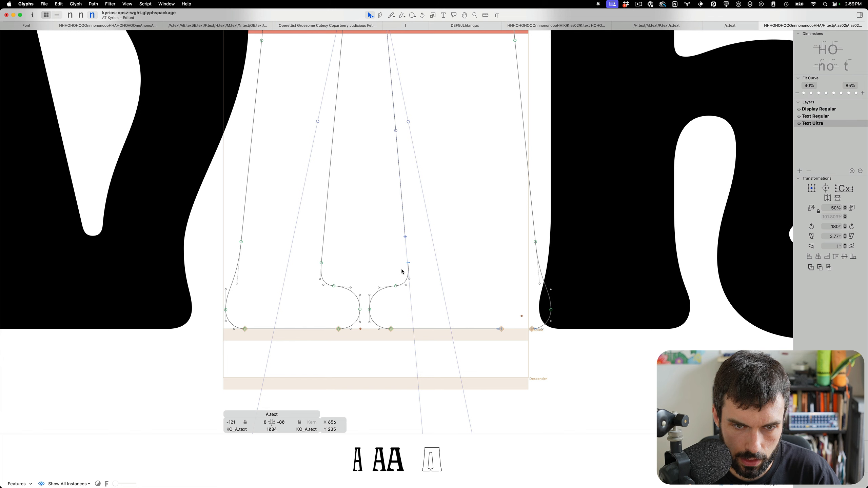
pyautogui.hotkey('ctrl', 'alt', 'Down')
pyautogui.hotkey('ctrl', 'alt', 'Left')
pyautogui.hotkey('ctrl', 'alt', 'Down')
pyautogui.hotkey('ctrl', 'alt', 'Left')
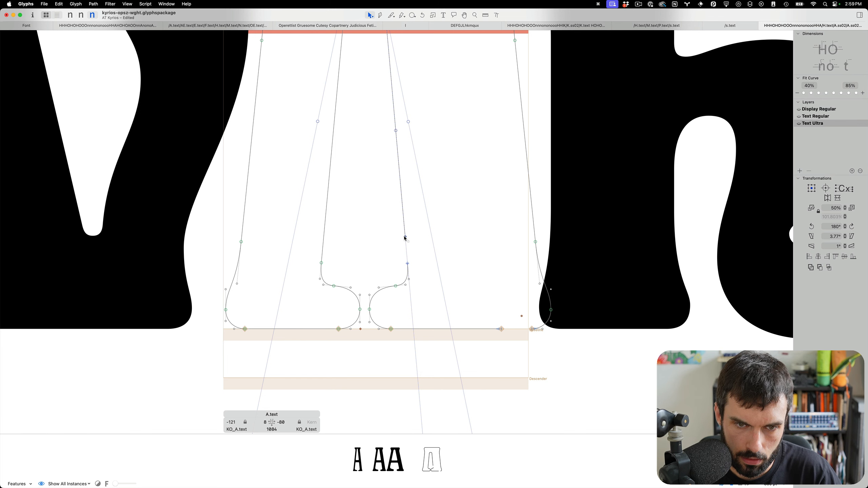
# - Close A.text's outline by joining the slot's right edge to the serif curve and the curve's baseline end to the right foot
pyautogui.click(429, 258)
pyautogui.scroll(-5, 428, 258)
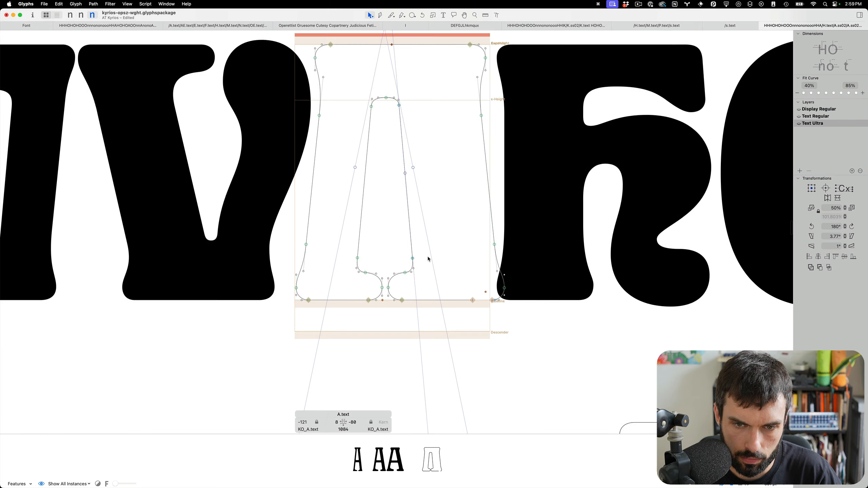
pyautogui.scroll(8, 478, 278)
pyautogui.moveTo(453, 304); pyautogui.dragTo(493, 304)
pyautogui.scroll(-4, 394, 251)
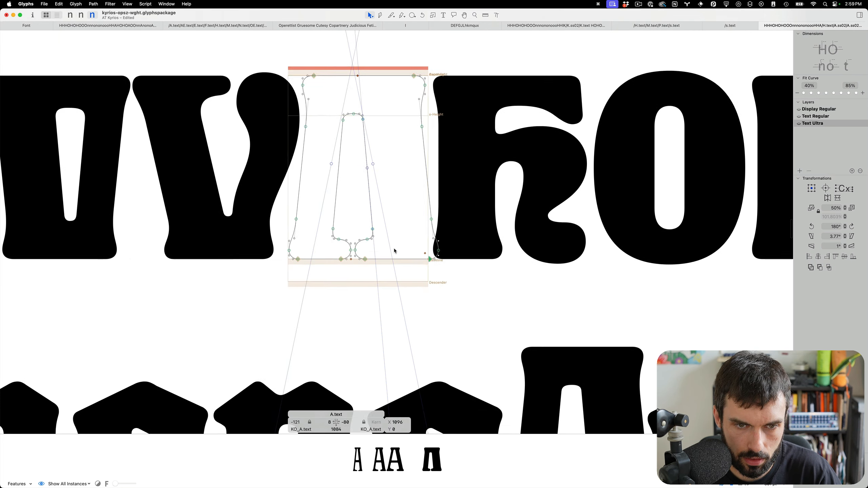
# - Set A.text's right sidebearing to the formula =| so it matches the left one
pyautogui.press('t')
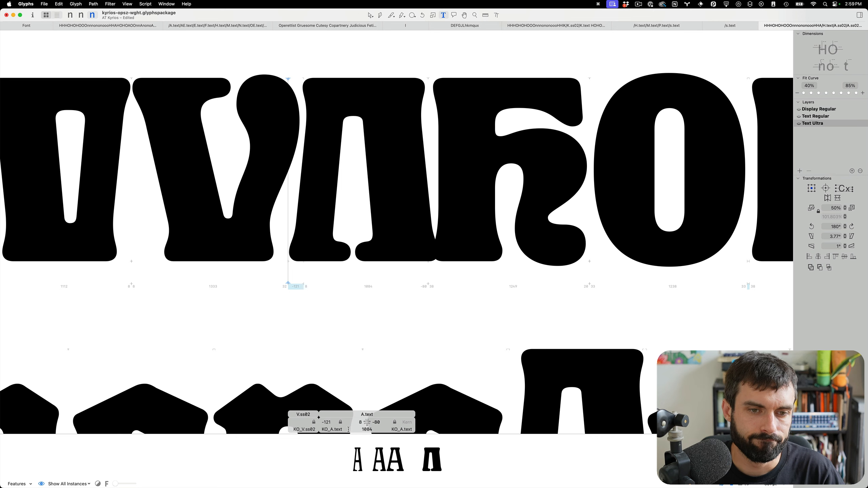
pyautogui.hscroll(-1, 348, 429)
pyautogui.hscroll(-2, 361, 262)
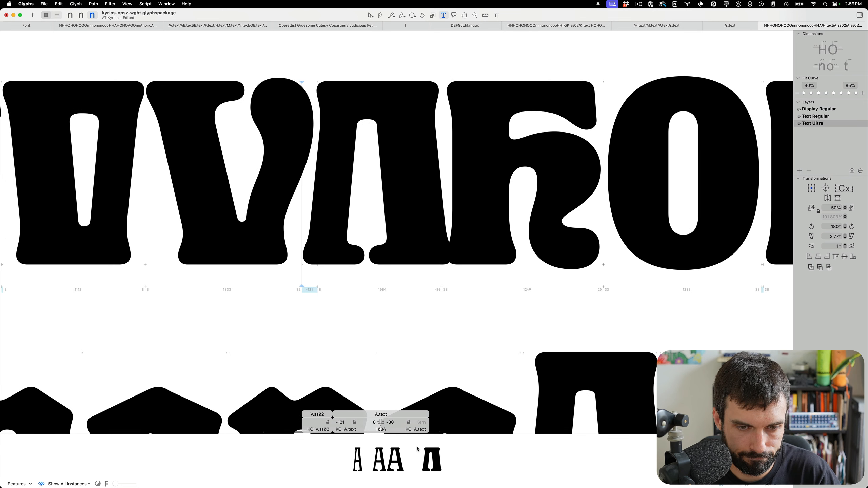
pyautogui.write('=')
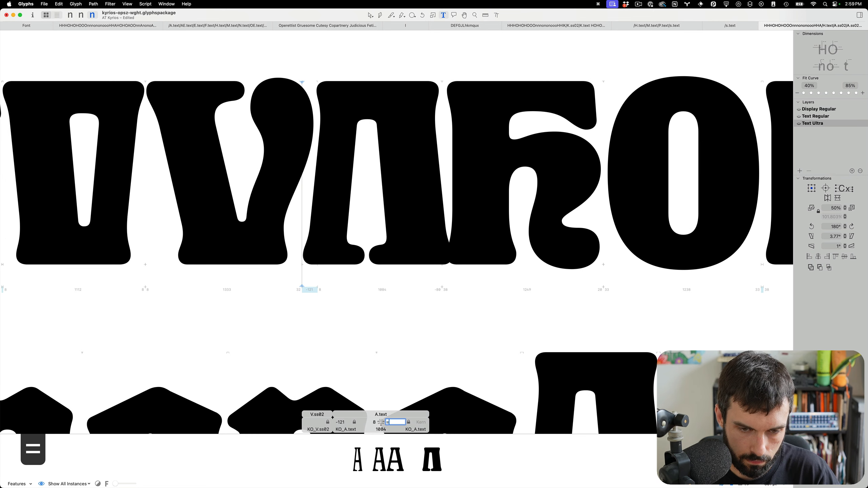
pyautogui.write('|')
pyautogui.press('Return')
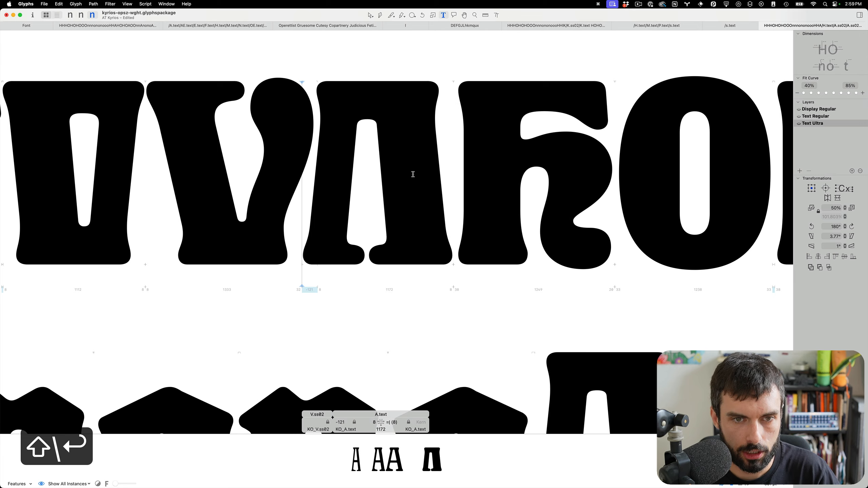
# - Insert the H.text glyph directly before A.text in the preview line, after V.ss02
pyautogui.scroll(5, 384, 169)
pyautogui.doubleClick(357, 194)
pyautogui.scroll(-10, 356, 194)
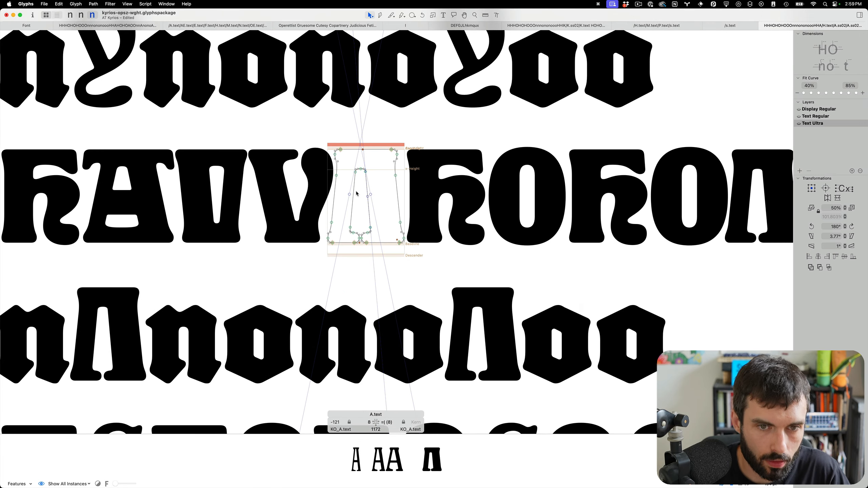
pyautogui.press('t')
pyautogui.press('super+f')
pyautogui.write('H.')
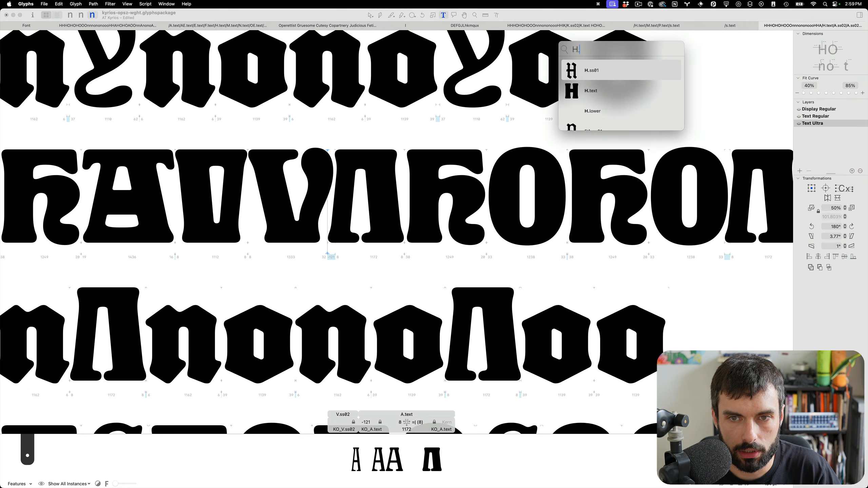
pyautogui.press('Down')
pyautogui.press('Return')
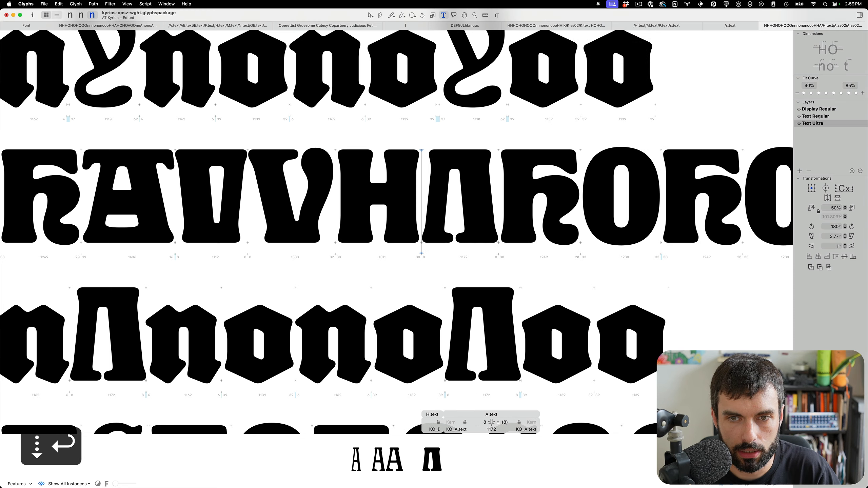
# - Copy H.text's rounded crossbar edges into A.text and place them across the slot, about 152 units left and 200 units down
pyautogui.scroll(5, 359, 206)
pyautogui.press('Escape')
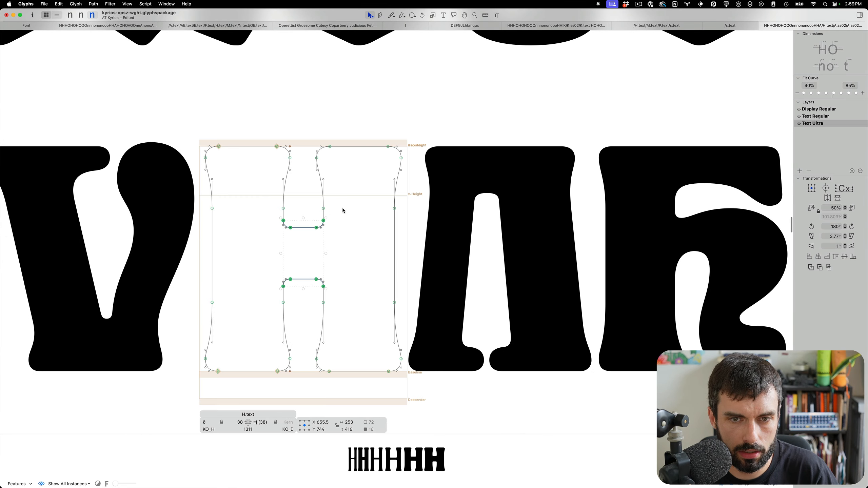
pyautogui.press('super+c')
pyautogui.doubleClick(477, 287)
pyautogui.press('super+v')
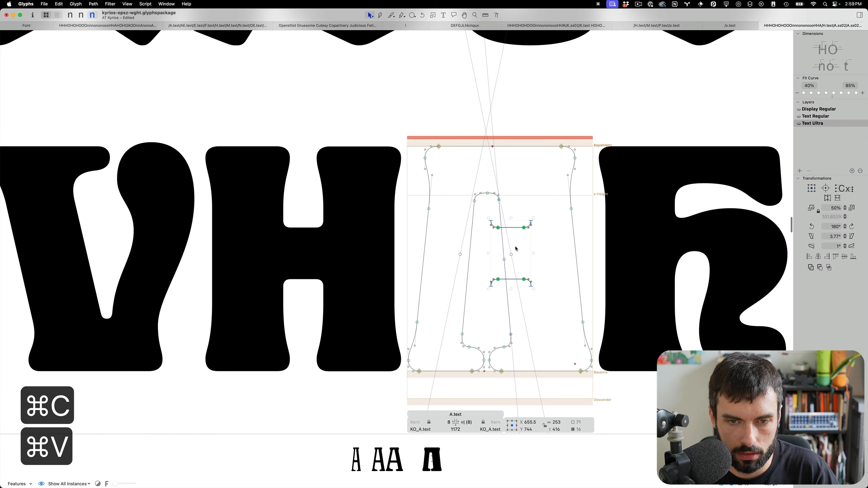
pyautogui.moveTo(535, 287); pyautogui.dragTo(507, 318)
pyautogui.click(510, 364)
# - Widen the gap between A.text's inner serifs by shifting the left serif's lower curve 20 units left and the right one's 10 units right
pyautogui.scroll(5, 517, 383)
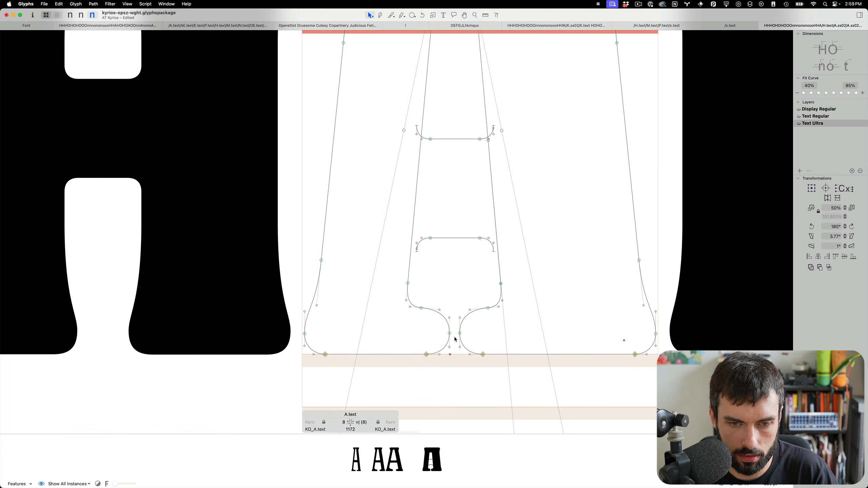
pyautogui.moveTo(455, 330); pyautogui.dragTo(405, 368)
pyautogui.hotkey('ctrl', 'alt', 'shift', 'Left')
pyautogui.hotkey('ctrl', 'alt', 'shift', 'Left')
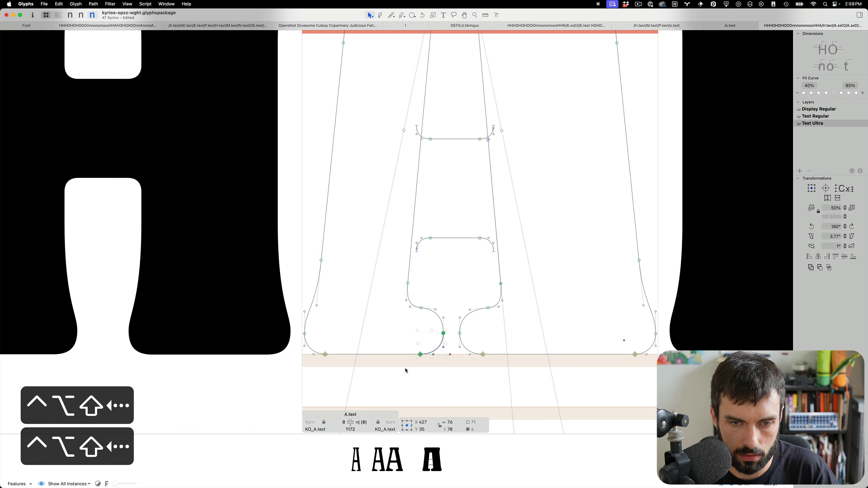
pyautogui.moveTo(500, 358); pyautogui.dragTo(454, 327)
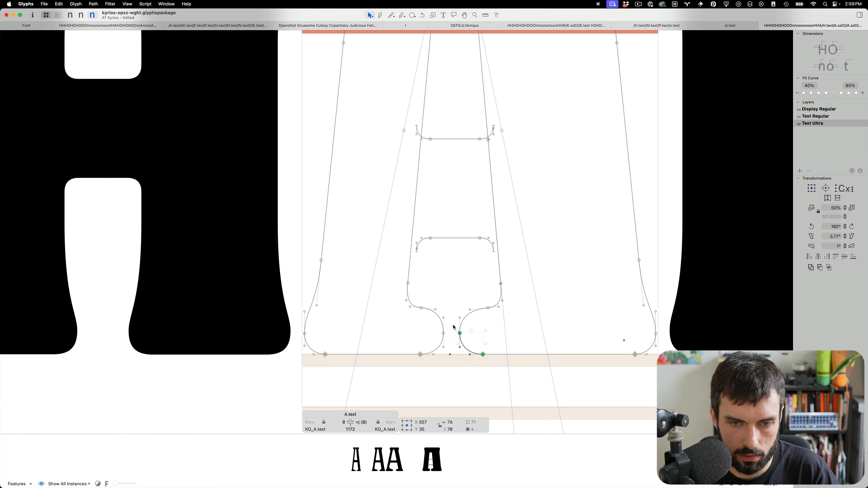
pyautogui.hotkey('ctrl', 'alt', 'shift', 'Right')
# - Move both rounded corners of the pasted upper crossbar edge inward onto the slot's slanted sides
pyautogui.click(449, 139)
pyautogui.scroll(5, 483, 128)
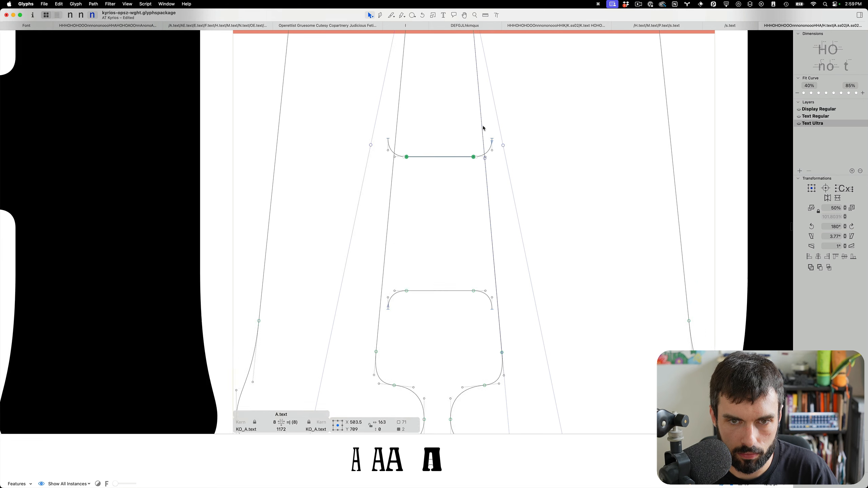
pyautogui.moveTo(544, 139); pyautogui.dragTo(425, 212)
pyautogui.moveTo(487, 161); pyautogui.dragTo(472, 161)
pyautogui.moveTo(368, 208); pyautogui.dragTo(325, 161)
pyautogui.press('Right')
pyautogui.press('Right')
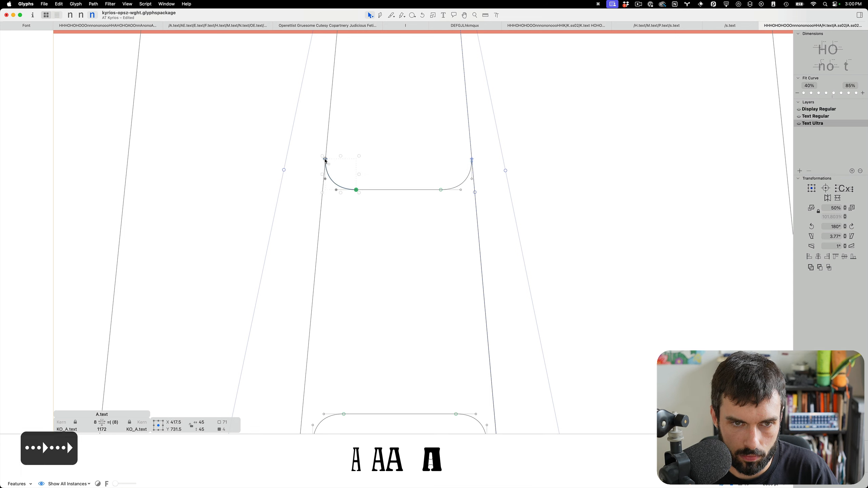
# - Move the lower crossbar edge's left corner 19 units left and its right corner 15 units right, onto the slot's sides
pyautogui.scroll(-5, 324, 161)
pyautogui.scroll(5, 356, 301)
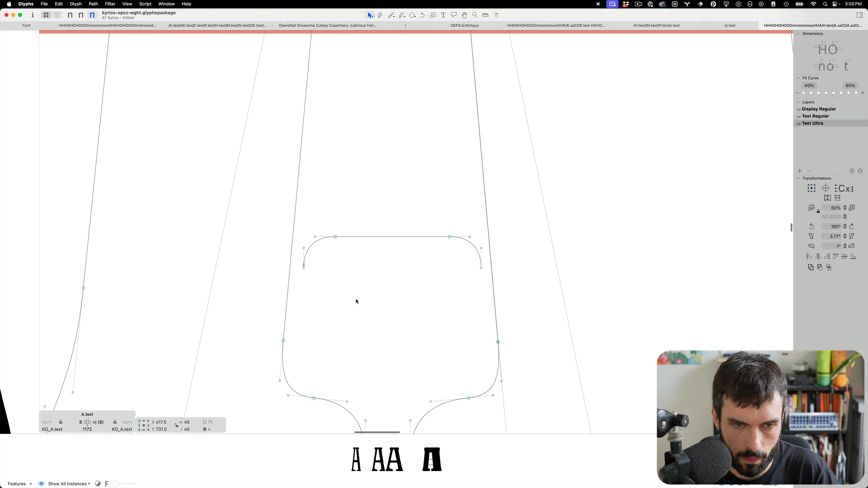
pyautogui.moveTo(357, 302); pyautogui.dragTo(233, 169)
pyautogui.hotkey('shift', 'Left')
pyautogui.hotkey('shift', 'Left')
pyautogui.press('Right')
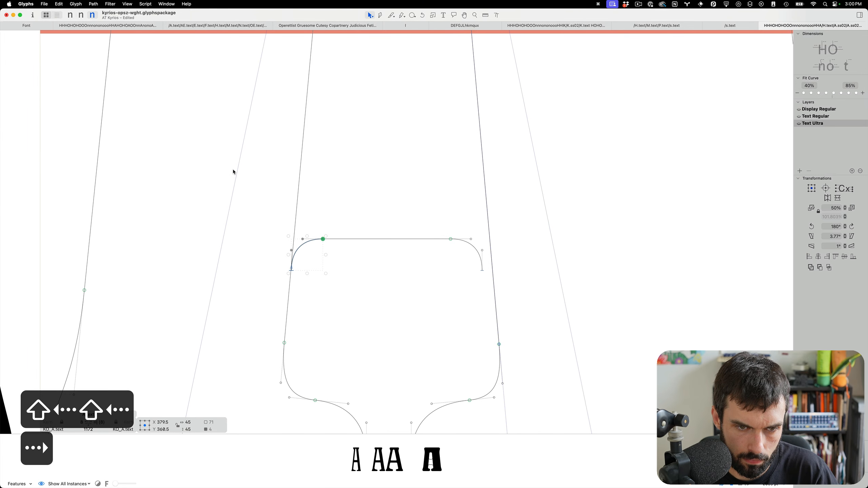
pyautogui.moveTo(568, 175); pyautogui.dragTo(493, 273)
pyautogui.scroll(-5, 423, 278)
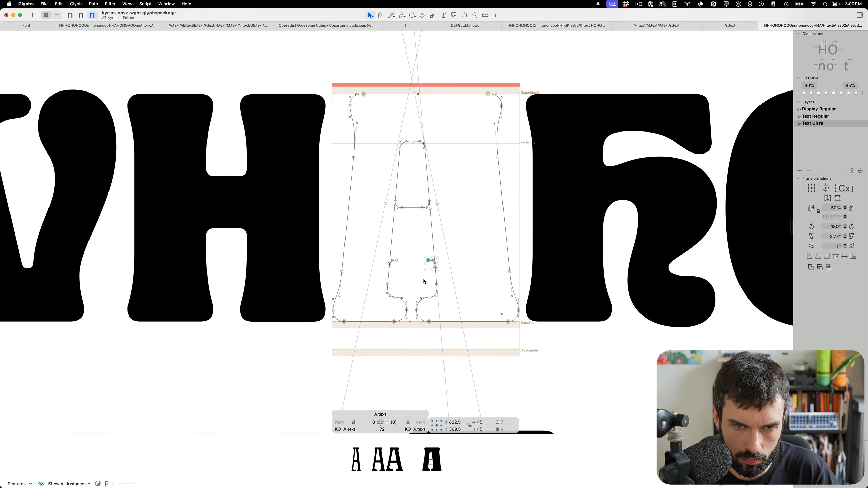
# - Delete all outlines from A.text's background layer and return to the foreground
pyautogui.press('super+b')
pyautogui.press('super+a')
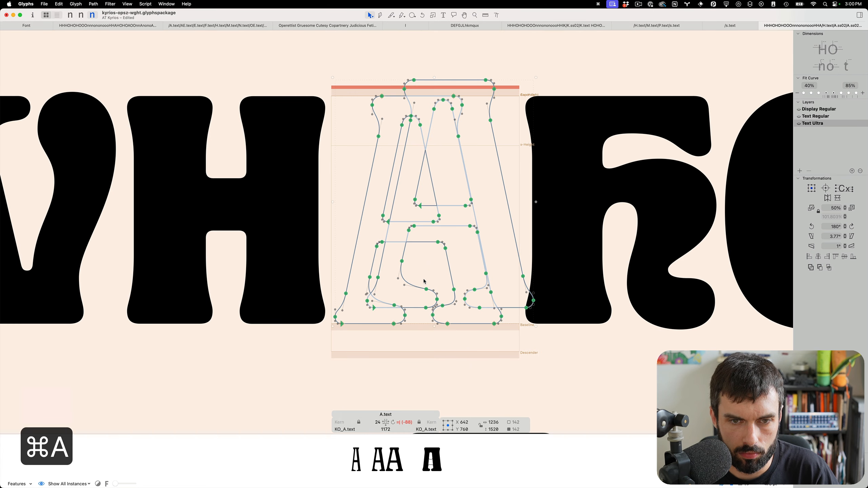
pyautogui.press('BackSpace')
pyautogui.press('super+b')
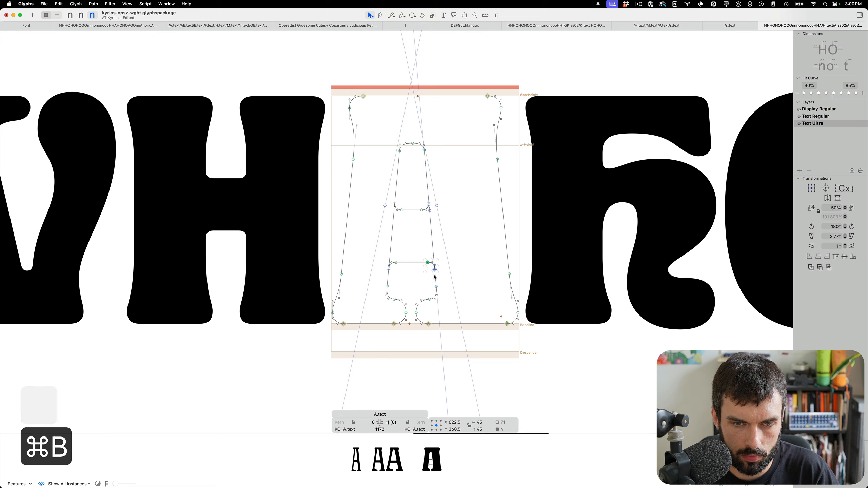
# - Raise the lower crossbar edge with both its rounded corners by 40 units
pyautogui.click(460, 277)
pyautogui.moveTo(454, 279); pyautogui.dragTo(354, 247)
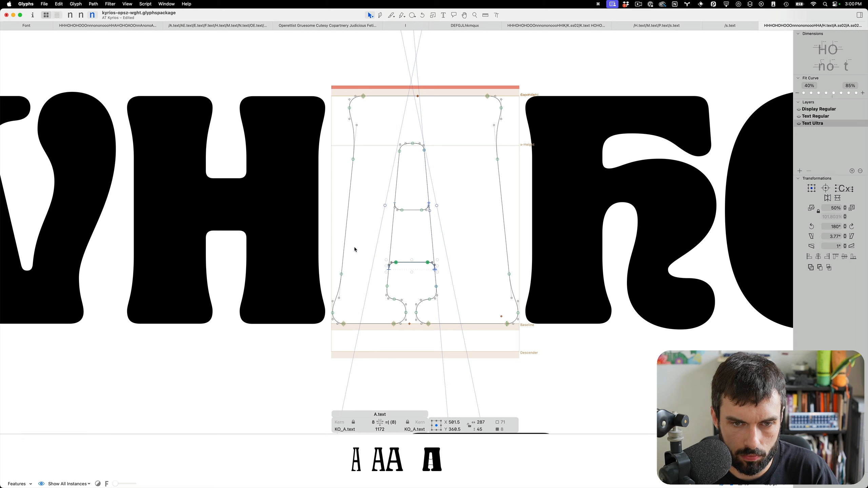
pyautogui.hotkey('shift', 'Up')
pyautogui.hotkey('shift', 'Up')
pyautogui.hotkey('shift', 'Up')
pyautogui.hotkey('shift', 'Up')
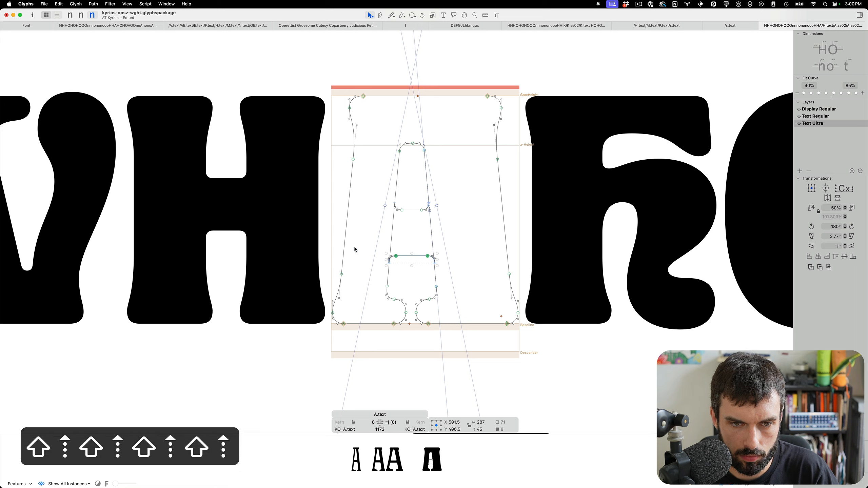
# - Shift the lower crossbar edge 4 units right, then move only its right corner 10 units left to fit the slot
pyautogui.press('Right')
pyautogui.press('Right')
pyautogui.press('Right')
pyautogui.press('Right')
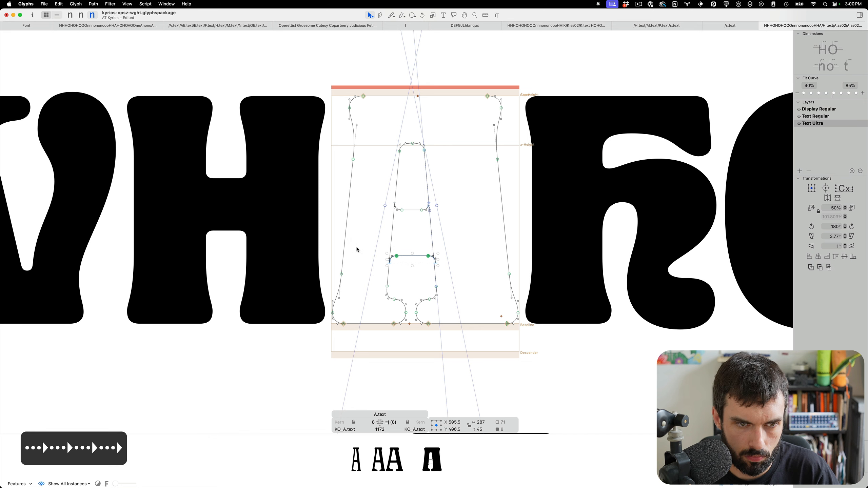
pyautogui.moveTo(462, 277); pyautogui.dragTo(417, 244)
pyautogui.hotkey('shift', 'Left')
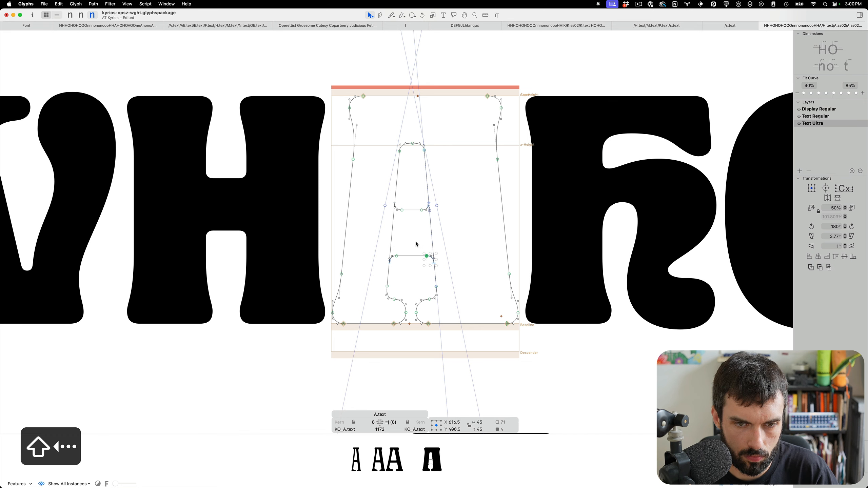
# - Copy all of A.text's outlines into its background layer and return to the foreground
pyautogui.scroll(3, 416, 244)
pyautogui.hotkey('ctrl', 'a')
pyautogui.hotkey('ctrl', 'c')
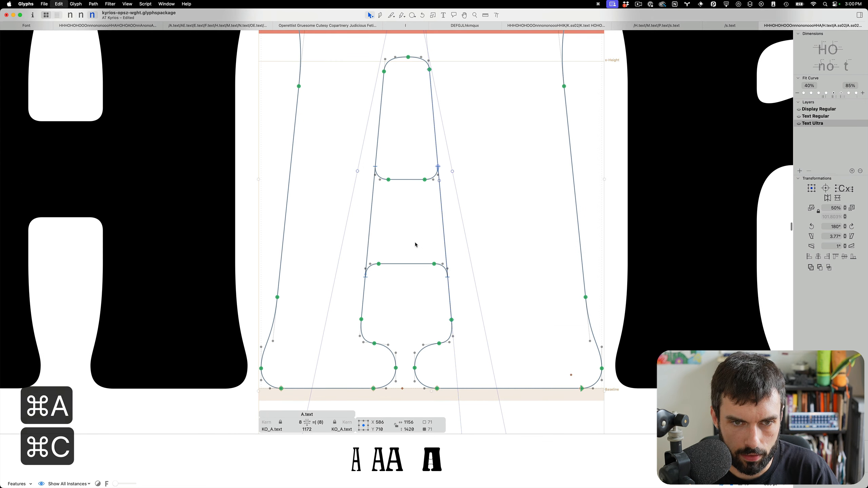
pyautogui.hotkey('ctrl', 'b')
pyautogui.hotkey('ctrl', 'v')
pyautogui.hotkey('ctrl', 'b')
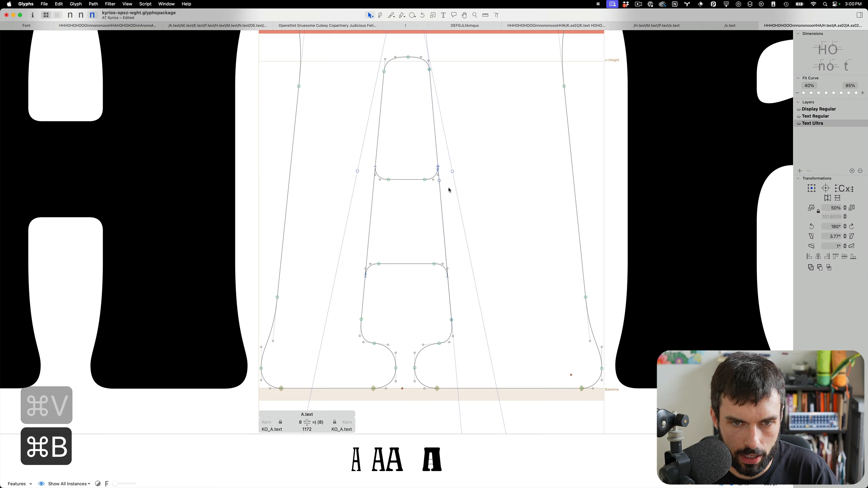
# - Cut the slot's sides with the Knife between the two crossbar edges and delete the side segments inside the crossbar
pyautogui.press('e')
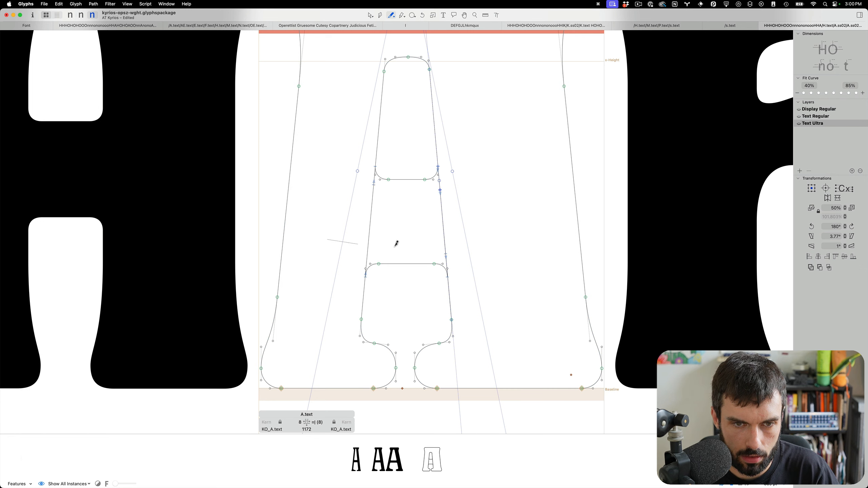
pyautogui.moveTo(327, 240); pyautogui.dragTo(382, 243)
pyautogui.press('v')
pyautogui.click(371, 226)
pyautogui.press('BackSpace')
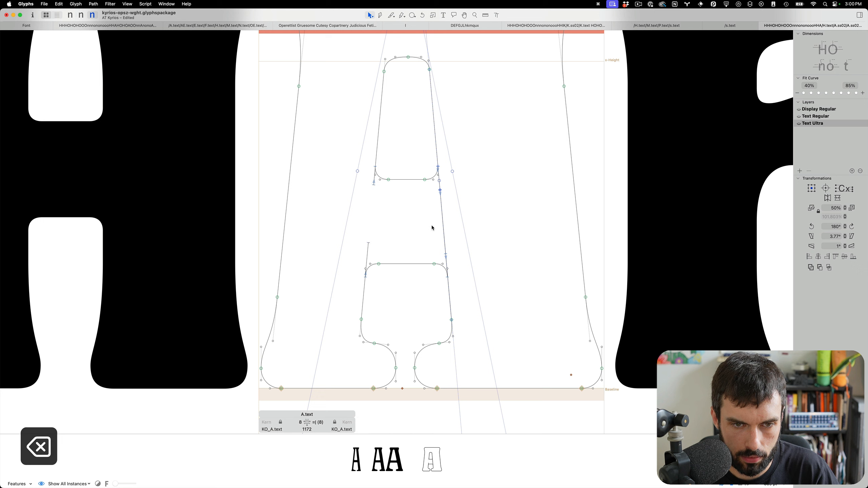
pyautogui.press('BackSpace')
# - Join the cut ends of the slot's sides to the crossbar corners, closing the upper counter and the lower slot
pyautogui.moveTo(441, 190); pyautogui.dragTo(438, 168)
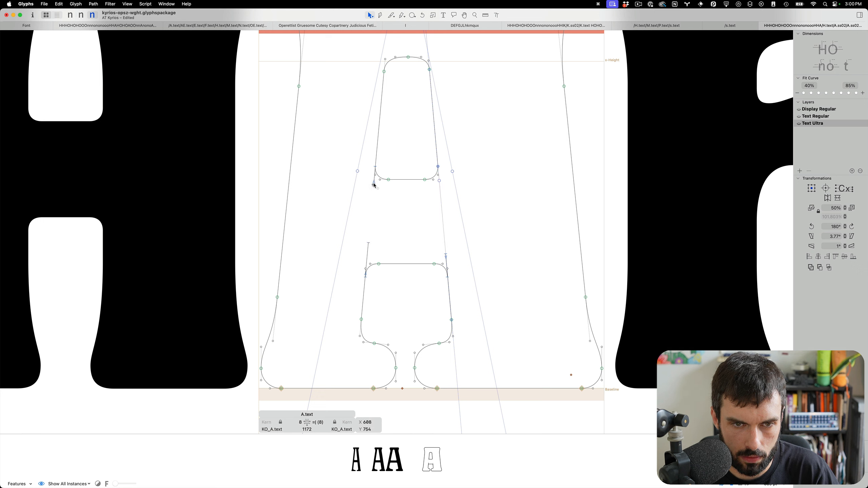
pyautogui.moveTo(375, 168); pyautogui.dragTo(376, 167)
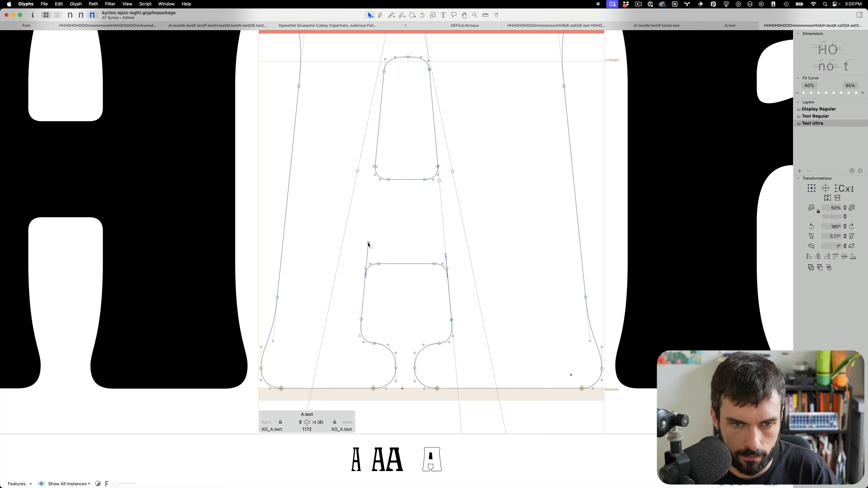
pyautogui.moveTo(369, 244); pyautogui.dragTo(366, 271)
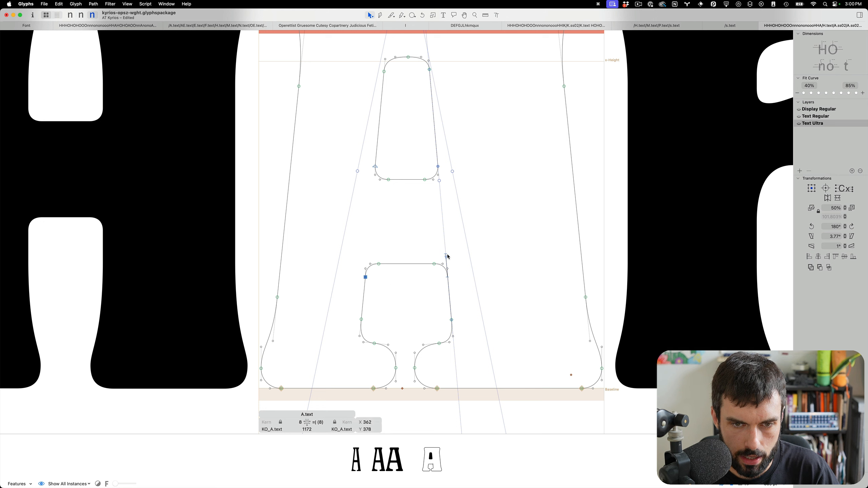
# - Convert the junction nodes at the lower and upper crossbar corners to smooth nodes and save the font
pyautogui.moveTo(448, 280); pyautogui.dragTo(355, 274)
pyautogui.press('Return')
pyautogui.moveTo(446, 168); pyautogui.dragTo(339, 151)
pyautogui.press('Return')
pyautogui.press('t')
pyautogui.scroll(-10, 372, 176)
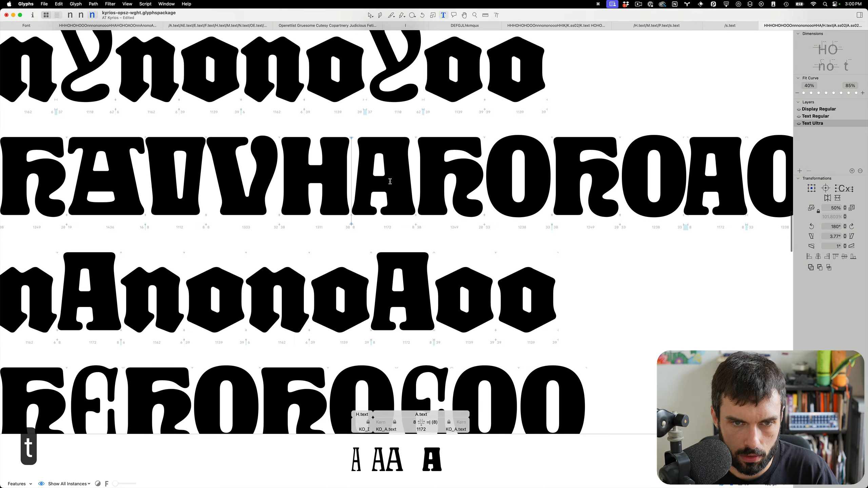
pyautogui.press('super+s')
# - Compare A.text's inner serifs with its Display Regular and Text Regular versions, save the font, and return to the Text Ultra master
pyautogui.hscroll(-5, 389, 180)
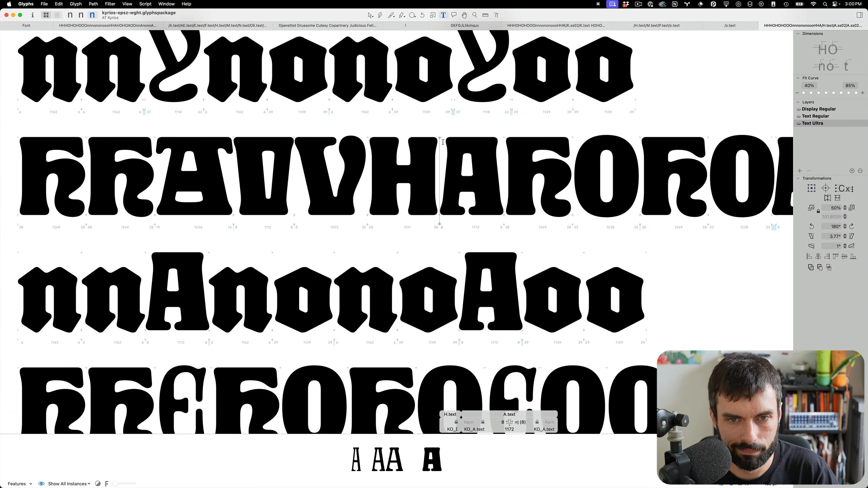
pyautogui.scroll(5, 443, 142)
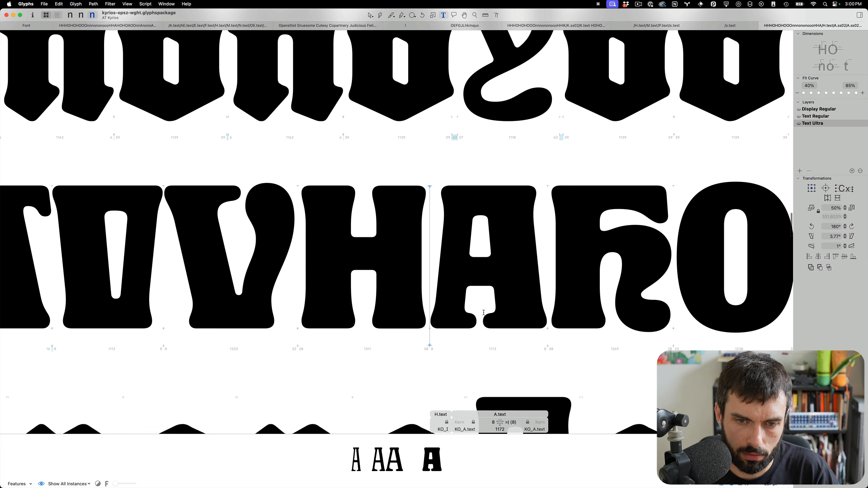
pyautogui.press('Escape')
pyautogui.scroll(5, 480, 315)
pyautogui.press('super+1')
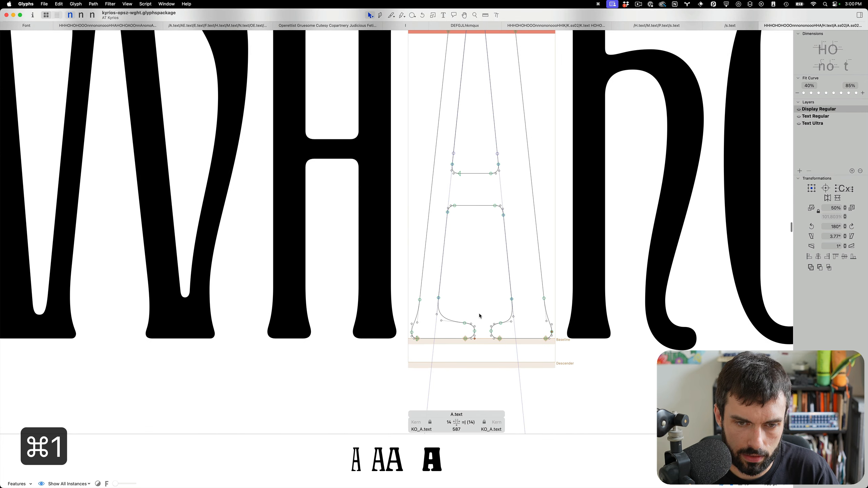
pyautogui.press('super+2')
pyautogui.press('t')
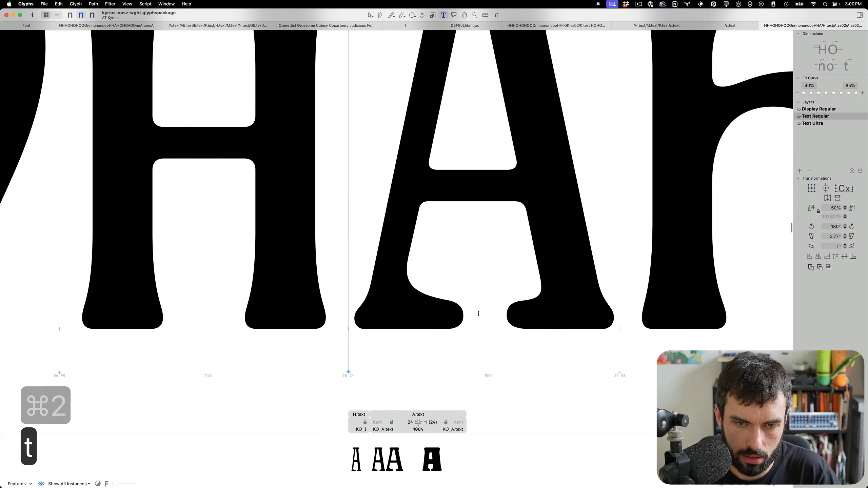
pyautogui.scroll(-5, 479, 314)
pyautogui.press('super+s')
pyautogui.scroll(4, 479, 314)
pyautogui.press('super+3')
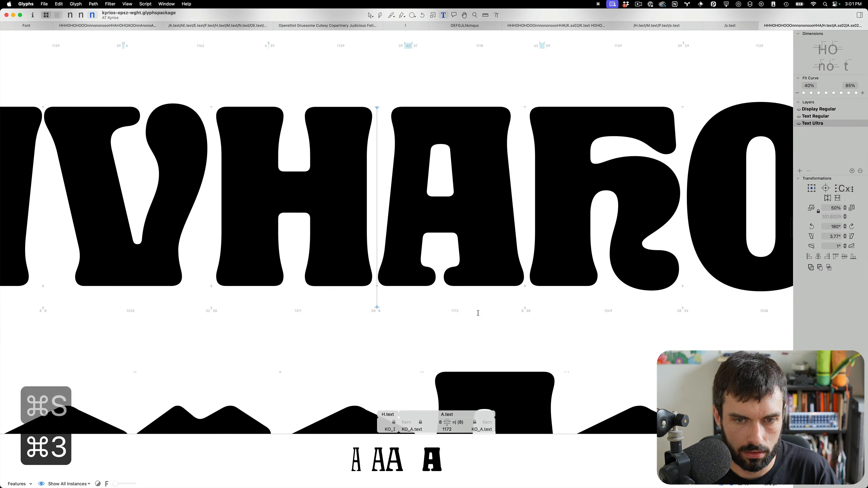
# - Shift the lower nodes of A.text's two inner serifs 20 units to the right in the Text Ultra master
pyautogui.press('Escape')
pyautogui.scroll(5, 451, 271)
pyautogui.scroll(3, 447, 278)
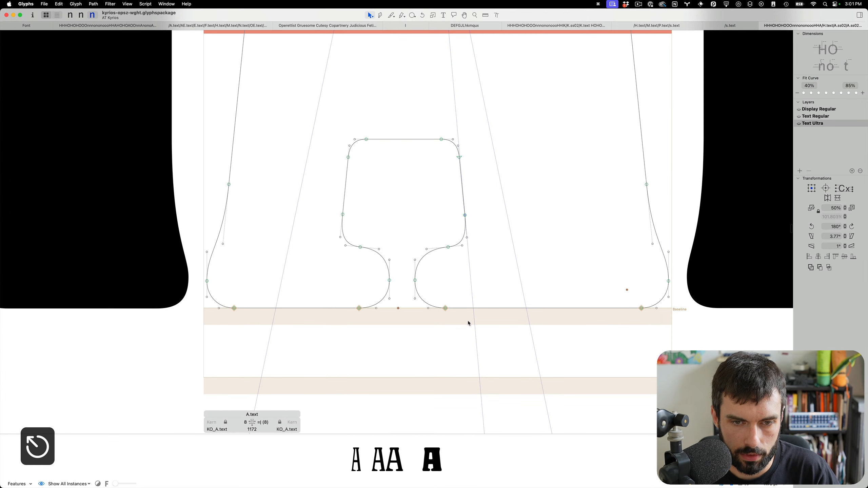
pyautogui.moveTo(466, 321); pyautogui.dragTo(346, 274)
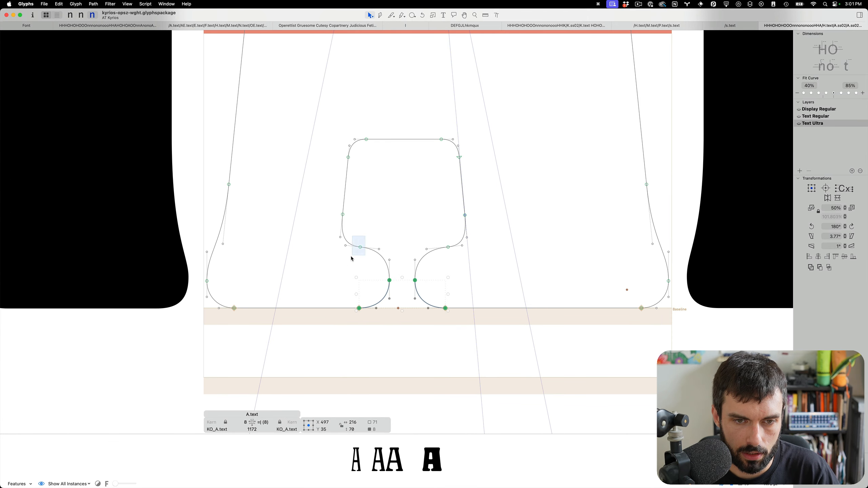
pyautogui.keyDown('shift'); pyautogui.click(360, 247); pyautogui.keyUp('shift')
pyautogui.hotkey('ctrl', 'alt', 'shift', 'Right')
pyautogui.hotkey('ctrl', 'alt', 'shift', 'Right')
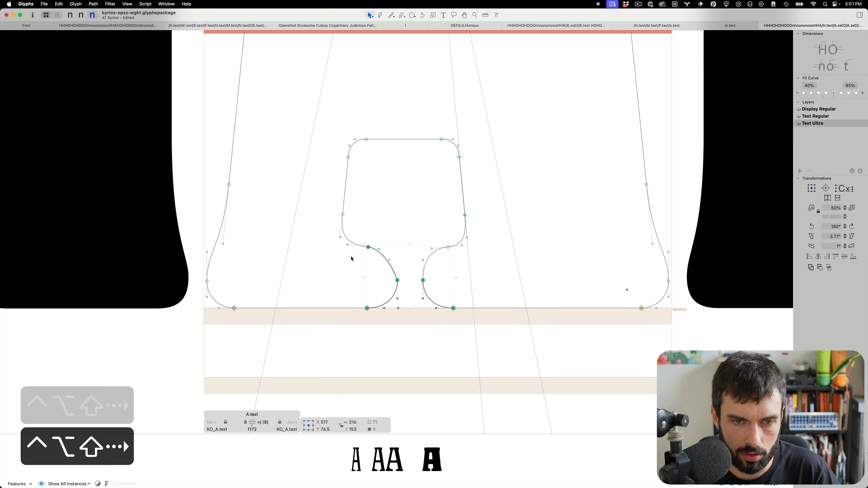
# - Realign the handles on the left inner serif's upper curve with its shifted tip and preview the letter
pyautogui.click(416, 274)
pyautogui.moveTo(391, 261); pyautogui.dragTo(396, 260)
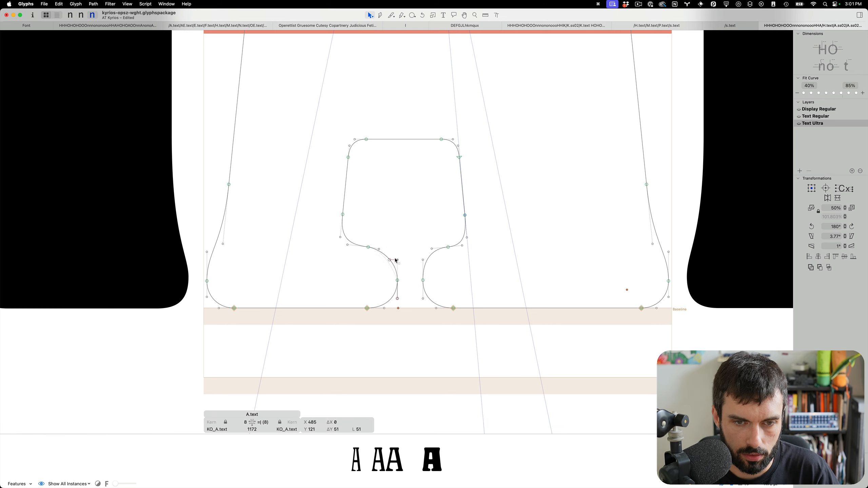
pyautogui.click(390, 257)
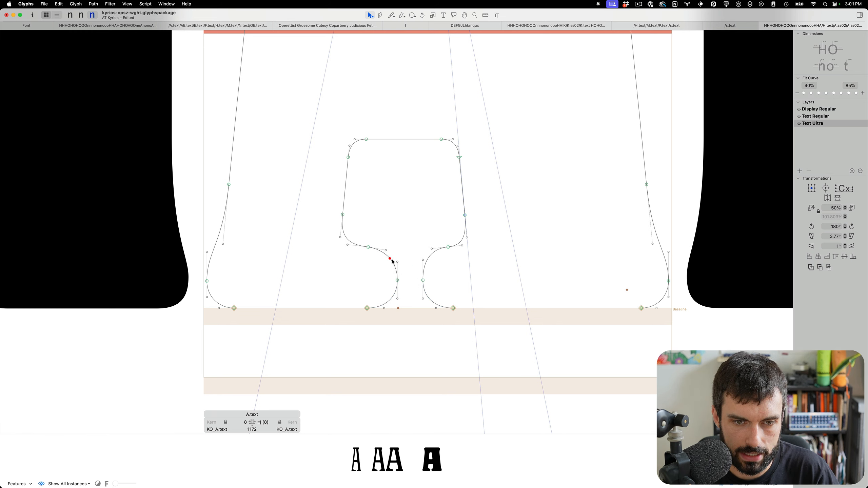
pyautogui.press('t')
pyautogui.press('Escape')
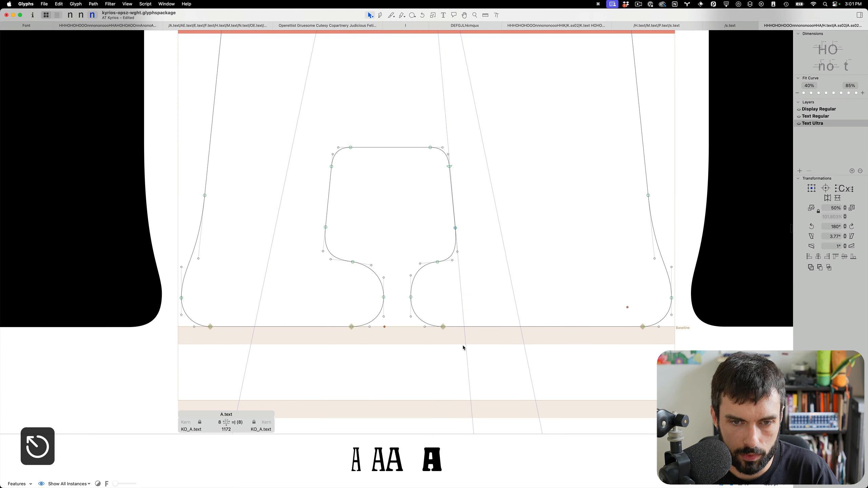
# - Shift the right inner serif's tip and baseline nodes another 20 units to the right and select the node on its upper curve
pyautogui.moveTo(456, 356); pyautogui.dragTo(402, 289)
pyautogui.hotkey('ctrl', 'alt', 'shift', 'Right')
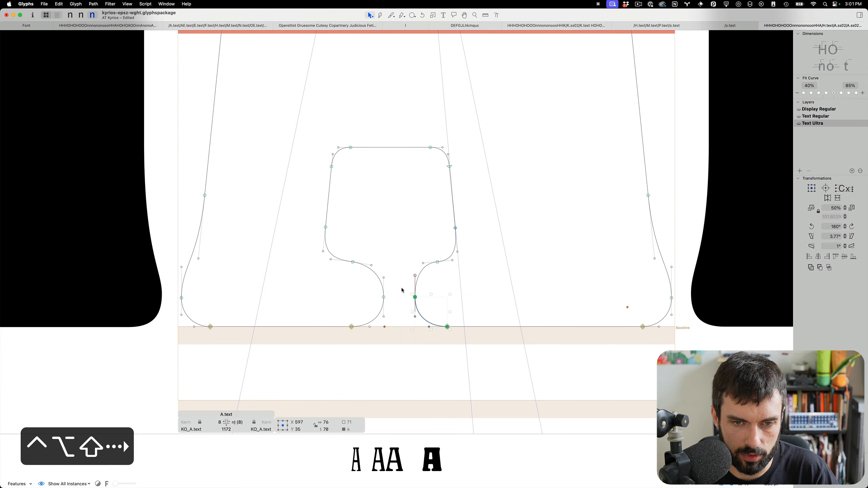
pyautogui.hotkey('ctrl', 'alt', 'shift', 'Right')
pyautogui.moveTo(440, 269); pyautogui.dragTo(428, 234)
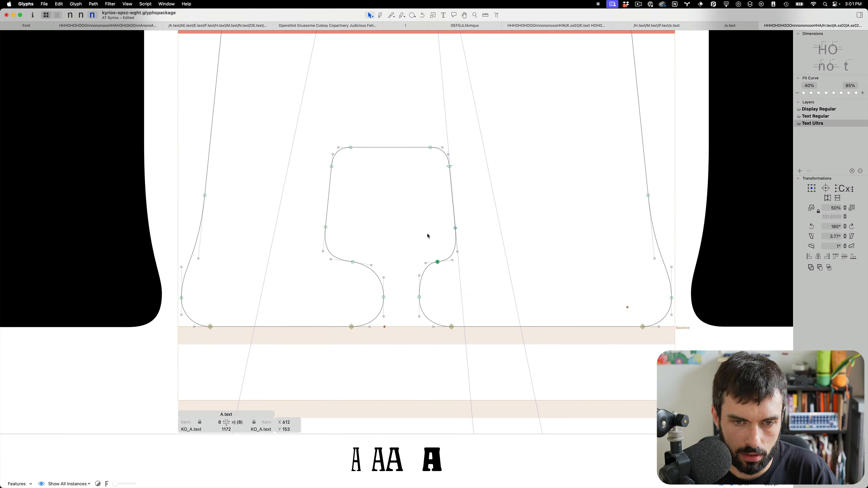
# - Copy A.text's complete Display Regular outline into its background layer and return to the foreground
pyautogui.press('super+1')
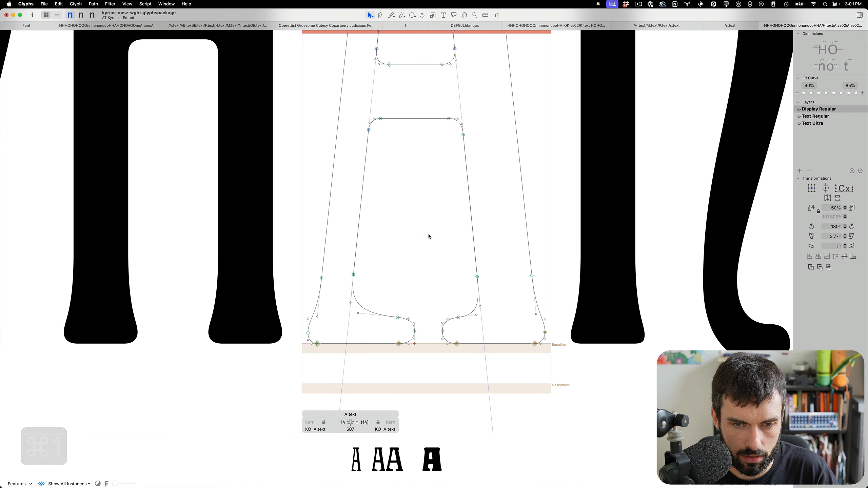
pyautogui.press('cmd+a')
pyautogui.press('cmd+c')
pyautogui.press('cmd+b')
pyautogui.press('cmd+v')
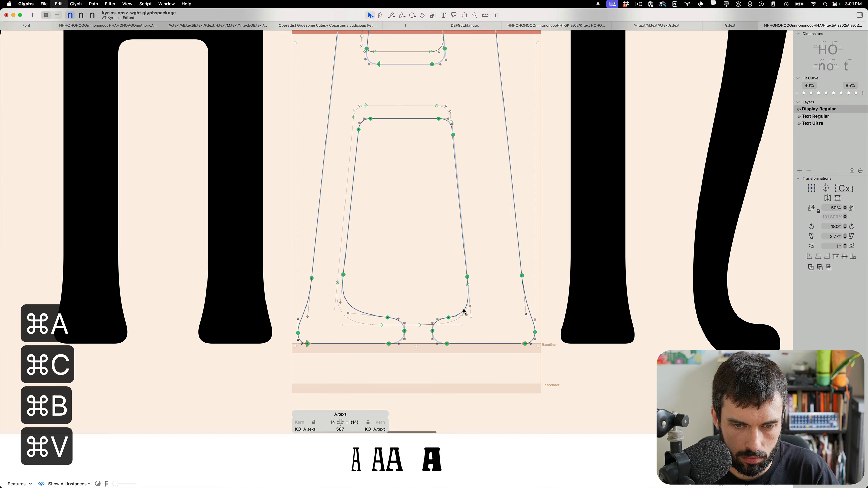
pyautogui.press('cmd+b')
# - Delete the node on the right inner serif's upper curve in Display Regular and shorten the curve's stem-side handle
pyautogui.click(449, 318)
pyautogui.press('BackSpace')
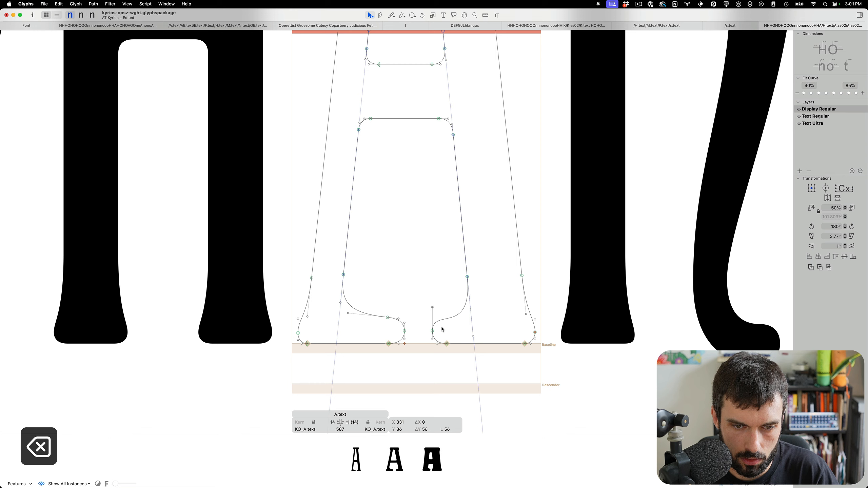
pyautogui.hscroll(-1, 459, 331)
pyautogui.moveTo(478, 337); pyautogui.dragTo(478, 328)
pyautogui.press('t')
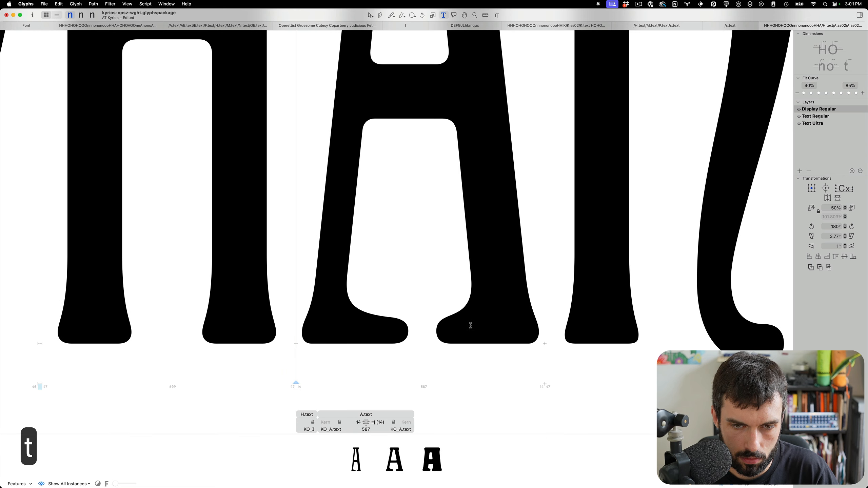
pyautogui.press('Escape')
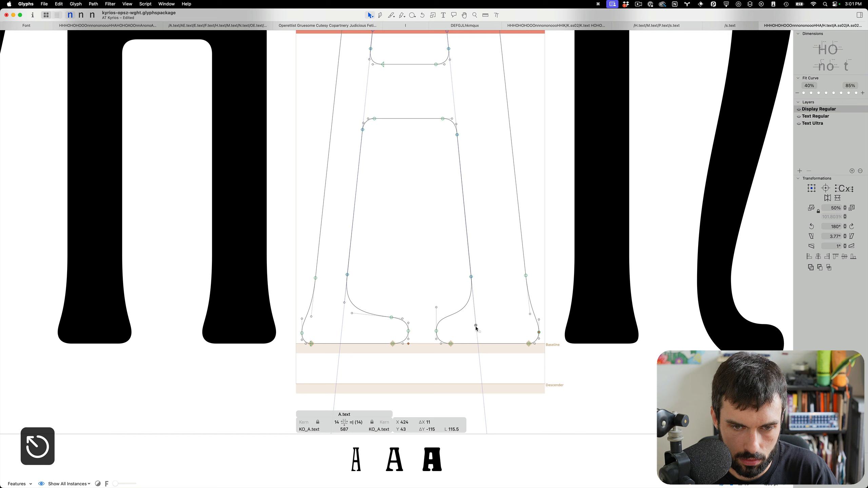
# - Shift the Display Regular right inner serif's tip and baseline nodes 20 units to the right and save the font
pyautogui.moveTo(476, 326); pyautogui.dragTo(437, 333)
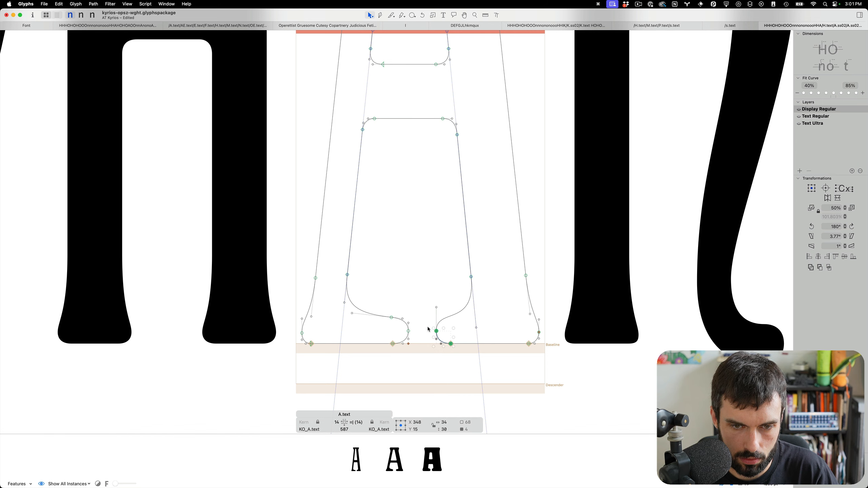
pyautogui.hotkey('ctrl', 'alt', 'shift', 'Right')
pyautogui.hotkey('ctrl', 'alt', 'shift', 'Right')
pyautogui.press('cmd+s')
pyautogui.press('t')
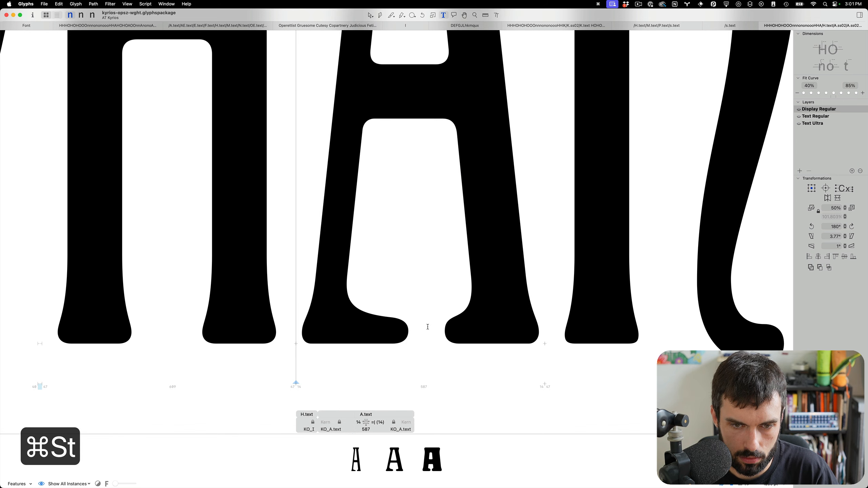
# - Delete the node on the upper curve of A.text's right inner serif in the Text Regular master
pyautogui.scroll(-5, 444, 333)
pyautogui.press('cmd+2')
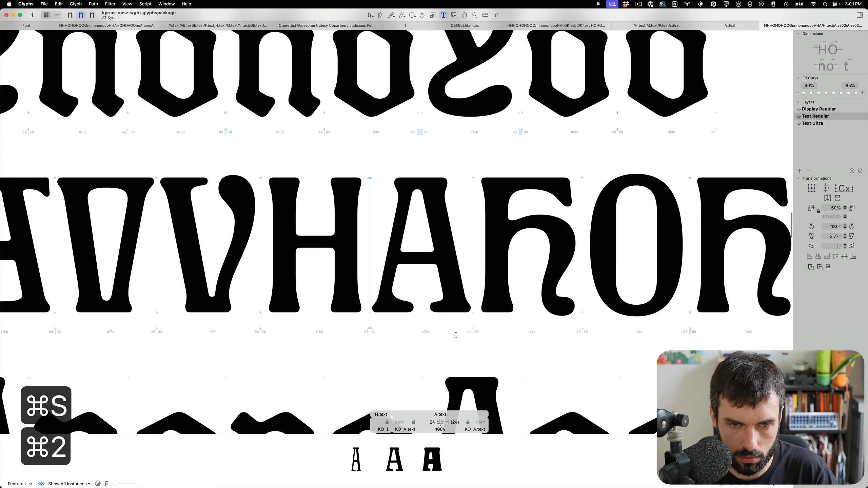
pyautogui.scroll(5, 458, 329)
pyautogui.press('Escape')
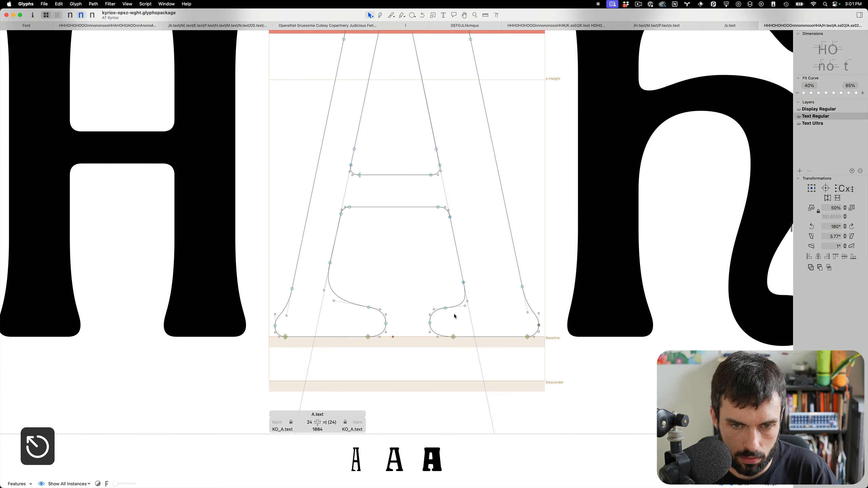
pyautogui.moveTo(443, 300); pyautogui.dragTo(443, 301)
pyautogui.press('BackSpace')
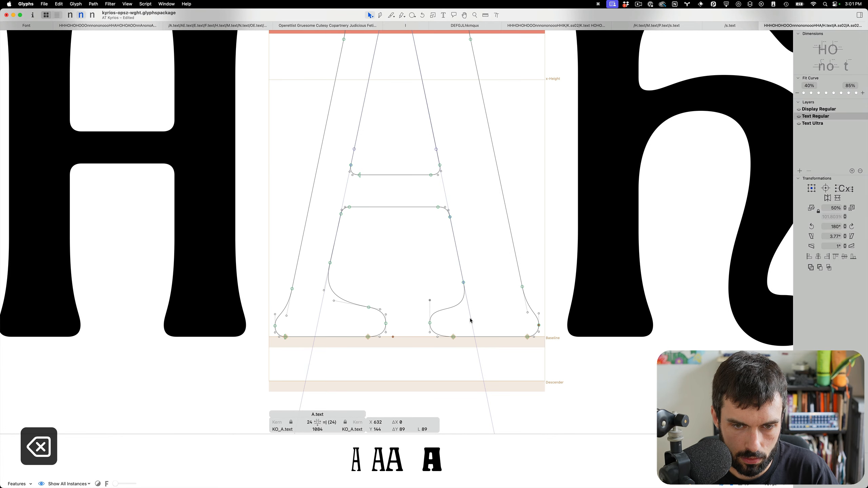
# - Move the Text Regular right inner serif's tip 40 units and its baseline node 20 units to the right
pyautogui.click(471, 321)
pyautogui.moveTo(461, 354); pyautogui.dragTo(421, 323)
pyautogui.hotkey('ctrl', 'alt', 'shift', 'Right')
pyautogui.hotkey('ctrl', 'alt', 'shift', 'Right')
pyautogui.hotkey('ctrl', 'alt', 'shift', 'Right')
pyautogui.hotkey('ctrl', 'alt', 'shift', 'Right')
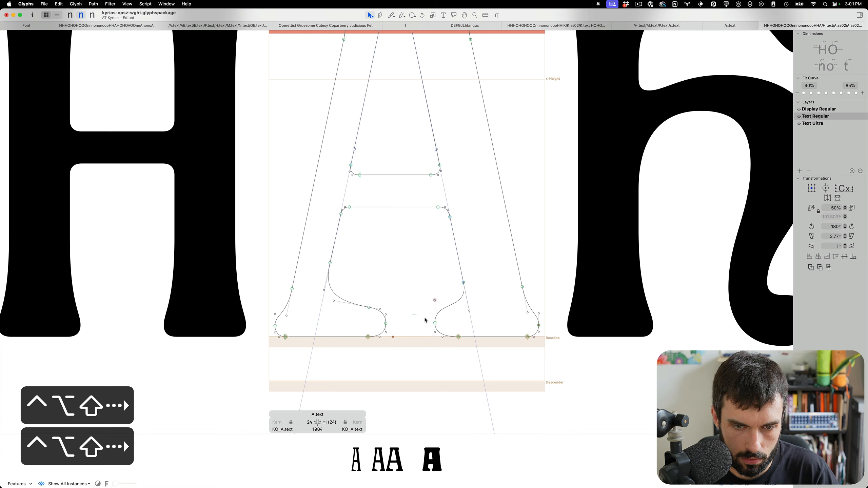
pyautogui.click(453, 328)
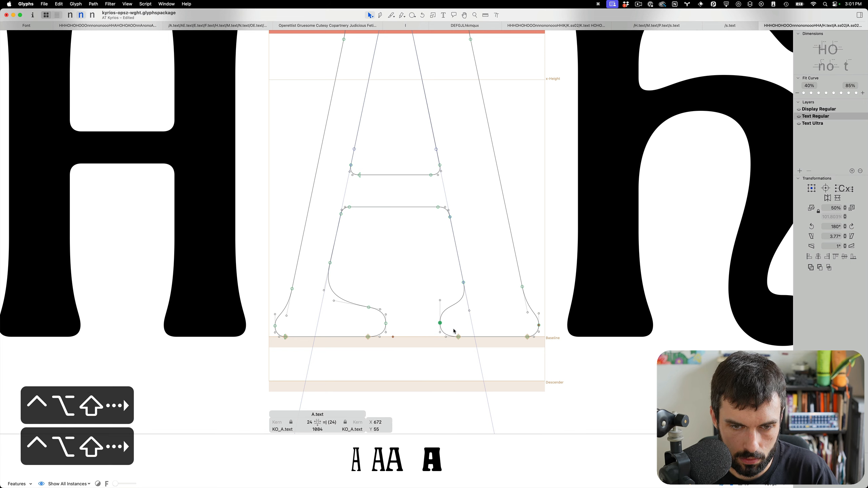
# - Delete the matching node on the right inner serif's upper curve in Text Ultra and save the font
pyautogui.press('super+2')
pyautogui.press('super+3')
pyautogui.press('BackSpace')
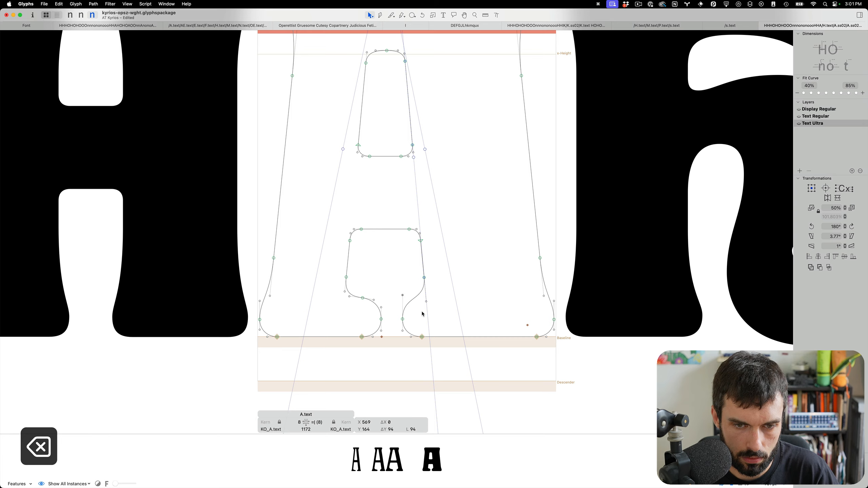
pyautogui.press('t')
pyautogui.scroll(-5, 423, 314)
pyautogui.press('super+s')
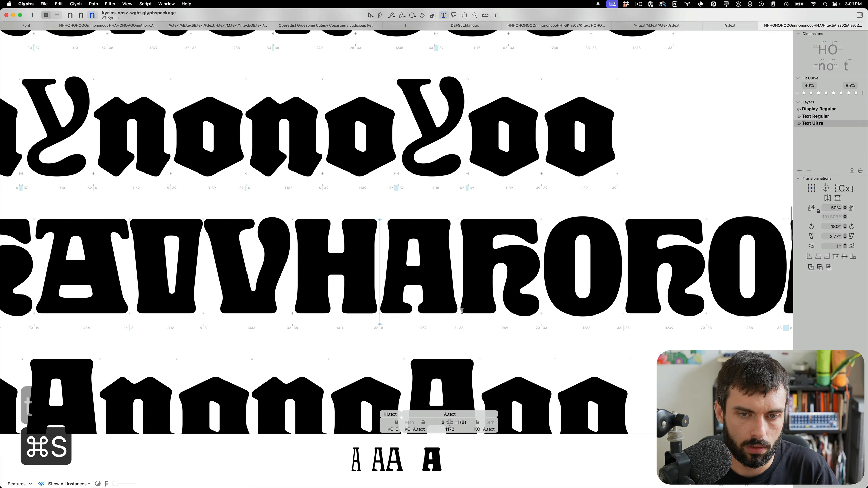
# - Correct A.text's path direction for all masters and save the font
pyautogui.scroll(-2, 462, 311)
pyautogui.hscroll(-3, 461, 308)
pyautogui.scroll(-5, 460, 298)
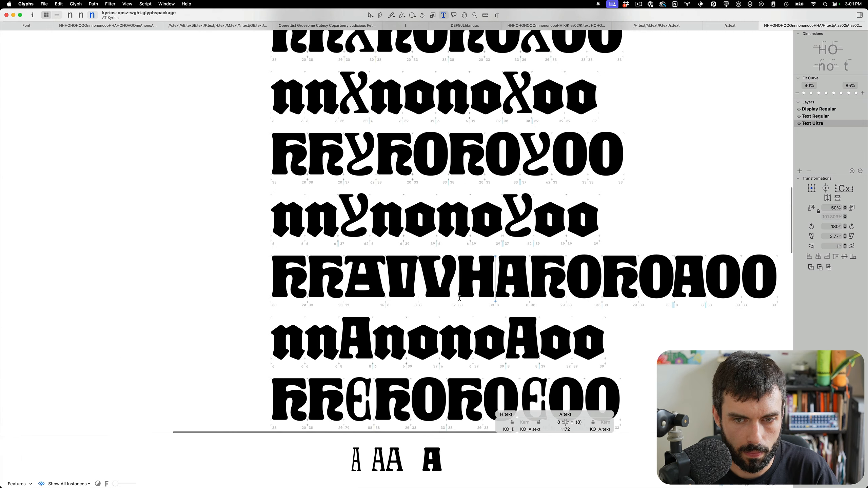
pyautogui.press('super+s')
pyautogui.scroll(-3, 503, 275)
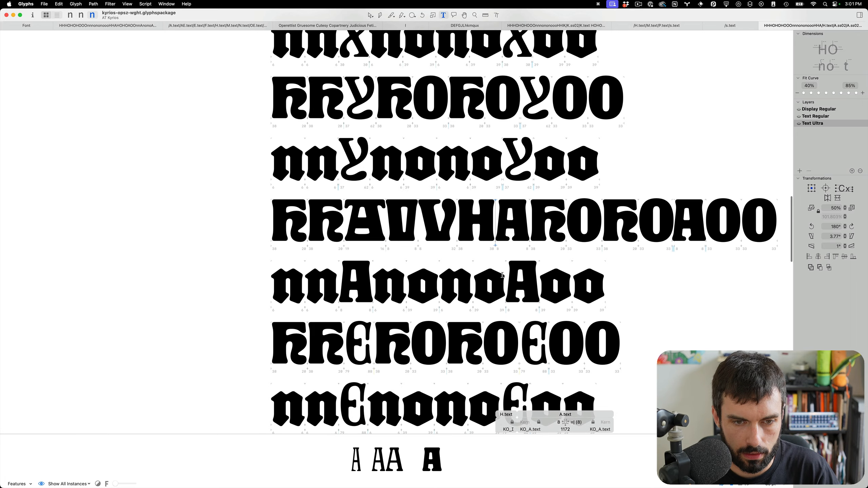
pyautogui.press('alt+shift+super+r')
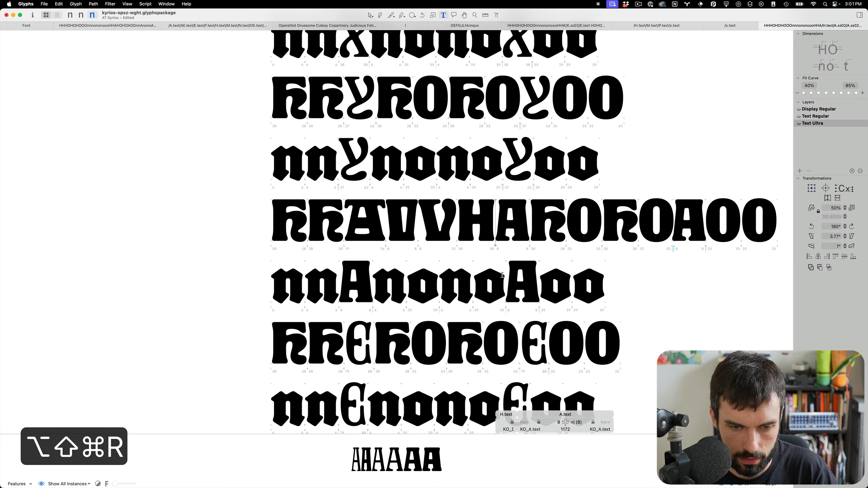
pyautogui.press('super+s')
# - Save the font and insert an E in front of E.text in the capitals proof line
pyautogui.scroll(-2, 503, 275)
pyautogui.scroll(5, 360, 252)
pyautogui.press('super+s')
pyautogui.click(361, 252)
pyautogui.write('E')
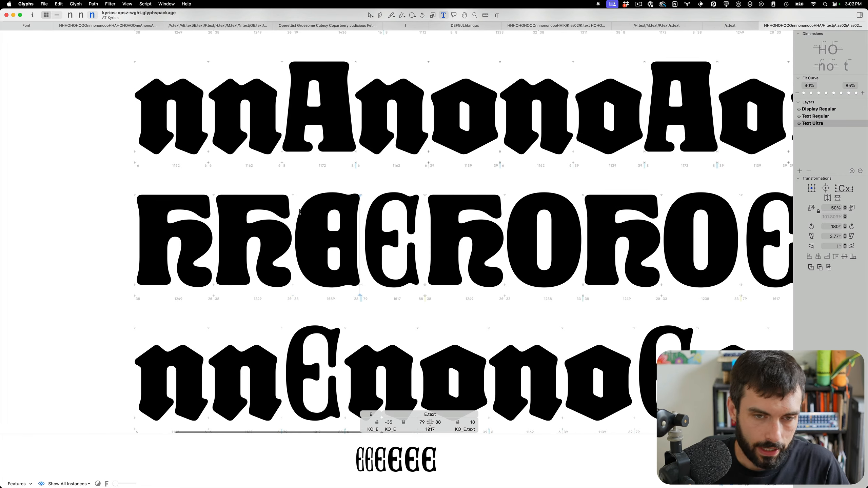
pyautogui.click(300, 211)
pyautogui.write('F')
pyautogui.scroll(3, 406, 234)
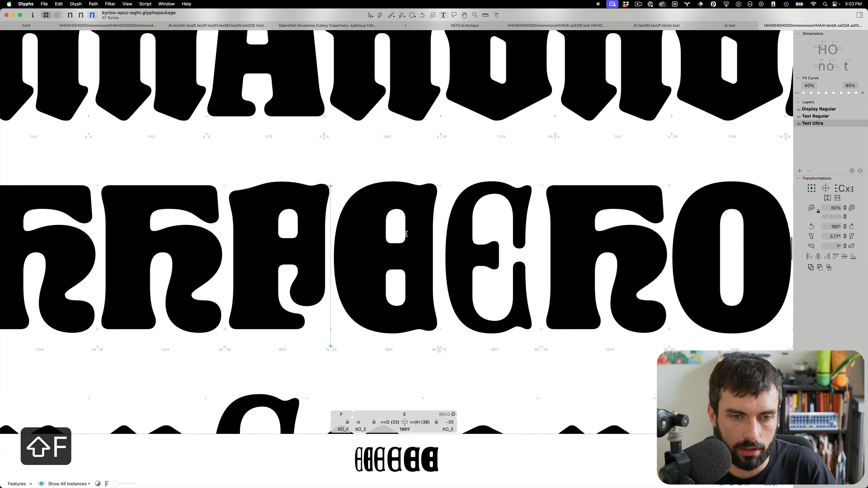
pyautogui.write('oip')
pyautogui.scroll(-5, 407, 235)
pyautogui.press('BackSpace')
pyautogui.press('BackSpace')
pyautogui.press('BackSpace')
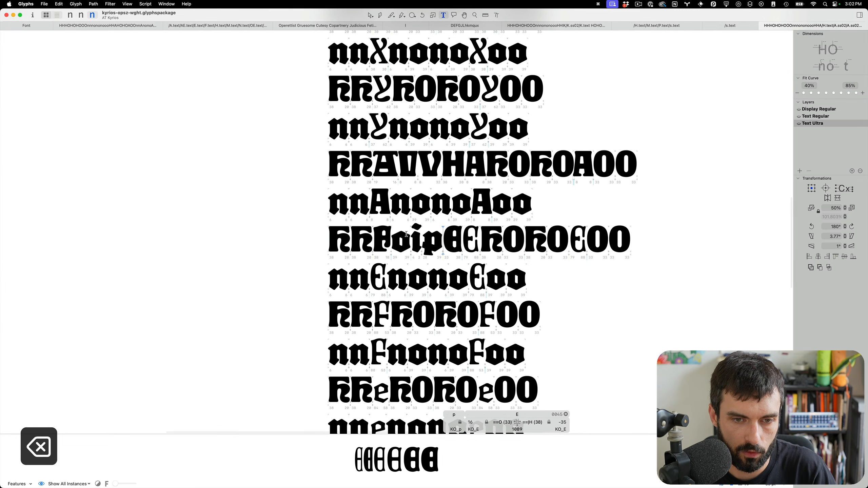
pyautogui.press('BackSpace')
pyautogui.scroll(6, 407, 234)
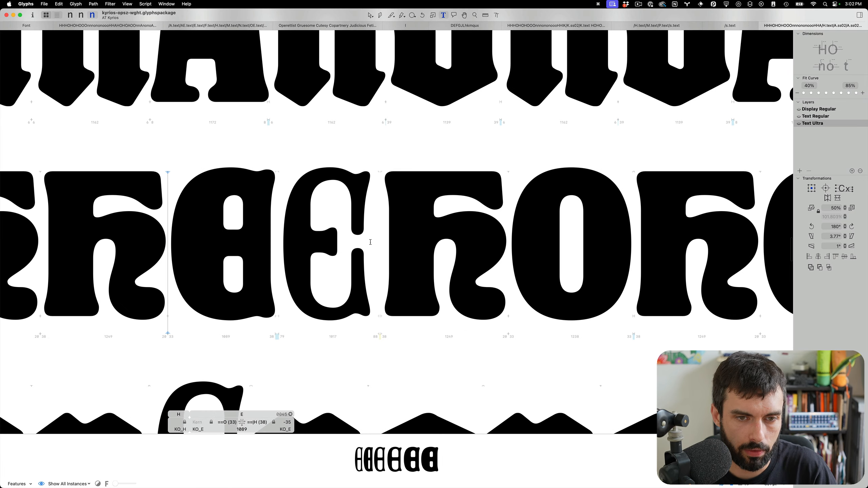
# - Insert a C before the E in the proof line and copy the C's outline
pyautogui.write('C')
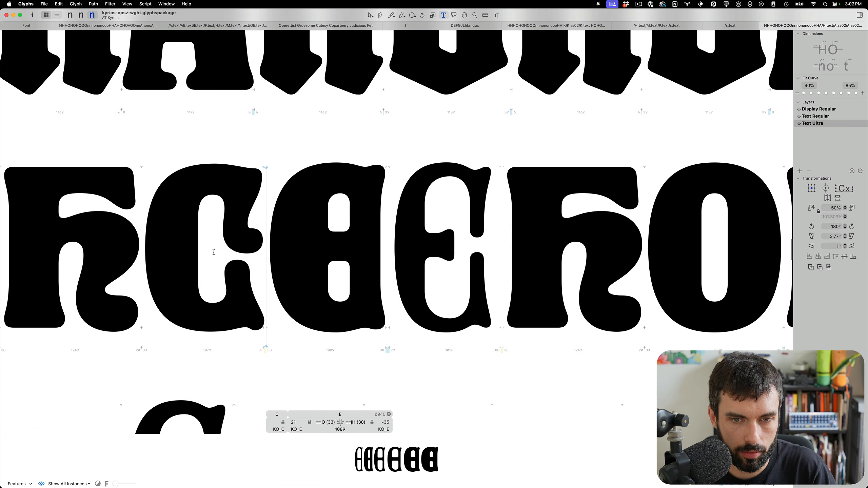
pyautogui.press('Escape')
pyautogui.press('super+a')
pyautogui.press('super+c')
# - Open E.text for editing and delete the E component from its background layer
pyautogui.doubleClick(443, 286)
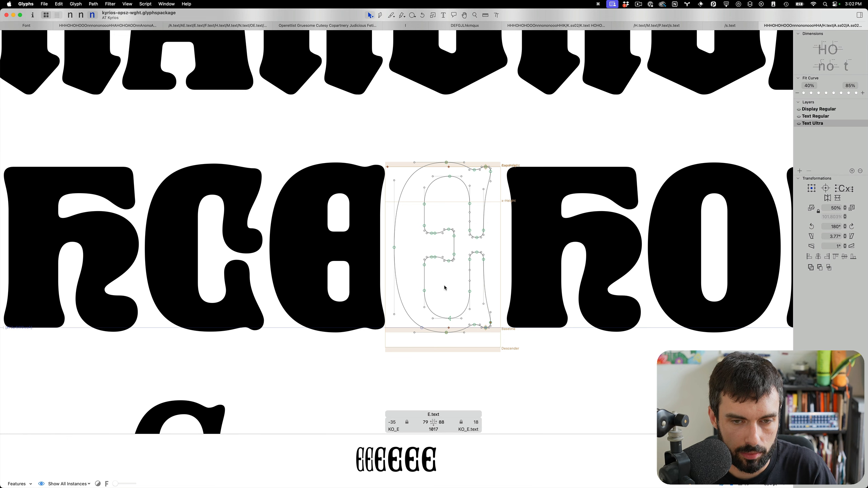
pyautogui.press('super+b')
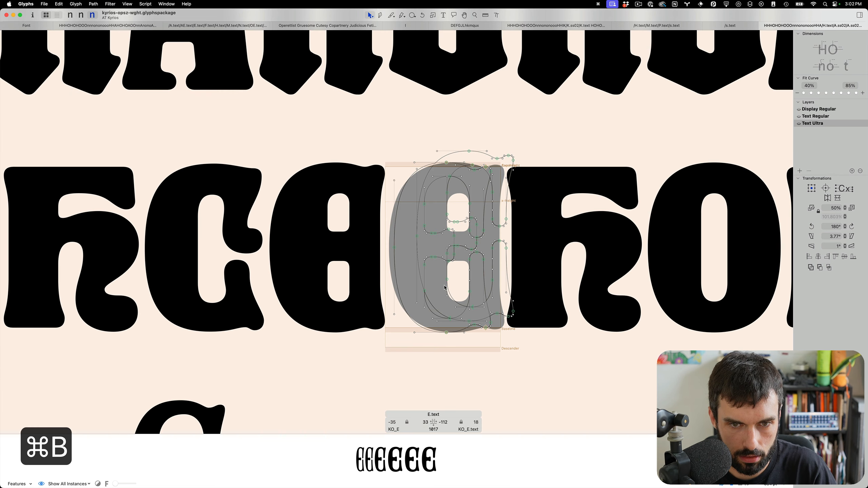
pyautogui.press('super+v')
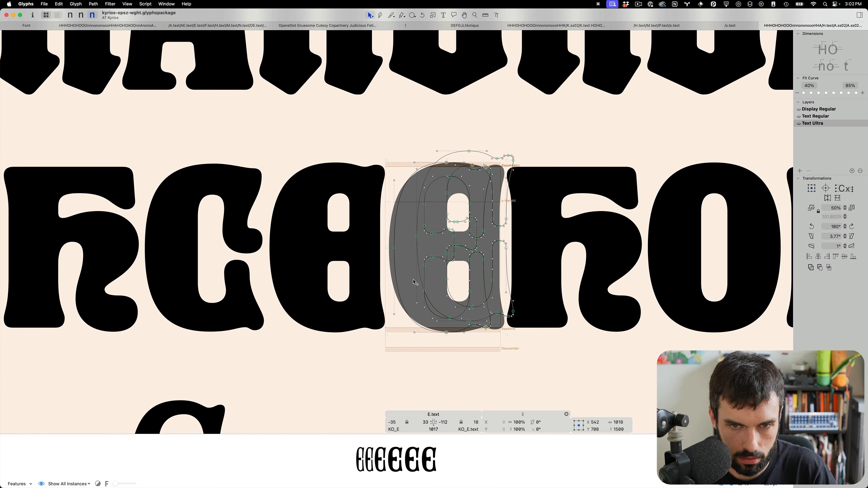
pyautogui.press('BackSpace')
pyautogui.press('super+b')
# - Replace E.text's entire Text Ultra outline with the copied C outline
pyautogui.press('super+a')
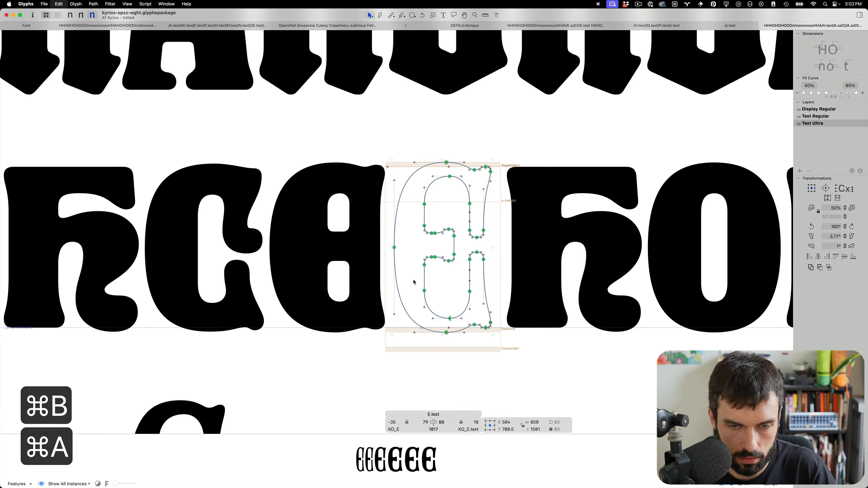
pyautogui.press('BackSpace')
pyautogui.press('super+v')
pyautogui.scroll(2, 524, 234)
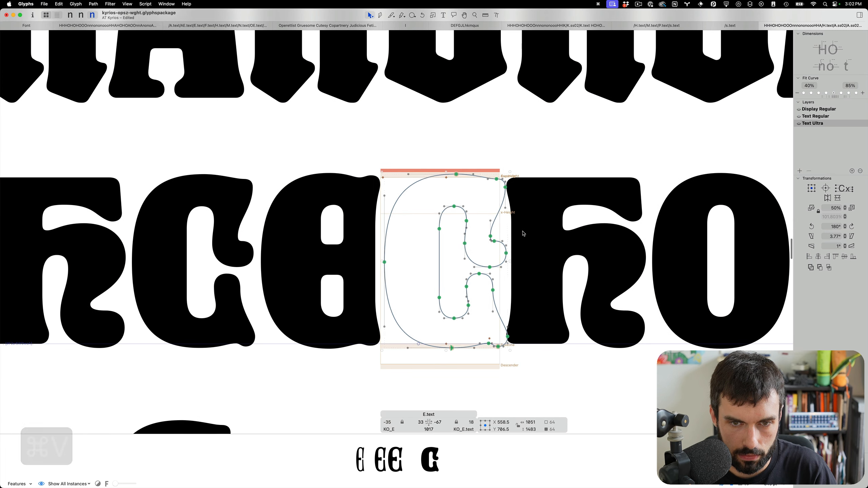
# - Delete the upper terminal of E.text's C outline, removing its nodes, and duplicate the lower terminal in place
pyautogui.moveTo(566, 115); pyautogui.dragTo(445, 273)
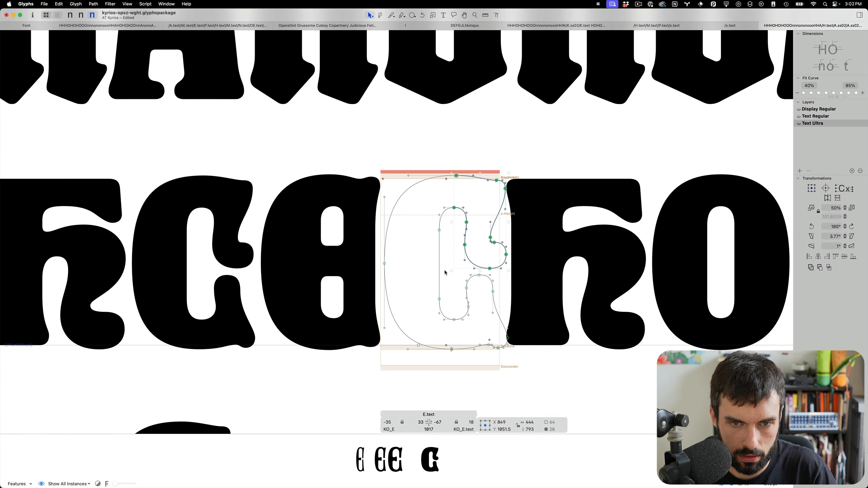
pyautogui.hotkey('alt', 'BackSpace')
pyautogui.moveTo(588, 242); pyautogui.dragTo(448, 395)
pyautogui.press('super+c')
pyautogui.press('super+v')
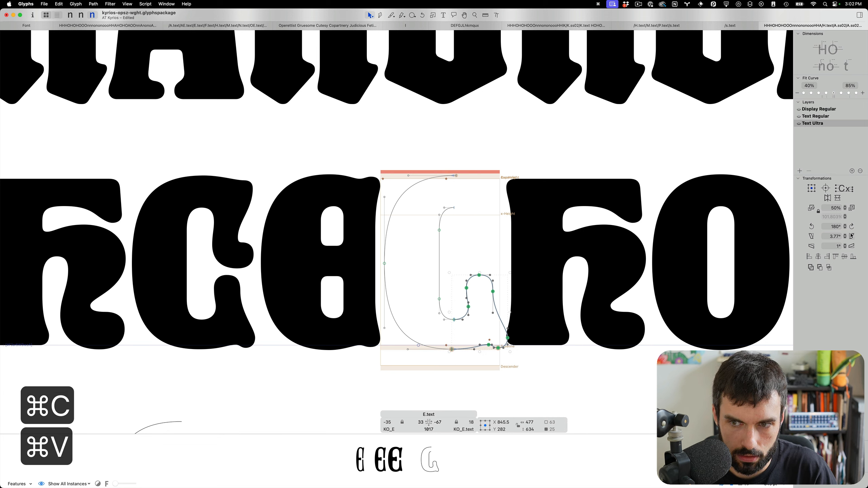
# - Flip the duplicated terminal vertically and move it to the top of E.text, lining it up with the open outline ends
pyautogui.click(837, 198)
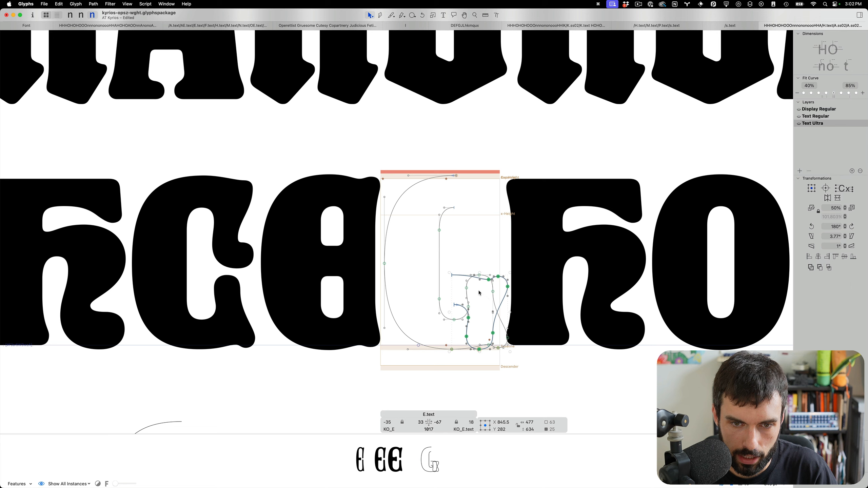
pyautogui.moveTo(452, 277); pyautogui.dragTo(447, 177)
pyautogui.scroll(8, 468, 180)
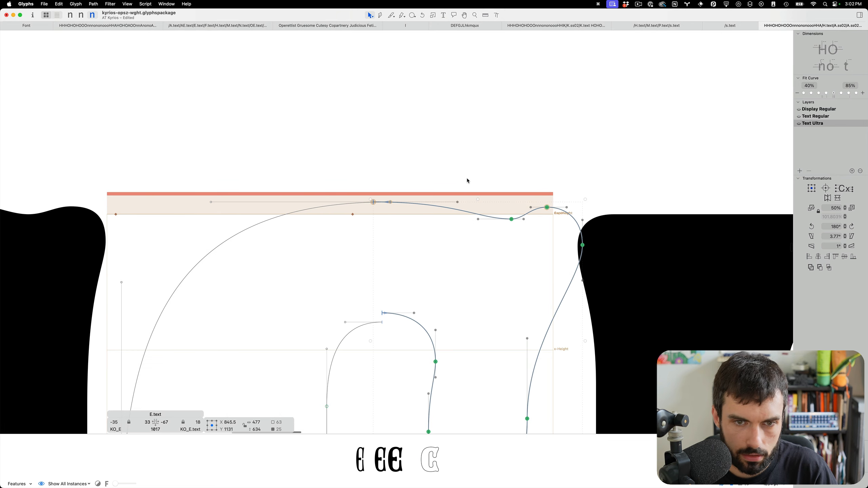
pyautogui.click(468, 181)
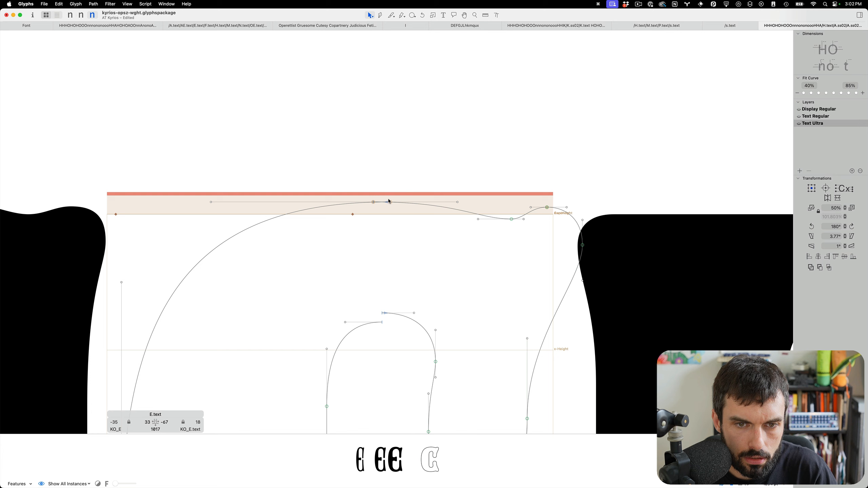
# - Join the open outer ends at the top of E.text and align and connect the open ends of the inner counter
pyautogui.moveTo(373, 202); pyautogui.dragTo(391, 202)
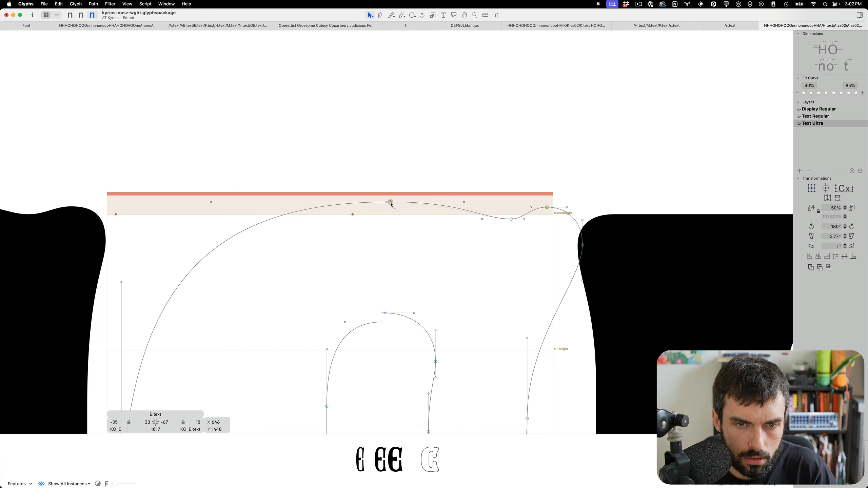
pyautogui.moveTo(386, 321); pyautogui.dragTo(295, 438)
pyautogui.moveTo(383, 323); pyautogui.dragTo(383, 315)
pyautogui.click(420, 300)
# - Lower the rounded tip of E.text's upper terminal by 30 units, to Y 854, keeping the curves adjusted
pyautogui.scroll(-6, 420, 300)
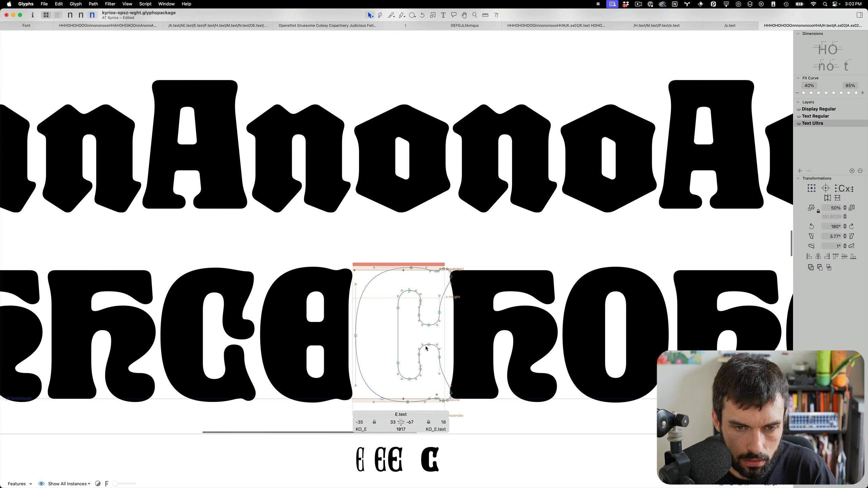
pyautogui.scroll(3, 428, 347)
pyautogui.moveTo(475, 303); pyautogui.dragTo(394, 251)
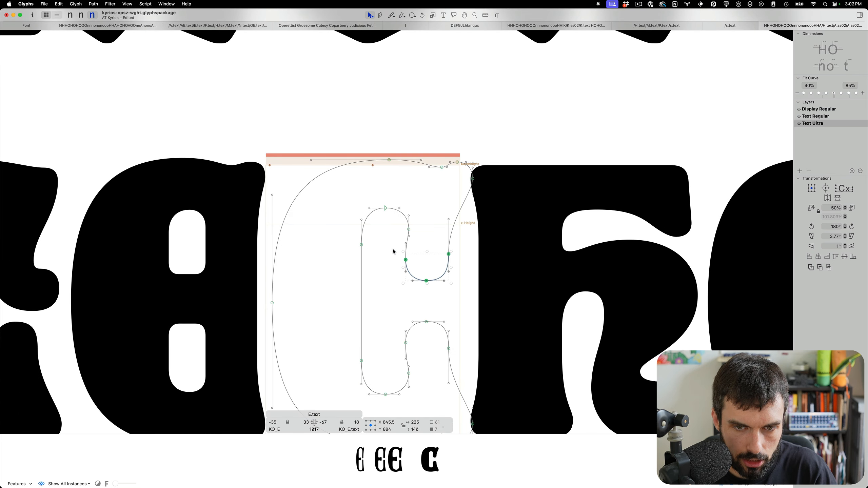
pyautogui.hotkey('ctrl', 'alt', 'shift', 'Down')
pyautogui.hotkey('ctrl', 'alt', 'shift', 'Down')
pyautogui.hotkey('ctrl', 'alt', 'shift', 'Down')
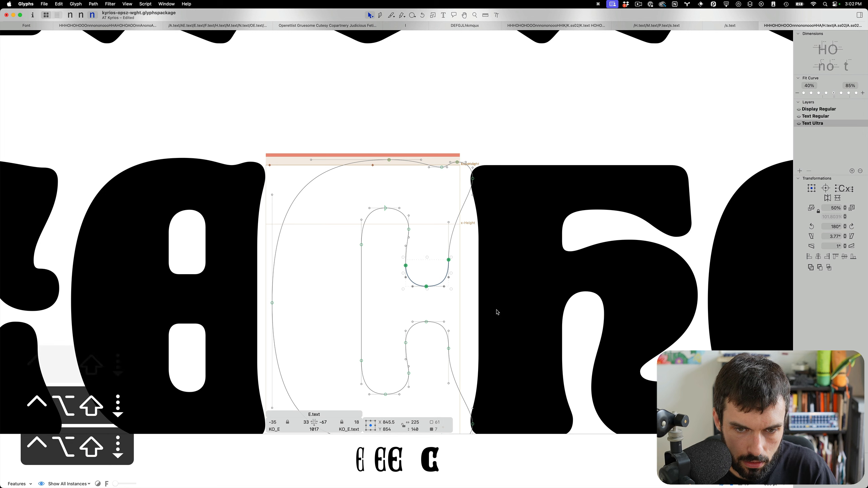
# - Raise the rounded tip of E.text's lower terminal to Y 589 to narrow the gap
pyautogui.moveTo(503, 310); pyautogui.dragTo(370, 355)
pyautogui.hotkey('ctrl', 'alt', 'shift', 'Up')
pyautogui.hotkey('ctrl', 'alt', 'shift', 'Up')
pyautogui.hotkey('ctrl', 'alt', 'shift', 'Up')
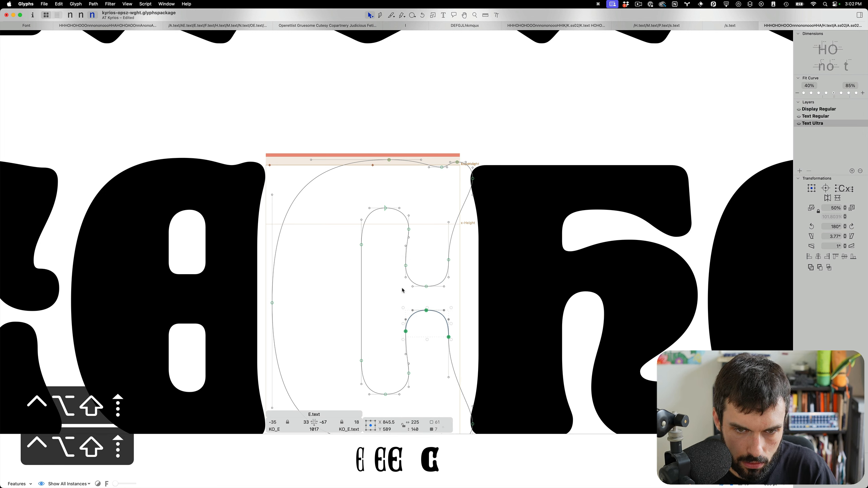
# - Lower the upper terminal's tip by another 30 units, to Y 824, and save the font
pyautogui.moveTo(398, 292); pyautogui.dragTo(501, 254)
pyautogui.hotkey('ctrl', 'alt', 'shift', 'Down')
pyautogui.hotkey('ctrl', 'alt', 'shift', 'Down')
pyautogui.hotkey('ctrl', 'alt', 'shift', 'Down')
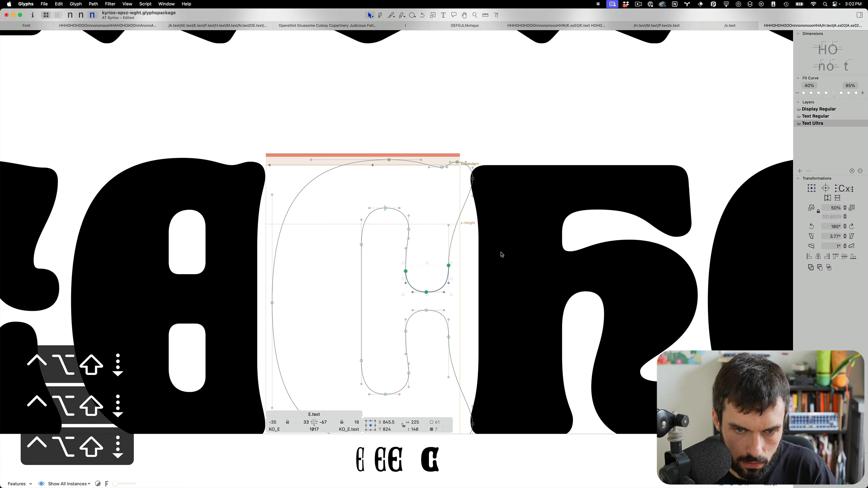
pyautogui.click(372, 286)
pyautogui.press('cmd+s')
# - Open the neighbouring H for editing and copy the outline of its left stem's foot
pyautogui.scroll(-3, 372, 285)
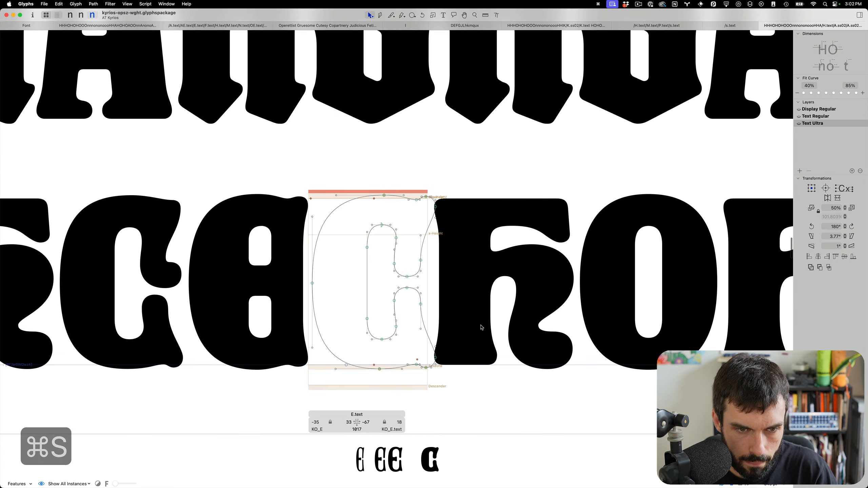
pyautogui.click(479, 326)
pyautogui.scroll(5, 479, 329)
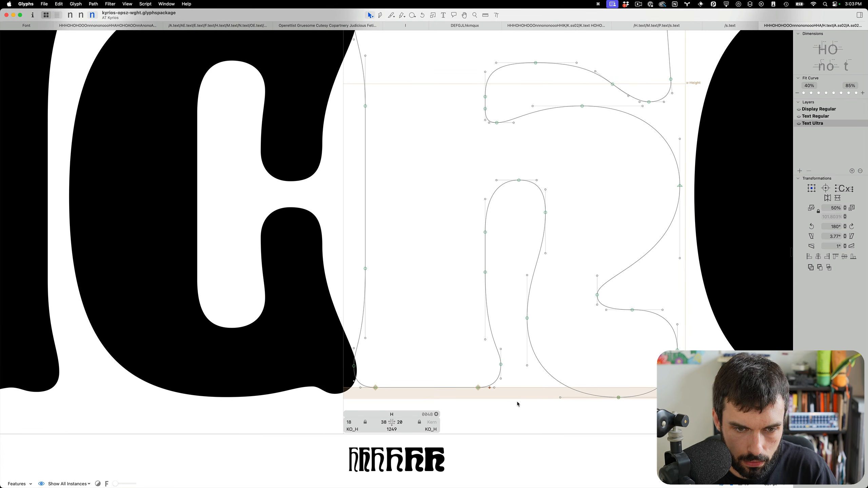
pyautogui.moveTo(518, 404); pyautogui.dragTo(235, 244)
pyautogui.press('cmd+c')
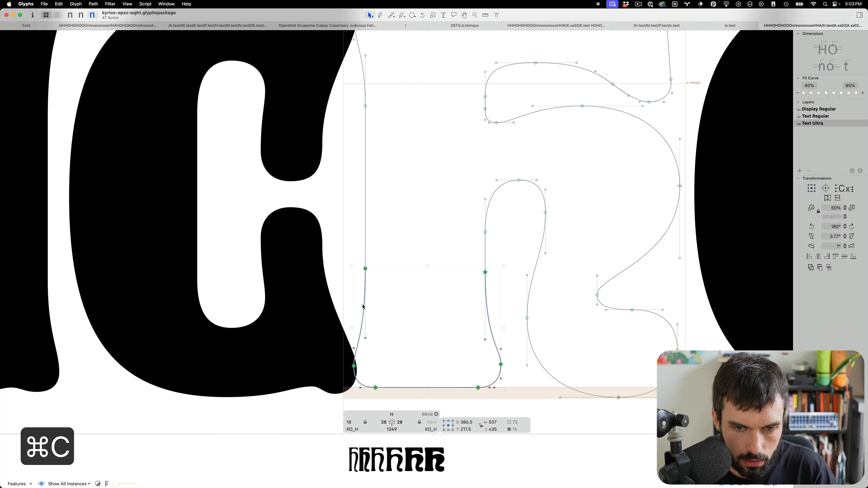
# - Set the right sidebearing of the E.text glyph before the H to -17
pyautogui.press('t')
pyautogui.scroll(-5, 403, 300)
pyautogui.press('Escape')
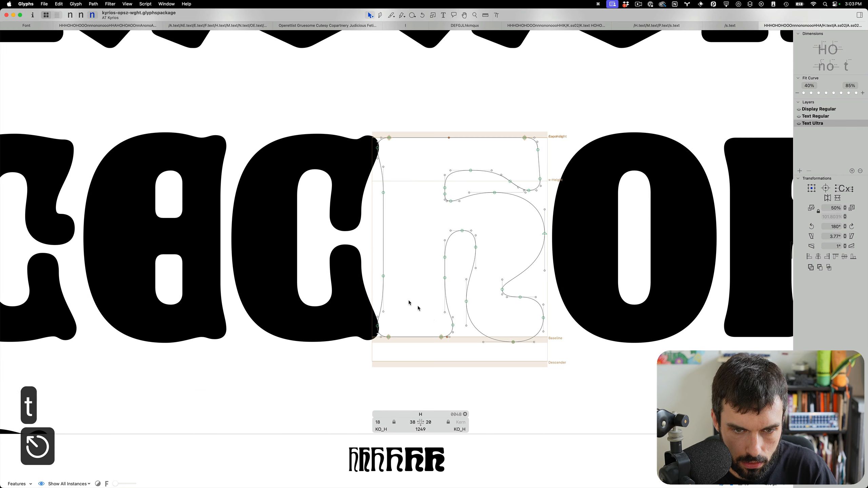
pyautogui.press('t')
pyautogui.click(231, 206)
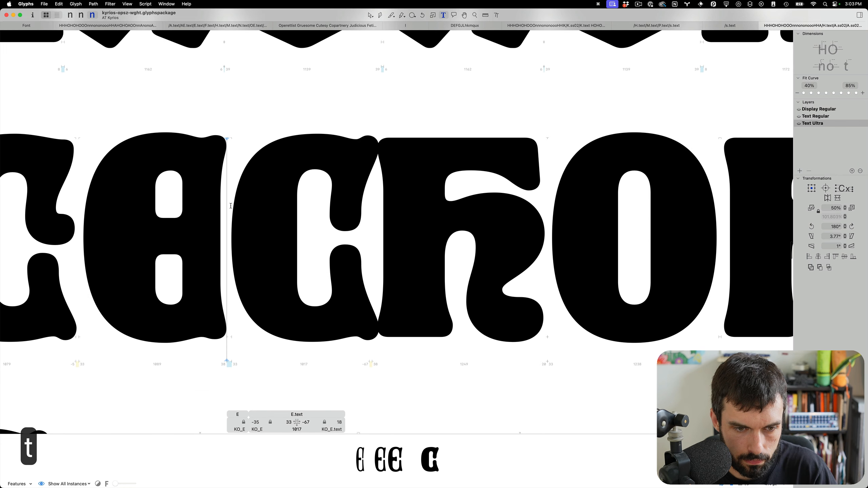
pyautogui.press('shift+super+Right')
pyautogui.press('shift+super+Right')
pyautogui.press('shift+super+Right')
pyautogui.press('shift+super+Right')
pyautogui.press('shift+super+Right')
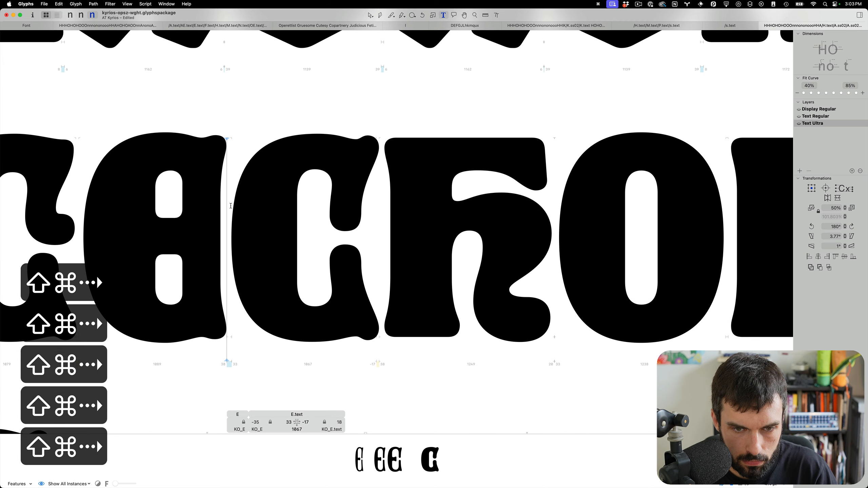
# - Copy the flared foot outline of the middle stem from the M.ss02 glyph
pyautogui.doubleClick(462, 245)
pyautogui.scroll(5, 418, 328)
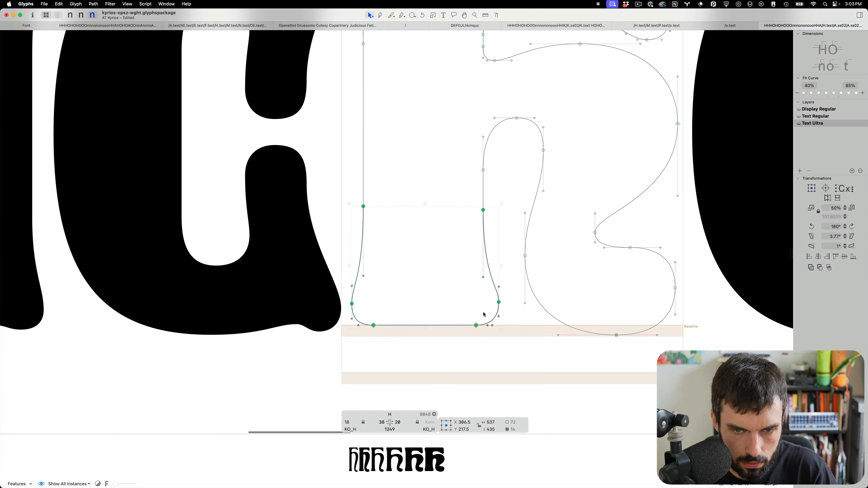
pyautogui.scroll(-10, 448, 309)
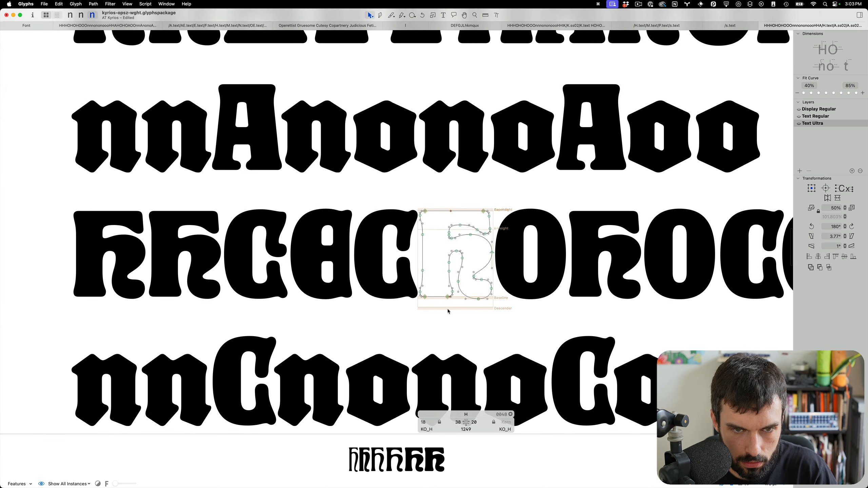
pyautogui.scroll(5, 447, 309)
pyautogui.scroll(15, 448, 311)
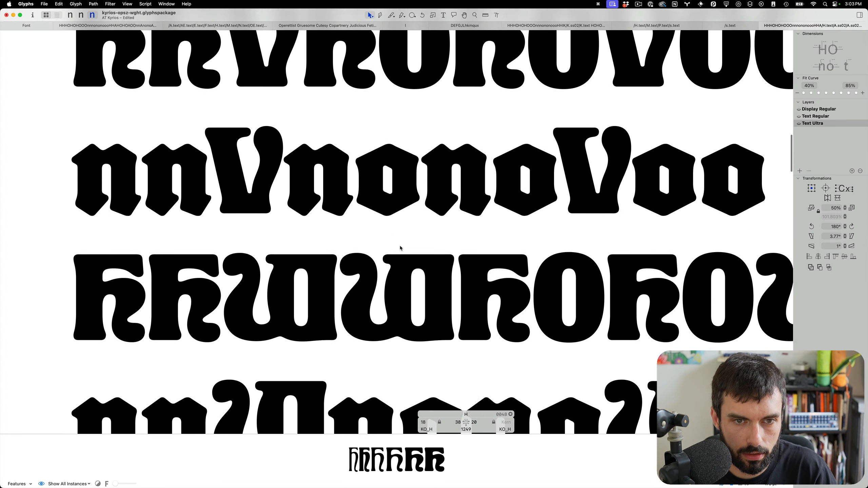
pyautogui.scroll(10, 288, 288)
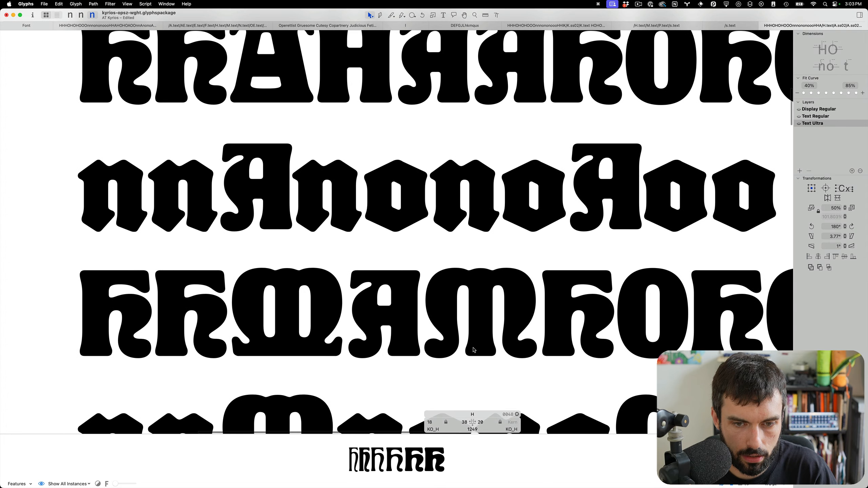
pyautogui.doubleClick(483, 338)
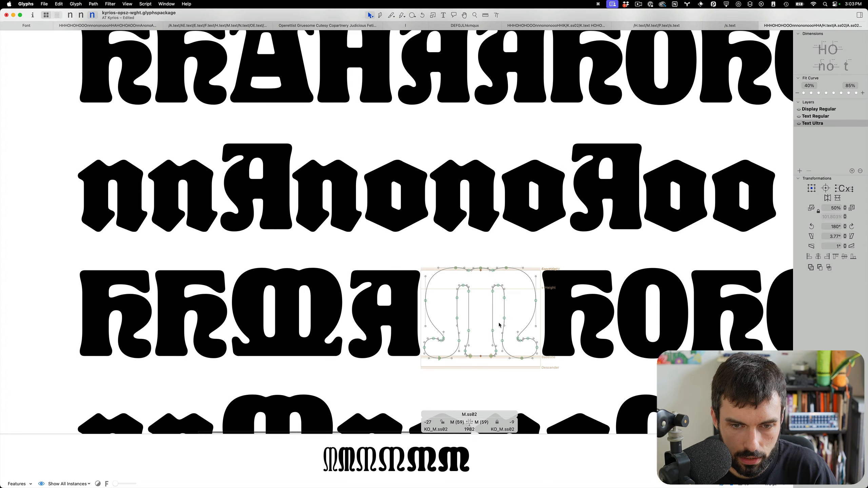
pyautogui.moveTo(499, 324); pyautogui.dragTo(461, 368)
pyautogui.press('super+c')
# - Paste the copied foot outline into the E.text glyph, in the line that spells the capital E between H and O
pyautogui.scroll(-10, 457, 359)
pyautogui.scroll(-12, 457, 358)
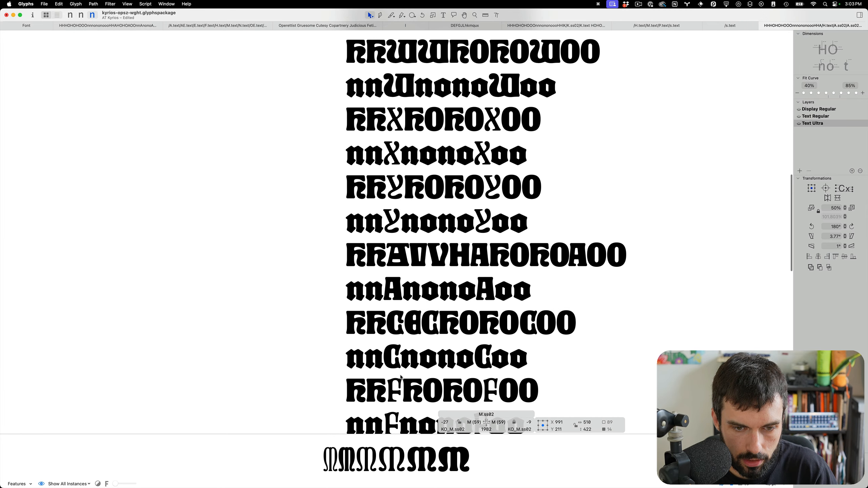
pyautogui.scroll(-5, 400, 377)
pyautogui.scroll(10, 394, 321)
pyautogui.scroll(-10, 393, 221)
pyautogui.scroll(3, 417, 230)
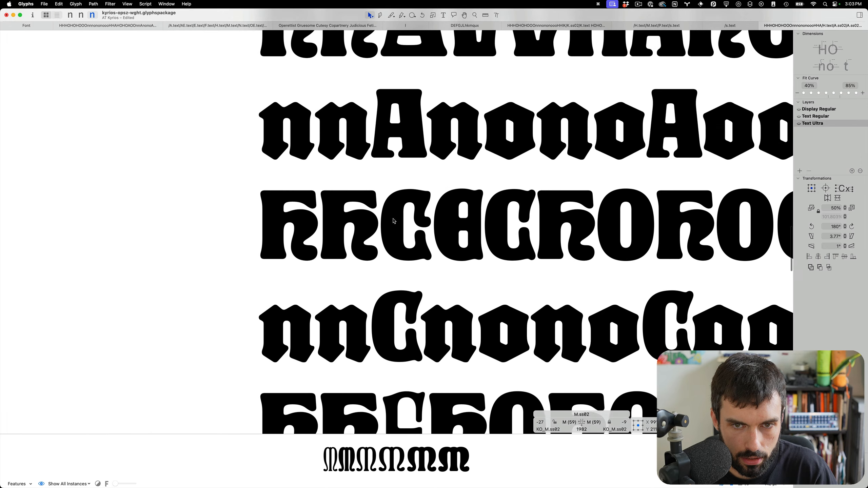
pyautogui.click(500, 236)
pyautogui.scroll(8, 506, 236)
pyautogui.press('cmd+v')
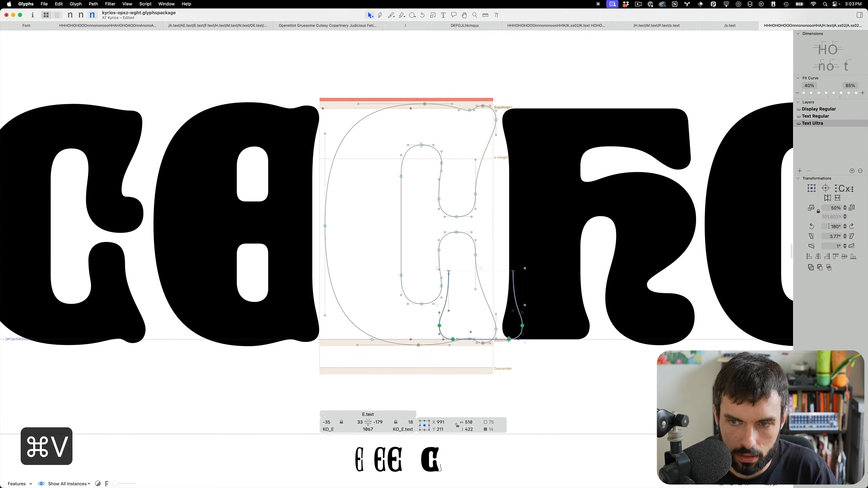
# - Rotate the pasted outline by 90° and place it inside the E's counter, centred at about X 482, Y 687
pyautogui.doubleClick(829, 227)
pyautogui.write('0')
pyautogui.press('BackSpace')
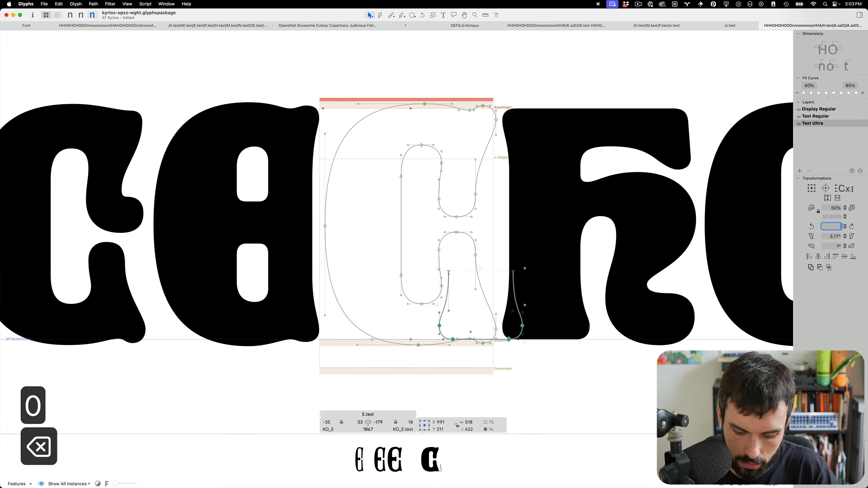
pyautogui.write('90')
pyautogui.click(812, 227)
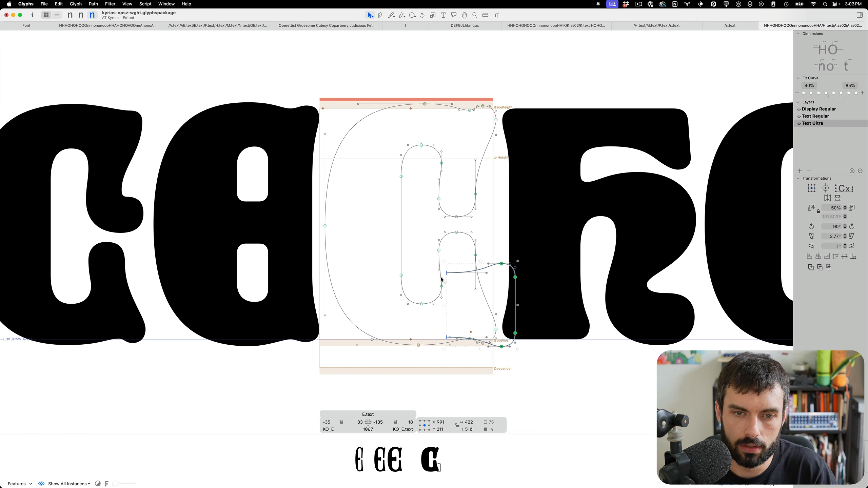
pyautogui.moveTo(448, 274); pyautogui.dragTo(364, 198)
pyautogui.scroll(3, 396, 200)
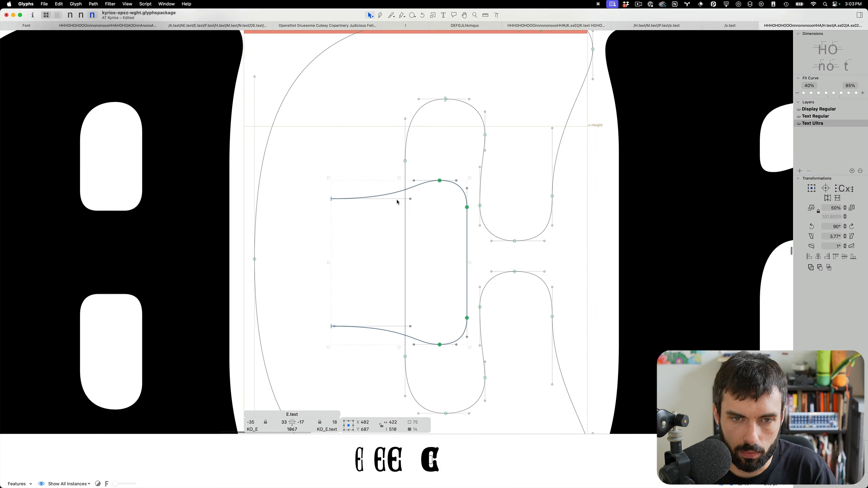
# - Scale the pasted crossbar outline down proportionally to about 380 units tall
pyautogui.click(389, 217)
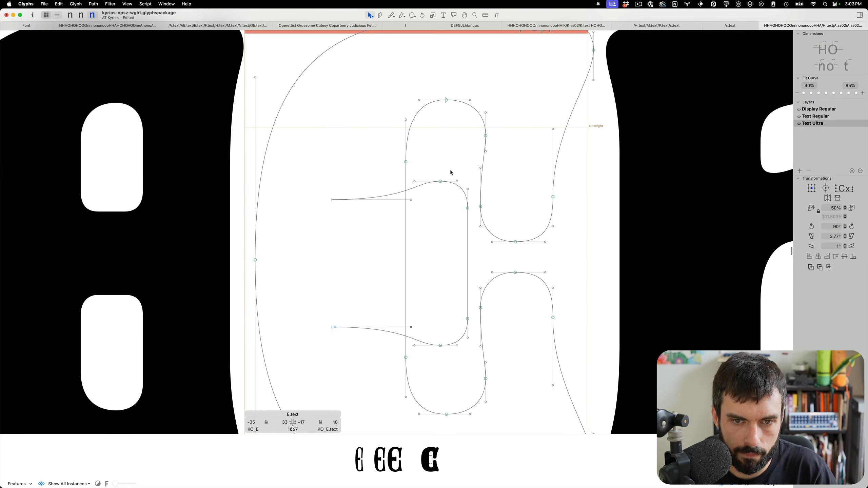
pyautogui.doubleClick(465, 218)
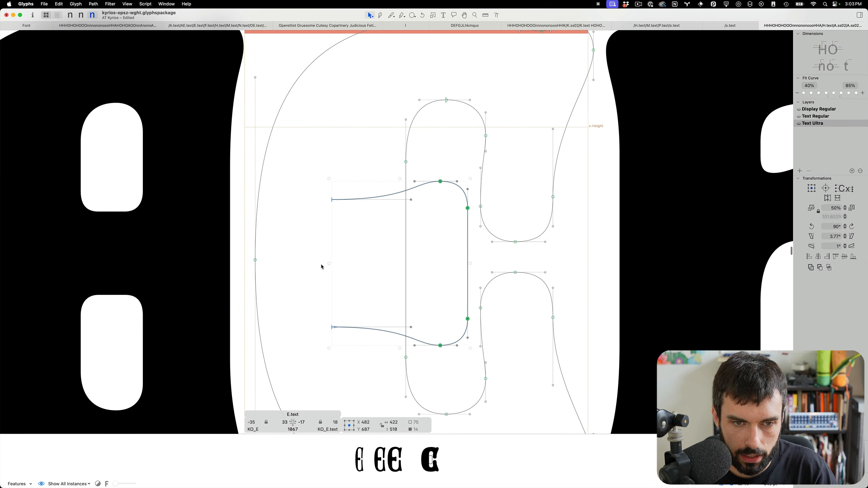
pyautogui.moveTo(330, 263); pyautogui.dragTo(363, 265)
# - Shorten the crossbar by moving its two open end nodes right to X 519
pyautogui.moveTo(378, 197); pyautogui.dragTo(330, 357)
pyautogui.hotkey('ctrl', 'alt', 'shift', 'Right')
pyautogui.hotkey('ctrl', 'alt', 'shift', 'Right')
pyautogui.hotkey('ctrl', 'alt', 'shift', 'Right')
pyautogui.hotkey('ctrl', 'alt', 'shift', 'Right')
pyautogui.hotkey('ctrl', 'alt', 'shift', 'Right')
pyautogui.hotkey('ctrl', 'alt', 'shift', 'Right')
pyautogui.hotkey('ctrl', 'alt', 'shift', 'Right')
pyautogui.hotkey('ctrl', 'alt', 'shift', 'Right')
pyautogui.hotkey('ctrl', 'alt', 'shift', 'Right')
pyautogui.hotkey('ctrl', 'alt', 'shift', 'Right')
pyautogui.hotkey('ctrl', 'alt', 'shift', 'Right')
pyautogui.hotkey('ctrl', 'alt', 'shift', 'Right')
pyautogui.hotkey('ctrl', 'alt', 'shift', 'Right')
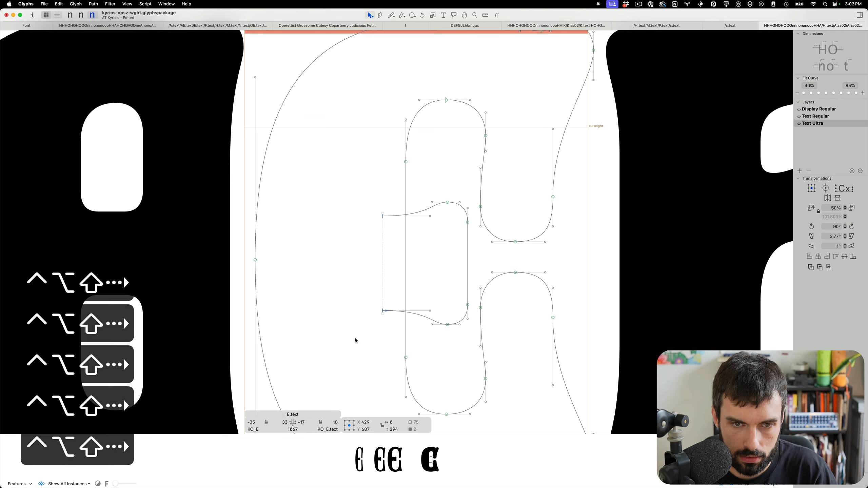
pyautogui.hotkey('ctrl', 'alt', 'shift', 'Right')
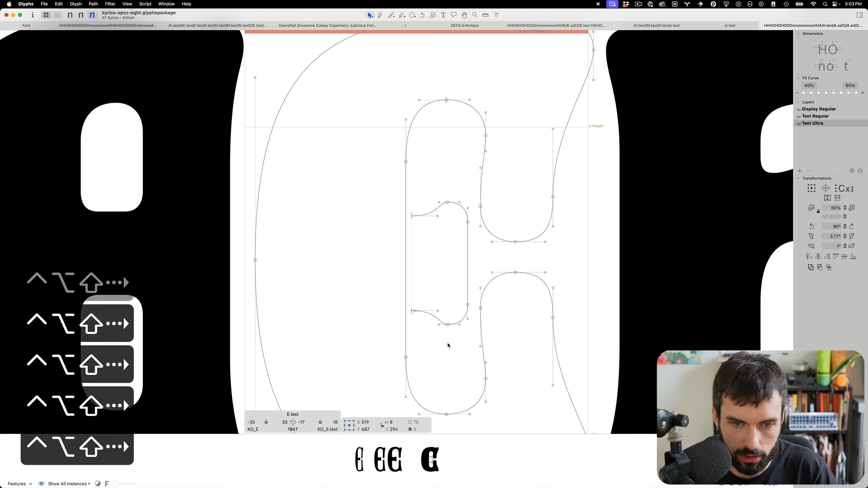
# - Move the crossbar's upper and lower extreme nodes right to X 650
pyautogui.moveTo(454, 333); pyautogui.dragTo(442, 178)
pyautogui.hotkey('ctrl', 'alt', 'shift', 'Right')
pyautogui.hotkey('ctrl', 'alt', 'shift', 'Right')
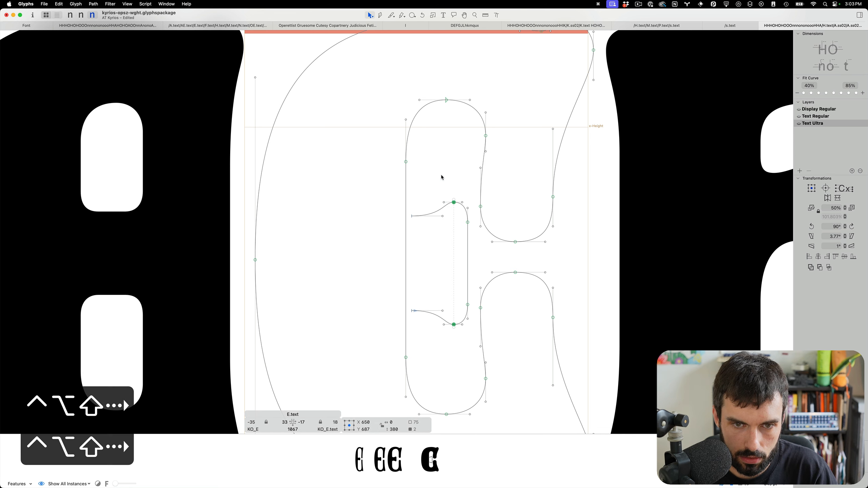
# - Flatten the crossbar's flare by moving its upper extreme node to X 660, Y 857 and shifting the lower one inward symmetrically
pyautogui.scroll(1, 460, 205)
pyautogui.moveTo(457, 197); pyautogui.dragTo(446, 215)
pyautogui.hotkey('ctrl', 'alt', 'shift', 'Right')
pyautogui.hotkey('ctrl', 'alt', 'shift', 'Down')
pyautogui.hotkey('ctrl', 'alt', 'shift', 'Down')
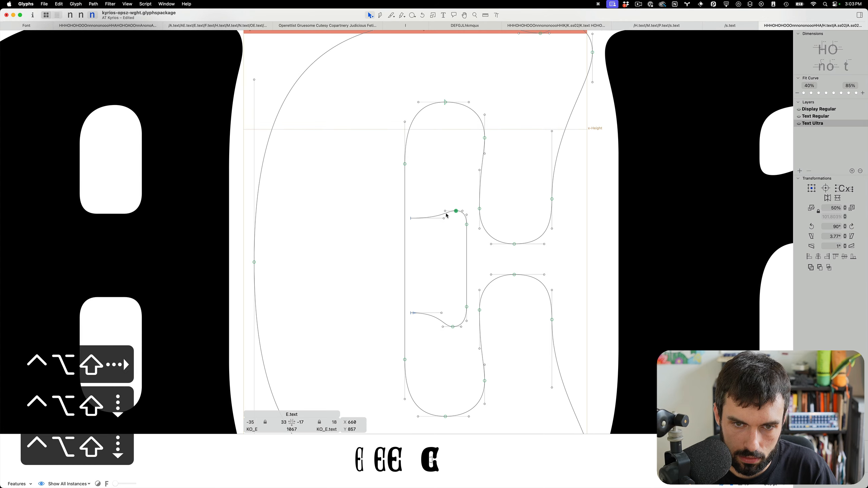
pyautogui.moveTo(457, 316); pyautogui.dragTo(448, 337)
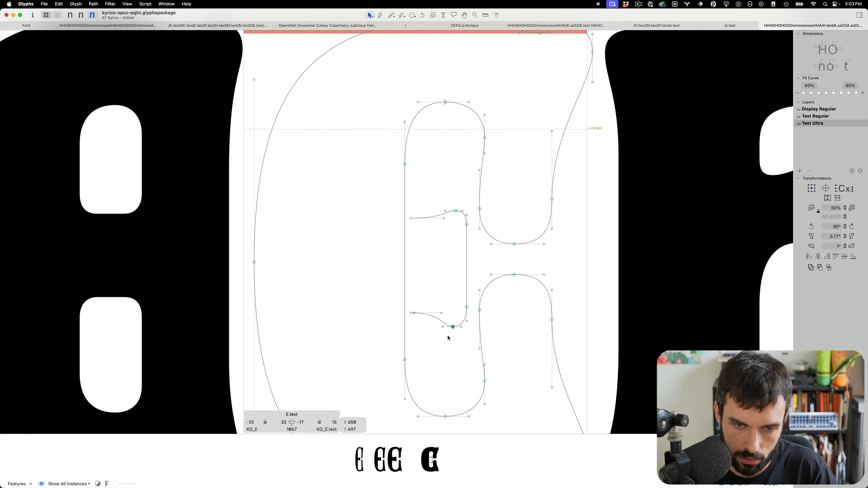
pyautogui.hotkey('ctrl', 'alt', 'shift', 'Right')
pyautogui.hotkey('ctrl', 'alt', 'shift', 'Up')
pyautogui.hotkey('ctrl', 'alt', 'shift', 'Up')
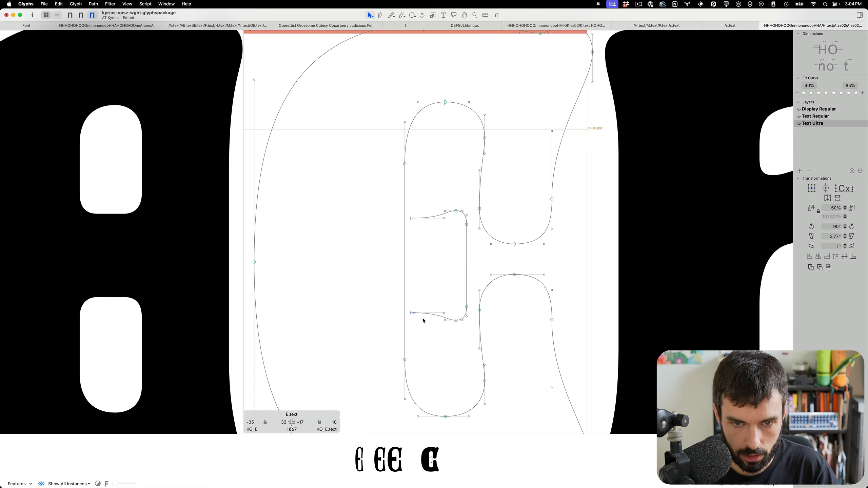
# - Compare the E.text glyph in its line across the Display Regular, Text Regular and Text Ultra masters
pyautogui.scroll(-3, 423, 320)
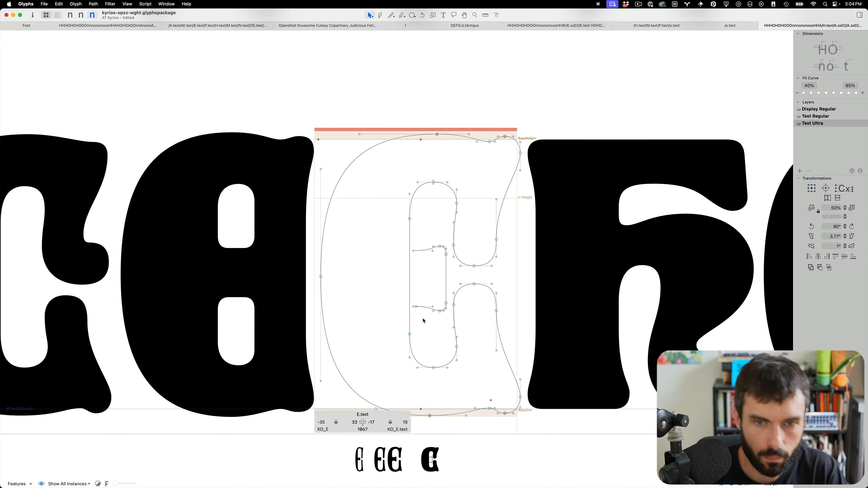
pyautogui.moveTo(512, 324); pyautogui.dragTo(515, 348)
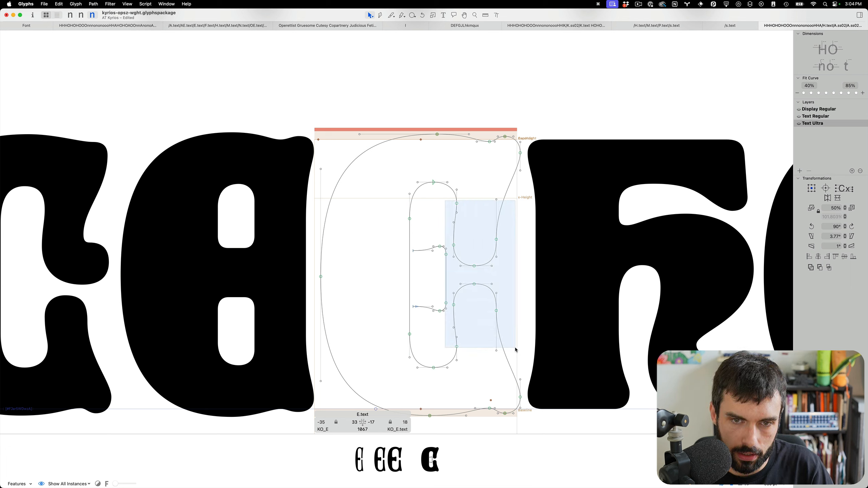
pyautogui.moveTo(520, 330); pyautogui.dragTo(505, 165)
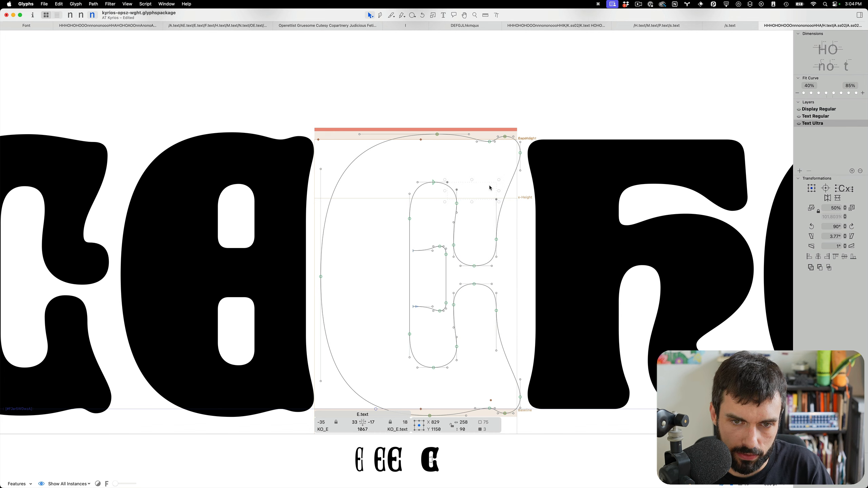
pyautogui.scroll(-5, 477, 187)
pyautogui.press('super+1')
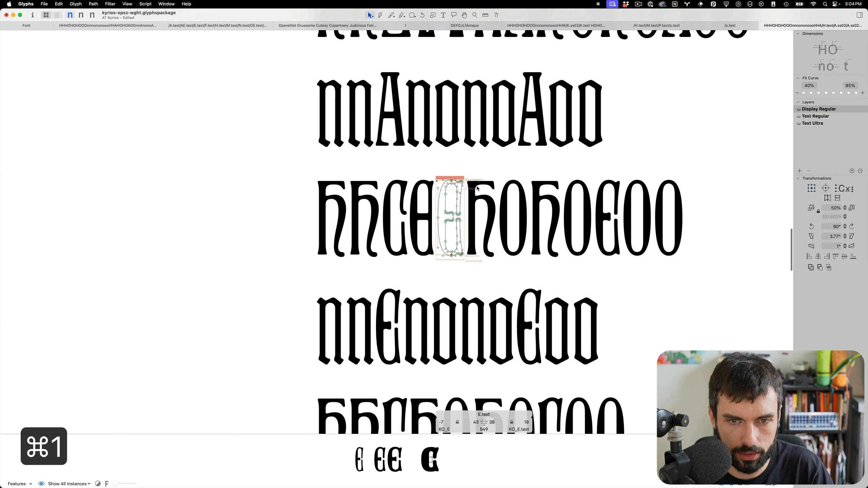
pyautogui.press('super+2')
pyautogui.press('super+3')
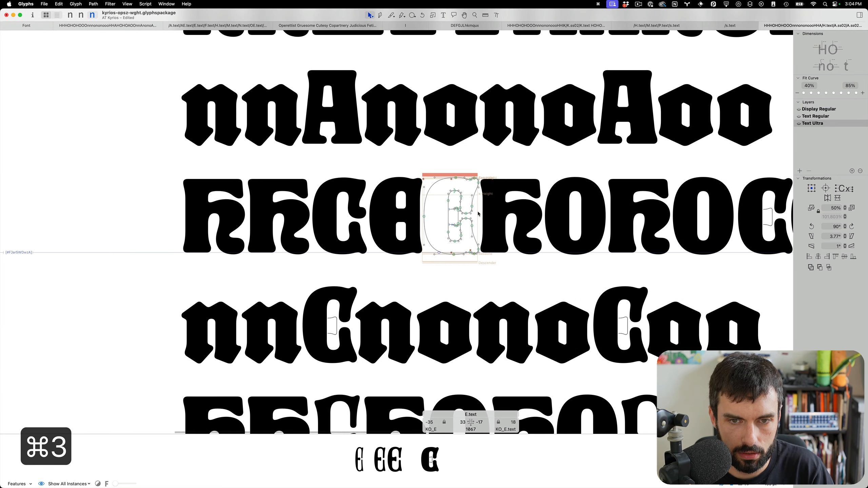
pyautogui.hotkey('alt', 's')
pyautogui.scroll(5, 472, 214)
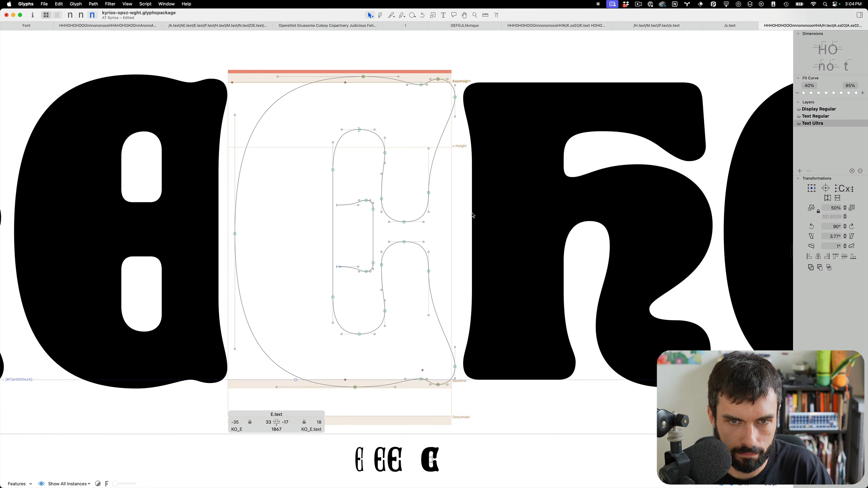
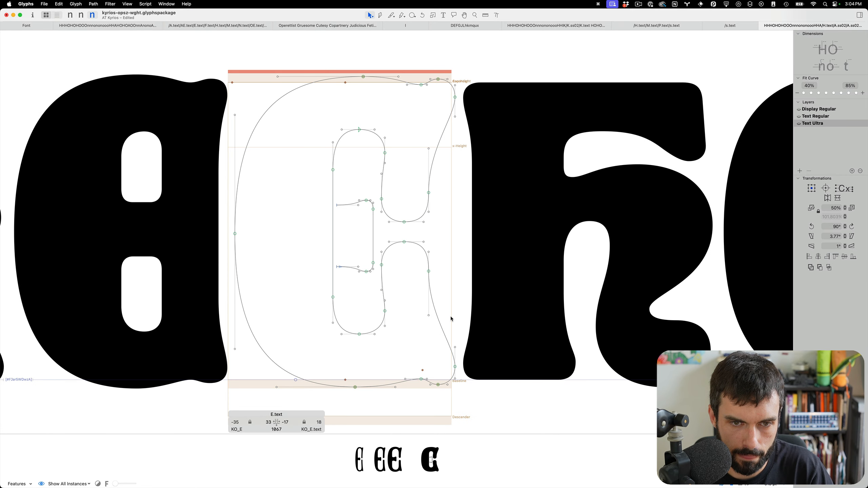
# - Move the inner nodes of the E's upper and lower terminals right, centring the selection at X 865.5
pyautogui.moveTo(376, 150); pyautogui.dragTo(449, 317)
pyautogui.hotkey('ctrl', 'alt', 'shift', 'Right')
pyautogui.hotkey('ctrl', 'alt', 'shift', 'Right')
pyautogui.hotkey('ctrl', 'alt', 'shift', 'Right')
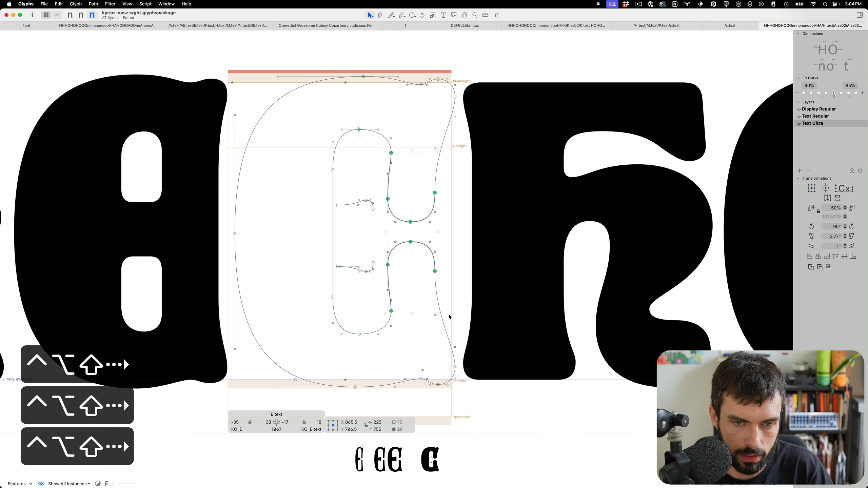
pyautogui.hotkey('ctrl', 'alt', 'shift', 'Left')
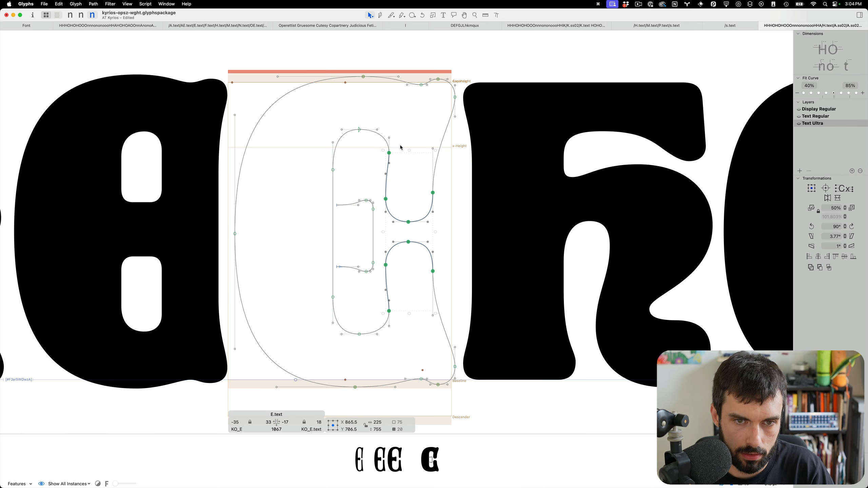
# - Move the counter's upper right node down to Y 1064 and its lower right node up by the same amount
pyautogui.click(389, 154)
pyautogui.hotkey('ctrl', 'alt', 'shift', 'Down')
pyautogui.hotkey('ctrl', 'alt', 'shift', 'Down')
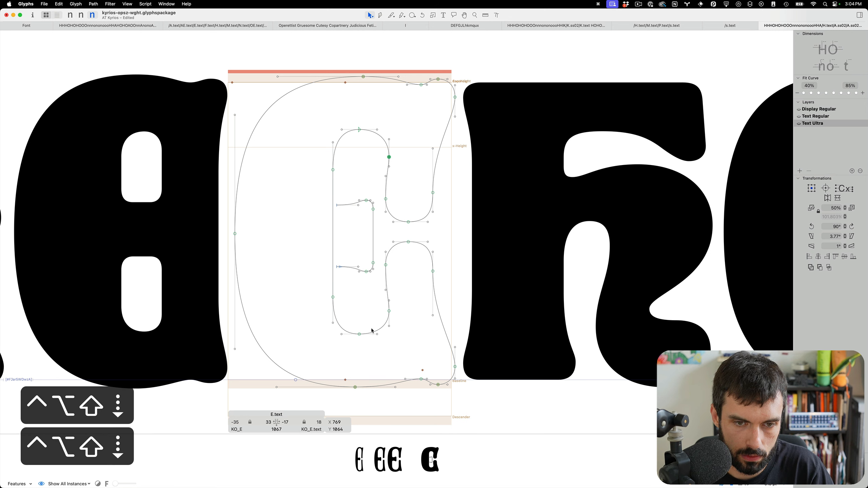
pyautogui.click(383, 311)
pyautogui.hotkey('ctrl', 'alt', 'shift', 'Up')
pyautogui.hotkey('ctrl', 'alt', 'shift', 'Up')
# - Move the counter's top and bottom extreme nodes right to X 647
pyautogui.moveTo(381, 313); pyautogui.dragTo(358, 336)
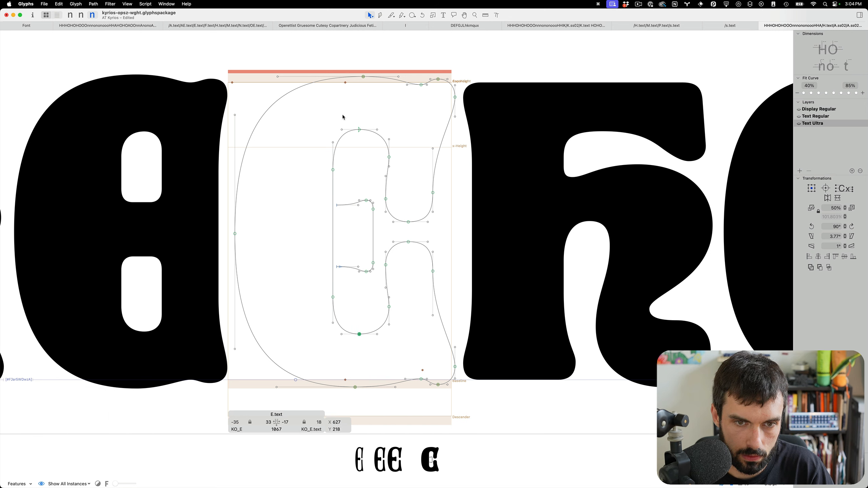
pyautogui.moveTo(373, 115); pyautogui.dragTo(353, 141)
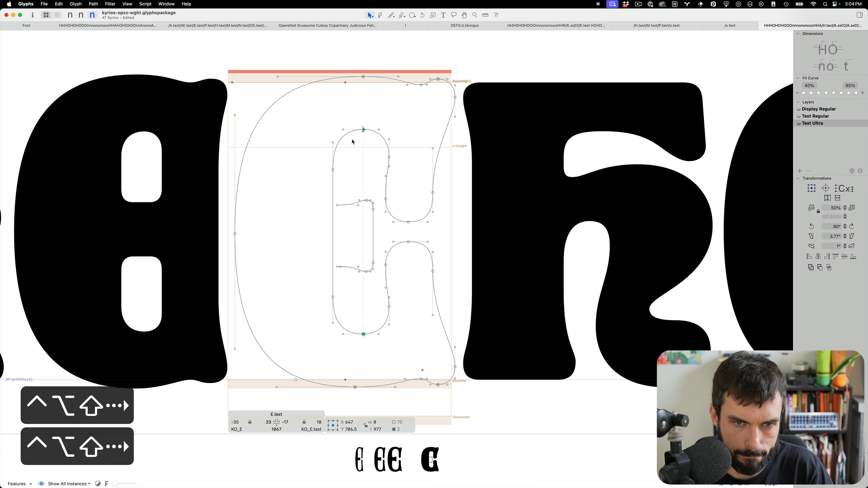
pyautogui.press('t')
pyautogui.scroll(5, 346, 186)
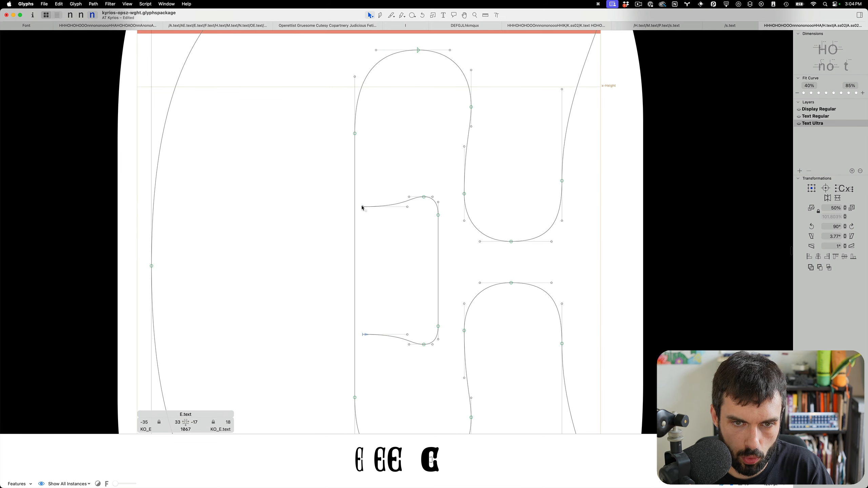
# - Move the crossbar's upper and lower open end nodes left to X 499, onto the counter's left edge
pyautogui.click(363, 207)
pyautogui.keyDown('shift'); pyautogui.click(363, 337); pyautogui.keyUp('shift')
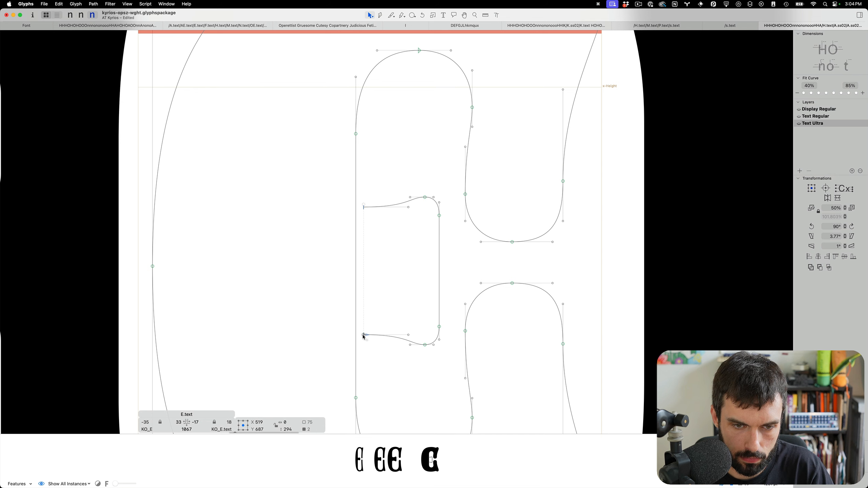
pyautogui.hotkey('ctrl', 'alt', 'shift', 'Left')
pyautogui.hotkey('ctrl', 'alt', 'shift', 'Left')
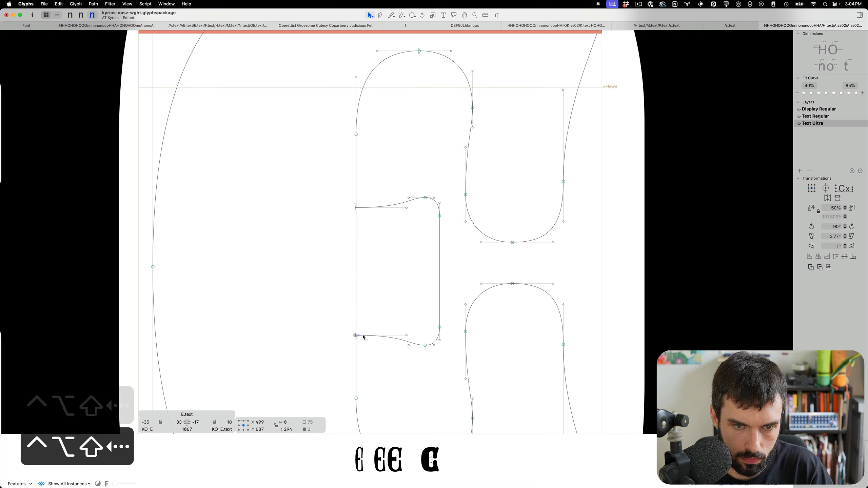
# - Try to remove overlaps while the crossbar path is still open, and try deleting its lower end node
pyautogui.press('super+a')
pyautogui.press('super+shift+o')
pyautogui.click(363, 336)
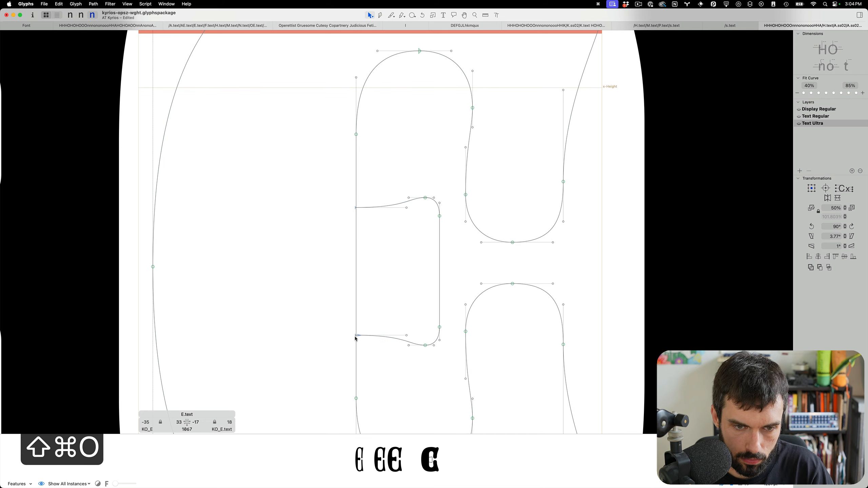
pyautogui.press('BackSpace')
pyautogui.press('super+z')
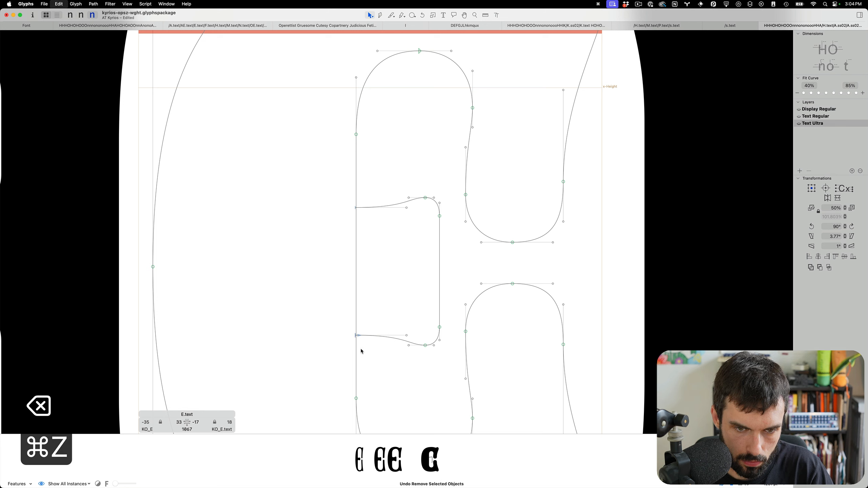
# - Close the crossbar contour with a straight segment between its two open ends and try removing overlaps
pyautogui.press('p')
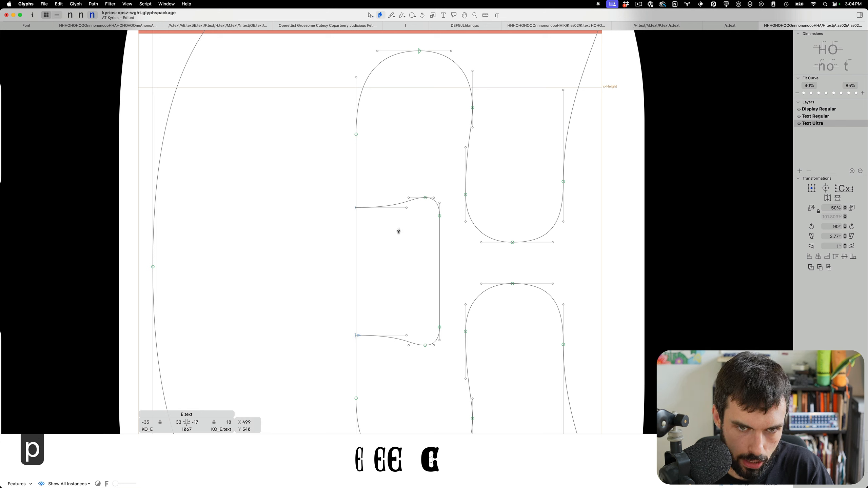
pyautogui.press('v')
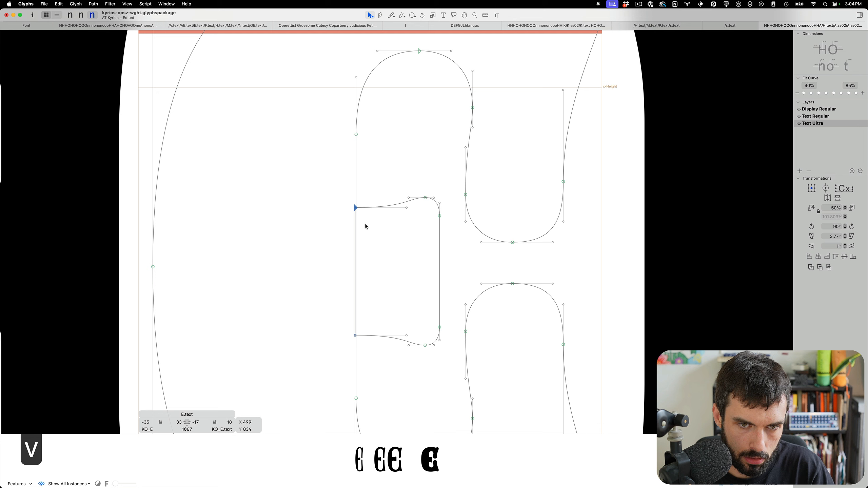
pyautogui.press('super+a')
pyautogui.press('shift+super+o')
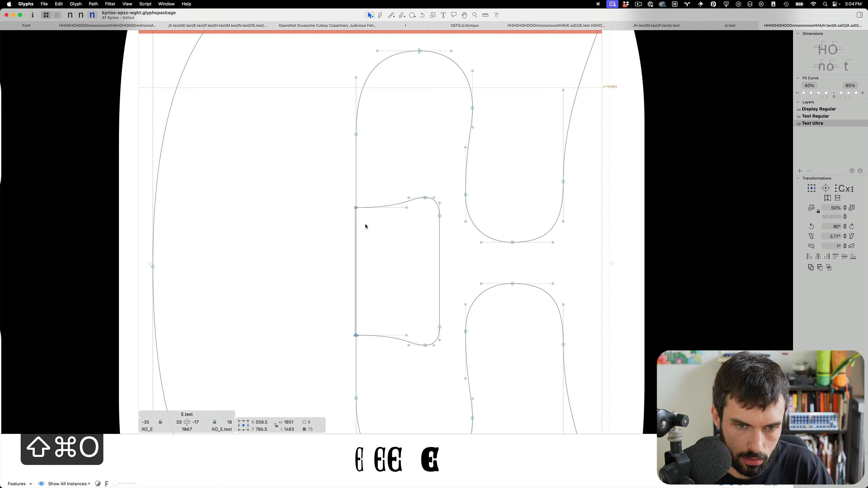
# - Undo the last overlap removal, correct the path directions, and merge the crossbar into the counter by removing overlap
pyautogui.press('super+z')
pyautogui.press('alt+shift+super+r')
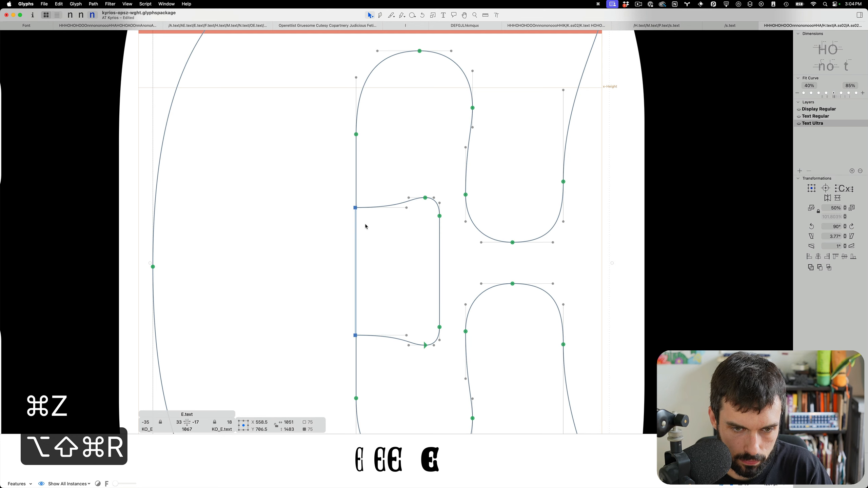
pyautogui.press('shift+super+o')
# - Round the two corners where the crossbar meets the stem with a radius of 45, keeping visual corrections on
pyautogui.scroll(-5, 365, 224)
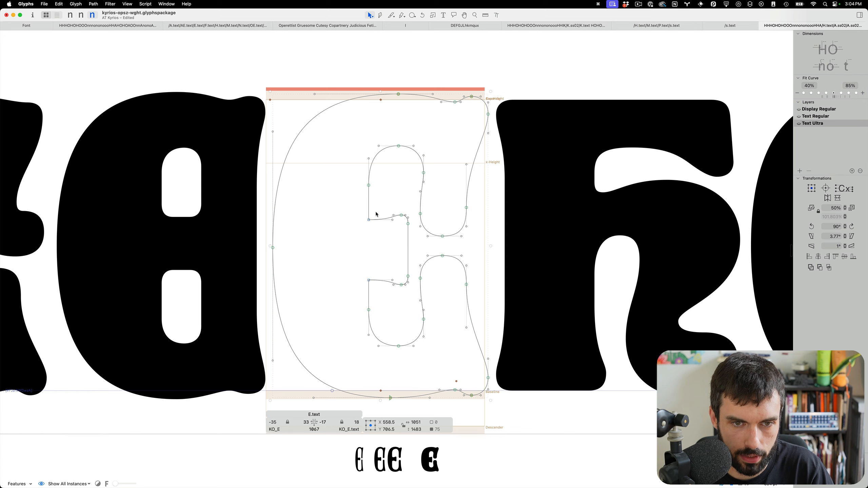
pyautogui.moveTo(377, 209); pyautogui.dragTo(348, 295)
pyautogui.click(107, 3)
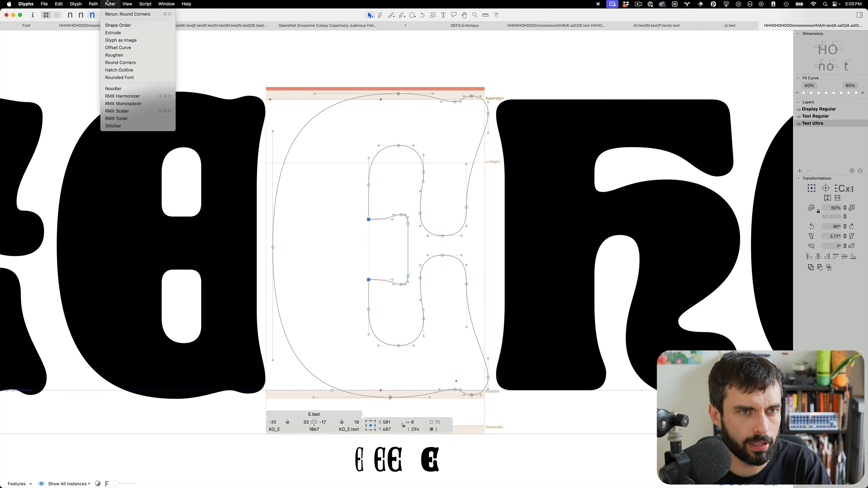
pyautogui.click(135, 63)
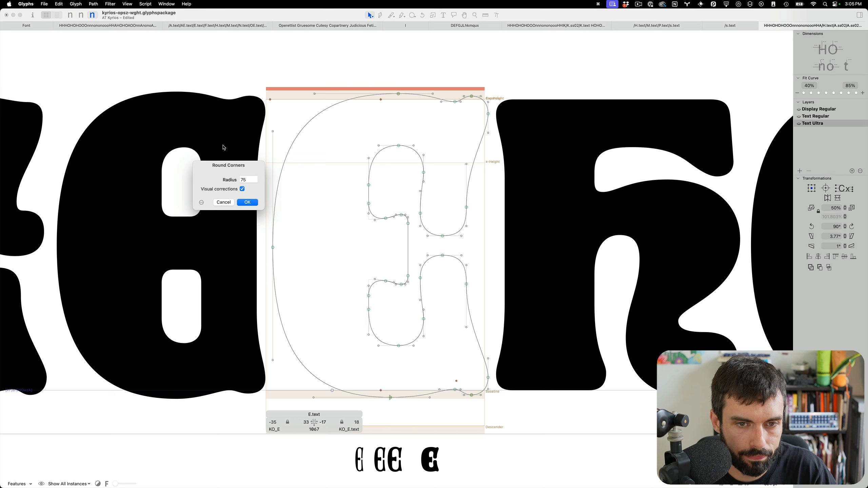
pyautogui.hotkey('shift', 'Down')
pyautogui.hotkey('shift', 'Down')
pyautogui.hotkey('shift', 'Down')
pyautogui.hotkey('shift', 'Down')
pyautogui.hotkey('shift', 'Down')
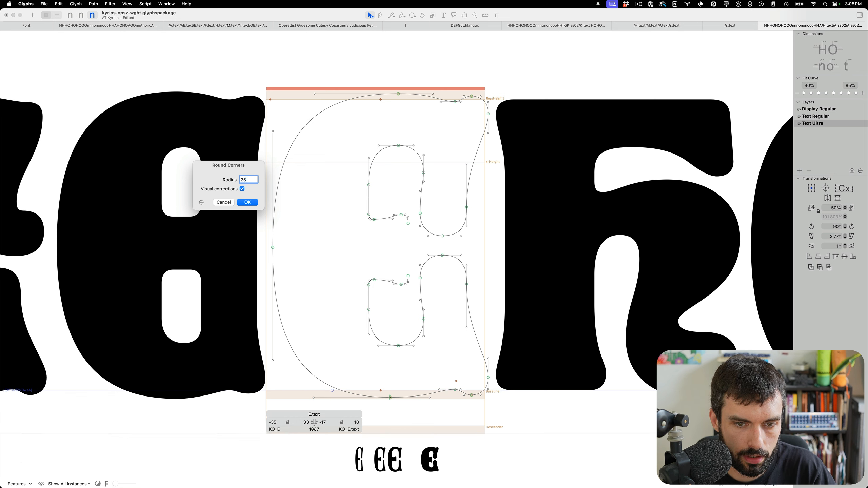
pyautogui.hotkey('shift', 'Up')
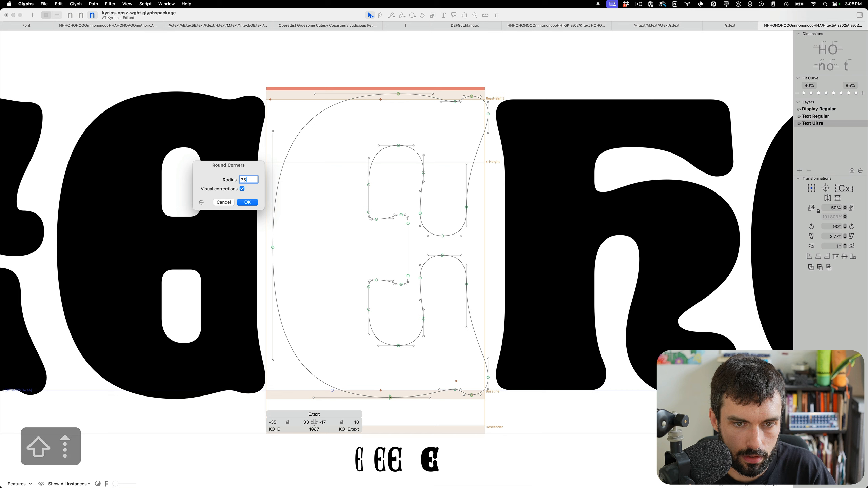
pyautogui.hotkey('shift', 'Up')
pyautogui.press('Return')
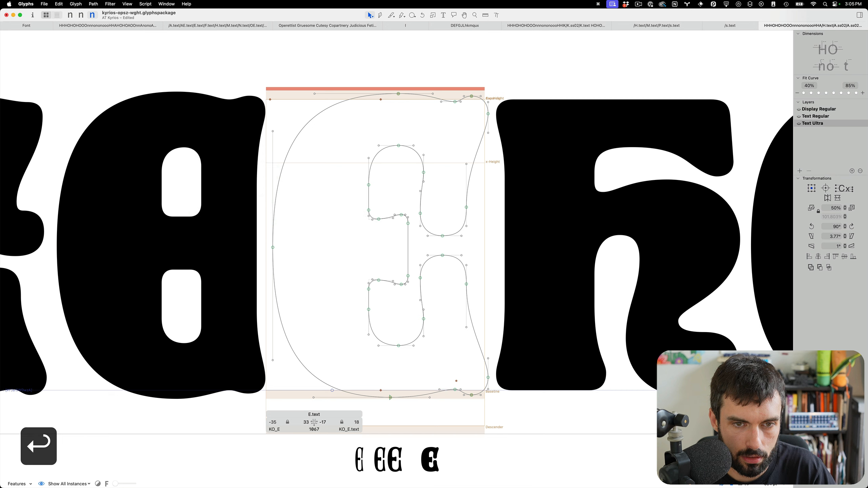
# - Move the right-hand handles of the crossbar's upper and lower waist nodes left to X 590
pyautogui.click(394, 221)
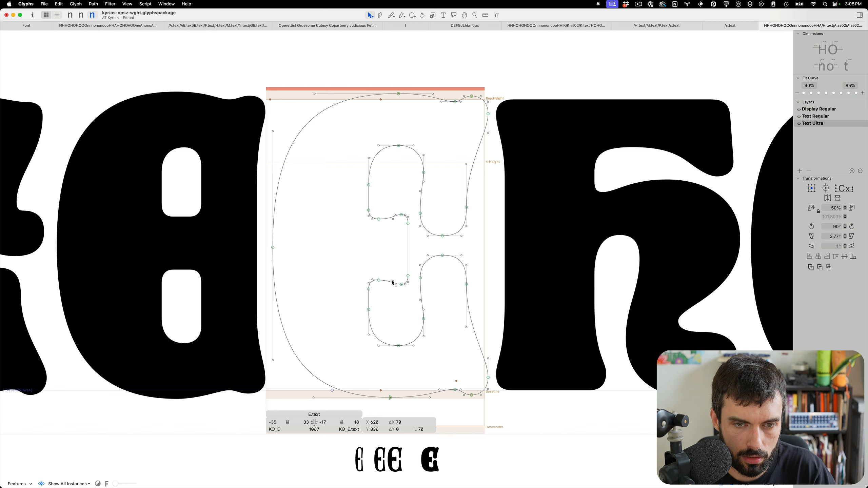
pyautogui.scroll(8, 388, 271)
pyautogui.click(390, 268)
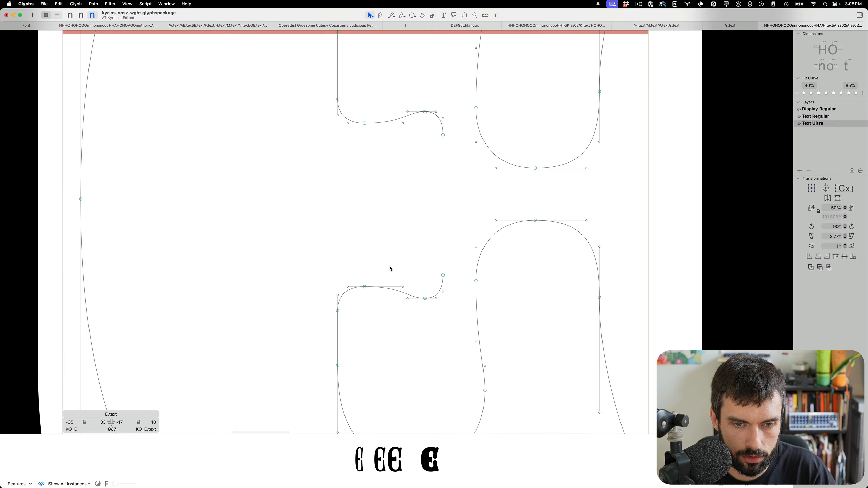
pyautogui.press('t')
pyautogui.scroll(-9, 397, 268)
pyautogui.press('Escape')
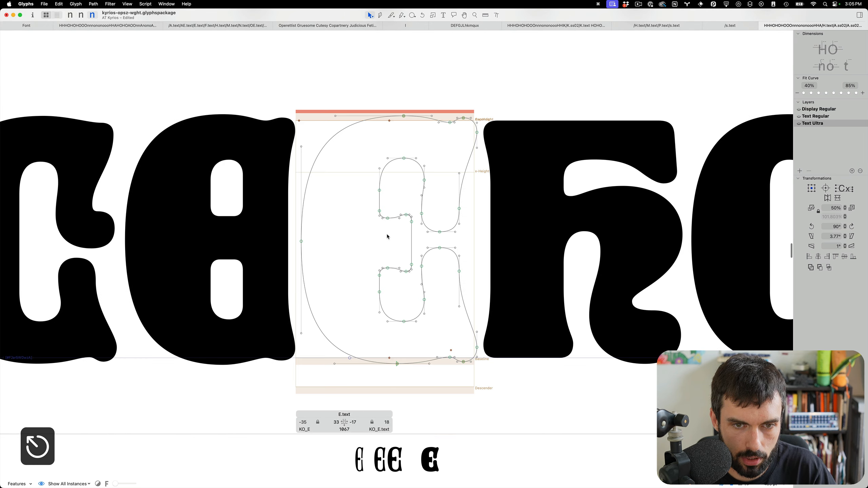
pyautogui.scroll(6, 394, 228)
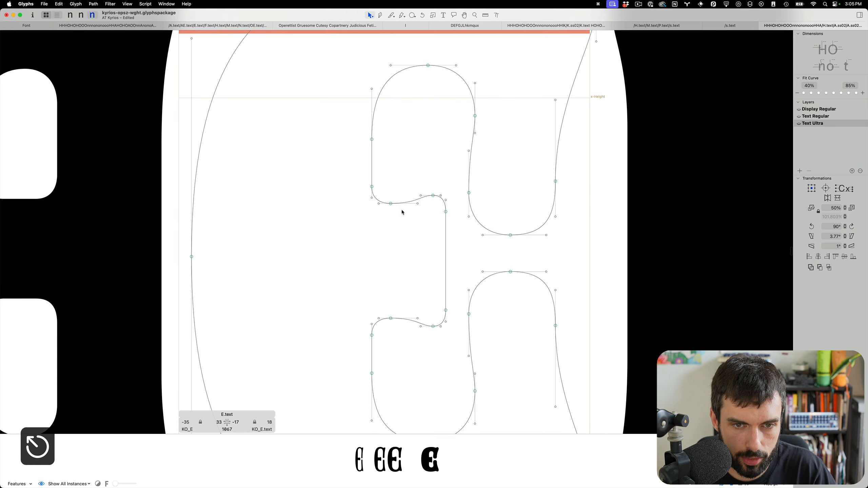
pyautogui.click(418, 205)
pyautogui.keyDown('shift'); pyautogui.click(417, 319); pyautogui.keyUp('shift')
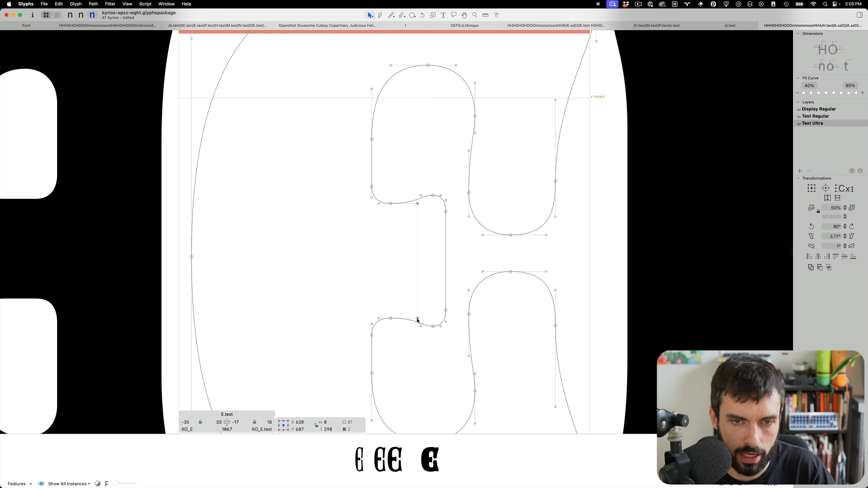
pyautogui.hotkey('ctrl', 'alt', 'shift', 'Left')
pyautogui.hotkey('ctrl', 'alt', 'shift', 'Left')
pyautogui.hotkey('ctrl', 'alt', 'shift', 'Left')
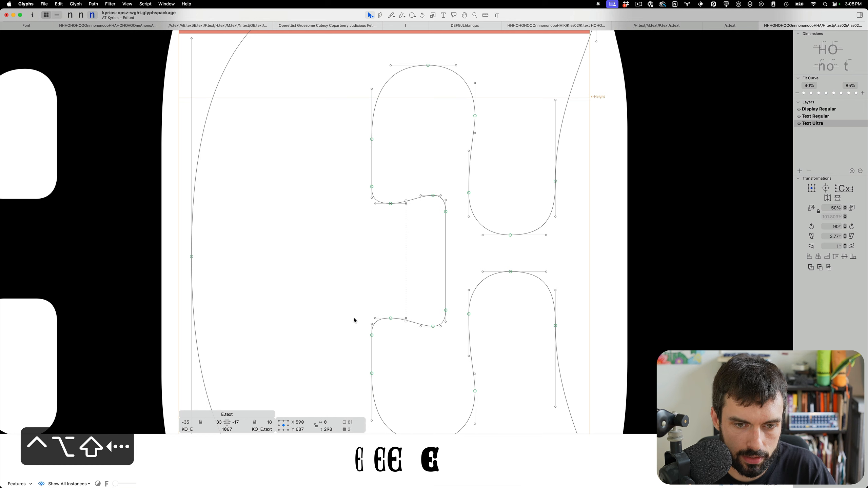
# - Move the left-hand handles of the crossbar's upper and lower waist nodes right to X 520
pyautogui.click(375, 317)
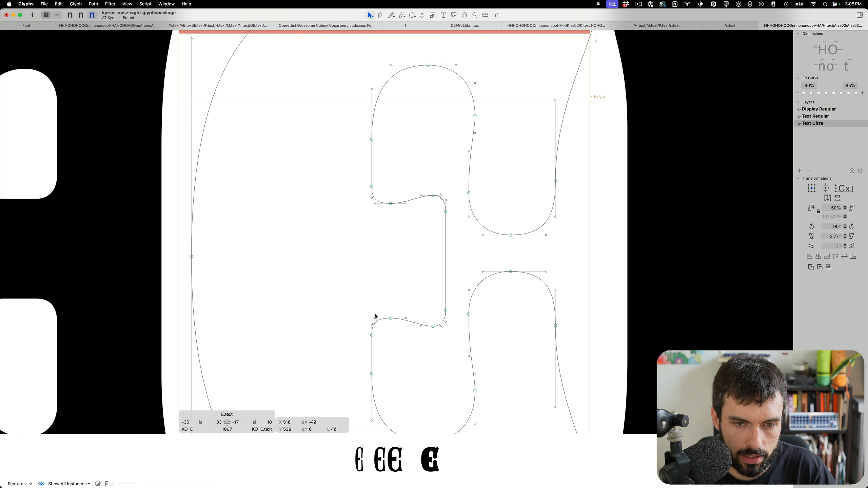
pyautogui.keyDown('shift'); pyautogui.click(376, 205); pyautogui.keyUp('shift')
pyautogui.hotkey('ctrl', 'alt', 'shift', 'Right')
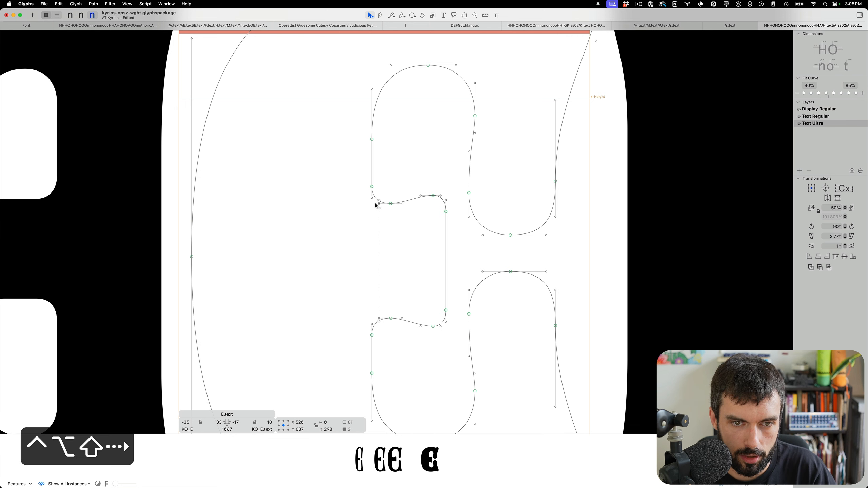
pyautogui.press('t')
pyautogui.press('Escape')
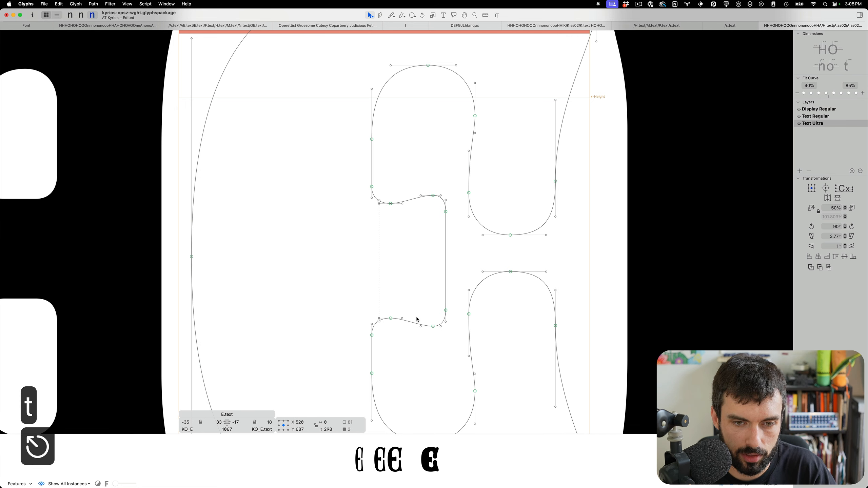
# - Move the right-hand handles of the two crossbar waist nodes to X 600 and preview the glyph in its line
pyautogui.moveTo(408, 334); pyautogui.dragTo(399, 198)
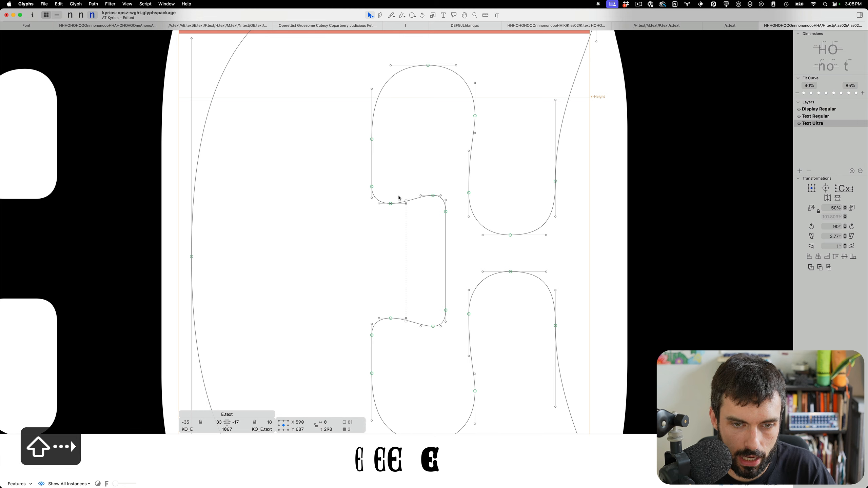
pyautogui.press('t')
pyautogui.press('Escape')
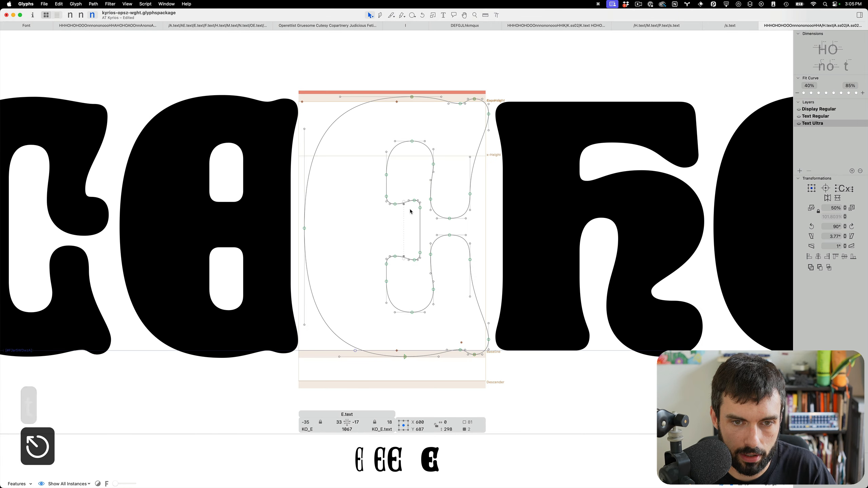
# - Move the extreme nodes at the crossbar tip's top and bottom left to X 650 and save the file
pyautogui.moveTo(420, 178); pyautogui.dragTo(407, 356)
pyautogui.hotkey('ctrl', 'alt', 'shift', 'Left')
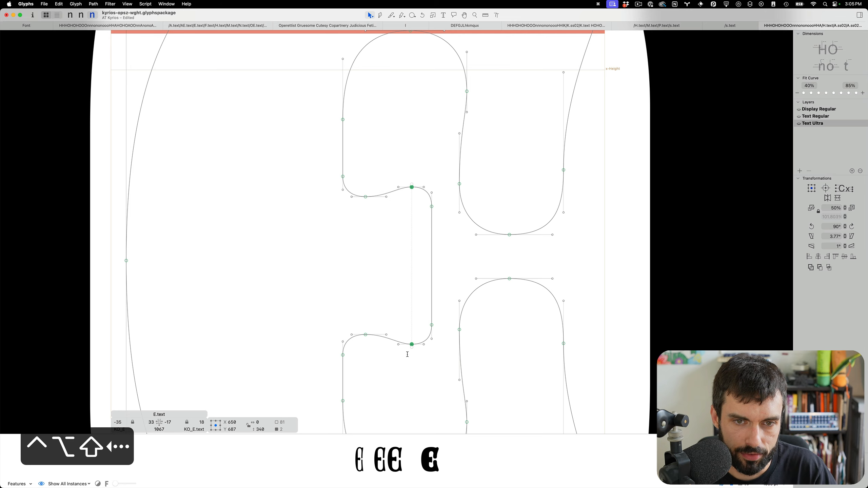
pyautogui.press('t')
pyautogui.press('super+s')
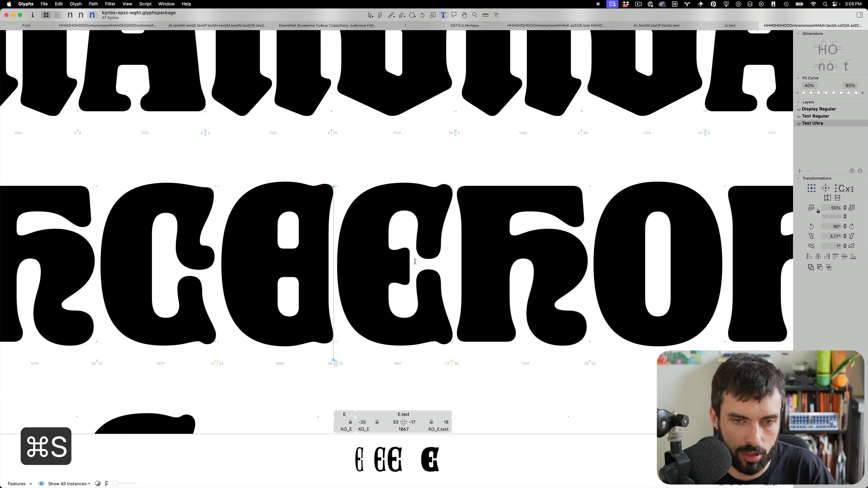
# - Raise the whole crossbar of E.text so that its selected nodes are centred at Y 705
pyautogui.scroll(-5, 411, 258)
pyautogui.press('Escape')
pyautogui.scroll(5, 411, 256)
pyautogui.scroll(3, 411, 256)
pyautogui.moveTo(351, 225); pyautogui.dragTo(417, 325)
pyautogui.hotkey('shift', 'Up')
pyautogui.hotkey('shift', 'Up')
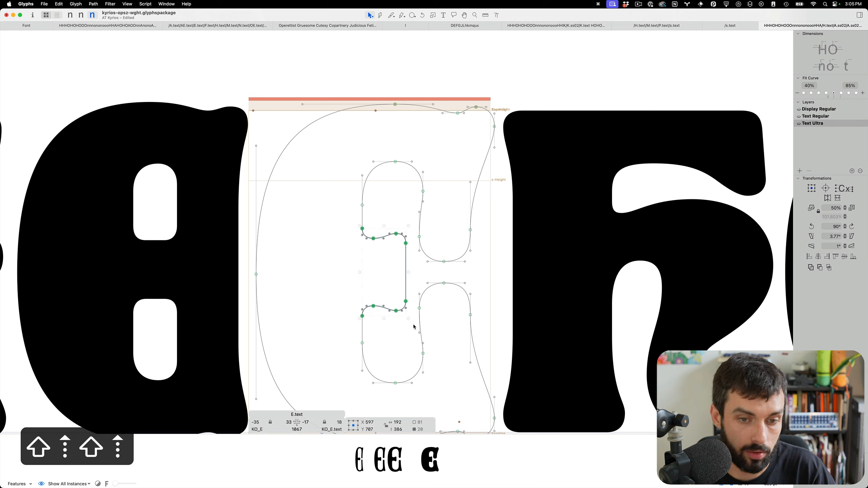
pyautogui.press('Down')
pyautogui.press('Down')
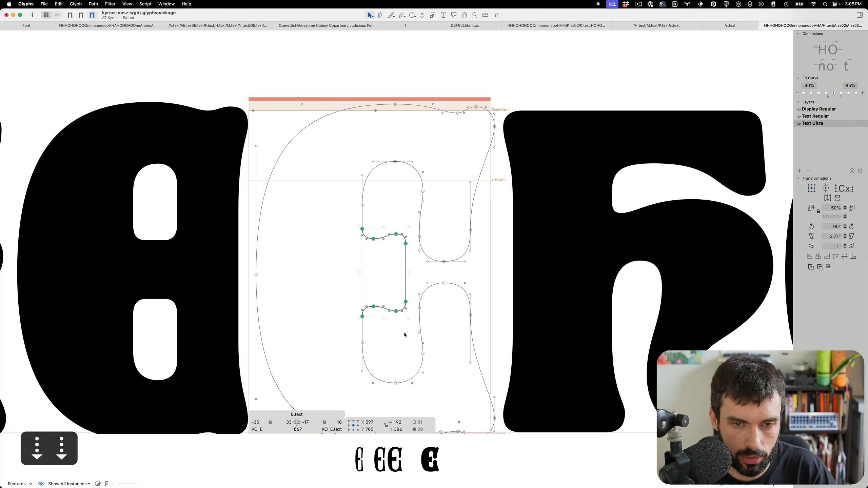
pyautogui.click(405, 335)
# - Preview E.text within the test lines and save the font file
pyautogui.press('t')
pyautogui.scroll(-5, 477, 320)
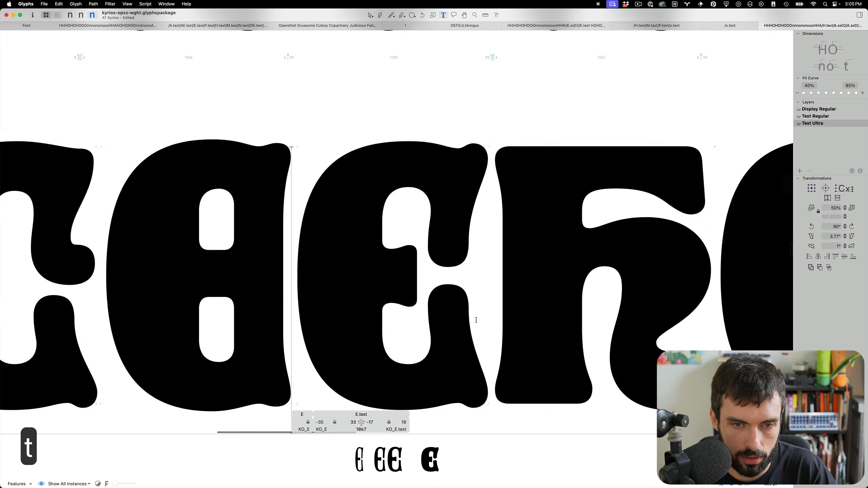
pyautogui.press('cmd+s')
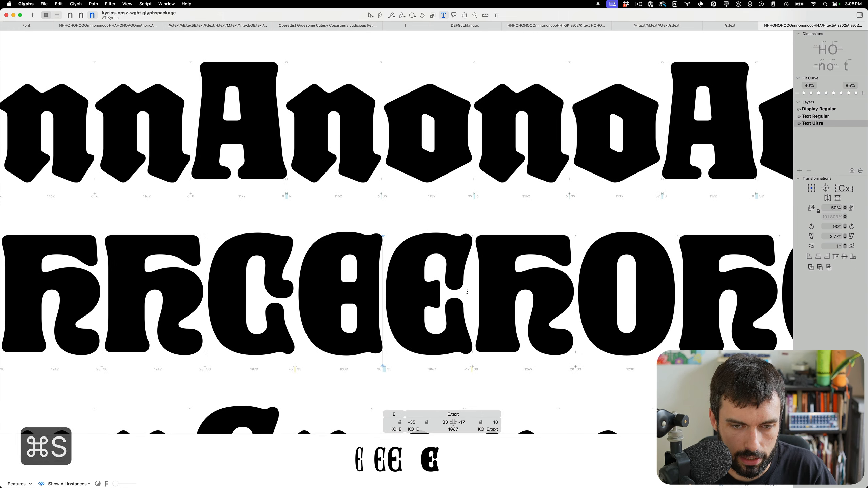
pyautogui.press('cmd+s')
pyautogui.scroll(-5, 467, 291)
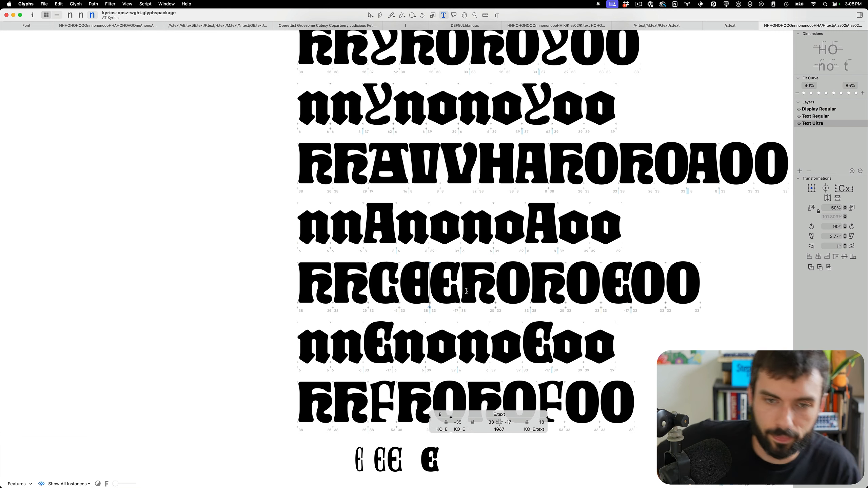
pyautogui.press('super+s')
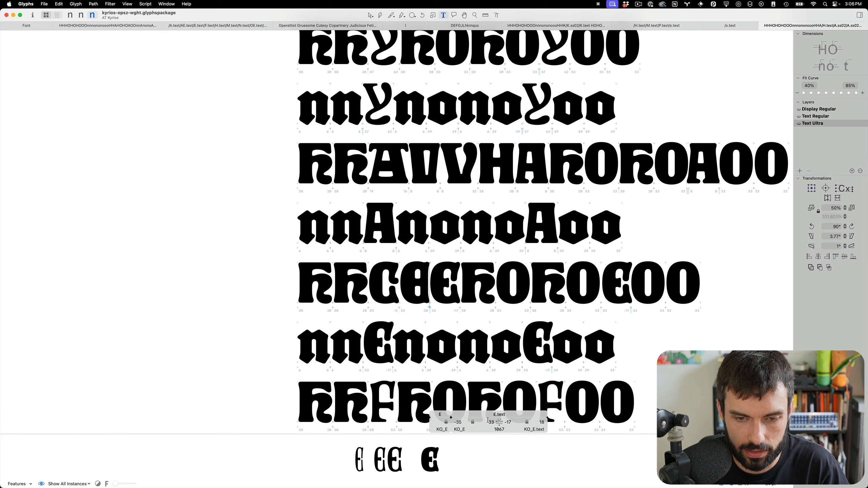
# - Link the left and right sidebearings of E.text to those of E and save the file
pyautogui.write('E')
pyautogui.press('Tab')
pyautogui.write('E')
pyautogui.press('Tab')
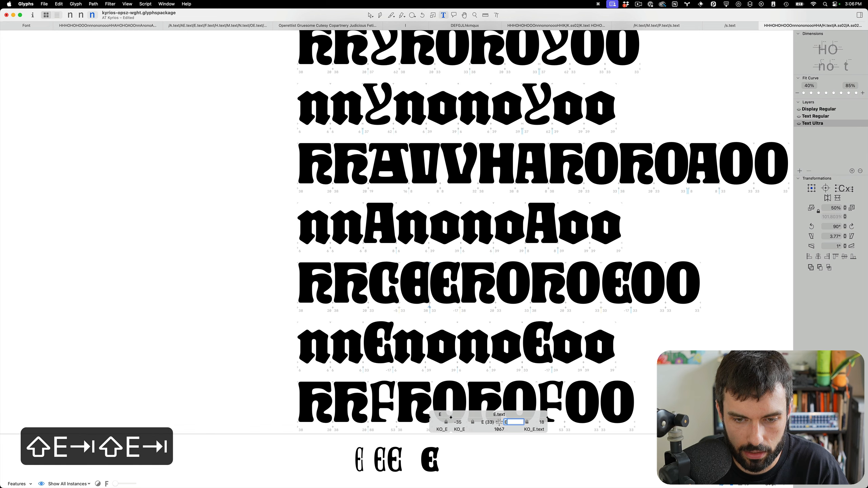
pyautogui.click(487, 263)
pyautogui.press('super+s')
pyautogui.scroll(5, 477, 272)
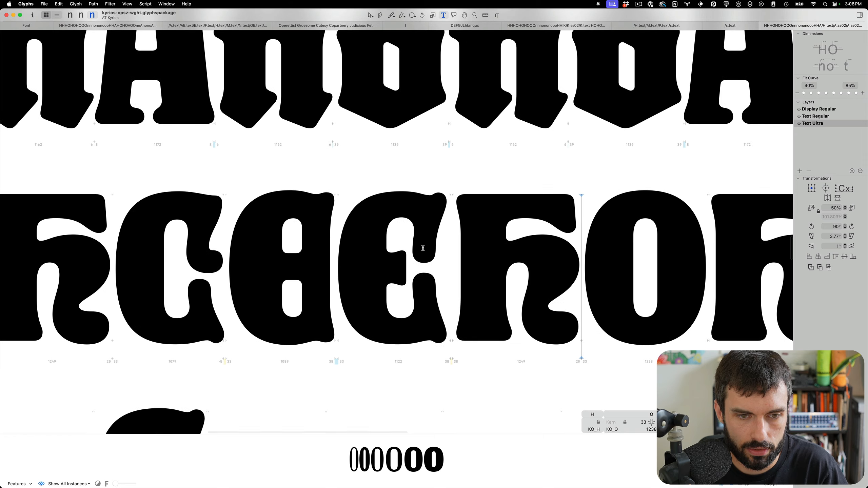
# - Shift the two facing end nodes of E.text's upper and lower terminals right to X 871
pyautogui.doubleClick(421, 250)
pyautogui.scroll(4, 442, 304)
pyautogui.moveTo(442, 304); pyautogui.dragTo(393, 286)
pyautogui.hotkey('ctrl', 'alt', 'shift', 'Right')
pyautogui.hotkey('ctrl', 'alt', 'shift', 'Right')
pyautogui.hotkey('ctrl', 'alt', 'shift', 'Right')
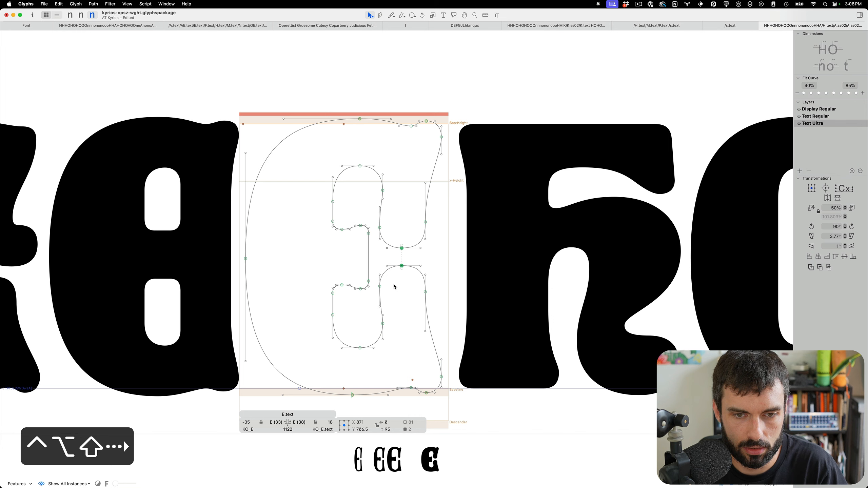
pyautogui.press('t')
pyautogui.press('Escape')
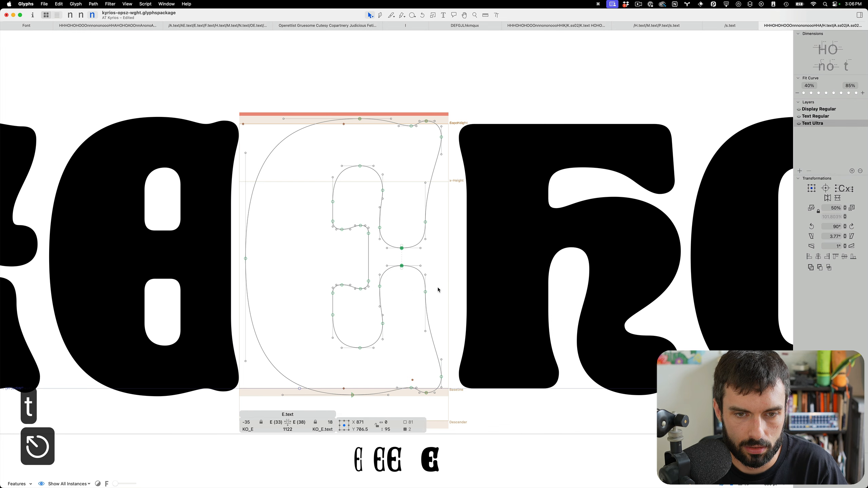
# - Move the inner side node of E.text's lower terminal to Y 529 and that of its upper terminal to Y 884
pyautogui.click(380, 287)
pyautogui.hotkey('ctrl', 'alt', 'shift', 'Down')
pyautogui.hotkey('ctrl', 'alt', 'shift', 'Down')
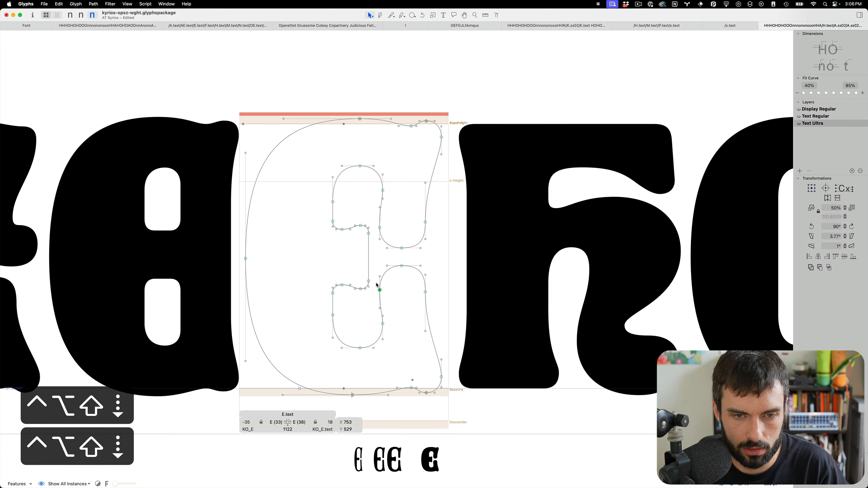
pyautogui.click(377, 227)
pyautogui.hotkey('ctrl', 'alt', 'shift', 'Up')
pyautogui.hotkey('ctrl', 'alt', 'shift', 'Up')
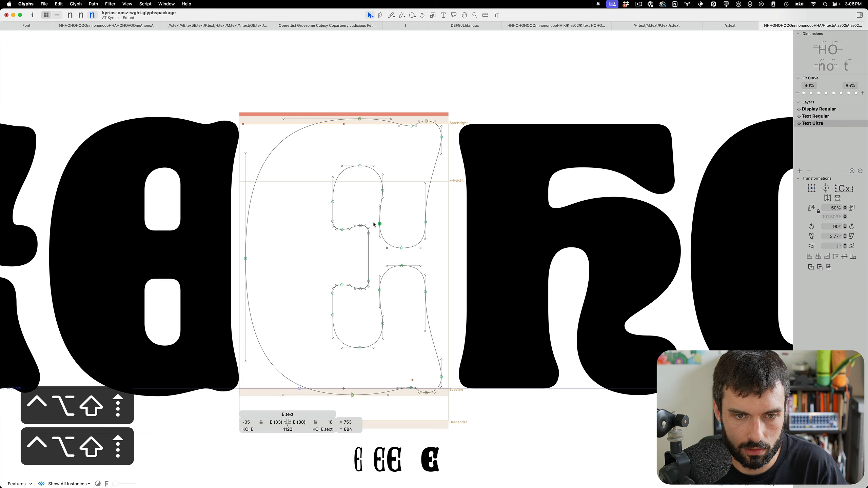
# - Save the font and compare the test lines in the Display Regular, Text Regular and Text Ultra masters
pyautogui.press('t')
pyautogui.scroll(-5, 375, 225)
pyautogui.press('cmd+s')
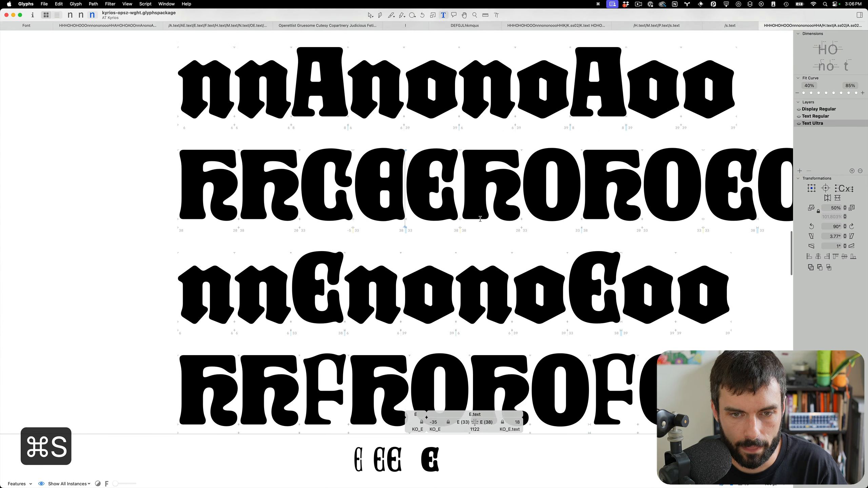
pyautogui.scroll(-2, 479, 218)
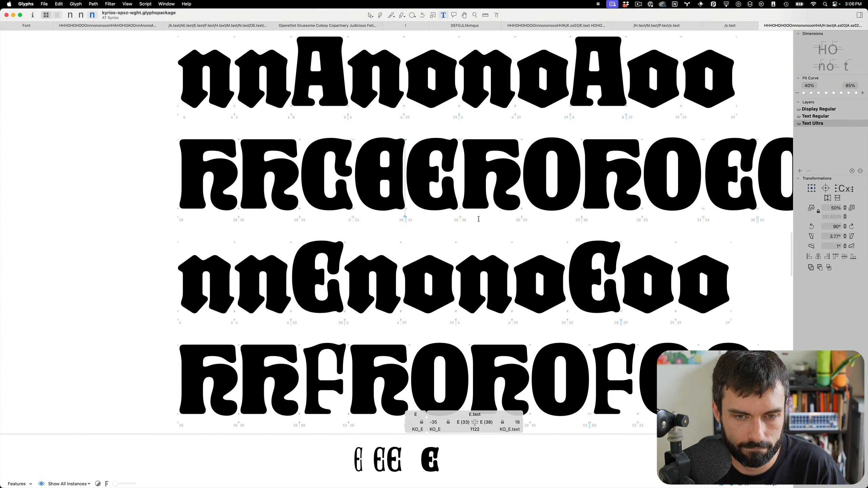
pyautogui.press('cmd+1')
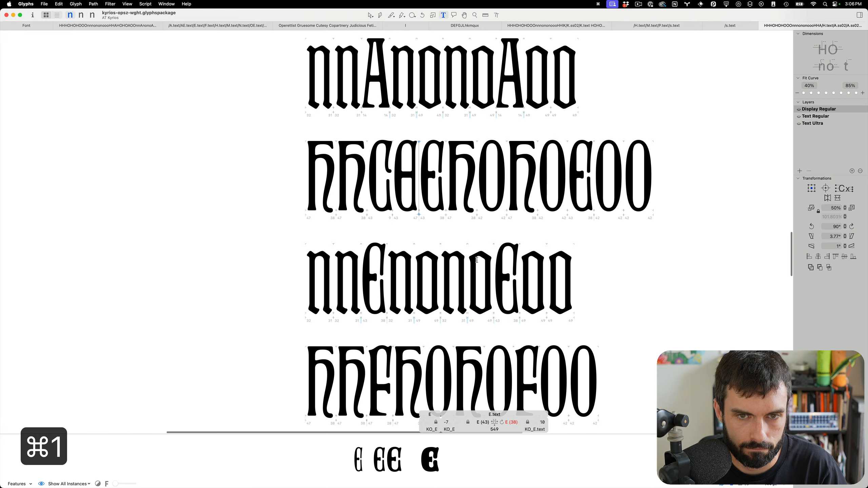
pyautogui.press('cmd+2')
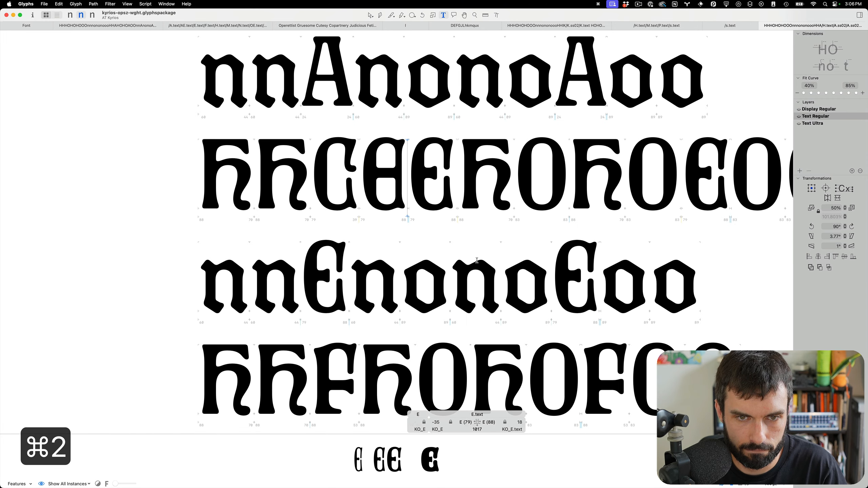
pyautogui.press('super+3')
pyautogui.press('super+s')
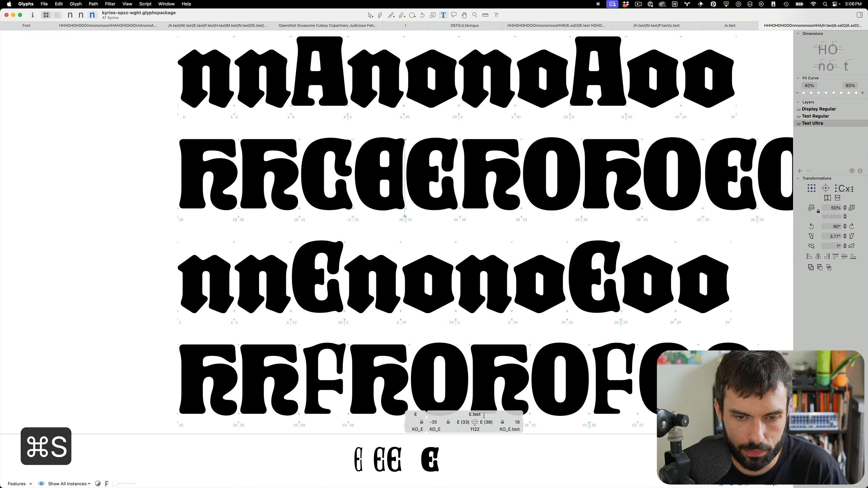
# - Set E.text's right sidebearing in Text Ultra to the formula ==E-15 and save the file
pyautogui.click(481, 424)
pyautogui.press('super+a')
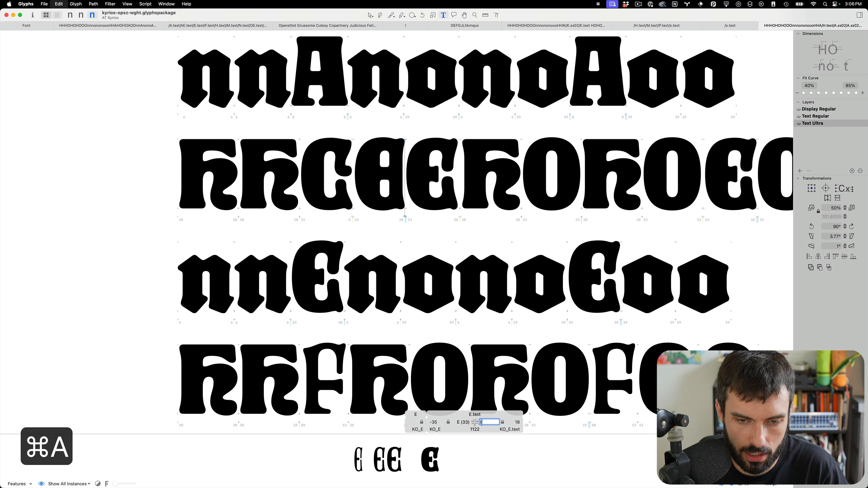
pyautogui.write('==-\\')
pyautogui.press('BackSpace')
pyautogui.press('BackSpace')
pyautogui.write('E-15')
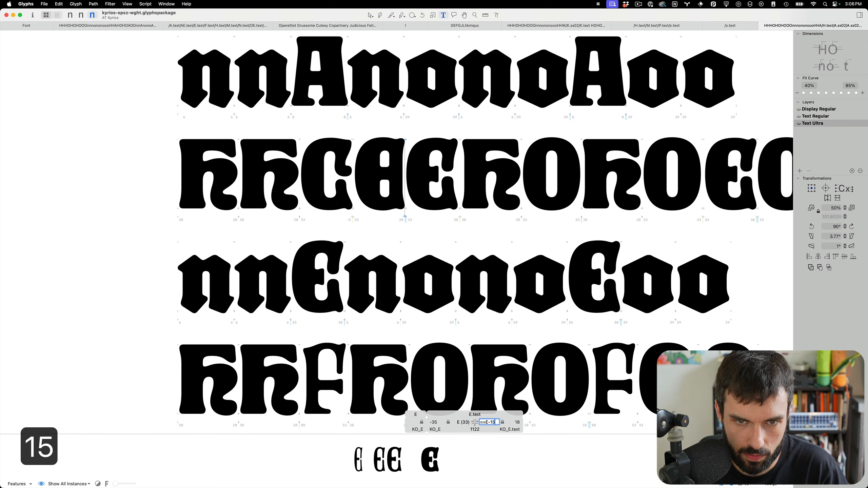
pyautogui.press('Return')
pyautogui.press('super+s')
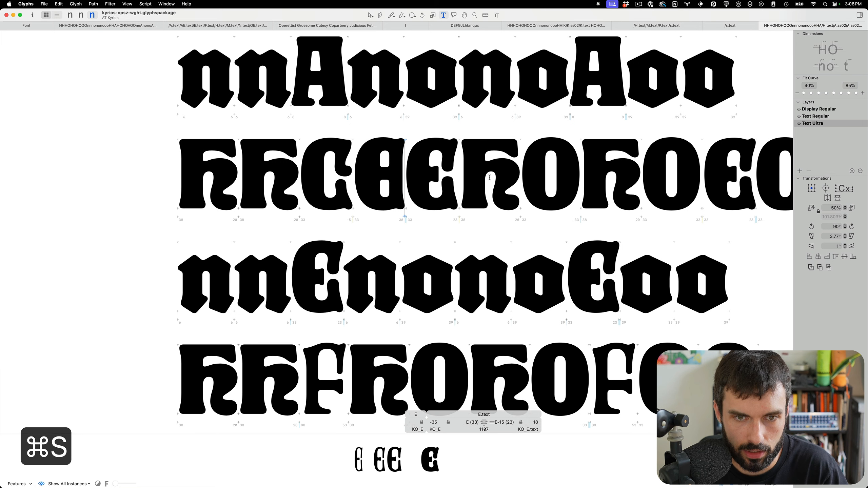
pyautogui.click(457, 161)
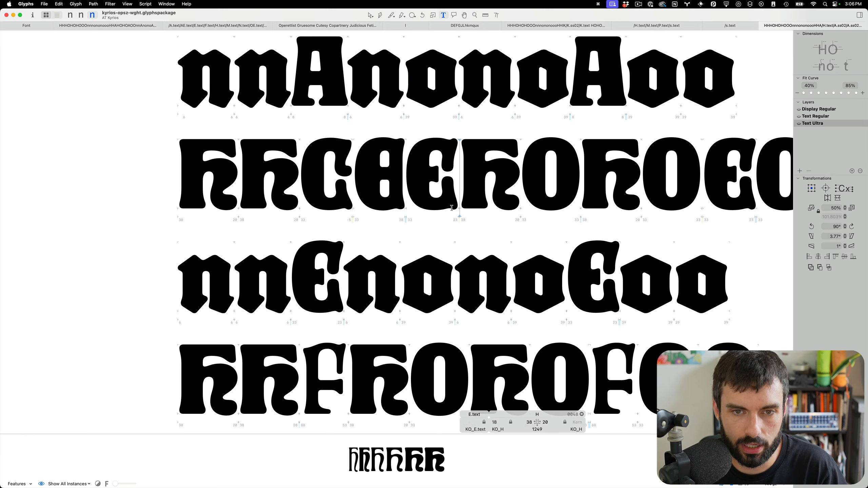
pyautogui.press('super+s')
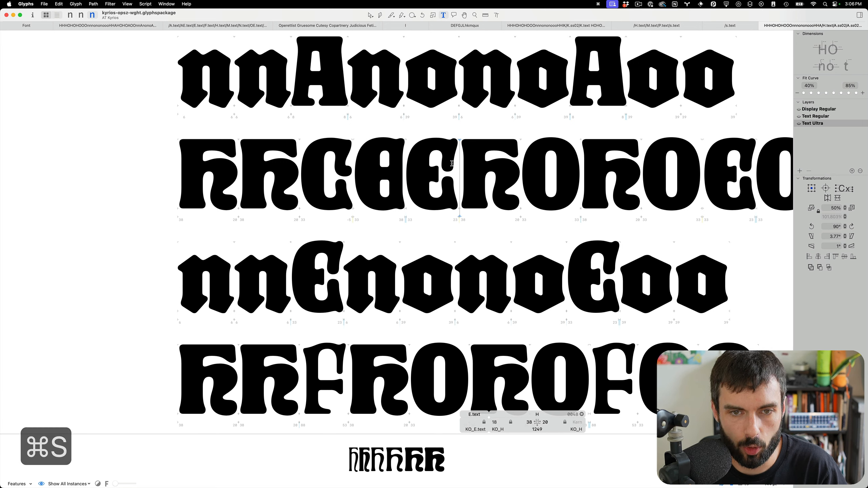
# - Insert the default F directly before the first F.text in the uppercase F test line
pyautogui.scroll(-5, 447, 169)
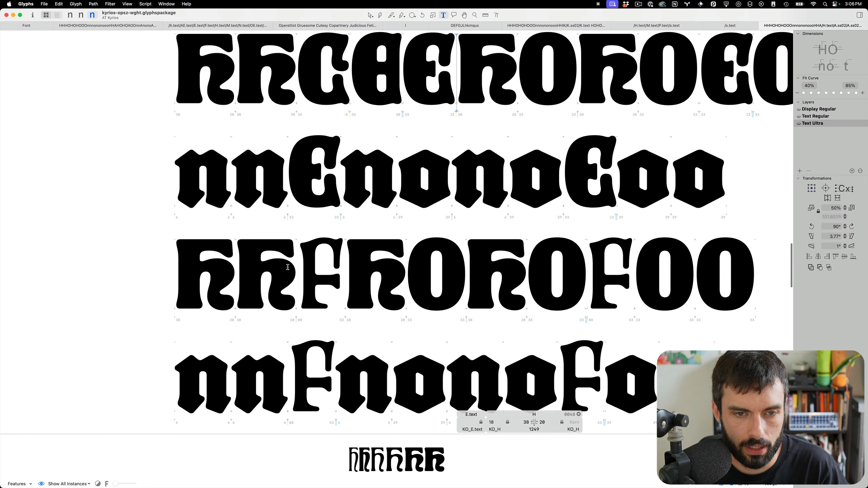
pyautogui.click(288, 267)
pyautogui.write('R')
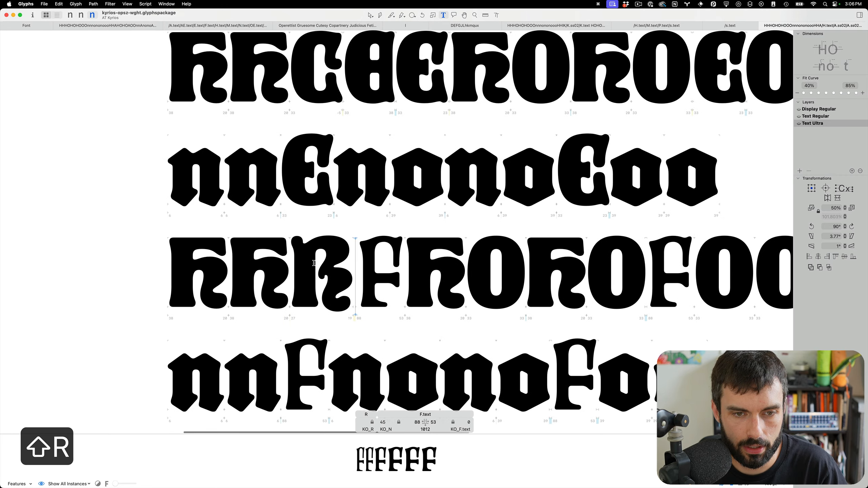
pyautogui.press('BackSpace')
pyautogui.write('F')
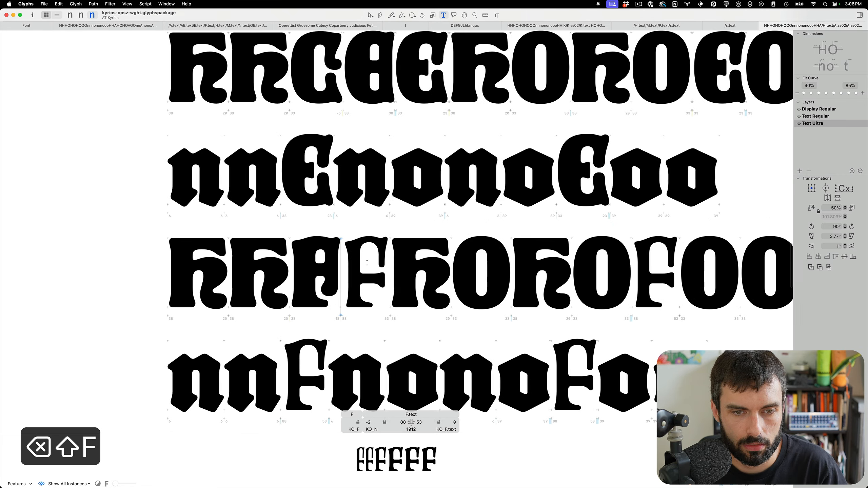
pyautogui.scroll(3, 334, 277)
pyautogui.scroll(3, 334, 277)
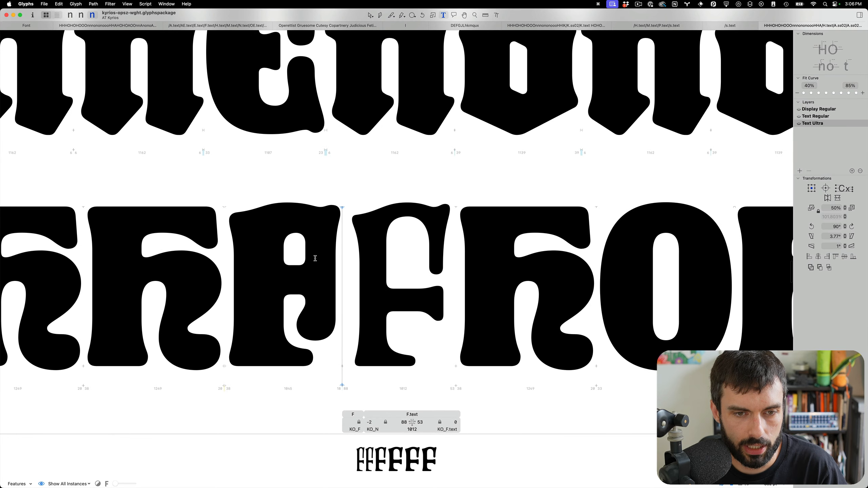
pyautogui.click(235, 257)
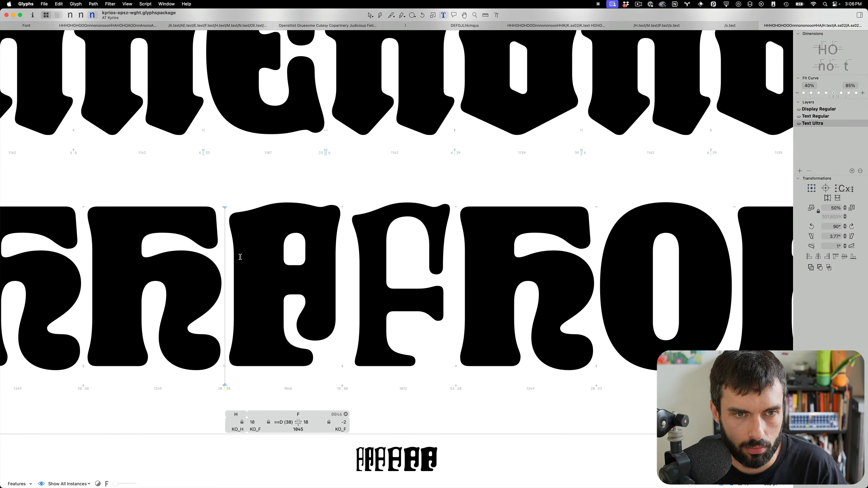
pyautogui.scroll(-3, 241, 257)
pyautogui.press('super+f')
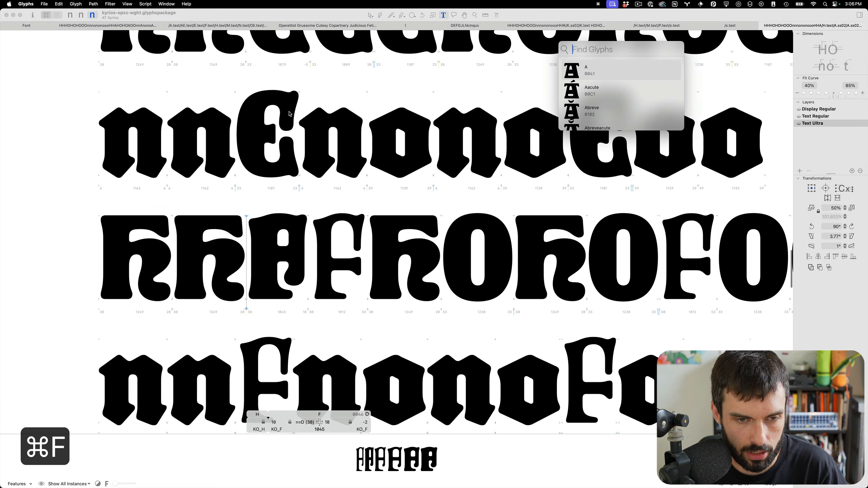
pyautogui.write('E.s')
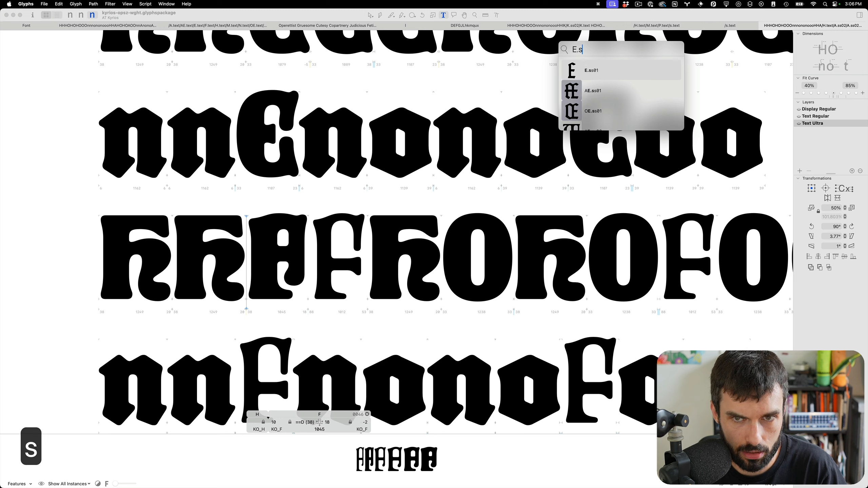
pyautogui.write('/')
pyautogui.press('BackSpace')
pyautogui.write('s02')
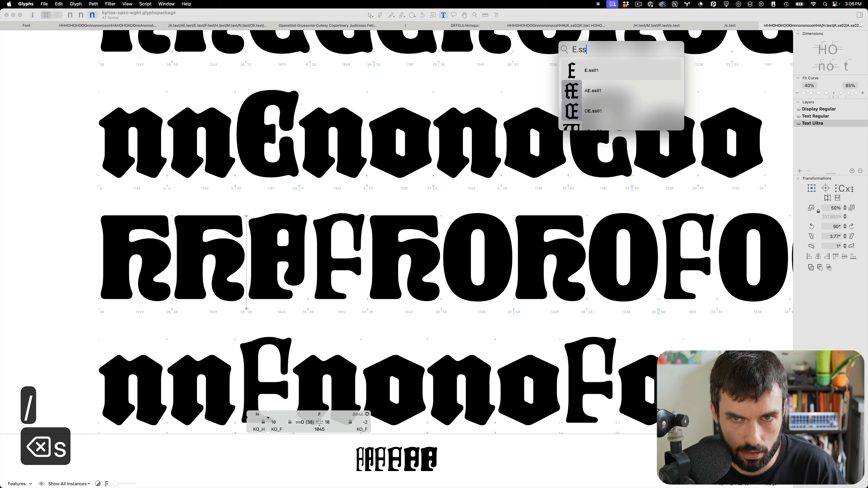
pyautogui.press('Down')
pyautogui.press('Down')
pyautogui.press('Down')
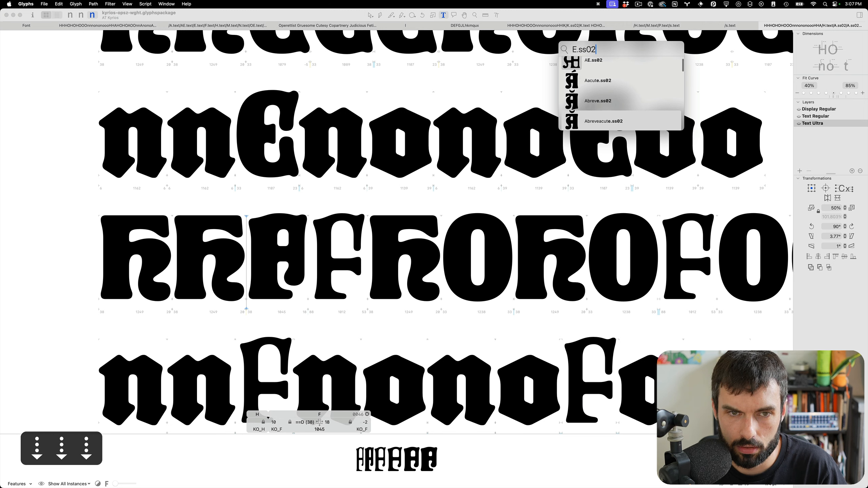
pyautogui.press('Down')
pyautogui.press('BackSpace')
pyautogui.press('BackSpace')
pyautogui.press('BackSpace')
pyautogui.press('BackSpace')
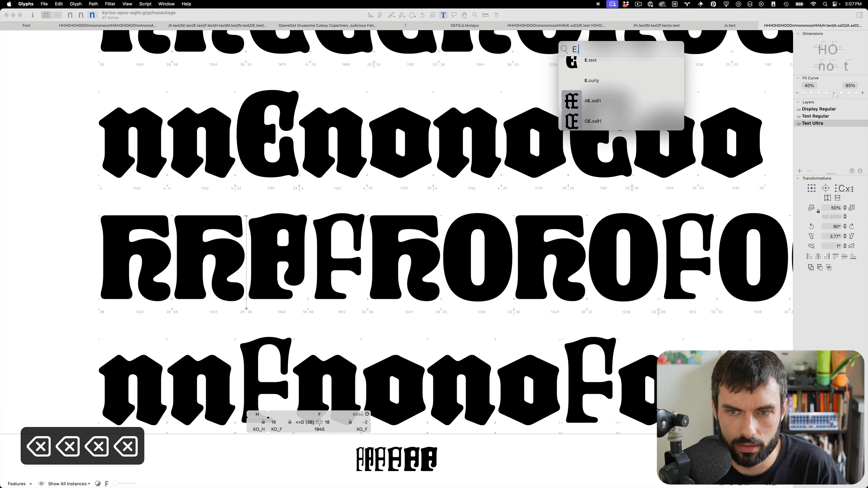
pyautogui.press('Escape')
# - Copy E.text from the uppercase E test line and paste it before the F in the uppercase F test line
pyautogui.scroll(3, 319, 121)
pyautogui.click(355, 109)
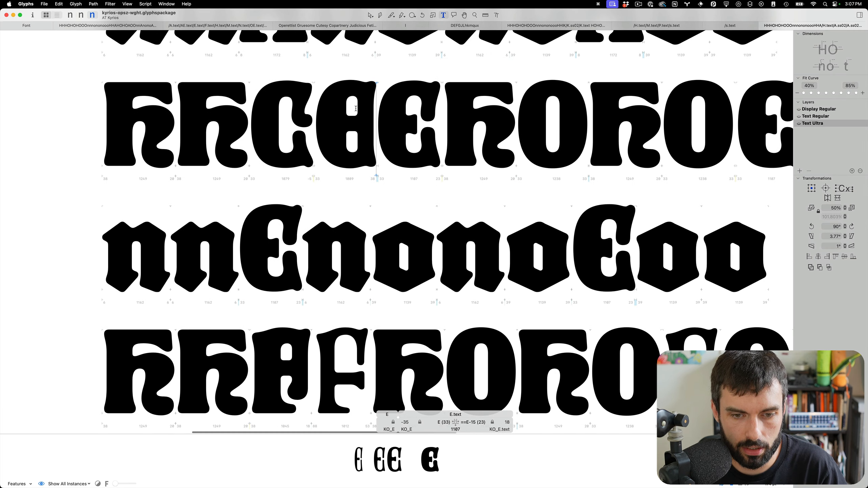
pyautogui.hscroll(1, 355, 109)
pyautogui.hotkey('shift', 'Right')
pyautogui.press('cmd+c')
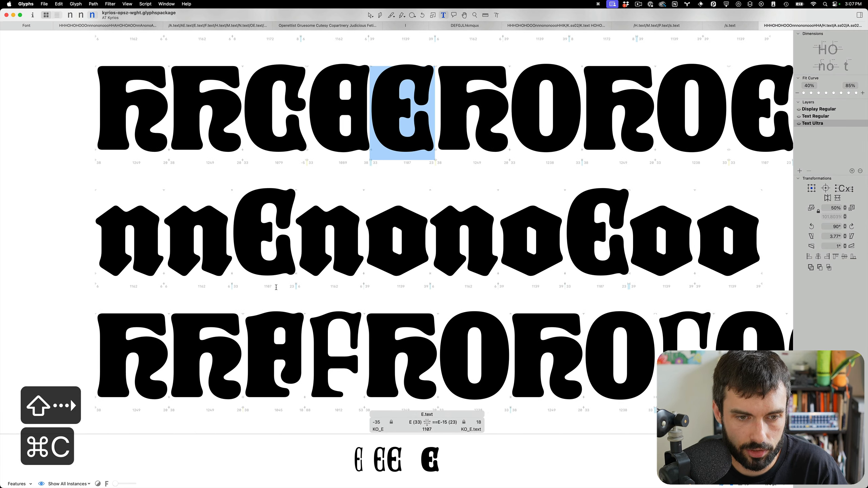
pyautogui.click(263, 330)
pyautogui.press('cmd+v')
pyautogui.scroll(-2, 263, 331)
pyautogui.scroll(5, 308, 274)
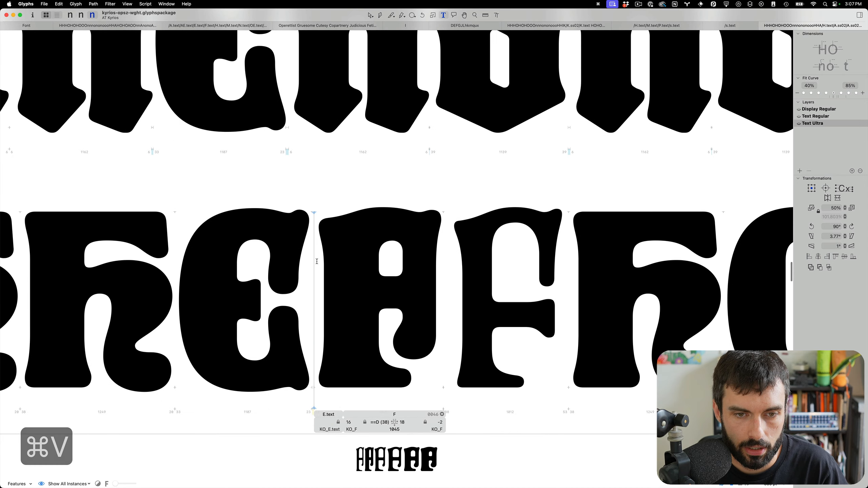
# - Replace the Text Ultra outlines of F.text with a copy of all the outlines of F
pyautogui.press('Escape')
pyautogui.press('cmd+a')
pyautogui.press('cmd+c')
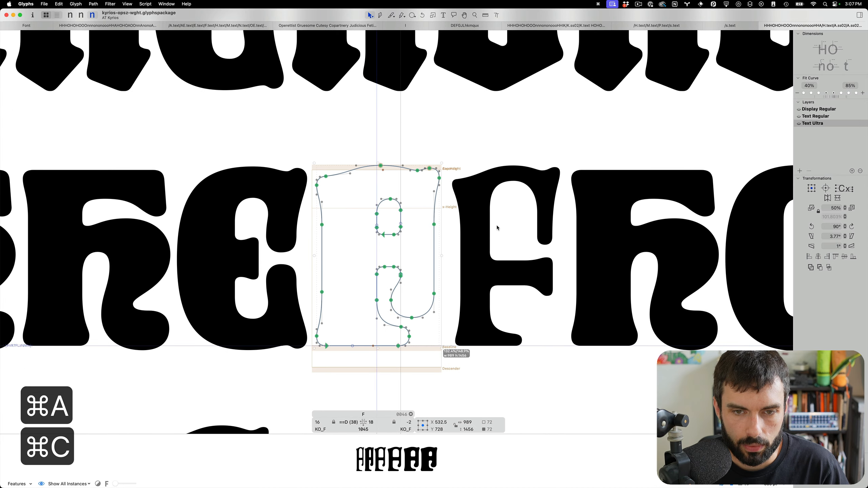
pyautogui.doubleClick(496, 226)
pyautogui.press('cmd+a')
pyautogui.press('BackSpace')
pyautogui.press('cmd+v')
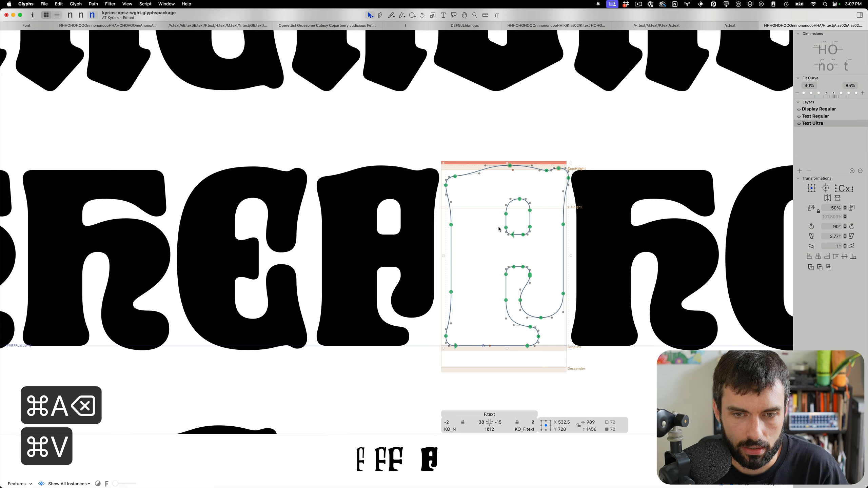
# - Copy the nodes forming the crossbar's tip from E.text
pyautogui.scroll(3, 257, 252)
pyautogui.doubleClick(263, 221)
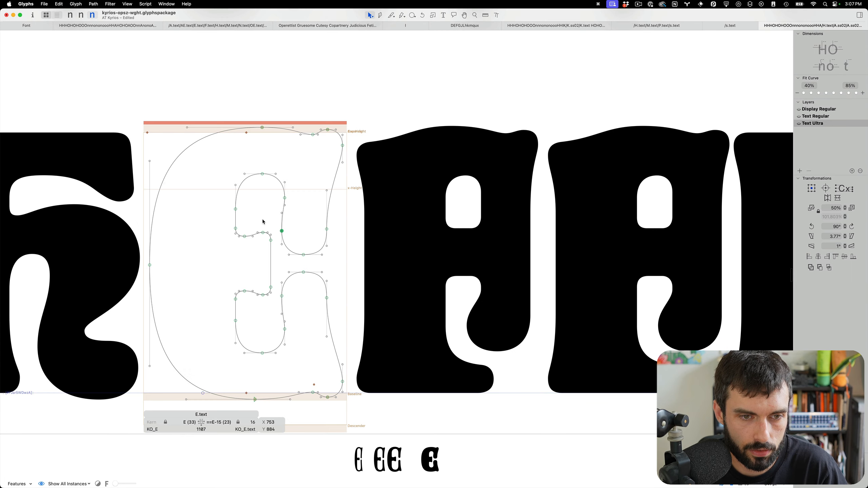
pyautogui.moveTo(275, 220); pyautogui.dragTo(240, 305)
pyautogui.press('cmd+c')
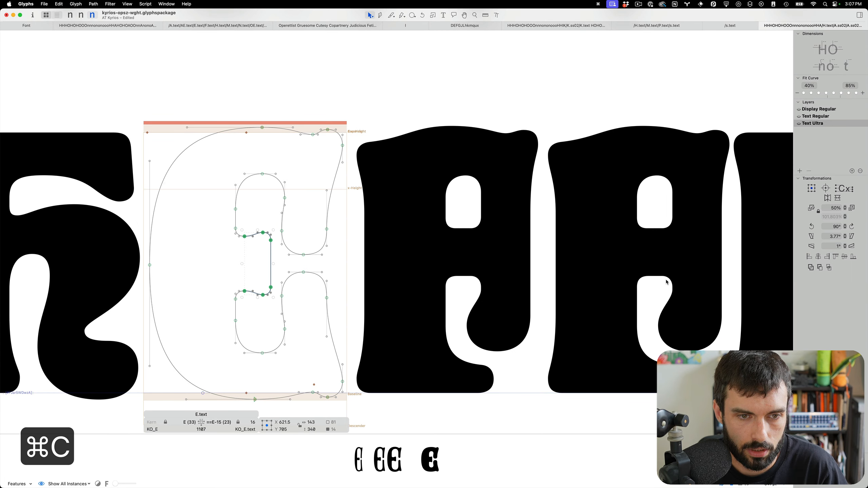
# - Cut off F.text's right side below the upper arm and beyond the crossbar stub, and paste in the crossbar tip copied from E.text
pyautogui.doubleClick(694, 274)
pyautogui.press('e')
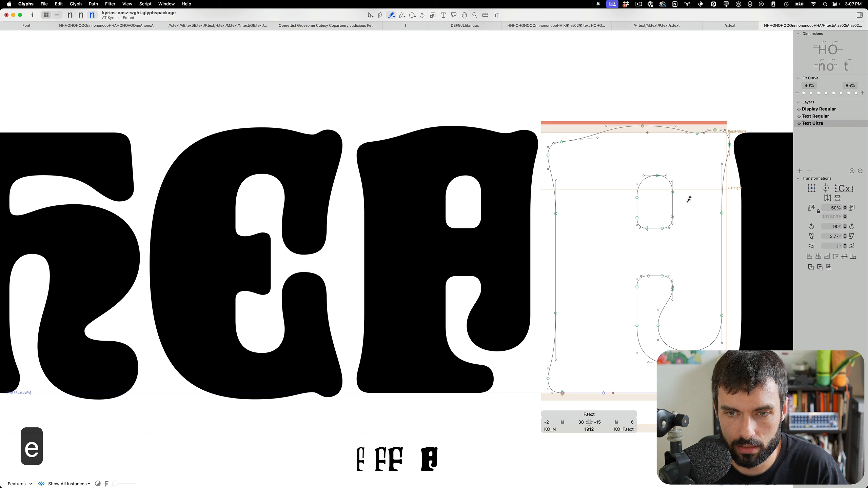
pyautogui.moveTo(666, 201); pyautogui.dragTo(757, 201)
pyautogui.press('v')
pyautogui.press('e')
pyautogui.moveTo(651, 223); pyautogui.dragTo(655, 293)
pyautogui.press('v')
pyautogui.doubleClick(666, 279)
pyautogui.press('BackSpace')
pyautogui.press('cmd+v')
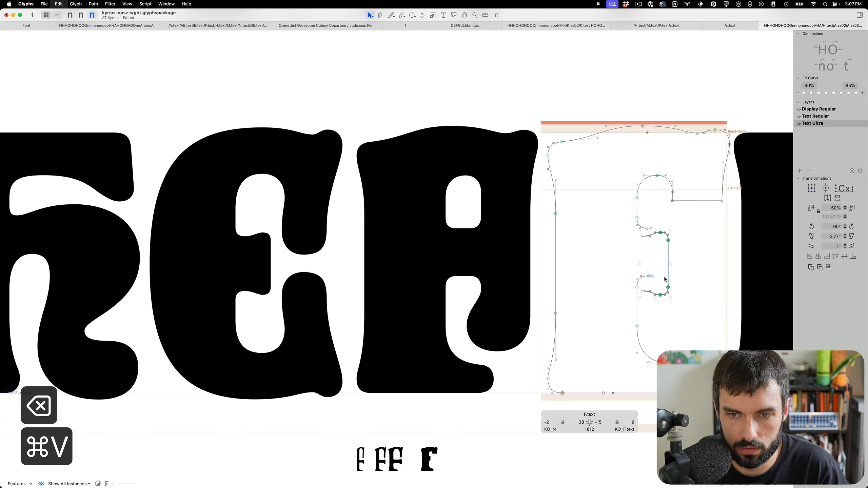
# - Copy the nodes forming the drooping terminal of E.text's upper arm
pyautogui.scroll(5, 688, 252)
pyautogui.scroll(-5, 510, 241)
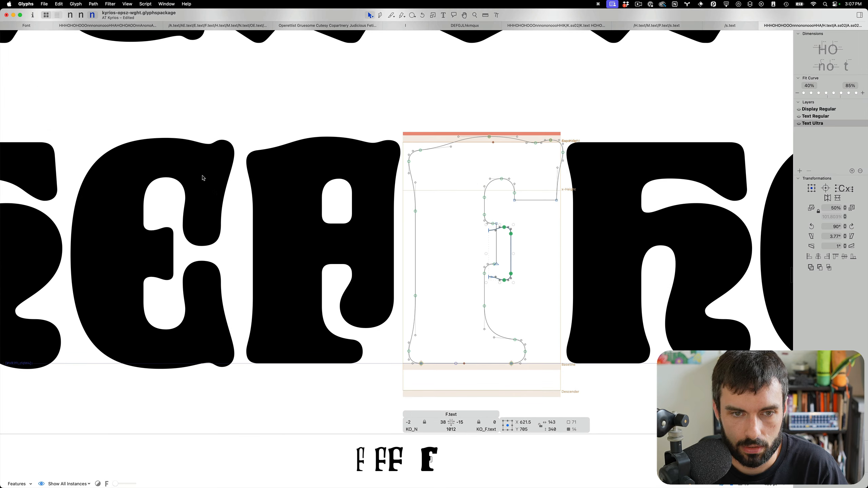
pyautogui.doubleClick(194, 176)
pyautogui.moveTo(236, 247); pyautogui.dragTo(180, 191)
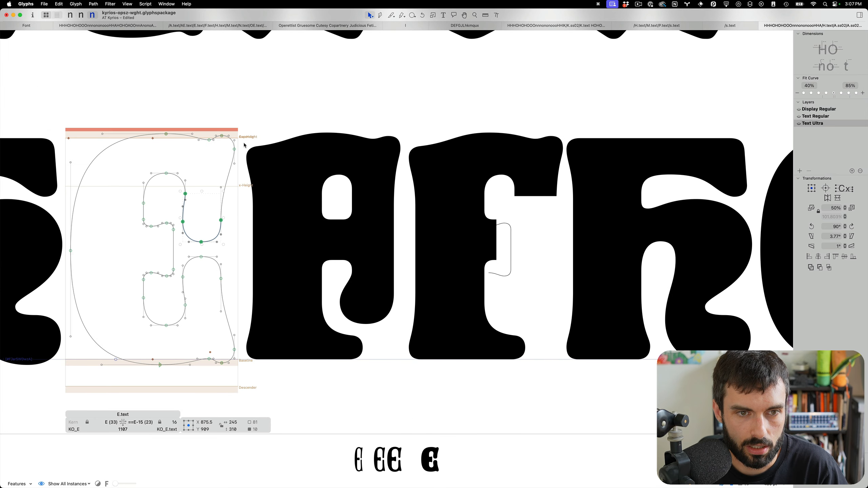
pyautogui.moveTo(241, 147); pyautogui.dragTo(211, 209)
pyautogui.press('super+c')
# - Delete the straight cut-off underside of F.text's upper arm and paste in the terminal copied from E.text
pyautogui.doubleClick(462, 196)
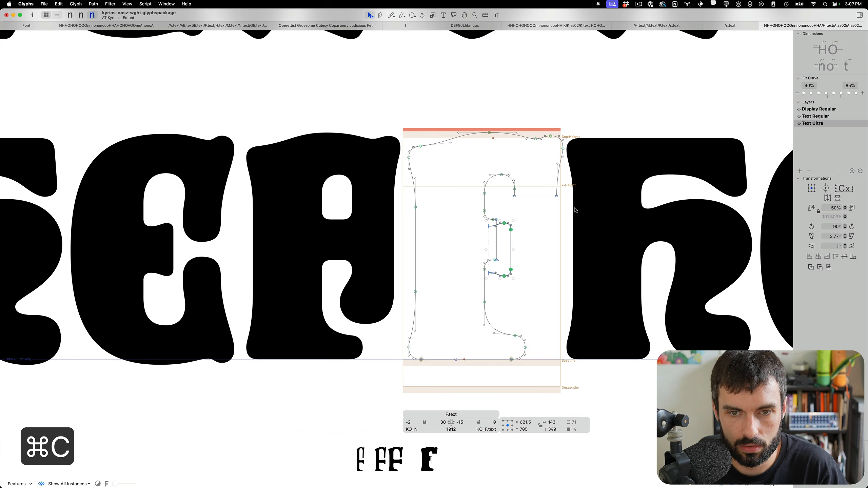
pyautogui.moveTo(571, 215); pyautogui.dragTo(511, 187)
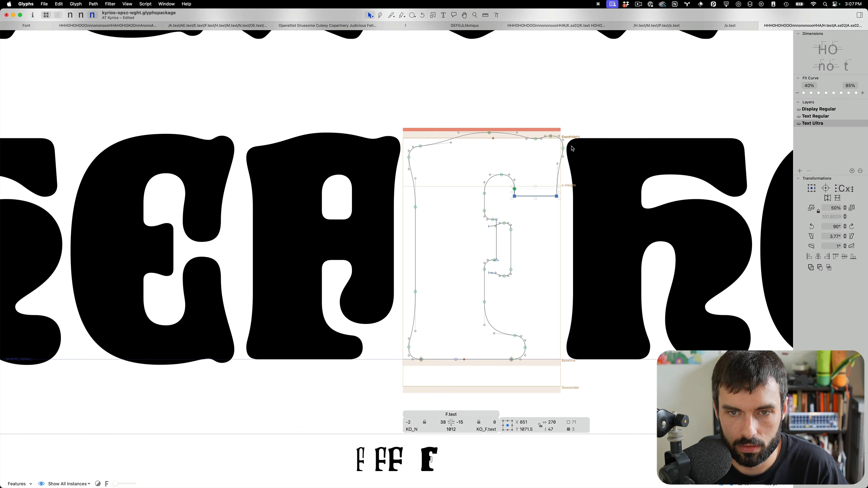
pyautogui.hotkey('alt', 'BackSpace')
pyautogui.press('super+v')
pyautogui.scroll(3, 546, 177)
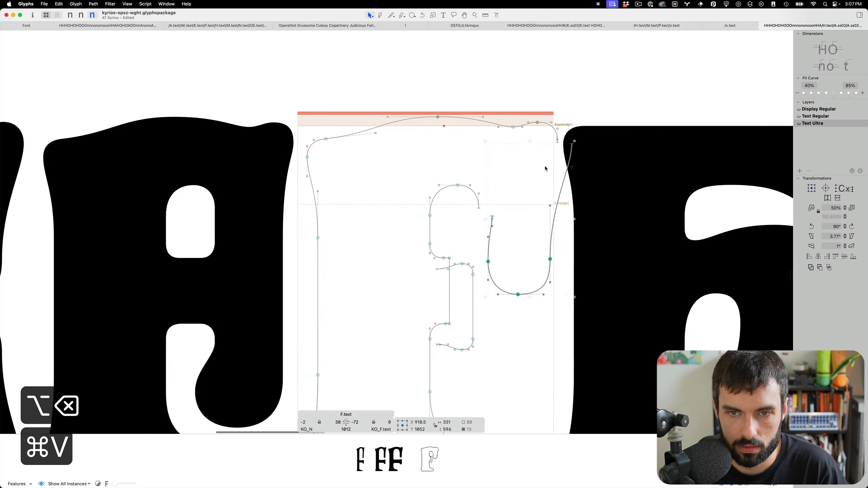
# - Join the pasted terminal to the arm's outer corner and the counter's open end, and lengthen the handle at the inner join
pyautogui.moveTo(573, 144); pyautogui.dragTo(552, 142)
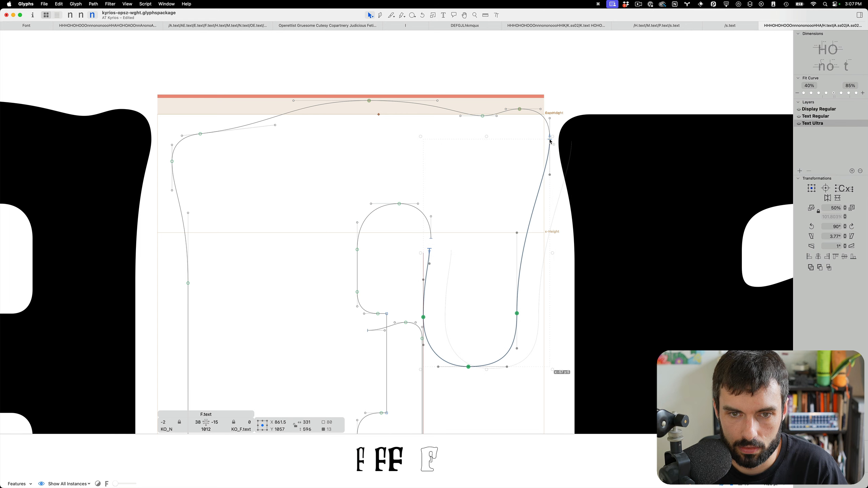
pyautogui.click(467, 195)
pyautogui.click(430, 249)
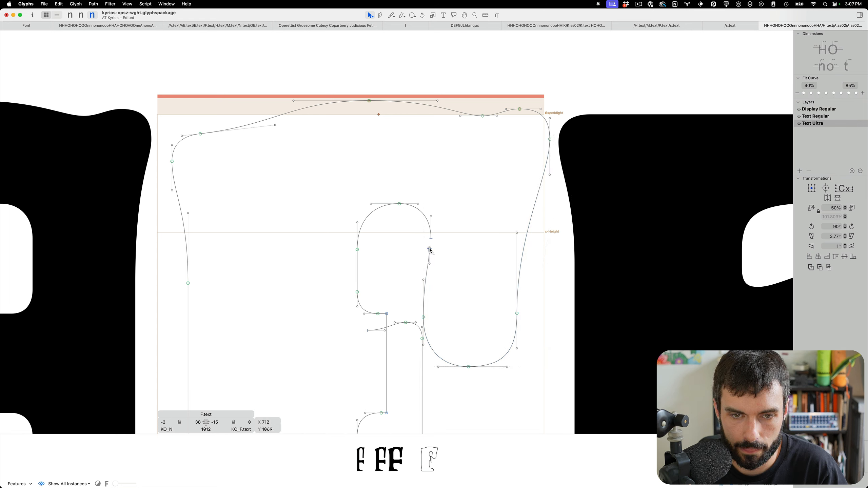
pyautogui.click(449, 242)
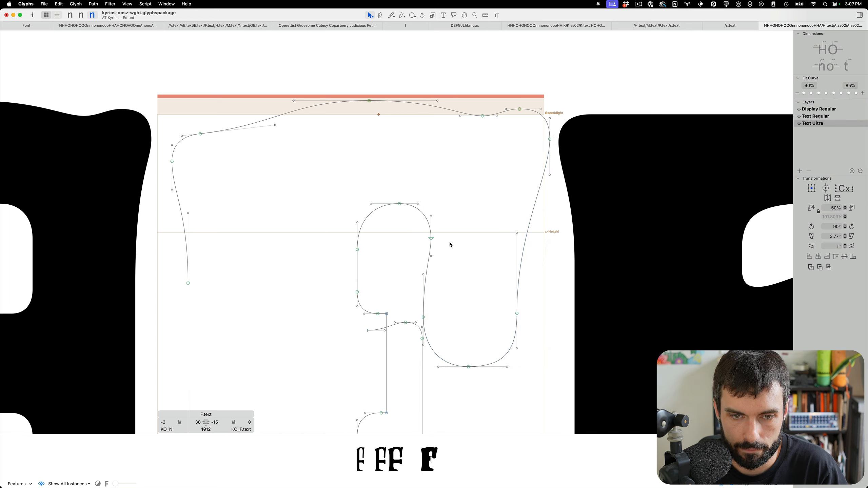
pyautogui.click(431, 255)
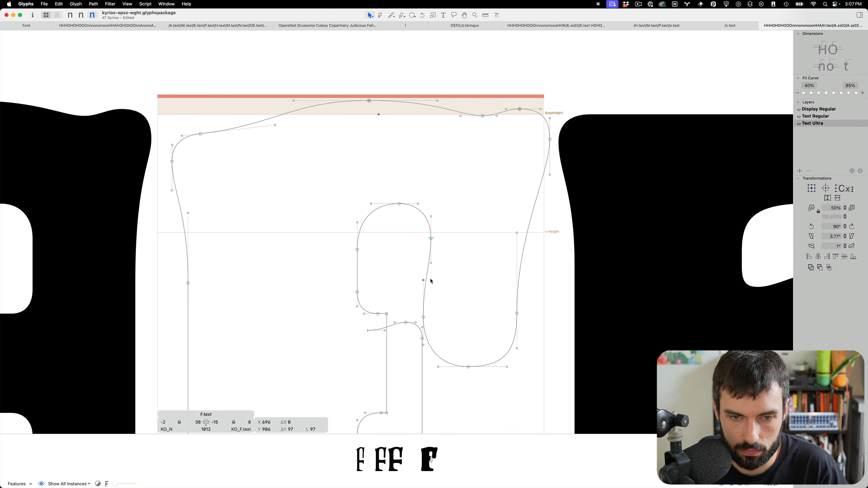
# - Shift the lower part of F.text's drooping terminal about 12 units right, keeping its curves joined to the arm
pyautogui.scroll(-5, 430, 280)
pyautogui.scroll(5, 447, 308)
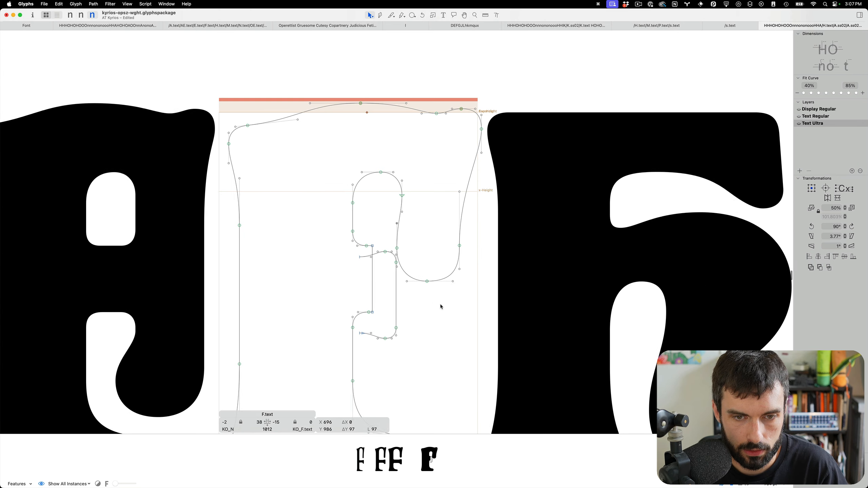
pyautogui.moveTo(479, 297); pyautogui.dragTo(399, 251)
pyautogui.hotkey('ctrl', 'alt', 'shift', 'Right')
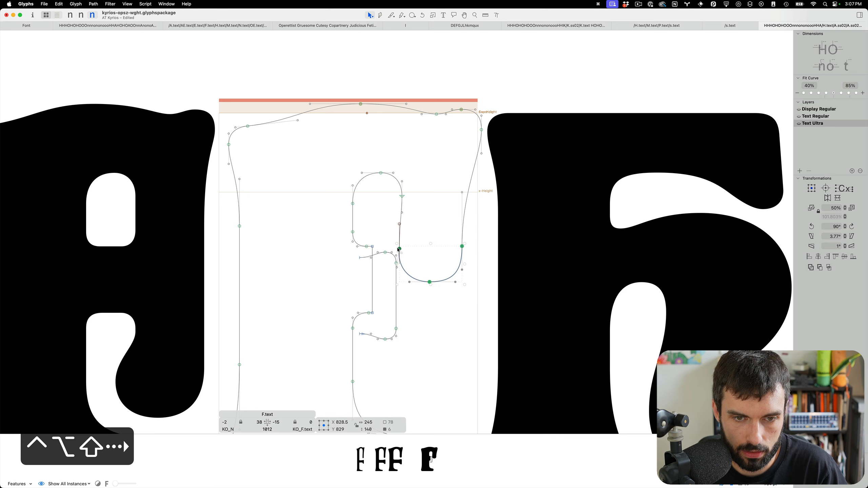
pyautogui.hotkey('ctrl', 'alt', 'shift', 'Left')
pyautogui.keyDown('shift'); pyautogui.click(397, 267); pyautogui.keyUp('shift')
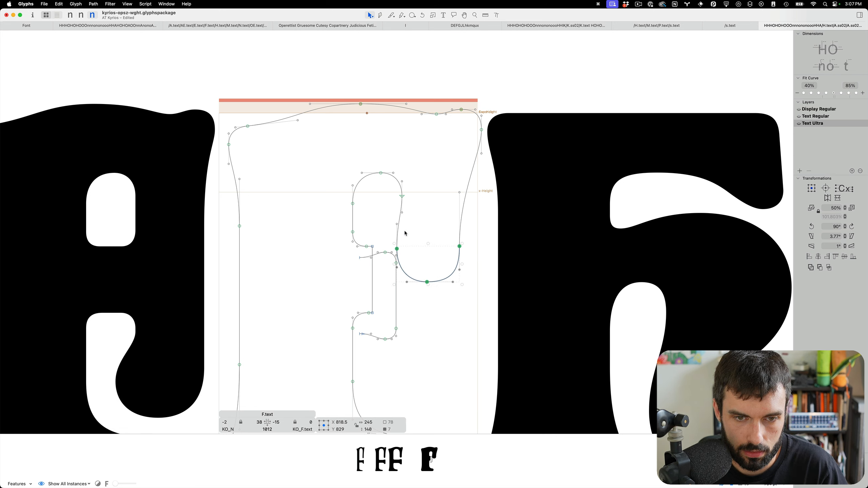
pyautogui.hotkey('ctrl', 'alt', 'shift', 'Right')
pyautogui.hotkey('ctrl', 'alt', 'shift', 'Right')
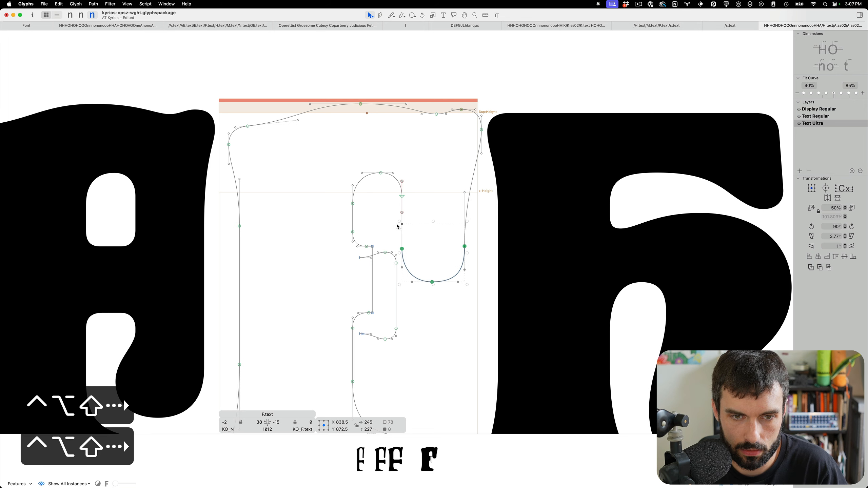
pyautogui.hotkey('ctrl', 'alt', 'Left')
pyautogui.hotkey('ctrl', 'alt', 'Left')
pyautogui.hotkey('ctrl', 'alt', 'Left')
pyautogui.hotkey('ctrl', 'alt', 'Left')
pyautogui.hotkey('ctrl', 'alt', 'Left')
pyautogui.hotkey('ctrl', 'alt', 'Left')
pyautogui.hotkey('ctrl', 'alt', 'Left')
pyautogui.hotkey('ctrl', 'alt', 'Left')
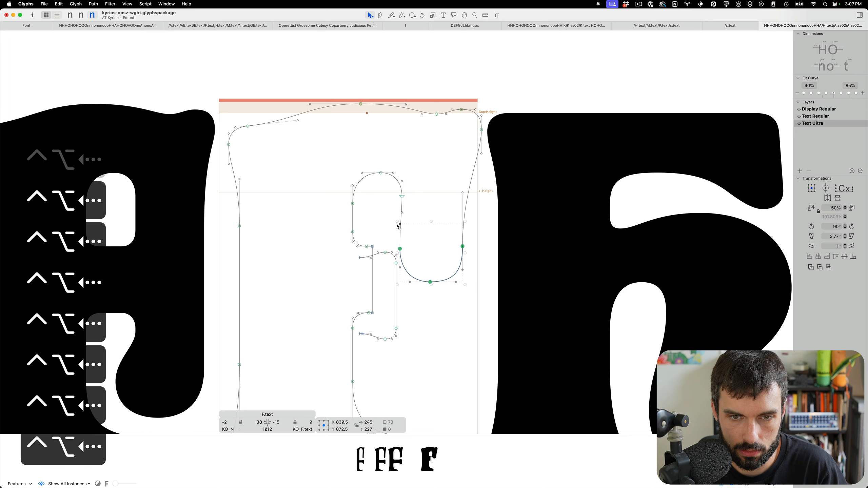
pyautogui.click(433, 236)
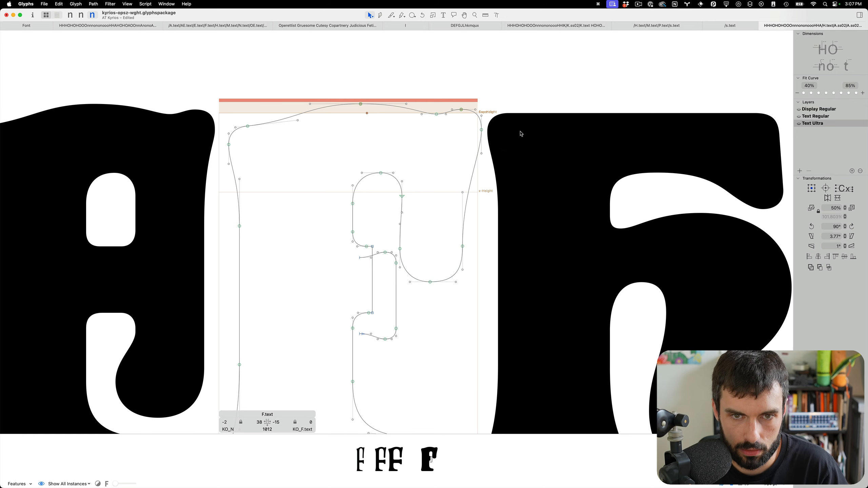
# - Shift the outer corner of F.text's upper arm 30 units left and preview the letter in the line
pyautogui.moveTo(521, 133); pyautogui.dragTo(432, 97)
pyautogui.hotkey('ctrl', 'alt', 'shift', 'Left')
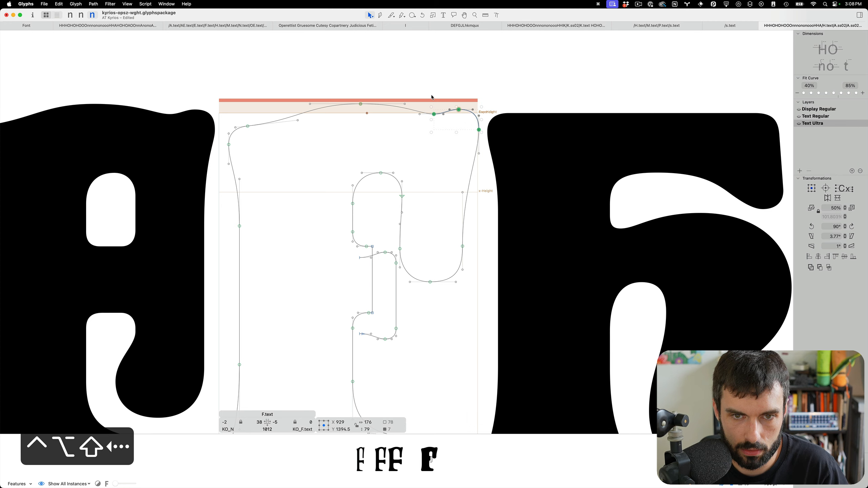
pyautogui.hotkey('ctrl', 'alt', 'shift', 'Left')
pyautogui.hotkey('ctrl', 'alt', 'shift', 'Left')
pyautogui.hotkey('ctrl', 'alt', 'shift', 'Left')
pyautogui.hotkey('ctrl', 'alt', 'shift', 'Left')
pyautogui.hotkey('ctrl', 'alt', 'shift', 'Right')
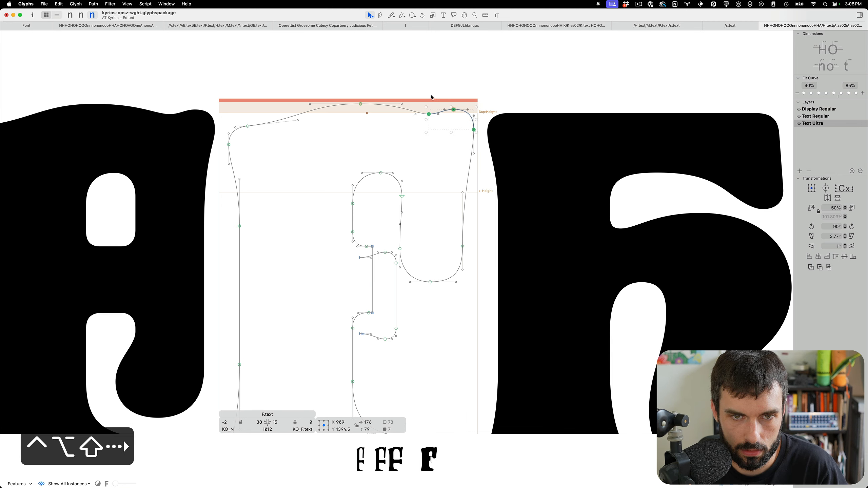
pyautogui.click(430, 99)
pyautogui.press('t')
pyautogui.scroll(-5, 466, 171)
pyautogui.press('Escape')
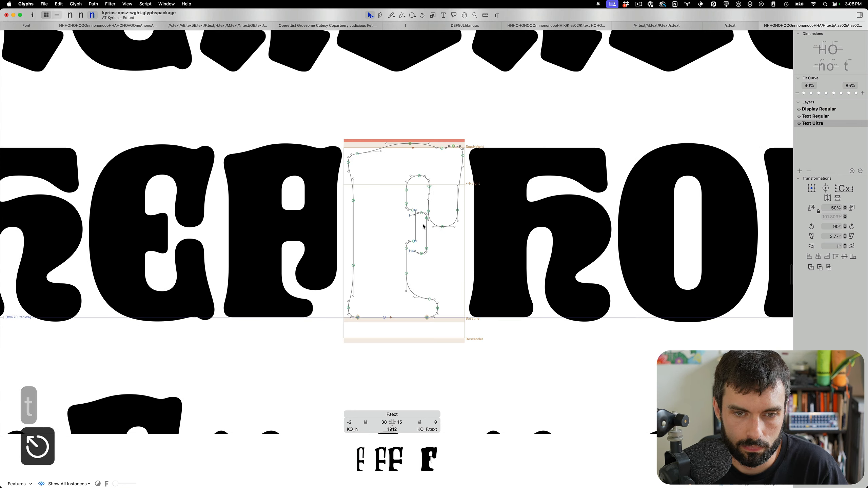
# - Lower F.text's crossbar stub by about 150 units and move the pasted crossbar tip onto the stub's upper end
pyautogui.scroll(5, 424, 226)
pyautogui.moveTo(392, 185); pyautogui.dragTo(353, 153)
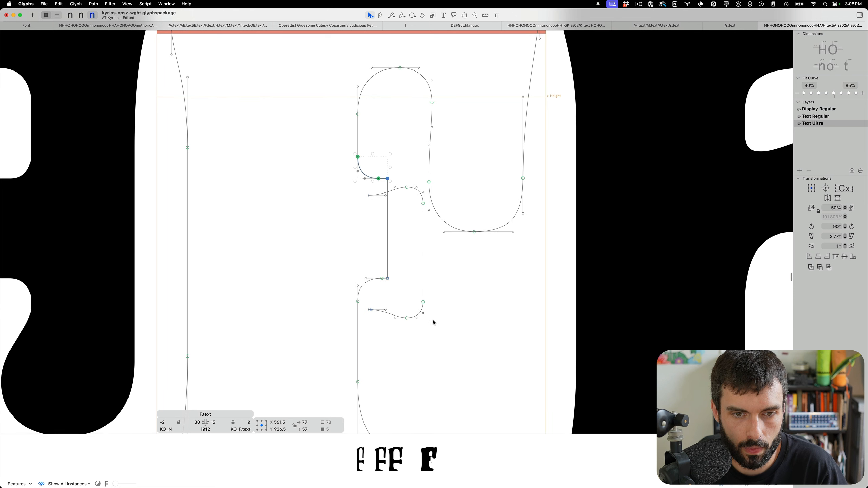
pyautogui.moveTo(407, 267); pyautogui.dragTo(338, 307)
pyautogui.hotkey('ctrl', 'alt', 'shift', 'Down')
pyautogui.hotkey('ctrl', 'alt', 'shift', 'Down')
pyautogui.hotkey('ctrl', 'alt', 'shift', 'Down')
pyautogui.hotkey('ctrl', 'alt', 'shift', 'Down')
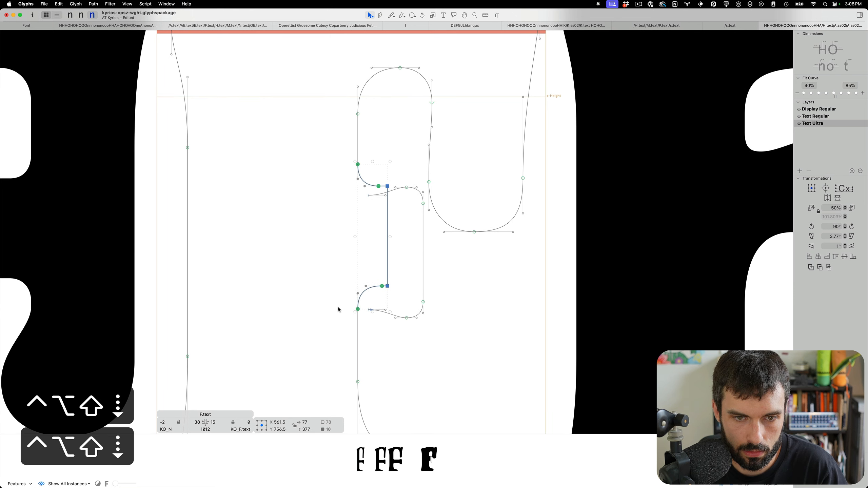
pyautogui.hotkey('ctrl', 'alt', 'shift', 'Down')
pyautogui.hotkey('ctrl', 'alt', 'shift', 'Down')
pyautogui.hotkey('ctrl', 'alt', 'shift', 'Down')
pyautogui.hotkey('ctrl', 'alt', 'shift', 'Down')
pyautogui.hotkey('ctrl', 'alt', 'shift', 'Down')
pyautogui.hotkey('ctrl', 'alt', 'shift', 'Down')
pyautogui.hotkey('ctrl', 'alt', 'shift', 'Down')
pyautogui.hotkey('ctrl', 'alt', 'shift', 'Down')
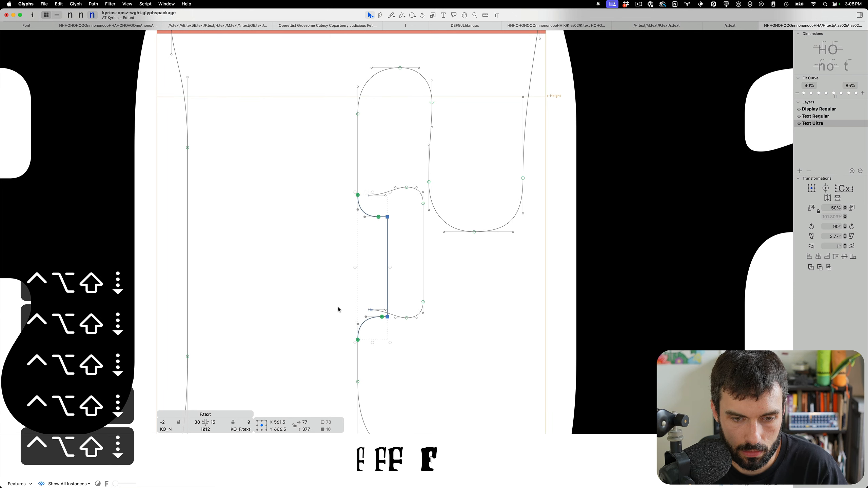
pyautogui.click(429, 291)
pyautogui.moveTo(423, 302); pyautogui.dragTo(442, 331)
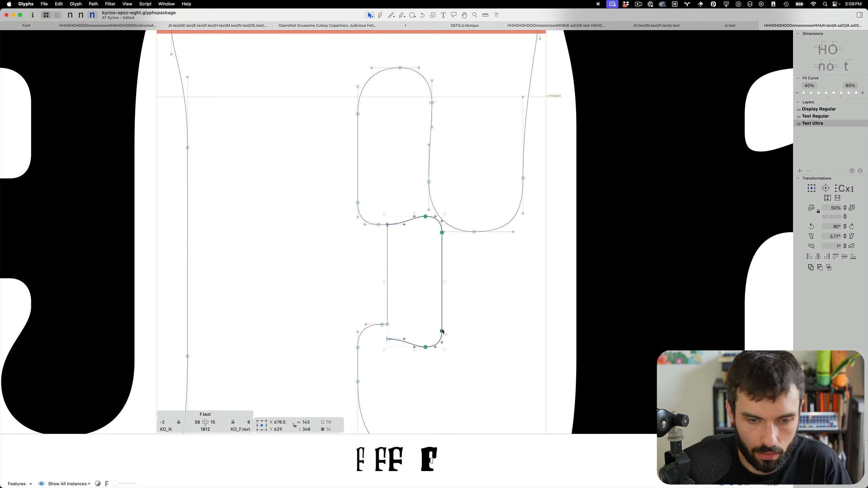
# - Compare F.text's crossbar and terminal in the Display Regular and Text Regular masters, and return to Text Ultra
pyautogui.press('super+1')
pyautogui.scroll(-5, 422, 403)
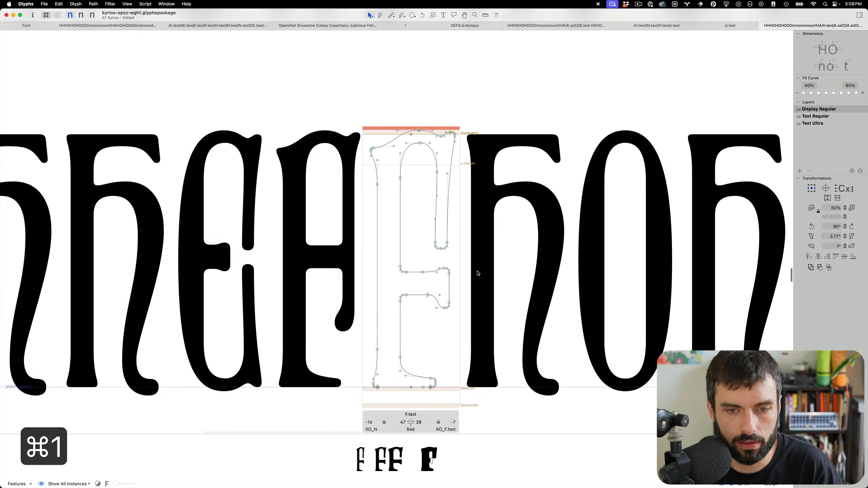
pyautogui.press('super+2')
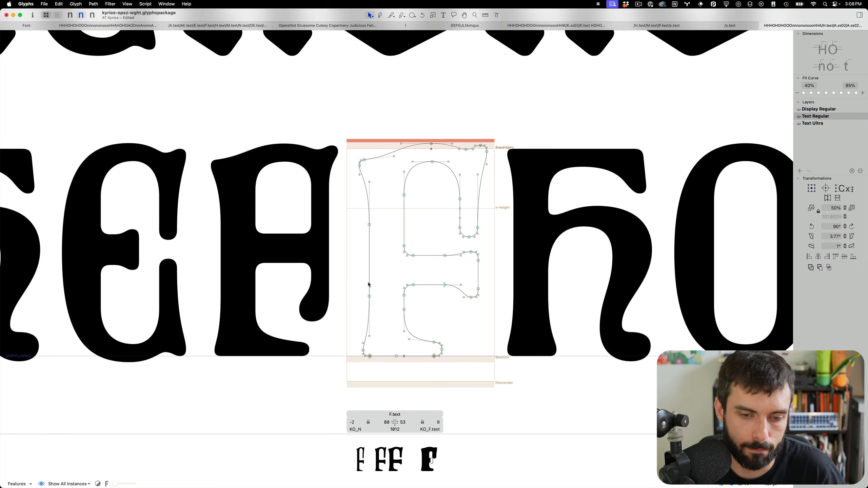
pyautogui.press('super+3')
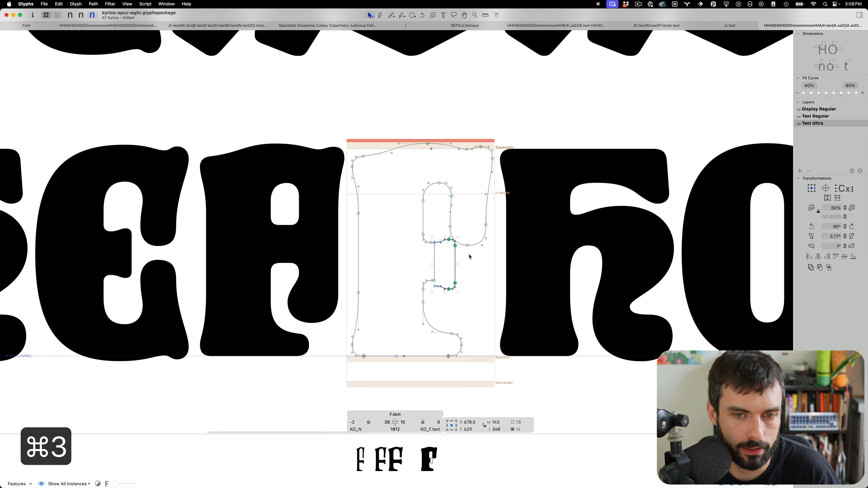
# - Raise the bottom of F.text's drooping terminal by about 70 units to make room for the crossbar
pyautogui.scroll(3, 478, 279)
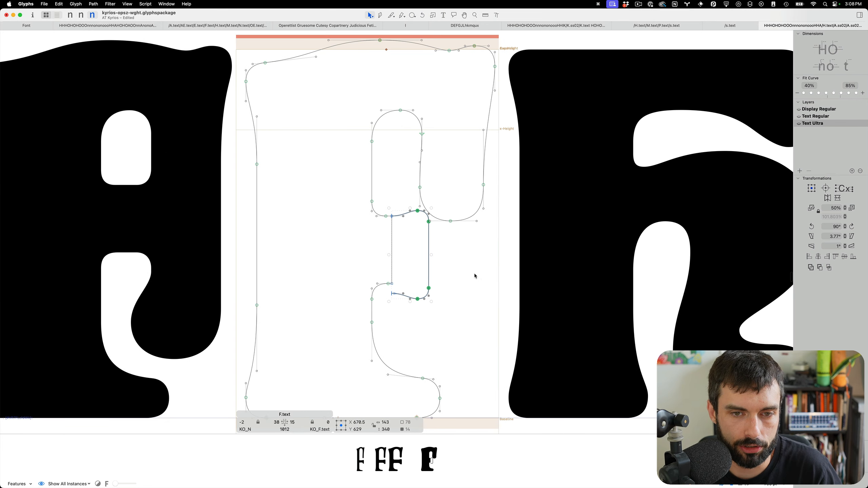
pyautogui.moveTo(429, 225); pyautogui.dragTo(402, 182)
pyautogui.hotkey('ctrl', 'alt', 'shift', 'Up')
pyautogui.hotkey('ctrl', 'alt', 'shift', 'Up')
pyautogui.hotkey('ctrl', 'alt', 'shift', 'Up')
pyautogui.hotkey('ctrl', 'alt', 'shift', 'Up')
pyautogui.hotkey('ctrl', 'alt', 'shift', 'Up')
pyautogui.hotkey('ctrl', 'alt', 'shift', 'Up')
pyautogui.hotkey('ctrl', 'alt', 'shift', 'Up')
pyautogui.hotkey('ctrl', 'alt', 'shift', 'Up')
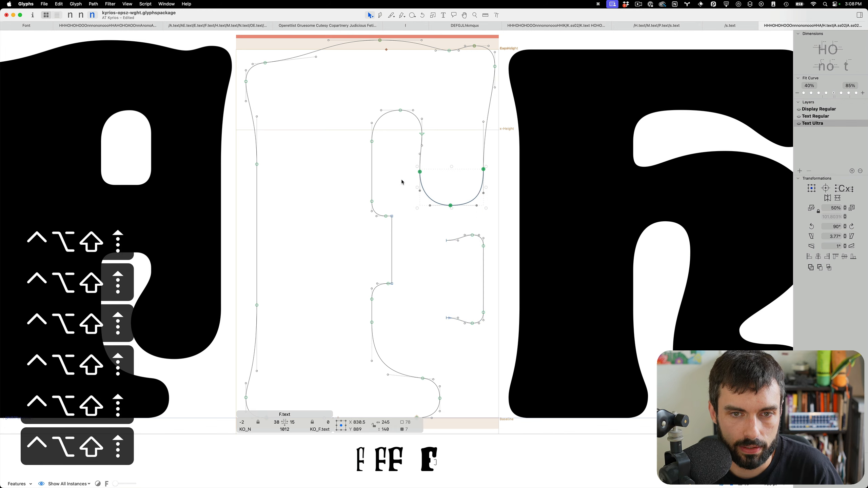
# - Align the crossbar tip's outer edge with the terminal's outer edge and place the tip just below the terminal, centred at Y 631
pyautogui.moveTo(496, 224); pyautogui.dragTo(444, 328)
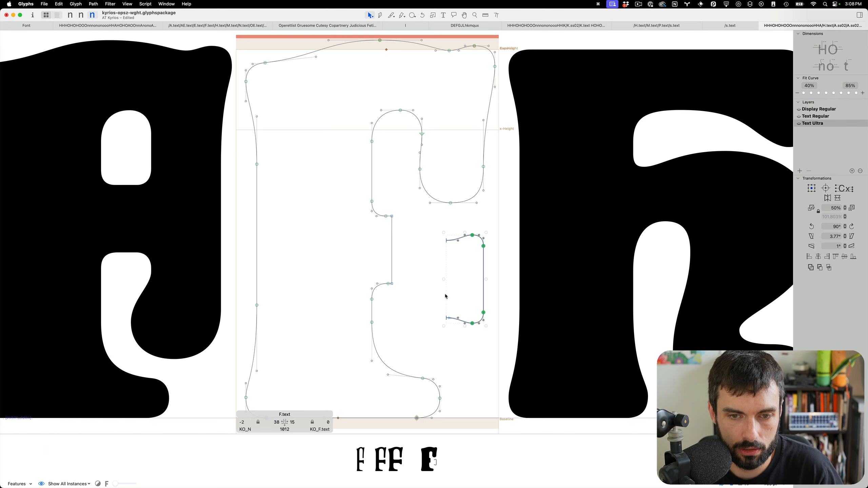
pyautogui.moveTo(484, 247); pyautogui.dragTo(485, 169)
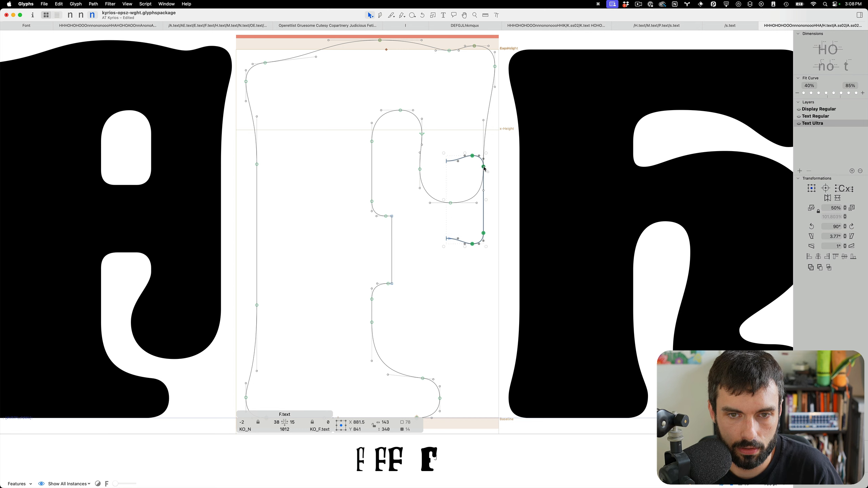
pyautogui.press('shift+super+Down')
pyautogui.press('shift+super+Down')
pyautogui.press('shift+super+Down')
pyautogui.hotkey('shift', 'Up')
pyautogui.hotkey('shift', 'Up')
pyautogui.hotkey('shift', 'Up')
pyautogui.hotkey('shift', 'Up')
pyautogui.hotkey('shift', 'Up')
pyautogui.hotkey('shift', 'Up')
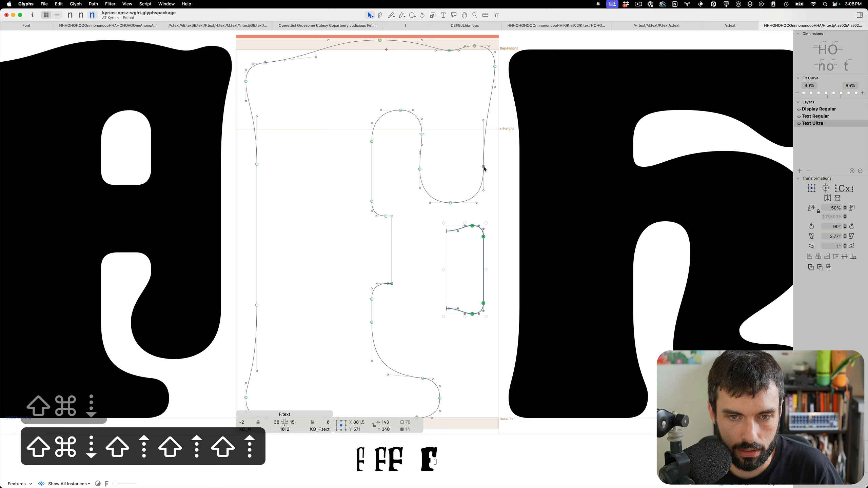
pyautogui.hotkey('shift', 'Up')
pyautogui.hotkey('shift', 'Up')
pyautogui.hotkey('shift', 'Up')
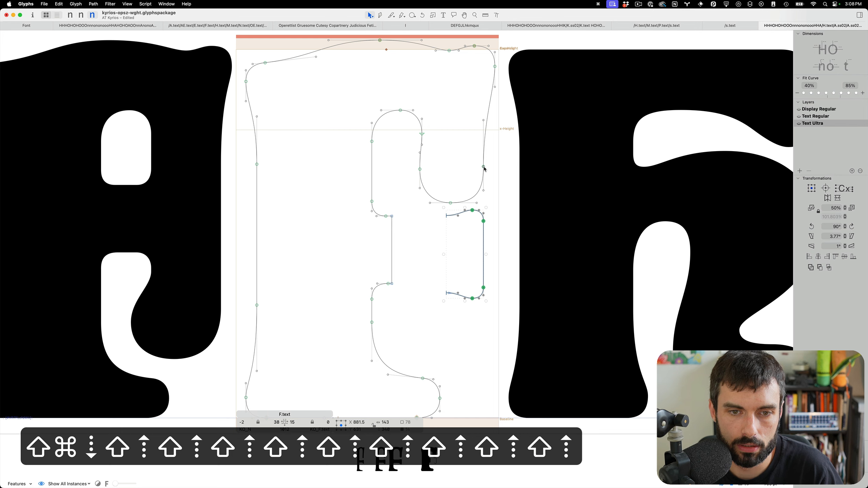
# - Delete the closing segment of F.text's crossbar stub and extend the stub's upper edge to the crossbar tip at X 810
pyautogui.moveTo(363, 194)
pyautogui.mouseDown()
pyautogui.moveTo(399, 229)
pyautogui.moveTo(389, 313)
pyautogui.moveTo(350, 192)
pyautogui.mouseUp()
pyautogui.hotkey('alt', 'BackSpace')
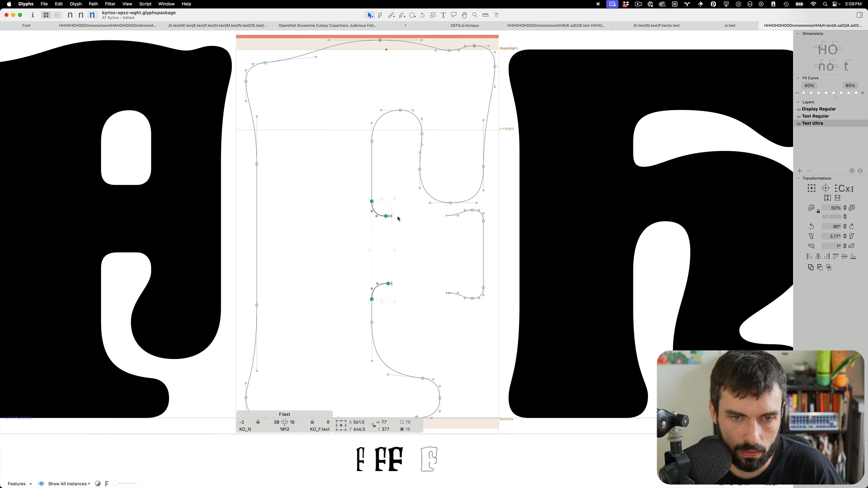
pyautogui.moveTo(392, 217); pyautogui.dragTo(436, 222)
pyautogui.click(412, 224)
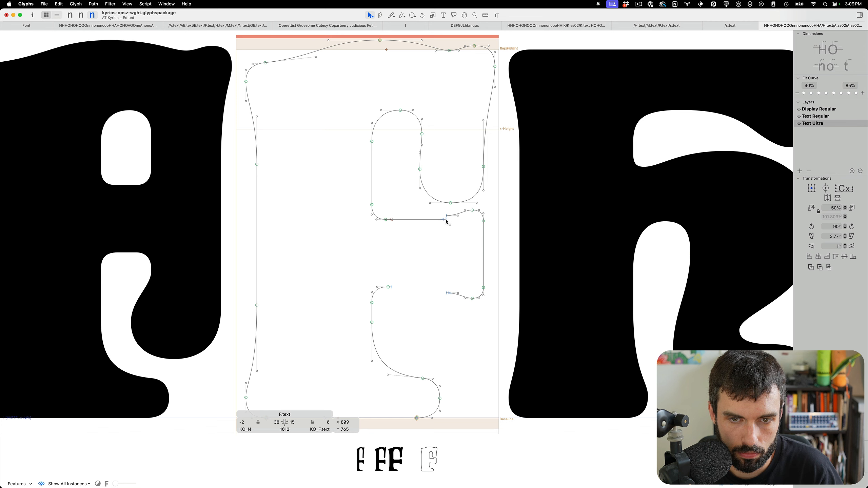
pyautogui.scroll(10, 446, 220)
pyautogui.press('Right')
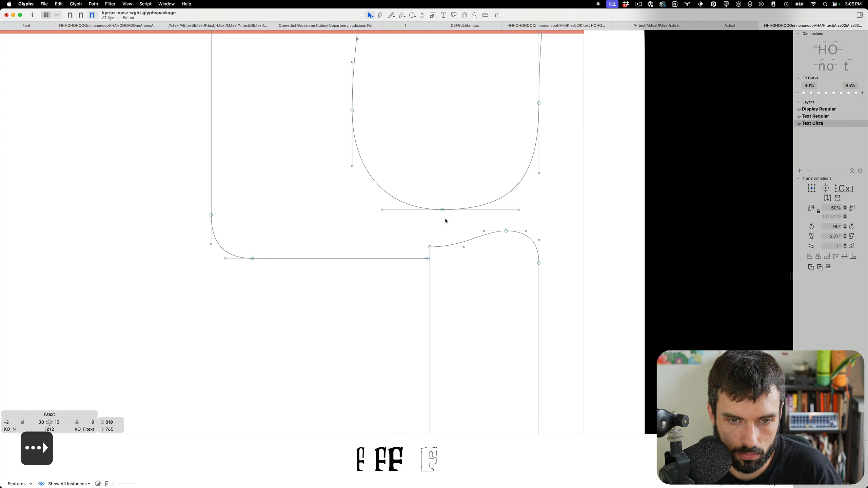
# - Raise the crossbar's upper edge and its inner corner by 15 units so the edge runs level into the tip
pyautogui.scroll(3, 250, 299)
pyautogui.moveTo(248, 305); pyautogui.dragTo(142, 130)
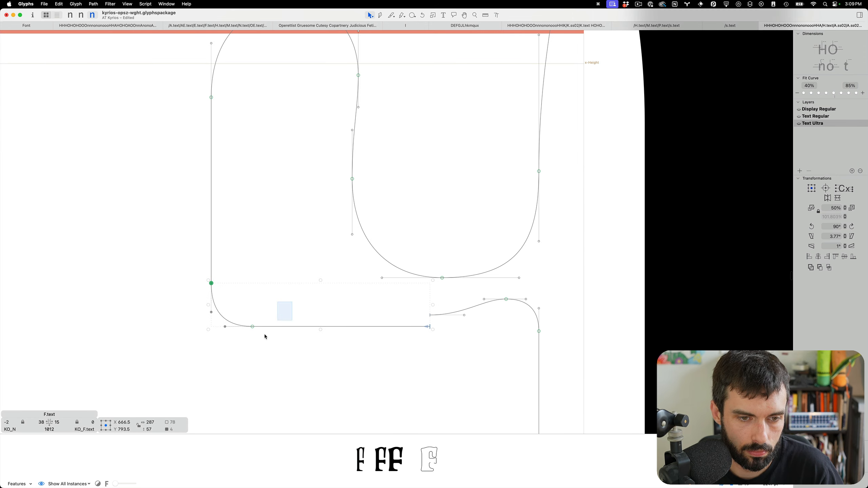
pyautogui.moveTo(264, 337); pyautogui.dragTo(251, 346)
pyautogui.hotkey('shift', 'Up')
pyautogui.press('Up')
pyautogui.press('Up')
pyautogui.press('Up')
pyautogui.press('Up')
pyautogui.press('Up')
pyautogui.scroll(-10, 426, 330)
pyautogui.scroll(-1, 424, 338)
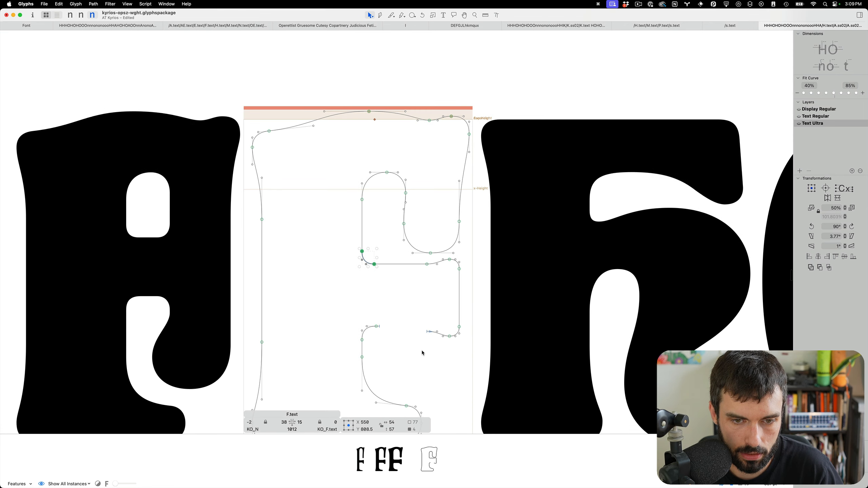
# - Extend the crossbar's lower edge to the tip, lower it with its inner corner to join the outlines, and save the font
pyautogui.scroll(10, 422, 351)
pyautogui.moveTo(337, 317); pyautogui.dragTo(430, 287)
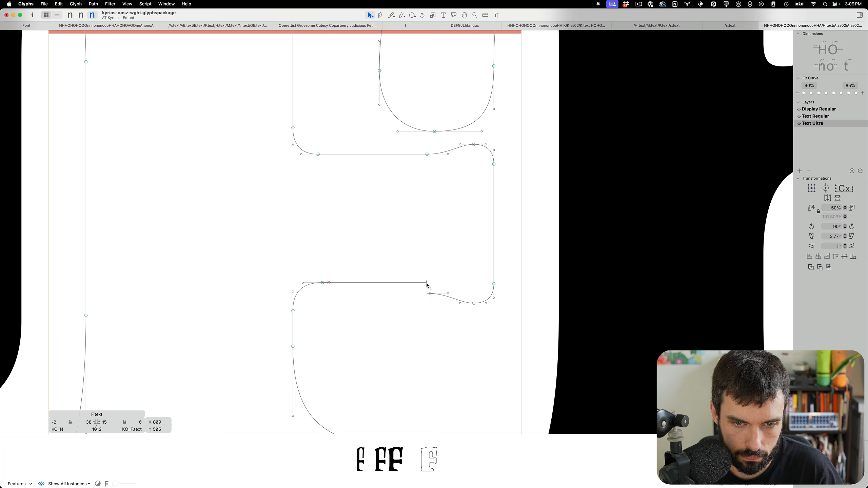
pyautogui.moveTo(341, 270); pyautogui.dragTo(253, 341)
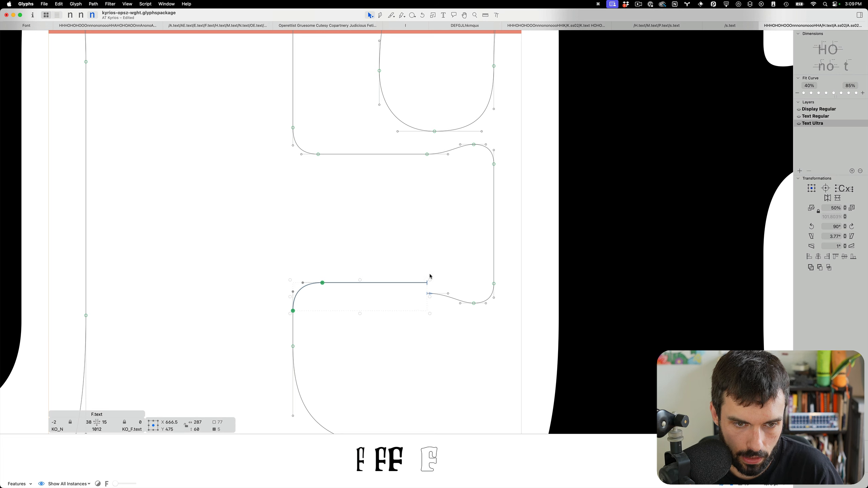
pyautogui.moveTo(428, 284); pyautogui.dragTo(428, 294)
pyautogui.click(436, 309)
pyautogui.scroll(-5, 436, 309)
pyautogui.press('t')
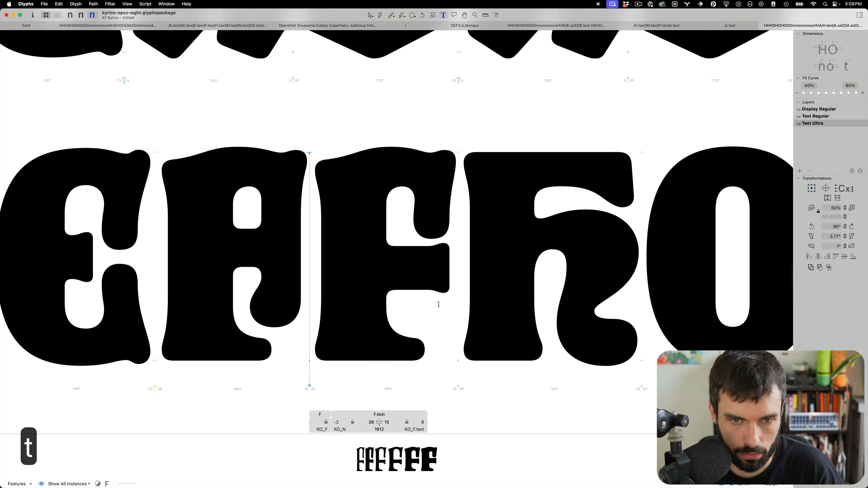
pyautogui.press('super+s')
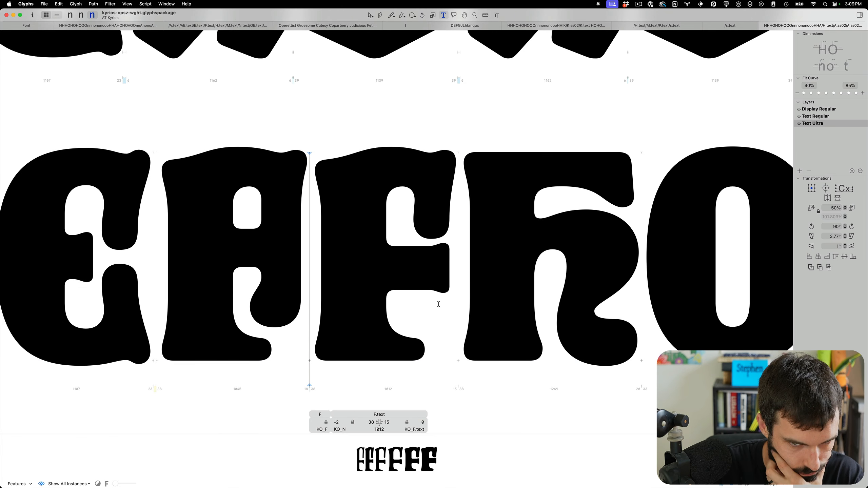
# - Move the two nodes where F.text's straight crossbar edges start to flare 90 units inward, to X 720
pyautogui.press('Escape')
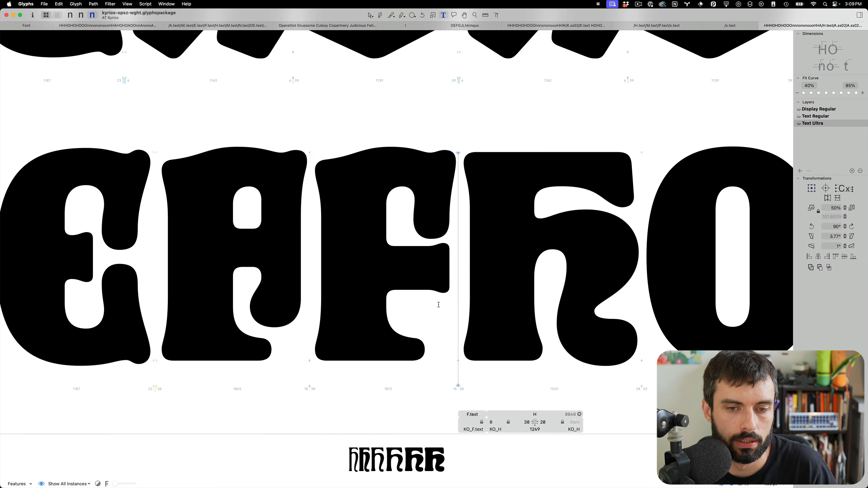
pyautogui.moveTo(430, 245); pyautogui.dragTo(419, 313)
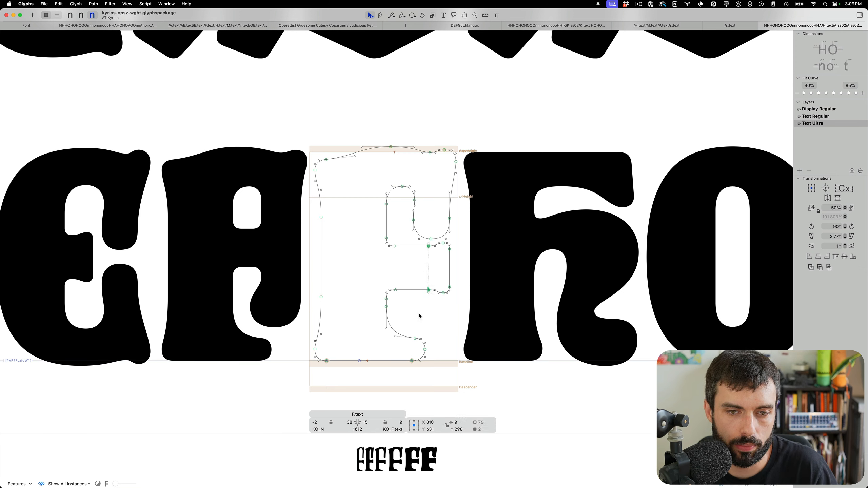
pyautogui.hotkey('ctrl', 'alt', 'shift', 'Left')
pyautogui.hotkey('ctrl', 'alt', 'shift', 'Left')
pyautogui.hotkey('ctrl', 'alt', 'shift', 'Left')
pyautogui.hotkey('ctrl', 'alt', 'shift', 'Left')
pyautogui.hotkey('ctrl', 'alt', 'shift', 'Left')
pyautogui.hotkey('ctrl', 'alt', 'shift', 'Left')
pyautogui.hotkey('ctrl', 'alt', 'shift', 'Left')
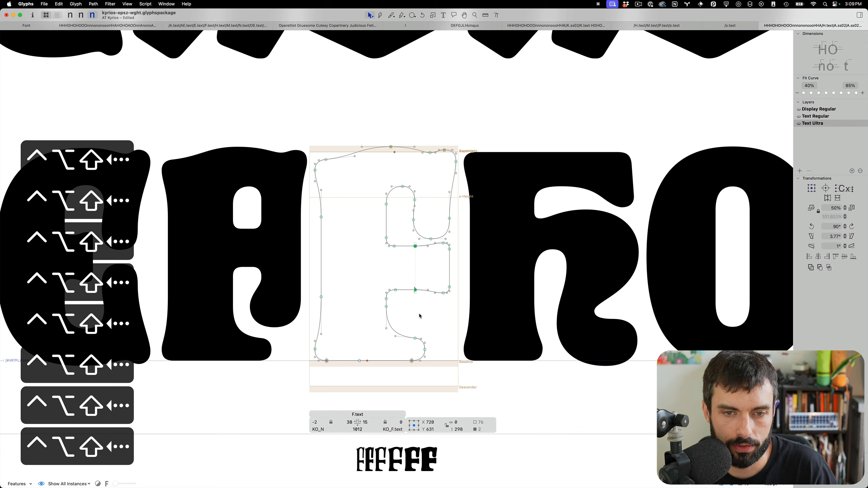
# - Shift the crossbar's flare-start nodes and the tip's upper and lower extreme nodes about 20 units towards the stem
pyautogui.scroll(3, 450, 259)
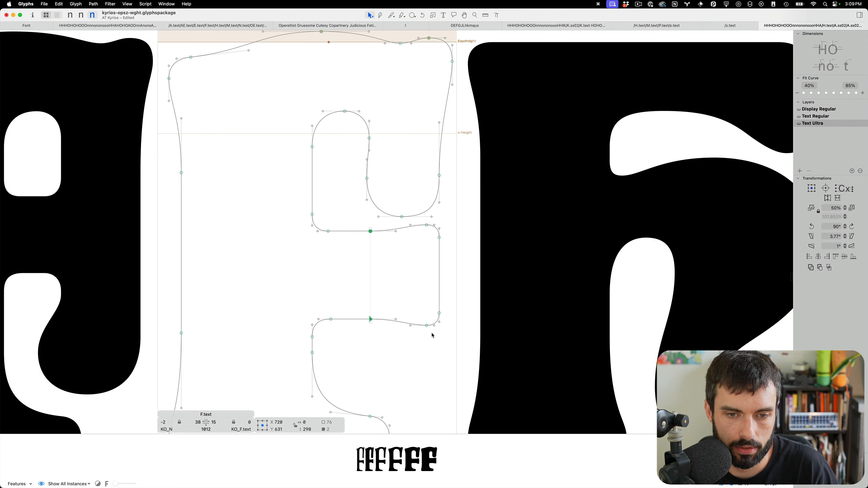
pyautogui.moveTo(431, 333); pyautogui.dragTo(356, 221)
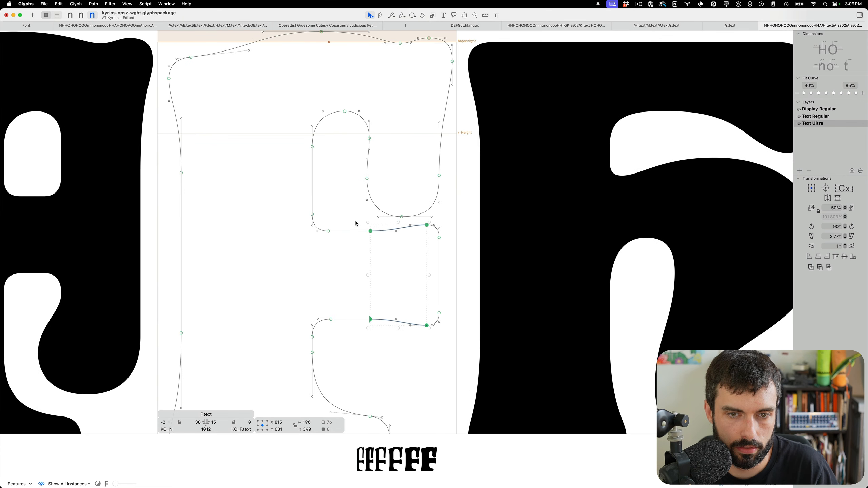
pyautogui.hotkey('ctrl', 'alt', 'shift', 'Left')
pyautogui.hotkey('ctrl', 'alt', 'shift', 'Left')
# - Move the two nodes on the crossbar's outer edge about 20 units towards each other for rounder tip corners, and save
pyautogui.moveTo(447, 241); pyautogui.dragTo(419, 246)
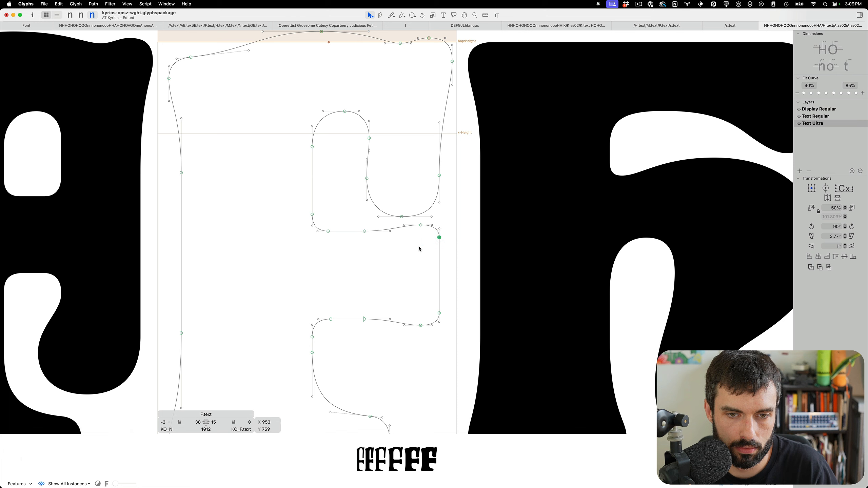
pyautogui.hotkey('ctrl', 'alt', 'shift', 'Down')
pyautogui.hotkey('ctrl', 'alt', 'shift', 'Down')
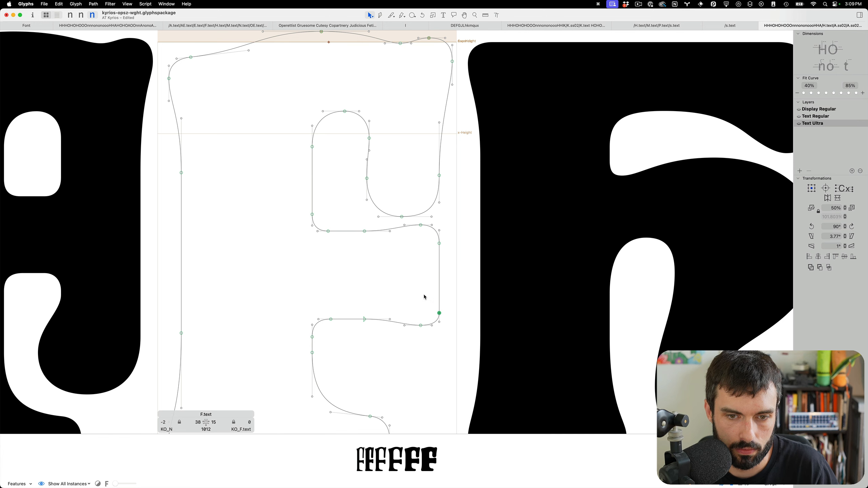
pyautogui.hotkey('ctrl', 'alt', 'shift', 'Up')
pyautogui.hotkey('ctrl', 'alt', 'shift', 'Up')
pyautogui.press('t')
pyautogui.scroll(-5, 427, 295)
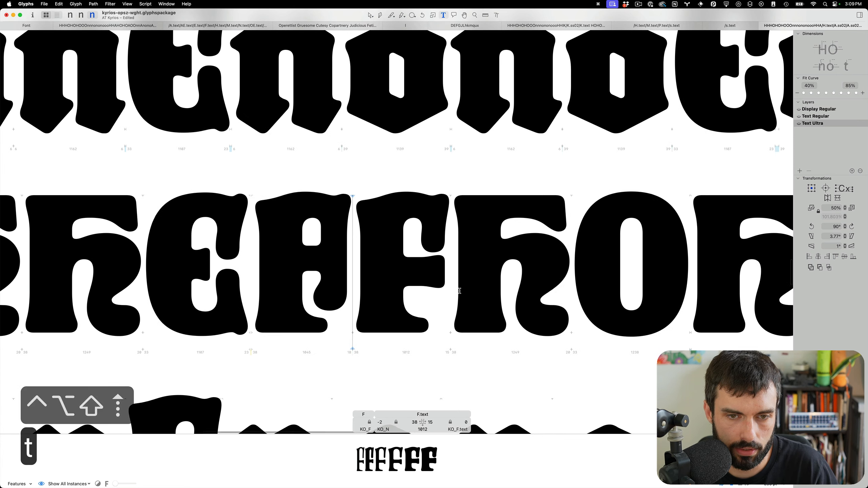
pyautogui.press('super+s')
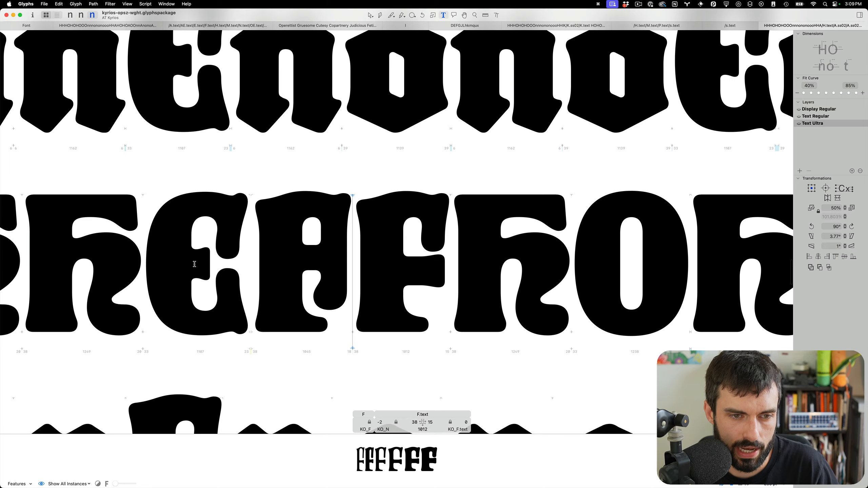
# - Move the outer edge nodes of E.text's crossbar tip outward to X 703 and about 10 units towards each other, and save
pyautogui.scroll(5, 207, 272)
pyautogui.press('Escape')
pyautogui.doubleClick(237, 261)
pyautogui.scroll(3, 238, 262)
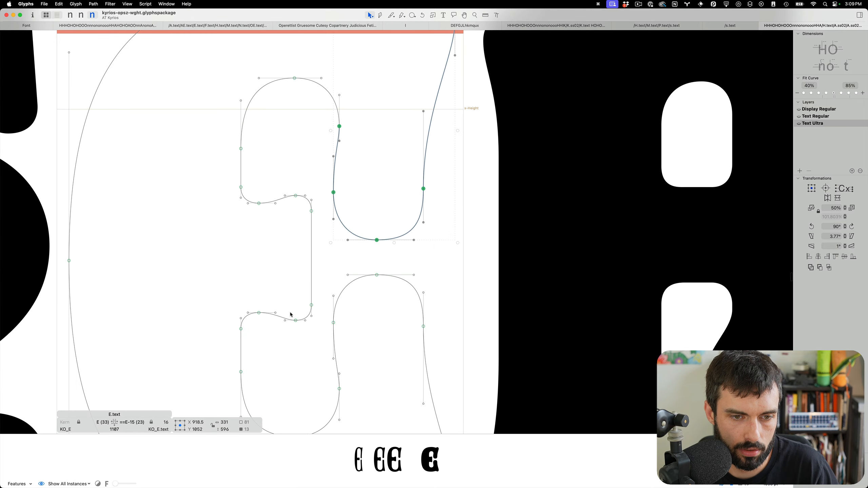
pyautogui.click(312, 211)
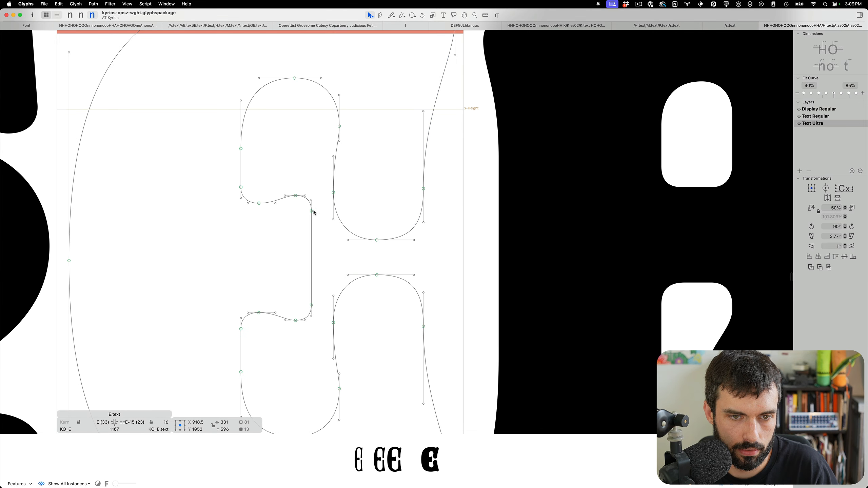
pyautogui.hotkey('ctrl', 'alt', 'shift', 'Right')
pyautogui.hotkey('ctrl', 'alt', 'shift', 'Down')
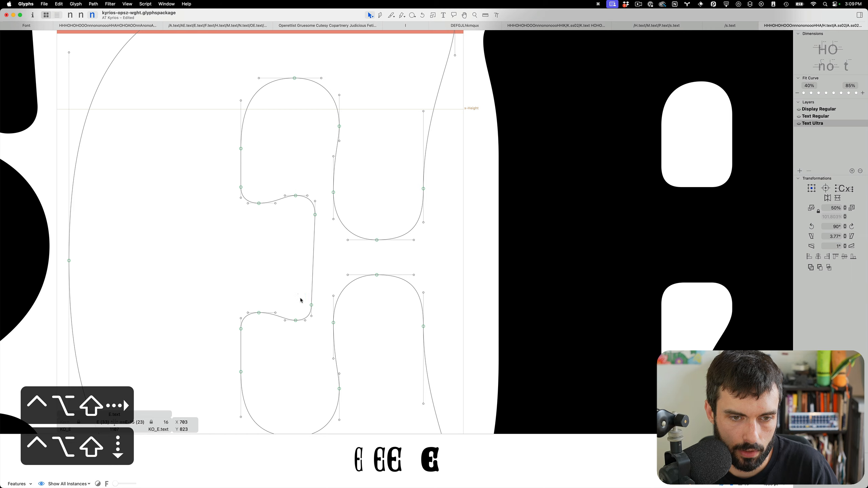
pyautogui.click(311, 305)
pyautogui.hotkey('ctrl', 'alt', 'shift', 'Right')
pyautogui.hotkey('ctrl', 'alt', 'shift', 'Up')
pyautogui.press('t')
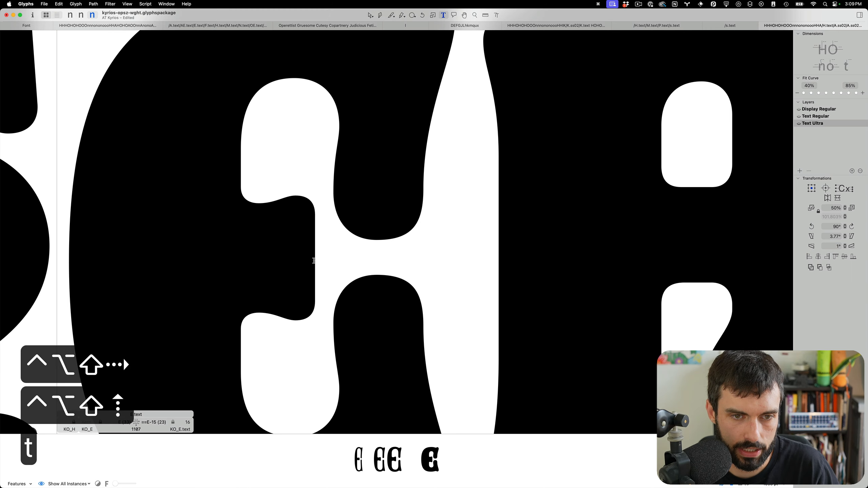
pyautogui.scroll(-8, 321, 258)
pyautogui.press('super+s')
pyautogui.scroll(-2, 394, 276)
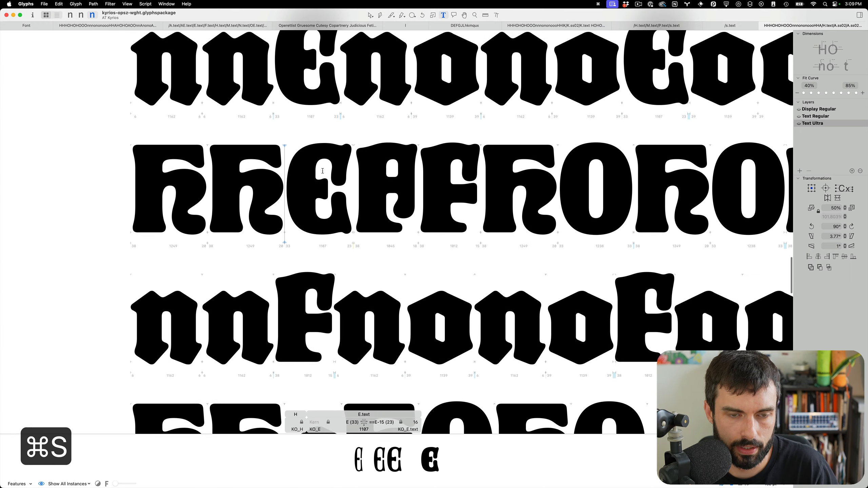
# - Shift the end of E.text's crossbar tip 10 units inward, placing its outer edge at X 693, and save
pyautogui.scroll(5, 345, 205)
pyautogui.press('Escape')
pyautogui.moveTo(367, 205); pyautogui.dragTo(351, 287)
pyautogui.hotkey('ctrl', 'alt', 'shift', 'Left')
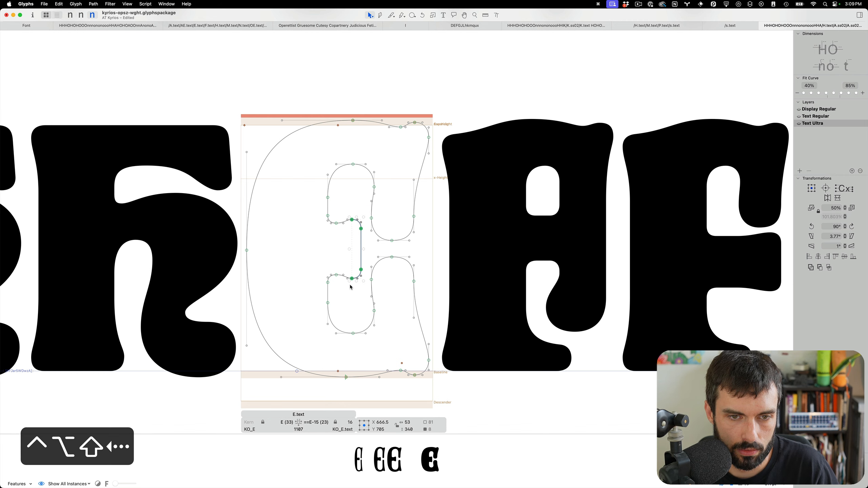
pyautogui.press('super+s')
pyautogui.press('t')
pyautogui.scroll(-5, 354, 254)
pyautogui.press('super+s')
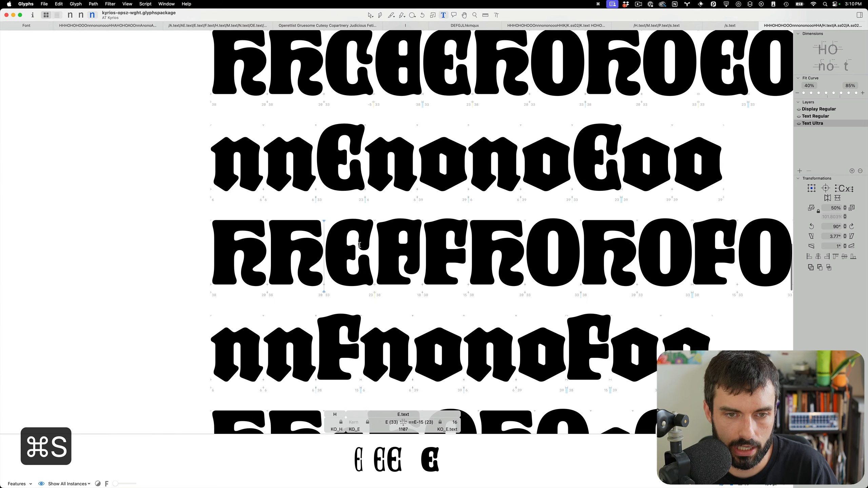
pyautogui.scroll(-2, 364, 246)
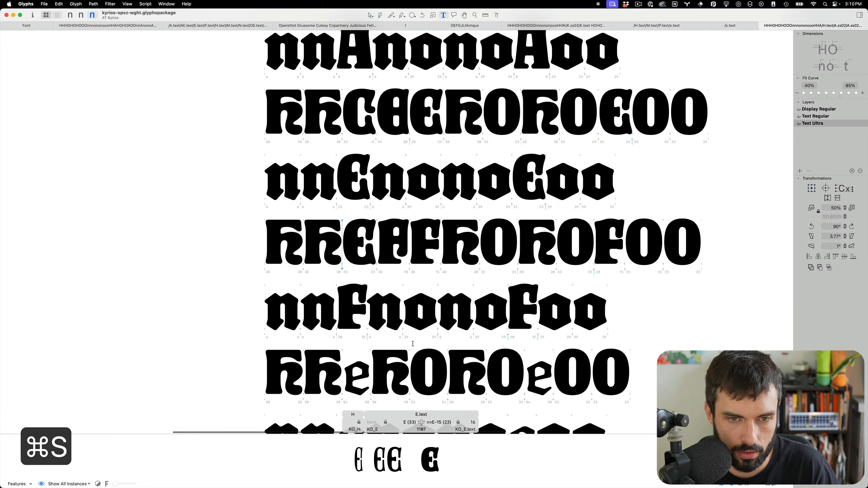
# - Move the dip nodes on the outer contour of E.text's upper and lower arms 30 units inward to X 892, and save
pyautogui.press('alt+shift+super+r')
pyautogui.scroll(2, 391, 304)
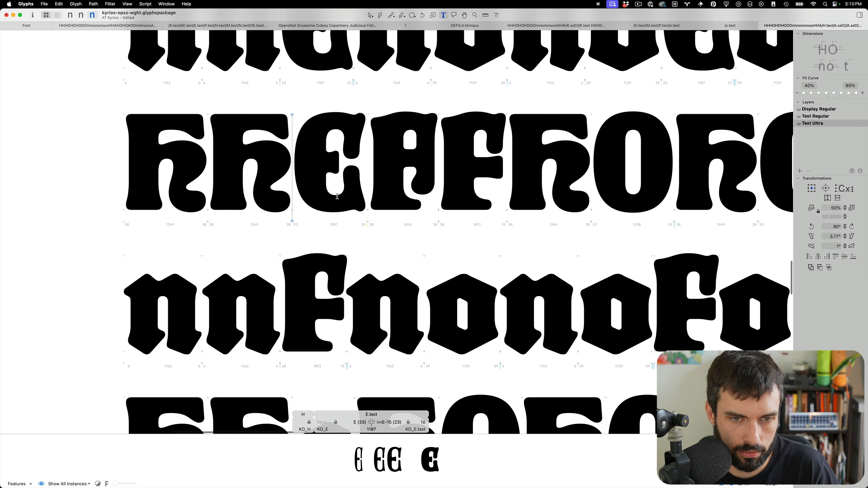
pyautogui.scroll(2, 362, 133)
pyautogui.press('Escape')
pyautogui.scroll(1, 349, 138)
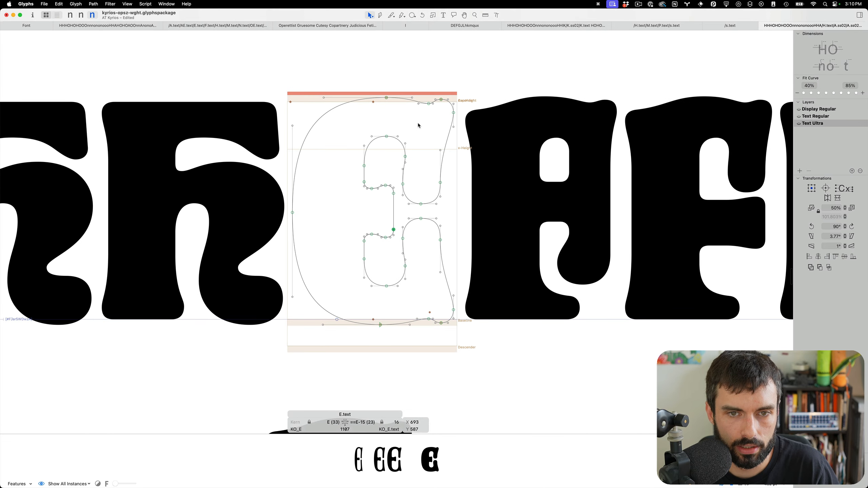
pyautogui.click(430, 103)
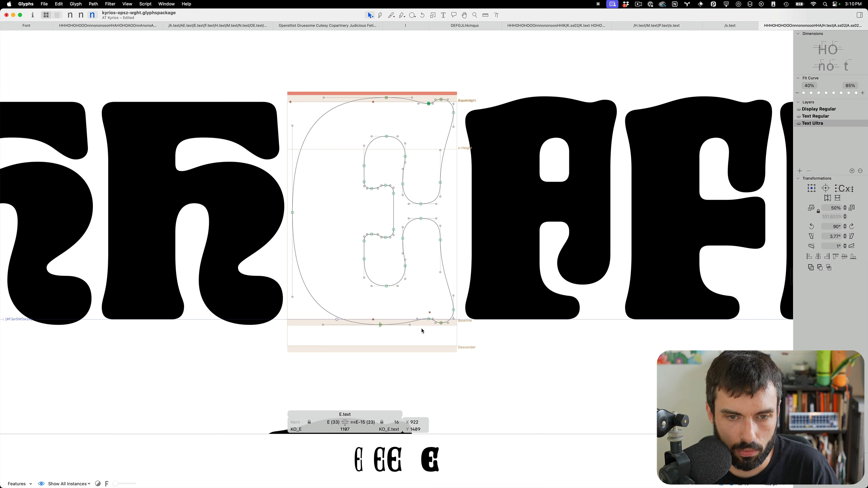
pyautogui.keyDown('shift'); pyautogui.click(426, 314); pyautogui.keyUp('shift')
pyautogui.hotkey('ctrl', 'alt', 'shift', 'Left')
pyautogui.hotkey('ctrl', 'alt', 'shift', 'Left')
pyautogui.hotkey('ctrl', 'alt', 'shift', 'Left')
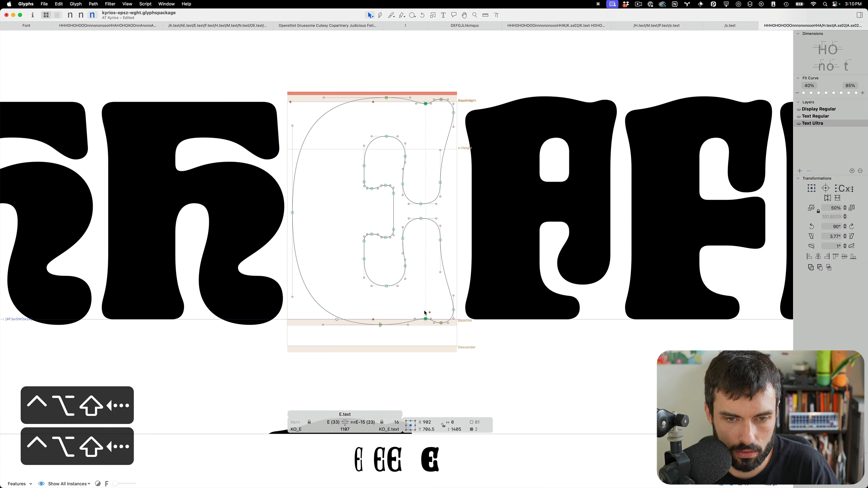
pyautogui.press('t')
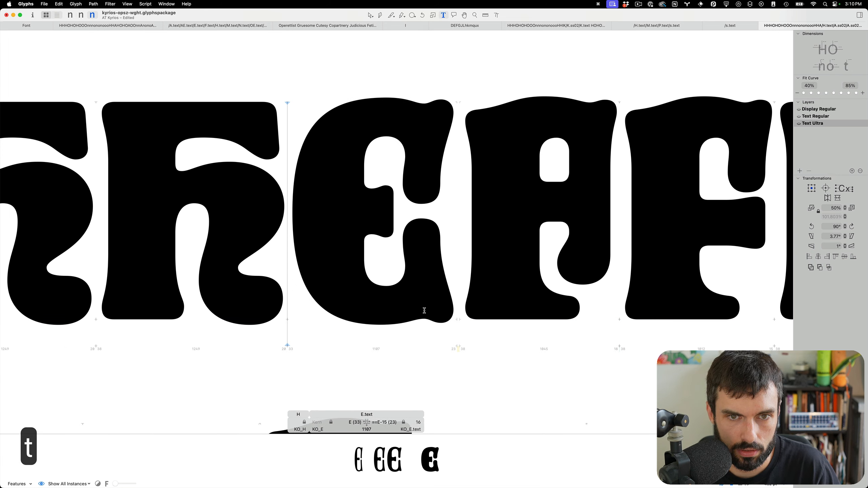
pyautogui.press('super+s')
# - Compare E.text's outlines across the Display Regular, Text Regular and Text Ultra masters, ending on Text Regular
pyautogui.press('Escape')
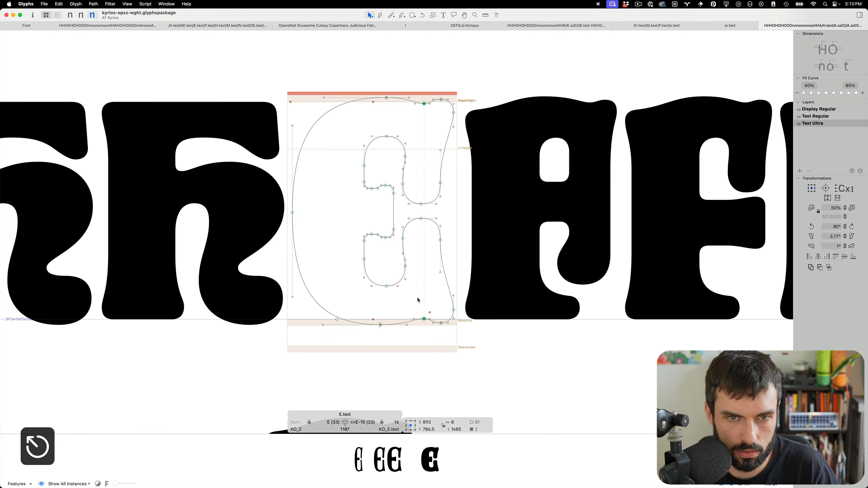
pyautogui.press('alt+shift+super+r')
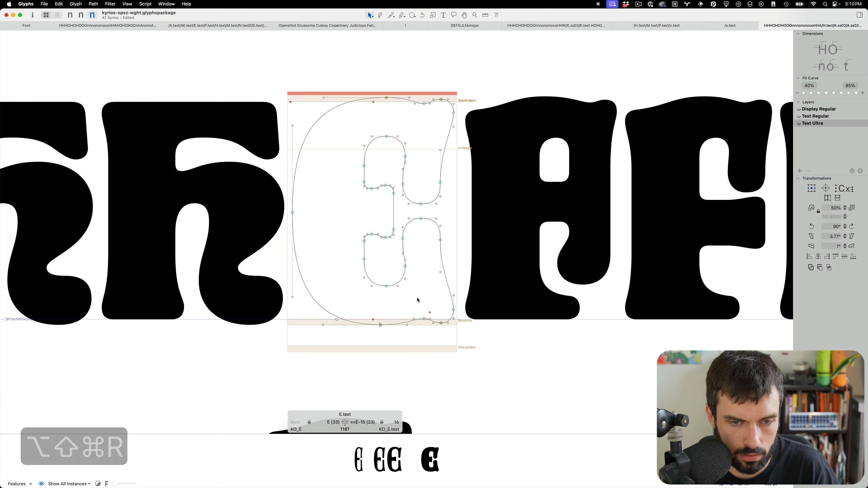
pyautogui.press('super+1')
pyautogui.press('super+2')
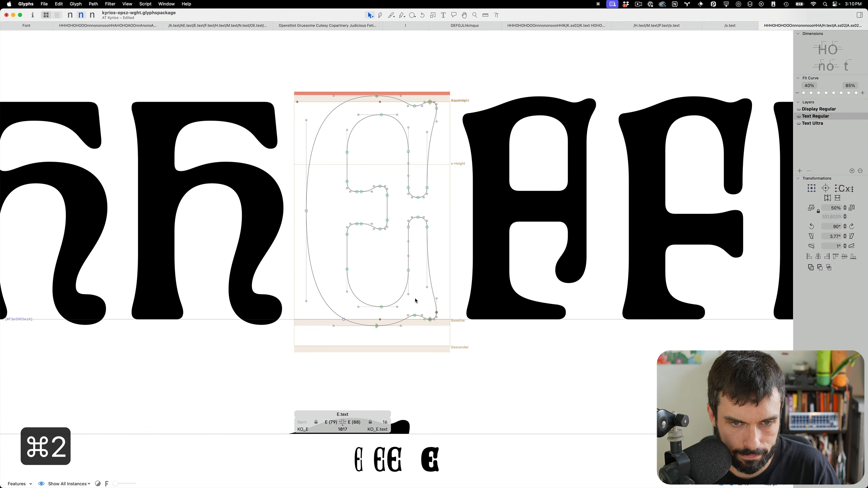
pyautogui.press('super+3')
pyautogui.press('super+2')
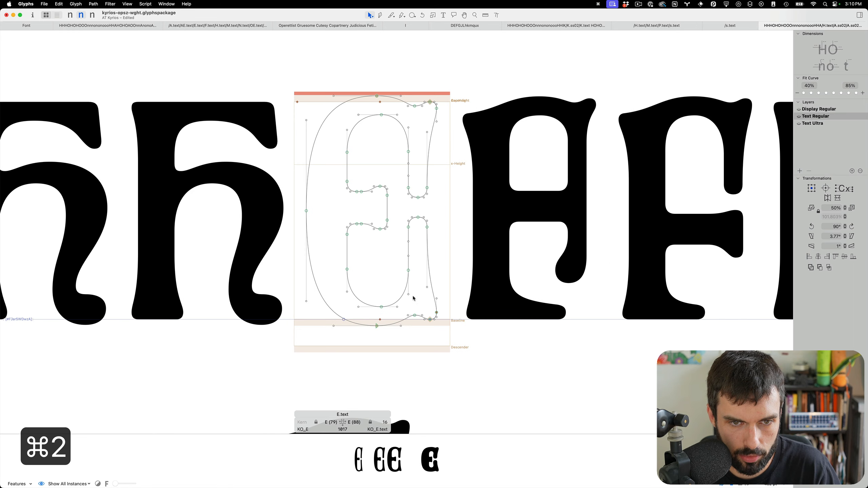
# - Compare E.text's crossbar across the three masters, ending on the Display Regular master
pyautogui.press('super+1')
pyautogui.press('super+2')
pyautogui.press('super+3')
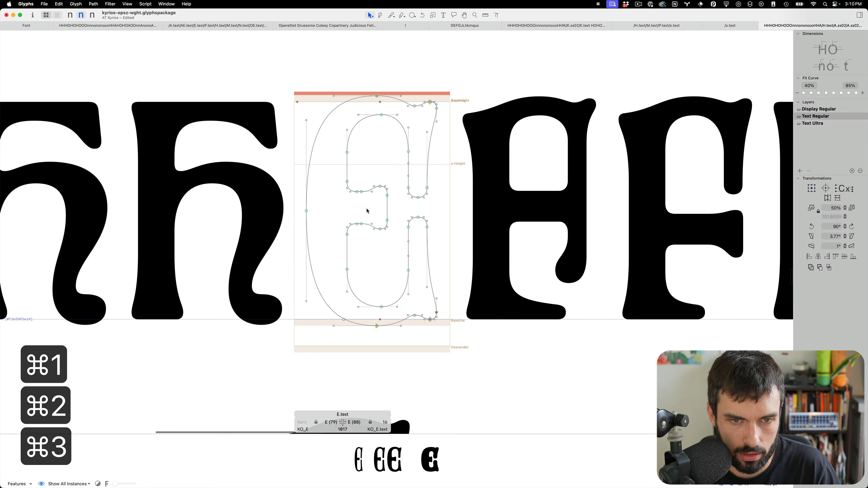
pyautogui.scroll(10, 367, 211)
pyautogui.press('super+1')
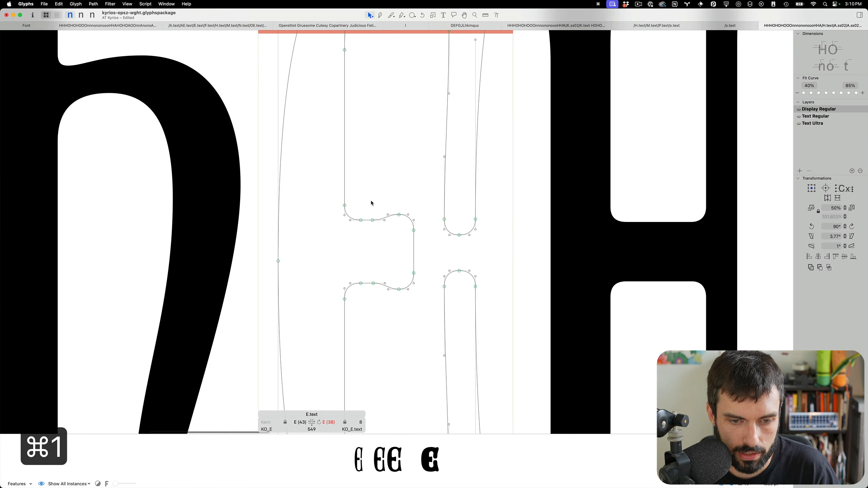
# - Delete the extra node on the upper edge of E.text's crossbar in Display Regular and adjust the remaining curve handles
pyautogui.moveTo(374, 214); pyautogui.dragTo(366, 241)
pyautogui.press('BackSpace')
pyautogui.press('super+z')
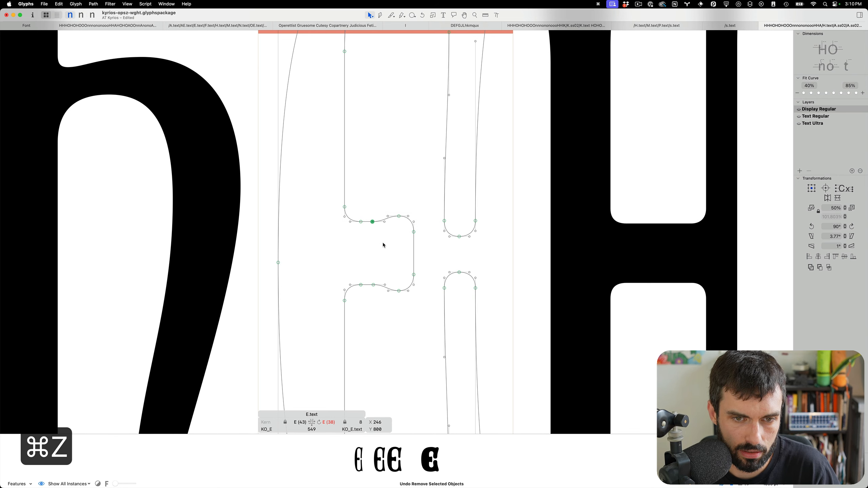
pyautogui.scroll(-8, 382, 242)
pyautogui.press('space')
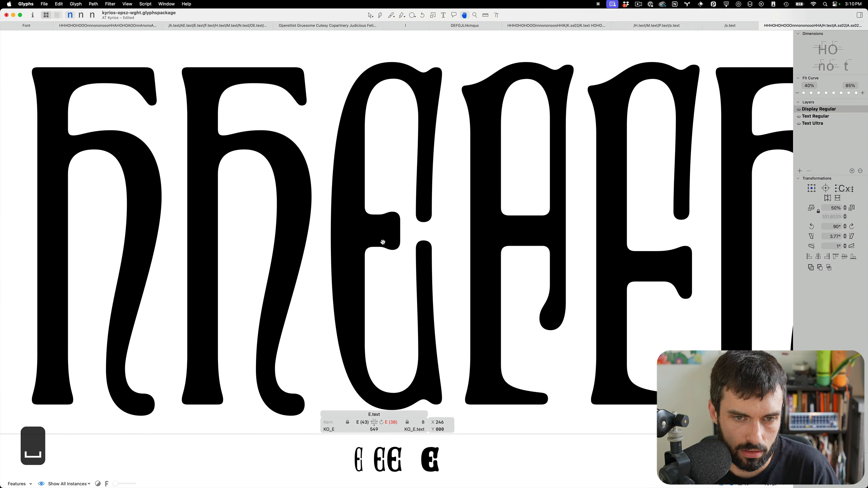
pyautogui.scroll(5, 363, 215)
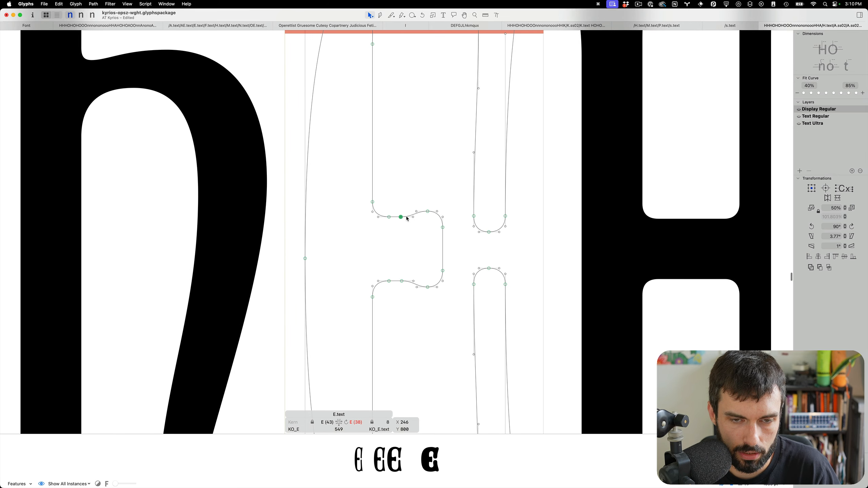
pyautogui.press('BackSpace')
pyautogui.moveTo(421, 217); pyautogui.dragTo(400, 217)
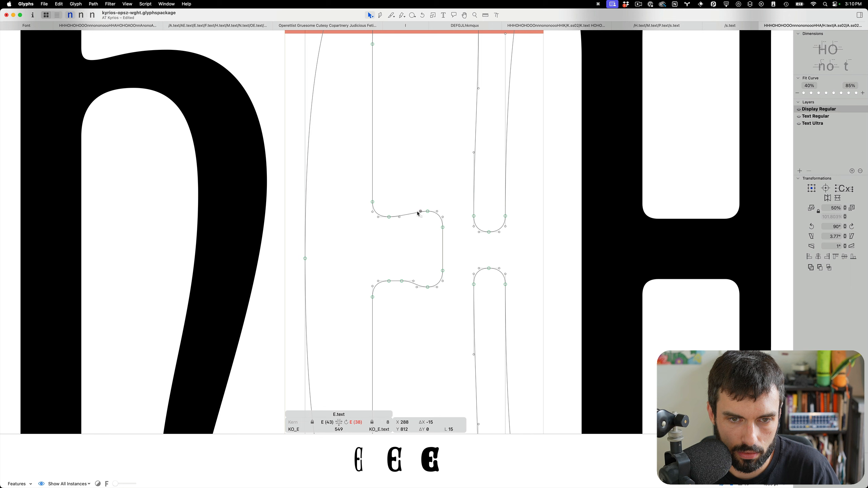
# - Delete the matching node on the crossbar's lower edge, align the curve handles with the upper ones at about X 280, and save
pyautogui.click(402, 281)
pyautogui.press('BackSpace')
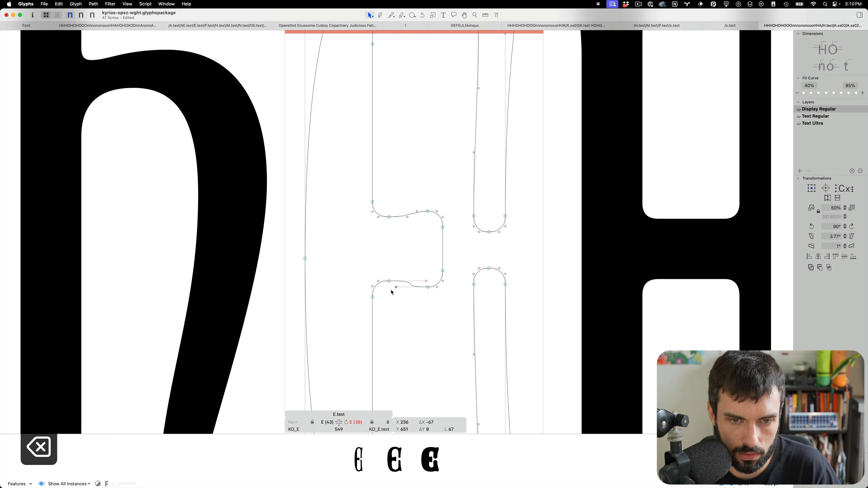
pyautogui.click(426, 282)
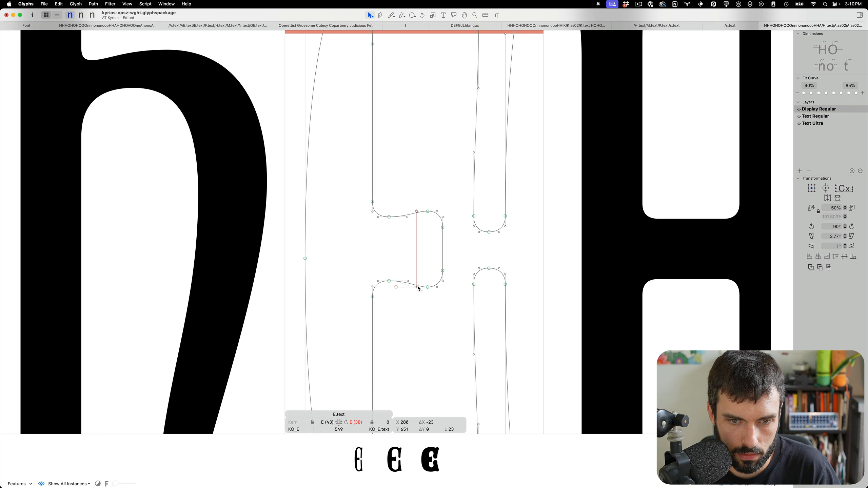
pyautogui.press('t')
pyautogui.scroll(-5, 422, 264)
pyautogui.press('cmd+s')
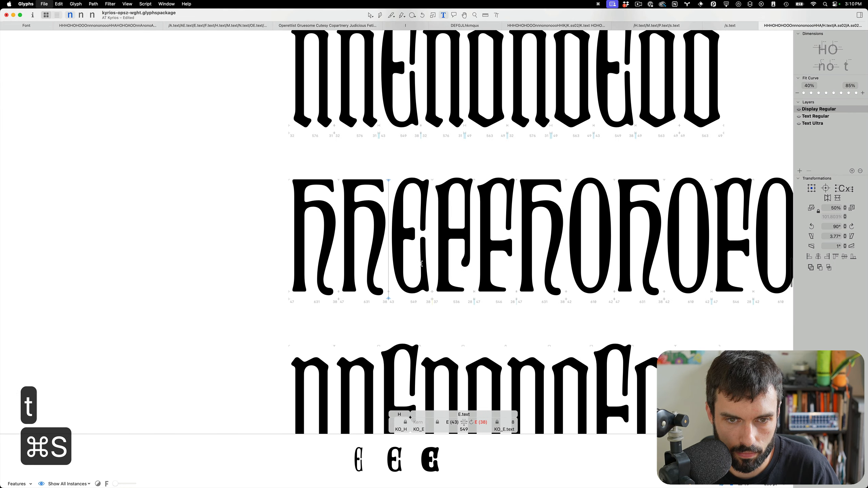
# - In the Text Regular master, delete the extra nodes beside the dips on the upper and lower edges of E.text's crossbar
pyautogui.press('cmd+2')
pyautogui.scroll(5, 418, 253)
pyautogui.press('Escape')
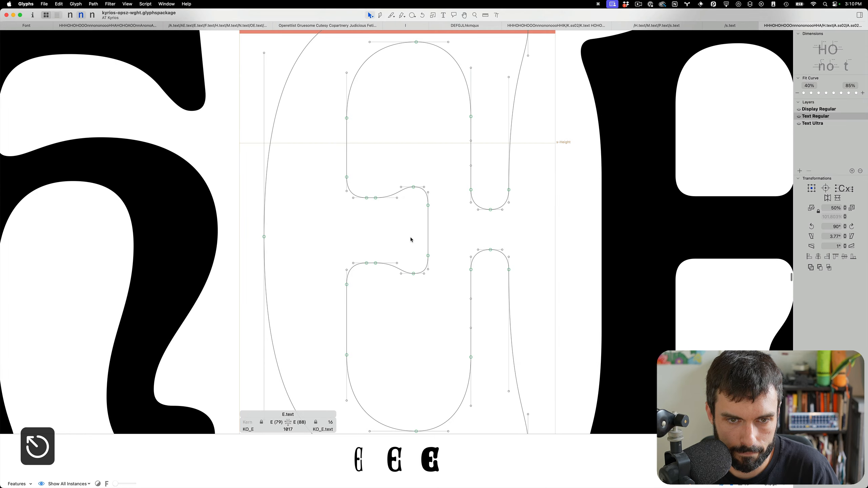
pyautogui.moveTo(385, 188); pyautogui.dragTo(372, 173)
pyautogui.press('BackSpace')
pyautogui.press('BackSpace')
# - Lengthen the handles from both crossbar dip nodes by 20 units towards the tip
pyautogui.moveTo(377, 231); pyautogui.dragTo(396, 230)
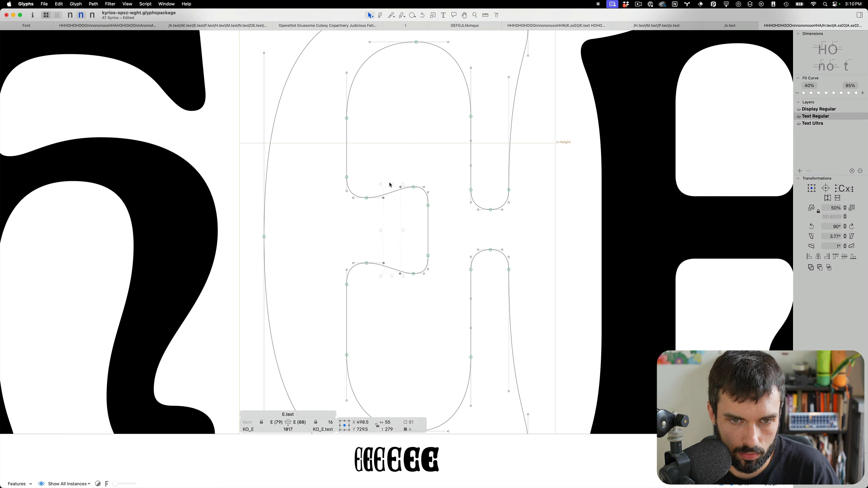
pyautogui.moveTo(390, 185); pyautogui.dragTo(379, 270)
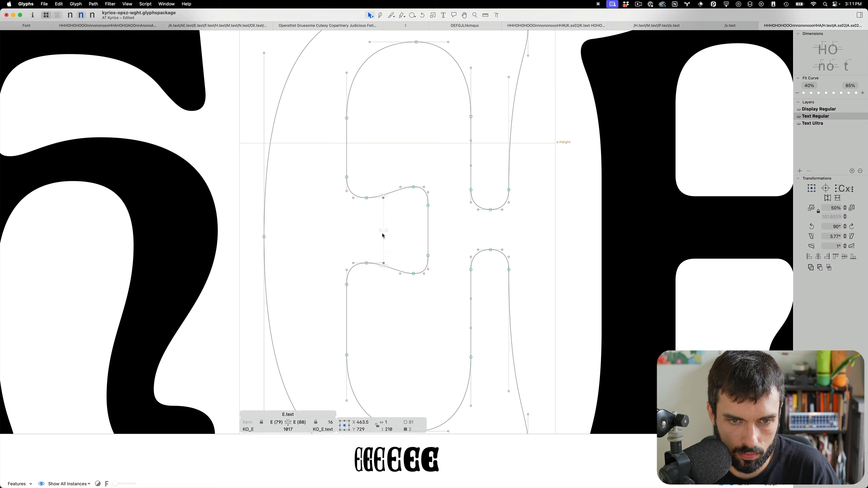
pyautogui.hotkey('shift', 'Right')
pyautogui.hotkey('shift', 'Right')
# - Slim the crossbar tip by moving its upper corner nodes 10 units down and its lower corner nodes 10 units up
pyautogui.moveTo(449, 224); pyautogui.dragTo(411, 167)
pyautogui.hotkey('shift', '/')
pyautogui.hotkey('shift', 'Down')
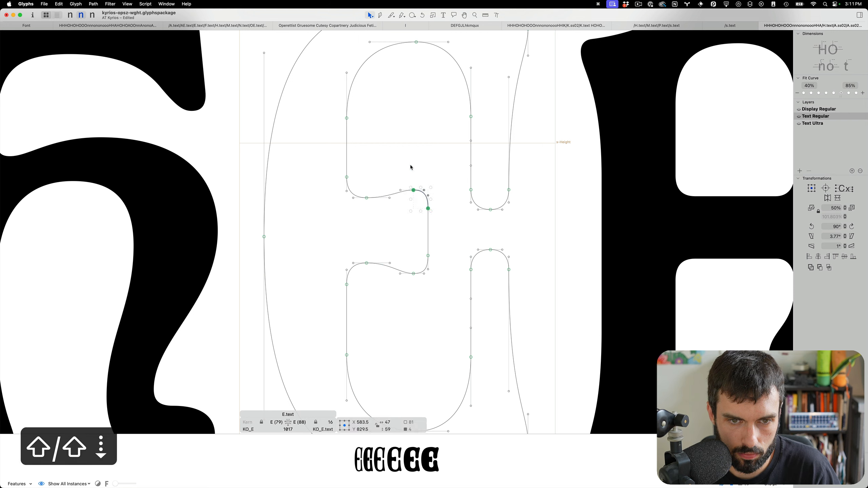
pyautogui.moveTo(442, 250); pyautogui.dragTo(413, 290)
pyautogui.hotkey('shift', 'Up')
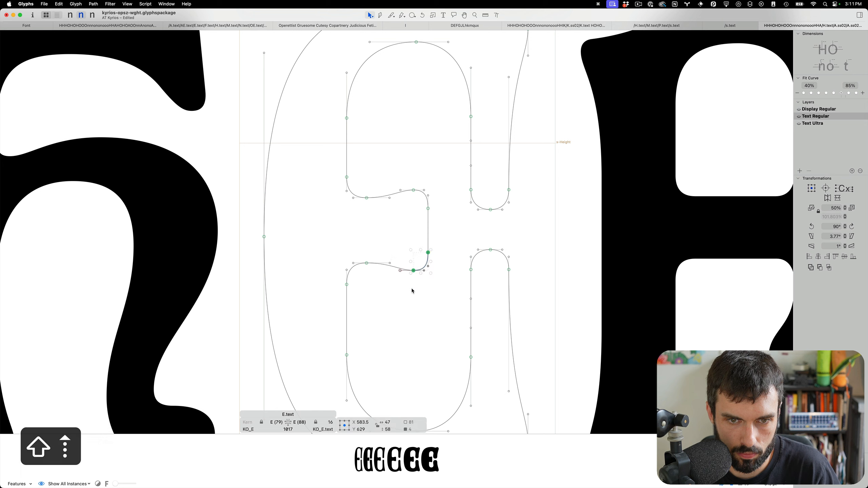
# - Nudge the end edge of E.text's crossbar tip 7 units outward to X 614
pyautogui.moveTo(433, 260); pyautogui.dragTo(423, 196)
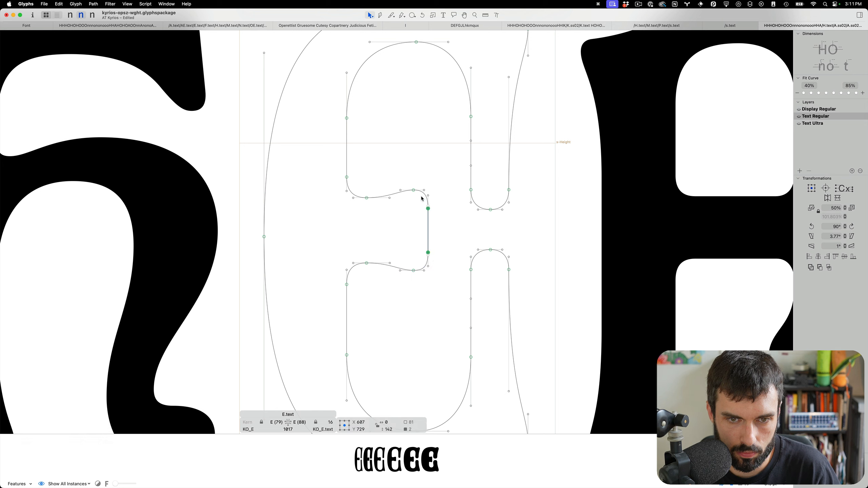
pyautogui.hotkey('ctrl', 'alt', 'shift', 'Right')
pyautogui.hotkey('ctrl', 'alt', 'Left')
pyautogui.hotkey('ctrl', 'alt', 'Left')
pyautogui.hotkey('ctrl', 'alt', 'Left')
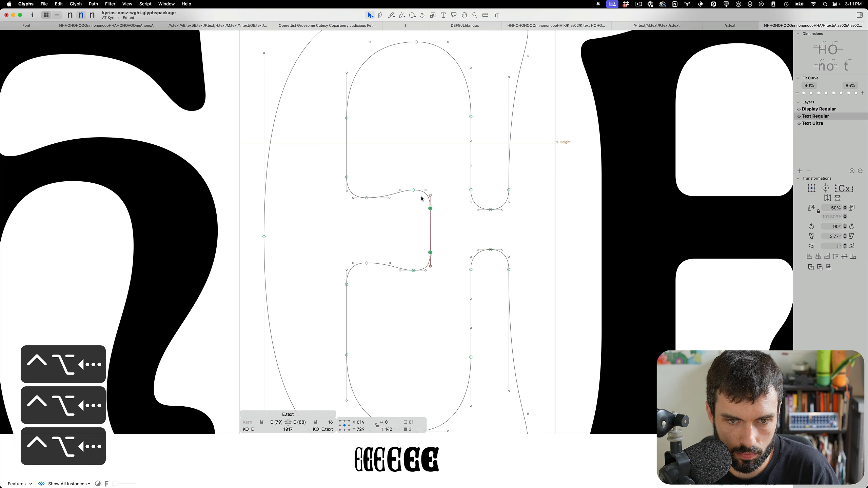
# - Move the upper and lower extreme nodes of the crossbar tip 4 units inward and save
pyautogui.moveTo(419, 181); pyautogui.dragTo(405, 290)
pyautogui.press('Left')
pyautogui.press('Left')
pyautogui.press('Left')
pyautogui.press('Left')
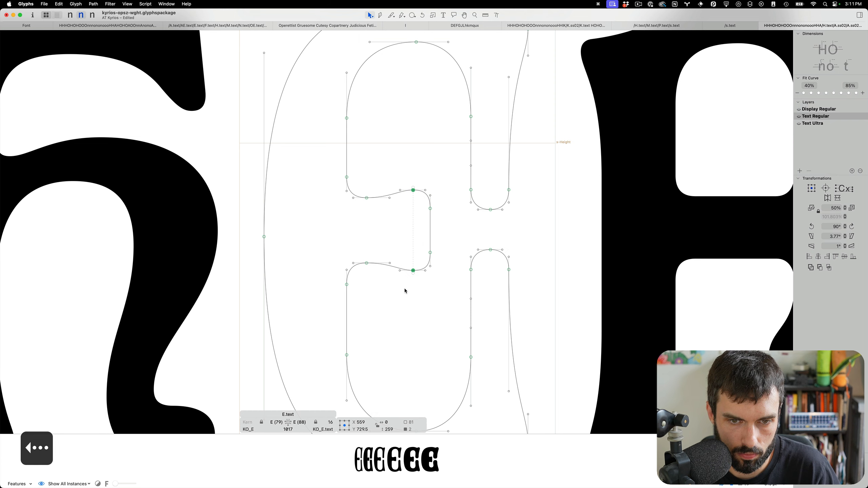
pyautogui.press('t')
pyautogui.scroll(-5, 406, 292)
pyautogui.press('super+s')
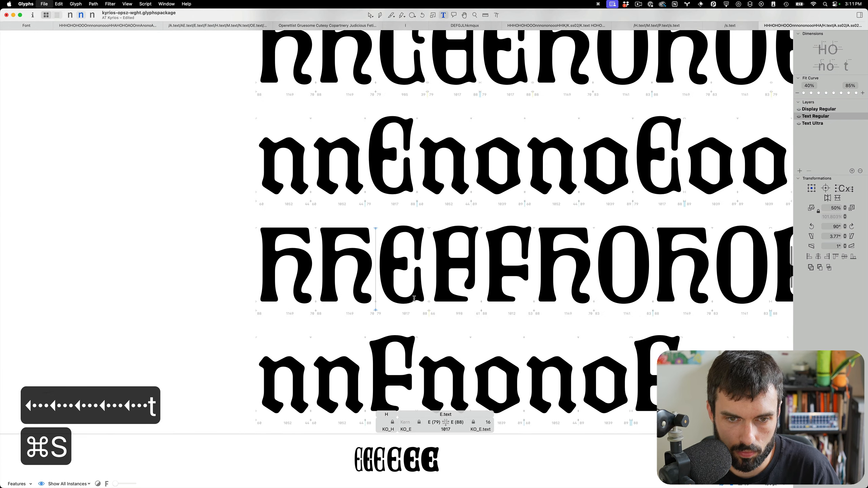
# - Review the E and F proof lines in the Text Ultra master, saving the file
pyautogui.press('super+2')
pyautogui.press('super+3')
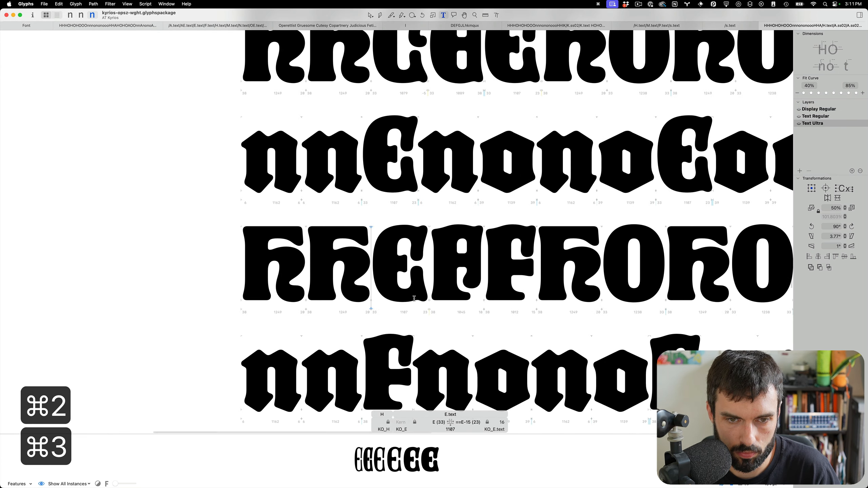
pyautogui.press('super+s')
pyautogui.scroll(-4, 415, 282)
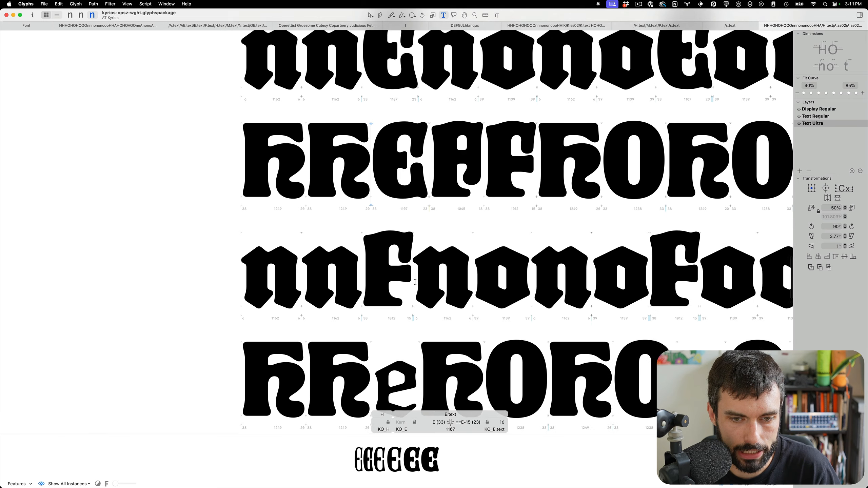
pyautogui.click(416, 151)
pyautogui.press('super+s')
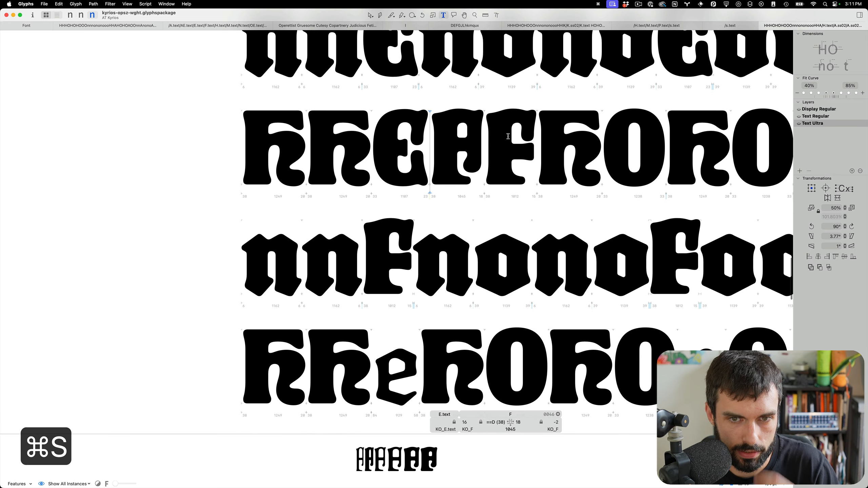
pyautogui.press('Right')
pyautogui.scroll(-1, 446, 247)
pyautogui.scroll(-3, 446, 247)
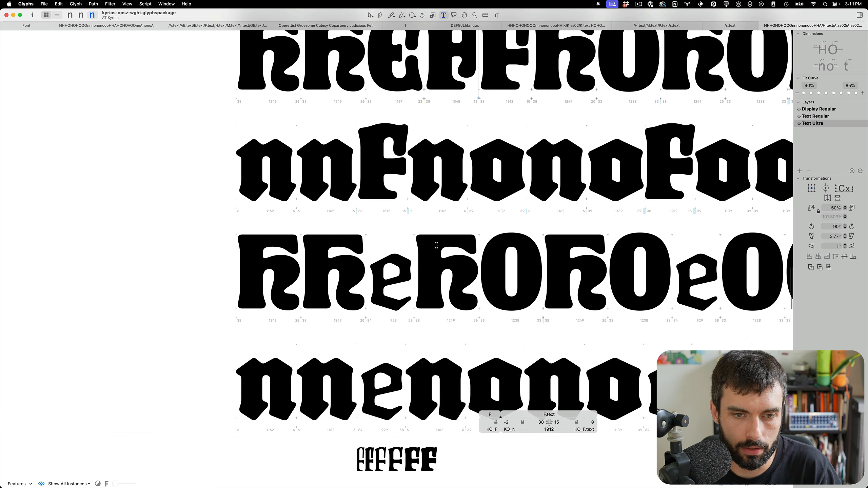
pyautogui.press('super+s')
# - Insert V.ss02 before the first X.ss02 in the capital X proof line
pyautogui.scroll(-6, 438, 245)
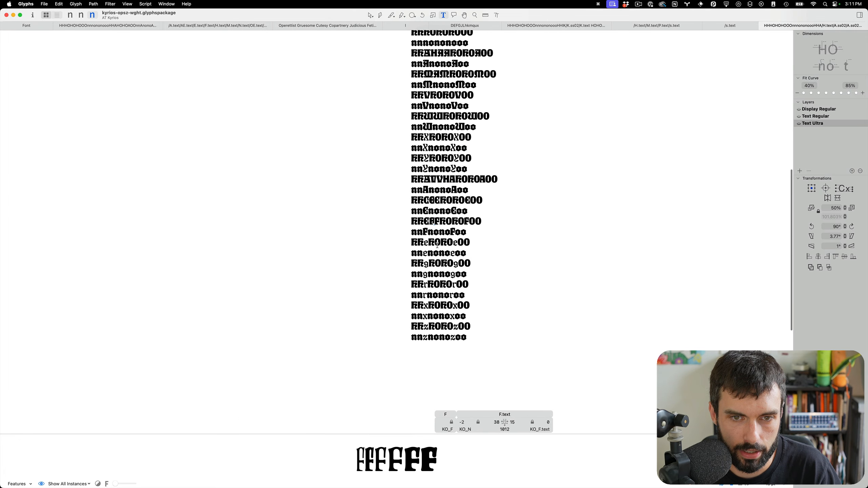
pyautogui.scroll(3, 437, 245)
pyautogui.scroll(8, 427, 223)
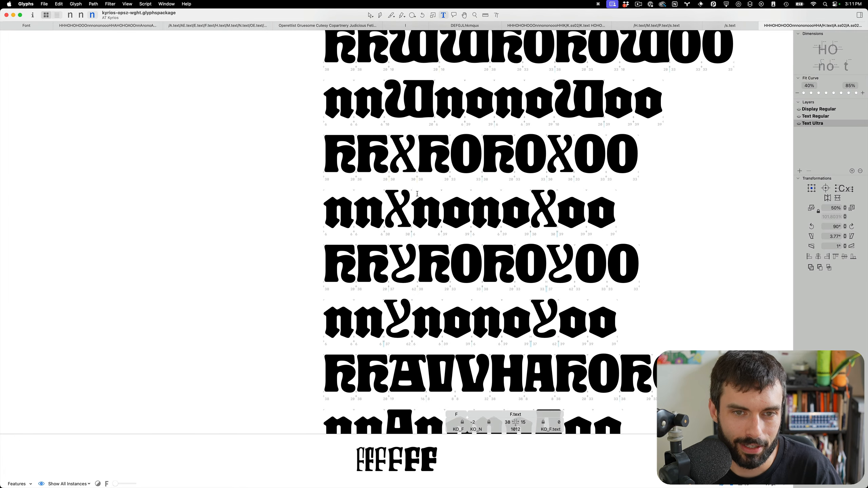
pyautogui.scroll(-1, 417, 221)
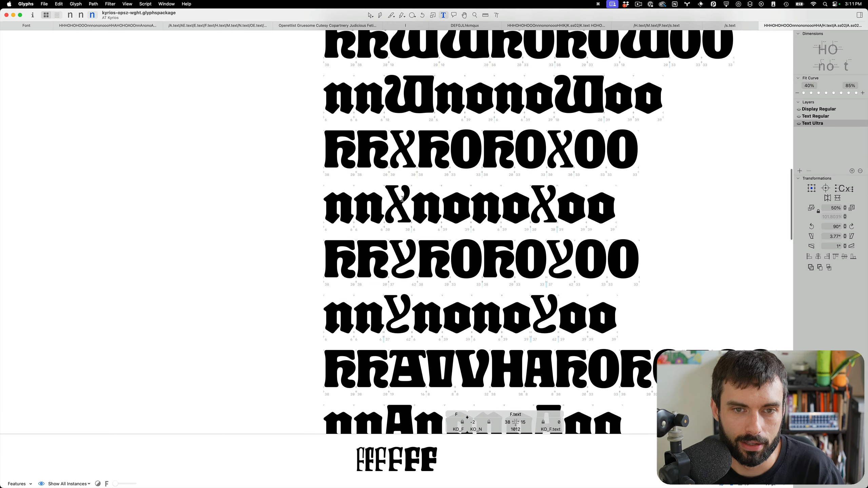
pyautogui.click(380, 134)
pyautogui.scroll(6, 380, 134)
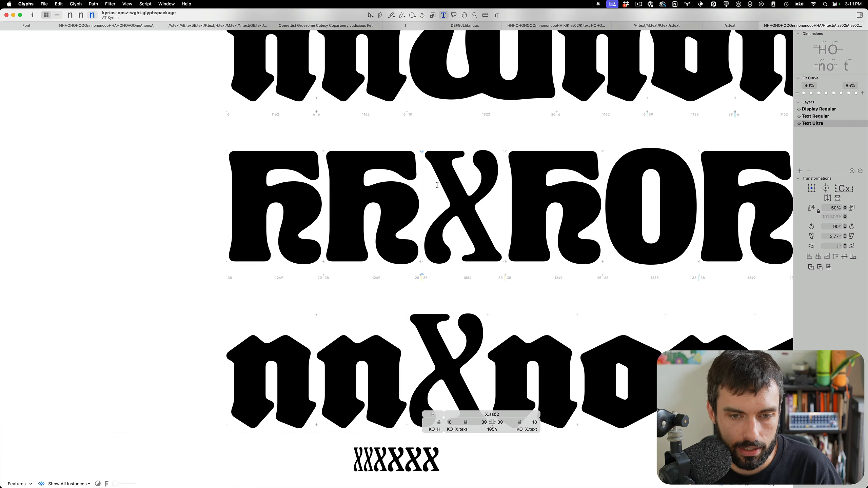
pyautogui.press('super+f')
pyautogui.write('V.')
pyautogui.press('Down')
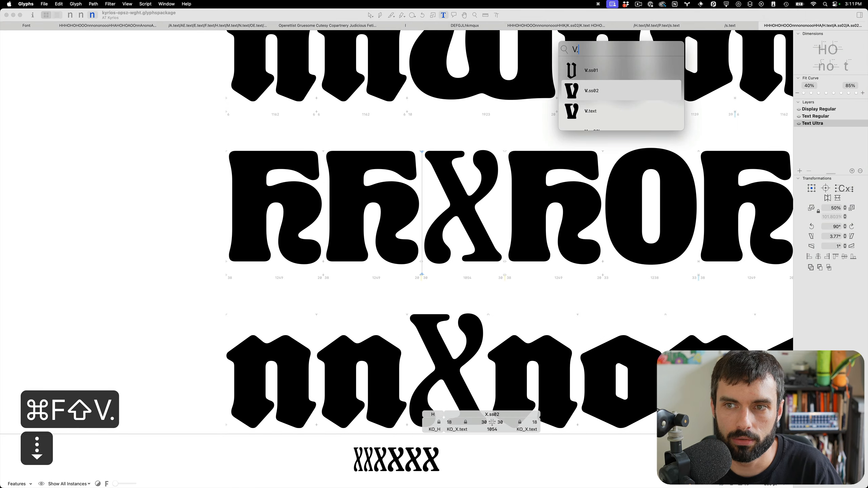
pyautogui.press('Return')
# - Open the inserted V.ss02 for editing and copy its entire outline in the Text Ultra master
pyautogui.scroll(5, 469, 260)
pyautogui.doubleClick(384, 187)
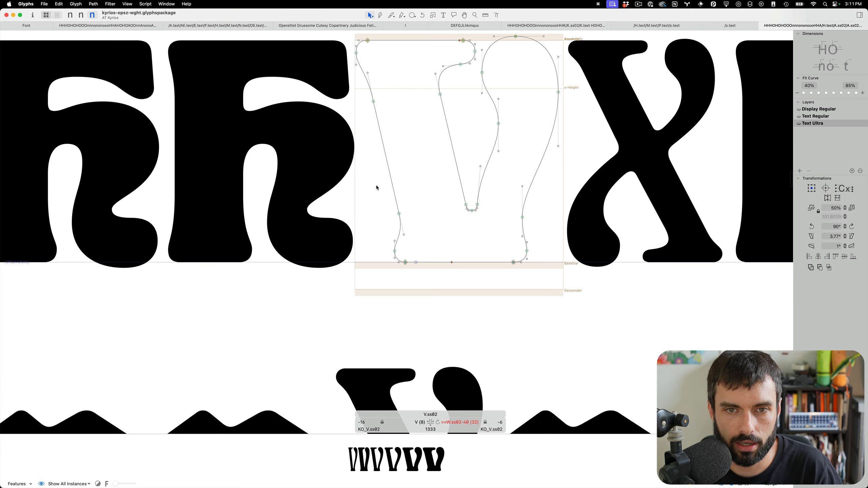
pyautogui.scroll(-5, 378, 188)
pyautogui.hscroll(3, 375, 187)
pyautogui.scroll(3, 404, 133)
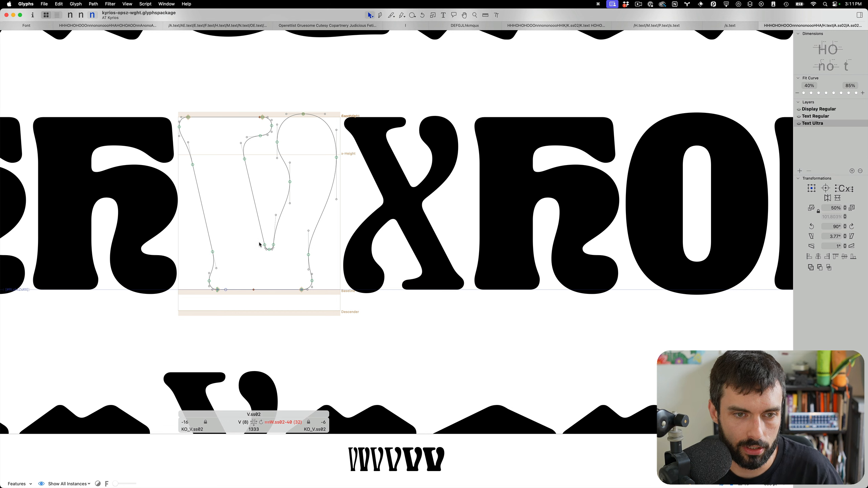
pyautogui.press('cmd+a')
pyautogui.press('super+c')
# - Open X.ss02 for editing and delete all outlines in its Text Ultra background
pyautogui.doubleClick(351, 182)
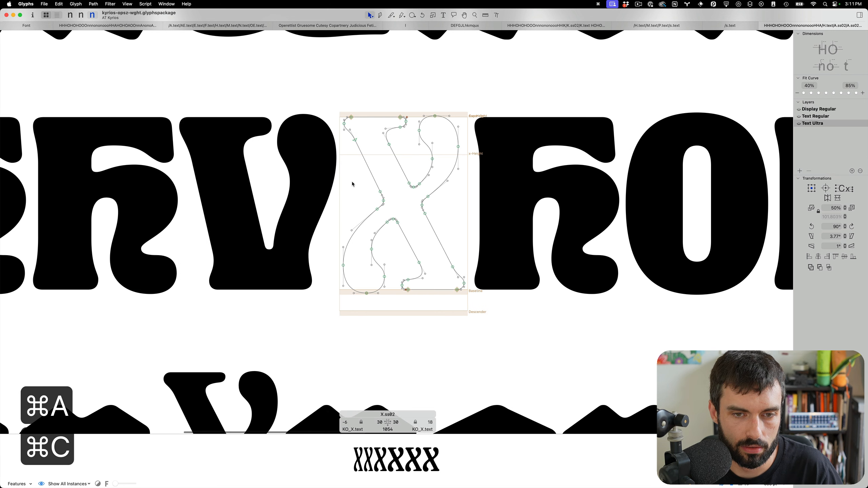
pyautogui.press('super+b')
pyautogui.press('super+b')
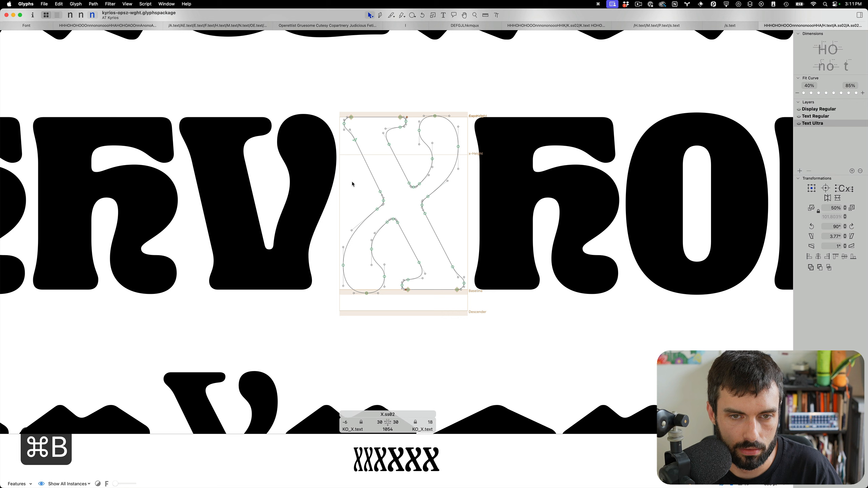
pyautogui.press('super+b')
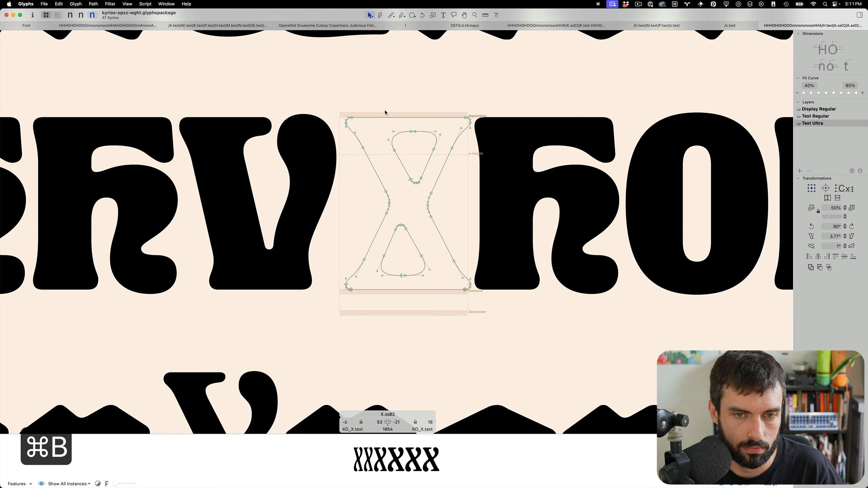
pyautogui.press('super+a')
pyautogui.press('BackSpace')
pyautogui.press('super+b')
# - Run a script from the arrowtype-glyphs-scripts collection on X.ss02 and check the glyph's background
pyautogui.click(151, 3)
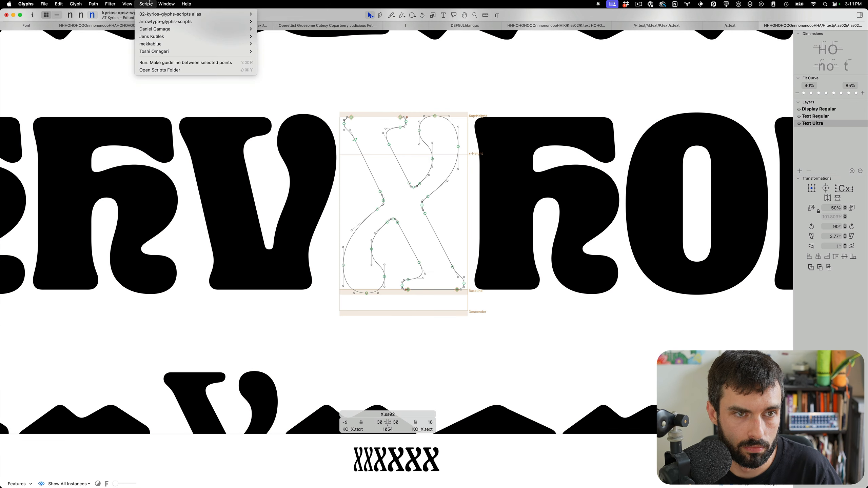
pyautogui.moveTo(240, 22)
pyautogui.moveTo(294, 29)
pyautogui.click(345, 31)
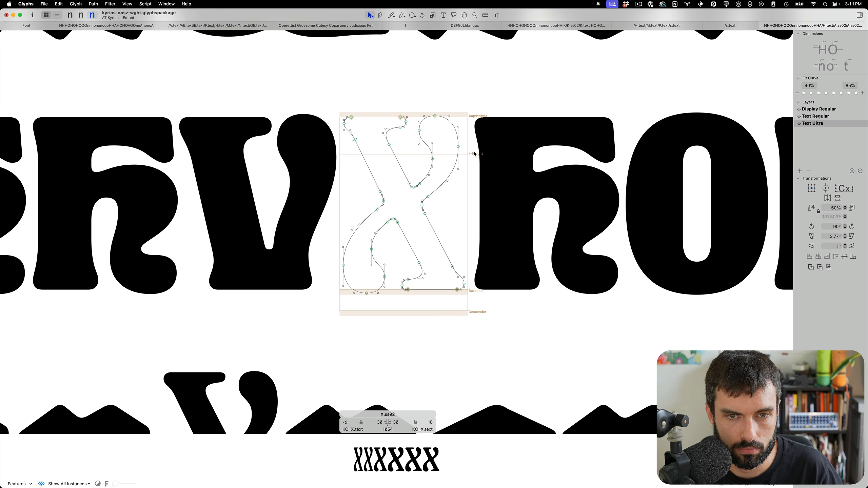
pyautogui.press('cmd+b')
pyautogui.press('super+b')
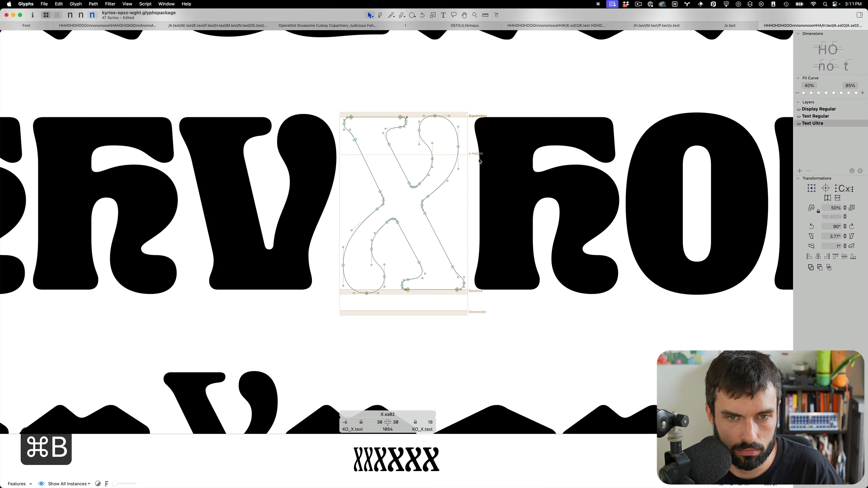
# - Replace all of X.ss02's foreground outlines in Text Ultra with the copied V.ss02 outline
pyautogui.press('super+a')
pyautogui.press('BackSpace')
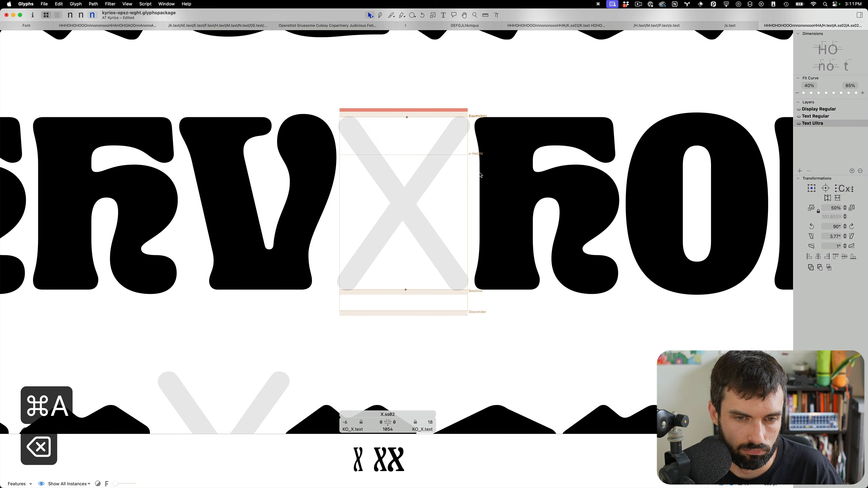
pyautogui.press('super+v')
pyautogui.click(437, 178)
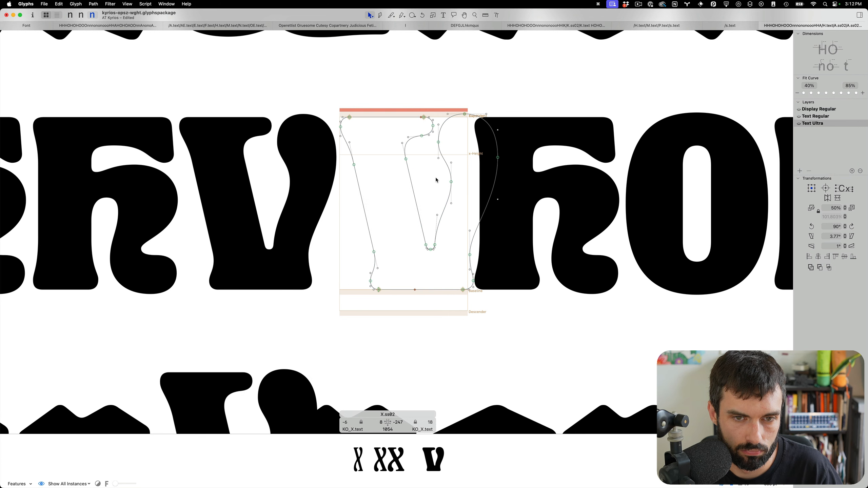
# - Raise the two curve nodes on the inner edge of the right arm, and nudge the lower one left
pyautogui.scroll(3, 432, 177)
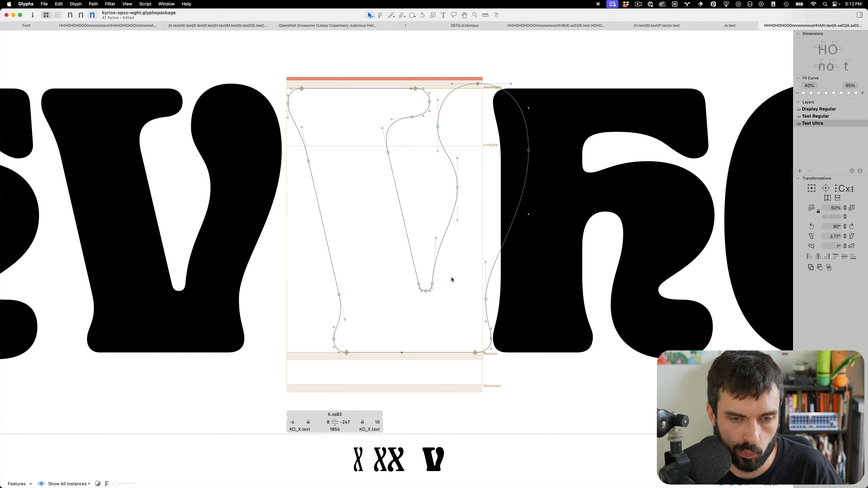
pyautogui.moveTo(474, 211); pyautogui.dragTo(440, 177)
pyautogui.hotkey('ctrl', 'alt', 'shift', '/')
pyautogui.hotkey('ctrl', 'alt', 'shift', 'Up')
pyautogui.hotkey('ctrl', 'alt', 'shift', 'Up')
pyautogui.hotkey('ctrl', 'alt', 'shift', 'Up')
pyautogui.hotkey('ctrl', 'alt', 'shift', 'Up')
pyautogui.hotkey('ctrl', 'alt', 'shift', 'Left')
pyautogui.hotkey('ctrl', 'alt', 'shift', 'Up')
pyautogui.hotkey('ctrl', 'alt', 'shift', 'Left')
pyautogui.hotkey('ctrl', 'alt', 'shift', 'Up')
pyautogui.hotkey('ctrl', 'alt', 'shift', 'Left')
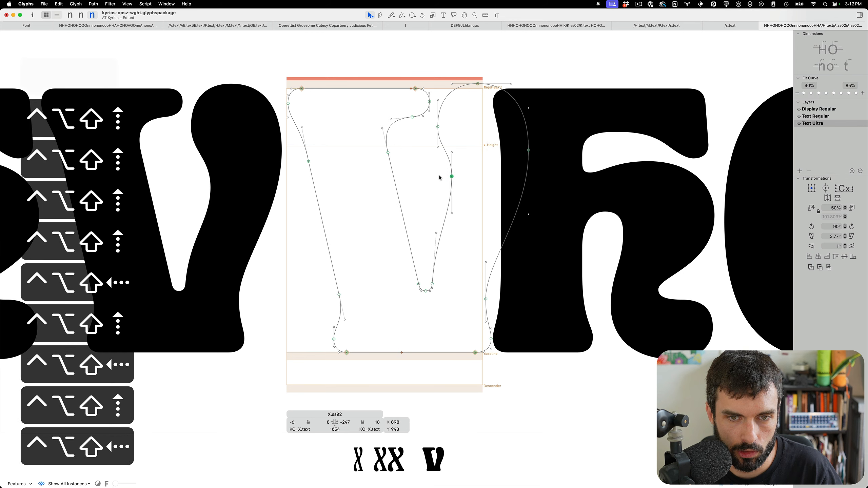
pyautogui.hotkey('ctrl', 'alt', 'shift', 'Up')
pyautogui.hotkey('ctrl', 'alt', 'shift', 'Left')
pyautogui.hotkey('ctrl', 'alt', 'shift', 'Up')
pyautogui.hotkey('ctrl', 'alt', 'shift', 'Up')
pyautogui.hotkey('ctrl', 'alt', 'shift', 'Up')
pyautogui.hotkey('ctrl', 'alt', 'shift', 'Up')
pyautogui.hotkey('ctrl', 'alt', 'shift', 'Up')
pyautogui.hotkey('ctrl', 'alt', 'shift', 'Up')
pyautogui.hotkey('ctrl', 'alt', 'shift', 'Up')
pyautogui.hotkey('ctrl', 'alt', 'shift', 'Left')
pyautogui.hotkey('ctrl', 'alt', 'shift', 'Up')
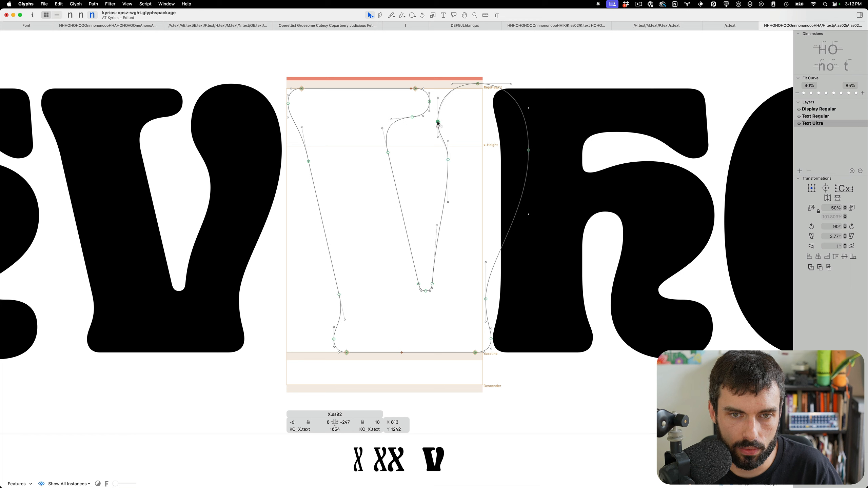
pyautogui.click(483, 121)
# - Move all nodes of the stem's foot and the inner crotch up by 500 units
pyautogui.moveTo(520, 377); pyautogui.dragTo(299, 279)
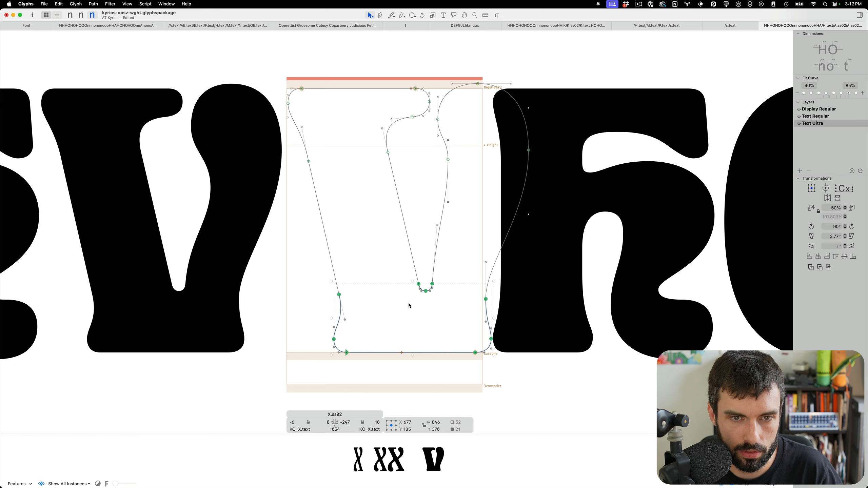
pyautogui.press('shift+super+Up')
pyautogui.press('shift+super+Up')
pyautogui.press('shift+super+Up')
pyautogui.press('shift+super+Up')
pyautogui.press('shift+super+Up')
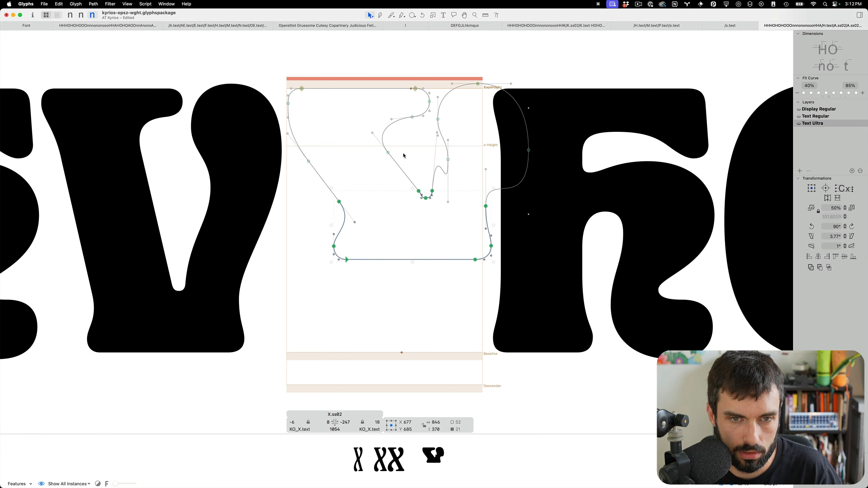
# - Shift the left arm's two diagonal nodes 90 units right, and slide the outer one up along the stem
pyautogui.moveTo(406, 145); pyautogui.dragTo(290, 172)
pyautogui.hotkey('ctrl', 'alt', 'shift', 'Right')
pyautogui.hotkey('ctrl', 'alt', 'shift', 'Right')
pyautogui.hotkey('ctrl', 'alt', 'shift', 'Right')
pyautogui.hotkey('ctrl', 'alt', 'shift', 'Right')
pyautogui.hotkey('ctrl', 'alt', 'shift', 'Right')
pyautogui.hotkey('ctrl', 'alt', 'shift', 'Right')
pyautogui.hotkey('ctrl', 'alt', 'shift', 'Right')
pyautogui.hotkey('ctrl', 'alt', 'shift', 'Right')
pyautogui.hotkey('ctrl', 'alt', 'shift', 'Right')
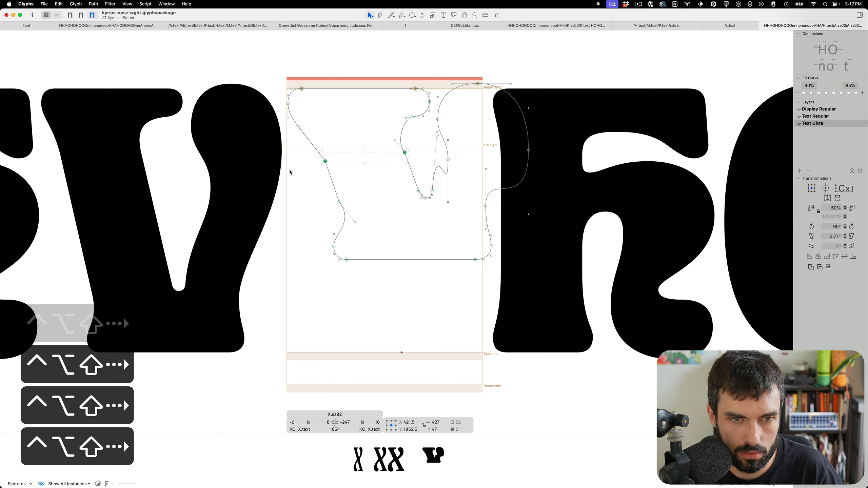
pyautogui.press('Right')
pyautogui.press('Left')
pyautogui.hscroll(1, 286, 170)
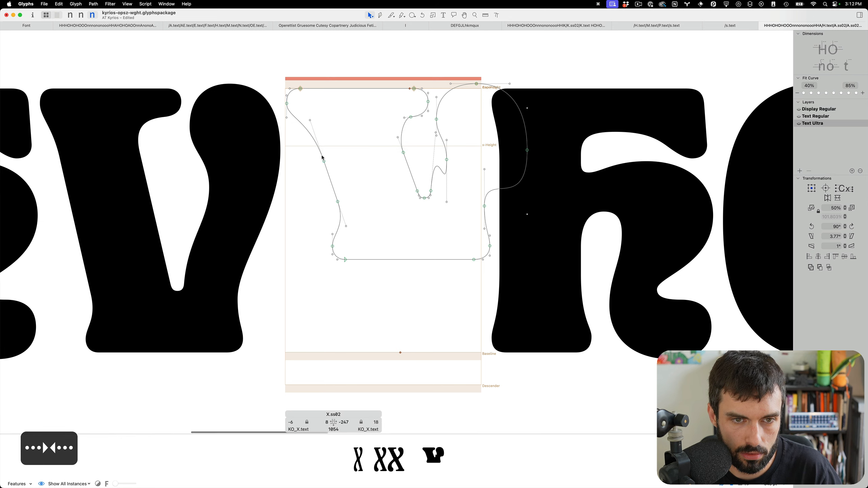
pyautogui.moveTo(323, 161); pyautogui.dragTo(318, 146)
pyautogui.press('super+z')
# - Shift the left end of the top-left serif 60 units right and refine the inner curve beneath the serif
pyautogui.moveTo(307, 82); pyautogui.dragTo(267, 113)
pyautogui.hotkey('ctrl', 'alt', 'shift', 'Right')
pyautogui.hotkey('ctrl', 'alt', 'shift', 'Right')
pyautogui.hotkey('ctrl', 'alt', 'shift', 'Right')
pyautogui.hotkey('ctrl', 'alt', 'shift', 'Right')
pyautogui.hotkey('ctrl', 'alt', 'shift', 'Right')
pyautogui.hotkey('ctrl', 'alt', 'shift', 'Right')
pyautogui.moveTo(403, 127); pyautogui.dragTo(394, 124)
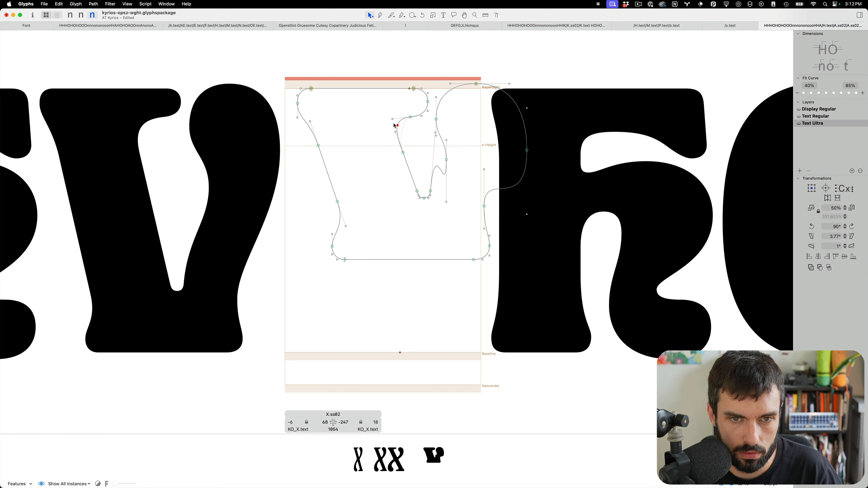
pyautogui.click(403, 153)
# - Show the background outlines behind X.ss02 and insert a default capital X before it for comparison
pyautogui.press('t')
pyautogui.scroll(-3, 429, 153)
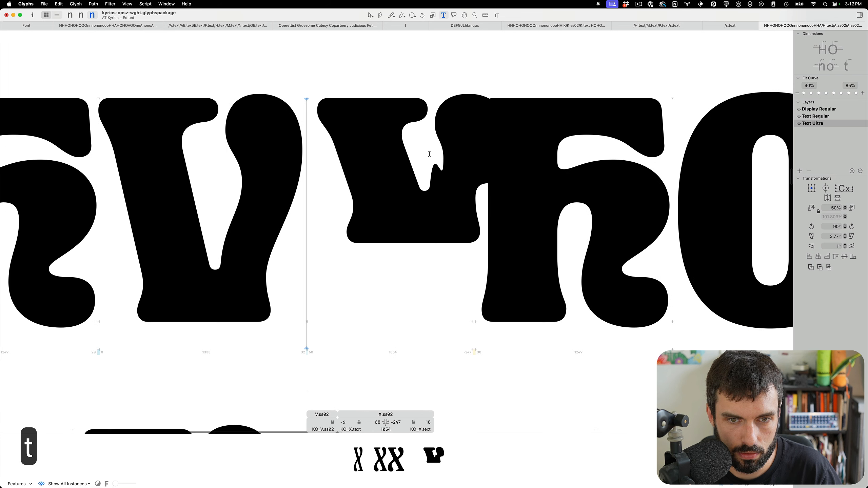
pyautogui.doubleClick(421, 156)
pyautogui.press('cmd+shift+b')
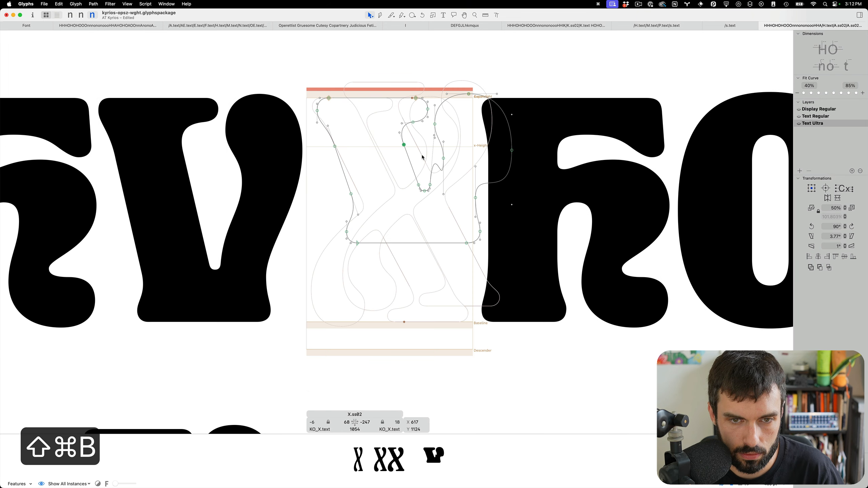
pyautogui.scroll(3, 424, 151)
pyautogui.hscroll(-1, 363, 215)
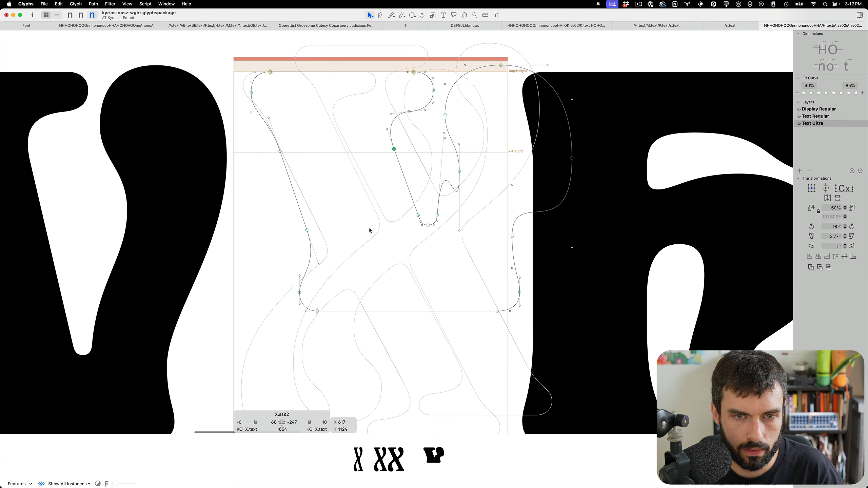
pyautogui.scroll(-3, 374, 223)
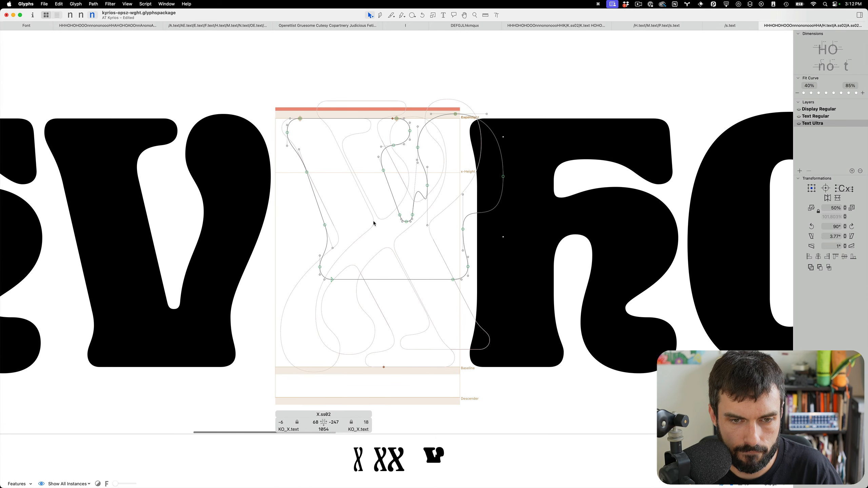
pyautogui.write('tX')
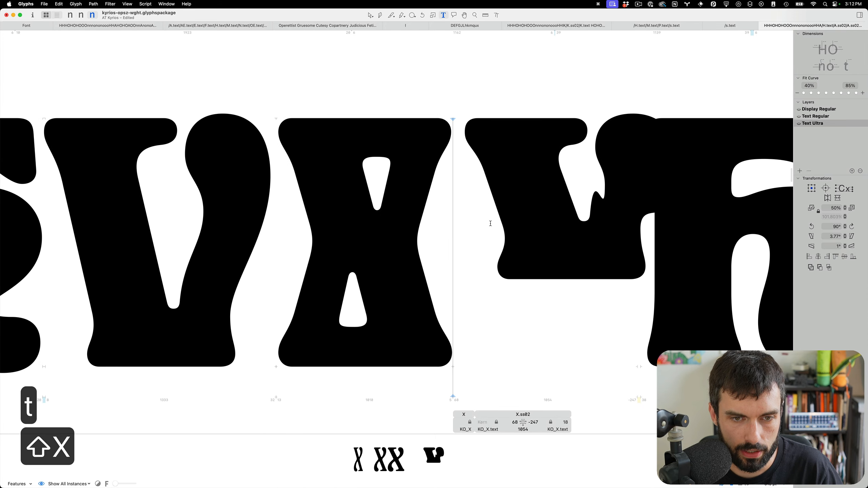
pyautogui.press('Escape')
pyautogui.hscroll(5, 527, 225)
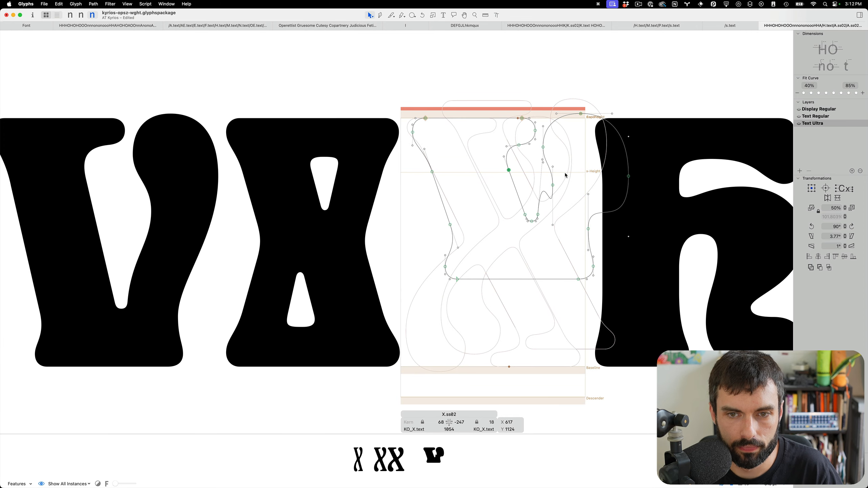
# - Shorten the lower handle of the node on the right arm's inner curve to smooth its run into the crotch
pyautogui.click(552, 230)
pyautogui.moveTo(554, 226); pyautogui.dragTo(554, 198)
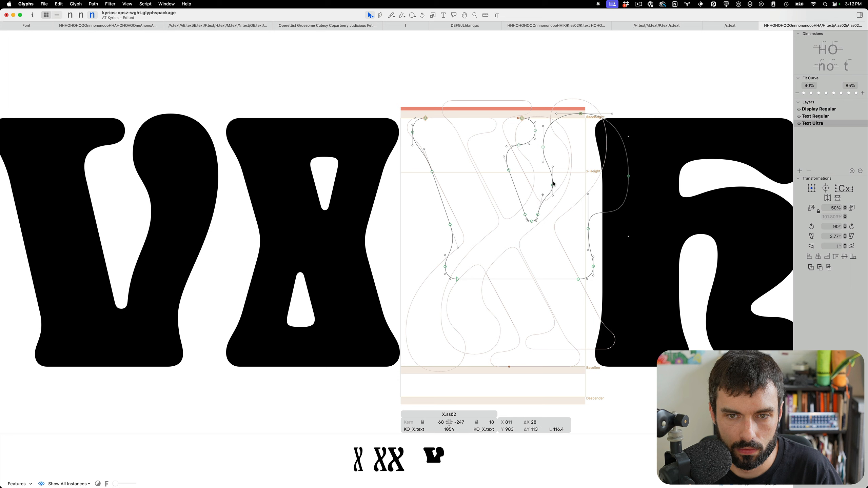
pyautogui.moveTo(554, 184); pyautogui.dragTo(553, 182)
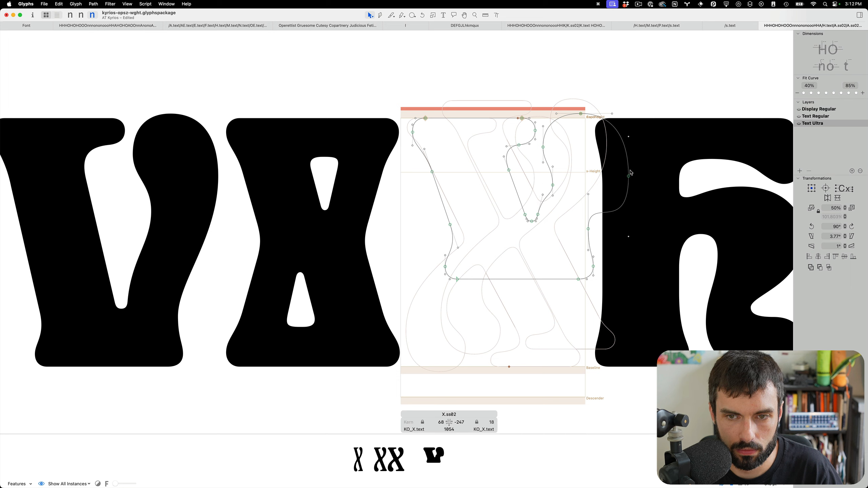
# - Move the right arm's outermost node up and 60 units inward, shorten the outer curve's handles, and lower its end node slightly
pyautogui.moveTo(629, 177); pyautogui.dragTo(608, 186)
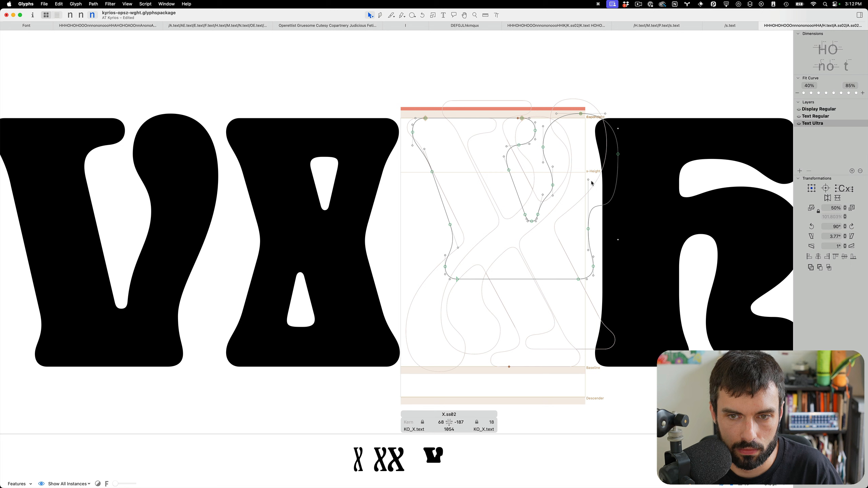
pyautogui.click(588, 181)
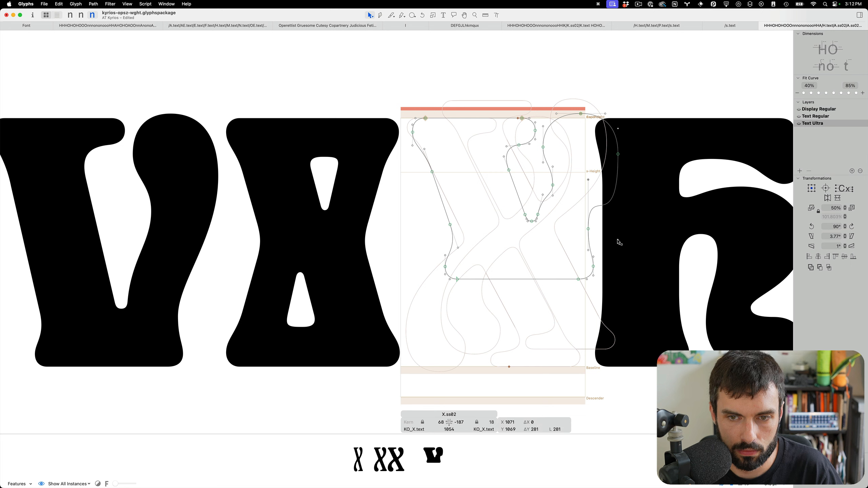
pyautogui.keyDown('shift'); pyautogui.click(618, 241); pyautogui.keyUp('shift')
pyautogui.moveTo(604, 242); pyautogui.dragTo(602, 190)
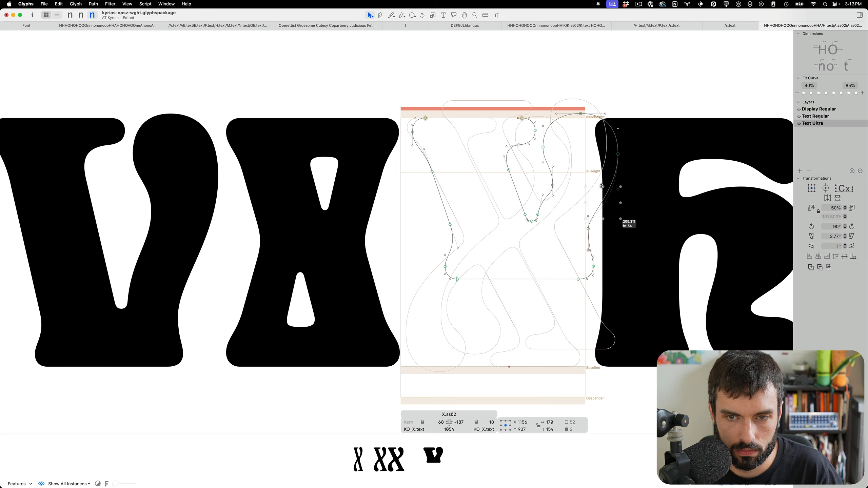
pyautogui.click(583, 194)
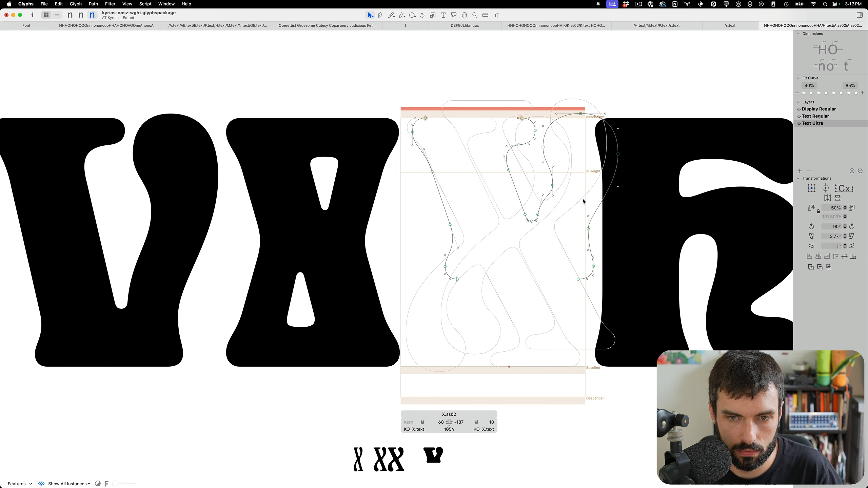
pyautogui.moveTo(589, 231); pyautogui.dragTo(589, 239)
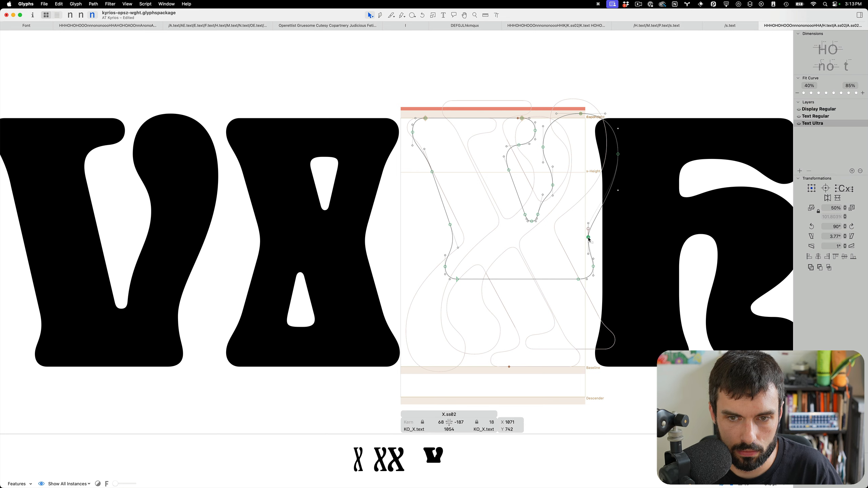
# - Delete the foot segments below the two arms, leaving the path open at the bottom
pyautogui.hscroll(2, 595, 244)
pyautogui.moveTo(609, 332); pyautogui.dragTo(537, 234)
pyautogui.moveTo(458, 298); pyautogui.dragTo(388, 211)
pyautogui.hotkey('alt', 'BackSpace')
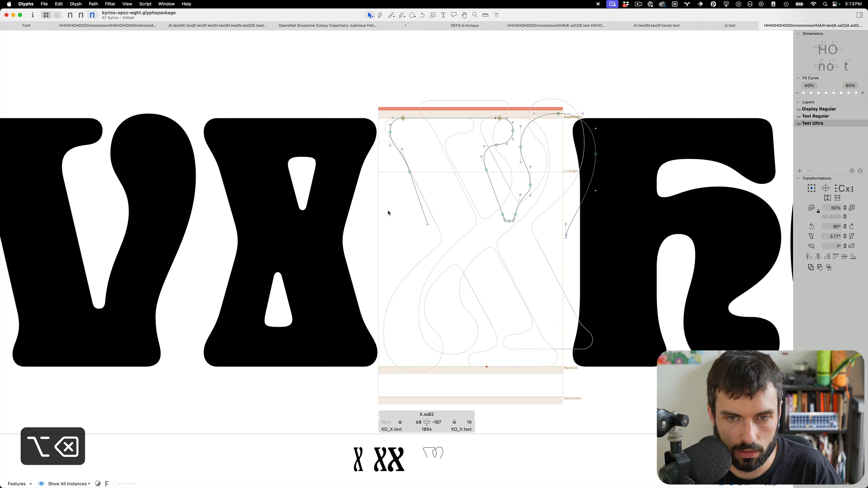
# - Delete the comparison X from the proof line and set X.ss02's left sidebearing to 18
pyautogui.press('t')
pyautogui.press('BackSpace')
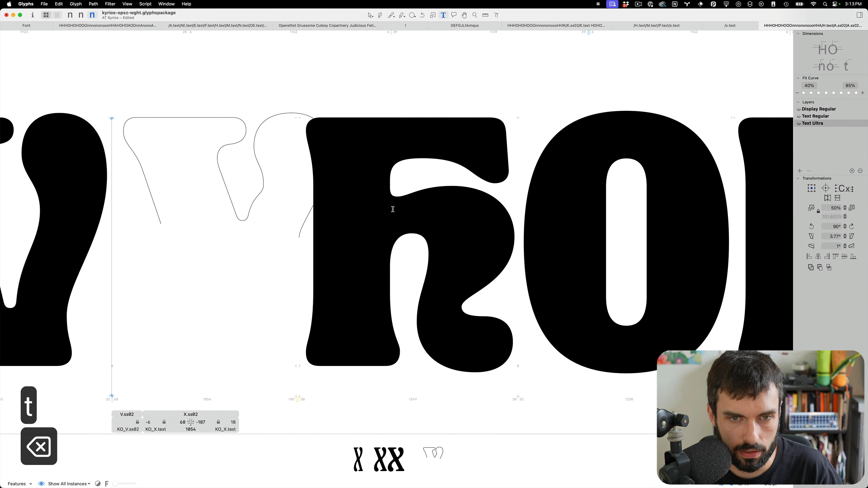
pyautogui.hotkey('ctrl', 'shift', 'Left')
pyautogui.hotkey('ctrl', 'shift', 'Left')
pyautogui.hotkey('ctrl', 'shift', 'Left')
pyautogui.hotkey('ctrl', 'shift', 'Left')
pyautogui.hotkey('ctrl', 'shift', 'Left')
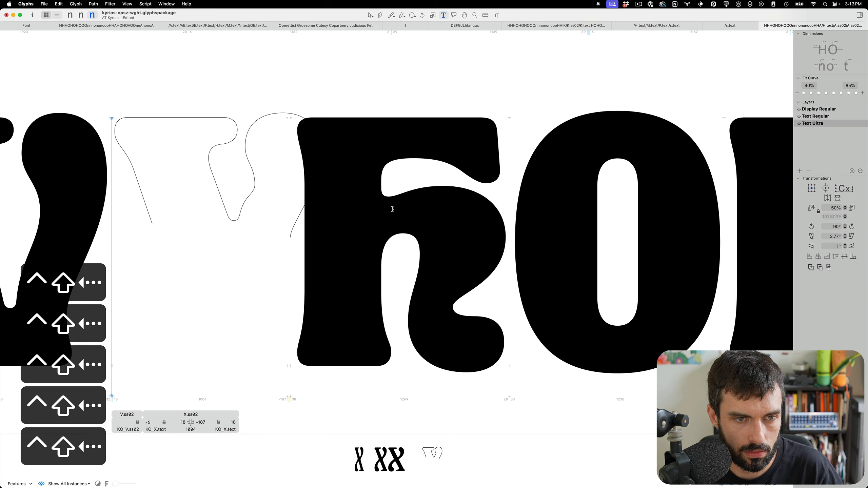
# - Set X.ss02's right sidebearing to 43 and reopen the glyph for editing
pyautogui.press('shift+super+Right')
pyautogui.press('shift+super+Right')
pyautogui.press('shift+super+Right')
pyautogui.press('shift+super+Right')
pyautogui.press('shift+super+Right')
pyautogui.press('shift+super+Right')
pyautogui.press('shift+super+Right')
pyautogui.press('shift+super+Right')
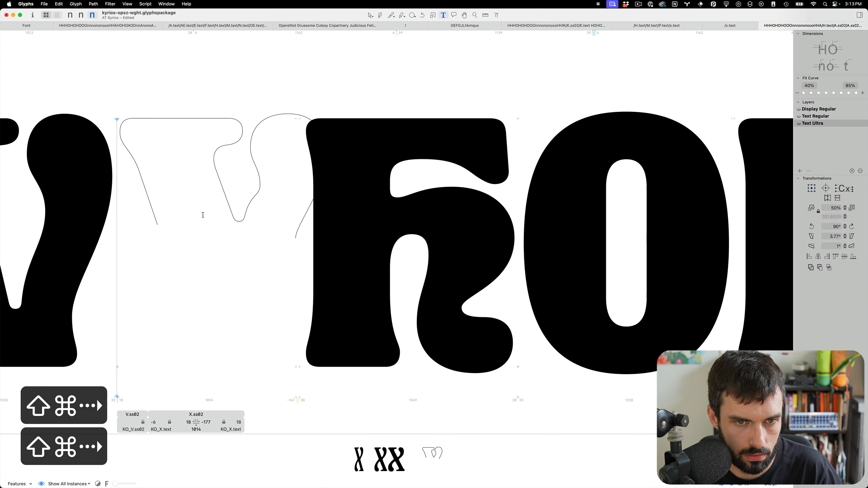
pyautogui.press('shift+super+Right')
pyautogui.press('shift+super+Right')
pyautogui.press('shift+super+Right')
pyautogui.press('shift+super+Right')
pyautogui.press('shift+super+Right')
pyautogui.press('shift+super+Right')
pyautogui.press('shift+super+Right')
pyautogui.press('shift+super+Right')
pyautogui.press('shift+super+Right')
pyautogui.press('shift+super+Right')
pyautogui.press('shift+super+Right')
pyautogui.press('shift+super+Right')
pyautogui.press('shift+super+Right')
pyautogui.press('shift+super+Right')
pyautogui.press('shift+super+Right')
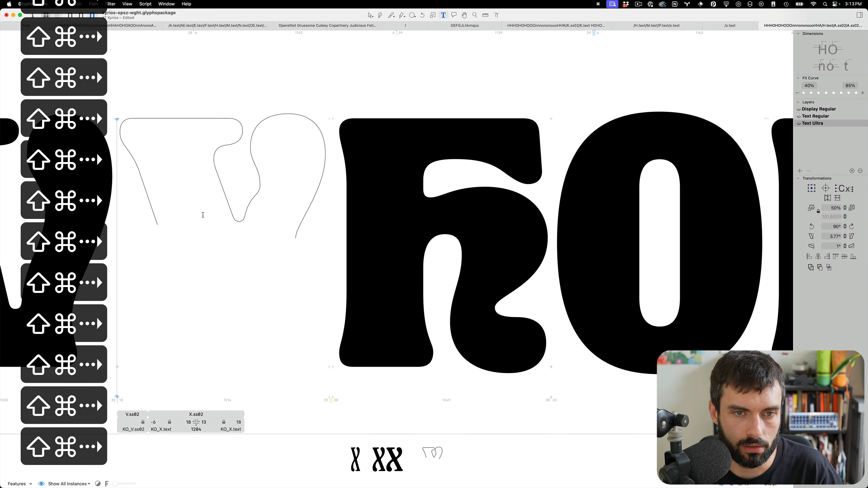
pyautogui.press('Escape')
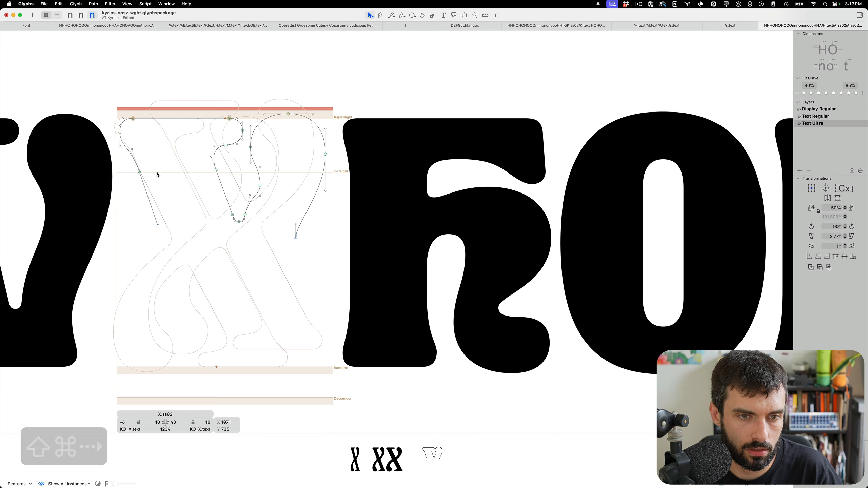
# - Hide the background outlines and reshape the right arm's inner curve, raising both nodes and adjusting the handle near the crotch
pyautogui.scroll(5, 158, 174)
pyautogui.press('shift+super+b')
pyautogui.hscroll(-3, 238, 177)
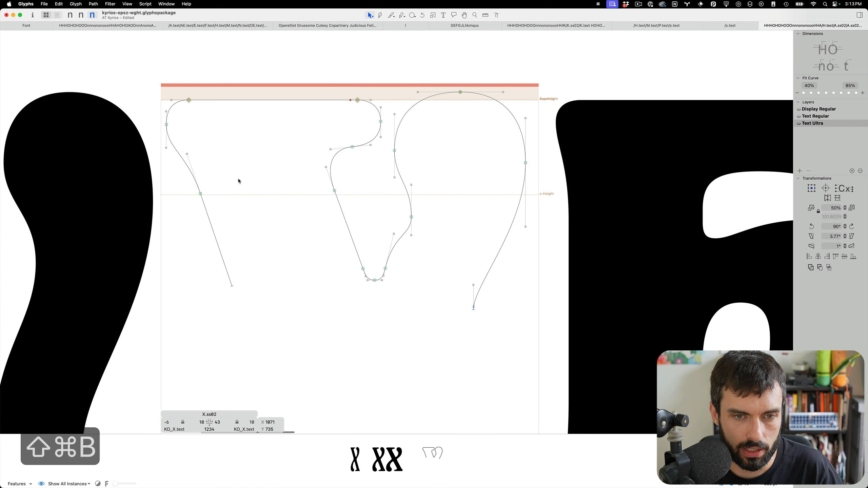
pyautogui.moveTo(412, 219); pyautogui.dragTo(412, 199)
pyautogui.moveTo(394, 235)
pyautogui.mouseDown()
pyautogui.moveTo(396, 227)
pyautogui.moveTo(394, 239)
pyautogui.mouseUp()
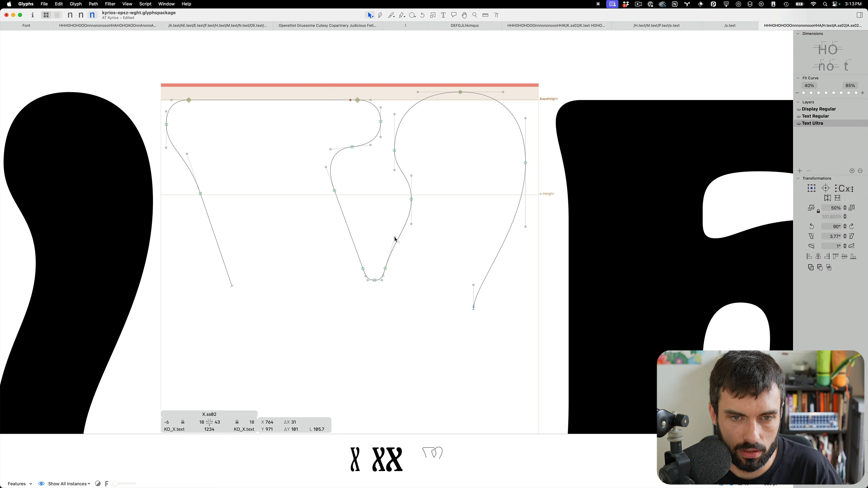
pyautogui.moveTo(394, 151); pyautogui.dragTo(395, 144)
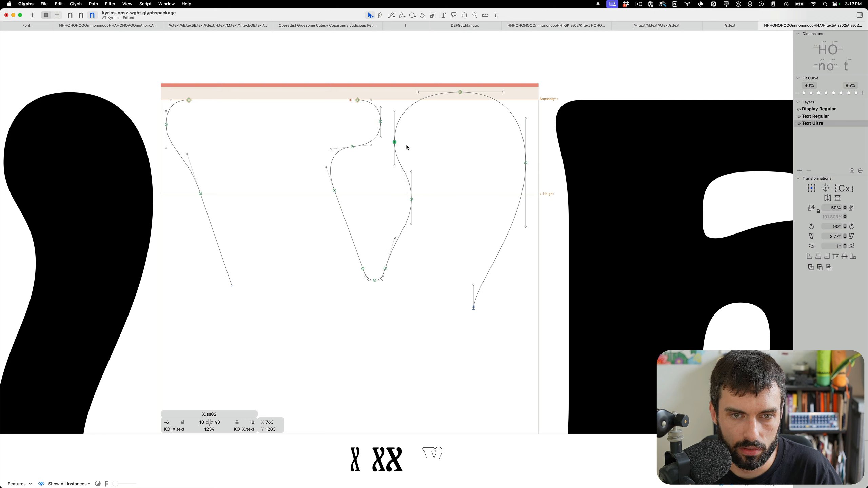
pyautogui.click(415, 192)
pyautogui.click(411, 172)
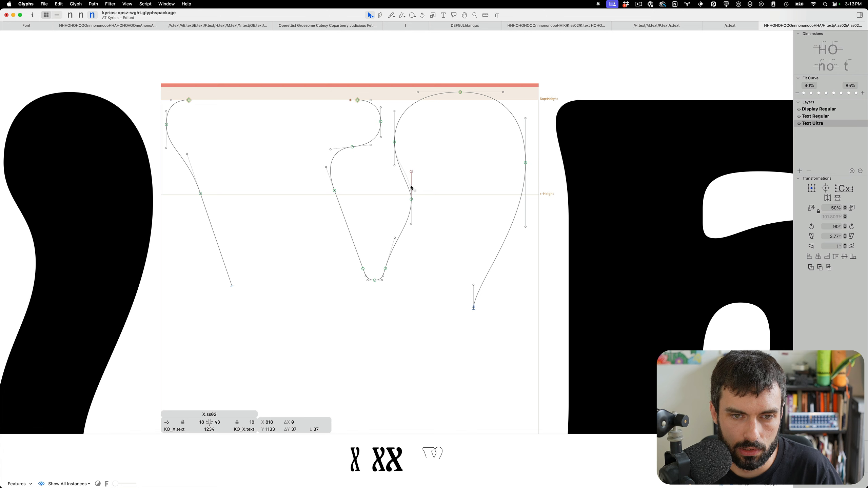
# - Save the font file and copy the whole open outline of X.ss02
pyautogui.scroll(-5, 445, 159)
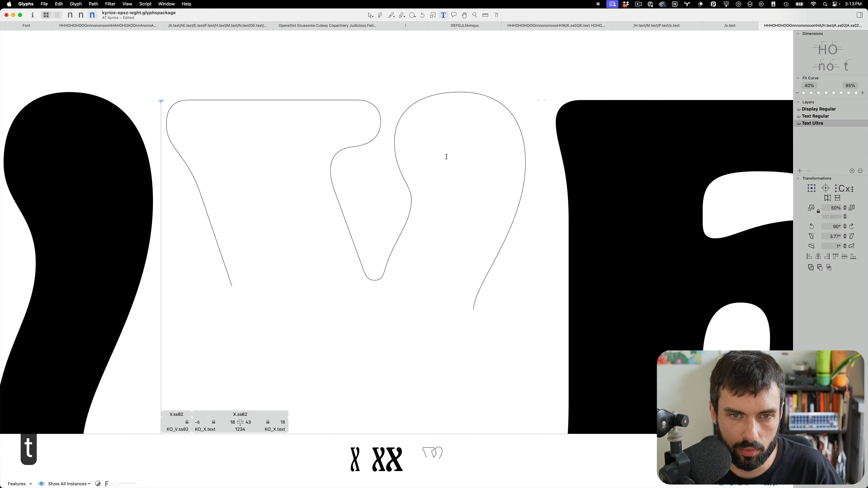
pyautogui.press('super+s')
pyautogui.press('super+a')
pyautogui.press('super+c')
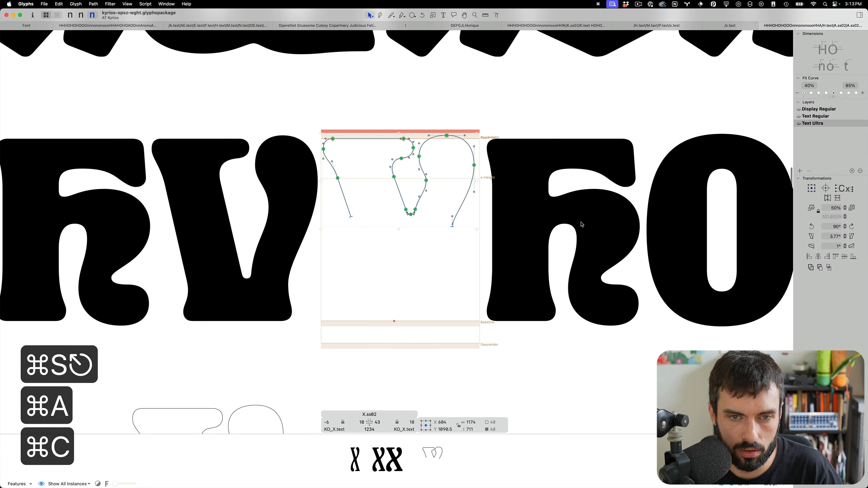
# - Paste the copied half outline, rotate it 180°, and place it on the baseline beneath the upper half of X.ss02
pyautogui.press('super+v')
pyautogui.click(852, 226)
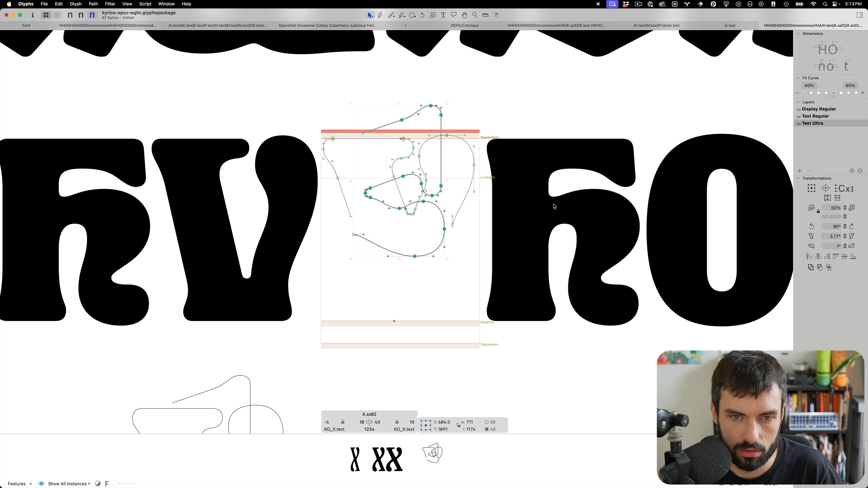
pyautogui.click(856, 226)
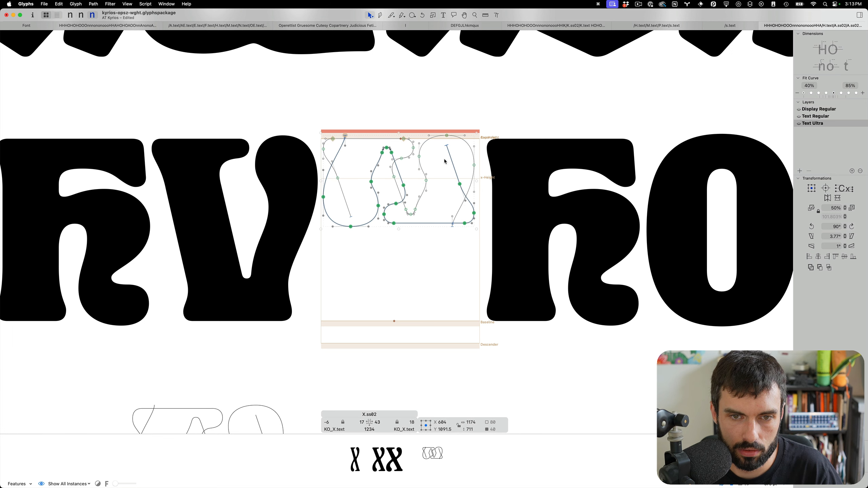
pyautogui.moveTo(447, 147); pyautogui.dragTo(453, 245)
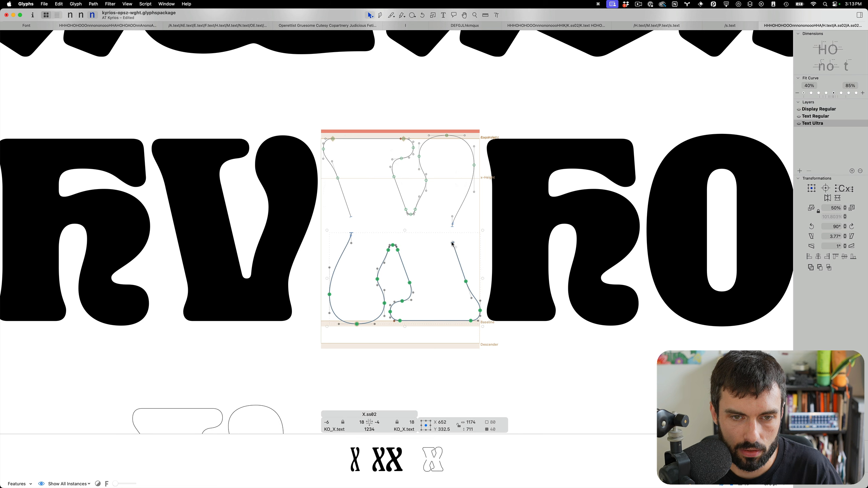
# - Nudge the pasted lower half 3 units down and 41 units left to sit within the glyph's width
pyautogui.press('Down')
pyautogui.press('Down')
pyautogui.press('Down')
pyautogui.press('Left')
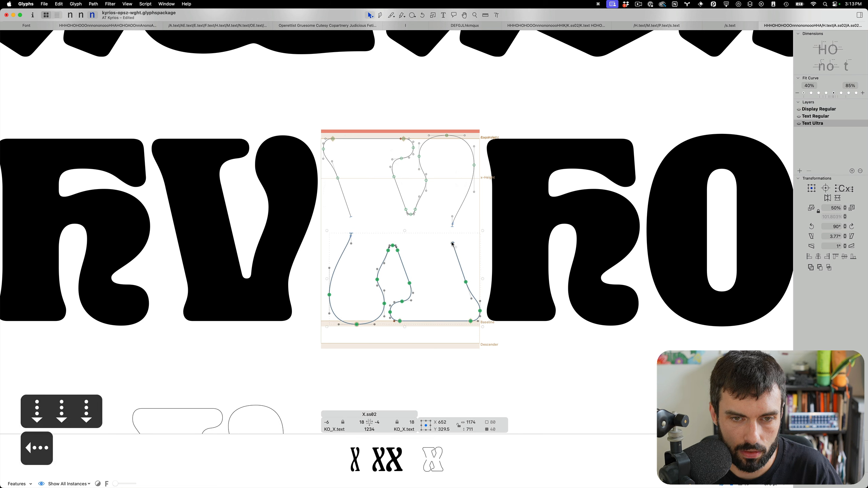
pyautogui.press('Left')
pyautogui.press('Right')
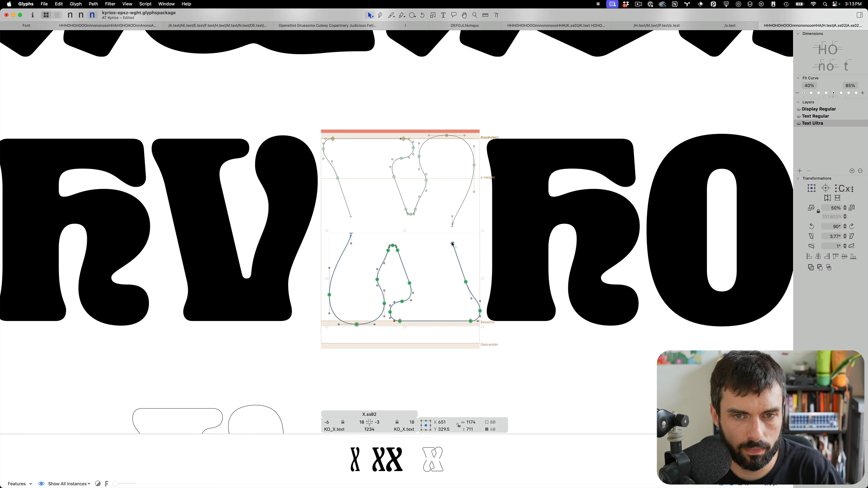
pyautogui.hotkey('shift', 'Left')
pyautogui.hotkey('shift', 'Left')
pyautogui.hotkey('shift', 'Left')
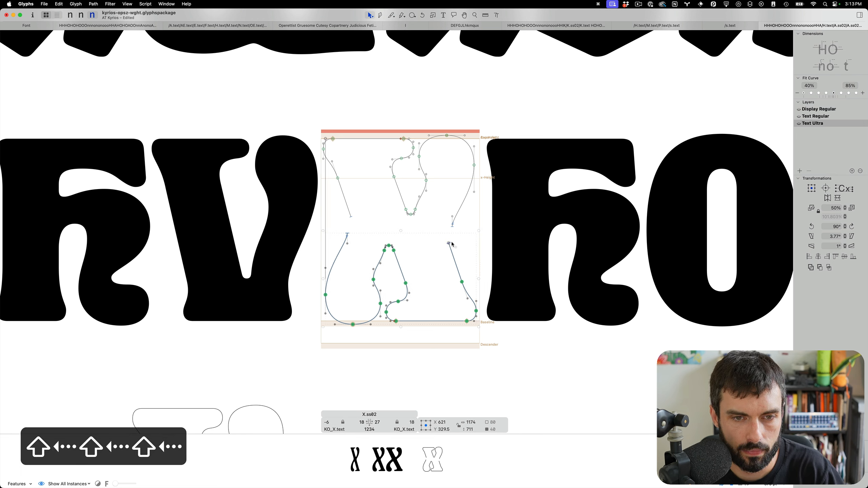
pyautogui.hotkey('shift', 'Left')
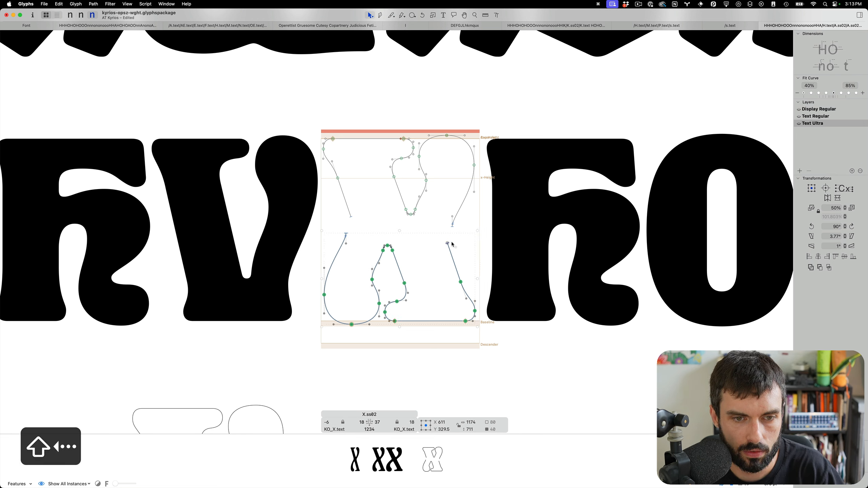
# - Compare with the Display Regular and Text Regular masters, and shift Text Ultra's lower crotch and right leg 30 units right
pyautogui.scroll(2, 448, 269)
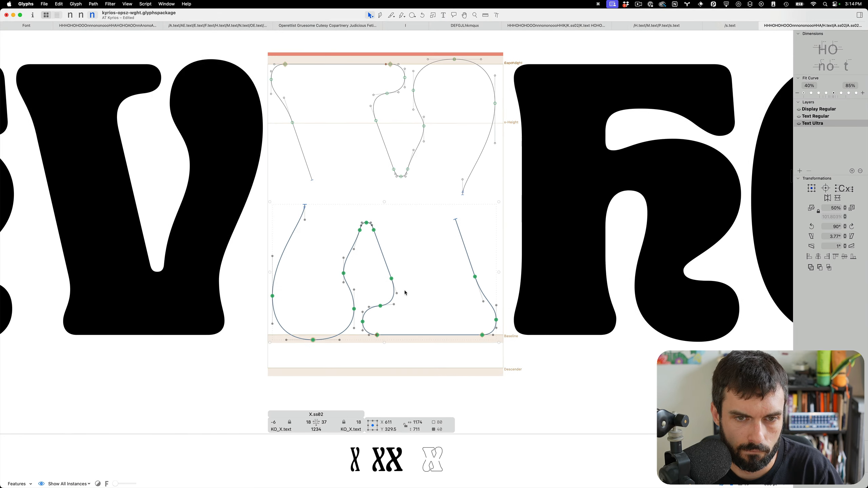
pyautogui.scroll(-3, 570, 374)
pyautogui.press('super+1')
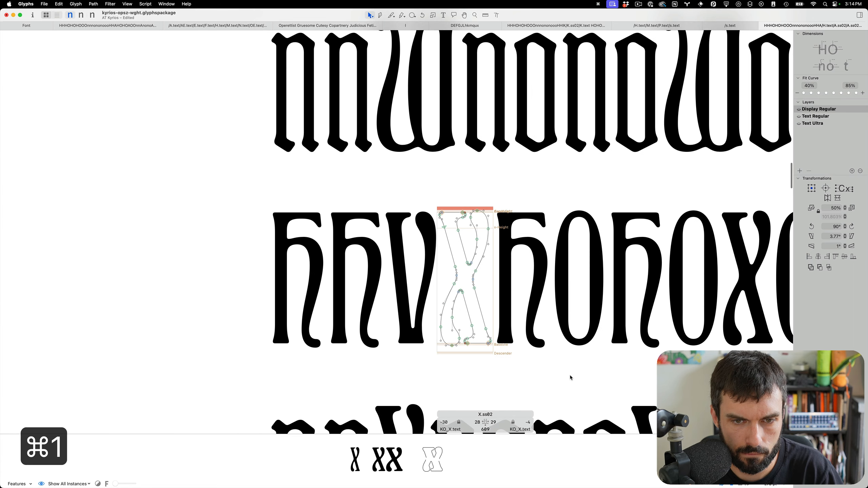
pyautogui.press('super+2')
pyautogui.scroll(5, 484, 304)
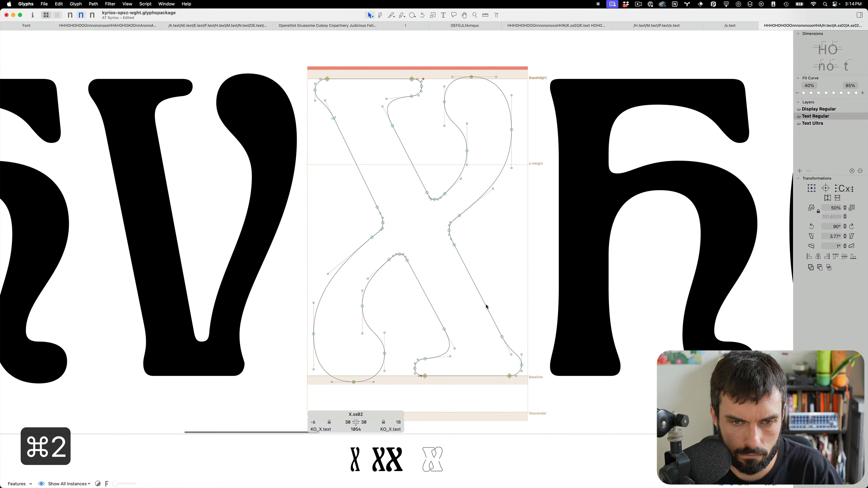
pyautogui.press('super+3')
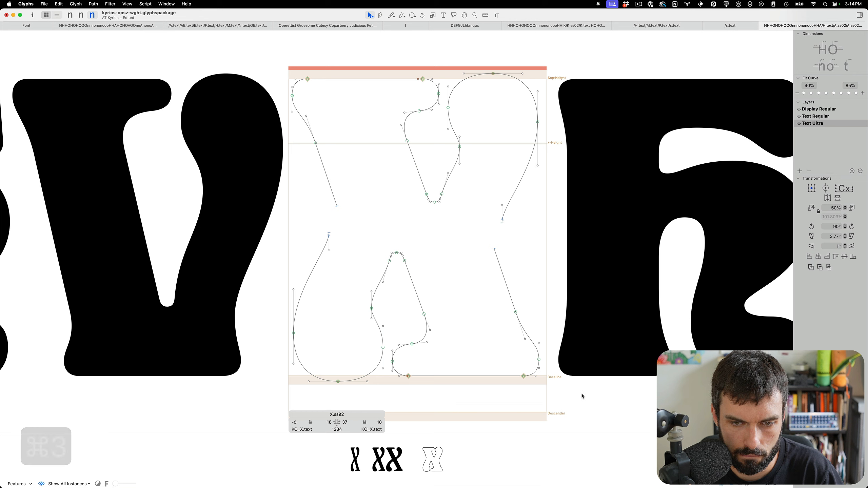
pyautogui.moveTo(583, 394); pyautogui.dragTo(389, 275)
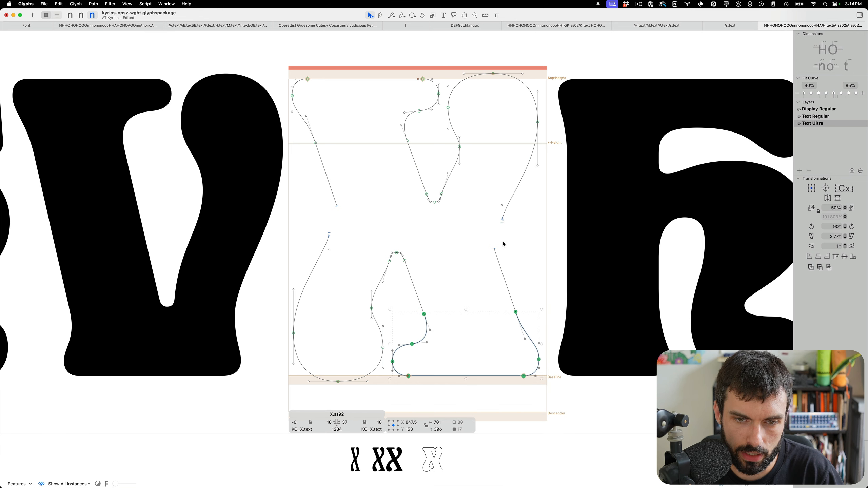
pyautogui.moveTo(427, 238); pyautogui.dragTo(385, 273)
pyautogui.hotkey('ctrl', 'alt', 'shift', 'Right')
pyautogui.hotkey('ctrl', 'alt', 'shift', 'Right')
pyautogui.hotkey('ctrl', 'alt', 'shift', 'Right')
pyautogui.hotkey('ctrl', 'alt', 'shift', 'Right')
pyautogui.hotkey('ctrl', 'alt', 'shift', 'Right')
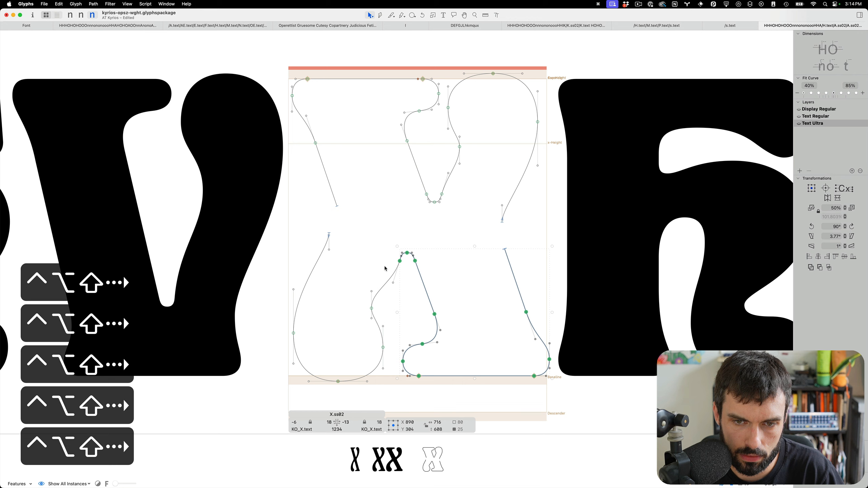
pyautogui.hotkey('ctrl', 'alt', 'shift', 'Left')
pyautogui.hotkey('ctrl', 'alt', 'shift', 'Left')
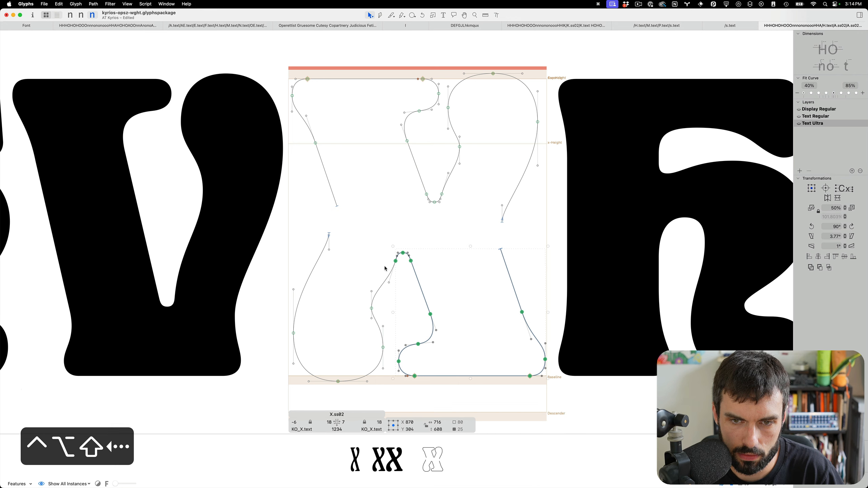
# - Move the lower half's open left end up to X 246, Y 731, join it to the upper half with a curve, and smooth the nodes
pyautogui.click(426, 251)
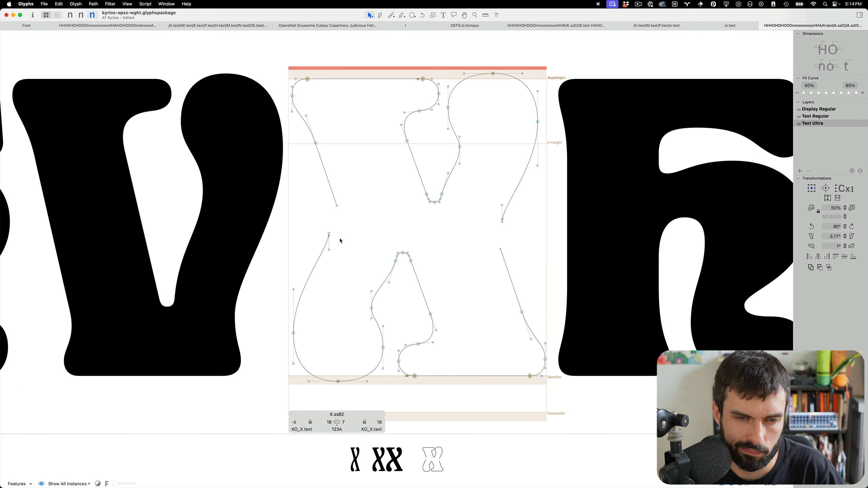
pyautogui.moveTo(330, 235); pyautogui.dragTo(337, 229)
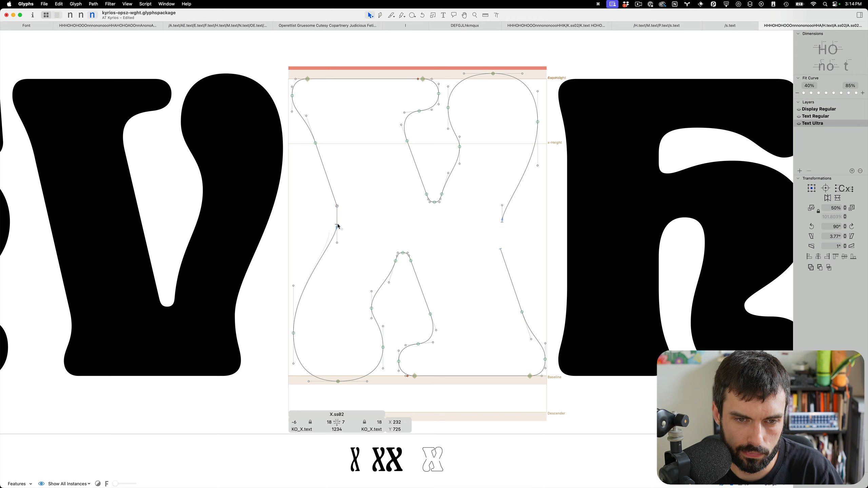
pyautogui.press('p')
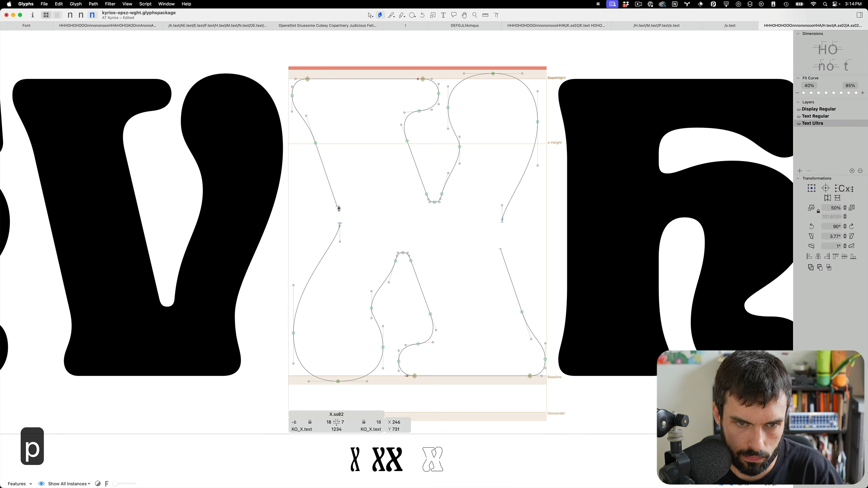
pyautogui.press('v')
pyautogui.hotkey('alt', 'z')
pyautogui.click(341, 219)
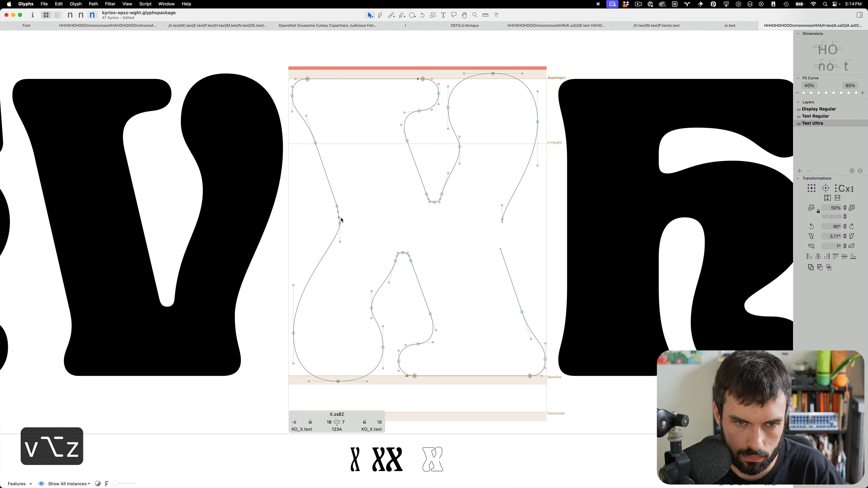
pyautogui.moveTo(343, 202); pyautogui.dragTo(321, 231)
pyautogui.press('Return')
pyautogui.press('Return')
pyautogui.click(323, 233)
# - Check the waist against the two Regular masters and add a curve node below Text Ultra's left waist at X 231, Y 680
pyautogui.press('super+1')
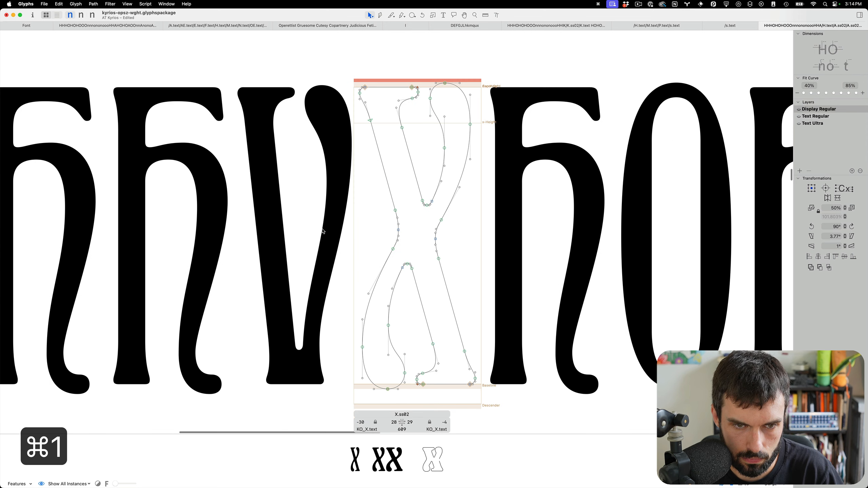
pyautogui.press('super+2')
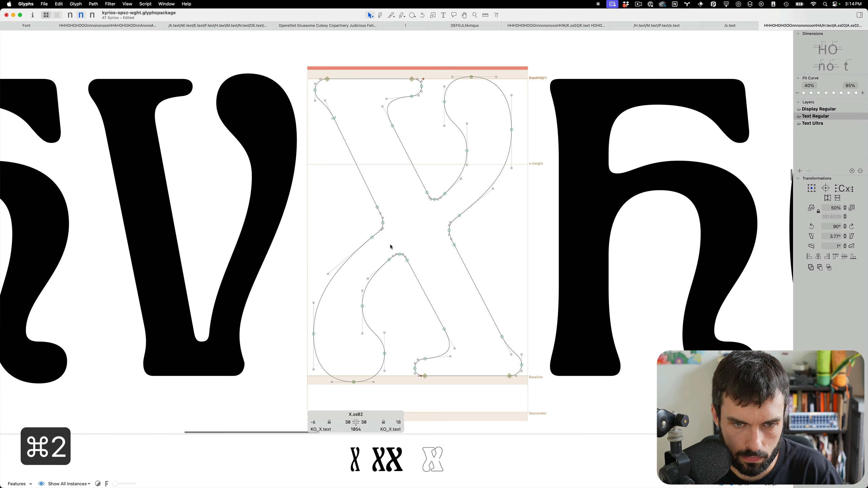
pyautogui.press('super+3')
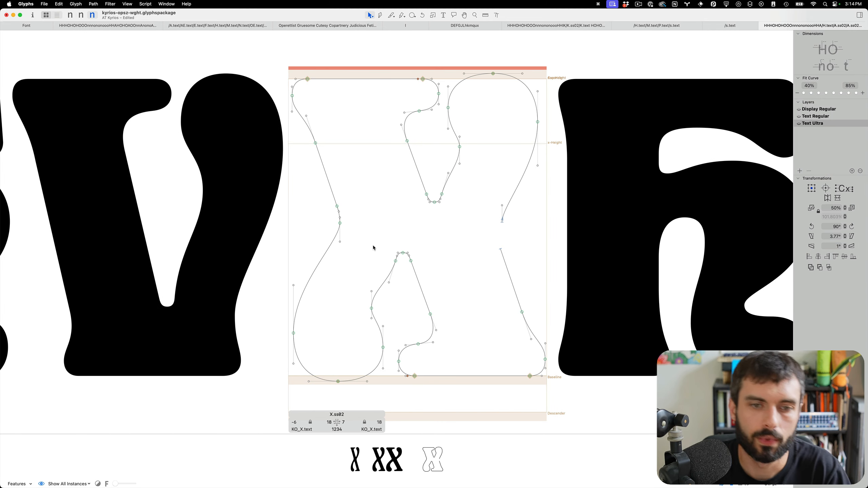
pyautogui.scroll(3, 323, 227)
pyautogui.press('p')
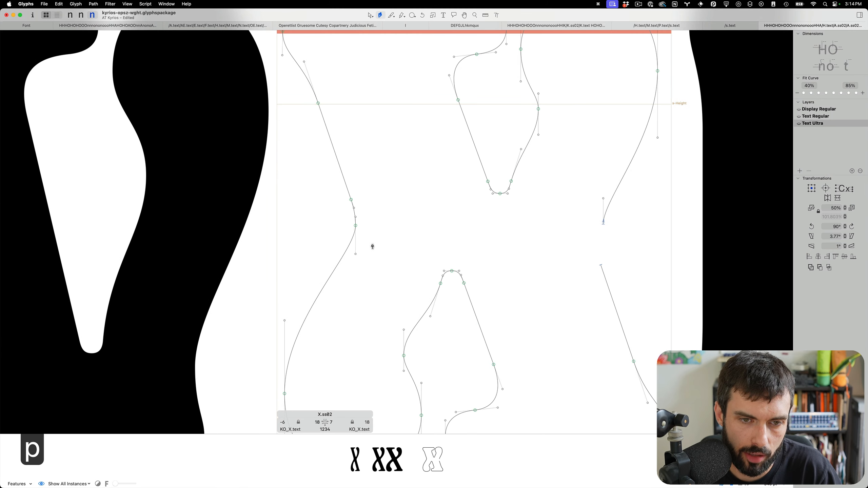
pyautogui.click(351, 243)
pyautogui.press('v')
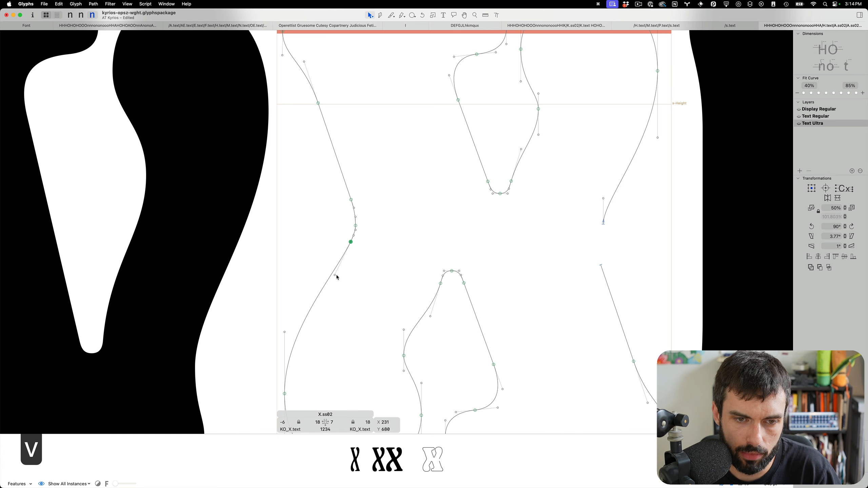
pyautogui.click(335, 275)
# - Move the right arm's open lower end to X 999, Y 757 and join it to the right leg's open end
pyautogui.scroll(-5, 350, 275)
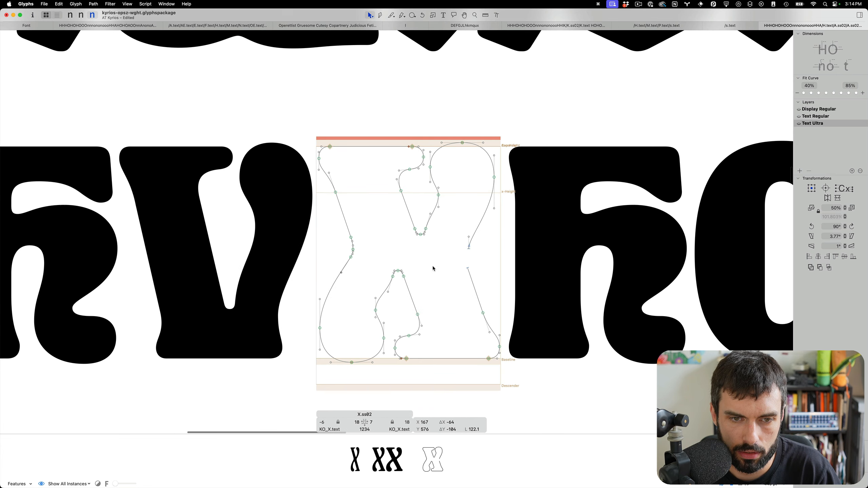
pyautogui.scroll(3, 433, 266)
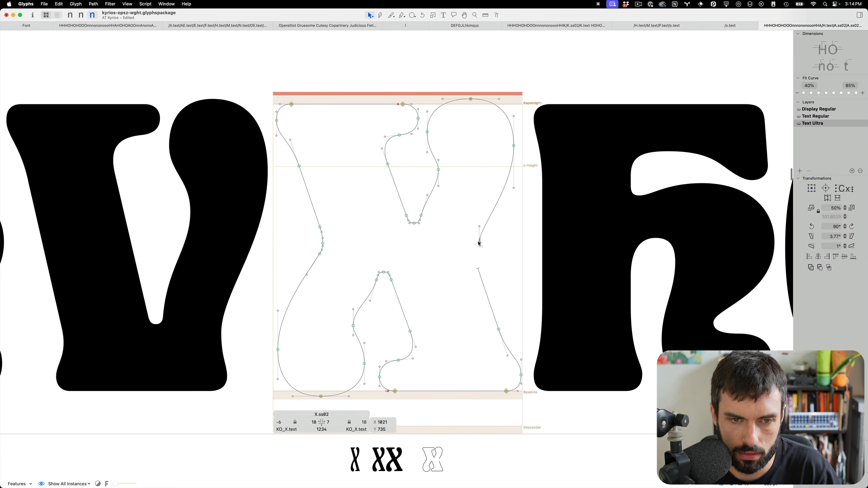
pyautogui.moveTo(480, 244); pyautogui.dragTo(476, 240)
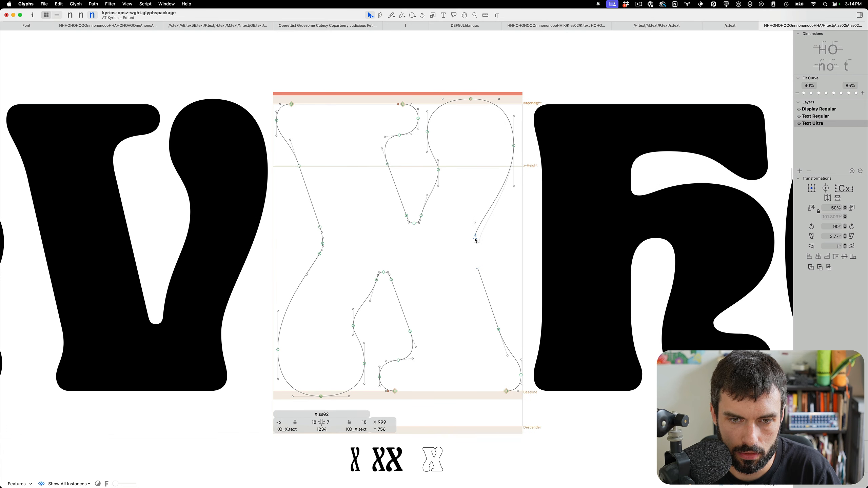
pyautogui.press('p')
pyautogui.click(478, 268)
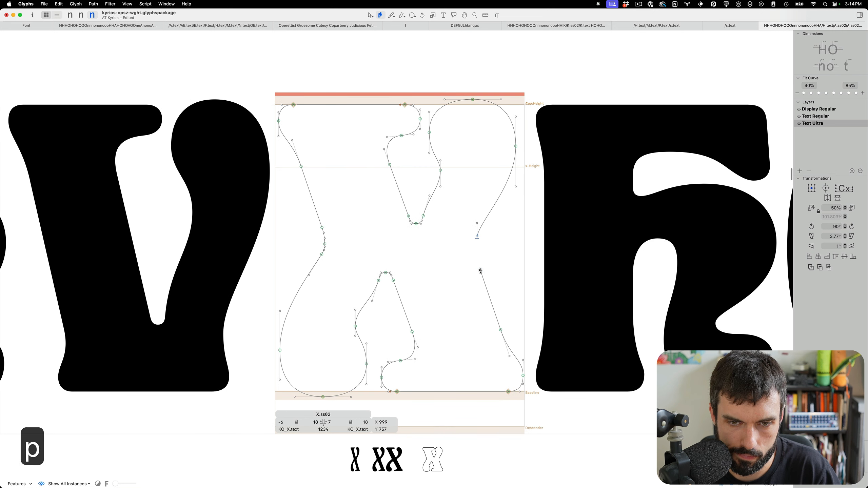
pyautogui.press('v')
# - Lower the node at the top of the right leg, placing it at X 1013, Y 608
pyautogui.moveTo(482, 268); pyautogui.dragTo(479, 274)
pyautogui.hotkey('shift', 'Down')
pyautogui.hotkey('shift', 'Up')
pyautogui.press('Down')
pyautogui.press('Down')
pyautogui.press('Down')
pyautogui.press('Down')
pyautogui.press('Down')
pyautogui.press('Down')
pyautogui.press('Down')
pyautogui.press('Down')
pyautogui.press('Down')
pyautogui.press('Down')
pyautogui.press('Down')
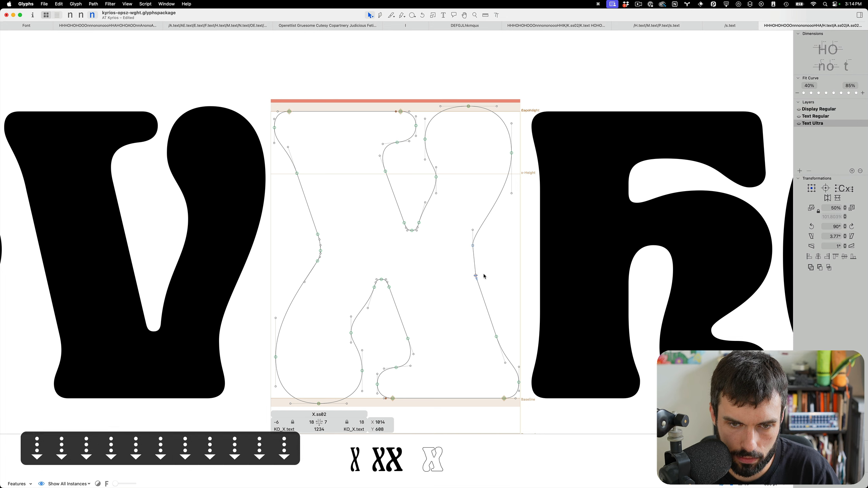
pyautogui.press('Left')
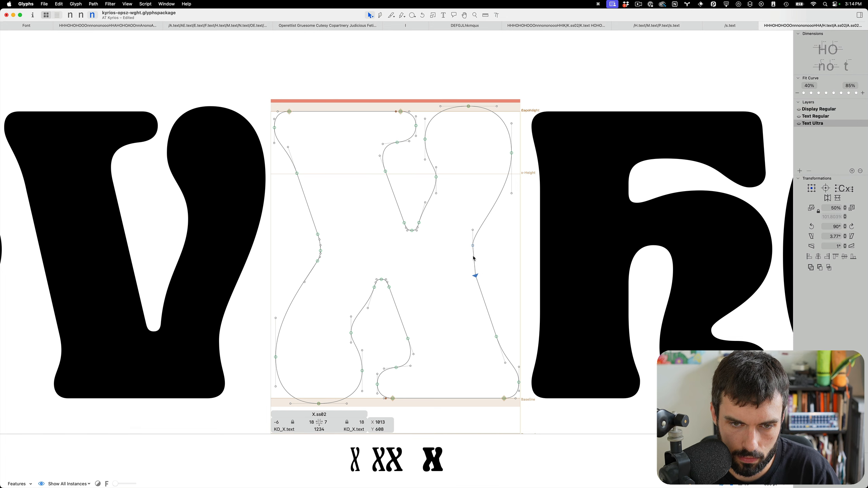
# - Turn the straight right-waist segment into a curve, smooth its nodes, and position the waist node at X 995, Y 734
pyautogui.keyDown('alt'); pyautogui.click(474, 257); pyautogui.keyUp('alt')
pyautogui.press('Return')
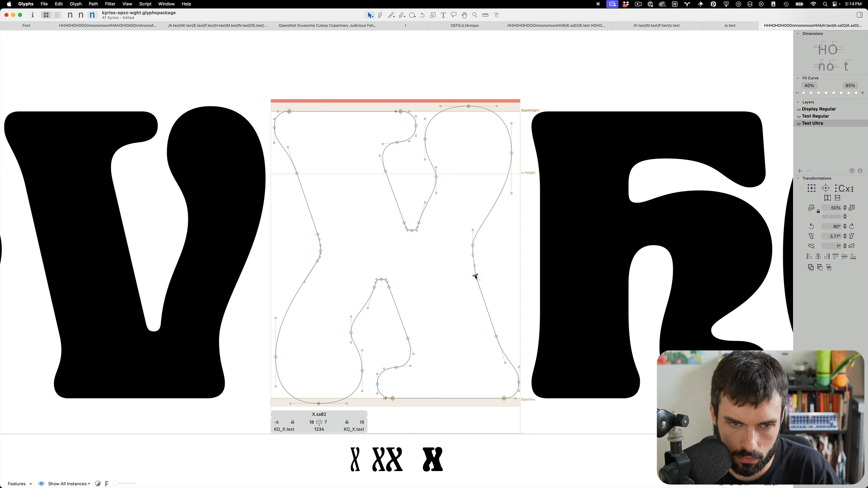
pyautogui.moveTo(475, 276); pyautogui.dragTo(472, 252)
pyautogui.press('Return')
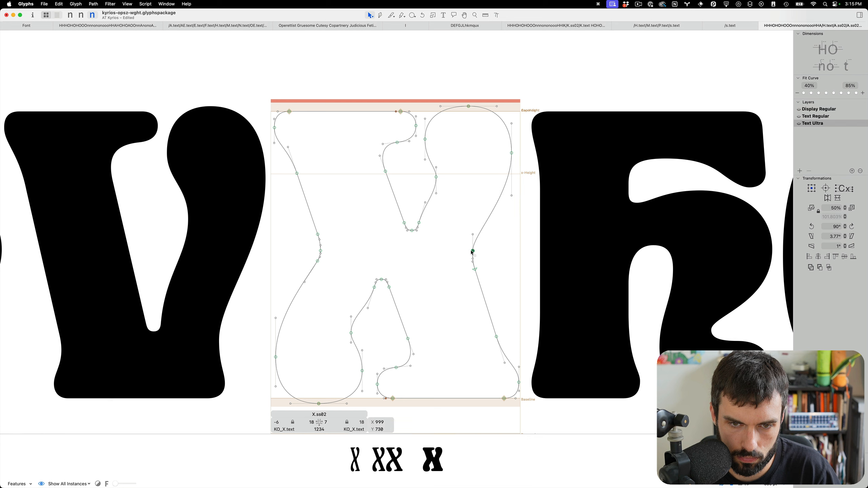
pyautogui.hotkey('ctrl', 'alt', 'Left')
pyautogui.hotkey('ctrl', 'alt', 'Up')
pyautogui.hotkey('ctrl', 'alt', 'Left')
pyautogui.hotkey('ctrl', 'alt', 'Up')
pyautogui.hotkey('ctrl', 'alt', 'Left')
pyautogui.hotkey('ctrl', 'alt', 'Up')
# - Add a curve node just above the right waist at X 1012, Y 788
pyautogui.press('p')
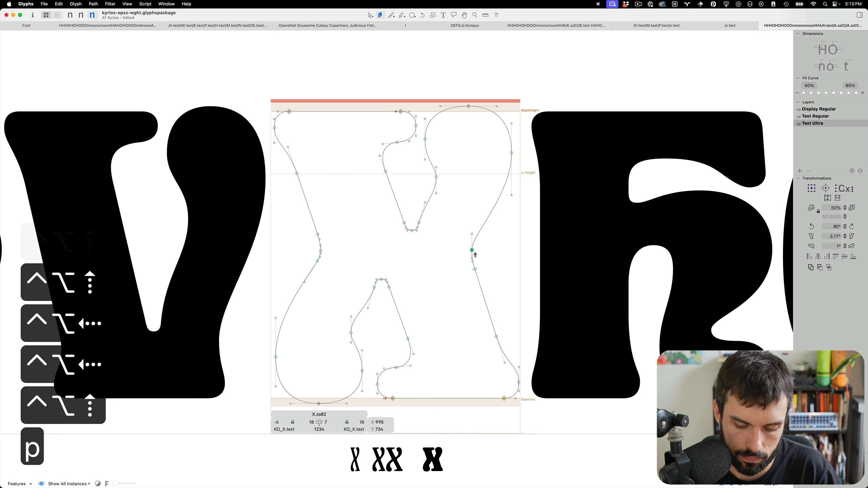
pyautogui.click(476, 239)
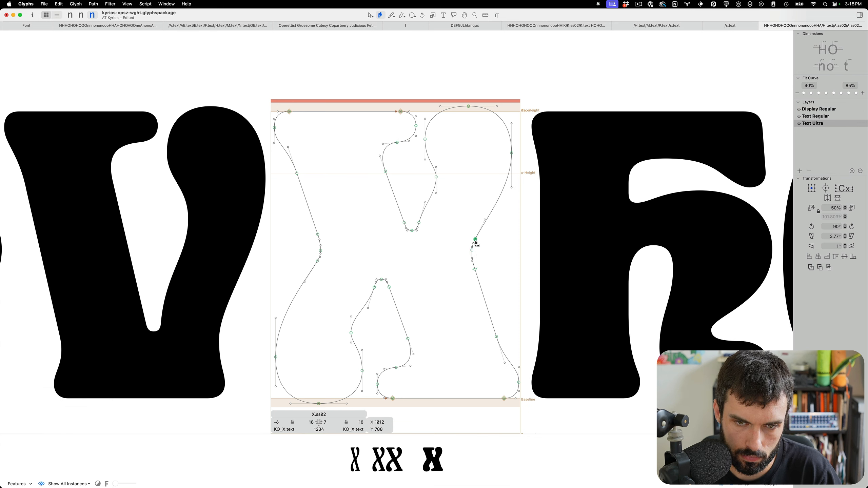
pyautogui.press('v')
# - View the completed X filled in the proof line and save the font file
pyautogui.press('t')
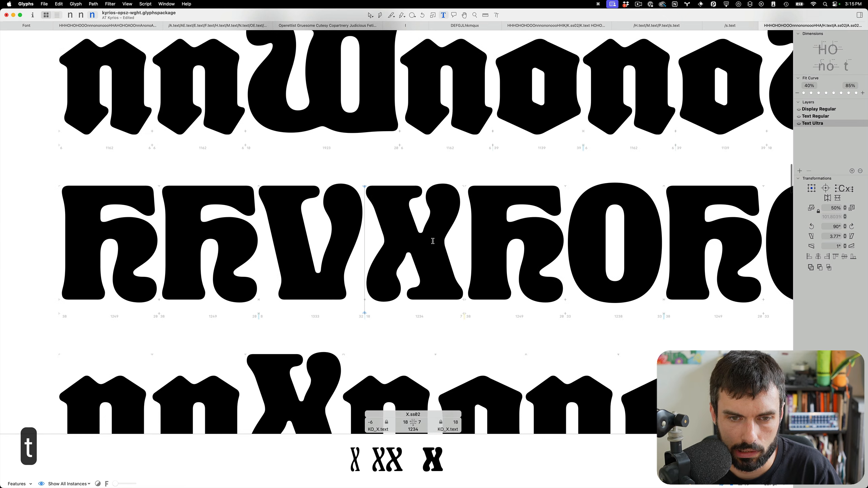
pyautogui.scroll(3, 445, 244)
pyautogui.press('super+s')
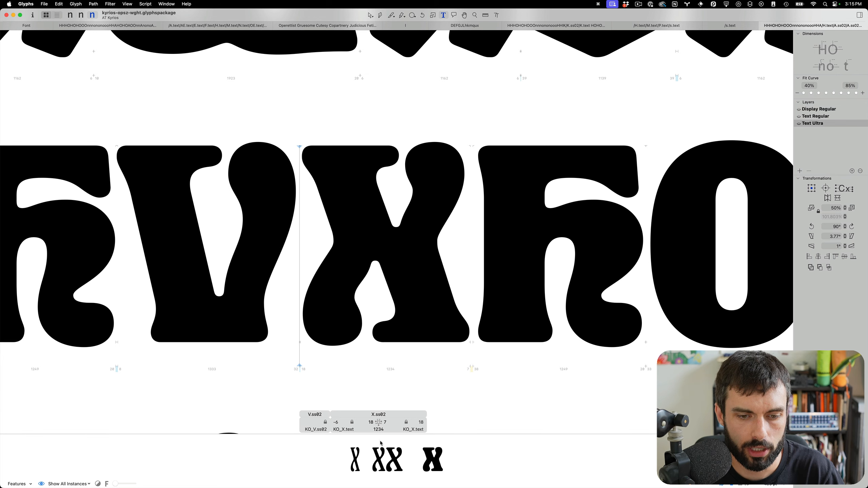
# - Enlarge the preview of the X.ss02 instances to examine the shape across masters, and shrink it back
pyautogui.moveTo(396, 434); pyautogui.dragTo(397, 265)
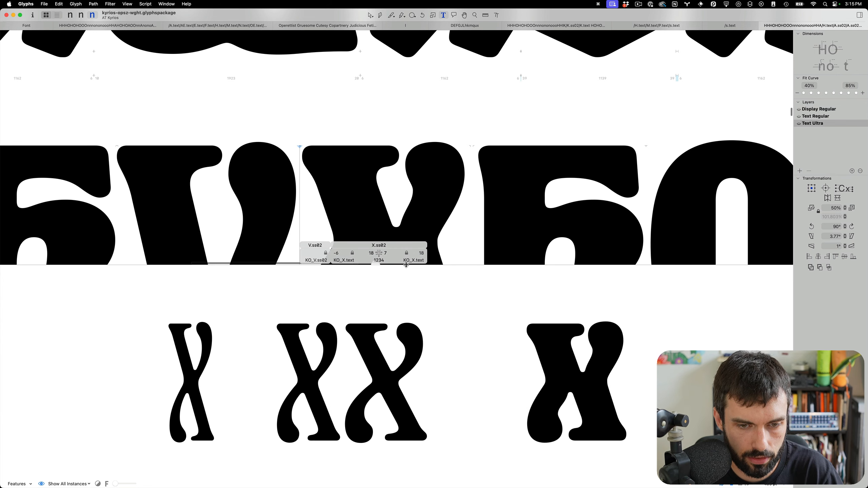
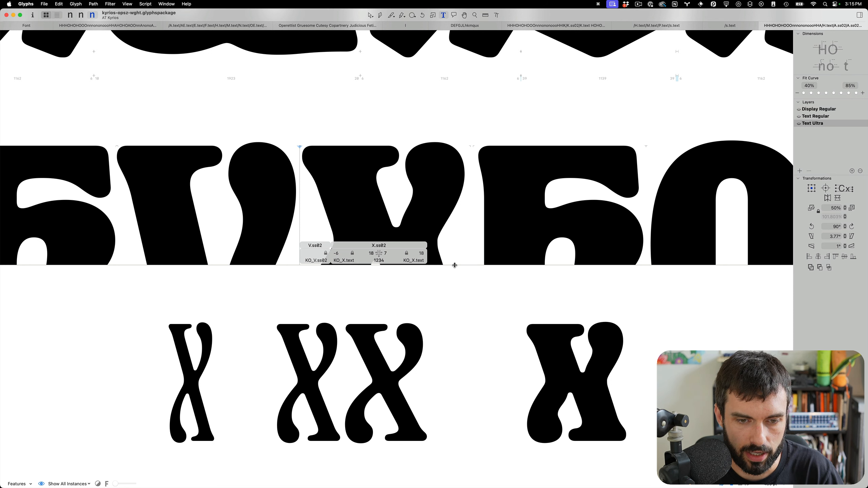
pyautogui.moveTo(454, 265); pyautogui.dragTo(434, 405)
# - Open X.ss02 for editing and rotate the node and handles at the right side of the upper notch's tip clockwise
pyautogui.doubleClick(422, 220)
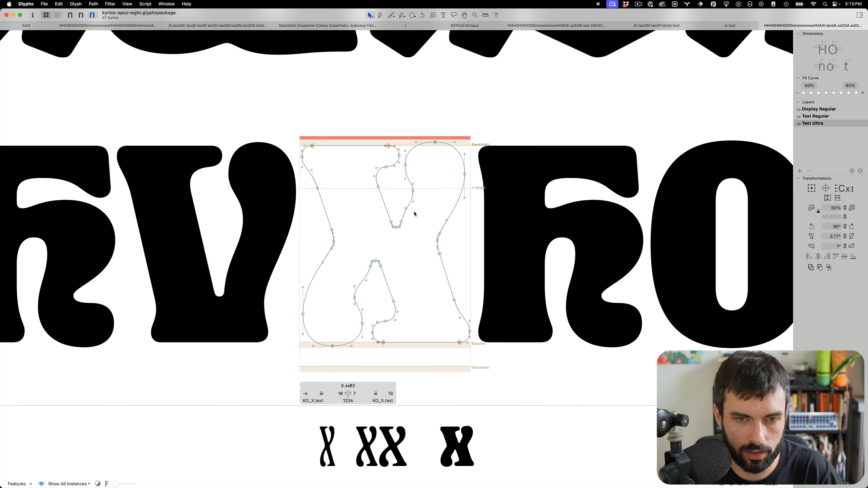
pyautogui.scroll(3, 424, 222)
pyautogui.scroll(3, 400, 239)
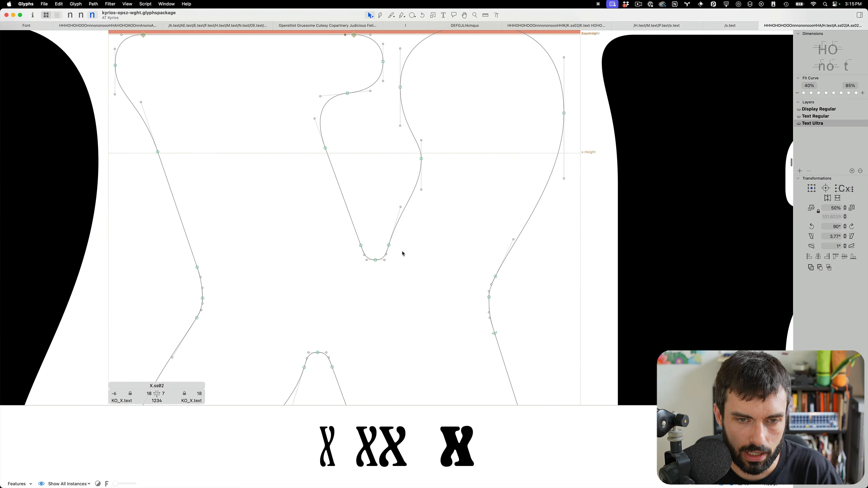
pyautogui.moveTo(410, 259); pyautogui.dragTo(374, 193)
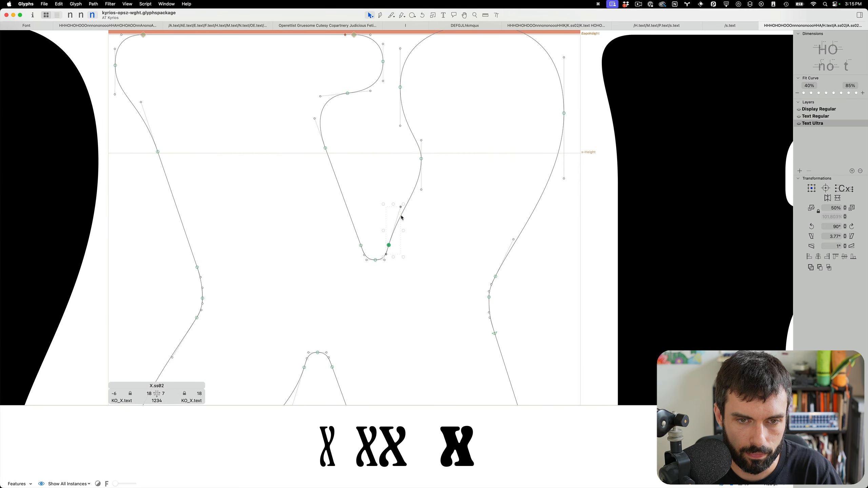
pyautogui.press('t')
pyautogui.doubleClick(395, 249)
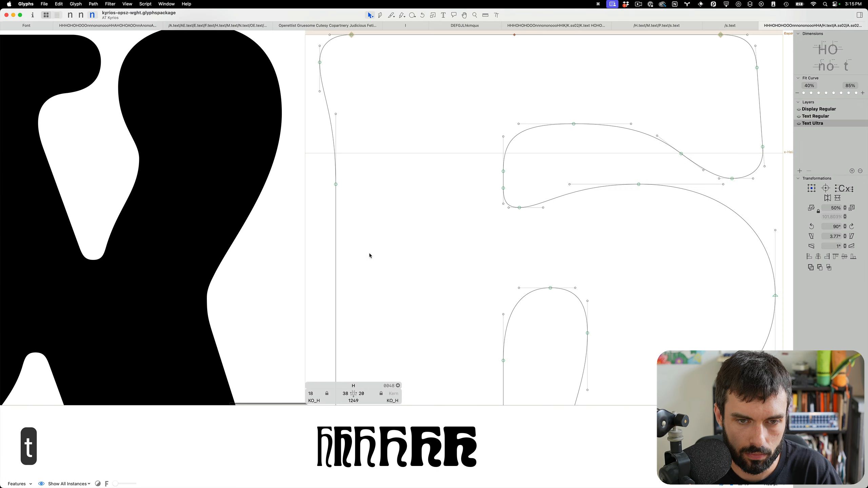
pyautogui.doubleClick(184, 243)
pyautogui.press('r')
pyautogui.moveTo(480, 162); pyautogui.dragTo(530, 245)
pyautogui.hscroll(-10, 514, 230)
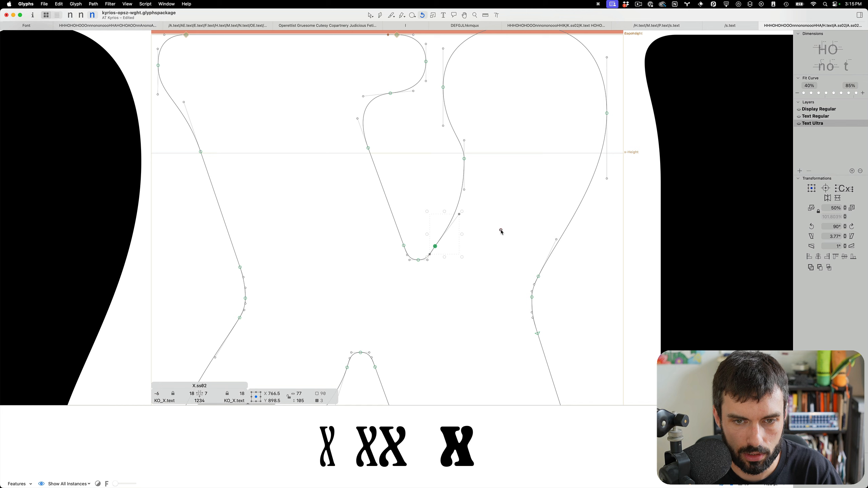
# - Rotate the curve node just above the right waist clockwise together with its handles
pyautogui.press('v')
pyautogui.click(538, 276)
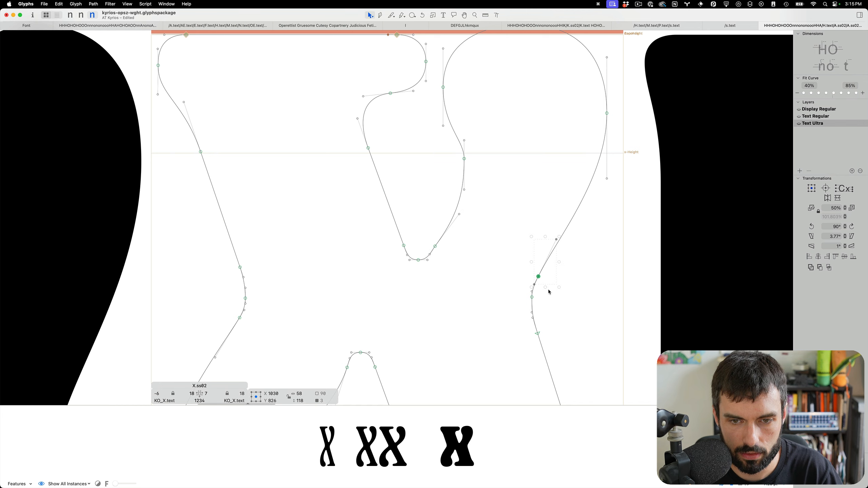
pyautogui.press('r')
pyautogui.moveTo(686, 200); pyautogui.dragTo(707, 252)
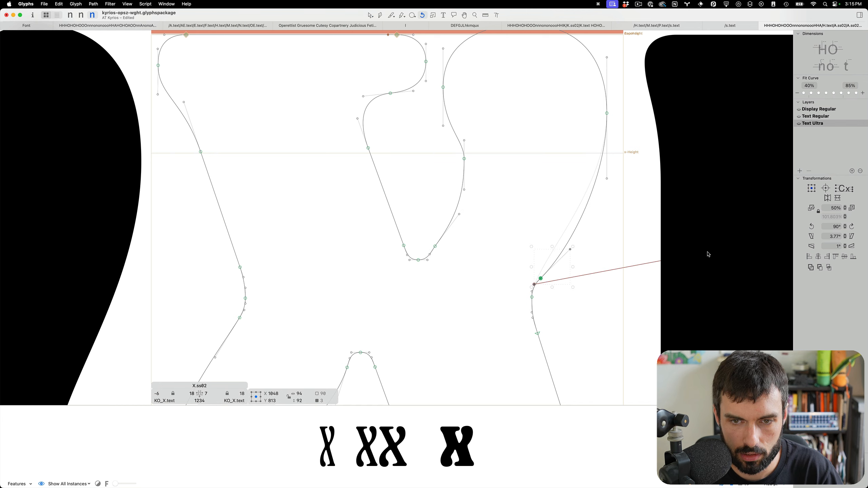
# - Rotate the node and handles at the left side of the lower notch's tip clockwise, keeping the node smooth
pyautogui.scroll(-5, 500, 160)
pyautogui.press('v')
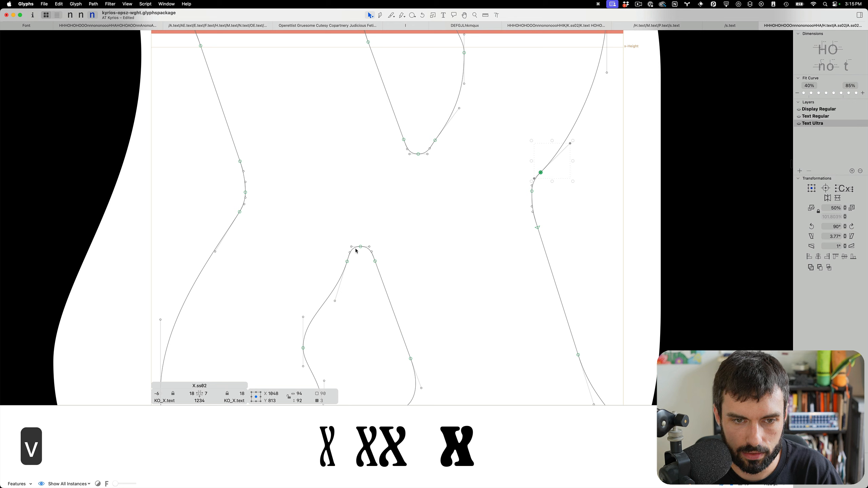
pyautogui.moveTo(356, 251); pyautogui.dragTo(319, 331)
pyautogui.press('super+z')
pyautogui.moveTo(372, 317); pyautogui.dragTo(332, 248)
pyautogui.press('r')
pyautogui.moveTo(509, 175); pyautogui.dragTo(506, 248)
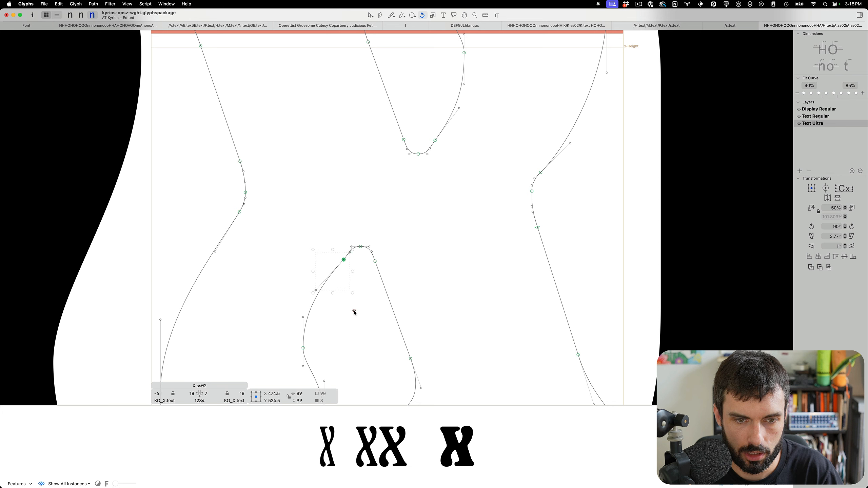
pyautogui.press('Return')
pyautogui.press('v')
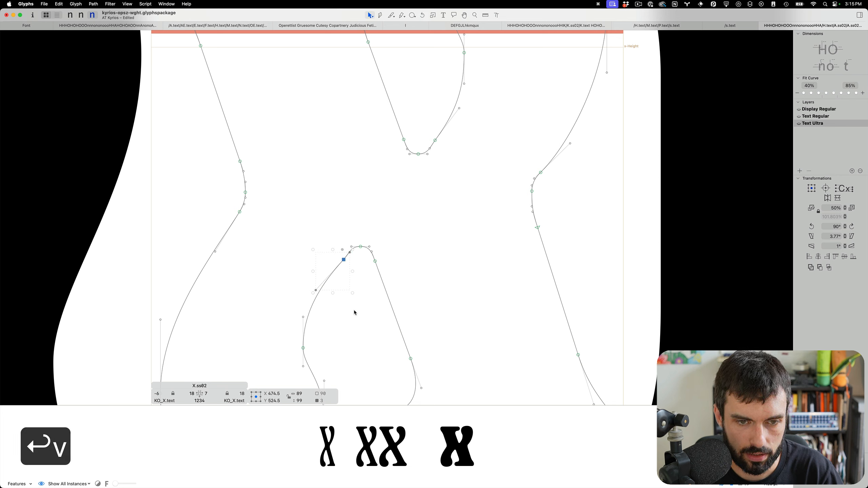
pyautogui.press('Return')
# - Rotate the node just below the left waist slightly clockwise around its upper handle
pyautogui.click(349, 306)
pyautogui.moveTo(254, 199); pyautogui.dragTo(211, 274)
pyautogui.press('r')
pyautogui.click(245, 205)
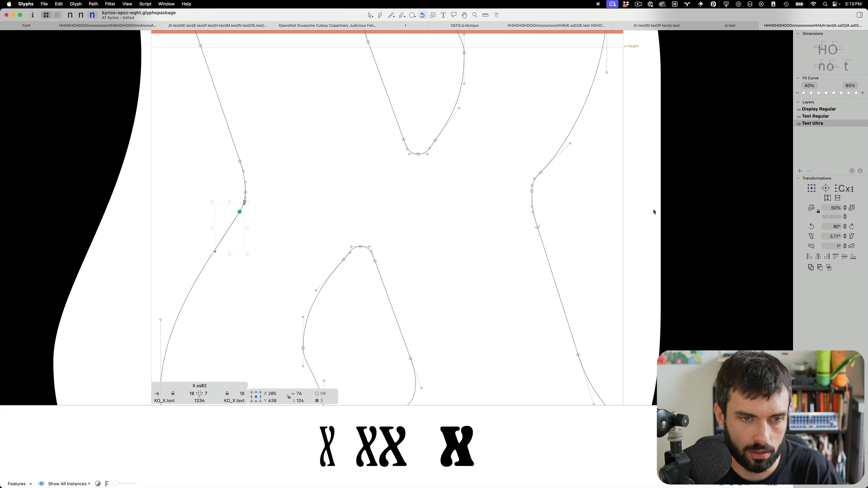
pyautogui.moveTo(653, 209); pyautogui.dragTo(629, 270)
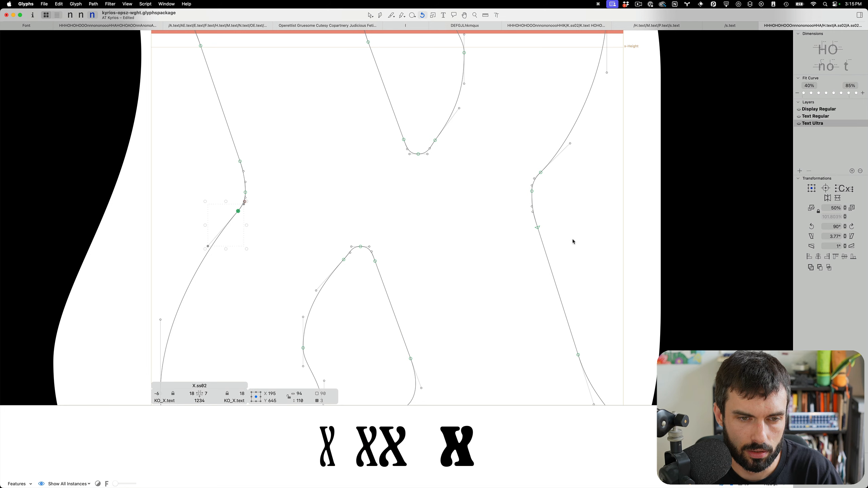
pyautogui.press('v')
# - Reshape the outer curve of the lower-left bowl by pushing its segment slightly outward
pyautogui.click(506, 207)
pyautogui.scroll(-5, 324, 217)
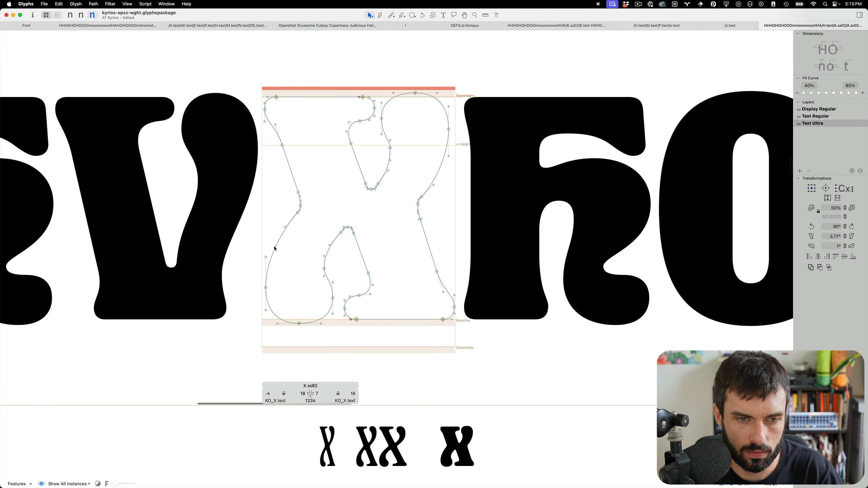
pyautogui.moveTo(270, 248); pyautogui.dragTo(263, 249)
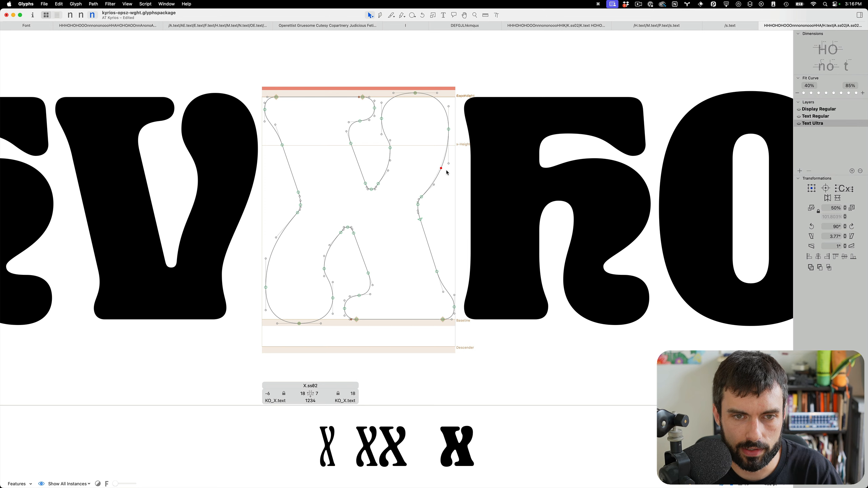
# - Insert the default X before X.ss02 in the proof line for comparison and save the font file
pyautogui.press('t')
pyautogui.scroll(-3, 371, 205)
pyautogui.press('cmd+s')
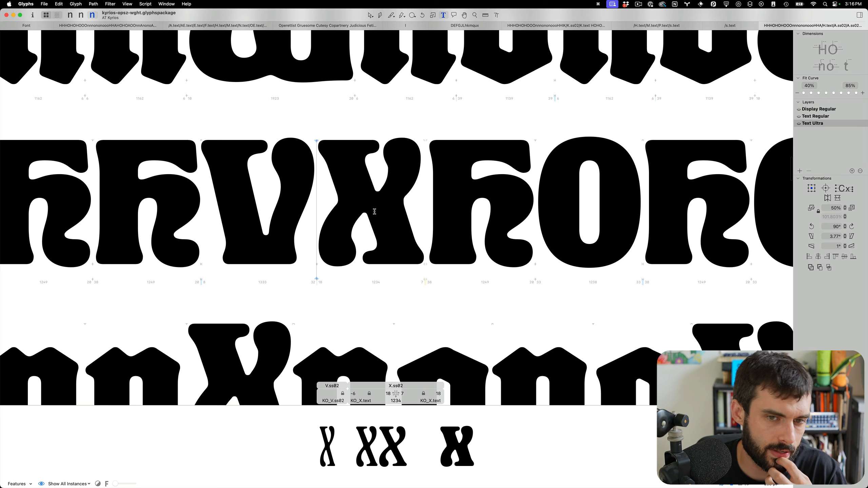
pyautogui.write('X')
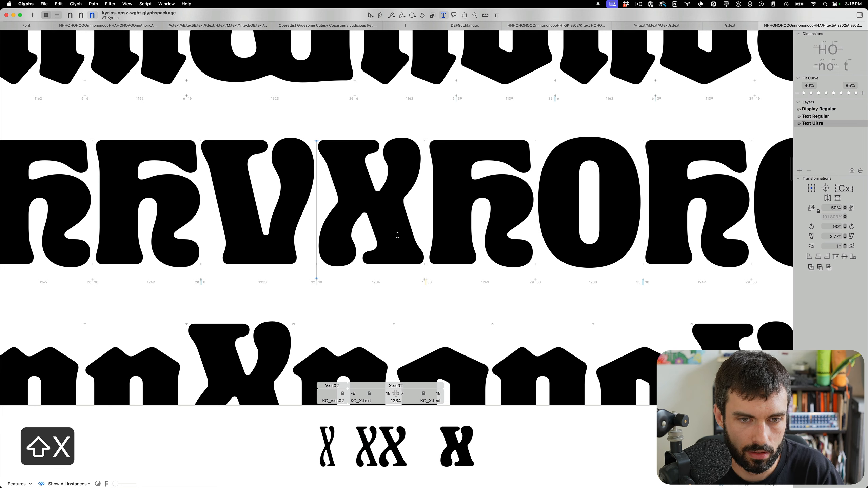
pyautogui.scroll(3, 397, 195)
pyautogui.press('cmd+s')
pyautogui.scroll(3, 397, 196)
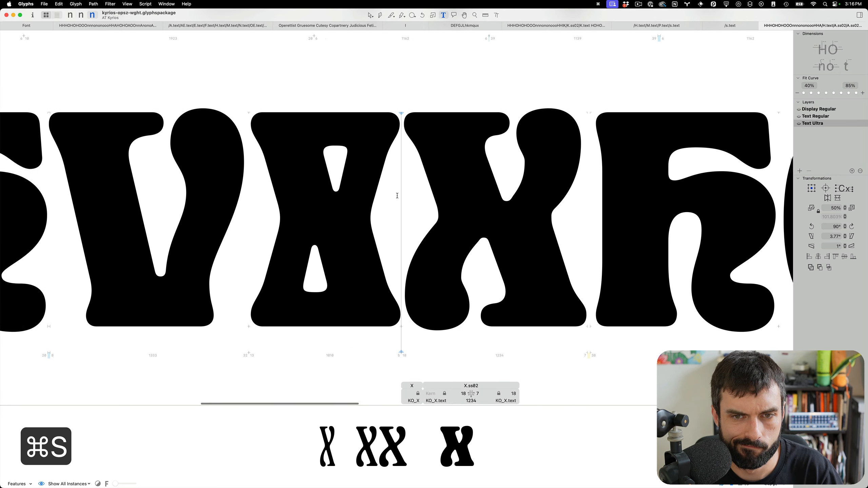
# - Compare the default X's waist and counters with X.ss02 in outline and filled views, saving the font file
pyautogui.press('Escape')
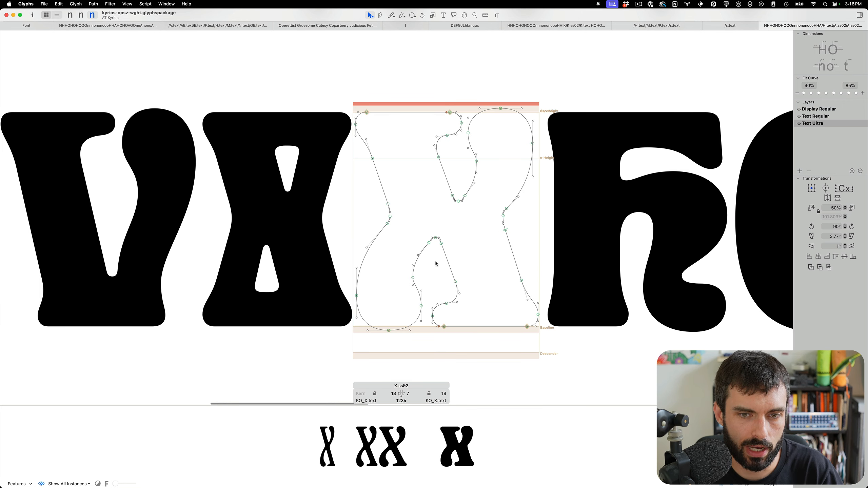
pyautogui.scroll(-5, 291, 206)
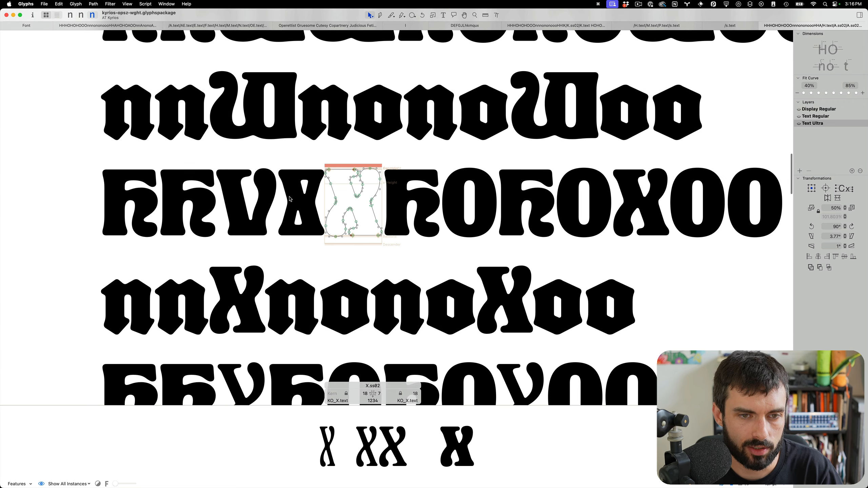
pyautogui.scroll(4, 294, 199)
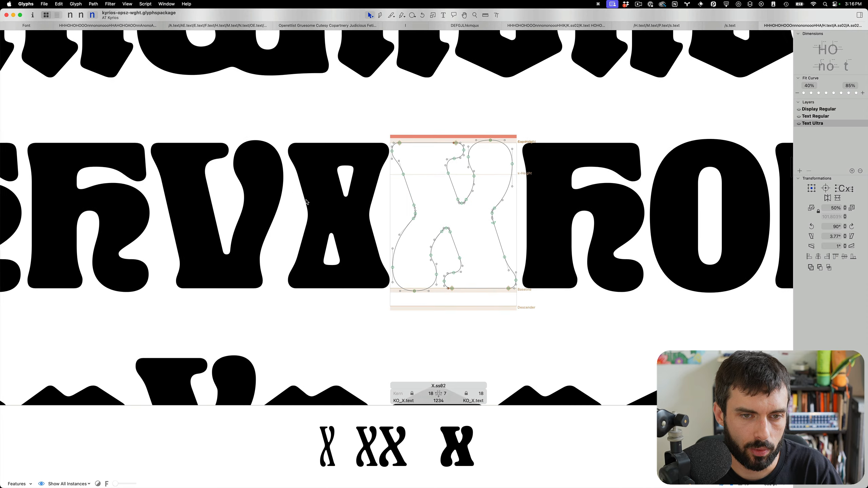
pyautogui.doubleClick(334, 213)
pyautogui.scroll(3, 333, 212)
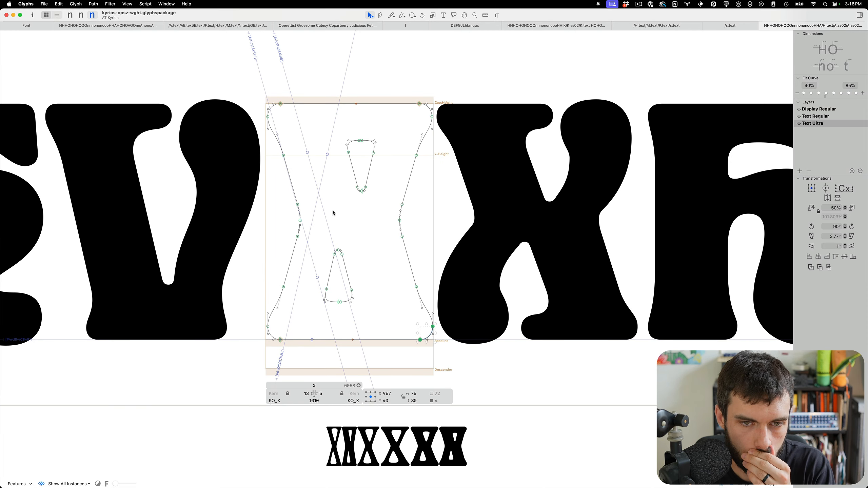
pyautogui.press('t')
pyautogui.scroll(-5, 416, 175)
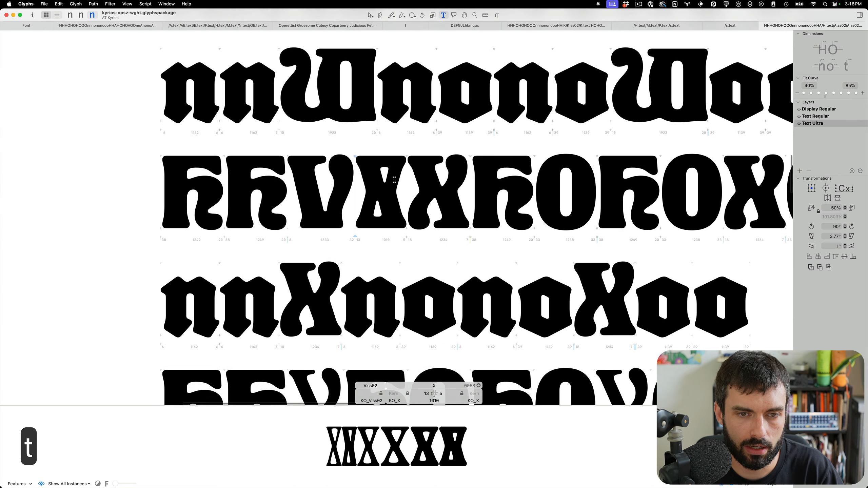
pyautogui.press('super+s')
pyautogui.scroll(3, 424, 181)
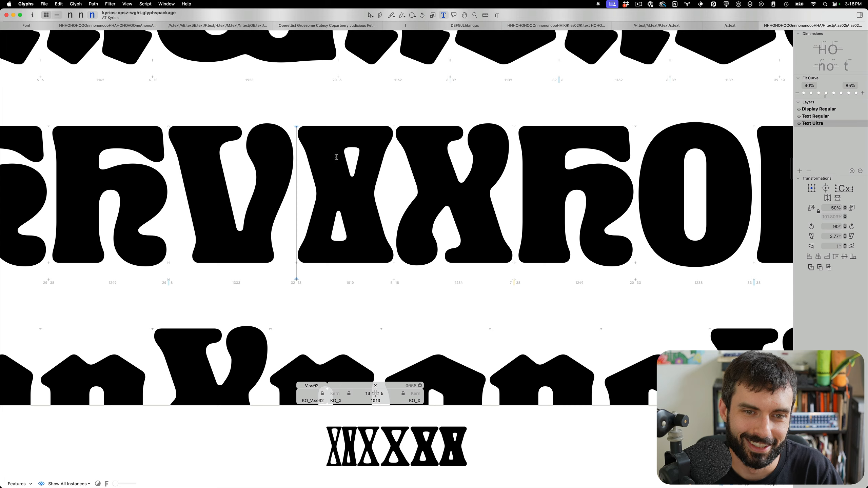
pyautogui.scroll(-5, 340, 155)
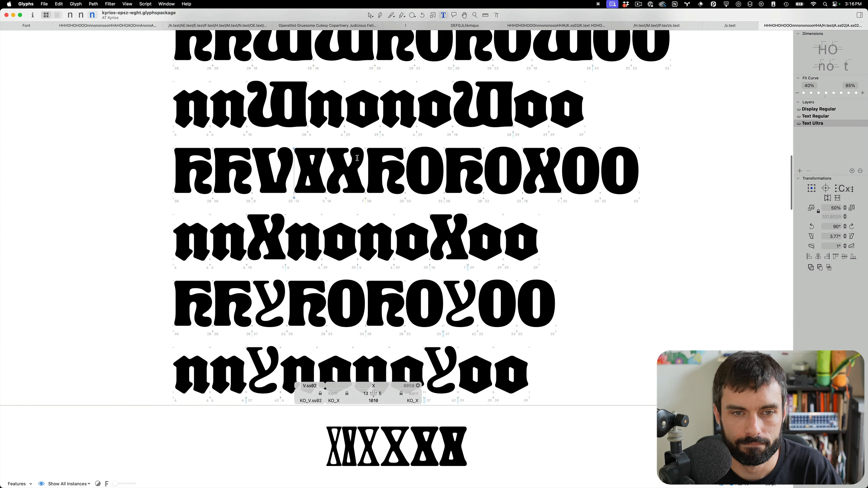
# - Open X.ss02 for editing and shift the left waist nodes 10 units right and 10 units up
pyautogui.scroll(10, 357, 158)
pyautogui.press('Escape')
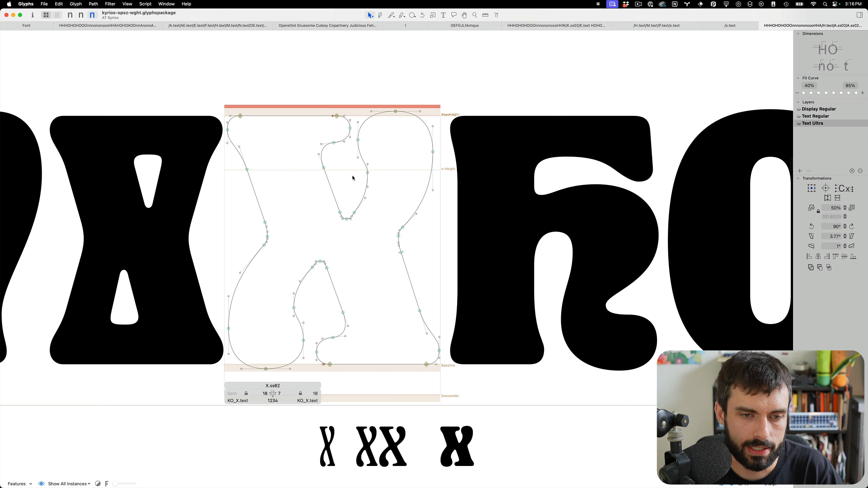
pyautogui.moveTo(283, 208); pyautogui.dragTo(251, 264)
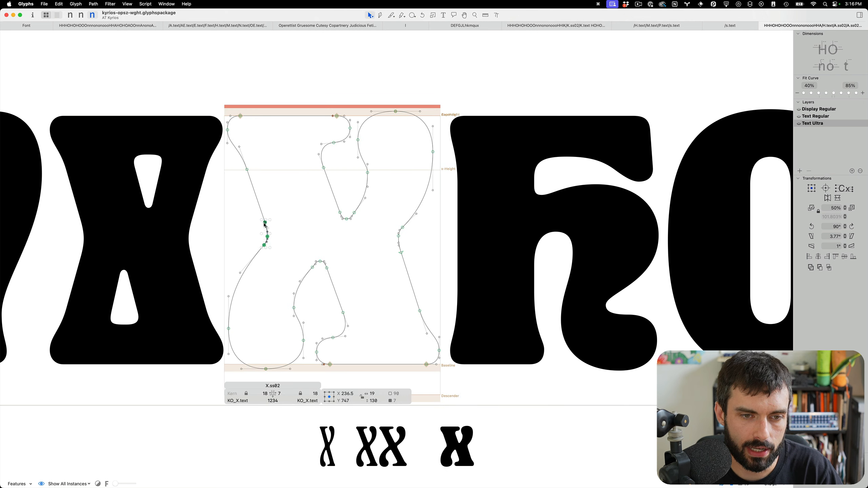
pyautogui.hotkey('shift', 'Right')
pyautogui.hotkey('shift', 'Up')
# - Shift the right waist nodes 20 units down and 20 units left
pyautogui.moveTo(421, 222); pyautogui.dragTo(383, 267)
pyautogui.hotkey('shift', 'Down')
pyautogui.hotkey('shift', 'Left')
pyautogui.hotkey('shift', 'Down')
pyautogui.hotkey('shift', 'Left')
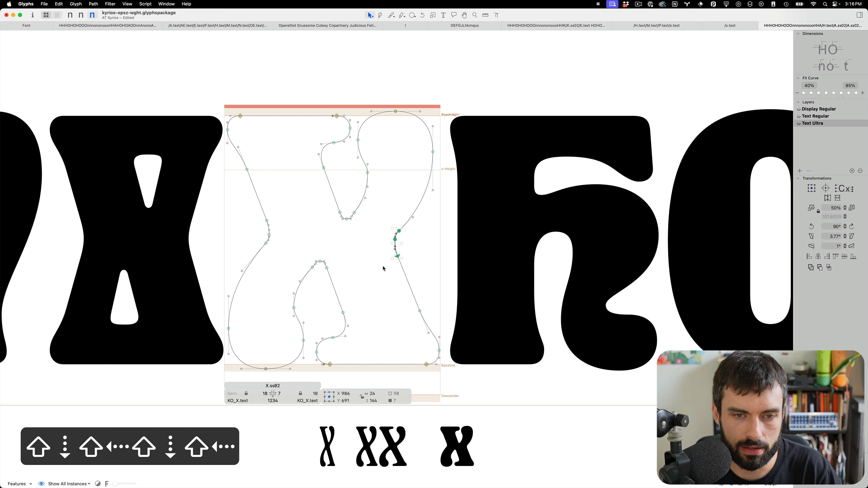
pyautogui.click(382, 266)
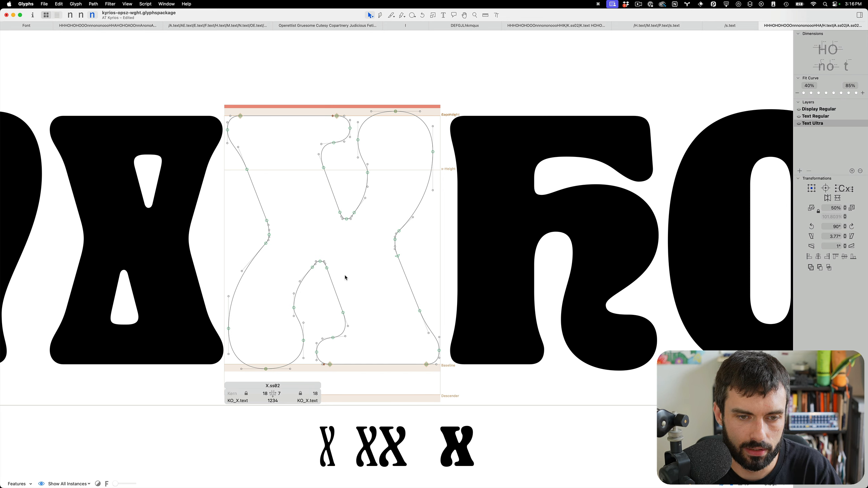
# - Shift the three nodes at the lower notch's tip 20 units down and 20 units left
pyautogui.moveTo(350, 273); pyautogui.dragTo(309, 249)
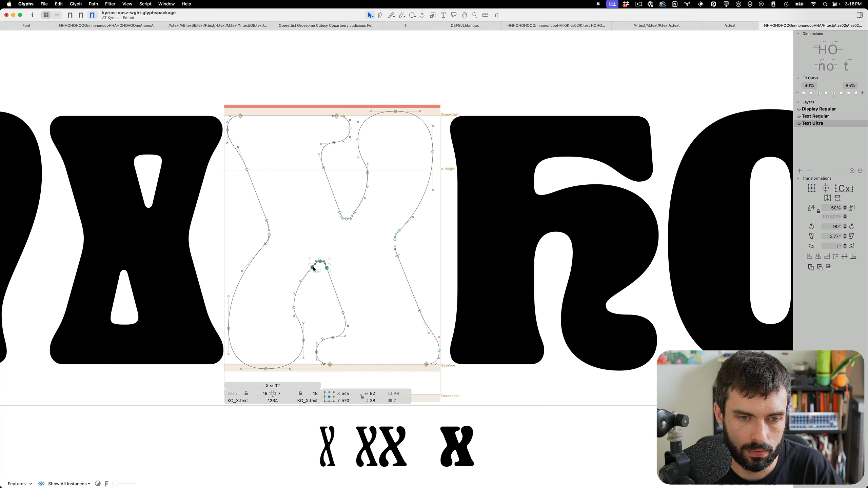
pyautogui.hotkey('ctrl', 'alt', 'shift', 'Down')
pyautogui.hotkey('ctrl', 'alt', 'shift', 'Left')
pyautogui.hotkey('ctrl', 'alt', 'shift', 'Down')
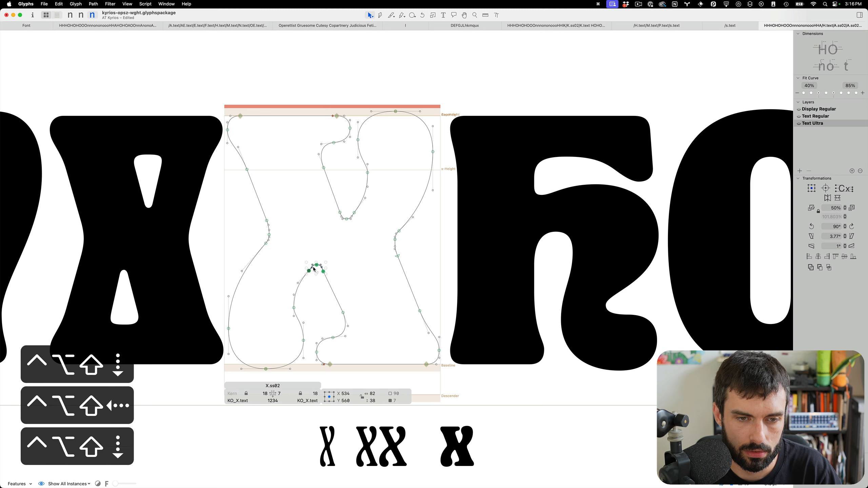
pyautogui.hotkey('ctrl', 'alt', 'shift', 'Left')
# - Shift the three nodes at the upper notch's tip 20 units up and 10 units right
pyautogui.moveTo(362, 243); pyautogui.dragTo(325, 210)
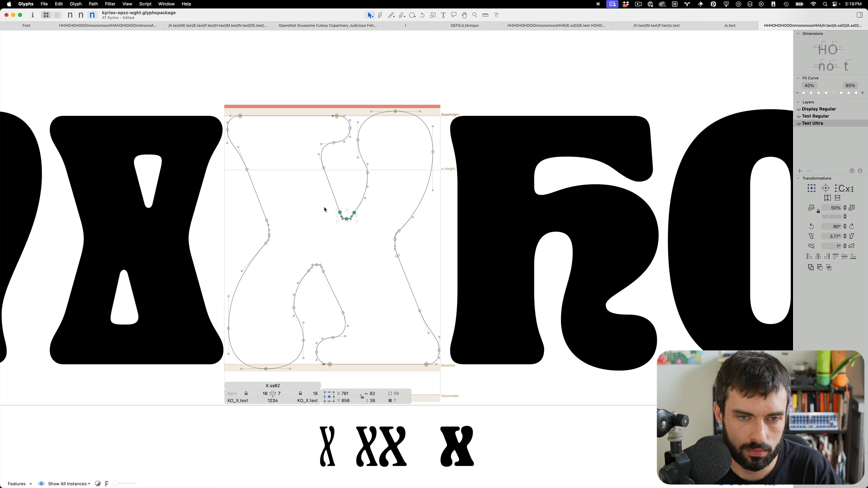
pyautogui.hotkey('ctrl', 'alt', 'shift', 'Right')
pyautogui.hotkey('ctrl', 'alt', 'shift', 'Up')
pyautogui.hotkey('ctrl', 'alt', 'shift', 'Right')
pyautogui.hotkey('ctrl', 'alt', 'shift', 'Up')
pyautogui.hotkey('ctrl', 'alt', 'shift', 'Left')
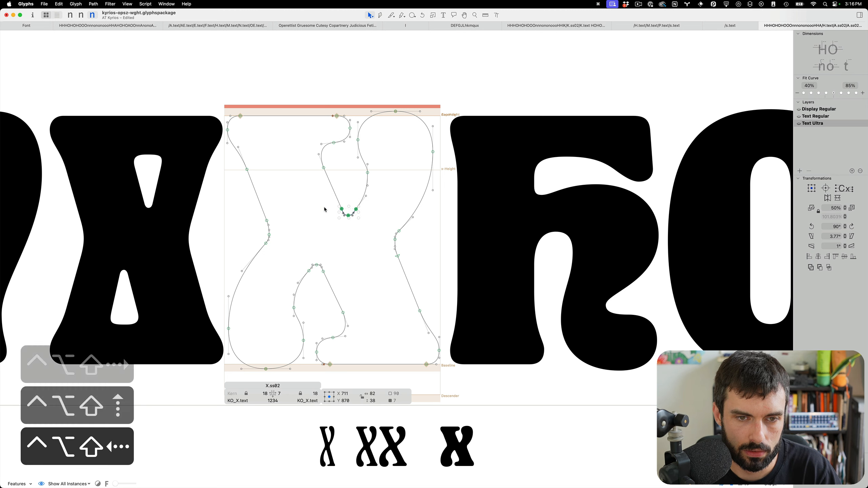
pyautogui.moveTo(357, 288); pyautogui.dragTo(296, 252)
pyautogui.hotkey('ctrl', 'alt', 'shift', 'Right')
pyautogui.hotkey('ctrl', 'alt', 'shift', 'Left')
pyautogui.click(296, 252)
# - Lower the middle node of the lower notch's tip to X 527, Y 552
pyautogui.scroll(6, 304, 261)
pyautogui.moveTo(381, 257); pyautogui.dragTo(382, 267)
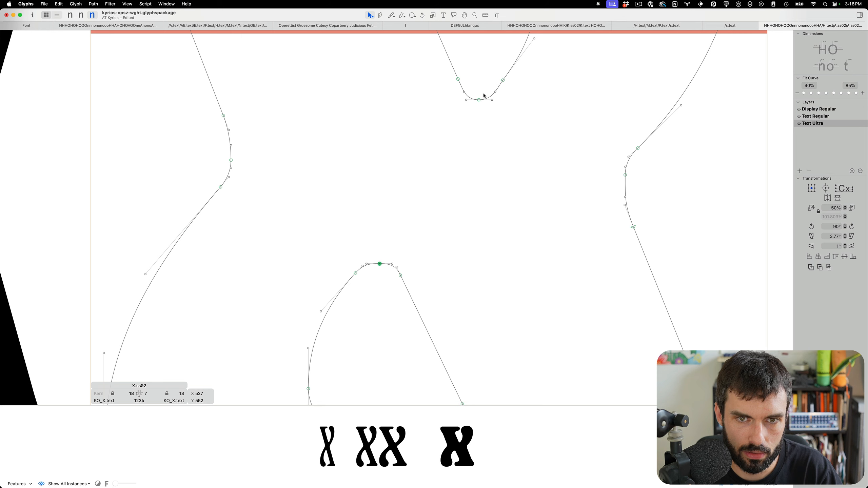
# - Raise the middle node of the upper notch's tip to X 708, Y 868 and save the font
pyautogui.moveTo(480, 102); pyautogui.dragTo(480, 92)
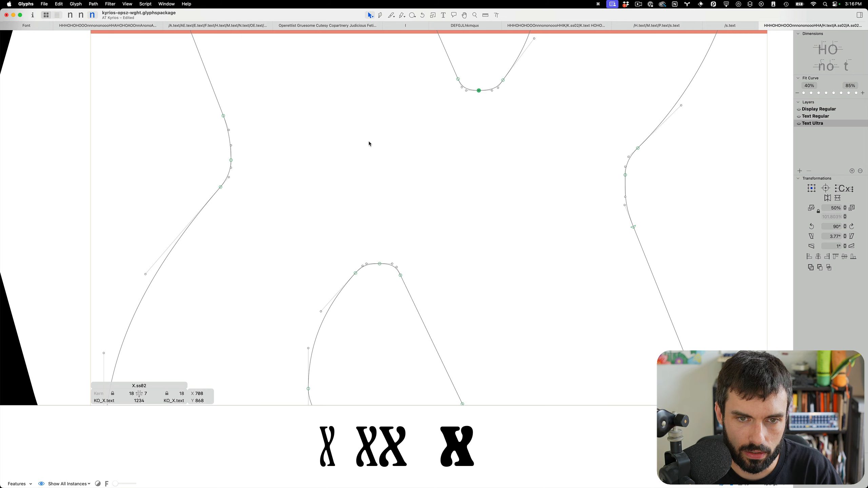
pyautogui.press('t')
pyautogui.scroll(-5, 408, 164)
pyautogui.press('super+s')
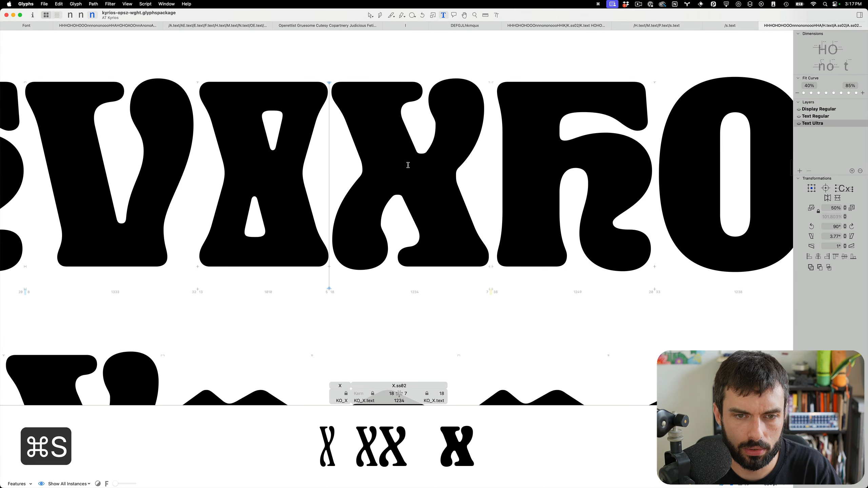
# - Lower the handle beneath the lower notch's left extreme node to X 397, Y 242 and save the font
pyautogui.scroll(3, 408, 165)
pyautogui.press('Escape')
pyautogui.click(362, 280)
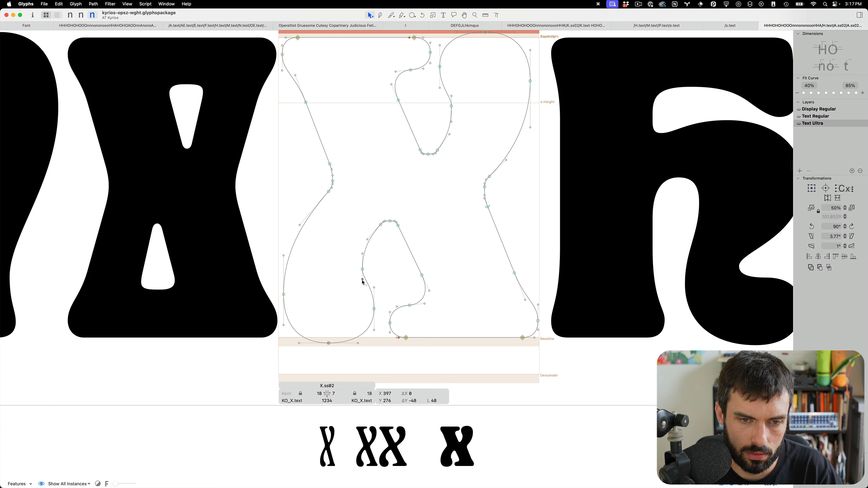
pyautogui.moveTo(363, 280); pyautogui.dragTo(363, 287)
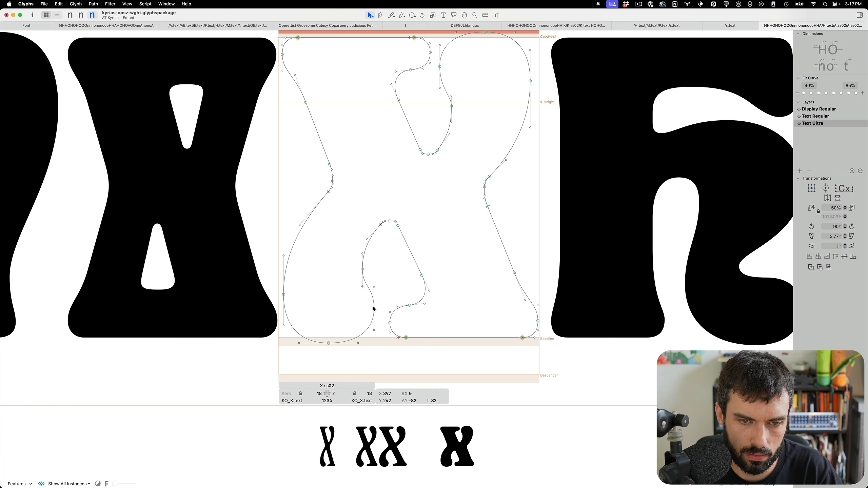
pyautogui.press('t')
pyautogui.scroll(-3, 374, 308)
pyautogui.press('super+s')
# - Duplicate X.ss02 in the text line so two copies stand side by side
pyautogui.hotkey('shift', 'Right')
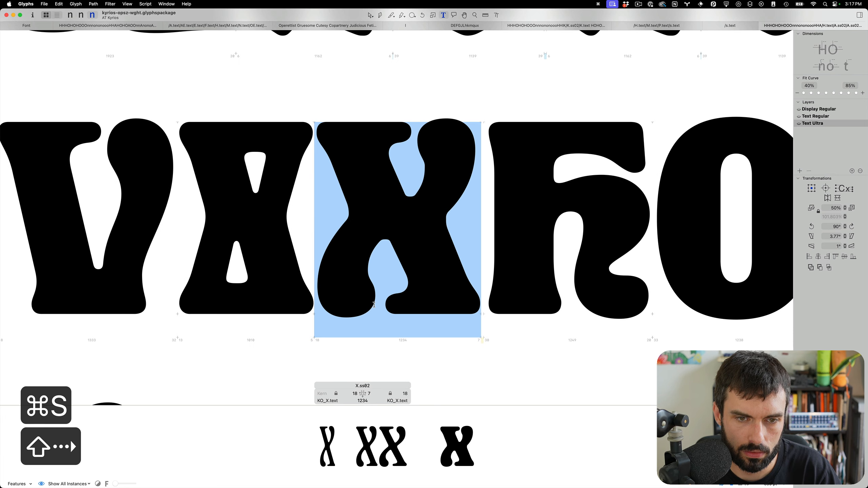
pyautogui.press('super+c')
pyautogui.press('super+v')
pyautogui.scroll(3, 390, 214)
pyautogui.press('Escape')
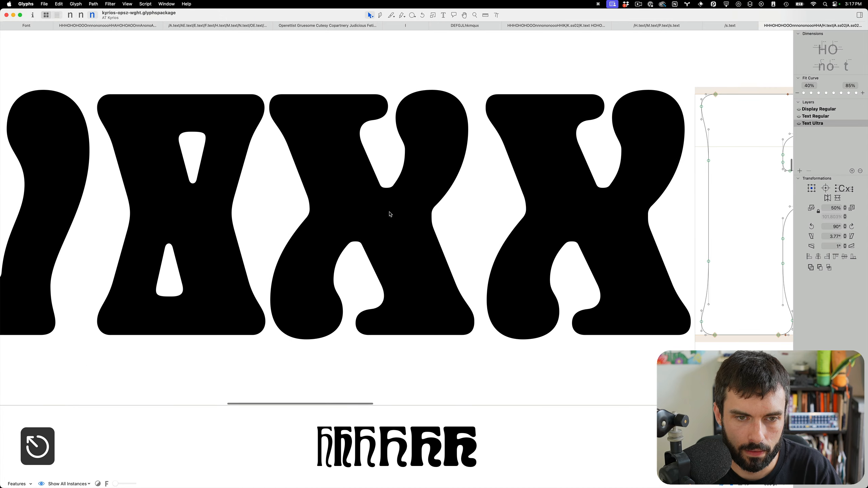
# - Delete the middle nodes of the right waist, left waist, upper notch tip and lower notch tip in X.ss02
pyautogui.scroll(3, 391, 215)
pyautogui.doubleClick(458, 226)
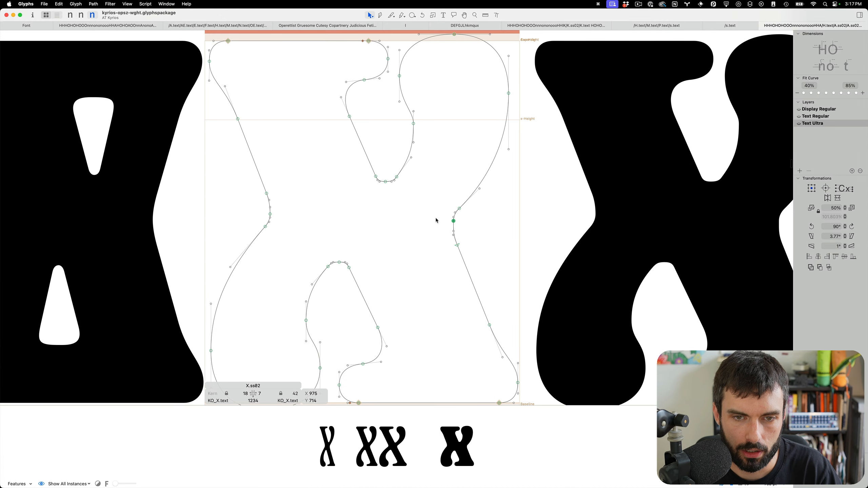
pyautogui.press('BackSpace')
pyautogui.click(270, 214)
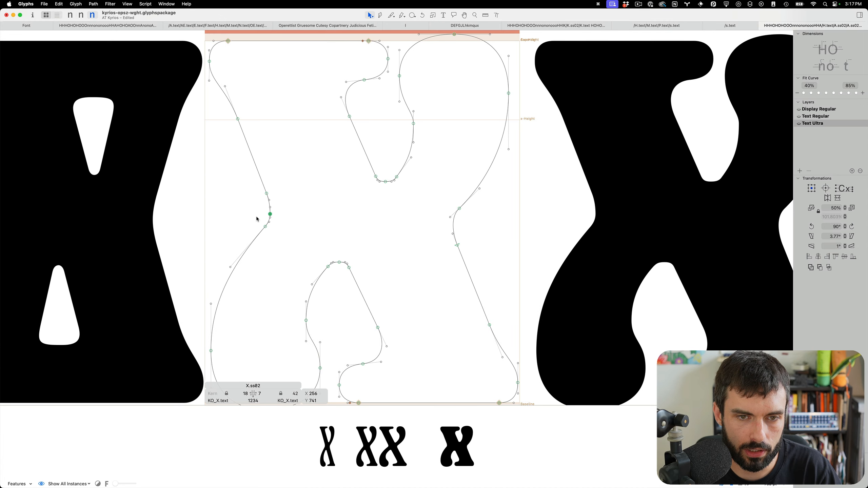
pyautogui.press('BackSpace')
pyautogui.click(385, 181)
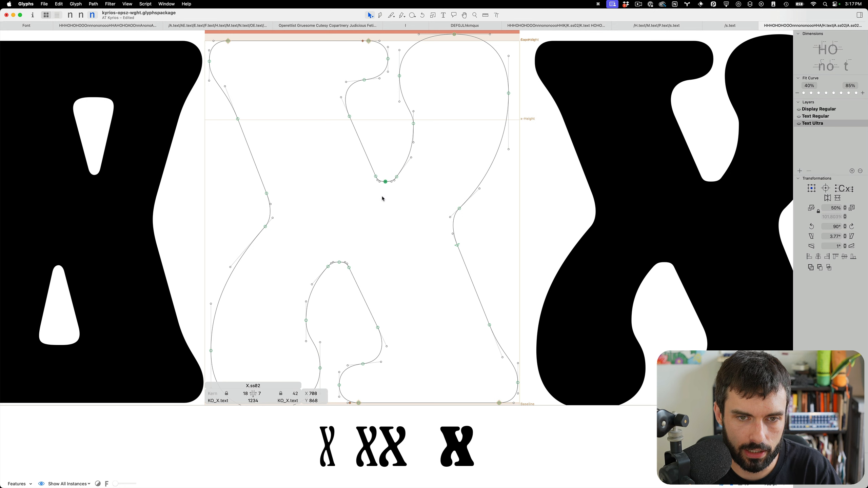
pyautogui.press('BackSpace')
pyautogui.click(339, 262)
pyautogui.press('BackSpace')
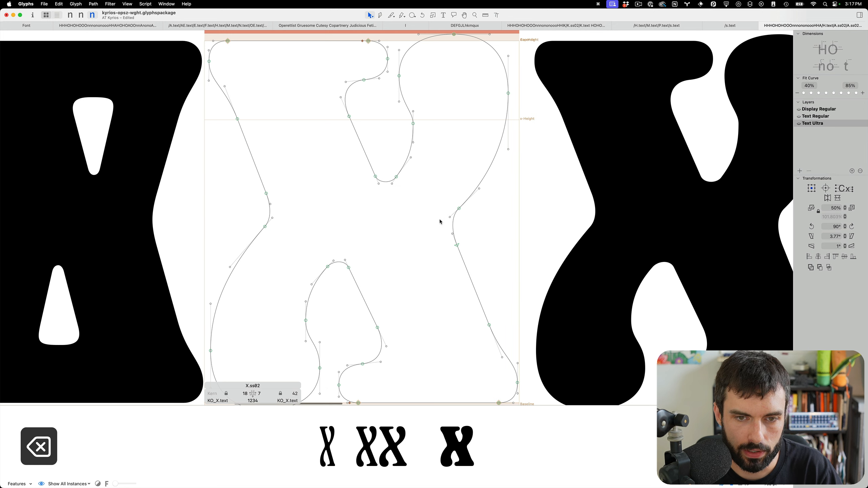
# - Push the curve segments at both waists and both notch tips slightly outward to reshape them, and save the font
pyautogui.hscroll(5, 442, 221)
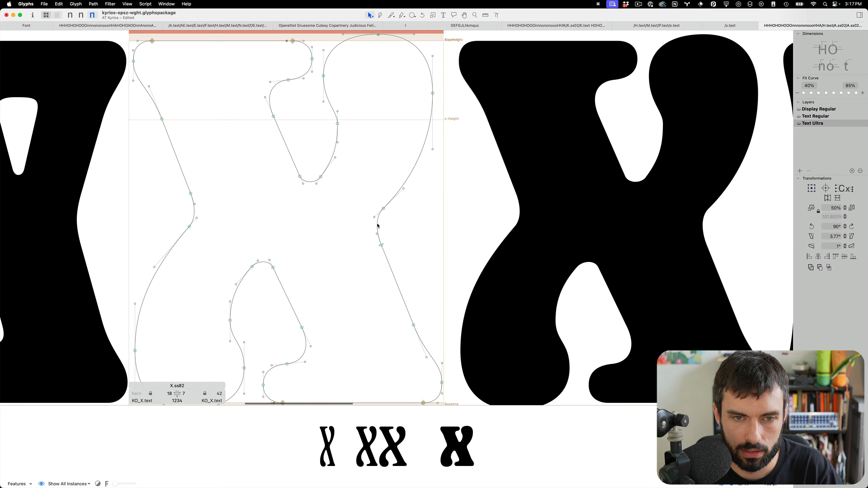
pyautogui.moveTo(378, 226); pyautogui.dragTo(375, 220)
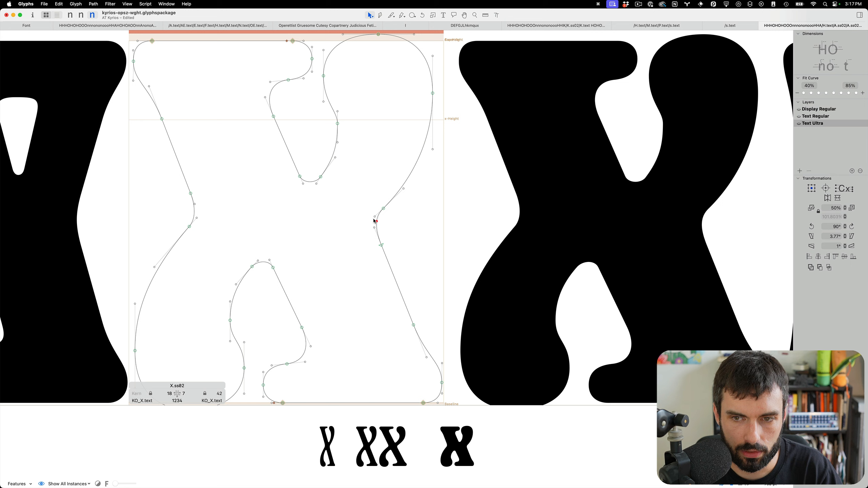
pyautogui.keyDown('alt'); pyautogui.click(312, 184); pyautogui.keyUp('alt')
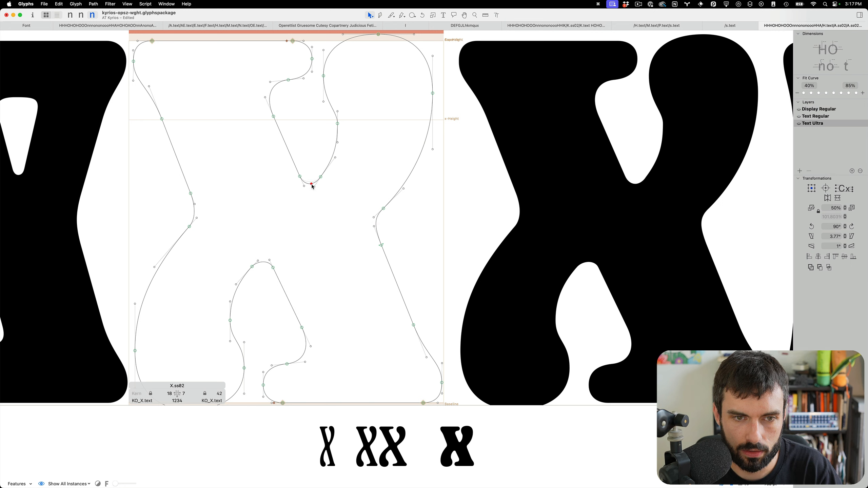
pyautogui.keyDown('alt'); pyautogui.click(266, 262); pyautogui.keyUp('alt')
pyautogui.moveTo(266, 262); pyautogui.dragTo(267, 260)
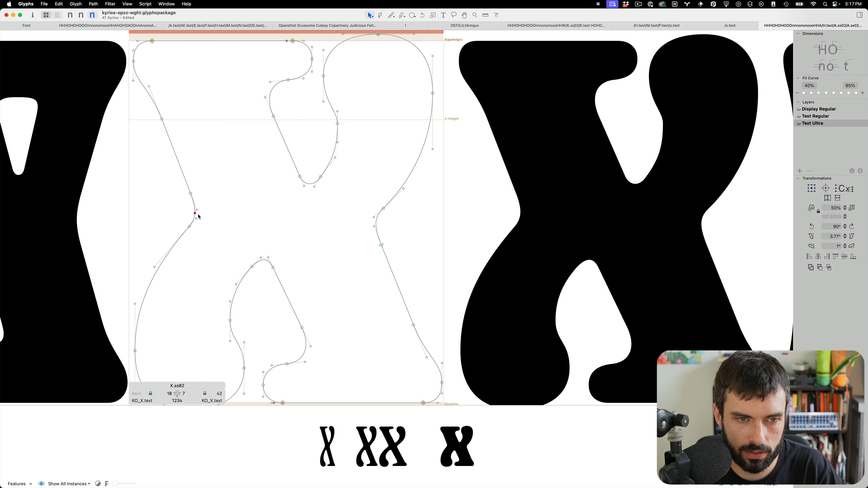
pyautogui.scroll(-3, 217, 221)
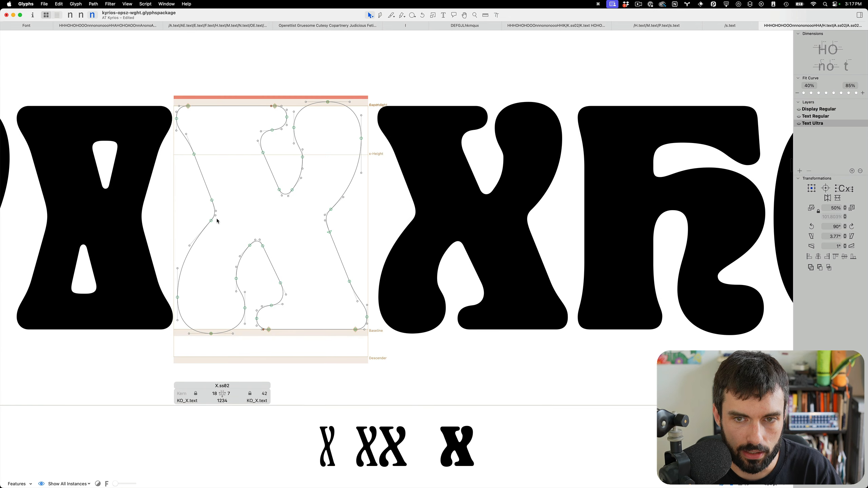
pyautogui.press('super+s')
# - Insert a middle node on each of the two notch tips and both waist curves, and save the font
pyautogui.scroll(4, 256, 165)
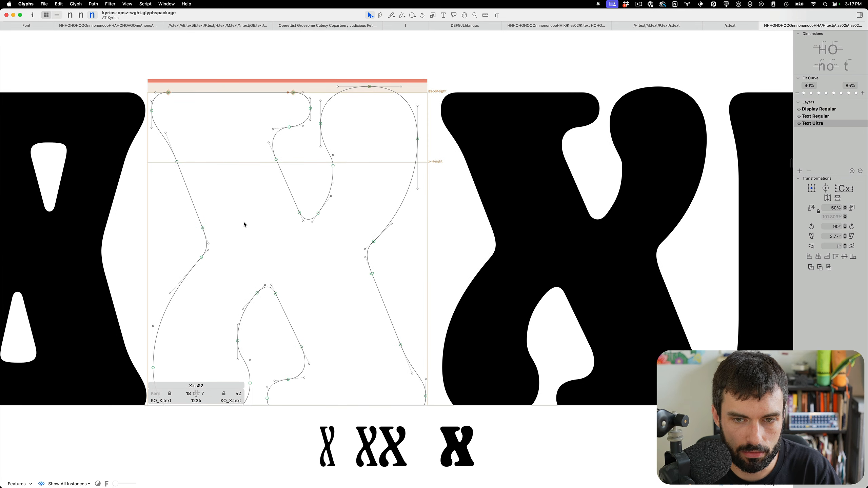
pyautogui.press('p')
pyautogui.click(309, 219)
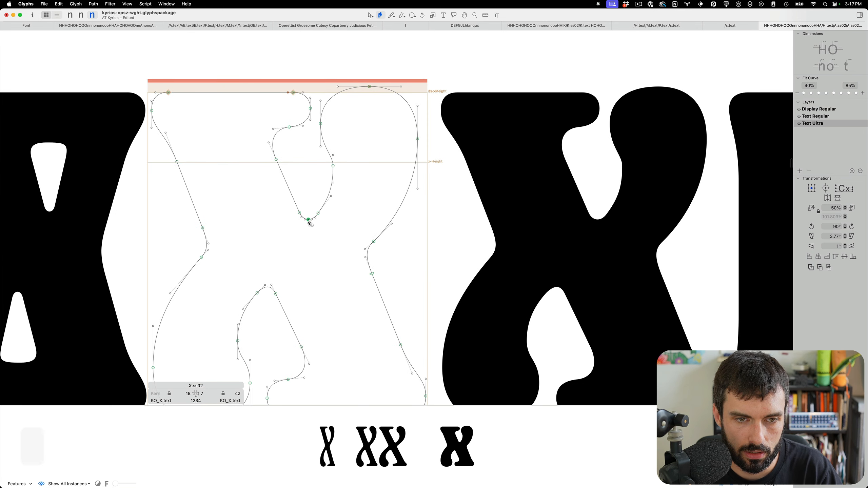
pyautogui.click(368, 256)
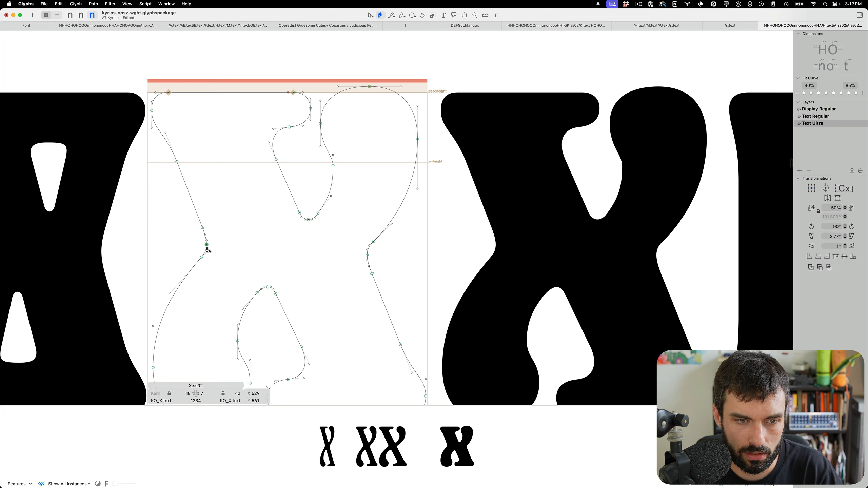
pyautogui.press('v')
pyautogui.press('t')
pyautogui.scroll(-3, 261, 241)
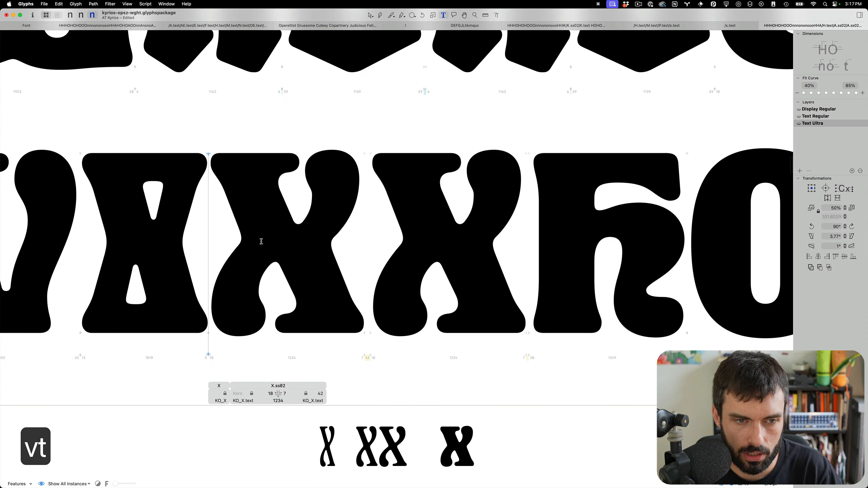
pyautogui.hotkey('ctrl', 's')
pyautogui.press('Escape')
pyautogui.scroll(3, 286, 257)
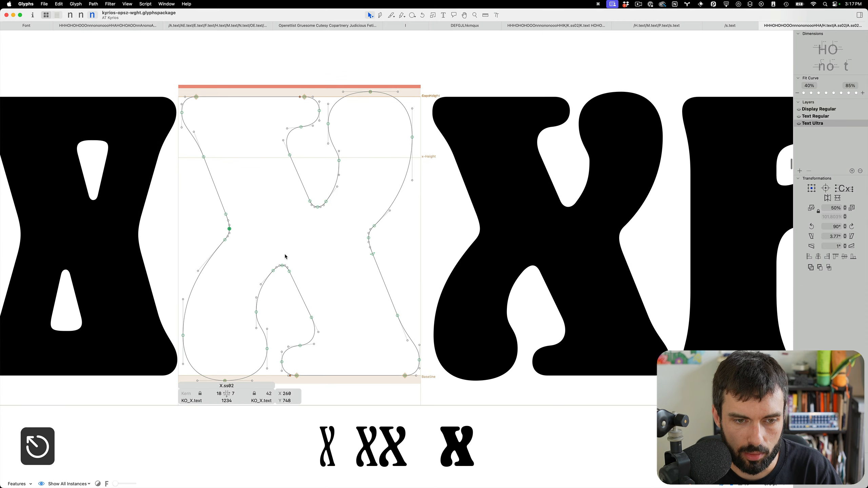
pyautogui.hotkey('ctrl', 's')
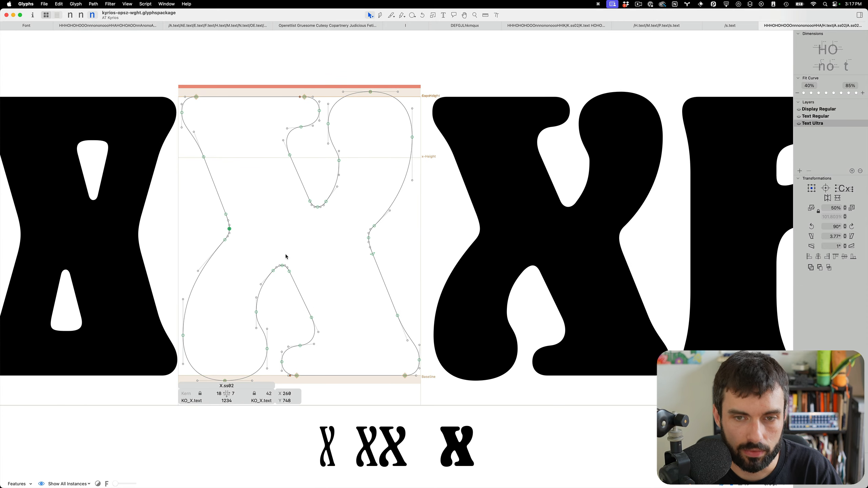
pyautogui.click(258, 244)
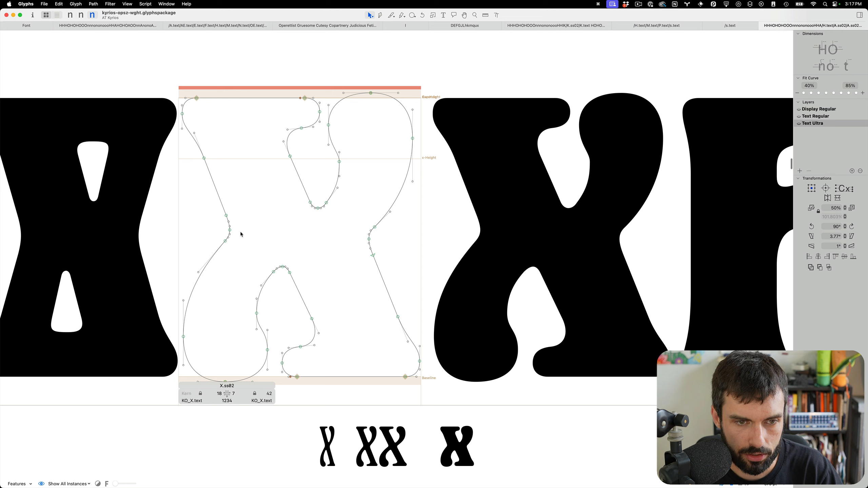
# - Undo the insertion of the middle nodes on the notch tips and waist curves
pyautogui.press('super+z')
pyautogui.press('super+z')
pyautogui.press('super+z')
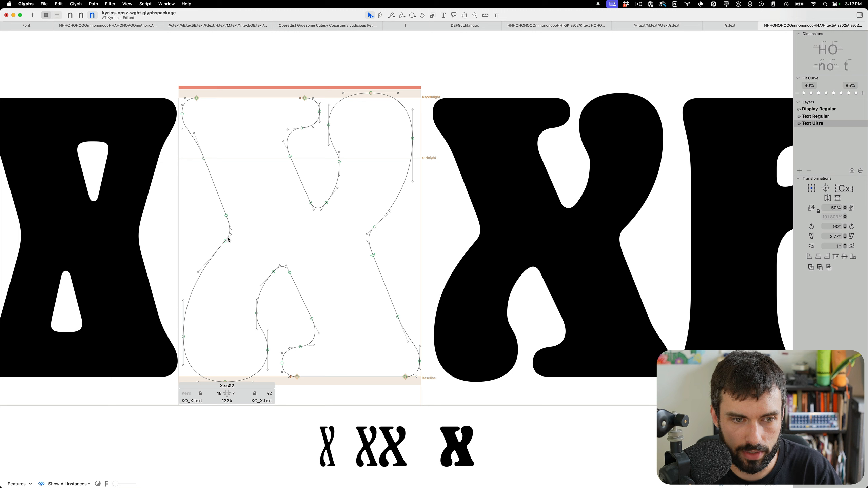
# - Nudge the two left waist nodes up and right until their selection centre is at X 265.5, Y 768
pyautogui.moveTo(248, 248); pyautogui.dragTo(216, 216)
pyautogui.hotkey('ctrl', 'alt', 'shift', 'Right')
pyautogui.hotkey('ctrl', 'alt', 'shift', 'Up')
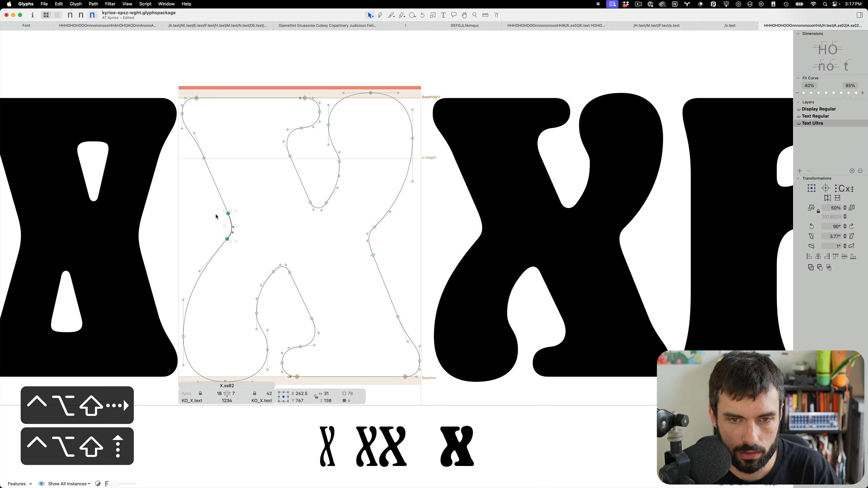
pyautogui.hotkey('ctrl', 'alt', 'shift', 'Right')
pyautogui.hotkey('ctrl', 'alt', 'shift', 'Up')
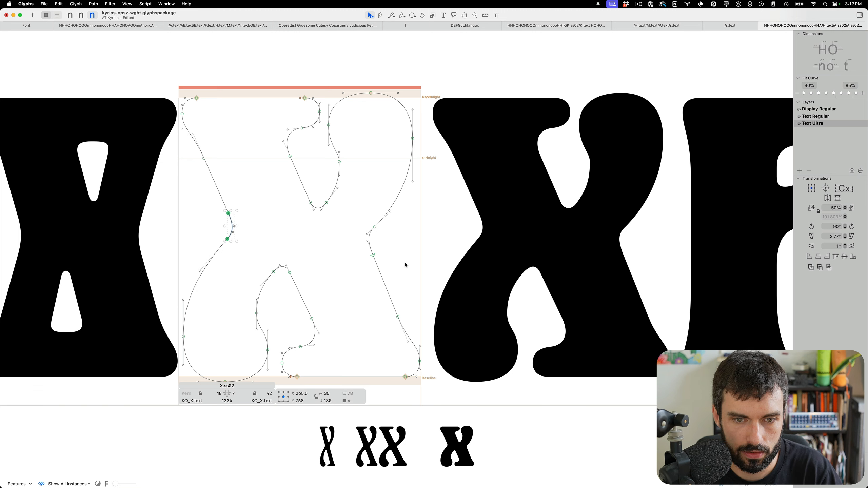
# - Nudge the two right waist nodes about 20 units down and 20 units left
pyautogui.moveTo(405, 264); pyautogui.dragTo(346, 224)
pyautogui.hotkey('ctrl', 'alt', 'shift', 'Down')
pyautogui.hotkey('ctrl', 'alt', 'shift', 'Left')
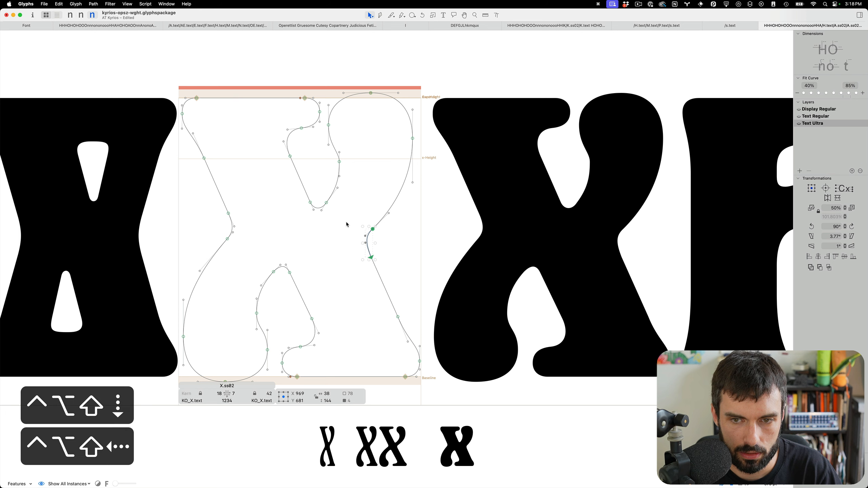
pyautogui.hotkey('ctrl', 'alt', 'shift', 'Down')
pyautogui.hotkey('ctrl', 'alt', 'shift', 'Left')
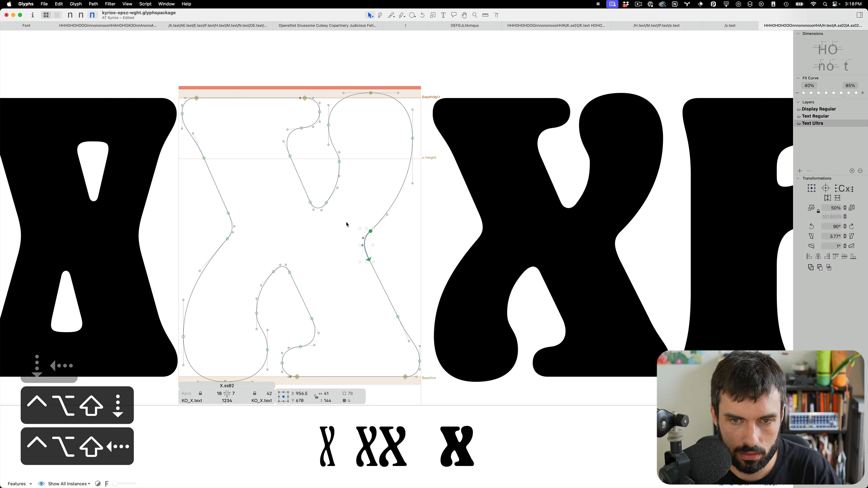
pyautogui.click(337, 272)
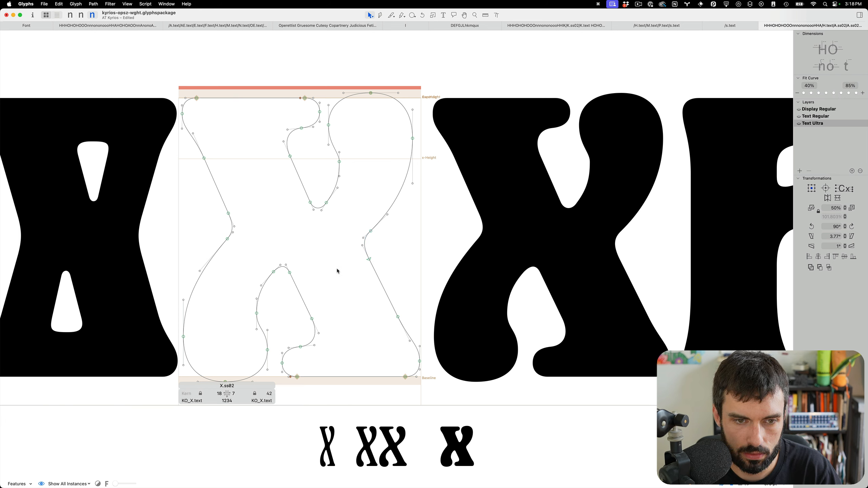
pyautogui.moveTo(334, 295); pyautogui.dragTo(297, 356)
pyautogui.hotkey('ctrl', 'alt', 'shift', 'Left')
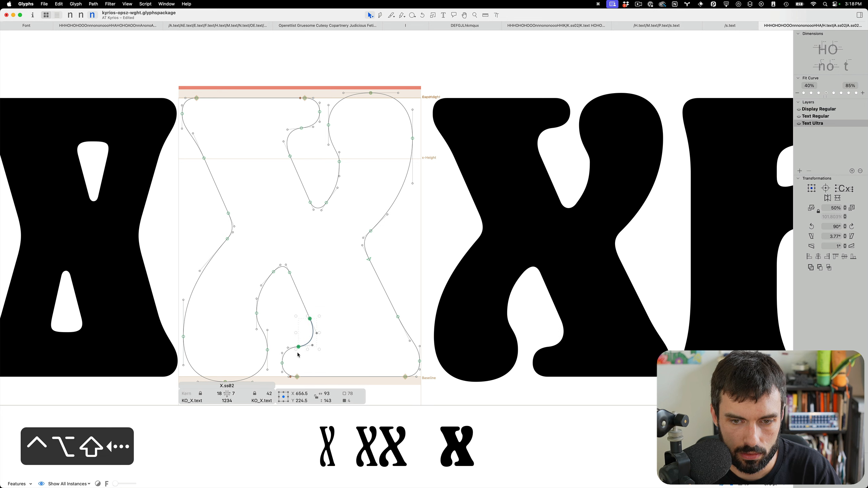
pyautogui.hotkey('ctrl', 'alt', 'shift', 'Right')
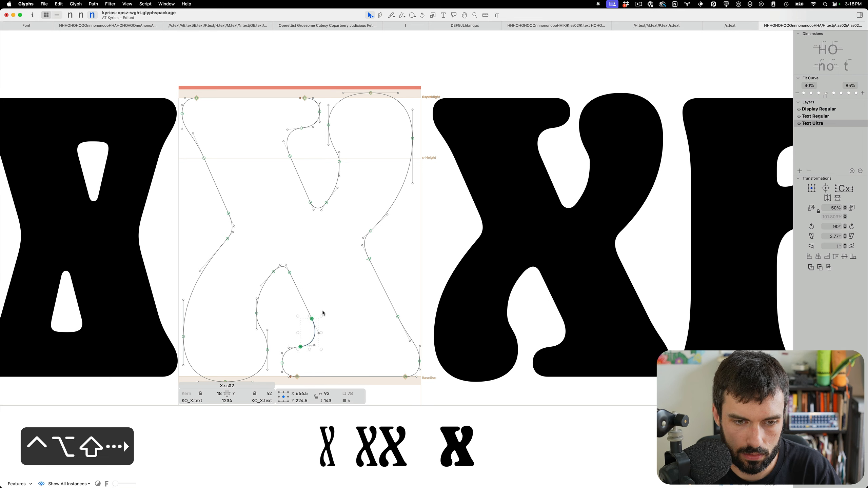
# - Nudge the node at the lower end of the lower notch's straight right edge 10 units left and 10 units down
pyautogui.click(300, 328)
pyautogui.hotkey('ctrl', 'alt', 'shift', 'Left')
pyautogui.hotkey('ctrl', 'alt', 'shift', 'Down')
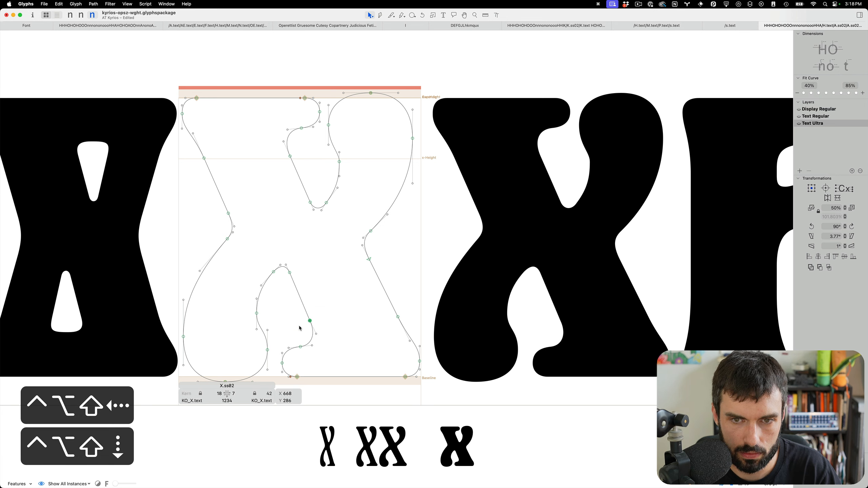
# - Move the node at the upper end of the upper notch's straight left edge to X 573, Y 1130
pyautogui.moveTo(306, 151); pyautogui.dragTo(272, 164)
pyautogui.hotkey('ctrl', 'alt', 'shift', 'Right')
pyautogui.hotkey('ctrl', 'alt', 'shift', 'Up')
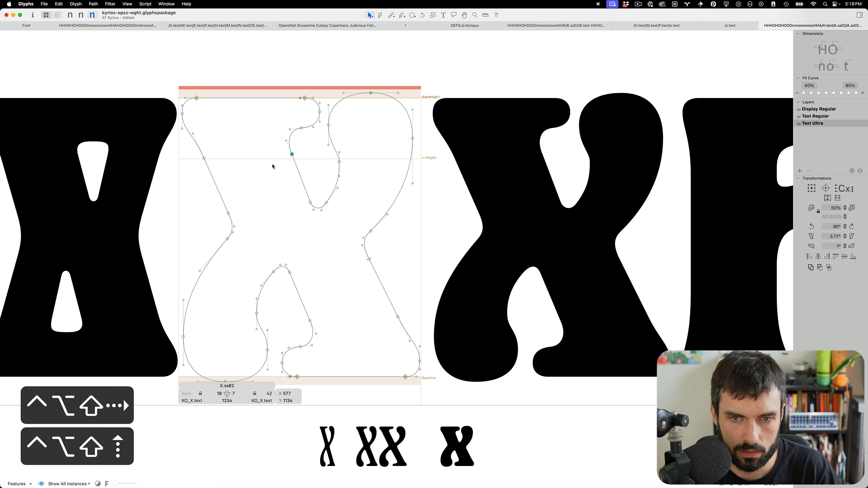
pyautogui.hotkey('ctrl', 'alt', 'Left')
pyautogui.hotkey('ctrl', 'alt', 'Down')
pyautogui.hotkey('ctrl', 'alt', 'Left')
pyautogui.hotkey('ctrl', 'alt', 'Down')
pyautogui.hotkey('ctrl', 'alt', 'Down')
pyautogui.hotkey('ctrl', 'alt', 'Left')
pyautogui.hotkey('ctrl', 'alt', 'Down')
pyautogui.hotkey('ctrl', 'alt', 'Left')
pyautogui.hscroll(-1, 319, 163)
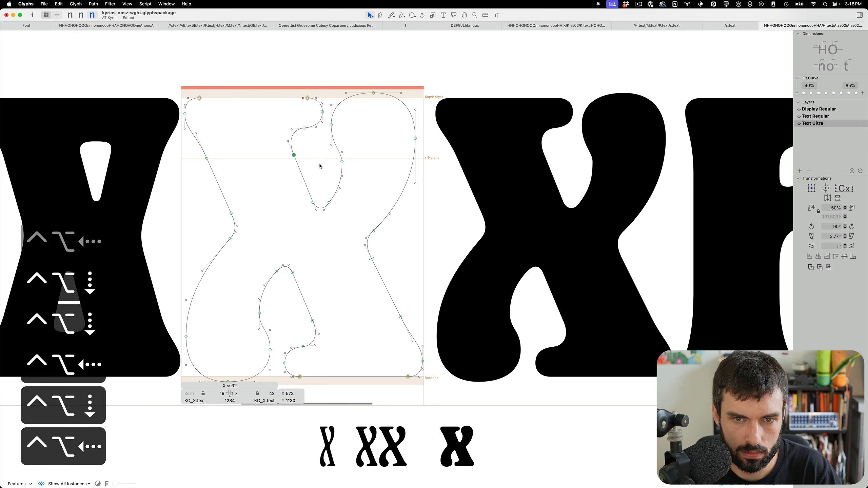
pyautogui.scroll(1, 324, 166)
pyautogui.click(335, 178)
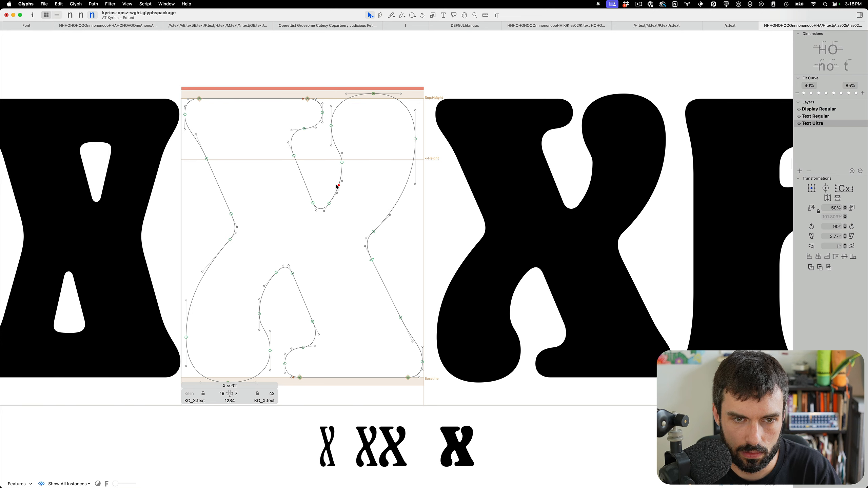
pyautogui.click(337, 194)
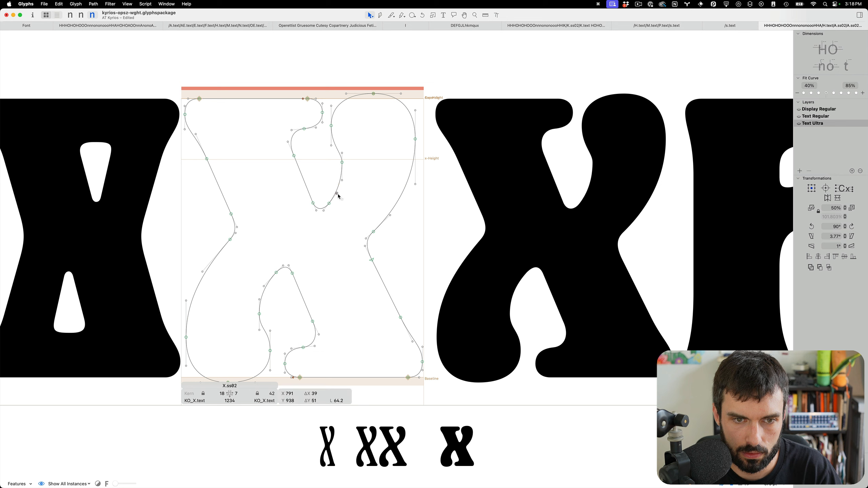
pyautogui.click(372, 121)
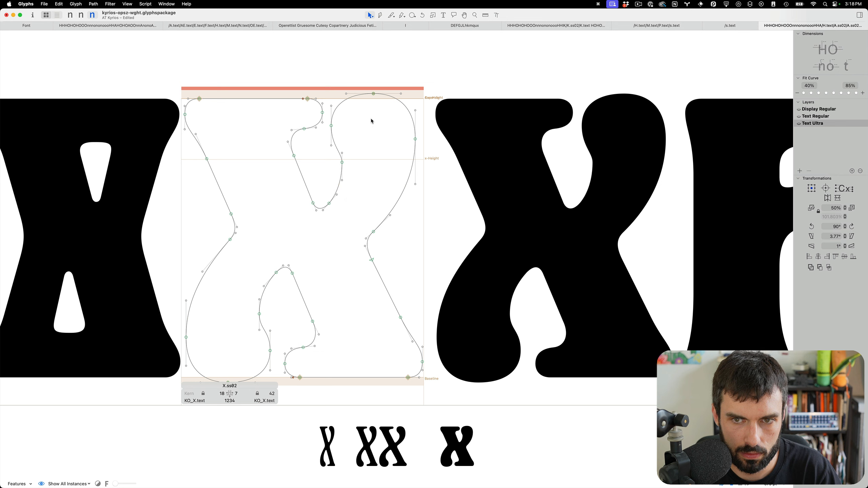
# - Move the outermost right node of the upper-right lobe to X 1201, Y 1185
pyautogui.click(415, 139)
pyautogui.hotkey('ctrl', 'alt', 'shift', 'Left')
pyautogui.hotkey('ctrl', 'alt', 'shift', 'Down')
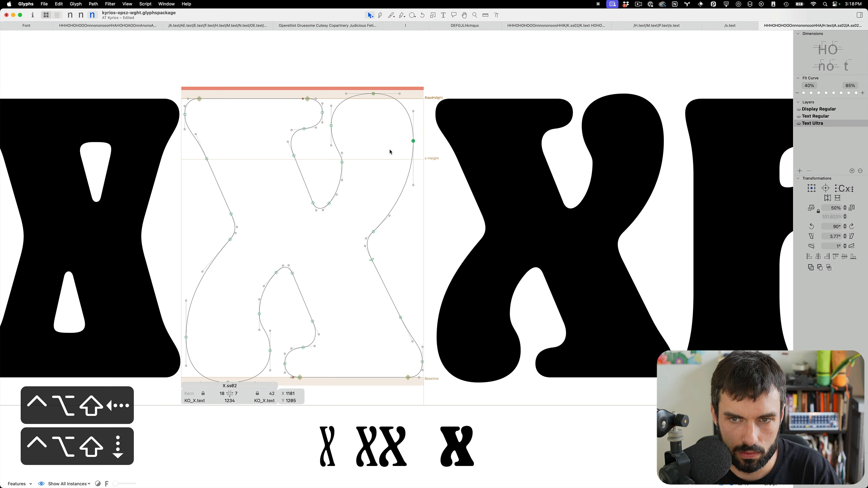
pyautogui.hotkey('ctrl', 'alt', 'shift', 'Down')
pyautogui.hotkey('ctrl', 'alt', 'shift', 'Right')
pyautogui.hotkey('ctrl', 'alt', 'shift', 'Right')
pyautogui.hotkey('ctrl', 'alt', 'shift', 'Down')
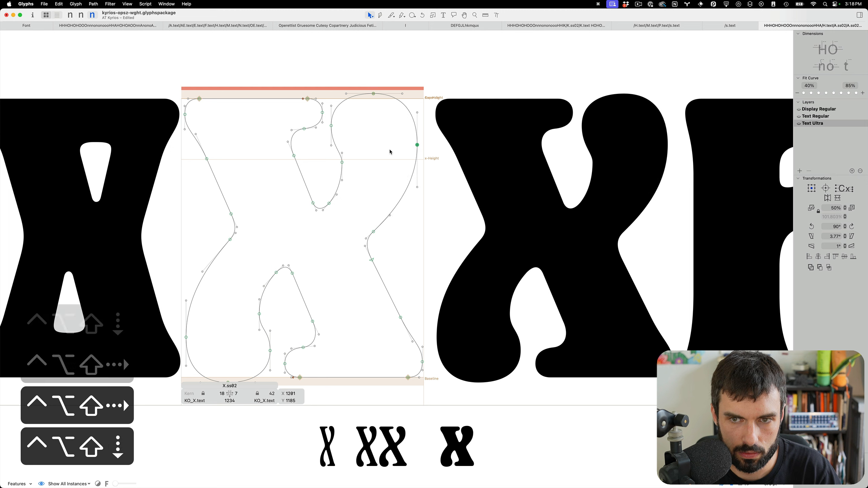
# - Shift the middle node on the upper notch's curved right edge slightly down and save the font
pyautogui.click(358, 151)
pyautogui.click(342, 153)
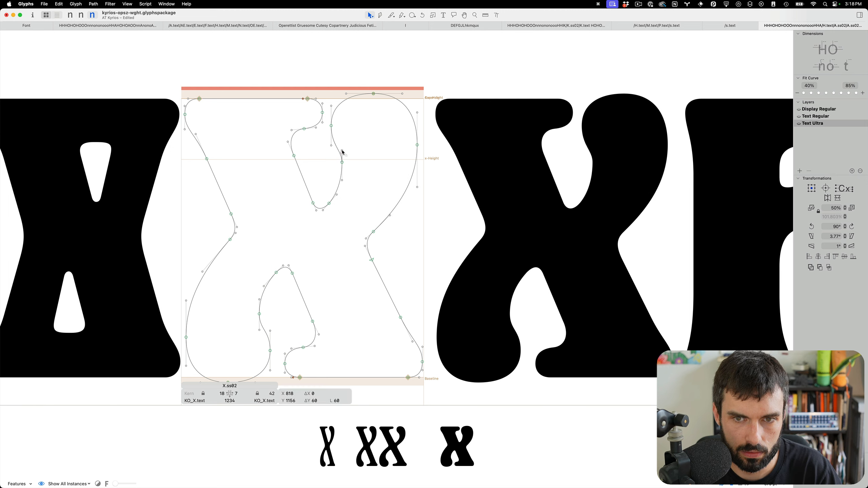
pyautogui.click(342, 163)
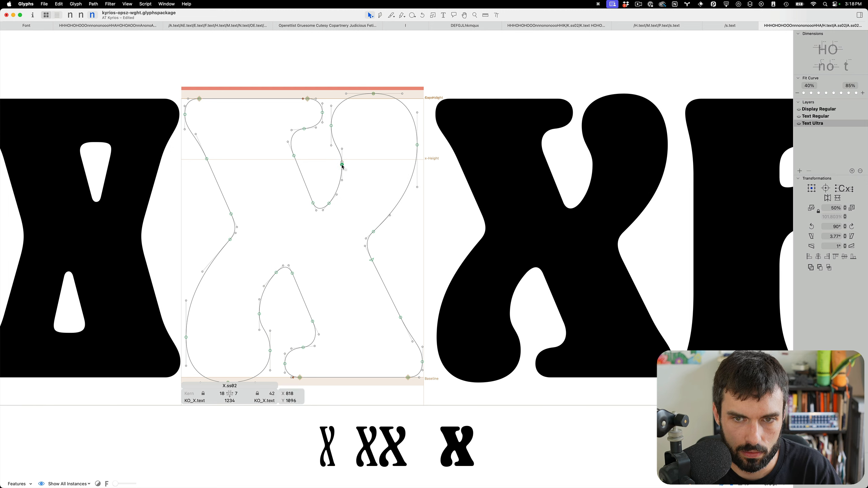
pyautogui.press('super+s')
# - Move the top node of the upper-right lobe 10 units left to X 968 and save the font
pyautogui.moveTo(386, 117); pyautogui.dragTo(358, 85)
pyautogui.hotkey('ctrl', 'alt', 'shift', 'Left')
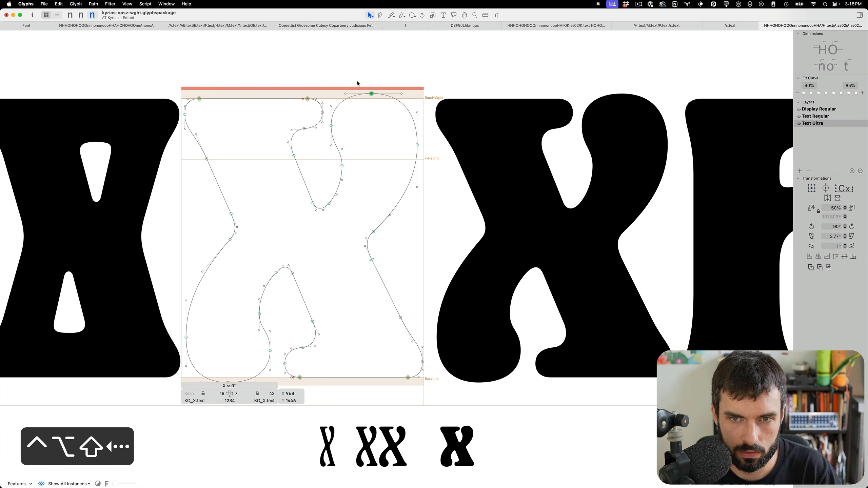
pyautogui.press('super+s')
# - Nudge the upper-left corner's outermost node 10 units left and 10 up, tighten the curve handles below it, and save
pyautogui.scroll(3, 279, 135)
pyautogui.moveTo(300, 141); pyautogui.dragTo(298, 140)
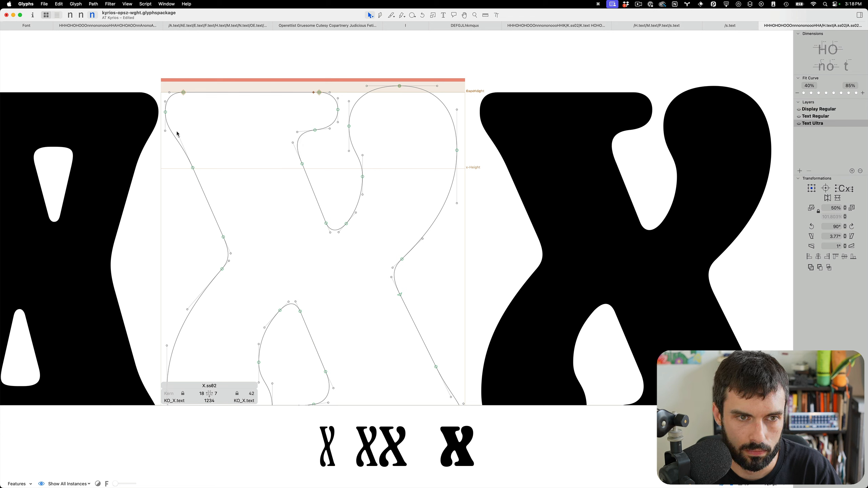
pyautogui.click(158, 110)
pyautogui.hotkey('ctrl', 'alt', 'shift', 'Up')
pyautogui.hotkey('ctrl', 'alt', 'shift', 'Left')
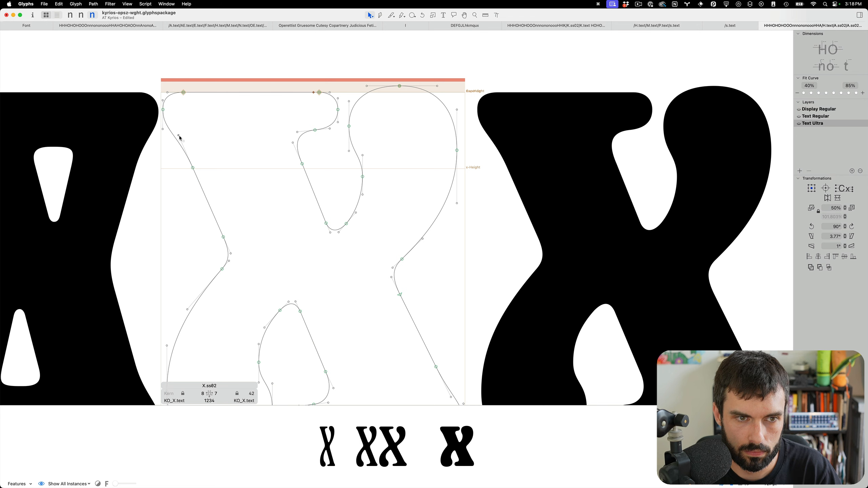
pyautogui.moveTo(179, 135); pyautogui.dragTo(163, 127)
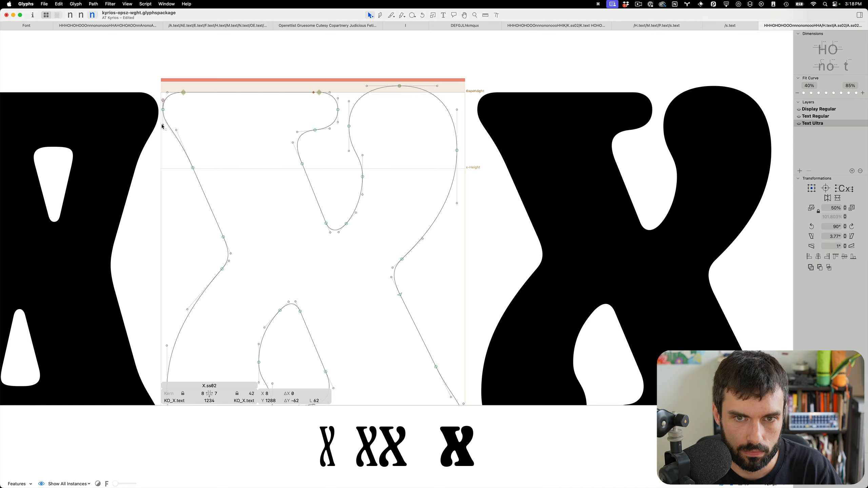
pyautogui.scroll(-3, 208, 118)
pyautogui.press('super+s')
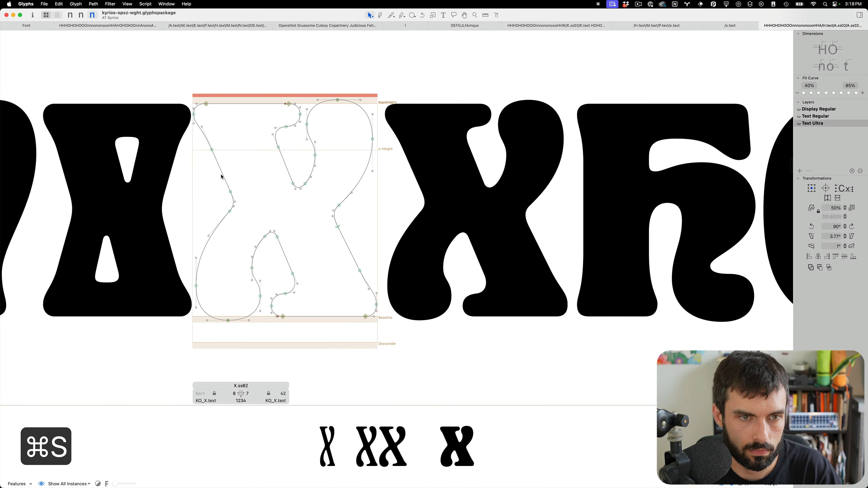
# - Shift the four nodes of the lower-left lobe 20 units left
pyautogui.scroll(2, 208, 268)
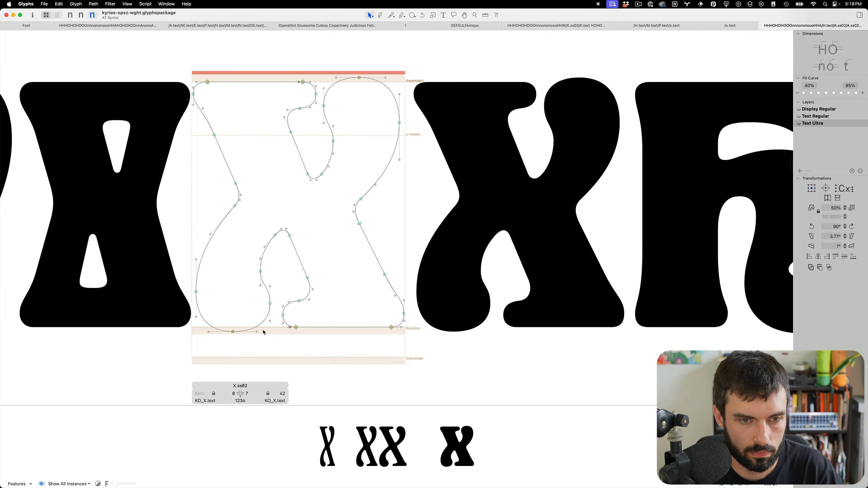
pyautogui.moveTo(277, 342); pyautogui.dragTo(190, 268)
pyautogui.hotkey('ctrl', 'alt', 'shift', 'Left')
pyautogui.hotkey('ctrl', 'alt', 'shift', 'Left')
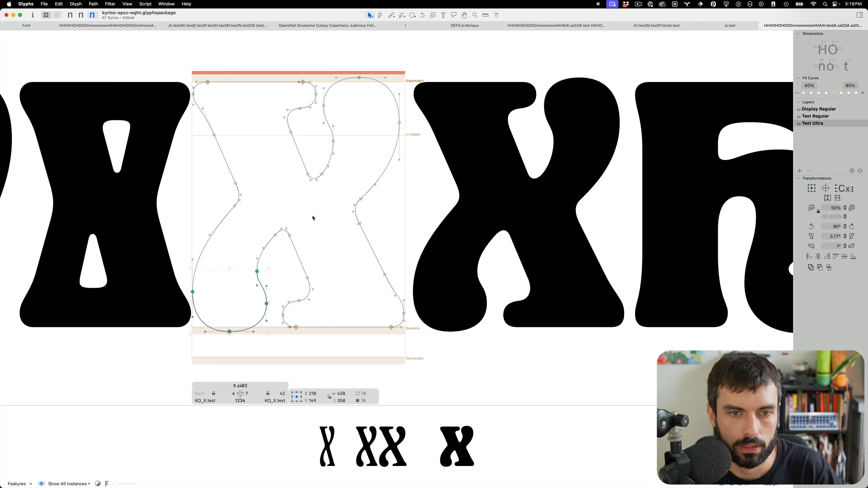
# - Copy the upper-right lobe's outline and delete the lower-left lobe's nodes, leaving the path open there
pyautogui.moveTo(443, 50); pyautogui.dragTo(322, 206)
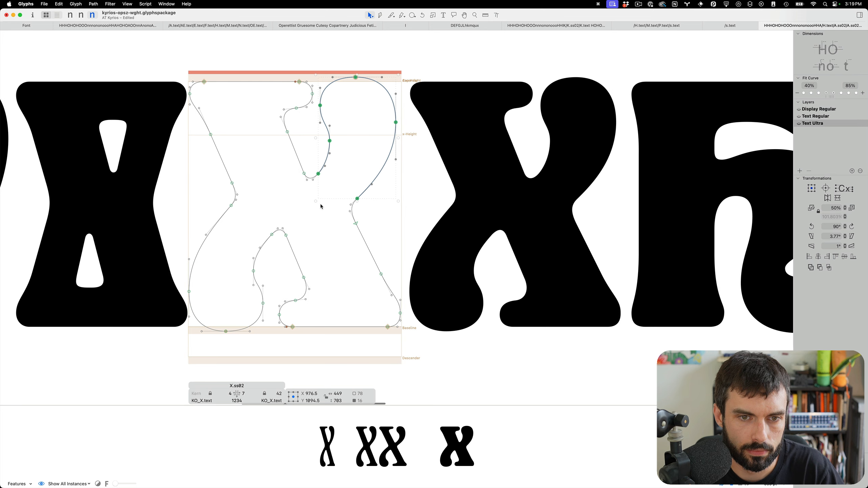
pyautogui.press('super+c')
pyautogui.moveTo(274, 353); pyautogui.dragTo(148, 205)
pyautogui.hotkey('alt', 'BackSpace')
# - Paste the copied lobe outline and rotate it 180° in two 90° turns
pyautogui.press('super+v')
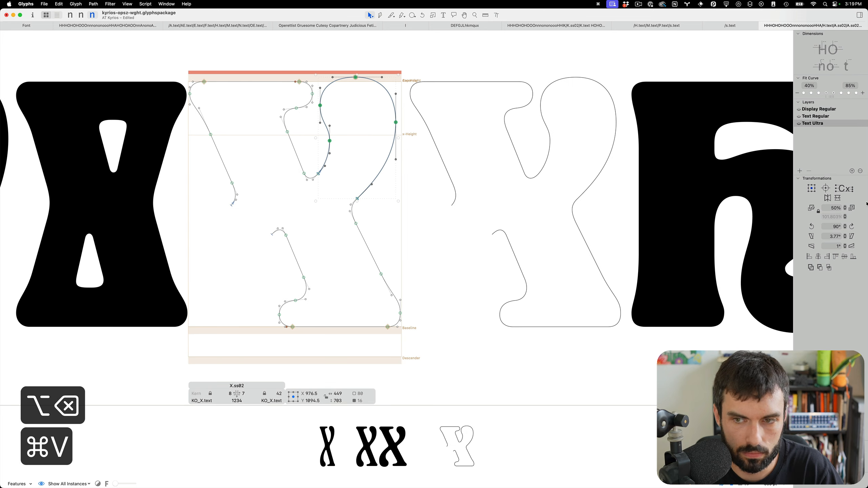
pyautogui.click(852, 227)
pyautogui.click(852, 228)
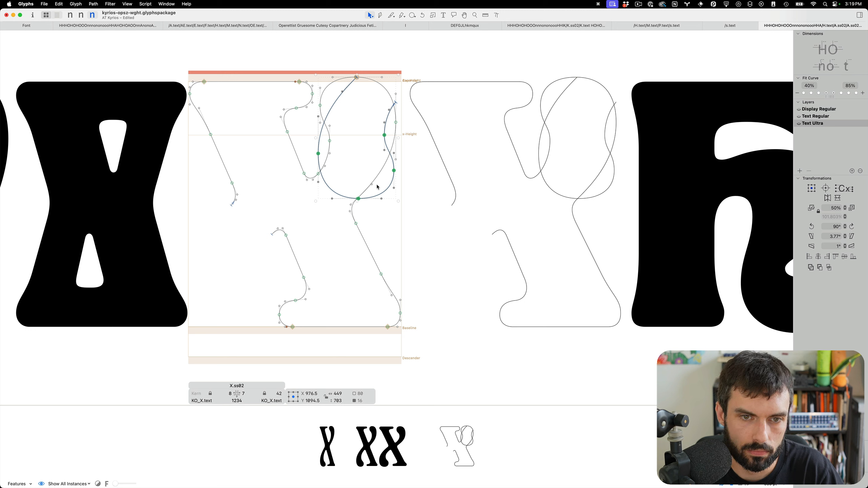
# - Position the rotated lobe in the lower-left gap with its selection centre at X 228.5, Y 328.5
pyautogui.moveTo(395, 171)
pyautogui.mouseDown()
pyautogui.moveTo(308, 210)
pyautogui.moveTo(255, 287)
pyautogui.moveTo(265, 303)
pyautogui.mouseUp()
pyautogui.hotkey('shift', 'Down')
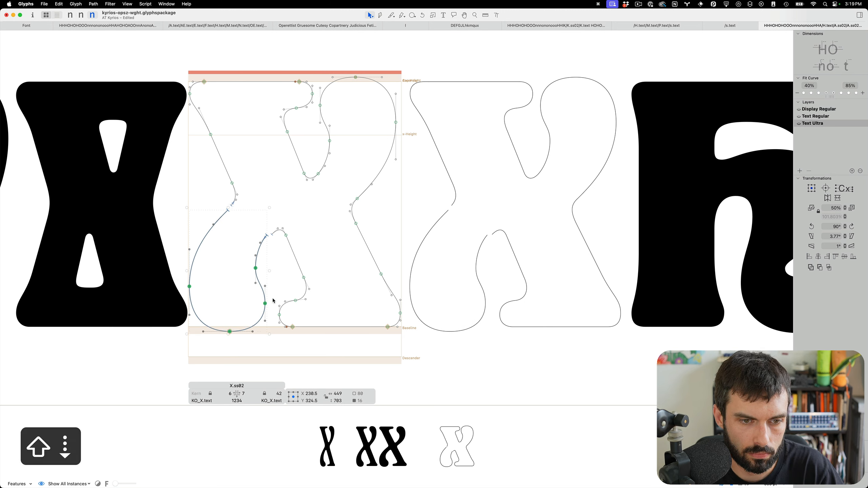
pyautogui.press('Up')
pyautogui.press('Up')
pyautogui.press('Up')
pyautogui.press('Up')
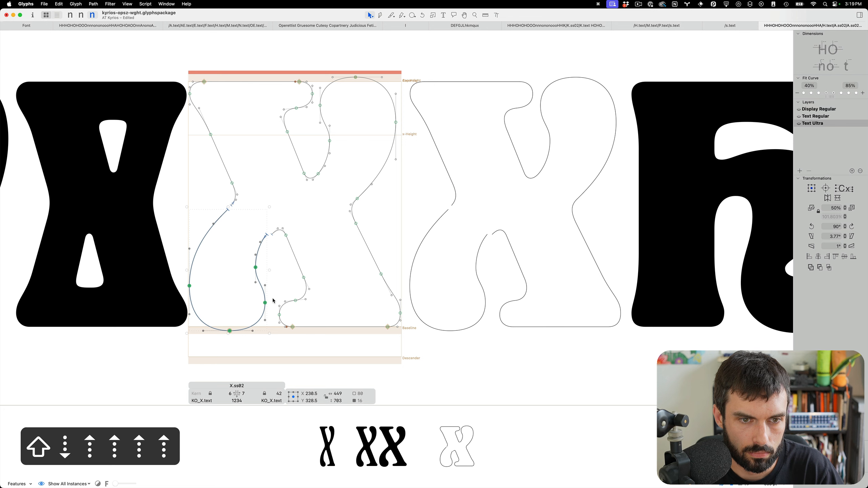
pyautogui.press('Left')
pyautogui.press('Left')
pyautogui.click(269, 204)
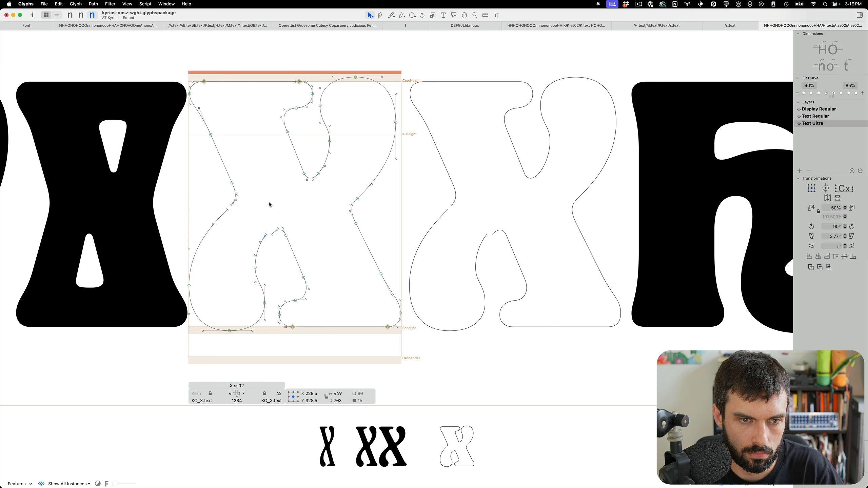
# - Join the lobe's two open ends to the left waist and the lower notch, making both joined nodes smooth
pyautogui.moveTo(227, 209); pyautogui.dragTo(230, 205)
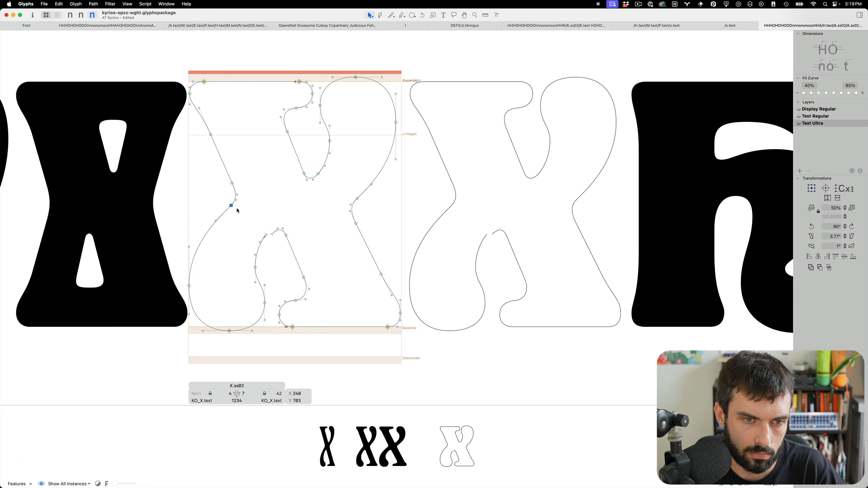
pyautogui.press('Return')
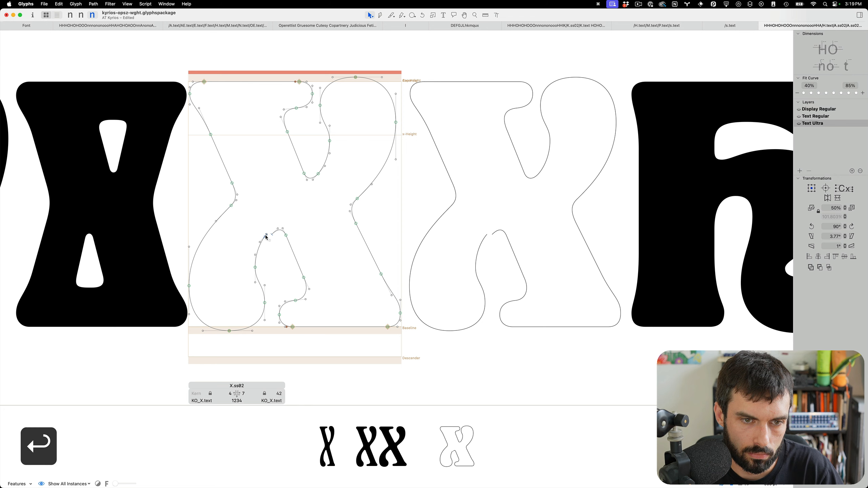
pyautogui.moveTo(267, 236); pyautogui.dragTo(271, 234)
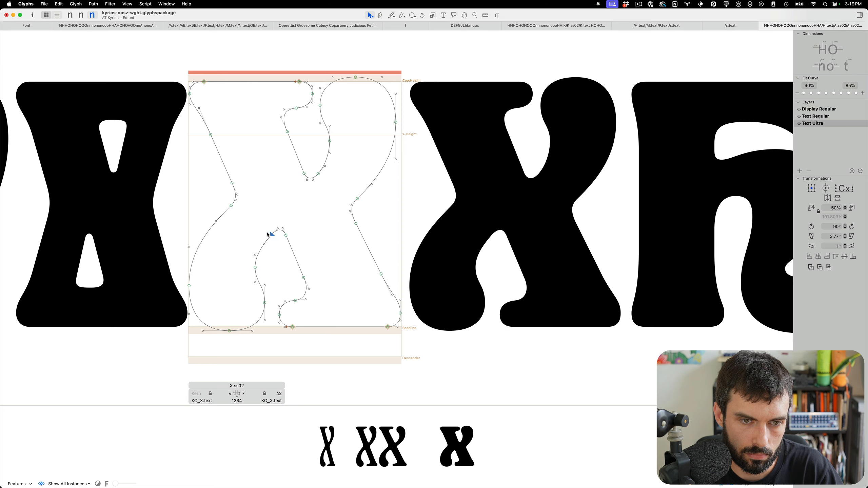
pyautogui.press('Return')
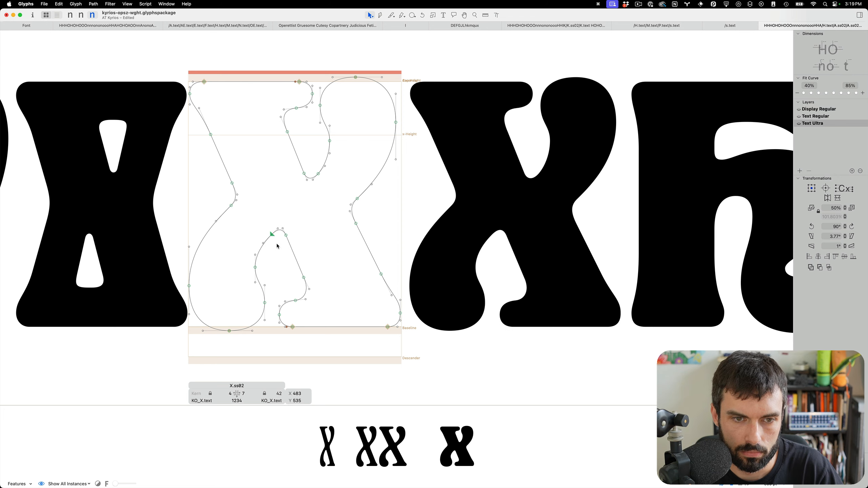
# - Move the joined node at the lower notch's tip to X 473, Y 545 and save the font
pyautogui.hotkey('ctrl', 'alt', 'shift', 'Left')
pyautogui.hotkey('ctrl', 'alt', 'shift', 'Up')
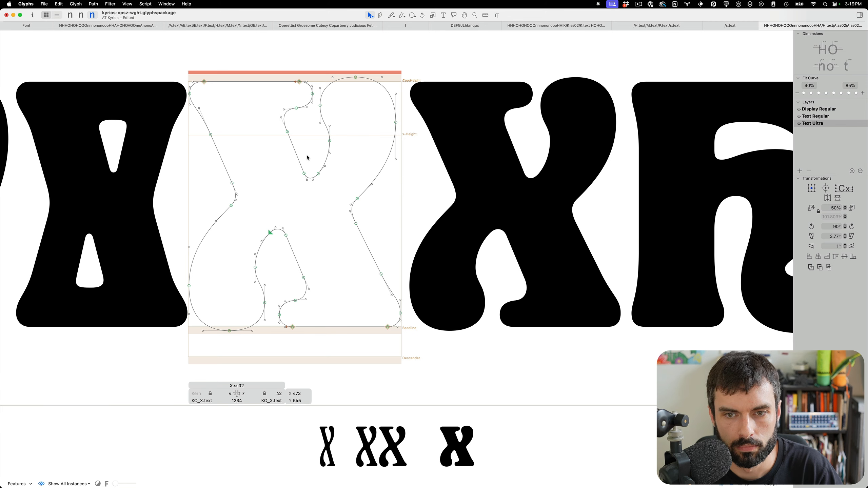
pyautogui.press('t')
pyautogui.scroll(-5, 307, 156)
pyautogui.press('super+s')
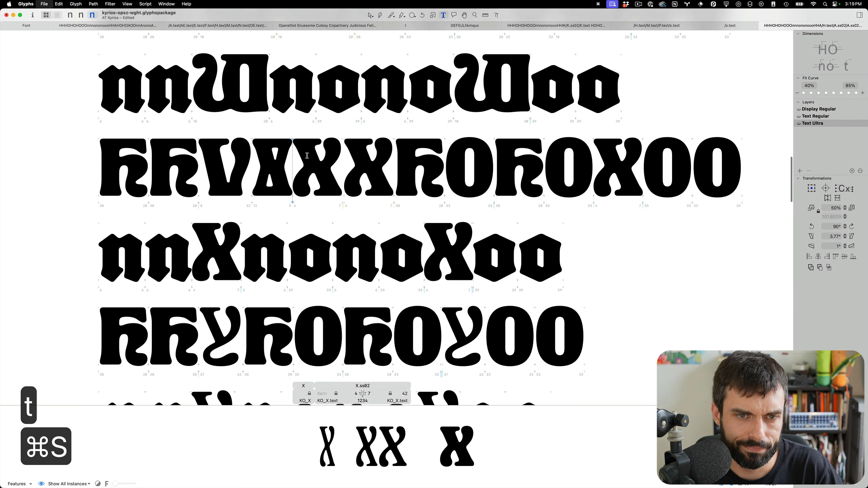
# - Reopen X.ss02 for editing and scale the four notch-tip nodes vertically apart to a selection height of 428
pyautogui.scroll(5, 307, 155)
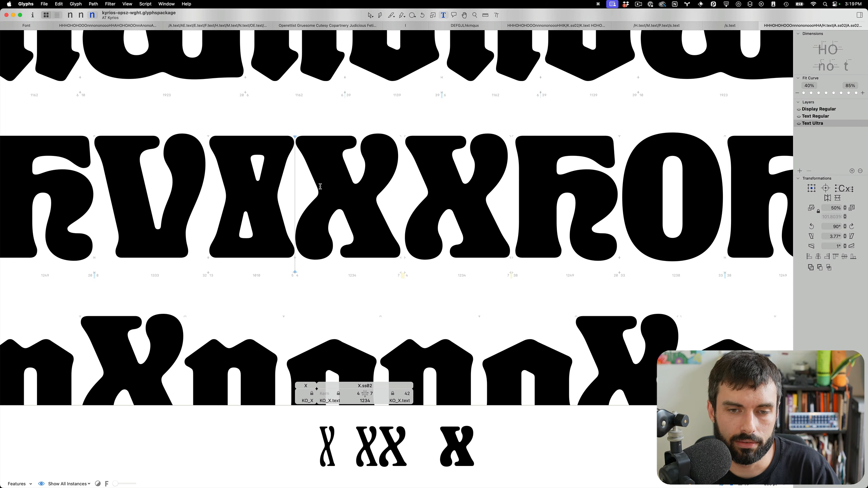
pyautogui.scroll(3, 320, 187)
pyautogui.doubleClick(341, 196)
pyautogui.scroll(5, 365, 202)
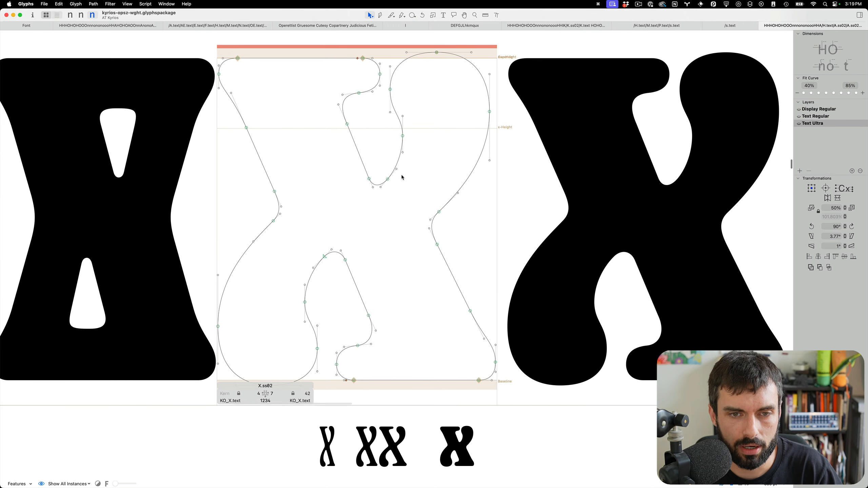
pyautogui.moveTo(403, 174); pyautogui.dragTo(356, 270)
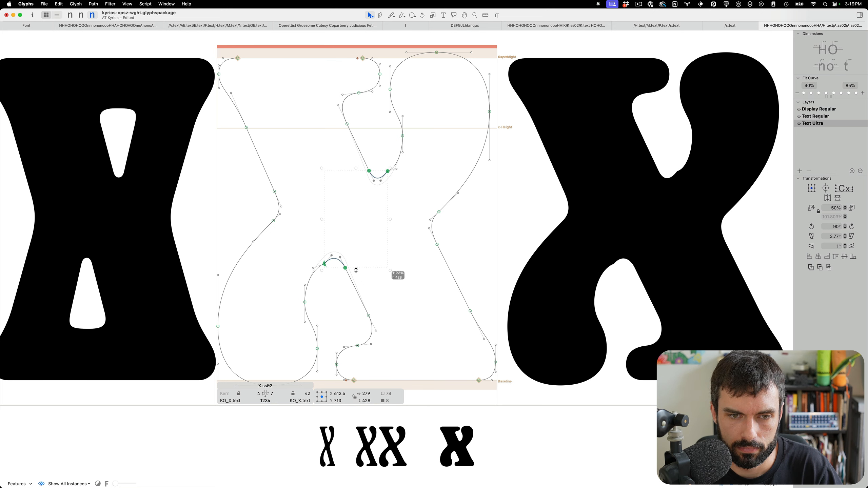
pyautogui.scroll(-5, 377, 207)
pyautogui.click(376, 204)
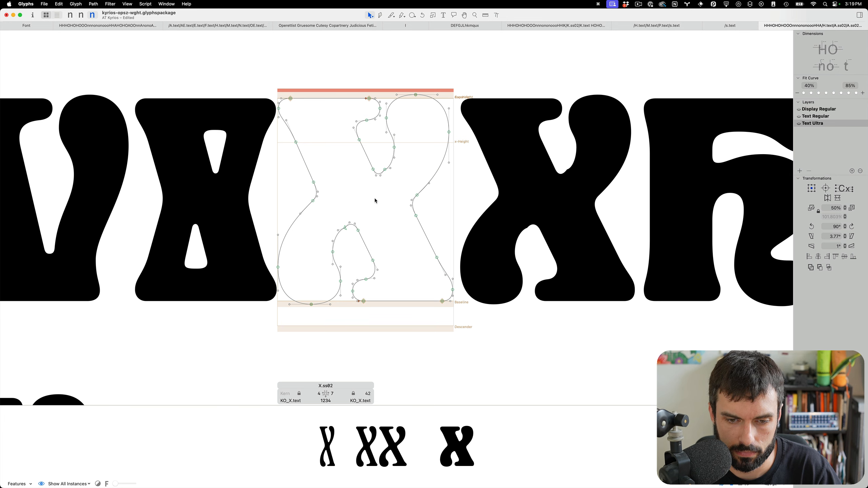
# - Nudge the lower notch's tip nodes and the two right waist nodes together 20 units down and 20 units left
pyautogui.scroll(4, 375, 199)
pyautogui.moveTo(486, 267); pyautogui.dragTo(321, 187)
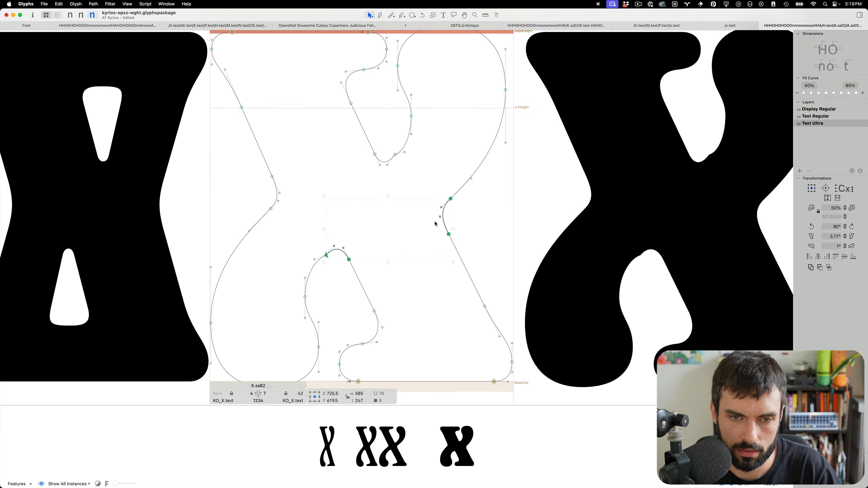
pyautogui.hotkey('ctrl', 'alt', 'shift', 'Down')
pyautogui.hotkey('ctrl', 'alt', 'shift', 'Left')
pyautogui.hotkey('ctrl', 'alt', 'shift', 'Down')
pyautogui.hotkey('ctrl', 'alt', 'shift', 'Left')
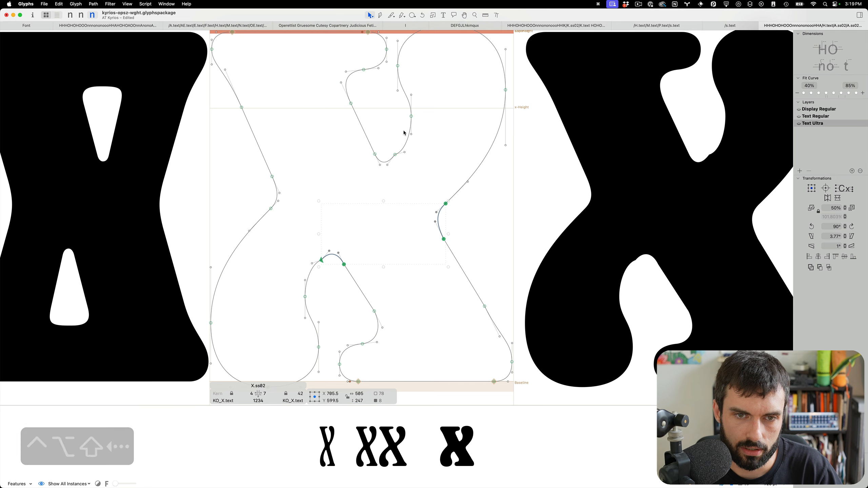
# - Nudge the upper notch's tip nodes and the two left waist nodes together 20 units right and 20 units up
pyautogui.moveTo(404, 131); pyautogui.dragTo(277, 217)
pyautogui.hotkey('ctrl', 'alt', 'shift', 'Right')
pyautogui.hotkey('ctrl', 'alt', 'shift', 'Up')
pyautogui.hotkey('ctrl', 'alt', 'shift', 'Right')
pyautogui.hotkey('ctrl', 'alt', 'shift', 'Up')
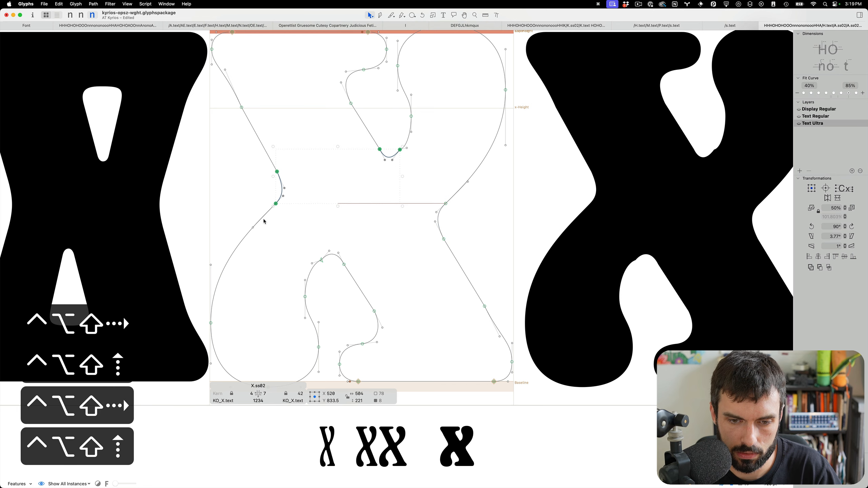
pyautogui.hotkey('ctrl', 'alt', 'shift', 'Down')
pyautogui.hotkey('ctrl', 'alt', 'shift', 'Left')
pyautogui.hotkey('ctrl', 'alt', 'shift', 'Right')
pyautogui.hotkey('ctrl', 'alt', 'shift', 'Up')
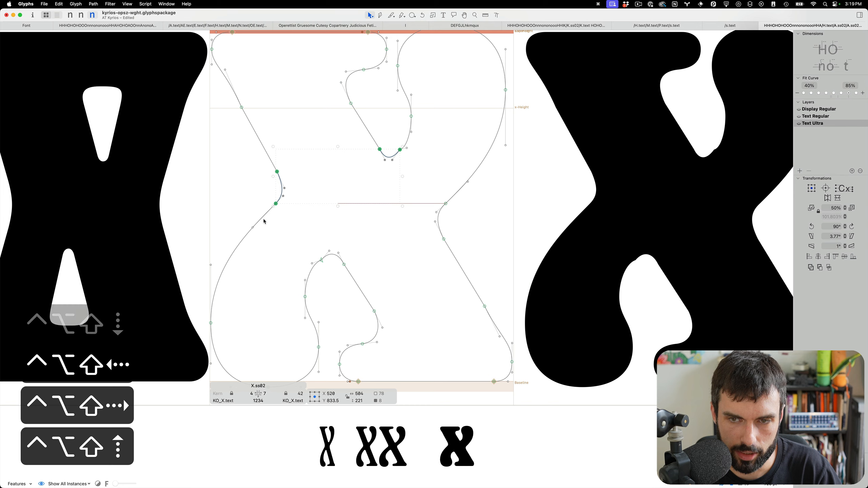
# - Preview the filled X.ss02 in the text line, then reopen its outline and nudge the upper left waist node 2 units right and 2 units up
pyautogui.click(350, 213)
pyautogui.scroll(-5, 361, 213)
pyautogui.press('t')
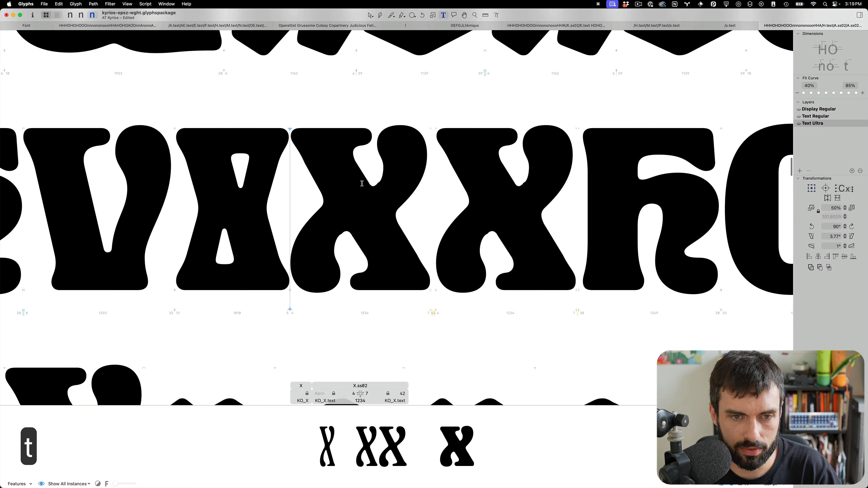
pyautogui.scroll(3, 361, 182)
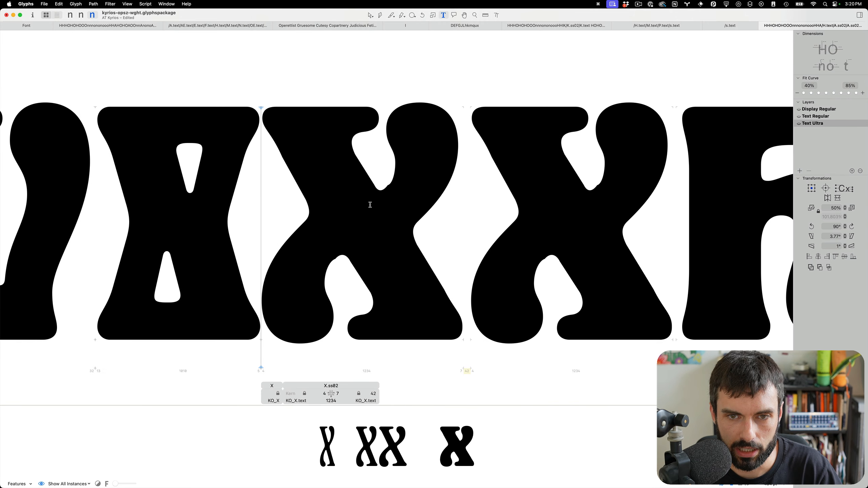
pyautogui.press('Escape')
pyautogui.scroll(2, 338, 225)
pyautogui.click(297, 188)
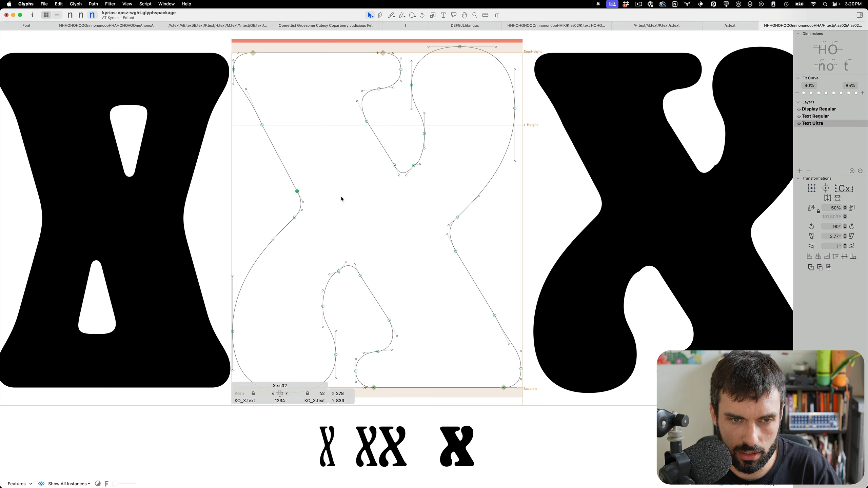
pyautogui.press('Right')
pyautogui.press('Up')
pyautogui.press('Right')
pyautogui.press('Up')
# - Nudge the lower right waist node to X 948, Y 577
pyautogui.click(456, 251)
pyautogui.press('Down')
pyautogui.press('Left')
pyautogui.press('Left')
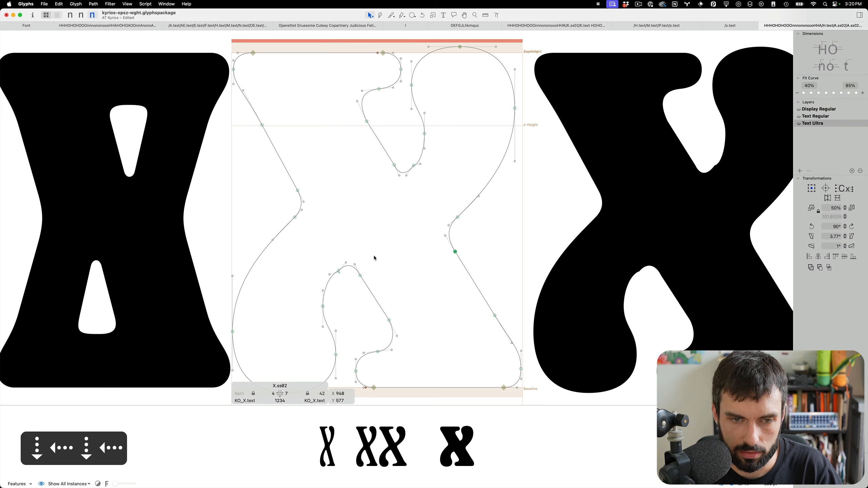
# - Reshape the lower notch's tip, moving the outer handle of its left tip node to X 413, Y 464
pyautogui.click(369, 284)
pyautogui.moveTo(369, 285); pyautogui.dragTo(324, 270)
pyautogui.press('Right')
pyautogui.press('Down')
pyautogui.press('Down')
pyautogui.press('Down')
pyautogui.press('Down')
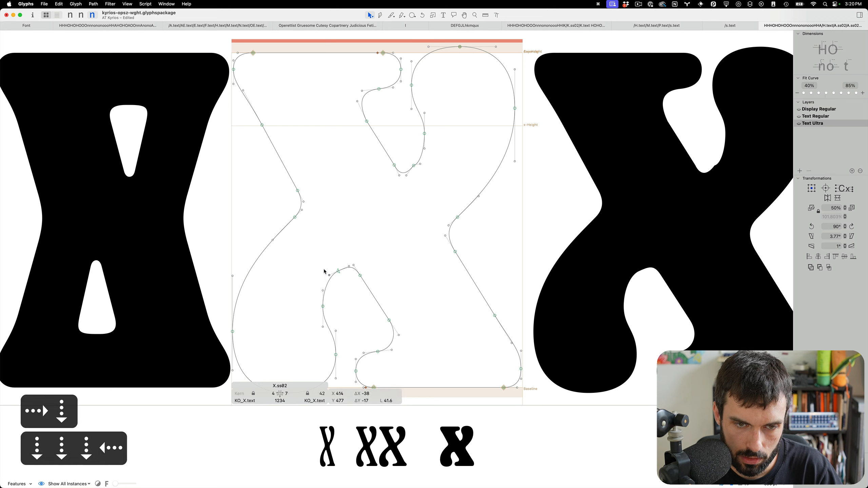
pyautogui.press('Left')
pyautogui.press('Down')
pyautogui.press('Left')
pyautogui.moveTo(329, 276); pyautogui.dragTo(329, 279)
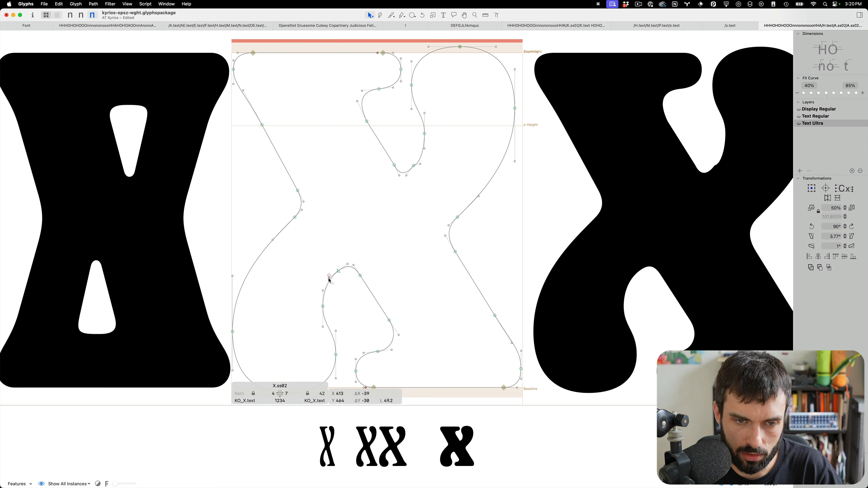
pyautogui.click(342, 272)
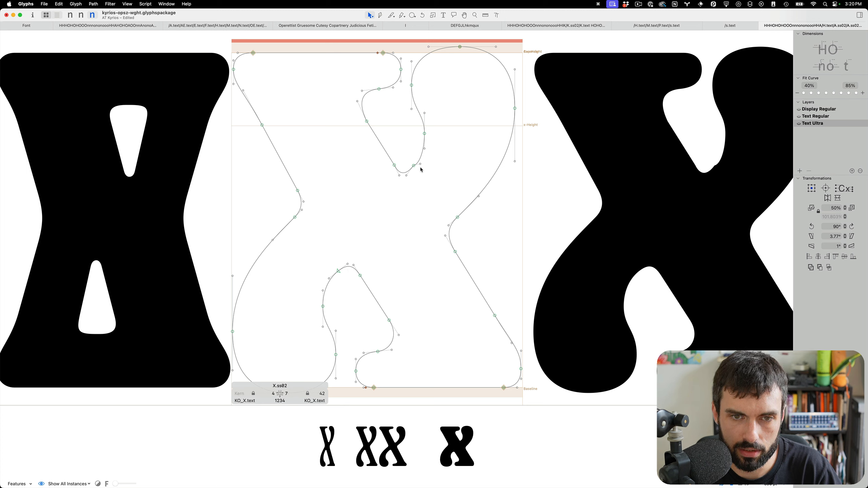
# - Smooth the upper notch's tip by raising the right tip node's outer handle and adjusting the left tip node at X 690, Y 944
pyautogui.moveTo(420, 164); pyautogui.dragTo(388, 168)
pyautogui.press('Left')
pyautogui.press('Right')
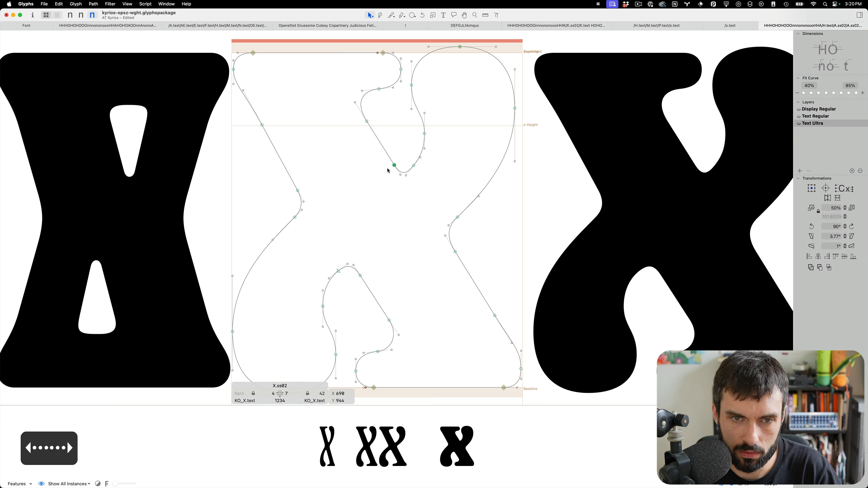
# - Nudge the upper notch's two tip nodes together about 12 units left and 6 units down, letting the adjoining handles adapt
pyautogui.scroll(-5, 380, 127)
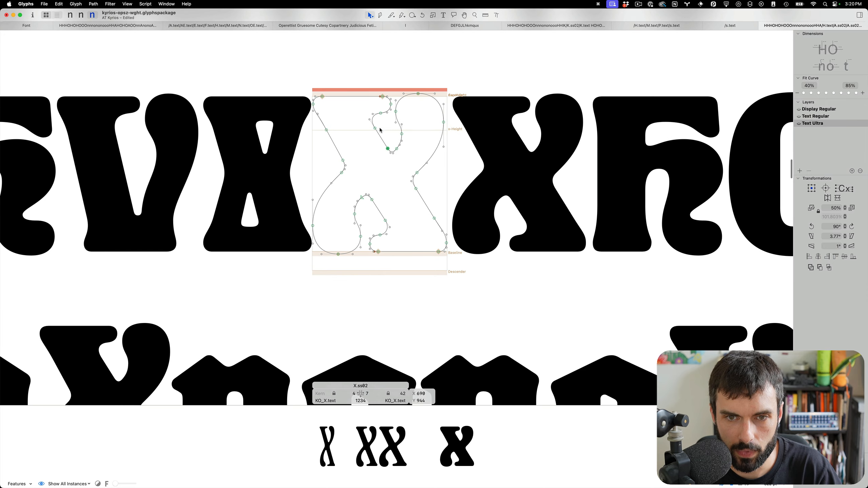
pyautogui.scroll(3, 388, 145)
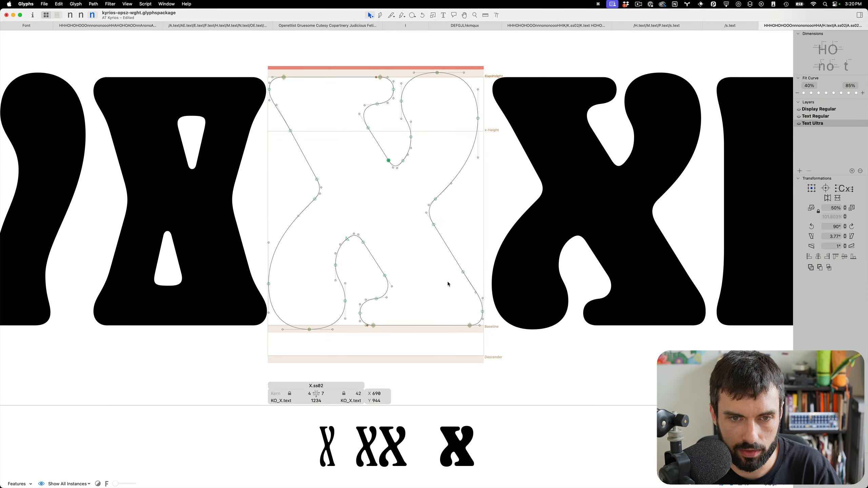
pyautogui.moveTo(405, 176); pyautogui.dragTo(382, 153)
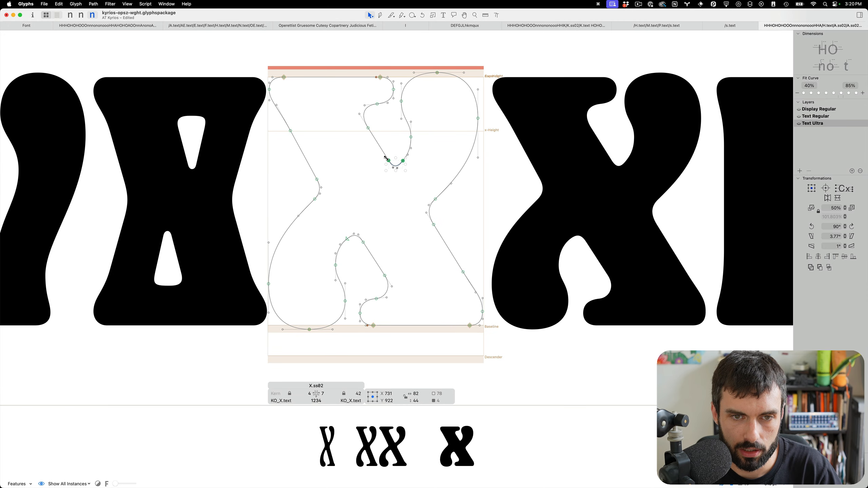
pyautogui.hotkey('ctrl', 'alt', 'Down')
pyautogui.hotkey('ctrl', 'alt', 'Left')
pyautogui.hotkey('ctrl', 'alt', 'Left')
pyautogui.hotkey('ctrl', 'alt', 'Down')
pyautogui.hotkey('ctrl', 'alt', 'Left')
pyautogui.hotkey('ctrl', 'alt', 'Down')
pyautogui.hotkey('ctrl', 'alt', 'Left')
pyautogui.hotkey('ctrl', 'alt', 'Down')
pyautogui.hotkey('ctrl', 'alt', 'Left')
pyautogui.hotkey('ctrl', 'alt', 'Down')
pyautogui.hotkey('ctrl', 'alt', 'Left')
pyautogui.hotkey('ctrl', 'alt', 'Left')
pyautogui.hotkey('ctrl', 'alt', 'Up')
pyautogui.hotkey('ctrl', 'alt', 'Left')
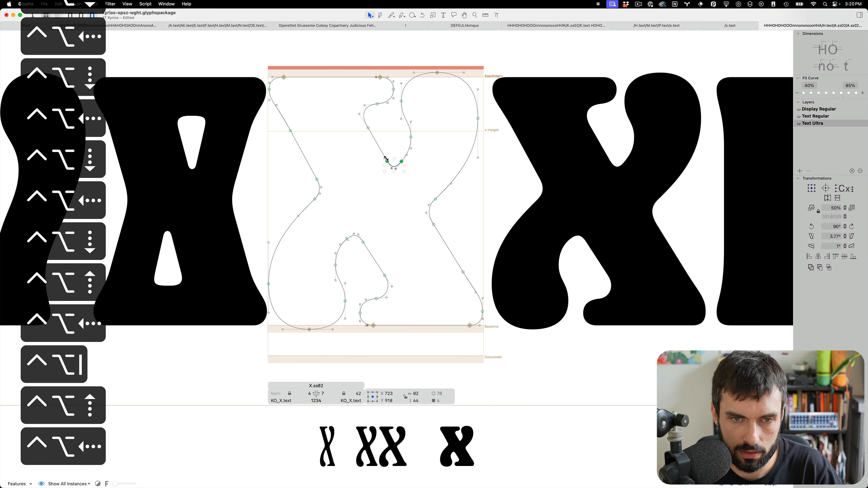
pyautogui.hotkey('ctrl', 'alt', 'Up')
pyautogui.hotkey('ctrl', 'alt', 'Left')
pyautogui.hotkey('ctrl', 'alt', 'Left')
pyautogui.hotkey('ctrl', 'alt', 'Down')
pyautogui.hotkey('ctrl', 'alt', 'Down')
pyautogui.hotkey('ctrl', 'alt', 'Left')
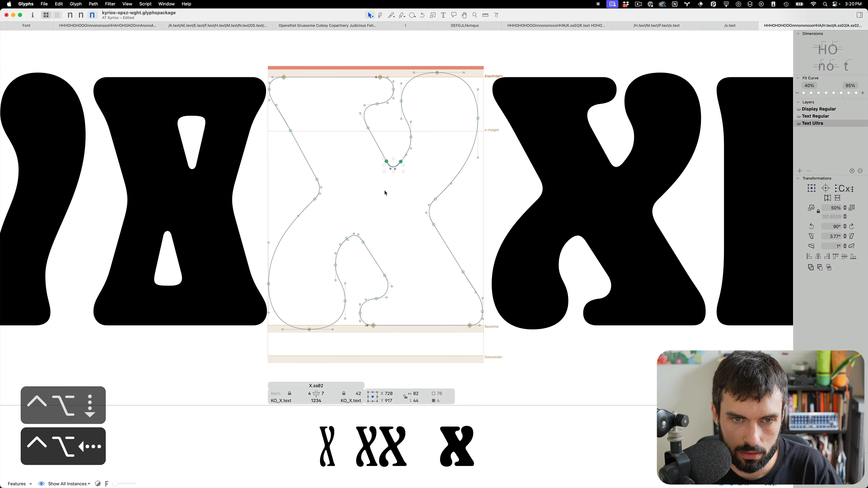
pyautogui.press('Left')
pyautogui.press('Down')
# - Nudge the lower notch's two tip nodes together 7 units right and 7 units up, adapting the adjoining handles, and save the font
pyautogui.moveTo(386, 251); pyautogui.dragTo(344, 227)
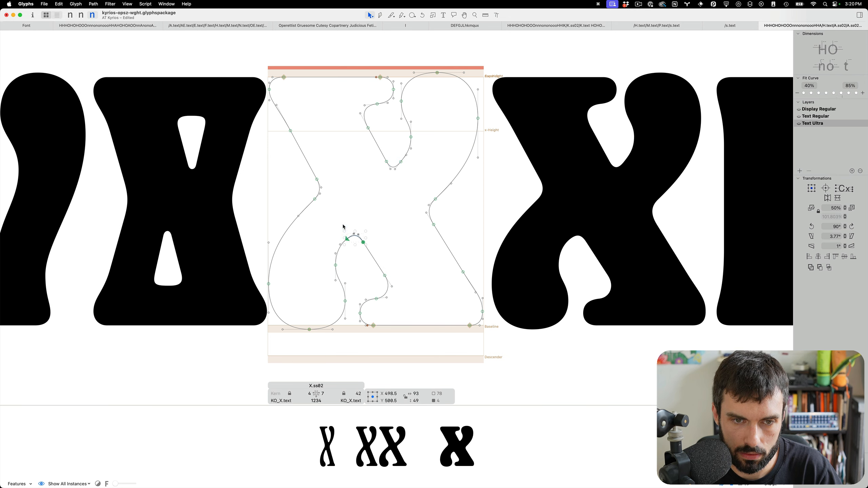
pyautogui.hotkey('ctrl', 'alt', 'Right')
pyautogui.hotkey('ctrl', 'alt', 'Up')
pyautogui.hotkey('ctrl', 'alt', 'Right')
pyautogui.hotkey('ctrl', 'alt', 'Up')
pyautogui.hotkey('ctrl', 'alt', 'Right')
pyautogui.hotkey('ctrl', 'alt', 'Up')
pyautogui.hotkey('ctrl', 'alt', 'Right')
pyautogui.hotkey('ctrl', 'alt', 'Up')
pyautogui.hotkey('ctrl', 'alt', 'Right')
pyautogui.hotkey('ctrl', 'alt', 'Up')
pyautogui.hotkey('ctrl', 'alt', 'Right')
pyautogui.hotkey('ctrl', 'alt', 'Up')
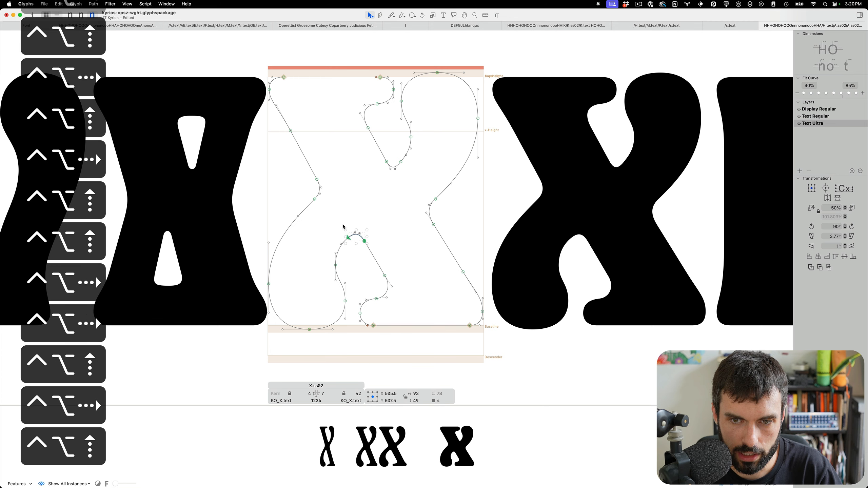
pyautogui.press('super+s')
pyautogui.click(417, 197)
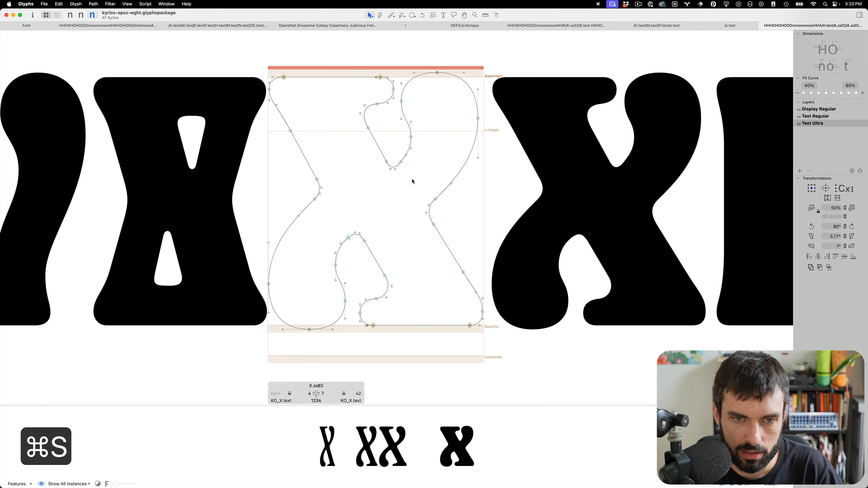
# - Duplicate the upper-left serif of X.ss02, flip it horizontally and vertically, and place the copy over the lower-right foot
pyautogui.scroll(3, 409, 181)
pyautogui.scroll(-3, 354, 202)
pyautogui.press('super+s')
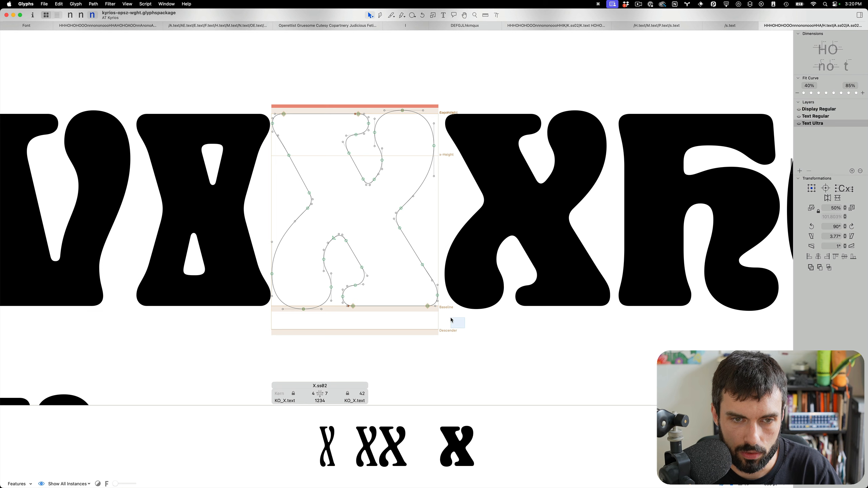
pyautogui.scroll(2, 424, 263)
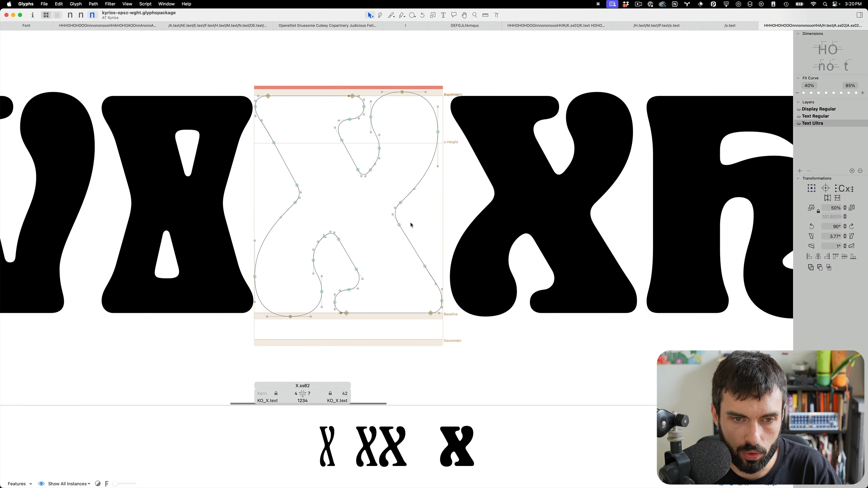
pyautogui.moveTo(369, 151); pyautogui.dragTo(209, 72)
pyautogui.press('super+c')
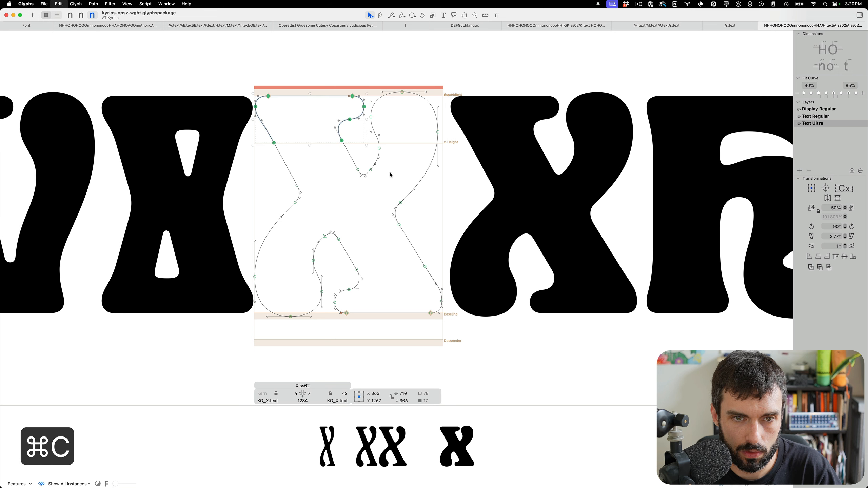
pyautogui.press('super+v')
pyautogui.click(838, 198)
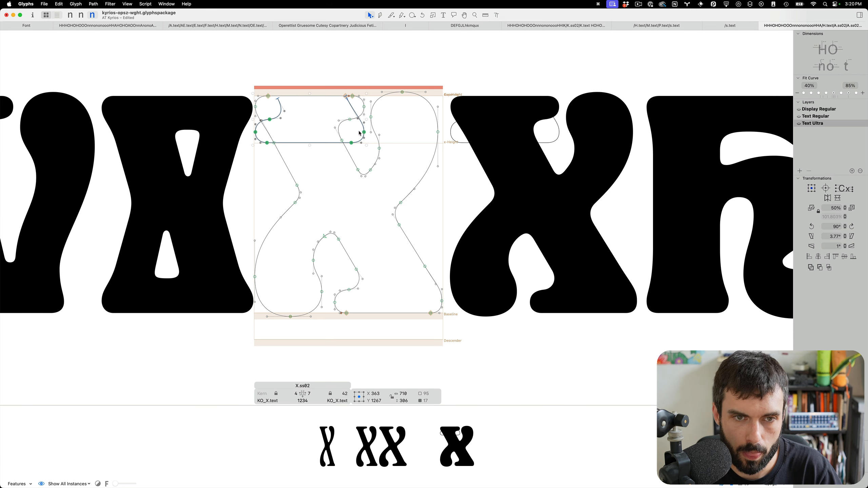
pyautogui.moveTo(279, 100); pyautogui.dragTo(358, 271)
pyautogui.scroll(5, 388, 290)
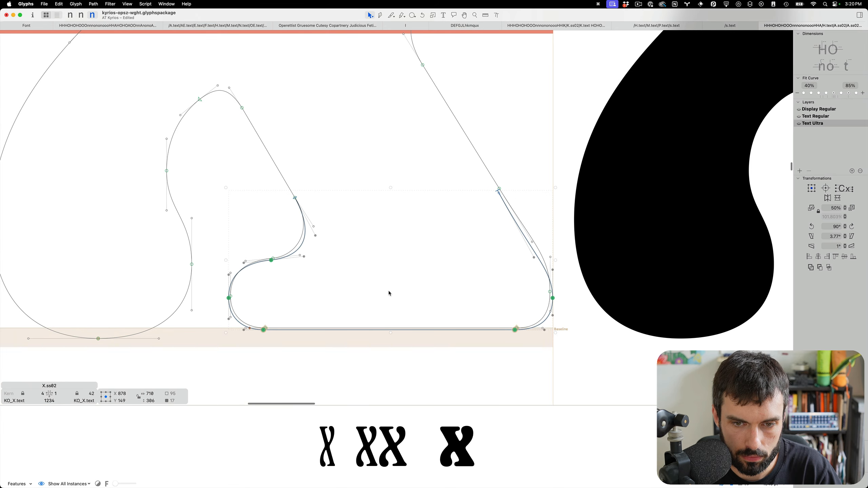
# - Nudge the flipped serif copy so its flat edge sits on the baseline and its tip aligns with the existing lower-right foot
pyautogui.hotkey('shift', 'Up')
pyautogui.press('Down')
pyautogui.press('Down')
pyautogui.press('Down')
pyautogui.press('Down')
pyautogui.press('Down')
pyautogui.press('Down')
pyautogui.press('Down')
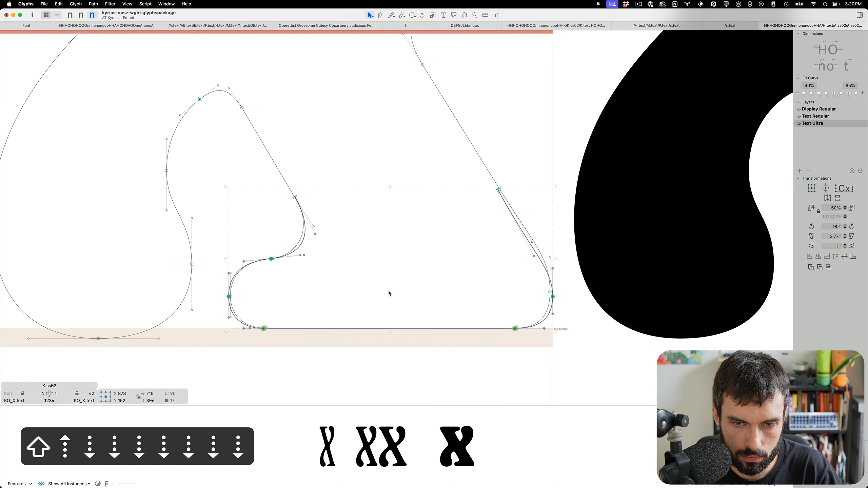
pyautogui.press('Up')
pyautogui.hotkey('shift', 'Right')
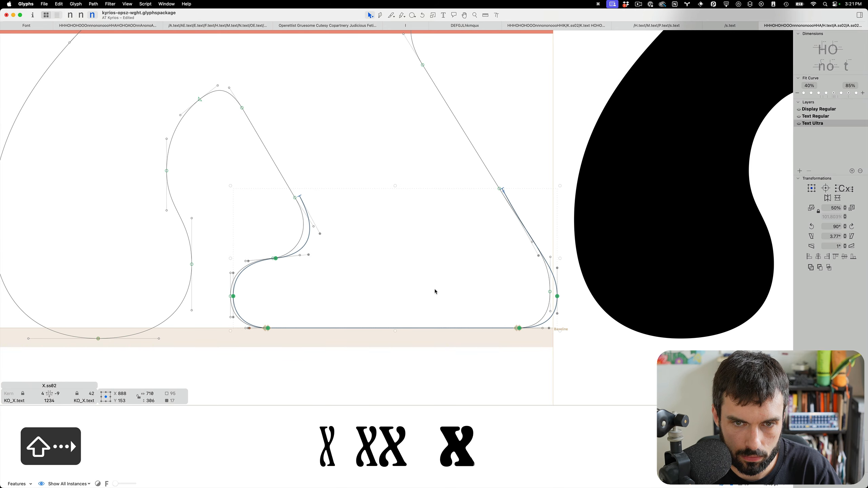
pyautogui.press('Left')
pyautogui.press('Left')
pyautogui.press('Left')
pyautogui.press('Left')
pyautogui.press('Left')
pyautogui.press('Left')
# - Cut the aligned serif copy, delete the original lower-right foot's nodes, and paste the copy back in its place
pyautogui.press('super+x')
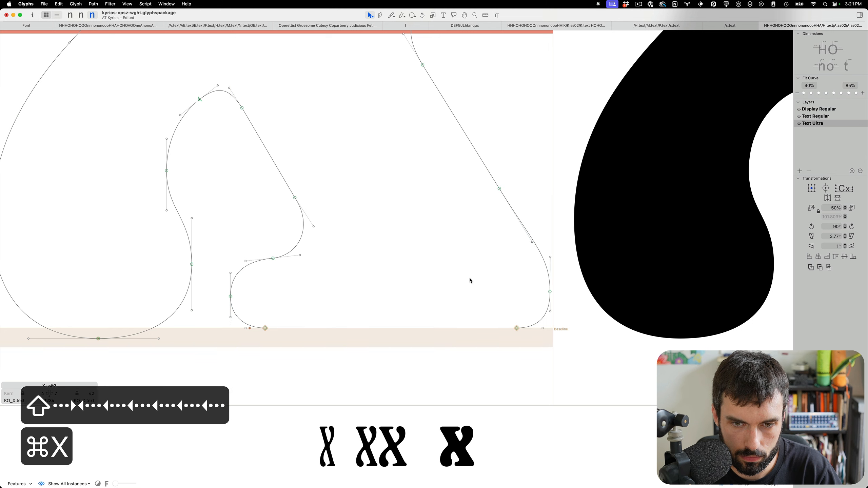
pyautogui.moveTo(679, 395); pyautogui.dragTo(206, 164)
pyautogui.hotkey('alt', 'BackSpace')
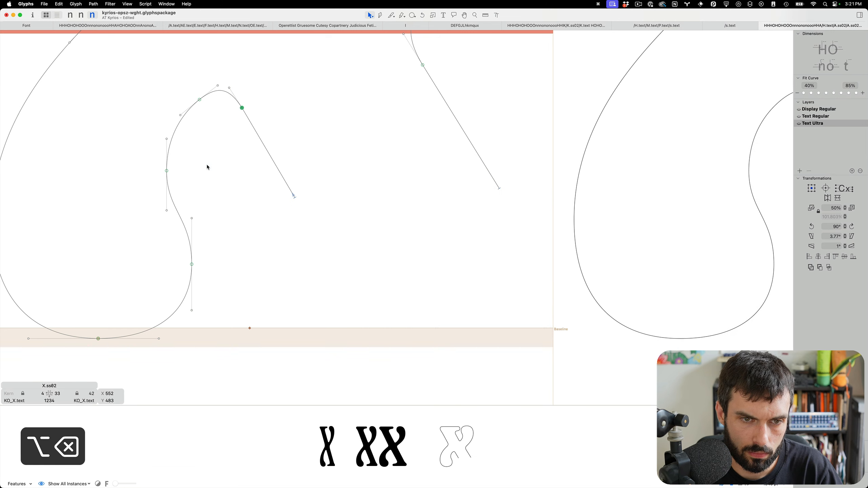
pyautogui.press('super+v')
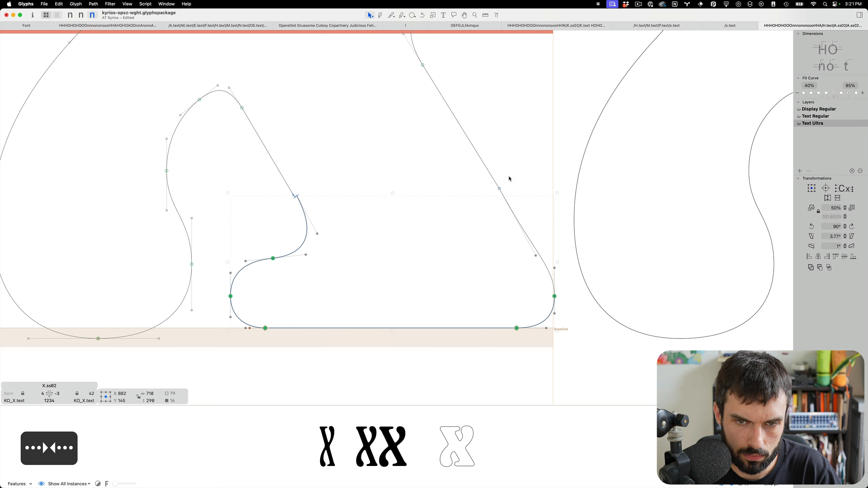
# - Connect both ends of the pasted foot to the X's diagonal stems so that the outline is closed
pyautogui.click(500, 189)
pyautogui.press('Return')
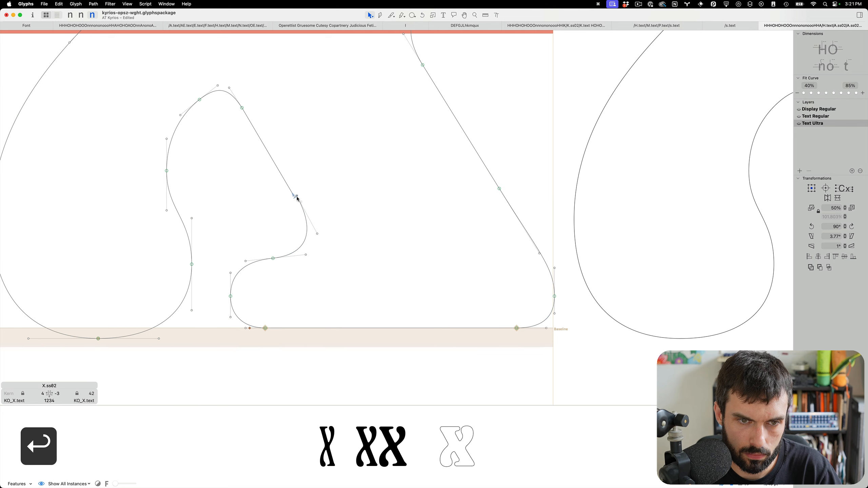
pyautogui.moveTo(297, 197); pyautogui.dragTo(295, 198)
pyautogui.click(265, 208)
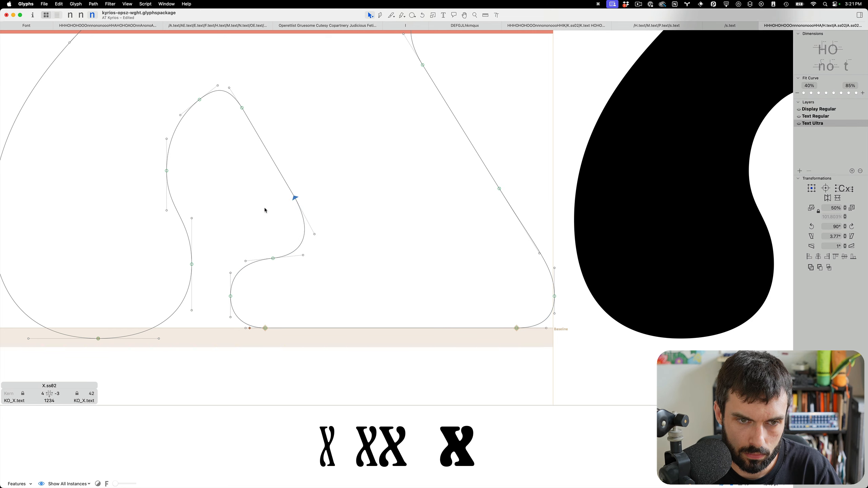
pyautogui.press('Return')
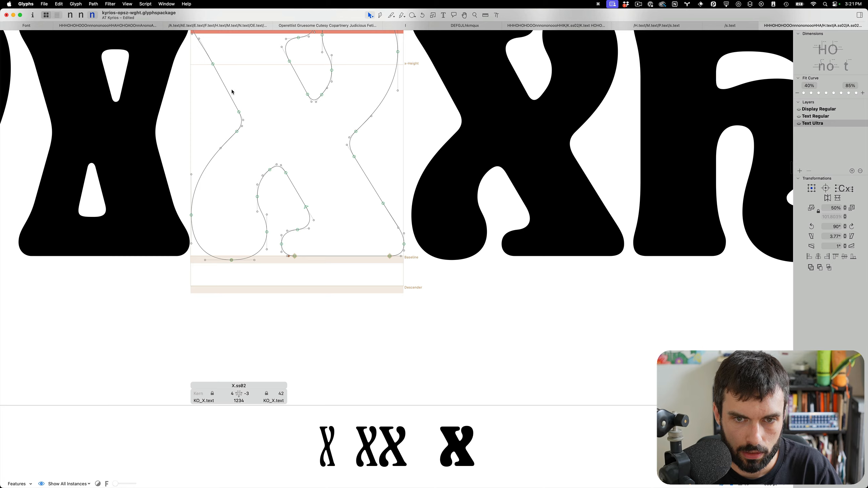
pyautogui.scroll(3, 233, 93)
pyautogui.press('p')
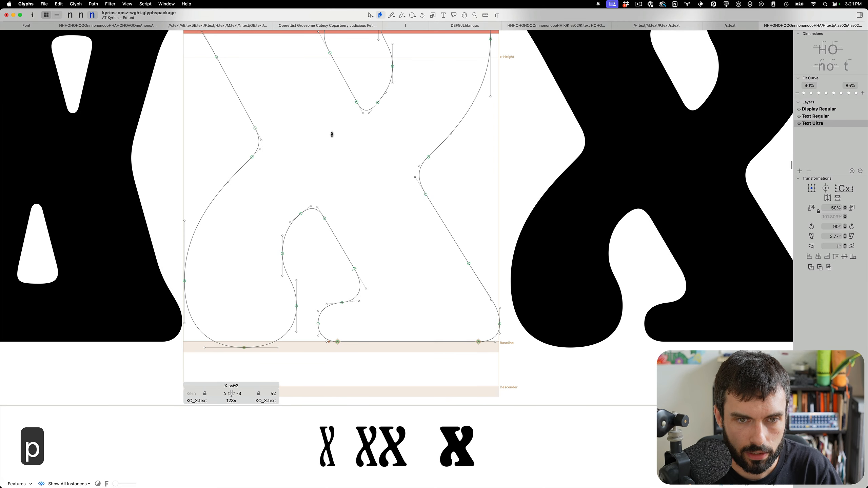
pyautogui.click(366, 112)
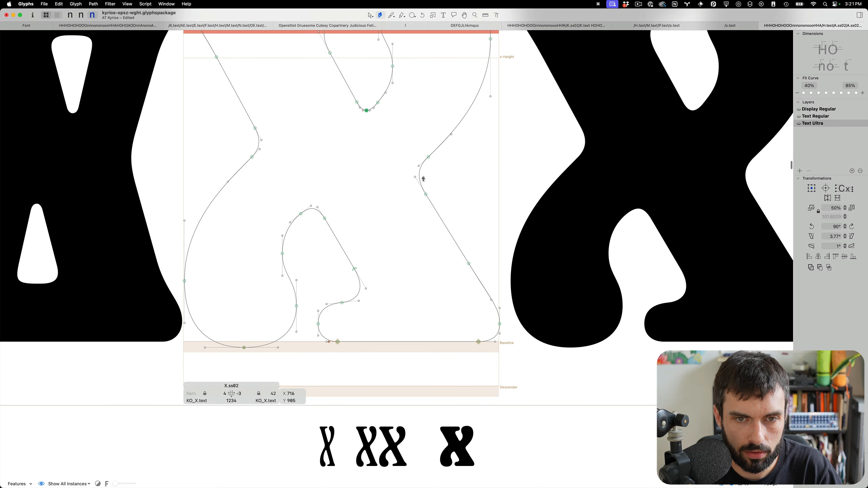
pyautogui.press('super+z')
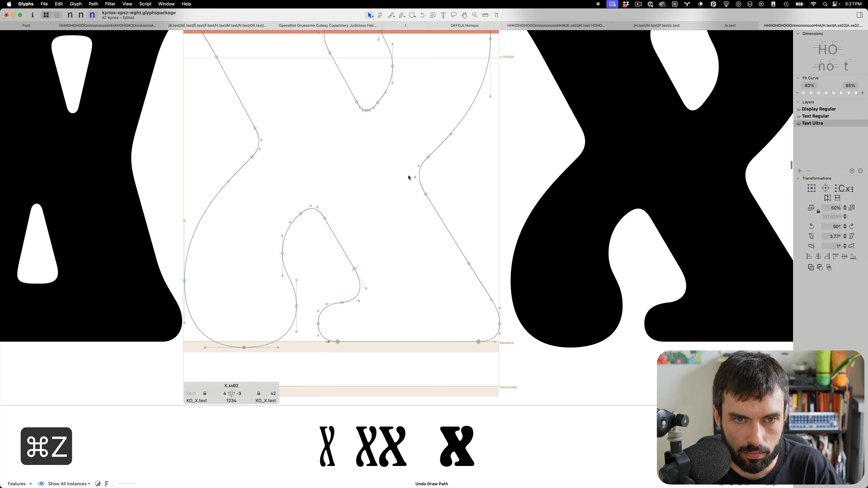
pyautogui.press('super+z')
pyautogui.press('v')
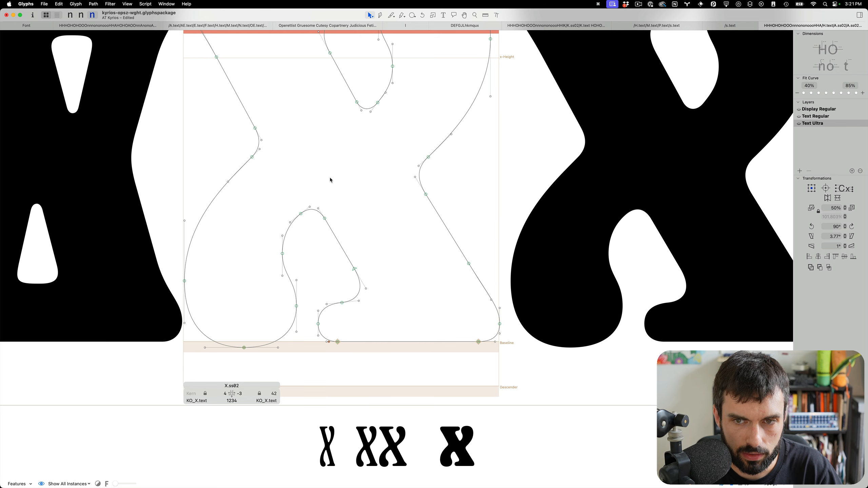
# - Compare the X across the three masters, then reshape its long lower-left and upper-right curves by adjusting their handles in Text Ultra
pyautogui.scroll(-2, 330, 177)
pyautogui.scroll(2, 337, 181)
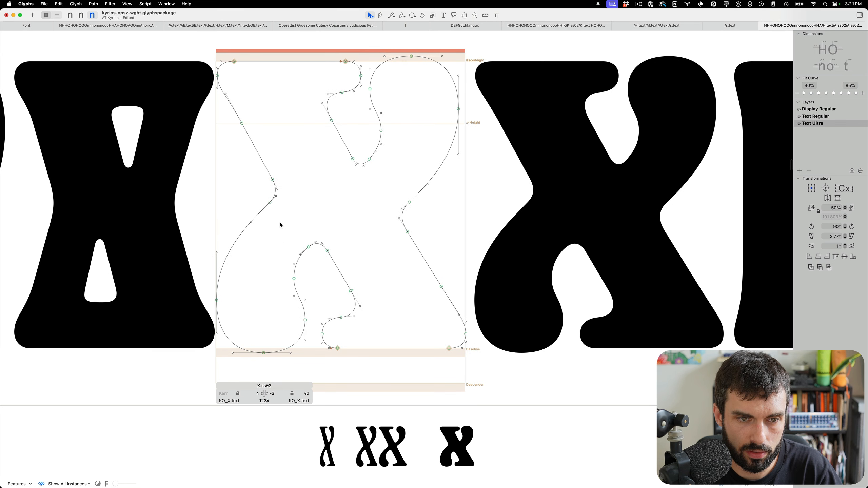
pyautogui.press('super+1')
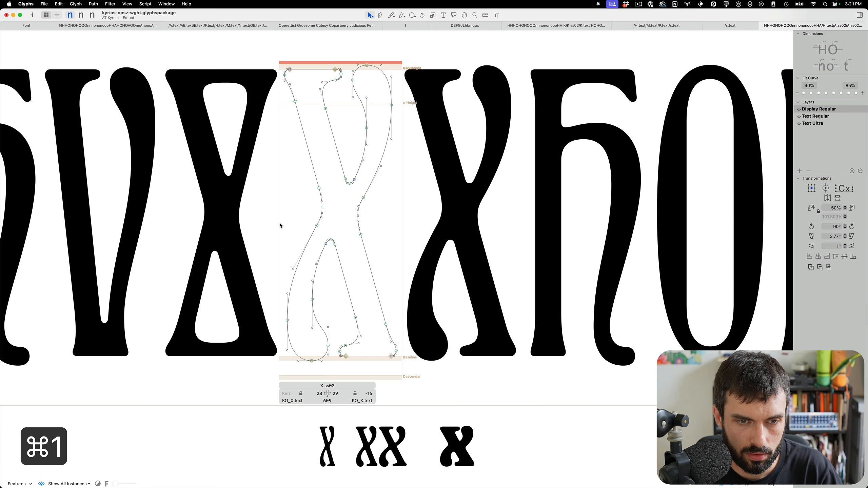
pyautogui.press('super+2')
pyautogui.press('super+3')
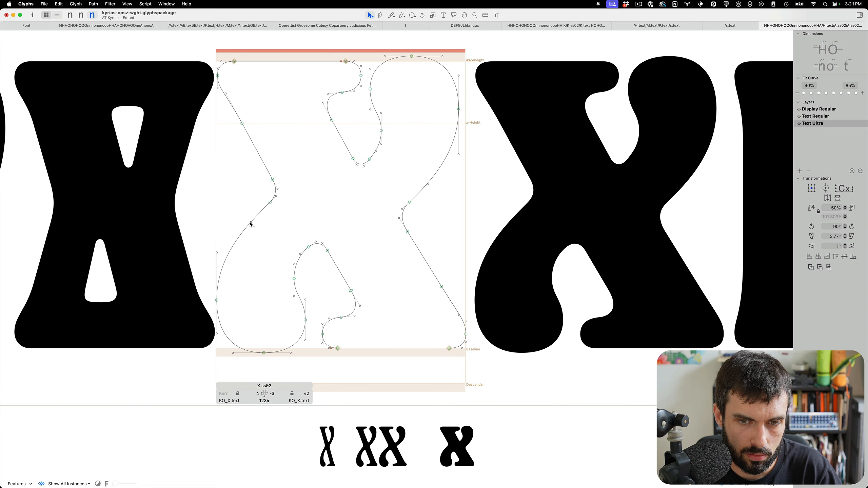
pyautogui.moveTo(251, 224); pyautogui.dragTo(232, 248)
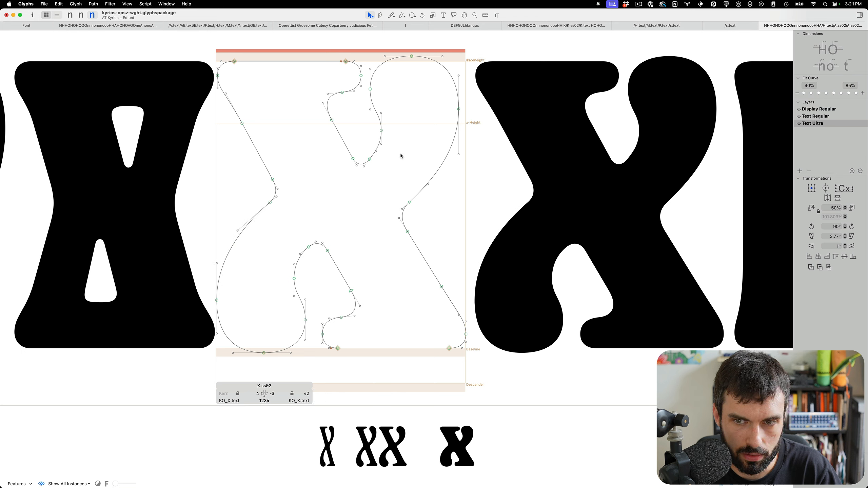
pyautogui.moveTo(428, 187); pyautogui.dragTo(441, 150)
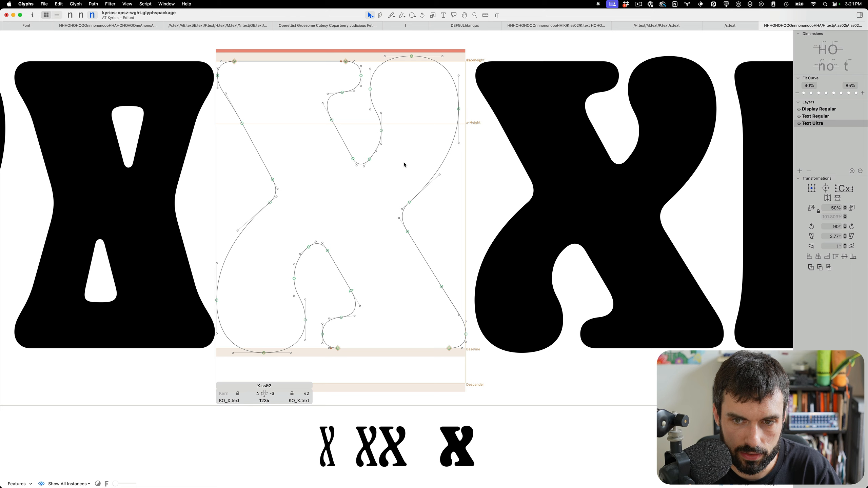
# - Add extreme nodes to the X's left and right waist curves and its upper and lower notches, then save the font
pyautogui.press('p')
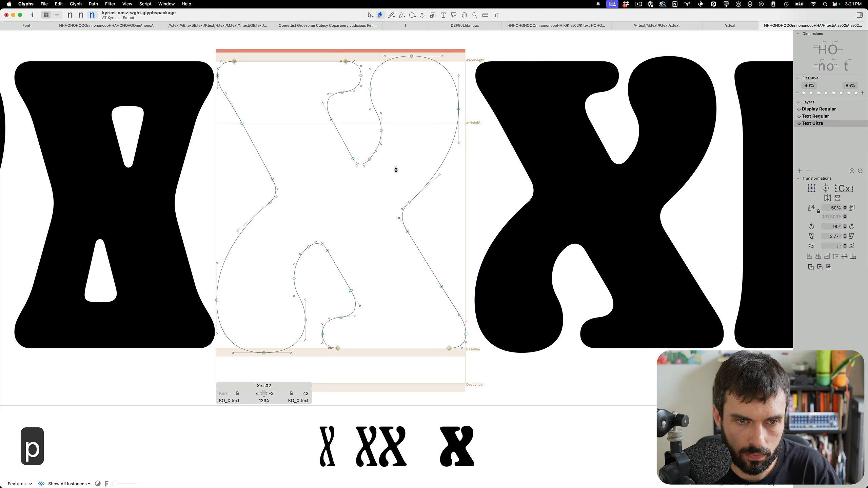
pyautogui.click(276, 191)
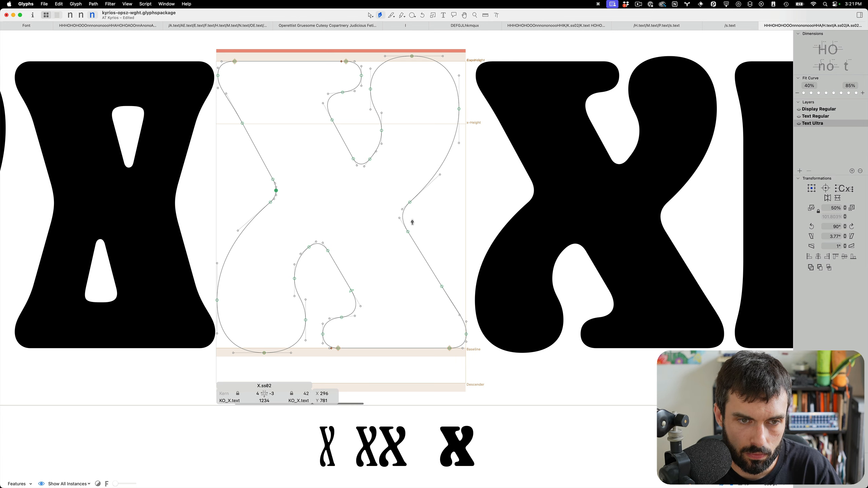
pyautogui.click(361, 164)
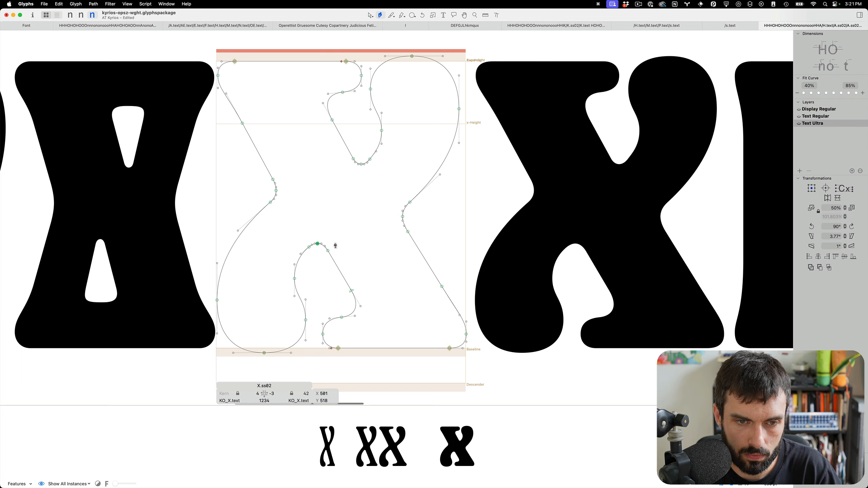
pyautogui.press('super+s')
pyautogui.press('t')
pyautogui.scroll(-5, 372, 237)
pyautogui.press('super+s')
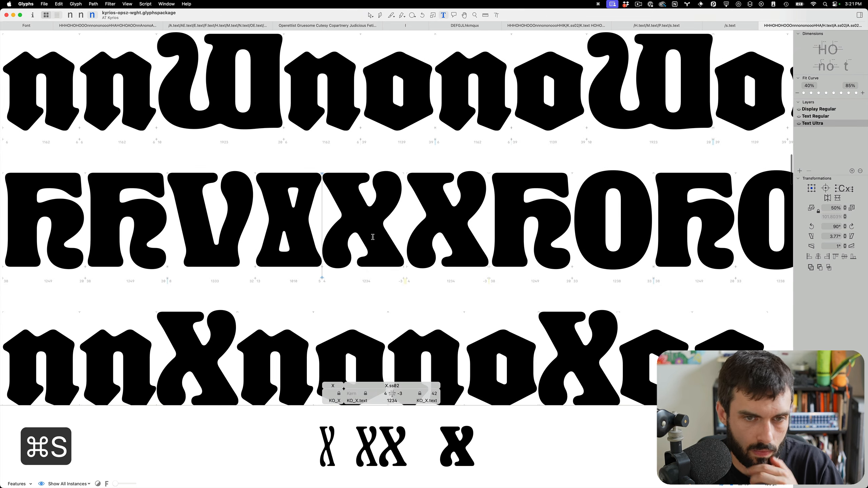
pyautogui.scroll(3, 367, 232)
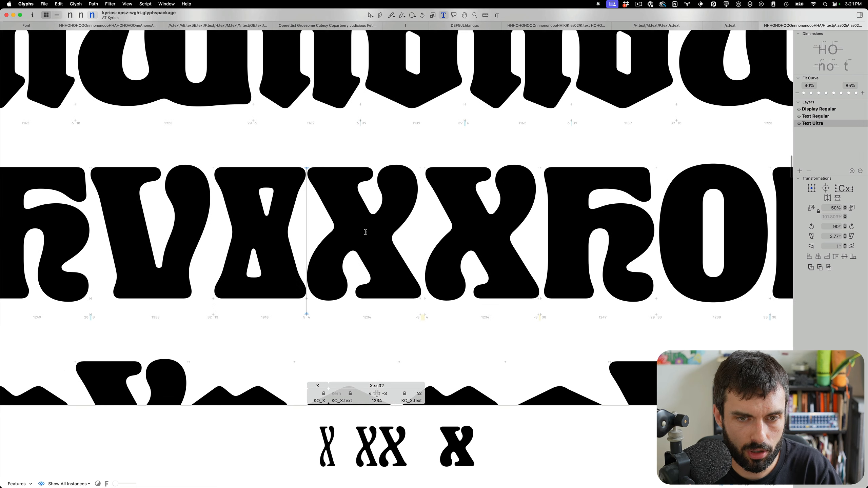
# - Move the inner extreme node of the X's lower-left bulb right and up to X 462, Y 160, keeping the curve smooth
pyautogui.press('Escape')
pyautogui.scroll(3, 366, 232)
pyautogui.press('v')
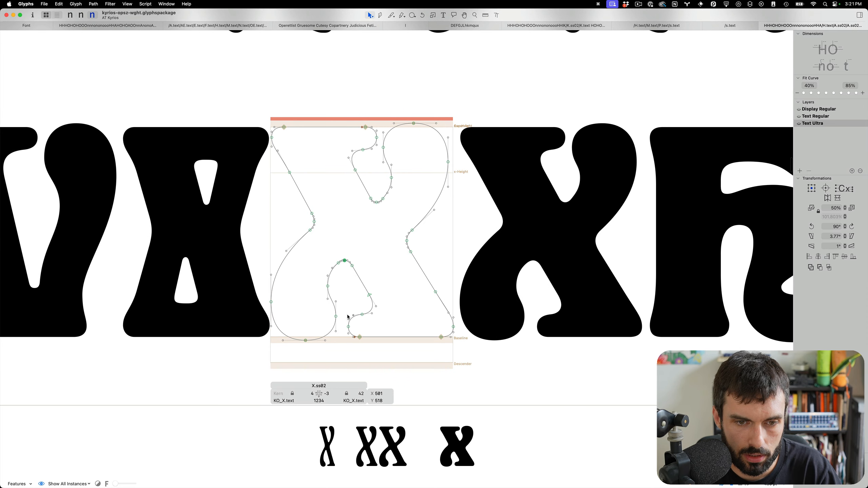
pyautogui.click(336, 317)
pyautogui.hotkey('ctrl', 'alt', 'shift', 'Right')
pyautogui.hotkey('ctrl', 'alt', 'shift', 'Up')
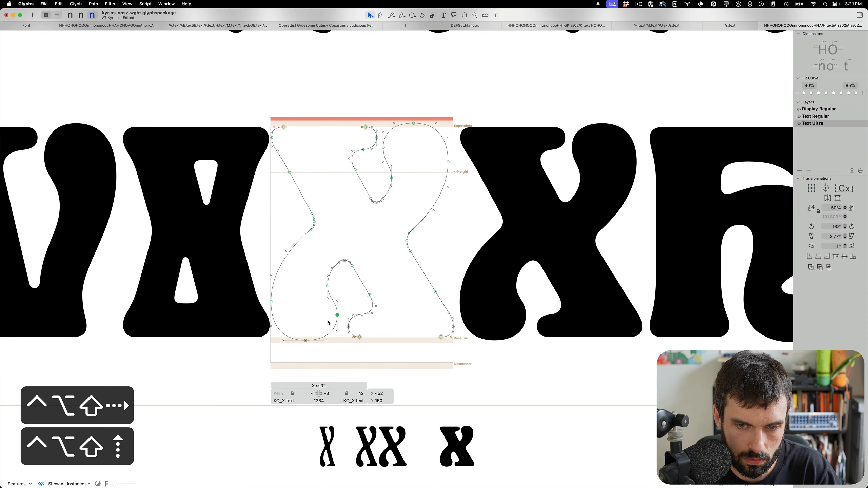
pyautogui.hotkey('ctrl', 'alt', 'shift', 'Right')
pyautogui.hotkey('ctrl', 'alt', 'shift', 'Up')
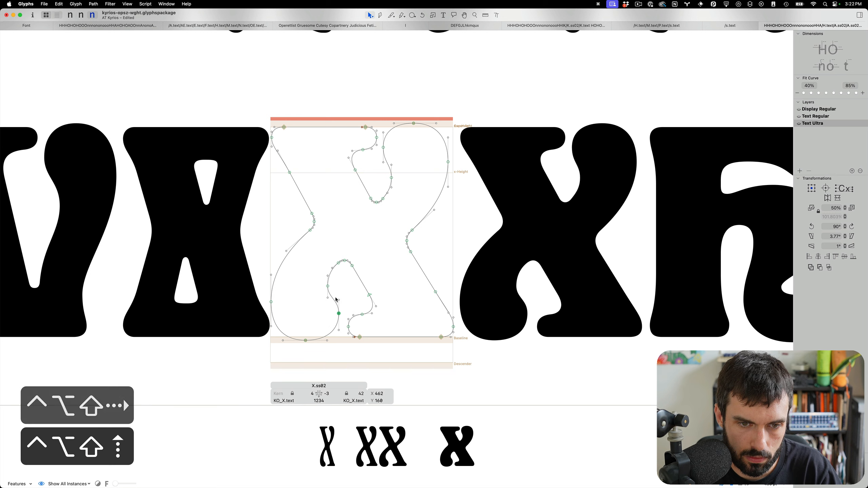
# - Shift the rounded left tip of the X's lower-right foot left to X 563.5 and save the font
pyautogui.click(328, 297)
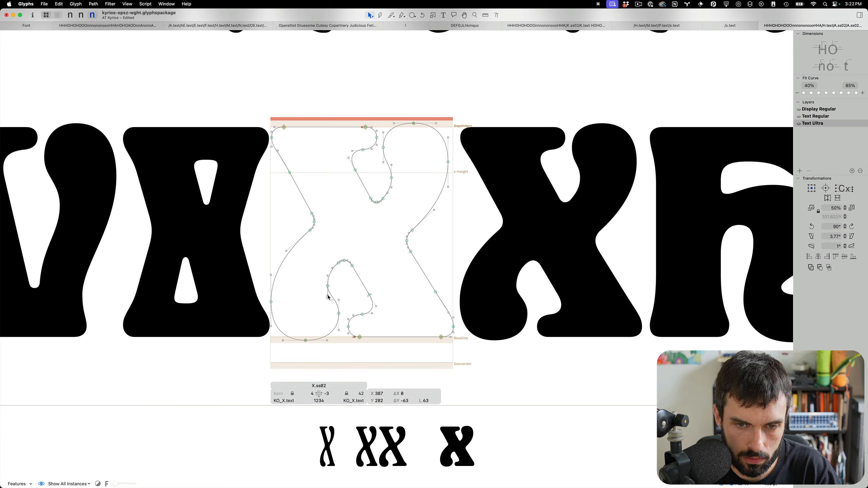
pyautogui.moveTo(373, 356); pyautogui.dragTo(344, 316)
pyautogui.hotkey('ctrl', 'alt', 'shift', 'Left')
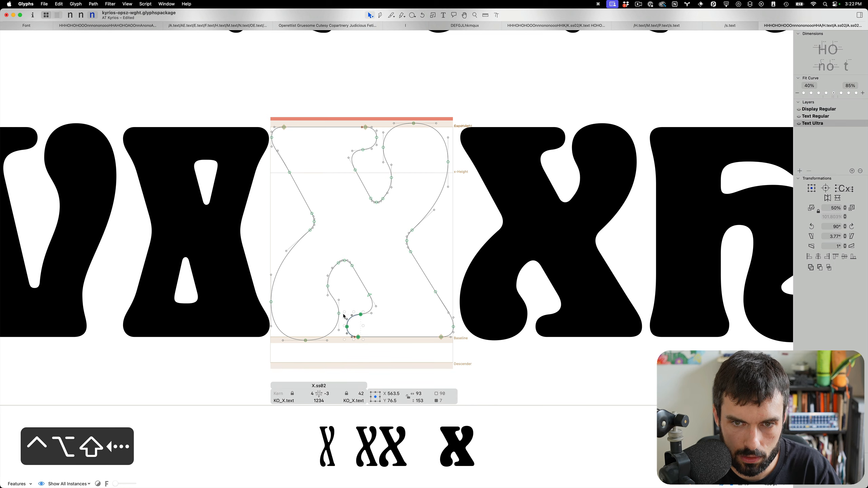
pyautogui.press('super+s')
pyautogui.press('super+s')
# - Increase the sidebearings of X.ss02 to 14 and 7, save, and check its spacing in the sample text lines
pyautogui.press('t')
pyautogui.hotkey('ctrl', 'shift', 'Right')
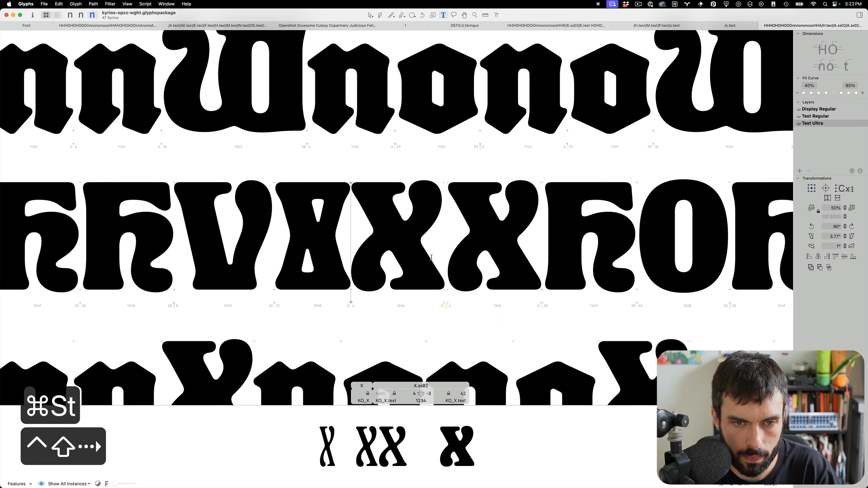
pyautogui.press('super+shift+Right')
pyautogui.scroll(-5, 447, 256)
pyautogui.press('super+s')
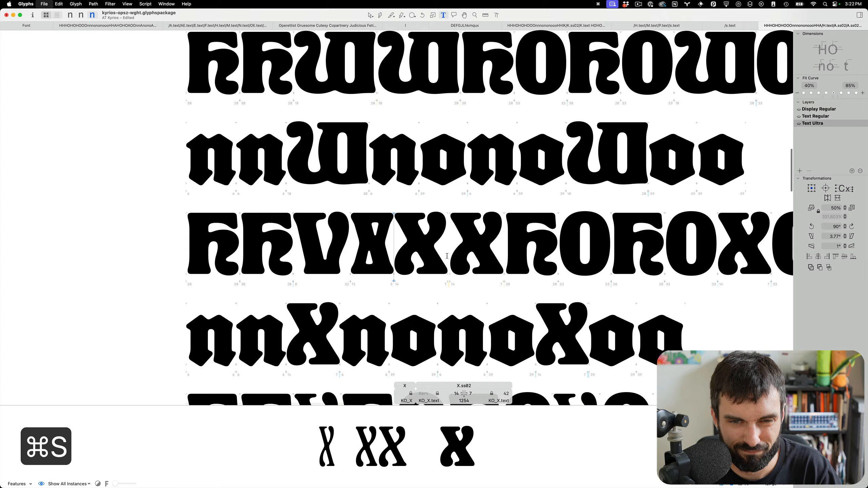
pyautogui.scroll(-5, 447, 256)
pyautogui.scroll(5, 293, 231)
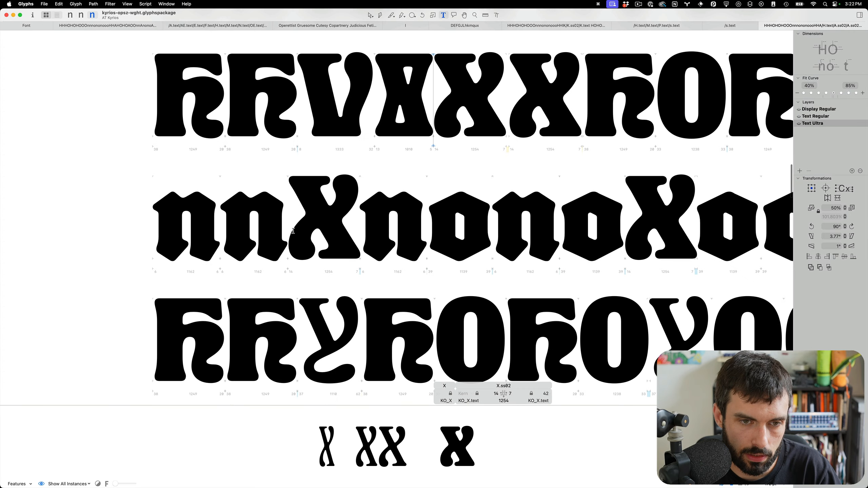
# - Open the X.ss02 in the lowercase sample line for editing and copy the upper half of its outline
pyautogui.click(293, 231)
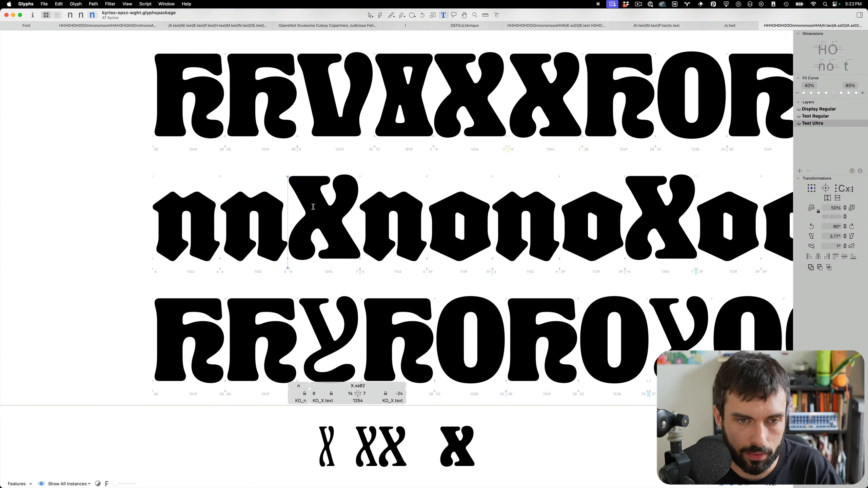
pyautogui.press('Escape')
pyautogui.scroll(5, 291, 199)
pyautogui.moveTo(293, 141); pyautogui.dragTo(467, 270)
pyautogui.press('cmd+c')
pyautogui.scroll(-5, 397, 332)
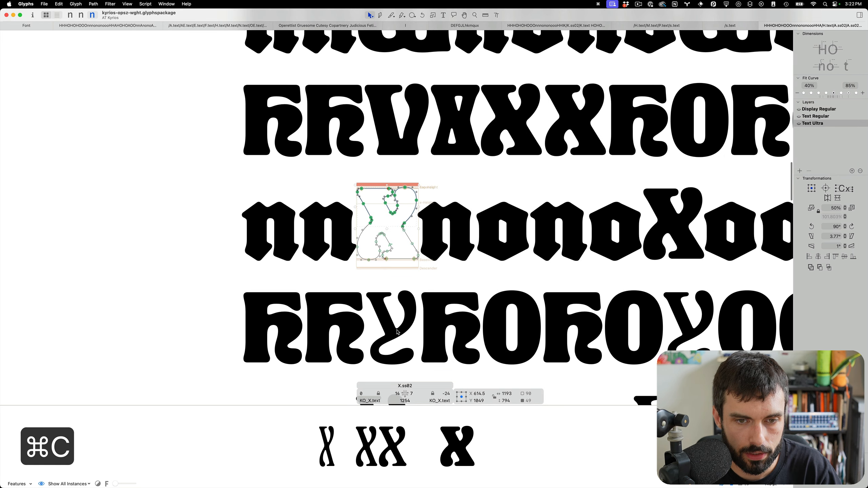
# - Open Y.ss02, cut away its upper arms leaving the path open, and paste the copied upper half of the X
pyautogui.scroll(3, 397, 332)
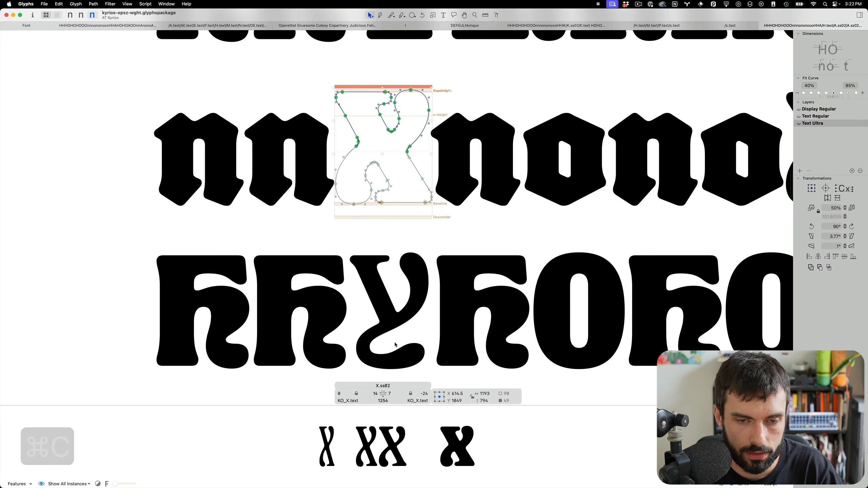
pyautogui.doubleClick(404, 287)
pyautogui.scroll(-3, 401, 285)
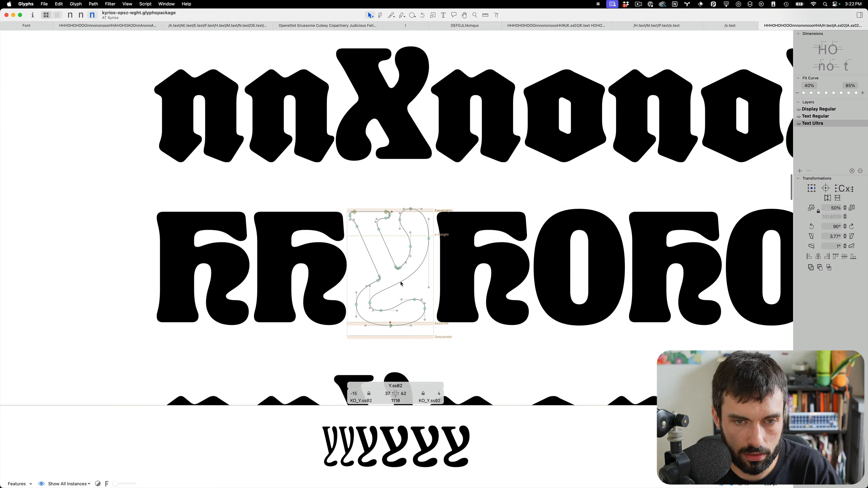
pyautogui.scroll(3, 401, 284)
pyautogui.moveTo(483, 129); pyautogui.dragTo(274, 298)
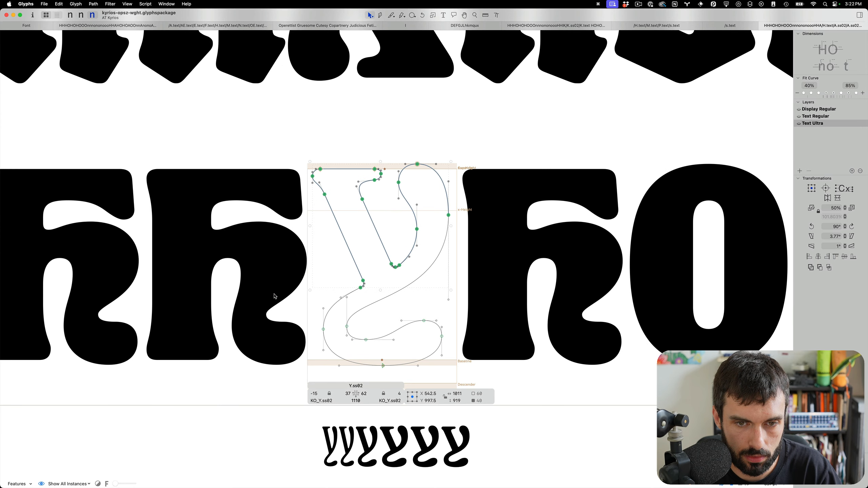
pyautogui.hotkey('alt', 'BackSpace')
pyautogui.press('super+v')
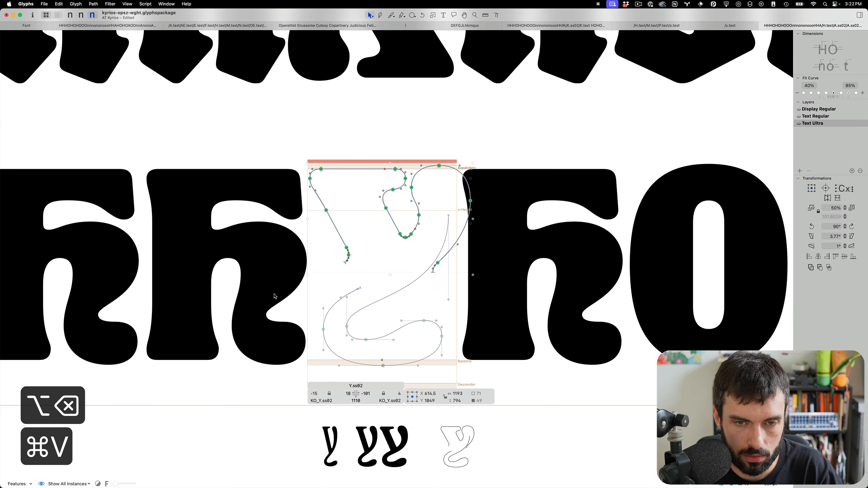
# - Delete the leftover node below the pasted right arm and drag the Y's lower curve end onto the arm's right extreme
pyautogui.click(448, 269)
pyautogui.click(437, 262)
pyautogui.press('BackSpace')
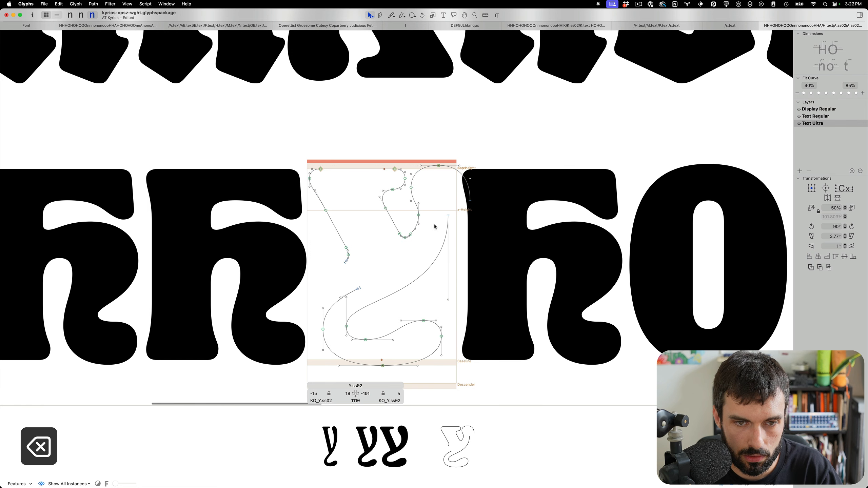
pyautogui.hscroll(2, 451, 217)
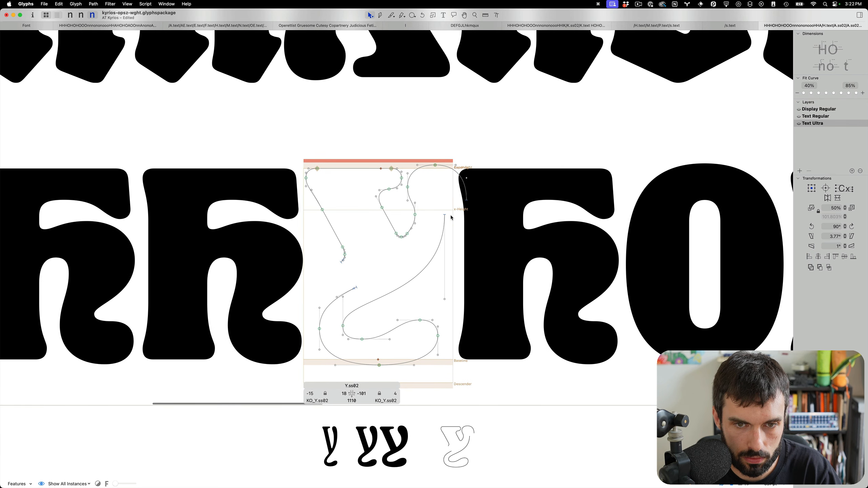
pyautogui.moveTo(445, 216); pyautogui.dragTo(467, 202)
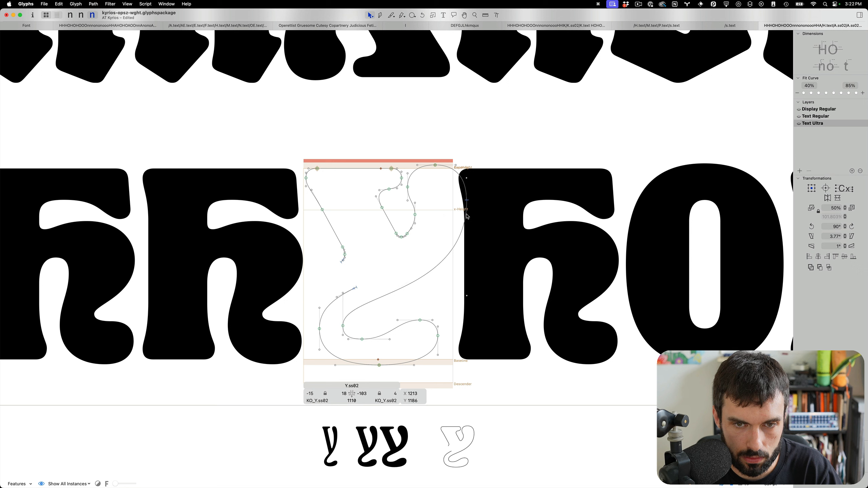
# - Move the left arm's lower corner down to the Y's bowl and shift the bowl's left extreme to X 35, Y 266
pyautogui.moveTo(354, 278)
pyautogui.mouseDown()
pyautogui.moveTo(327, 234)
pyautogui.moveTo(349, 269)
pyautogui.moveTo(346, 281)
pyautogui.mouseUp()
pyautogui.moveTo(321, 330); pyautogui.dragTo(309, 326)
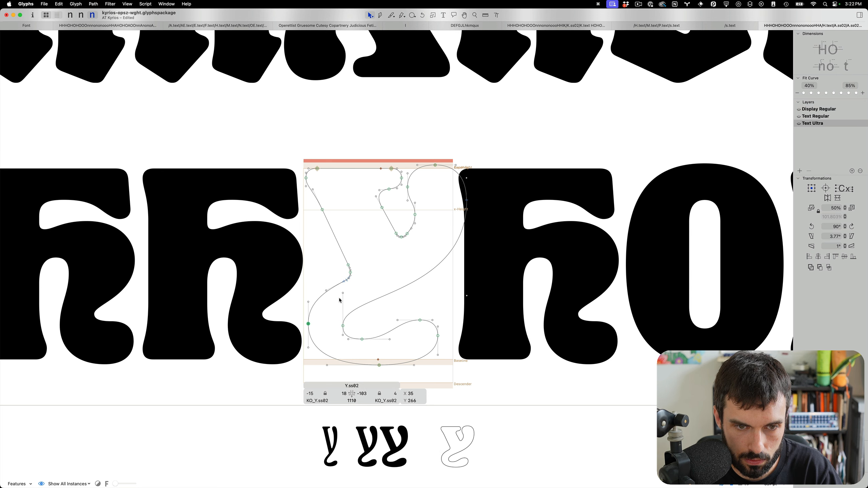
# - Join the open path ends at the Y's left waist into one smooth node and nudge it up and left
pyautogui.click(350, 289)
pyautogui.scroll(10, 350, 284)
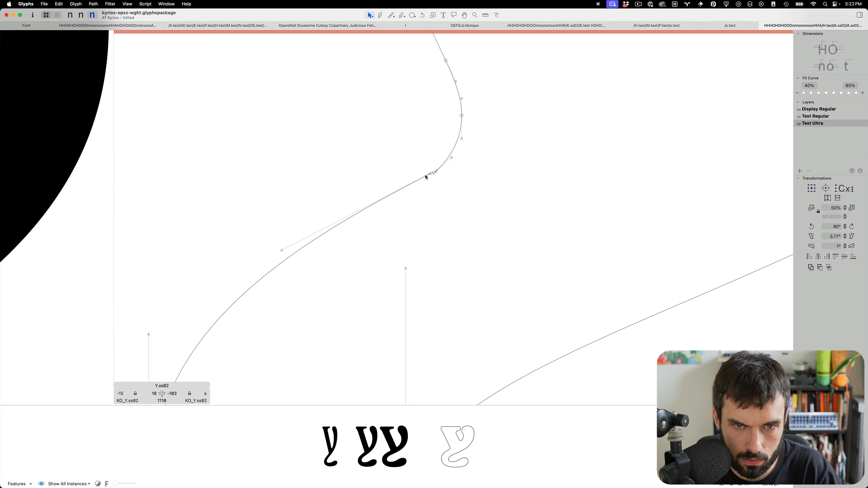
pyautogui.moveTo(434, 174); pyautogui.dragTo(434, 176)
pyautogui.press('Return')
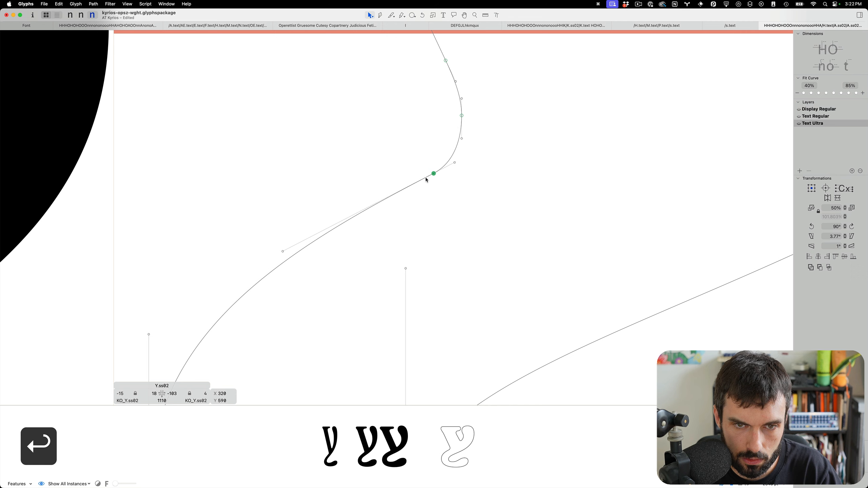
pyautogui.hotkey('ctrl', 'alt', 'Up')
pyautogui.hotkey('ctrl', 'alt', 'Left')
pyautogui.hotkey('ctrl', 'alt', 'Up')
pyautogui.hotkey('ctrl', 'alt', 'Left')
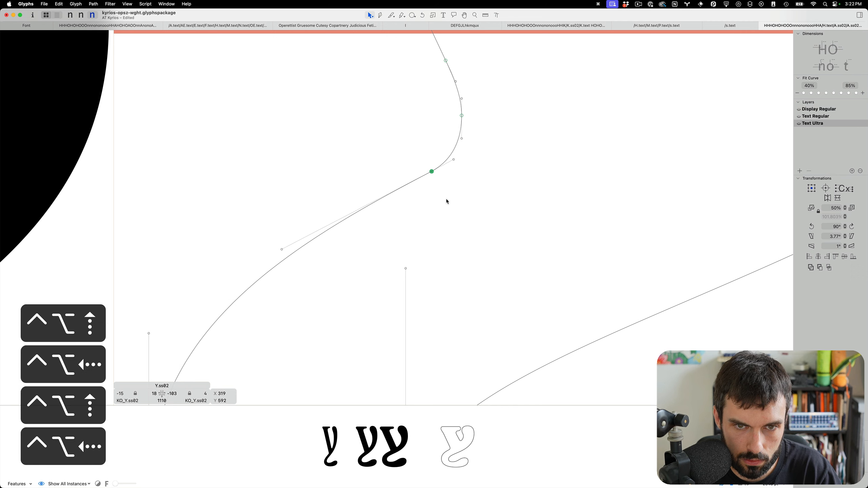
pyautogui.hotkey('ctrl', 'alt', 'Left')
pyautogui.hotkey('ctrl', 'alt', 'Up')
pyautogui.hotkey('ctrl', 'alt', 'Up')
pyautogui.hotkey('ctrl', 'alt', 'Left')
pyautogui.hotkey('ctrl', 'alt', 'Left')
pyautogui.hotkey('ctrl', 'alt', 'Up')
pyautogui.hotkey('ctrl', 'alt', 'Up')
pyautogui.hotkey('ctrl', 'alt', 'Left')
pyautogui.scroll(-10, 446, 198)
pyautogui.click(496, 207)
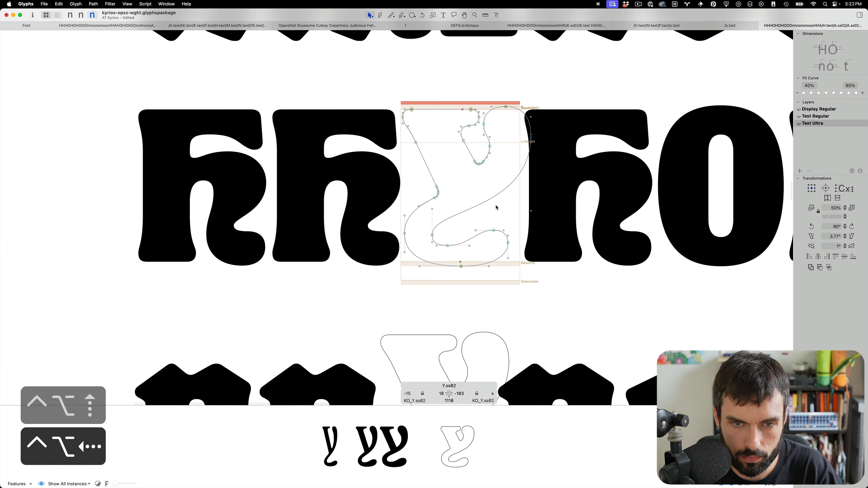
# - Select the nodes of the Y's lower-right tail and extend the tail outward and up to match the wider arms
pyautogui.scroll(2, 518, 239)
pyautogui.moveTo(510, 317); pyautogui.dragTo(430, 243)
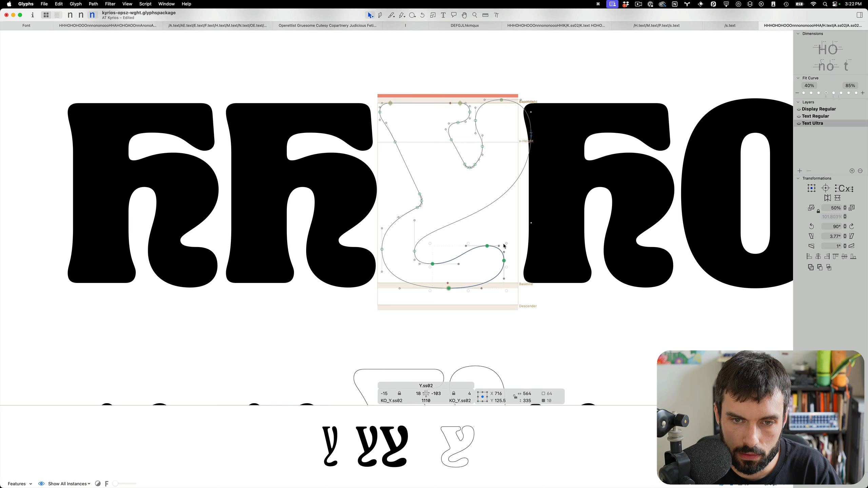
pyautogui.moveTo(506, 243); pyautogui.dragTo(529, 229)
pyautogui.click(473, 237)
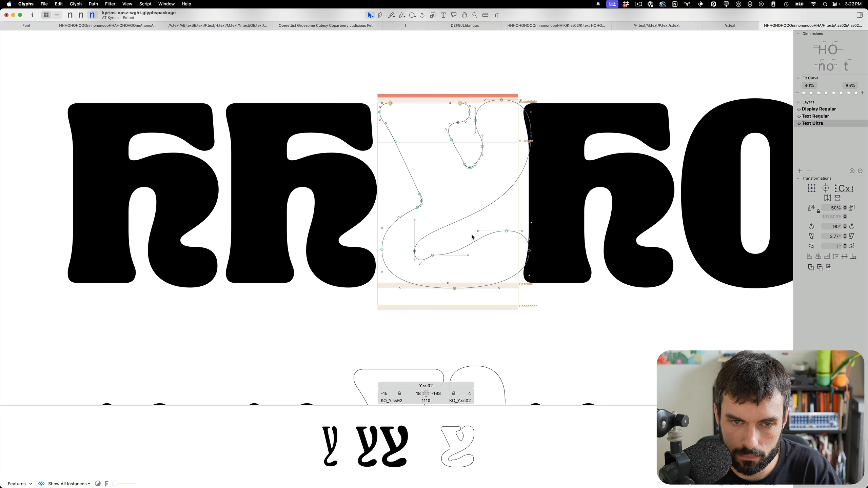
# - Level the handles in the Y's inner tail curve, raise its left extreme, and move the low node to X 379, Y 221
pyautogui.click(433, 255)
pyautogui.moveTo(446, 243); pyautogui.dragTo(430, 266)
pyautogui.press('Up')
pyautogui.press('Left')
pyautogui.scroll(3, 431, 268)
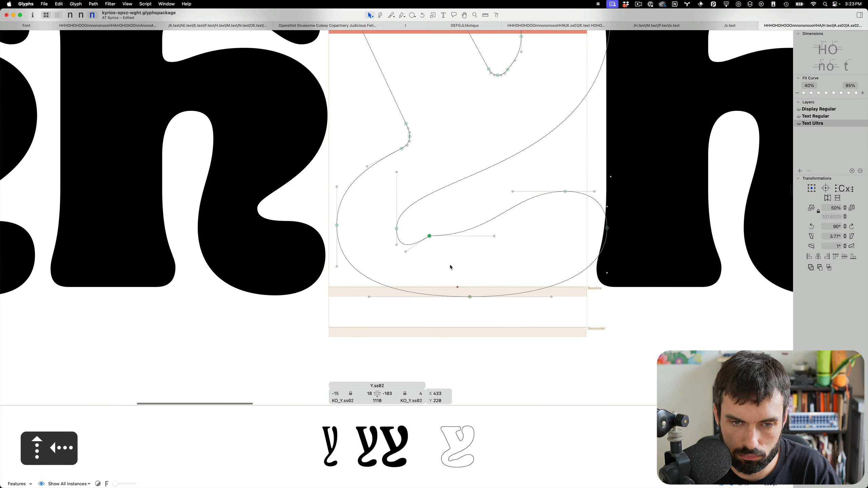
pyautogui.moveTo(502, 229); pyautogui.dragTo(479, 256)
pyautogui.press('Down')
pyautogui.press('Up')
pyautogui.press('Down')
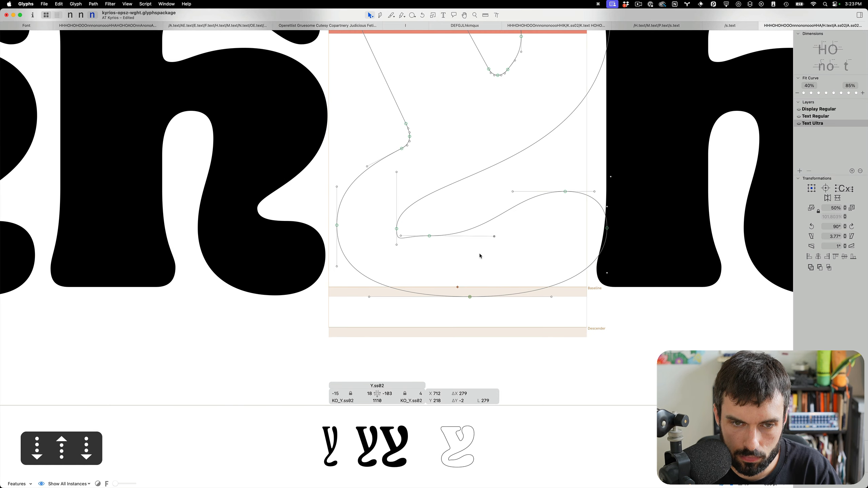
pyautogui.click(479, 254)
pyautogui.moveTo(396, 230); pyautogui.dragTo(400, 234)
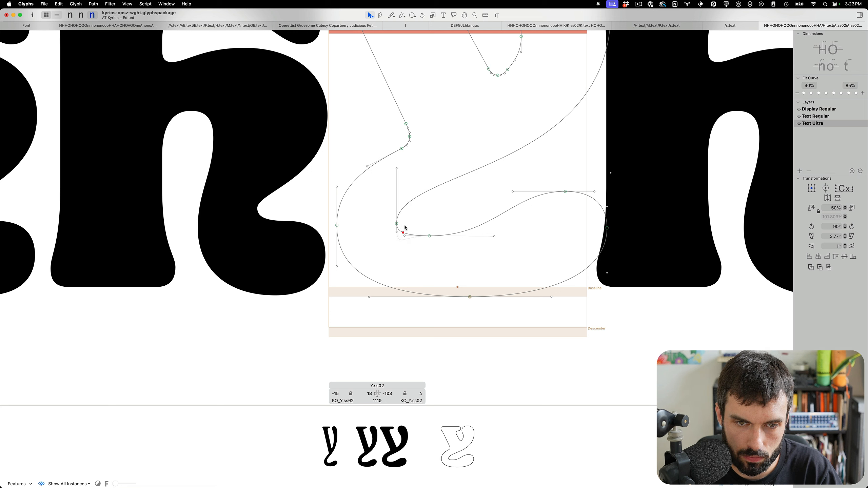
pyautogui.moveTo(429, 235); pyautogui.dragTo(414, 236)
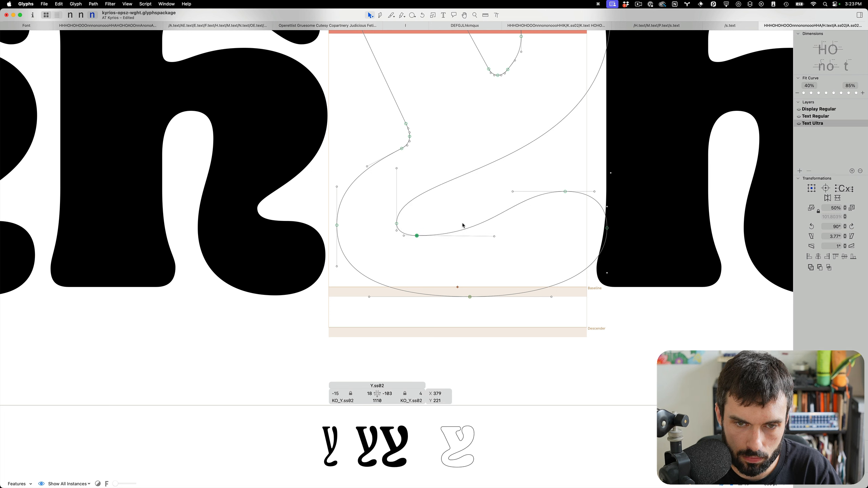
# - Nudge the node at the Y's right extreme left and increase the right sidebearing of Y.ss02 to 17
pyautogui.press('t')
pyautogui.scroll(-5, 472, 219)
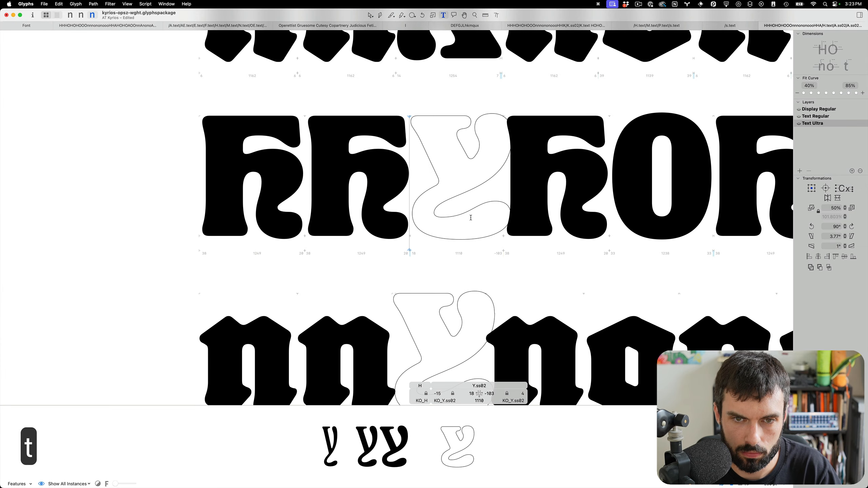
pyautogui.scroll(5, 471, 218)
pyautogui.press('Escape')
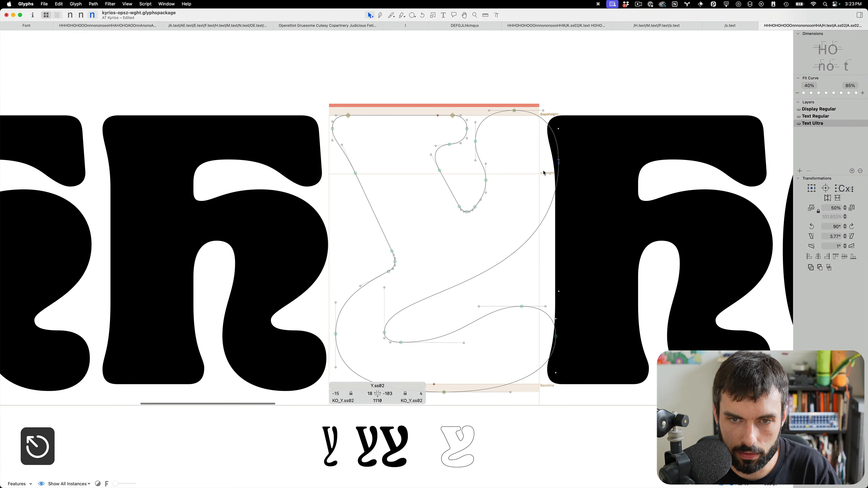
pyautogui.click(559, 162)
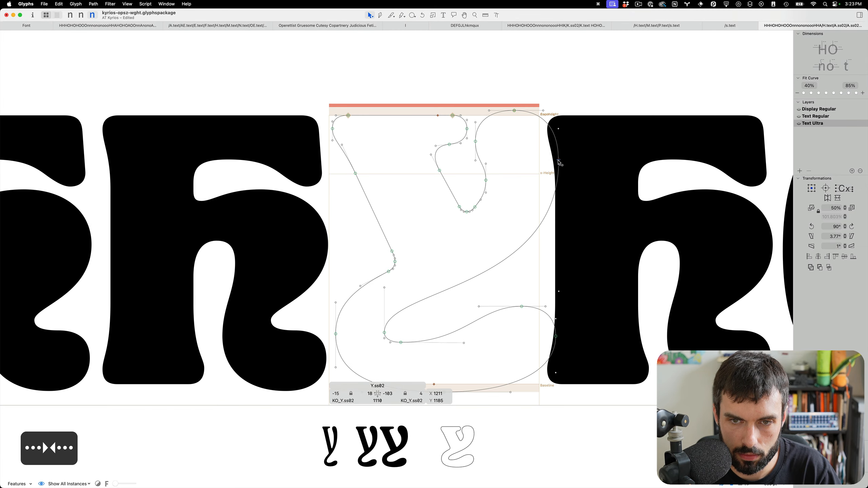
pyautogui.press('Left')
pyautogui.press('Left')
pyautogui.press('t')
pyautogui.press('shift+super+Right')
pyautogui.press('shift+super+Right')
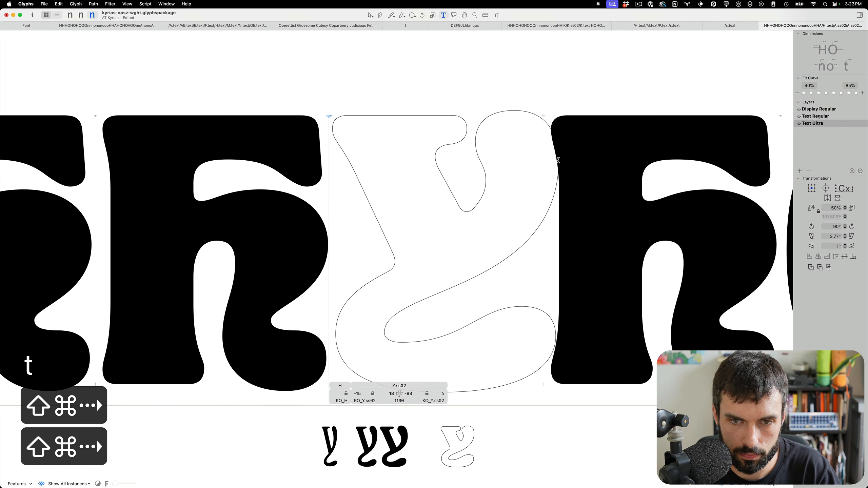
pyautogui.press('shift+super+Right')
pyautogui.press('shift+super+Right')
pyautogui.press('shift+super+Right')
pyautogui.press('shift+super+Right')
pyautogui.press('shift+super+Right')
pyautogui.press('shift+super+Right')
pyautogui.press('shift+super+Right')
pyautogui.press('shift+super+Right')
pyautogui.press('shift+super+Right')
pyautogui.press('shift+super+Right')
pyautogui.press('shift+super+Right')
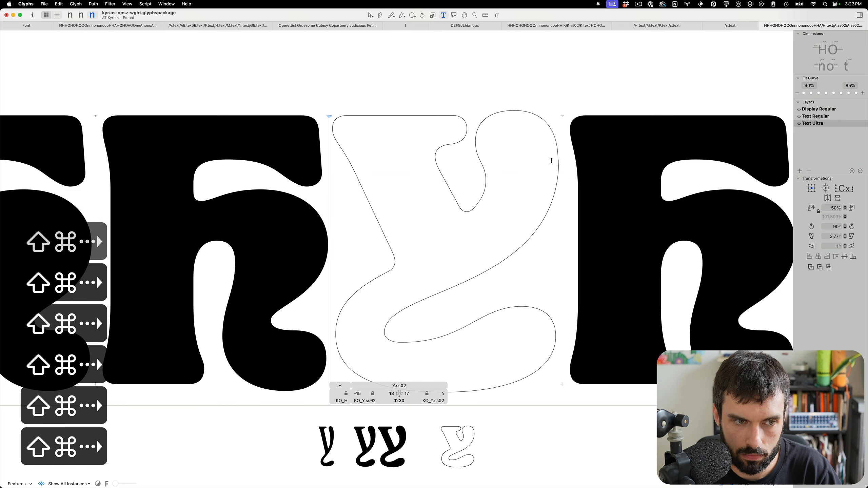
# - Close the gap at the Y's right extreme by joining the two open ends at X 1209, Y 1185
pyautogui.scroll(-1, 557, 160)
pyautogui.doubleClick(525, 161)
pyautogui.scroll(10, 544, 137)
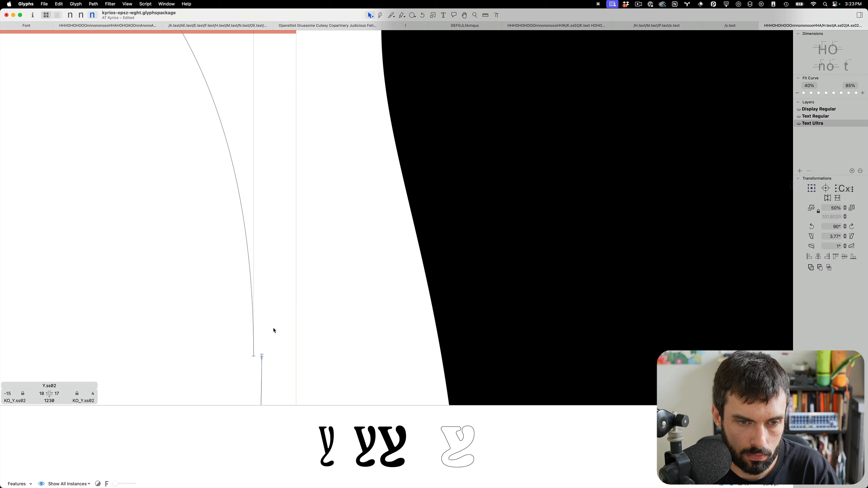
pyautogui.click(262, 354)
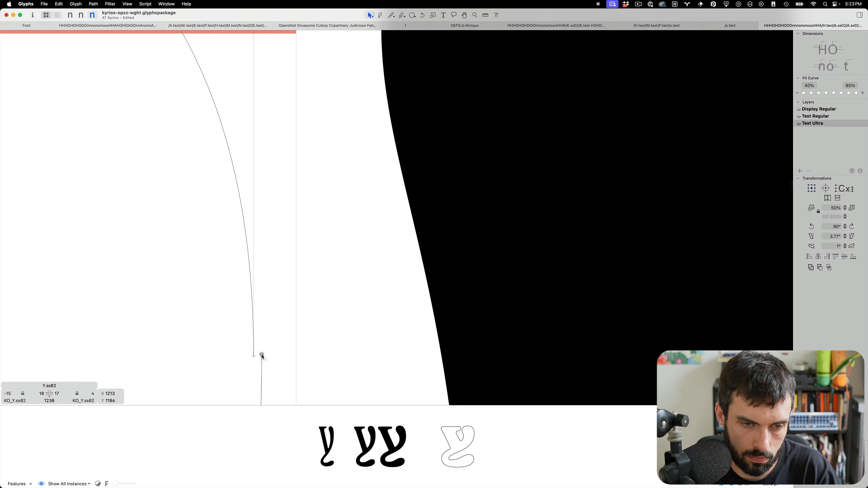
pyautogui.moveTo(262, 356); pyautogui.dragTo(256, 359)
pyautogui.press('/')
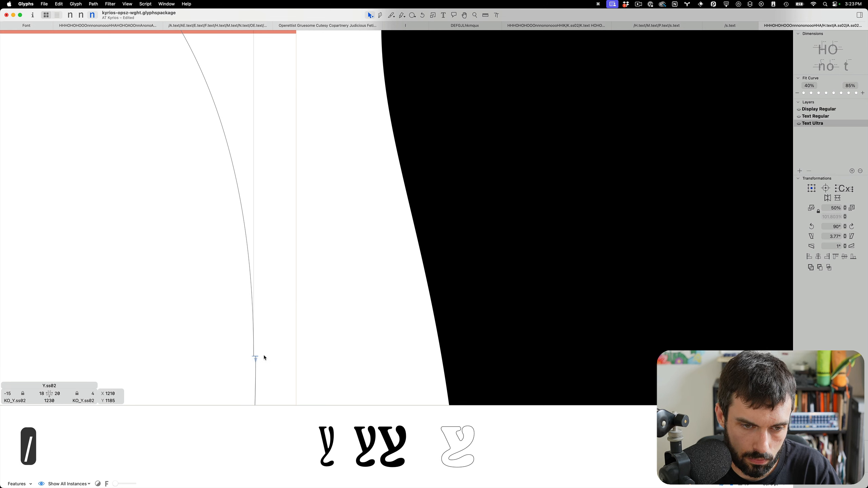
pyautogui.press('Left')
pyautogui.press('Left')
pyautogui.press('Return')
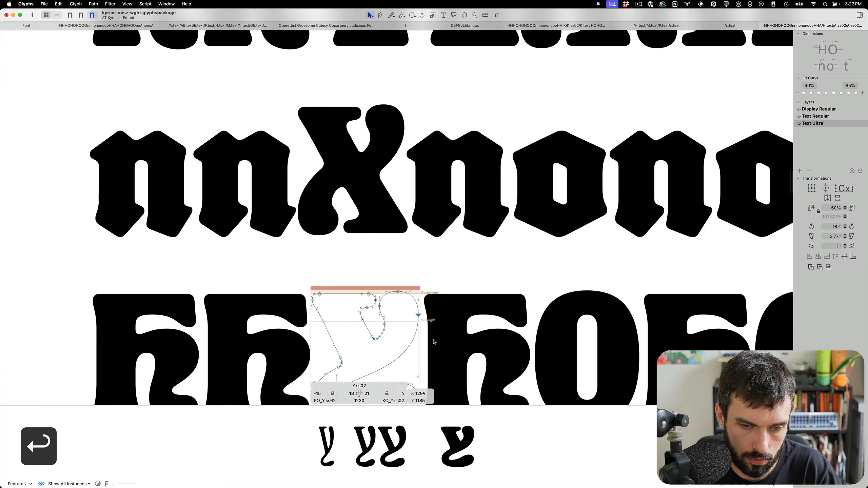
# - Correct the path direction of Y.ss02 across all masters and save the font
pyautogui.press('t')
pyautogui.scroll(3, 416, 352)
pyautogui.press('alt+shift+super+r')
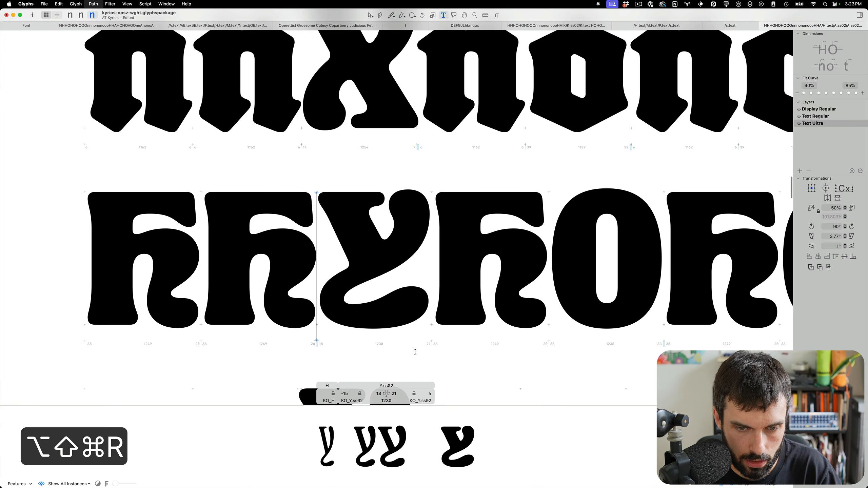
pyautogui.press('super+s')
pyautogui.scroll(3, 373, 264)
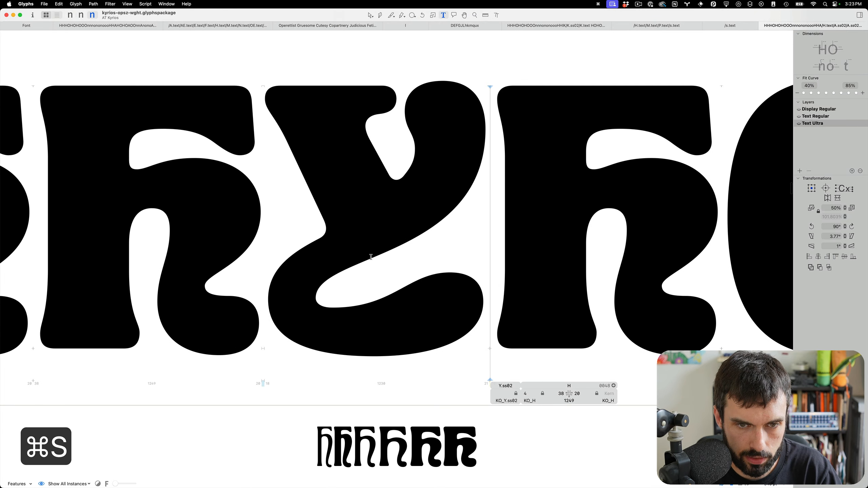
# - Compare the Y.ss02 outline between the Display Regular and Text Regular masters
pyautogui.press('Escape')
pyautogui.press('super+1')
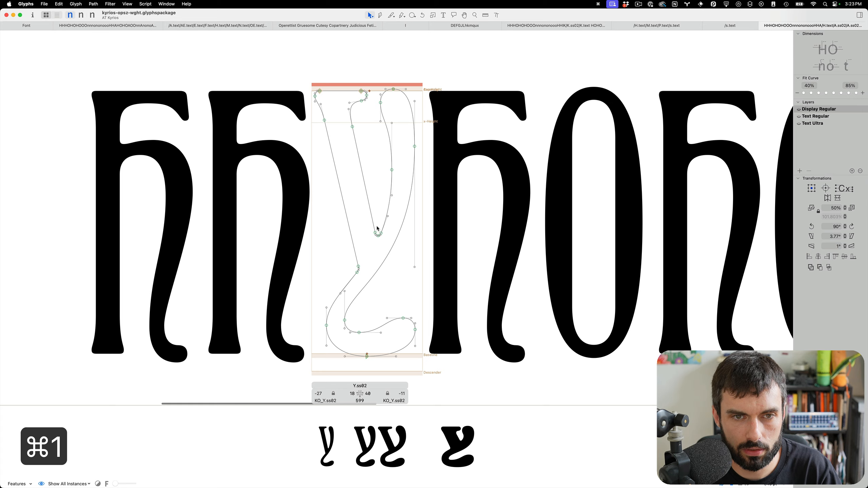
pyautogui.press('super+2')
pyautogui.press('super+1')
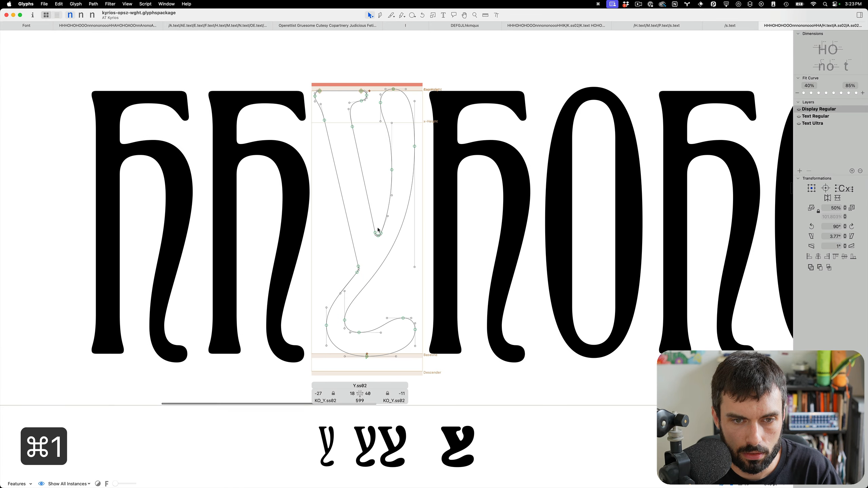
pyautogui.press('super+2')
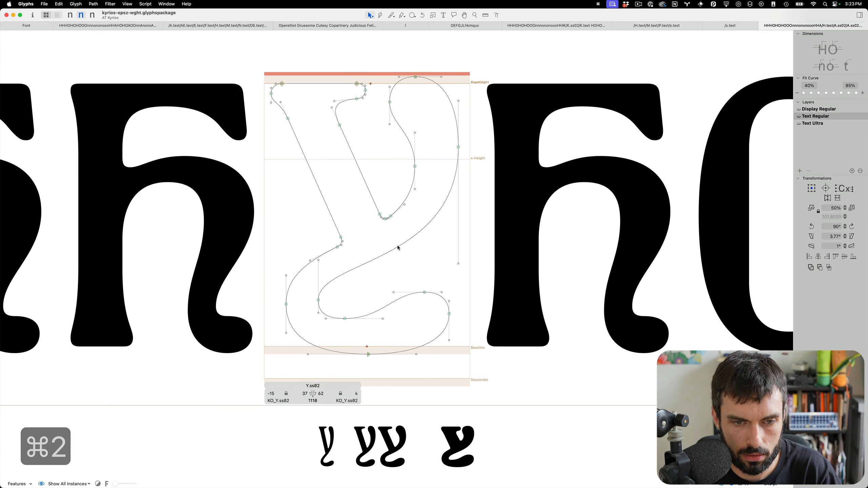
pyautogui.press('super+1')
pyautogui.press('super+2')
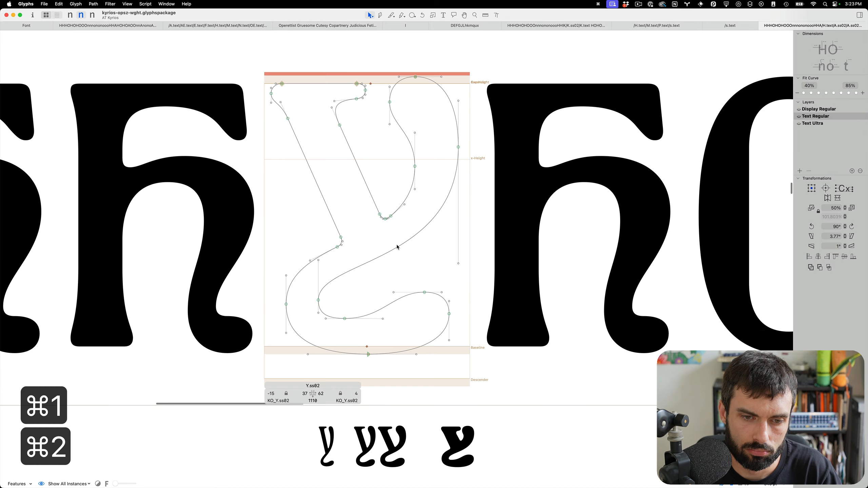
# - In the Text Ultra master, delete the extreme node where the Y's left arm meets the bowl and move the node below it to X 296, Y 587
pyautogui.press('super+3')
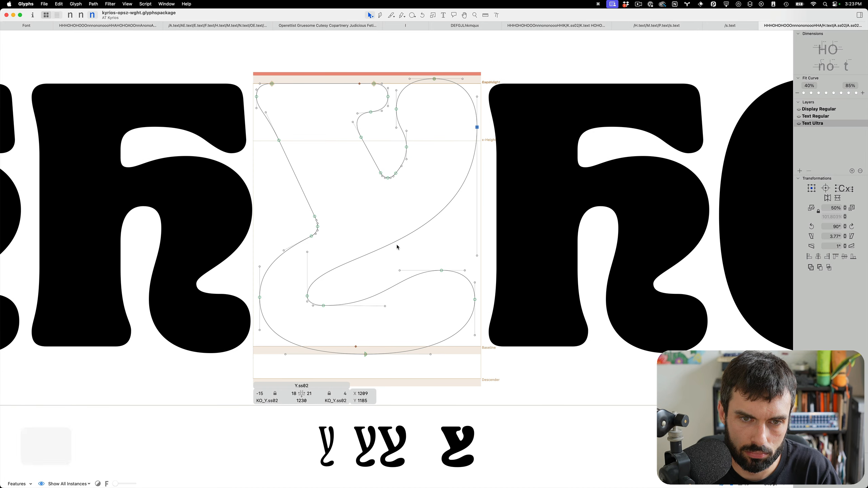
pyautogui.press('super+2')
pyautogui.press('super+3')
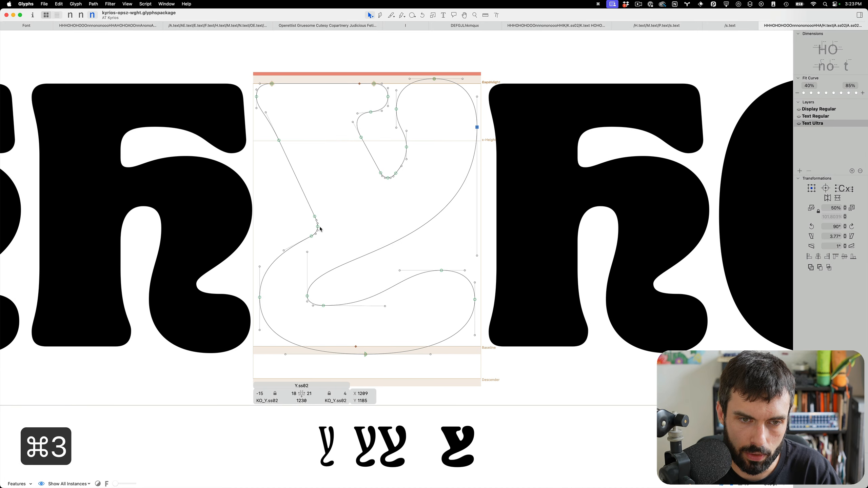
pyautogui.click(318, 226)
pyautogui.press('BackSpace')
pyautogui.scroll(5, 318, 229)
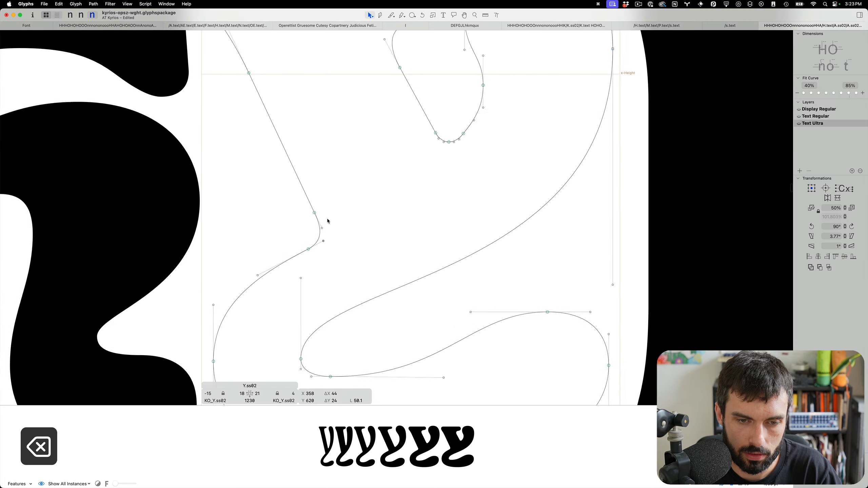
pyautogui.press('super+s')
pyautogui.press('BackSpace')
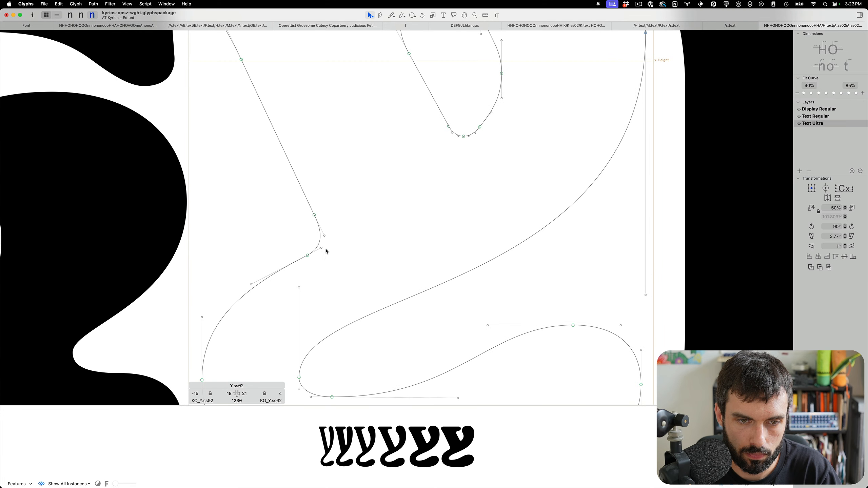
pyautogui.moveTo(307, 256); pyautogui.dragTo(303, 259)
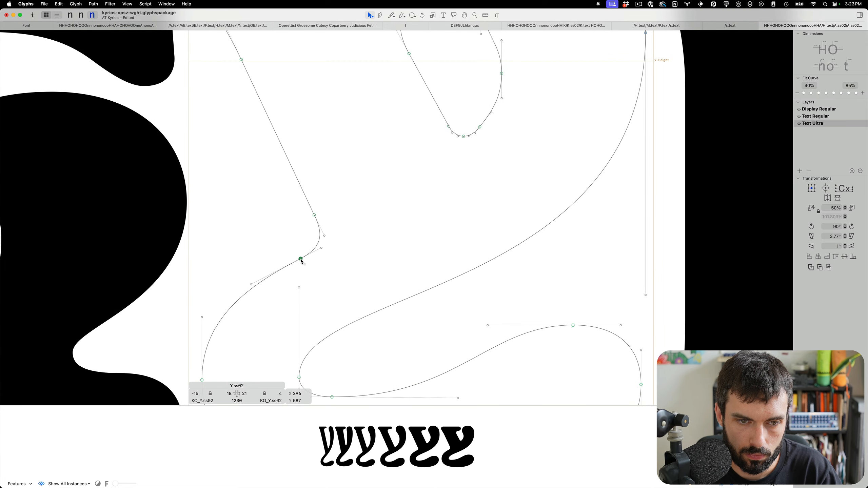
pyautogui.scroll(-8, 384, 235)
pyautogui.press('t')
pyautogui.press('Escape')
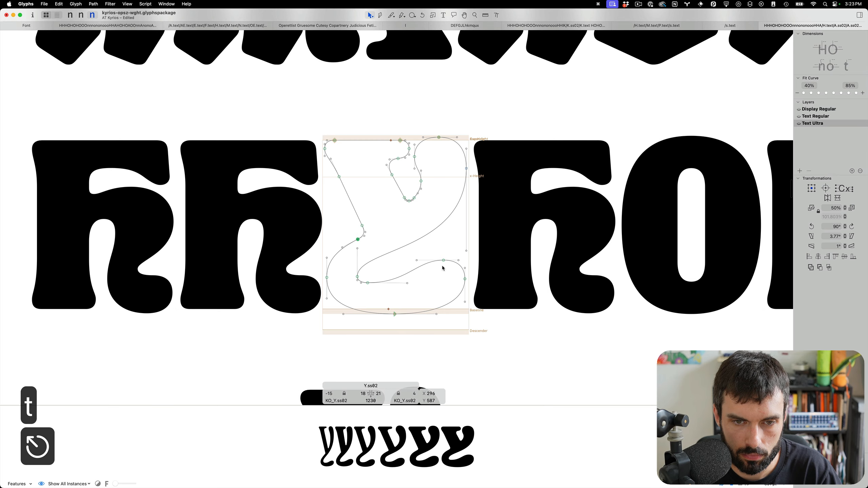
# - Shift the top node of the Y's tail to the left, raise the tail's right extreme node slightly, and save the font
pyautogui.scroll(4, 450, 251)
pyautogui.moveTo(439, 280); pyautogui.dragTo(432, 267)
pyautogui.click(479, 308)
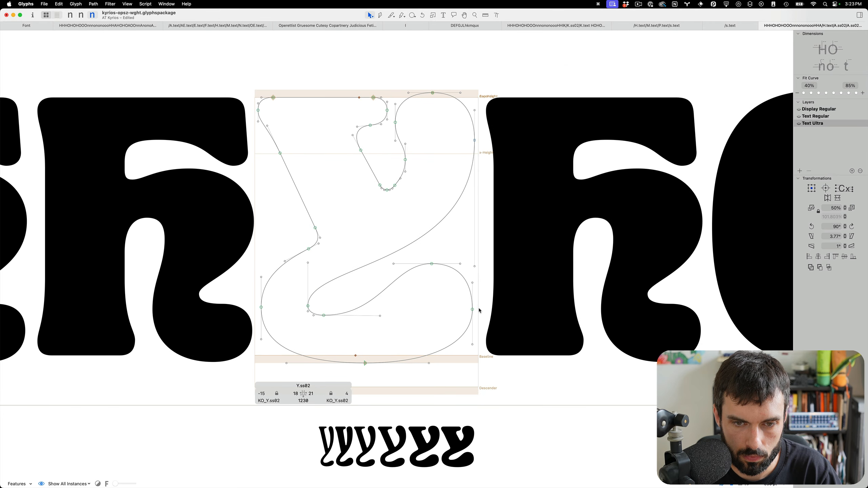
pyautogui.moveTo(473, 310); pyautogui.dragTo(466, 276)
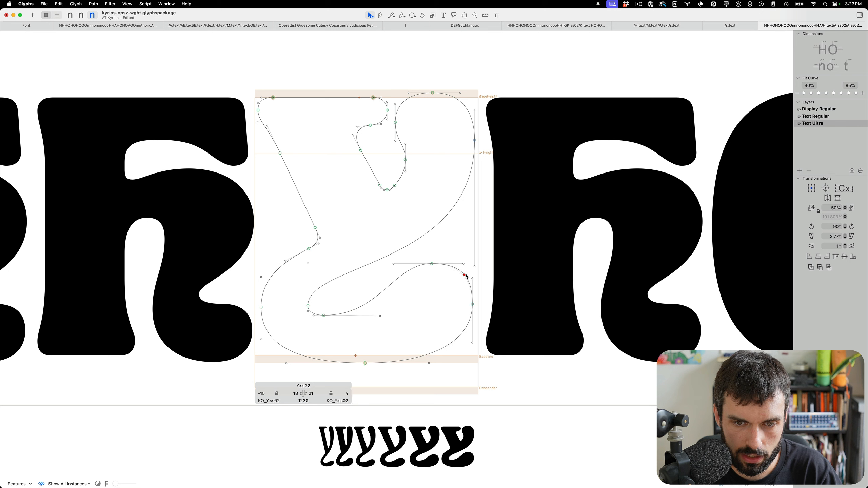
pyautogui.press('super+s')
# - Shorten the lower counter's bottom-right handle to X 601, Y 221 and move the counter's left extreme node slightly right
pyautogui.moveTo(380, 316); pyautogui.dragTo(364, 315)
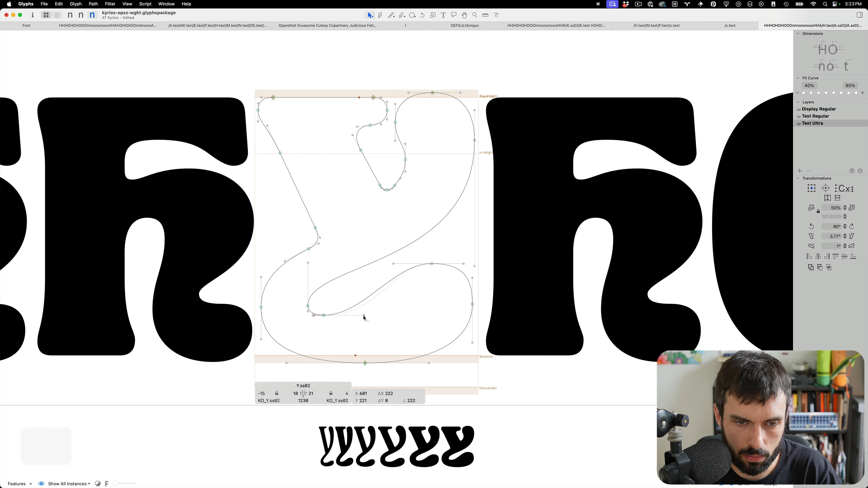
pyautogui.moveTo(308, 306); pyautogui.dragTo(312, 306)
pyautogui.click(337, 347)
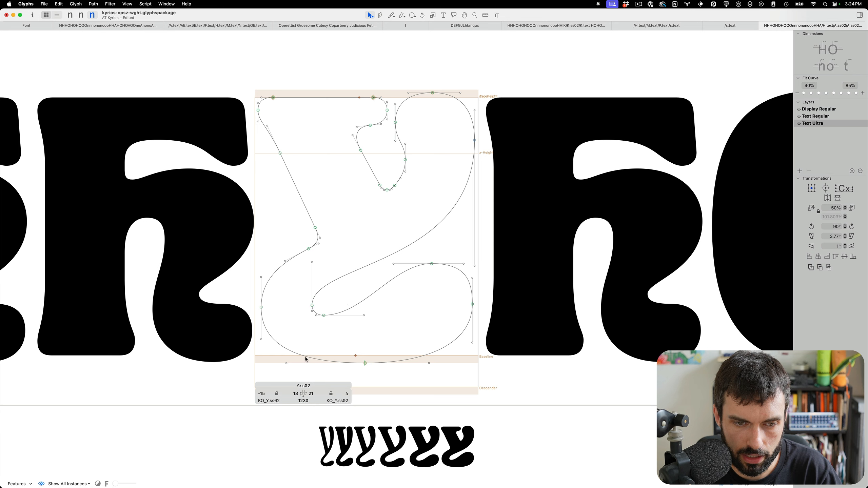
# - Make the lower-left curve of the Y's bowl slightly fuller, check the filled shape among its neighbours and save the font
pyautogui.moveTo(305, 357)
pyautogui.mouseDown()
pyautogui.moveTo(297, 359)
pyautogui.moveTo(307, 365)
pyautogui.mouseUp()
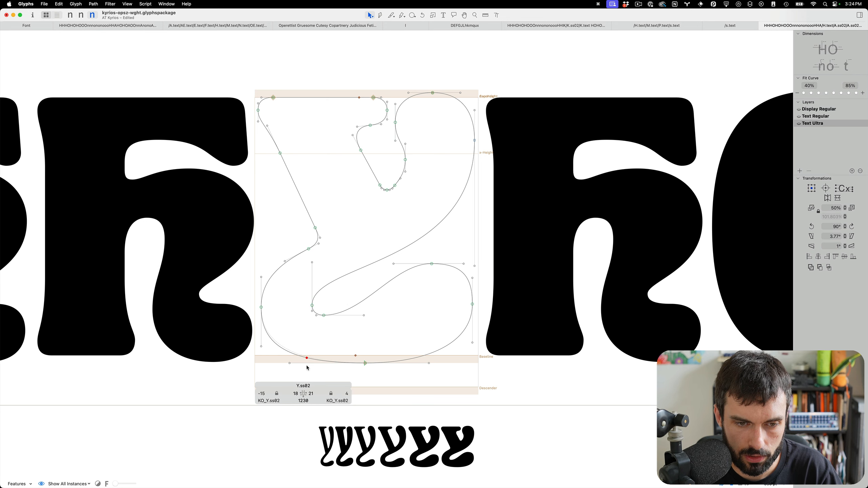
pyautogui.press('space')
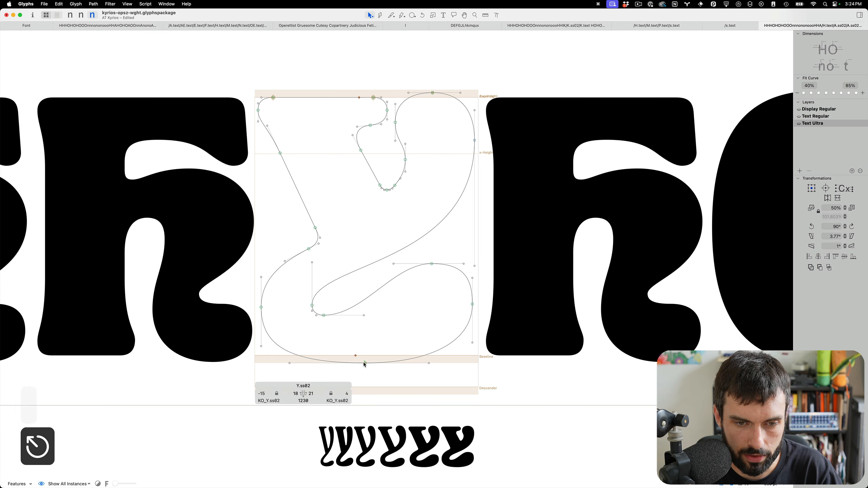
pyautogui.click(365, 363)
pyautogui.press('t')
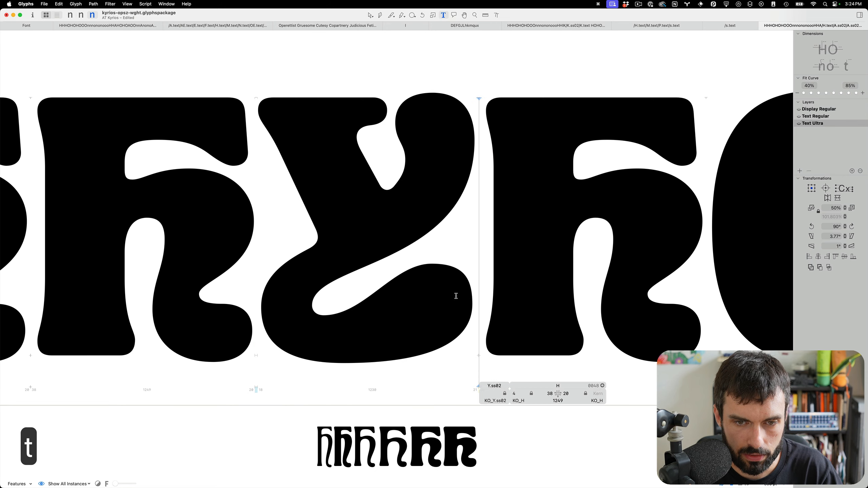
pyautogui.scroll(-5, 457, 295)
pyautogui.press('cmd+s')
pyautogui.scroll(5, 462, 307)
pyautogui.press('Escape')
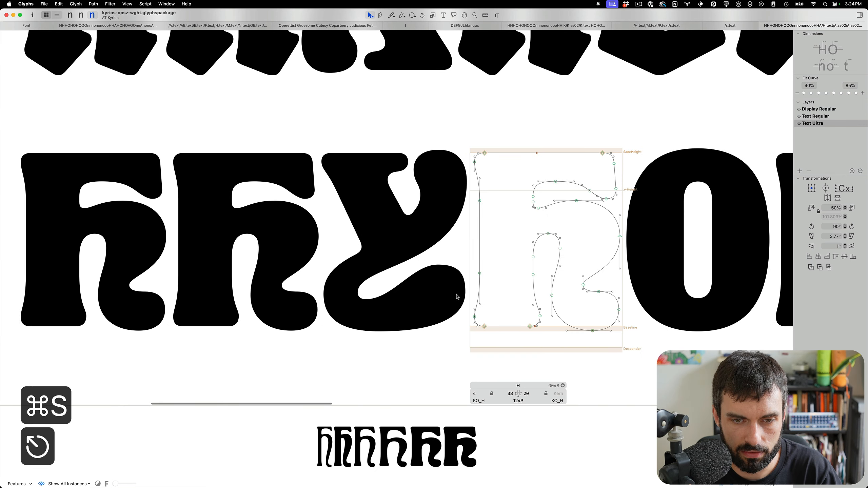
# - Flatten the upper-right curve of the Y's tail slightly, save the font and check the letter in the text line
pyautogui.doubleClick(454, 290)
pyautogui.scroll(5, 446, 283)
pyautogui.click(462, 250)
pyautogui.scroll(-3, 431, 269)
pyautogui.press('cmd+s')
pyautogui.press('t')
pyautogui.scroll(-5, 431, 270)
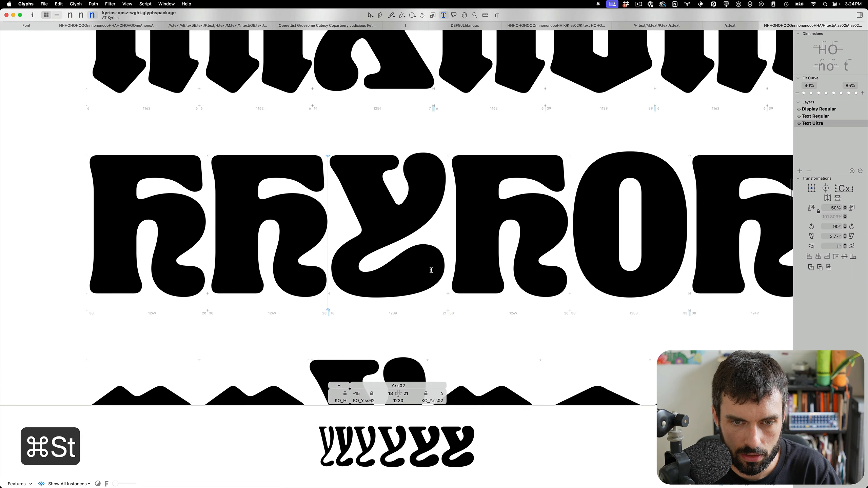
pyautogui.press('cmd+s')
pyautogui.scroll(5, 431, 270)
pyautogui.press('Escape')
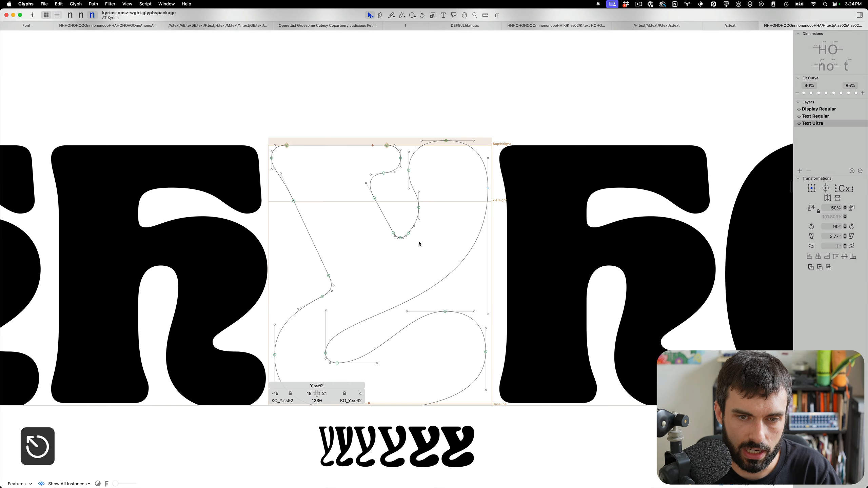
# - Delete the bottom extreme node of the Y's upper counter, deepen the counter downward and check the filled shape
pyautogui.scroll(5, 417, 256)
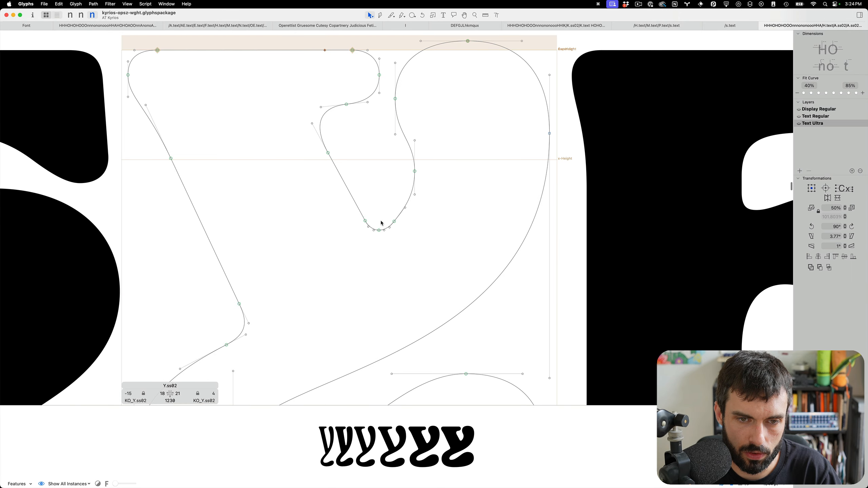
pyautogui.press('BackSpace')
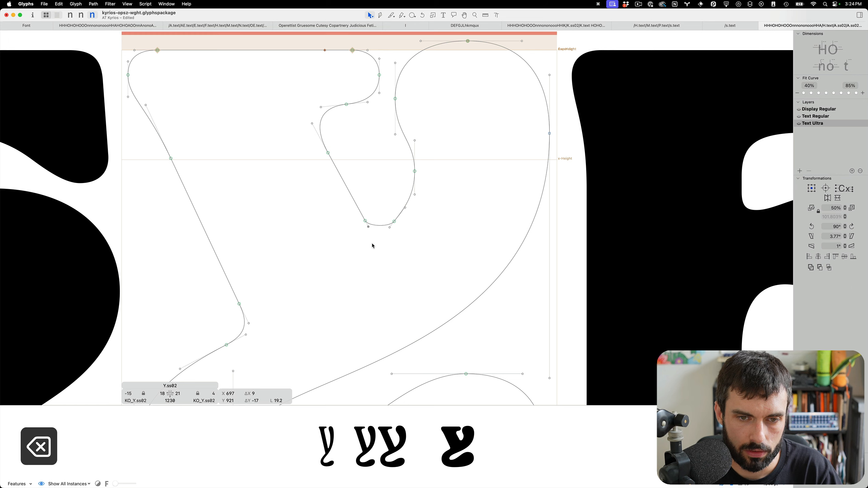
pyautogui.moveTo(403, 250); pyautogui.dragTo(364, 246)
pyautogui.moveTo(443, 216); pyautogui.dragTo(382, 269)
pyautogui.press('t')
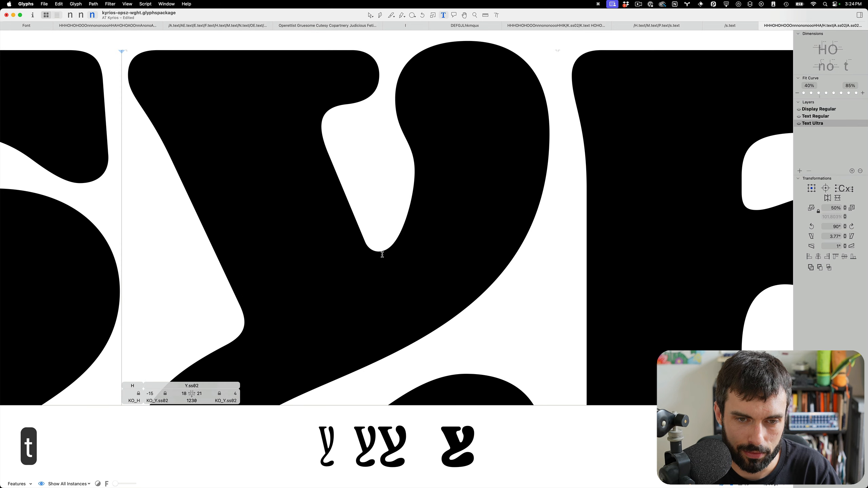
pyautogui.doubleClick(382, 254)
pyautogui.scroll(-5, 212, 255)
pyautogui.hscroll(-1, 191, 250)
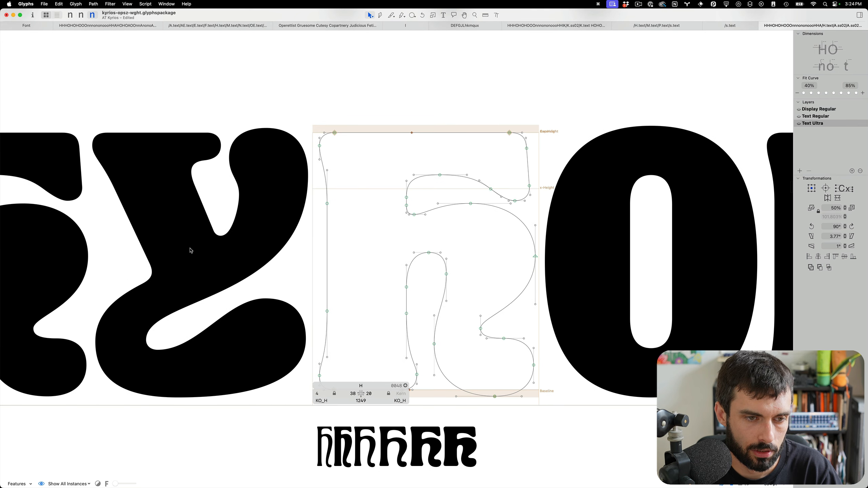
# - Rotate the node at the upper counter's lower right, together with its handles, to a flatter angle
pyautogui.doubleClick(189, 249)
pyautogui.scroll(5, 378, 259)
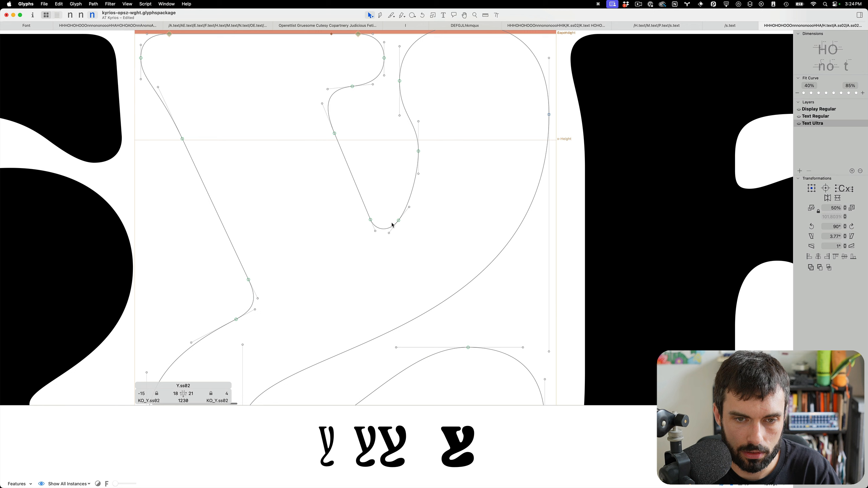
pyautogui.moveTo(430, 256); pyautogui.dragTo(393, 218)
pyautogui.press('r')
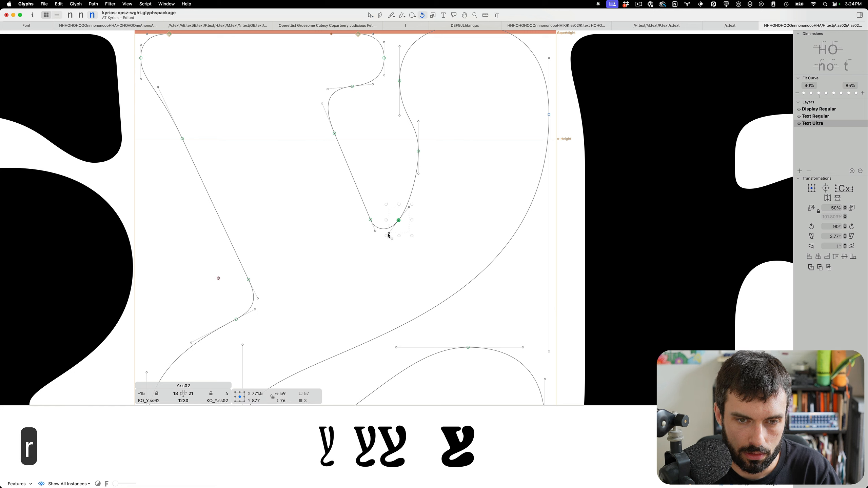
pyautogui.moveTo(686, 209); pyautogui.dragTo(699, 246)
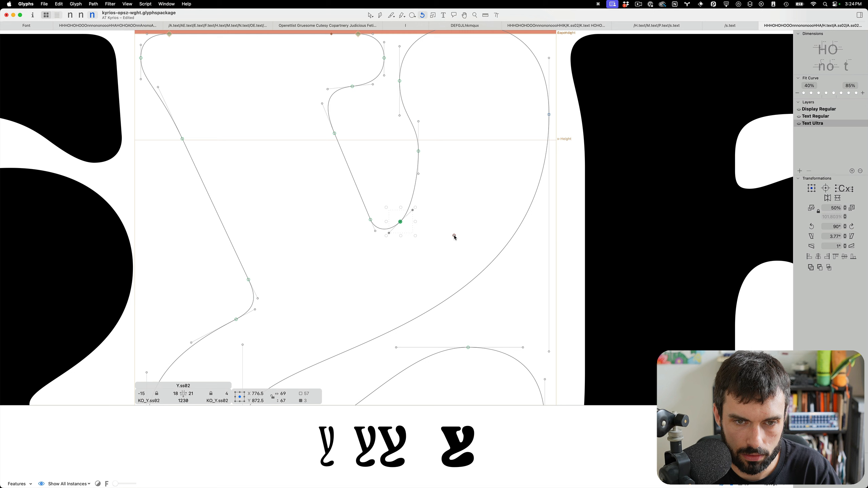
pyautogui.press('v')
# - Move the upper counter's right extreme node to X 849, Y 1035 and round the curve below it with the handle at X 822, Y 910
pyautogui.click(410, 229)
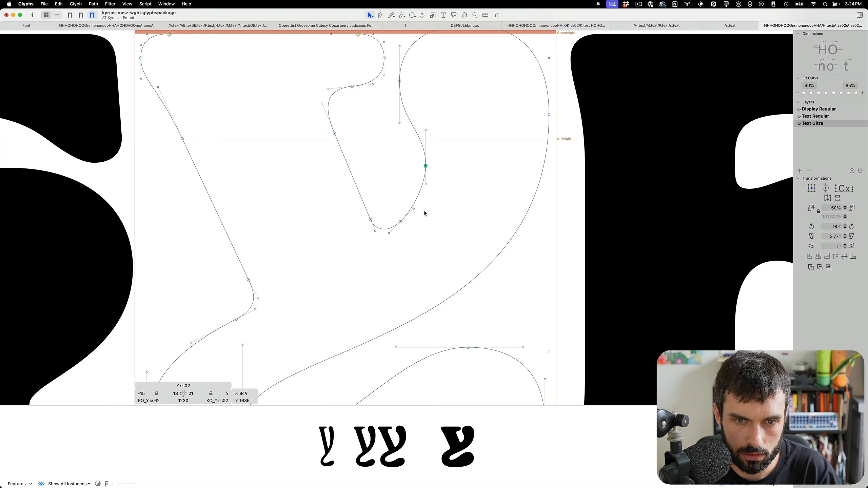
pyautogui.click(415, 209)
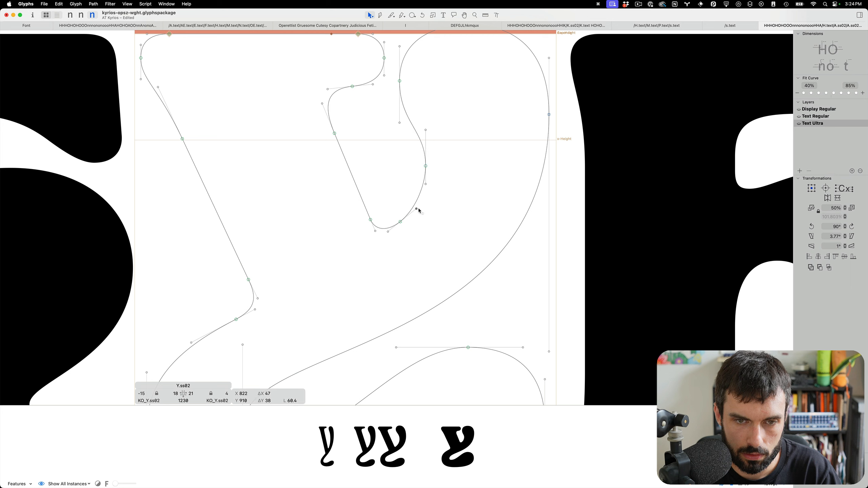
pyautogui.click(422, 198)
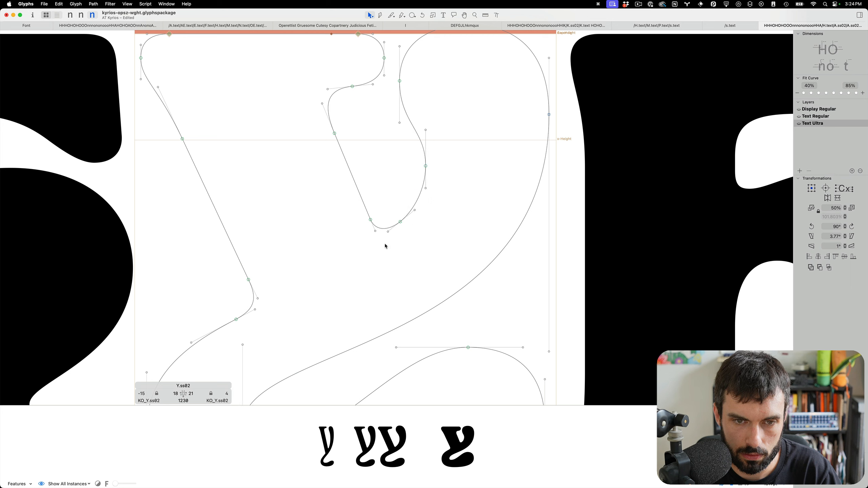
# - Insert a node at the bottom of the Y's upper counter at X 726, Y 852, save the font and check the letter in text
pyautogui.press('p')
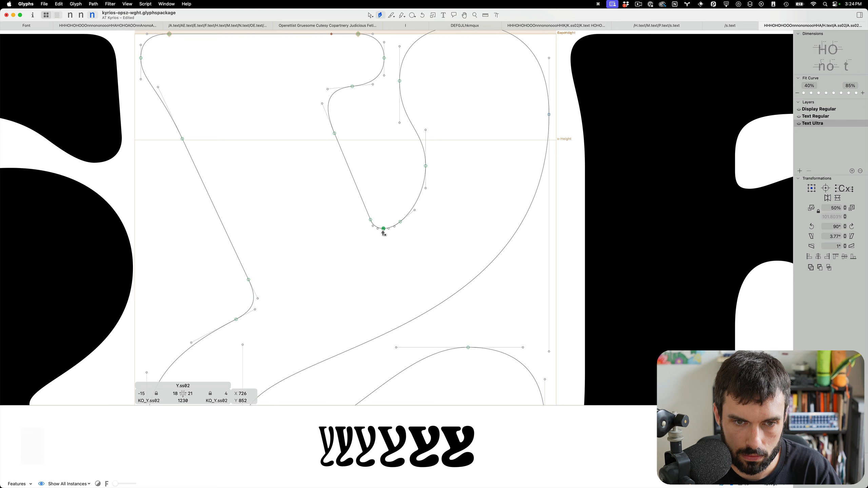
pyautogui.press('v')
pyautogui.scroll(-5, 398, 259)
pyautogui.press('super+s')
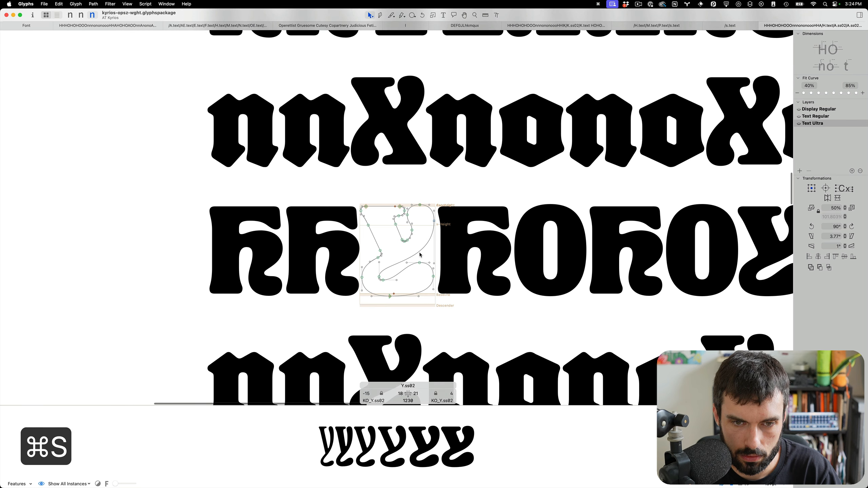
pyautogui.press('t')
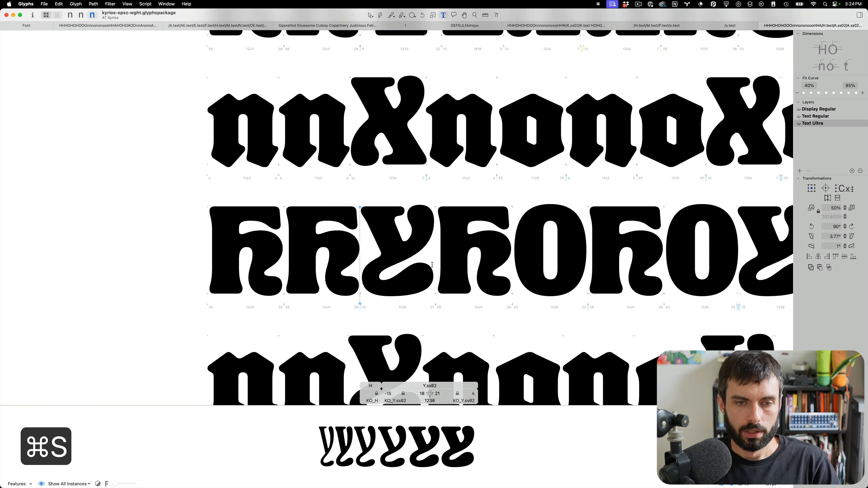
pyautogui.scroll(5, 379, 254)
pyautogui.press('Escape')
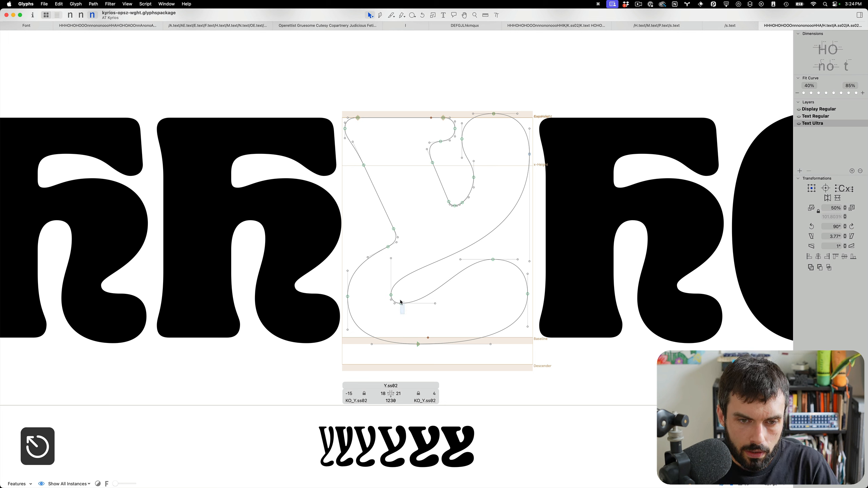
# - Nudge the lower counter's bottom node to X 379, Y 241, adjust the bowl's lower-right curve and save the font
pyautogui.click(401, 302)
pyautogui.hotkey('ctrl', 'alt', 'shift', 'Up')
pyautogui.hotkey('ctrl', 'alt', 'shift', 'Left')
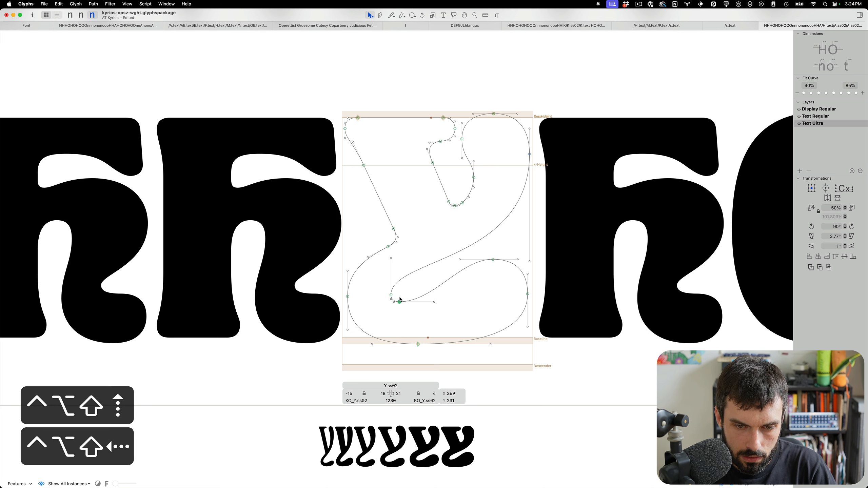
pyautogui.hotkey('ctrl', 'alt', 'shift', 'Right')
pyautogui.hotkey('ctrl', 'alt', 'shift', 'Up')
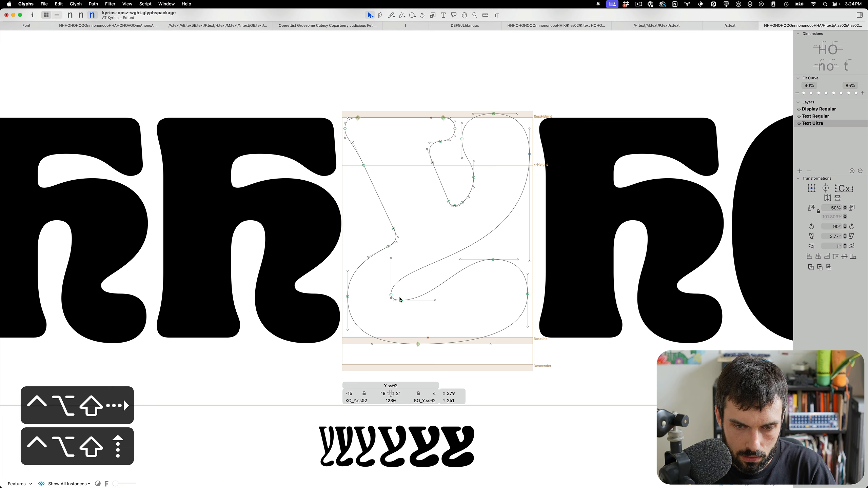
pyautogui.click(515, 326)
pyautogui.press('super+s')
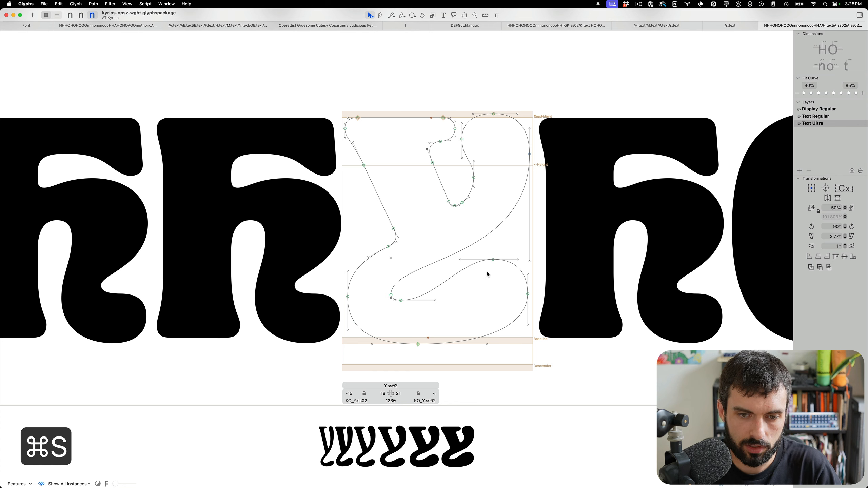
# - Check the filled Y among its neighbours and raise the left extreme node of its lower counter slightly
pyautogui.press('t')
pyautogui.scroll(-3, 443, 300)
pyautogui.scroll(3, 421, 296)
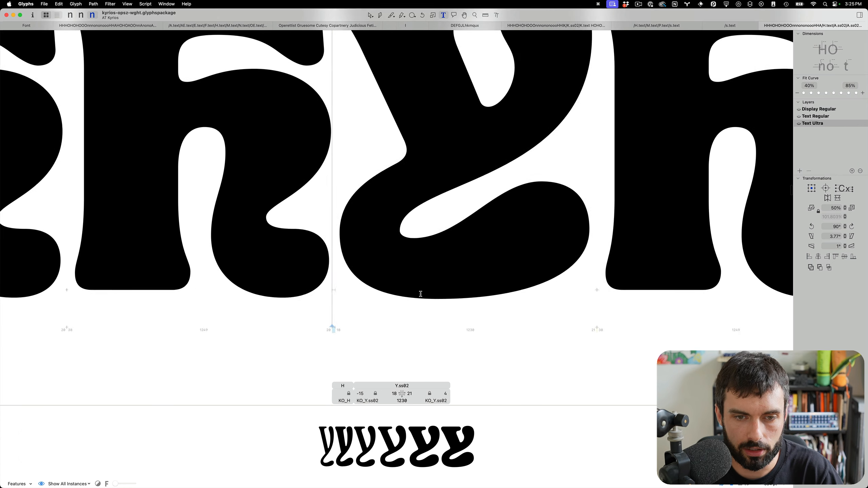
pyautogui.press('Escape')
pyautogui.scroll(5, 412, 226)
pyautogui.moveTo(380, 240); pyautogui.dragTo(381, 236)
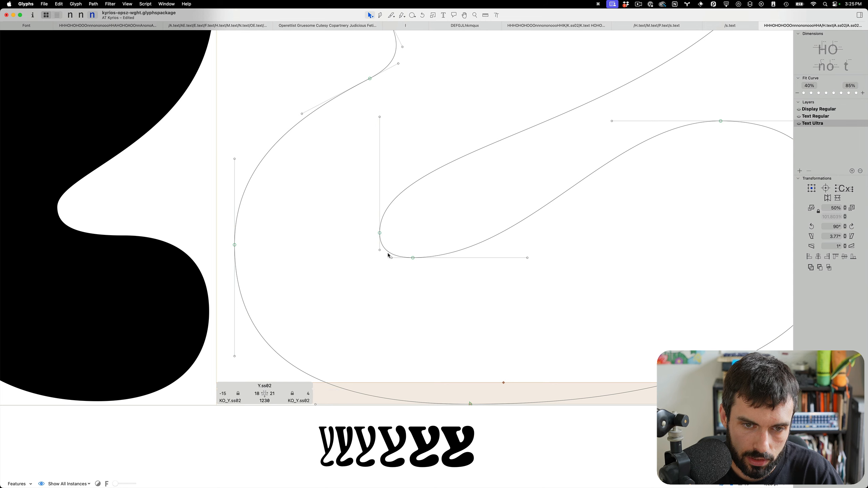
# - Check the filled Y.ss02 in text, move its upper bowl's right extreme node down to X 1209, Y 1161 and save the font
pyautogui.press('t')
pyautogui.scroll(-3, 398, 244)
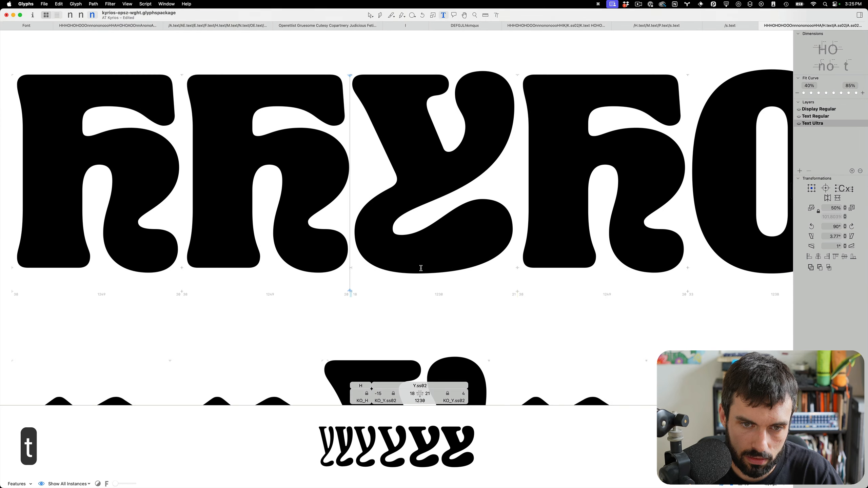
pyautogui.press('super+s')
pyautogui.scroll(-3, 414, 247)
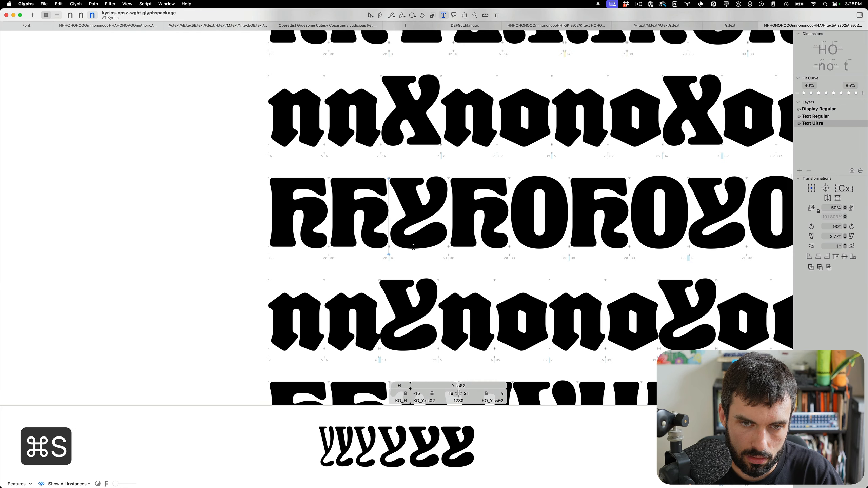
pyautogui.scroll(5, 443, 177)
pyautogui.press('Escape')
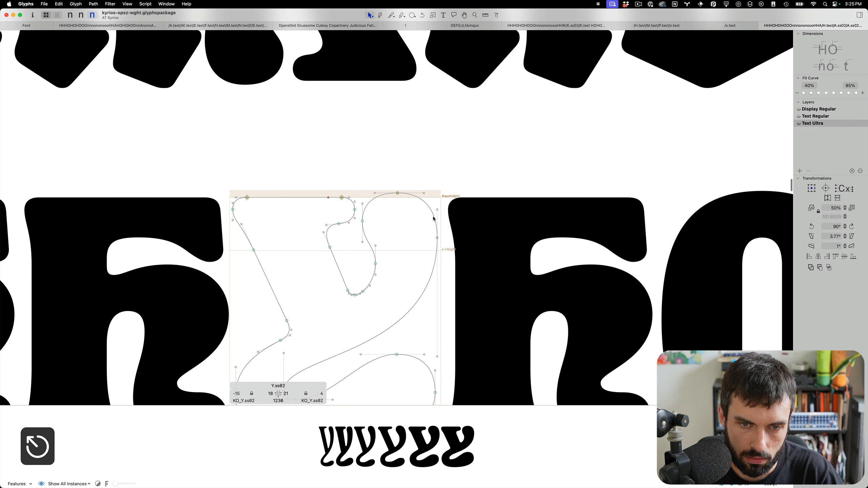
pyautogui.press('Return')
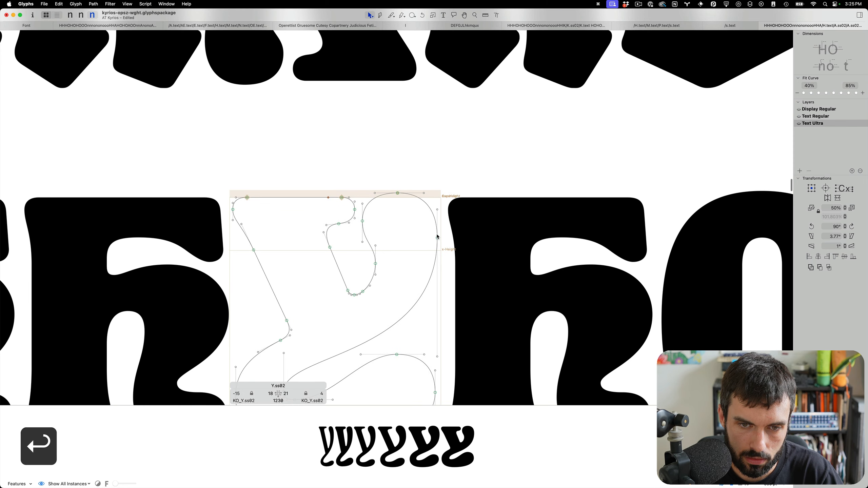
pyautogui.moveTo(437, 237); pyautogui.dragTo(437, 244)
pyautogui.scroll(-5, 410, 221)
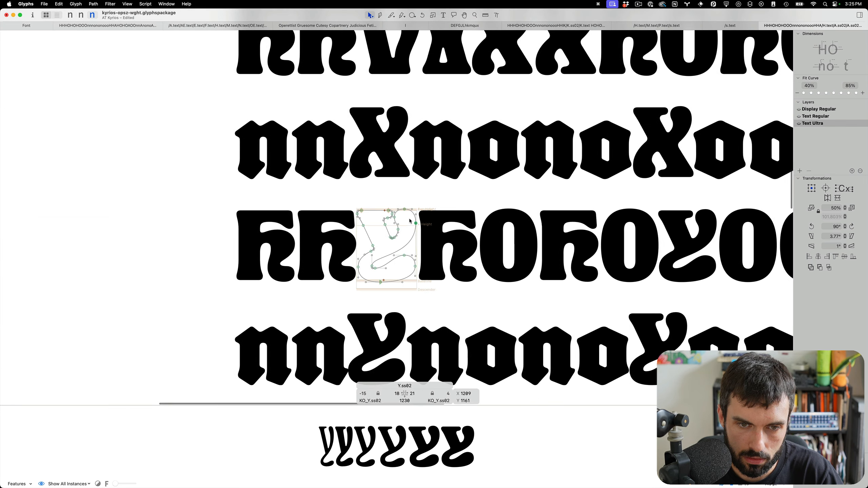
pyautogui.press('super+s')
# - Preview the filled Y.ss02, save the font and close the spacing proof and s.text edit tabs
pyautogui.press('t')
pyautogui.scroll(-3, 410, 219)
pyautogui.press('super+s')
pyautogui.press('super+w')
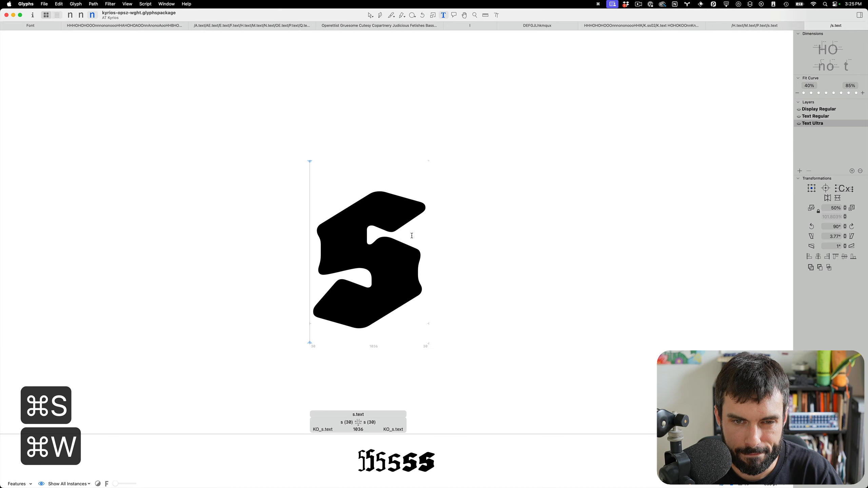
pyautogui.press('super+w')
pyautogui.press('super+s')
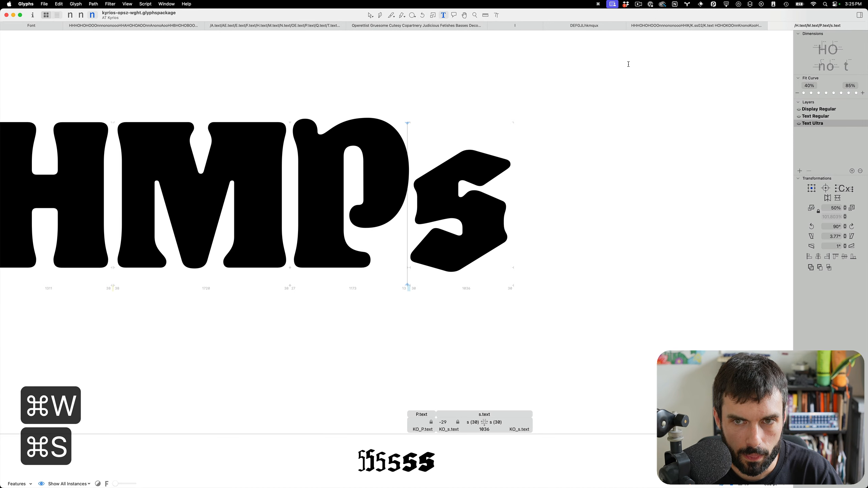
# - Review the older spacing proof tab that starts with K.ss02 and K.text, and save the font
pyautogui.click(723, 27)
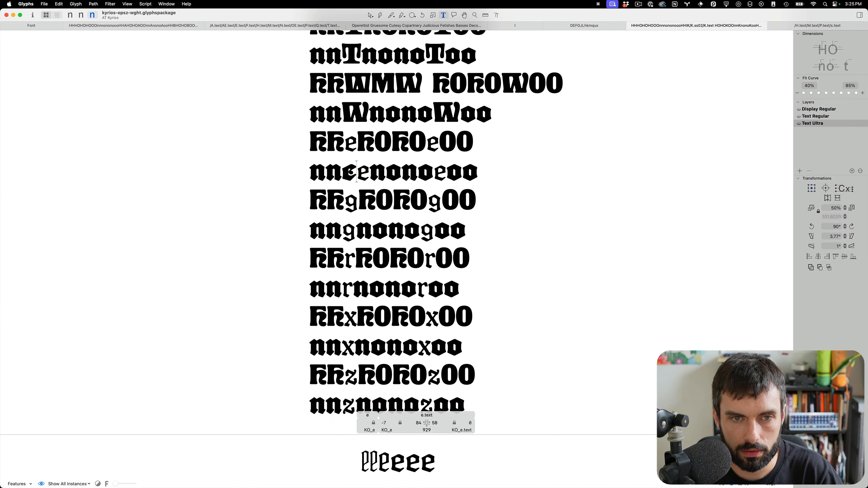
pyautogui.scroll(-3, 414, 176)
pyautogui.press('super+s')
pyautogui.scroll(5, 413, 175)
pyautogui.scroll(5, 383, 158)
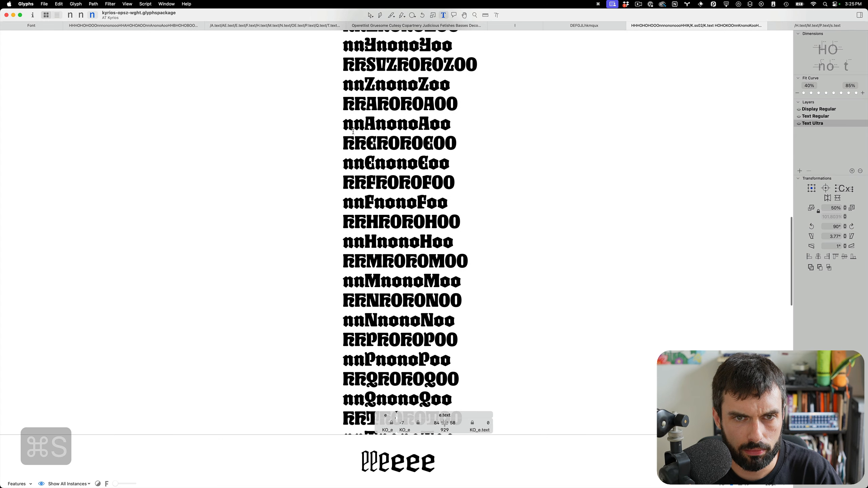
pyautogui.press('super+s')
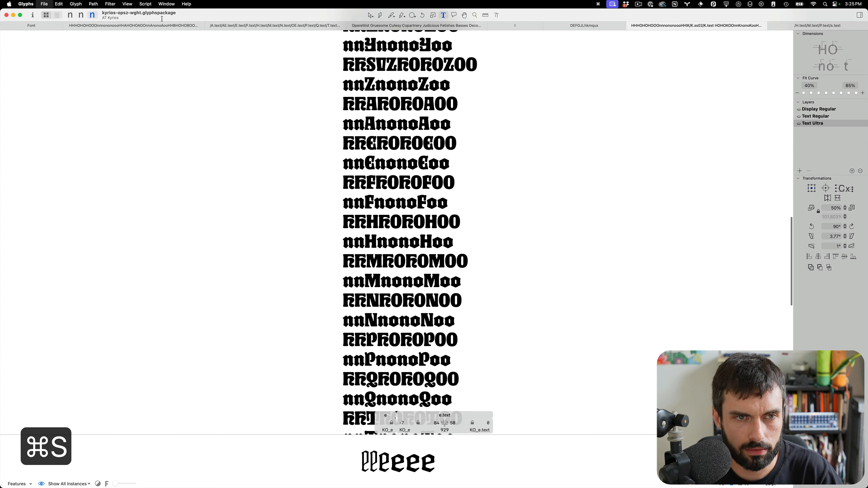
# - Generate a new tab of spacing strings for the selected .ss02 and .text glyphs with an arrowtype spacing-strings script
pyautogui.click(27, 31)
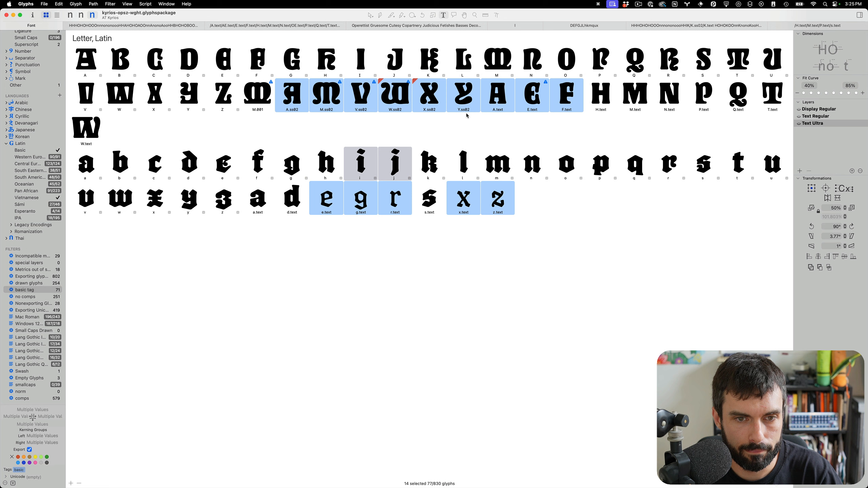
pyautogui.click(155, 4)
pyautogui.moveTo(246, 22)
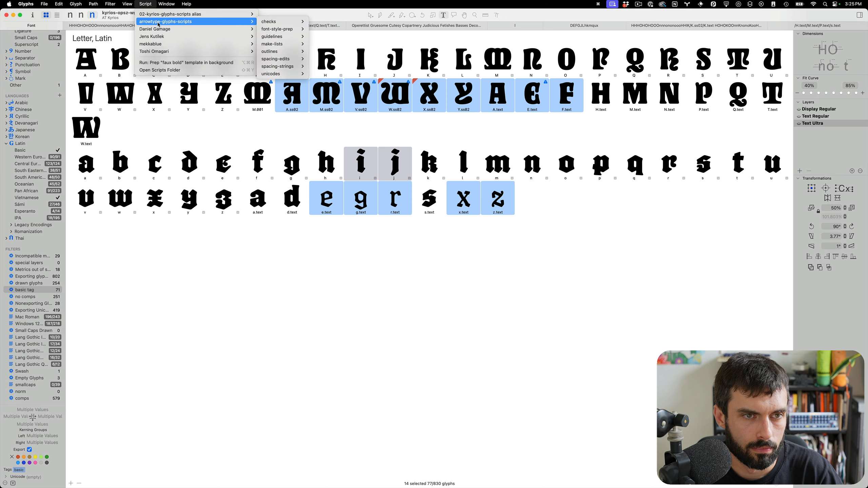
pyautogui.moveTo(284, 62)
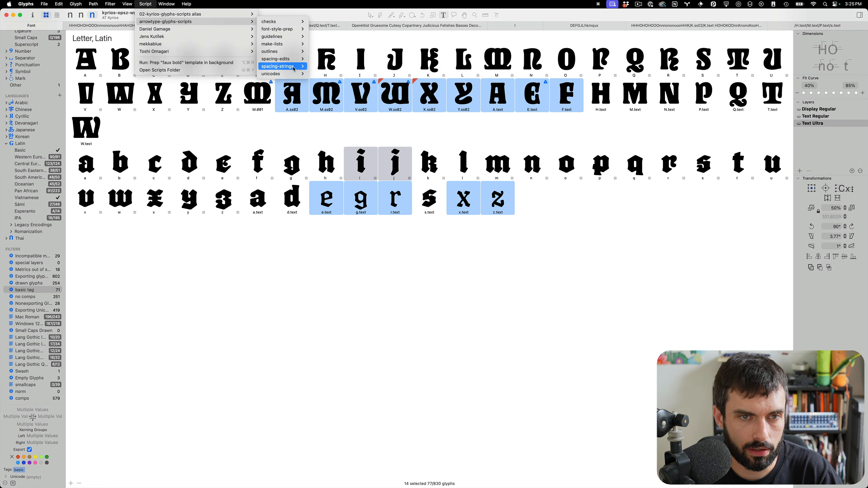
pyautogui.click(372, 89)
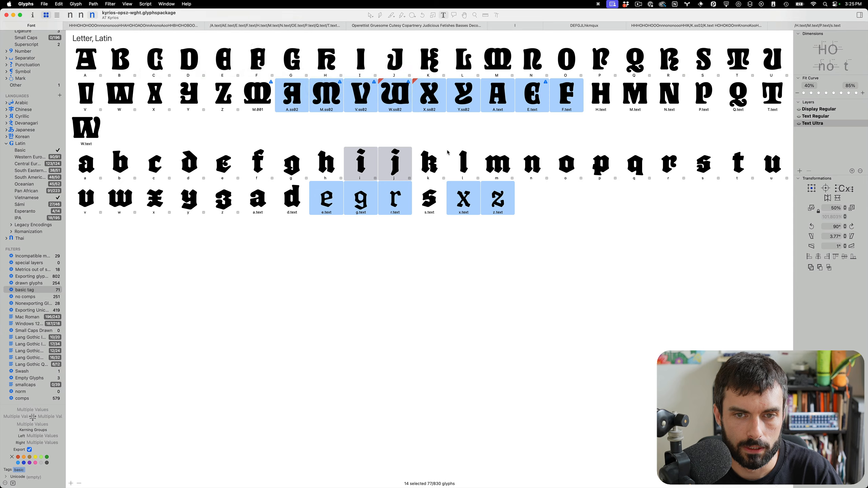
pyautogui.scroll(-5, 452, 221)
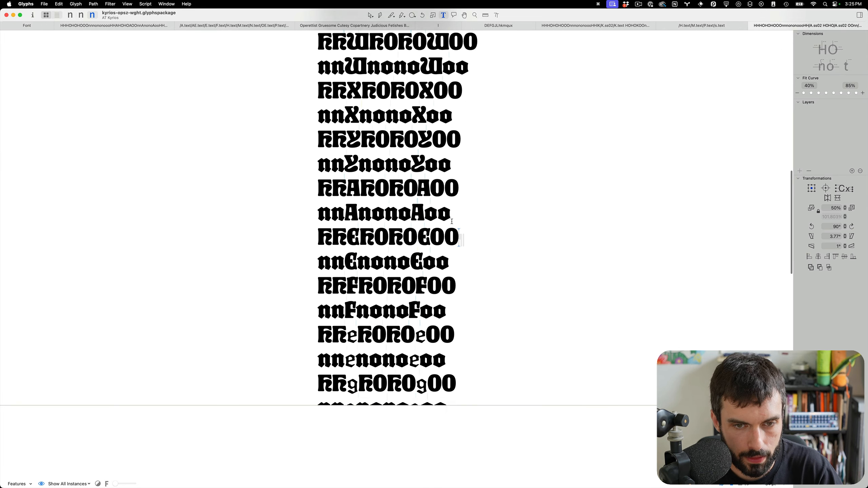
# - Save the font, review the new spacing strings and set the left sidebearing of Y.ss02 to 28
pyautogui.press('super+s')
pyautogui.scroll(1, 454, 221)
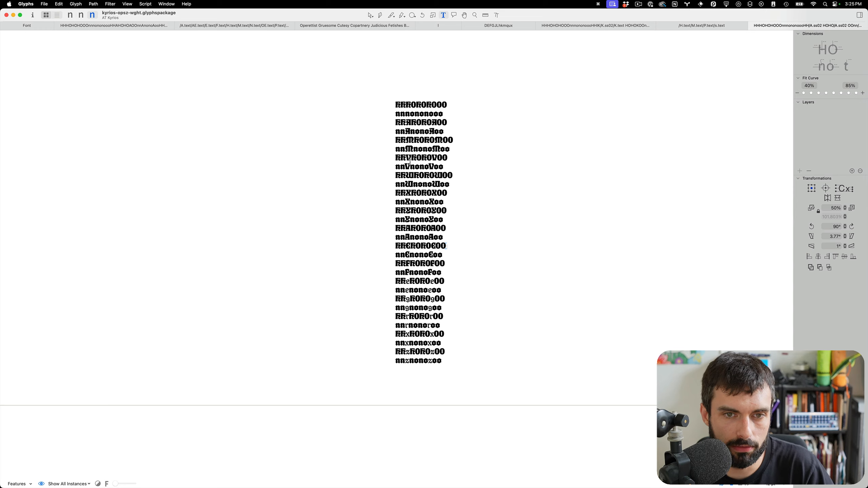
pyautogui.scroll(4, 409, 162)
pyautogui.press('super+s')
pyautogui.scroll(-4, 402, 130)
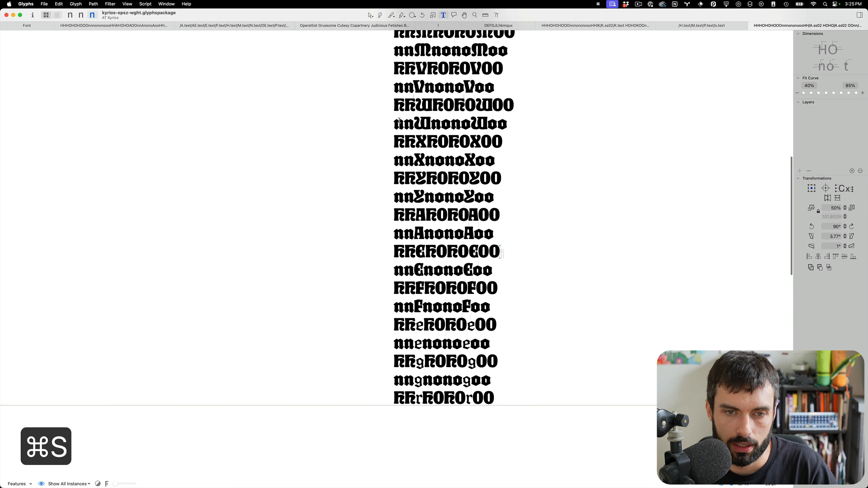
pyautogui.scroll(-2, 400, 120)
pyautogui.scroll(5, 460, 176)
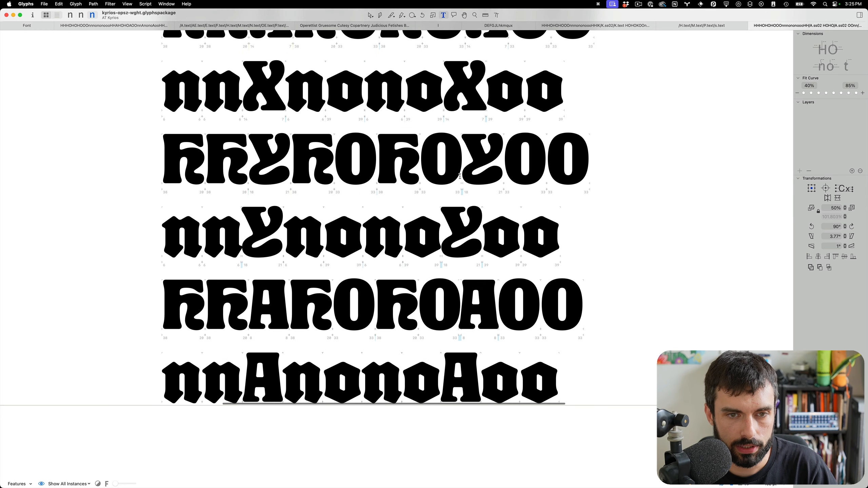
pyautogui.click(258, 159)
pyautogui.hotkey('ctrl', 'shift', 'Right')
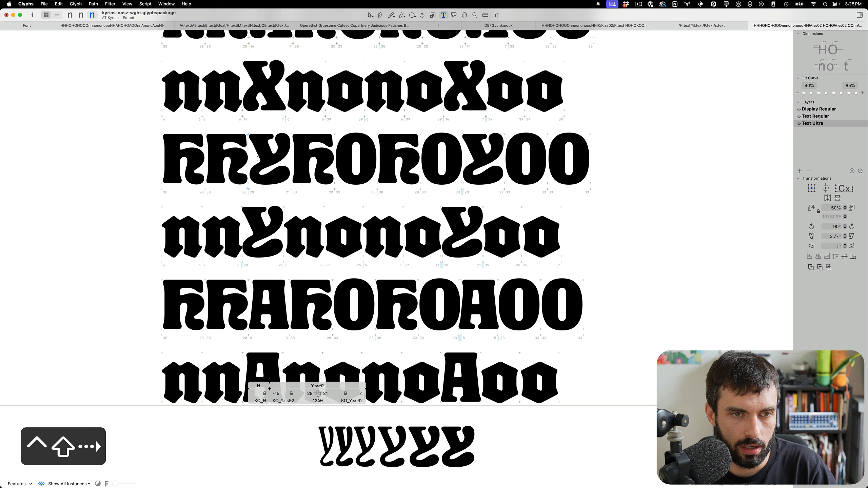
# - Set the sidebearings of X.ss02 to 24 on the left and 17 on the right, and save the font
pyautogui.click(253, 80)
pyautogui.hotkey('ctrl', 'shift', 'Right')
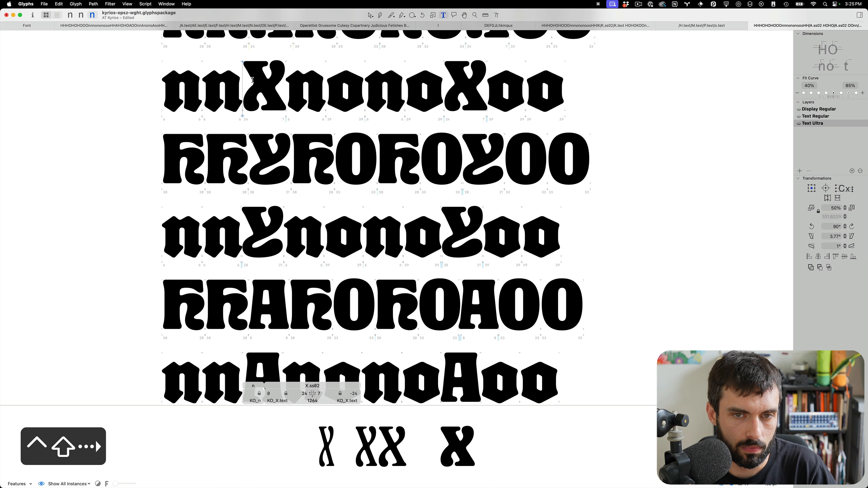
pyautogui.press('shift+super+Right')
pyautogui.press('super+s')
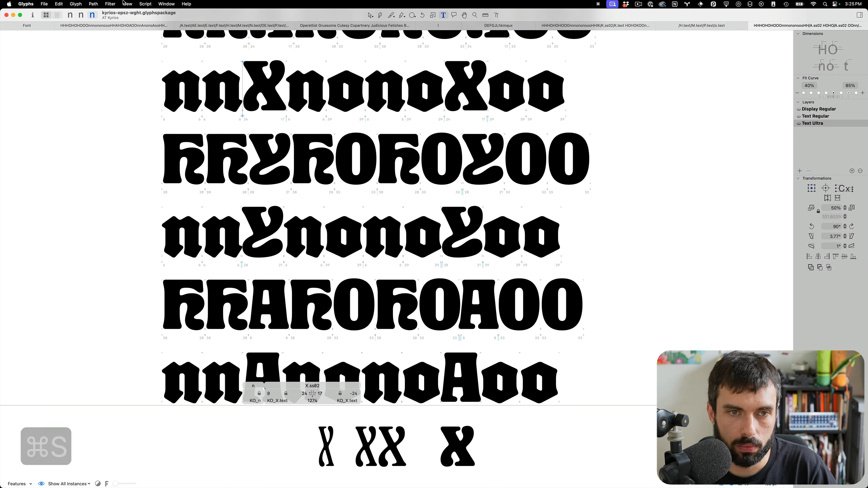
# - Generate 200 English all-caps words of 3 to 15 letters with word-o-mat
pyautogui.press('ctrl+alt+super+w')
pyautogui.moveTo(32, 164); pyautogui.dragTo(119, 154)
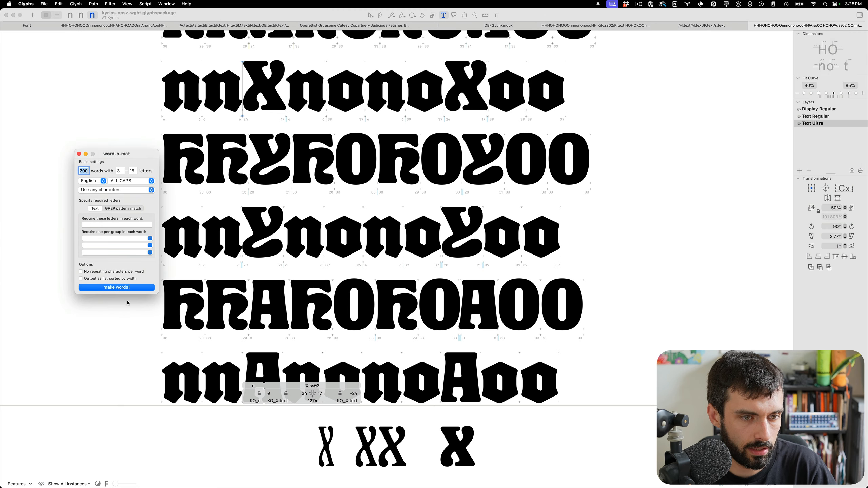
pyautogui.click(131, 288)
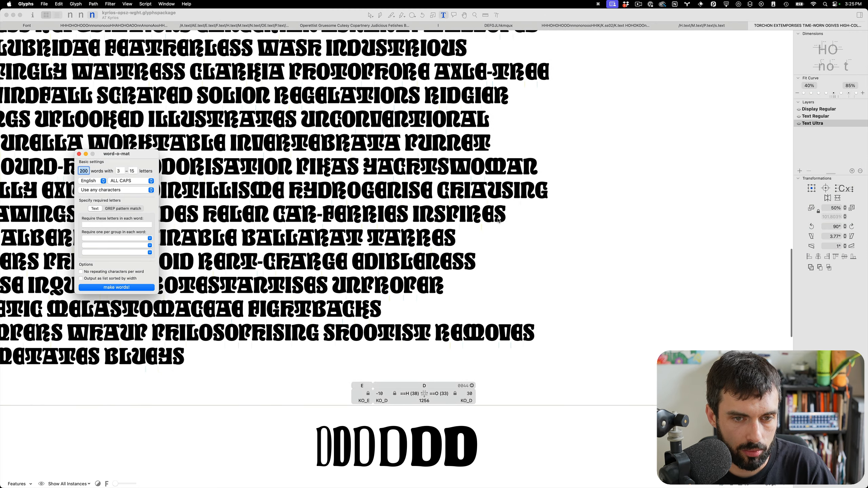
pyautogui.hscroll(-6, 438, 208)
pyautogui.scroll(-2, 443, 209)
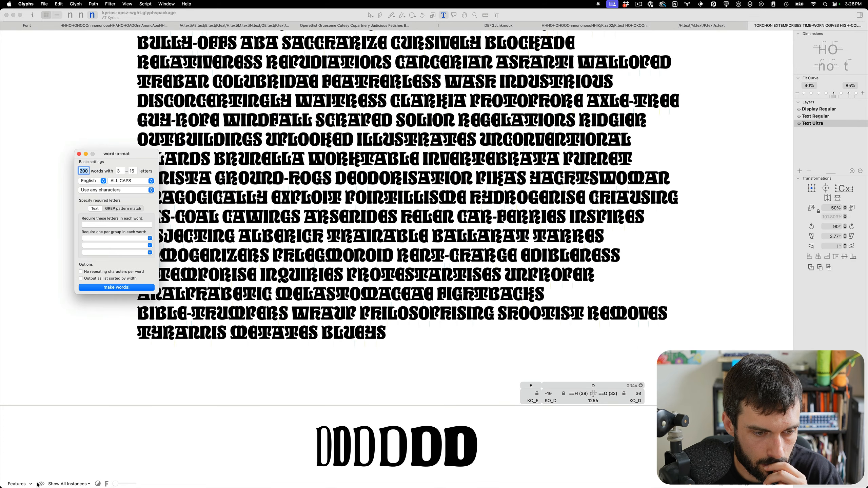
# - Apply the ss02 feature, Stylistic Set 2 (Curvier Diagonal Caps), to the word proof and review the text
pyautogui.click(29, 484)
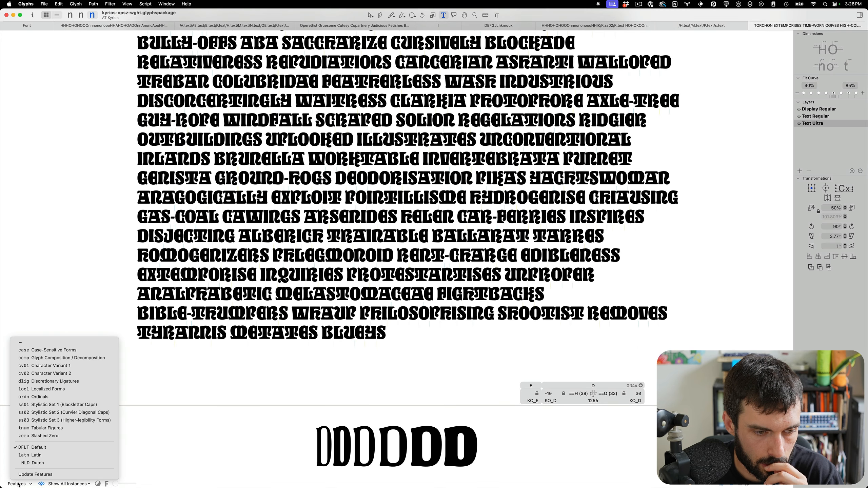
pyautogui.click(38, 413)
pyautogui.scroll(3, 155, 331)
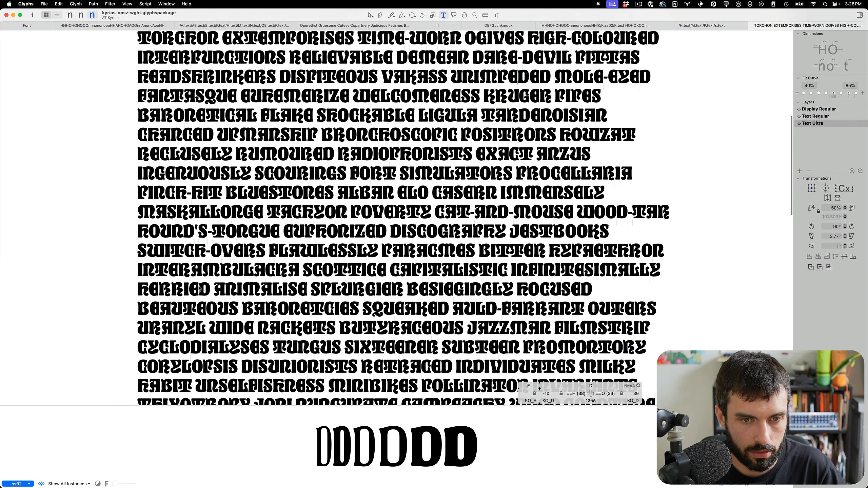
pyautogui.scroll(2, 200, 284)
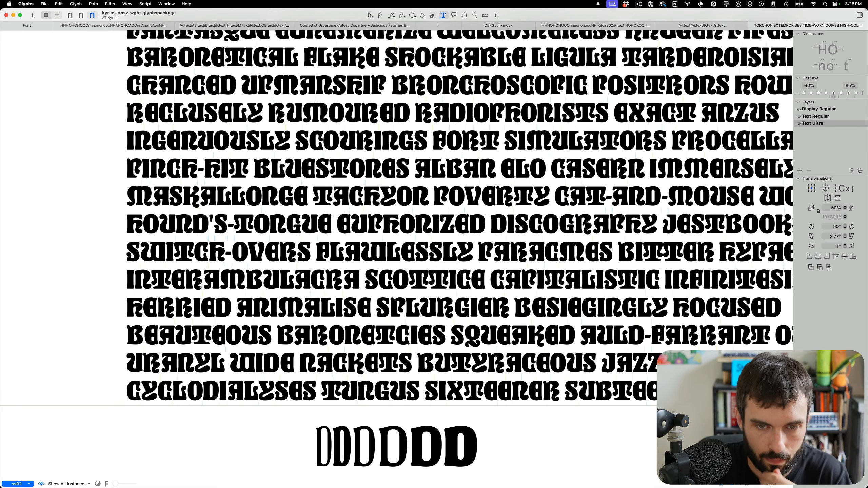
pyautogui.hscroll(3, 325, 240)
pyautogui.scroll(1, 324, 240)
# - Inspect the ss02 feature code and the glyph lists of the diagonalDflt and diagonalAlts classes in the font info
pyautogui.press('cmd+i')
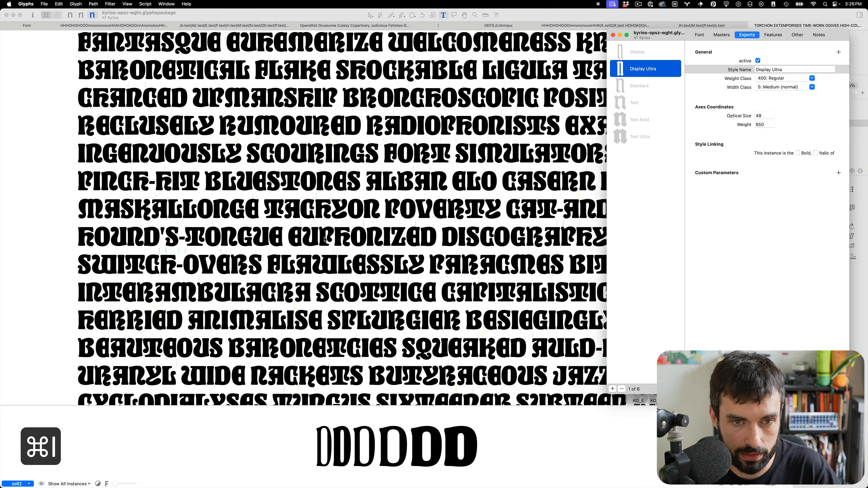
pyautogui.click(773, 36)
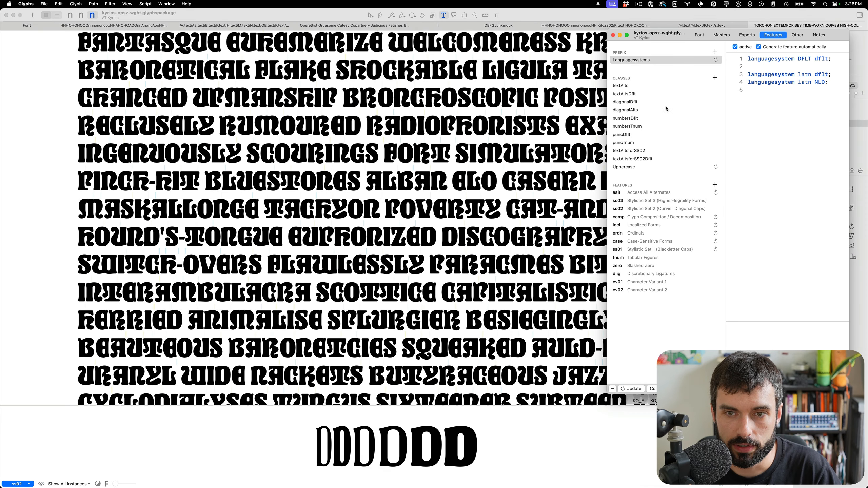
pyautogui.click(662, 209)
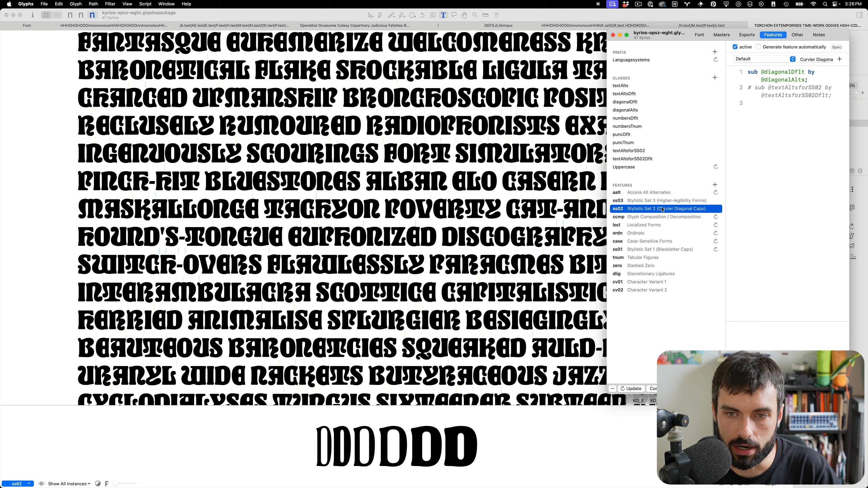
pyautogui.click(631, 104)
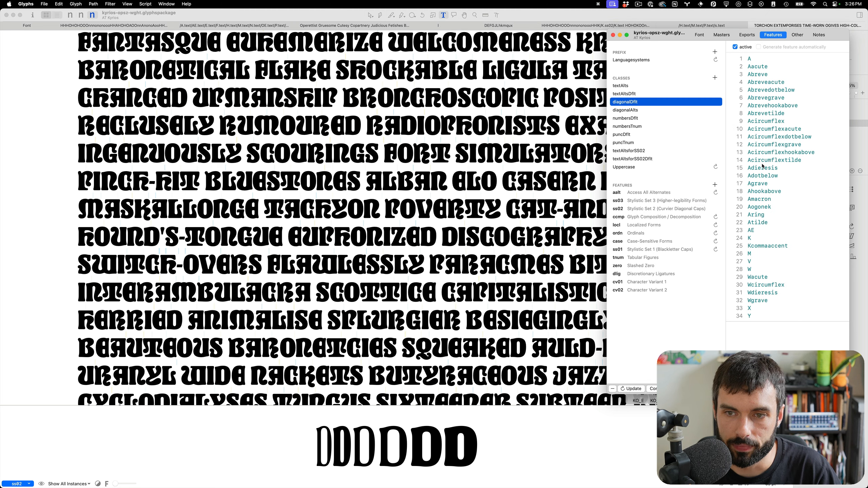
pyautogui.scroll(-5, 758, 200)
pyautogui.scroll(6, 761, 255)
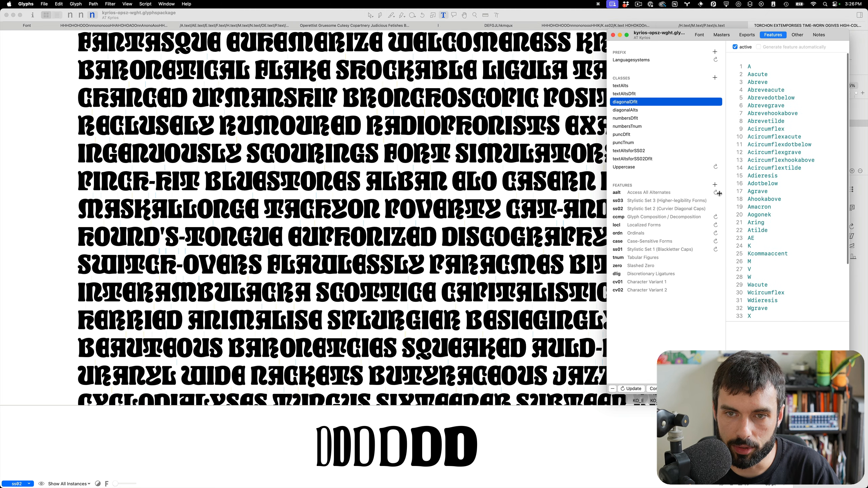
pyautogui.click(637, 110)
pyautogui.scroll(-3, 769, 171)
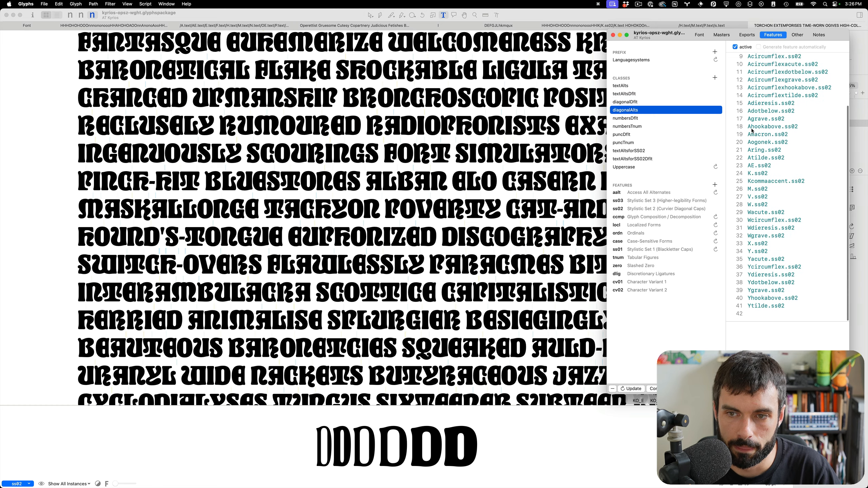
pyautogui.click(614, 35)
pyautogui.scroll(3, 465, 107)
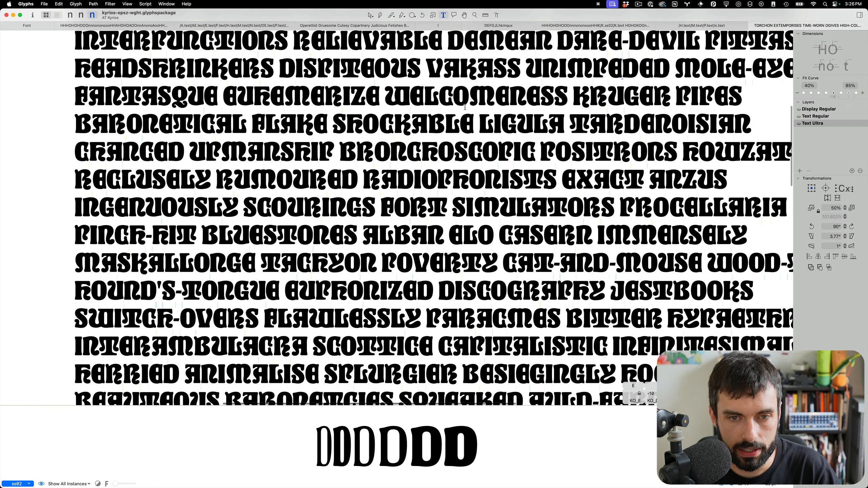
pyautogui.press('shift+super+m')
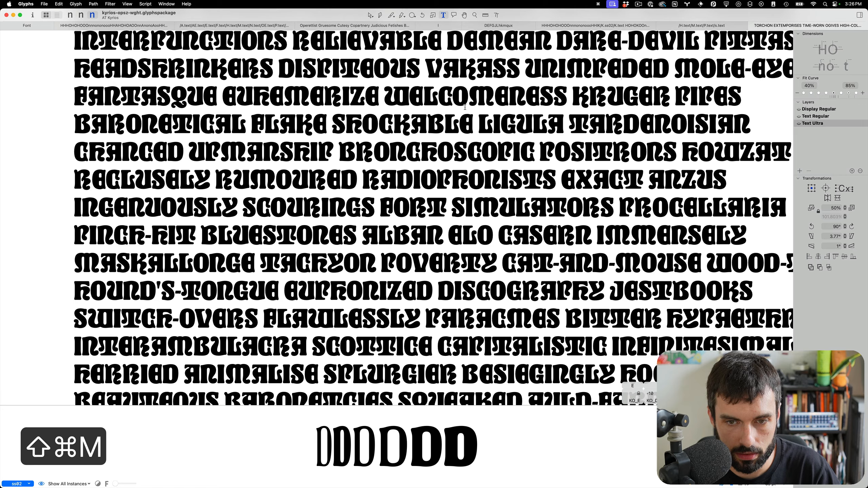
# - Save the font and enable Stylistic Set 3 (Higher-legibility Forms) alongside ss02 in the word proof
pyautogui.press('super+s')
pyautogui.scroll(3, 454, 137)
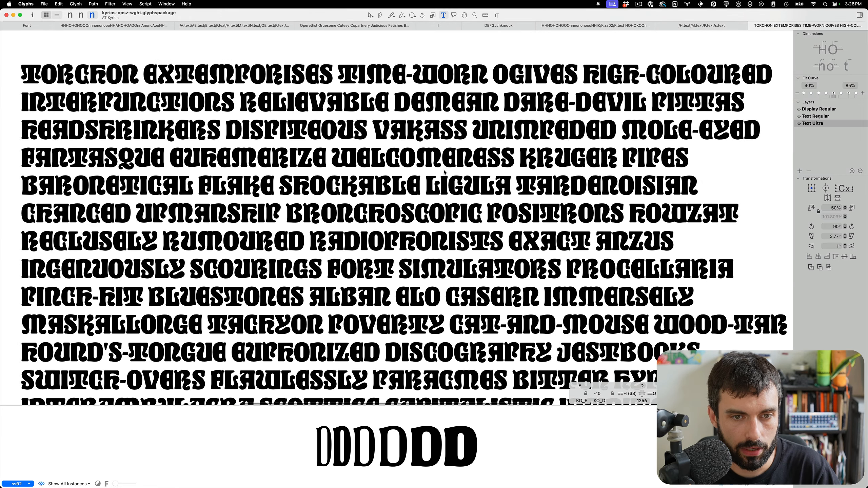
pyautogui.scroll(-5, 445, 172)
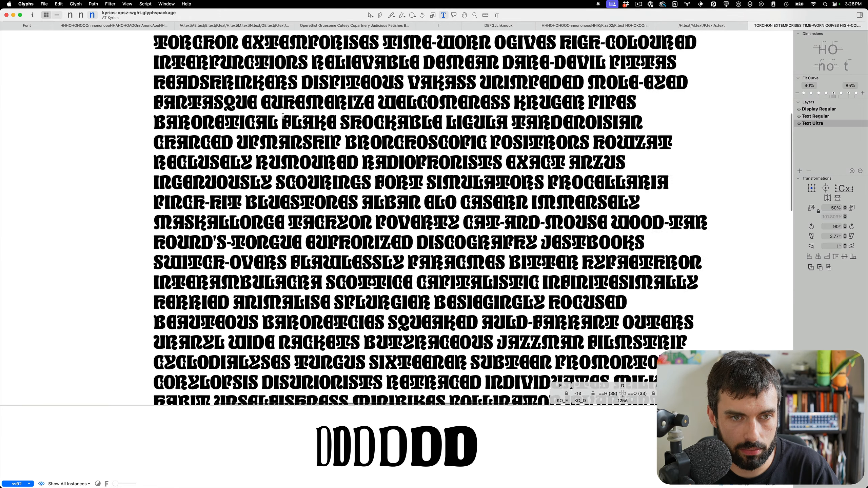
pyautogui.scroll(1, 283, 116)
pyautogui.click(24, 485)
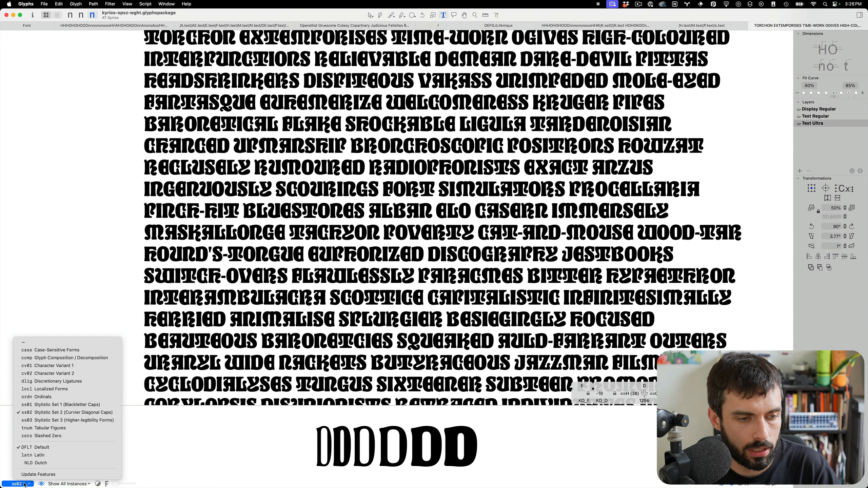
pyautogui.click(48, 423)
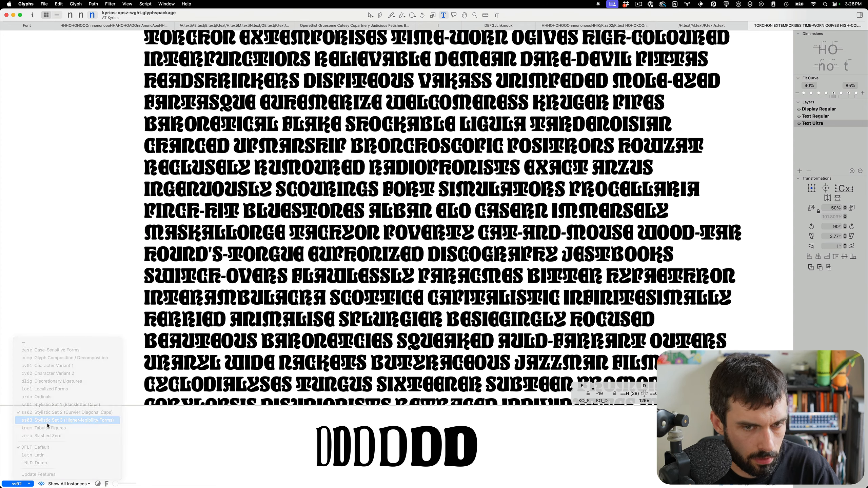
# - Examine the shapes and spacing of the caps in the word proof with ss02 and ss03 applied
pyautogui.scroll(-5, 337, 175)
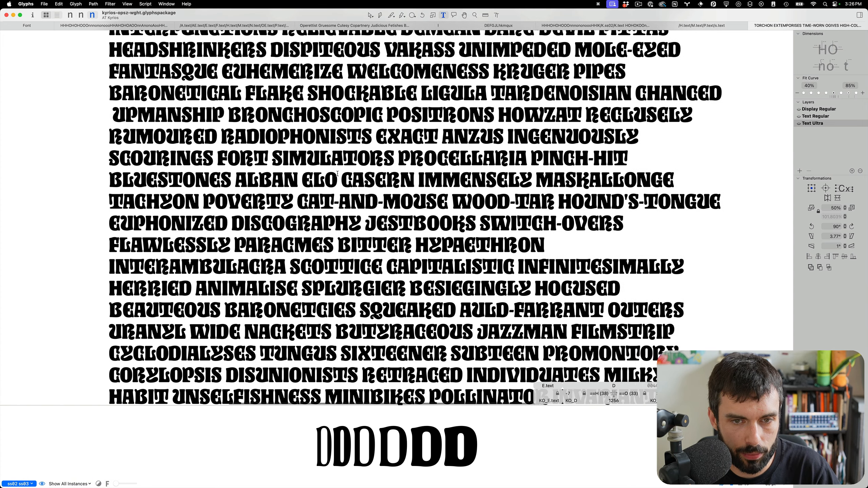
pyautogui.scroll(-2, 386, 229)
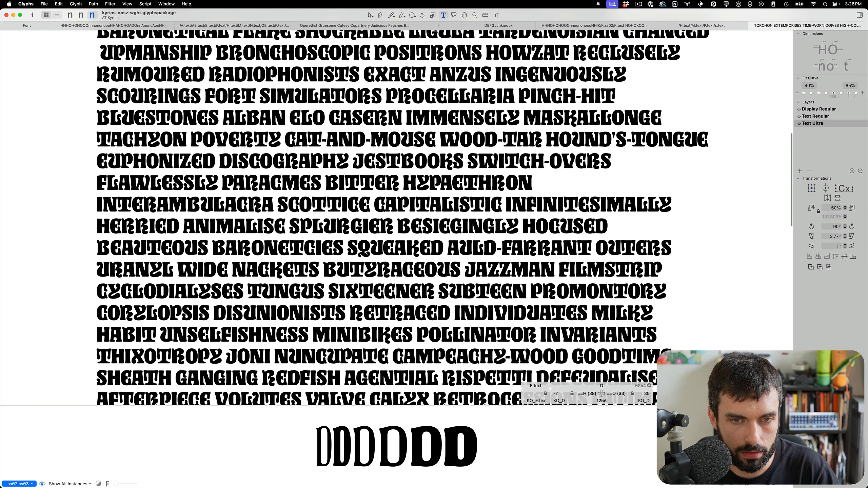
pyautogui.scroll(3, 330, 207)
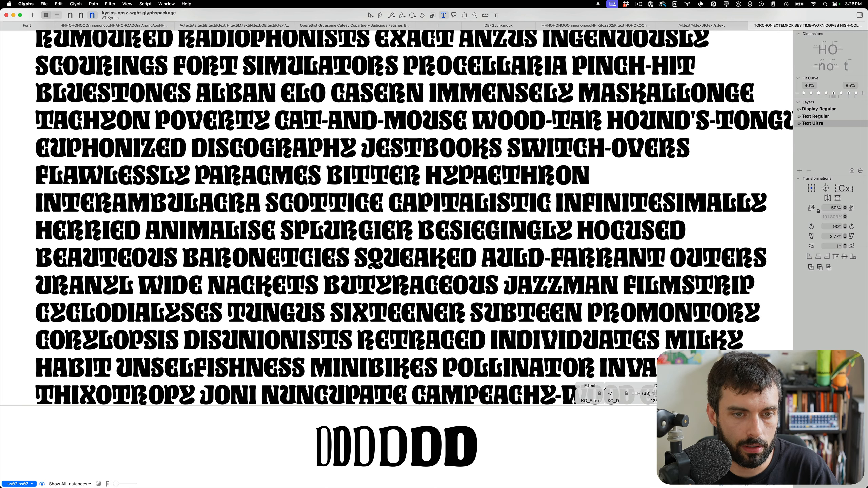
pyautogui.scroll(-10, 330, 207)
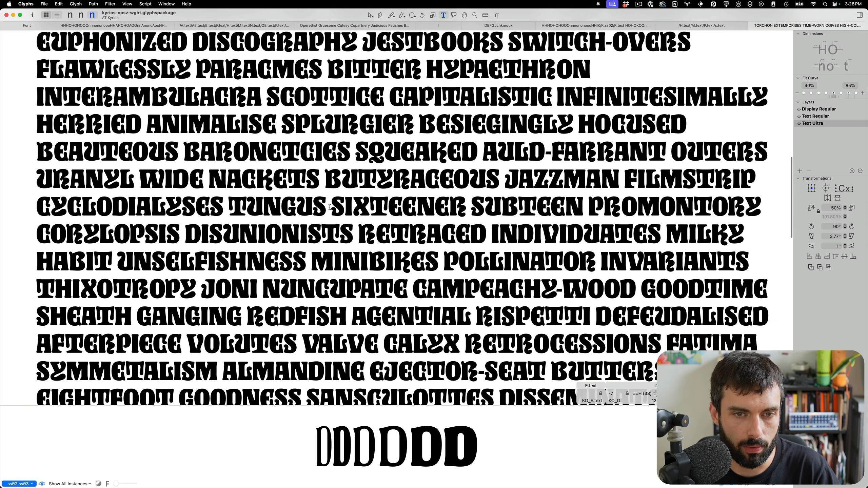
pyautogui.scroll(-7, 330, 206)
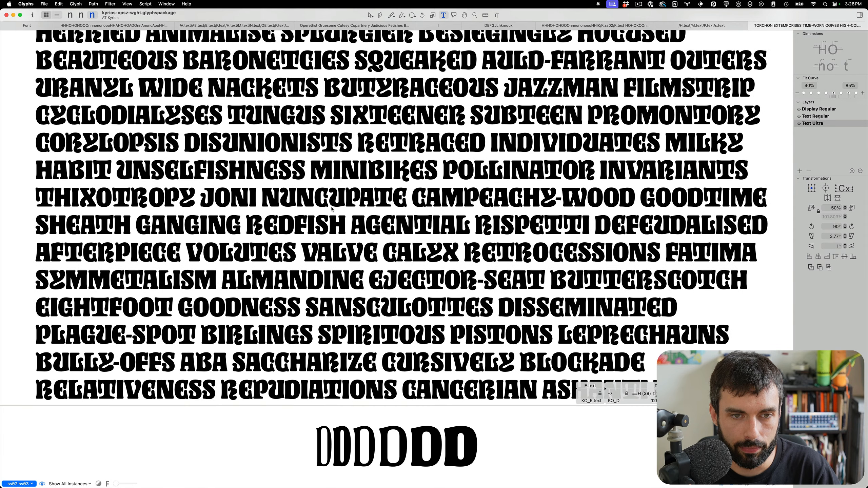
pyautogui.scroll(-2, 332, 209)
pyautogui.scroll(-1, 335, 181)
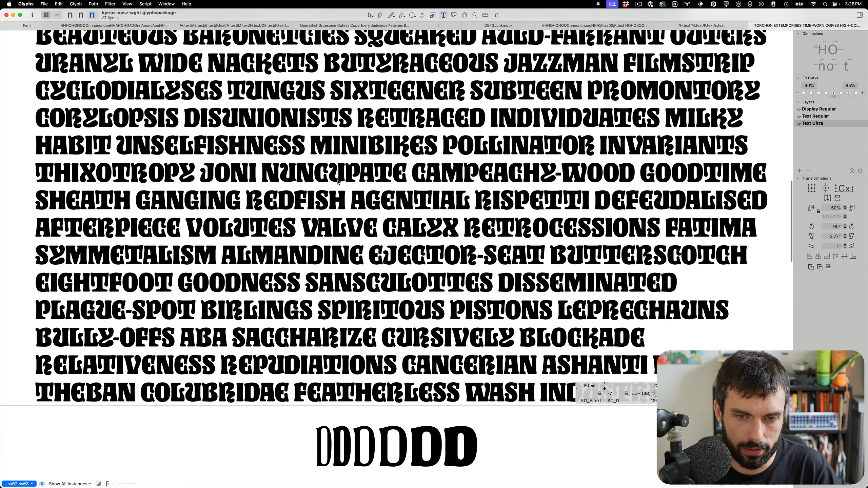
pyautogui.scroll(-7, 338, 181)
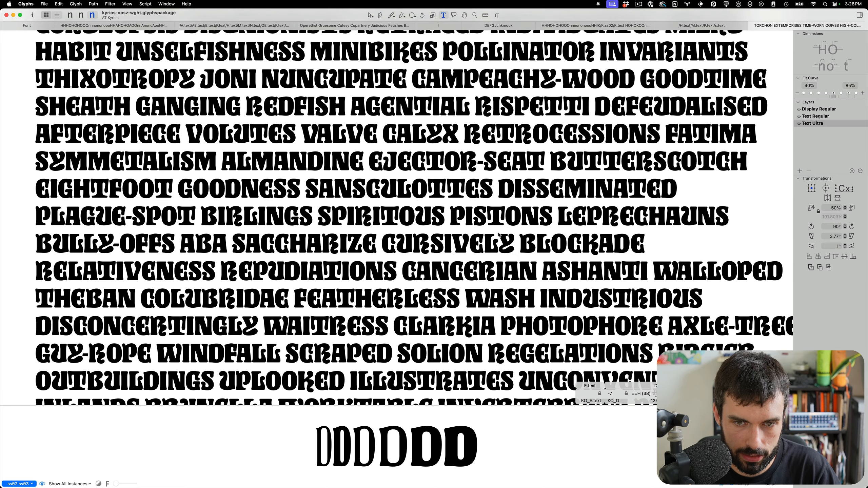
# - Open the Y.ss02 in CURSIVELY for editing and extend its lower tail by moving the tail's top and right extreme nodes right and slightly up
pyautogui.scroll(10, 527, 235)
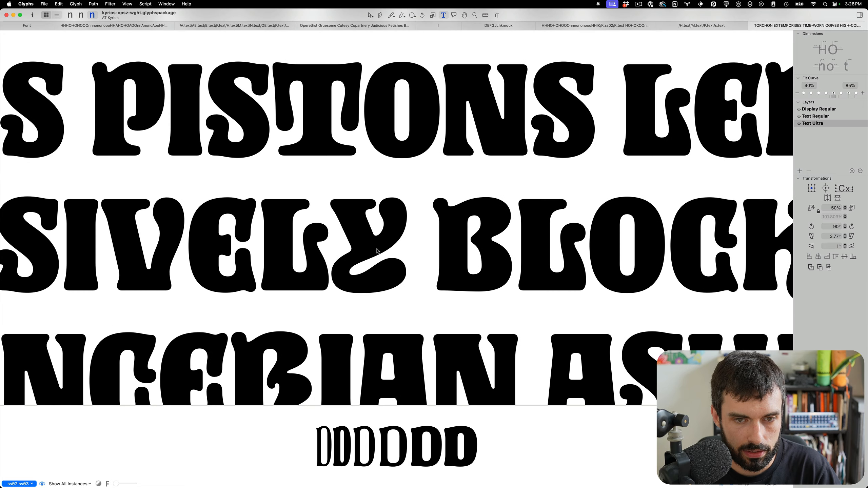
pyautogui.doubleClick(378, 238)
pyautogui.scroll(4, 378, 240)
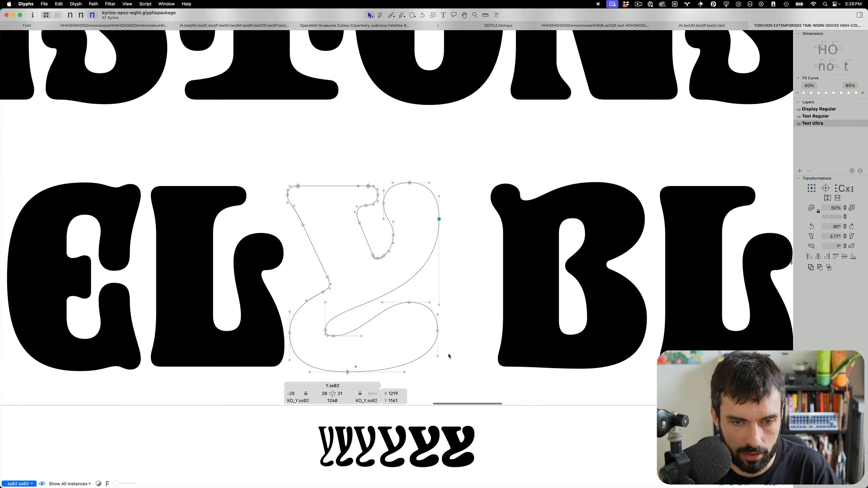
pyautogui.scroll(-2, 448, 356)
pyautogui.moveTo(450, 328); pyautogui.dragTo(406, 282)
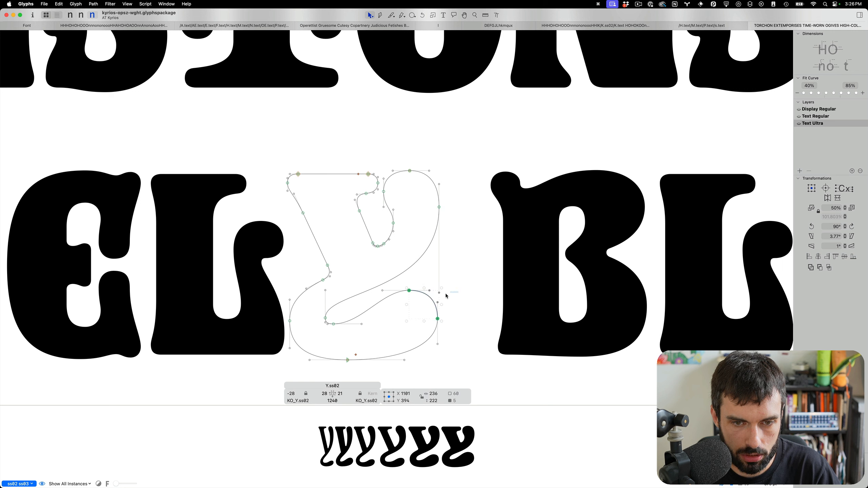
pyautogui.hotkey('ctrl', 'alt', 'shift', 'Right')
pyautogui.hotkey('ctrl', 'alt', 'shift', 'Right')
pyautogui.hotkey('ctrl', 'alt', 'shift', 'Right')
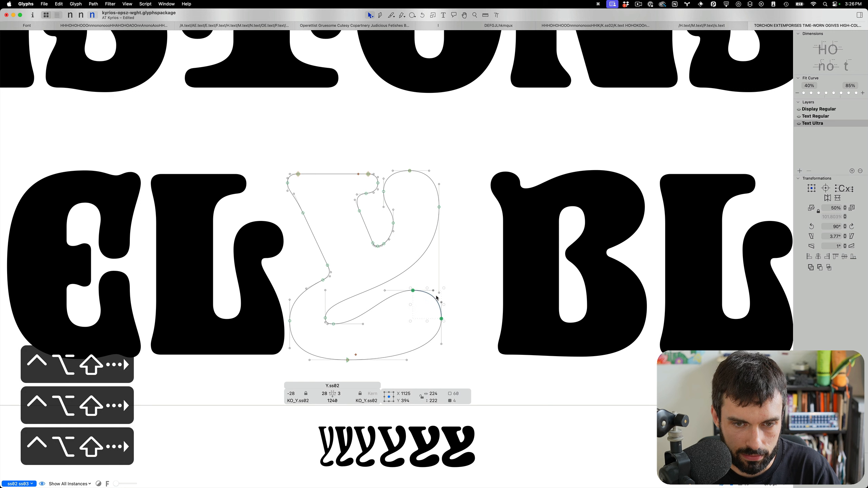
pyautogui.hotkey('ctrl', 'alt', 'shift', 'Right')
pyautogui.hotkey('ctrl', 'alt', 'shift', 'Up')
pyautogui.click(368, 344)
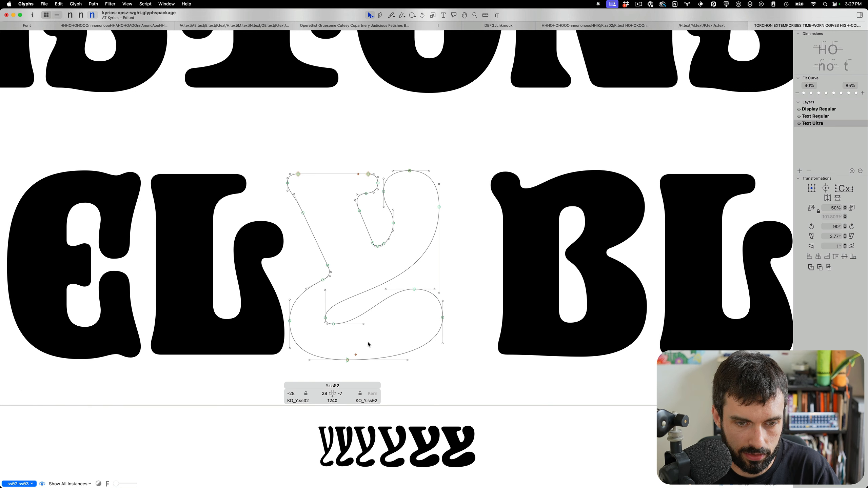
# - Shift the bottom extreme node of Y.ss02 right to X 520 and save the font
pyautogui.moveTo(337, 368); pyautogui.dragTo(334, 366)
pyautogui.hotkey('ctrl', 'alt', 'shift', 'Right')
pyautogui.hotkey('ctrl', 'alt', 'shift', 'Right')
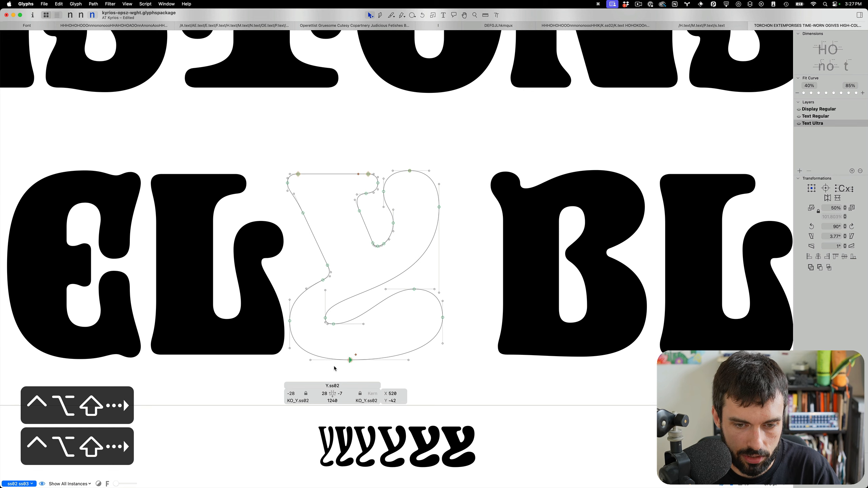
pyautogui.press('super+s')
pyautogui.press('t')
pyautogui.scroll(-3, 398, 246)
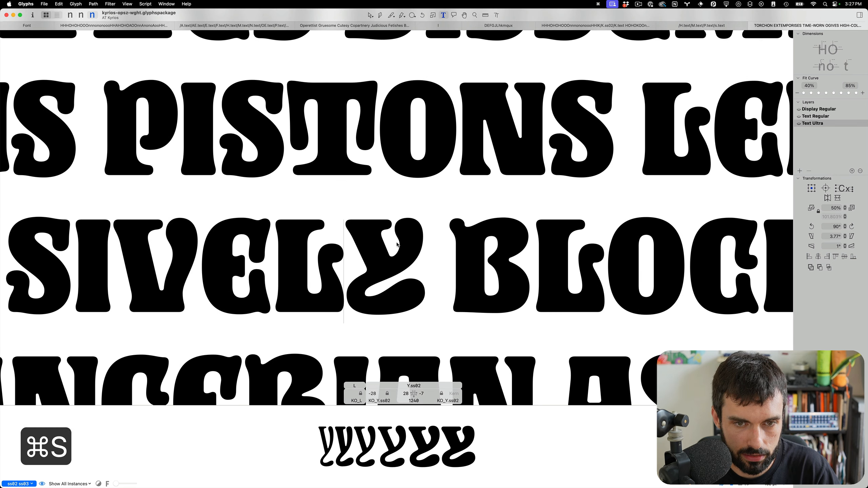
# - Nudge the top extreme node of Y.ss02's right arm slightly left and down, and save the font
pyautogui.scroll(3, 398, 244)
pyautogui.press('Escape')
pyautogui.moveTo(429, 167); pyautogui.dragTo(410, 199)
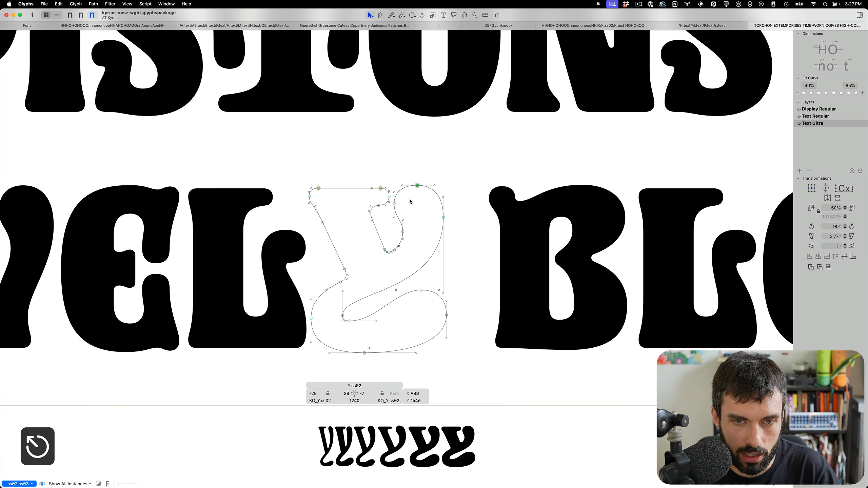
pyautogui.hotkey('ctrl', 'alt', 'shift', 'Left')
pyautogui.hotkey('ctrl', 'alt', 'shift', 'Down')
pyautogui.press('super+s')
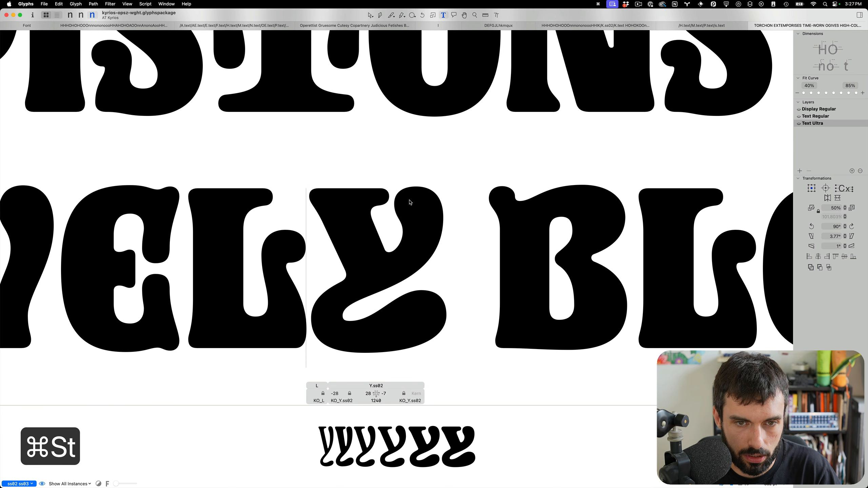
# - Adjust the curve handle on the inner edge of Y.ss02's right arm, check it in the proof, and save the font
pyautogui.scroll(3, 411, 204)
pyautogui.scroll(1, 410, 222)
pyautogui.click(403, 241)
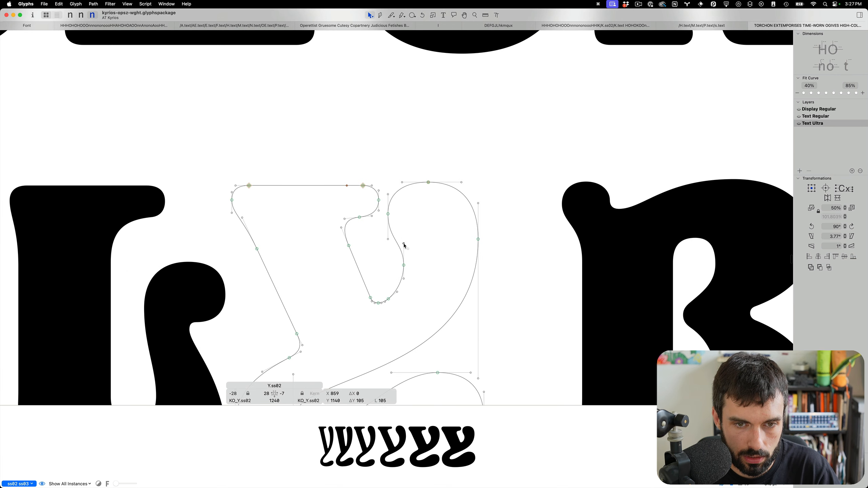
pyautogui.press('t')
pyautogui.scroll(-6, 416, 223)
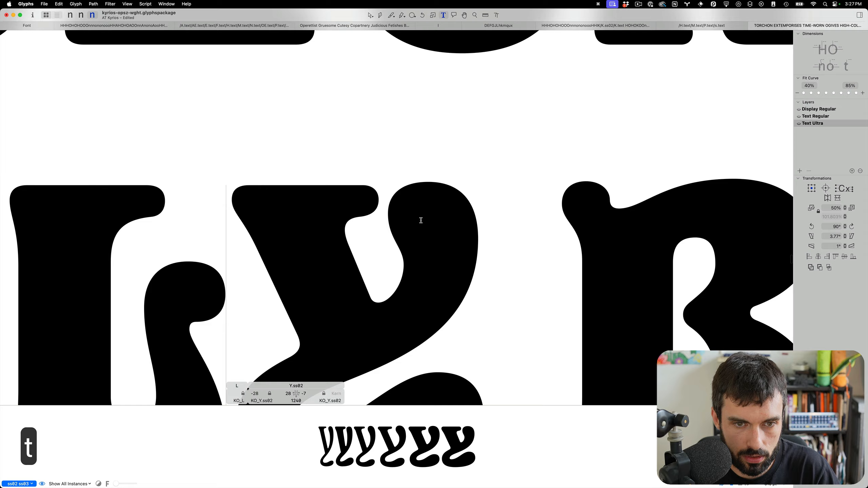
pyautogui.press('super+s')
pyautogui.scroll(-4, 420, 223)
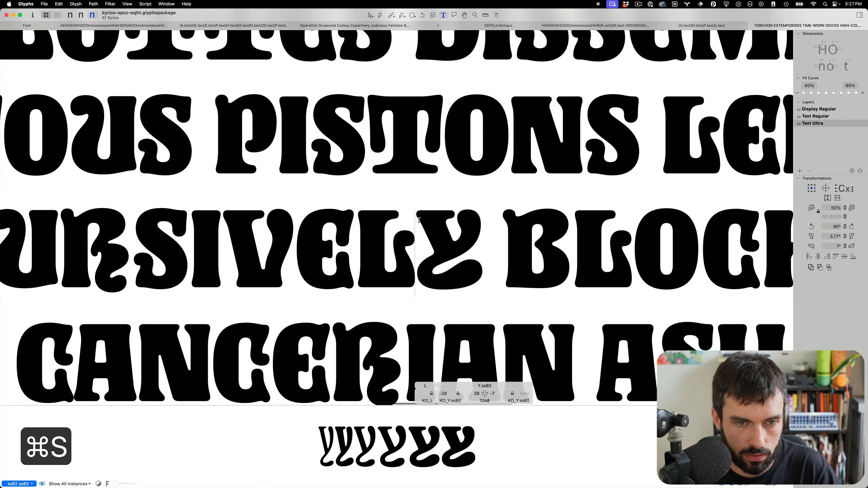
pyautogui.scroll(-3, 419, 220)
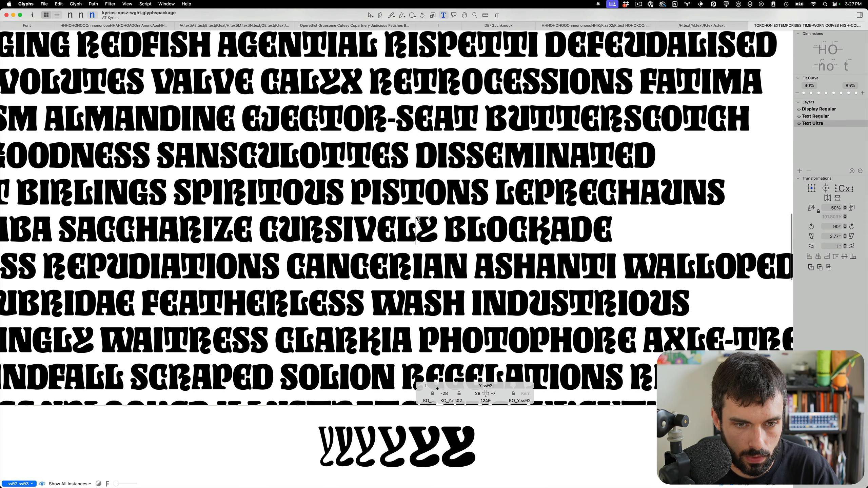
pyautogui.press('super+s')
# - Reduce the right sidebearing of the R in CANCERIAN, remove the stray t, and save the font
pyautogui.hscroll(-3, 420, 220)
pyautogui.hscroll(-2, 419, 220)
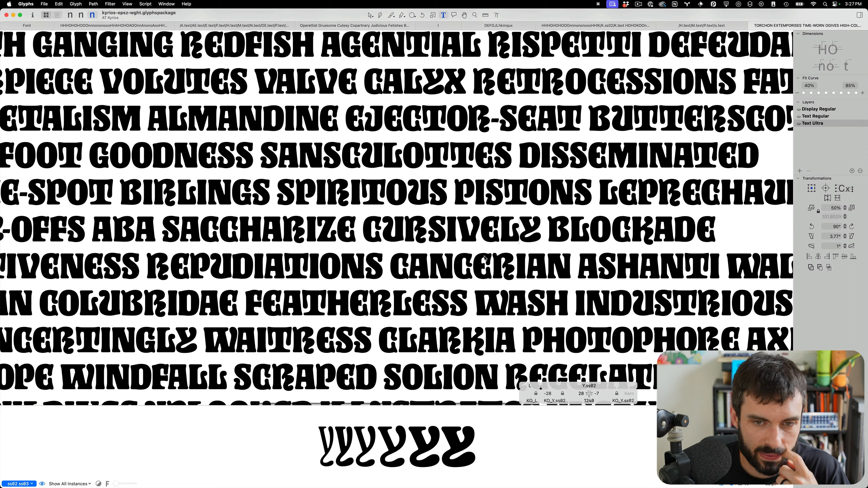
pyautogui.click(493, 264)
pyautogui.write('t')
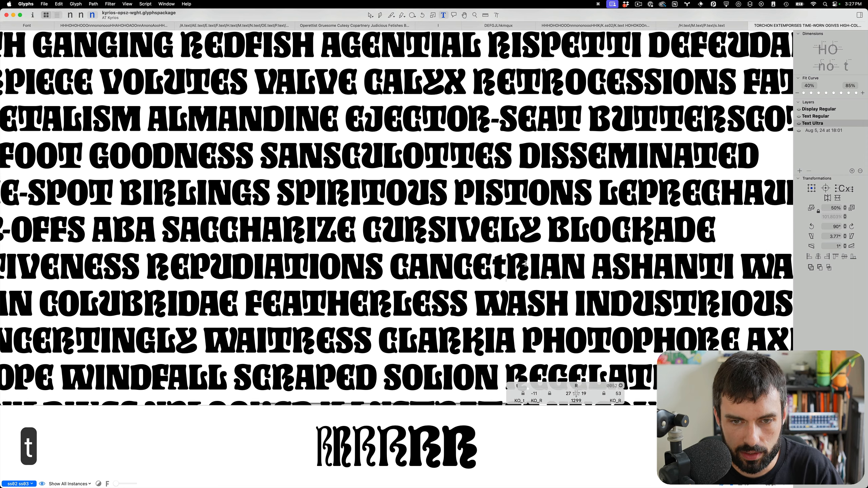
pyautogui.scroll(3, 513, 263)
pyautogui.press('BackSpace')
pyautogui.press('shift+super+BackSpace')
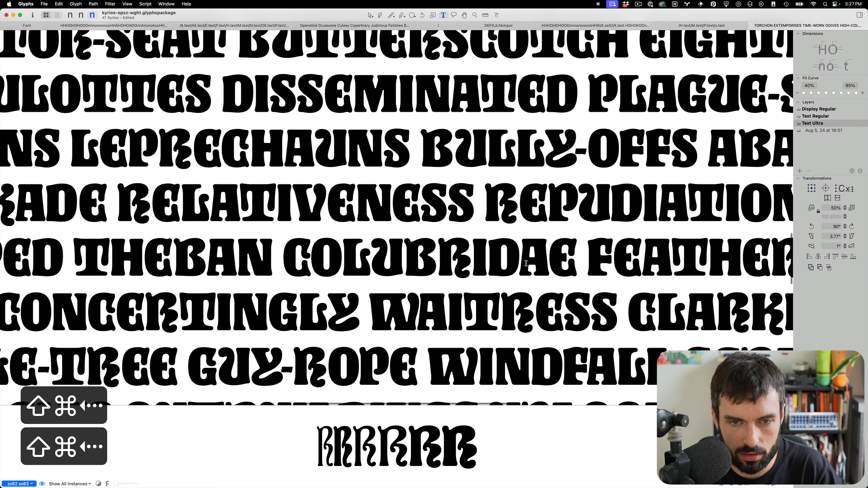
pyautogui.press('super+s')
# - Check the spacing of R and its neighbours across the all-caps word proof, saving the font along the way
pyautogui.scroll(-5, 391, 216)
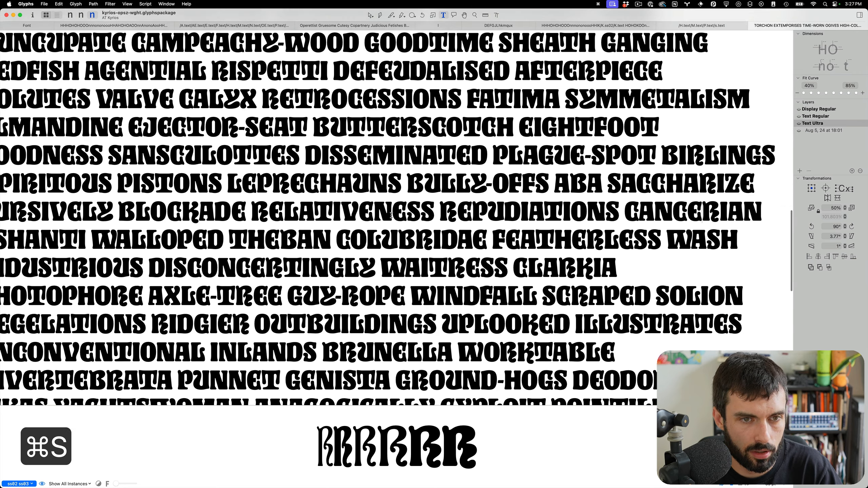
pyautogui.press('super+s')
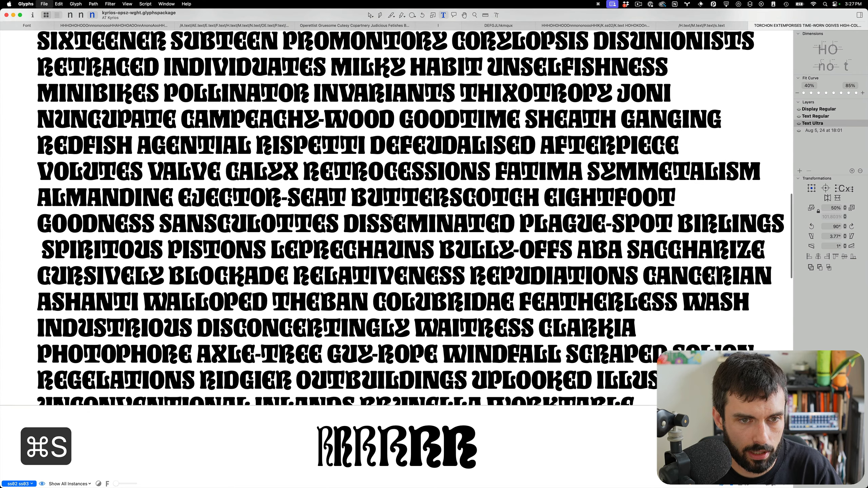
pyautogui.scroll(6, 249, 154)
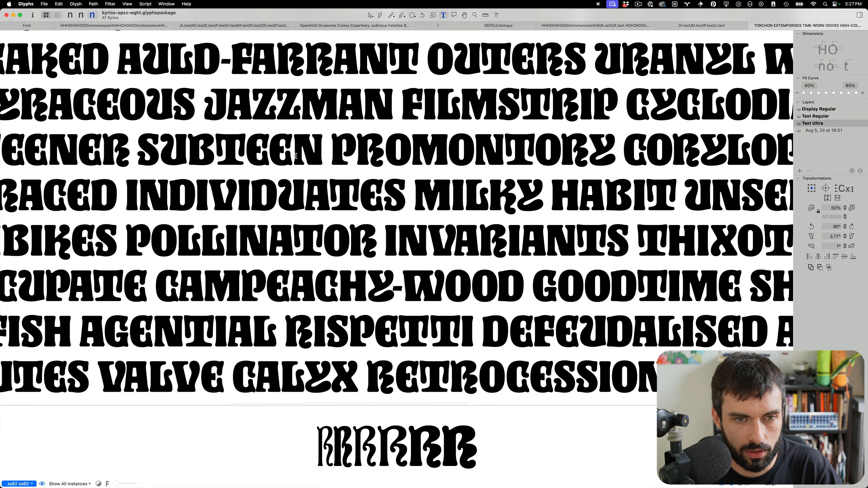
pyautogui.scroll(-3, 296, 156)
pyautogui.press('super+s')
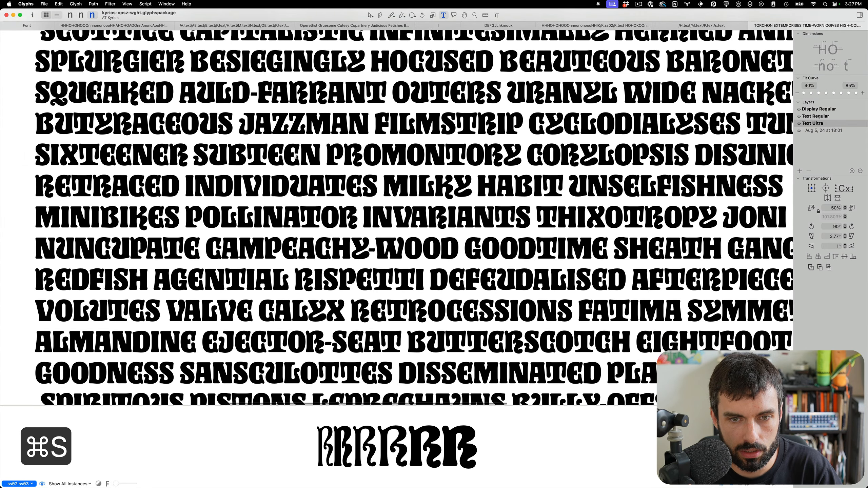
pyautogui.hscroll(3, 296, 156)
pyautogui.press('super+s')
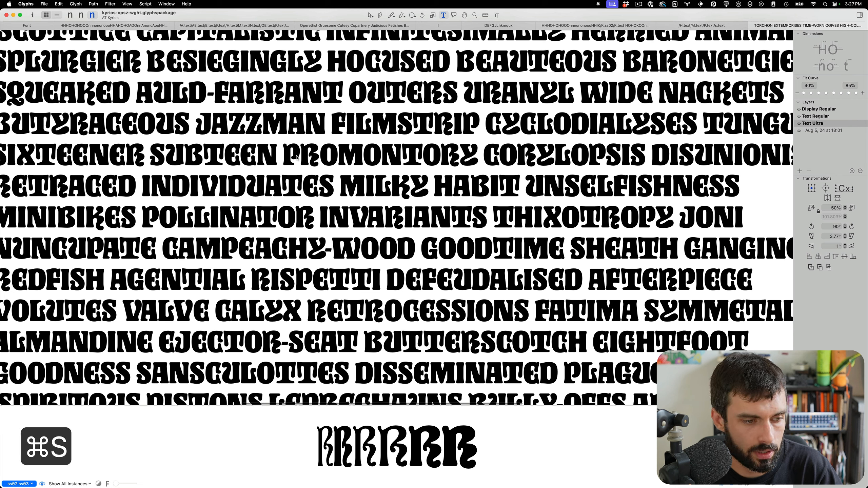
# - Generate a new word-o-mat proof of 200 capitalized English words, 3 to 15 letters long, and close the generator
pyautogui.click(62, 4)
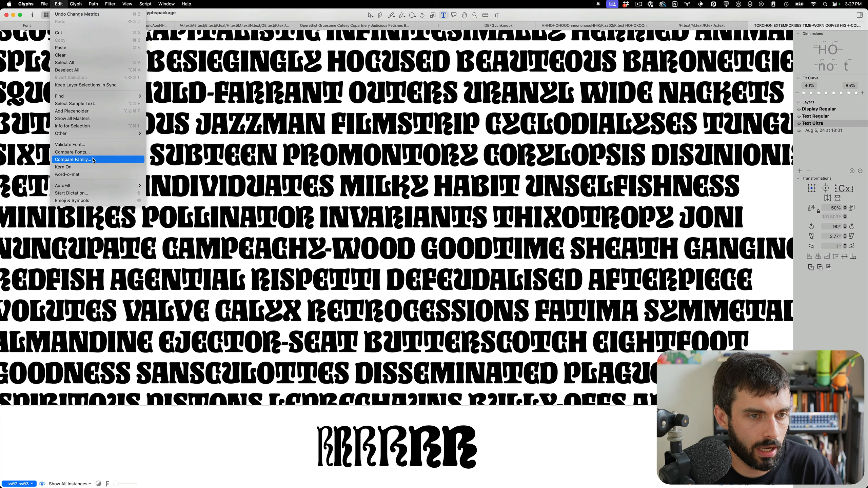
pyautogui.click(88, 174)
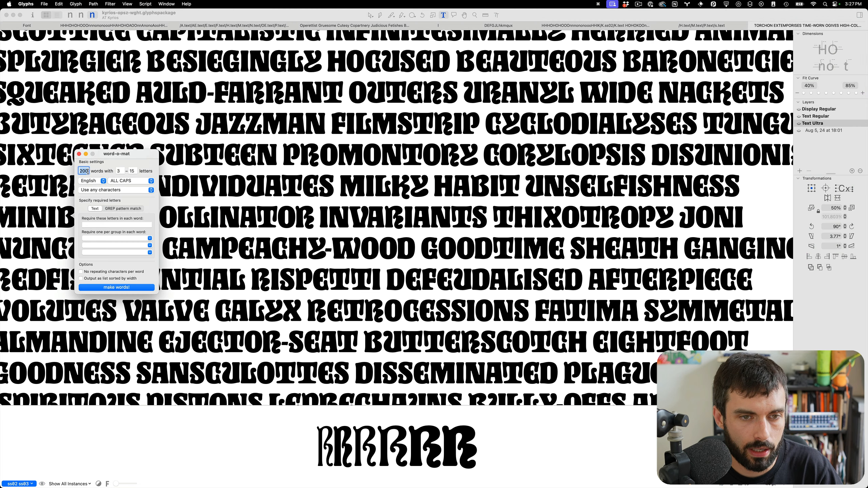
pyautogui.click(117, 184)
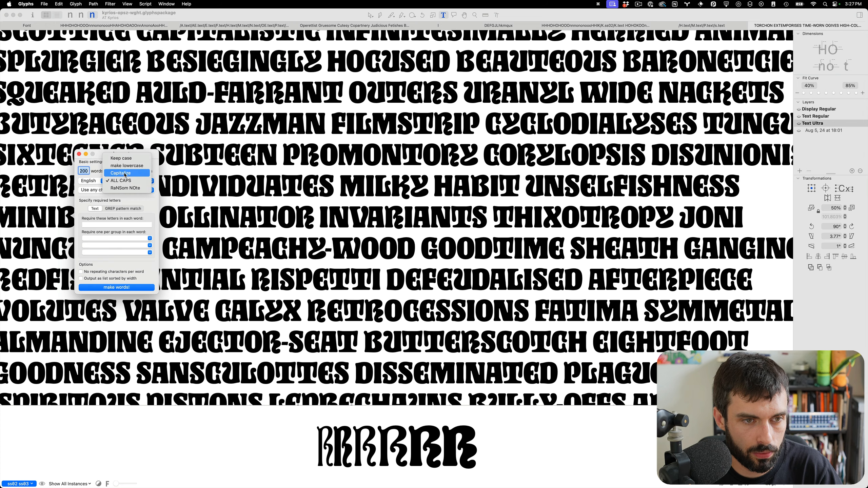
pyautogui.click(123, 173)
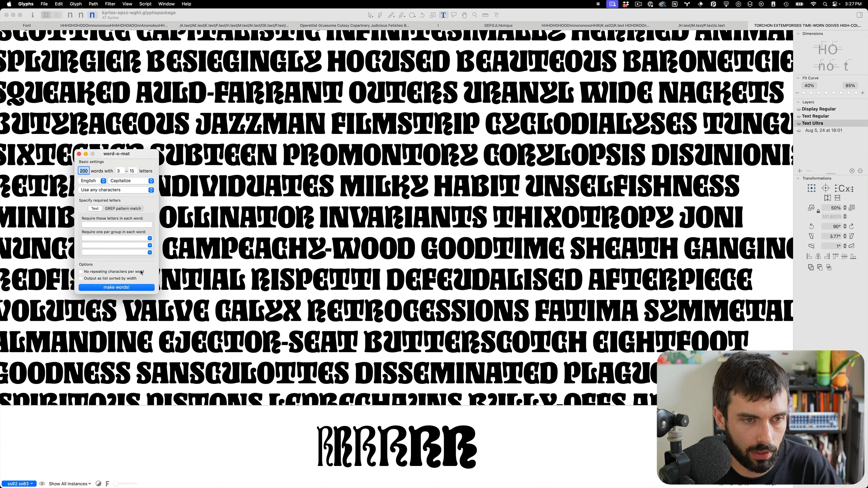
pyautogui.click(141, 289)
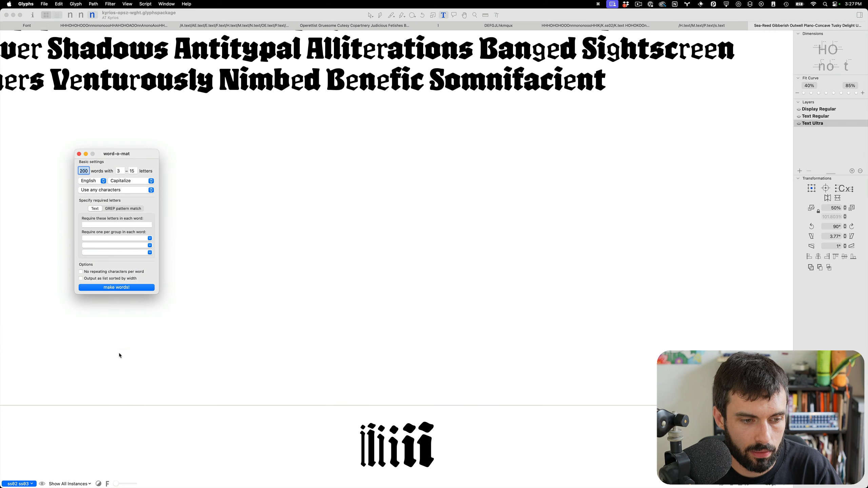
pyautogui.click(265, 208)
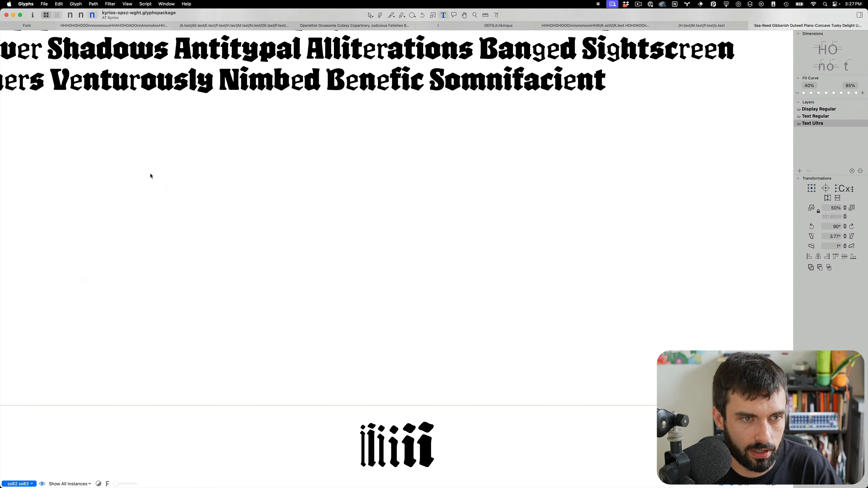
# - Examine how the ss02 and ss03 capitals sit against lowercase throughout the capitalized word proof, saving the font along the way
pyautogui.scroll(10, 261, 208)
pyautogui.scroll(15, 261, 208)
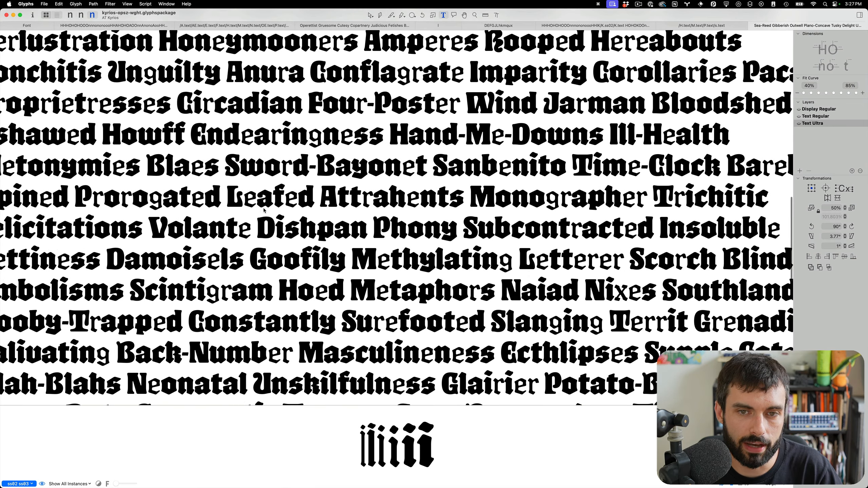
pyautogui.press('super+s')
pyautogui.scroll(5, 264, 210)
pyautogui.scroll(4, 321, 199)
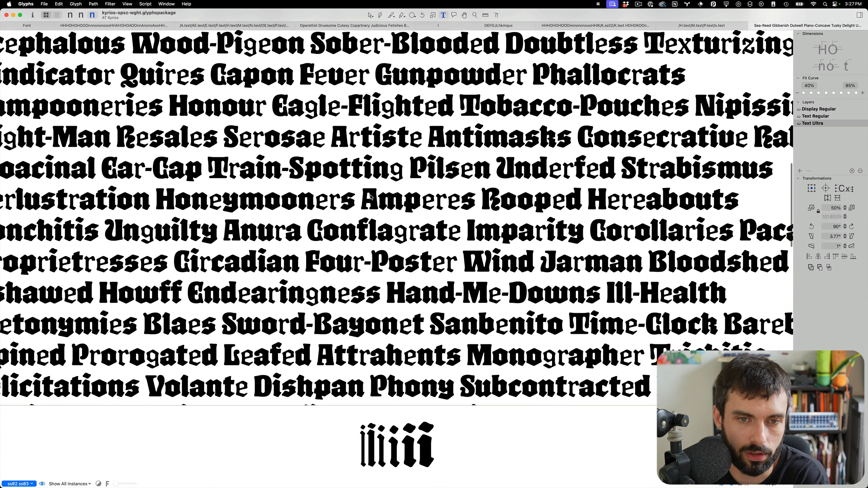
pyautogui.scroll(5, 398, 108)
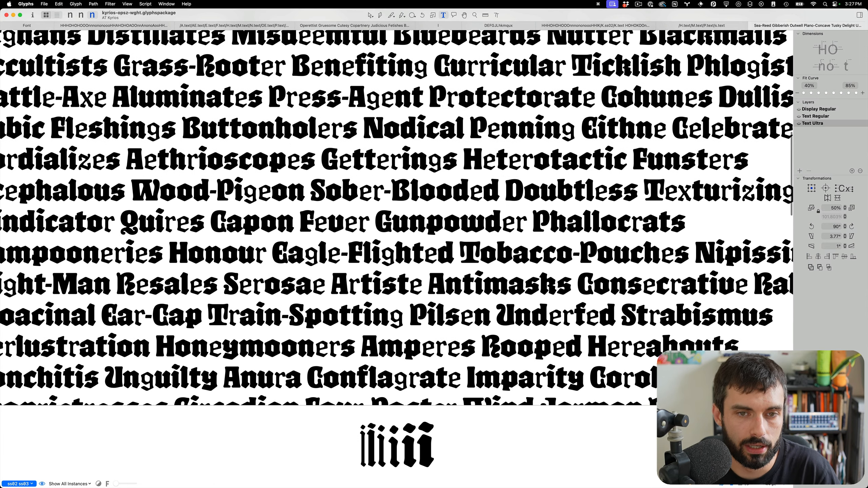
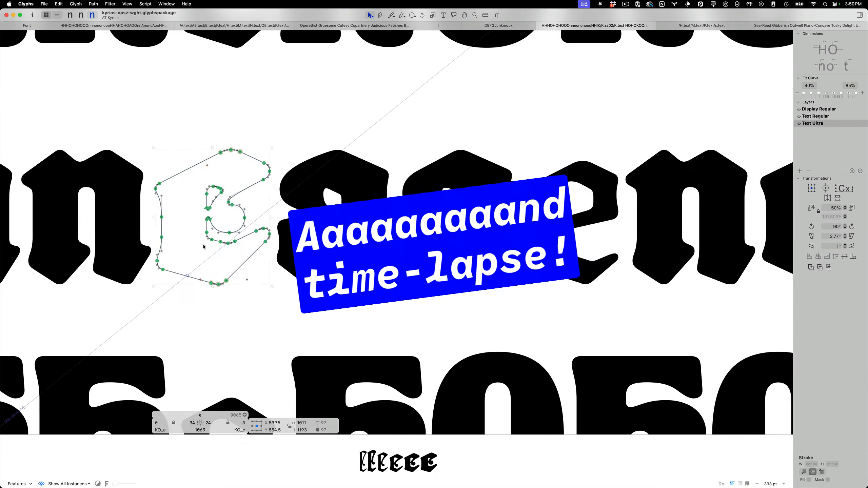
# - Space e.text beside a.text in Text Ultra, compare it with the Text Regular and Display Regular masters, and save the font
pyautogui.press('t')
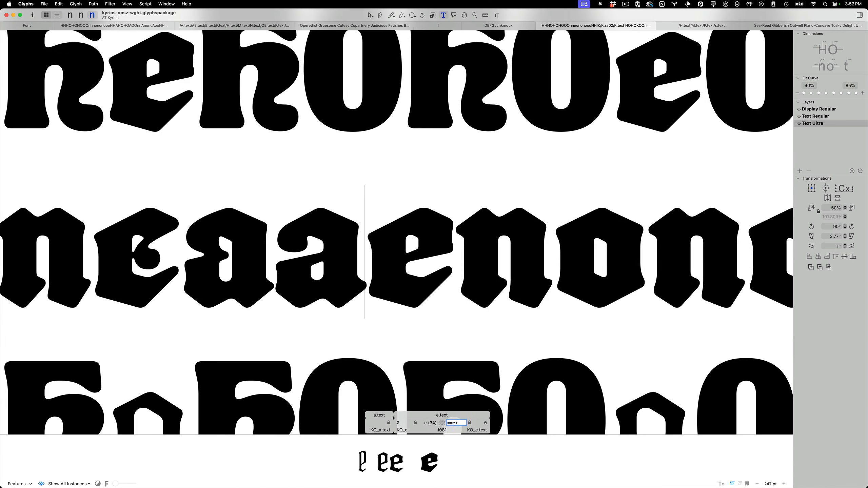
pyautogui.press('super+2')
pyautogui.press('super+1')
pyautogui.press('super+s')
pyautogui.press('super+3')
# - Check the neighbouring lowercase letters in the spacing string and open r.text between the n's for editing
pyautogui.doubleClick(467, 240)
pyautogui.press('t')
pyautogui.doubleClick(591, 229)
pyautogui.scroll(5, 397, 241)
pyautogui.click(383, 355)
pyautogui.press('t')
pyautogui.scroll(-10, 384, 336)
pyautogui.doubleClick(260, 394)
pyautogui.scroll(5, 279, 252)
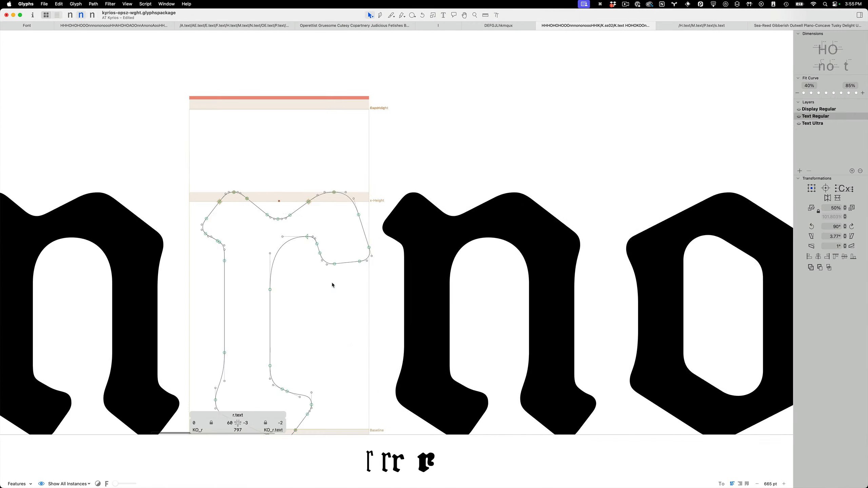
# - Redraw r.text's right arm in Text Ultra, positioning the curve segment at the open end of its terminal
pyautogui.press('t')
pyautogui.click(337, 195)
pyautogui.doubleClick(337, 195)
pyautogui.scroll(-3, 337, 195)
pyautogui.moveTo(550, 145); pyautogui.dragTo(457, 80)
pyautogui.moveTo(513, 192); pyautogui.dragTo(465, 209)
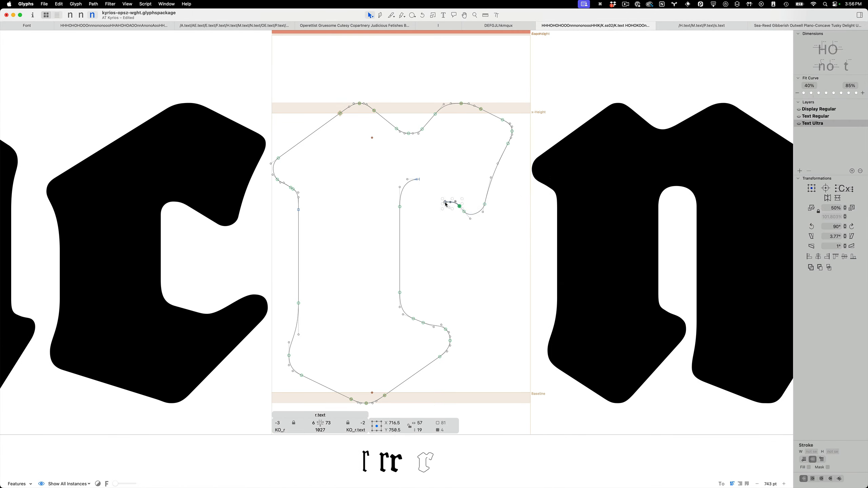
# - Compare the new r.text shape between the Text Regular and Text Ultra masters and save the font
pyautogui.press('super+2')
pyautogui.press('super+3')
pyautogui.press('super+2')
pyautogui.press('super+s')
pyautogui.press('super+3')
pyautogui.scroll(5, 424, 283)
# - Check Text Ultra r.text among its neighbours in the spacing string and reopen its outline for correction
pyautogui.press('t')
pyautogui.scroll(-10, 438, 210)
pyautogui.doubleClick(339, 217)
pyautogui.scroll(5, 367, 306)
pyautogui.scroll(5, 367, 305)
pyautogui.click(383, 260)
pyautogui.scroll(-5, 373, 271)
pyautogui.scroll(10, 413, 203)
pyautogui.scroll(-10, 414, 204)
pyautogui.moveTo(364, 435); pyautogui.dragTo(364, 233)
# - Fine-tune the nodes of the Text Ultra outline, save the font, and compare it with Text Regular
pyautogui.scroll(10, 363, 171)
pyautogui.click(432, 110)
pyautogui.scroll(-5, 431, 111)
pyautogui.moveTo(436, 158); pyautogui.dragTo(429, 171)
pyautogui.click(363, 175)
pyautogui.press('super+s')
pyautogui.press('super+2')
pyautogui.press('super+3')
# - Bring up the A.ss02 spacing proof, save the font, and open the light g in the n and o row
pyautogui.click(808, 26)
pyautogui.scroll(-10, 341, 202)
pyautogui.press('super+s')
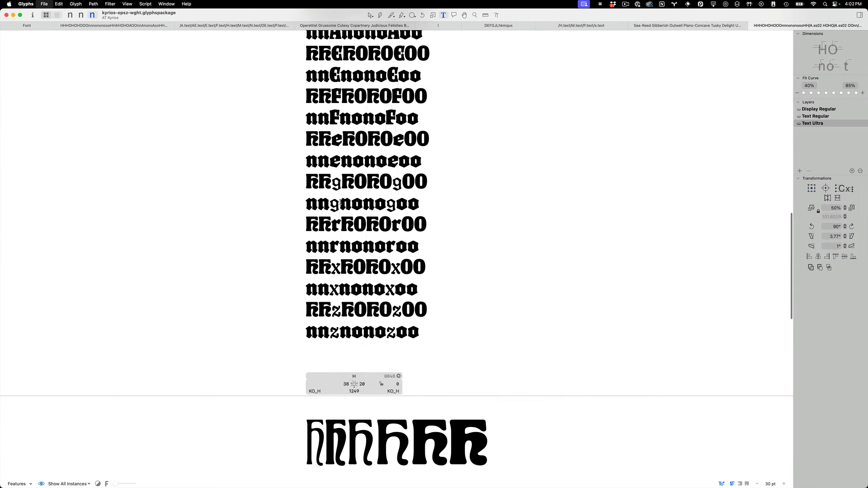
pyautogui.doubleClick(392, 205)
pyautogui.scroll(10, 392, 206)
pyautogui.click(145, 4)
pyautogui.click(165, 14)
# - Cut the Text Ultra o outline at its base and extend it below the baseline into a g with a left-facing tail
pyautogui.scroll(5, 401, 297)
pyautogui.scroll(10, 446, 185)
pyautogui.scroll(10, 448, 218)
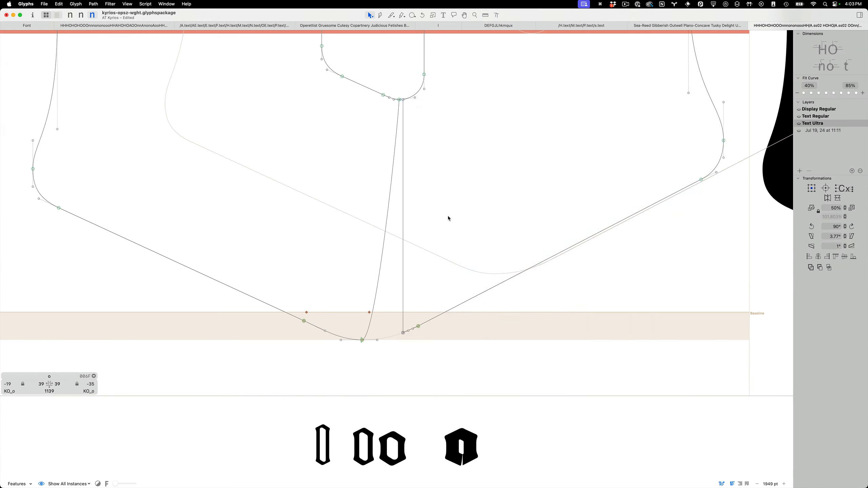
pyautogui.scroll(-5, 520, 145)
pyautogui.scroll(5, 407, 182)
pyautogui.scroll(-10, 372, 136)
pyautogui.scroll(5, 477, 362)
pyautogui.moveTo(522, 384); pyautogui.dragTo(477, 362)
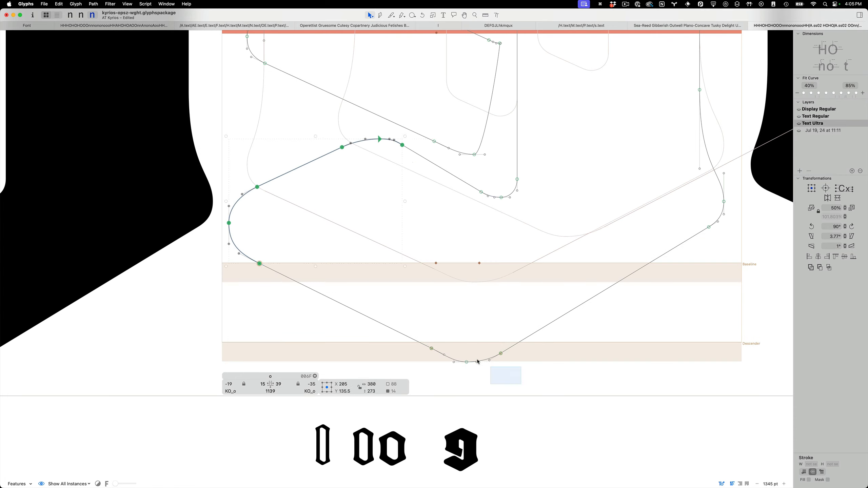
# - Rebuild the joint between g.text's bowl and tail in Text Ultra, using the Display Regular master as a reference
pyautogui.scroll(-10, 478, 362)
pyautogui.press('super+1')
pyautogui.press('super+3')
pyautogui.scroll(5, 407, 99)
pyautogui.scroll(10, 449, 103)
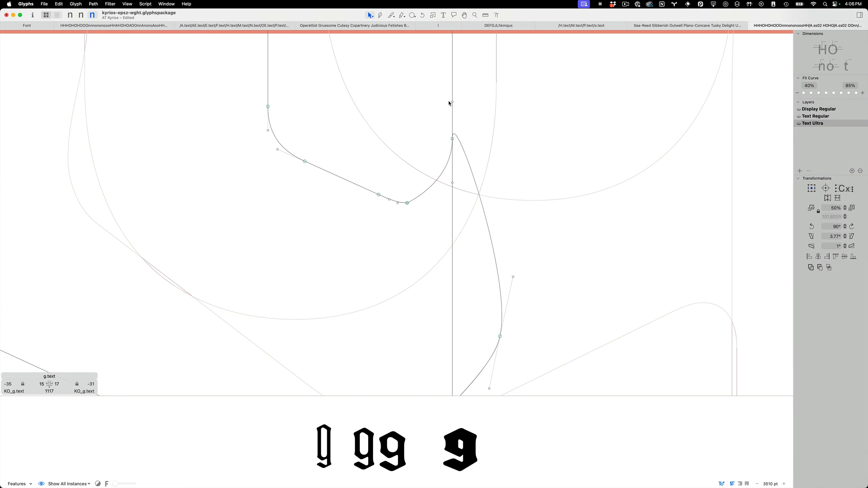
pyautogui.scroll(-5, 484, 204)
pyautogui.scroll(-5, 266, 246)
pyautogui.scroll(5, 409, 202)
pyautogui.scroll(3, 407, 149)
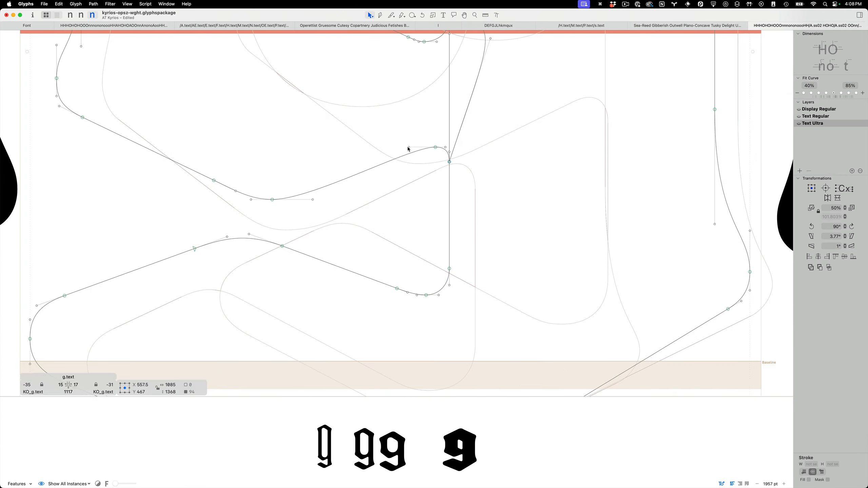
# - Refine the curve nodes around the inner notch of g.text's tail in Text Ultra
pyautogui.scroll(-10, 409, 149)
pyautogui.scroll(5, 450, 297)
pyautogui.scroll(5, 450, 296)
pyautogui.scroll(-10, 427, 247)
pyautogui.moveTo(471, 216); pyautogui.dragTo(427, 248)
pyautogui.scroll(5, 407, 131)
# - Proof p.text between two n's in a new tab, save the font, and close that tab
pyautogui.press('super+t')
pyautogui.press('Right')
pyautogui.write('n')
pyautogui.press('Left')
pyautogui.press('Left')
pyautogui.write('n')
pyautogui.press('super+s')
pyautogui.press('super+alt+Left')
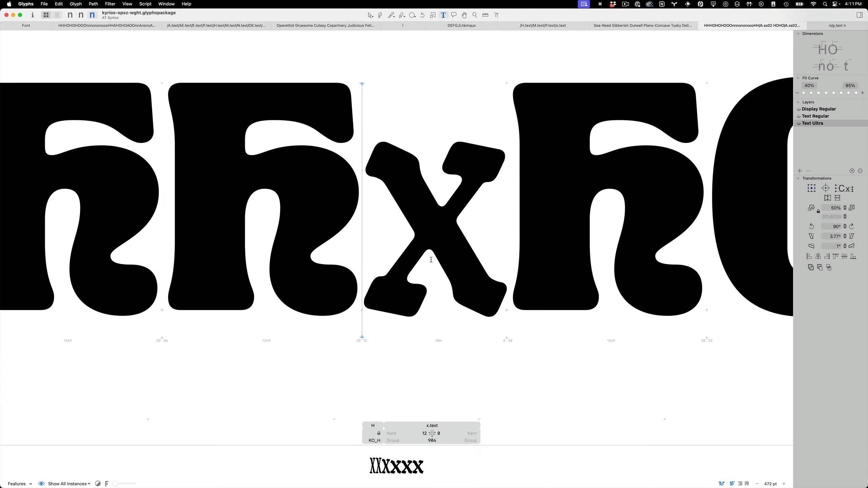
pyautogui.press('super+alt+Right')
pyautogui.press('super+w')
pyautogui.press('super+alt+Left')
# - Adjust the nodes at the base of g.text's counter within the n and o spacing row
pyautogui.scroll(10, 461, 246)
pyautogui.scroll(3, 403, 202)
pyautogui.scroll(-10, 403, 202)
pyautogui.moveTo(383, 167); pyautogui.dragTo(358, 175)
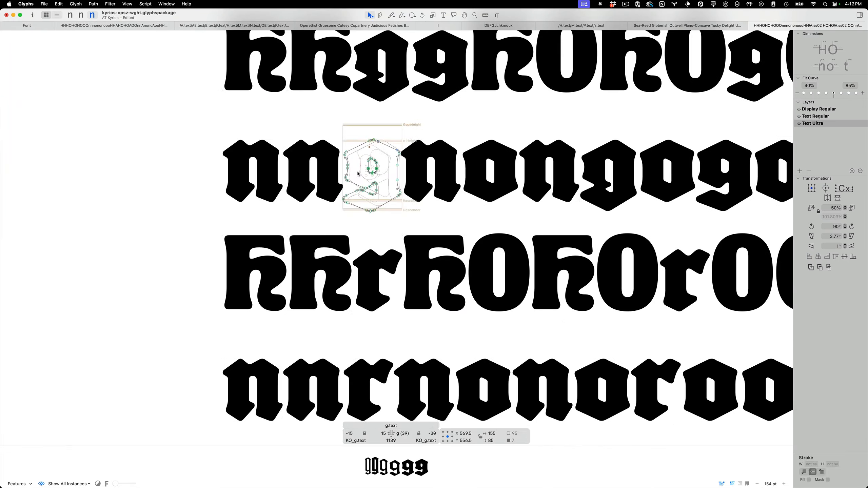
# - Build a heavier upper half for x.text in Text Ultra, shaping its left serif and right arm
pyautogui.scroll(-10, 358, 175)
pyautogui.scroll(10, 444, 244)
pyautogui.scroll(3, 362, 125)
pyautogui.scroll(5, 368, 177)
pyautogui.scroll(-3, 462, 229)
pyautogui.moveTo(544, 308); pyautogui.dragTo(461, 229)
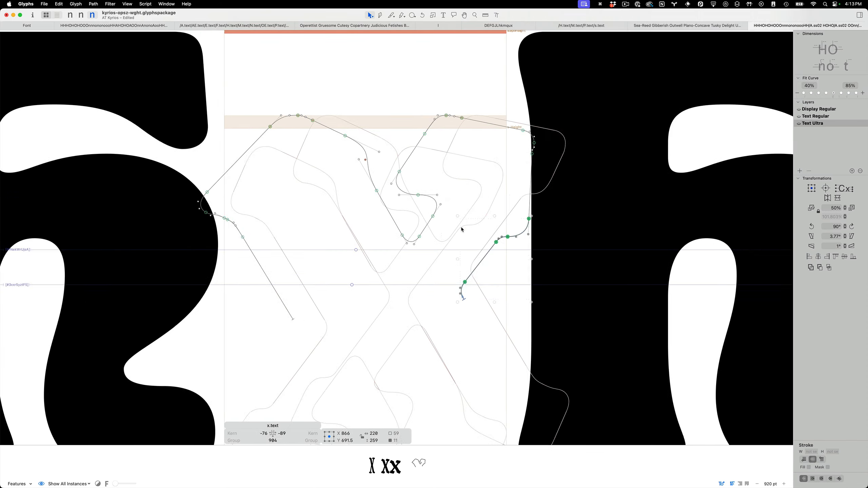
# - Paste the copied arms into x.text to complete its lower half, and select the right side of the glyph
pyautogui.scroll(-3, 401, 182)
pyautogui.scroll(8, 502, 188)
pyautogui.scroll(-10, 313, 252)
pyautogui.press('super+v')
pyautogui.moveTo(509, 66); pyautogui.dragTo(364, 378)
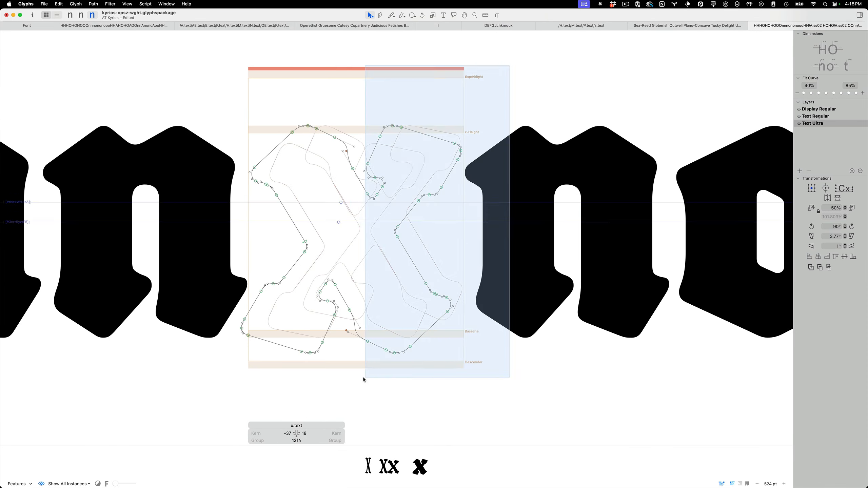
# - Align the edges of x.text's thick diagonal and reshape the notches where the arms meet it
pyautogui.click(426, 283)
pyautogui.moveTo(363, 160); pyautogui.dragTo(344, 175)
pyautogui.click(367, 277)
pyautogui.scroll(5, 380, 183)
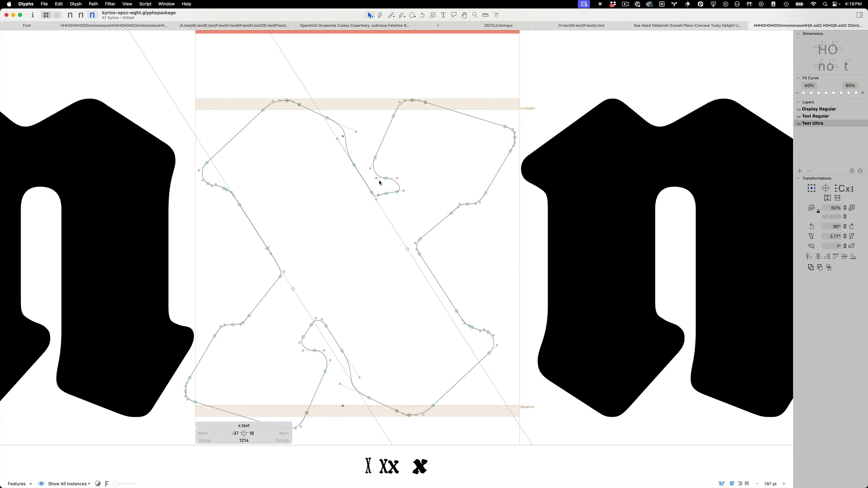
# - Insert a second x.text beside the first in the n row for comparison and reopen the first for editing
pyautogui.scroll(3, 314, 307)
pyautogui.press('t')
pyautogui.scroll(-8, 316, 231)
pyautogui.write('x')
pyautogui.doubleClick(315, 231)
pyautogui.scroll(8, 279, 205)
pyautogui.scroll(-2, 356, 120)
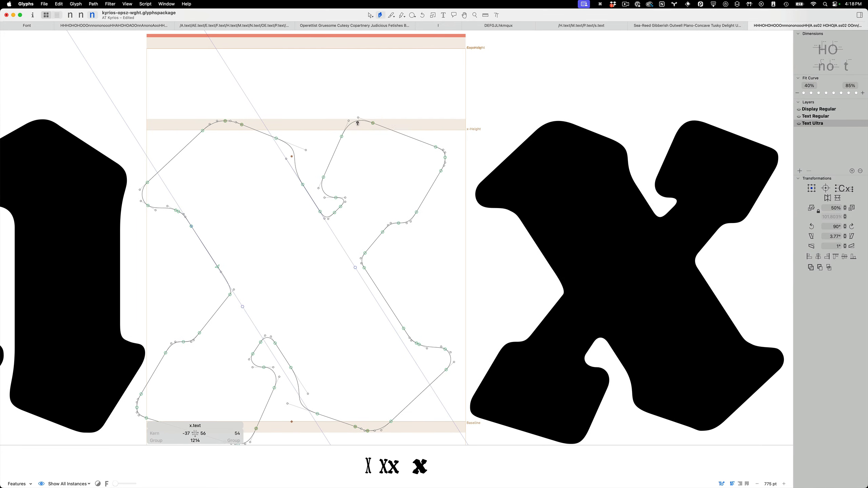
# - Delete part of x.text's outline and paste the copied contour segments along both sides of the thick diagonal
pyautogui.scroll(-1, 301, 206)
pyautogui.scroll(6, 284, 291)
pyautogui.press('BackSpace')
pyautogui.click(285, 290)
pyautogui.scroll(-6, 382, 274)
pyautogui.press('super+v')
pyautogui.scroll(6, 345, 258)
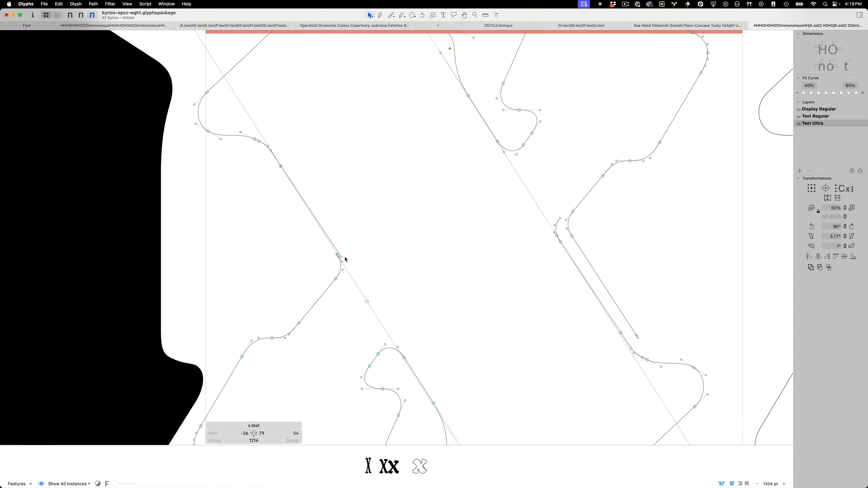
# - Rejoin x.text's open contours along the diagonal and check the glyph among the n's
pyautogui.scroll(-3, 345, 258)
pyautogui.moveTo(453, 406); pyautogui.dragTo(316, 312)
pyautogui.scroll(4, 454, 224)
pyautogui.click(372, 175)
pyautogui.press('t')
pyautogui.scroll(-8, 379, 214)
pyautogui.doubleClick(378, 213)
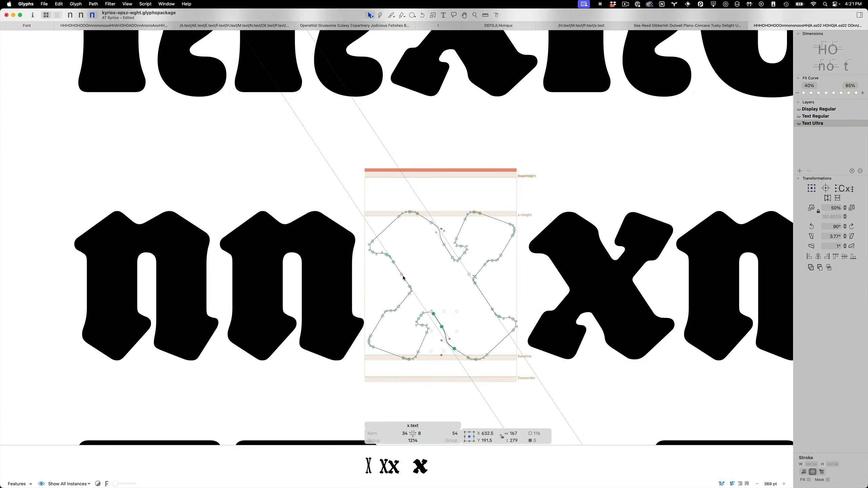
# - Refine x.text's diagonal and inner notches in Text Ultra, giving it sidebearings of 14 on both sides
pyautogui.scroll(6, 396, 243)
pyautogui.click(388, 266)
pyautogui.press('s')
pyautogui.click(388, 240)
pyautogui.moveTo(547, 117); pyautogui.dragTo(479, 167)
pyautogui.scroll(-5, 388, 240)
pyautogui.press('super+shift+s')
pyautogui.press('Escape')
pyautogui.scroll(2, 231, 266)
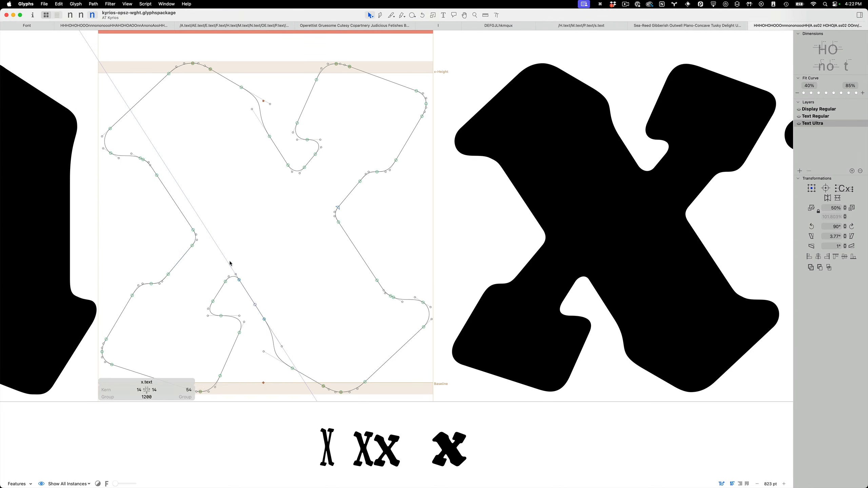
# - Compare x.text with the Display Regular master and adjust its right-hand notch in Text Ultra
pyautogui.scroll(-2, 281, 203)
pyautogui.press('super+1')
pyautogui.press('super+3')
pyautogui.scroll(4, 436, 197)
pyautogui.moveTo(441, 188); pyautogui.dragTo(356, 277)
pyautogui.scroll(-3, 356, 278)
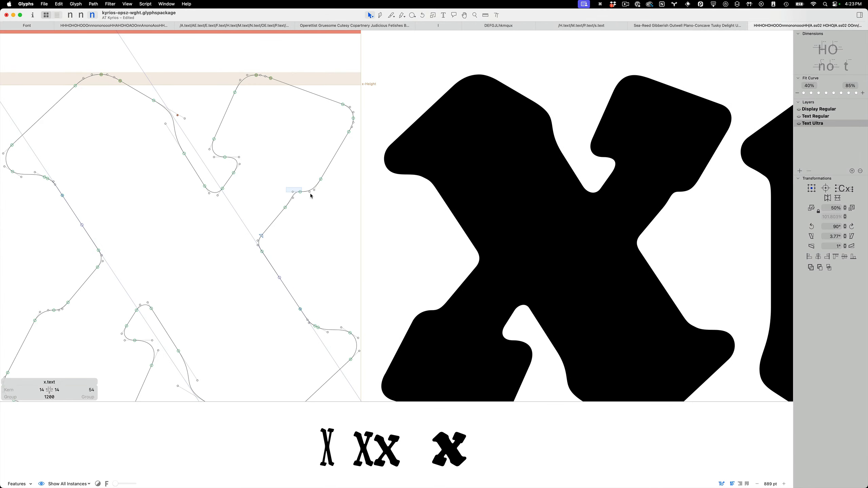
# - Narrow x.text by nudging its right-hand nodes left, and check its spacing in the n and o row
pyautogui.scroll(4, 297, 197)
pyautogui.click(273, 172)
pyautogui.scroll(-6, 265, 163)
pyautogui.click(346, 275)
pyautogui.hotkey('shift', 'Left')
pyautogui.press('t')
pyautogui.scroll(-6, 347, 276)
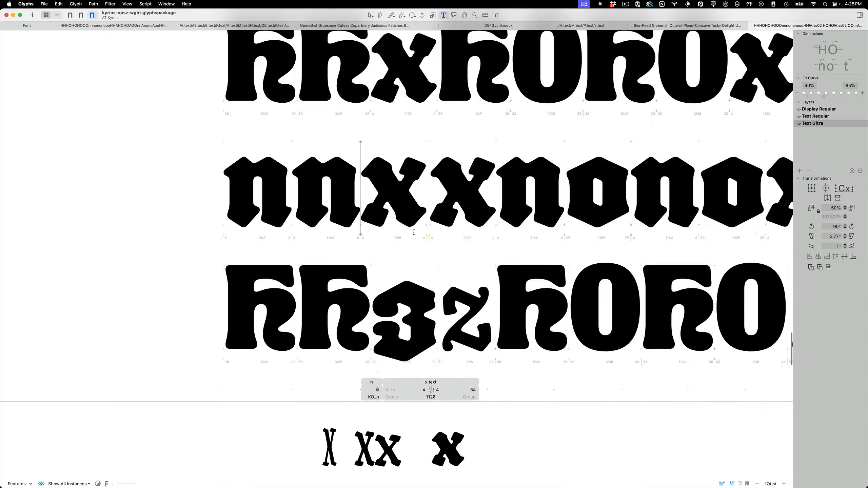
# - Open z.text for editing in the row of n's and examine its Display Regular master
pyautogui.doubleClick(465, 325)
pyautogui.scroll(8, 377, 219)
pyautogui.click(362, 219)
pyautogui.press('super+1')
pyautogui.scroll(3, 445, 159)
pyautogui.scroll(-6, 486, 304)
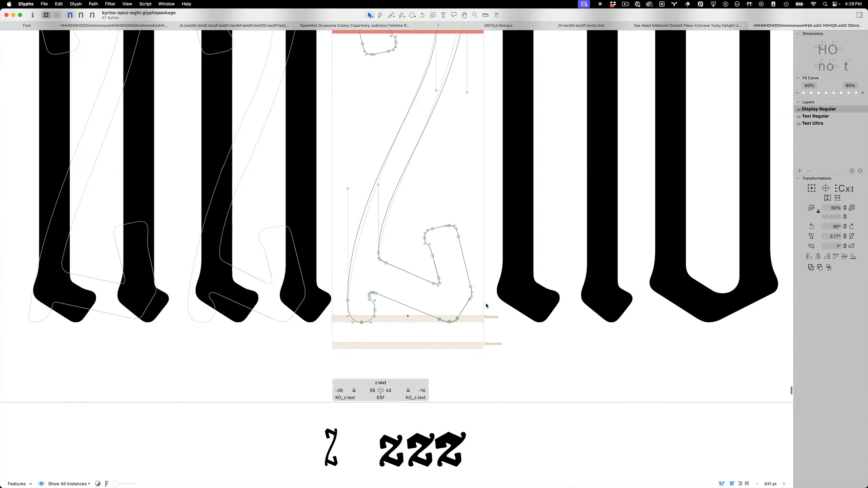
# - Move a group of z.text's nodes left and slightly up in the Text Ultra master
pyautogui.scroll(4, 398, 231)
pyautogui.press('super+3')
pyautogui.scroll(5, 397, 231)
pyautogui.moveTo(416, 231); pyautogui.dragTo(334, 145)
pyautogui.hotkey('shift', 'Left')
pyautogui.hotkey('shift', 'Left')
pyautogui.hotkey('shift', 'Left')
pyautogui.hotkey('shift', 'Left')
pyautogui.hotkey('shift', 'Left')
pyautogui.hotkey('shift', 'Up')
pyautogui.hotkey('shift', 'Up')
pyautogui.scroll(4, 141, 116)
# - Delete the nodes of z.text's lower half in Text Ultra, leaving the upper half as an open contour
pyautogui.click(495, 195)
pyautogui.scroll(-8, 498, 197)
pyautogui.moveTo(492, 356); pyautogui.dragTo(234, 289)
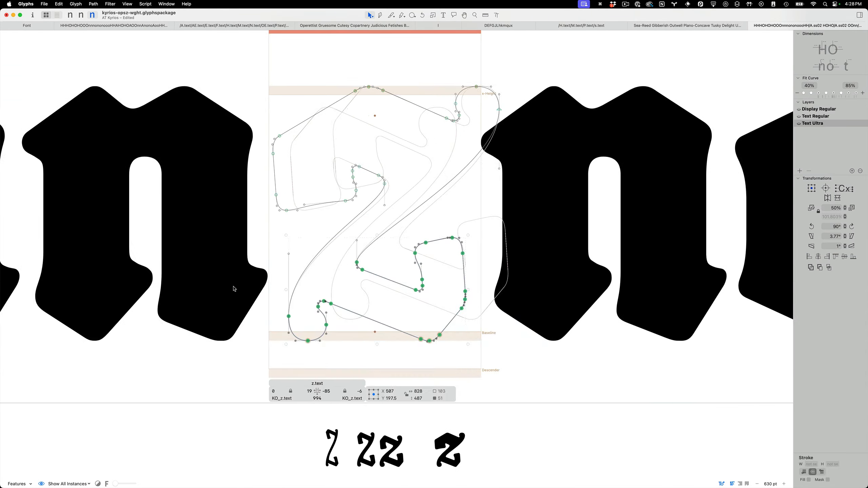
pyautogui.hotkey('alt', 'BackSpace')
pyautogui.scroll(6, 430, 164)
pyautogui.scroll(-5, 491, 180)
pyautogui.press('t')
pyautogui.press('Escape')
pyautogui.scroll(5, 523, 176)
# - Adjust the diagonal's nodes on z.text's upper half and duplicate that half as a rotated lower half
pyautogui.moveTo(422, 235); pyautogui.dragTo(388, 219)
pyautogui.scroll(-3, 471, 240)
pyautogui.press('super+a')
pyautogui.press('super+c')
pyautogui.press('super+v')
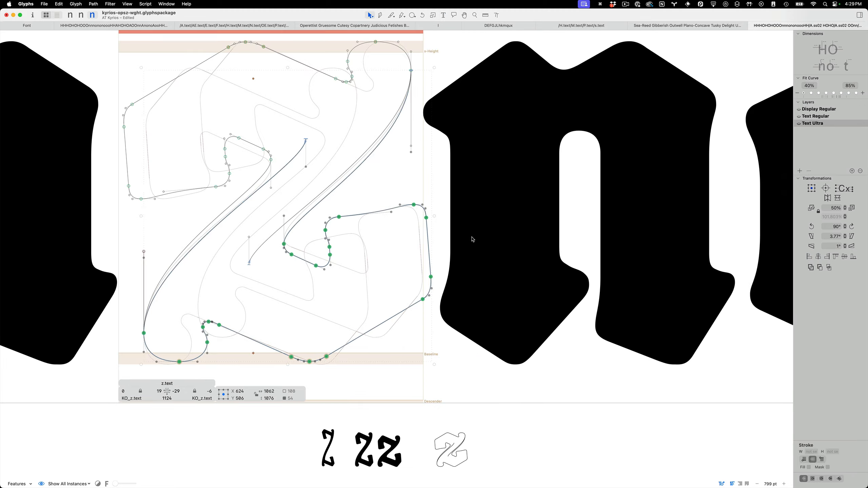
# - Delete z.text's lower half again, rework the remaining half, and rebuild the bottom from a rotated copy of it
pyautogui.hotkey('alt', 'BackSpace')
pyautogui.scroll(3, 300, 134)
pyautogui.moveTo(291, 319); pyautogui.dragTo(258, 242)
pyautogui.scroll(-4, 280, 165)
pyautogui.press('super+a')
pyautogui.press('super+c')
pyautogui.press('super+v')
pyautogui.press('t')
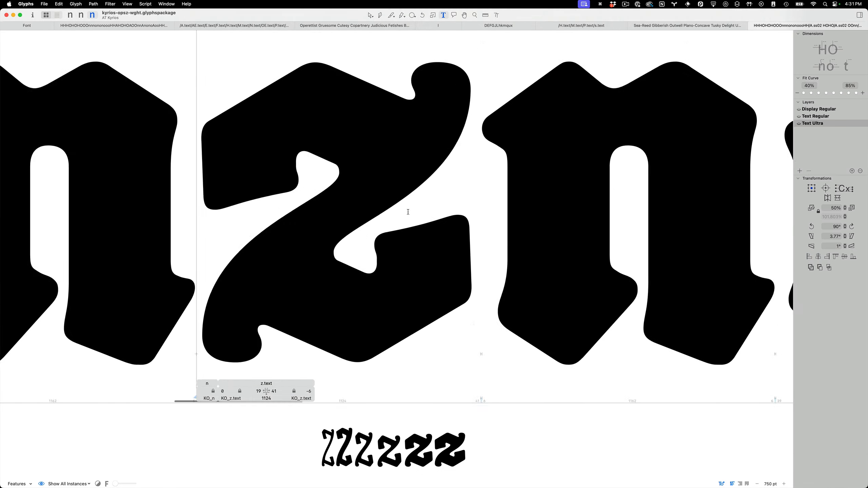
# - Check the rebuilt z.text beside the n's and save the font file
pyautogui.press('Escape')
pyautogui.scroll(6, 341, 192)
pyautogui.scroll(-3, 445, 115)
pyautogui.press('t')
pyautogui.press('super+s')
# - Select and refine nodes around z.text's central diagonal, and check the glyph in the n and o row
pyautogui.press('Escape')
pyautogui.scroll(-6, 445, 116)
pyautogui.moveTo(514, 314); pyautogui.dragTo(383, 235)
pyautogui.scroll(3, 390, 219)
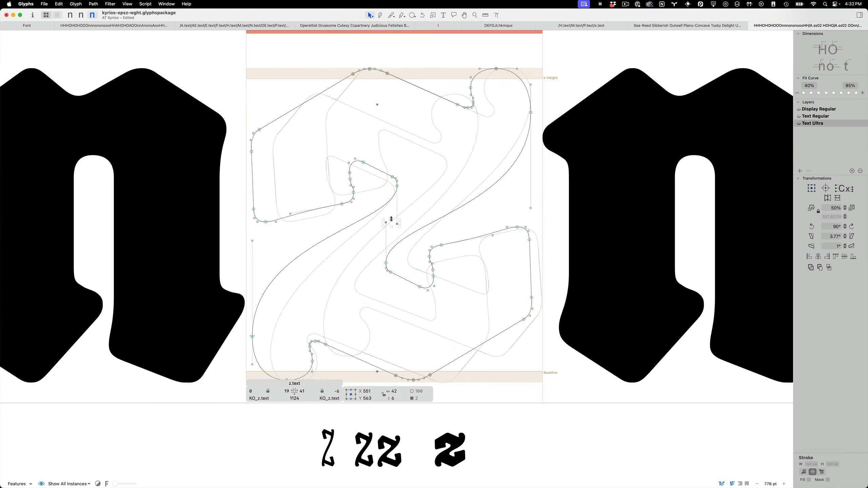
pyautogui.press('t')
pyautogui.scroll(-6, 407, 219)
pyautogui.moveTo(406, 404)
pyautogui.mouseDown()
pyautogui.moveTo(407, 159)
pyautogui.moveTo(407, 391)
pyautogui.mouseUp()
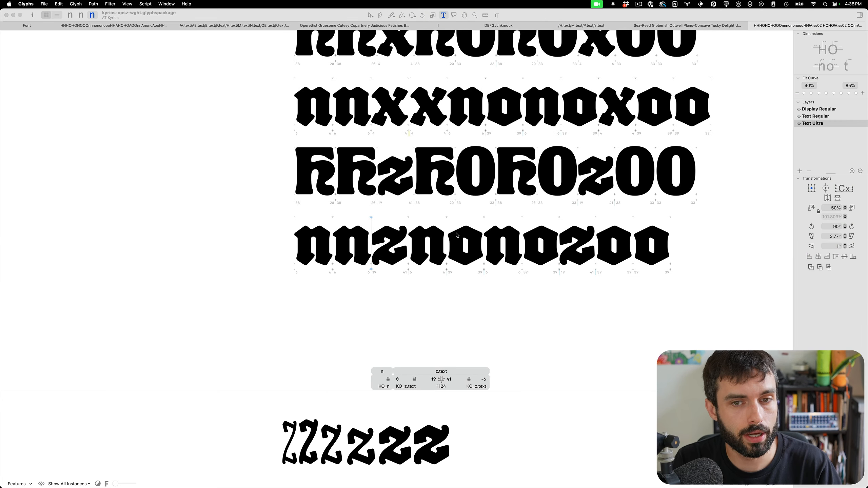
# - Examine the Text Ultra proof rows for the spacing and weight of the capitals and lowercase text alternates
pyautogui.scroll(-5, 400, 236)
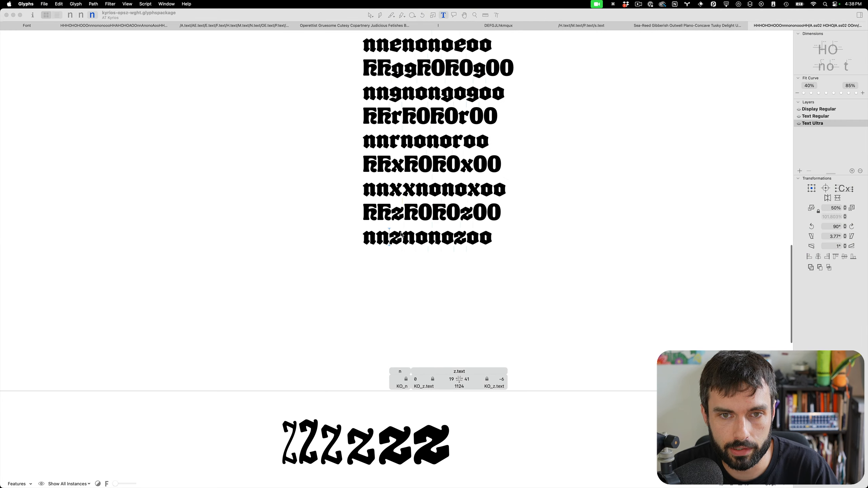
pyautogui.scroll(3, 402, 234)
pyautogui.click(401, 271)
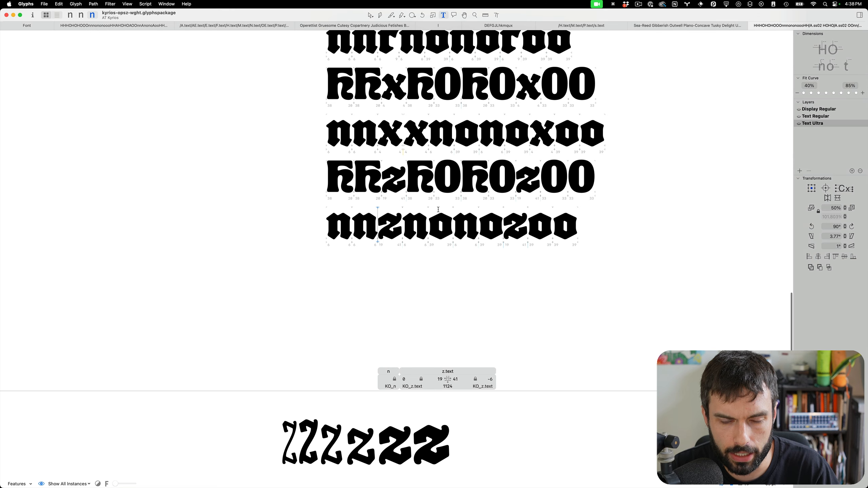
pyautogui.scroll(3, 438, 209)
pyautogui.click(437, 209)
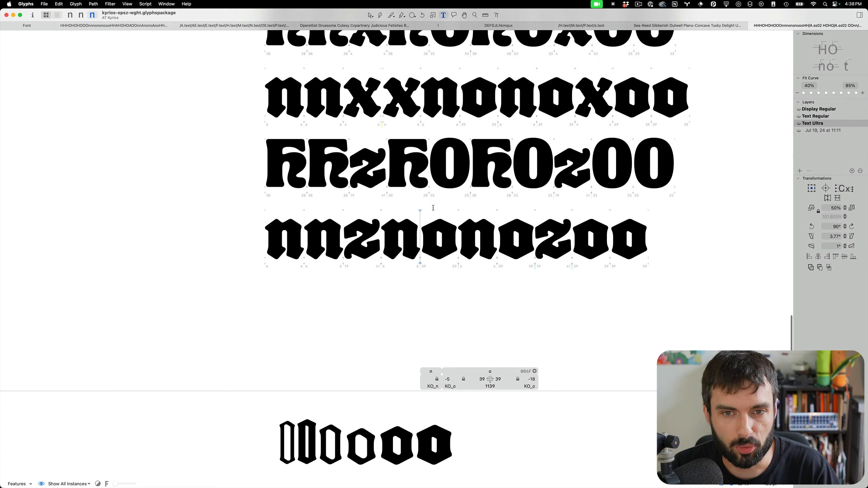
pyautogui.scroll(4, 436, 208)
pyautogui.scroll(-3, 433, 208)
pyautogui.scroll(8, 433, 208)
pyautogui.scroll(10, 433, 208)
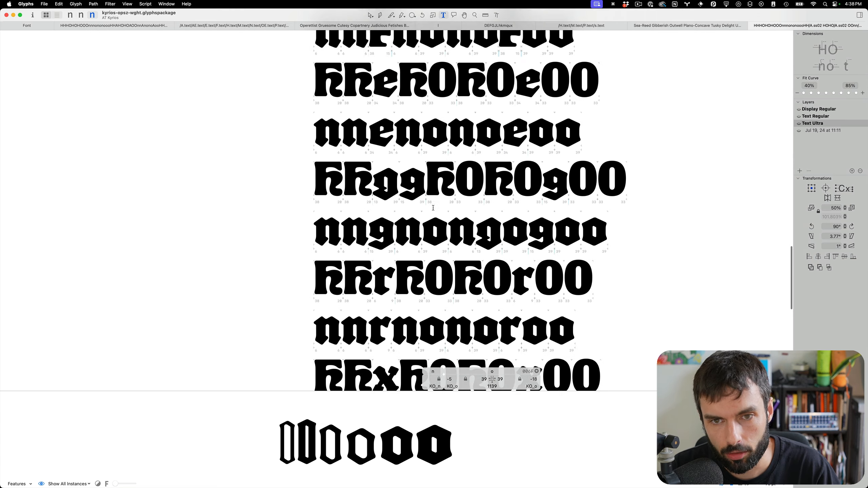
pyautogui.scroll(8, 433, 209)
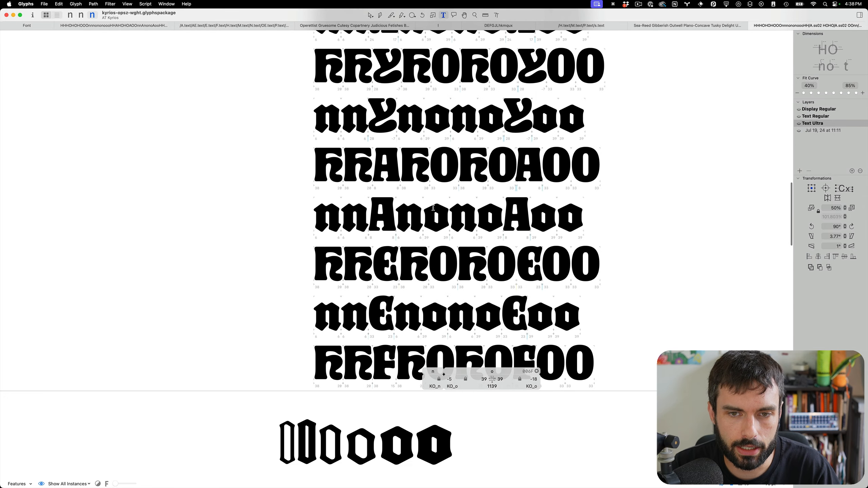
pyautogui.scroll(3, 433, 208)
pyautogui.scroll(2, 434, 207)
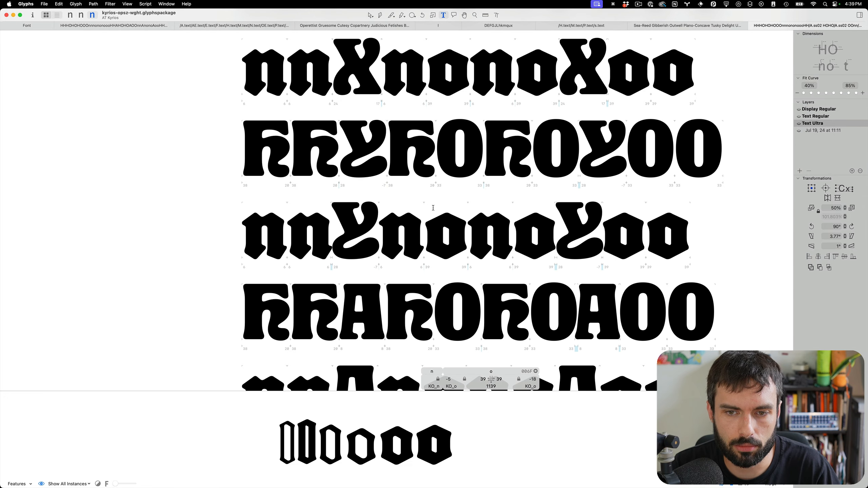
pyautogui.scroll(-3, 433, 207)
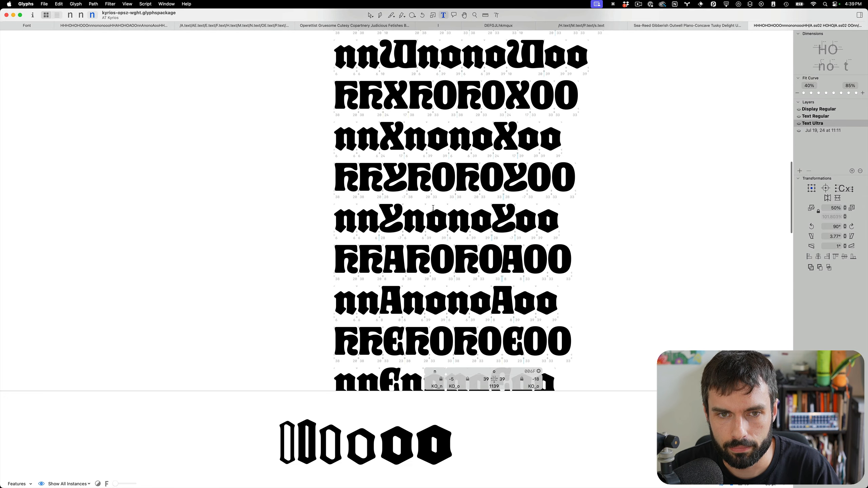
pyautogui.scroll(-2, 433, 208)
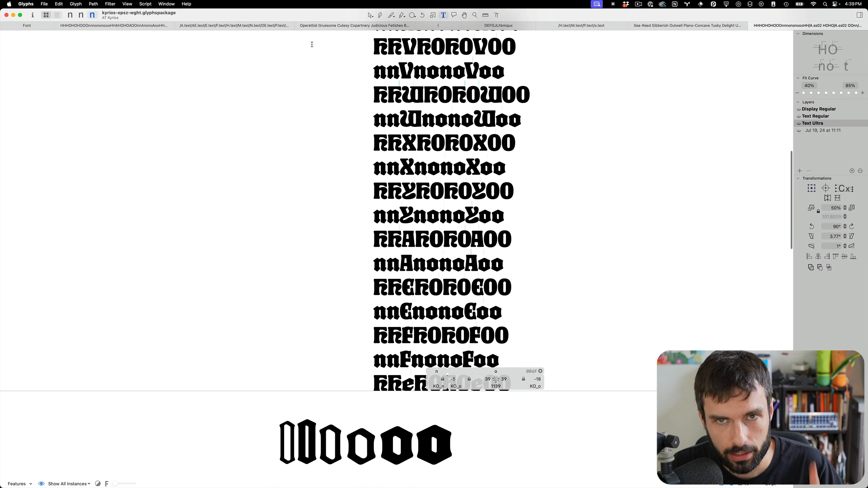
# - Generate 200 capitalized English words of 3 to 15 letters with word-o-mat as proofing text
pyautogui.click(59, 4)
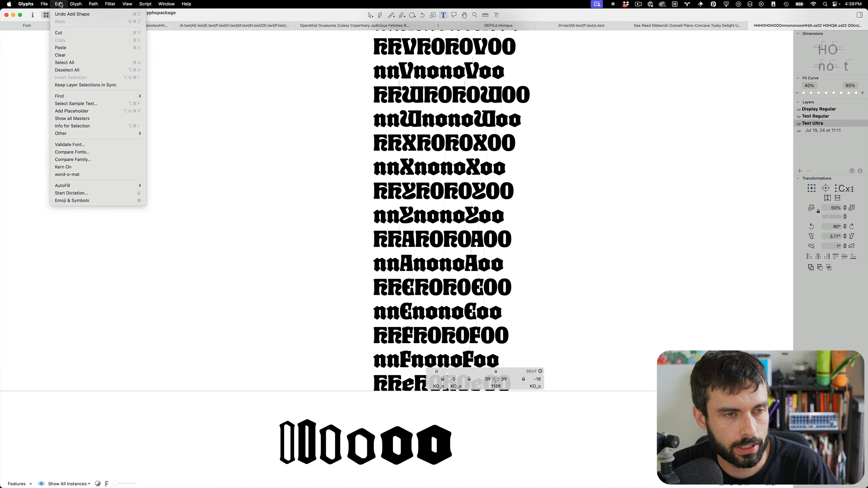
pyautogui.click(88, 175)
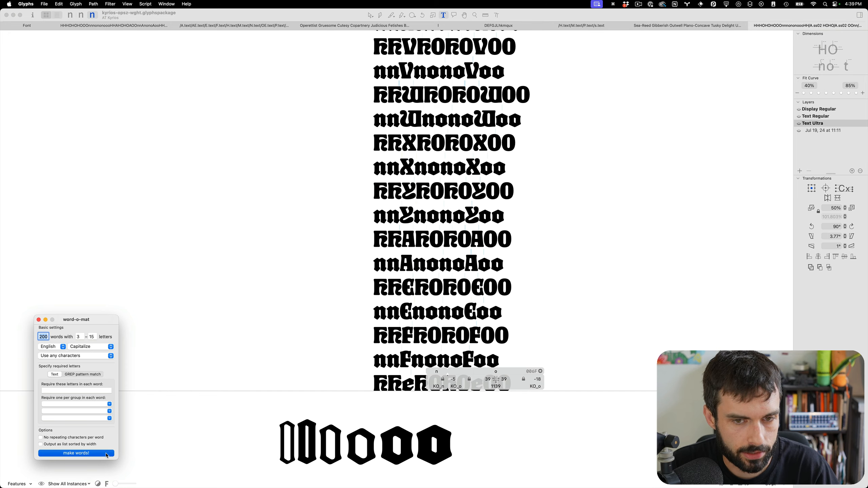
pyautogui.click(107, 453)
pyautogui.scroll(-3, 372, 229)
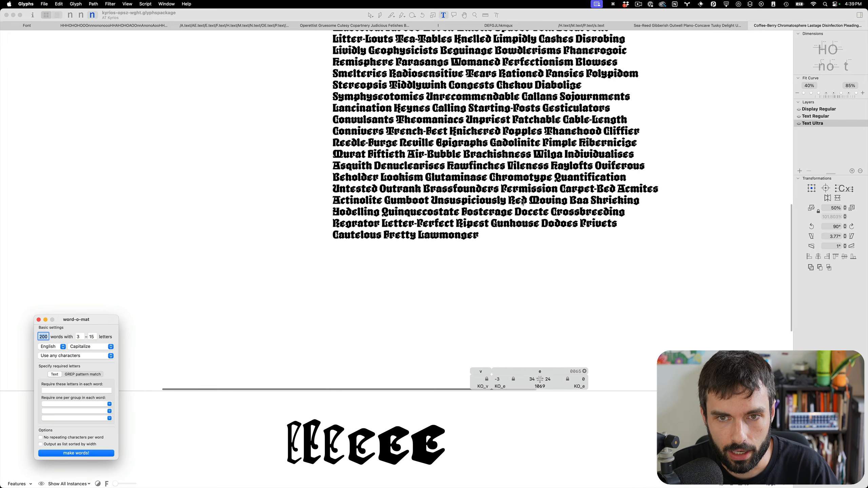
pyautogui.scroll(3, 523, 203)
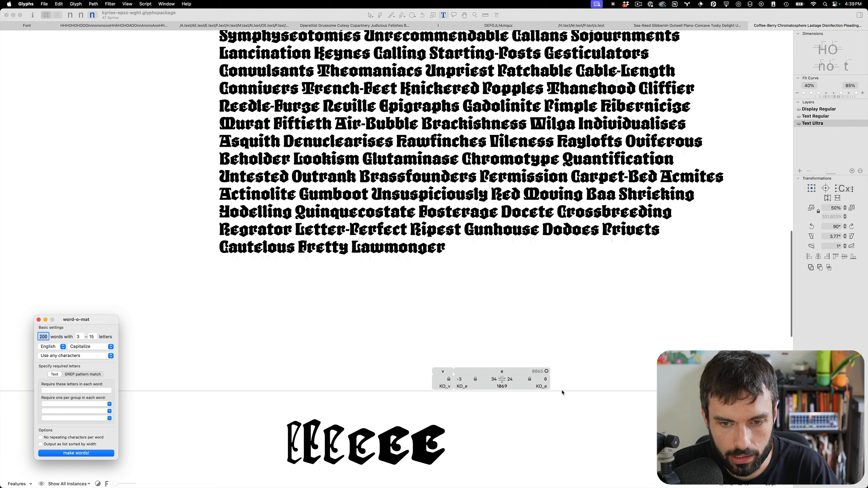
# - Shrink the instance preview area and turn on Stylistic Set 3 (Higher-legibility Forms) for the proof words
pyautogui.moveTo(562, 391); pyautogui.dragTo(558, 448)
pyautogui.scroll(3, 542, 305)
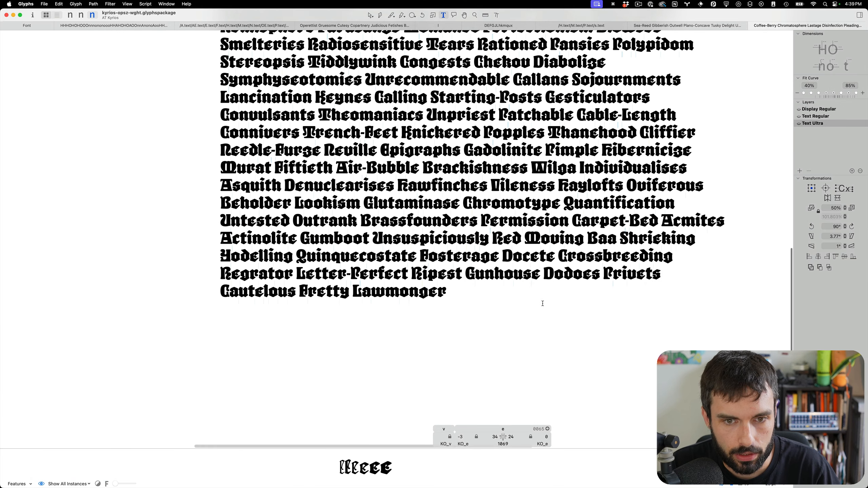
pyautogui.scroll(5, 543, 303)
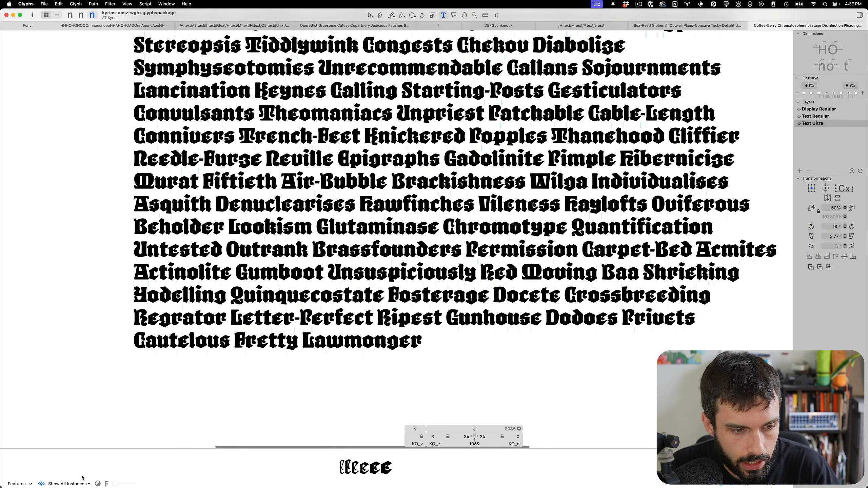
pyautogui.click(78, 484)
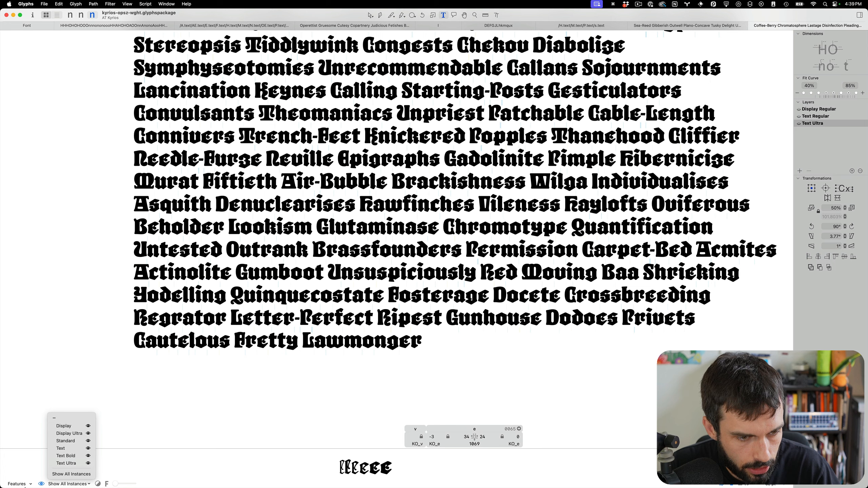
pyautogui.click(25, 485)
pyautogui.click(25, 485)
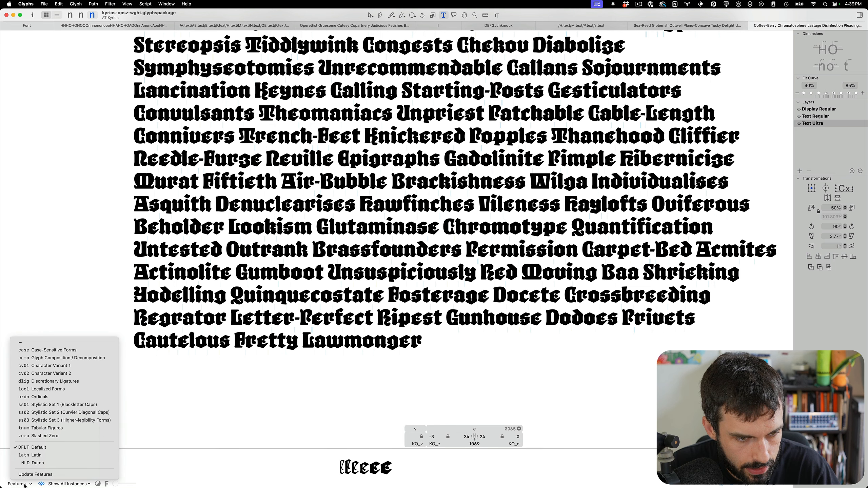
pyautogui.click(43, 423)
# - Examine the generated words in Text Ultra for the colour, spacing and legibility of the ss03 letterforms
pyautogui.scroll(10, 346, 293)
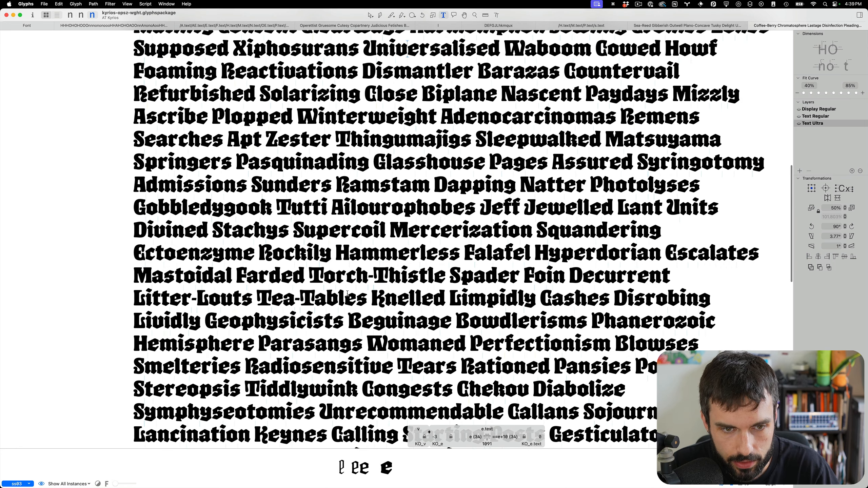
pyautogui.scroll(-1, 345, 293)
pyautogui.scroll(-5, 345, 293)
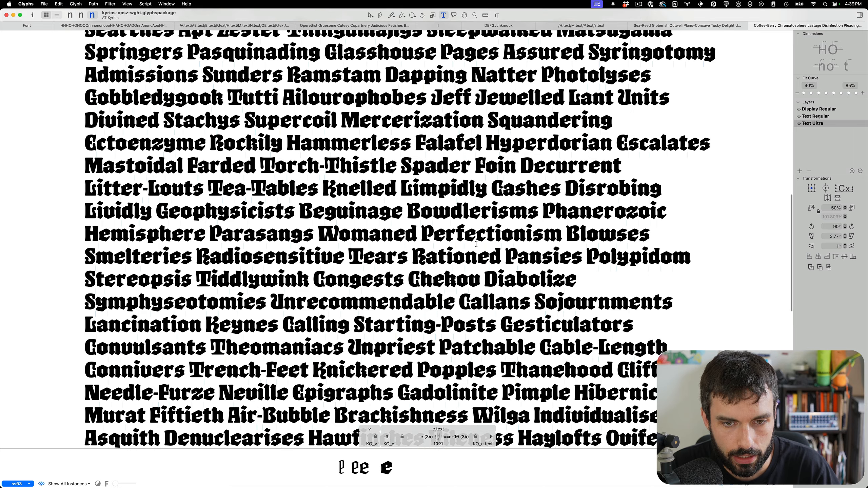
pyautogui.scroll(1, 476, 243)
pyautogui.scroll(2, 476, 243)
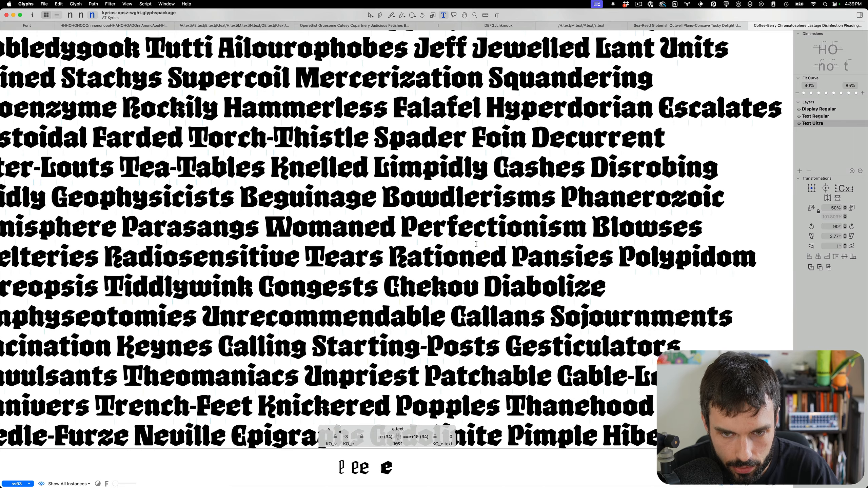
pyautogui.scroll(-3, 469, 245)
pyautogui.hscroll(-1, 469, 245)
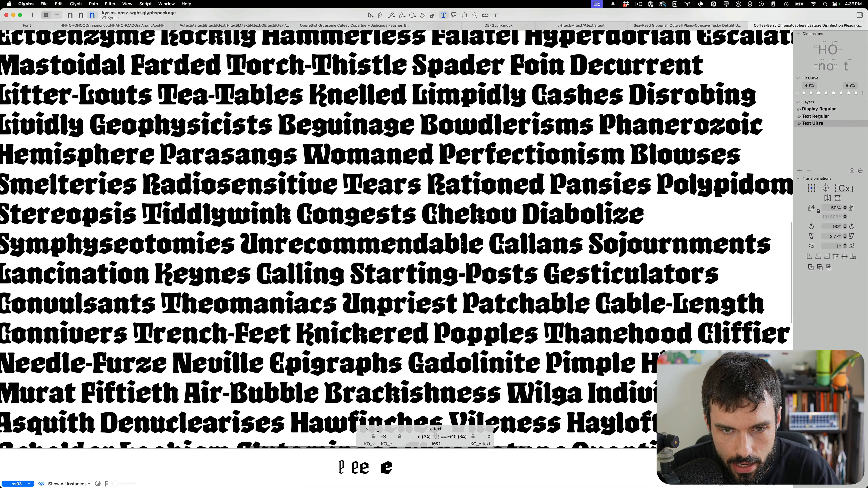
pyautogui.scroll(2, 466, 245)
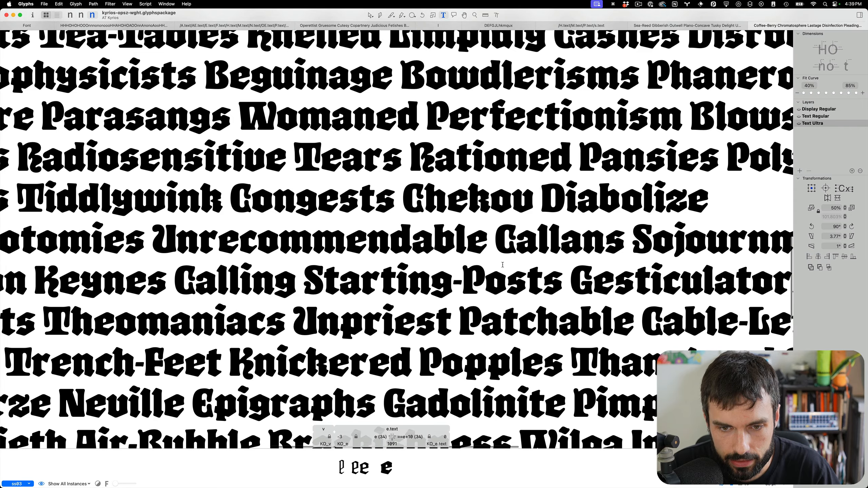
pyautogui.scroll(-2, 503, 265)
pyautogui.scroll(-2, 502, 265)
pyautogui.scroll(-3, 503, 264)
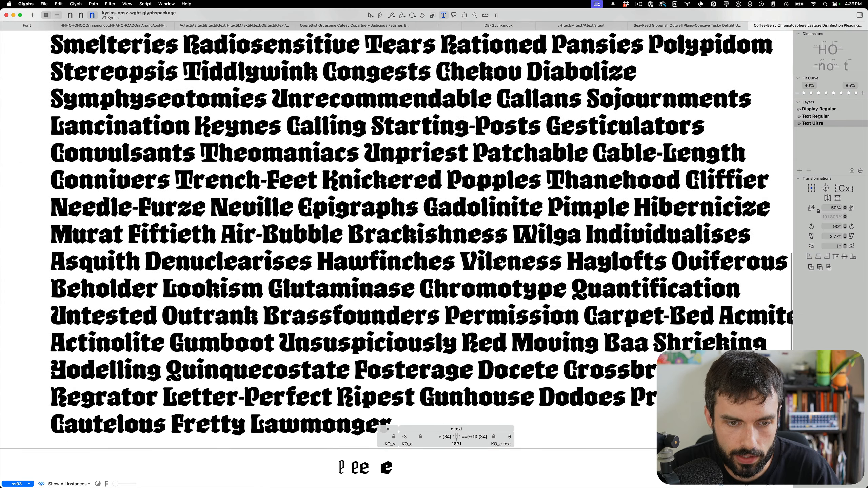
pyautogui.scroll(2, 355, 356)
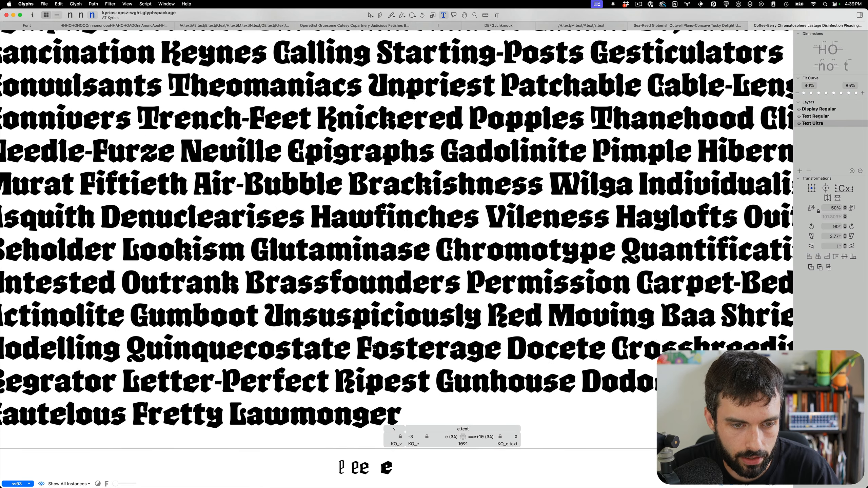
pyautogui.scroll(-3, 354, 356)
pyautogui.hscroll(-2, 354, 356)
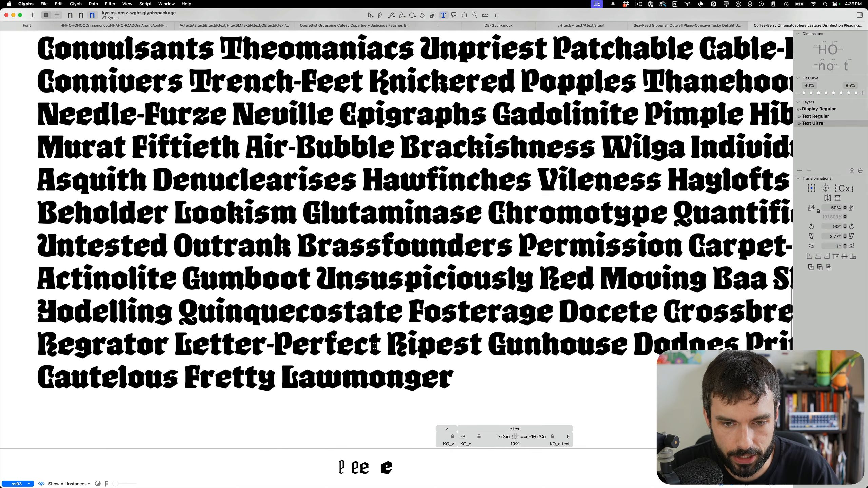
pyautogui.scroll(2, 379, 342)
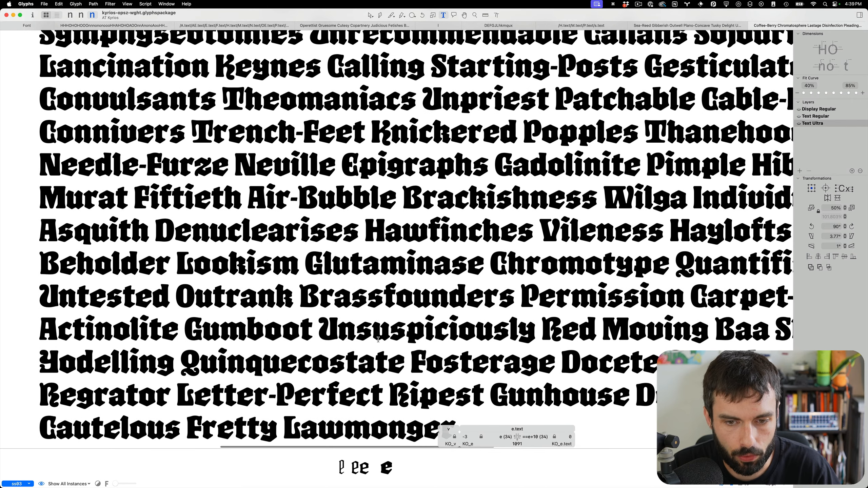
pyautogui.scroll(10, 378, 340)
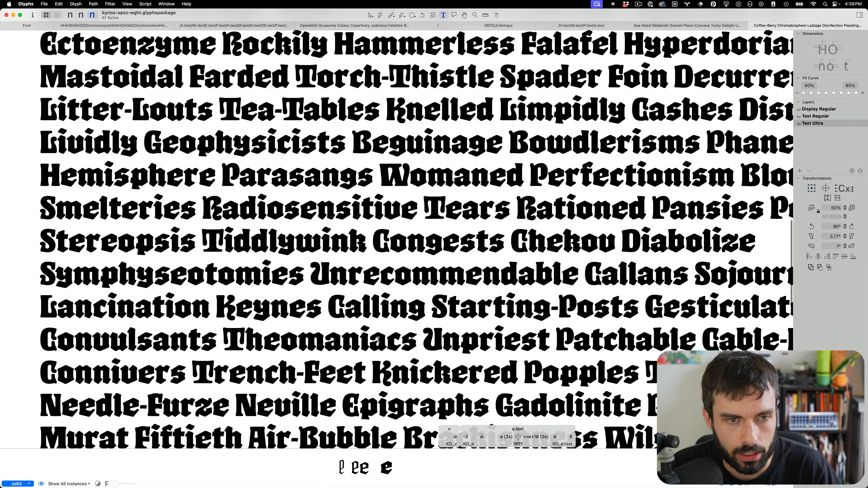
pyautogui.scroll(4, 378, 340)
pyautogui.scroll(4, 550, 267)
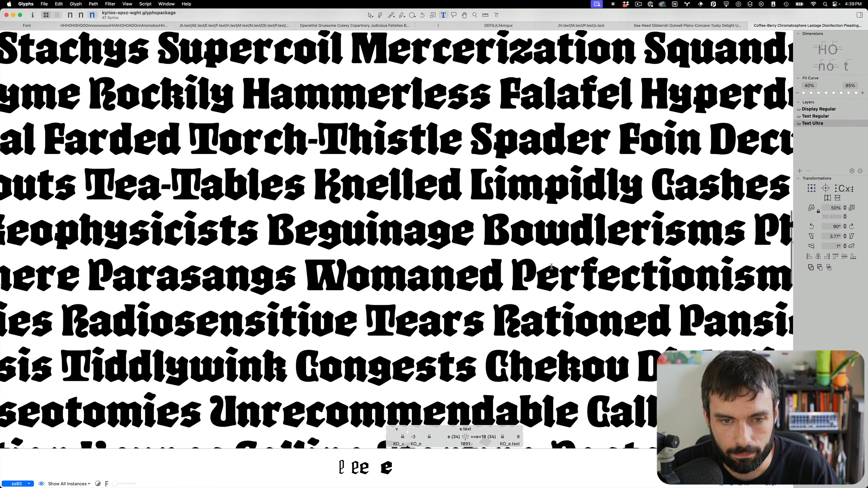
pyautogui.scroll(-4, 449, 262)
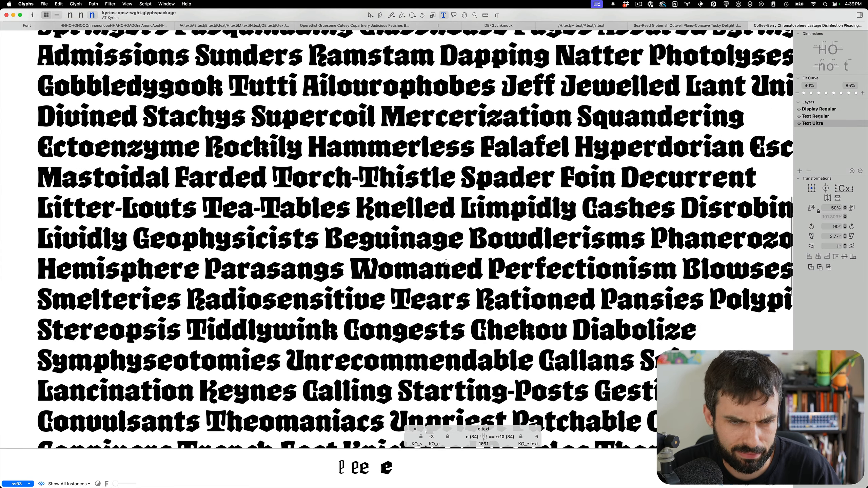
pyautogui.scroll(3, 445, 262)
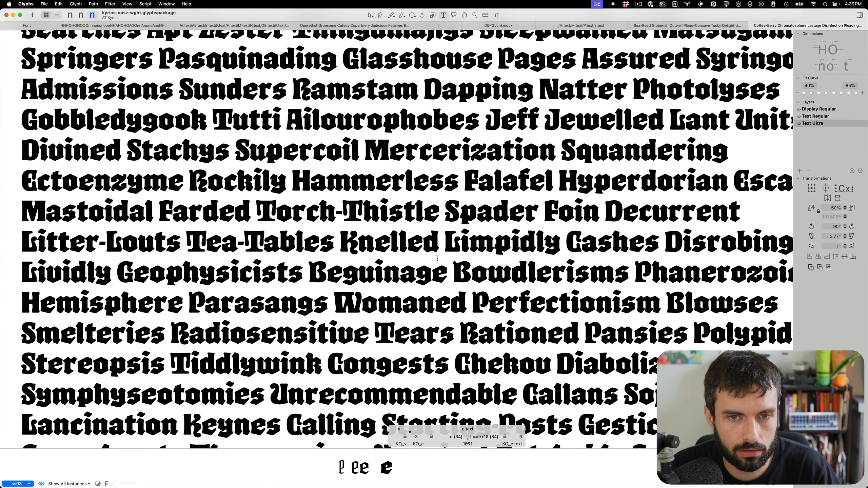
# - Widen and deepen the upper V notch of the Text Ultra M.text in the proof word Mercerization
pyautogui.scroll(5, 560, 153)
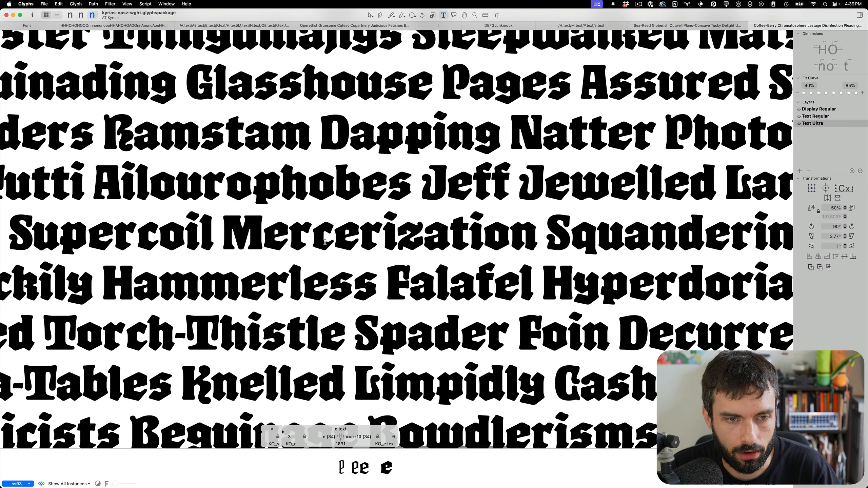
pyautogui.scroll(5, 232, 244)
pyautogui.scroll(-4, 231, 244)
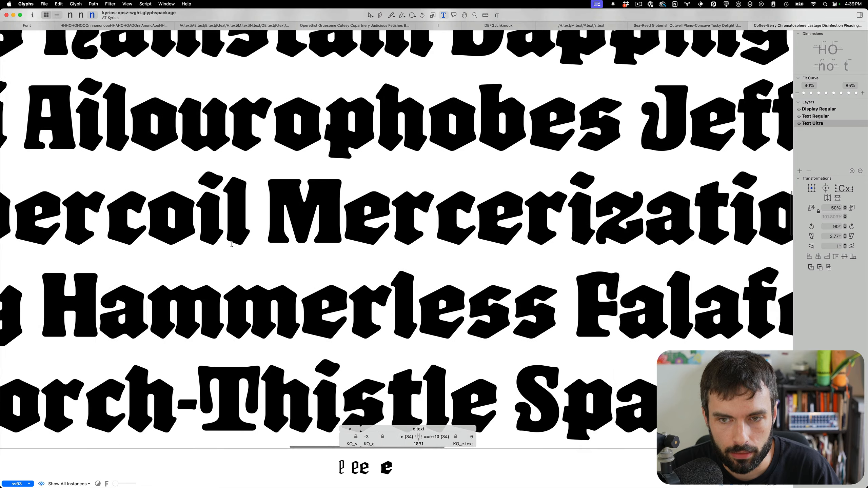
pyautogui.hscroll(1, 232, 245)
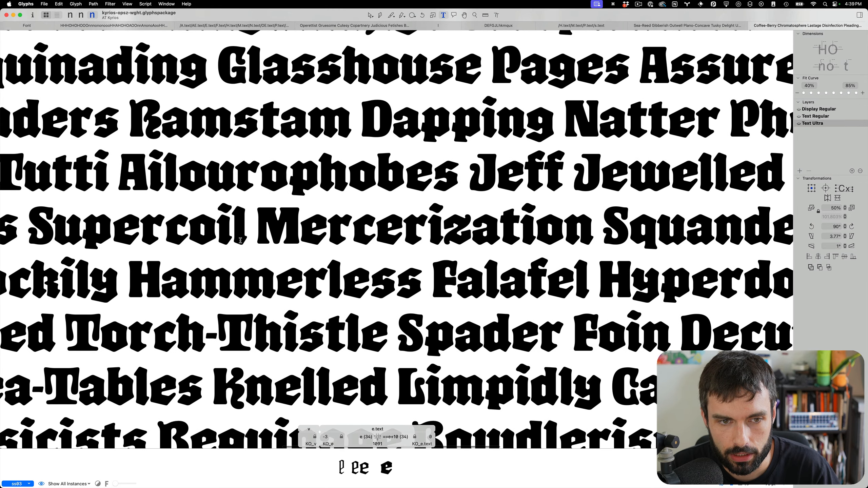
pyautogui.scroll(5, 272, 215)
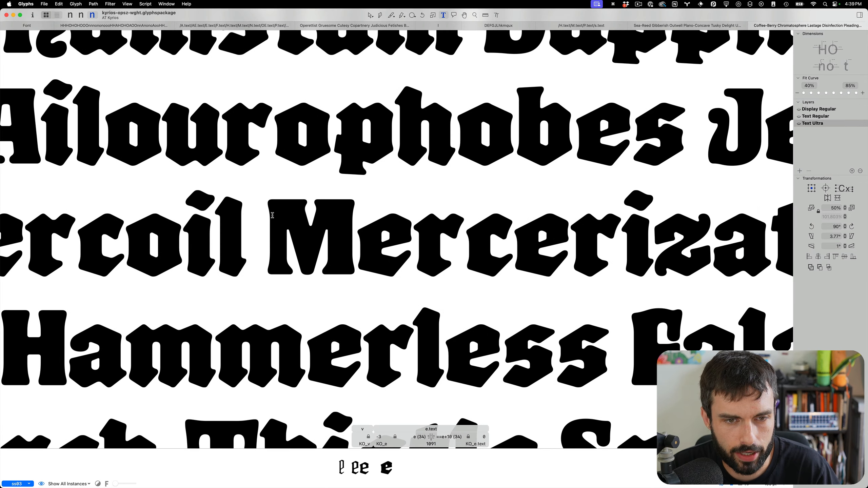
pyautogui.scroll(4, 278, 222)
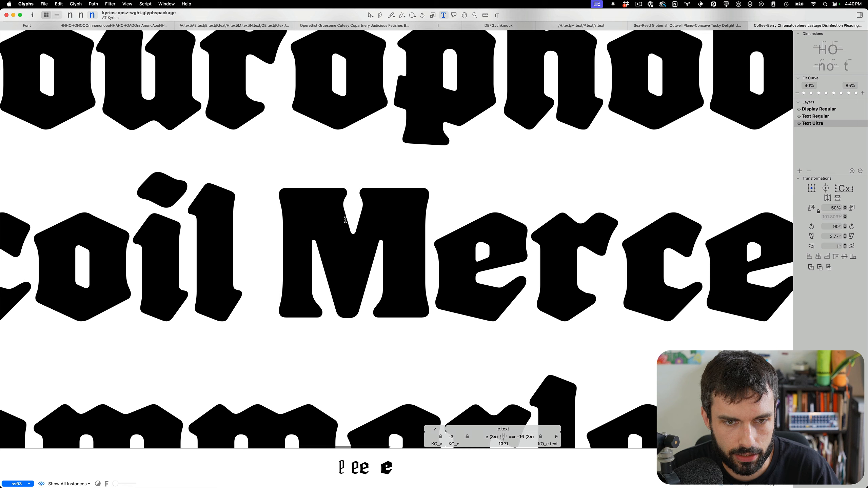
pyautogui.press('Escape')
pyautogui.scroll(3, 346, 222)
pyautogui.moveTo(413, 146); pyautogui.dragTo(317, 276)
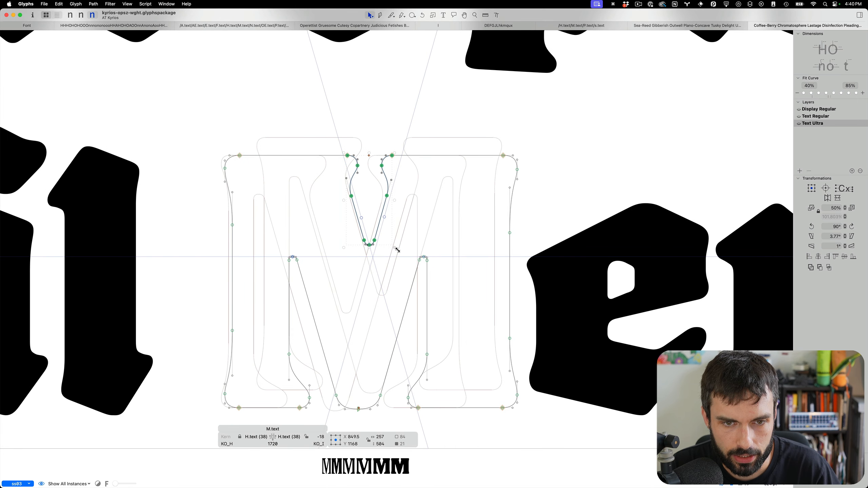
pyautogui.click(399, 323)
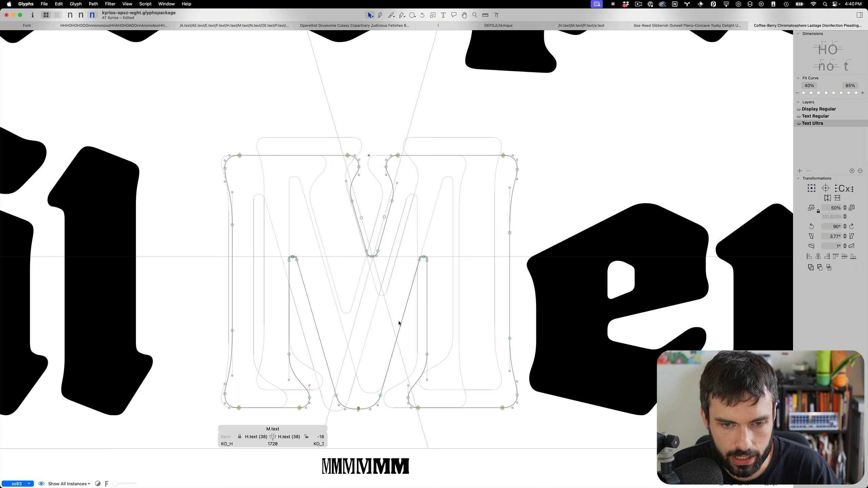
# - Lengthen both inner foot serifs of M.text toward the centre by about 30 units each and check the M among the proof words
pyautogui.moveTo(399, 395); pyautogui.dragTo(399, 396)
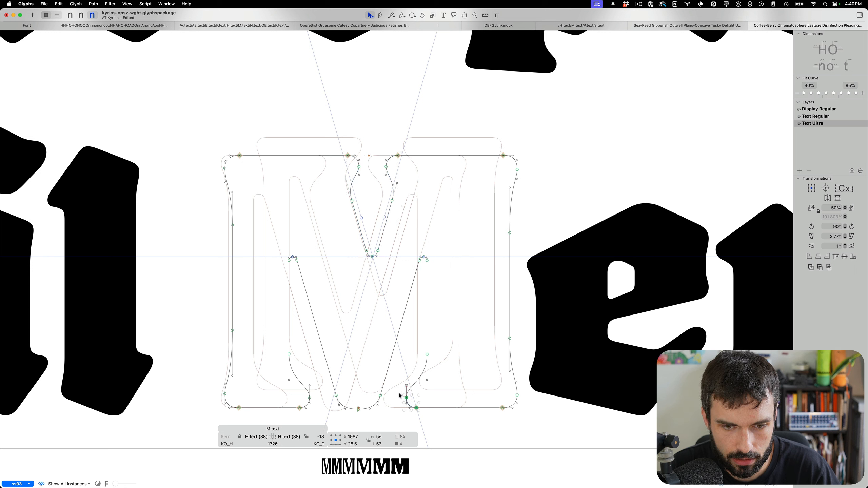
pyautogui.moveTo(296, 408); pyautogui.dragTo(280, 415)
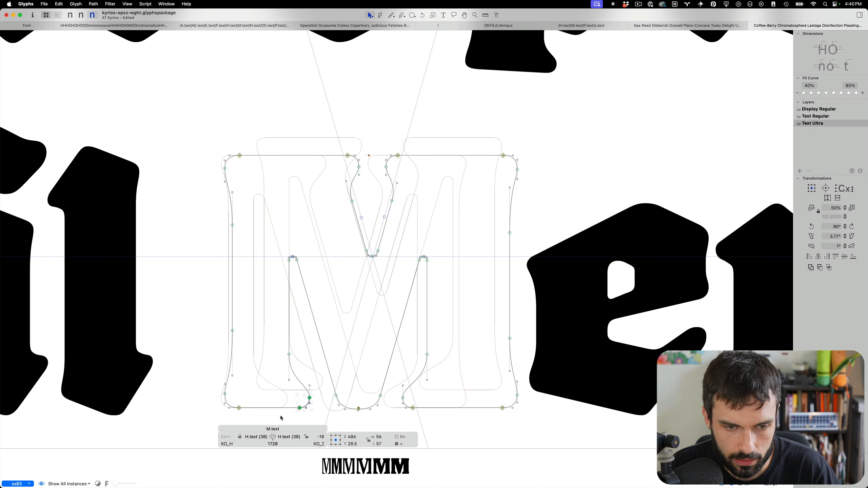
pyautogui.hotkey('shift', 'Right')
pyautogui.hotkey('shift', 'Right')
pyautogui.hotkey('shift', 'Right')
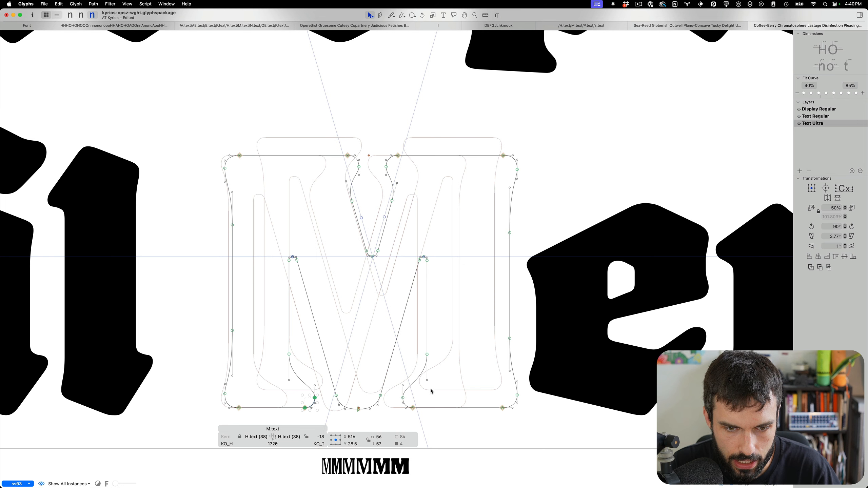
pyautogui.moveTo(435, 388); pyautogui.dragTo(266, 377)
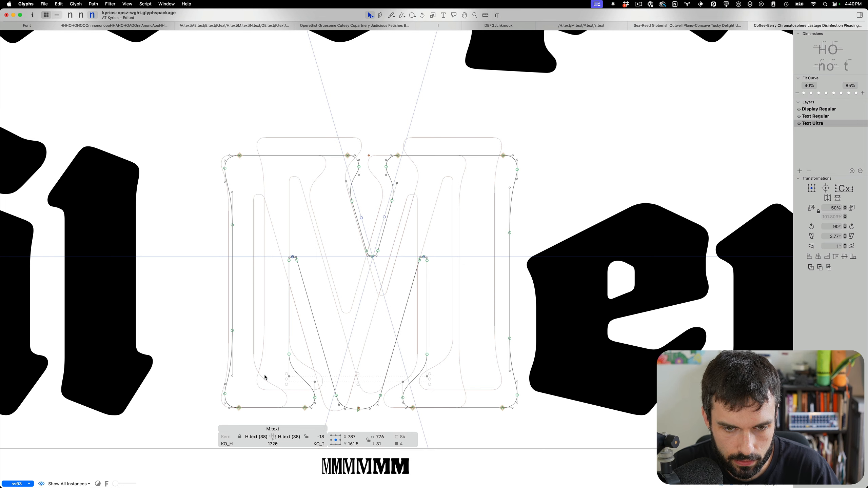
pyautogui.press('t')
pyautogui.scroll(-10, 351, 304)
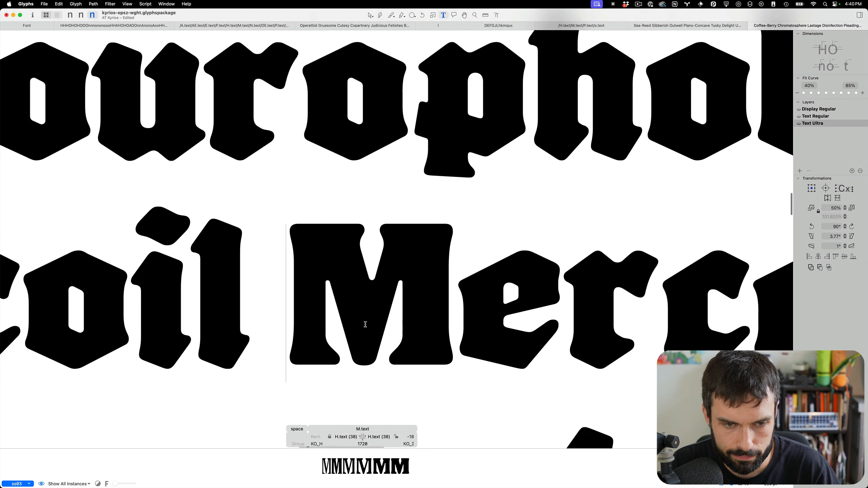
pyautogui.scroll(-2, 256, 317)
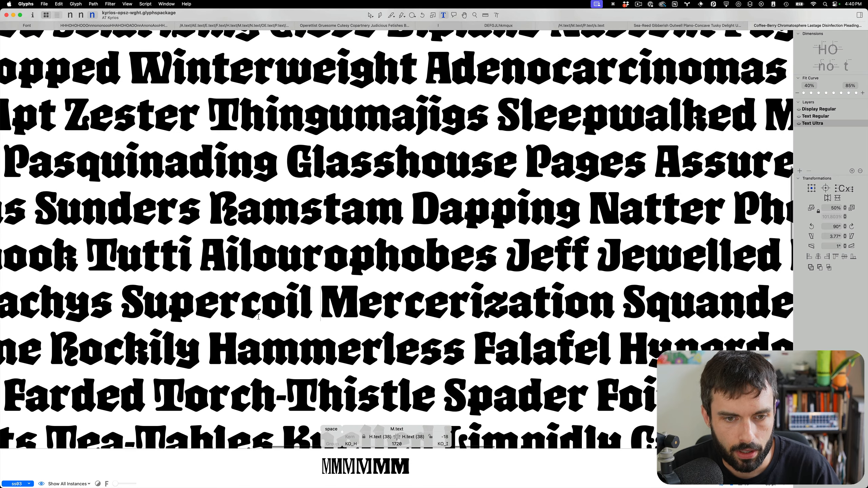
pyautogui.scroll(-3, 259, 315)
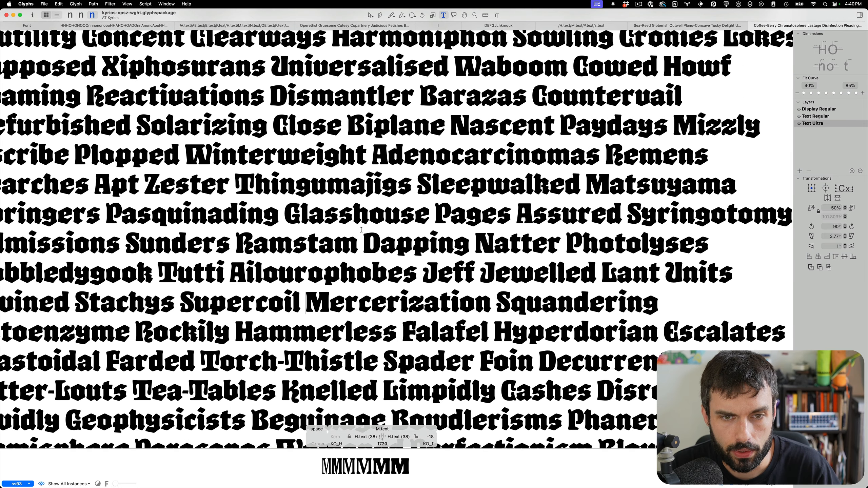
# - Check the font's export settings, generate the Display Ultra instance as its own font, and accept the listed component alignment changes
pyautogui.press('super+i')
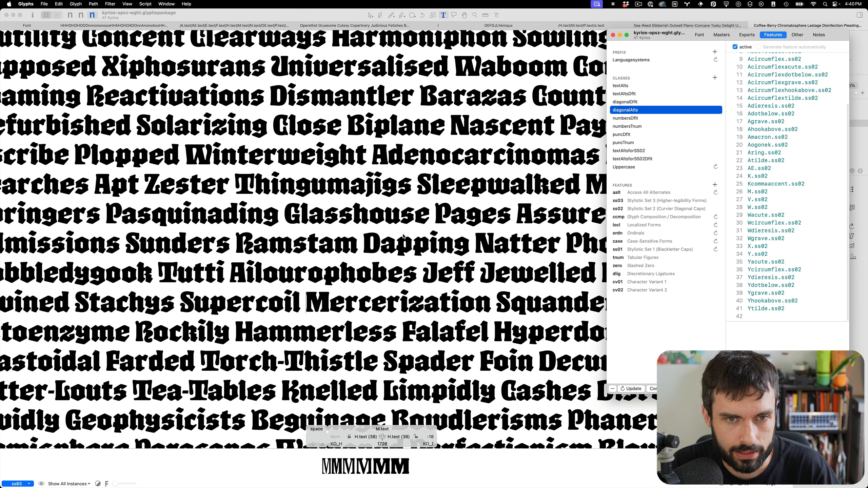
pyautogui.click(750, 35)
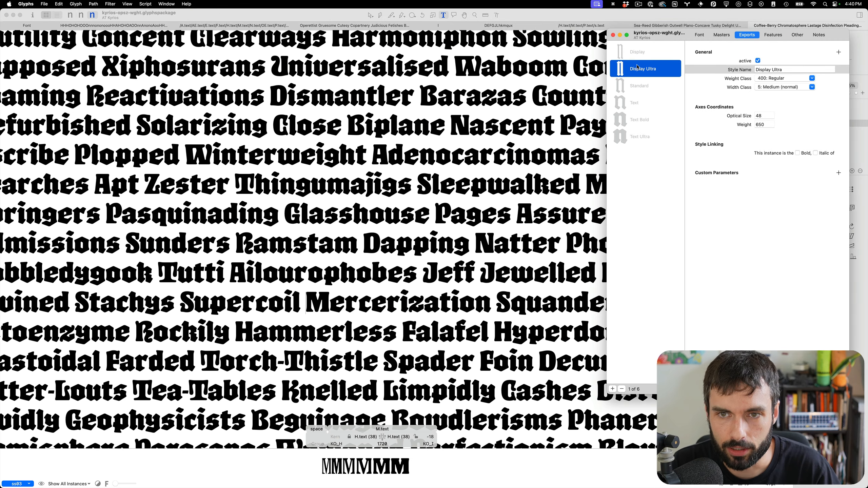
pyautogui.click(613, 35)
pyautogui.click(44, 4)
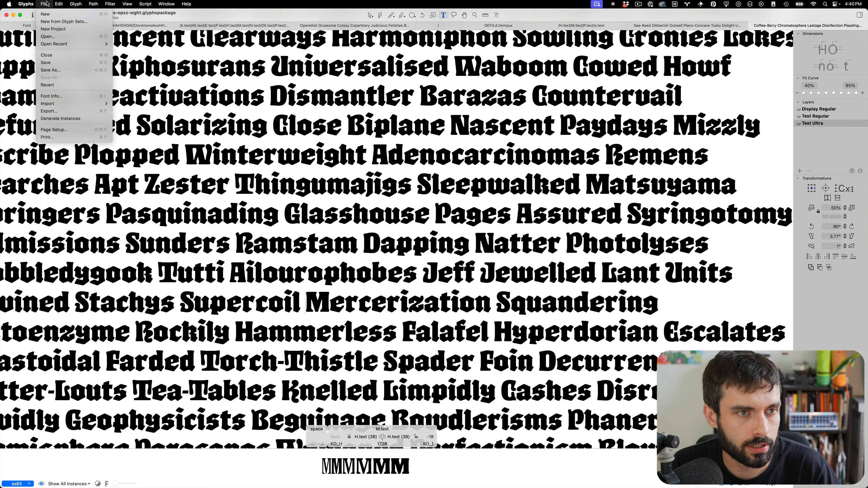
pyautogui.click(67, 119)
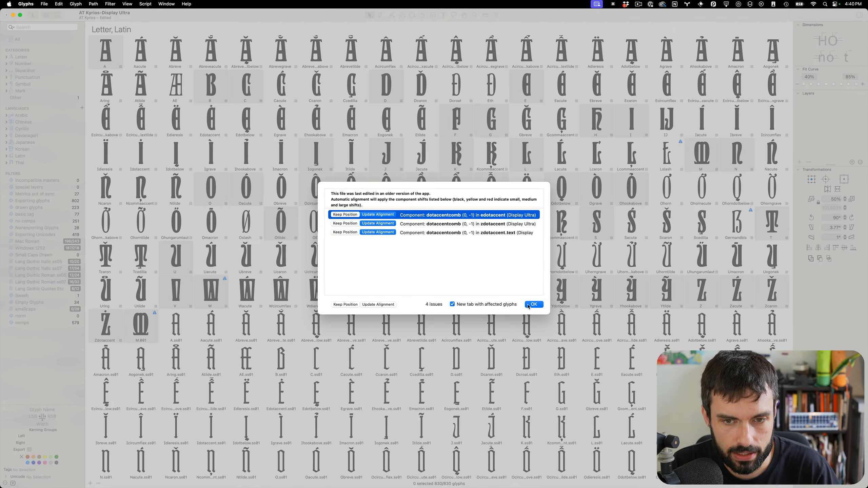
pyautogui.click(534, 305)
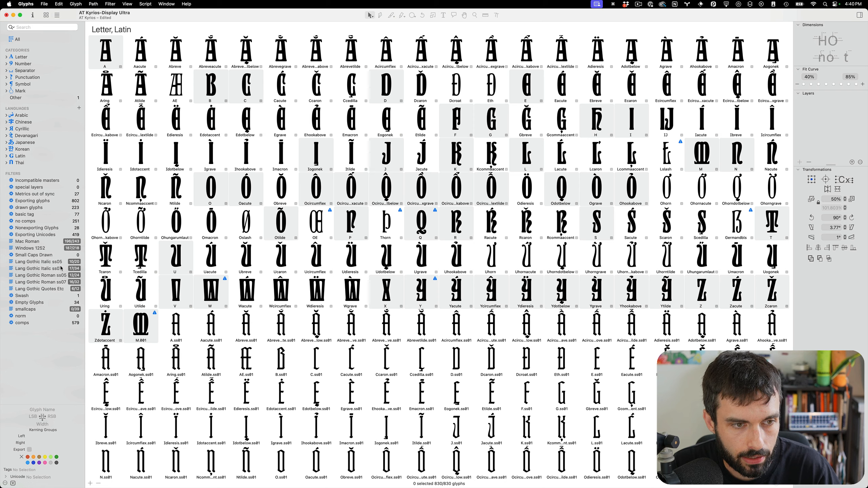
# - Generate 200 capitalized English words of 3 to 15 letters with word-o-mat in the Display Ultra instance and look them over
pyautogui.click(57, 3)
pyautogui.click(82, 175)
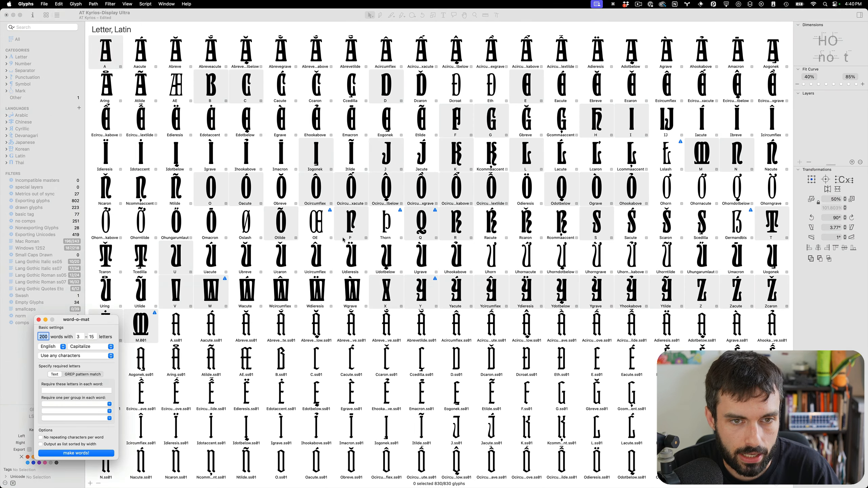
pyautogui.click(86, 454)
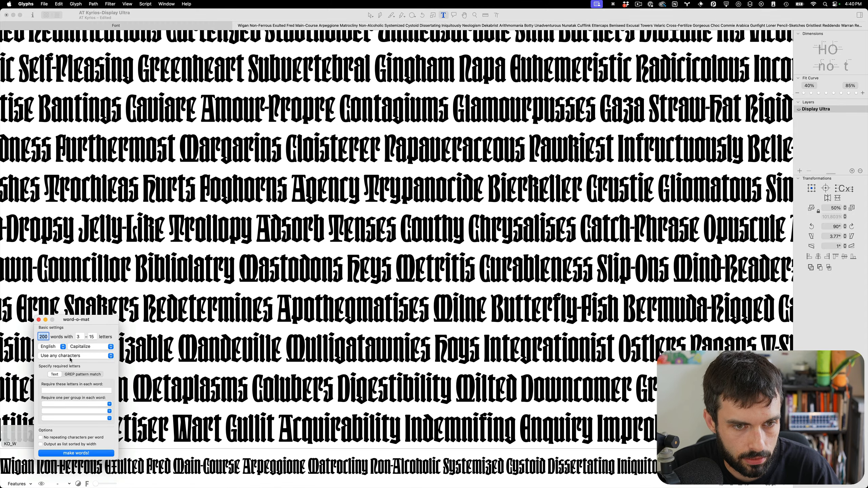
pyautogui.click(39, 320)
pyautogui.hscroll(-5, 185, 313)
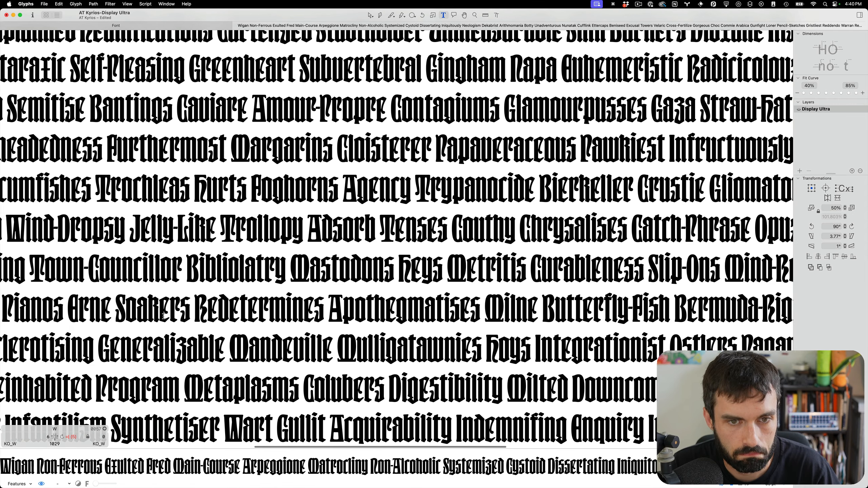
pyautogui.scroll(-8, 186, 313)
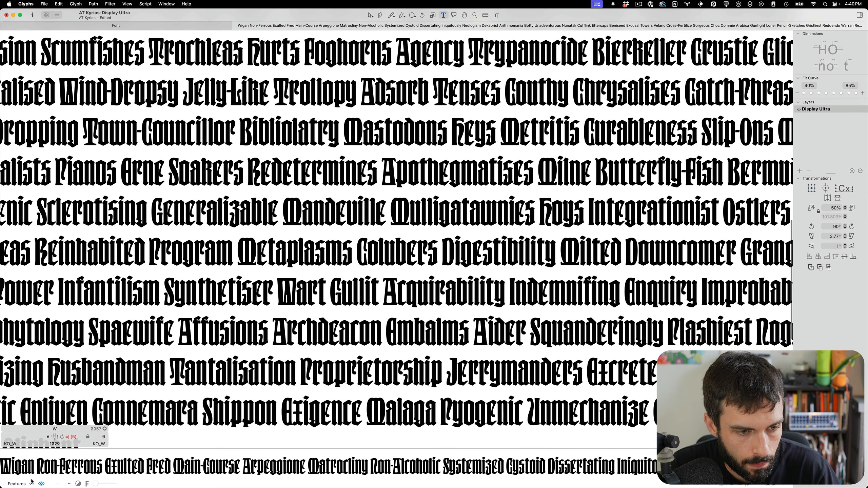
# - Turn on Stylistic Set 3 (Higher-legibility Forms) for the Display Ultra proof words and look for missing letters
pyautogui.click(24, 483)
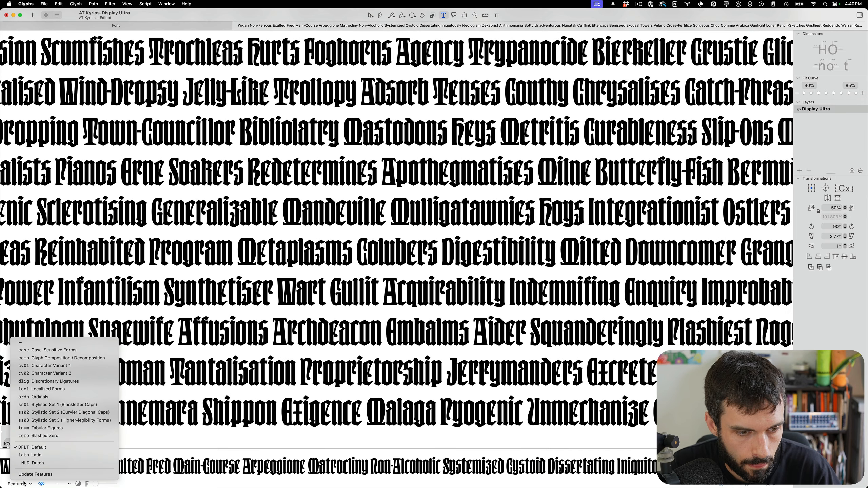
pyautogui.click(39, 421)
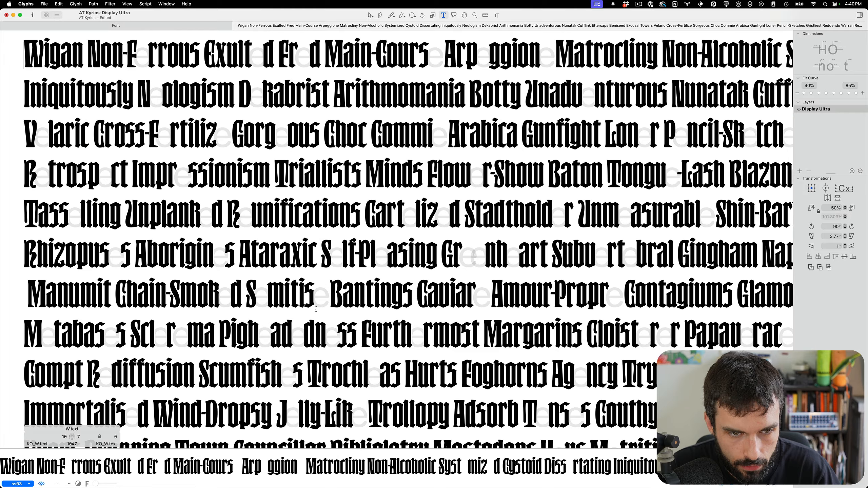
pyautogui.scroll(-5, 316, 310)
pyautogui.press('super+s')
pyautogui.hotkey('ctrl', 'Up')
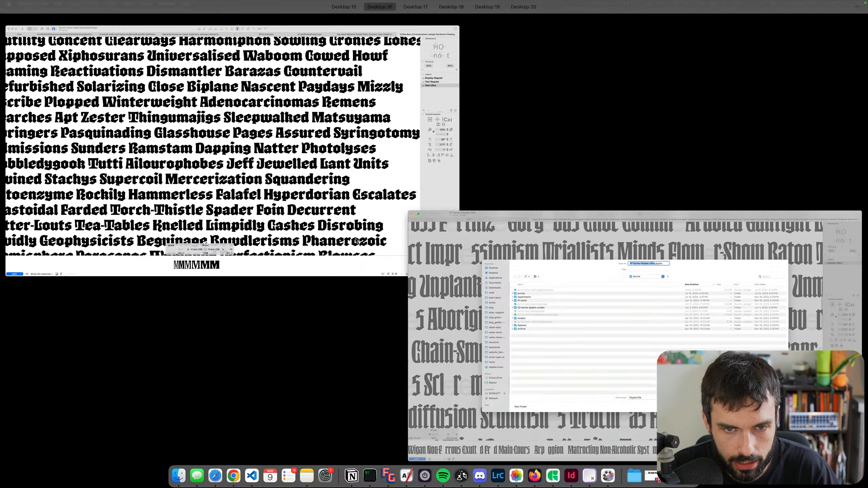
pyautogui.click(654, 381)
pyautogui.press('Escape')
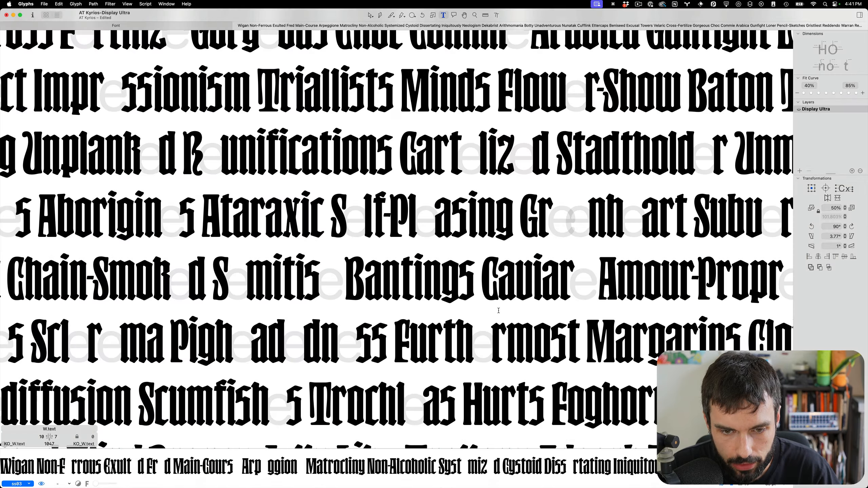
# - Return to the kyrios-opsz-wght source file and open a new edit tab containing only the e.text glyph
pyautogui.hotkey('ctrl', 'Up')
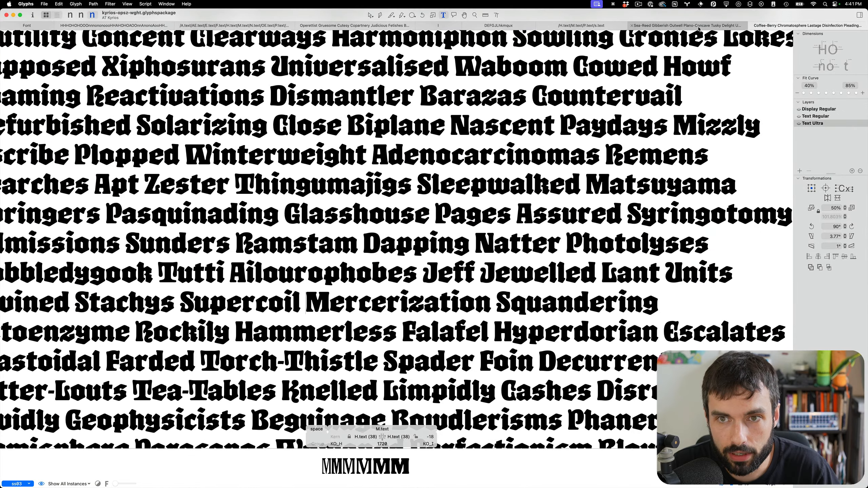
pyautogui.click(698, 29)
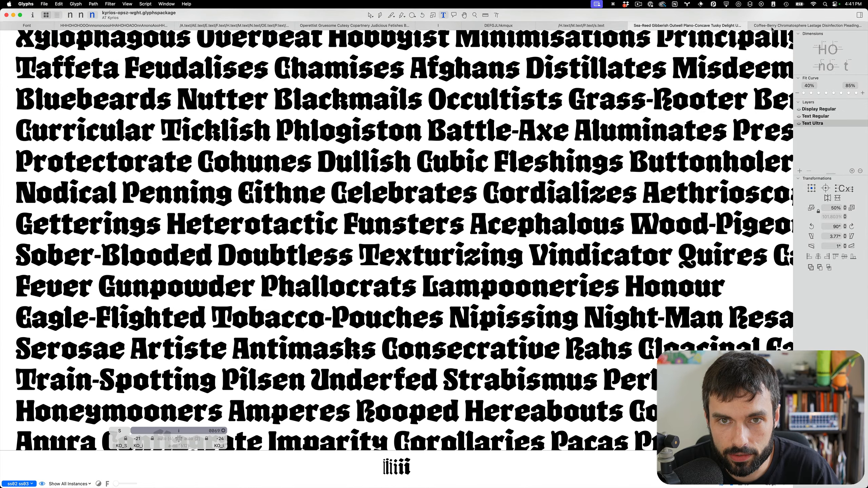
pyautogui.click(781, 29)
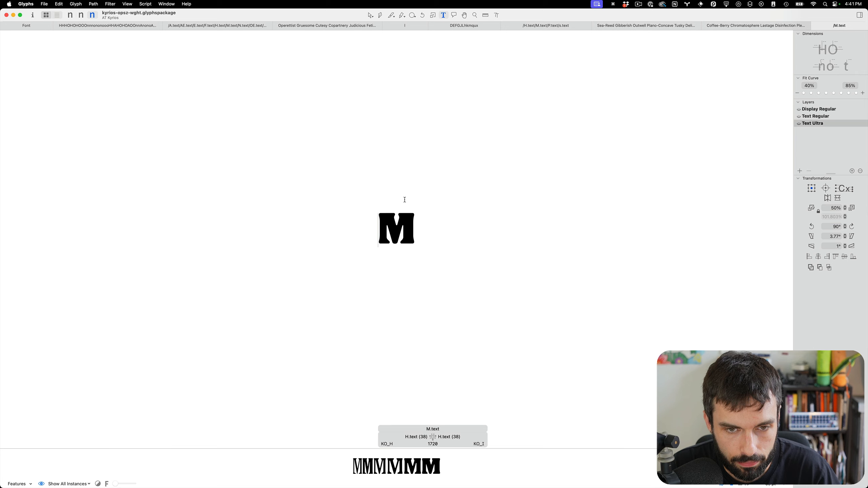
pyautogui.press('super+a')
pyautogui.write('e.ss')
pyautogui.press('super+a')
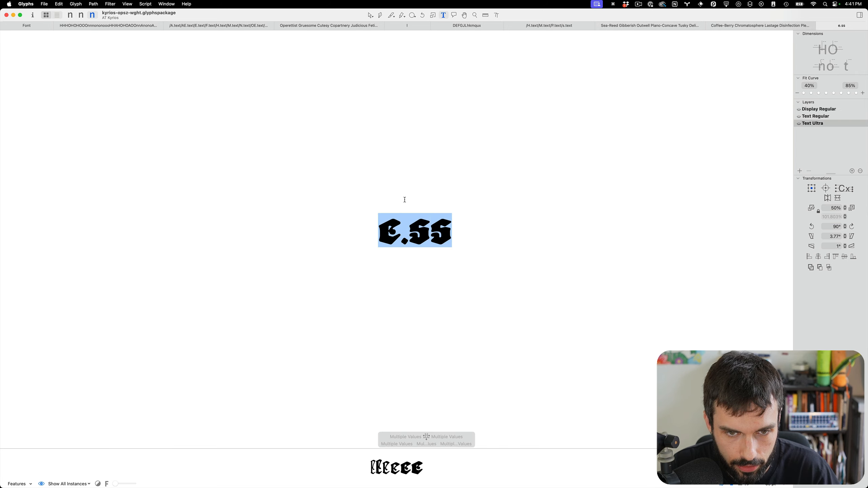
pyautogui.press('super+f')
pyautogui.write('e.')
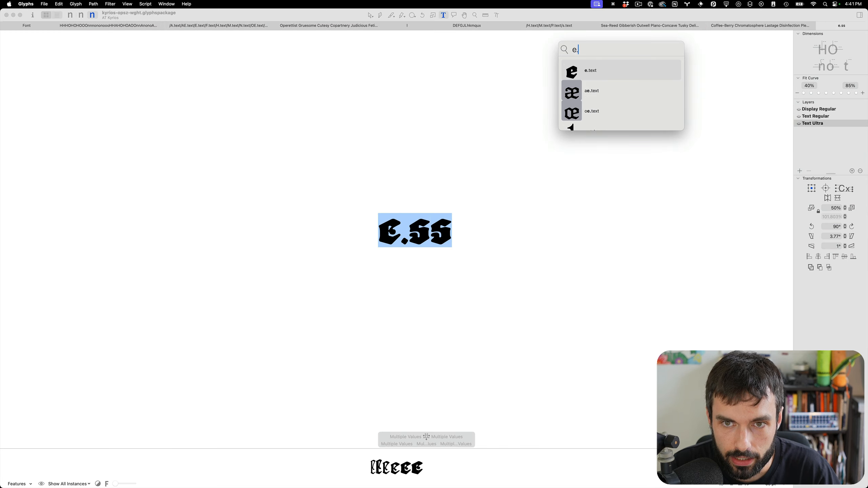
pyautogui.press('Return')
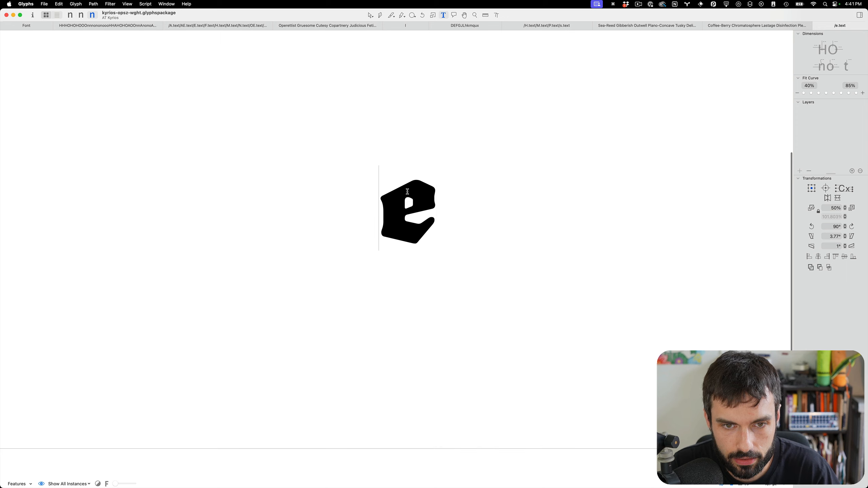
# - Correct the path direction of the e.text outlines so the masters interpolate in every instance
pyautogui.press('Escape')
pyautogui.scroll(5, 421, 225)
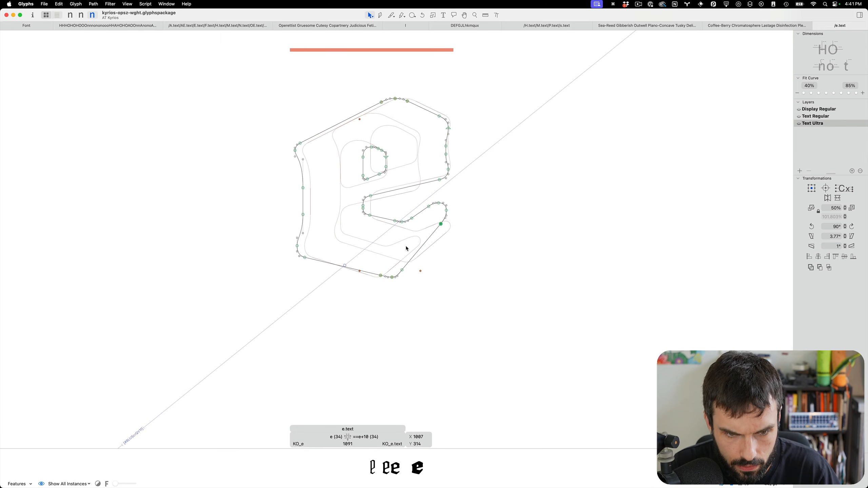
pyautogui.press('super+shift+r')
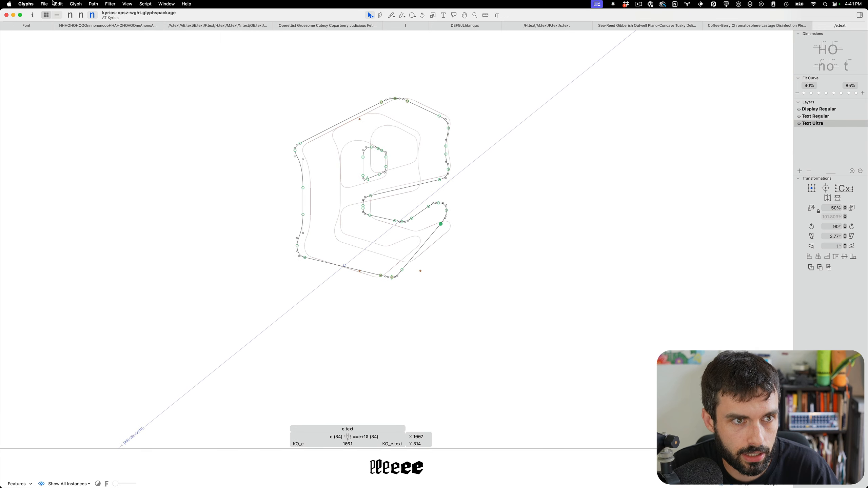
# - Generate the Display Ultra instance again as a new font and accept the component alignment updates for its dot-accented glyphs
pyautogui.click(45, 3)
pyautogui.click(76, 119)
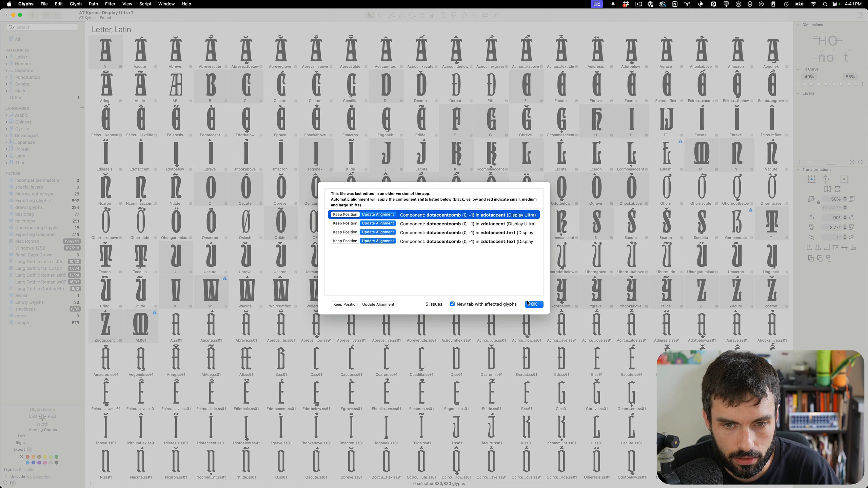
pyautogui.click(530, 304)
# - Fill an emptied edit tab with 200 capitalized English words of 3 to 15 letters from word-o-mat
pyautogui.press('t')
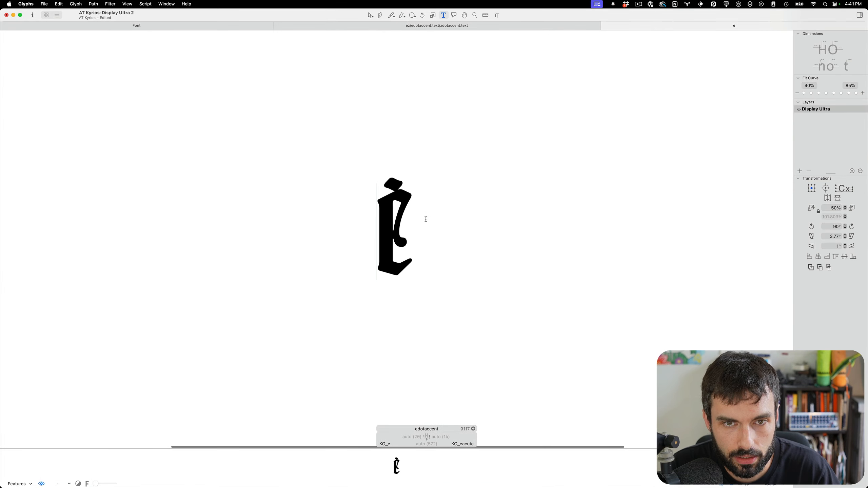
pyautogui.press('BackSpace')
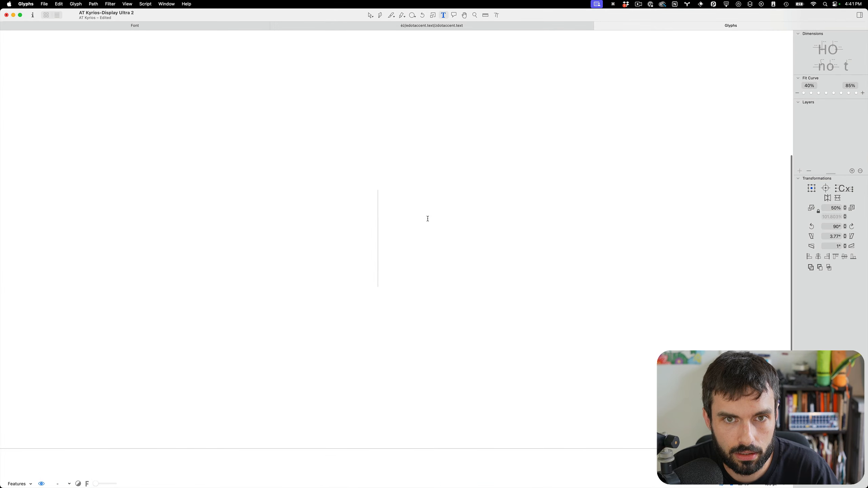
pyautogui.click(42, 3)
pyautogui.moveTo(59, 4)
pyautogui.click(98, 176)
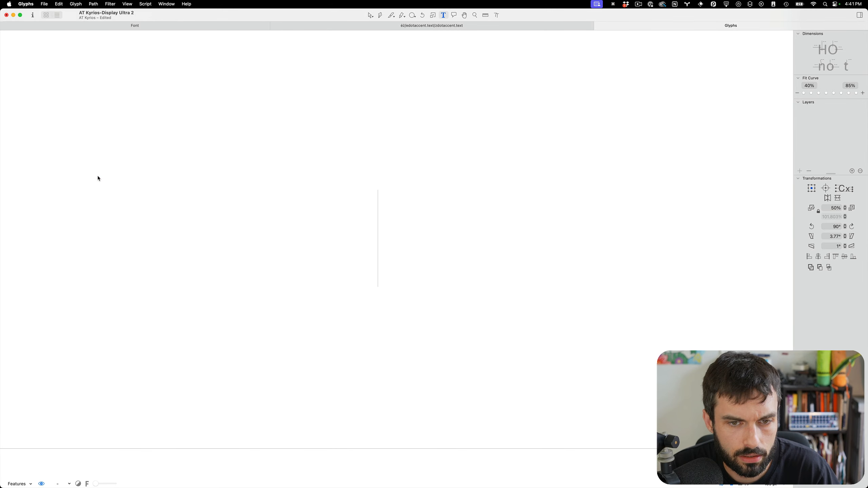
pyautogui.press('Return')
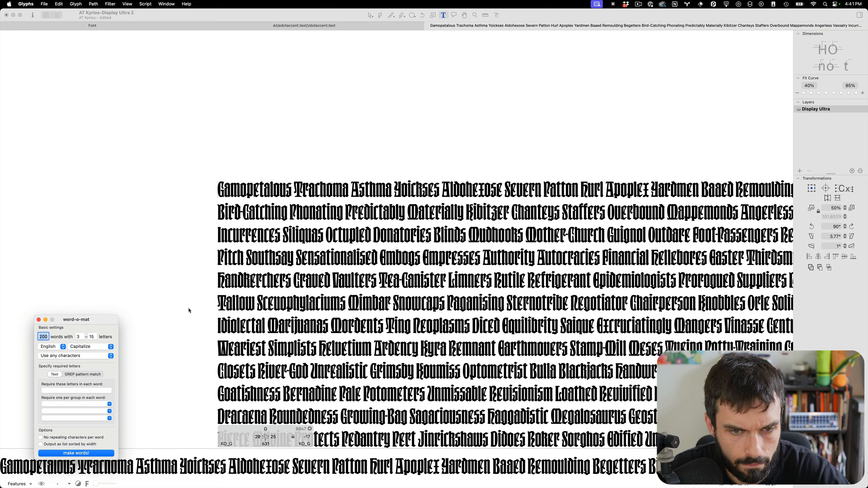
# - Turn on Stylistic Set 3 (Higher-legibility Forms) for the new proof words and inspect the letters up close
pyautogui.scroll(-5, 189, 311)
pyautogui.hscroll(3, 188, 310)
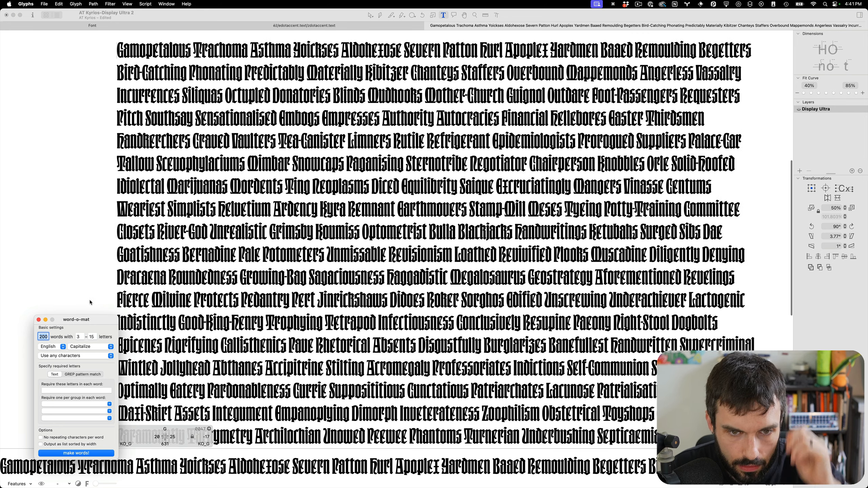
pyautogui.click(19, 484)
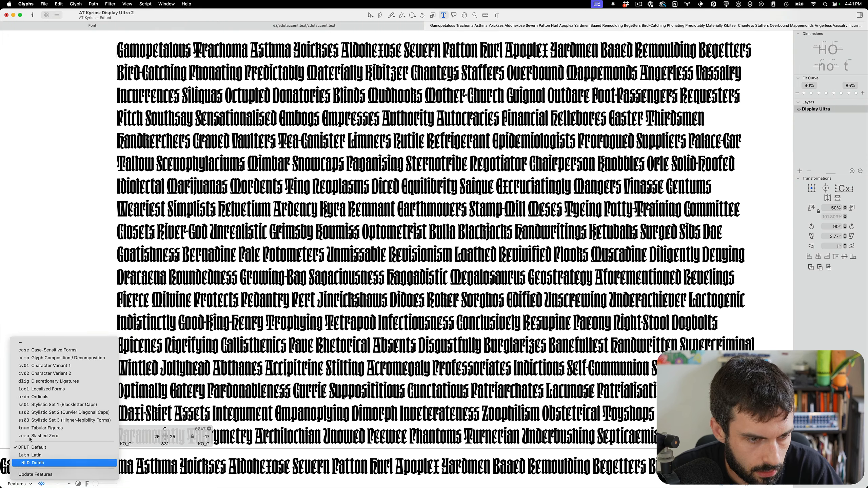
pyautogui.click(34, 423)
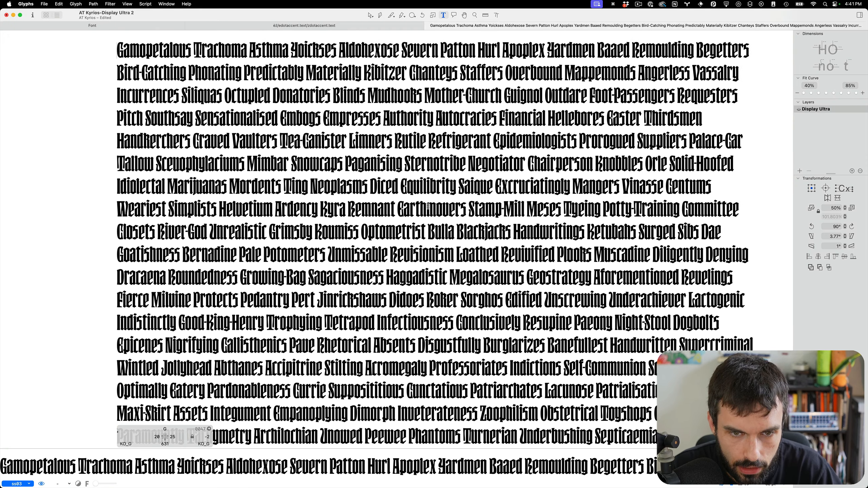
pyautogui.scroll(5, 428, 207)
pyautogui.press('super+s')
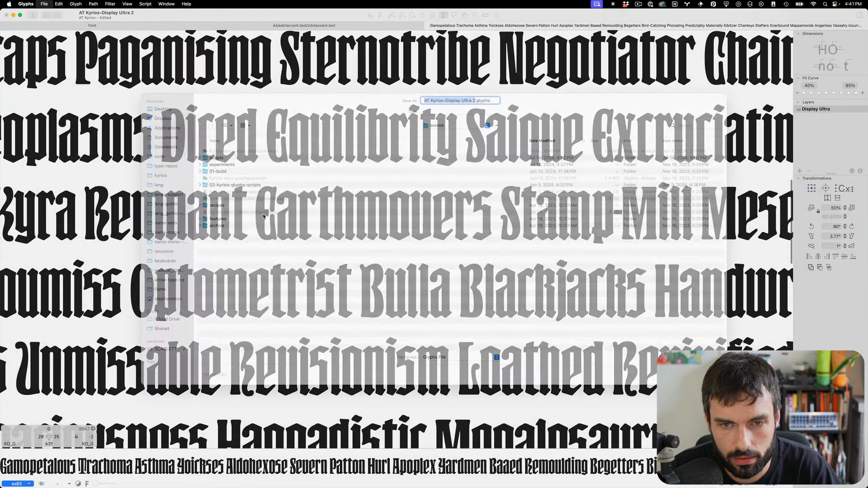
pyautogui.press('Escape')
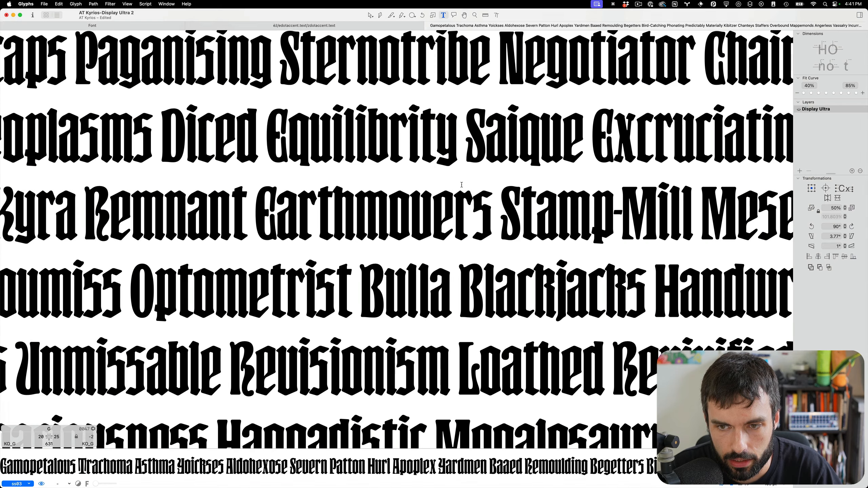
pyautogui.scroll(-5, 462, 190)
pyautogui.hscroll(5, 462, 189)
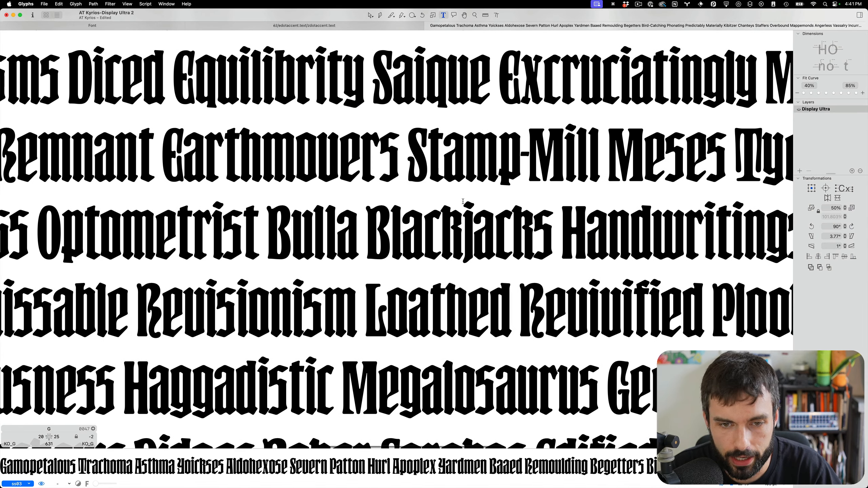
pyautogui.hscroll(3, 463, 201)
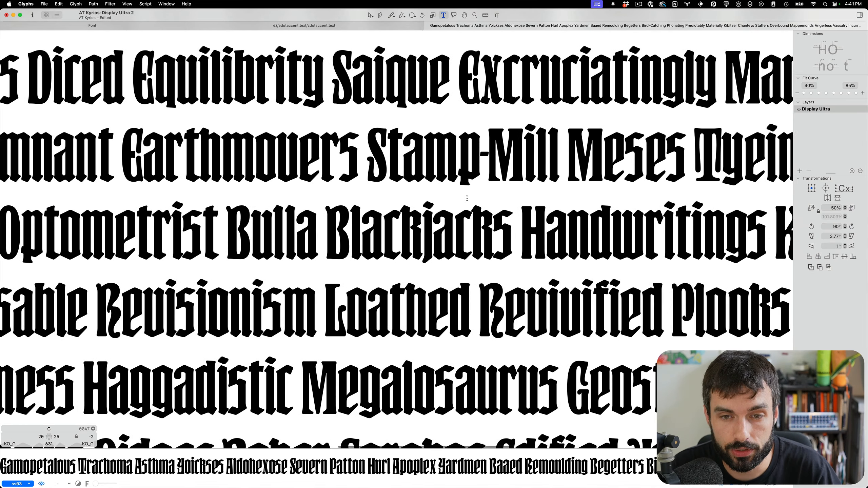
# - Switch the proof words from Stylistic Set 3 to Stylistic Set 2 (Curvier Diagonal Caps)
pyautogui.click(28, 484)
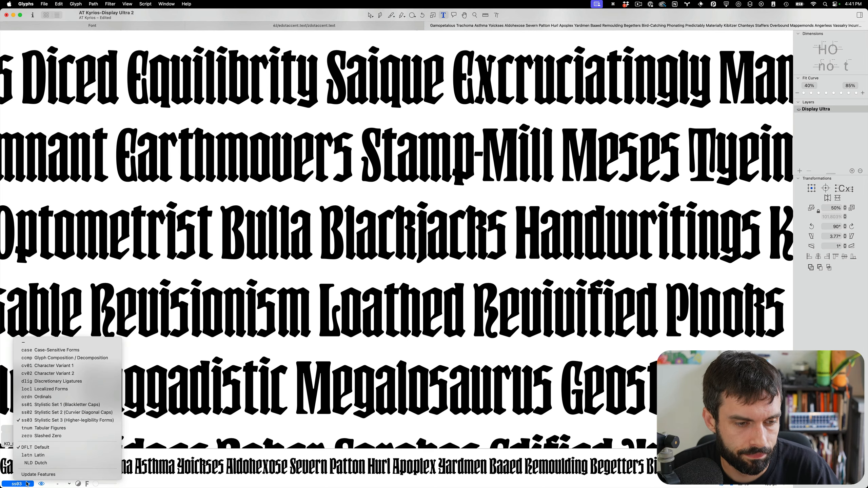
pyautogui.click(38, 413)
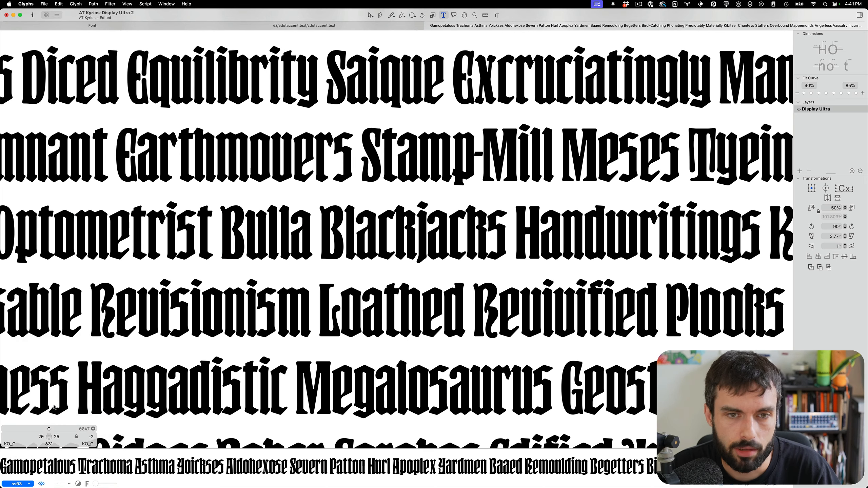
pyautogui.scroll(3, 584, 140)
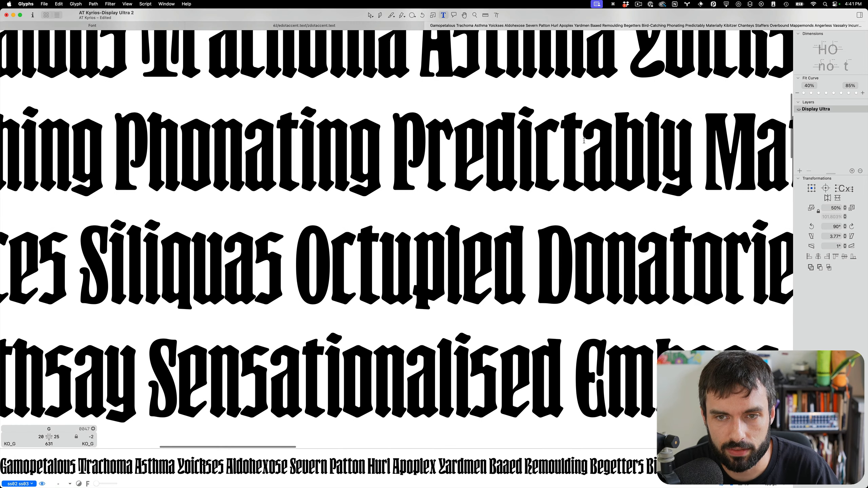
pyautogui.click(27, 485)
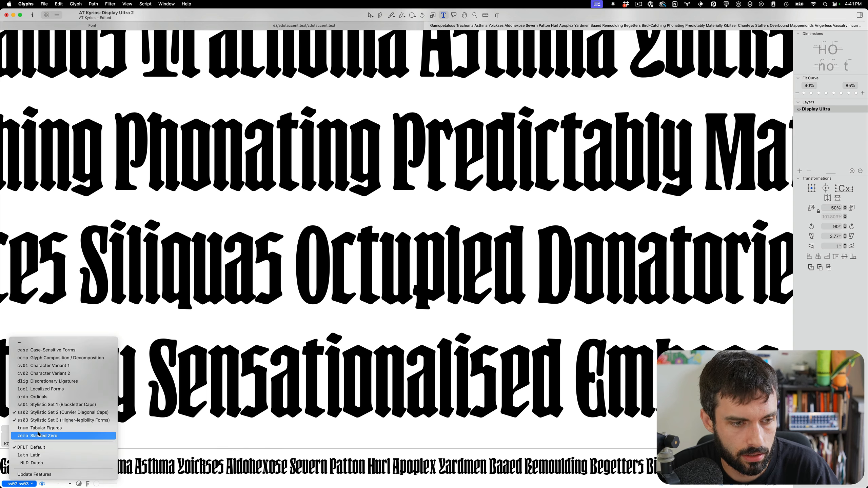
pyautogui.click(238, 347)
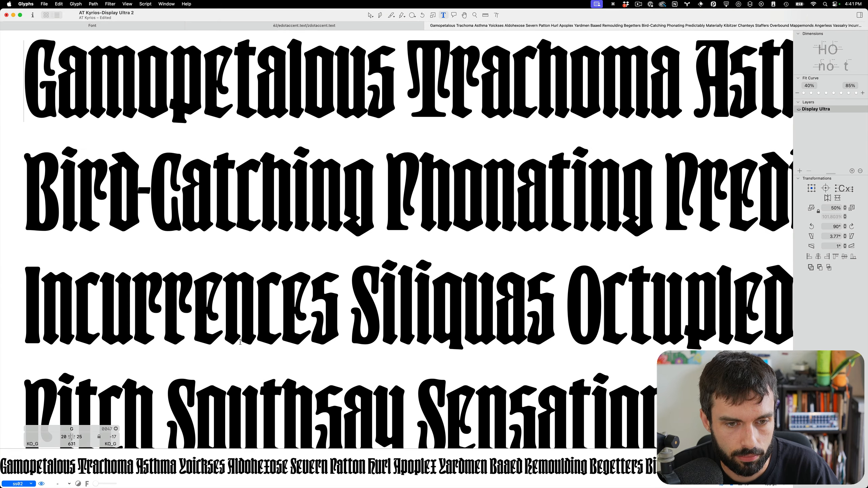
# - Examine the Display Ultra proof words set in Stylistic Set 2 for letter shapes, spacing and missing glyphs
pyautogui.scroll(5, 271, 349)
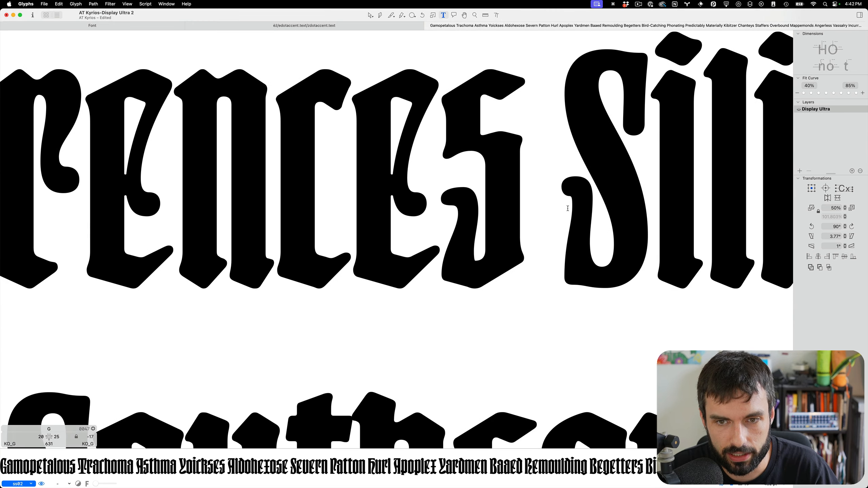
pyautogui.scroll(-5, 578, 201)
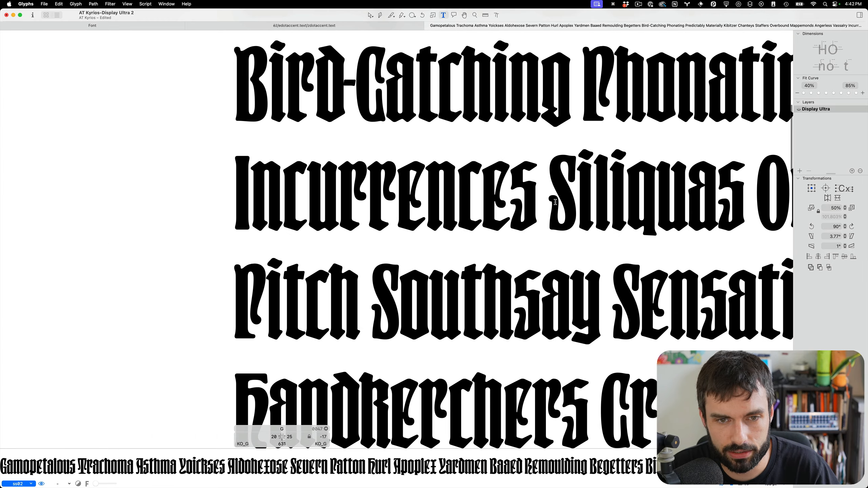
pyautogui.hscroll(3, 523, 203)
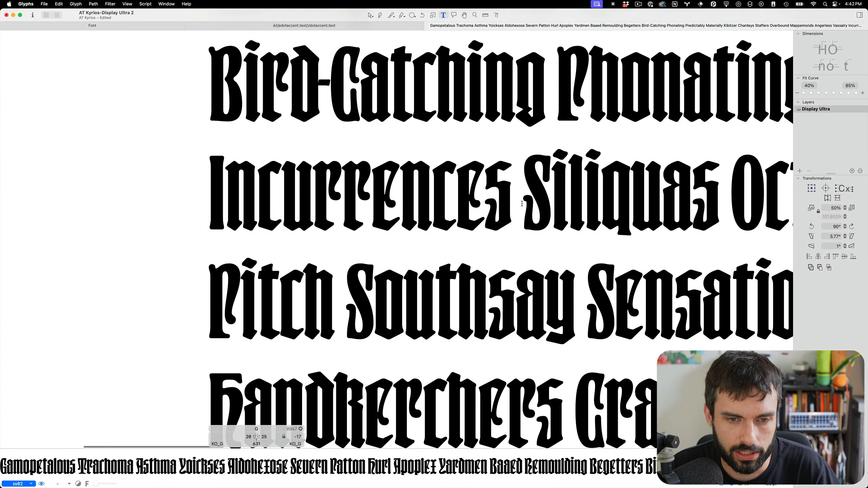
pyautogui.hscroll(5, 524, 202)
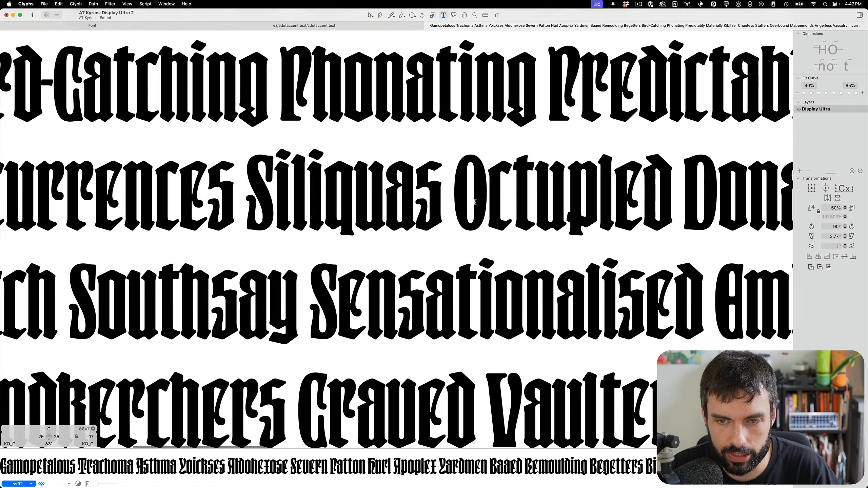
pyautogui.scroll(-2, 472, 202)
pyautogui.press('super+s')
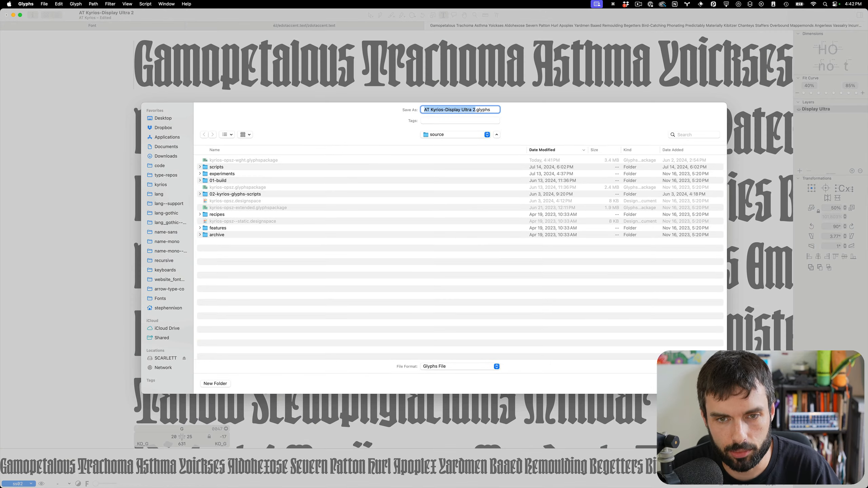
pyautogui.press('Escape')
pyautogui.hscroll(8, 481, 185)
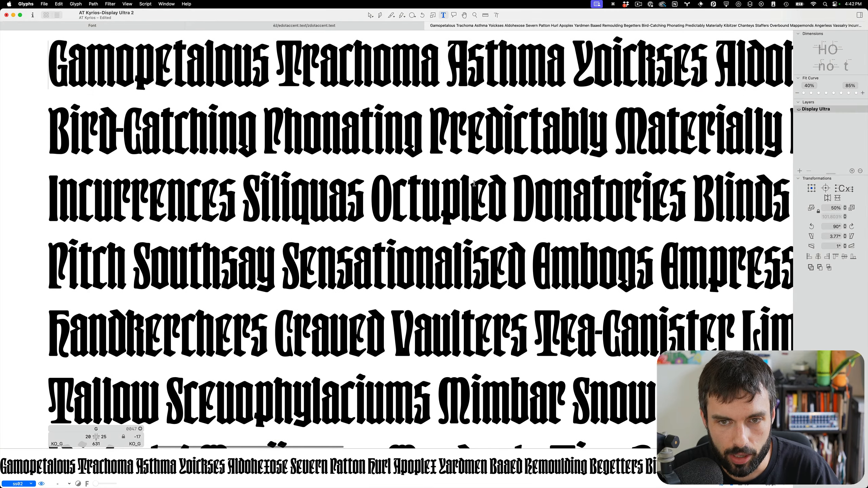
pyautogui.scroll(4, 473, 184)
pyautogui.hscroll(3, 474, 184)
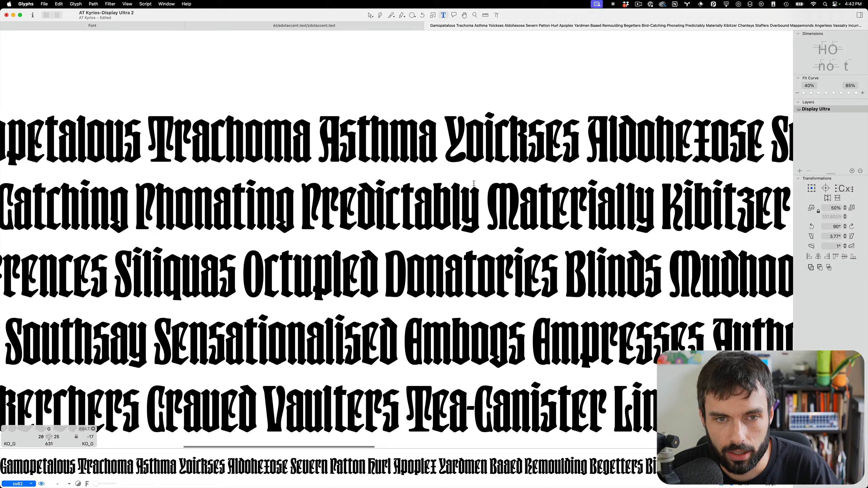
pyautogui.scroll(-3, 474, 183)
pyautogui.scroll(-5, 474, 183)
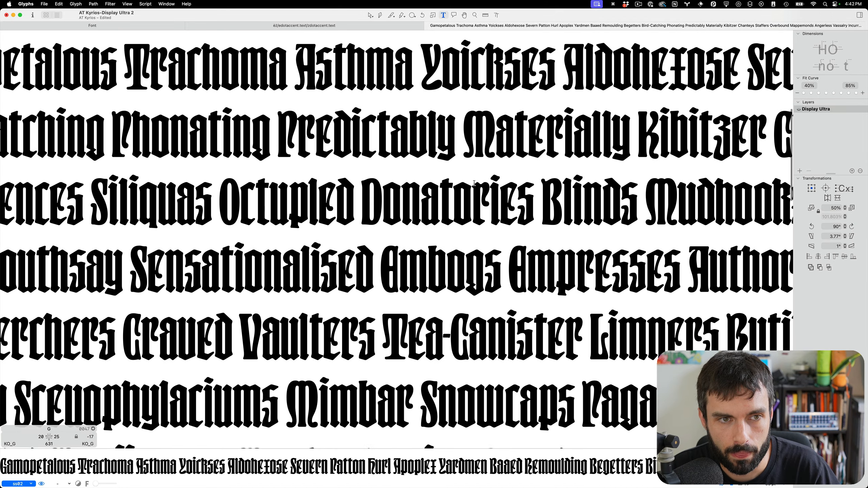
pyautogui.scroll(-1, 474, 183)
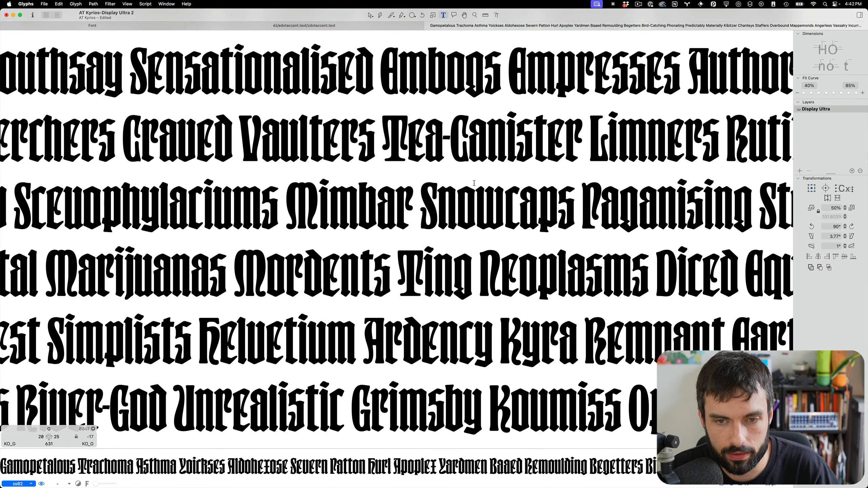
pyautogui.scroll(-3, 475, 183)
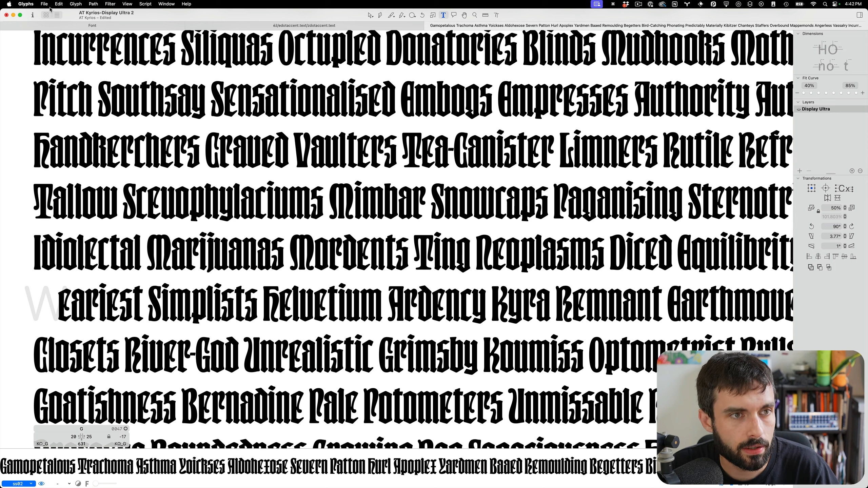
# - Replace the proof text with 200 ALL CAPS English words from word-o-mat and look over the Stylistic Set 2 capitals
pyautogui.click(60, 3)
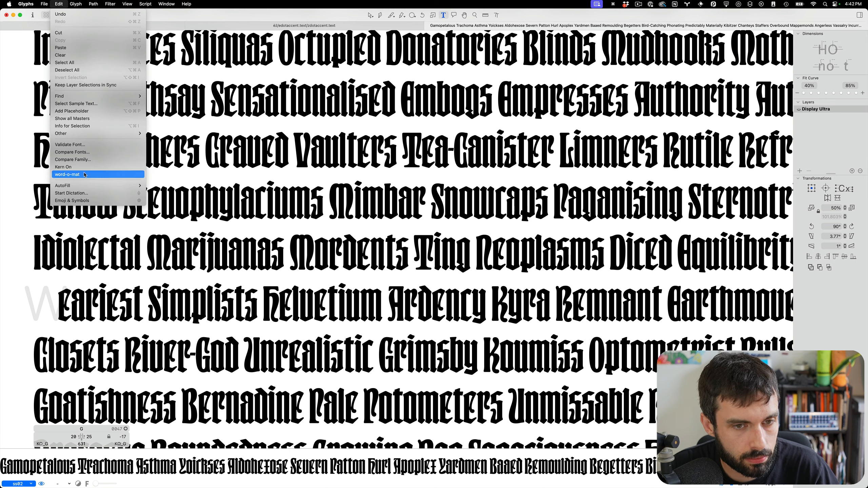
pyautogui.click(86, 174)
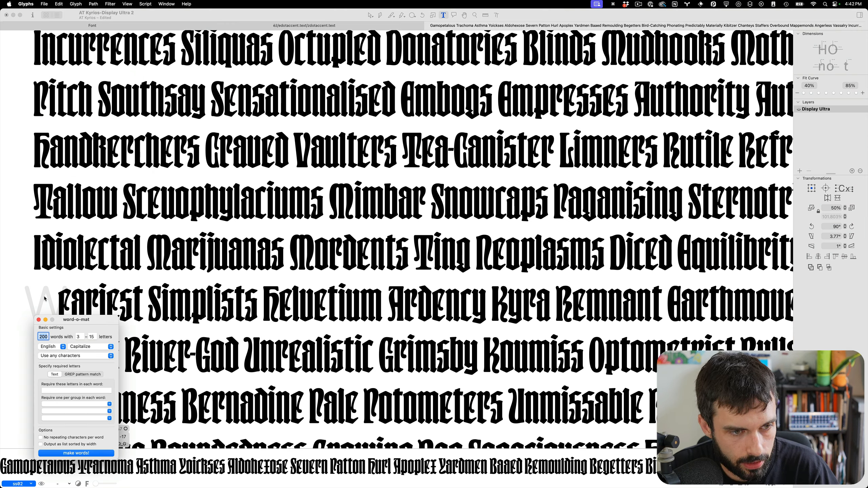
pyautogui.click(90, 347)
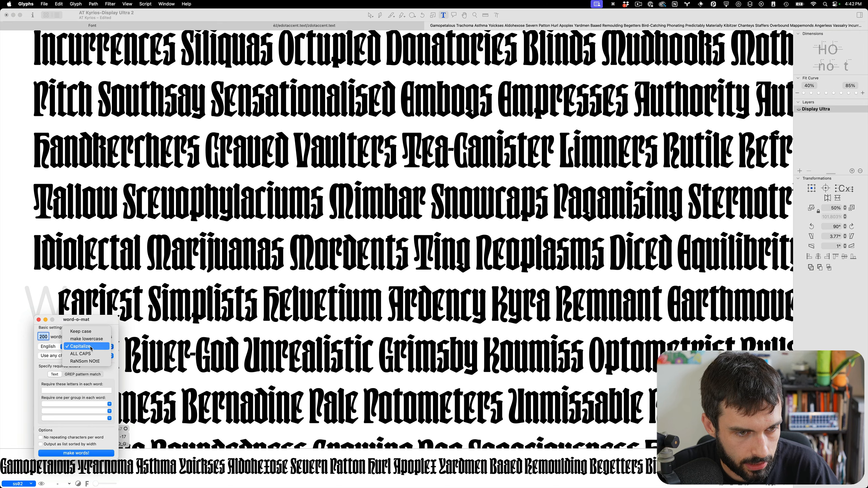
pyautogui.click(87, 354)
pyautogui.click(82, 453)
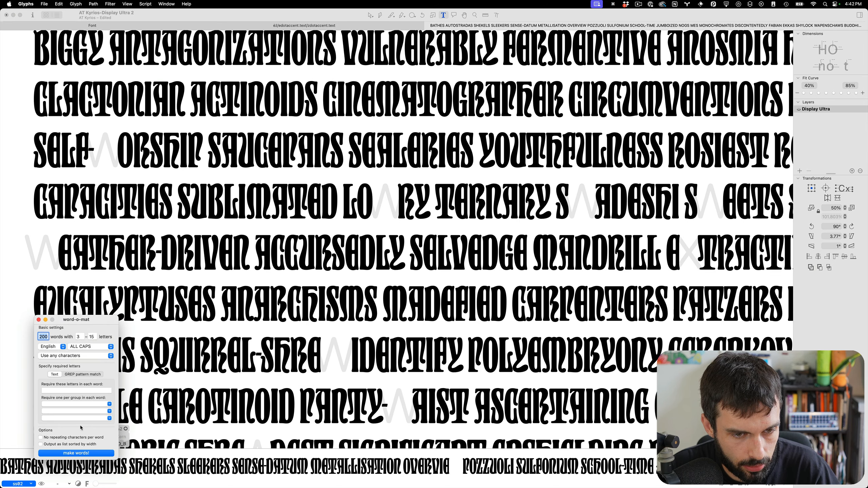
pyautogui.click(39, 320)
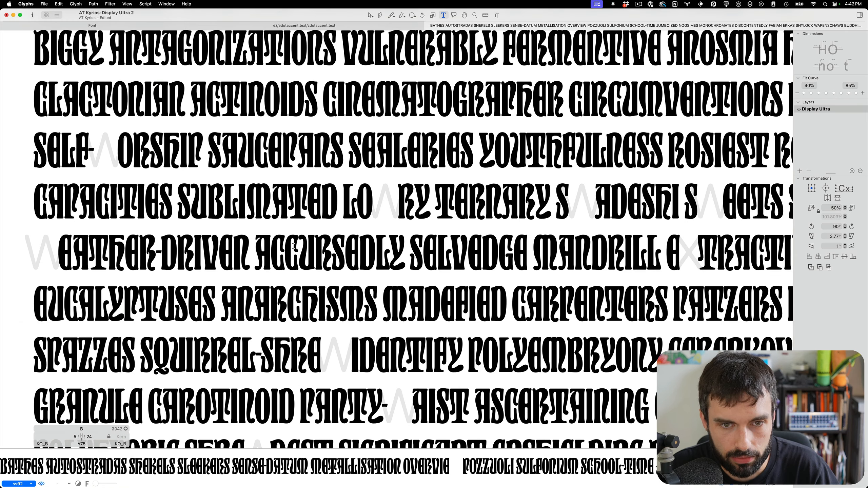
pyautogui.hscroll(10, 294, 246)
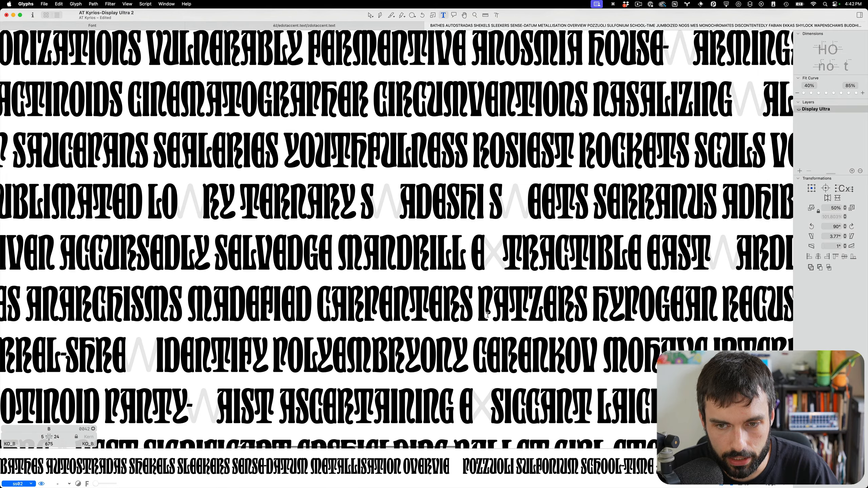
pyautogui.scroll(-5, 488, 314)
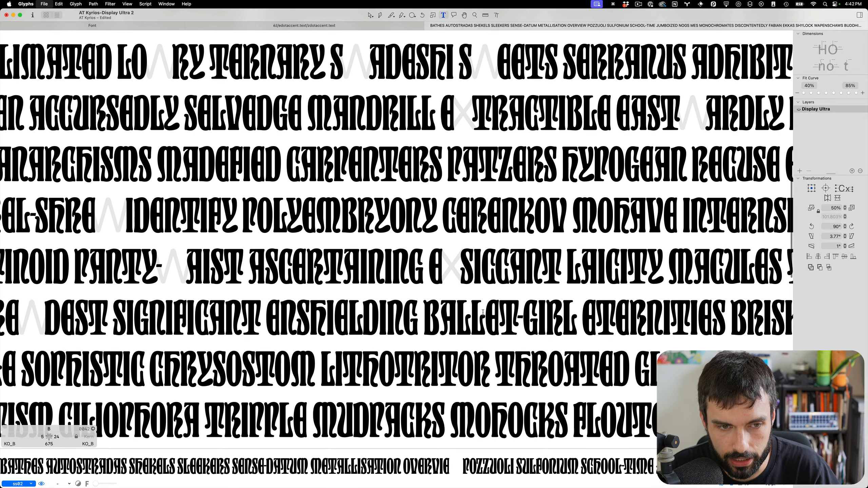
pyautogui.press('super+s')
pyautogui.press('Escape')
pyautogui.scroll(-5, 233, 130)
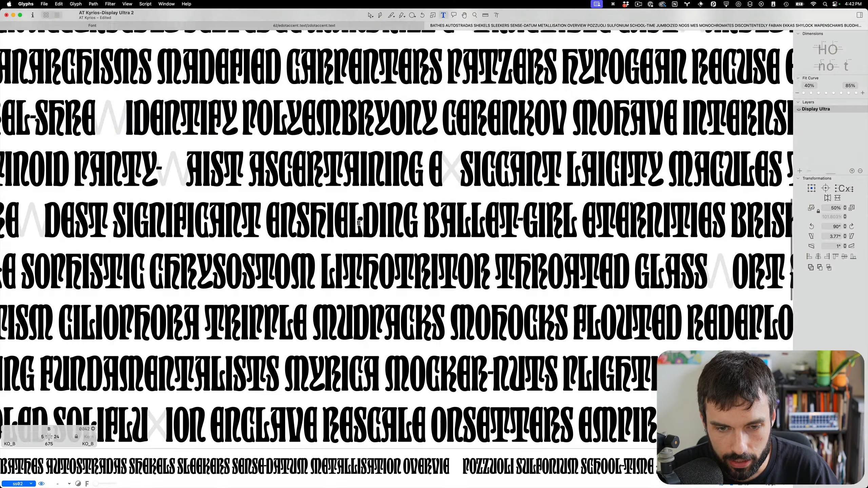
# - Close the generated Display Ultra document without keeping it and return to the e.text outline in the source file
pyautogui.click(6, 15)
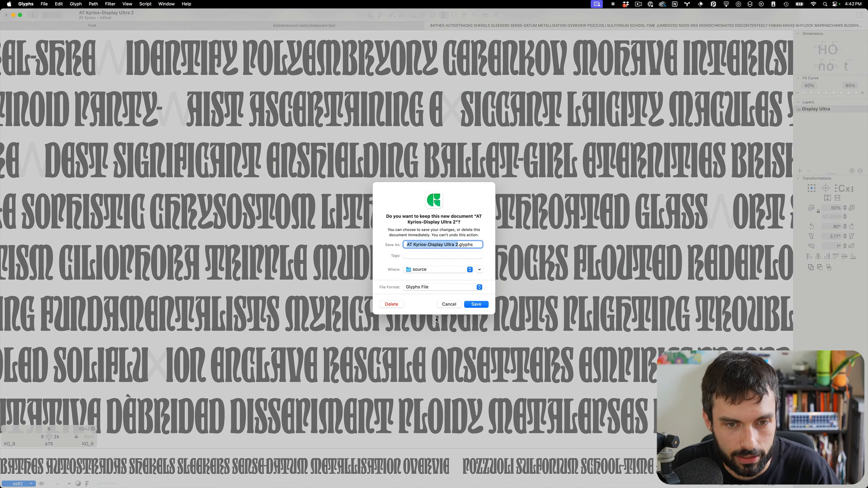
pyautogui.click(391, 303)
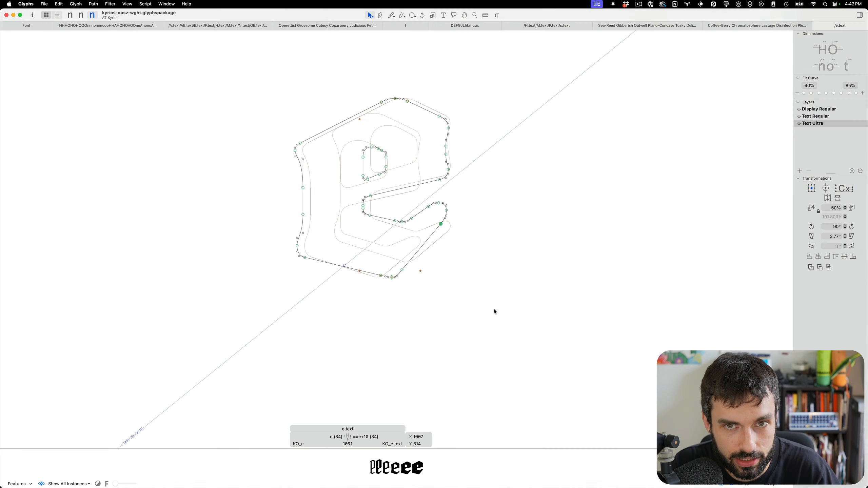
pyautogui.click(495, 313)
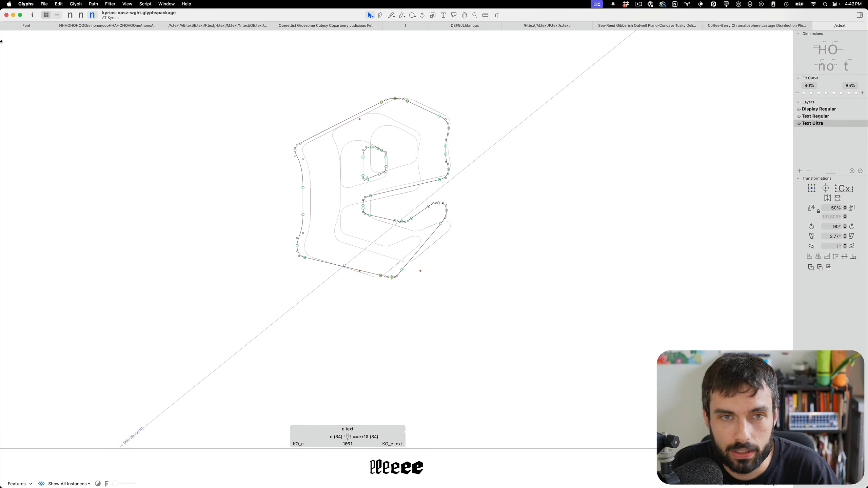
# - Filter the font overview to glyphs with incompatible masters and open W.ss02 and X.ss02 together for editing
pyautogui.click(34, 26)
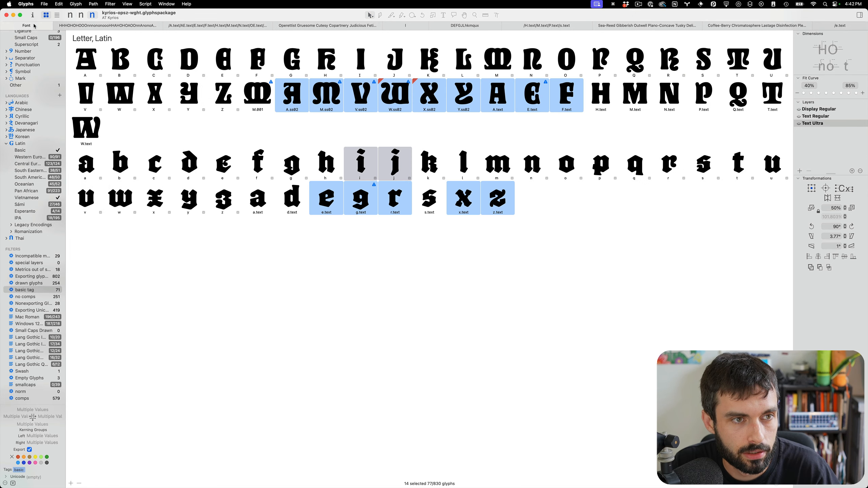
pyautogui.click(37, 257)
pyautogui.click(88, 56)
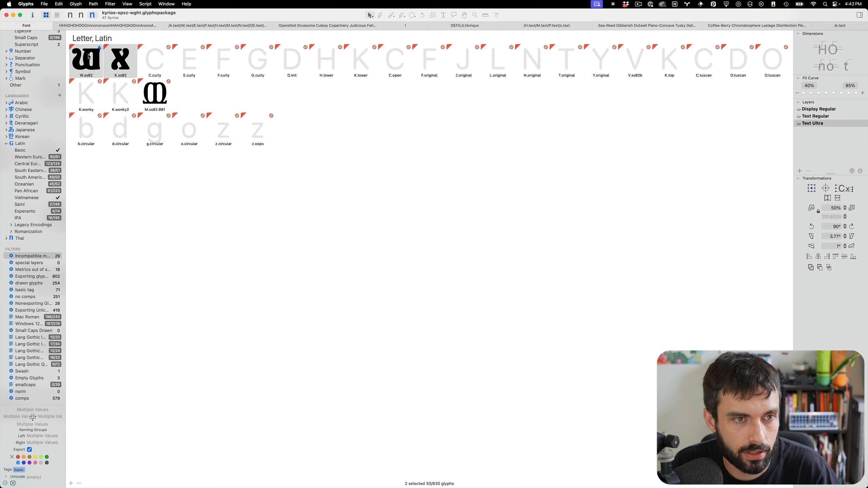
pyautogui.click(114, 65)
pyautogui.keyDown('super'); pyautogui.click(90, 64); pyautogui.keyUp('super')
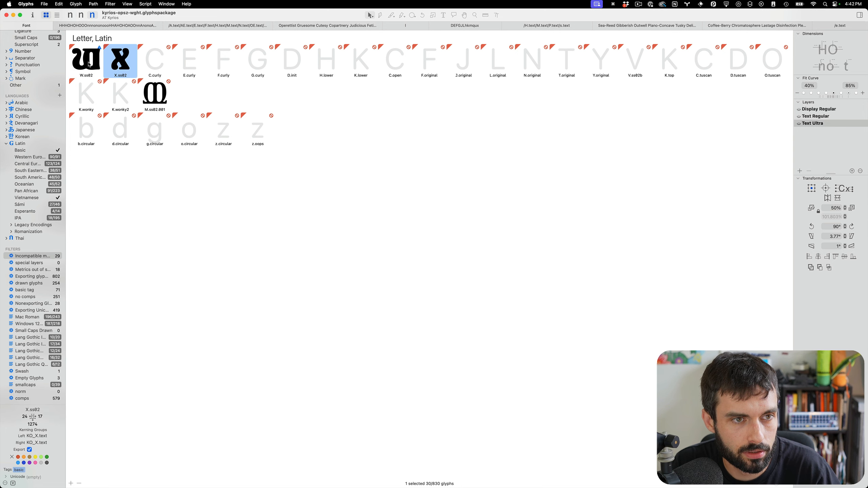
pyautogui.keyDown('super'); pyautogui.click(94, 65); pyautogui.keyUp('super')
pyautogui.press('Return')
# - Compare the W.ss02 outlines across the Display Regular, Text Regular and Text Ultra masters to find mismatched nodes
pyautogui.scroll(5, 404, 249)
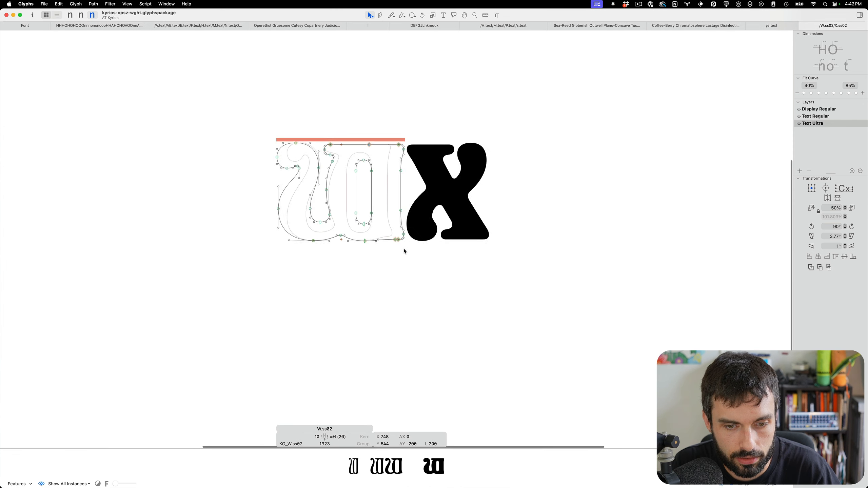
pyautogui.scroll(5, 315, 150)
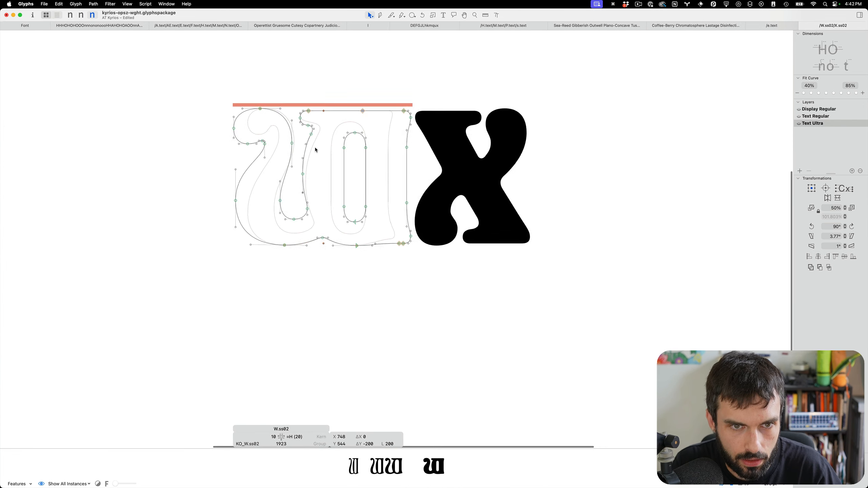
pyautogui.press('super+2')
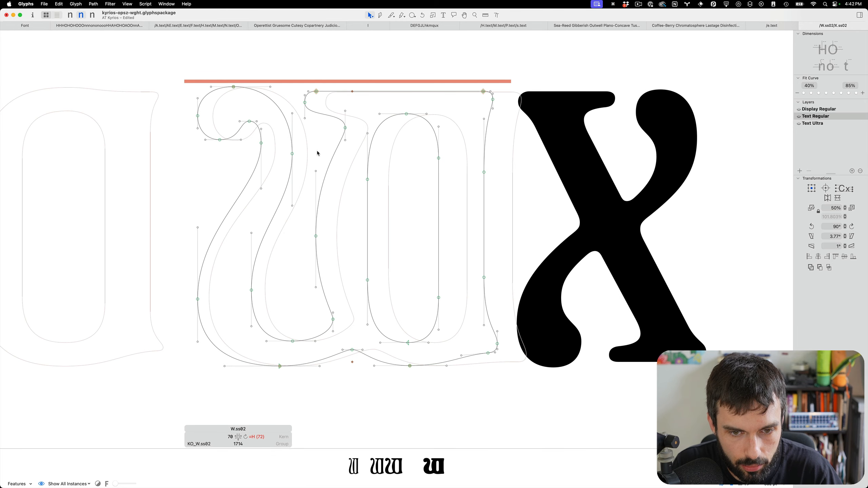
pyautogui.press('super+1')
pyautogui.press('super+2')
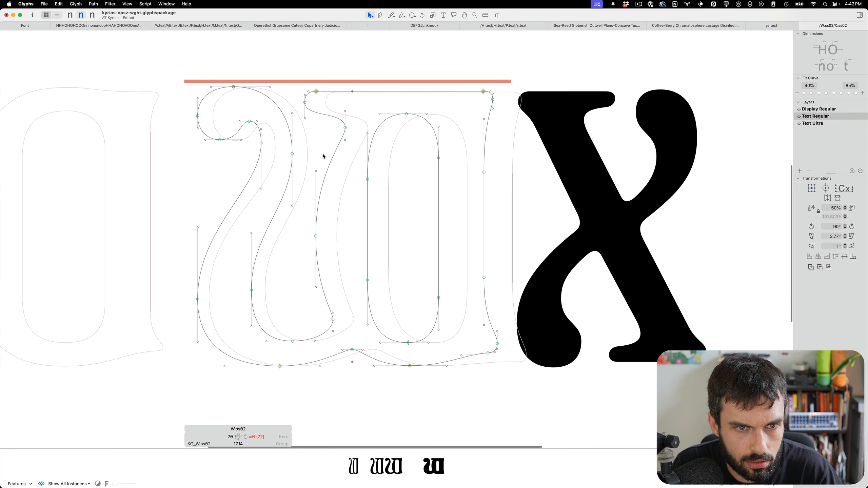
pyautogui.press('super+3')
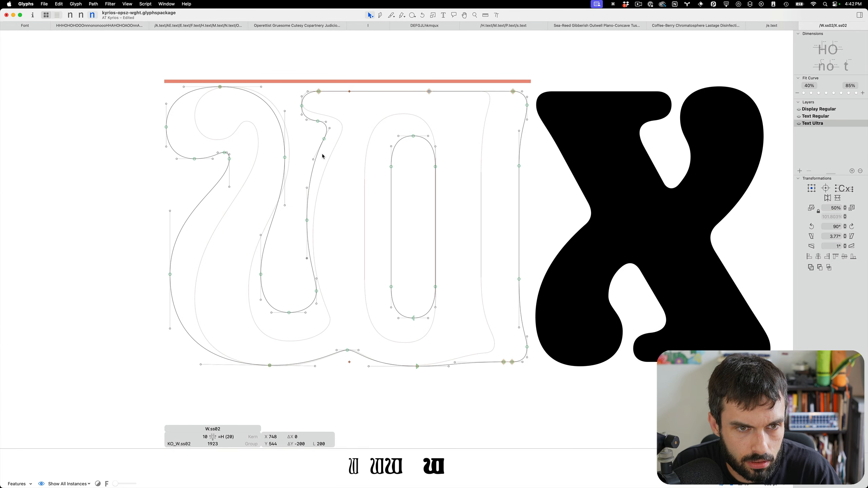
pyautogui.press('super+2')
pyautogui.press('super+3')
pyautogui.press('super+2')
pyautogui.press('super+3')
pyautogui.press('super+2')
pyautogui.press('super+3')
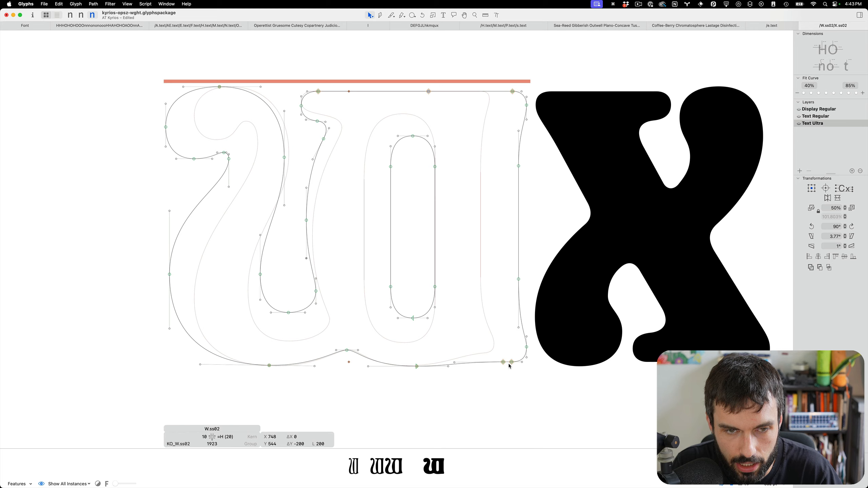
pyautogui.press('super+2')
pyautogui.press('super+1')
pyautogui.press('super+2')
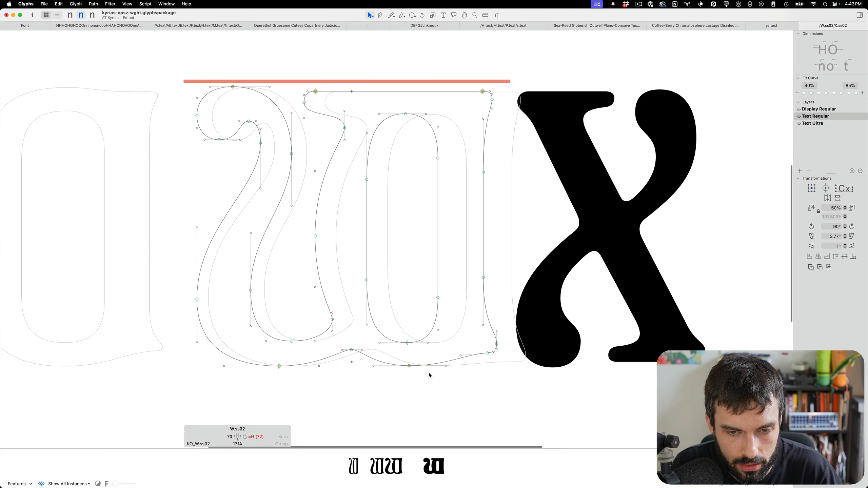
pyautogui.press('super+3')
# - Remove the extra node at W.ss02's lower-right corner in Text Ultra and insert a capital U before the glyph as reference
pyautogui.moveTo(505, 370); pyautogui.dragTo(500, 348)
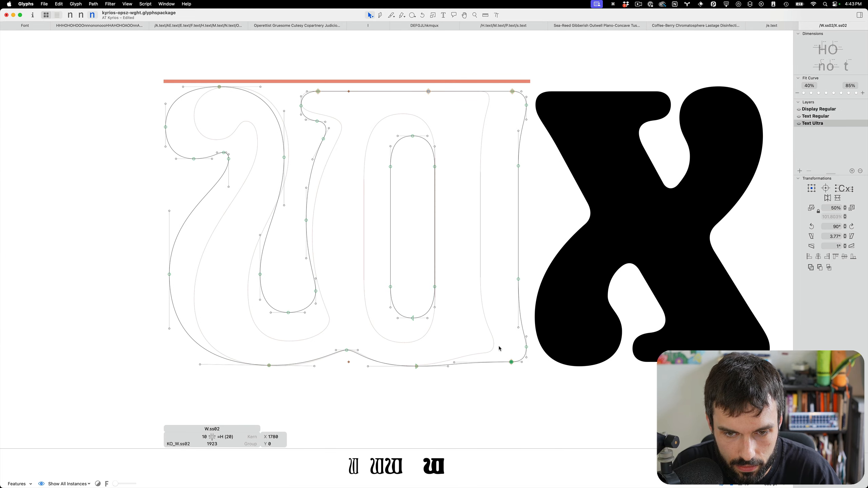
pyautogui.press('t')
pyautogui.click(348, 267)
pyautogui.write('u')
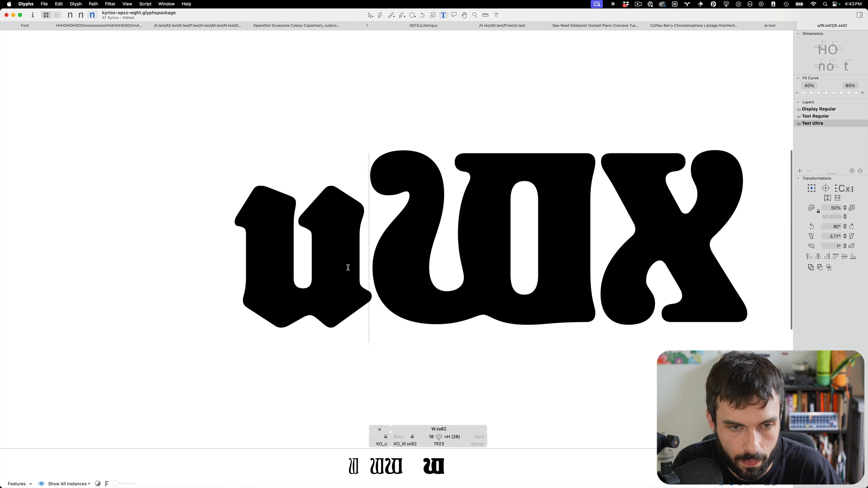
pyautogui.press('BackSpace')
pyautogui.write('U')
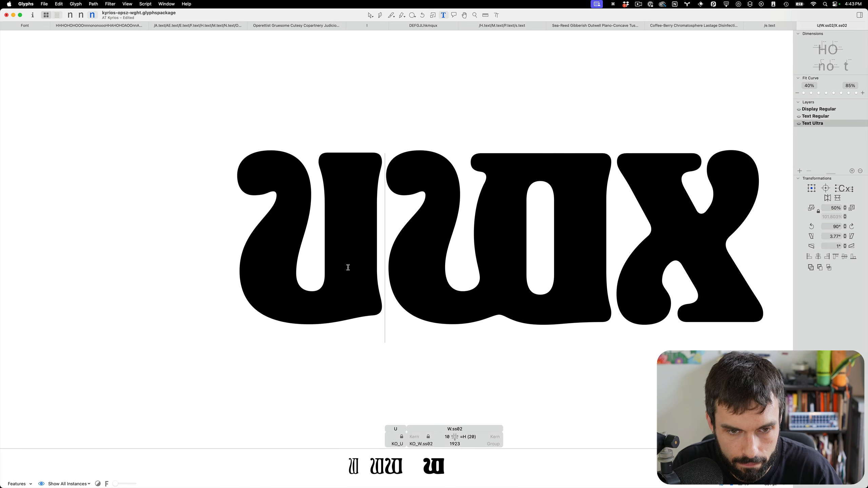
# - Copy the lower-right foot of the U and paste it in place of W.ss02's lower-right foot in Text Ultra
pyautogui.press('Escape')
pyautogui.moveTo(403, 258); pyautogui.dragTo(293, 308)
pyautogui.press('super+c')
pyautogui.doubleClick(561, 261)
pyautogui.scroll(5, 637, 330)
pyautogui.moveTo(639, 389); pyautogui.dragTo(490, 150)
pyautogui.moveTo(489, 295); pyautogui.dragTo(412, 350)
pyautogui.press('BackSpace')
pyautogui.press('super+v')
# - Move the pasted foot onto W.ss02's right side and align its upper end with the right stem
pyautogui.moveTo(385, 212); pyautogui.dragTo(554, 207)
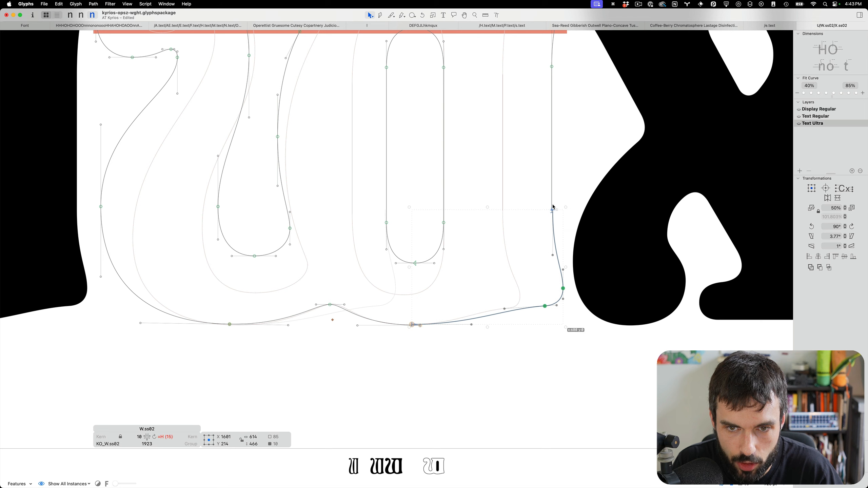
pyautogui.press('Left')
pyautogui.press('Left')
pyautogui.press('Left')
pyautogui.press('Left')
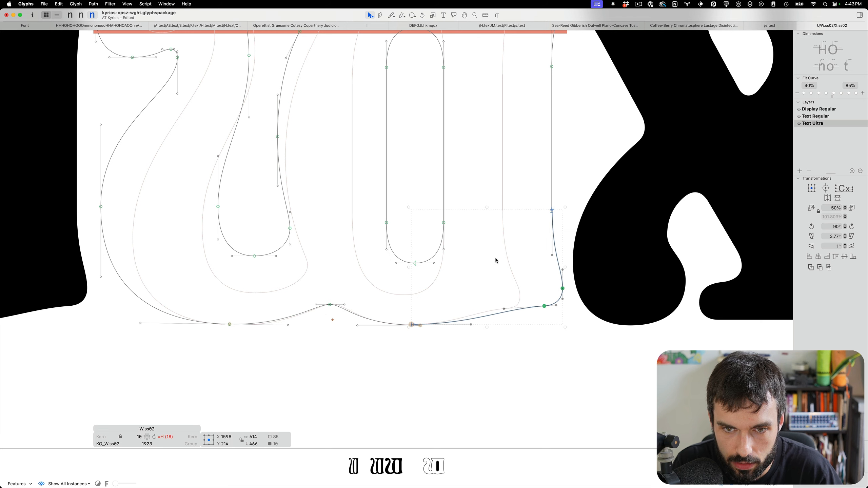
pyautogui.click(529, 179)
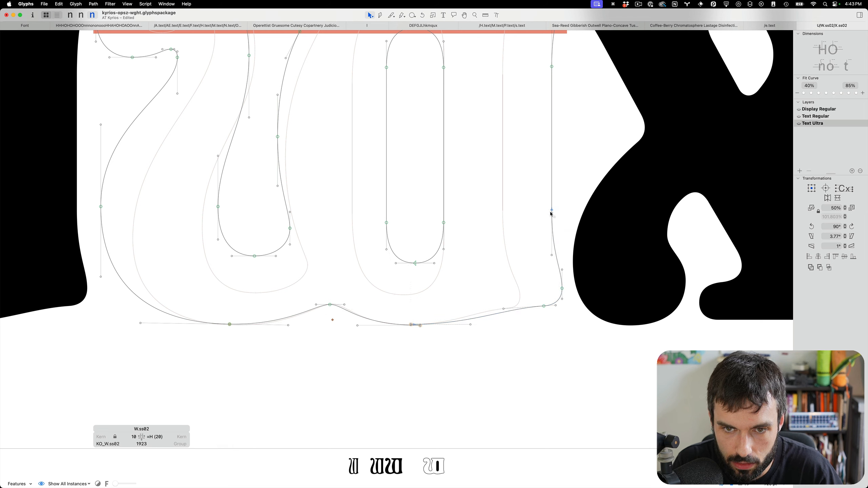
pyautogui.click(551, 211)
pyautogui.click(402, 337)
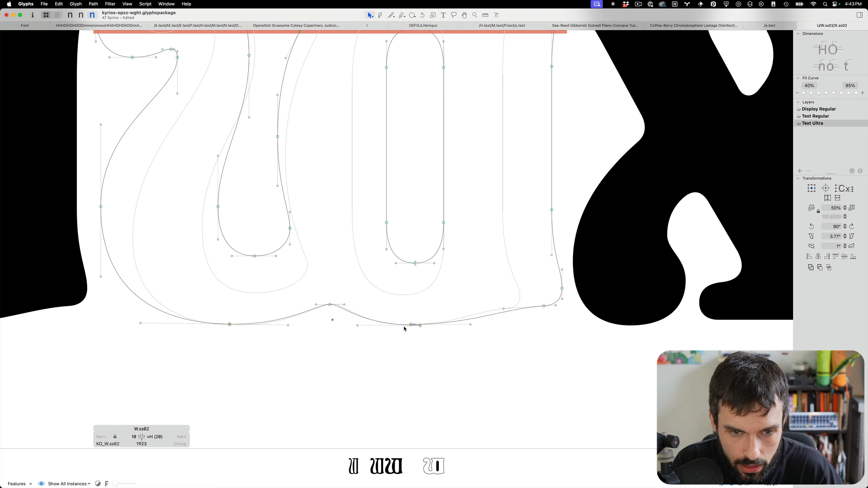
# - Show the metrics, join the loose nodes at the bottom of W.ss02's right bowl, and save the file
pyautogui.press('super+shift+m')
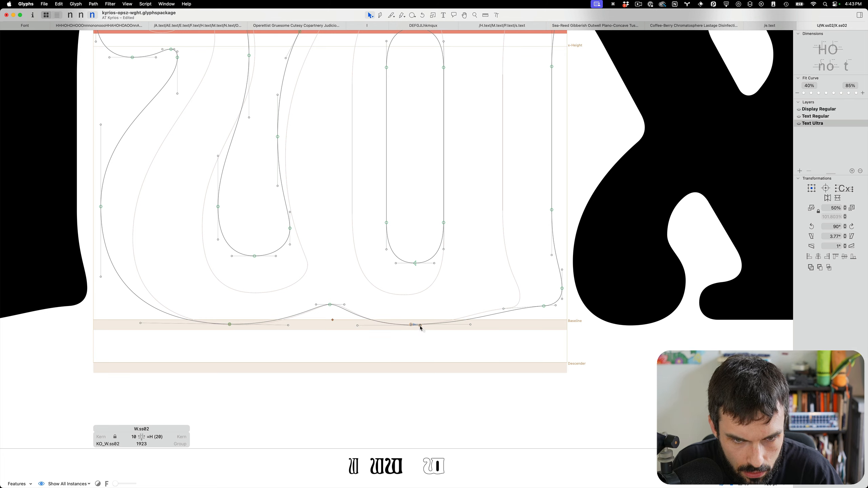
pyautogui.moveTo(420, 326); pyautogui.dragTo(400, 337)
pyautogui.hotkey('shift', 'Right')
pyautogui.hotkey('shift', 'Right')
pyautogui.hotkey('shift', 'Right')
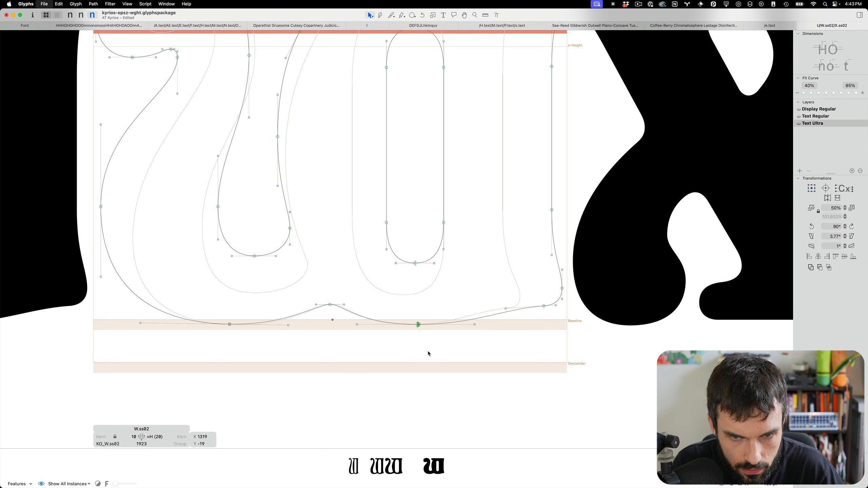
pyautogui.press('super+s')
pyautogui.press('super+minus')
pyautogui.press('super+minus')
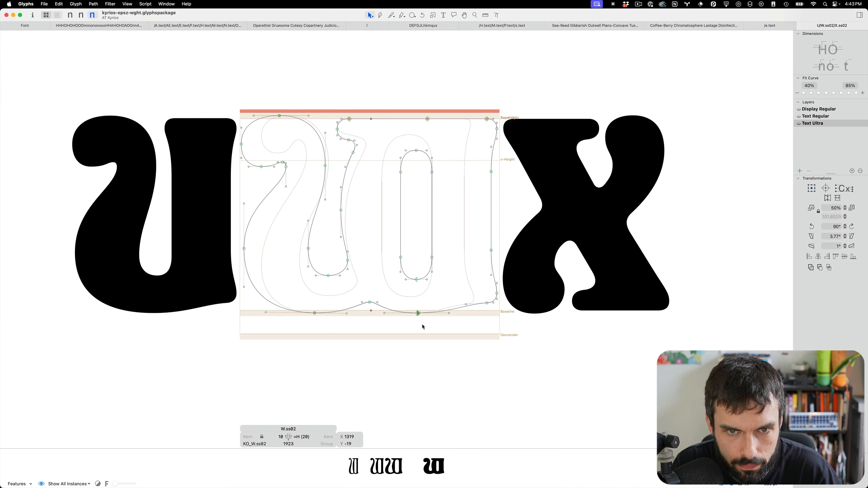
# - Delete the extra middle node on W.ss02's top edge in Text Ultra
pyautogui.hscroll(-2, 447, 202)
pyautogui.moveTo(472, 80); pyautogui.dragTo(417, 140)
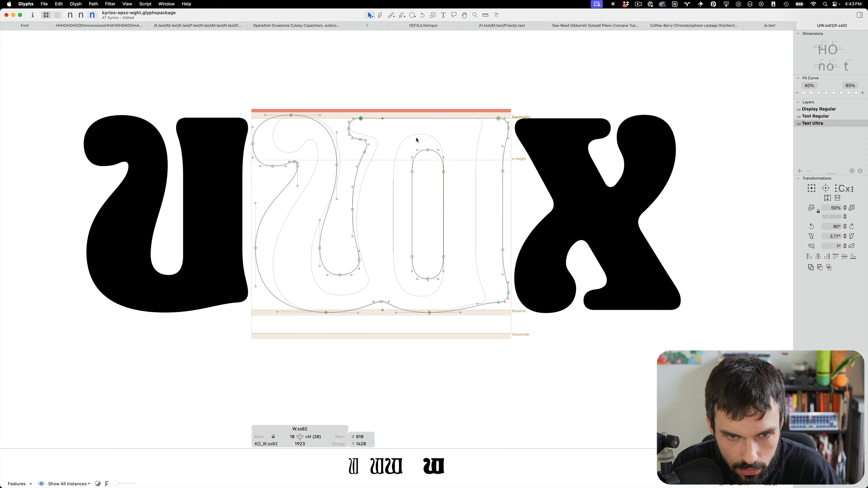
# - Compare the revised W.ss02 across the masters again, checking which nodes still differ in Text Ultra
pyautogui.press('super+1')
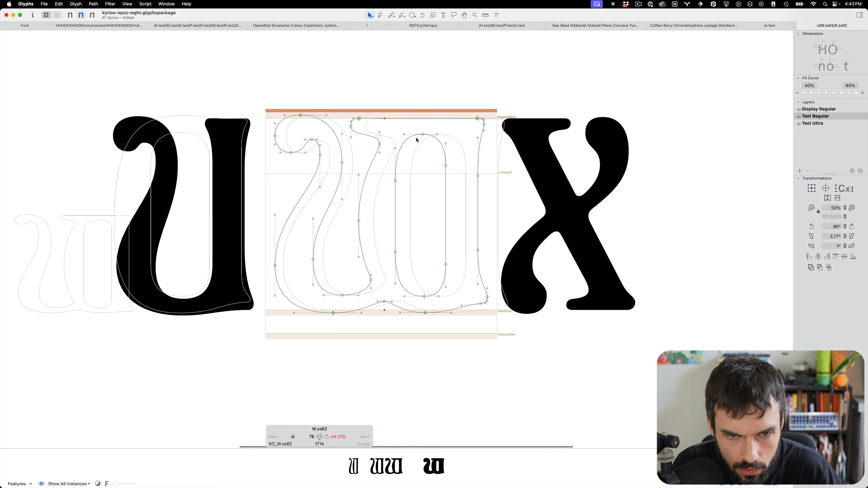
pyautogui.press('super+3')
pyautogui.press('super+2')
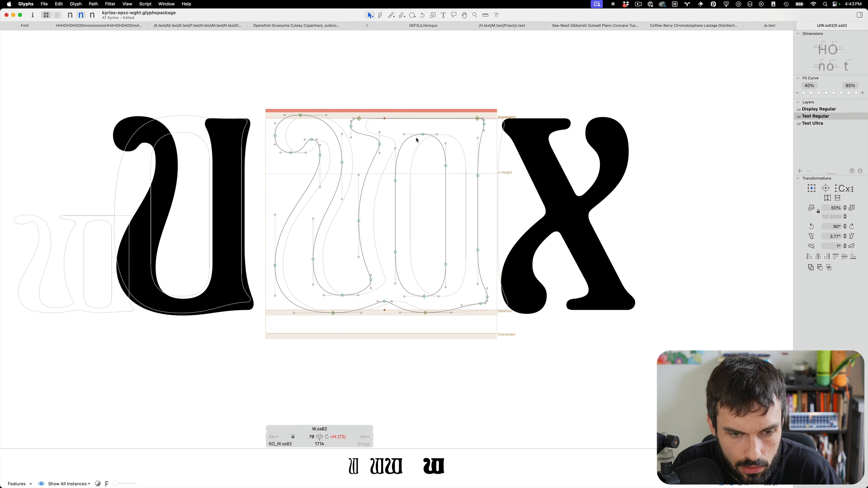
pyautogui.press('super+3')
pyautogui.press('super+1')
pyautogui.press('super+2')
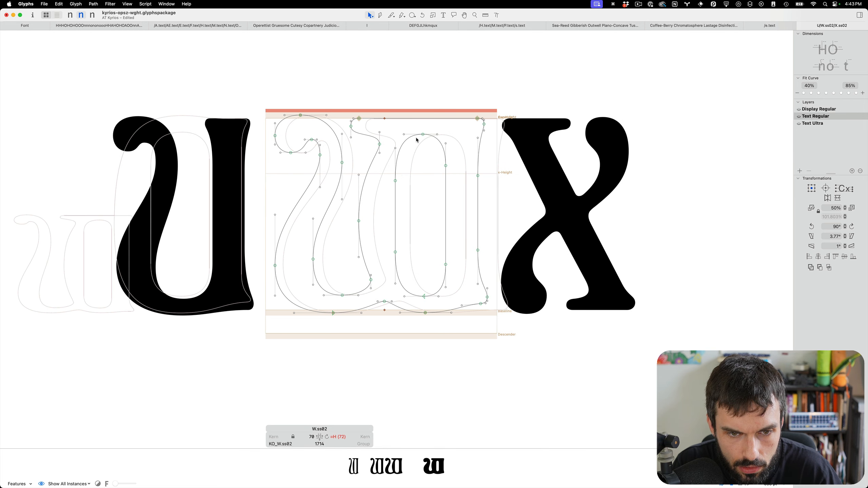
pyautogui.press('super+3')
pyautogui.press('super+1')
pyautogui.press('super+3')
pyautogui.press('super+1')
pyautogui.press('super+3')
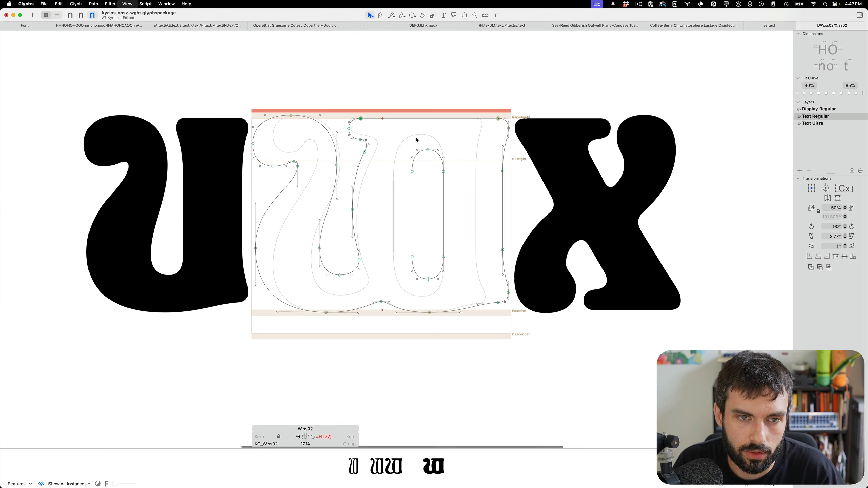
pyautogui.press('super+1')
pyautogui.press('super+3')
pyautogui.press('super+2')
pyautogui.press('super+3')
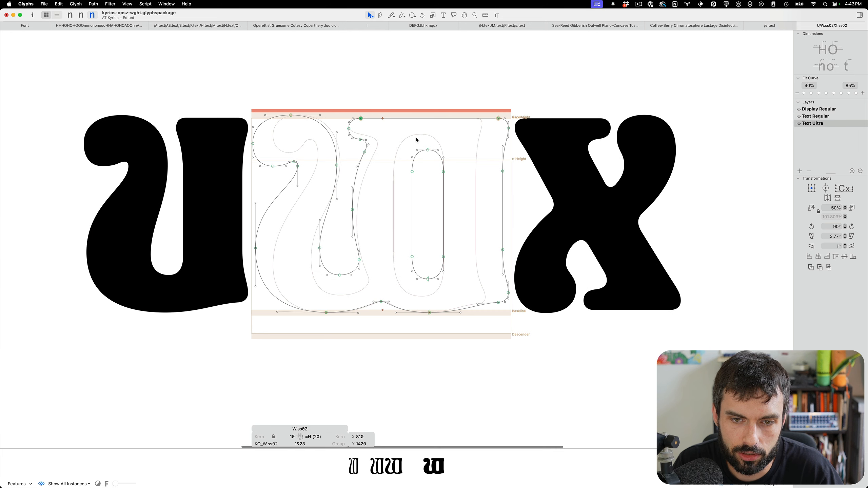
pyautogui.press('super+1')
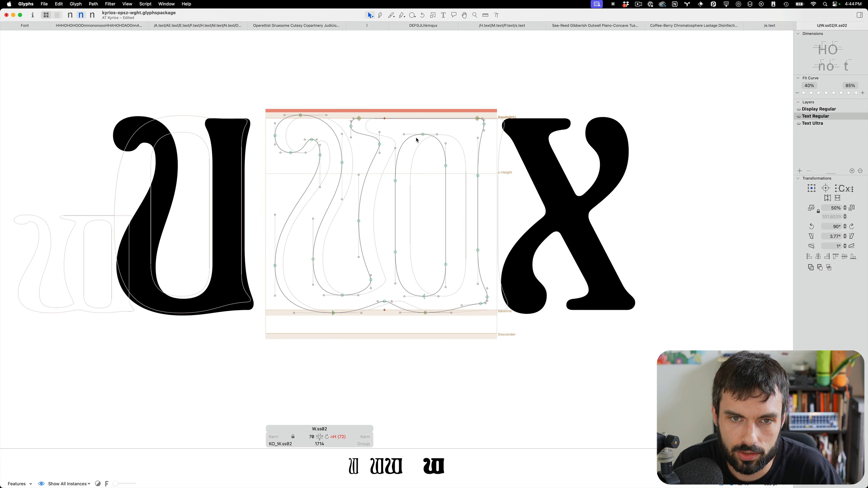
pyautogui.press('super+3')
pyautogui.press('super+2')
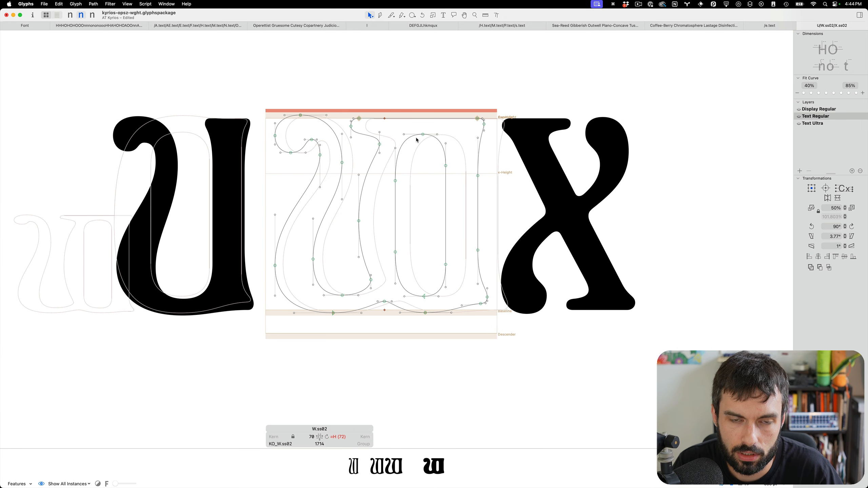
# - Delete the extra node under the upper-left corner of W.ss02's right bowl in Text Ultra and reshape the adjoining curve
pyautogui.scroll(5, 363, 129)
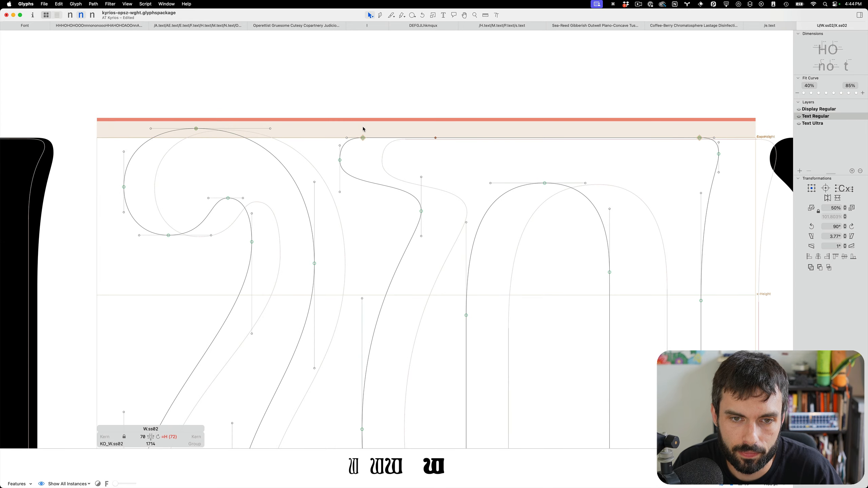
pyautogui.press('super+3')
pyautogui.click(366, 198)
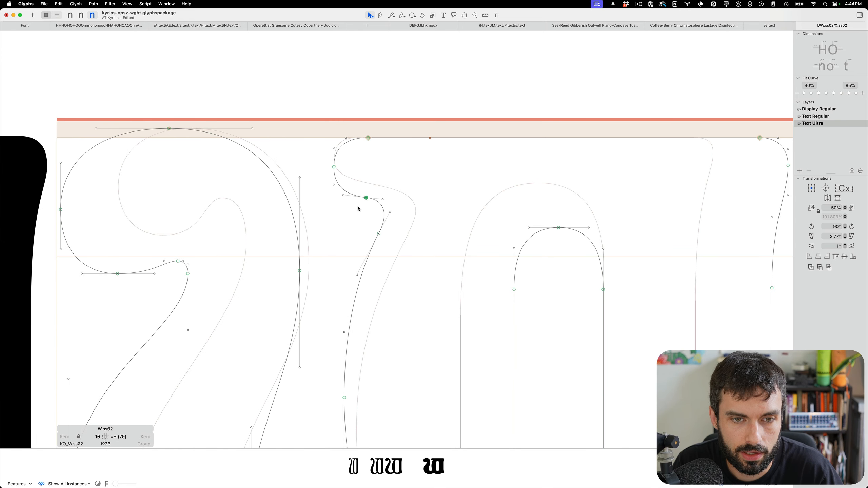
pyautogui.press('Delete')
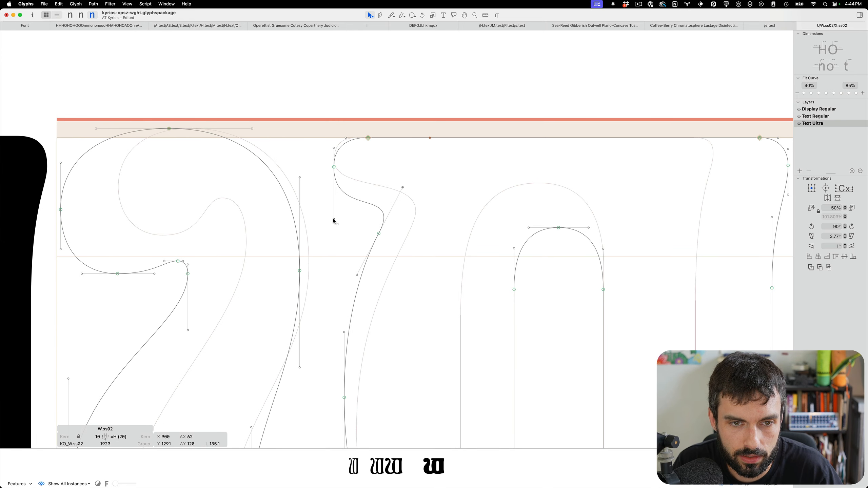
pyautogui.moveTo(334, 220); pyautogui.dragTo(332, 203)
pyautogui.click(337, 168)
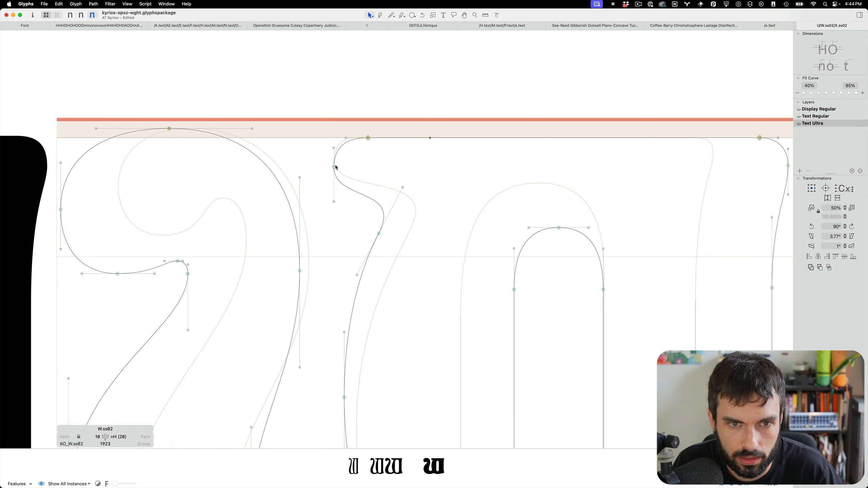
pyautogui.click(428, 184)
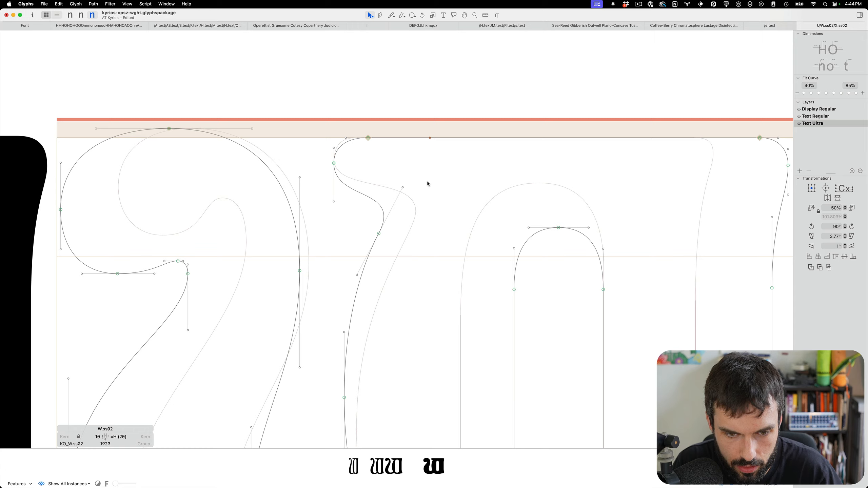
# - Show the node indexes and make the bottom node of W.ss02's right bowl the first node in Text Regular
pyautogui.scroll(-5, 428, 184)
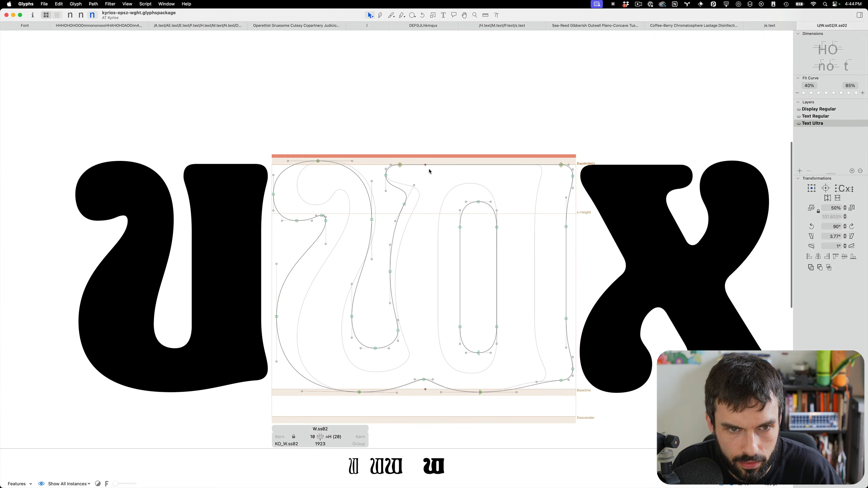
pyautogui.hscroll(-1, 441, 174)
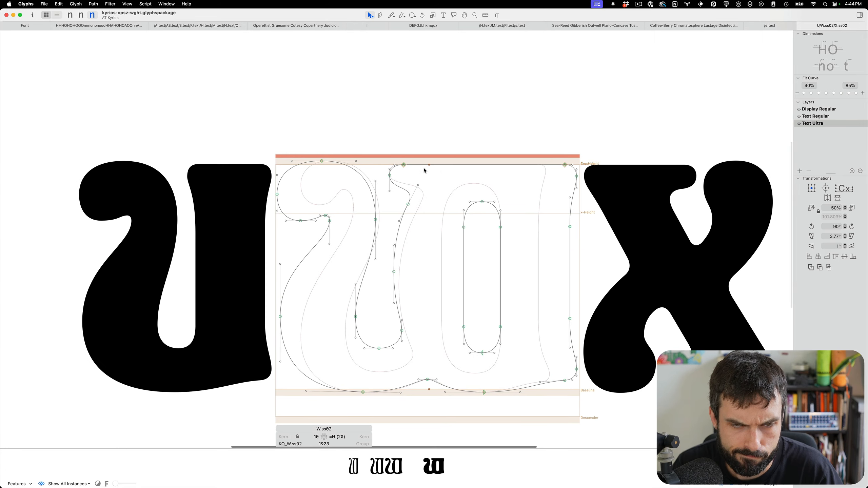
pyautogui.click(130, 3)
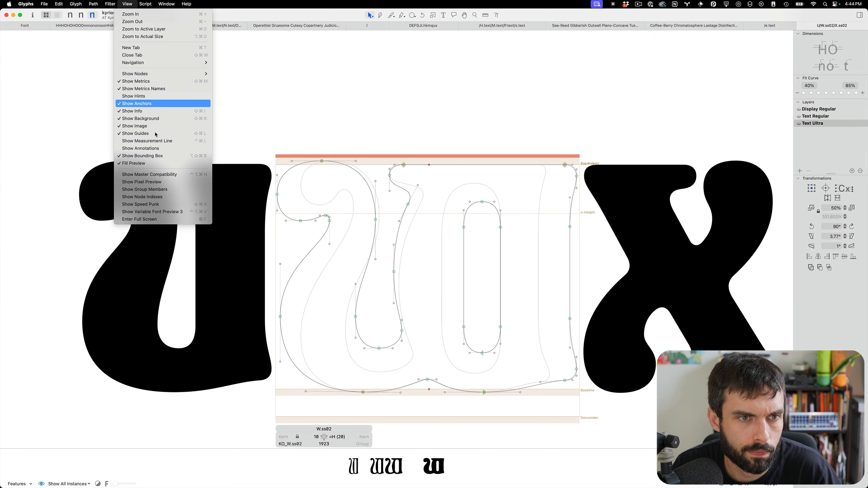
pyautogui.click(161, 197)
pyautogui.scroll(2, 504, 376)
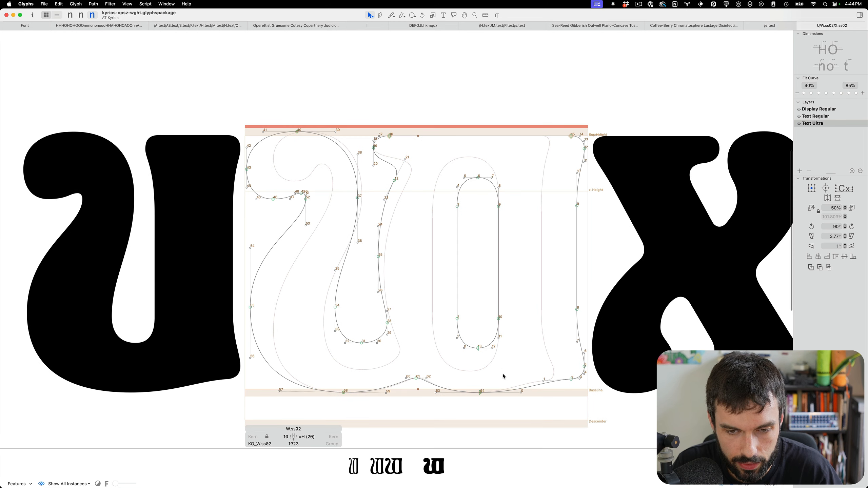
pyautogui.press('super+2')
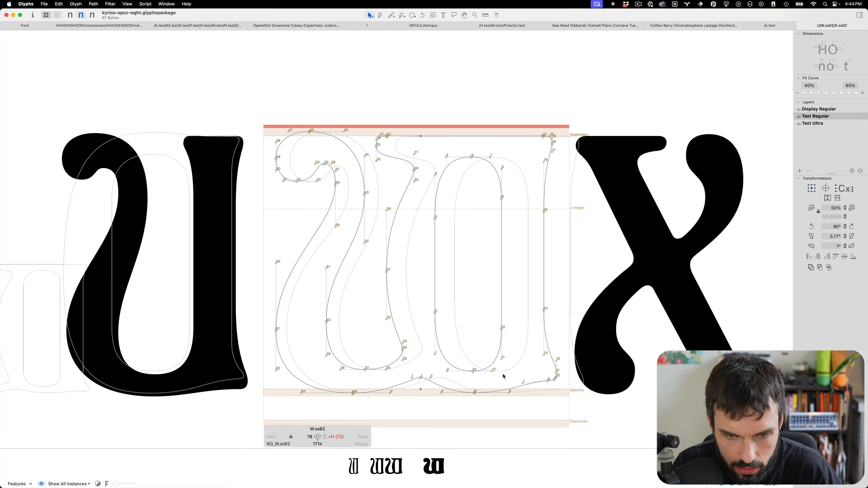
pyautogui.click(475, 393)
pyautogui.rightClick(475, 393)
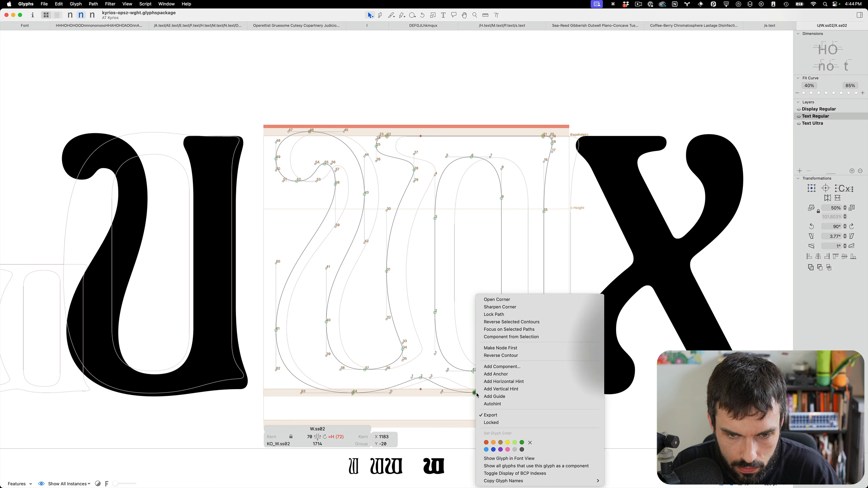
pyautogui.click(507, 348)
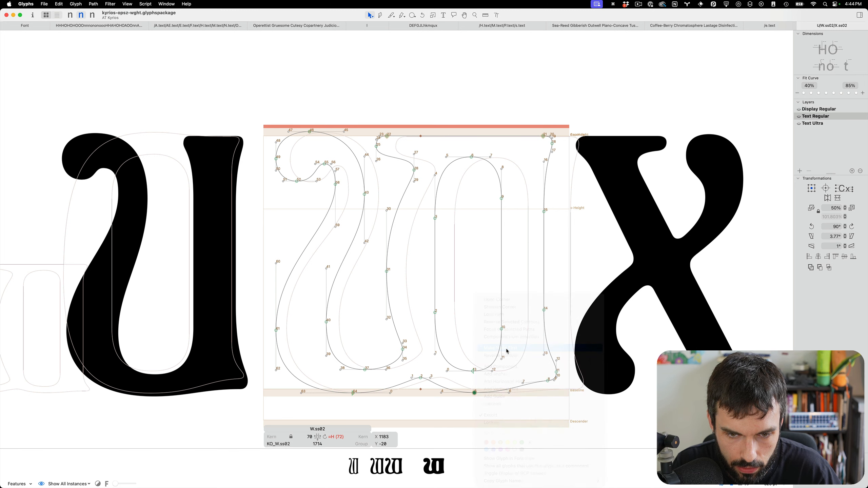
# - Make the matching bottom node of W.ss02's right bowl the first node in Display Regular and save the file
pyautogui.press('super+1')
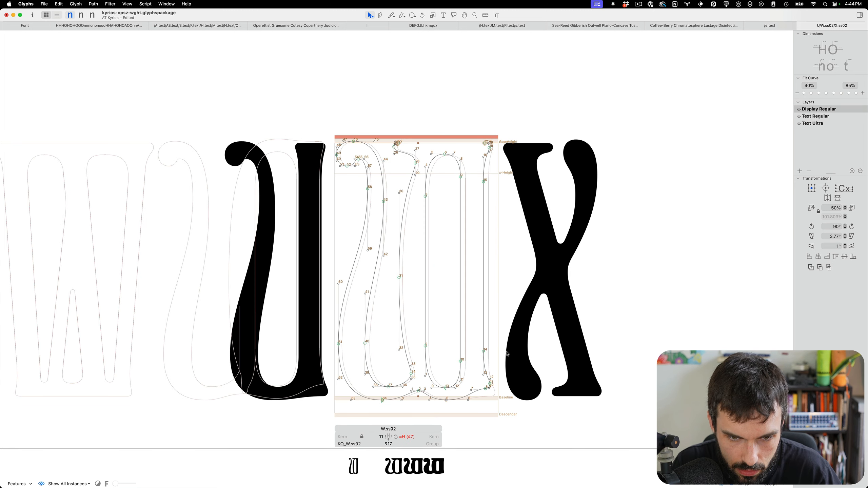
pyautogui.hscroll(-1, 454, 400)
pyautogui.rightClick(451, 399)
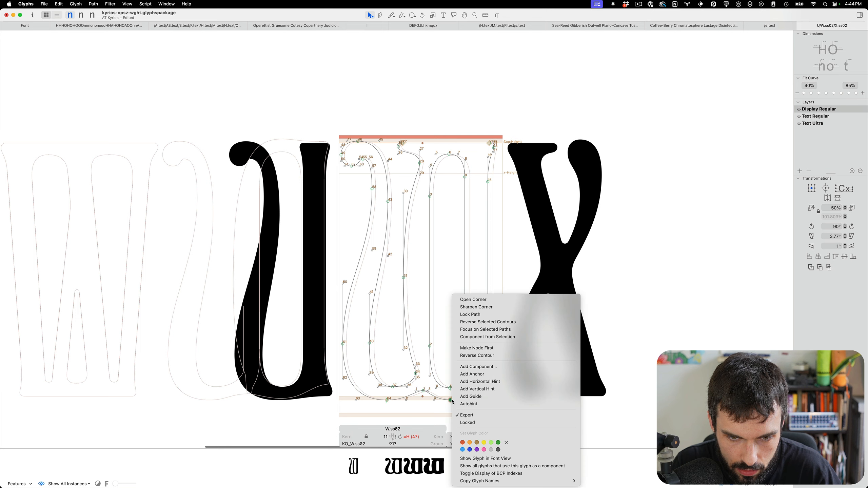
pyautogui.click(435, 415)
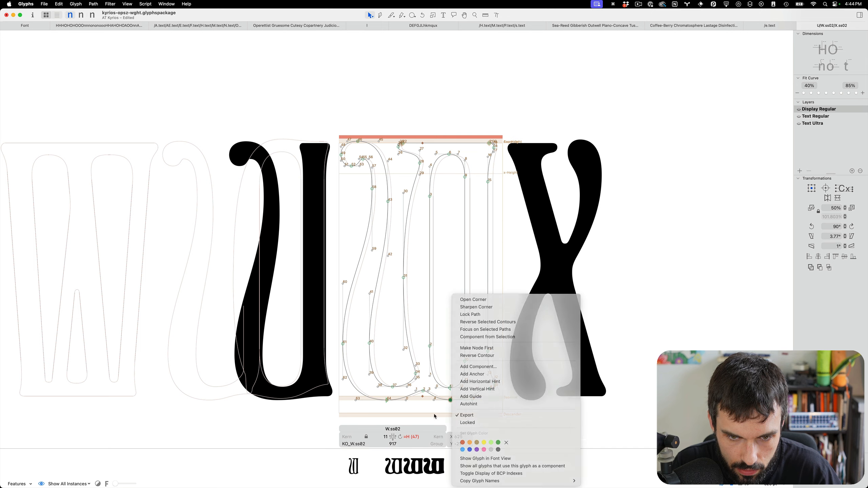
pyautogui.rightClick(450, 401)
pyautogui.click(479, 348)
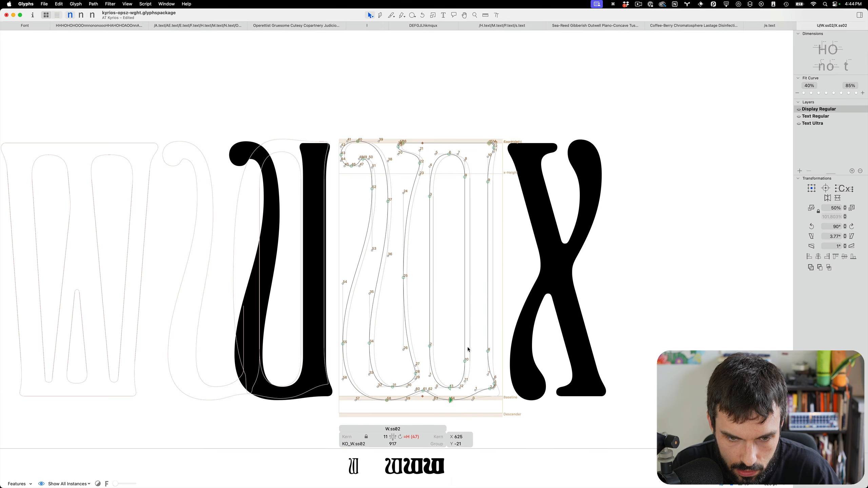
pyautogui.press('super+s')
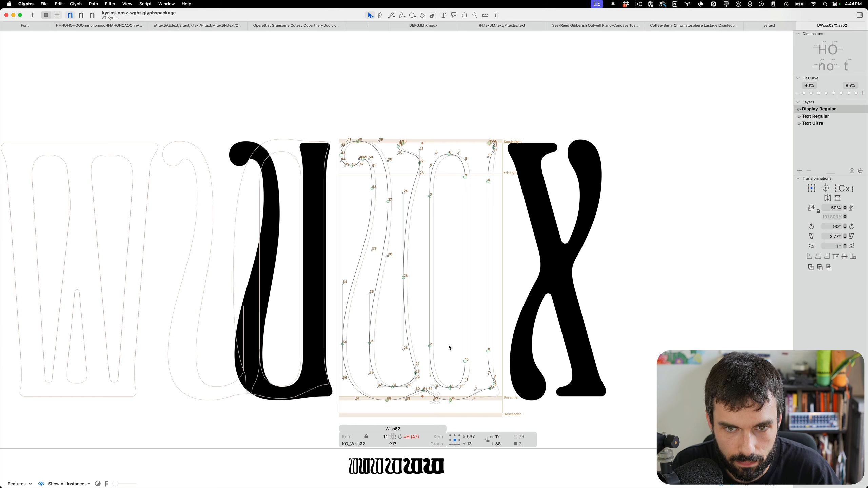
# - In X.ss02's Text Regular, nudge the upper inner diagonal's node to X 412 and the lower diagonal's node to X 649
pyautogui.press('ctrl+super+m')
pyautogui.press('super+2')
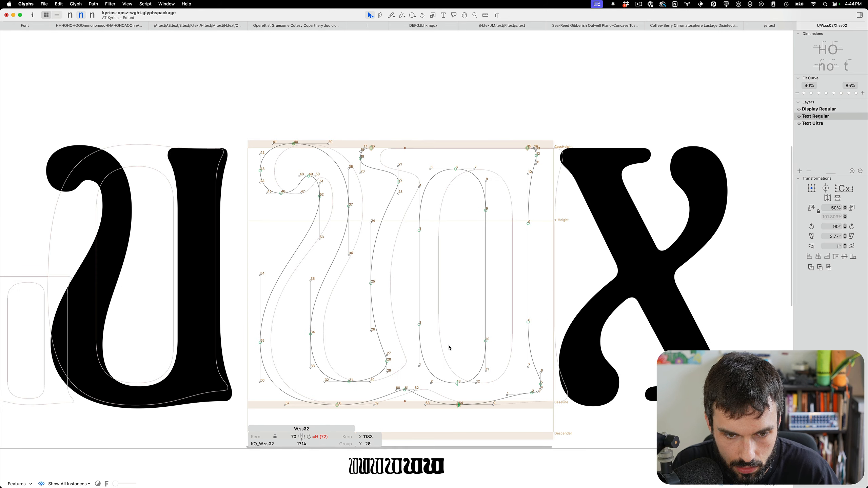
pyautogui.doubleClick(619, 366)
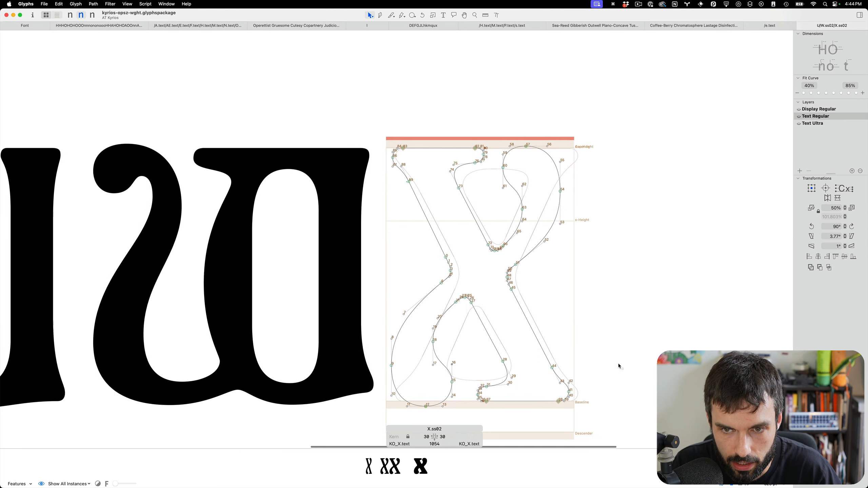
pyautogui.hscroll(3, 568, 309)
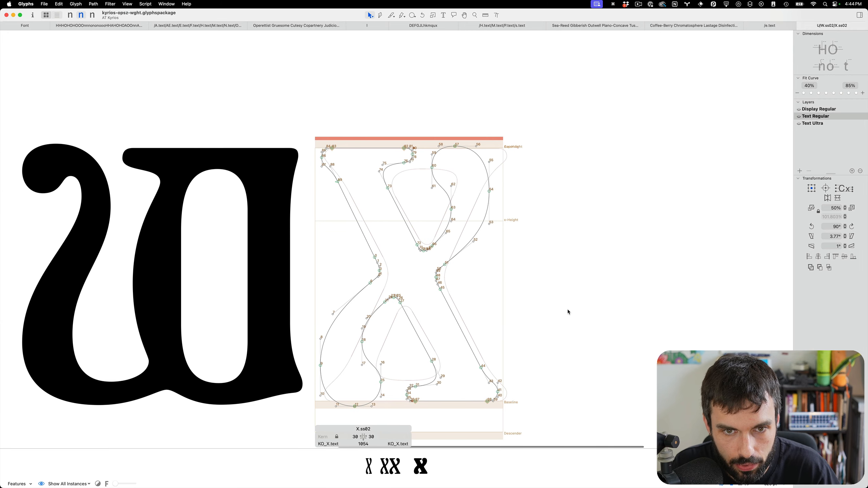
pyautogui.press('t')
pyautogui.press('Escape')
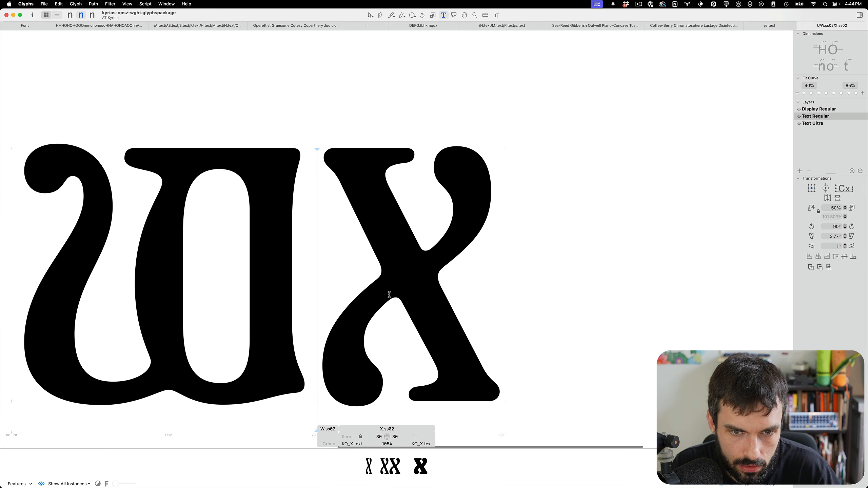
pyautogui.press('space')
pyautogui.click(390, 188)
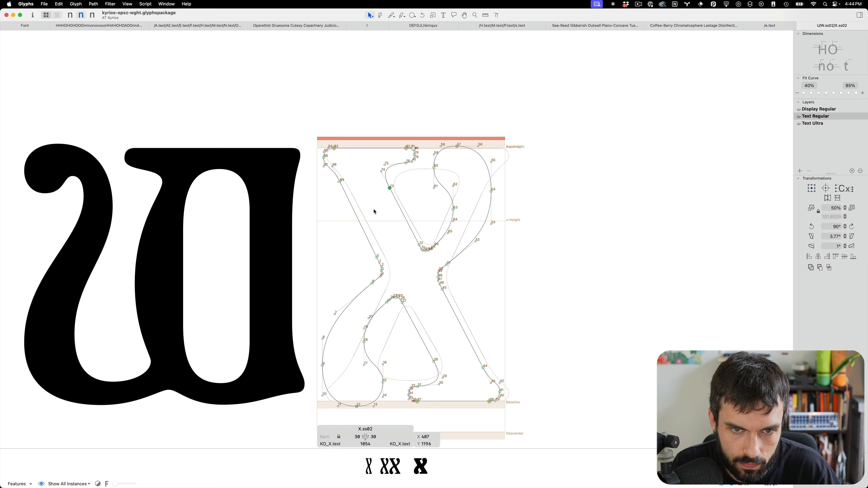
pyautogui.press('Right')
pyautogui.press('Right')
pyautogui.press('Right')
pyautogui.press('Right')
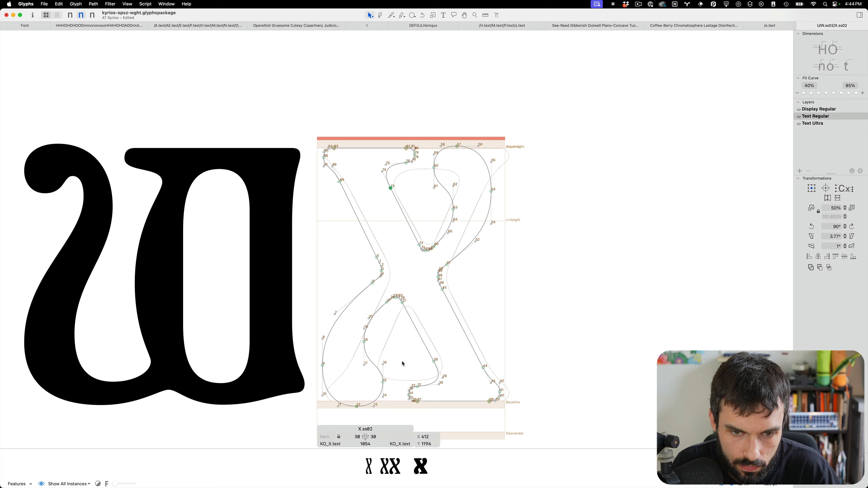
pyautogui.click(434, 361)
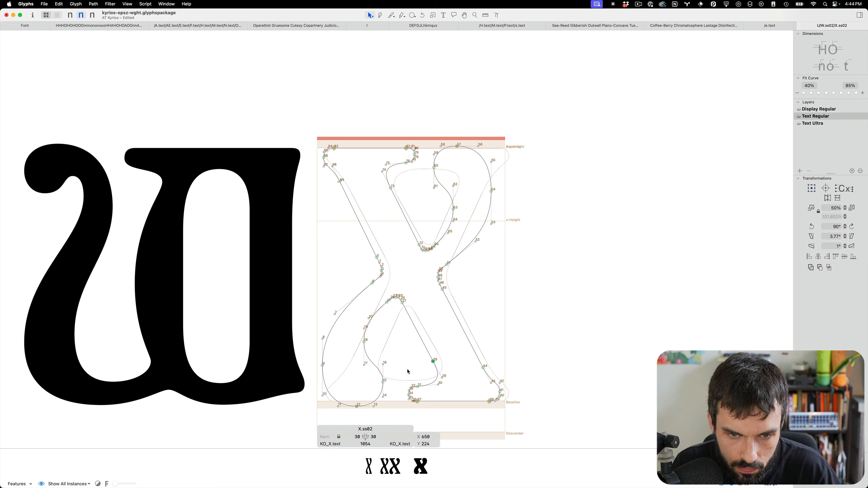
pyautogui.press('super+s')
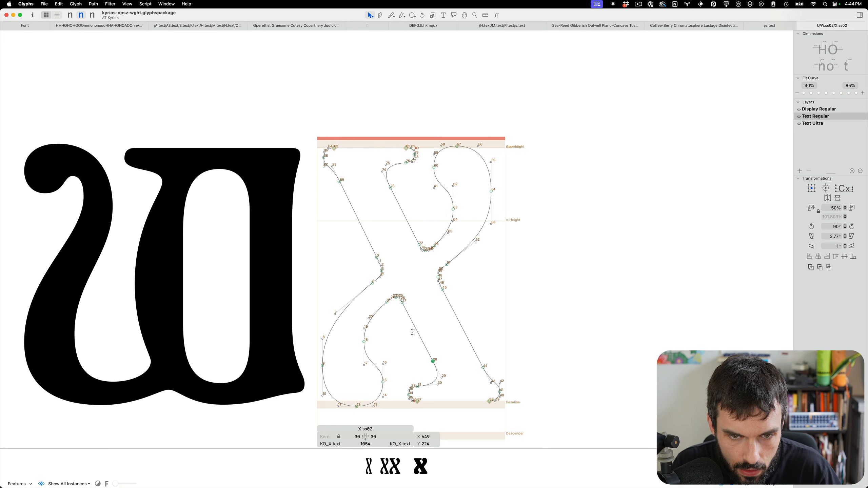
# - Correct X.ss02's contour direction so its masters match, and save the file
pyautogui.press('t')
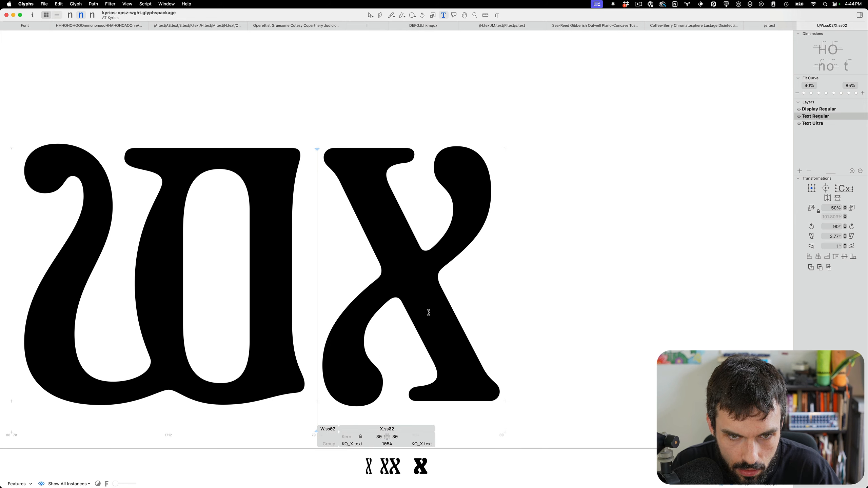
pyautogui.press('Escape')
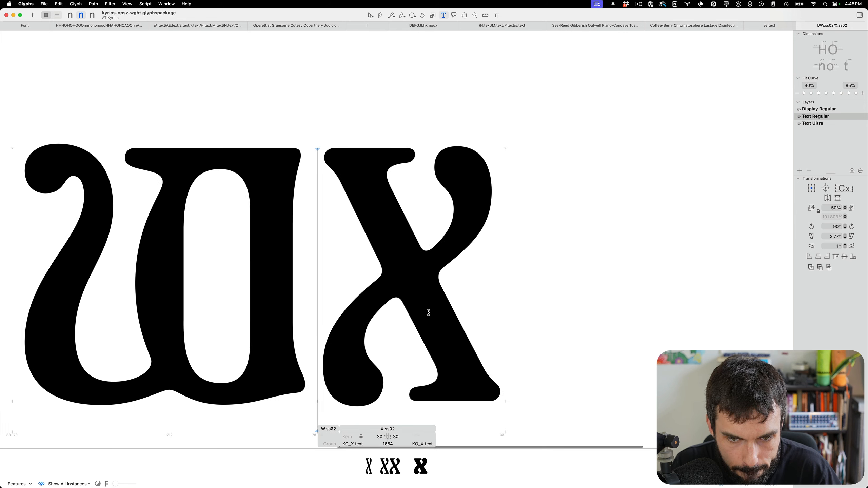
pyautogui.press('super+s')
pyautogui.press('super+minus')
pyautogui.press('super+minus')
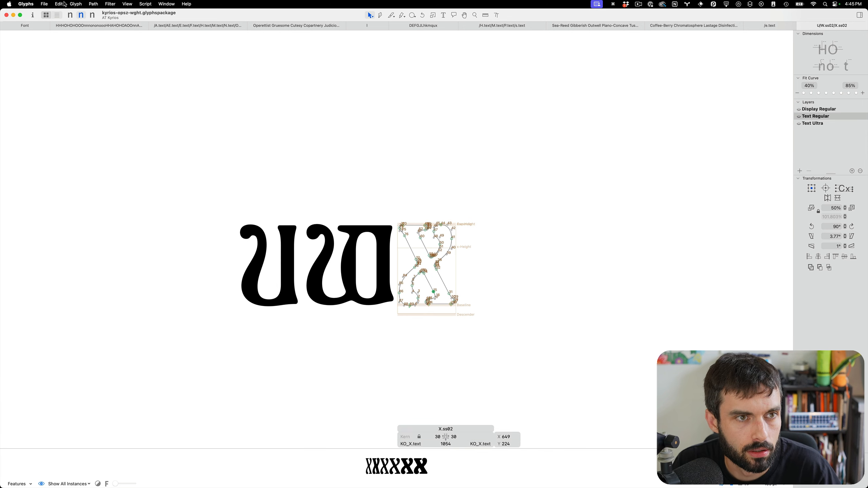
# - Generate the font instances, accept the component alignment updates in Display Ultra, and close the tab of affected glyphs
pyautogui.click(59, 4)
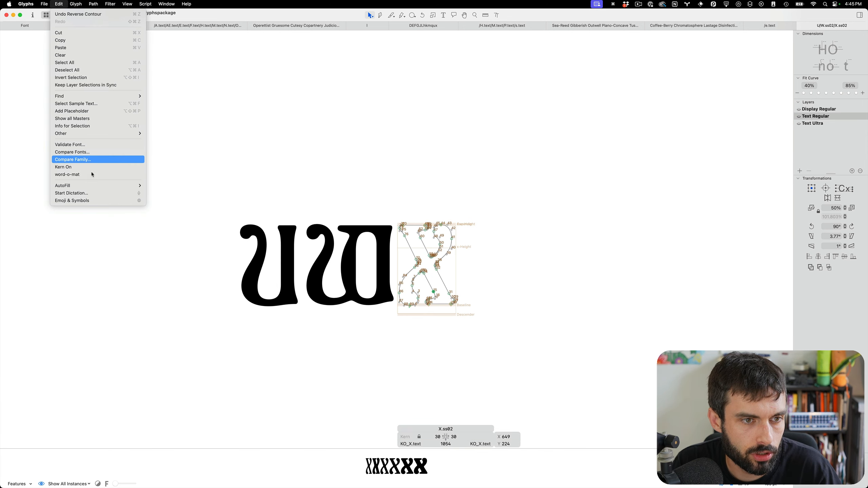
pyautogui.moveTo(44, 4)
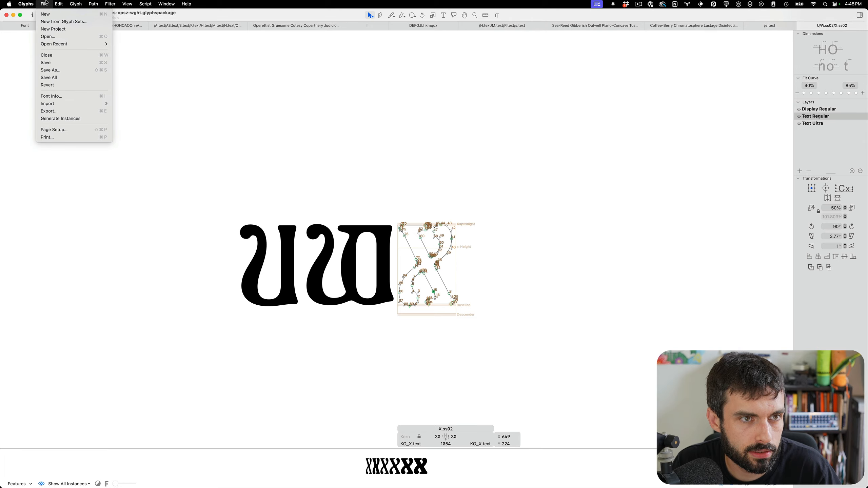
pyautogui.click(63, 119)
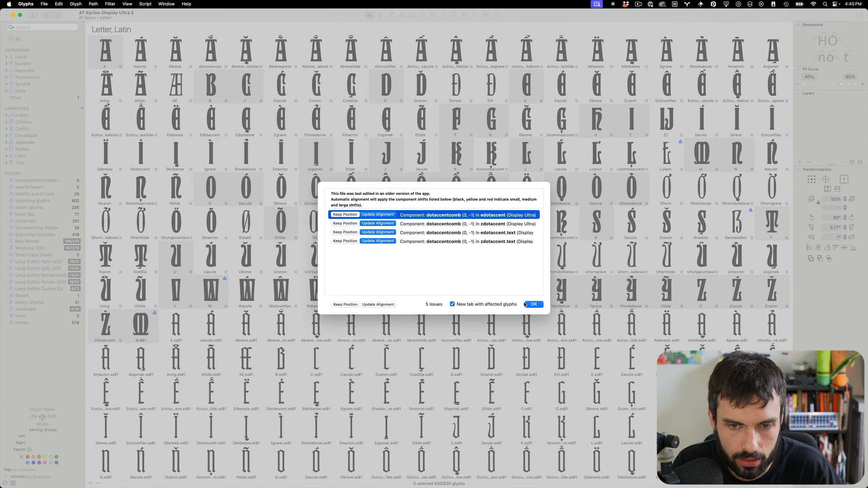
pyautogui.click(530, 303)
pyautogui.press('super+w')
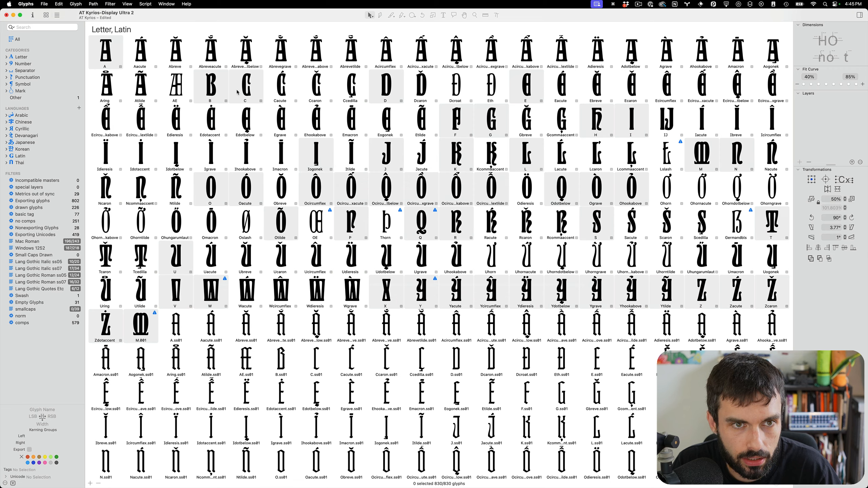
# - Generate 200 all-caps English words of 3 to 15 letters with word-o-mat as proofing text for Display Ultra
pyautogui.click(58, 4)
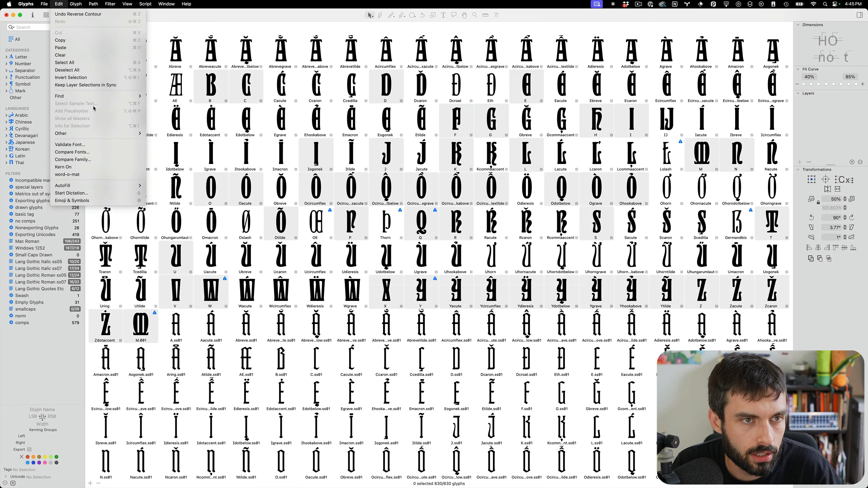
pyautogui.click(96, 175)
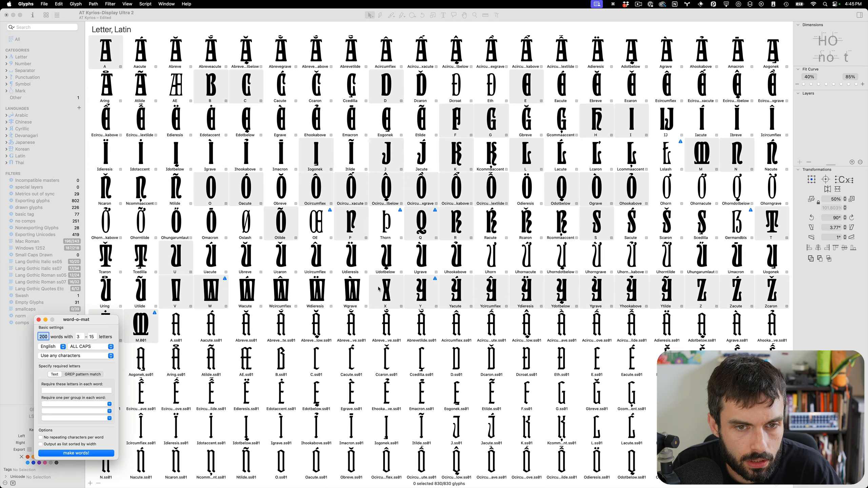
pyautogui.click(78, 454)
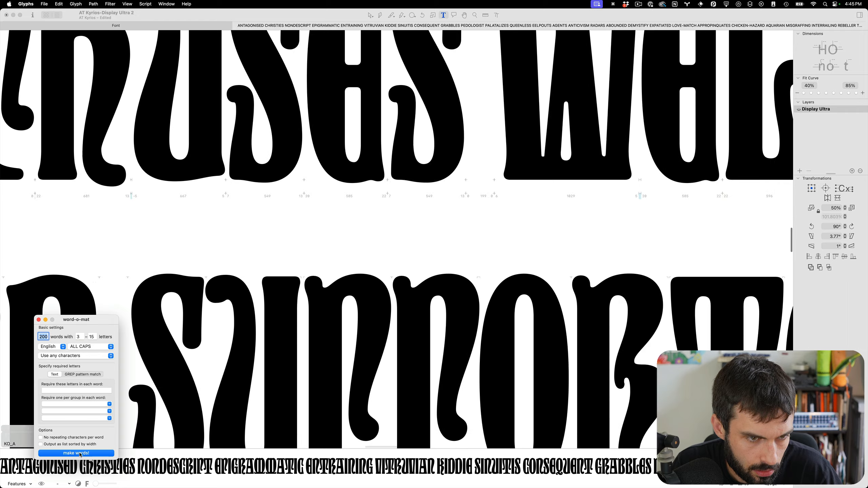
# - Apply Stylistic Set 2 (Curvier Diagonal Caps) to the proofing words and view the block of text as a whole
pyautogui.click(17, 483)
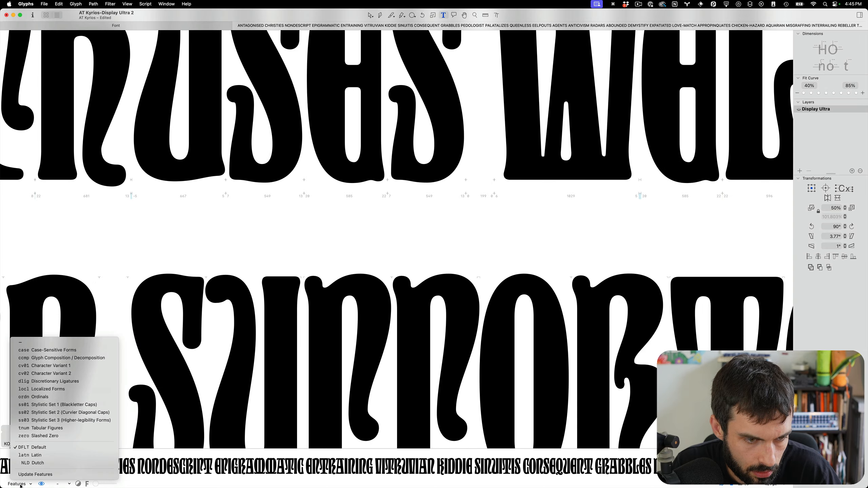
pyautogui.click(50, 414)
pyautogui.scroll(-10, 411, 250)
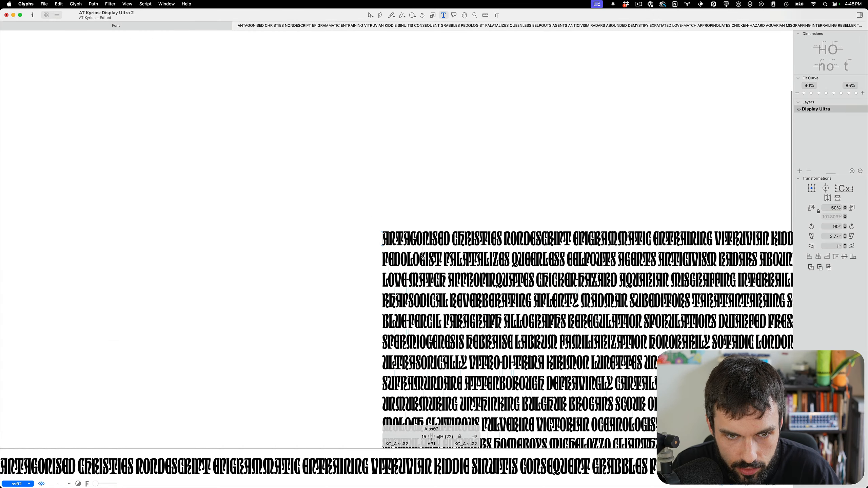
pyautogui.hscroll(5, 423, 255)
pyautogui.scroll(-3, 423, 255)
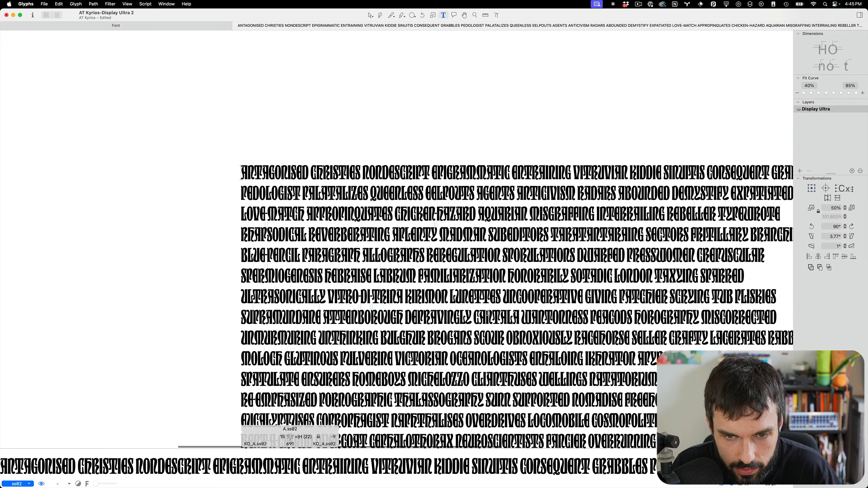
pyautogui.hscroll(2, 515, 324)
pyautogui.scroll(-3, 515, 325)
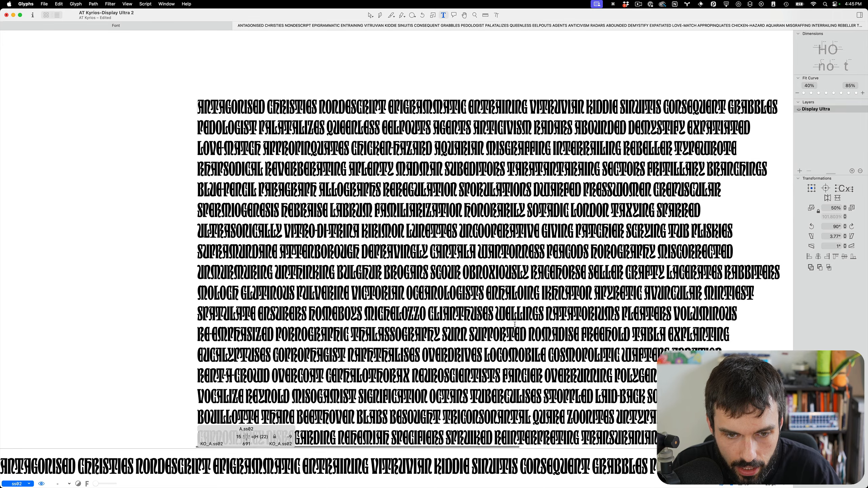
pyautogui.scroll(2, 515, 325)
pyautogui.press('super+s')
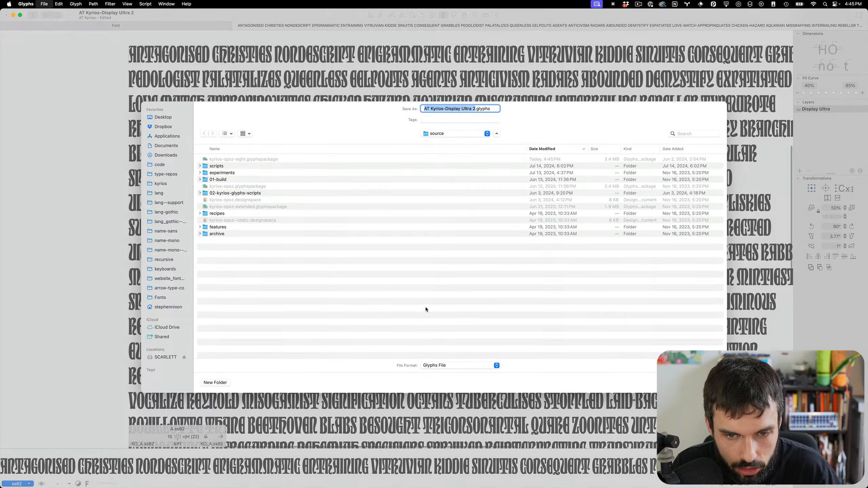
pyautogui.press('Escape')
# - Examine the curvier diagonal capitals within the middle and lower lines of the proofing text
pyautogui.hscroll(3, 494, 300)
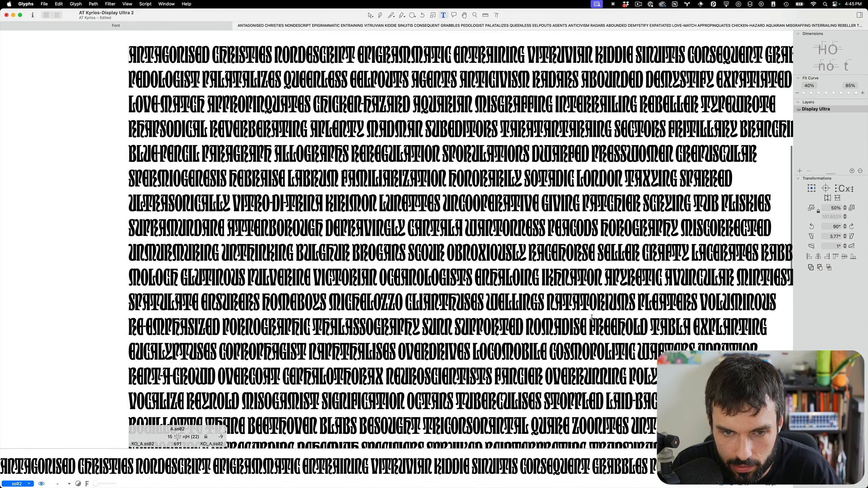
pyautogui.scroll(-2, 494, 301)
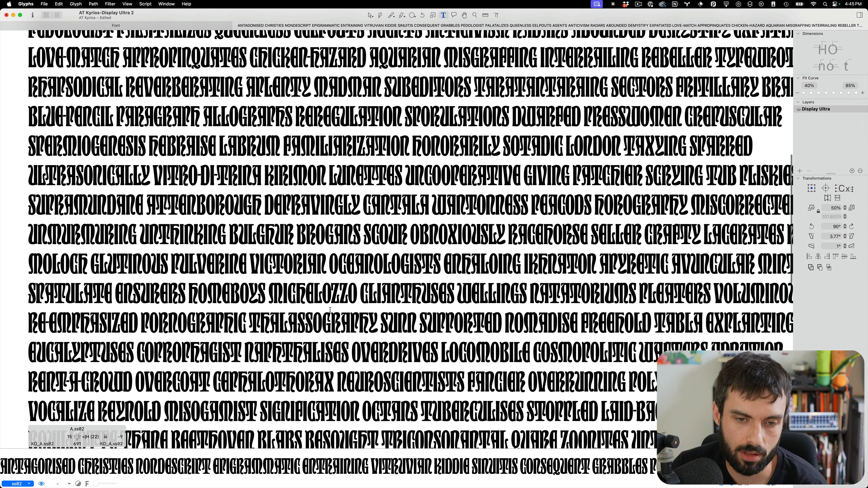
pyautogui.scroll(-5, 330, 310)
pyautogui.hscroll(2, 330, 310)
pyautogui.scroll(-2, 332, 310)
pyautogui.hscroll(1, 332, 310)
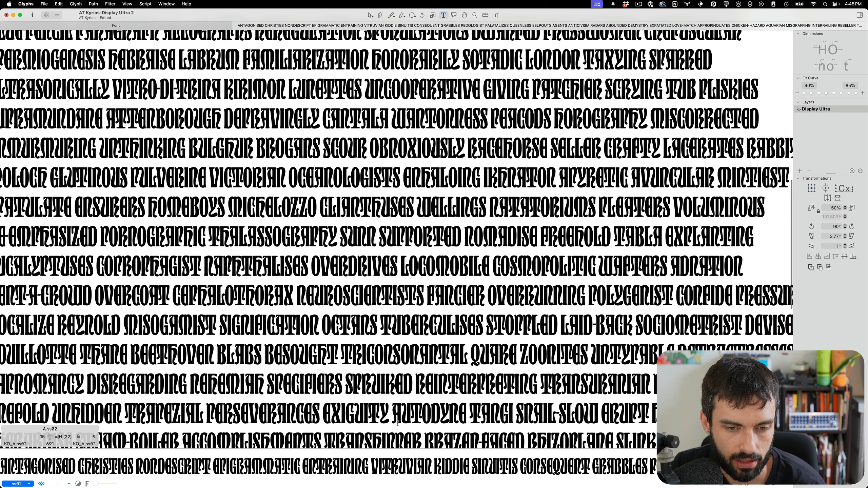
pyautogui.scroll(-3, 381, 419)
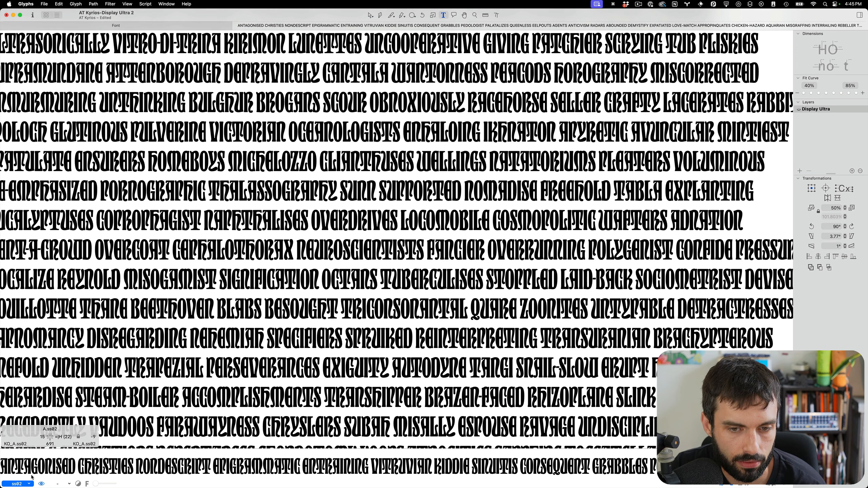
# - Turn off Stylistic Set 2 and read through the proofing words with the default capitals down to the last line
pyautogui.click(14, 483)
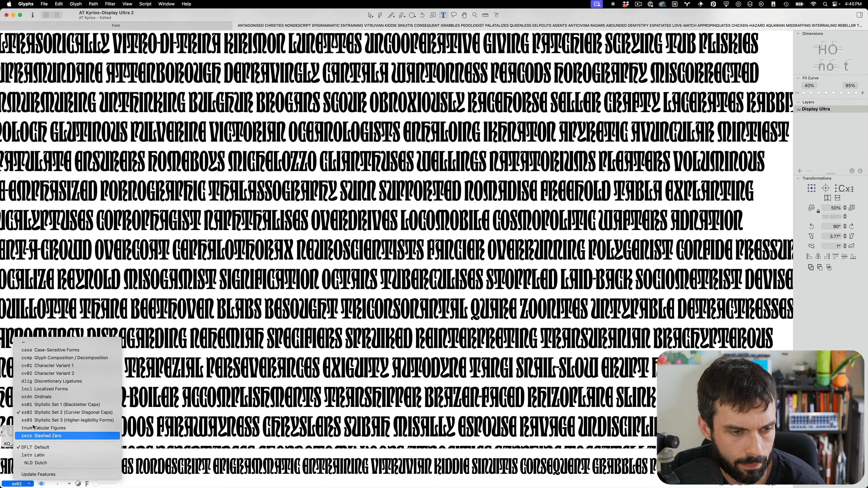
pyautogui.click(35, 413)
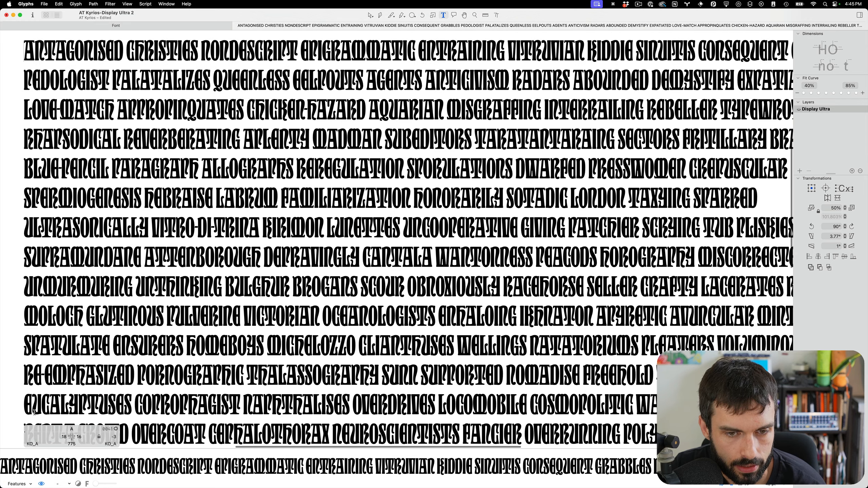
pyautogui.scroll(-5, 467, 316)
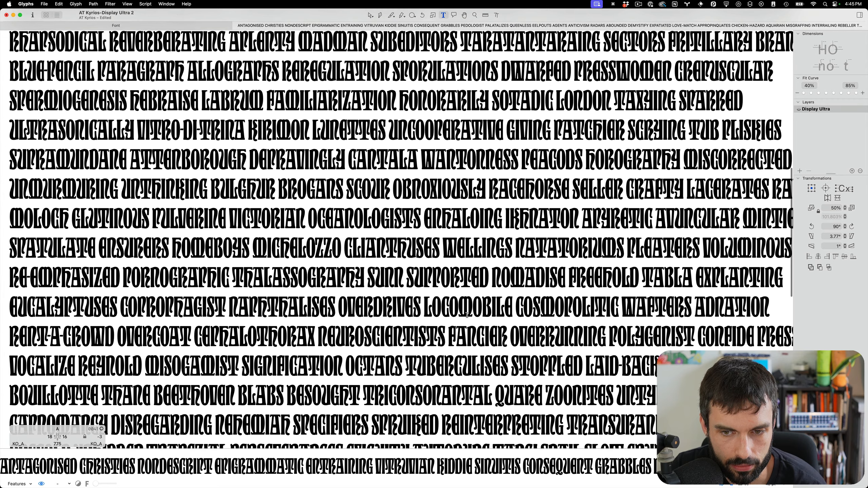
pyautogui.scroll(-2, 467, 315)
pyautogui.scroll(-4, 467, 315)
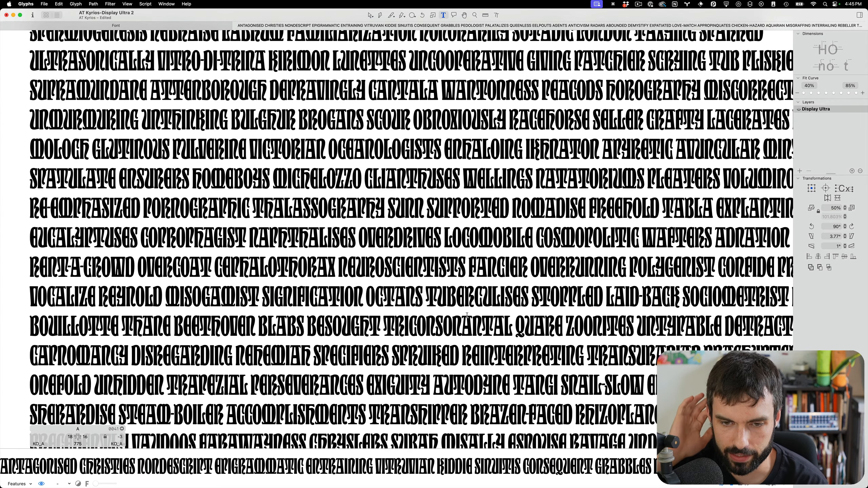
pyautogui.scroll(-5, 467, 315)
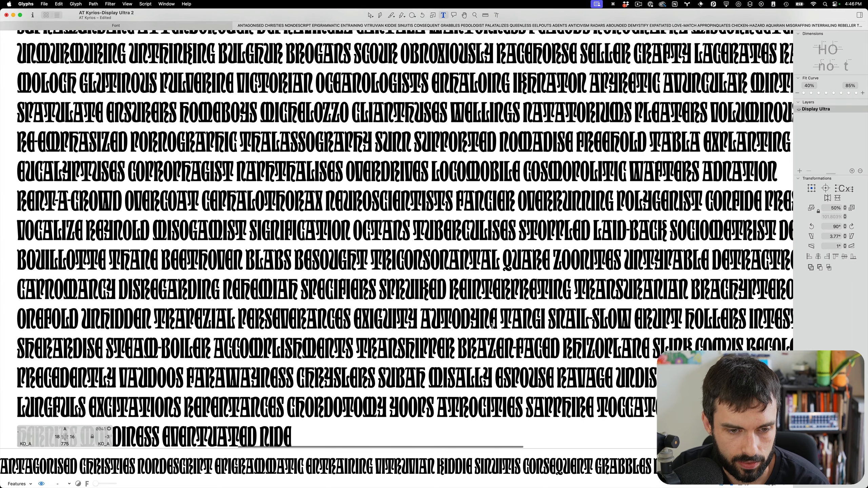
pyautogui.scroll(-1, 471, 313)
pyautogui.scroll(-2, 495, 325)
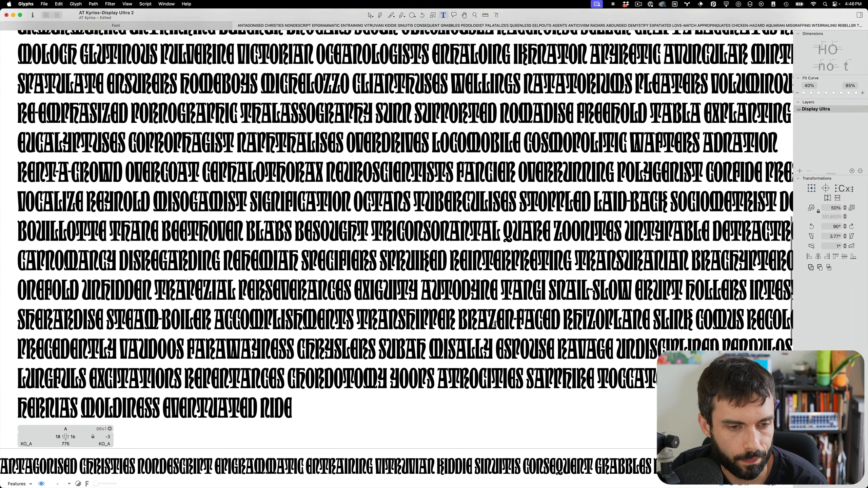
# - Recheck the texture and letter shapes of the default capitals across the upper and middle lines of the proofing text
pyautogui.scroll(10, 495, 324)
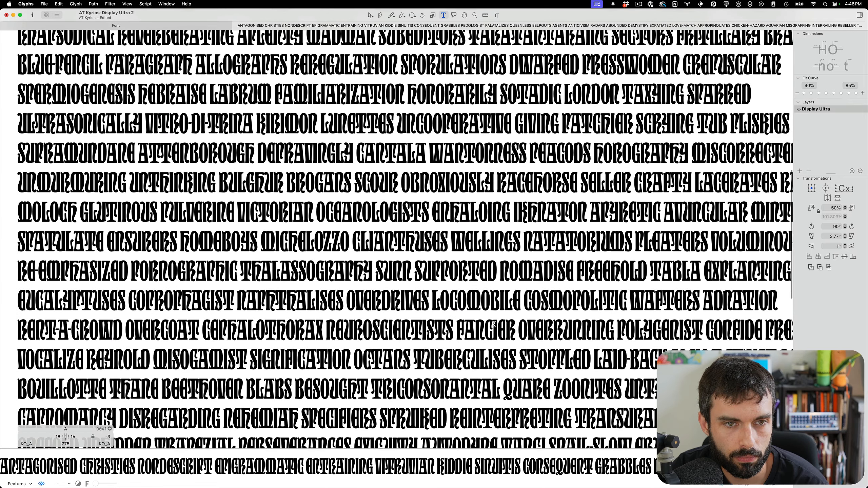
pyautogui.scroll(4, 494, 324)
pyautogui.scroll(2, 494, 325)
pyautogui.hscroll(3, 495, 324)
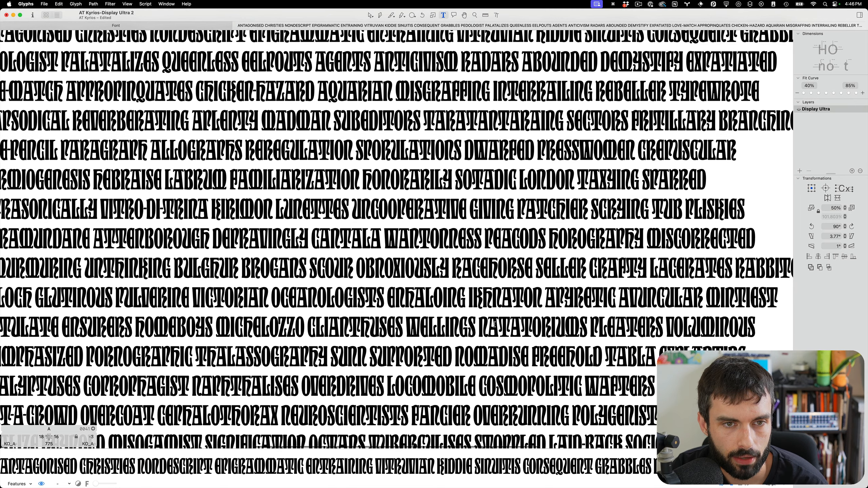
pyautogui.scroll(3, 495, 325)
pyautogui.hscroll(-2, 494, 324)
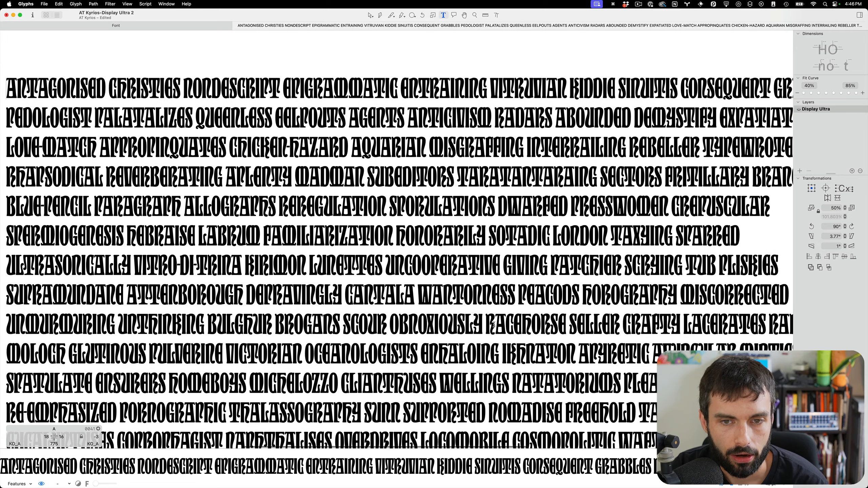
pyautogui.scroll(-3, 494, 325)
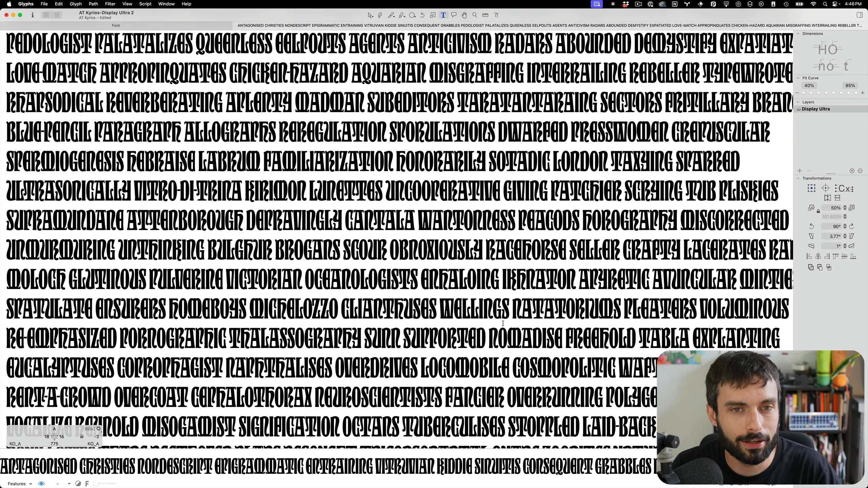
pyautogui.scroll(-5, 503, 323)
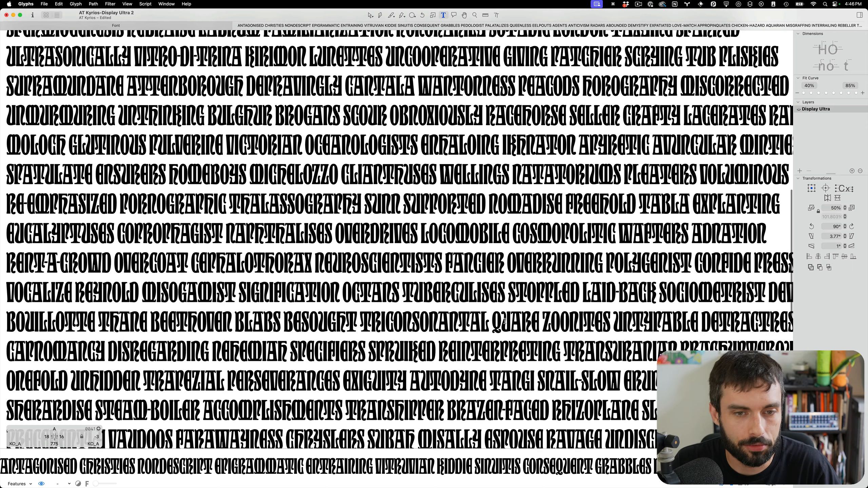
pyautogui.scroll(5, 359, 245)
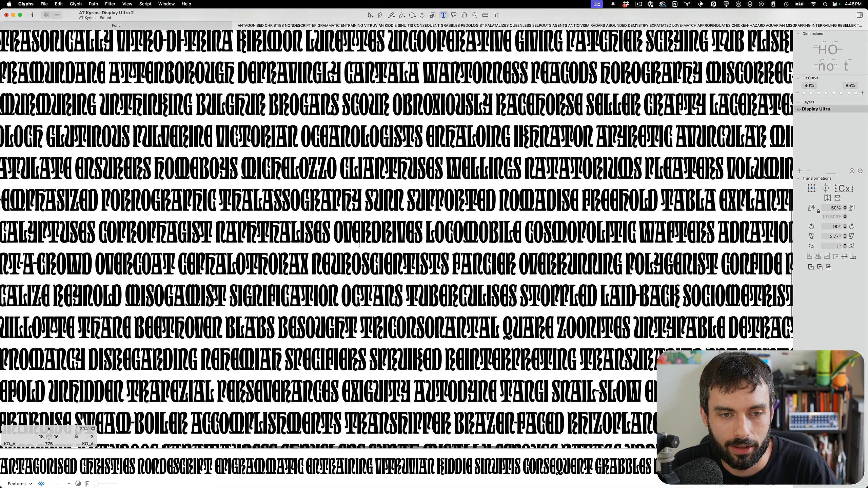